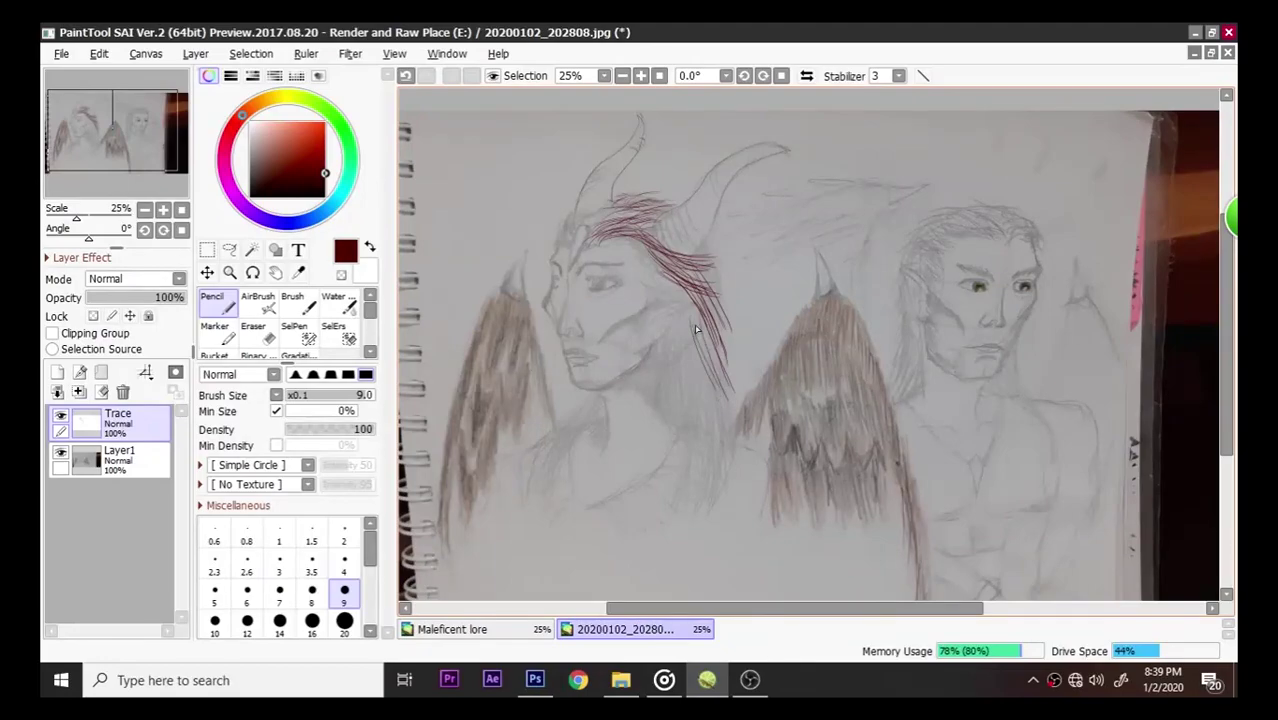
# - Draw long dark red pencil strokes over the horned figure's hair falling behind the neck on the Trace layer
pyautogui.moveTo(686, 333); pyautogui.dragTo(716, 434)
pyautogui.moveTo(688, 322)
pyautogui.mouseDown()
pyautogui.moveTo(708, 356)
pyautogui.moveTo(716, 454)
pyautogui.mouseUp()
pyautogui.moveTo(728, 384); pyautogui.dragTo(710, 486)
pyautogui.moveTo(707, 356); pyautogui.dragTo(712, 516)
pyautogui.moveTo(686, 330); pyautogui.dragTo(714, 500)
pyautogui.moveTo(683, 348)
pyautogui.mouseDown()
pyautogui.moveTo(712, 504)
pyautogui.moveTo(705, 437)
pyautogui.moveTo(710, 490)
pyautogui.mouseUp()
pyautogui.moveTo(672, 374)
pyautogui.mouseDown()
pyautogui.moveTo(678, 496)
pyautogui.moveTo(653, 345)
pyautogui.moveTo(701, 487)
pyautogui.moveTo(671, 390)
pyautogui.moveTo(685, 457)
pyautogui.moveTo(698, 449)
pyautogui.moveTo(673, 391)
pyautogui.moveTo(704, 505)
pyautogui.mouseUp()
pyautogui.moveTo(678, 346); pyautogui.dragTo(712, 406)
pyautogui.moveTo(692, 324)
pyautogui.mouseDown()
pyautogui.moveTo(722, 386)
pyautogui.moveTo(736, 384)
pyautogui.mouseUp()
pyautogui.moveTo(704, 298); pyautogui.dragTo(730, 340)
pyautogui.moveTo(716, 292); pyautogui.dragTo(730, 326)
pyautogui.moveTo(708, 262)
pyautogui.mouseDown()
pyautogui.moveTo(730, 310)
pyautogui.moveTo(720, 276)
pyautogui.moveTo(704, 285)
pyautogui.moveTo(692, 392)
pyautogui.mouseUp()
pyautogui.moveTo(665, 351)
pyautogui.mouseDown()
pyautogui.moveTo(700, 400)
pyautogui.moveTo(694, 432)
pyautogui.mouseUp()
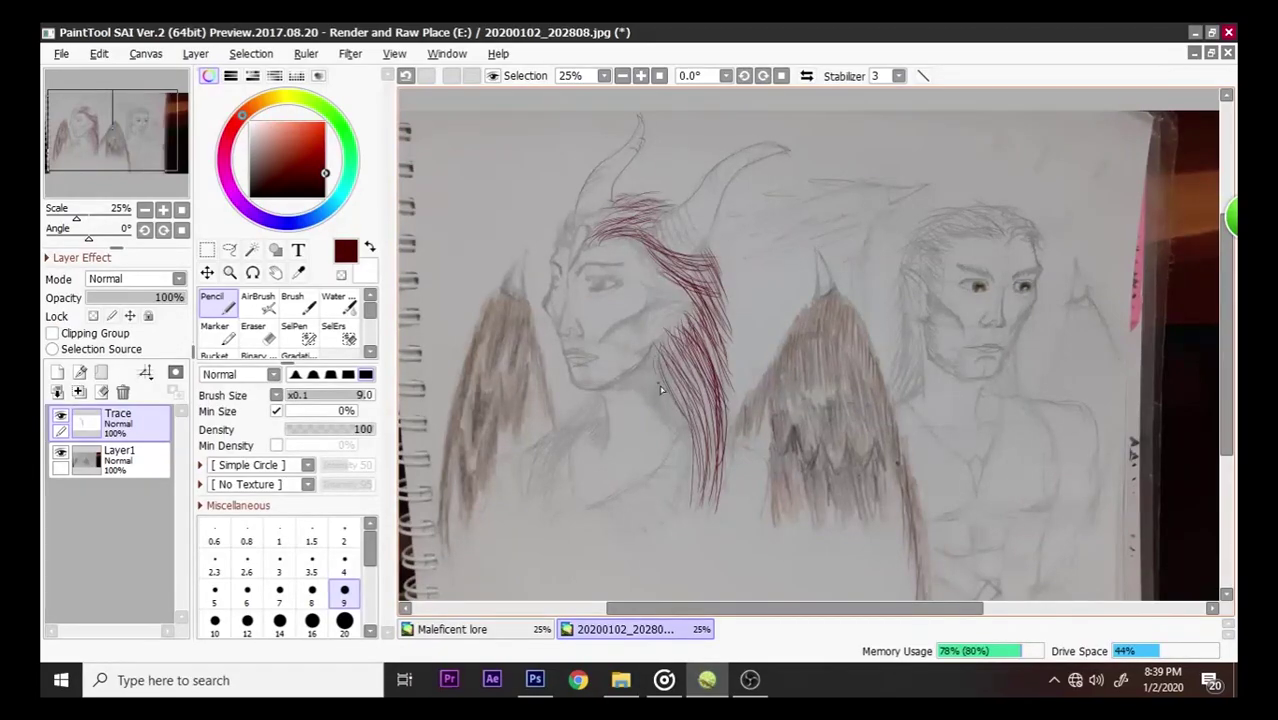
# - Thicken the long hair beside the neck with more dark red strokes along its inner edge and lower ends
pyautogui.moveTo(662, 380); pyautogui.dragTo(684, 420)
pyautogui.moveTo(664, 352)
pyautogui.mouseDown()
pyautogui.moveTo(694, 404)
pyautogui.moveTo(690, 382)
pyautogui.mouseUp()
pyautogui.moveTo(662, 337)
pyautogui.mouseDown()
pyautogui.moveTo(653, 362)
pyautogui.moveTo(679, 361)
pyautogui.moveTo(728, 462)
pyautogui.mouseUp()
pyautogui.moveTo(698, 410)
pyautogui.mouseDown()
pyautogui.moveTo(714, 480)
pyautogui.moveTo(700, 460)
pyautogui.mouseUp()
pyautogui.moveTo(700, 388)
pyautogui.mouseDown()
pyautogui.moveTo(715, 450)
pyautogui.moveTo(700, 475)
pyautogui.mouseUp()
pyautogui.moveTo(704, 407); pyautogui.dragTo(712, 498)
pyautogui.moveTo(704, 434)
pyautogui.mouseDown()
pyautogui.moveTo(690, 502)
pyautogui.moveTo(712, 506)
pyautogui.mouseUp()
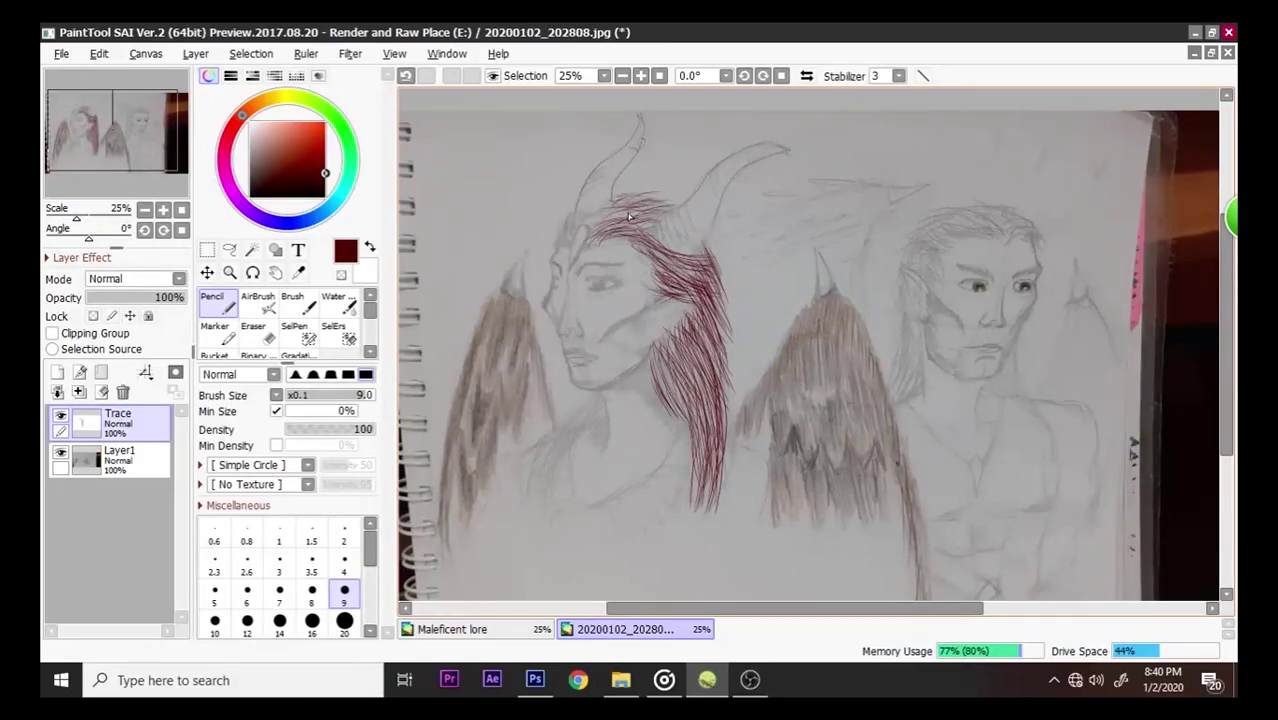
# - Fill in the hair across the crown and hairline between the horns with short dark red strokes
pyautogui.moveTo(626, 216)
pyautogui.mouseDown()
pyautogui.moveTo(646, 230)
pyautogui.moveTo(656, 208)
pyautogui.mouseUp()
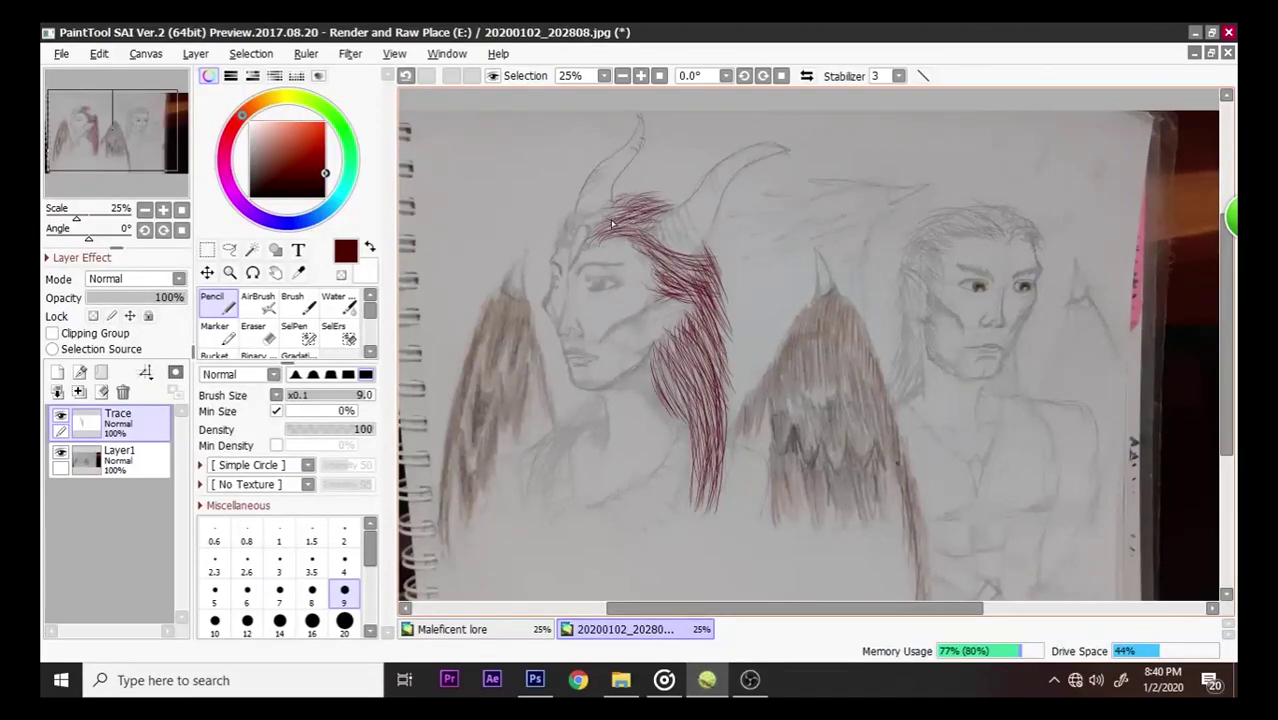
pyautogui.moveTo(593, 232)
pyautogui.mouseDown()
pyautogui.moveTo(630, 206)
pyautogui.moveTo(593, 216)
pyautogui.moveTo(620, 198)
pyautogui.moveTo(620, 211)
pyautogui.moveTo(589, 237)
pyautogui.mouseUp()
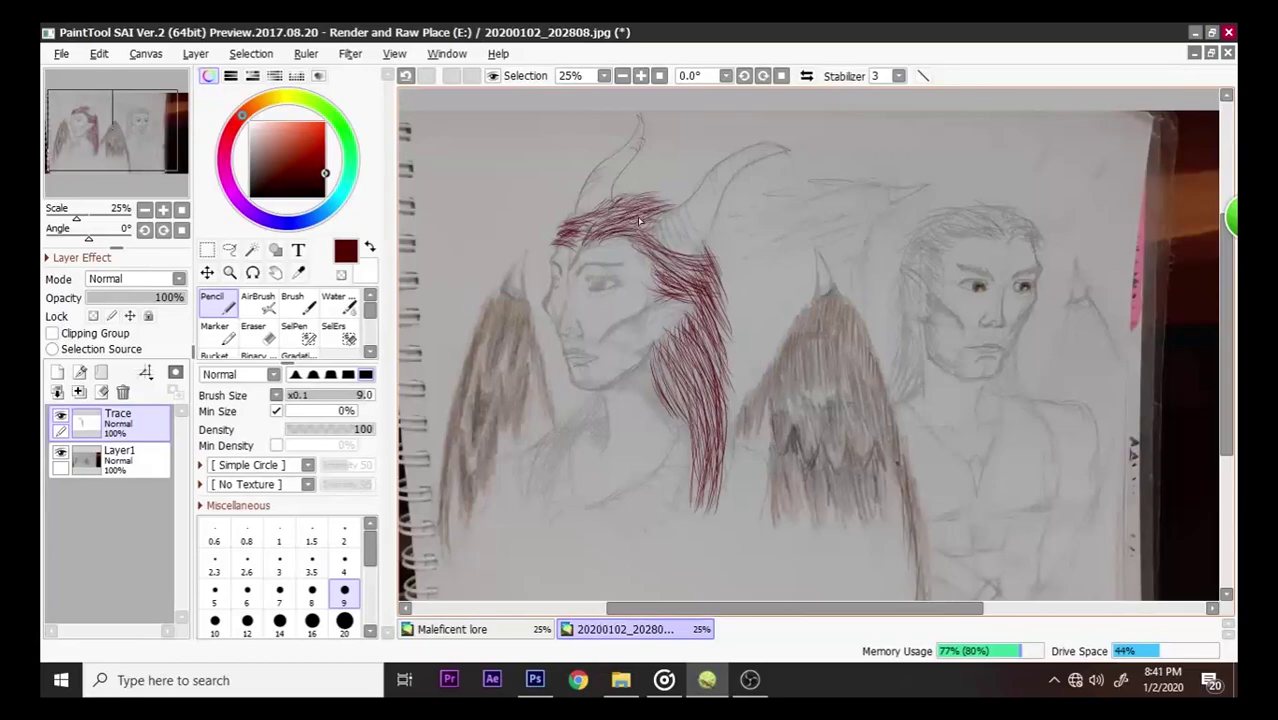
pyautogui.moveTo(650, 203); pyautogui.dragTo(620, 211)
pyautogui.moveTo(593, 230); pyautogui.dragTo(603, 222)
pyautogui.moveTo(577, 226)
pyautogui.mouseDown()
pyautogui.moveTo(555, 252)
pyautogui.moveTo(578, 243)
pyautogui.mouseUp()
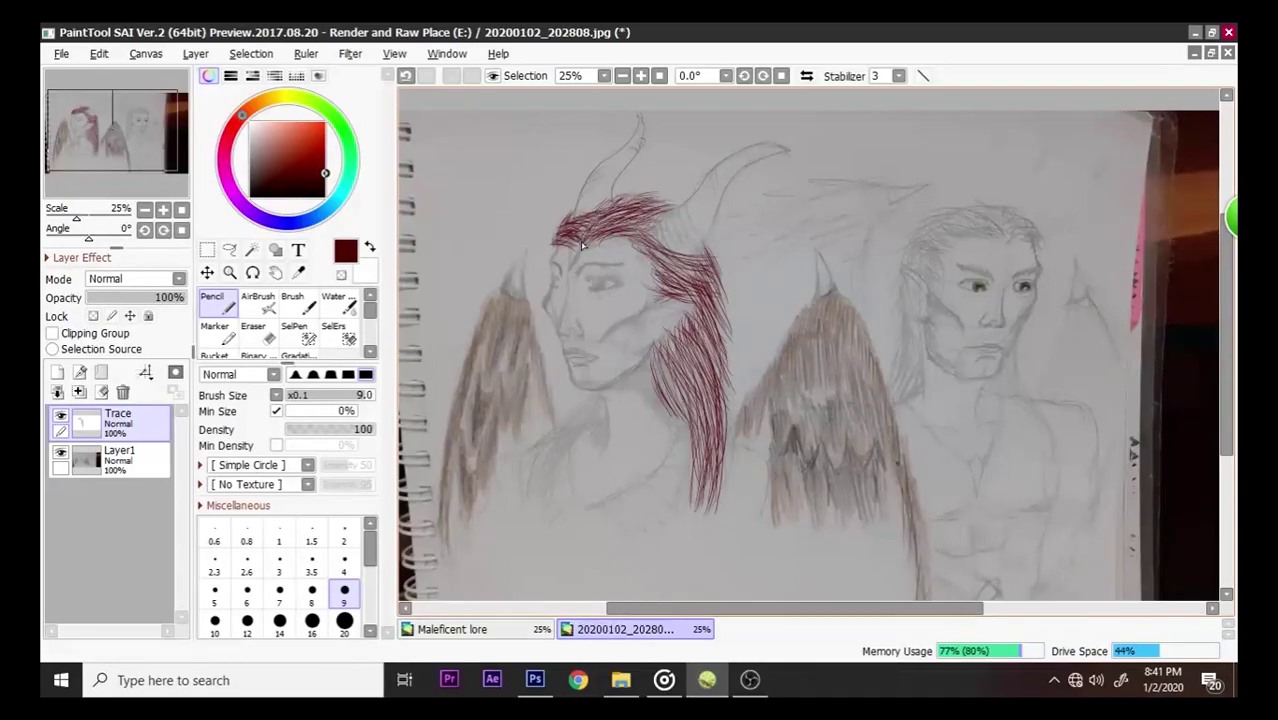
pyautogui.moveTo(616, 226)
pyautogui.mouseDown()
pyautogui.moveTo(632, 222)
pyautogui.moveTo(608, 233)
pyautogui.mouseUp()
# - Add denser dark red strokes in the middle of the long hair behind the neck
pyautogui.moveTo(699, 317); pyautogui.dragTo(704, 432)
pyautogui.moveTo(690, 362)
pyautogui.mouseDown()
pyautogui.moveTo(718, 425)
pyautogui.moveTo(684, 394)
pyautogui.moveTo(682, 410)
pyautogui.mouseUp()
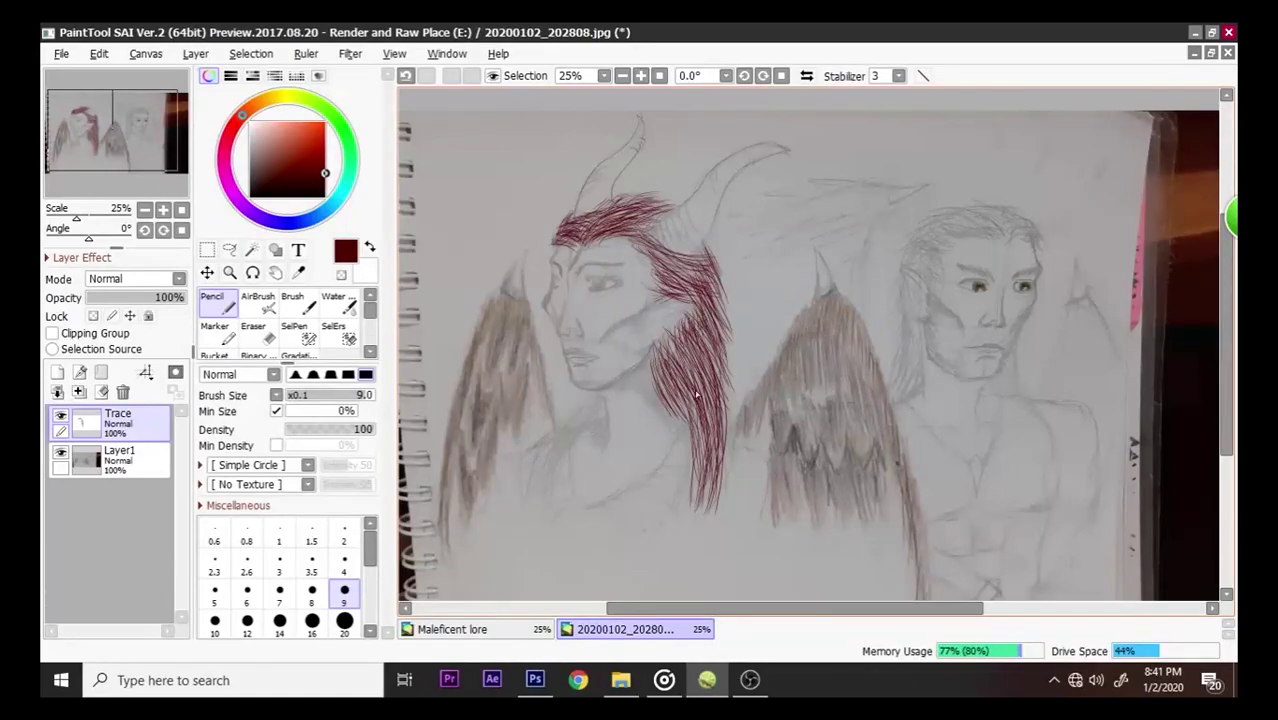
pyautogui.moveTo(708, 423)
pyautogui.mouseDown()
pyautogui.moveTo(704, 466)
pyautogui.moveTo(720, 350)
pyautogui.mouseUp()
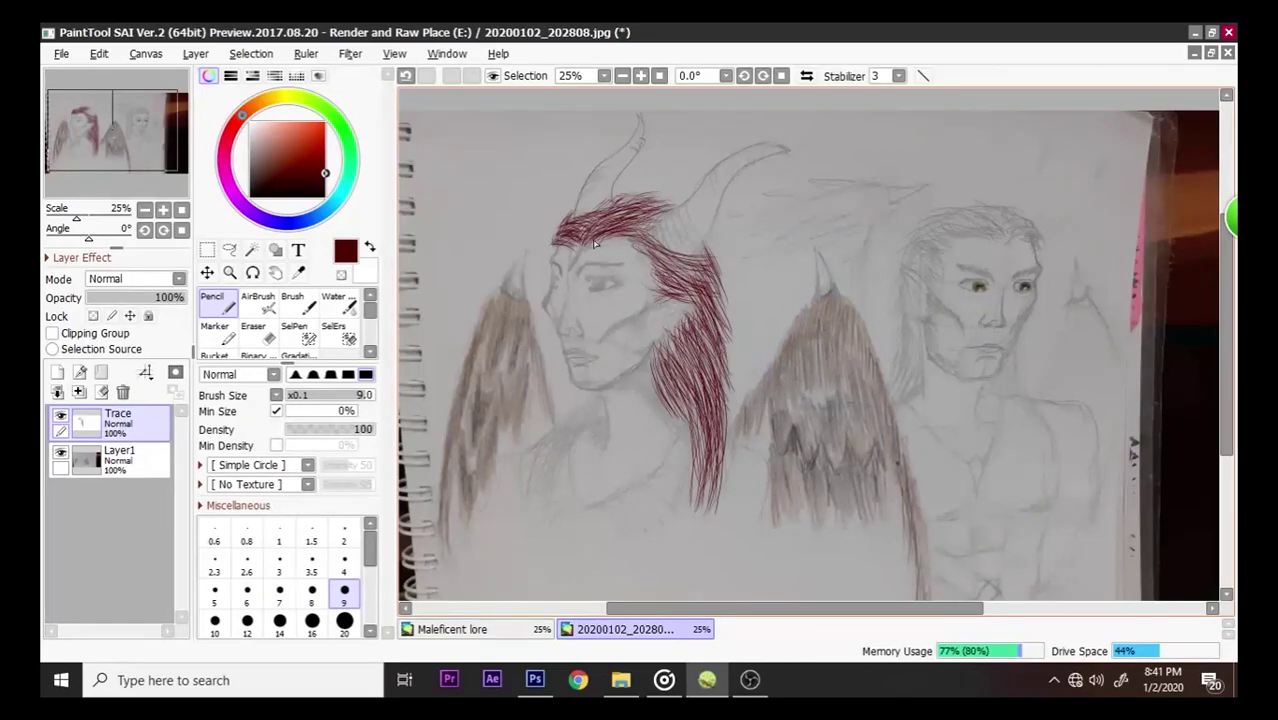
# - Draw the lock of hair falling over the front shoulder below the chin with dark red strokes
pyautogui.moveTo(592, 404); pyautogui.dragTo(538, 492)
pyautogui.moveTo(584, 424)
pyautogui.mouseDown()
pyautogui.moveTo(569, 472)
pyautogui.moveTo(590, 403)
pyautogui.moveTo(569, 466)
pyautogui.moveTo(568, 432)
pyautogui.moveTo(573, 448)
pyautogui.moveTo(553, 464)
pyautogui.moveTo(595, 421)
pyautogui.moveTo(571, 483)
pyautogui.moveTo(574, 435)
pyautogui.moveTo(593, 418)
pyautogui.moveTo(545, 481)
pyautogui.moveTo(566, 427)
pyautogui.moveTo(588, 420)
pyautogui.moveTo(544, 480)
pyautogui.moveTo(566, 424)
pyautogui.moveTo(536, 476)
pyautogui.mouseUp()
pyautogui.moveTo(578, 404)
pyautogui.mouseDown()
pyautogui.moveTo(534, 450)
pyautogui.moveTo(598, 404)
pyautogui.moveTo(567, 440)
pyautogui.mouseUp()
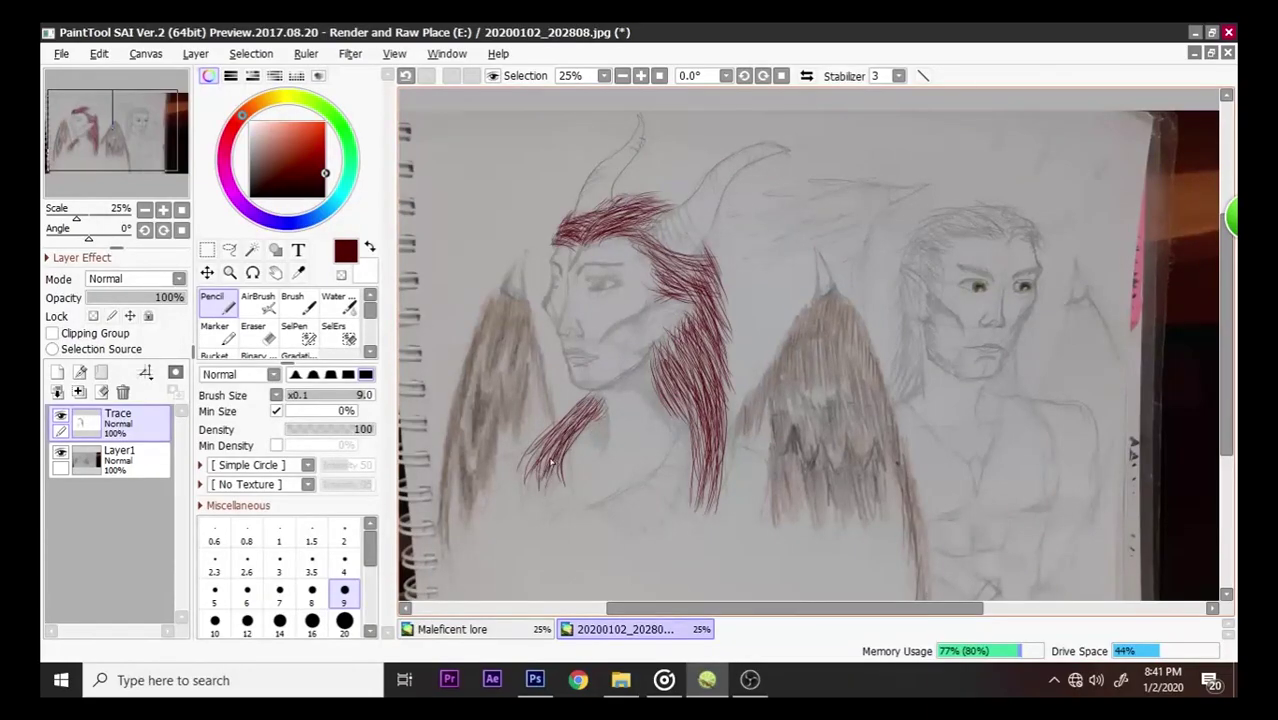
pyautogui.moveTo(585, 408); pyautogui.dragTo(538, 471)
pyautogui.moveTo(564, 428); pyautogui.dragTo(548, 451)
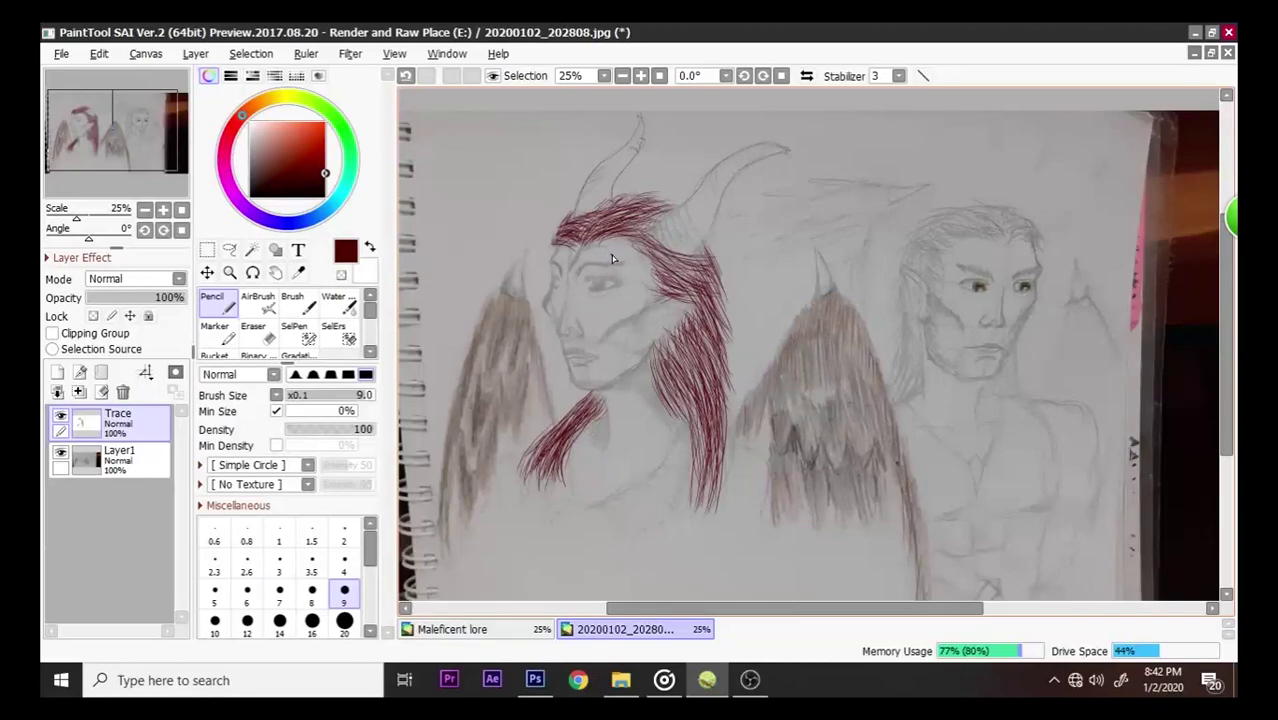
# - Set the foreground color to black, 000000
pyautogui.doubleClick(346, 252)
pyautogui.moveTo(566, 298); pyautogui.dragTo(547, 301)
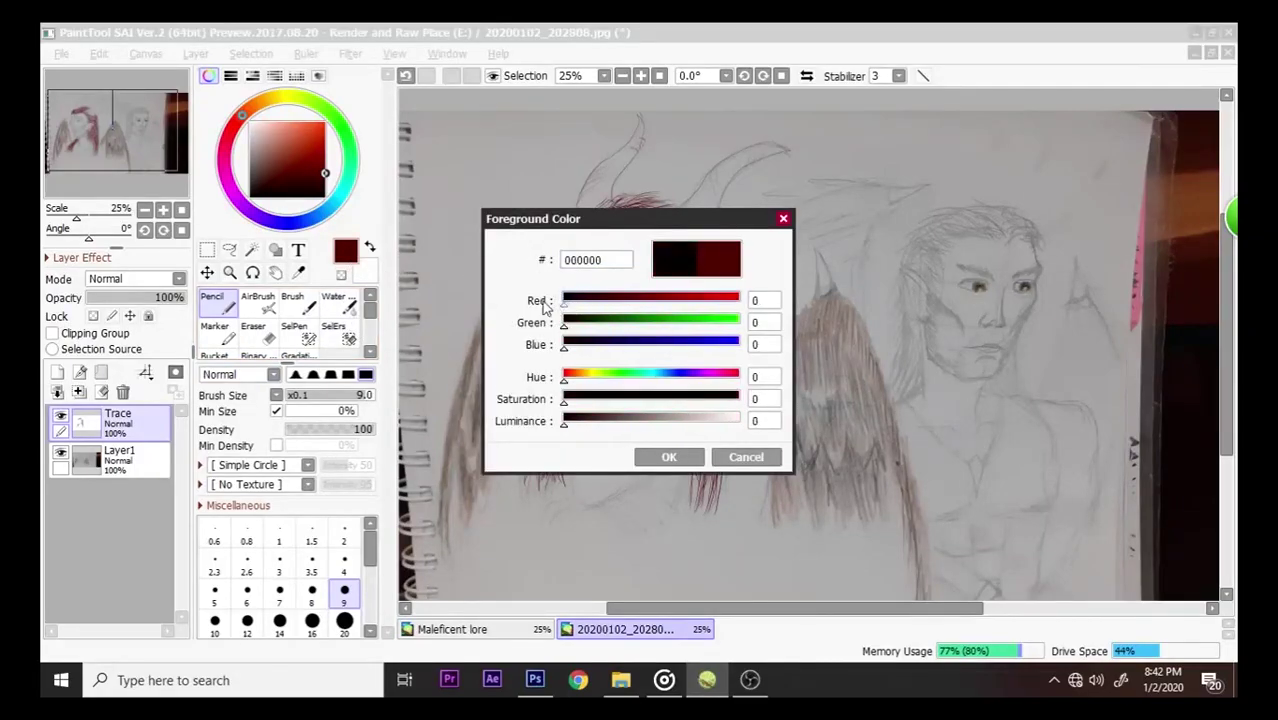
pyautogui.click(668, 455)
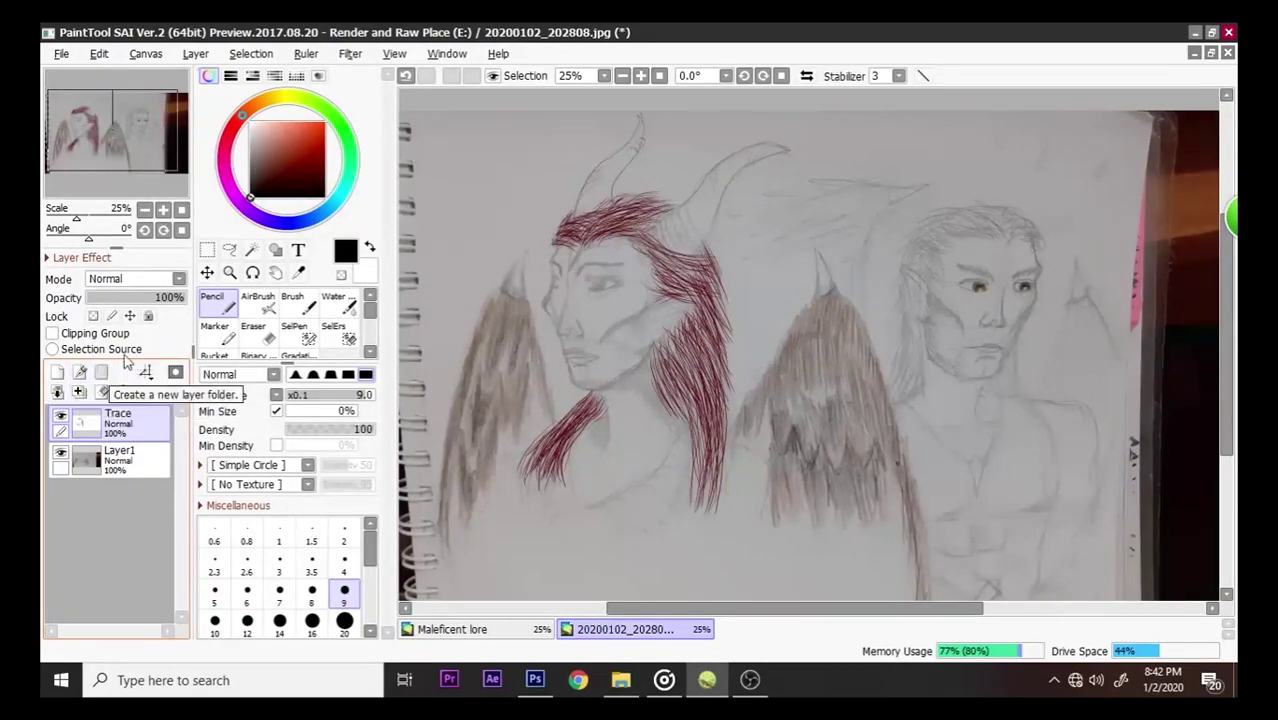
# - Try moving the Trace layer's hair strokes across the sketch, and undo the move
pyautogui.click(207, 272)
pyautogui.moveTo(599, 264)
pyautogui.mouseDown()
pyautogui.moveTo(627, 250)
pyautogui.moveTo(638, 267)
pyautogui.mouseUp()
pyautogui.hotkey('ctrl', 'z')
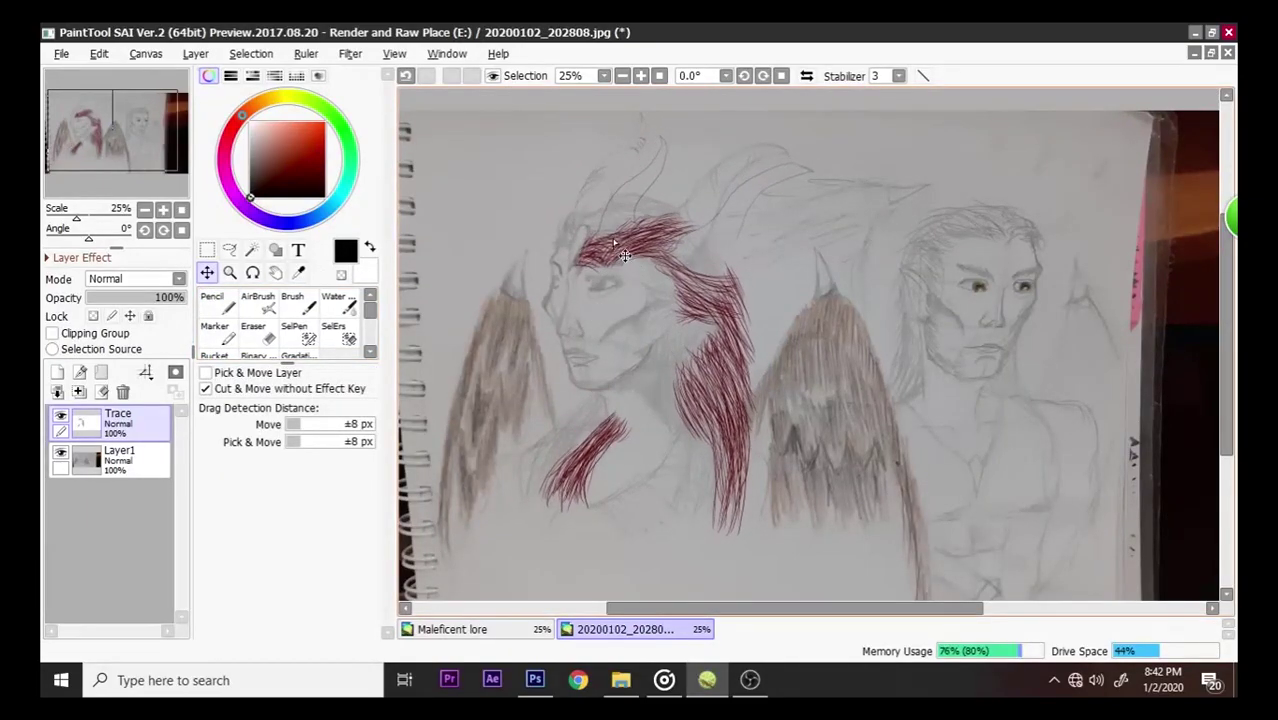
pyautogui.hotkey('ctrl', 'z')
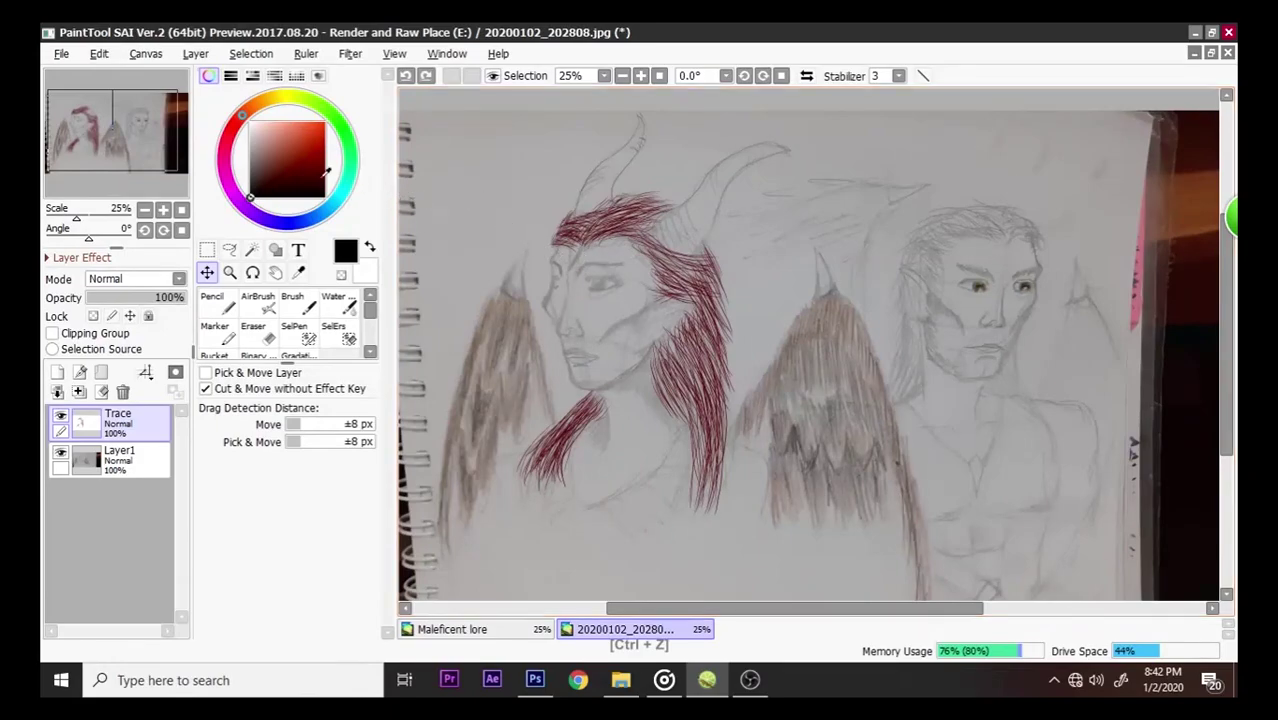
# - Keep black in the foreground color settings, and sample a color from the crown hair with the color picker
pyautogui.click(346, 251)
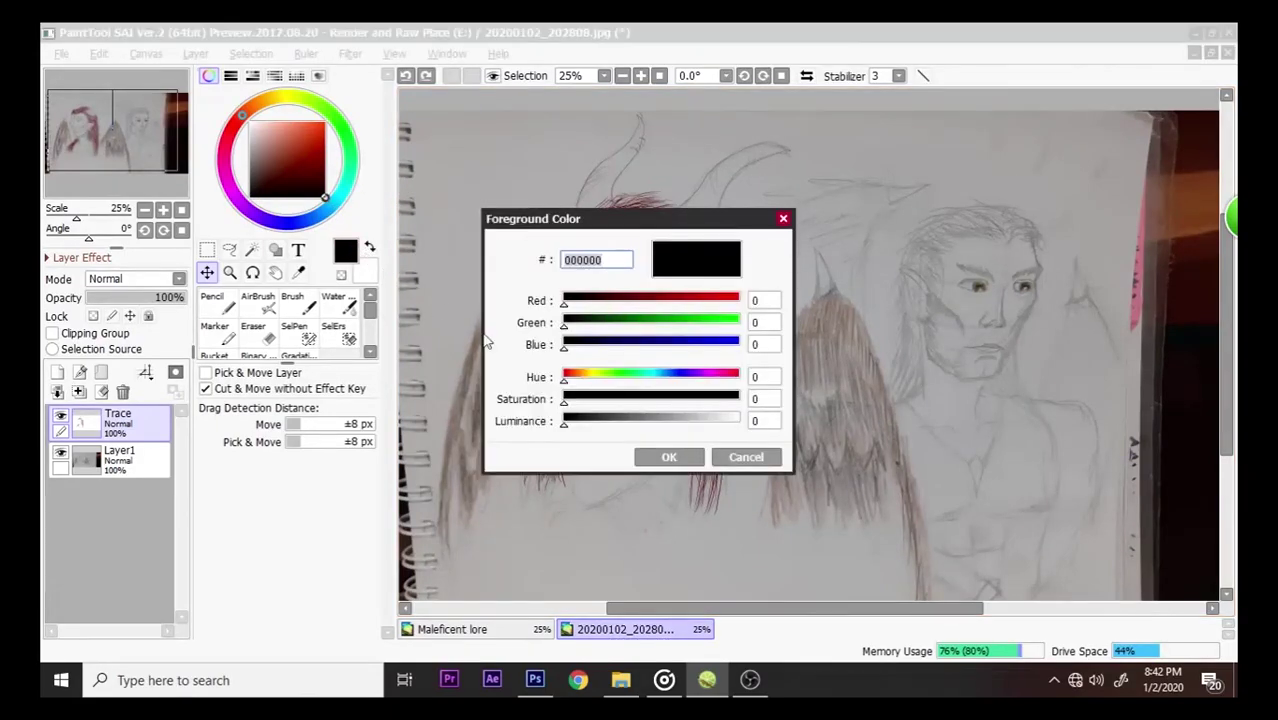
pyautogui.click(668, 456)
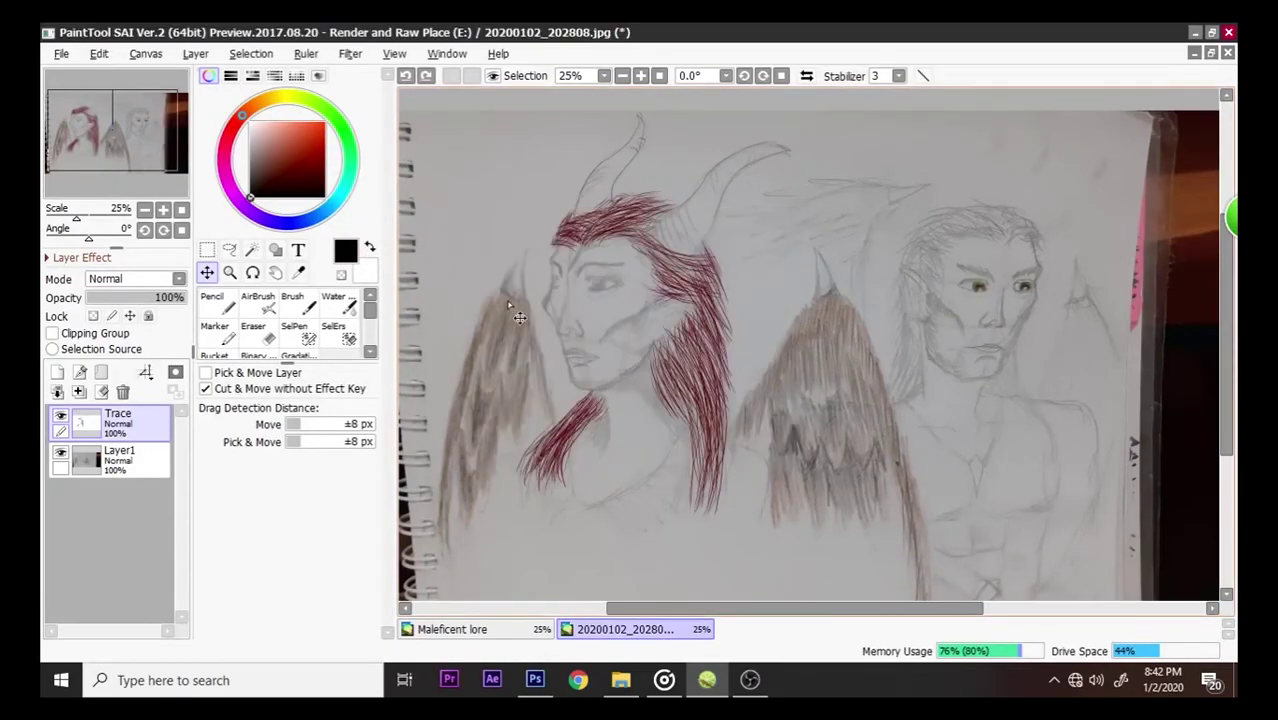
pyautogui.click(300, 273)
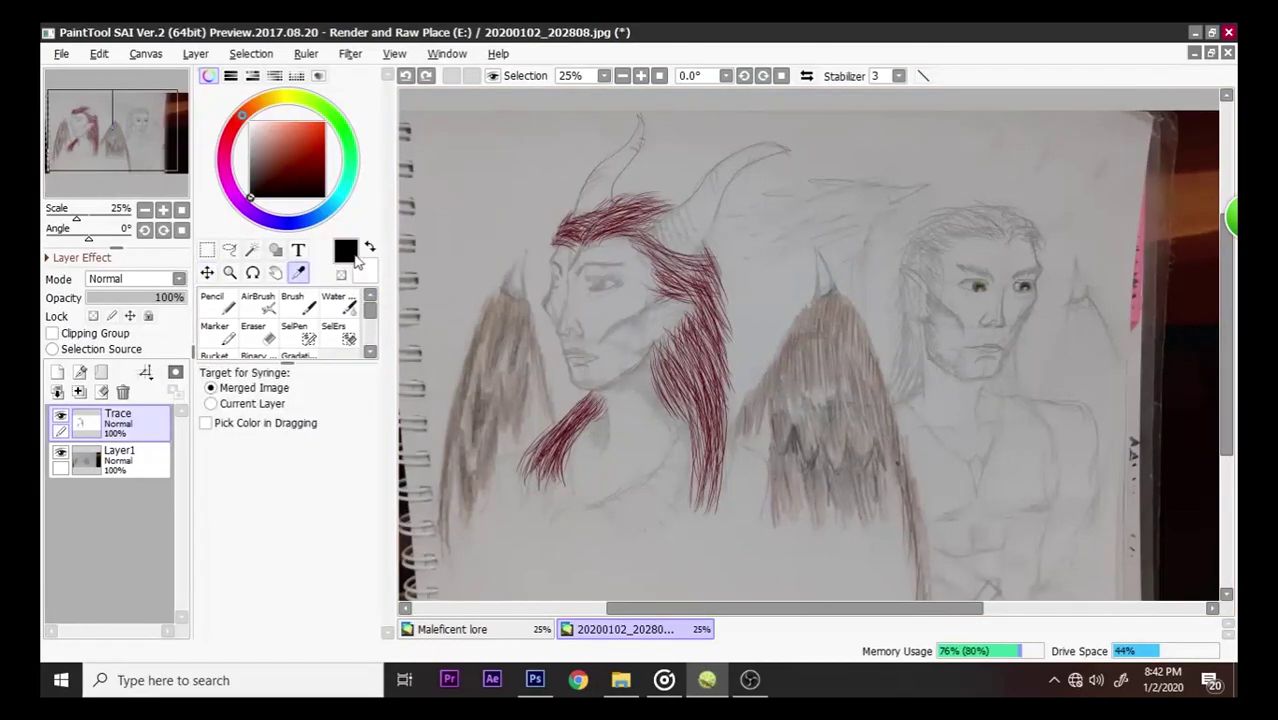
pyautogui.click(346, 251)
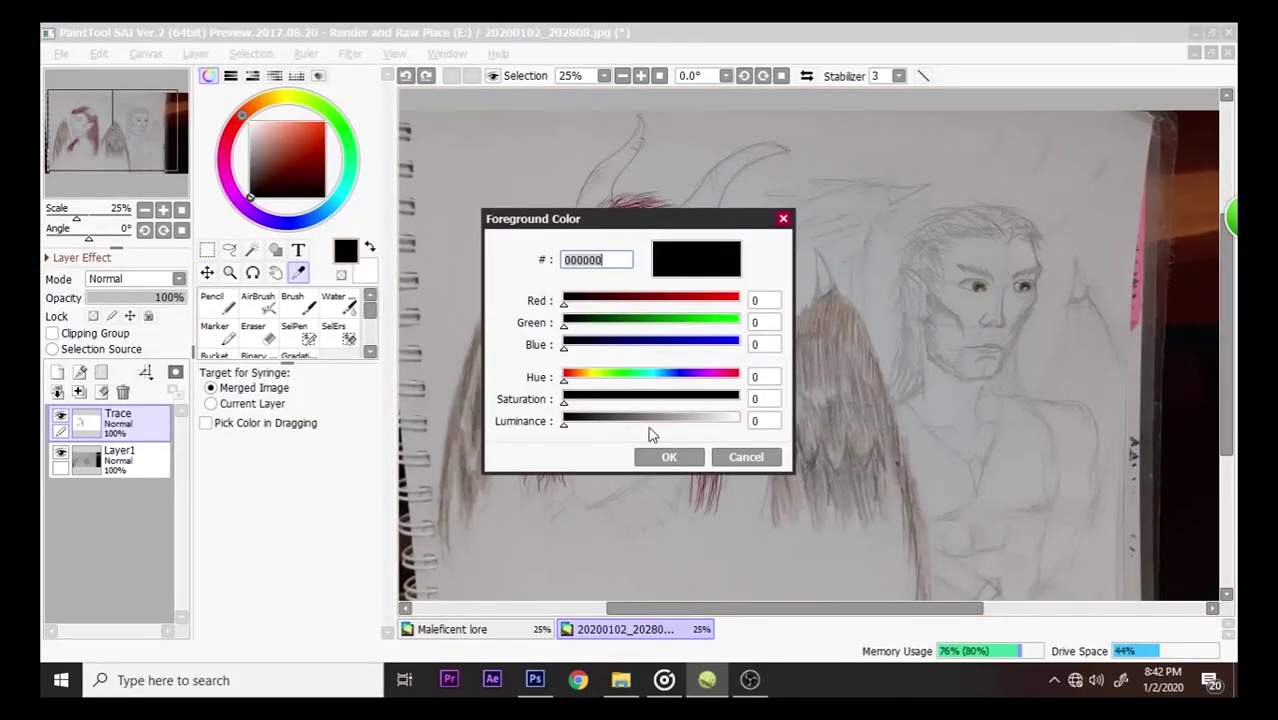
pyautogui.click(668, 456)
pyautogui.click(617, 213)
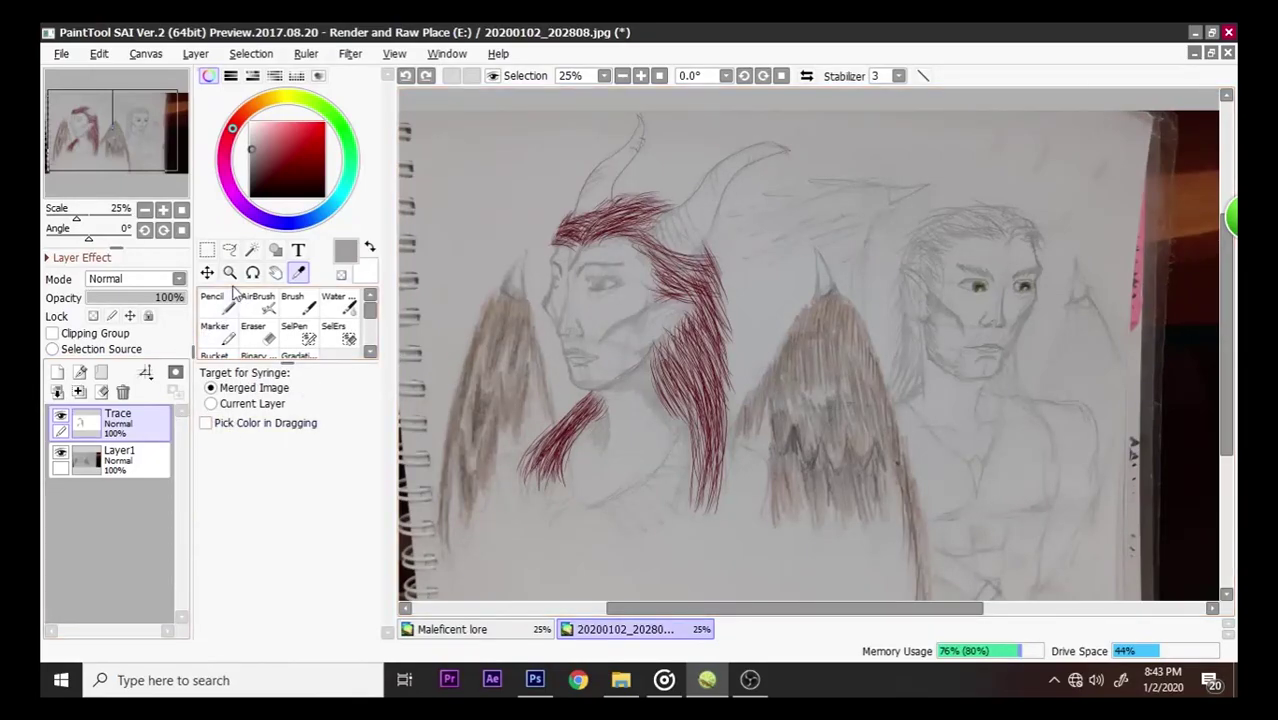
pyautogui.click(229, 311)
pyautogui.click(262, 312)
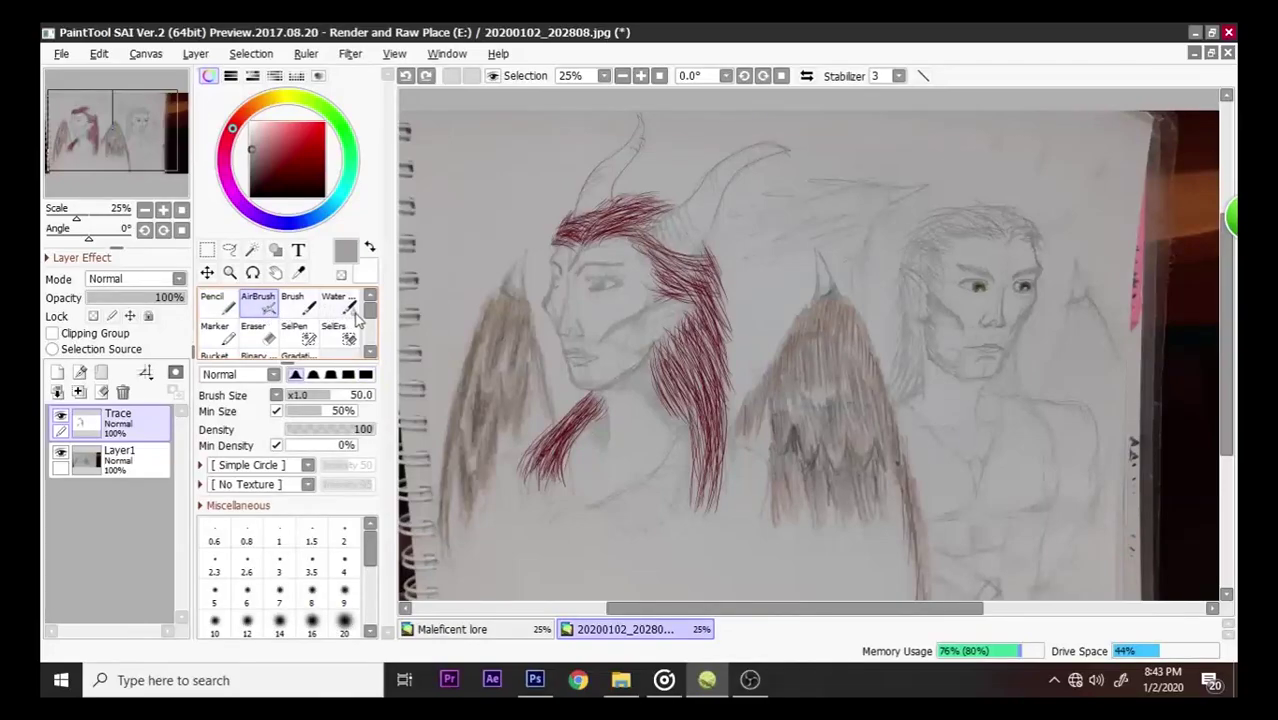
pyautogui.scroll(-2, 372, 316)
pyautogui.moveTo(376, 318); pyautogui.dragTo(364, 303)
pyautogui.click(300, 310)
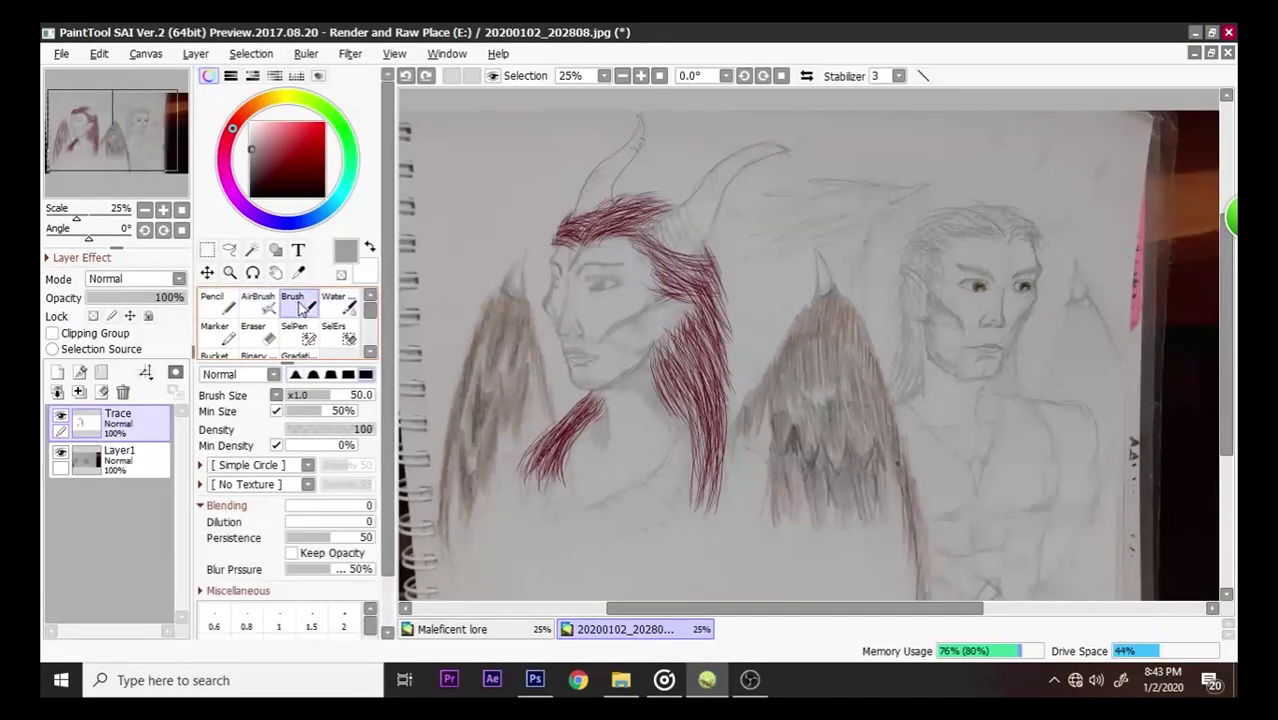
pyautogui.click(258, 308)
pyautogui.click(297, 312)
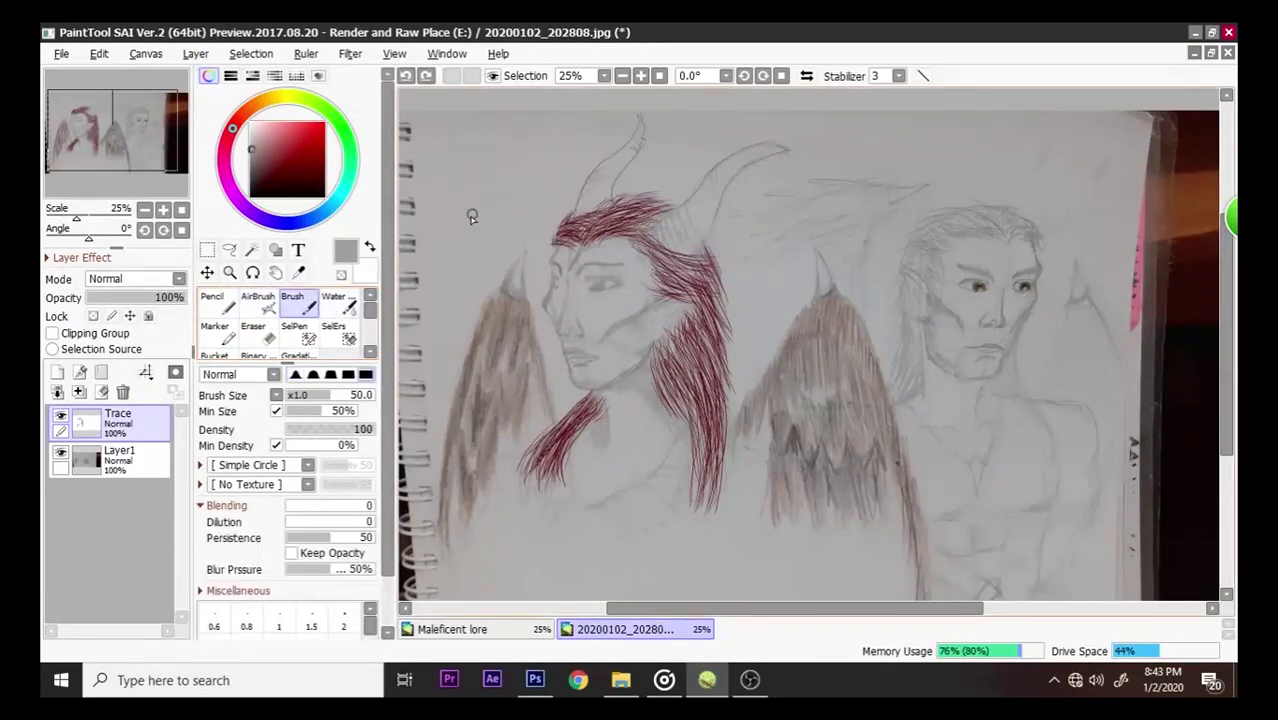
pyautogui.hotkey('ctrl', 'z')
pyautogui.click(264, 306)
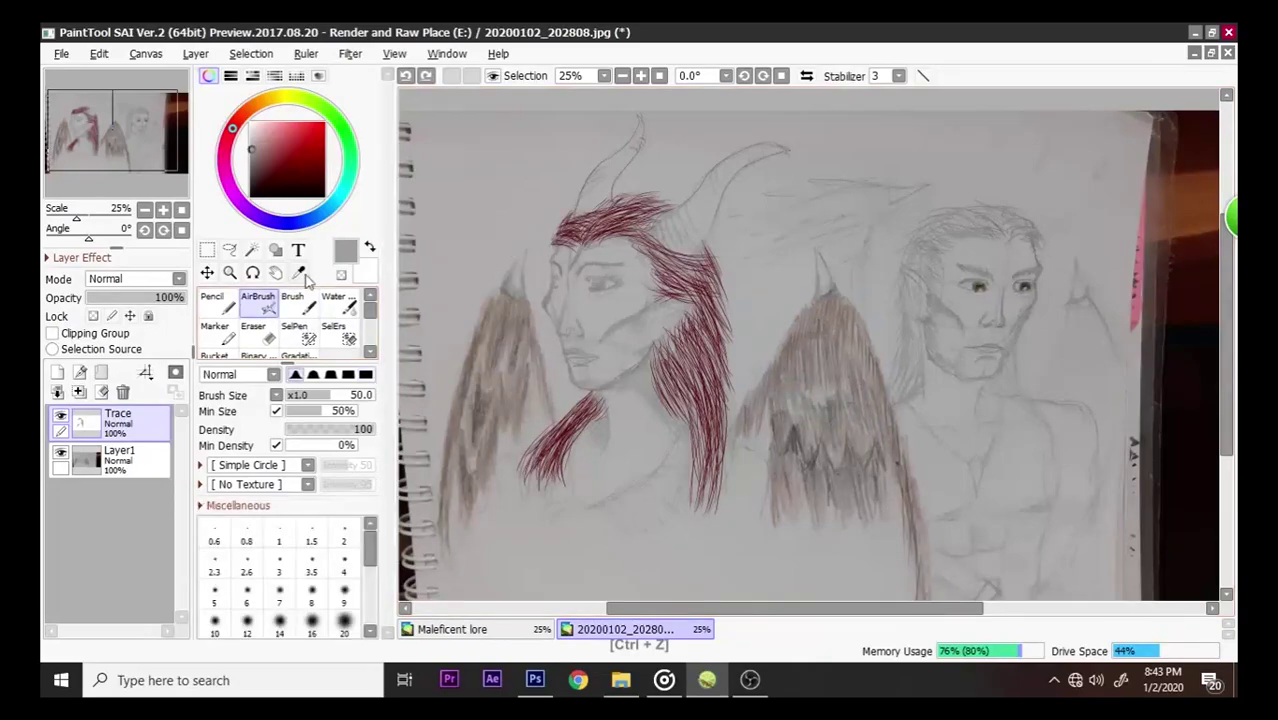
pyautogui.hotkey('ctrl', 'z')
pyautogui.click(295, 305)
pyautogui.click(340, 305)
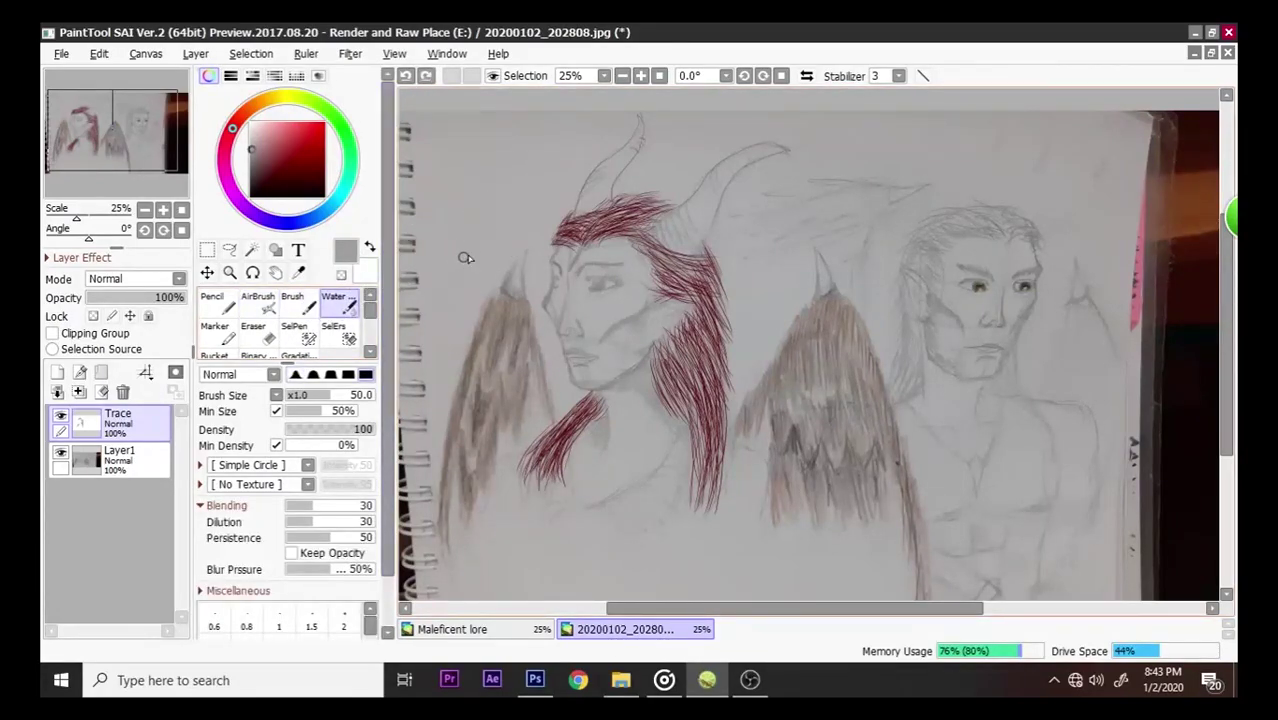
pyautogui.click(306, 310)
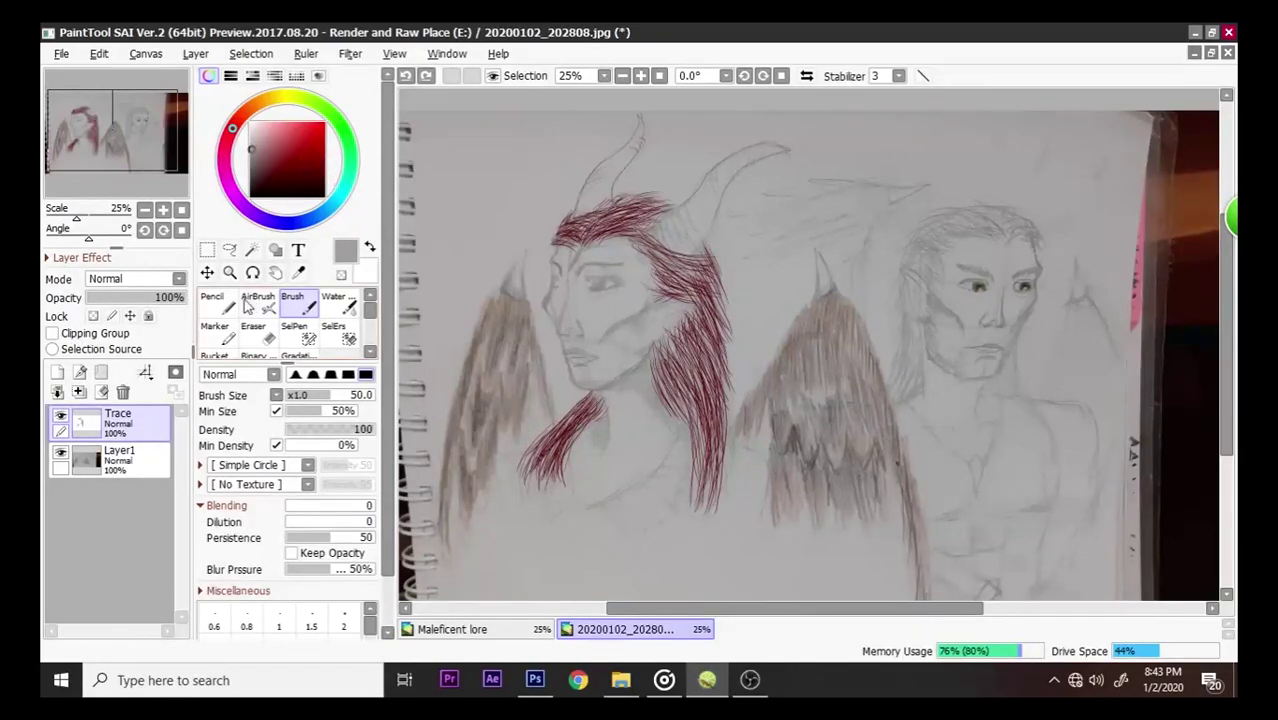
# - Sample the brown of the left wing as the foreground color and darken it
pyautogui.click(298, 272)
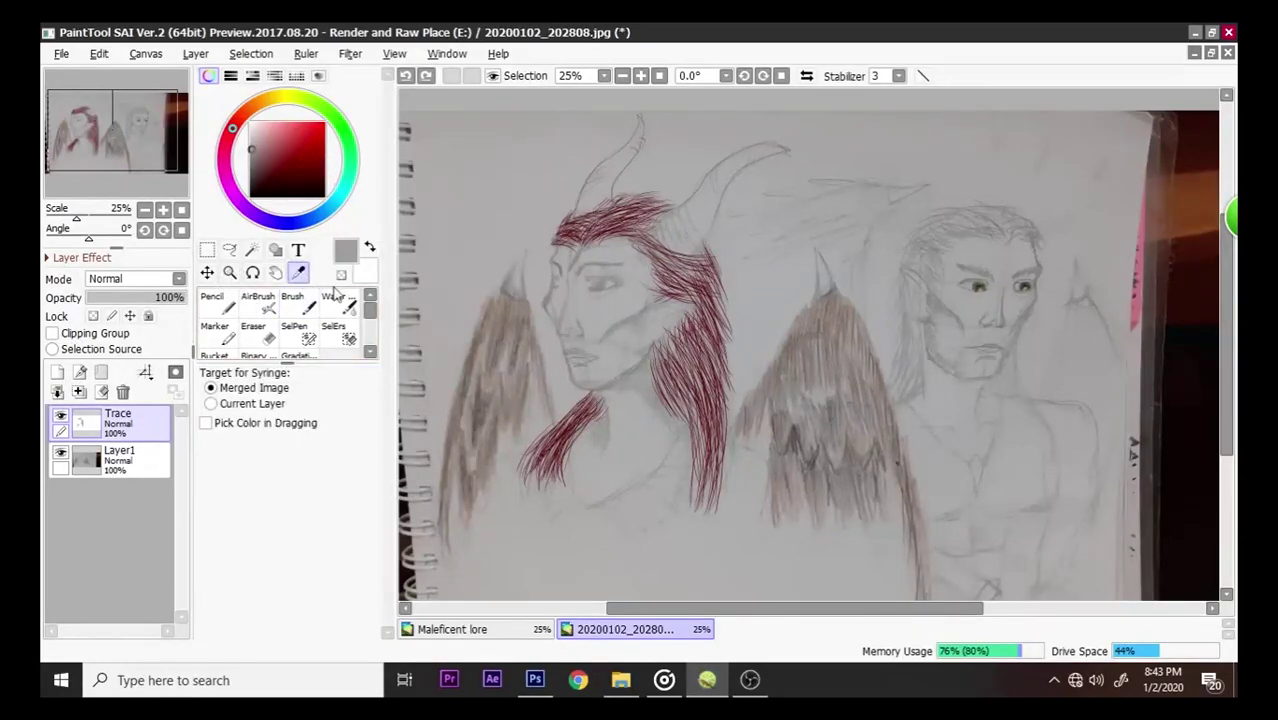
pyautogui.click(492, 318)
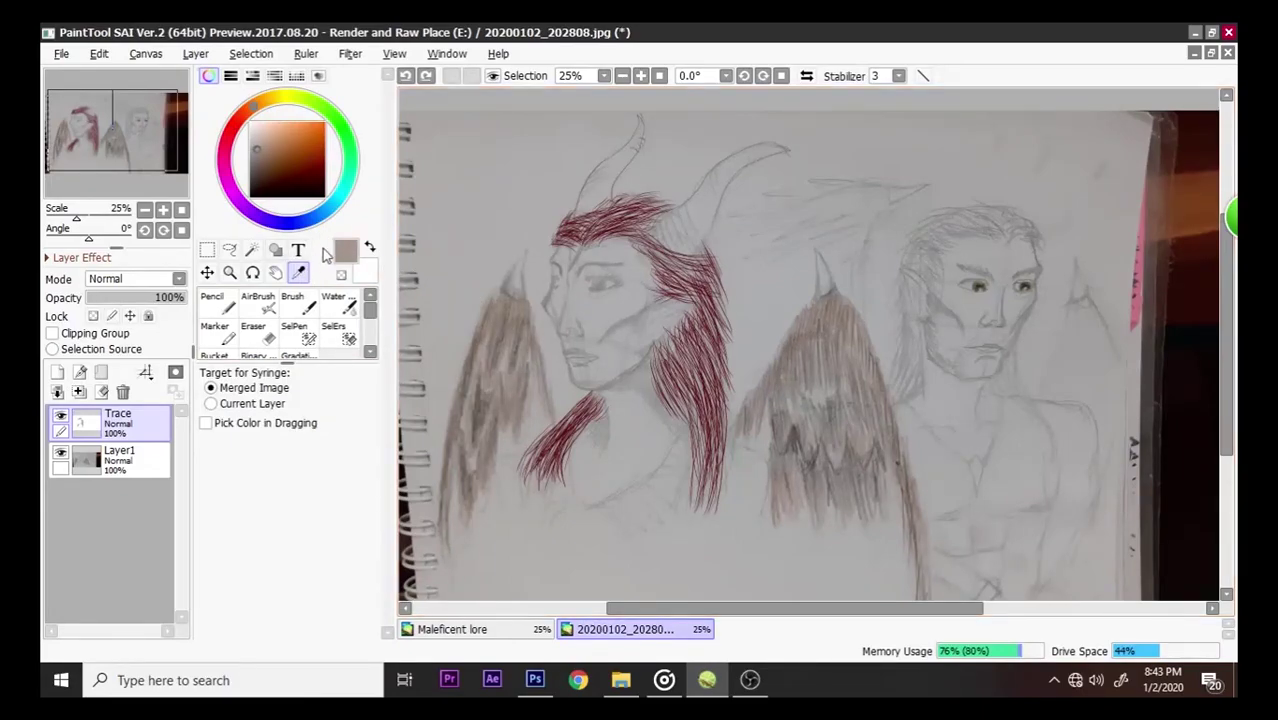
pyautogui.moveTo(265, 158); pyautogui.dragTo(264, 176)
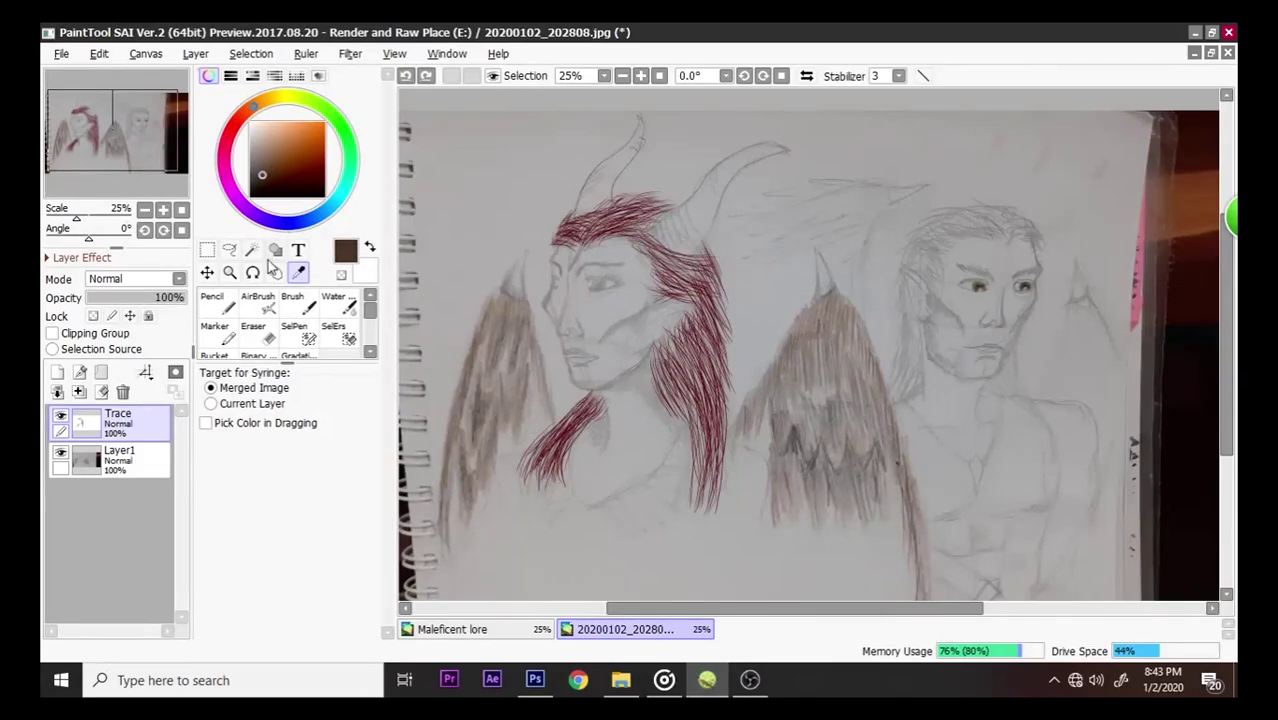
# - Try painting the base of the left horn with the Water and Brush tools, and undo the test strokes
pyautogui.click(330, 308)
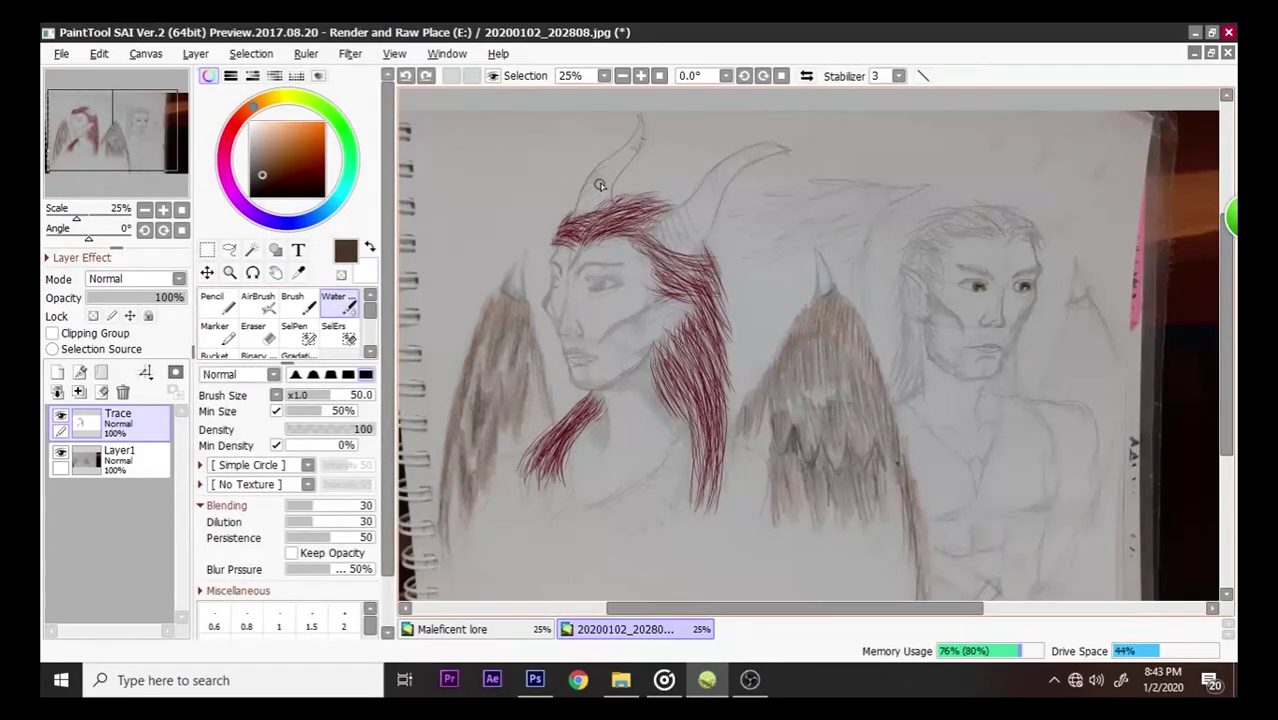
pyautogui.moveTo(591, 200); pyautogui.dragTo(596, 188)
pyautogui.click(308, 312)
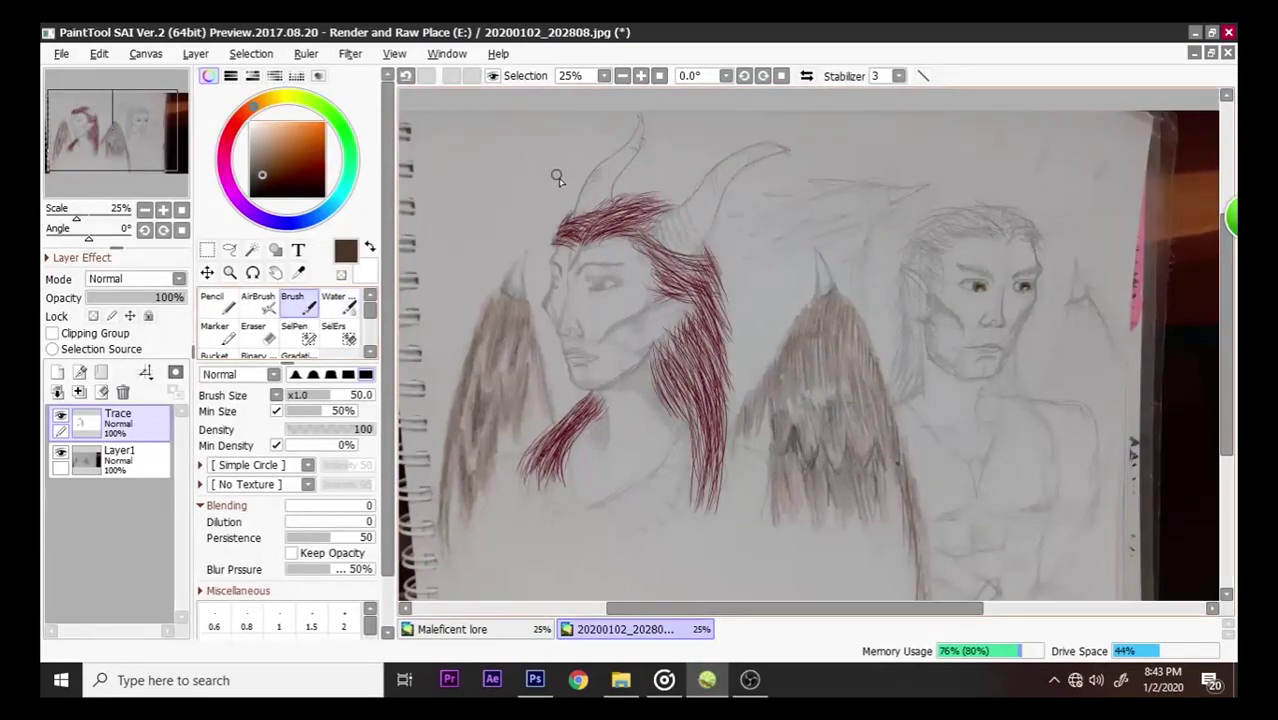
pyautogui.moveTo(591, 196); pyautogui.dragTo(608, 198)
pyautogui.hotkey('ctrl', 'z')
pyautogui.click(264, 185)
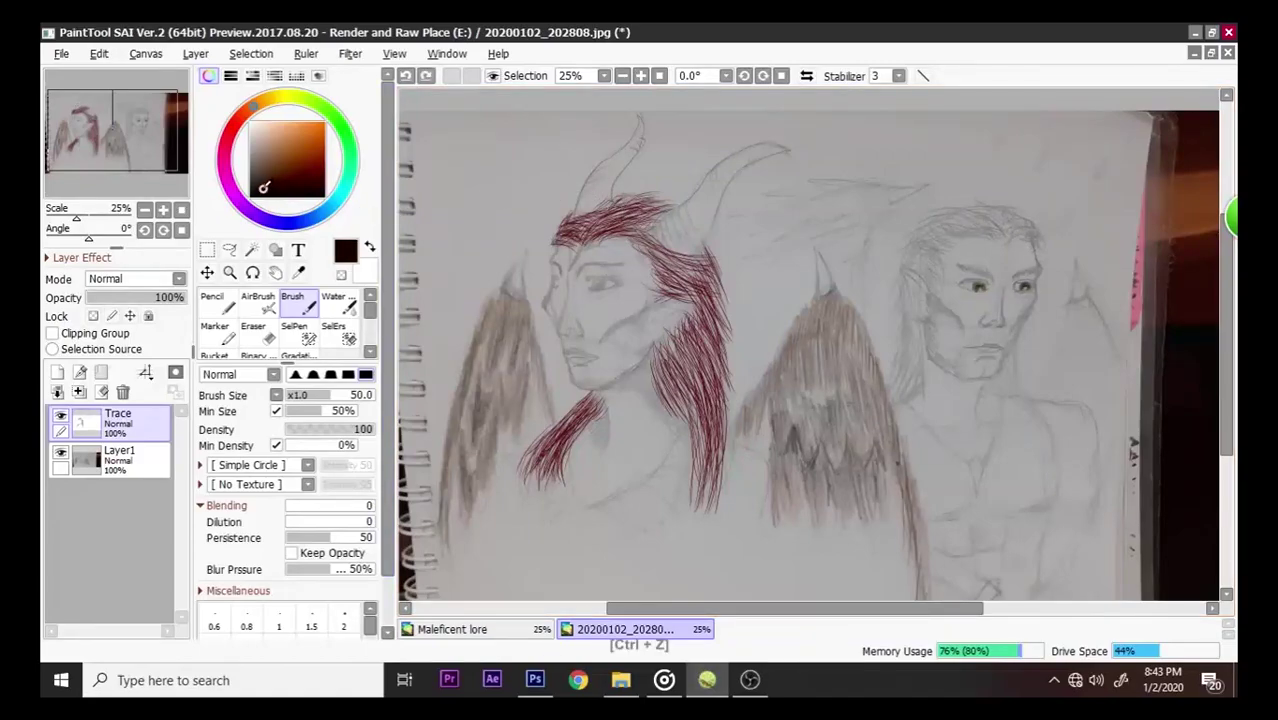
pyautogui.moveTo(584, 203)
pyautogui.mouseDown()
pyautogui.moveTo(575, 213)
pyautogui.moveTo(596, 180)
pyautogui.moveTo(577, 207)
pyautogui.mouseUp()
pyautogui.hotkey('ctrl', 'z')
pyautogui.hotkey('ctrl', 'z')
pyautogui.hotkey('ctrl', 'z')
pyautogui.hotkey('ctrl', 'z')
# - Choose a very dark brown and paint the whole left horn with the Brush at size 50
pyautogui.click(267, 188)
pyautogui.moveTo(253, 196); pyautogui.dragTo(253, 186)
pyautogui.click(263, 182)
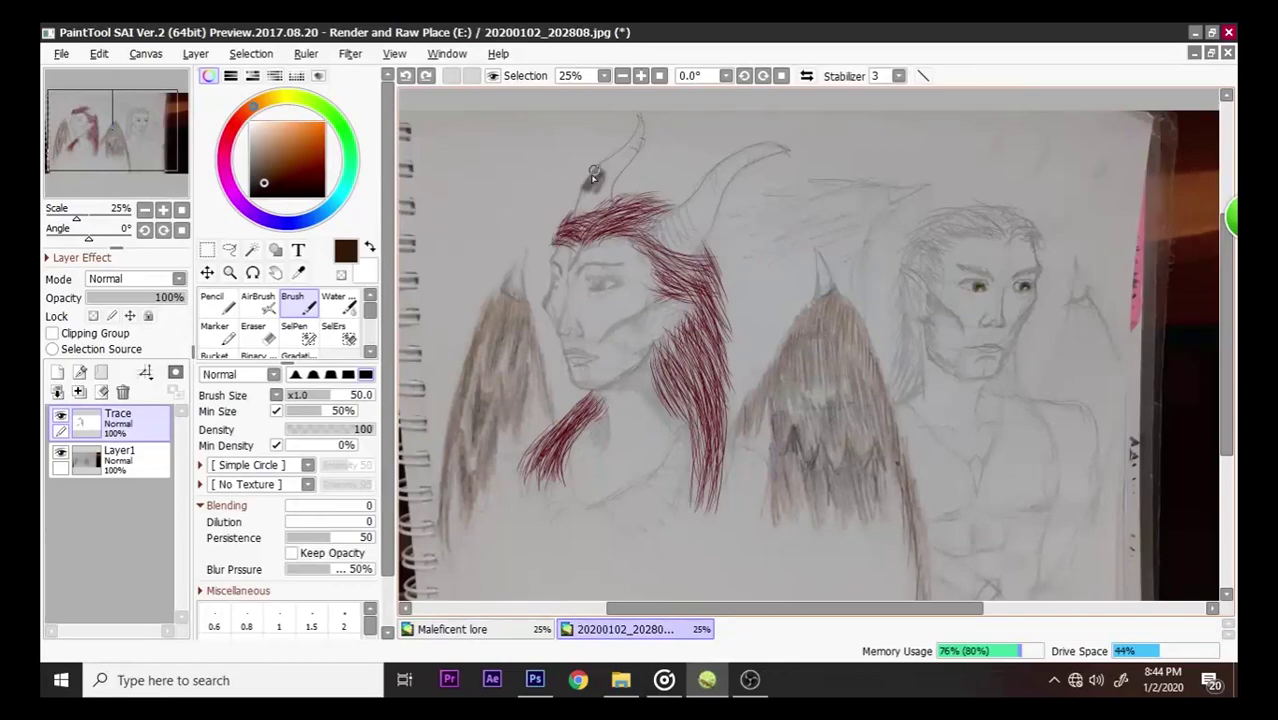
pyautogui.moveTo(586, 187)
pyautogui.mouseDown()
pyautogui.moveTo(578, 200)
pyautogui.moveTo(603, 196)
pyautogui.moveTo(638, 128)
pyautogui.moveTo(575, 206)
pyautogui.moveTo(605, 198)
pyautogui.moveTo(587, 207)
pyautogui.mouseUp()
pyautogui.moveTo(606, 192)
pyautogui.mouseDown()
pyautogui.moveTo(638, 124)
pyautogui.moveTo(640, 145)
pyautogui.moveTo(620, 163)
pyautogui.mouseUp()
pyautogui.moveTo(580, 205); pyautogui.dragTo(606, 180)
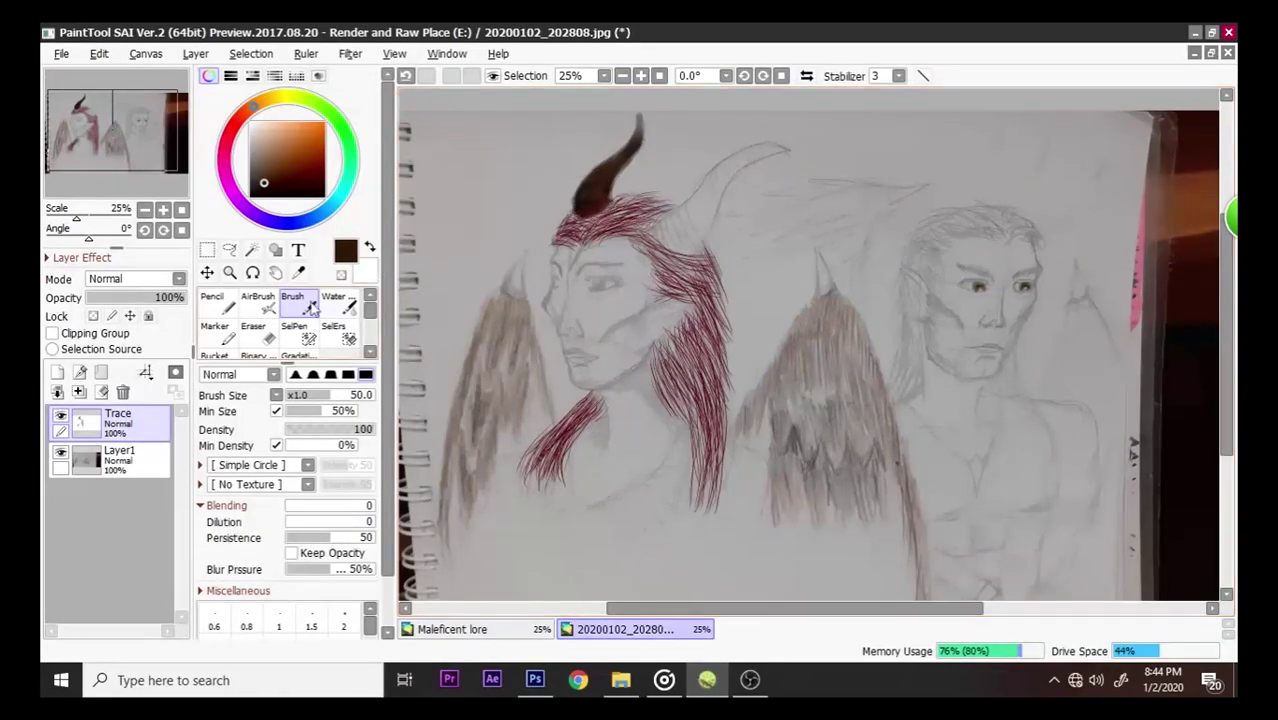
# - Sample a muted red from the hair with the color picker and switch to the Pencil at size 9
pyautogui.click(222, 303)
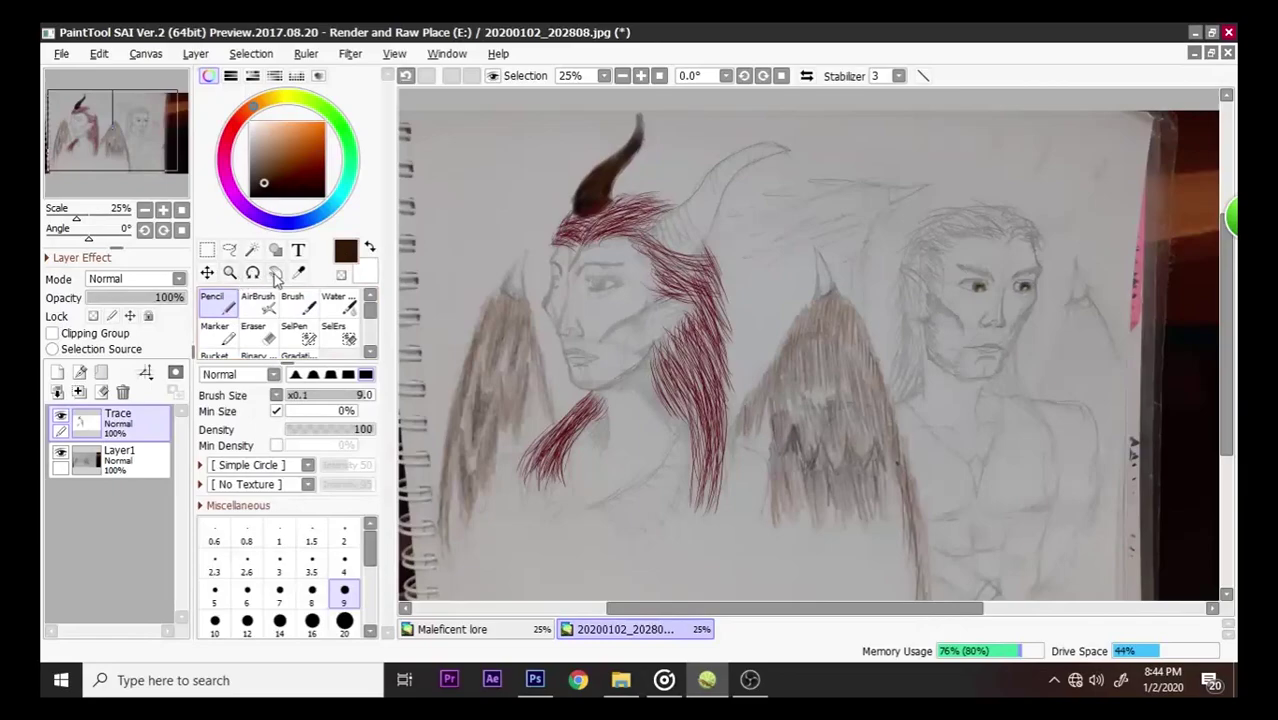
pyautogui.click(297, 272)
pyautogui.click(612, 217)
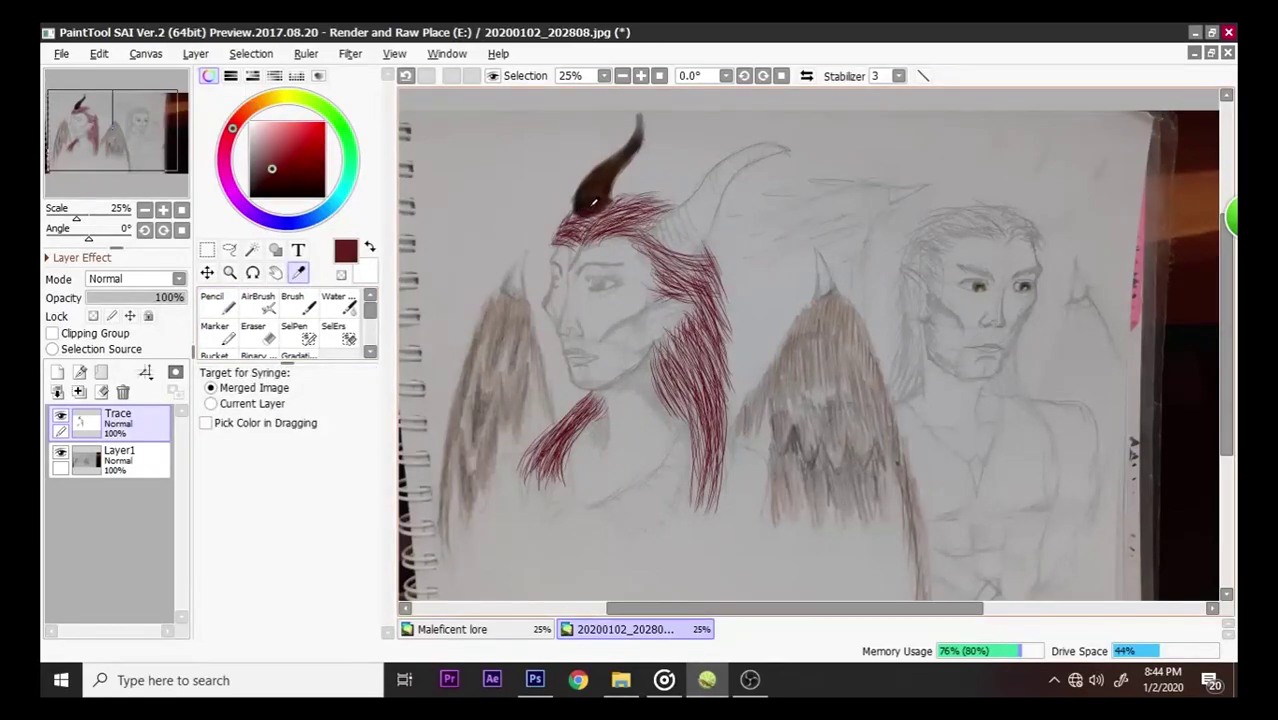
pyautogui.click(575, 210)
pyautogui.click(573, 214)
pyautogui.click(571, 210)
pyautogui.click(569, 208)
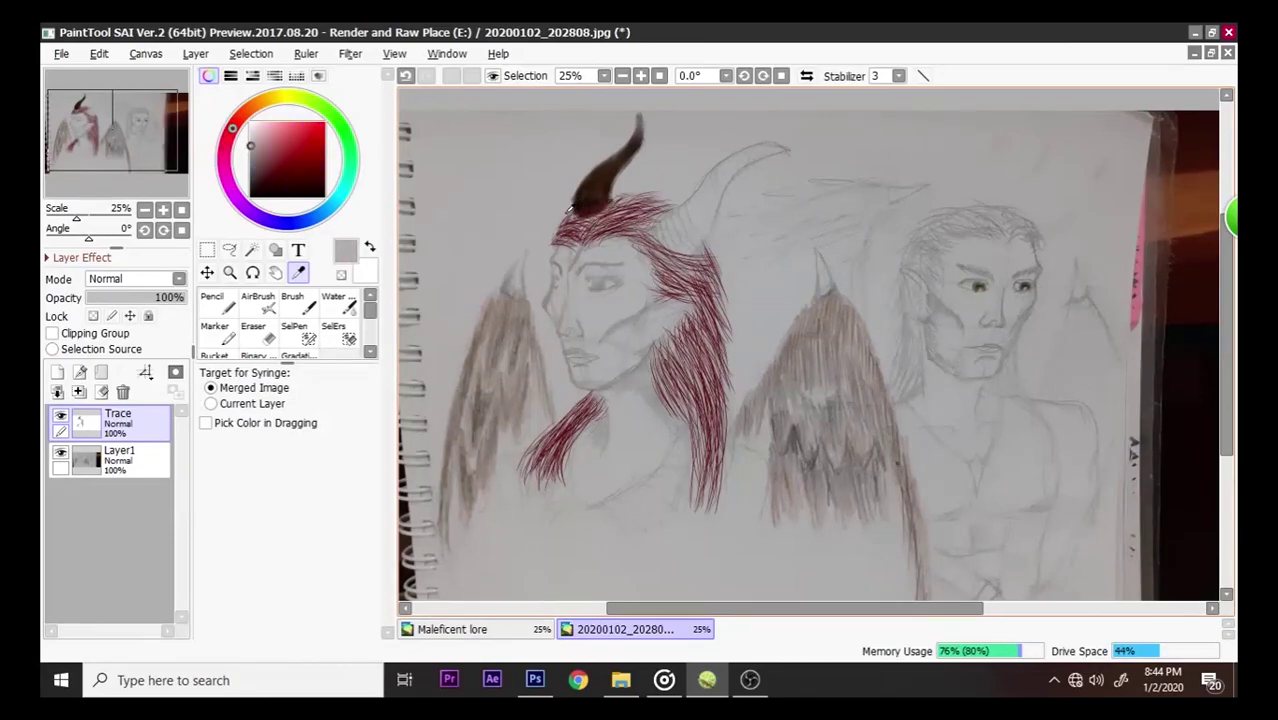
pyautogui.click(586, 406)
pyautogui.click(213, 300)
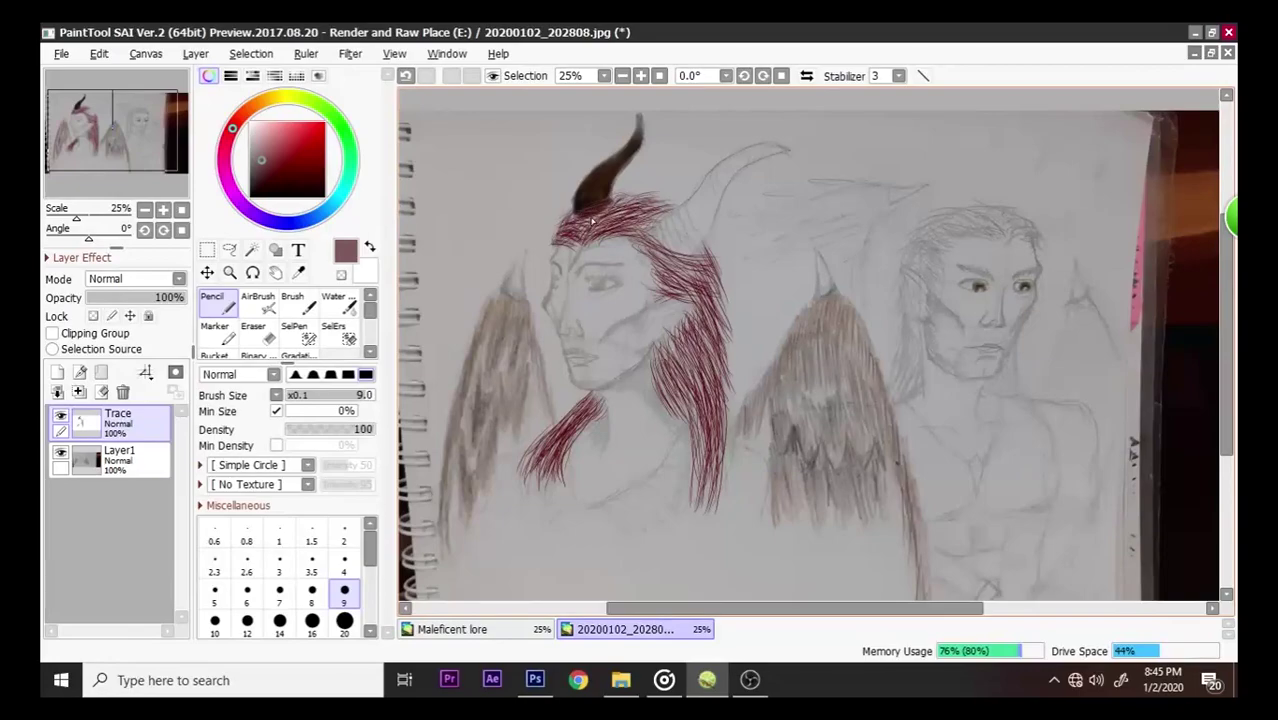
# - Sample the left horn's dark brown as the foreground color and switch to the Brush at size 50
pyautogui.click(298, 272)
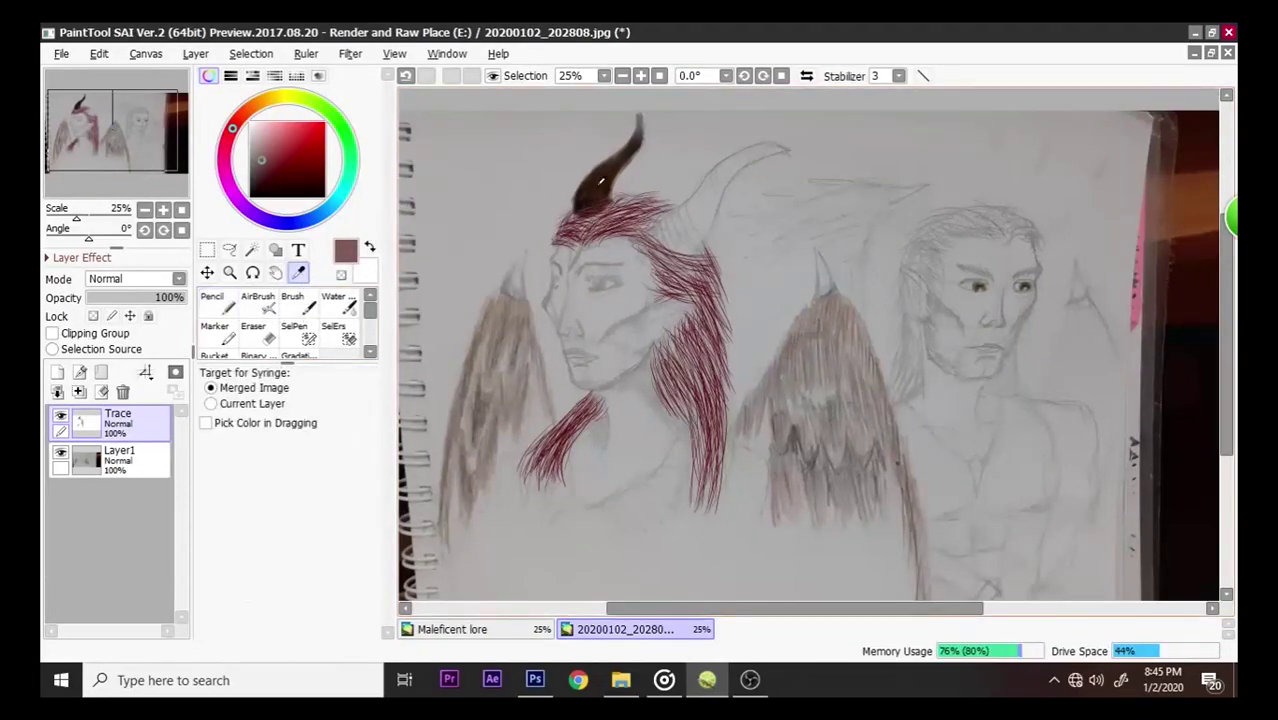
pyautogui.click(605, 172)
pyautogui.click(685, 218)
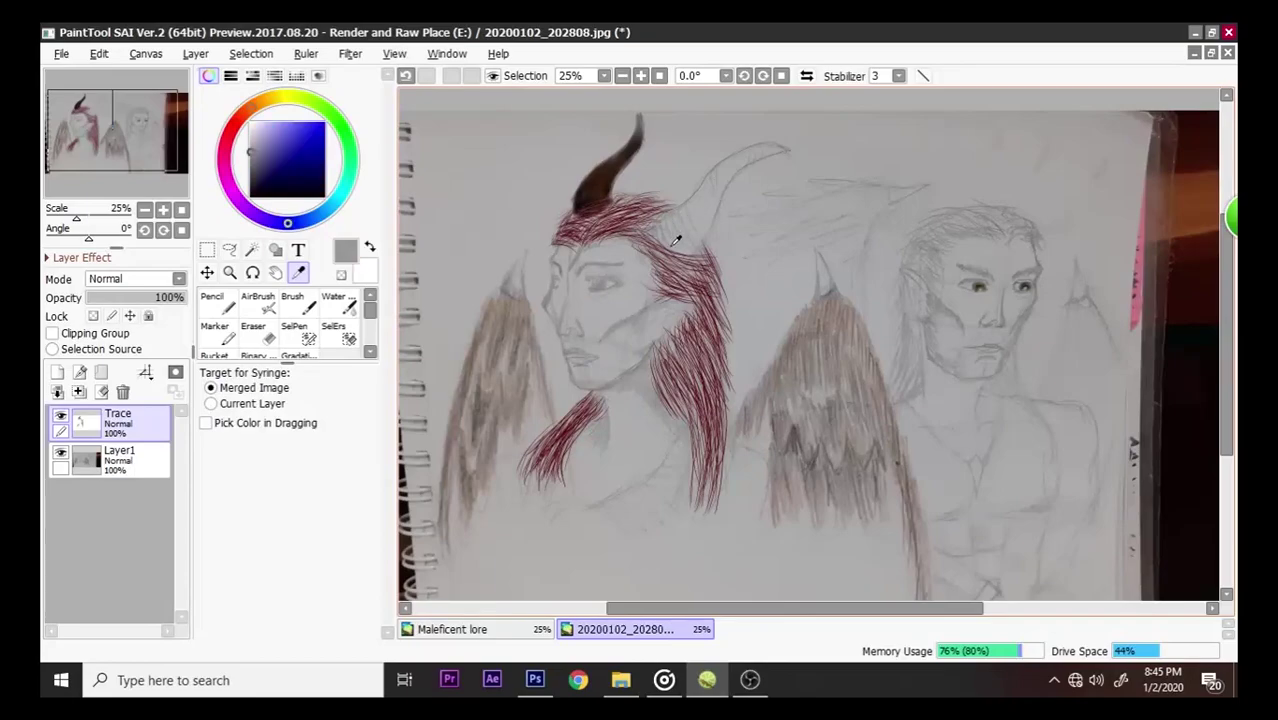
pyautogui.click(591, 187)
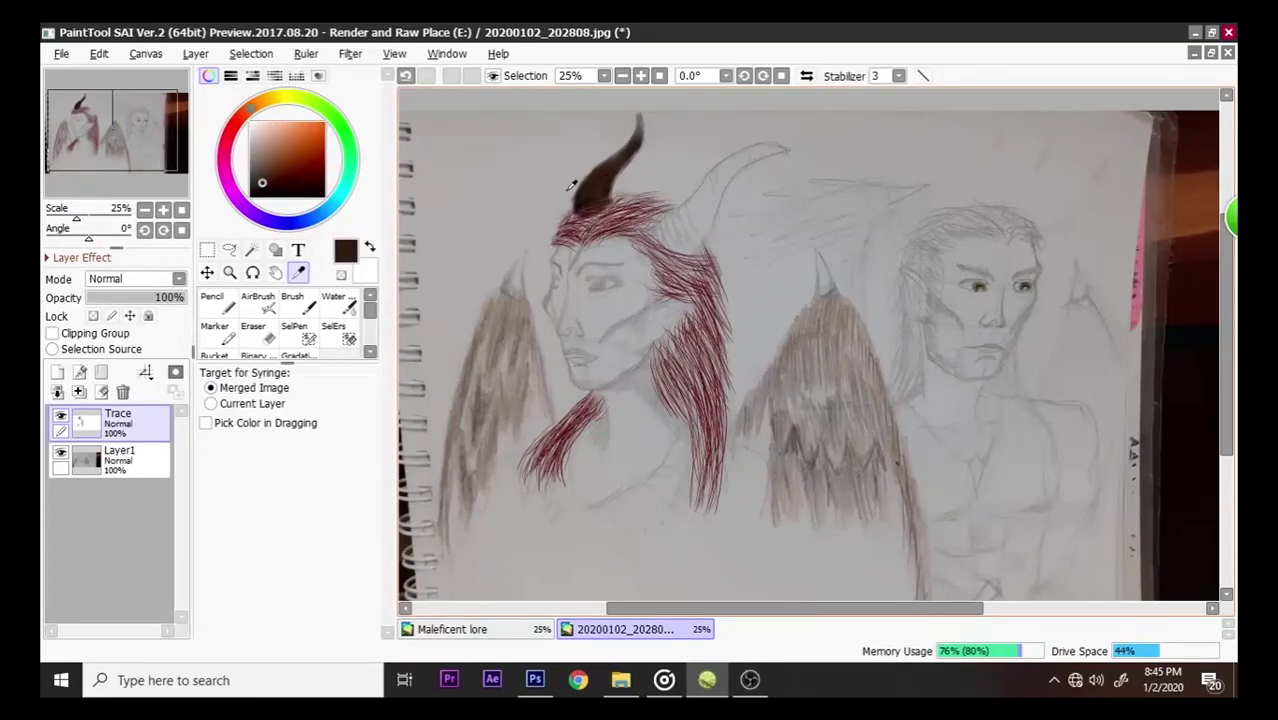
pyautogui.click(292, 300)
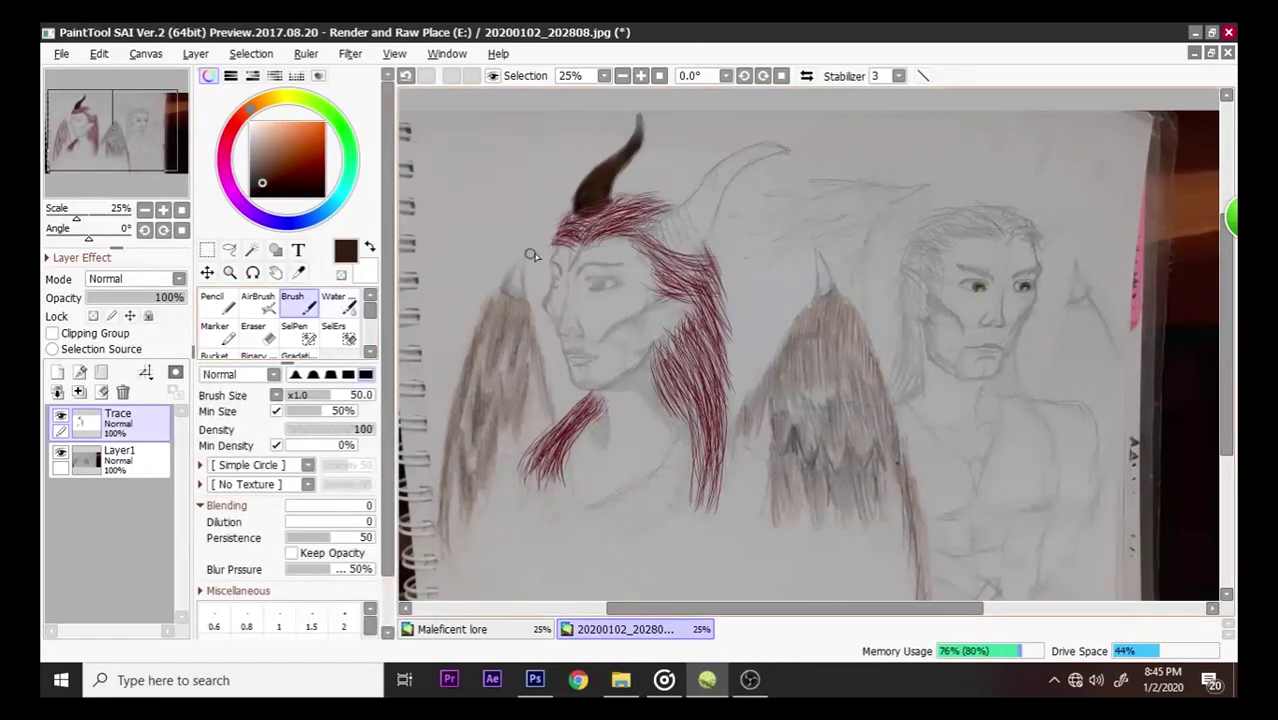
pyautogui.click(348, 258)
pyautogui.click(649, 458)
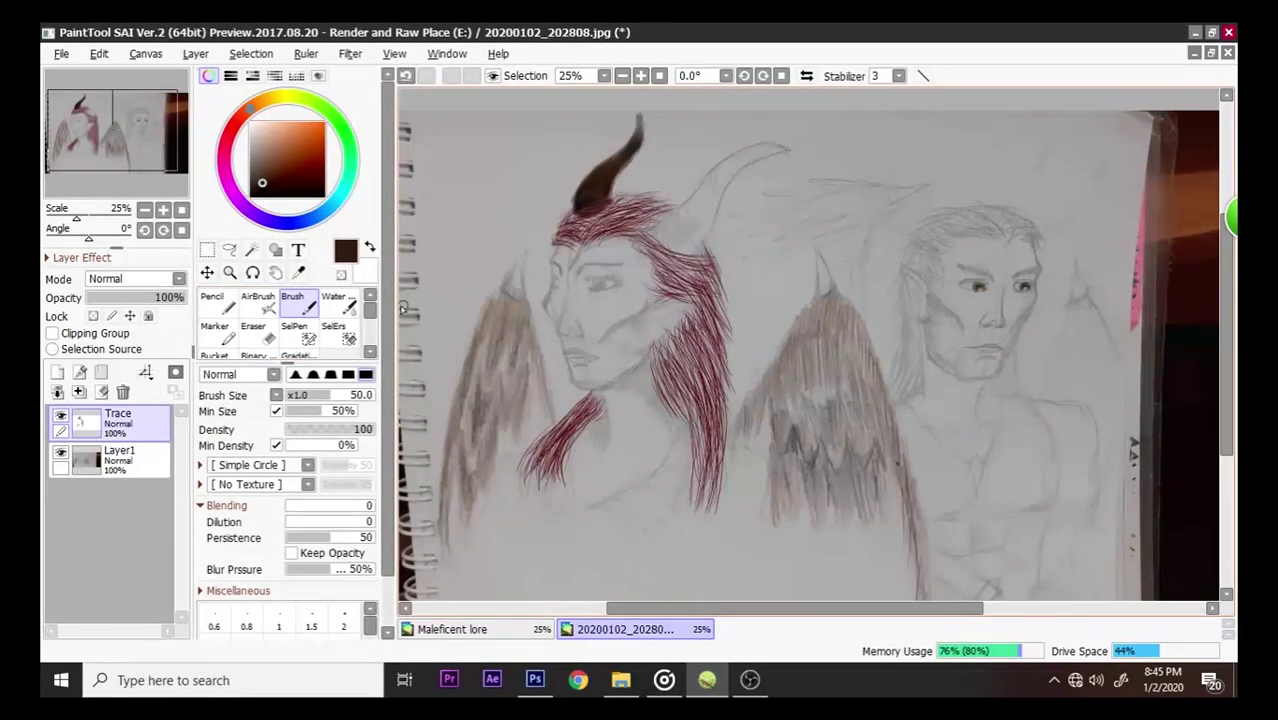
# - Test the Water and Brush tools on the base of the right horn, and resample the left horn's dark brown
pyautogui.click(354, 302)
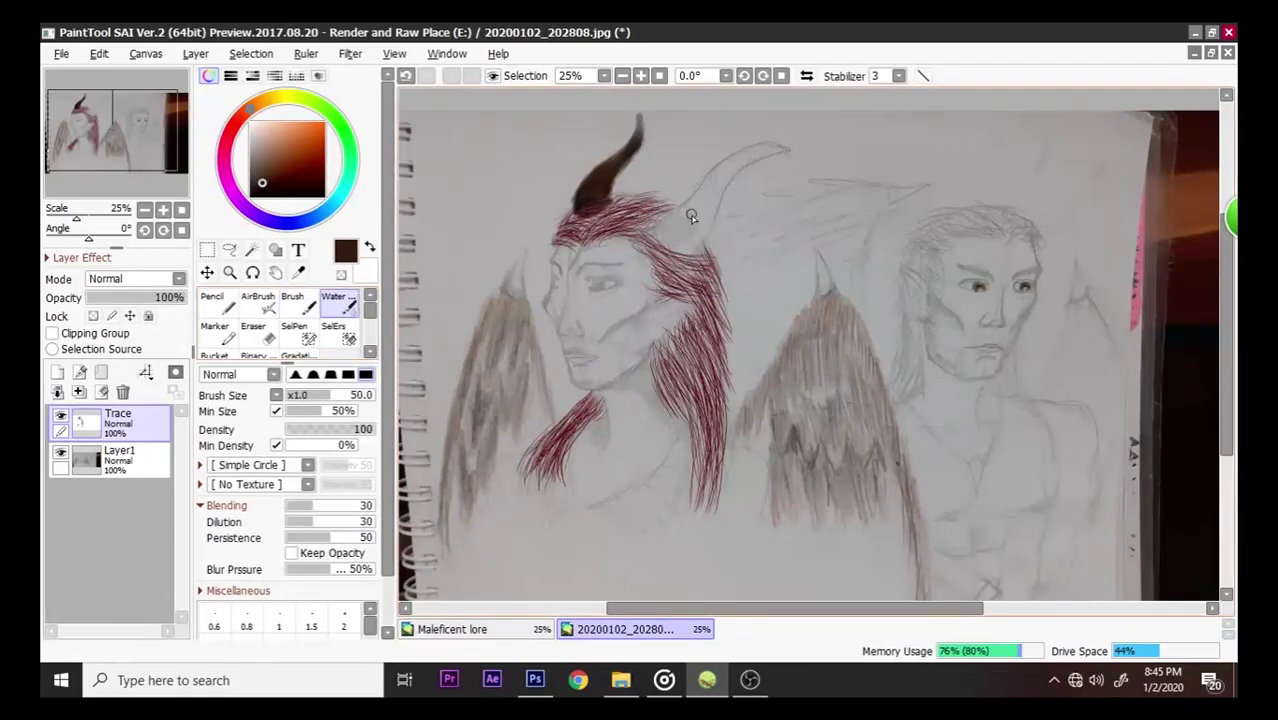
pyautogui.click(304, 306)
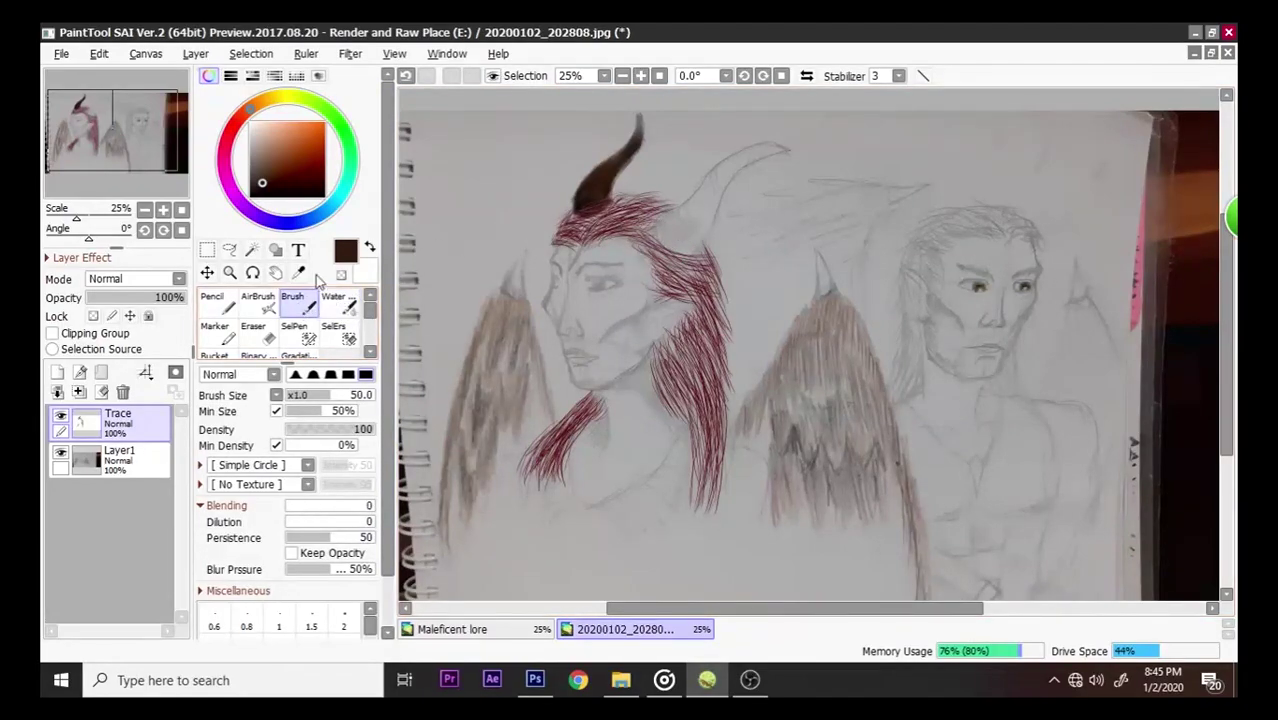
pyautogui.click(298, 272)
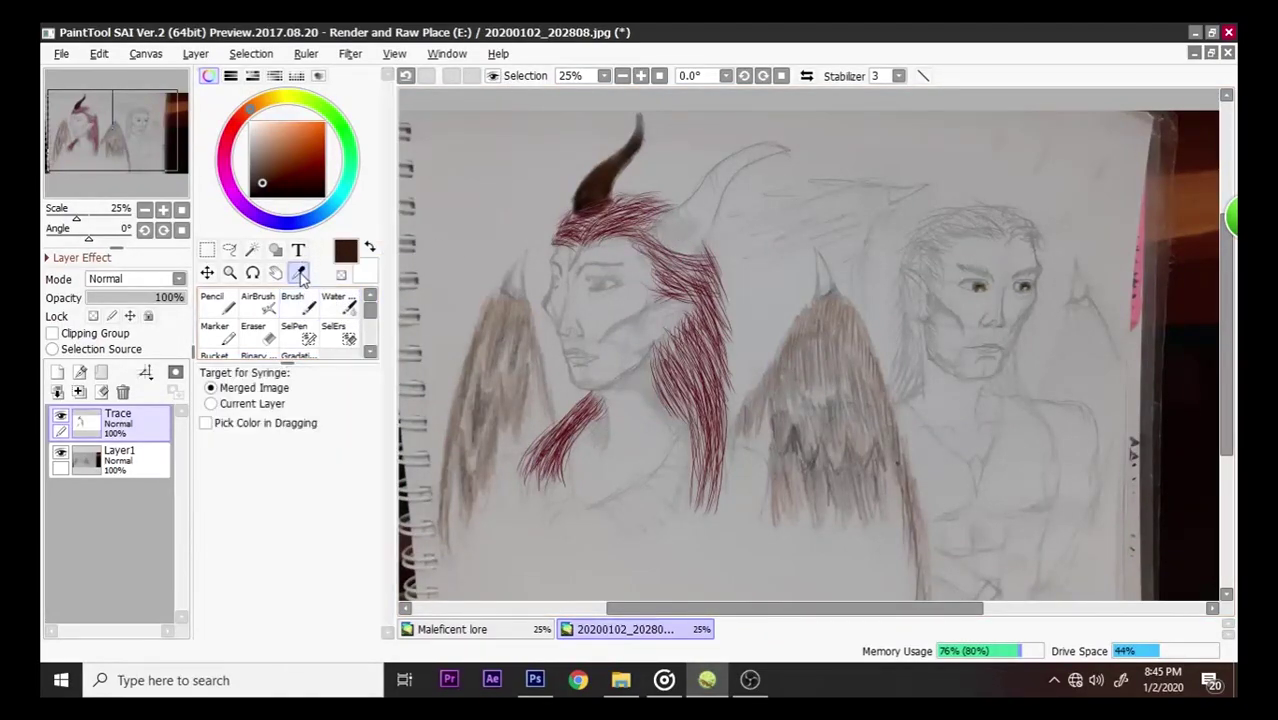
pyautogui.click(697, 207)
pyautogui.click(601, 187)
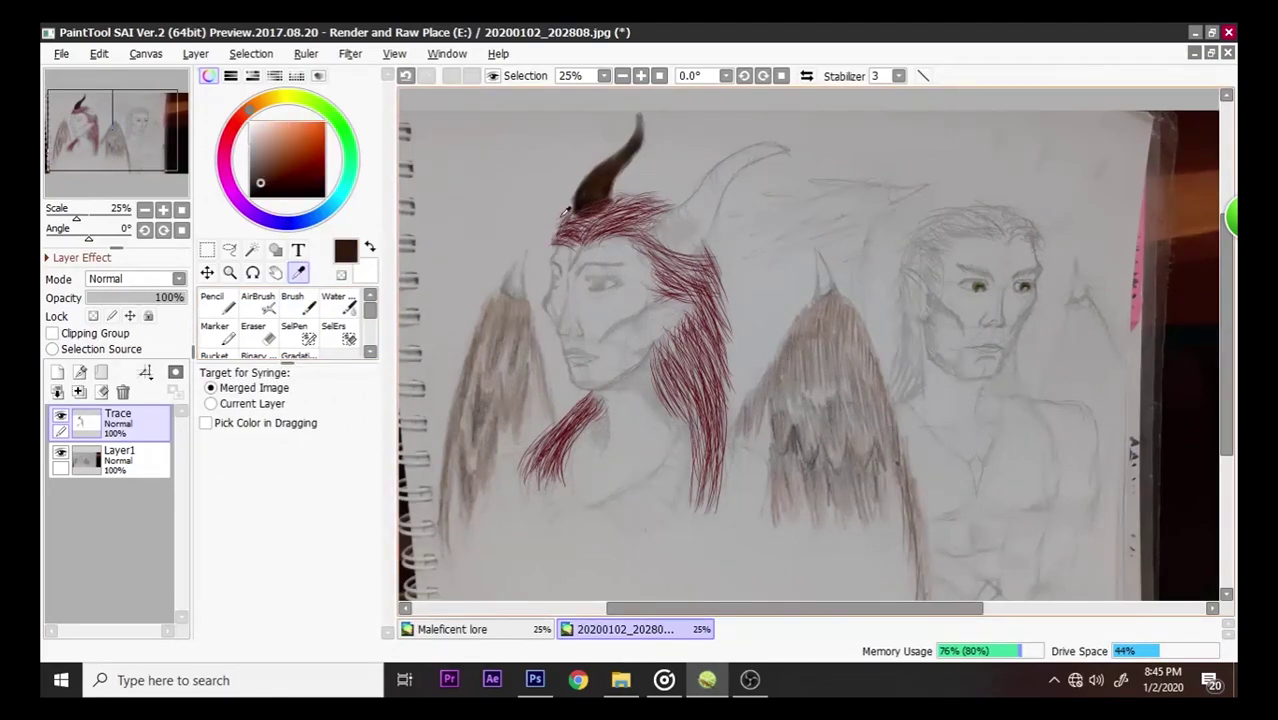
# - Shade the lower half of the right horn with the Brush at size 50, using a slightly darker brown for the final strokes
pyautogui.click(231, 309)
pyautogui.click(283, 311)
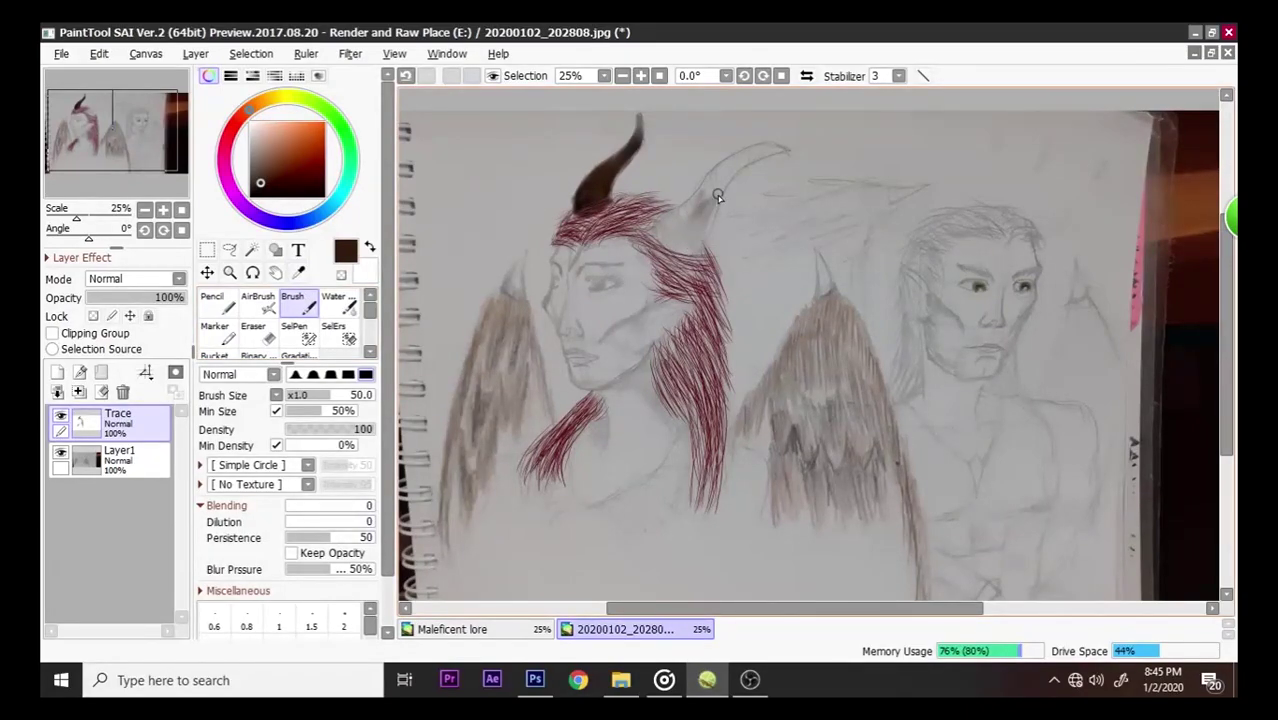
pyautogui.moveTo(722, 186)
pyautogui.mouseDown()
pyautogui.moveTo(720, 170)
pyautogui.moveTo(702, 184)
pyautogui.mouseUp()
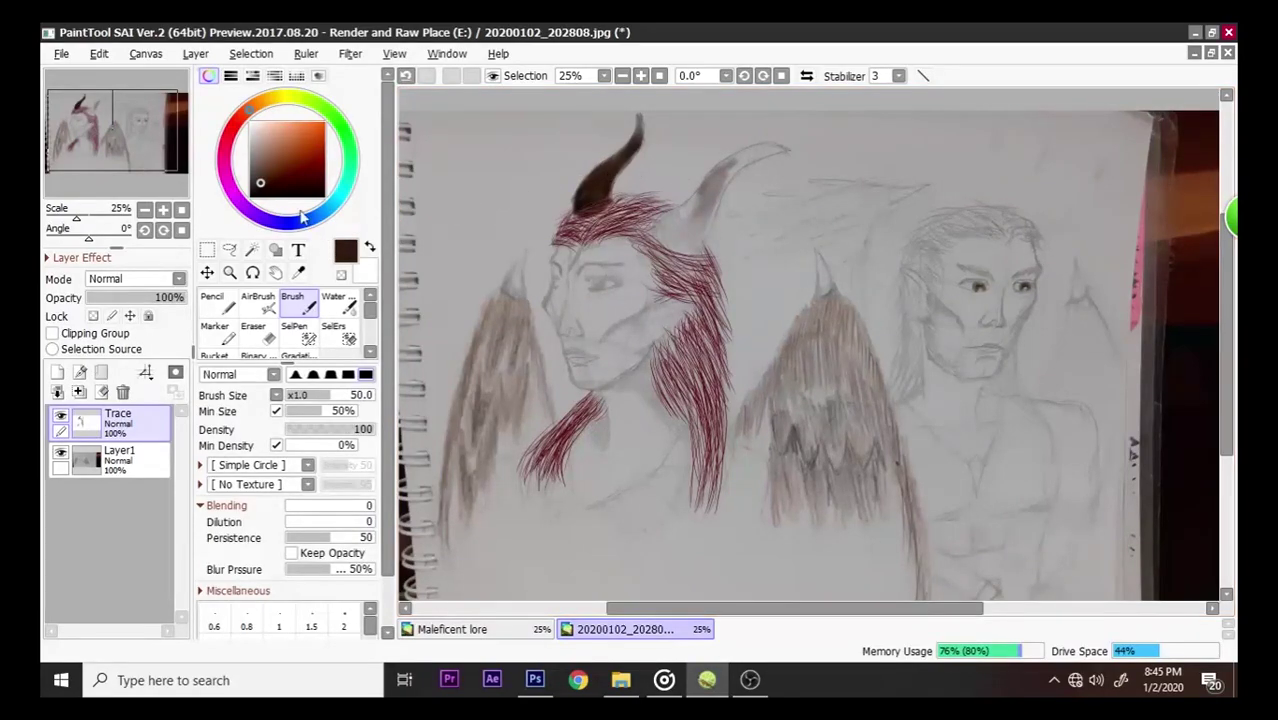
pyautogui.click(260, 189)
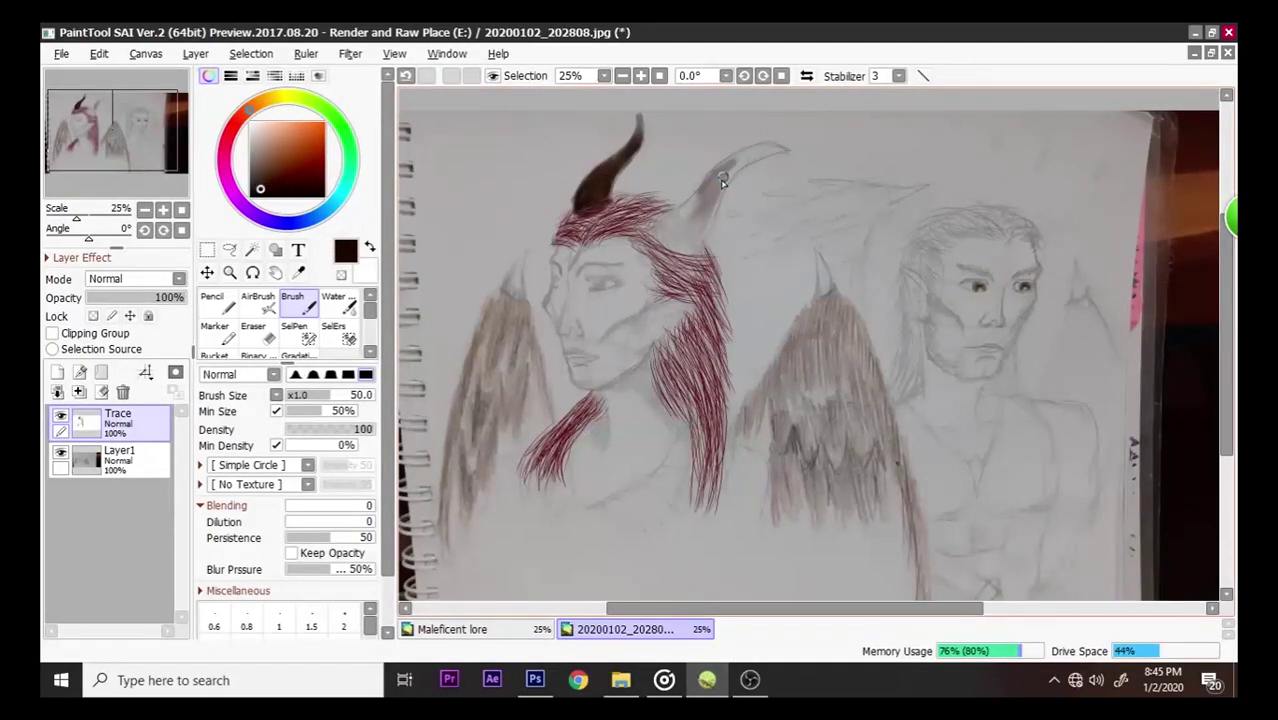
pyautogui.moveTo(728, 183); pyautogui.dragTo(718, 196)
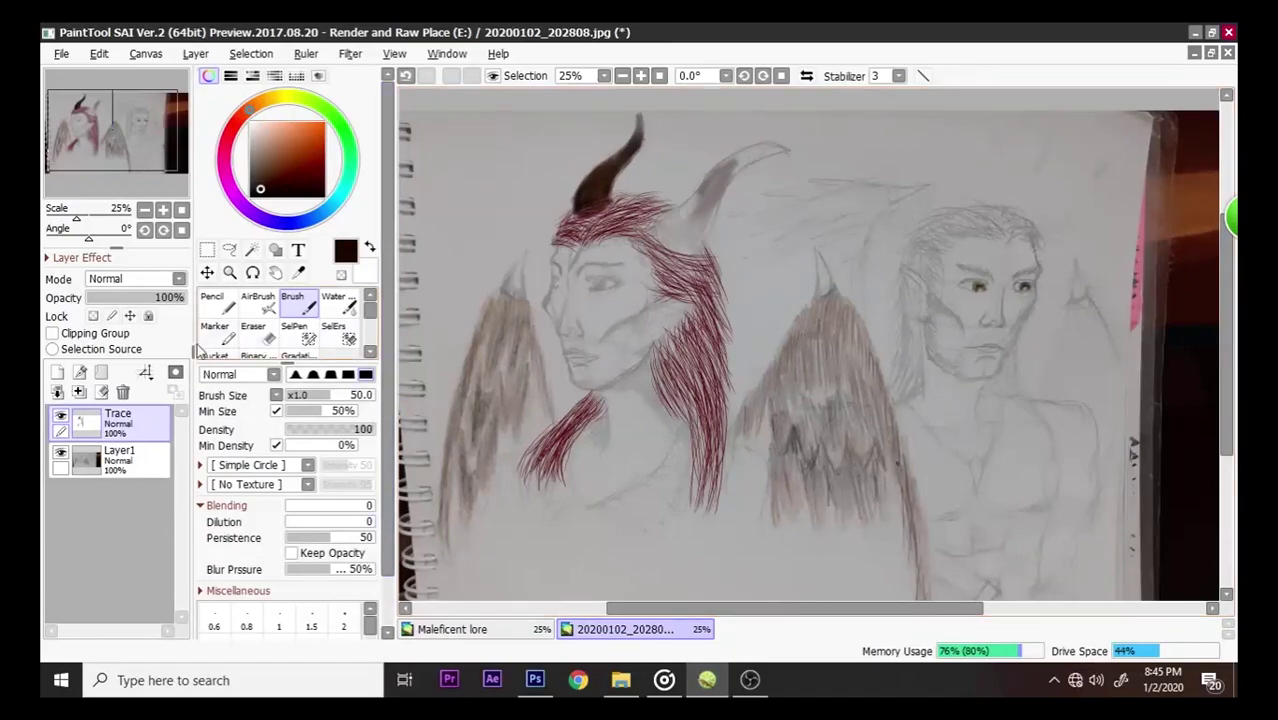
# - Set the background color to near-black 030303 and extend the Brush shading at the base of the right horn
pyautogui.doubleClick(363, 273)
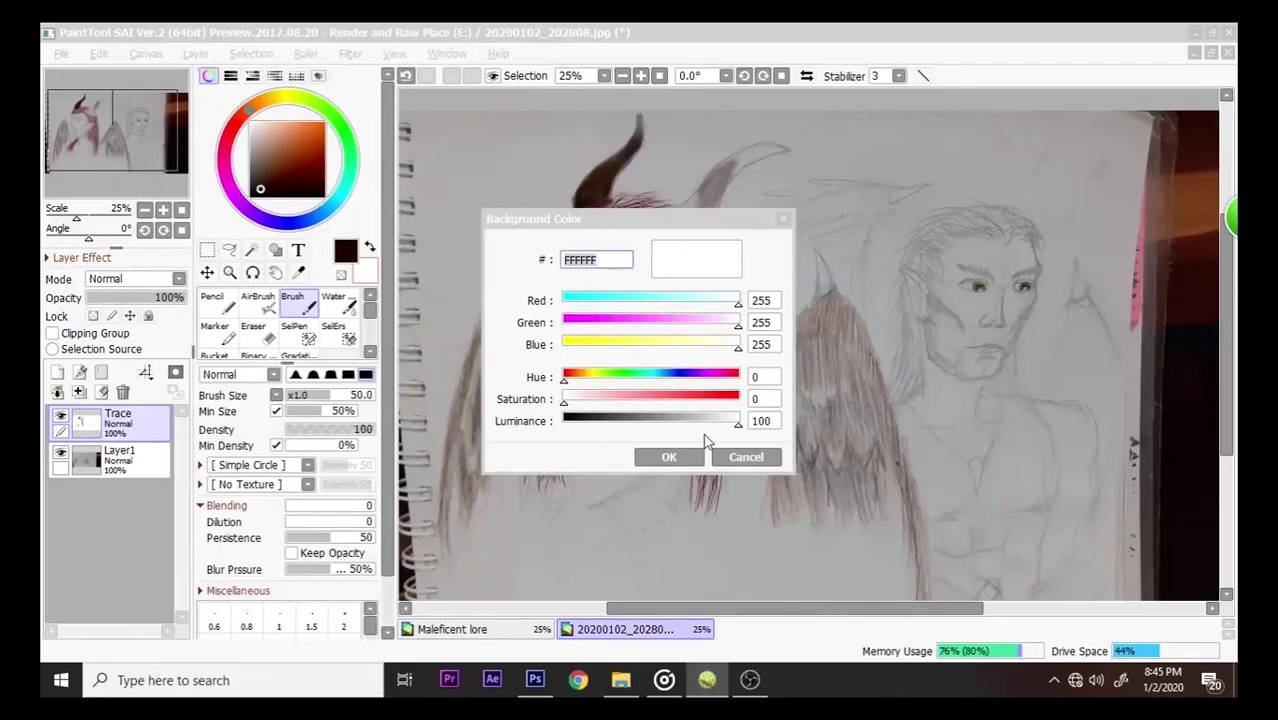
pyautogui.moveTo(654, 424); pyautogui.dragTo(565, 425)
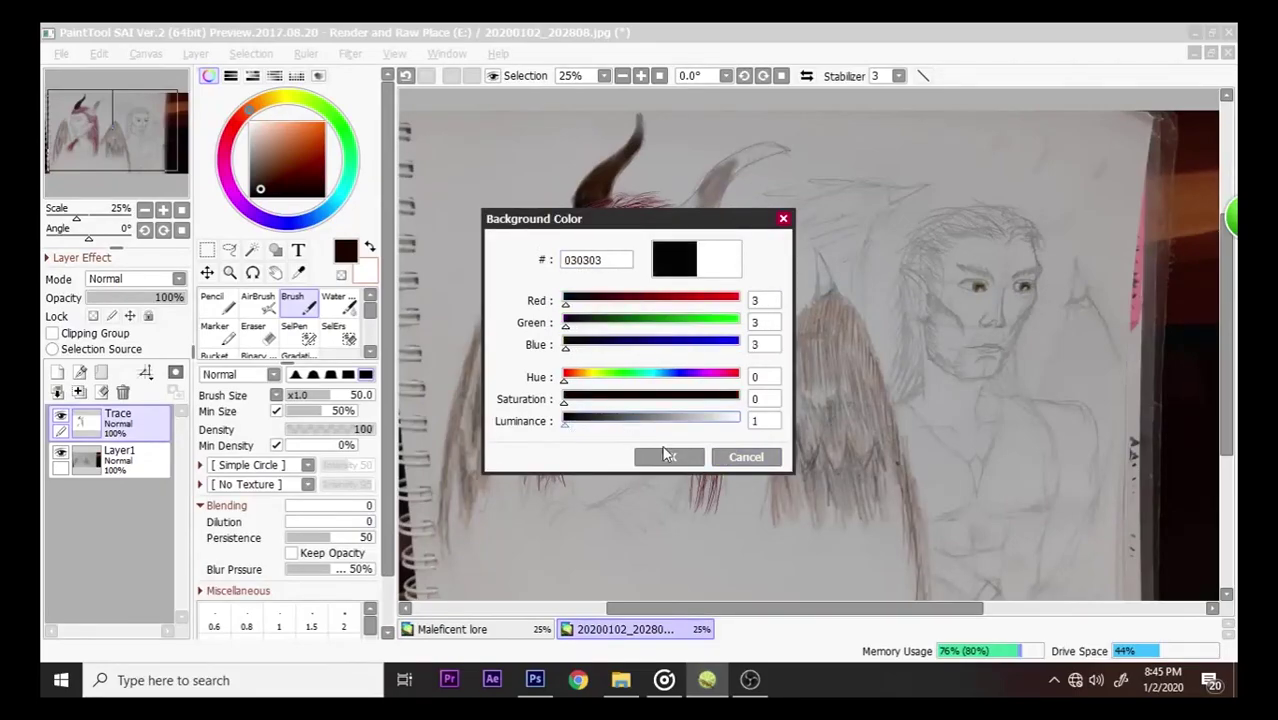
pyautogui.click(667, 457)
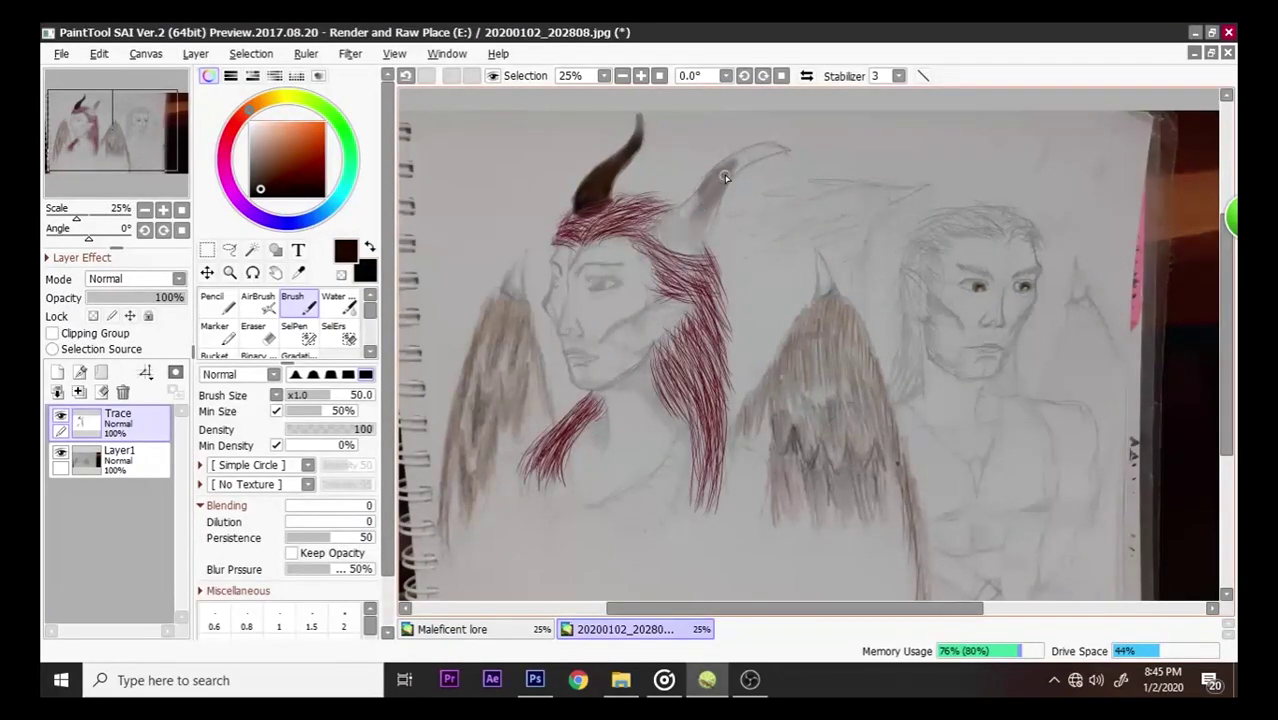
pyautogui.moveTo(685, 212); pyautogui.dragTo(672, 221)
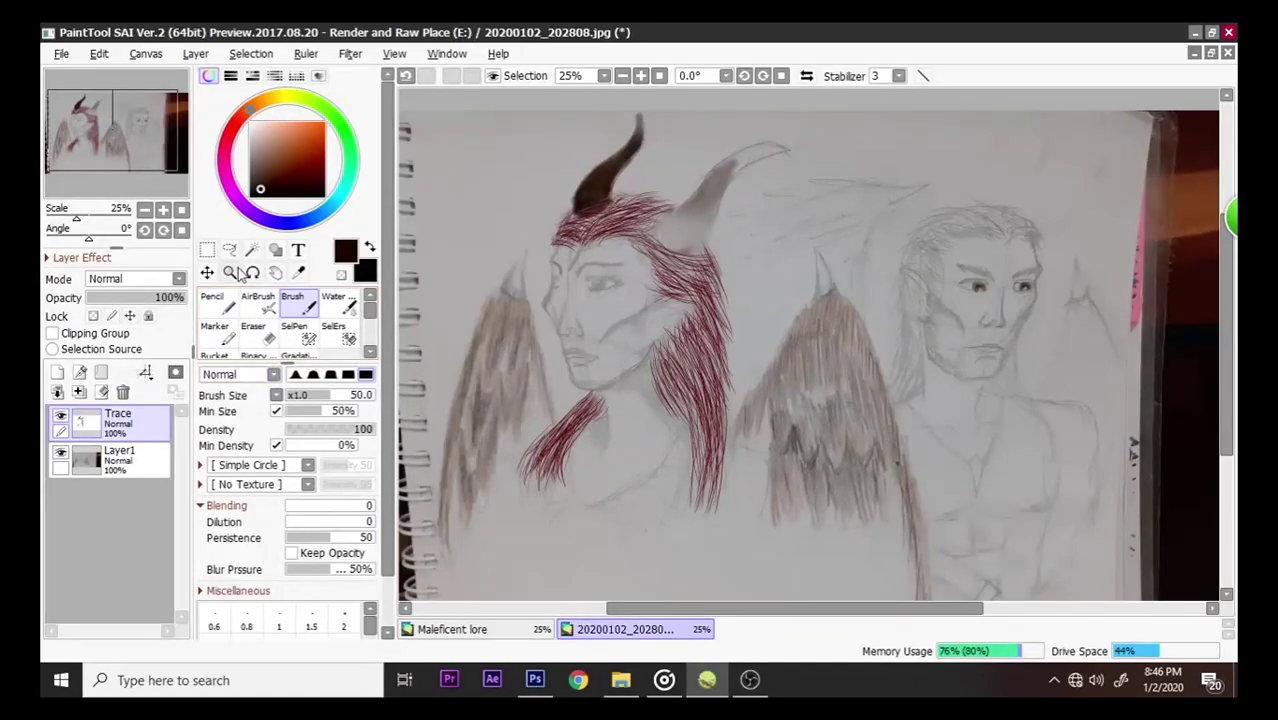
# - Paint the whole right horn very dark brown with the AirBrush at size 50, and touch up the left horn
pyautogui.click(298, 272)
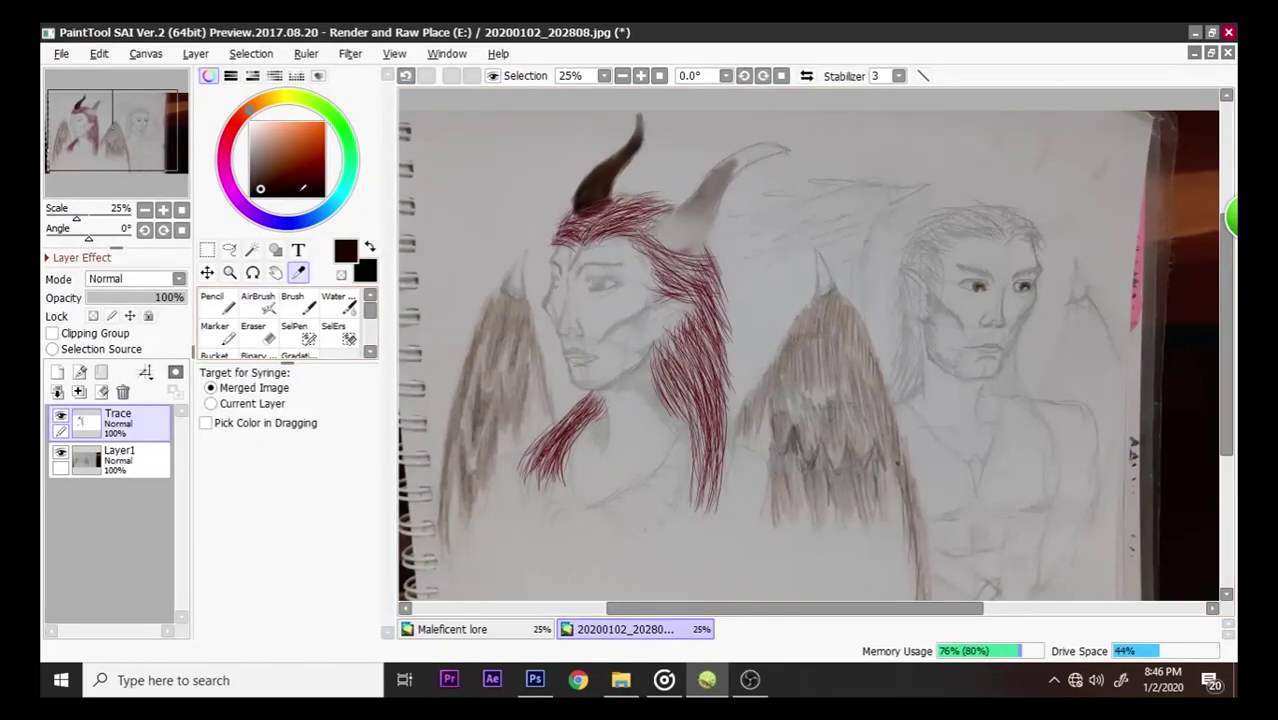
pyautogui.click(258, 302)
pyautogui.moveTo(699, 182)
pyautogui.mouseDown()
pyautogui.moveTo(754, 159)
pyautogui.moveTo(722, 182)
pyautogui.moveTo(693, 246)
pyautogui.moveTo(714, 218)
pyautogui.moveTo(706, 235)
pyautogui.moveTo(667, 240)
pyautogui.moveTo(661, 228)
pyautogui.moveTo(692, 245)
pyautogui.moveTo(671, 223)
pyautogui.moveTo(695, 240)
pyautogui.moveTo(684, 235)
pyautogui.moveTo(702, 226)
pyautogui.moveTo(703, 193)
pyautogui.moveTo(691, 239)
pyautogui.moveTo(712, 180)
pyautogui.moveTo(785, 150)
pyautogui.moveTo(745, 155)
pyautogui.moveTo(785, 150)
pyautogui.moveTo(724, 178)
pyautogui.moveTo(696, 238)
pyautogui.moveTo(747, 149)
pyautogui.moveTo(788, 150)
pyautogui.moveTo(666, 224)
pyautogui.mouseUp()
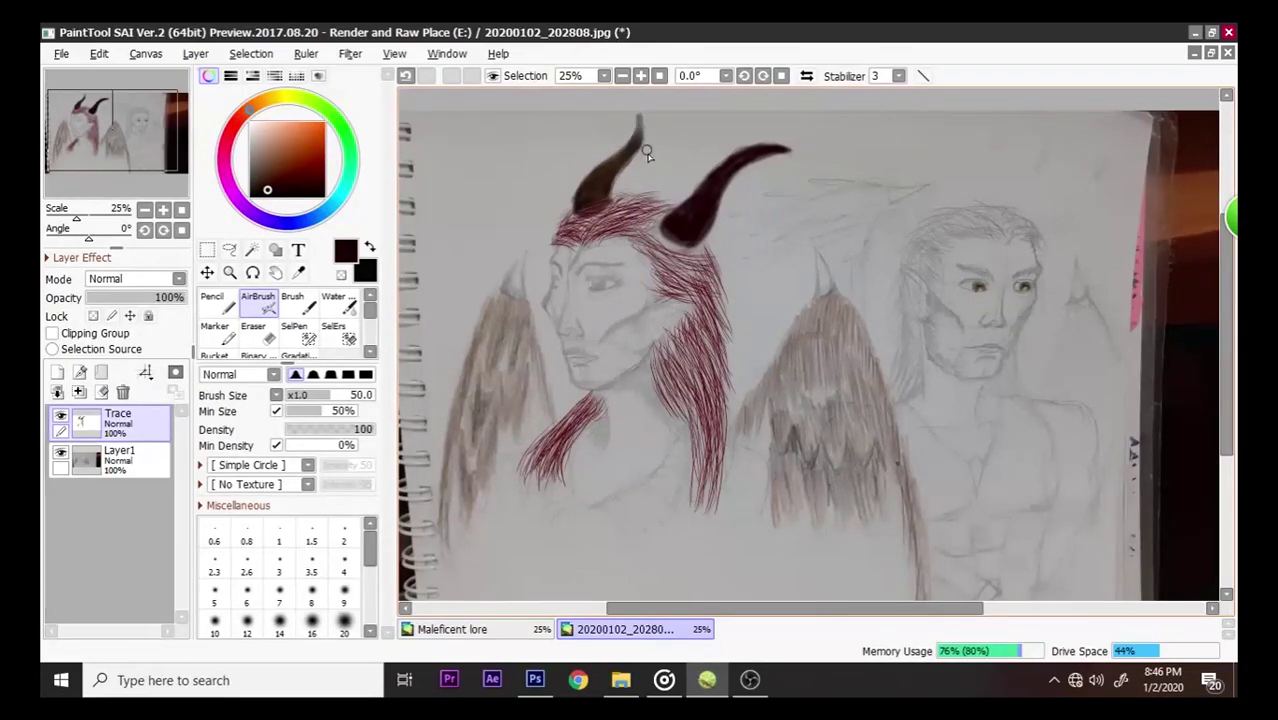
pyautogui.moveTo(638, 165)
pyautogui.mouseDown()
pyautogui.moveTo(643, 131)
pyautogui.moveTo(623, 163)
pyautogui.mouseUp()
pyautogui.moveTo(699, 198)
pyautogui.mouseDown()
pyautogui.moveTo(721, 165)
pyautogui.moveTo(697, 229)
pyautogui.mouseUp()
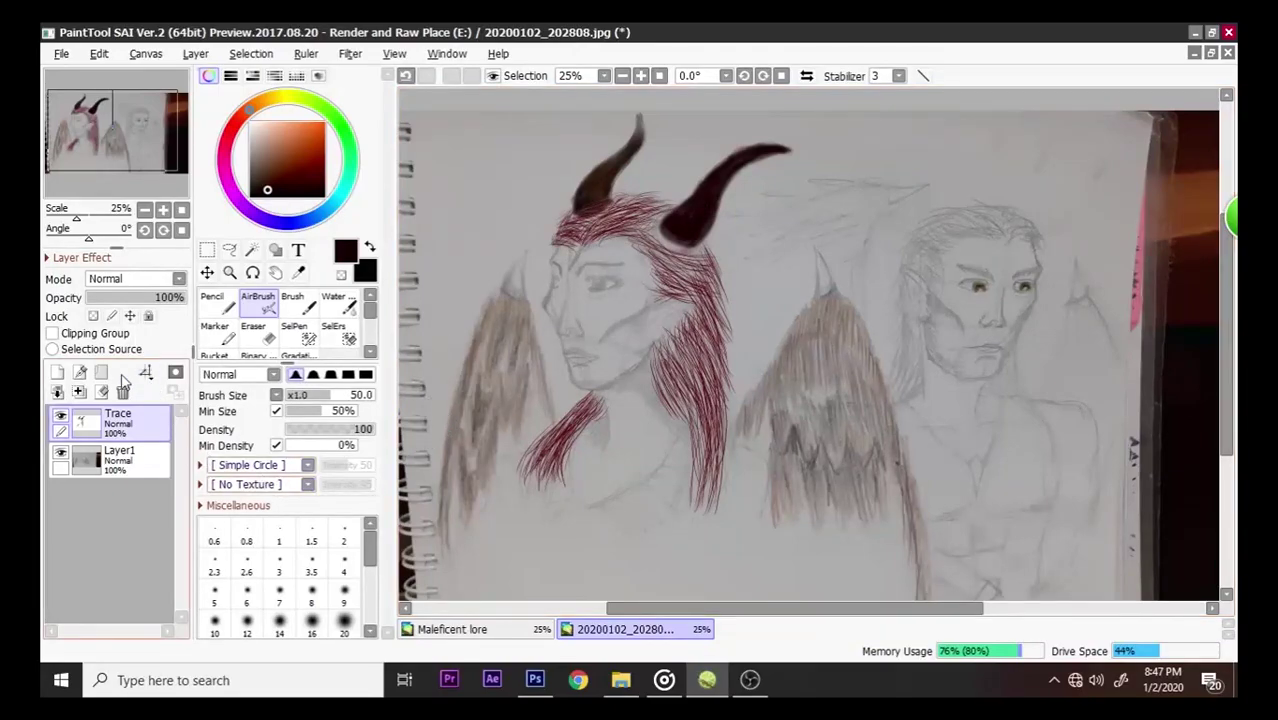
# - Add a new layer between Trace and Layer1 and airbrush dark color around the base of the right horn on it
pyautogui.click(57, 372)
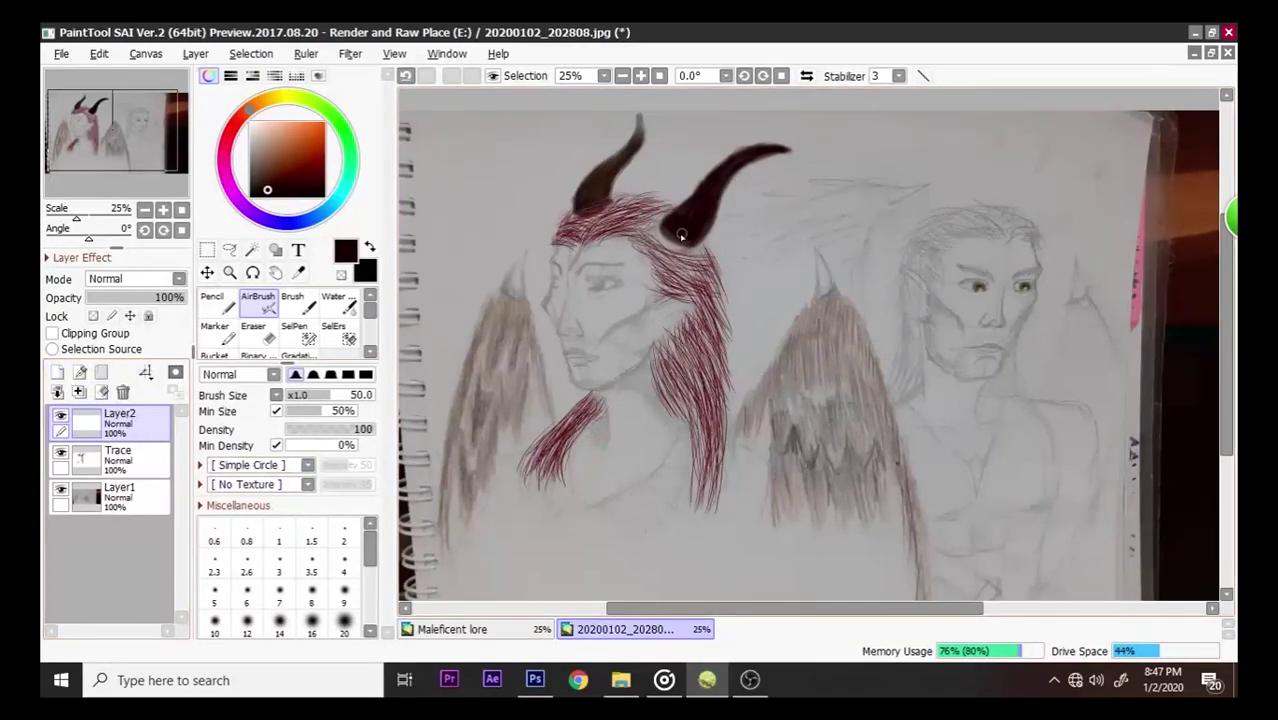
pyautogui.moveTo(148, 425); pyautogui.dragTo(154, 516)
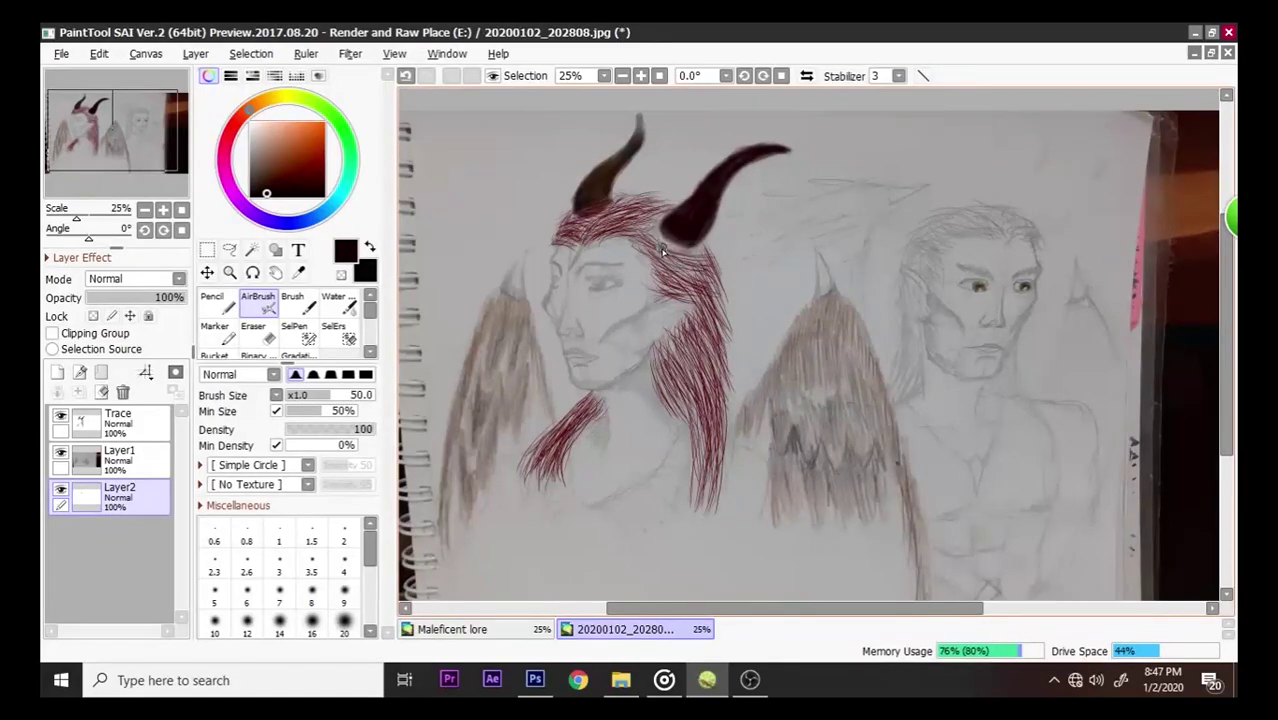
pyautogui.moveTo(155, 502); pyautogui.dragTo(166, 442)
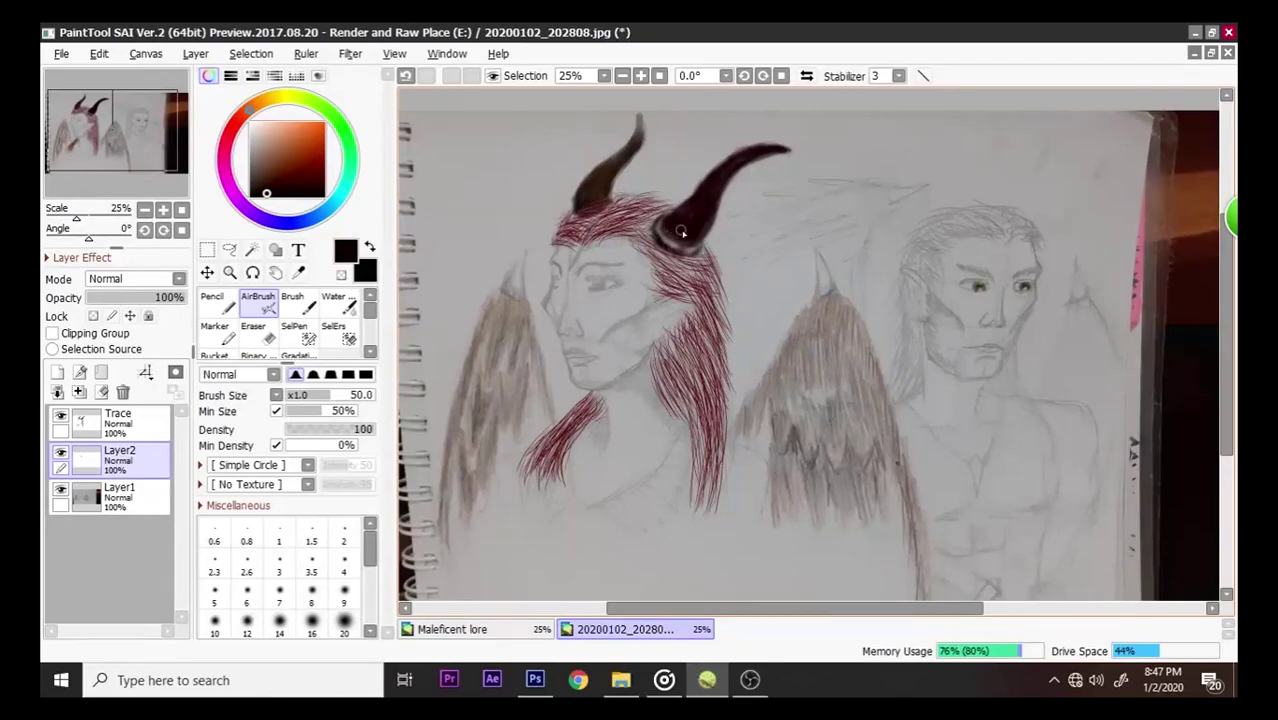
# - On the Trace layer, fill in and blend the base of the right horn with the AirBrush
pyautogui.click(127, 424)
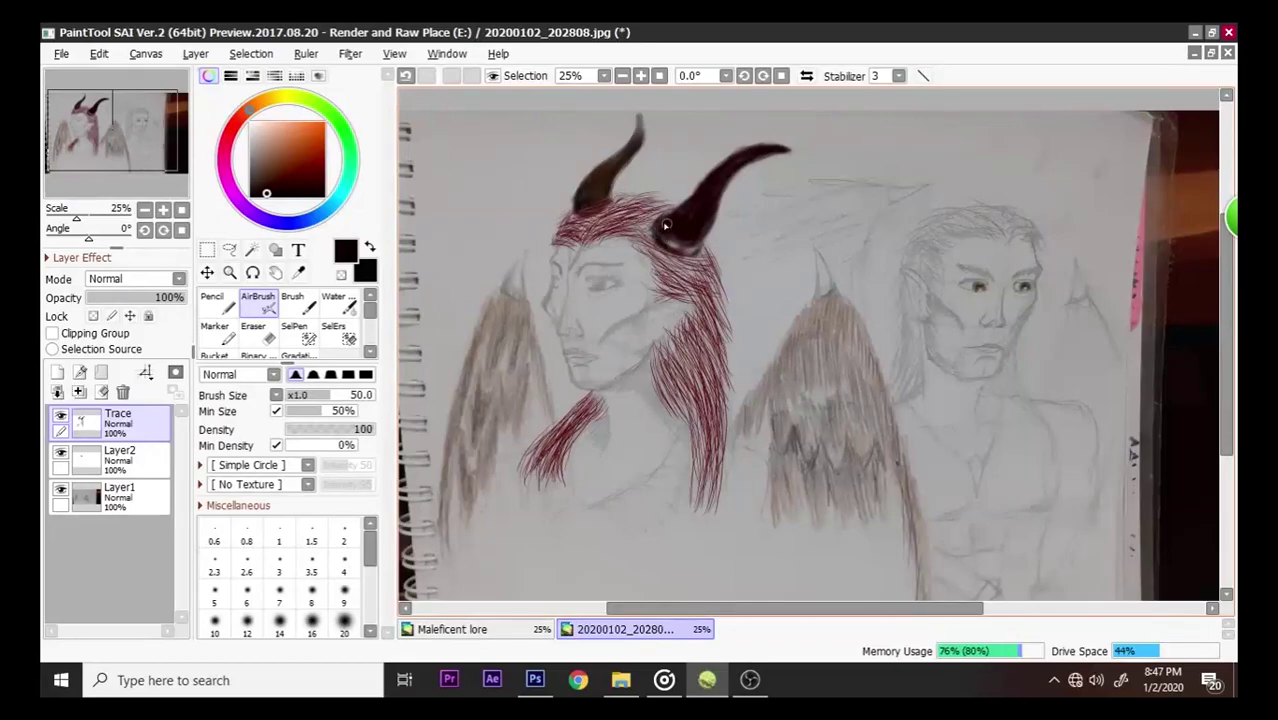
pyautogui.moveTo(670, 242)
pyautogui.mouseDown()
pyautogui.moveTo(680, 256)
pyautogui.moveTo(701, 251)
pyautogui.moveTo(709, 230)
pyautogui.moveTo(706, 241)
pyautogui.moveTo(666, 236)
pyautogui.mouseUp()
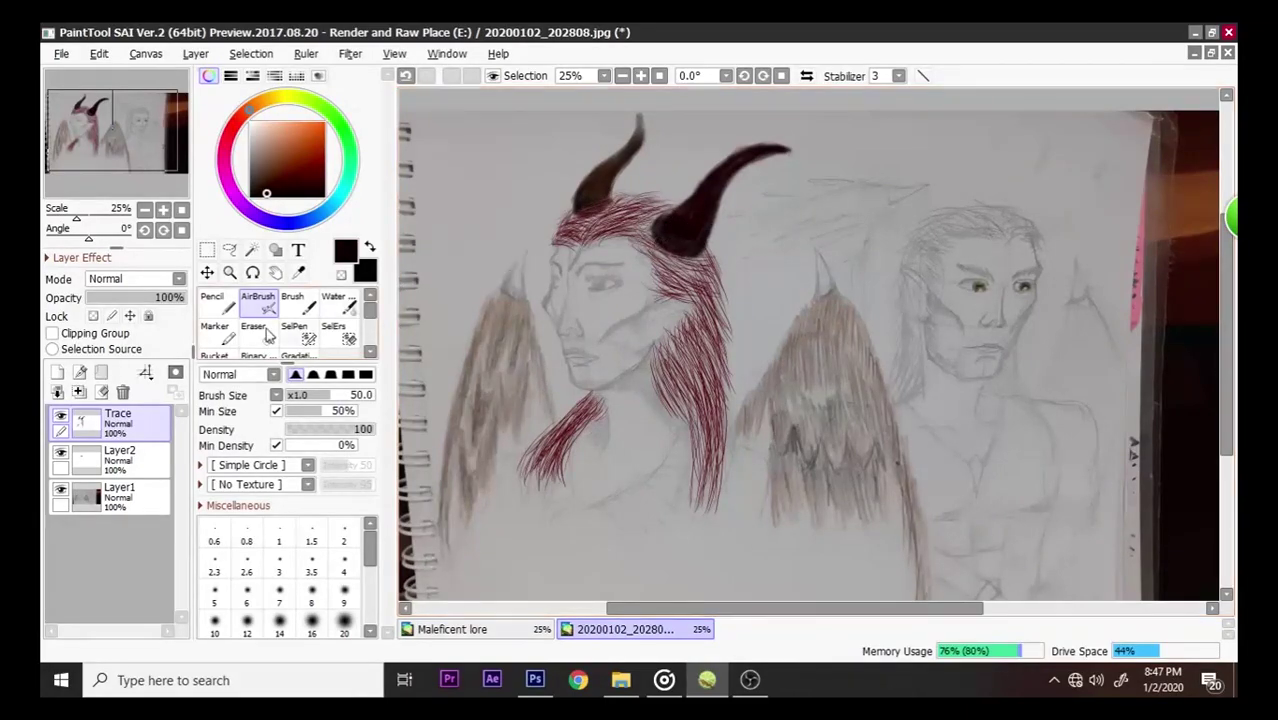
# - Try a Pencil stroke near the right horn's base in a gray sampled from the crown hair, and undo it
pyautogui.click(214, 303)
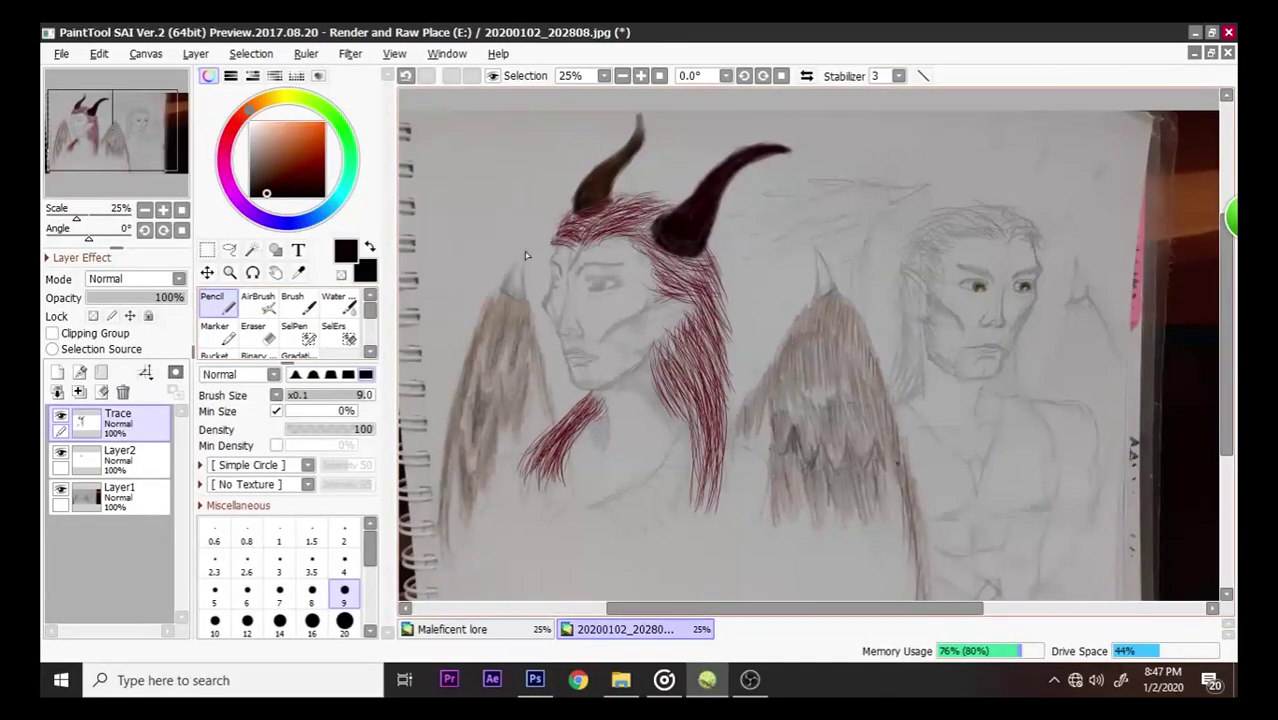
pyautogui.click(302, 272)
pyautogui.click(622, 226)
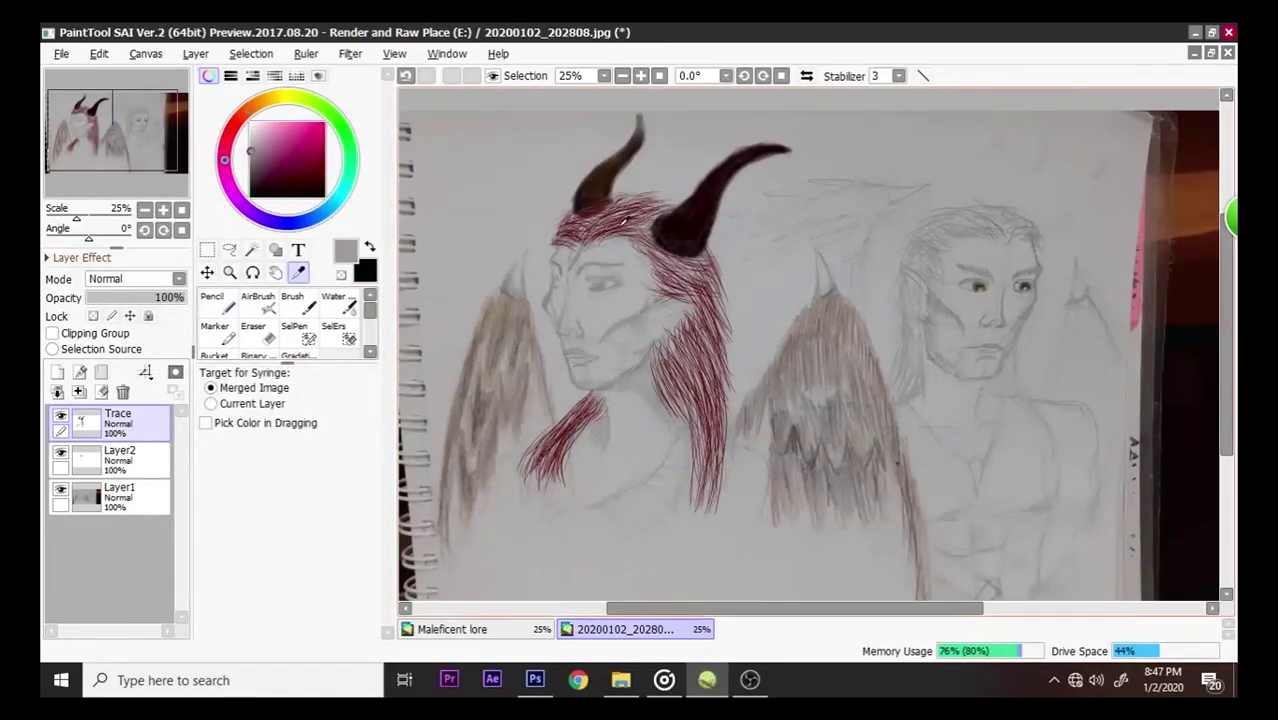
pyautogui.click(214, 303)
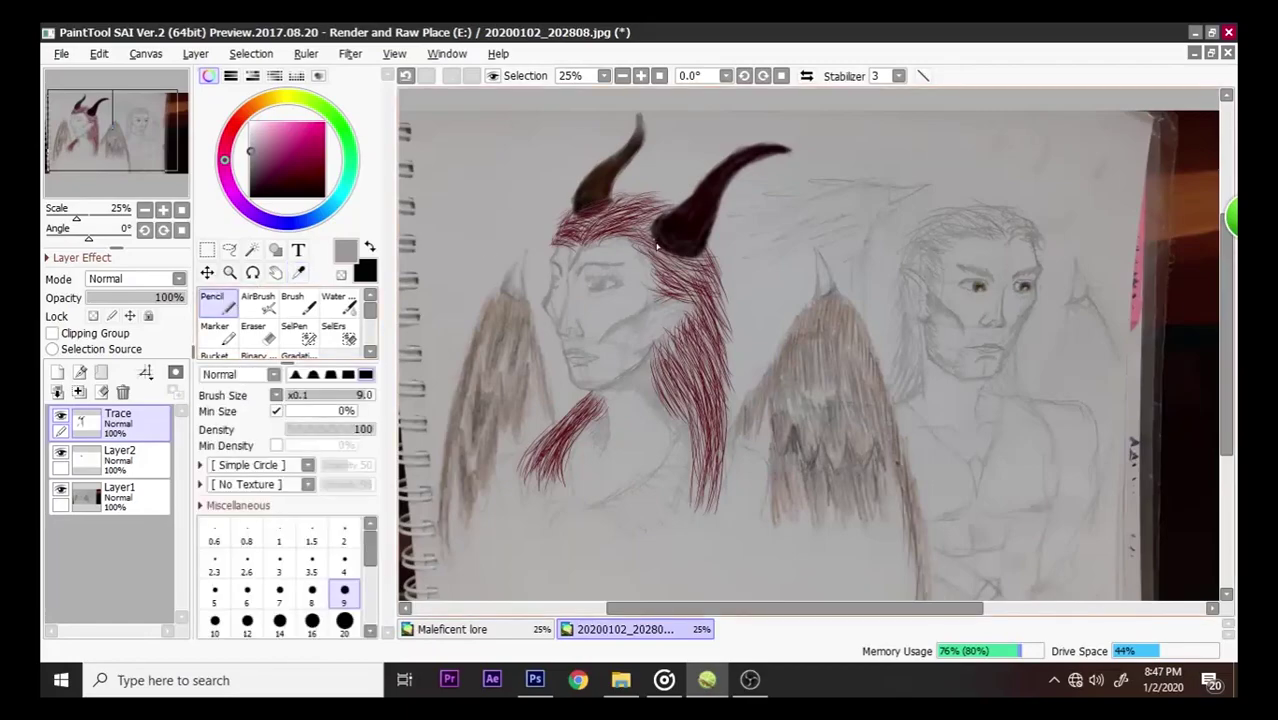
pyautogui.hotkey('ctrl', 'z')
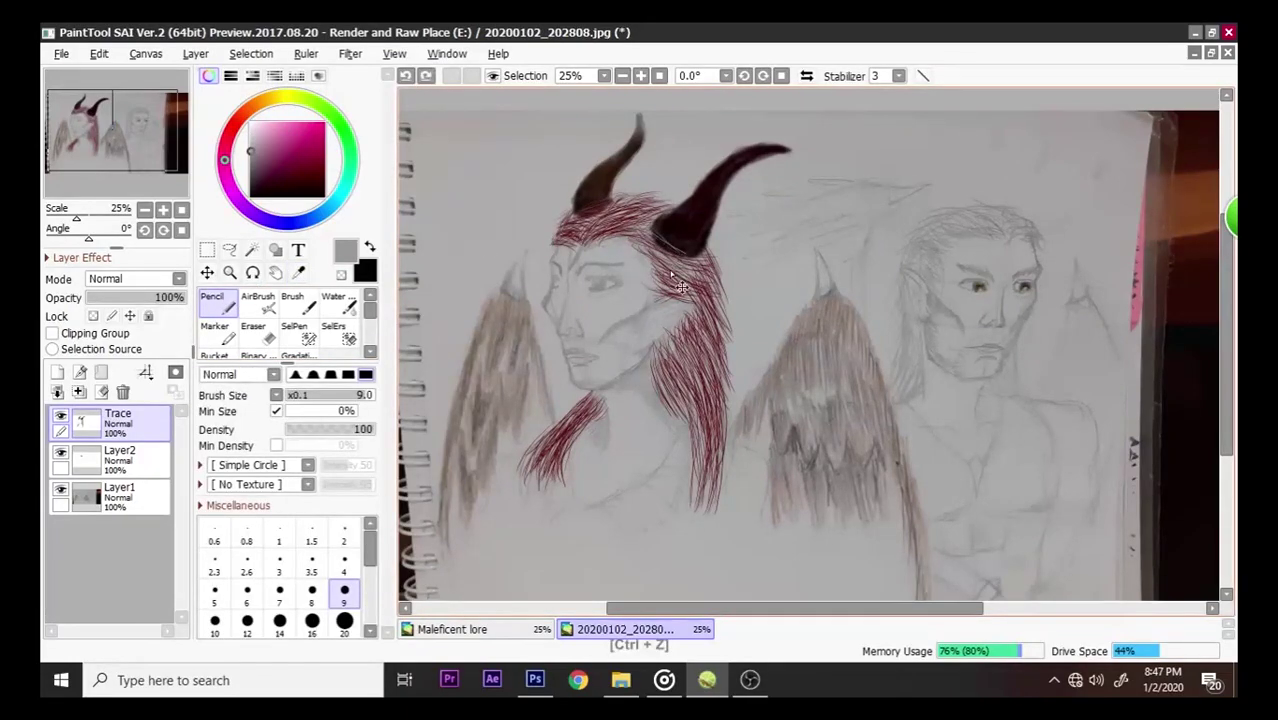
# - Sample the dark red of the lower hair lock beside the neck as the foreground color
pyautogui.click(298, 273)
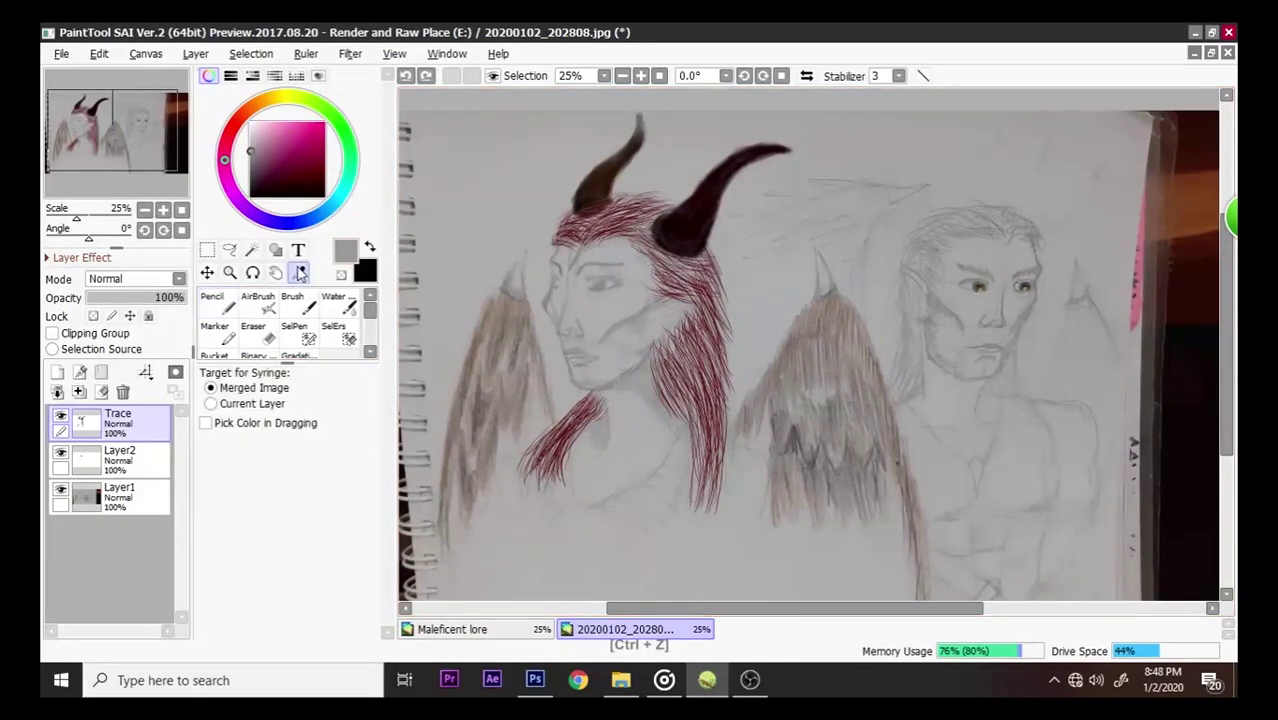
pyautogui.click(567, 428)
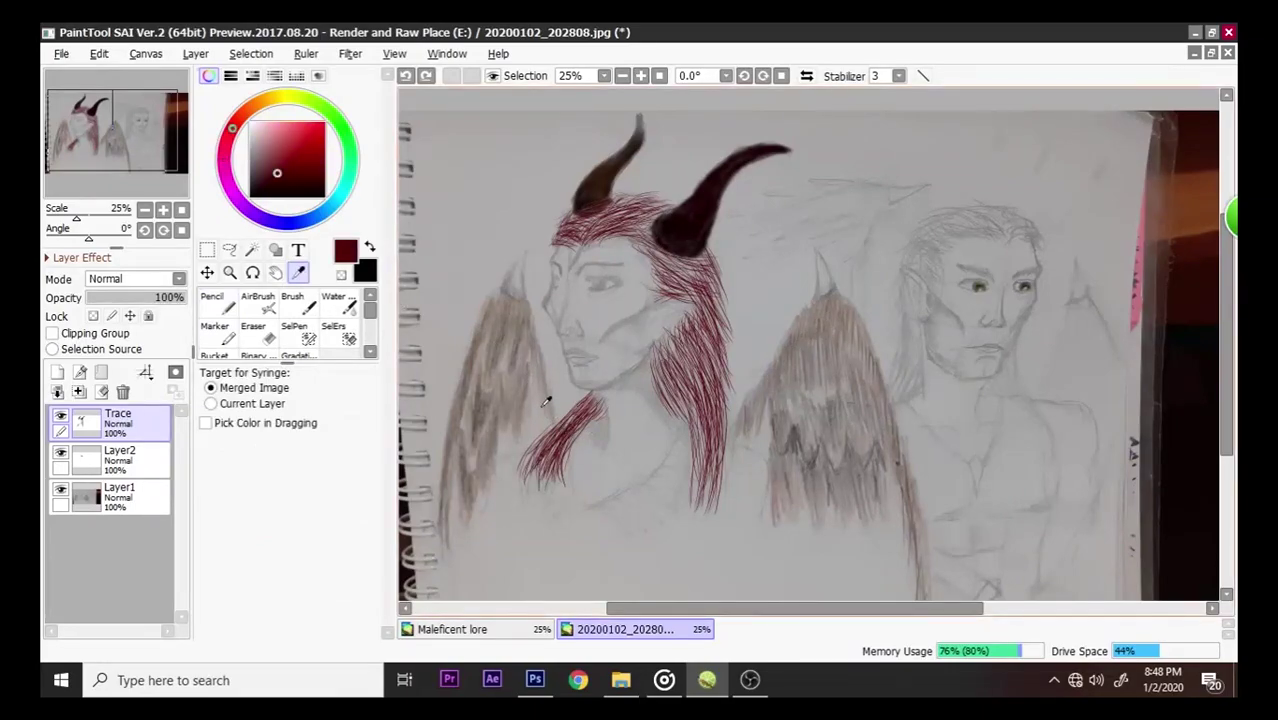
# - Draw dark red hair strands around the base of the right horn with the Pencil
pyautogui.click(214, 303)
pyautogui.moveTo(649, 256); pyautogui.dragTo(647, 233)
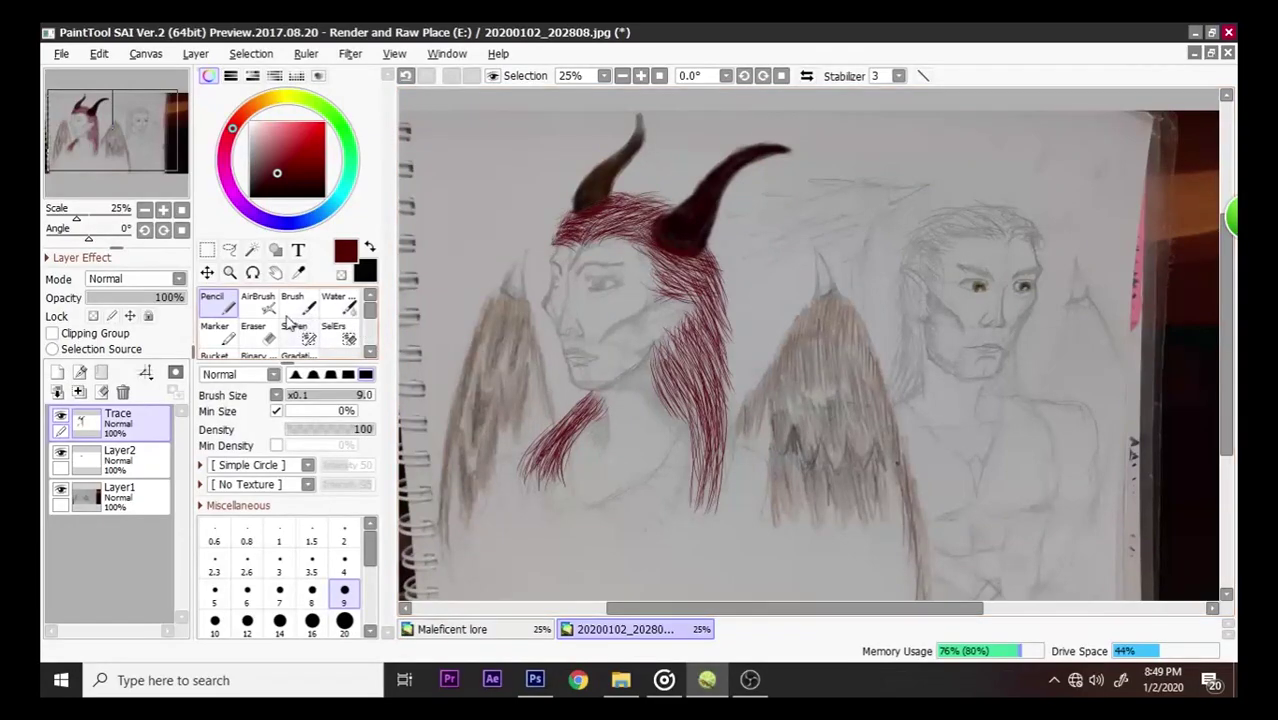
# - Sample the grayish brown of the left wing's feathers and darken it as the foreground color
pyautogui.click(298, 272)
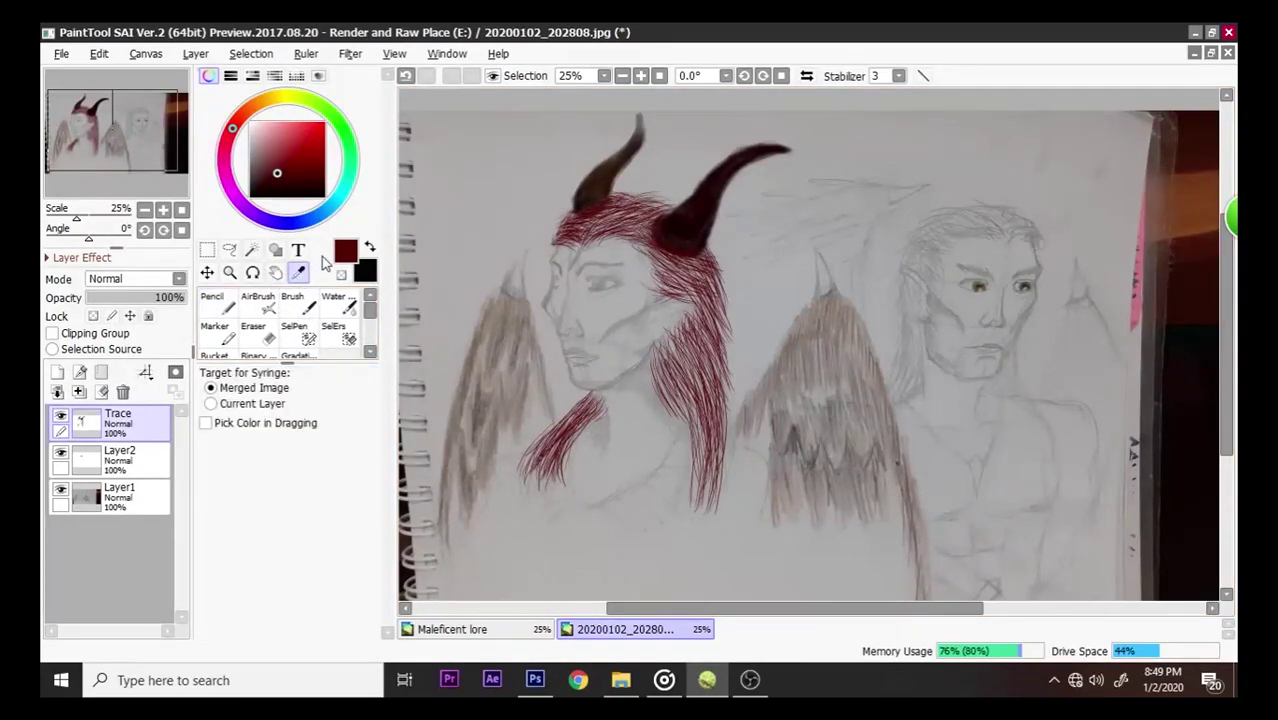
pyautogui.click(495, 316)
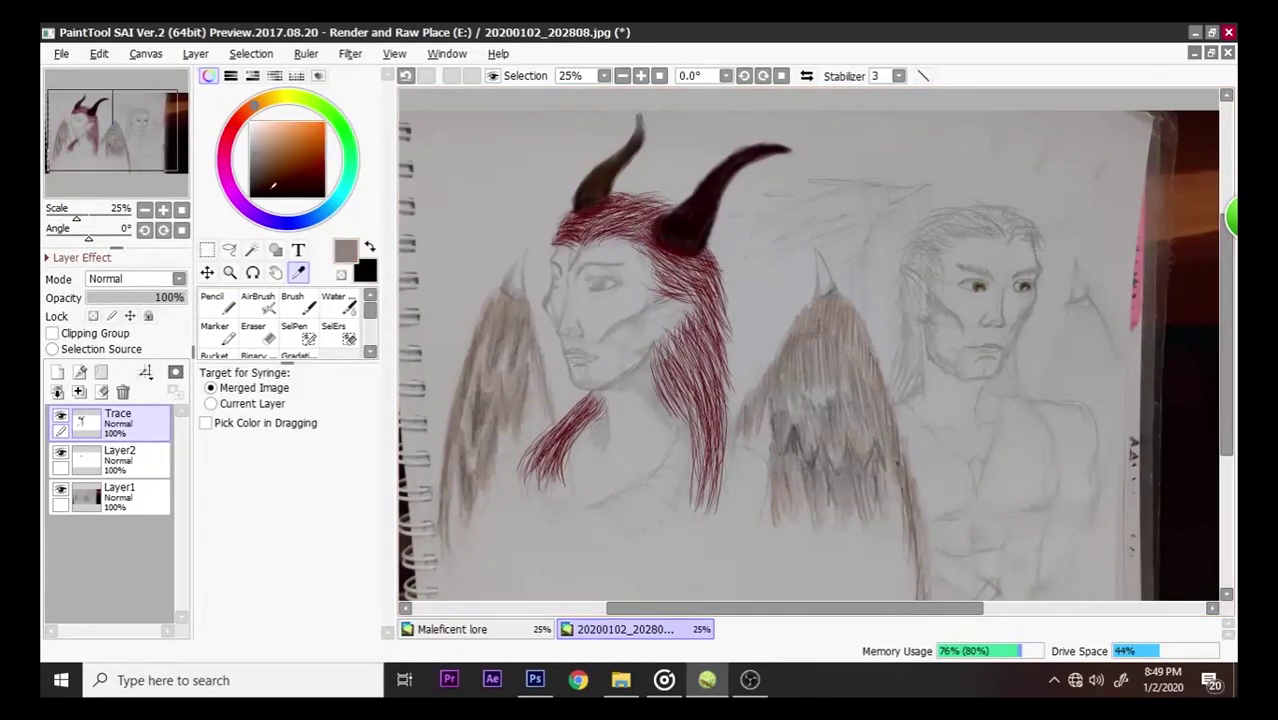
pyautogui.click(257, 178)
# - Try a Marker stroke on the left wing in the dark brown, and undo it
pyautogui.click(218, 334)
pyautogui.moveTo(481, 352)
pyautogui.mouseDown()
pyautogui.moveTo(493, 310)
pyautogui.moveTo(464, 410)
pyautogui.moveTo(475, 415)
pyautogui.moveTo(483, 396)
pyautogui.mouseUp()
pyautogui.hotkey('ctrl', 'z')
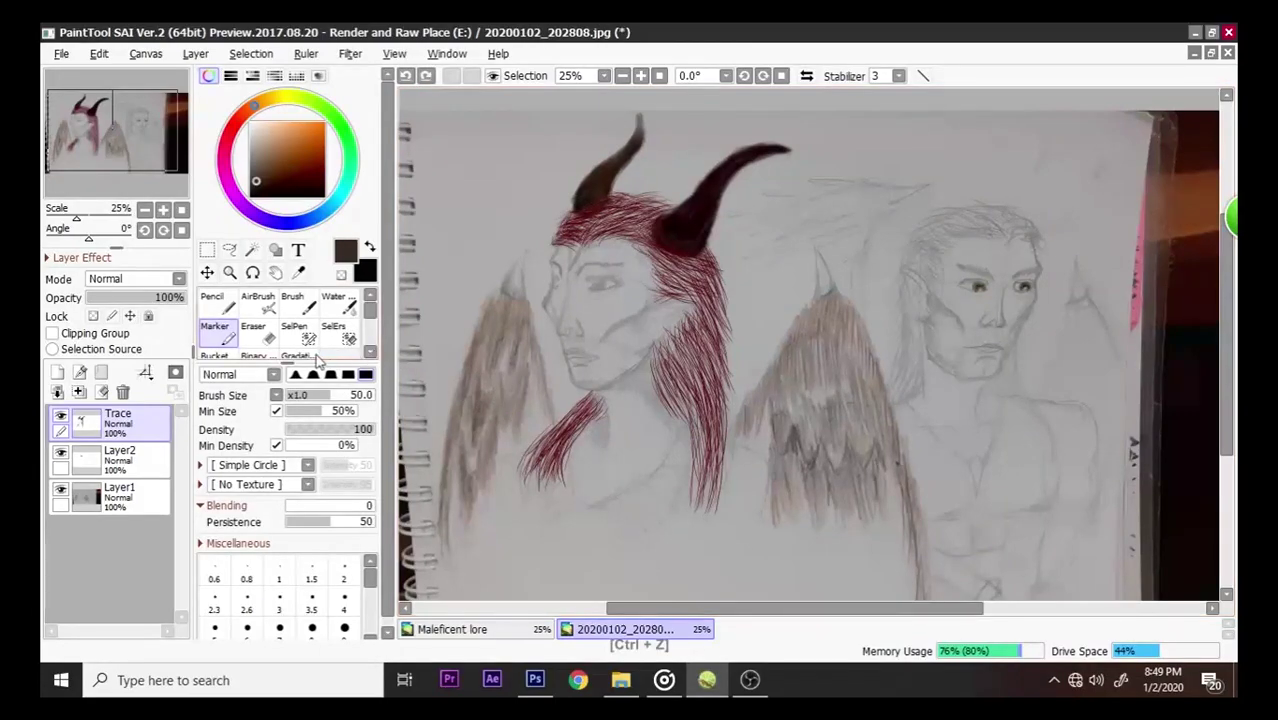
# - Try strokes with the Brush tool on the left wing's upper feathers, and undo them
pyautogui.scroll(-2, 368, 316)
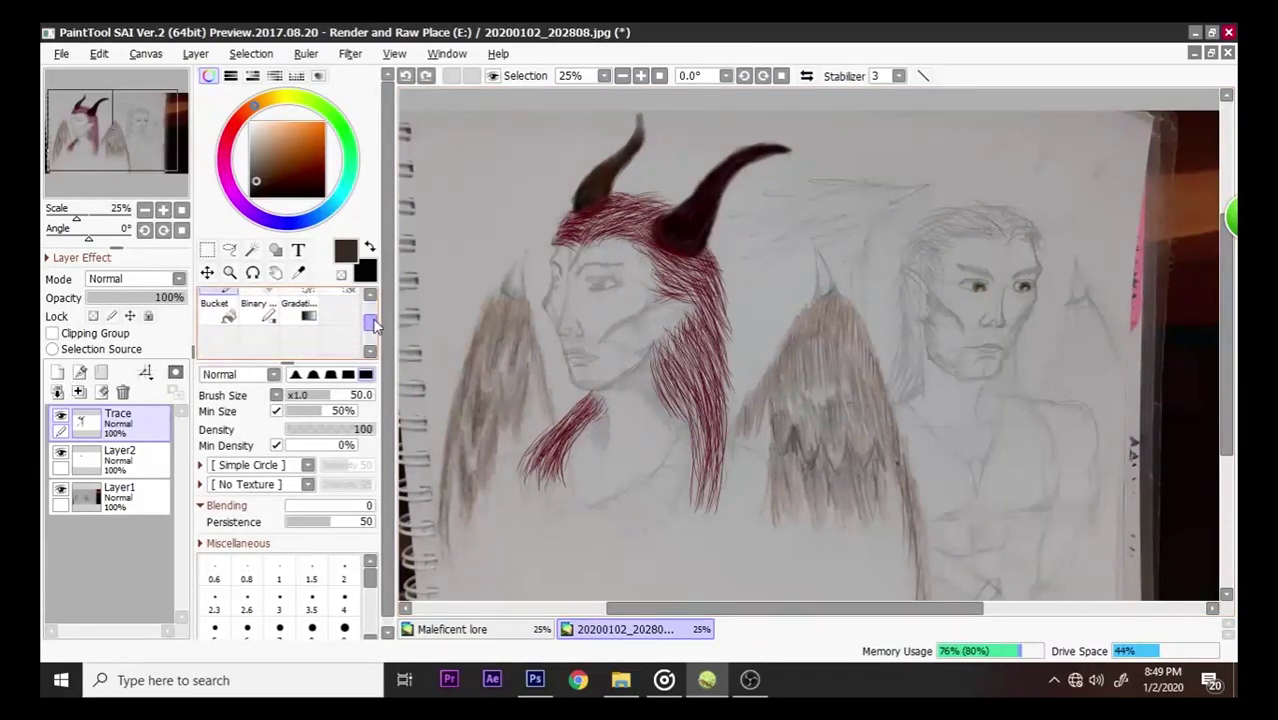
pyautogui.scroll(1, 370, 313)
pyautogui.click(305, 305)
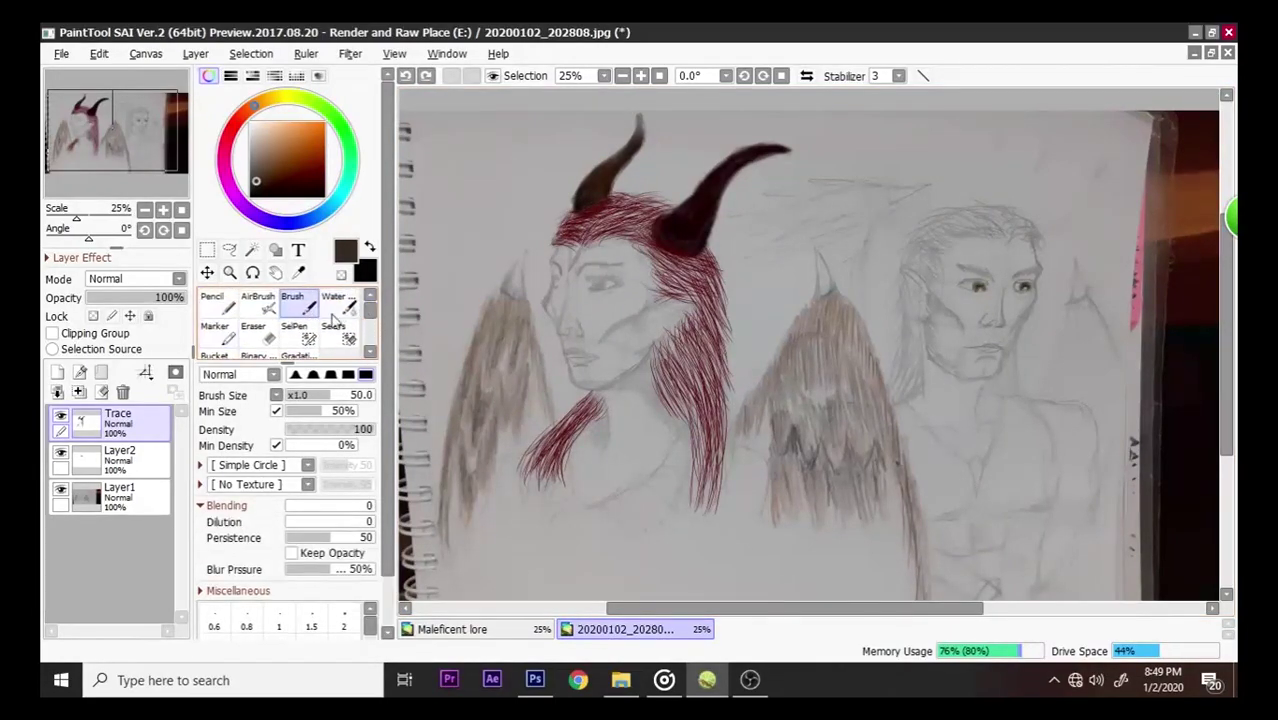
pyautogui.hotkey('ctrl', 'z')
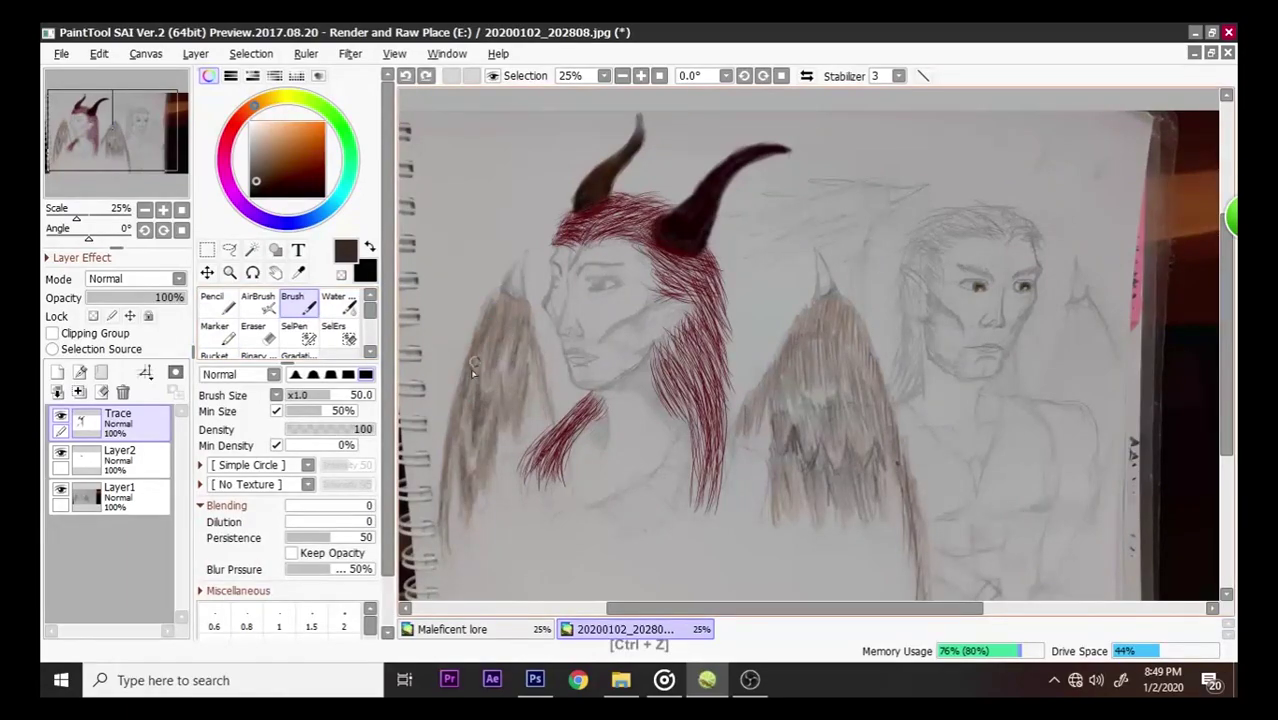
pyautogui.moveTo(500, 308); pyautogui.dragTo(469, 379)
pyautogui.moveTo(490, 306); pyautogui.dragTo(466, 364)
pyautogui.hotkey('ctrl', 'z')
pyautogui.hotkey('ctrl', 'z')
# - Change the foreground color to a very dark reddish brown, testing it with Brush strokes that are undone
pyautogui.moveTo(270, 178); pyautogui.dragTo(277, 188)
pyautogui.moveTo(485, 300); pyautogui.dragTo(495, 370)
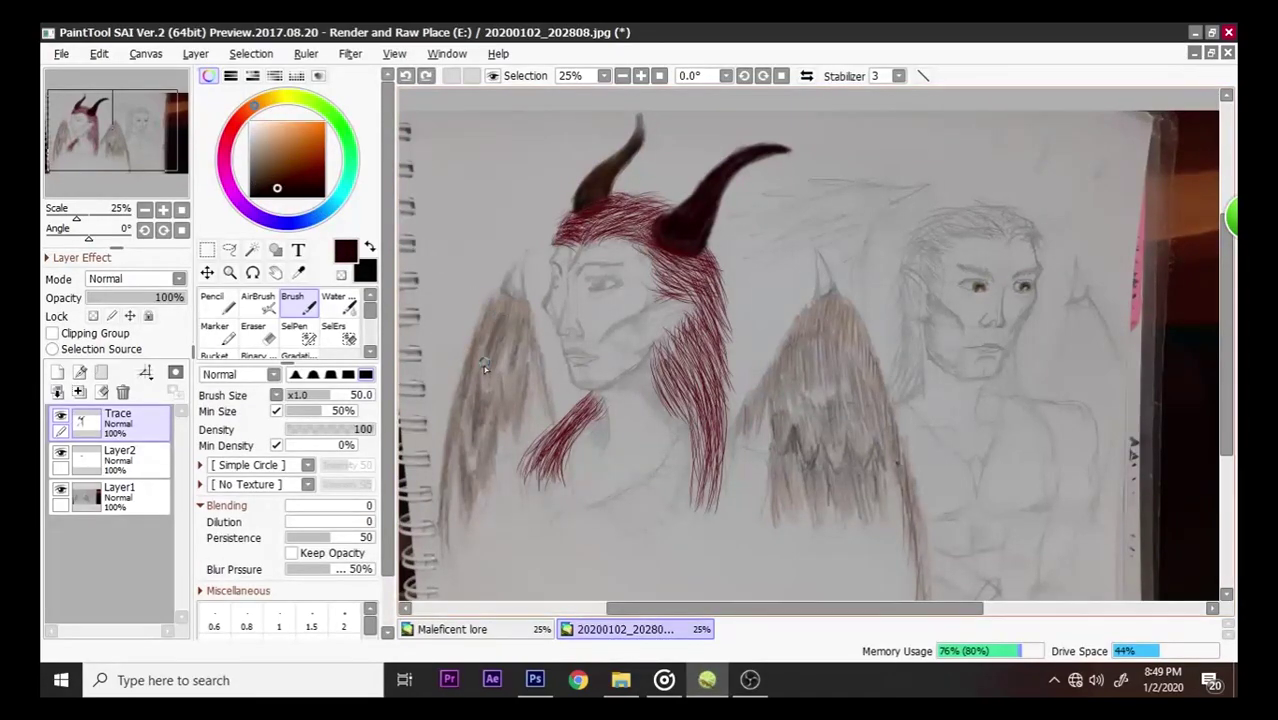
pyautogui.hotkey('ctrl', 'z')
pyautogui.moveTo(482, 192)
pyautogui.mouseDown()
pyautogui.moveTo(458, 232)
pyautogui.moveTo(466, 268)
pyautogui.mouseUp()
pyautogui.hotkey('ctrl', 'z')
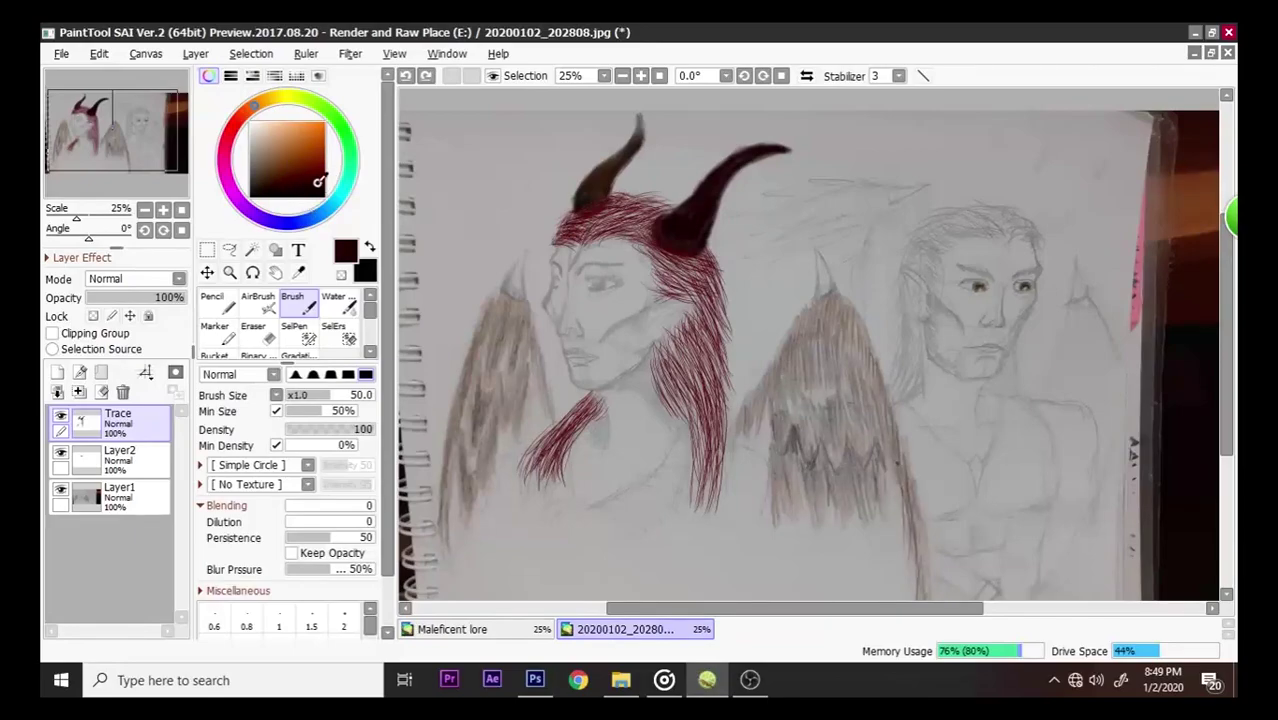
pyautogui.moveTo(488, 236); pyautogui.dragTo(455, 310)
pyautogui.hotkey('ctrl', 'z')
pyautogui.hotkey('ctrl', 'z')
pyautogui.hotkey('ctrl', 'z')
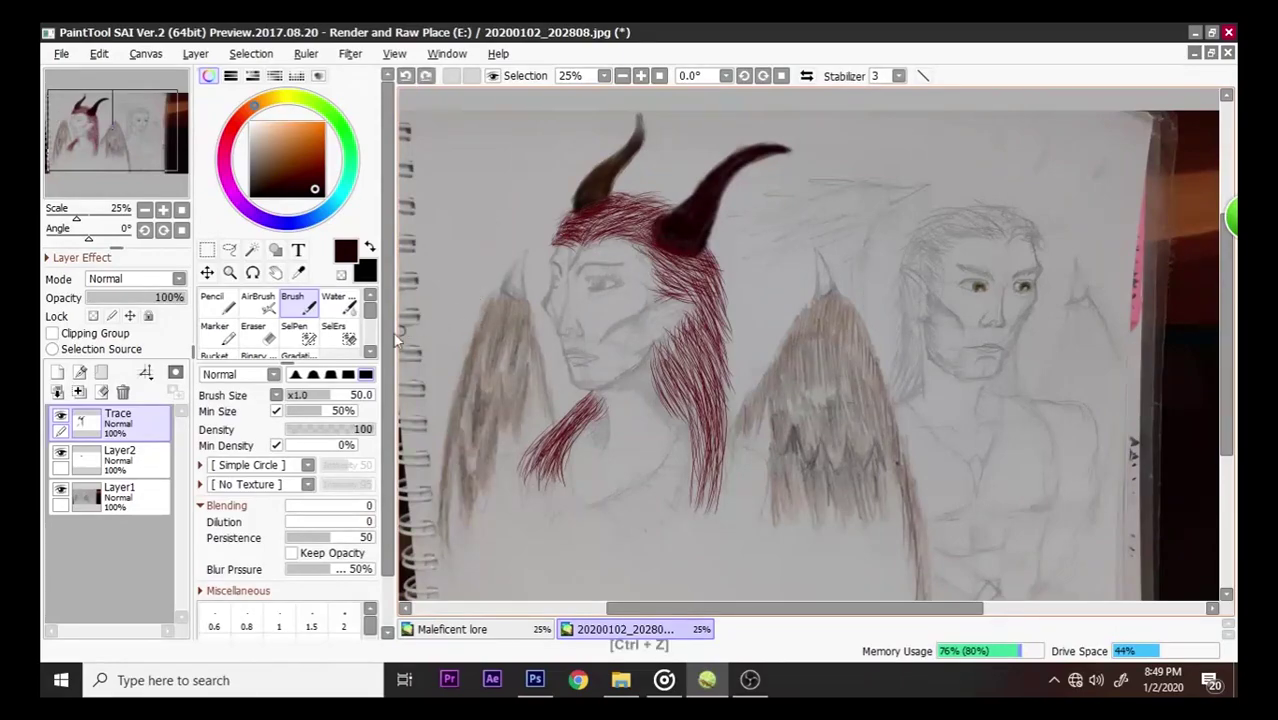
# - Try AirBrush strokes on the left wing in the very dark reddish brown, and undo them
pyautogui.click(335, 307)
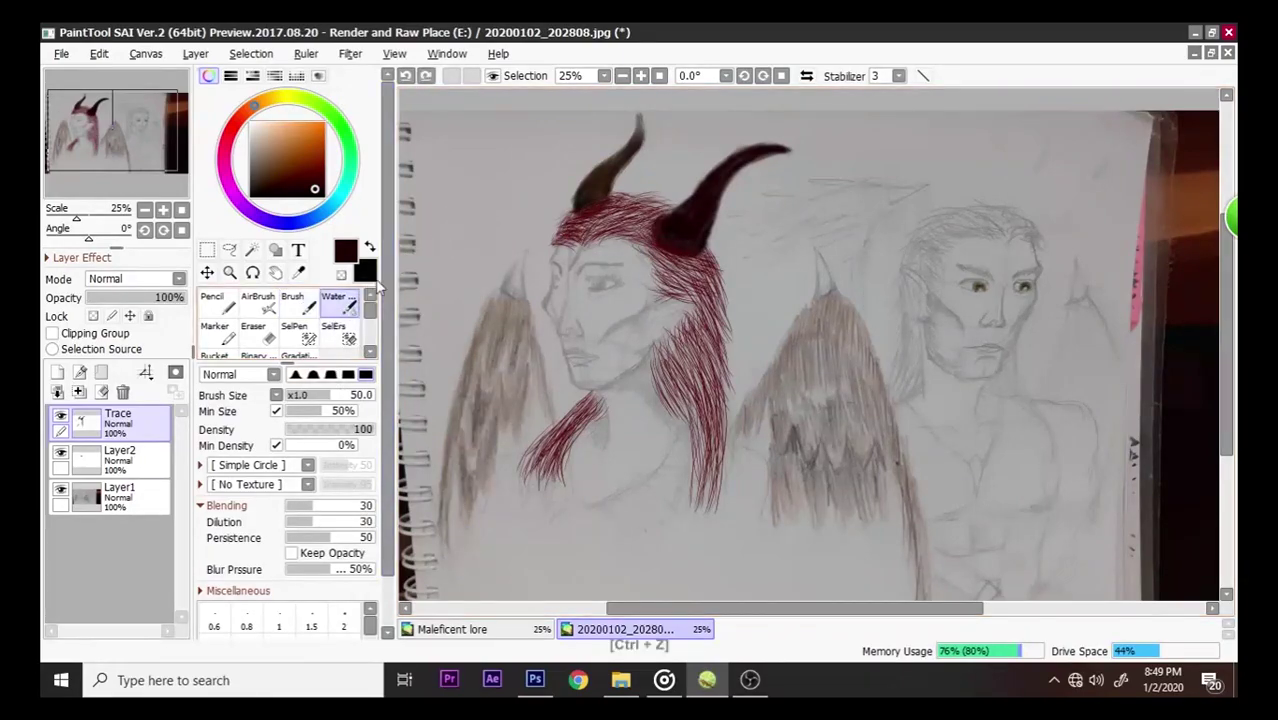
pyautogui.click(258, 304)
pyautogui.moveTo(474, 198); pyautogui.dragTo(458, 242)
pyautogui.hotkey('ctrl', 'z')
pyautogui.hotkey('ctrl', 'z')
pyautogui.hotkey('ctrl', 'z')
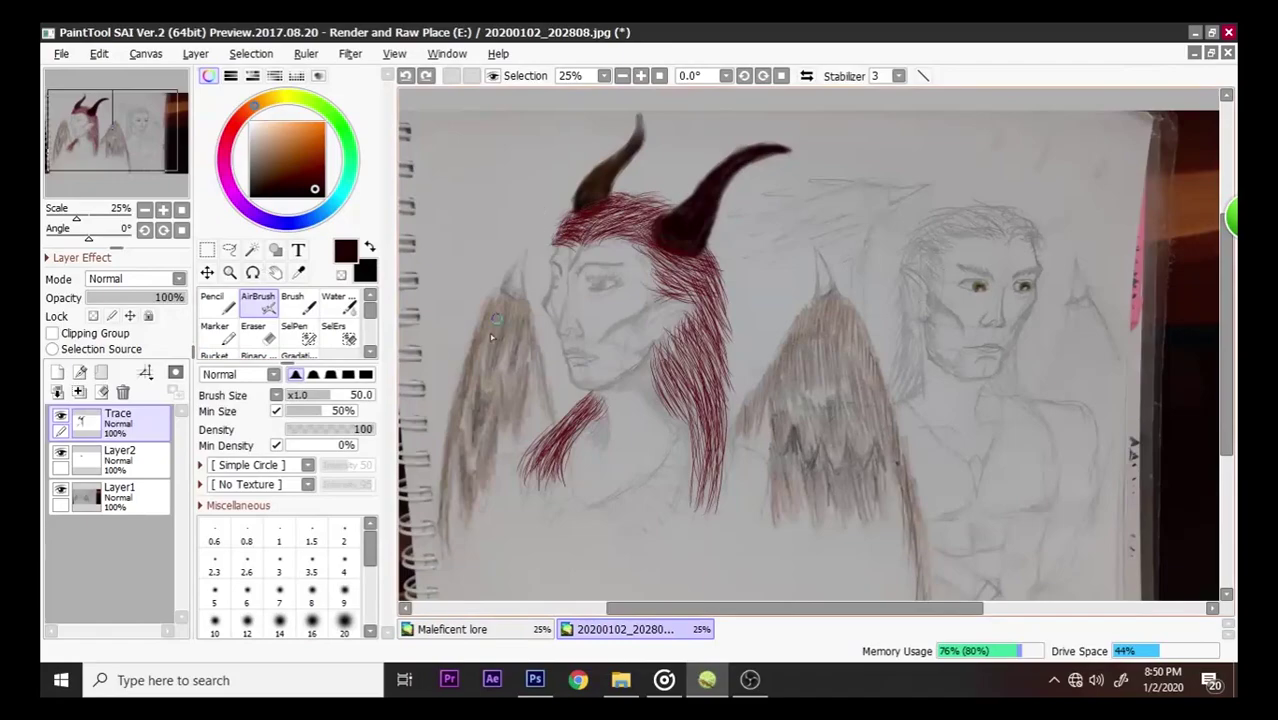
pyautogui.moveTo(508, 306); pyautogui.dragTo(482, 370)
pyautogui.hotkey('ctrl', 'z')
pyautogui.moveTo(476, 200)
pyautogui.mouseDown()
pyautogui.moveTo(443, 302)
pyautogui.moveTo(470, 368)
pyautogui.mouseUp()
pyautogui.hotkey('ctrl', 'z')
# - Paint the left wing's feathers very dark reddish brown with the AirBrush, leaving light gaps between the feather rows
pyautogui.moveTo(502, 304)
pyautogui.mouseDown()
pyautogui.moveTo(472, 368)
pyautogui.moveTo(495, 302)
pyautogui.moveTo(482, 319)
pyautogui.moveTo(470, 382)
pyautogui.moveTo(501, 311)
pyautogui.moveTo(494, 390)
pyautogui.moveTo(509, 305)
pyautogui.moveTo(509, 361)
pyautogui.moveTo(518, 306)
pyautogui.moveTo(530, 320)
pyautogui.moveTo(518, 310)
pyautogui.moveTo(504, 372)
pyautogui.mouseUp()
pyautogui.moveTo(512, 328)
pyautogui.mouseDown()
pyautogui.moveTo(510, 378)
pyautogui.moveTo(484, 388)
pyautogui.mouseUp()
pyautogui.moveTo(500, 302); pyautogui.dragTo(480, 368)
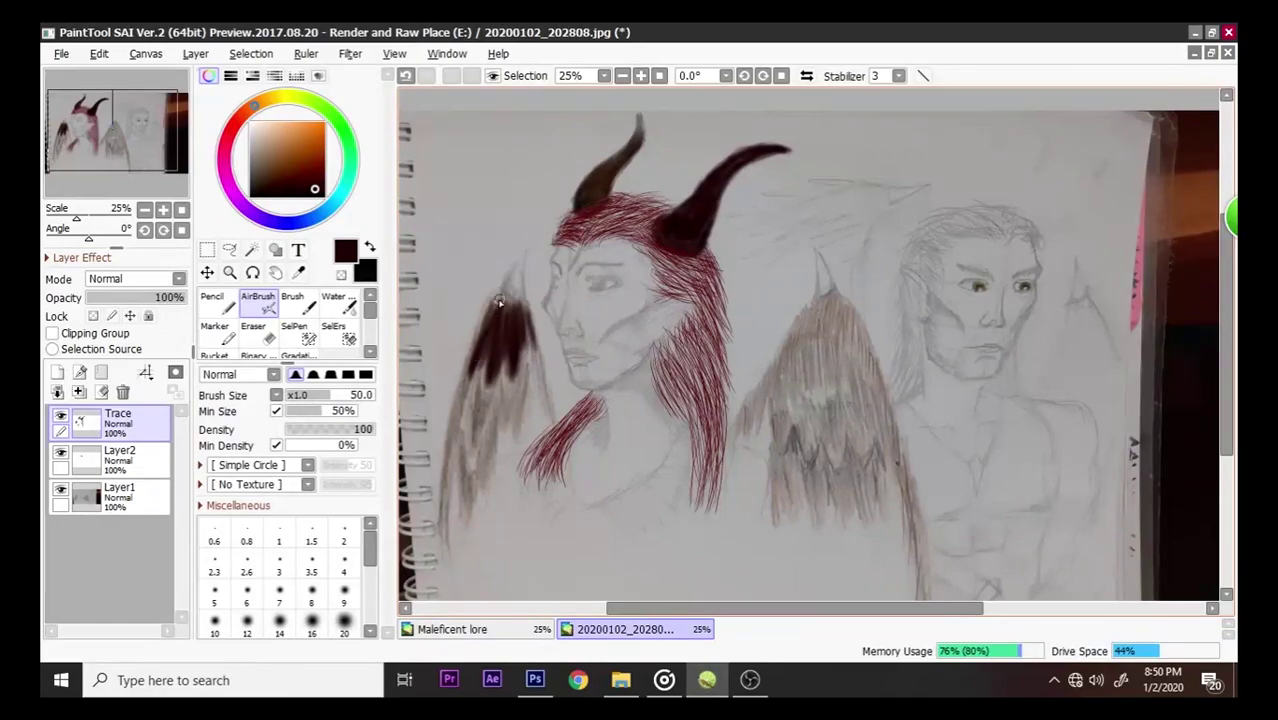
pyautogui.moveTo(499, 297)
pyautogui.mouseDown()
pyautogui.moveTo(528, 339)
pyautogui.moveTo(509, 333)
pyautogui.moveTo(503, 299)
pyautogui.moveTo(462, 416)
pyautogui.moveTo(475, 356)
pyautogui.mouseUp()
pyautogui.moveTo(483, 418)
pyautogui.mouseDown()
pyautogui.moveTo(478, 392)
pyautogui.moveTo(477, 442)
pyautogui.moveTo(475, 392)
pyautogui.moveTo(478, 420)
pyautogui.moveTo(497, 388)
pyautogui.moveTo(484, 417)
pyautogui.moveTo(511, 394)
pyautogui.moveTo(512, 432)
pyautogui.moveTo(522, 350)
pyautogui.moveTo(513, 430)
pyautogui.moveTo(519, 374)
pyautogui.moveTo(518, 432)
pyautogui.moveTo(536, 372)
pyautogui.moveTo(549, 422)
pyautogui.moveTo(530, 384)
pyautogui.moveTo(537, 432)
pyautogui.mouseUp()
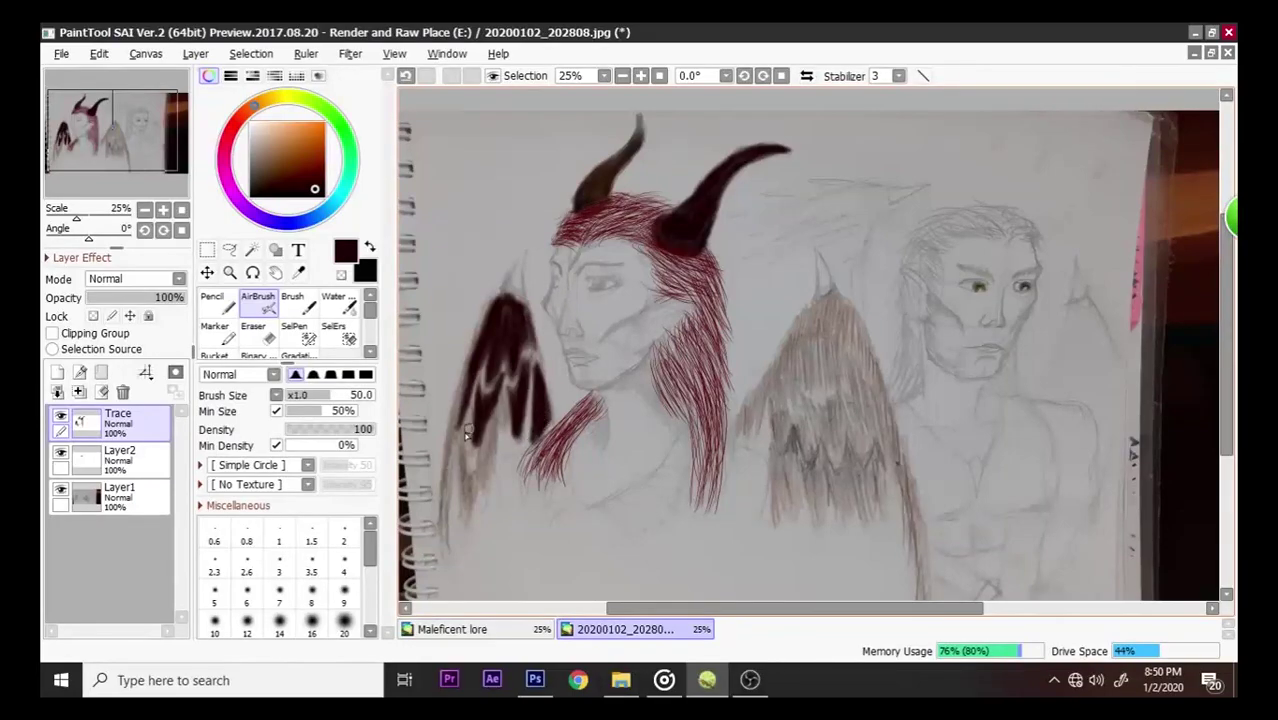
pyautogui.moveTo(461, 446)
pyautogui.mouseDown()
pyautogui.moveTo(470, 515)
pyautogui.moveTo(463, 458)
pyautogui.moveTo(470, 515)
pyautogui.moveTo(476, 460)
pyautogui.moveTo(472, 495)
pyautogui.moveTo(505, 410)
pyautogui.moveTo(471, 465)
pyautogui.moveTo(458, 442)
pyautogui.moveTo(444, 513)
pyautogui.moveTo(452, 445)
pyautogui.moveTo(480, 495)
pyautogui.moveTo(502, 462)
pyautogui.moveTo(508, 490)
pyautogui.moveTo(510, 456)
pyautogui.moveTo(507, 479)
pyautogui.moveTo(498, 452)
pyautogui.moveTo(494, 500)
pyautogui.moveTo(490, 462)
pyautogui.moveTo(489, 515)
pyautogui.moveTo(485, 468)
pyautogui.moveTo(482, 525)
pyautogui.moveTo(478, 462)
pyautogui.moveTo(472, 538)
pyautogui.moveTo(466, 488)
pyautogui.moveTo(468, 512)
pyautogui.moveTo(445, 519)
pyautogui.moveTo(446, 438)
pyautogui.moveTo(432, 540)
pyautogui.moveTo(448, 408)
pyautogui.moveTo(443, 470)
pyautogui.mouseUp()
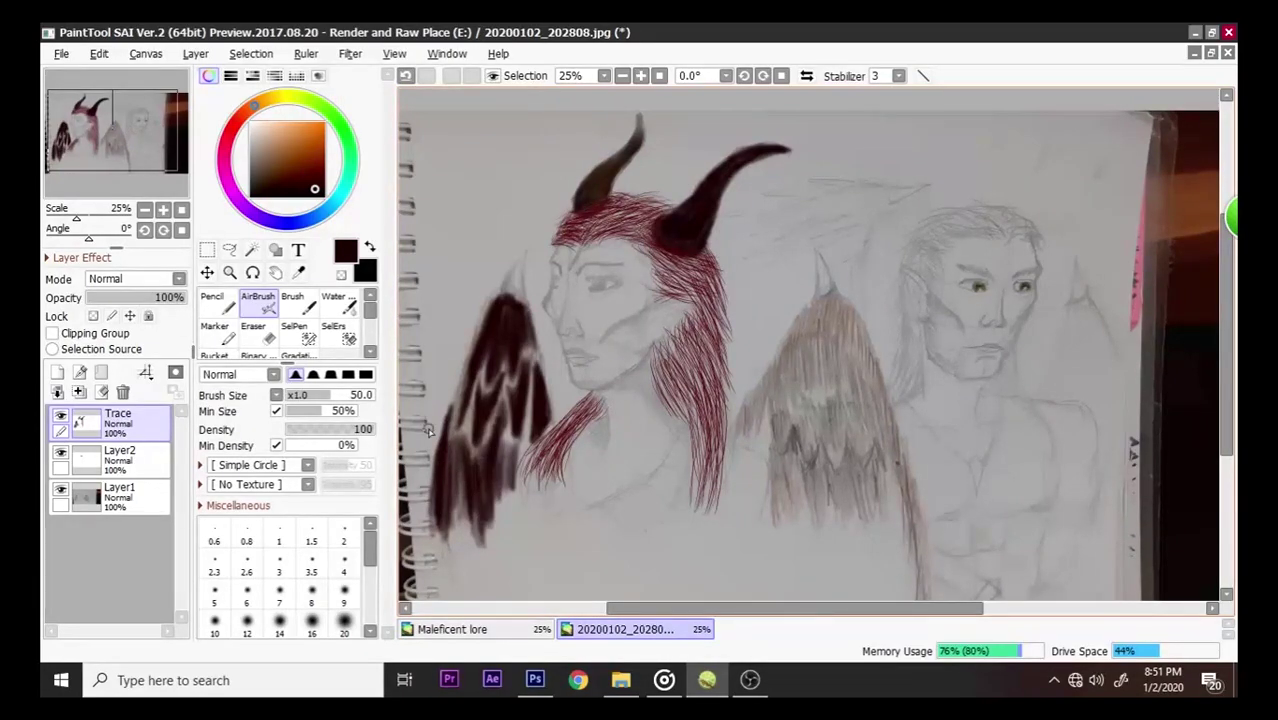
# - Shade the left wing's feathers and the spike at its top with black AirBrush strokes
pyautogui.click(323, 197)
pyautogui.moveTo(535, 418)
pyautogui.mouseDown()
pyautogui.moveTo(528, 450)
pyautogui.moveTo(536, 424)
pyautogui.moveTo(530, 446)
pyautogui.moveTo(549, 428)
pyautogui.moveTo(543, 442)
pyautogui.mouseUp()
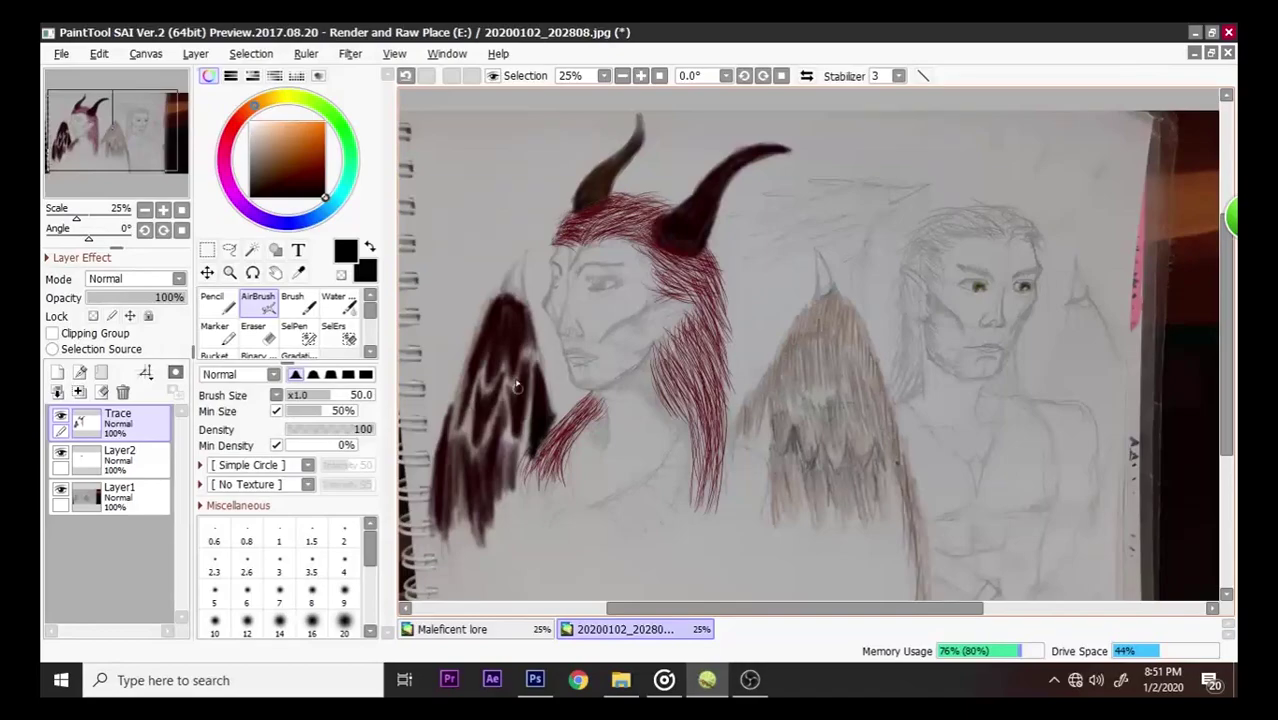
pyautogui.moveTo(511, 344)
pyautogui.mouseDown()
pyautogui.moveTo(513, 370)
pyautogui.moveTo(506, 340)
pyautogui.mouseUp()
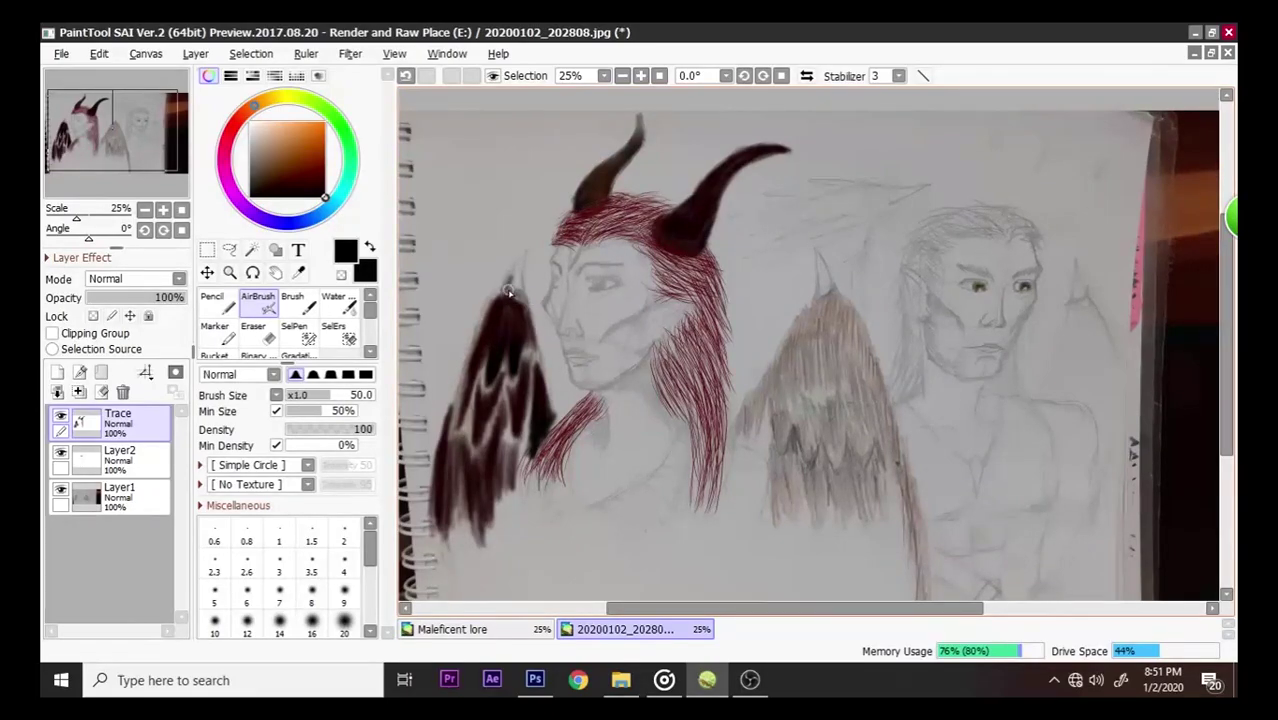
pyautogui.moveTo(522, 298); pyautogui.dragTo(513, 292)
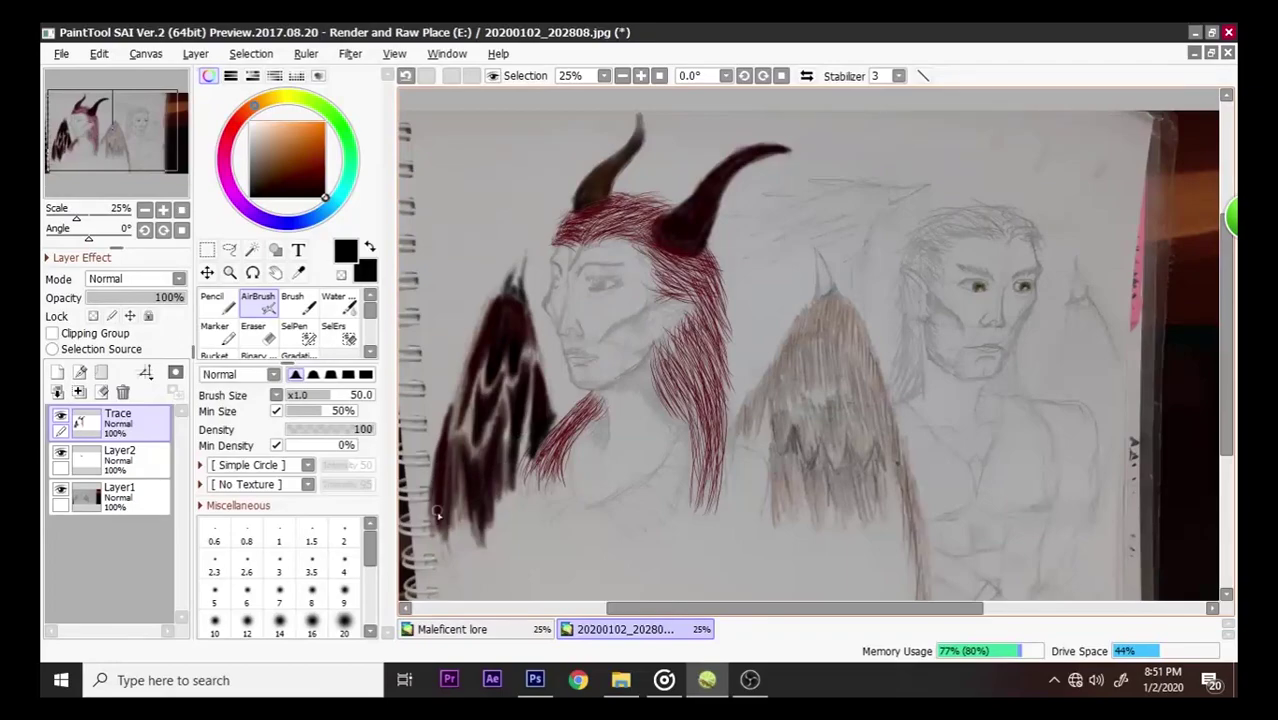
pyautogui.moveTo(448, 452)
pyautogui.mouseDown()
pyautogui.moveTo(452, 510)
pyautogui.moveTo(457, 439)
pyautogui.mouseUp()
pyautogui.click(60, 490)
pyautogui.click(60, 492)
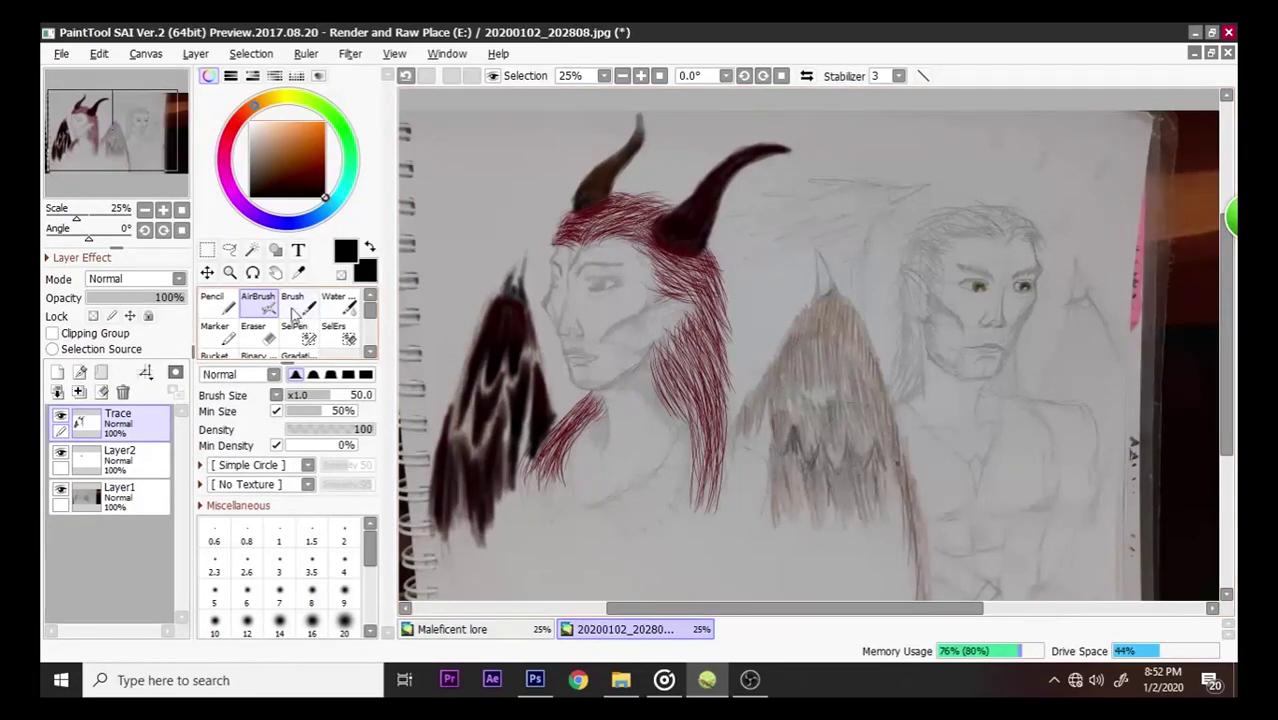
# - Outline the left wing's spike and inner edge in black with the Pencil, and check the tracing with Layer1 hidden
pyautogui.click(226, 310)
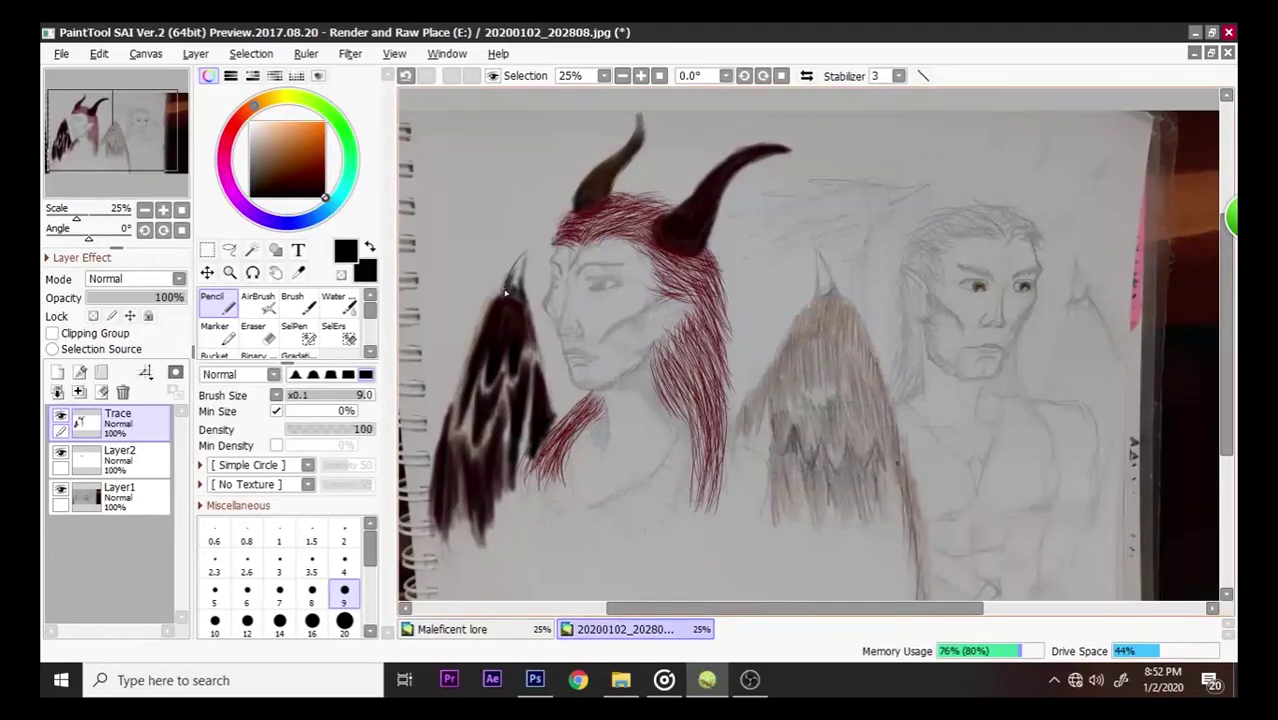
pyautogui.hotkey('ctrl', 'z')
pyautogui.moveTo(522, 289); pyautogui.dragTo(513, 272)
pyautogui.click(61, 490)
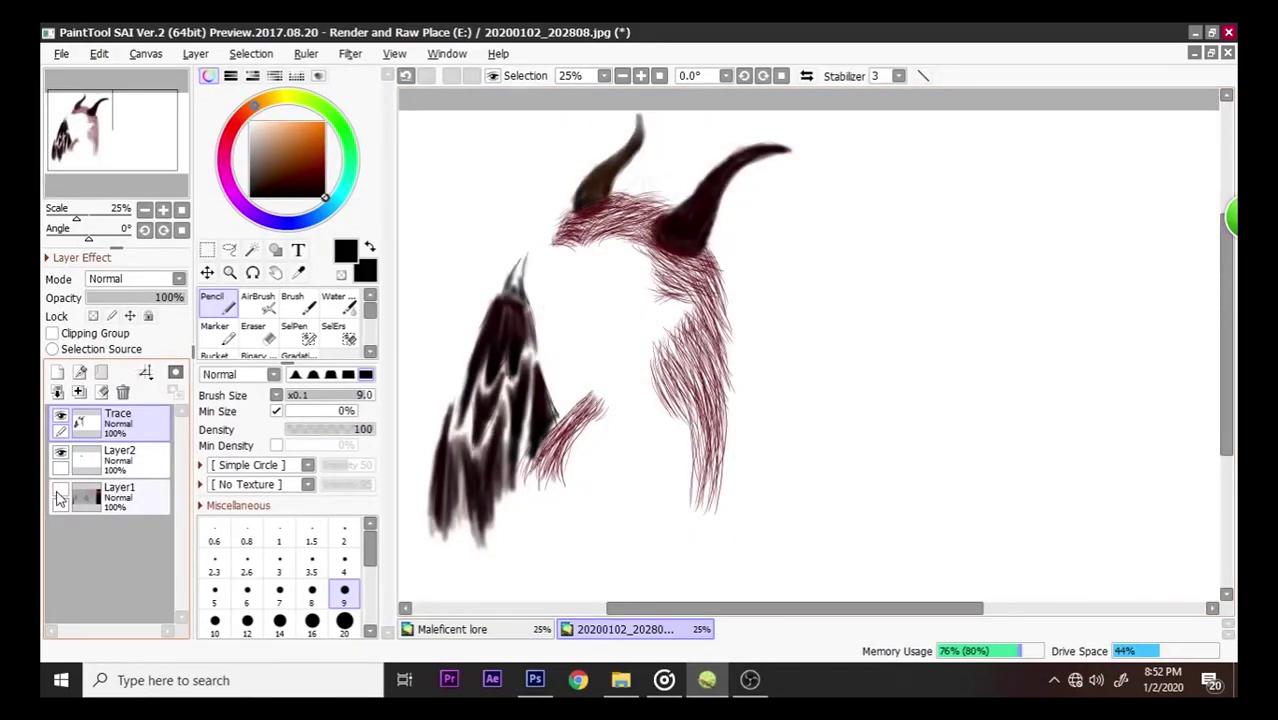
pyautogui.click(61, 490)
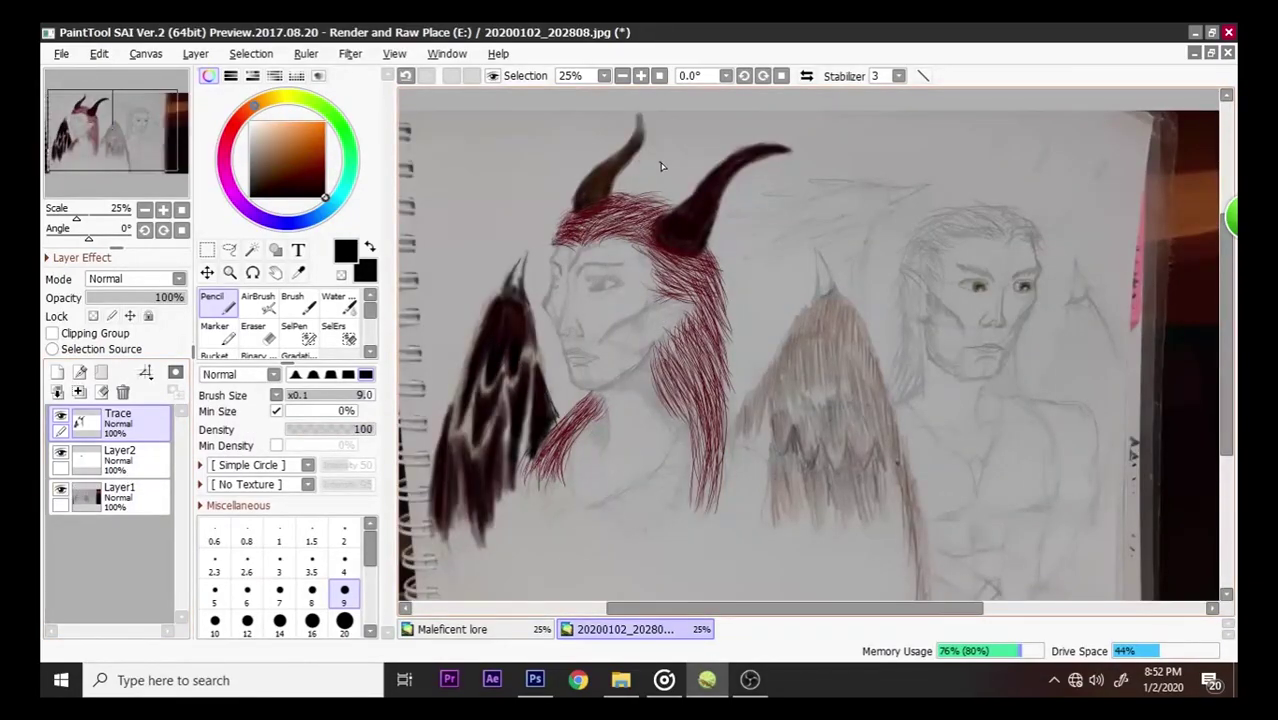
pyautogui.click(61, 490)
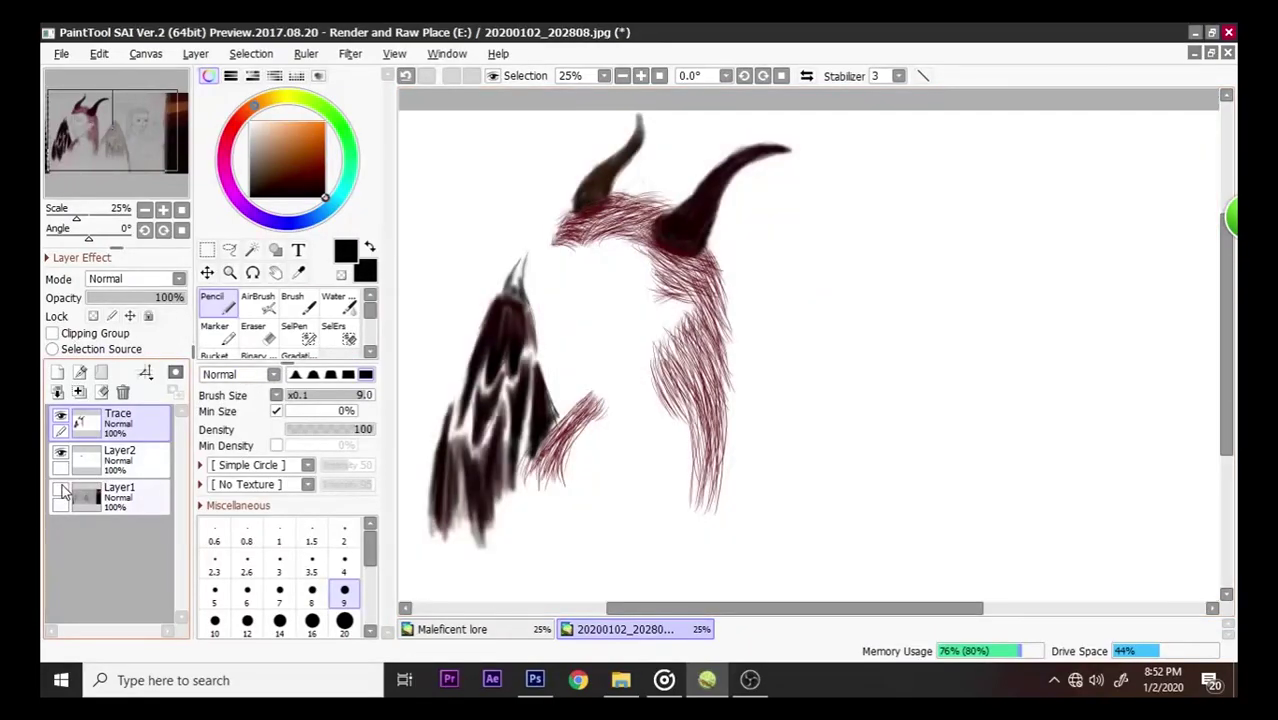
pyautogui.click(61, 490)
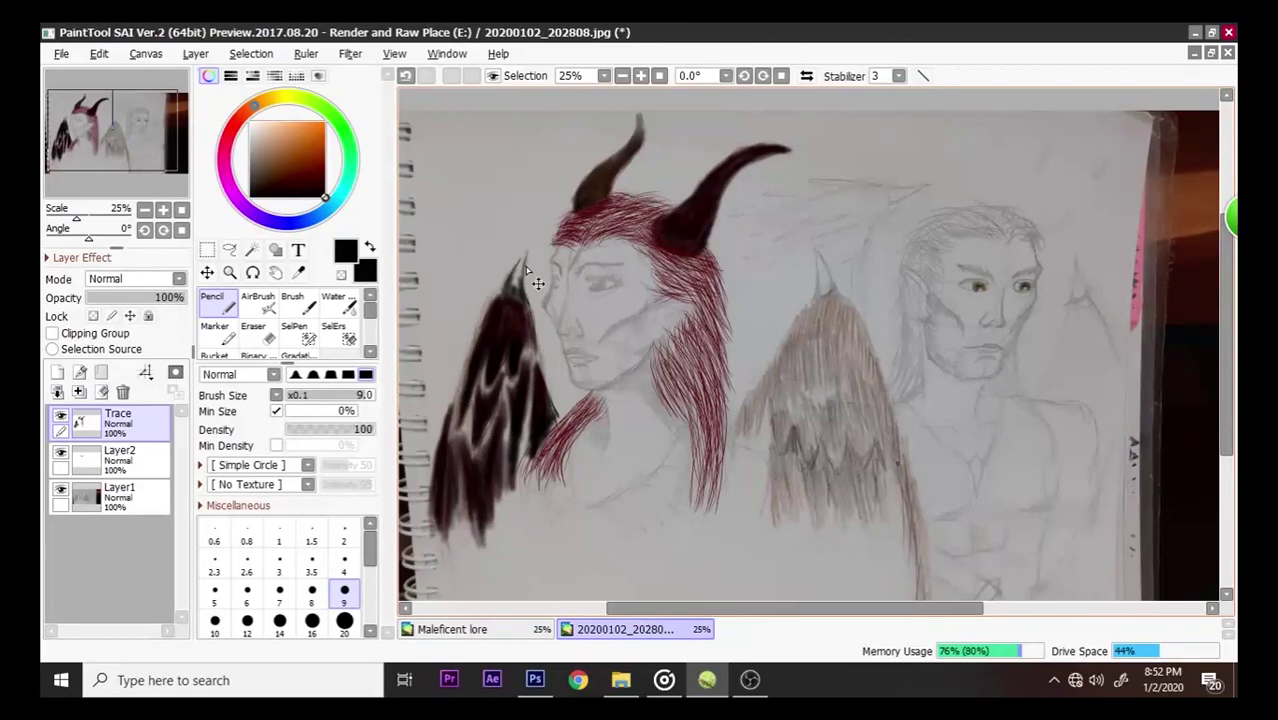
# - Save the drawing as a JPEG image with compression quality 90
pyautogui.hotkey('ctrl', 's')
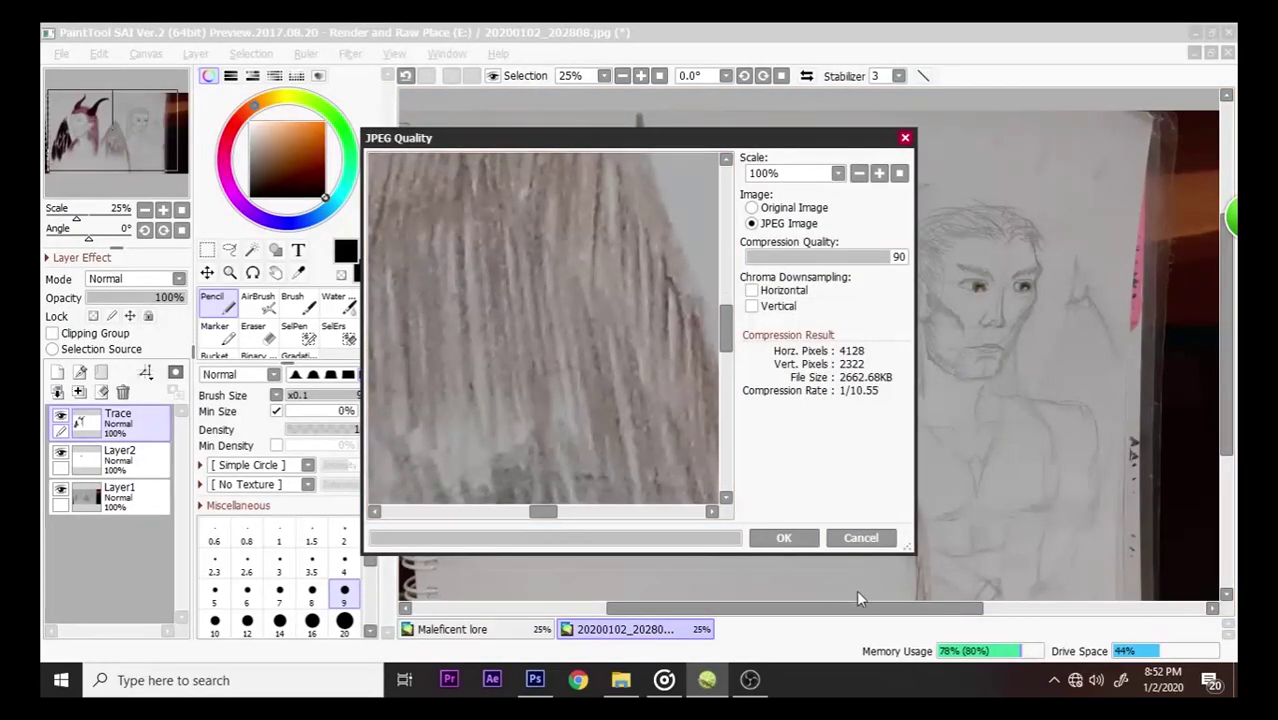
pyautogui.click(861, 539)
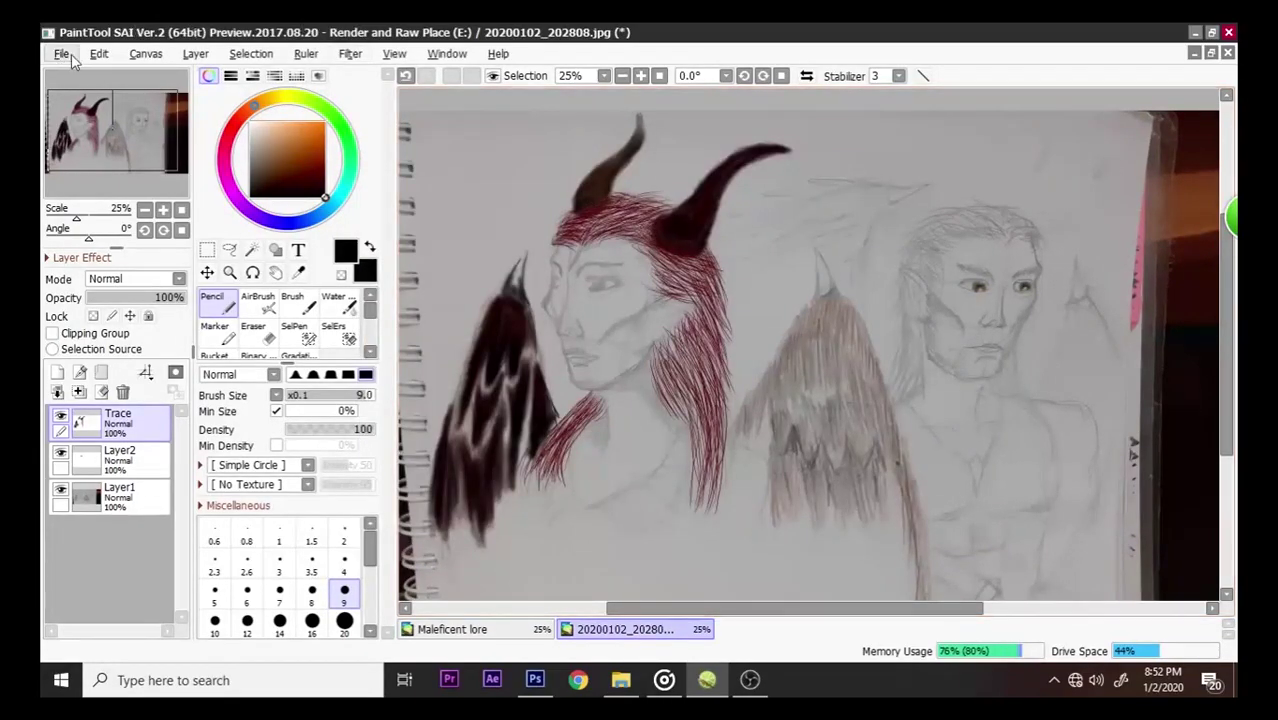
pyautogui.click(61, 53)
pyautogui.click(113, 180)
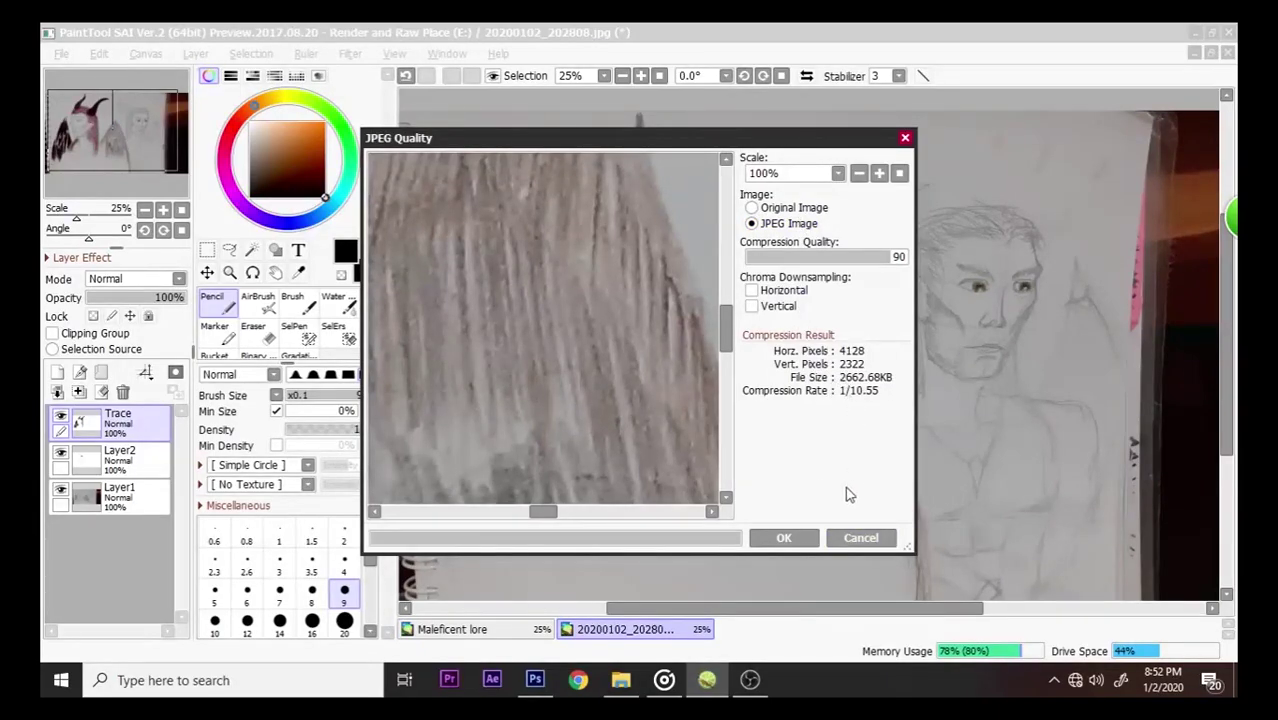
pyautogui.click(813, 538)
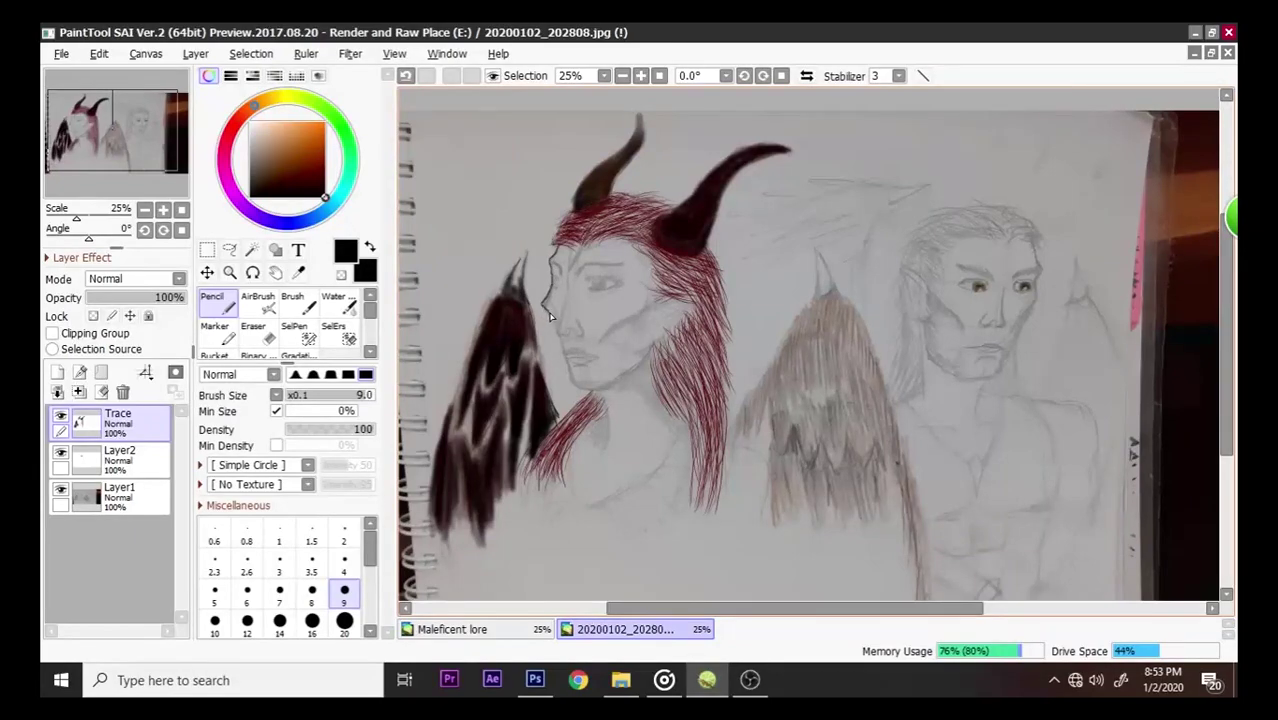
# - Trace the horned figure's face profile, jawline, cheekbone, pointed ear and eyebrow in black with the Pencil
pyautogui.moveTo(564, 355); pyautogui.dragTo(588, 398)
pyautogui.moveTo(594, 394); pyautogui.dragTo(648, 362)
pyautogui.moveTo(646, 319); pyautogui.dragTo(672, 311)
pyautogui.moveTo(660, 332)
pyautogui.mouseDown()
pyautogui.moveTo(646, 340)
pyautogui.moveTo(691, 311)
pyautogui.mouseUp()
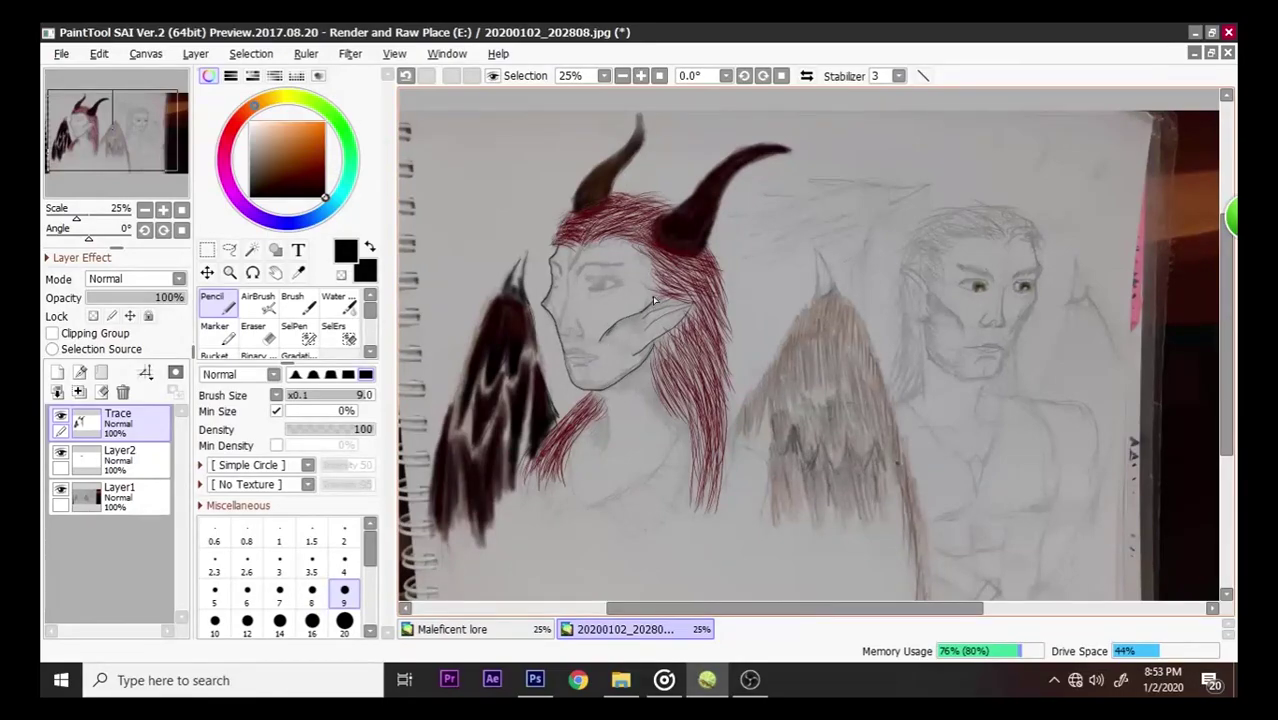
pyautogui.hotkey('ctrl', 'z')
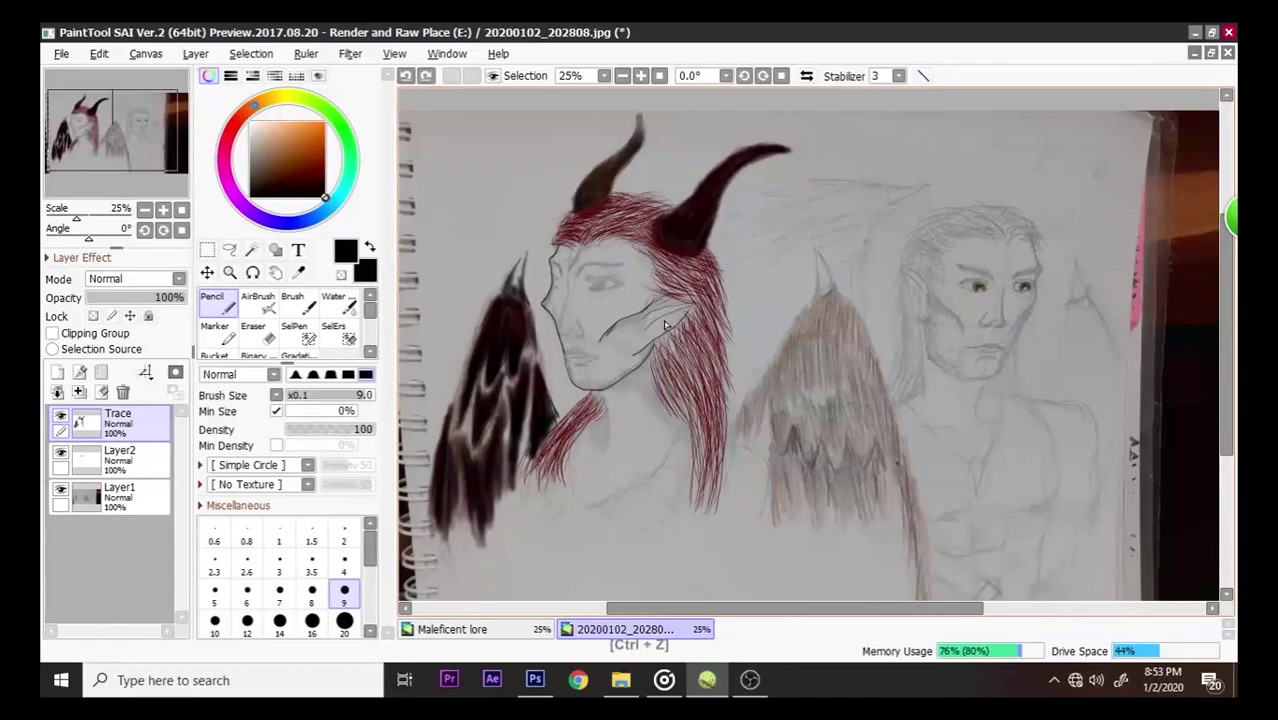
pyautogui.moveTo(652, 340); pyautogui.dragTo(673, 323)
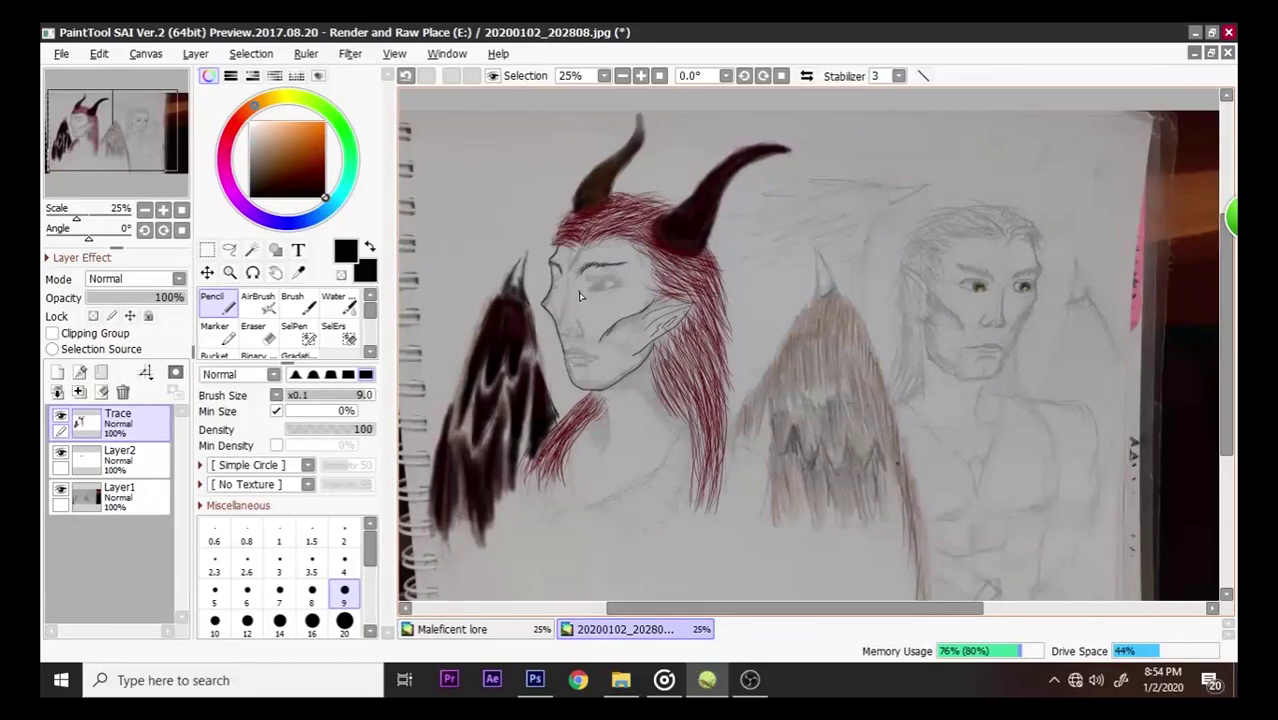
# - Trace the nose bridge, nose tip and nostril of the horned figure in black with the Pencil
pyautogui.scroll(5, 594, 375)
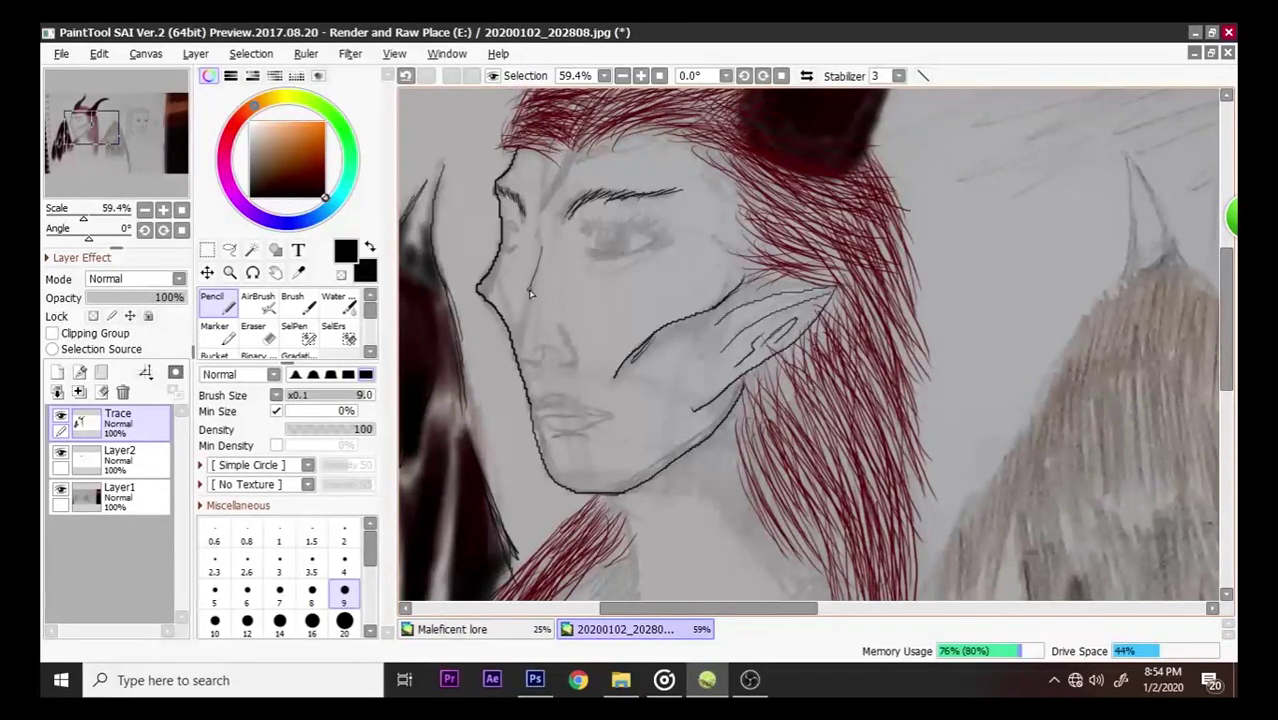
pyautogui.hotkey('ctrl', 'z')
pyautogui.moveTo(541, 240); pyautogui.dragTo(519, 364)
pyautogui.moveTo(523, 310)
pyautogui.mouseDown()
pyautogui.moveTo(517, 340)
pyautogui.moveTo(540, 252)
pyautogui.mouseUp()
pyautogui.moveTo(535, 357)
pyautogui.mouseDown()
pyautogui.moveTo(546, 346)
pyautogui.moveTo(562, 370)
pyautogui.moveTo(564, 334)
pyautogui.moveTo(571, 366)
pyautogui.mouseUp()
pyautogui.hotkey('ctrl', 'z')
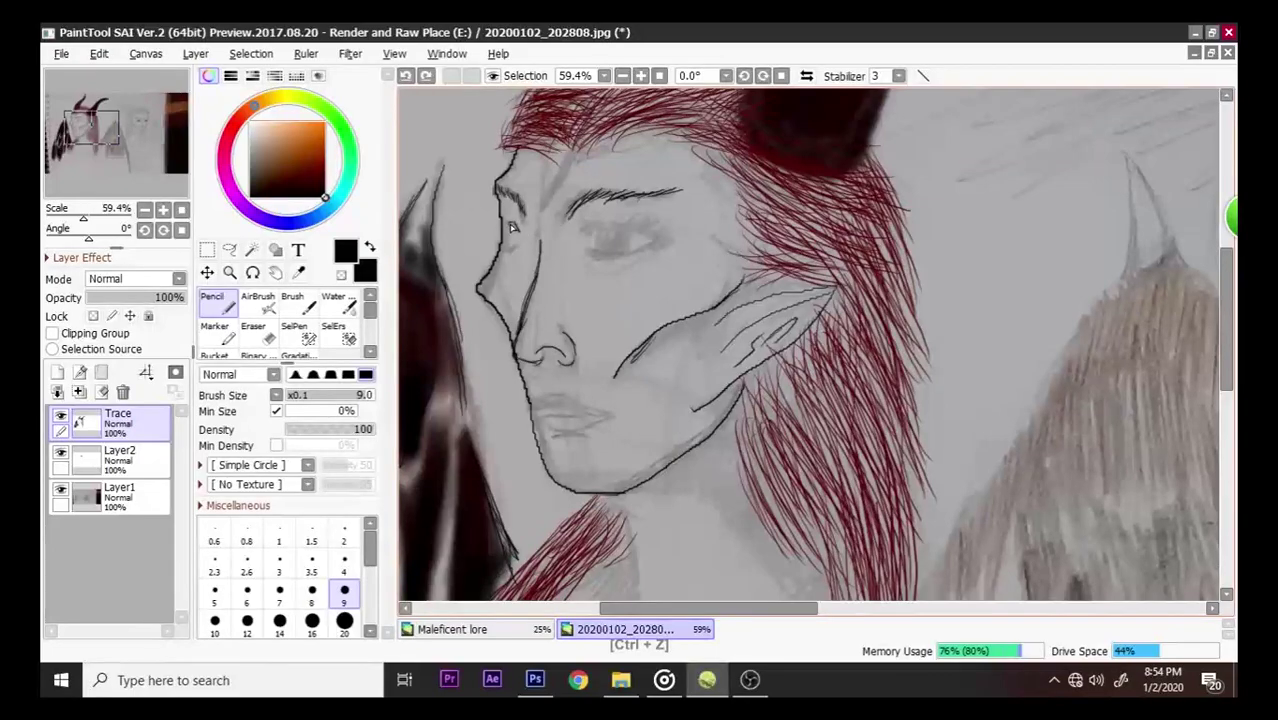
# - Trace the outlines of both eyes of the horned figure in black with the Pencil
pyautogui.moveTo(510, 227); pyautogui.dragTo(518, 234)
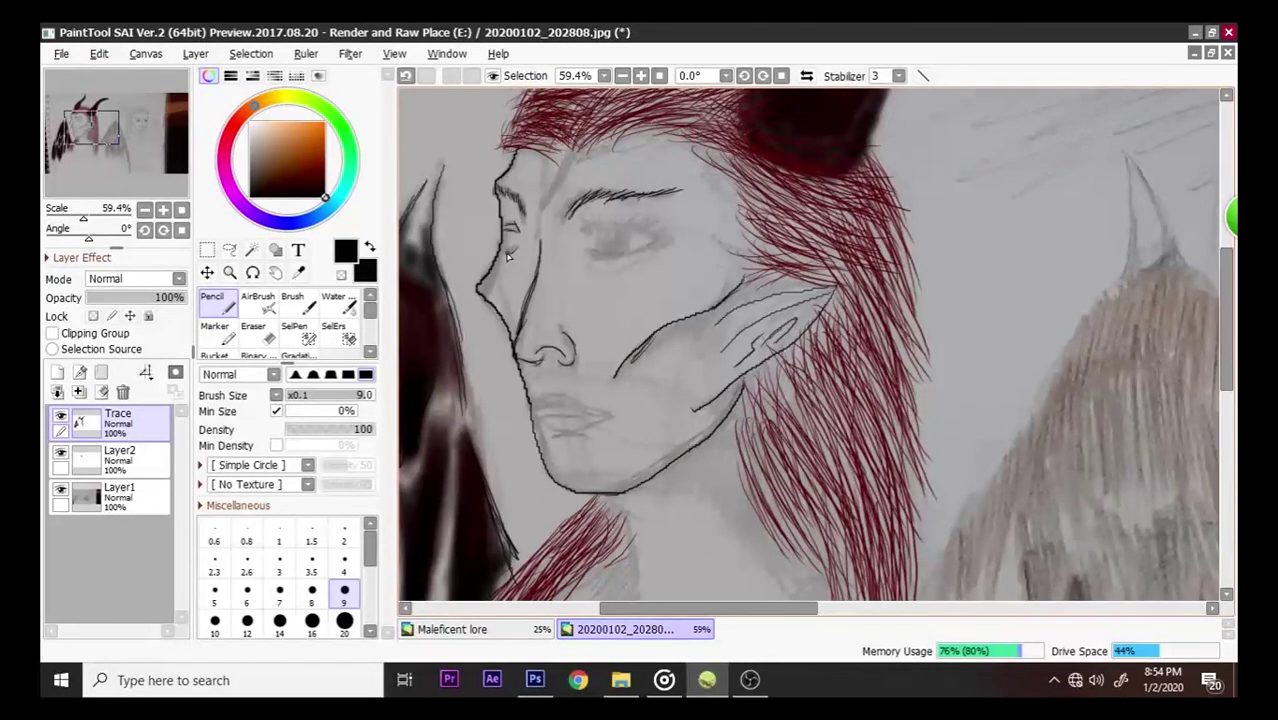
pyautogui.moveTo(507, 256); pyautogui.dragTo(512, 240)
pyautogui.moveTo(590, 234); pyautogui.dragTo(646, 238)
pyautogui.hotkey('ctrl', 'z')
pyautogui.moveTo(621, 235)
pyautogui.mouseDown()
pyautogui.moveTo(655, 245)
pyautogui.moveTo(587, 252)
pyautogui.moveTo(655, 247)
pyautogui.moveTo(608, 233)
pyautogui.moveTo(656, 242)
pyautogui.mouseUp()
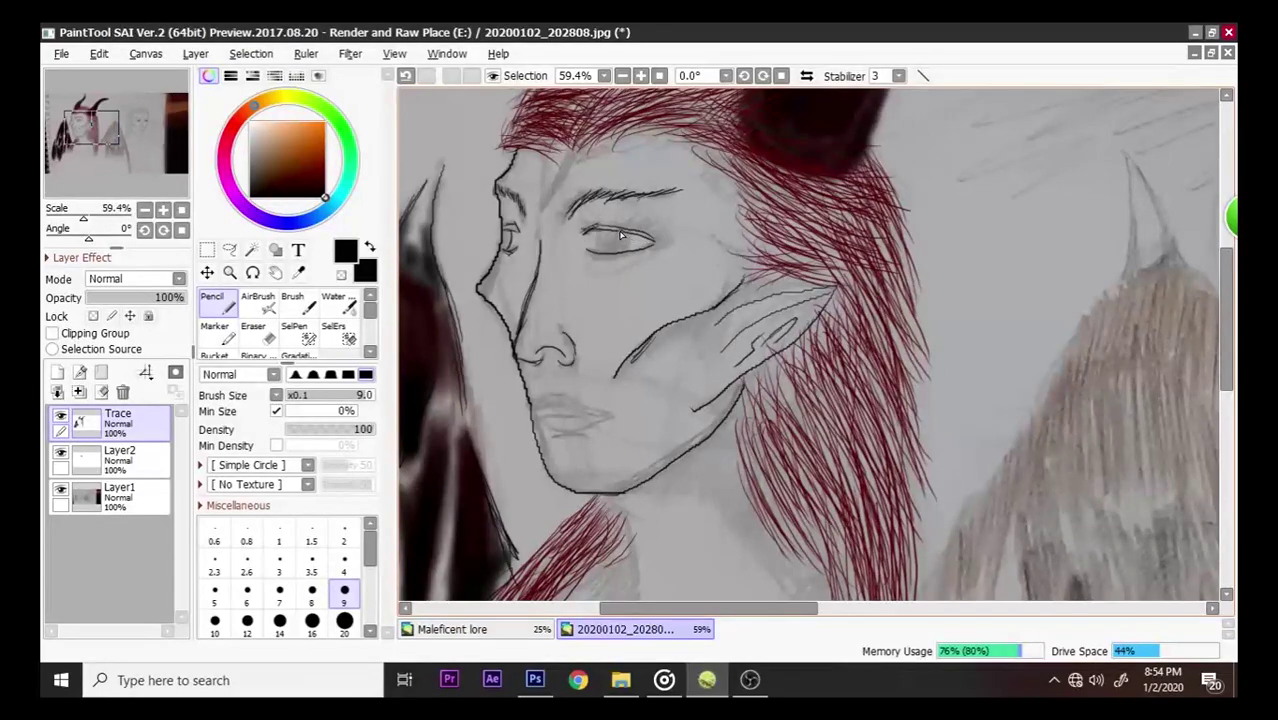
# - Draw the upper and lower lashes and the iris of the figure's larger eye in black with the Pencil
pyautogui.moveTo(641, 229)
pyautogui.mouseDown()
pyautogui.moveTo(660, 240)
pyautogui.moveTo(625, 230)
pyautogui.moveTo(658, 244)
pyautogui.moveTo(597, 231)
pyautogui.mouseUp()
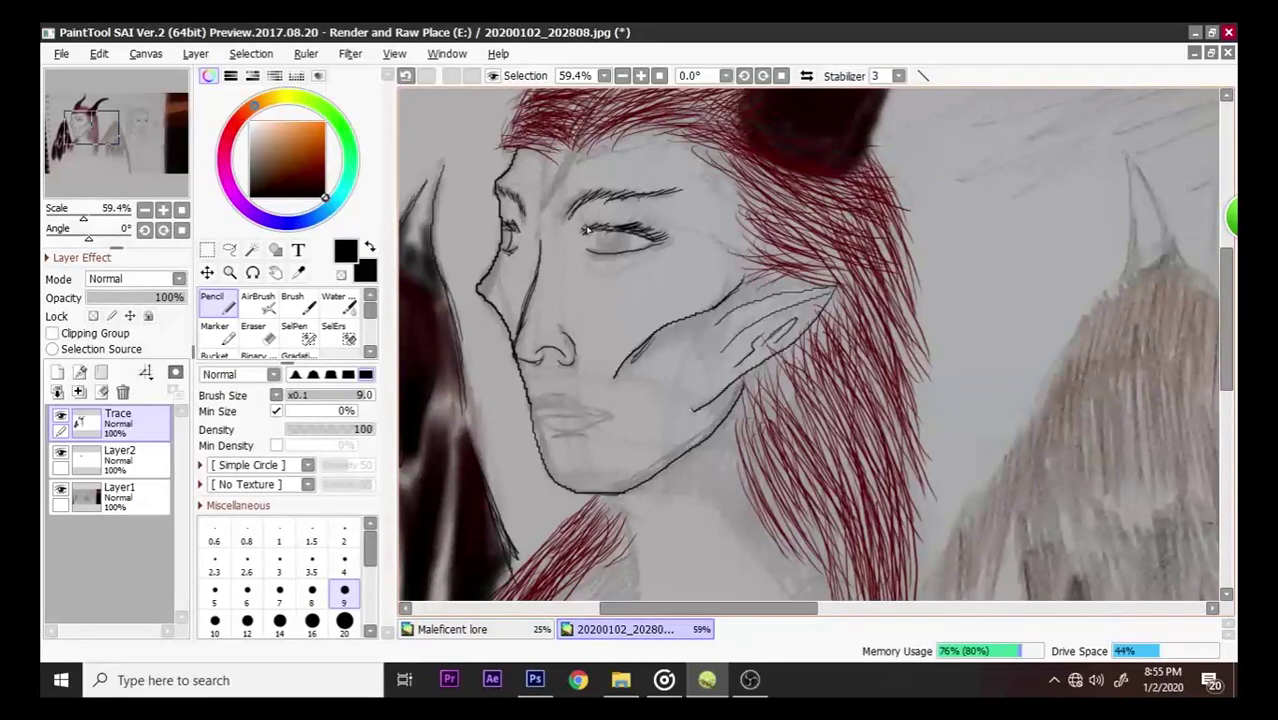
pyautogui.moveTo(585, 254)
pyautogui.mouseDown()
pyautogui.moveTo(664, 240)
pyautogui.moveTo(653, 250)
pyautogui.mouseUp()
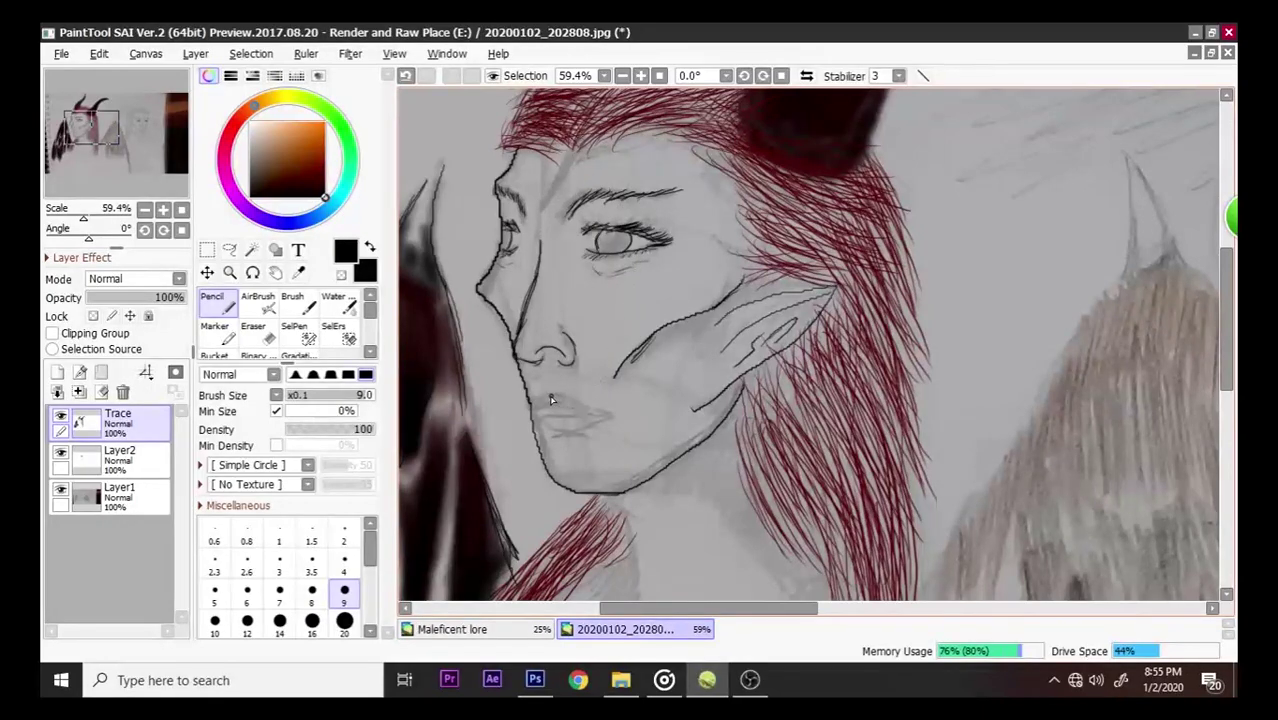
# - Trace the lips and the crease beneath them in black, and check the linework with the sketch on Layer1 briefly hidden
pyautogui.moveTo(538, 404)
pyautogui.mouseDown()
pyautogui.moveTo(617, 414)
pyautogui.moveTo(588, 434)
pyautogui.moveTo(598, 425)
pyautogui.moveTo(534, 424)
pyautogui.moveTo(598, 411)
pyautogui.moveTo(536, 426)
pyautogui.moveTo(590, 423)
pyautogui.mouseUp()
pyautogui.hotkey('ctrl', 'z')
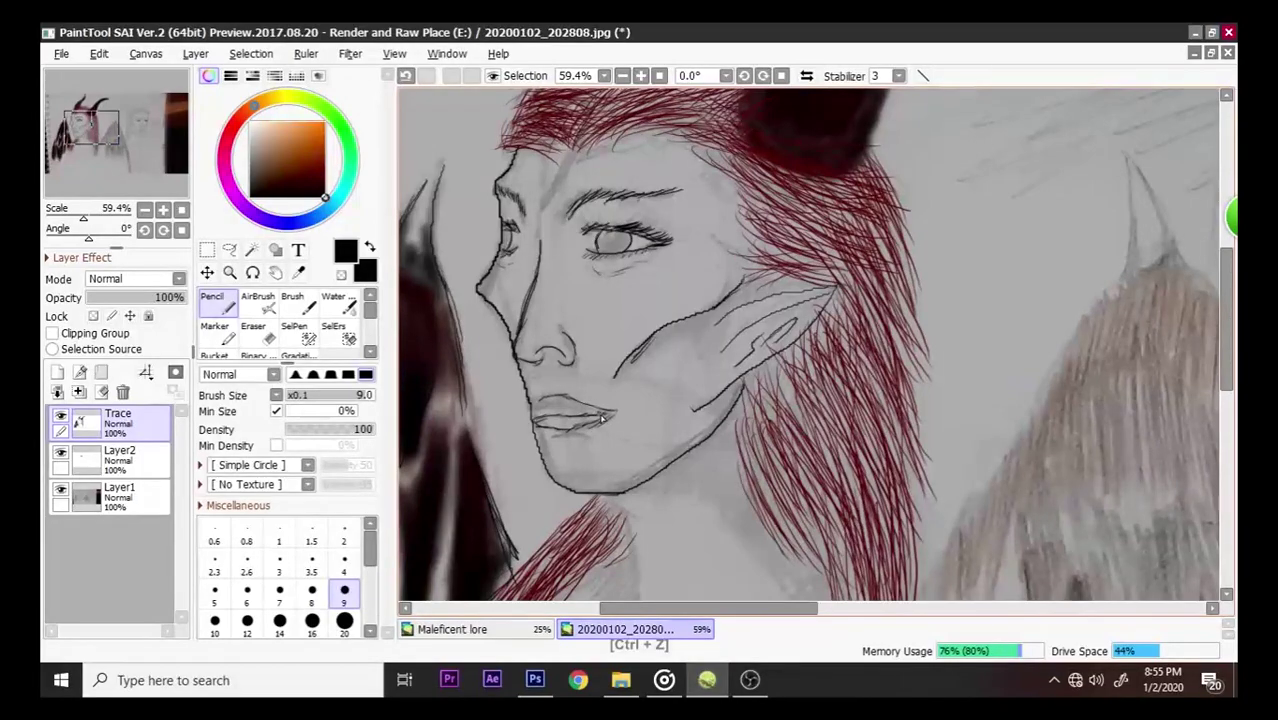
pyautogui.moveTo(537, 410); pyautogui.dragTo(596, 414)
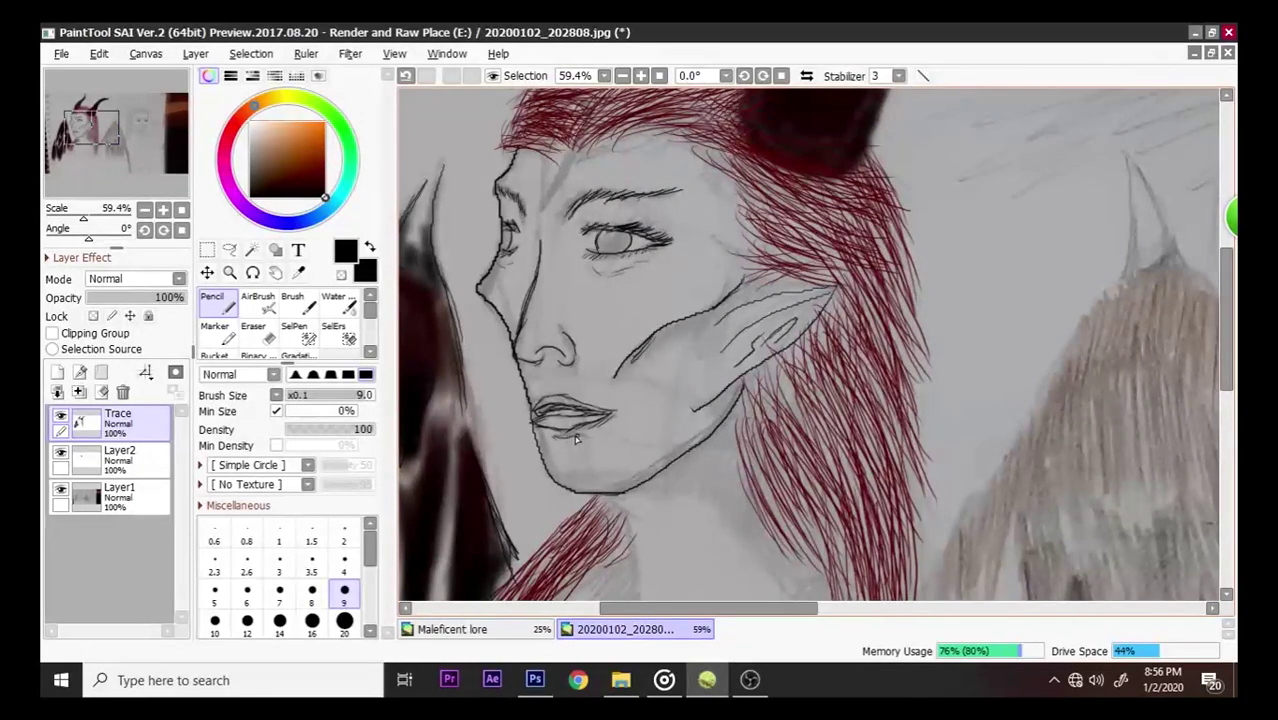
pyautogui.moveTo(553, 447); pyautogui.dragTo(598, 443)
pyautogui.moveTo(594, 444); pyautogui.dragTo(555, 450)
pyautogui.hotkey('ctrl', 'z')
pyautogui.click(61, 490)
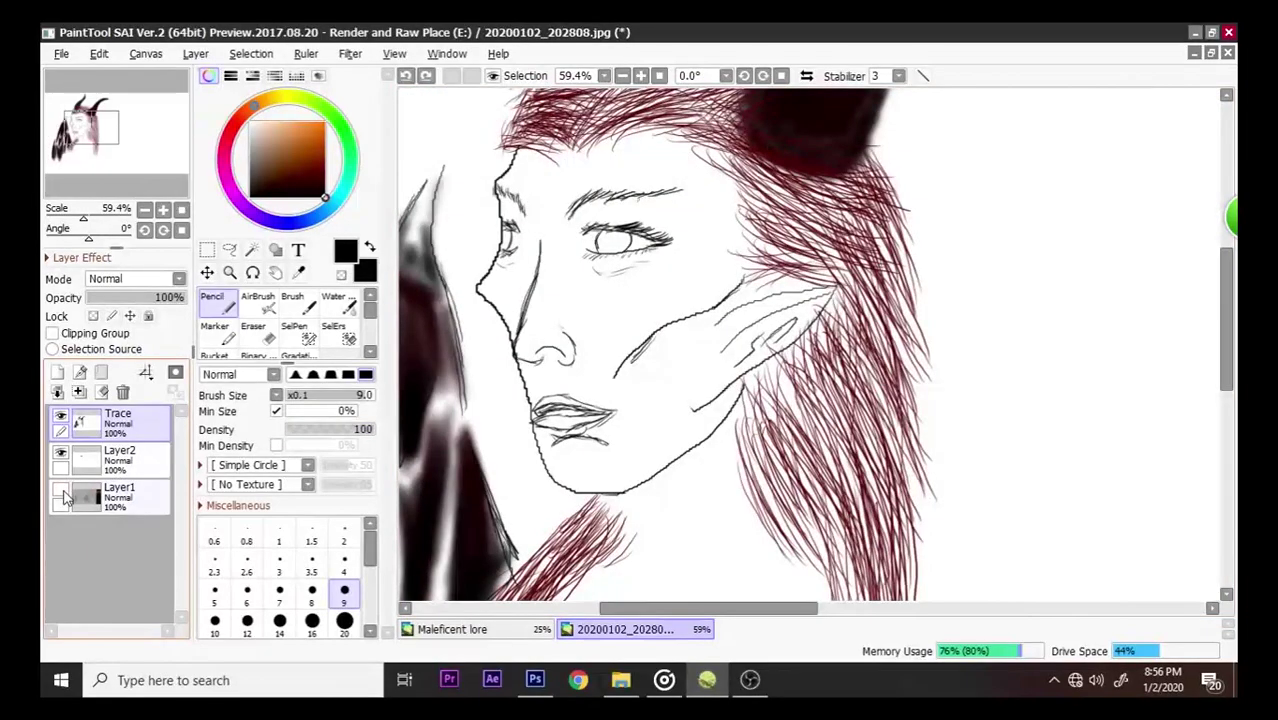
pyautogui.click(61, 490)
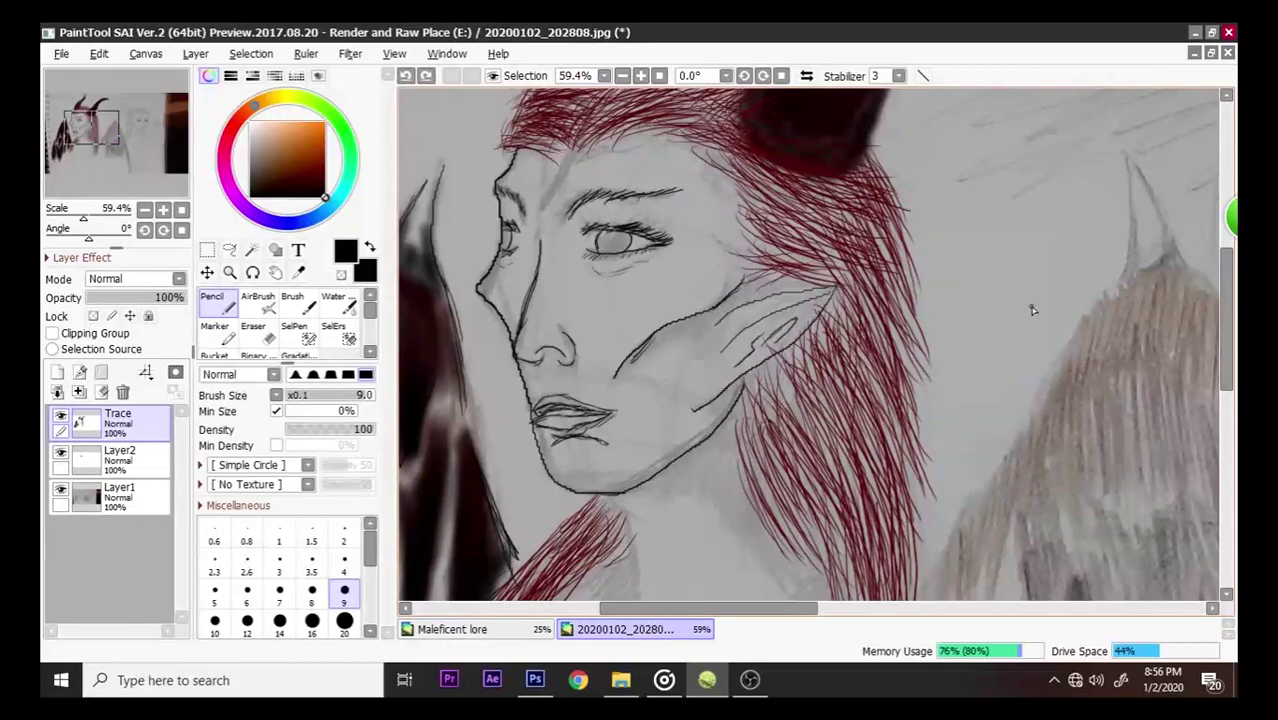
# - Trace the neck line below the chin and the curved neckline in black with the Pencil at size 5
pyautogui.moveTo(1233, 345); pyautogui.dragTo(1218, 404)
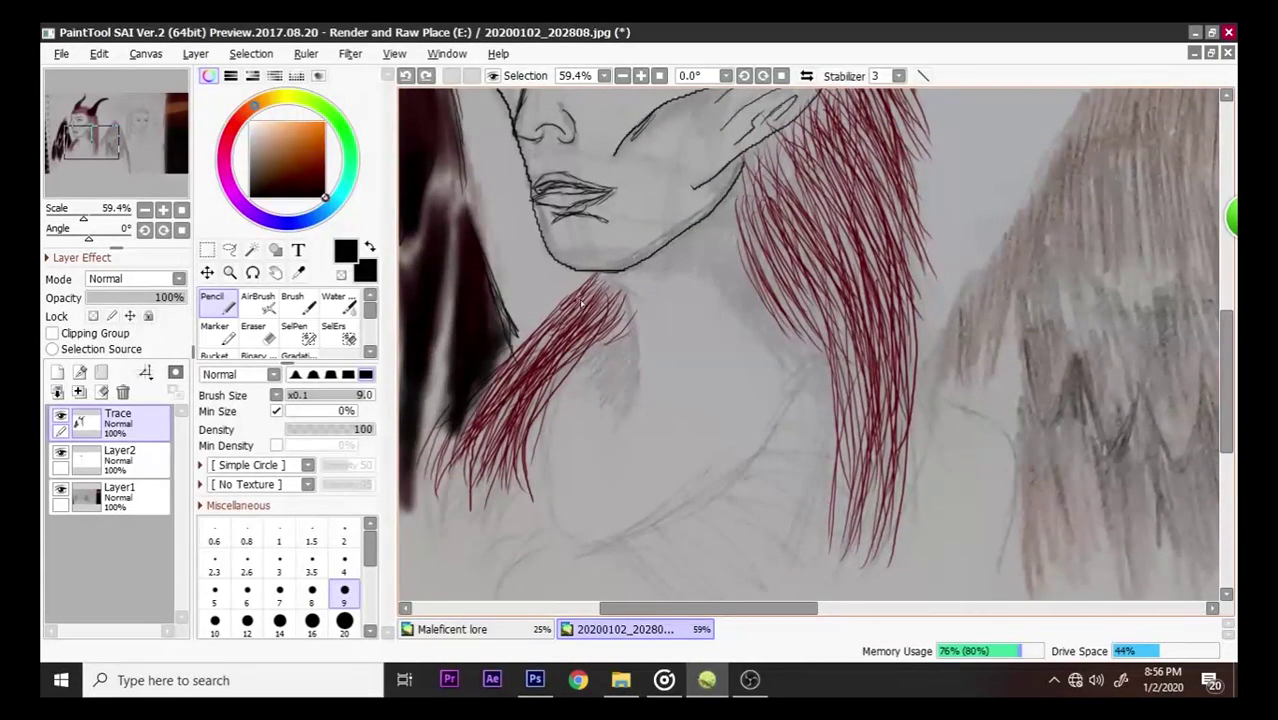
pyautogui.moveTo(610, 280); pyautogui.dragTo(628, 304)
pyautogui.hotkey('ctrl', 'z')
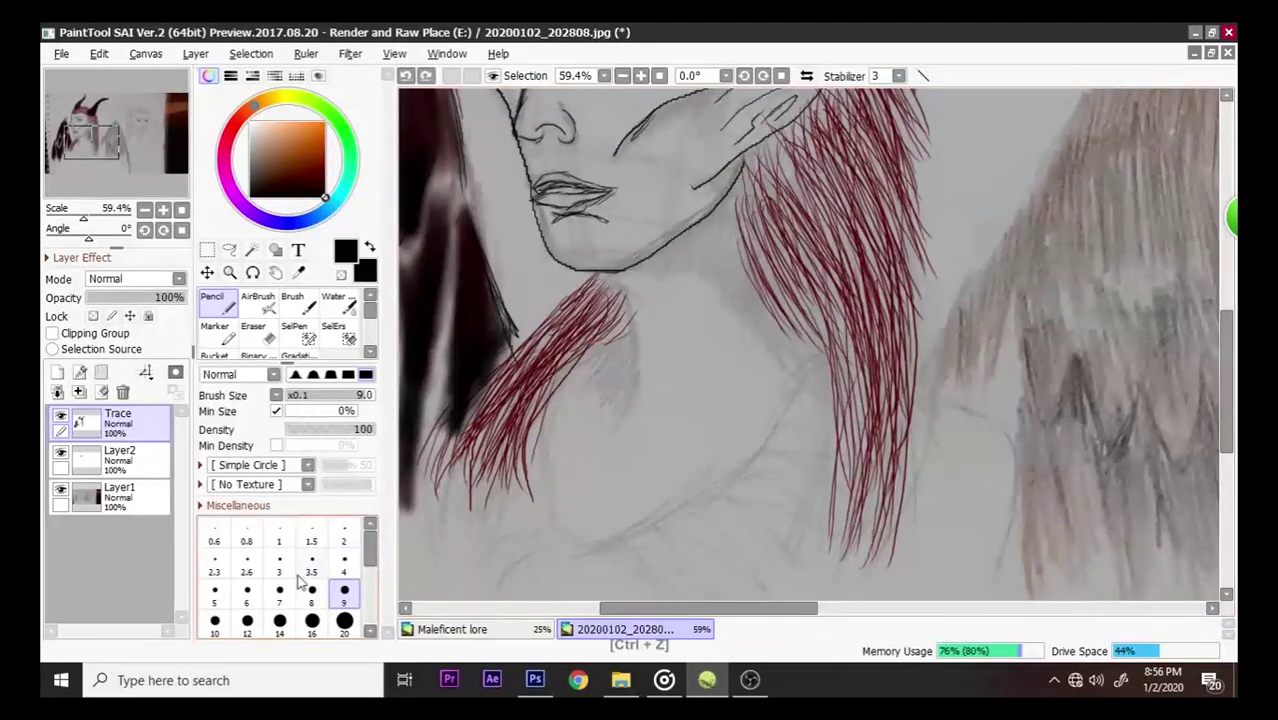
pyautogui.click(214, 592)
pyautogui.moveTo(604, 274)
pyautogui.mouseDown()
pyautogui.moveTo(646, 303)
pyautogui.moveTo(626, 296)
pyautogui.moveTo(635, 349)
pyautogui.mouseUp()
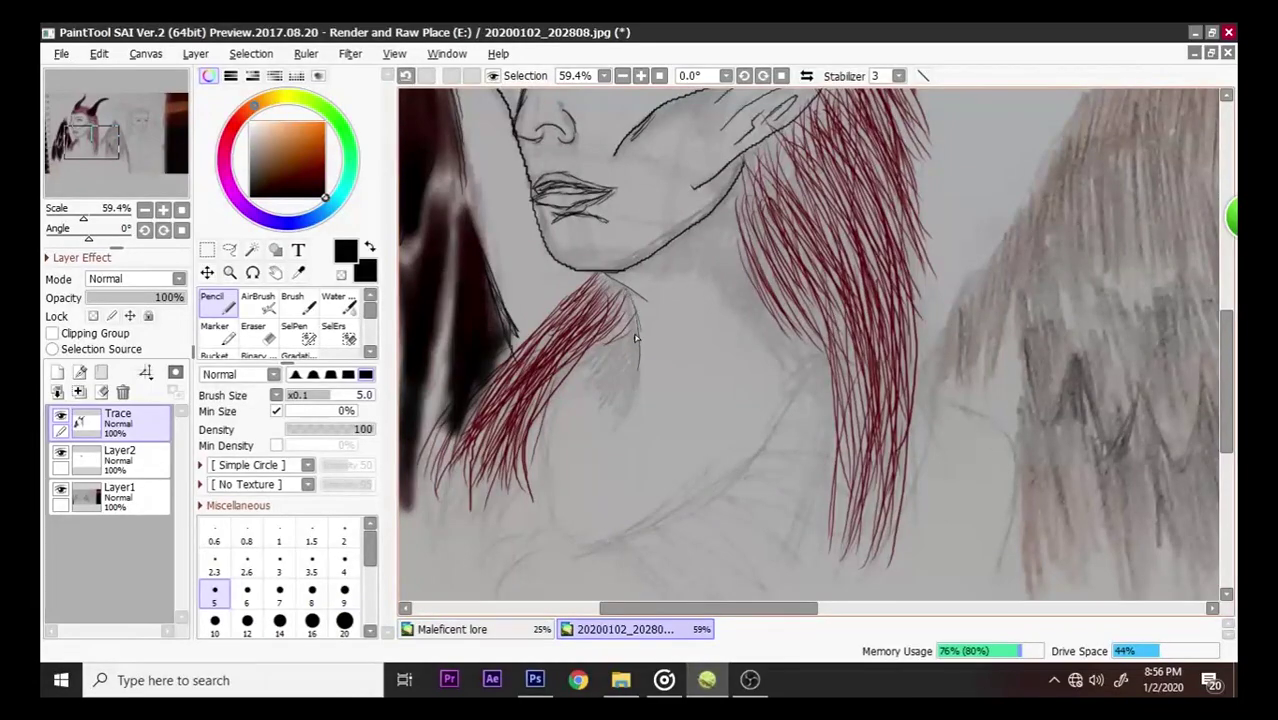
pyautogui.moveTo(553, 402)
pyautogui.mouseDown()
pyautogui.moveTo(548, 490)
pyautogui.moveTo(586, 546)
pyautogui.moveTo(616, 512)
pyautogui.moveTo(583, 534)
pyautogui.moveTo(695, 504)
pyautogui.moveTo(826, 372)
pyautogui.moveTo(672, 524)
pyautogui.mouseUp()
pyautogui.hotkey('ctrl', 'z')
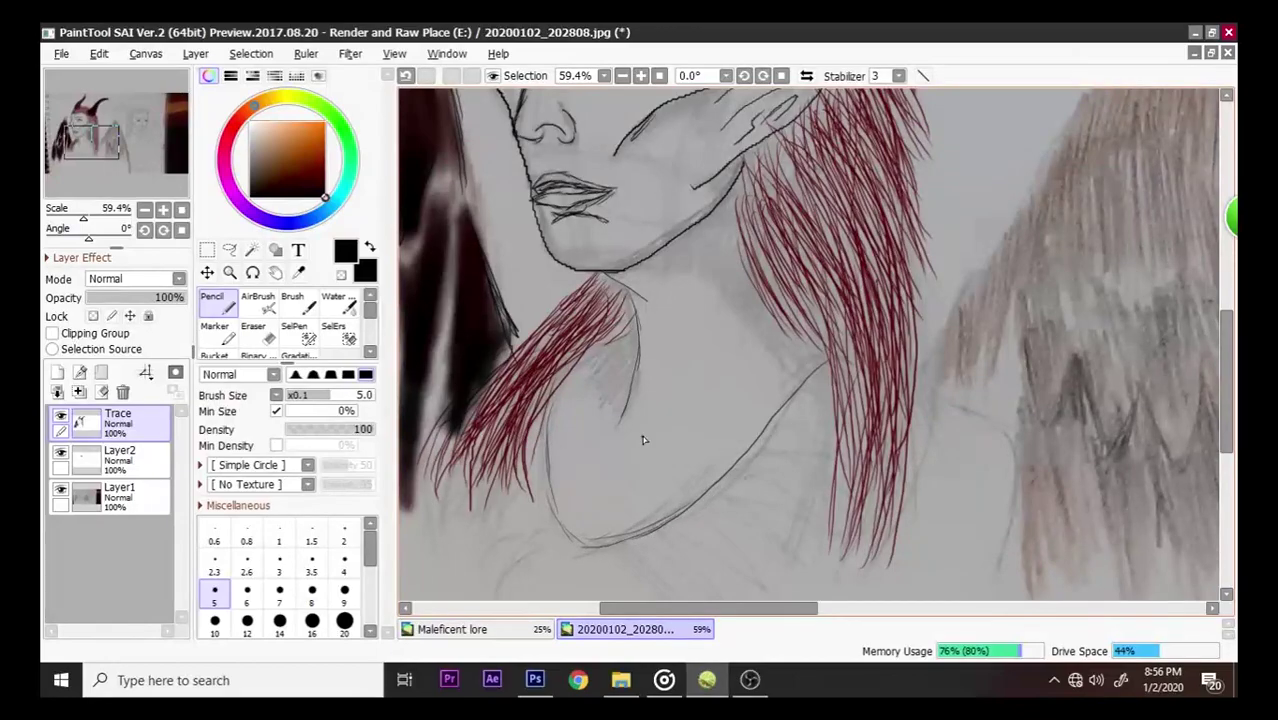
# - Trace the shoulder and upper arm beside the long hair in black, redoing the curve until it follows the sketch
pyautogui.moveTo(1221, 358); pyautogui.dragTo(1221, 398)
pyautogui.moveTo(919, 249)
pyautogui.mouseDown()
pyautogui.moveTo(995, 315)
pyautogui.moveTo(998, 384)
pyautogui.mouseUp()
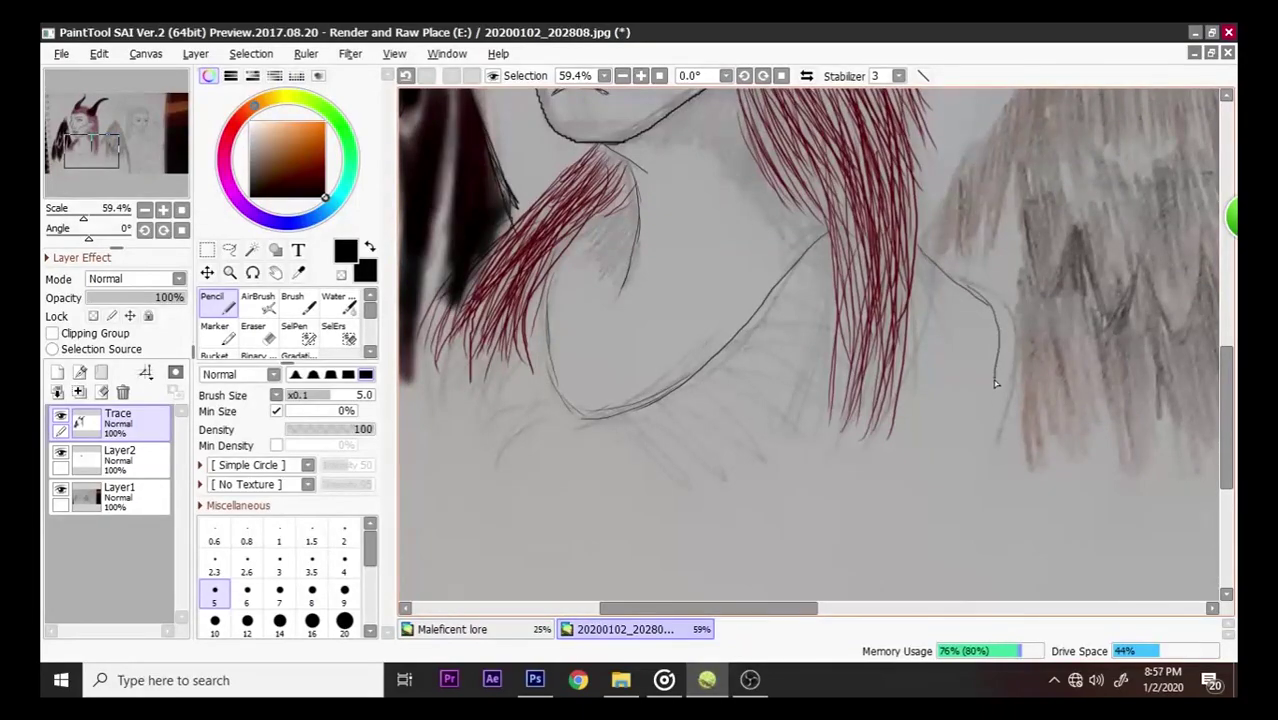
pyautogui.hotkey('ctrl', 'z')
pyautogui.moveTo(961, 288)
pyautogui.mouseDown()
pyautogui.moveTo(1006, 321)
pyautogui.moveTo(1002, 392)
pyautogui.mouseUp()
pyautogui.hotkey('ctrl', 'z')
pyautogui.moveTo(966, 289)
pyautogui.mouseDown()
pyautogui.moveTo(1016, 321)
pyautogui.moveTo(990, 462)
pyautogui.mouseUp()
pyautogui.moveTo(1008, 316)
pyautogui.mouseDown()
pyautogui.moveTo(953, 285)
pyautogui.moveTo(990, 305)
pyautogui.mouseUp()
pyautogui.hotkey('ctrl', 'z')
pyautogui.hotkey('ctrl', 'z')
pyautogui.hotkey('ctrl', 'z')
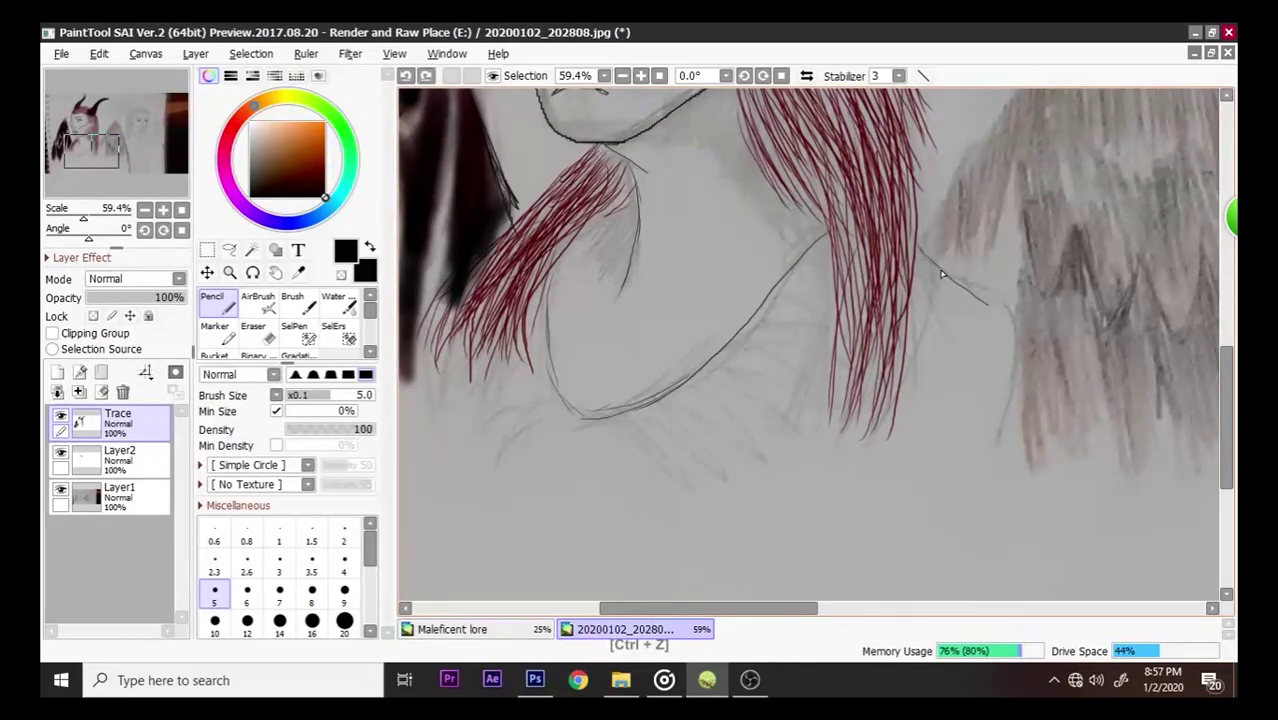
pyautogui.moveTo(978, 298)
pyautogui.mouseDown()
pyautogui.moveTo(1011, 355)
pyautogui.moveTo(990, 452)
pyautogui.mouseUp()
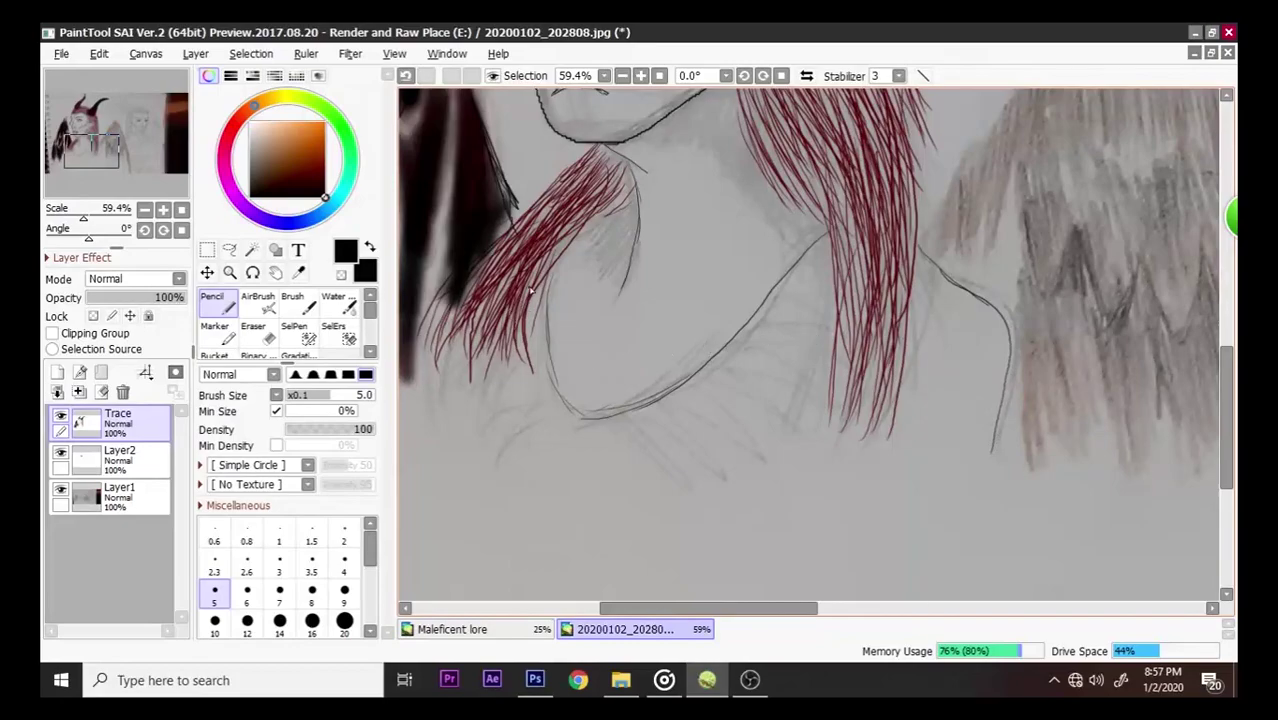
# - Sketch short black strokes radiating outward along the outer edge of the curved neckline
pyautogui.moveTo(548, 400); pyautogui.dragTo(512, 448)
pyautogui.moveTo(565, 410); pyautogui.dragTo(520, 432)
pyautogui.moveTo(535, 372)
pyautogui.mouseDown()
pyautogui.moveTo(492, 426)
pyautogui.moveTo(551, 390)
pyautogui.moveTo(508, 368)
pyautogui.moveTo(490, 384)
pyautogui.moveTo(485, 403)
pyautogui.moveTo(528, 374)
pyautogui.mouseUp()
pyautogui.moveTo(631, 425)
pyautogui.mouseDown()
pyautogui.moveTo(695, 481)
pyautogui.moveTo(631, 429)
pyautogui.moveTo(663, 430)
pyautogui.moveTo(706, 466)
pyautogui.mouseUp()
pyautogui.moveTo(657, 400); pyautogui.dragTo(704, 460)
pyautogui.moveTo(680, 398)
pyautogui.mouseDown()
pyautogui.moveTo(743, 442)
pyautogui.moveTo(692, 386)
pyautogui.moveTo(752, 440)
pyautogui.moveTo(751, 395)
pyautogui.moveTo(697, 386)
pyautogui.moveTo(788, 428)
pyautogui.mouseUp()
pyautogui.moveTo(712, 374)
pyautogui.mouseDown()
pyautogui.moveTo(799, 430)
pyautogui.moveTo(782, 387)
pyautogui.moveTo(812, 404)
pyautogui.mouseUp()
pyautogui.moveTo(726, 356); pyautogui.dragTo(816, 398)
pyautogui.moveTo(752, 330)
pyautogui.mouseDown()
pyautogui.moveTo(808, 353)
pyautogui.moveTo(763, 322)
pyautogui.moveTo(806, 340)
pyautogui.moveTo(774, 318)
pyautogui.moveTo(829, 331)
pyautogui.moveTo(789, 301)
pyautogui.moveTo(832, 324)
pyautogui.moveTo(798, 296)
pyautogui.moveTo(832, 290)
pyautogui.mouseUp()
pyautogui.moveTo(738, 332)
pyautogui.mouseDown()
pyautogui.moveTo(799, 378)
pyautogui.moveTo(772, 353)
pyautogui.moveTo(820, 410)
pyautogui.mouseUp()
# - Sample the wing's dark red, lighten it to a greyish mauve, and fill both irises with the Brush at size 50
pyautogui.moveTo(1219, 418); pyautogui.dragTo(1236, 329)
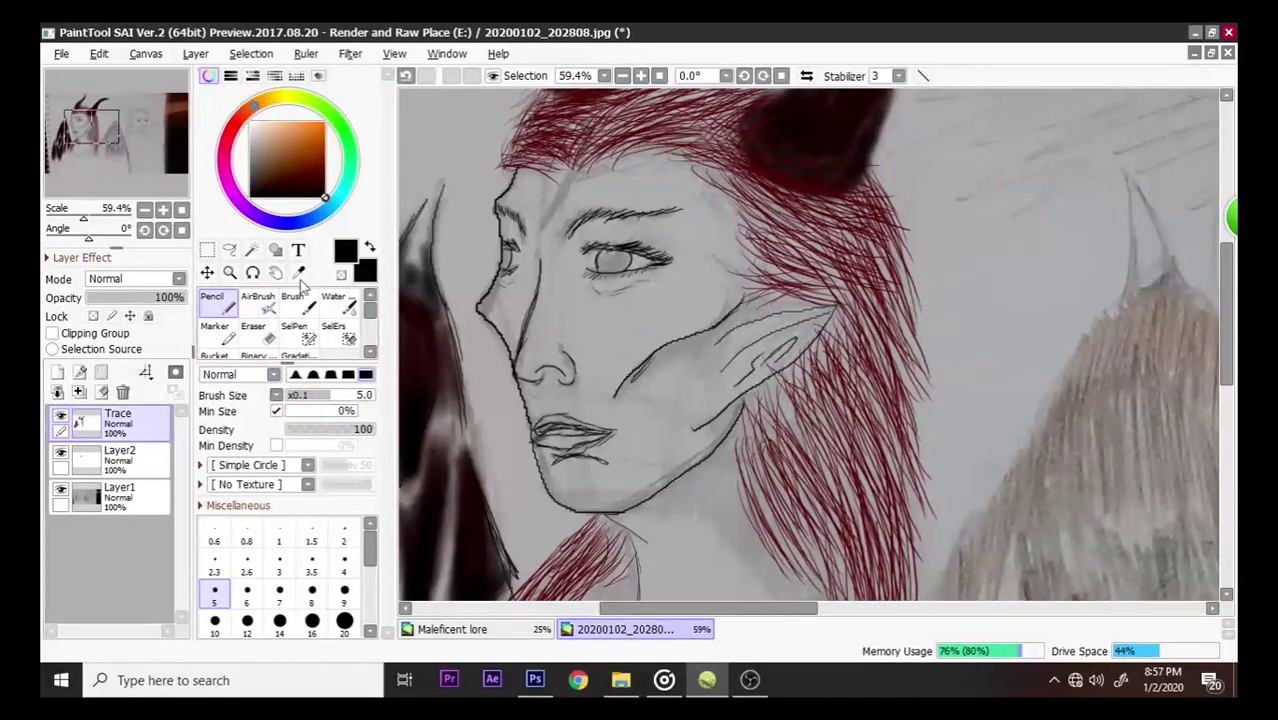
pyautogui.click(317, 185)
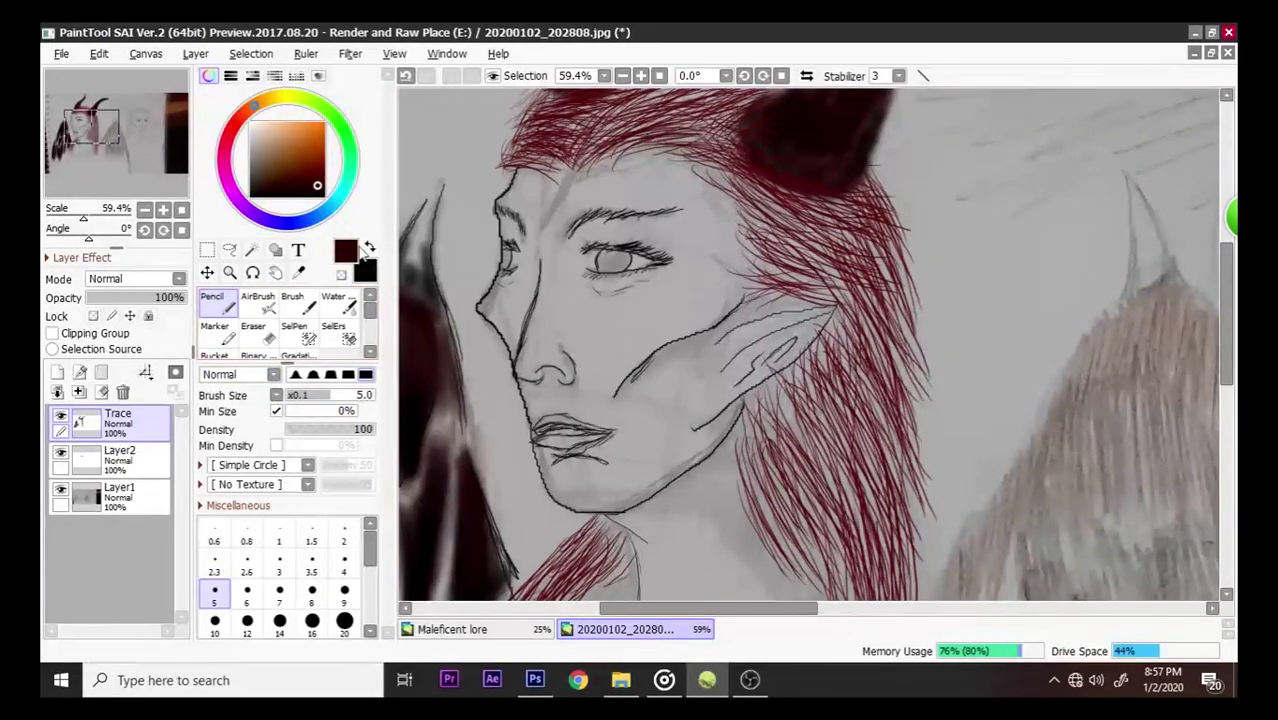
pyautogui.click(299, 273)
pyautogui.click(402, 368)
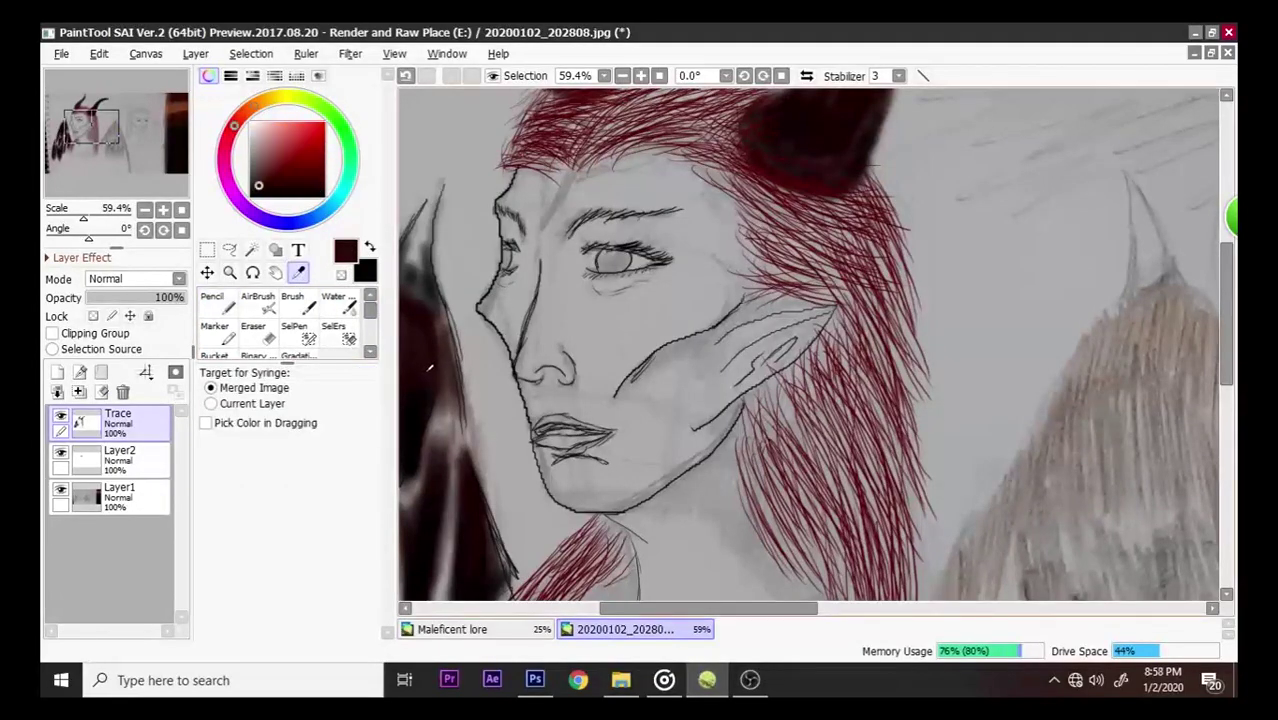
pyautogui.moveTo(270, 172); pyautogui.dragTo(262, 157)
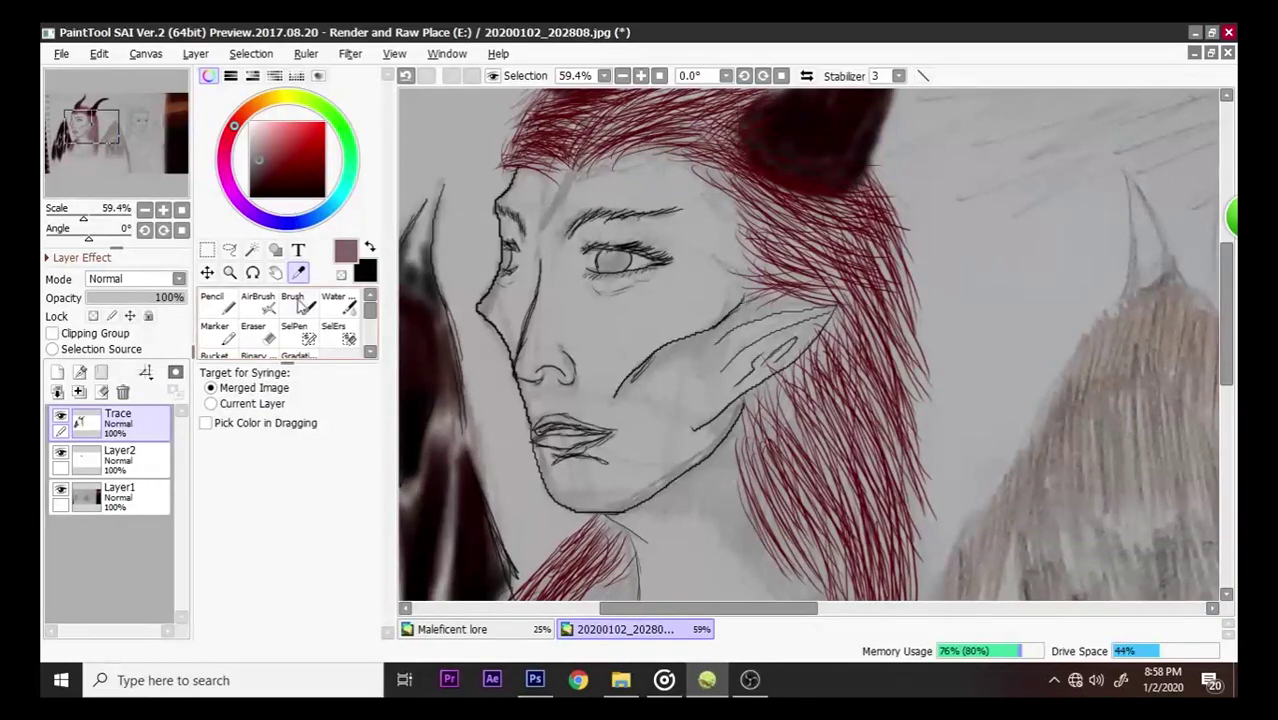
pyautogui.click(234, 314)
pyautogui.click(268, 308)
pyautogui.click(298, 306)
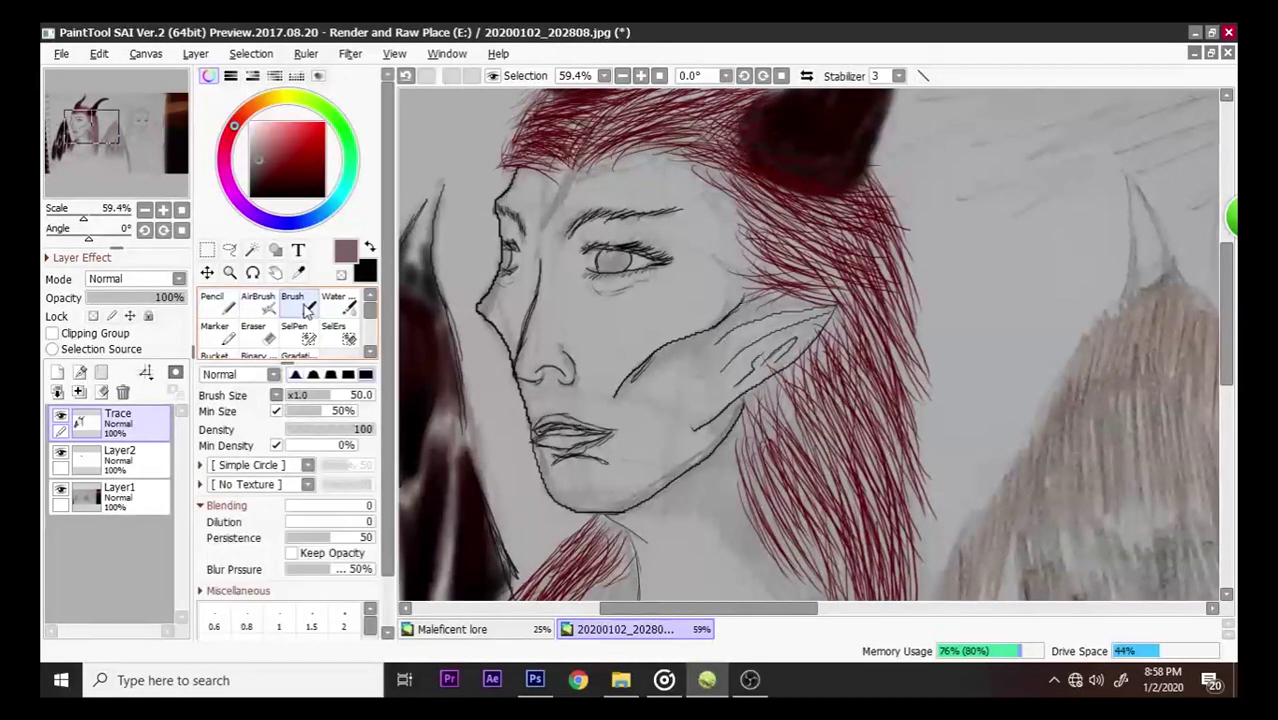
pyautogui.moveTo(621, 262); pyautogui.dragTo(573, 262)
pyautogui.moveTo(495, 258); pyautogui.dragTo(512, 272)
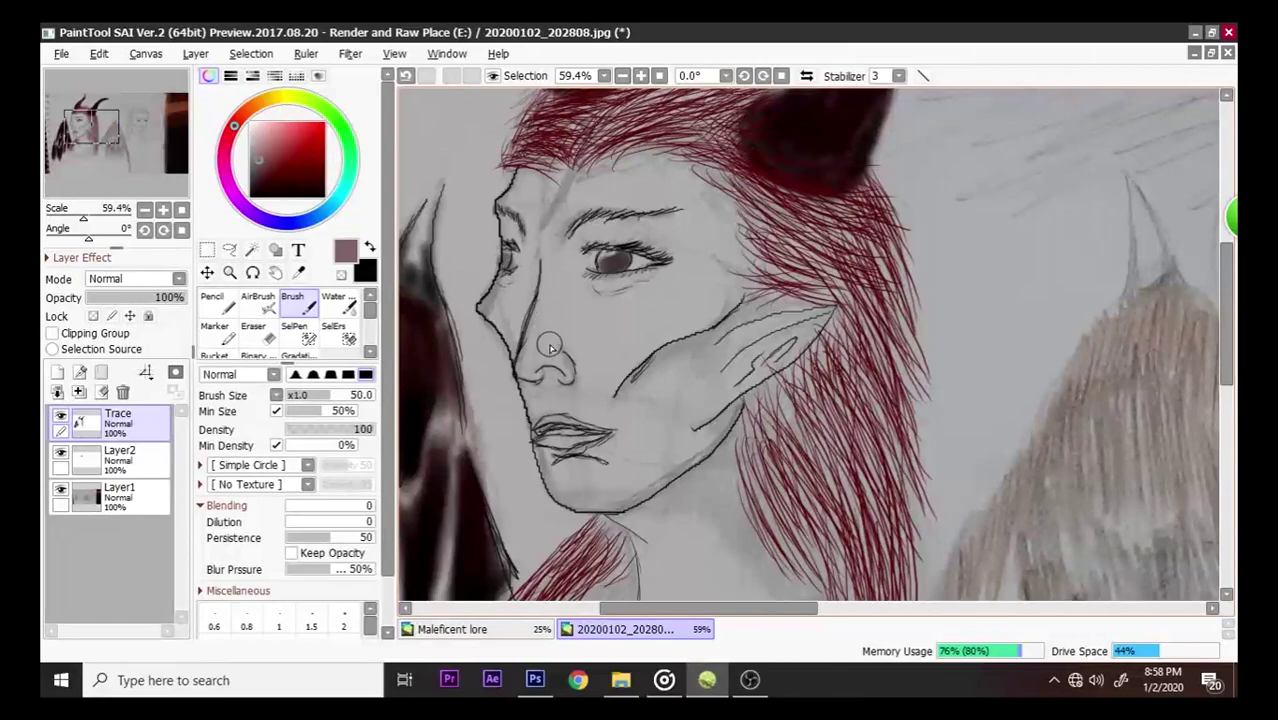
# - Undo the last iris stroke and repaint the irises in greyish mauve with the softest brush edge
pyautogui.hotkey('ctrl', 'z')
pyautogui.click(295, 374)
pyautogui.moveTo(505, 258); pyautogui.dragTo(510, 268)
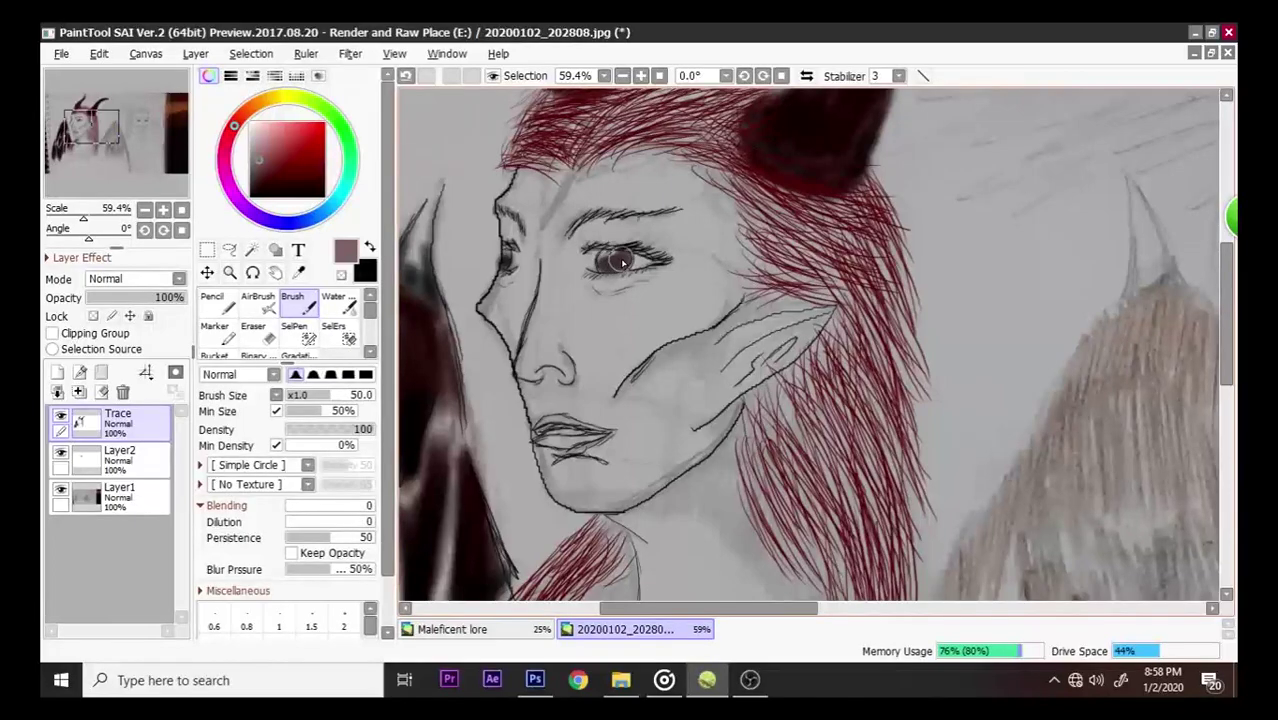
pyautogui.moveTo(616, 262)
pyautogui.mouseDown()
pyautogui.moveTo(600, 260)
pyautogui.moveTo(612, 262)
pyautogui.mouseUp()
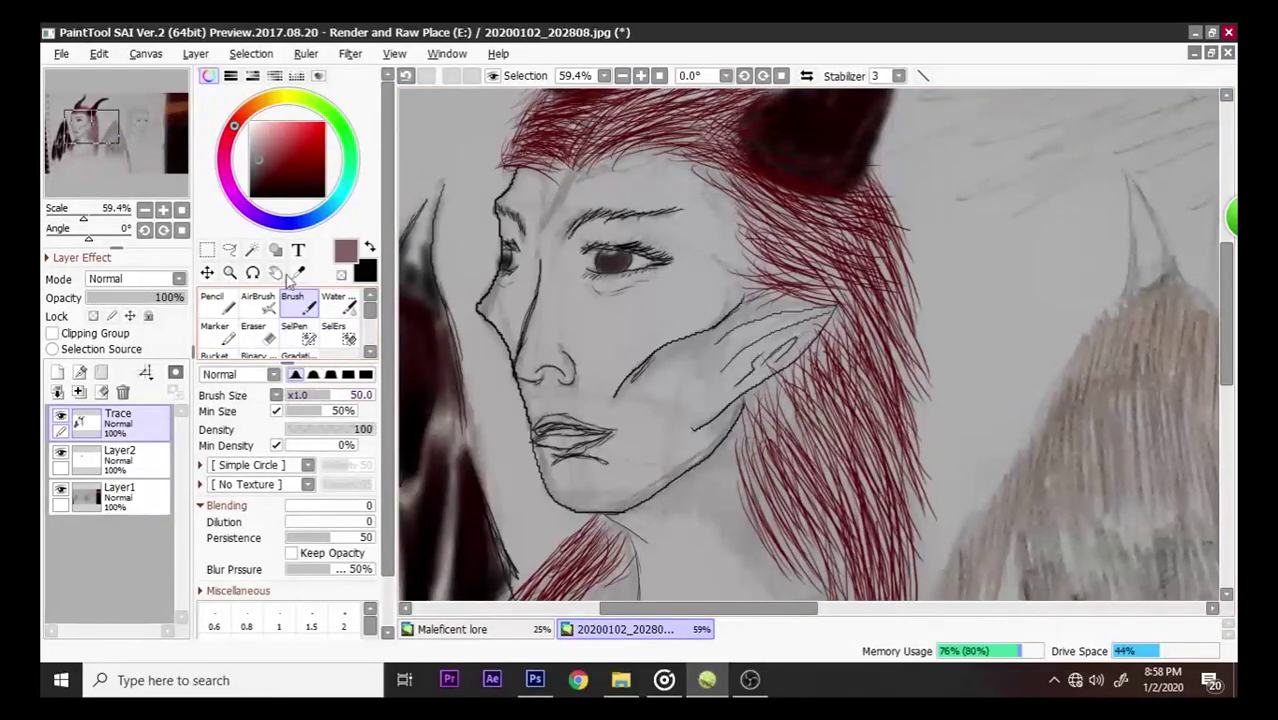
# - Dot a small white highlight into each eye with the Pencil at size 5
pyautogui.click(251, 196)
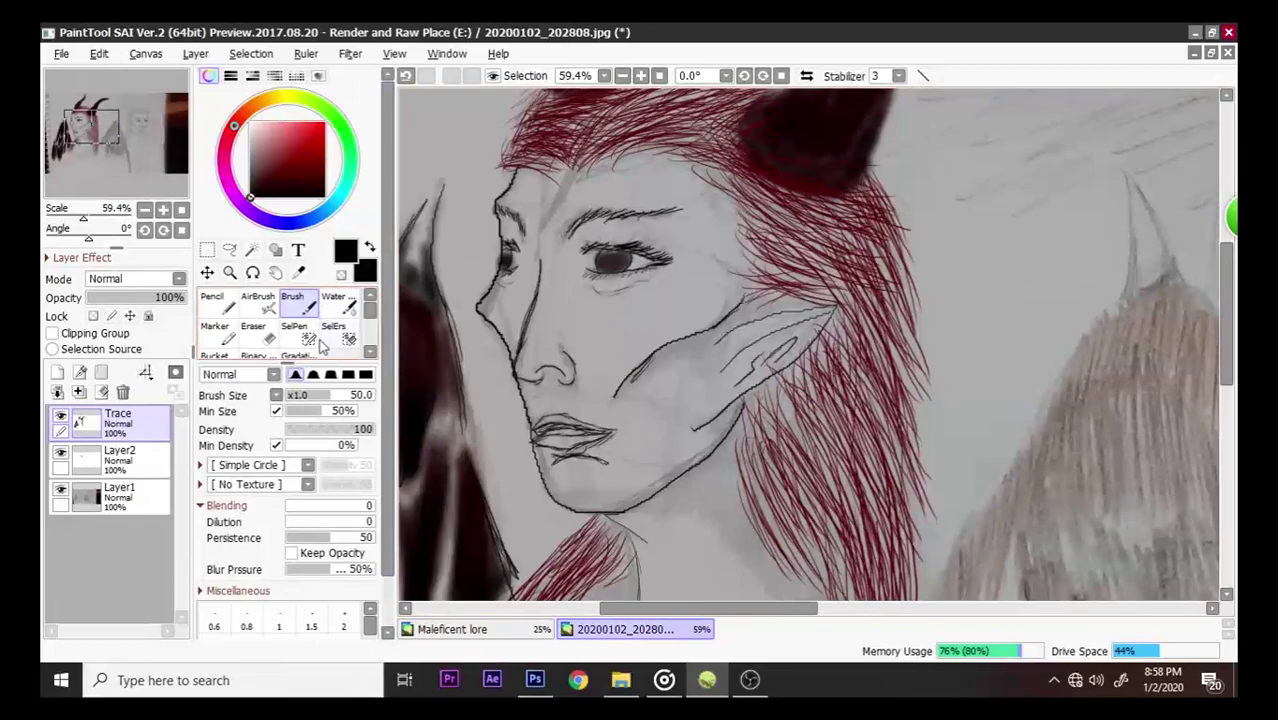
pyautogui.click(257, 171)
pyautogui.click(250, 122)
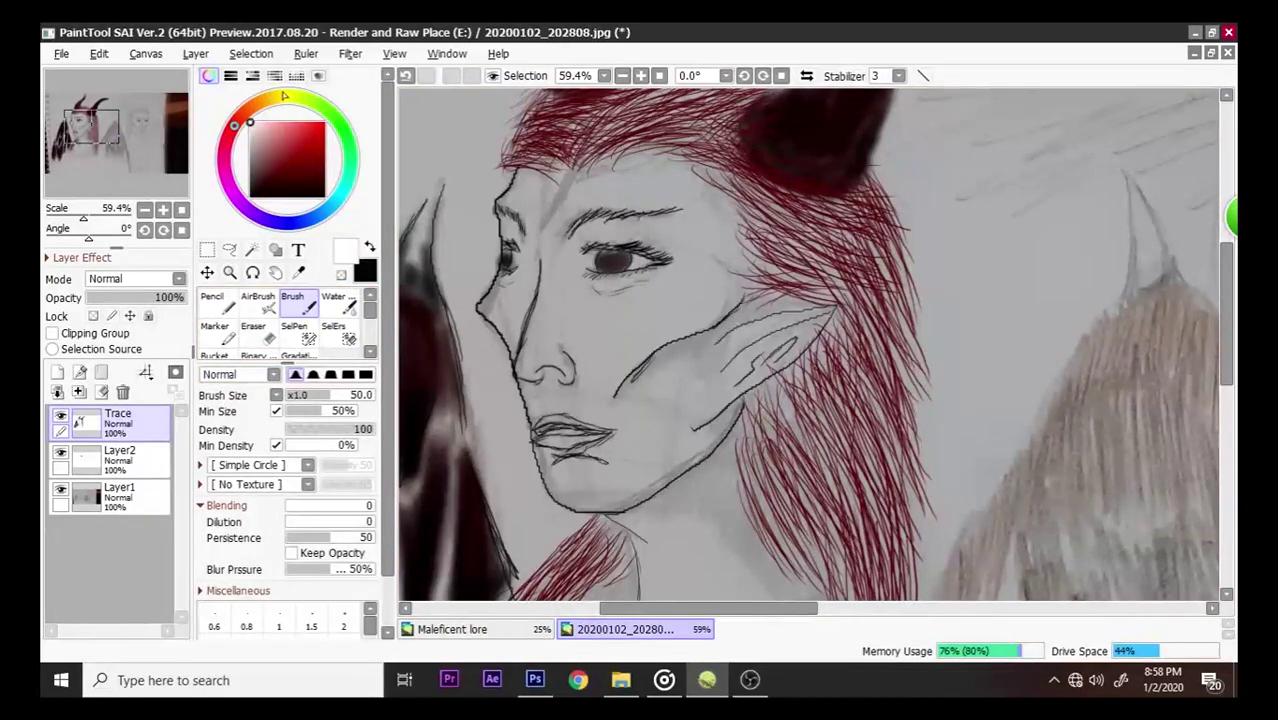
pyautogui.click(240, 312)
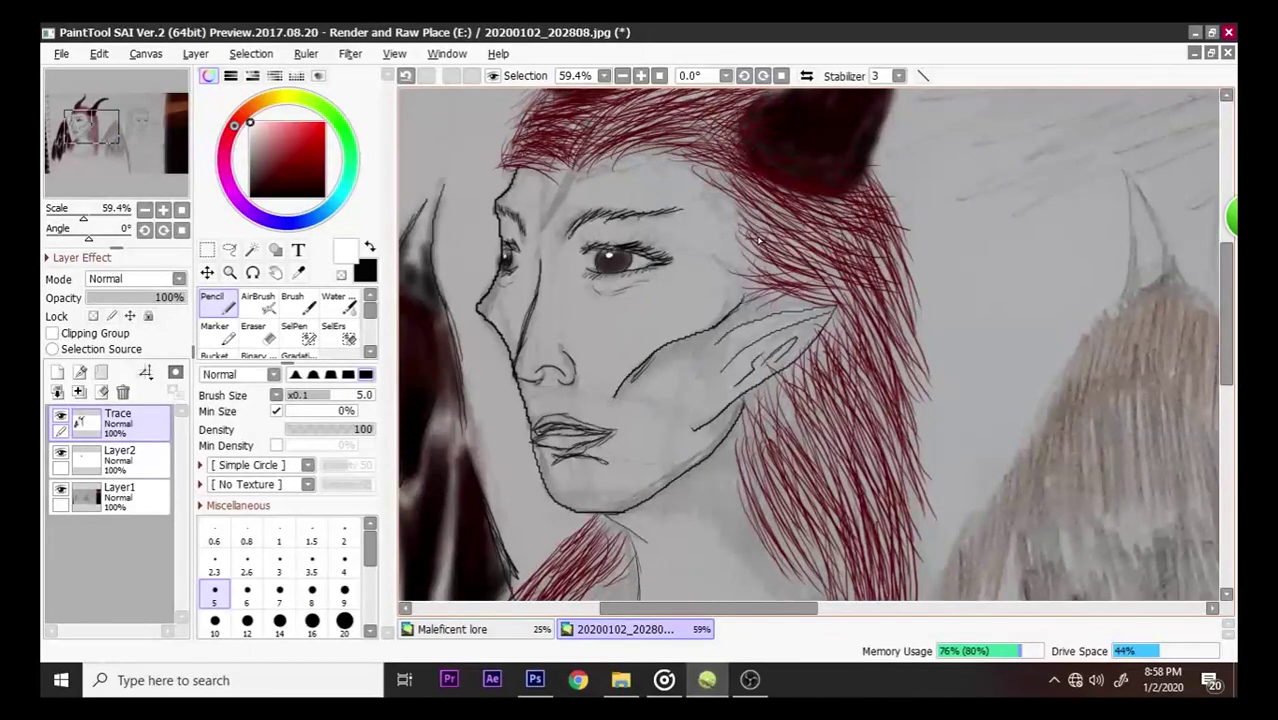
pyautogui.hotkey('ctrl', 'z')
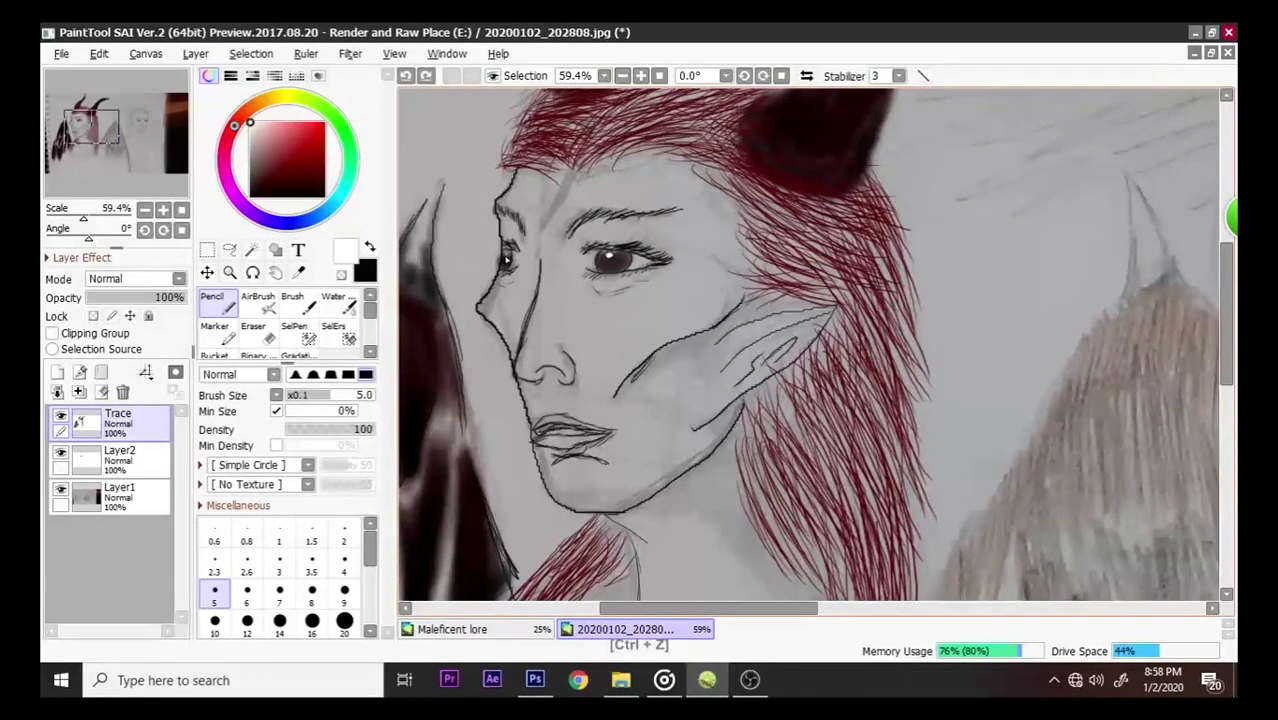
pyautogui.moveTo(506, 258); pyautogui.dragTo(506, 256)
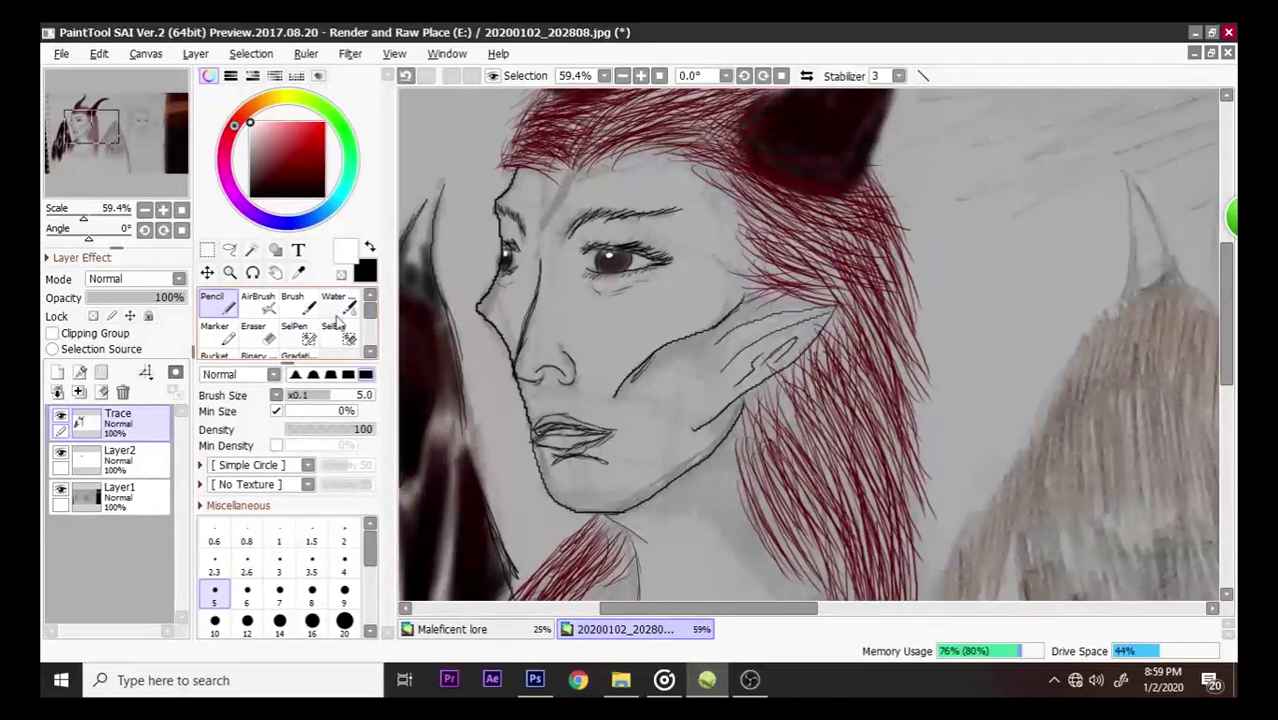
pyautogui.click(250, 197)
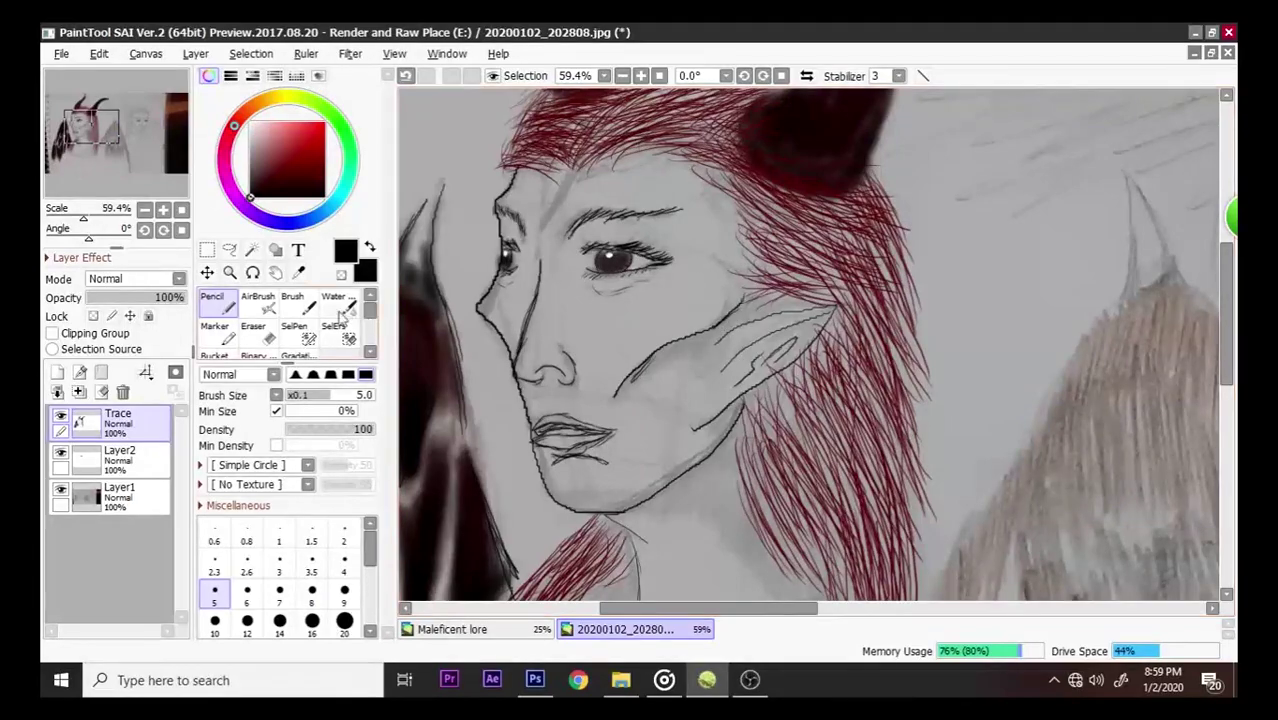
# - Choose a light tan skin tone and try it on the cheek using the Brush with the second-softest edge
pyautogui.moveTo(266, 150)
pyautogui.mouseDown()
pyautogui.moveTo(250, 148)
pyautogui.moveTo(264, 110)
pyautogui.moveTo(283, 102)
pyautogui.moveTo(260, 115)
pyautogui.moveTo(267, 137)
pyautogui.mouseUp()
pyautogui.click(254, 115)
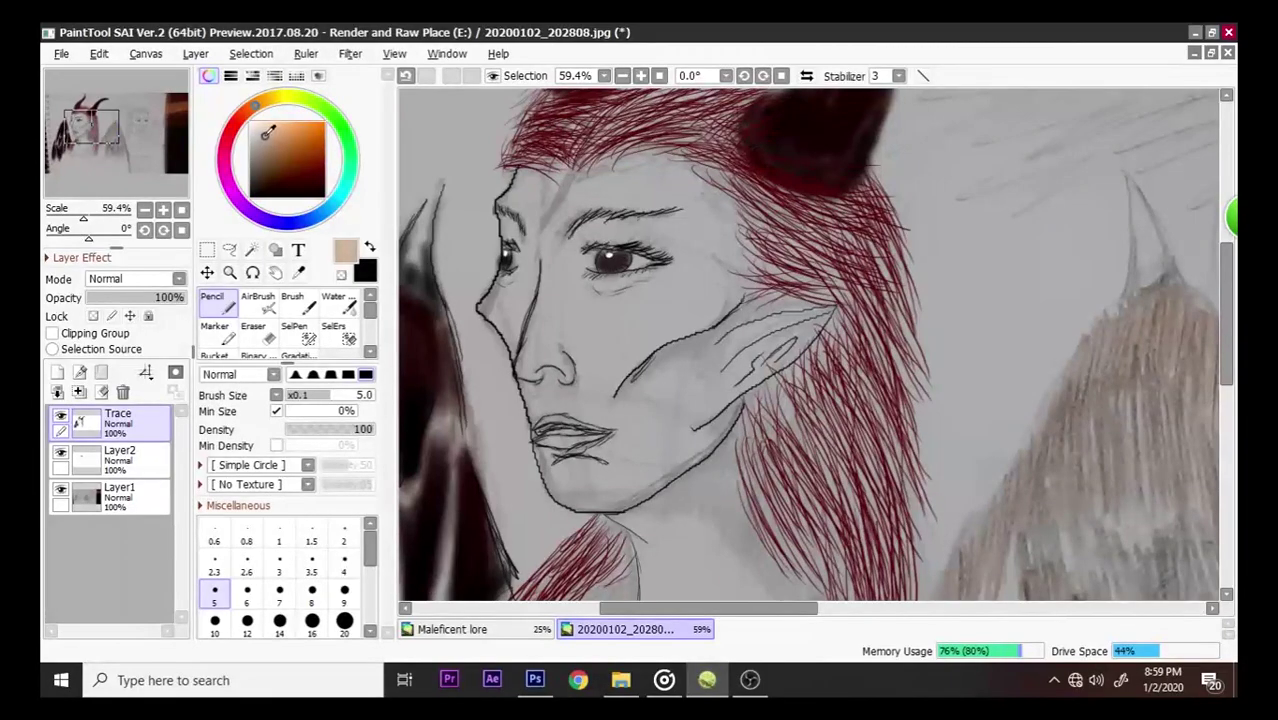
pyautogui.hotkey('ctrl', 'z')
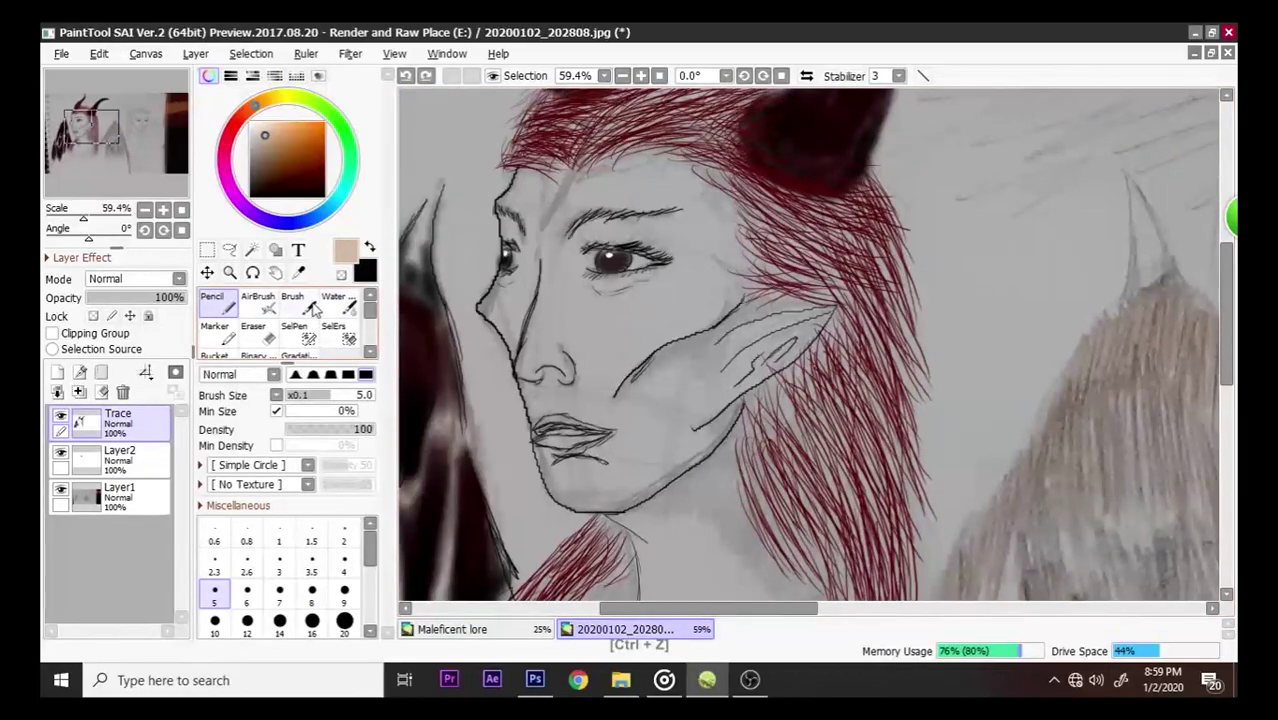
pyautogui.click(306, 308)
pyautogui.click(313, 375)
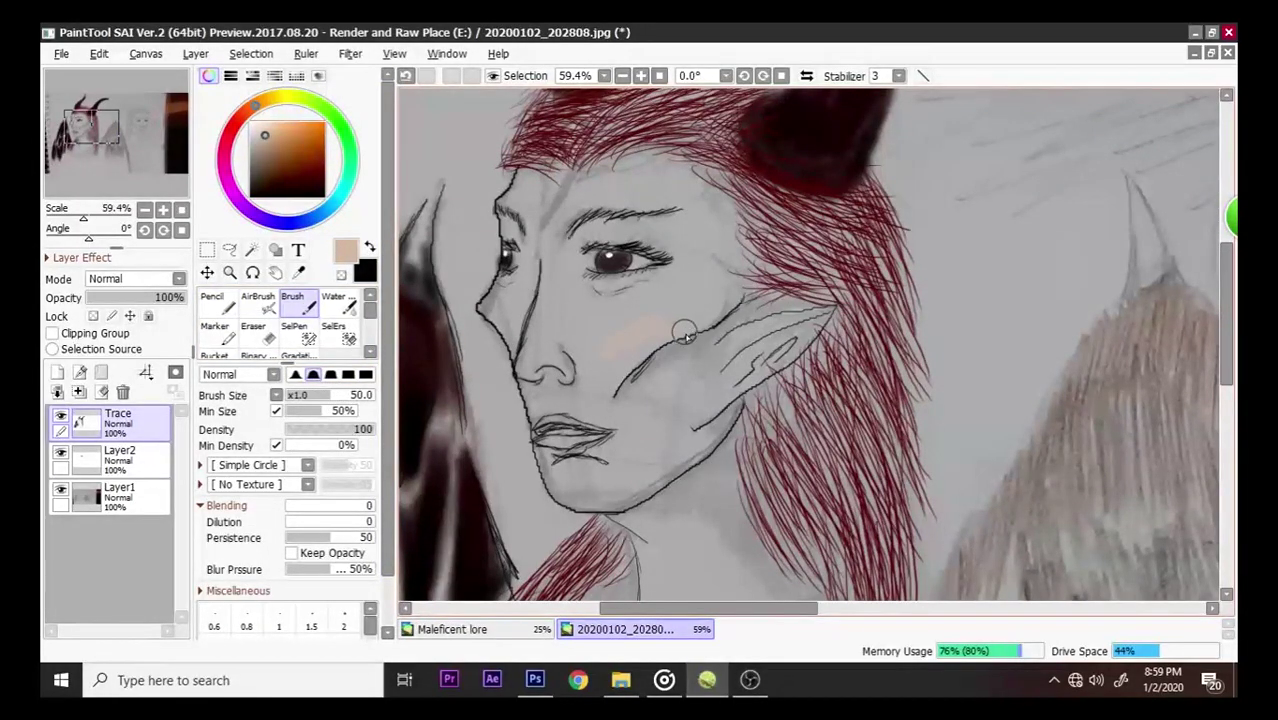
pyautogui.hotkey('ctrl', 'z')
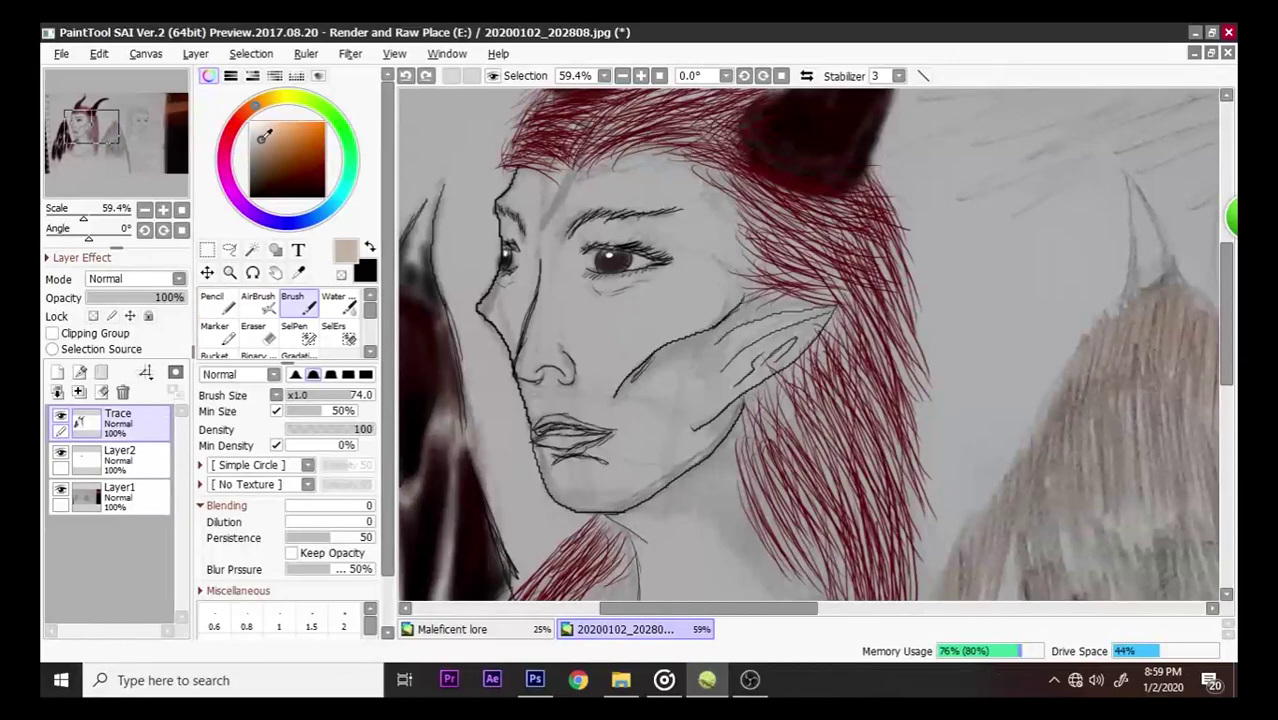
pyautogui.moveTo(643, 347)
pyautogui.mouseDown()
pyautogui.moveTo(690, 320)
pyautogui.moveTo(639, 360)
pyautogui.moveTo(711, 313)
pyautogui.moveTo(617, 370)
pyautogui.moveTo(702, 314)
pyautogui.mouseUp()
pyautogui.hotkey('ctrl', 'z')
pyautogui.hotkey('ctrl', 'z')
pyautogui.hotkey('ctrl', 'z')
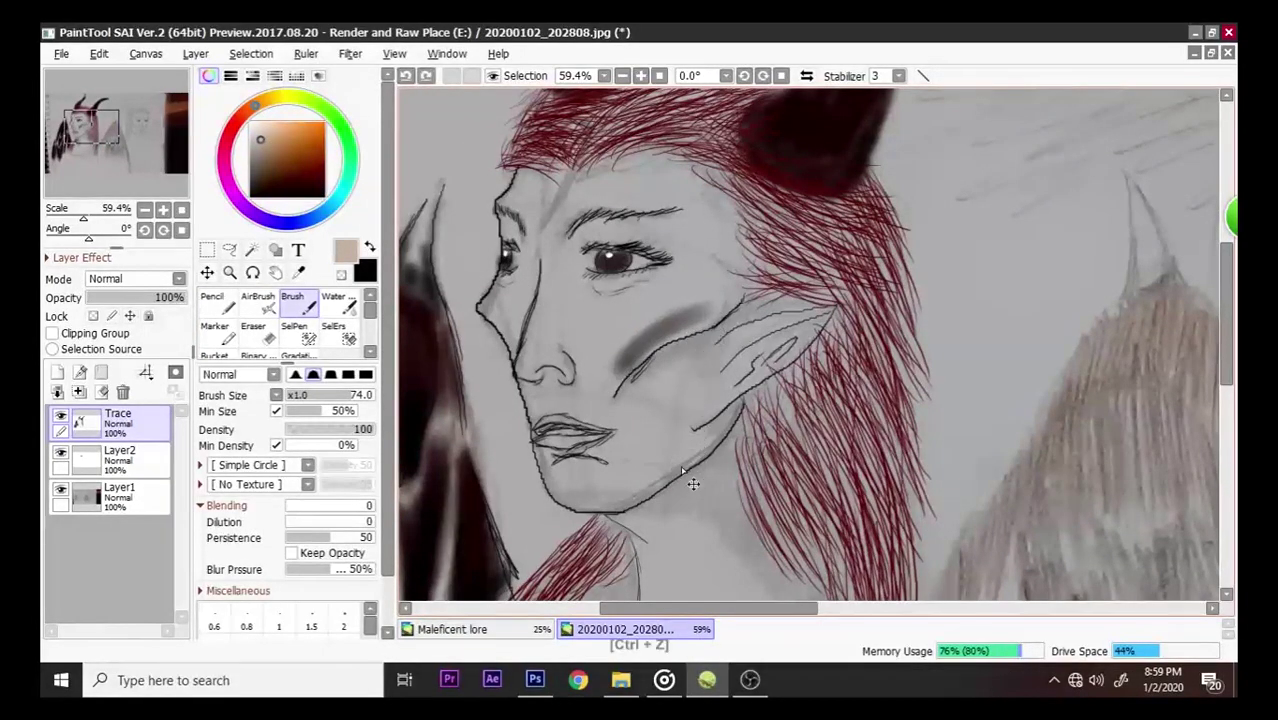
pyautogui.hotkey('ctrl', 'z')
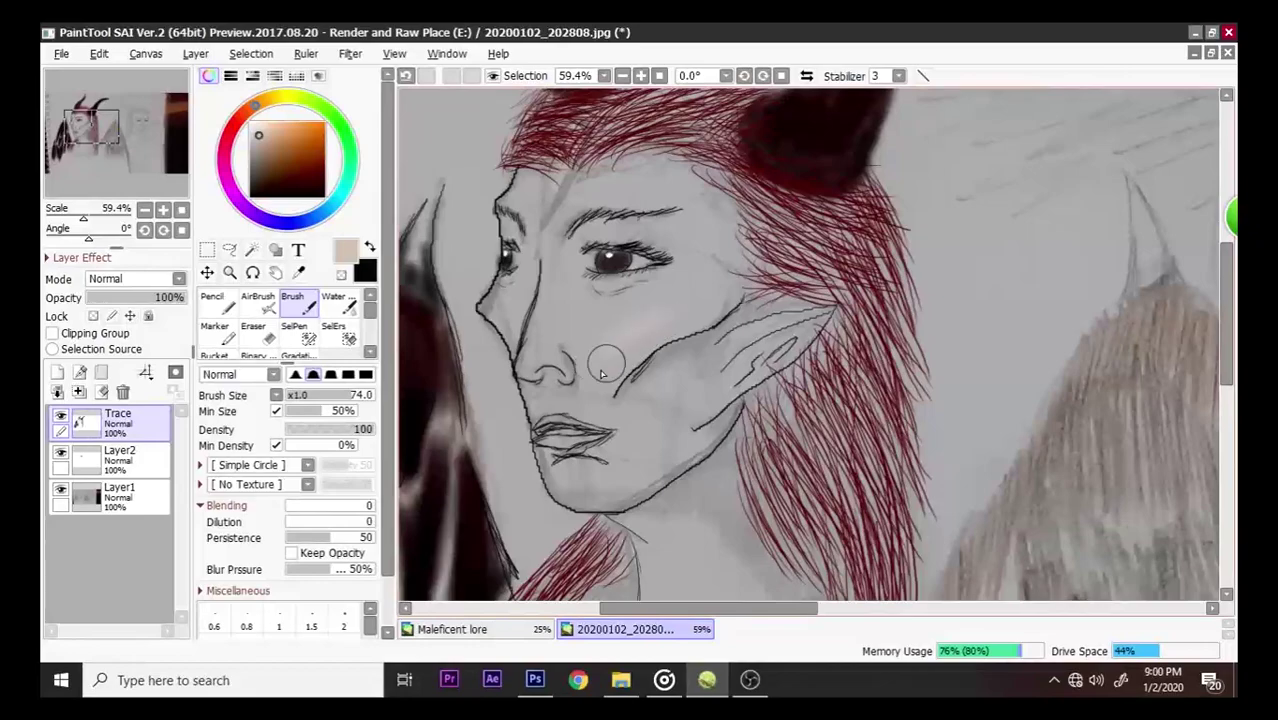
pyautogui.hotkey('ctrl', 'z')
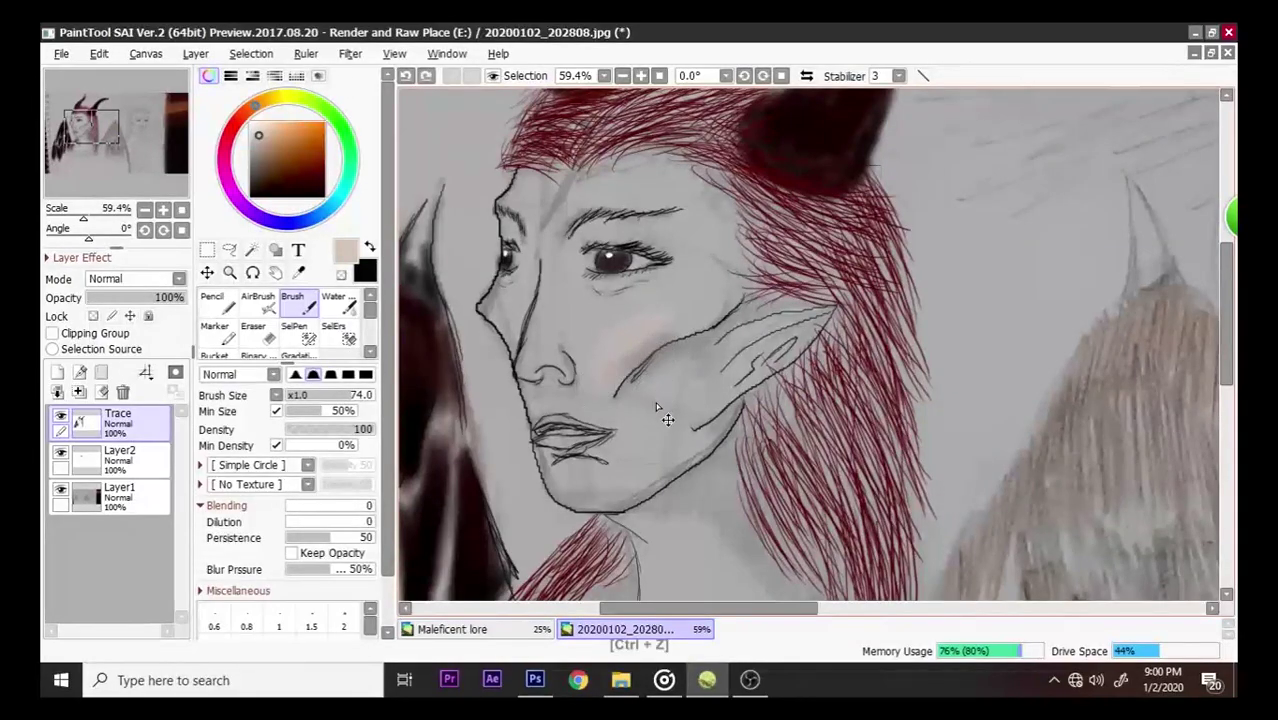
# - Paint light tan over the cheek, side of the nose and jaw with the Brush, raising its size to 95, and hide Layer1
pyautogui.moveTo(650, 327); pyautogui.dragTo(604, 385)
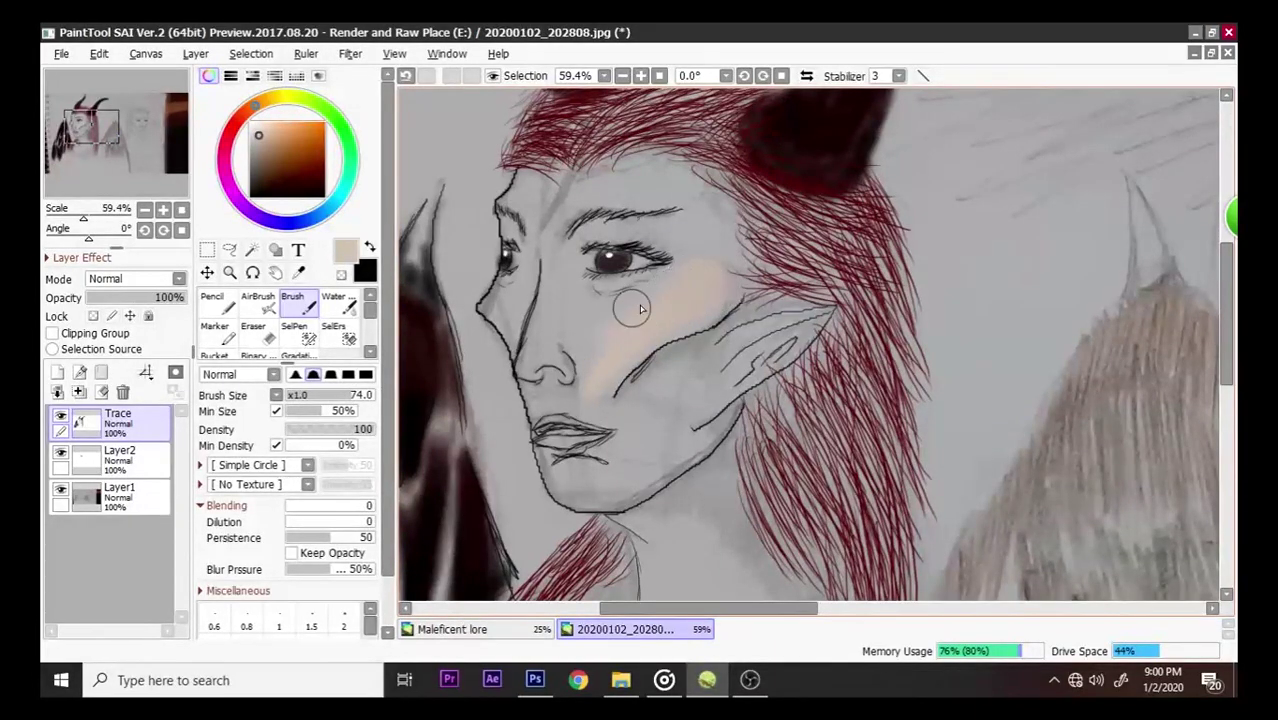
pyautogui.moveTo(561, 320); pyautogui.dragTo(558, 348)
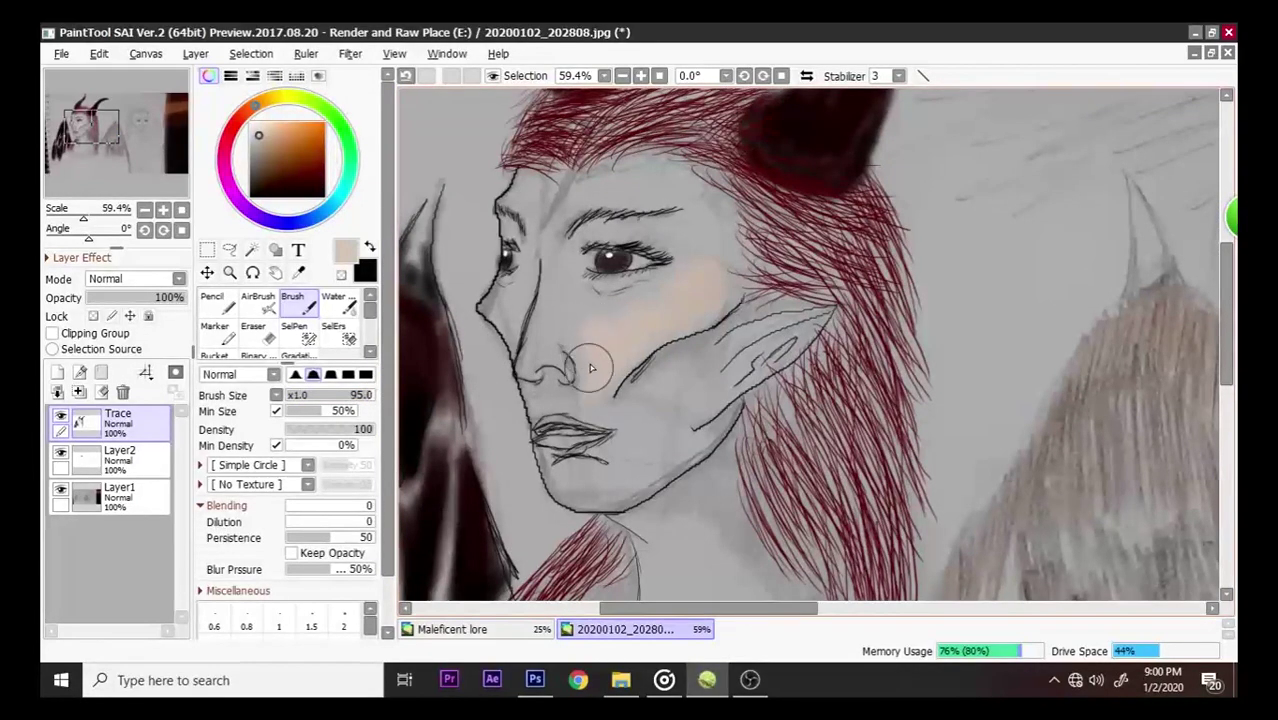
pyautogui.moveTo(570, 333)
pyautogui.mouseDown()
pyautogui.moveTo(629, 309)
pyautogui.moveTo(566, 310)
pyautogui.moveTo(575, 305)
pyautogui.moveTo(646, 310)
pyautogui.moveTo(572, 330)
pyautogui.moveTo(566, 312)
pyautogui.moveTo(543, 343)
pyautogui.moveTo(555, 299)
pyautogui.moveTo(533, 362)
pyautogui.moveTo(554, 296)
pyautogui.moveTo(536, 363)
pyautogui.moveTo(560, 361)
pyautogui.moveTo(556, 274)
pyautogui.moveTo(593, 335)
pyautogui.moveTo(601, 395)
pyautogui.moveTo(641, 393)
pyautogui.moveTo(728, 432)
pyautogui.moveTo(683, 401)
pyautogui.moveTo(645, 400)
pyautogui.mouseUp()
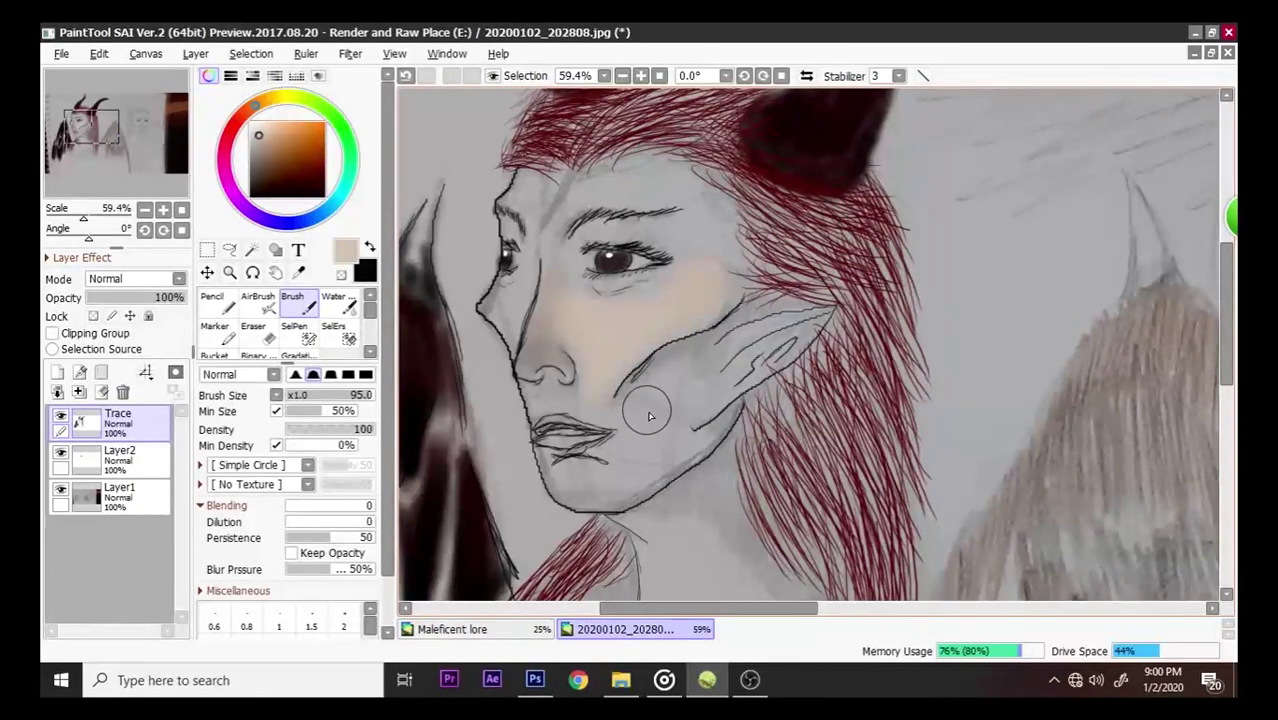
pyautogui.click(62, 490)
pyautogui.moveTo(641, 410)
pyautogui.mouseDown()
pyautogui.moveTo(698, 366)
pyautogui.moveTo(655, 425)
pyautogui.moveTo(653, 458)
pyautogui.moveTo(599, 494)
pyautogui.moveTo(571, 484)
pyautogui.moveTo(631, 472)
pyautogui.moveTo(617, 486)
pyautogui.moveTo(671, 453)
pyautogui.moveTo(657, 448)
pyautogui.moveTo(662, 408)
pyautogui.mouseUp()
# - Sample the tan from the jaw and brush it over the forehead and temple at size 95
pyautogui.click(300, 273)
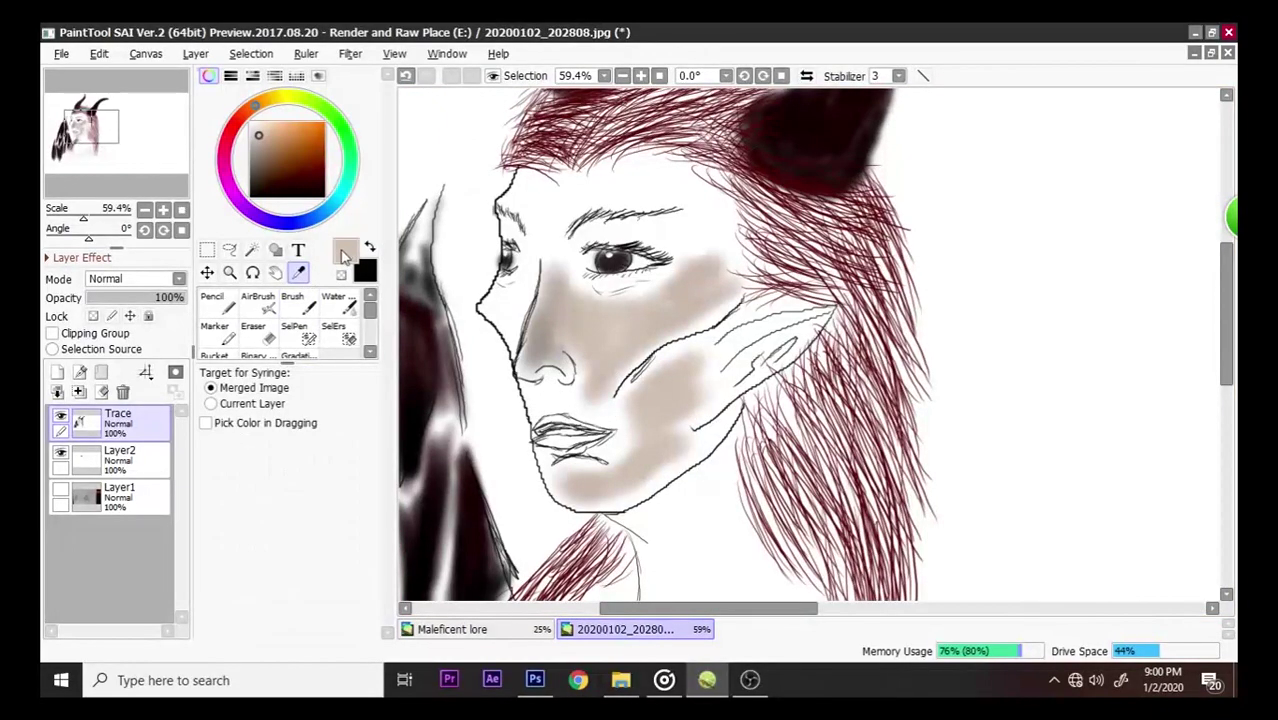
pyautogui.click(343, 252)
pyautogui.click(669, 457)
pyautogui.click(298, 305)
pyautogui.moveTo(607, 195); pyautogui.dragTo(685, 196)
pyautogui.hotkey('ctrl', 'z')
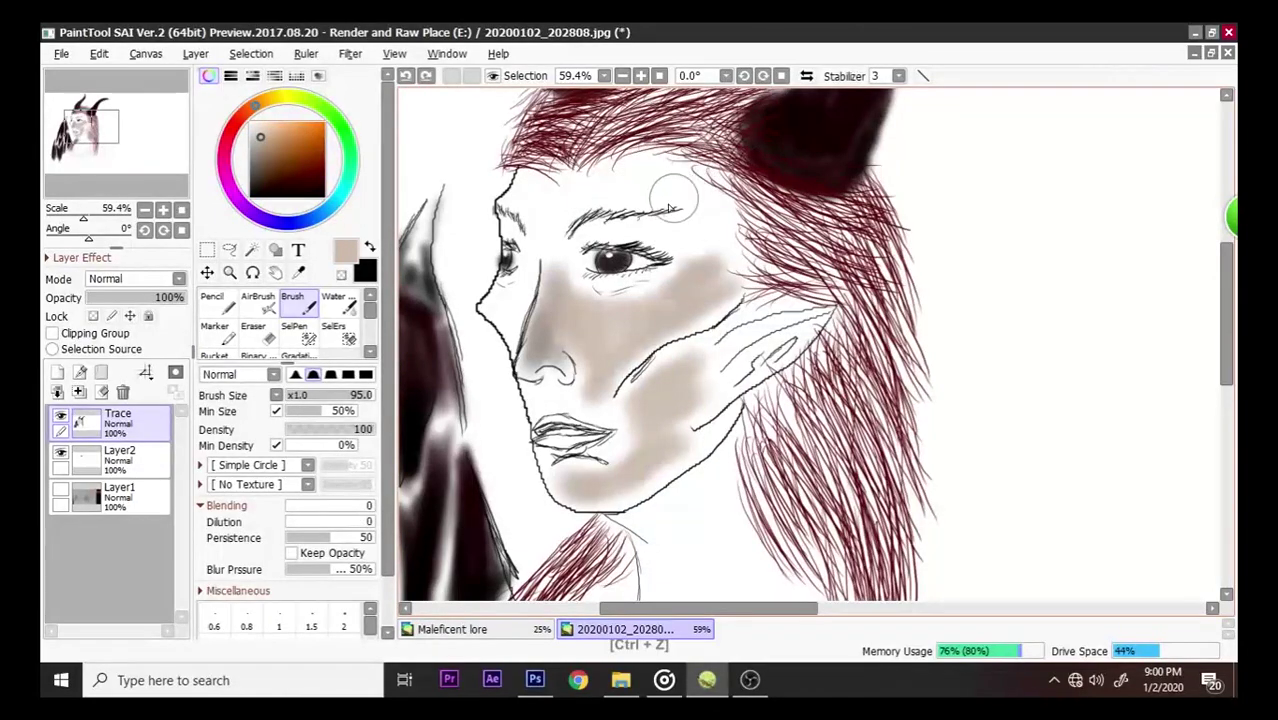
pyautogui.moveTo(617, 188)
pyautogui.mouseDown()
pyautogui.moveTo(578, 197)
pyautogui.moveTo(653, 178)
pyautogui.moveTo(576, 199)
pyautogui.moveTo(541, 238)
pyautogui.moveTo(548, 262)
pyautogui.moveTo(523, 196)
pyautogui.moveTo(623, 184)
pyautogui.moveTo(667, 193)
pyautogui.moveTo(700, 223)
pyautogui.moveTo(703, 425)
pyautogui.mouseUp()
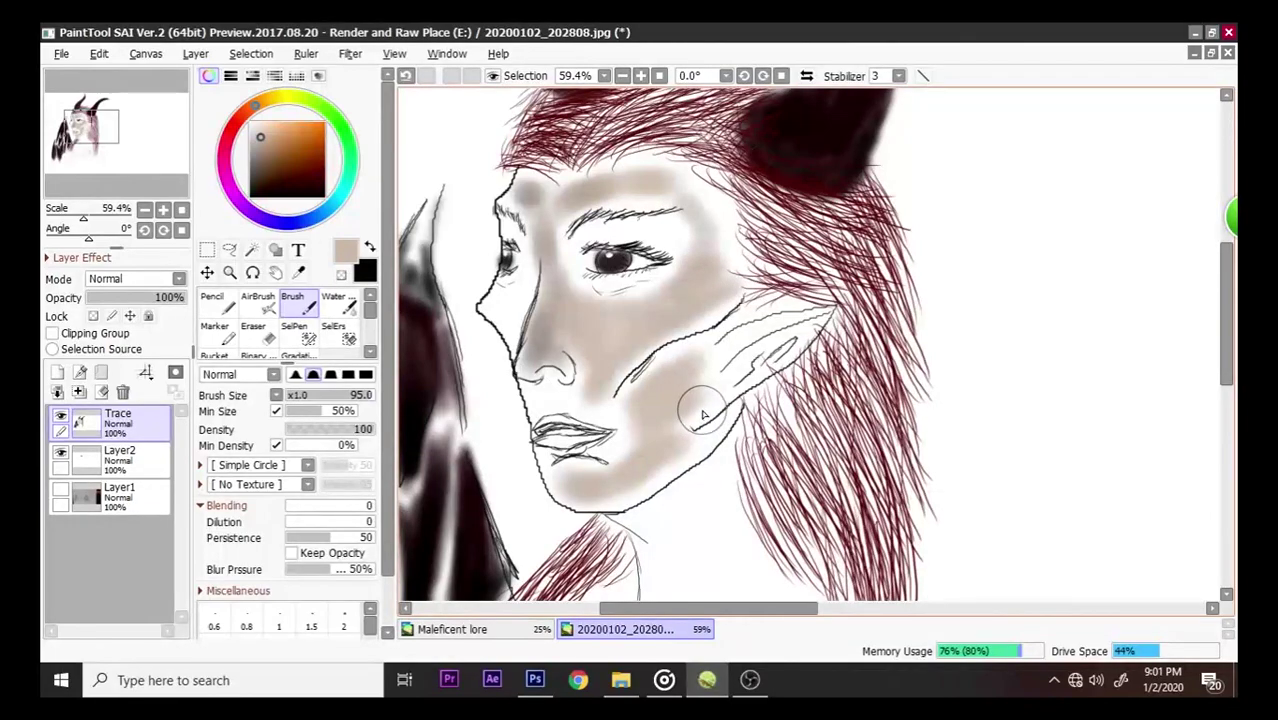
# - Undo all the tan skin strokes painted on the Trace layer
pyautogui.hotkey('ctrl', 'z')
pyautogui.hotkey('ctrl', 'z')
pyautogui.hotkey('ctrl', 'z')
pyautogui.hotkey('ctrl', 'z')
pyautogui.hotkey('ctrl', 'z')
pyautogui.hotkey('ctrl', 'z')
pyautogui.hotkey('ctrl', 'z')
pyautogui.hotkey('ctrl', 'z')
pyautogui.hotkey('ctrl', 'z')
pyautogui.hotkey('ctrl', 'z')
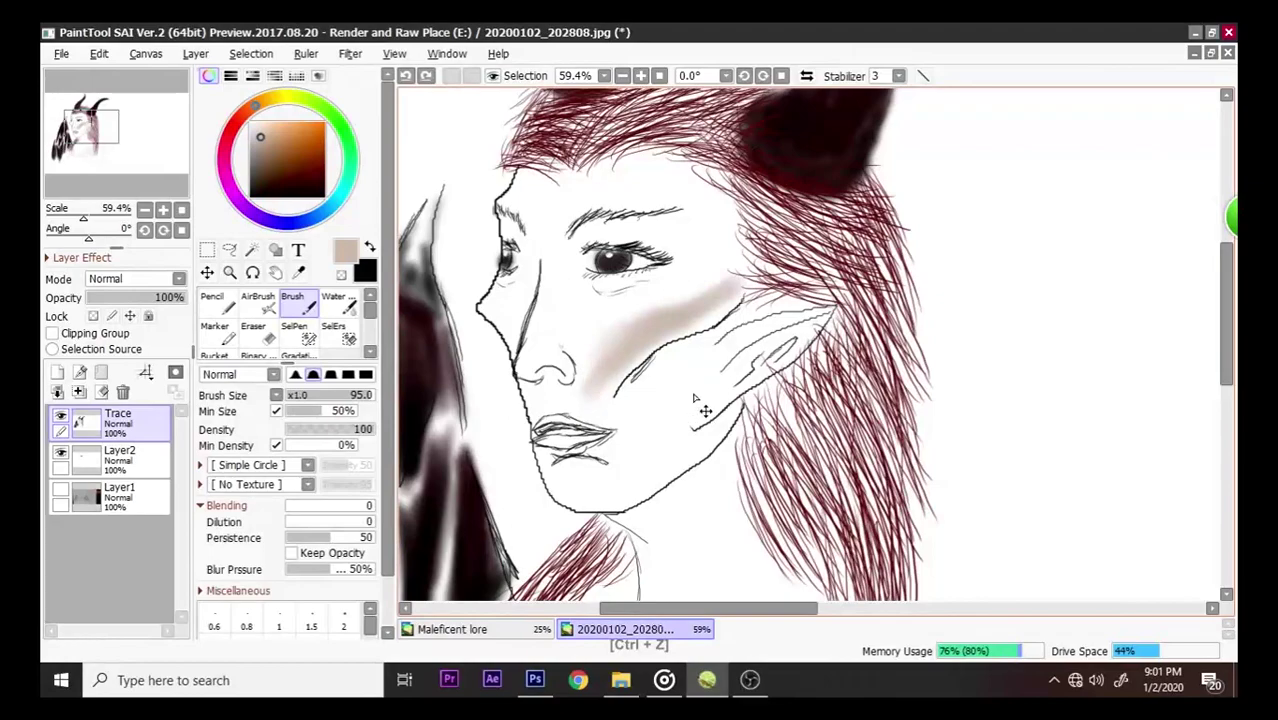
pyautogui.hotkey('ctrl', 'z')
pyautogui.hotkey('ctrl', 'z')
pyautogui.hotkey('ctrl', 'z')
pyautogui.hotkey('ctrl', 'z')
pyautogui.hotkey('ctrl', 'z')
pyautogui.hotkey('ctrl', 'z')
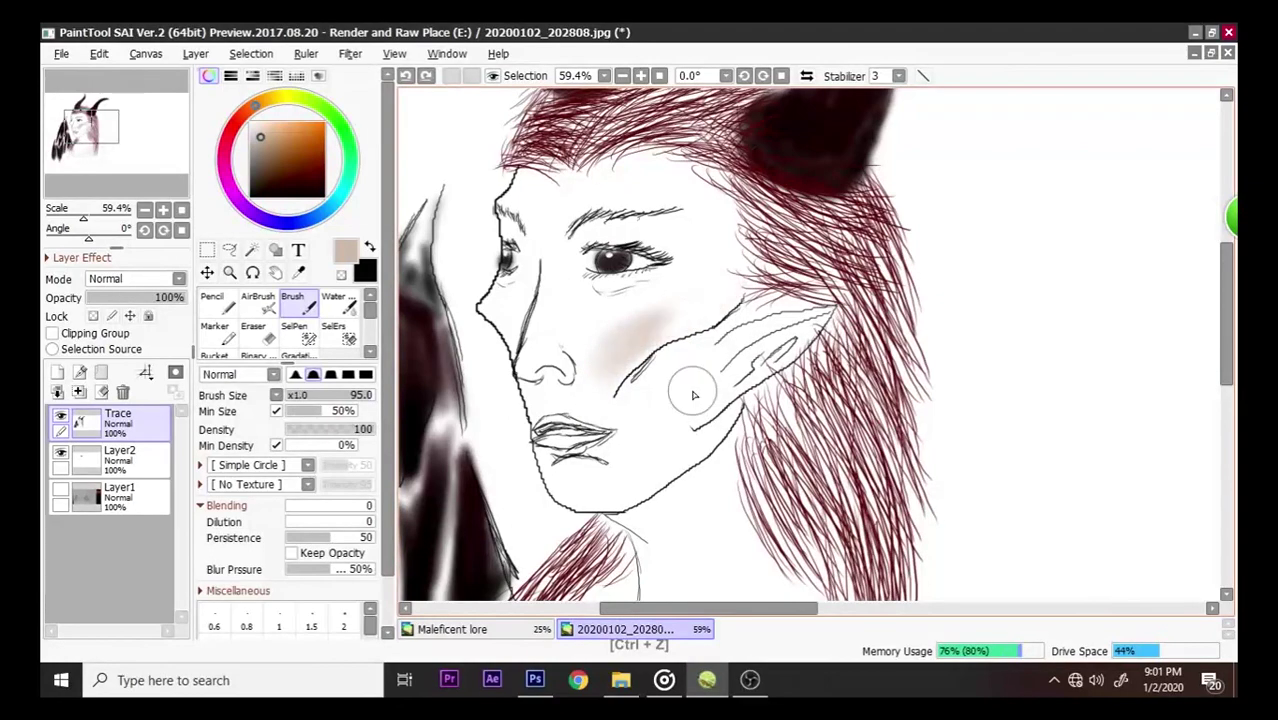
pyautogui.hotkey('ctrl', 'z')
pyautogui.hotkey('ctrl', 'z')
pyautogui.hotkey('ctrl', 'z')
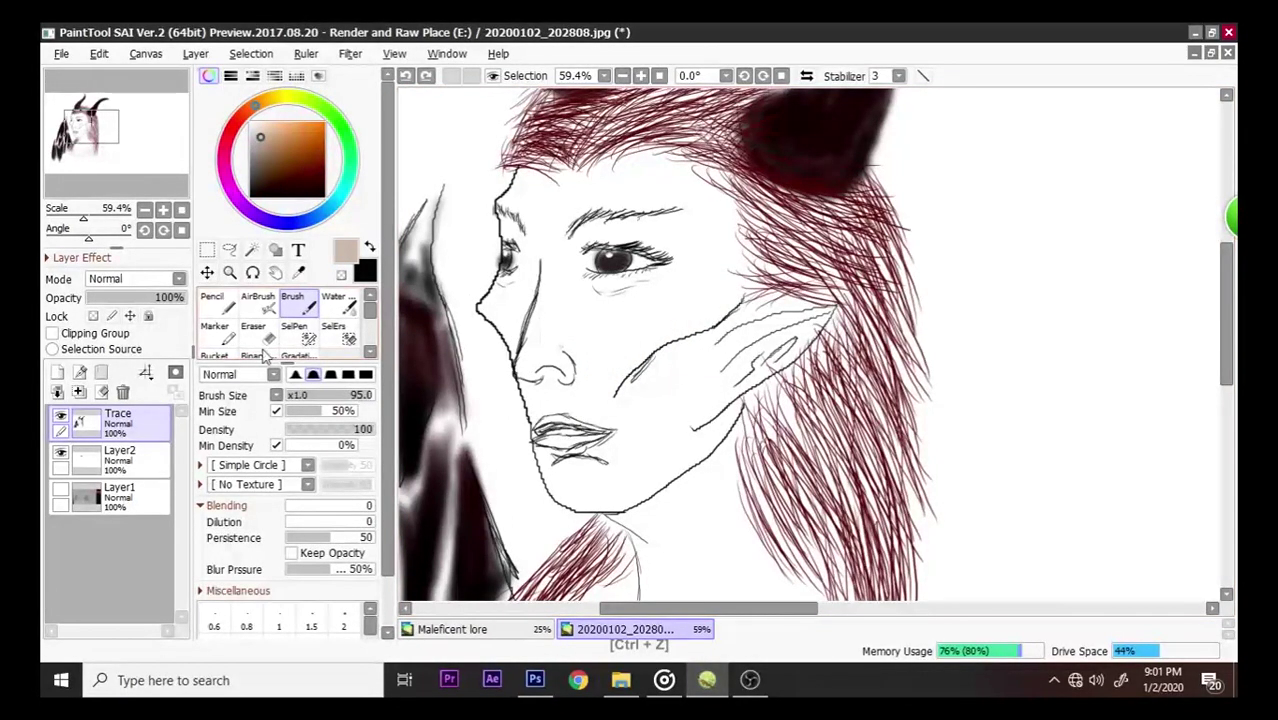
# - Add a new layer beneath Trace and paint the face and ear in progressively lighter tan with the Brush, leaving the lips unpainted
pyautogui.click(58, 372)
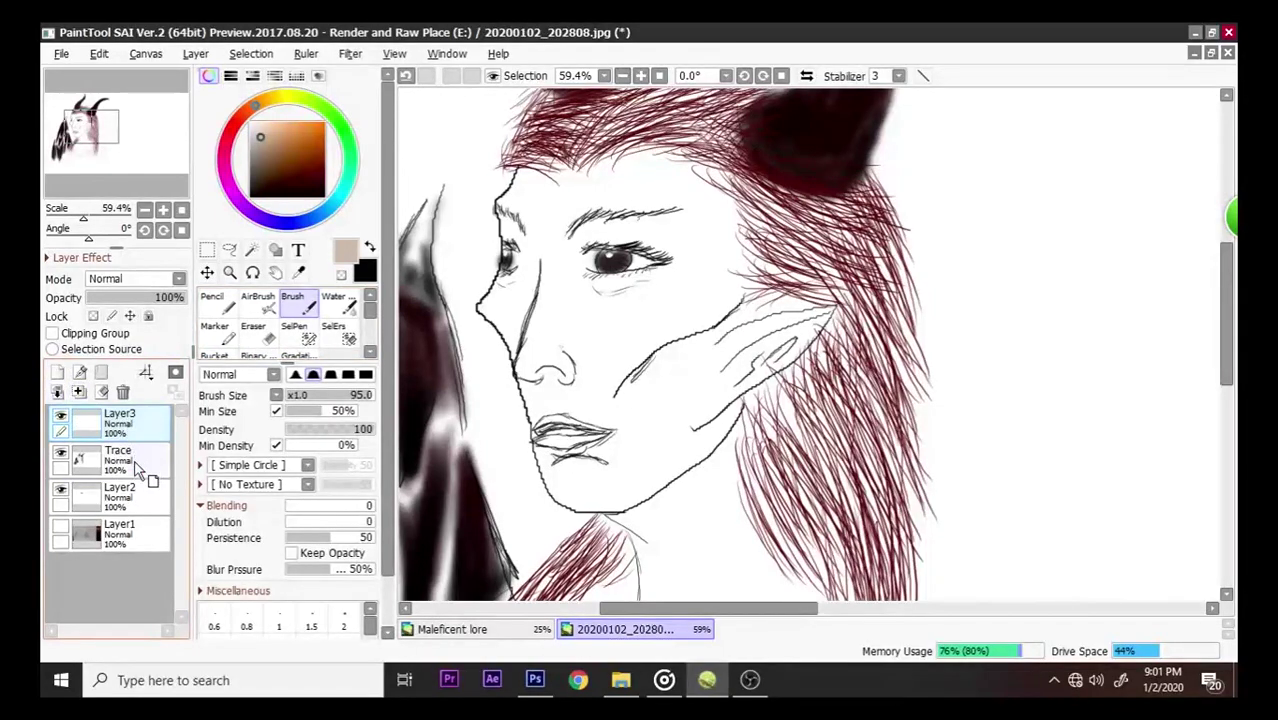
pyautogui.moveTo(110, 418); pyautogui.dragTo(110, 458)
pyautogui.moveTo(551, 205)
pyautogui.mouseDown()
pyautogui.moveTo(592, 215)
pyautogui.moveTo(596, 233)
pyautogui.moveTo(650, 245)
pyautogui.mouseUp()
pyautogui.moveTo(561, 309)
pyautogui.mouseDown()
pyautogui.moveTo(597, 258)
pyautogui.moveTo(563, 273)
pyautogui.moveTo(550, 318)
pyautogui.moveTo(585, 302)
pyautogui.moveTo(567, 322)
pyautogui.moveTo(572, 340)
pyautogui.moveTo(696, 317)
pyautogui.moveTo(681, 369)
pyautogui.moveTo(650, 392)
pyautogui.moveTo(667, 400)
pyautogui.moveTo(621, 444)
pyautogui.moveTo(654, 447)
pyautogui.moveTo(630, 493)
pyautogui.moveTo(692, 444)
pyautogui.mouseUp()
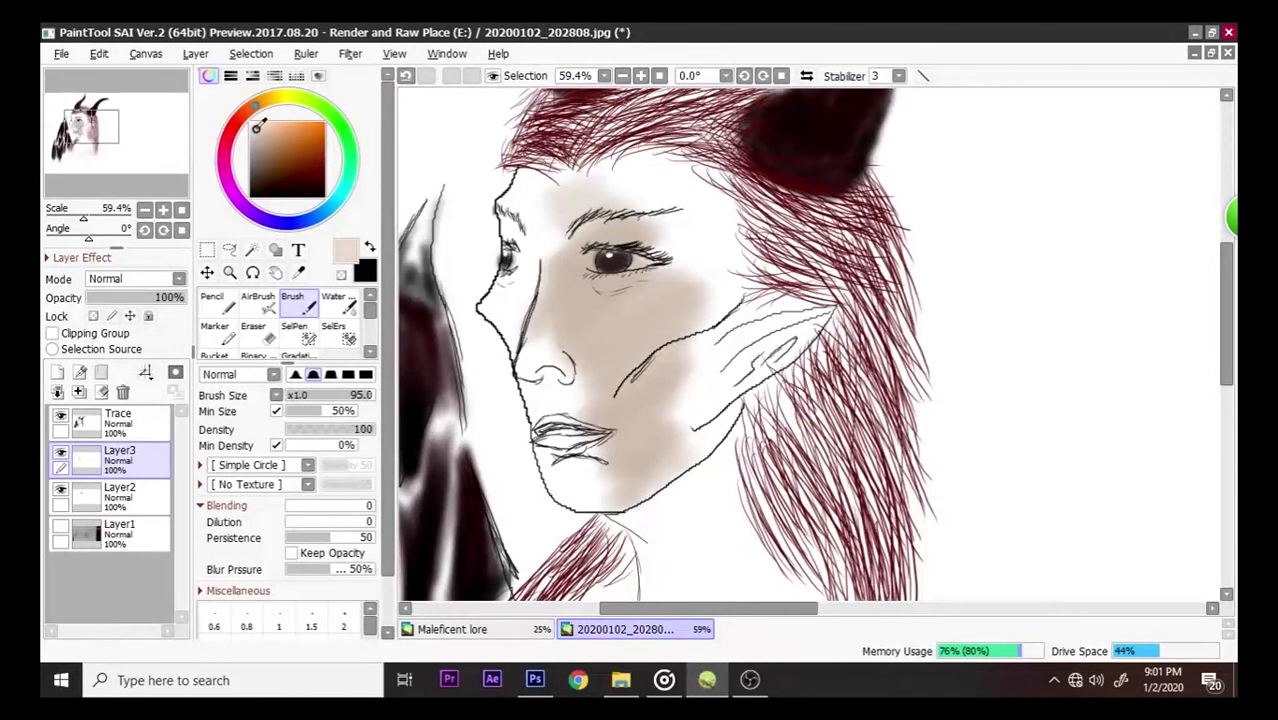
pyautogui.moveTo(596, 358)
pyautogui.mouseDown()
pyautogui.moveTo(657, 399)
pyautogui.moveTo(708, 402)
pyautogui.moveTo(705, 429)
pyautogui.moveTo(649, 480)
pyautogui.moveTo(744, 375)
pyautogui.moveTo(725, 409)
pyautogui.moveTo(716, 396)
pyautogui.moveTo(728, 384)
pyautogui.moveTo(704, 388)
pyautogui.moveTo(748, 322)
pyautogui.moveTo(731, 353)
pyautogui.moveTo(685, 377)
pyautogui.moveTo(684, 350)
pyautogui.moveTo(788, 330)
pyautogui.moveTo(684, 402)
pyautogui.moveTo(788, 345)
pyautogui.moveTo(686, 388)
pyautogui.moveTo(776, 325)
pyautogui.moveTo(759, 313)
pyautogui.moveTo(793, 316)
pyautogui.moveTo(768, 337)
pyautogui.moveTo(717, 256)
pyautogui.moveTo(685, 250)
pyautogui.moveTo(698, 257)
pyautogui.moveTo(689, 296)
pyautogui.moveTo(722, 246)
pyautogui.moveTo(714, 233)
pyautogui.moveTo(729, 253)
pyautogui.moveTo(706, 264)
pyautogui.moveTo(732, 225)
pyautogui.moveTo(734, 265)
pyautogui.moveTo(719, 202)
pyautogui.moveTo(697, 242)
pyautogui.moveTo(723, 203)
pyautogui.moveTo(684, 243)
pyautogui.moveTo(639, 200)
pyautogui.moveTo(640, 214)
pyautogui.moveTo(661, 216)
pyautogui.moveTo(652, 227)
pyautogui.moveTo(626, 187)
pyautogui.moveTo(645, 177)
pyautogui.moveTo(653, 188)
pyautogui.moveTo(624, 214)
pyautogui.moveTo(685, 251)
pyautogui.moveTo(714, 185)
pyautogui.mouseUp()
pyautogui.moveTo(692, 260)
pyautogui.mouseDown()
pyautogui.moveTo(665, 277)
pyautogui.moveTo(679, 290)
pyautogui.moveTo(593, 303)
pyautogui.moveTo(556, 250)
pyautogui.moveTo(590, 209)
pyautogui.moveTo(570, 271)
pyautogui.moveTo(567, 256)
pyautogui.moveTo(533, 268)
pyautogui.moveTo(519, 240)
pyautogui.moveTo(538, 251)
pyautogui.moveTo(528, 222)
pyautogui.moveTo(537, 229)
pyautogui.moveTo(542, 187)
pyautogui.moveTo(543, 218)
pyautogui.moveTo(576, 202)
pyautogui.moveTo(590, 212)
pyautogui.moveTo(557, 235)
pyautogui.moveTo(607, 187)
pyautogui.moveTo(574, 194)
pyautogui.moveTo(511, 319)
pyautogui.moveTo(519, 307)
pyautogui.moveTo(516, 337)
pyautogui.moveTo(497, 306)
pyautogui.moveTo(521, 294)
pyautogui.moveTo(521, 334)
pyautogui.moveTo(529, 307)
pyautogui.moveTo(591, 347)
pyautogui.moveTo(568, 374)
pyautogui.moveTo(537, 344)
pyautogui.moveTo(532, 366)
pyautogui.moveTo(544, 400)
pyautogui.moveTo(597, 398)
pyautogui.moveTo(594, 412)
pyautogui.moveTo(540, 400)
pyautogui.moveTo(570, 400)
pyautogui.moveTo(613, 477)
pyautogui.moveTo(578, 468)
pyautogui.moveTo(600, 455)
pyautogui.moveTo(560, 458)
pyautogui.moveTo(578, 495)
pyautogui.moveTo(560, 475)
pyautogui.moveTo(628, 484)
pyautogui.moveTo(713, 428)
pyautogui.moveTo(685, 450)
pyautogui.moveTo(670, 414)
pyautogui.moveTo(712, 306)
pyautogui.moveTo(738, 283)
pyautogui.moveTo(636, 330)
pyautogui.moveTo(605, 314)
pyautogui.moveTo(520, 185)
pyautogui.moveTo(514, 207)
pyautogui.moveTo(540, 185)
pyautogui.moveTo(697, 167)
pyautogui.mouseUp()
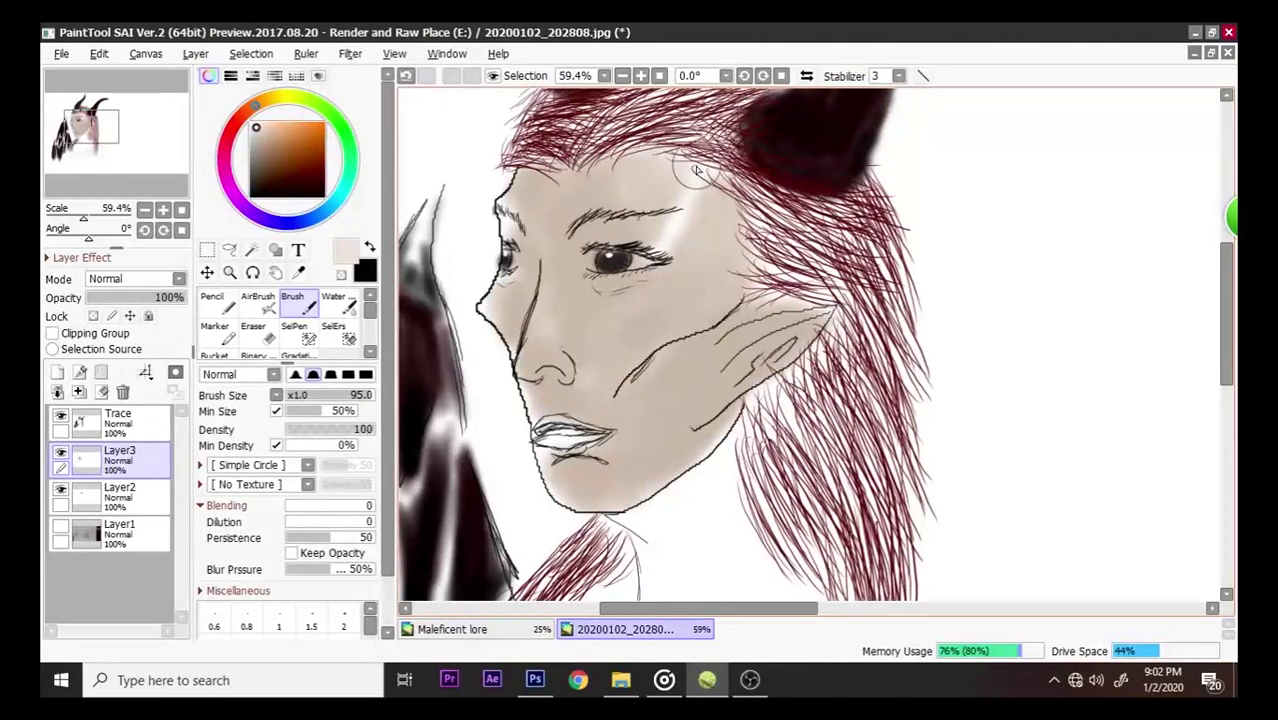
# - Try erasing highlights into the skin near the nose bridge and eye with the Eraser at size 16, lowering its density to 29
pyautogui.click(253, 338)
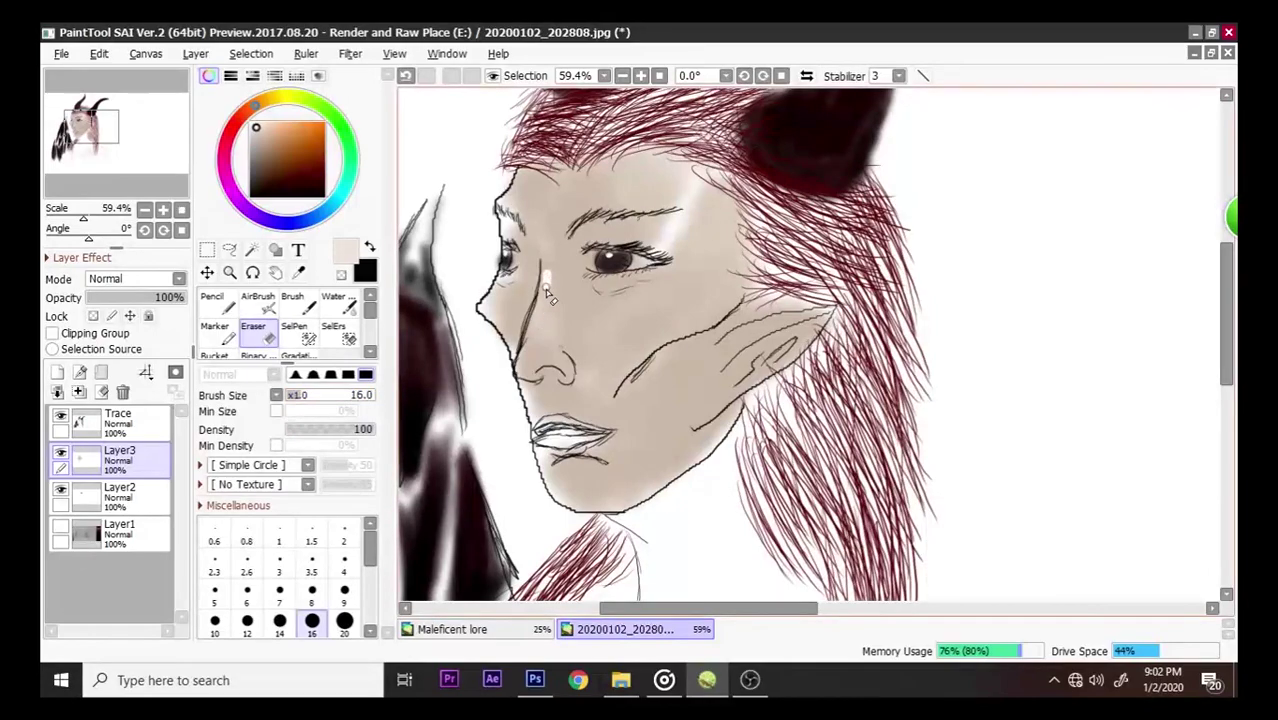
pyautogui.hotkey('ctrl', 'z')
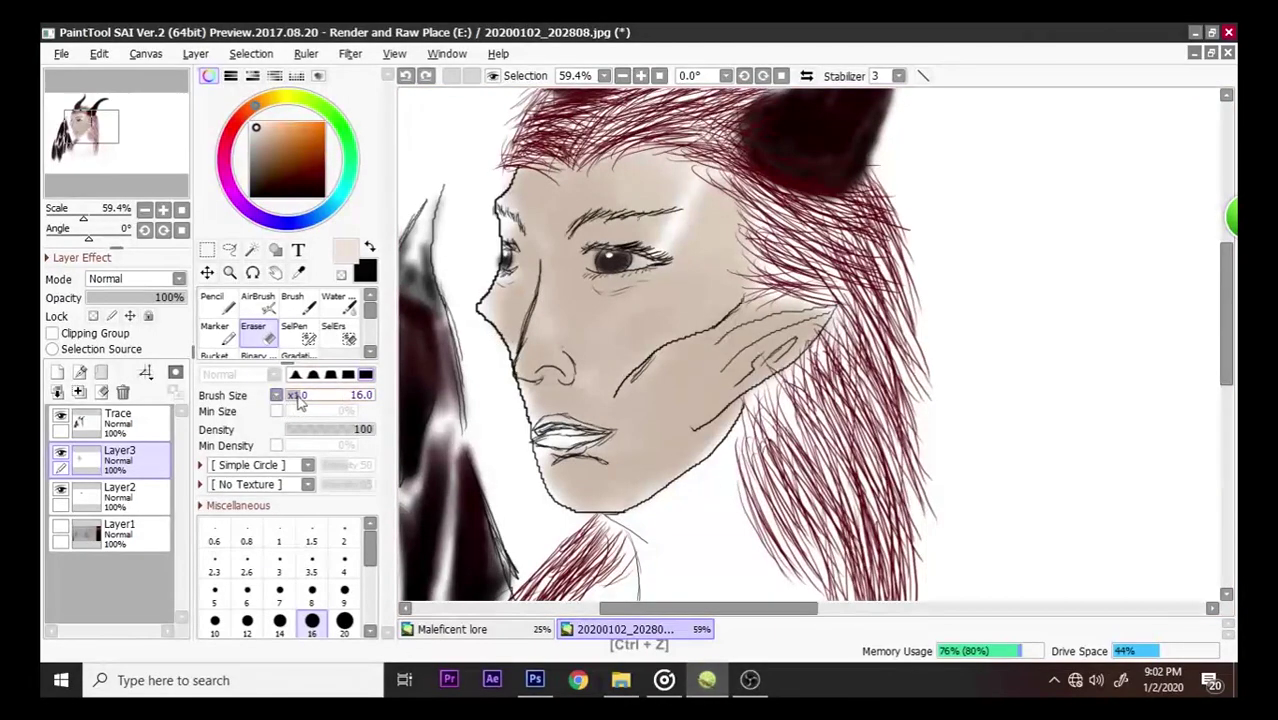
pyautogui.moveTo(320, 430); pyautogui.dragTo(287, 430)
pyautogui.hotkey('ctrl', 'z')
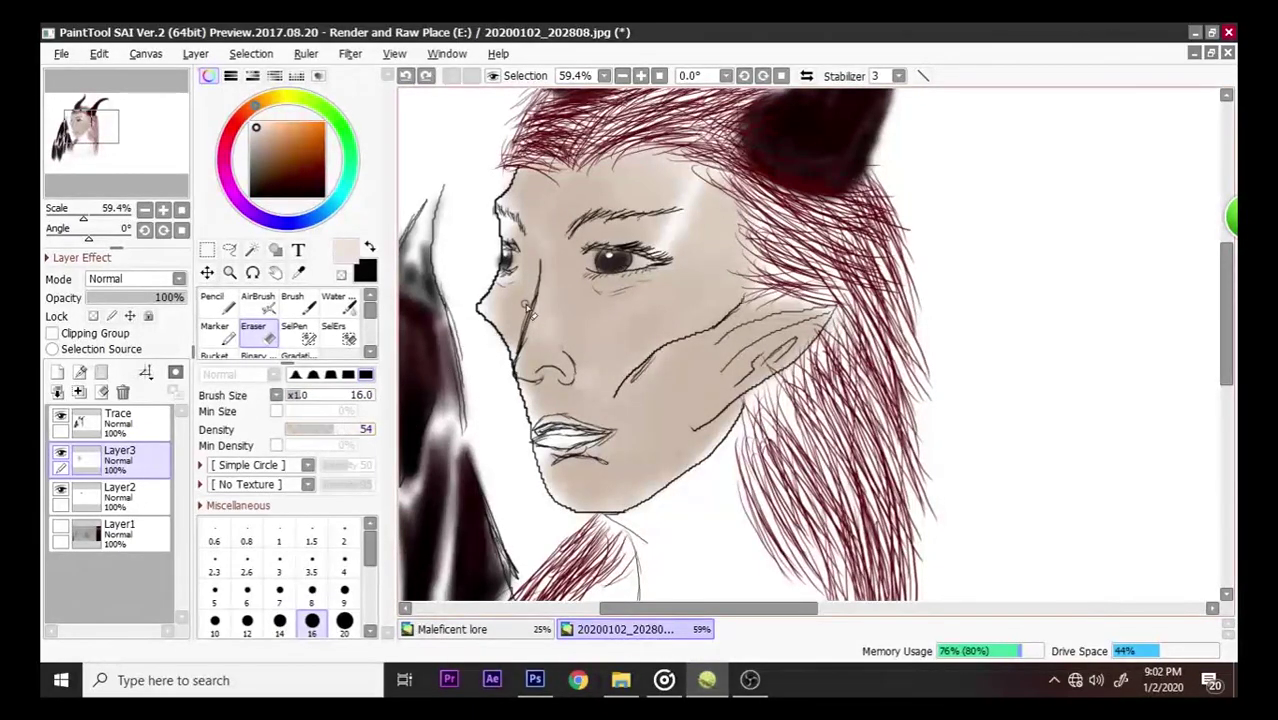
pyautogui.hotkey('ctrl', 'z')
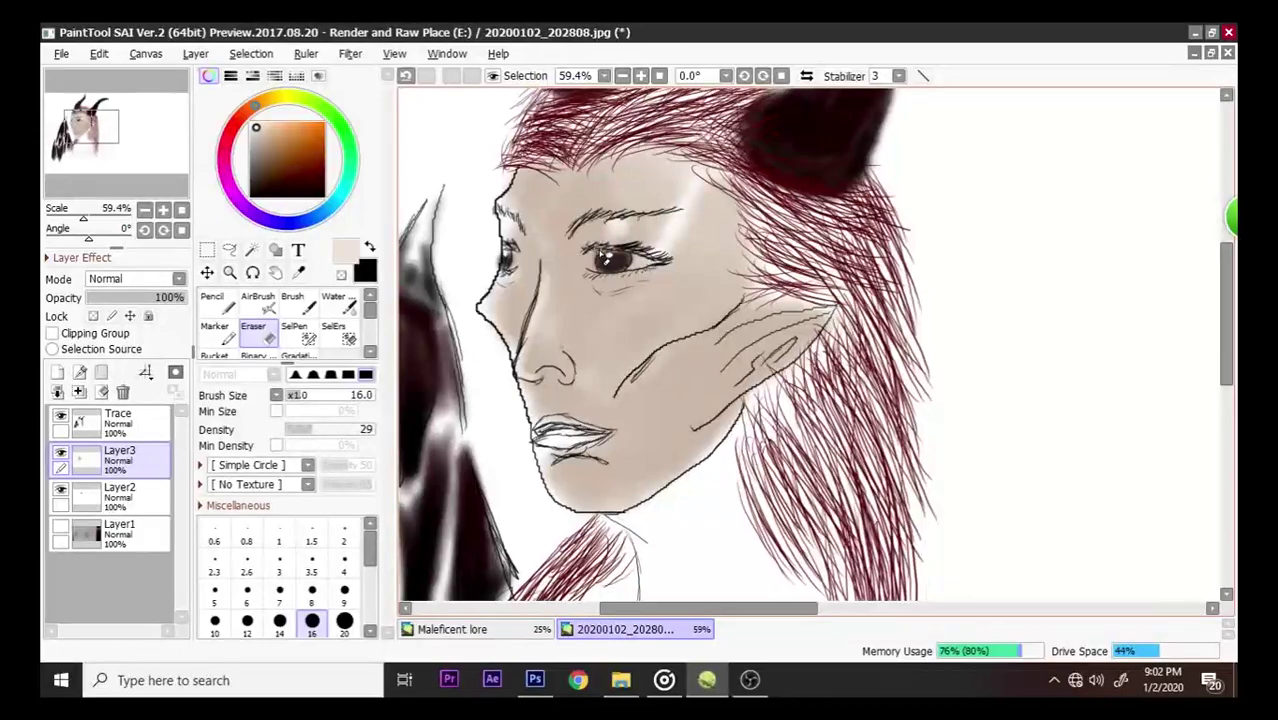
pyautogui.hotkey('ctrl', 'z')
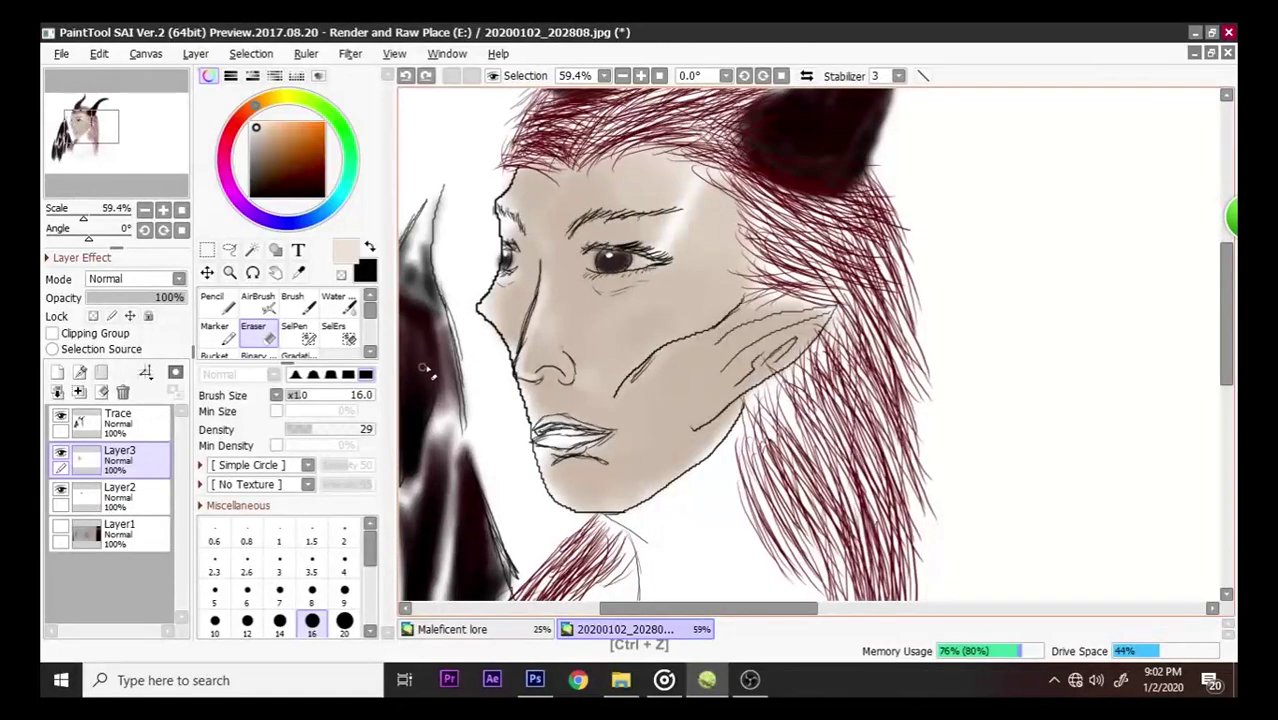
# - Set the Eraser size to 42 and erase a soft highlight into the upper eyelid of the nearer eye
pyautogui.moveTo(302, 395); pyautogui.dragTo(326, 396)
pyautogui.moveTo(620, 233); pyautogui.dragTo(628, 236)
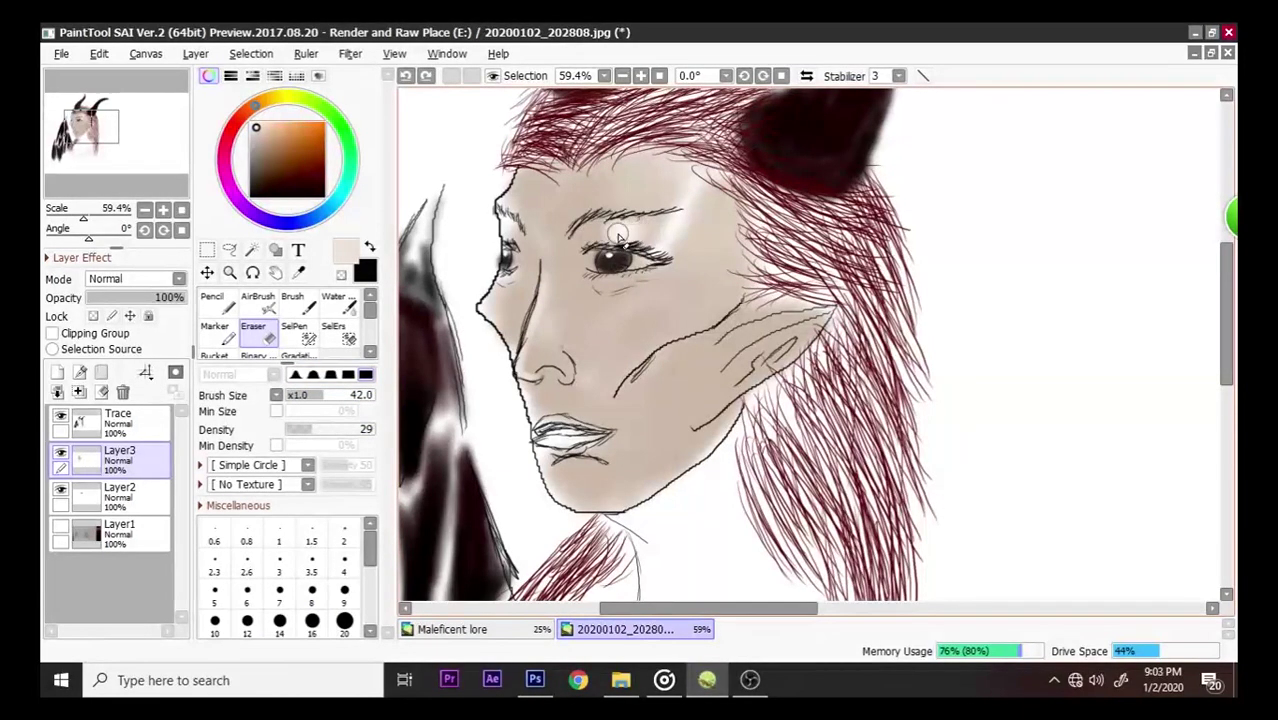
pyautogui.moveTo(630, 232); pyautogui.dragTo(625, 243)
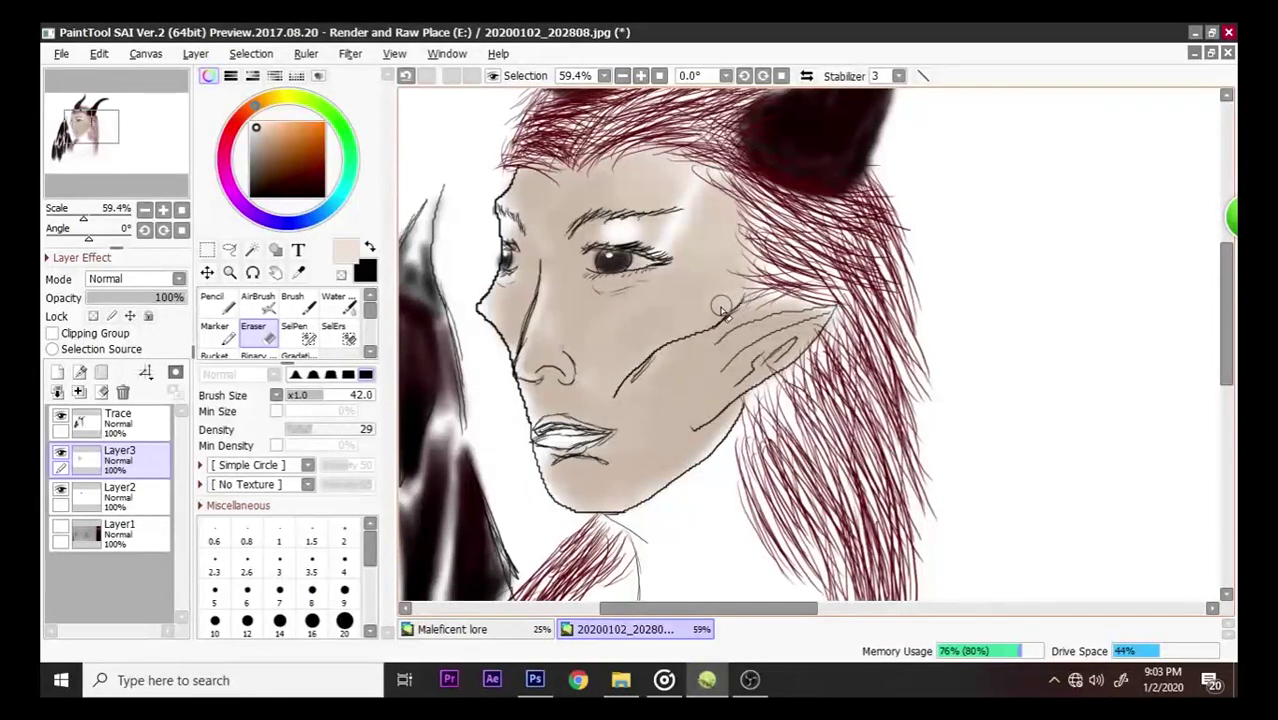
# - Redo the cheekbone highlight with the Eraser at density 14, and reduce the eraser size to 16
pyautogui.moveTo(724, 312)
pyautogui.mouseDown()
pyautogui.moveTo(655, 345)
pyautogui.moveTo(620, 392)
pyautogui.mouseUp()
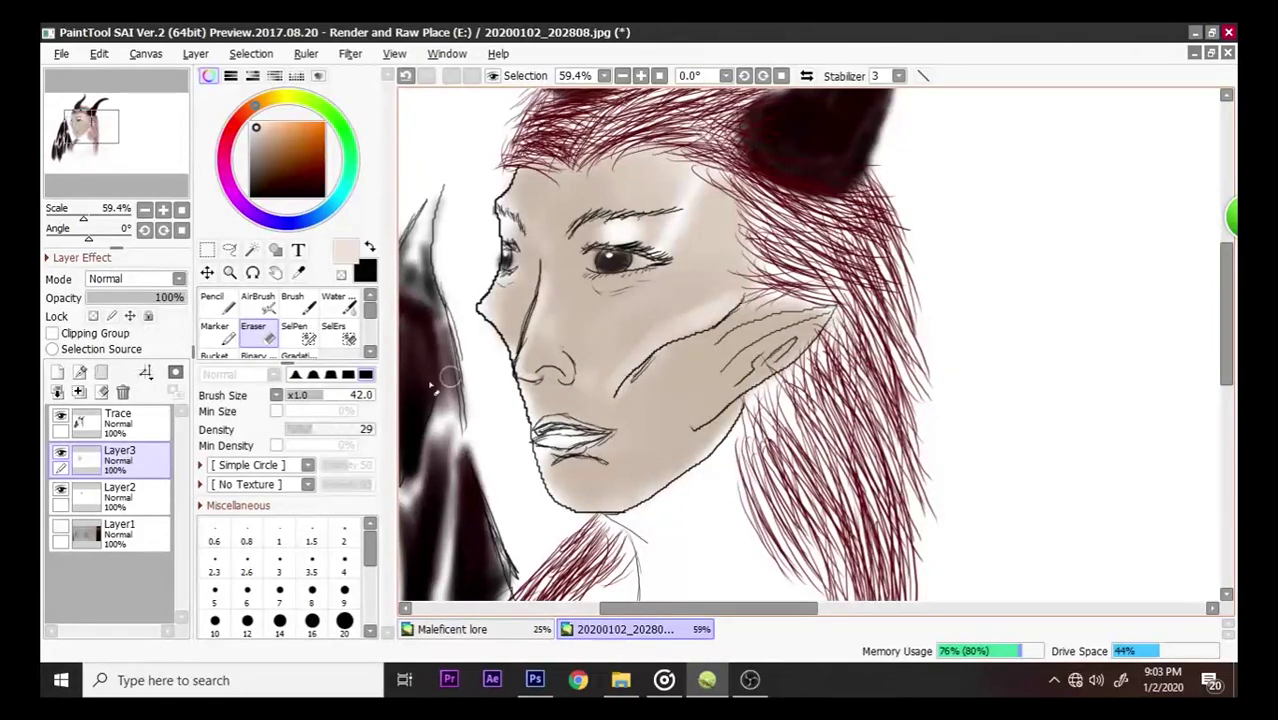
pyautogui.hotkey('ctrl', 'z')
pyautogui.moveTo(308, 432); pyautogui.dragTo(299, 432)
pyautogui.moveTo(720, 311); pyautogui.dragTo(684, 325)
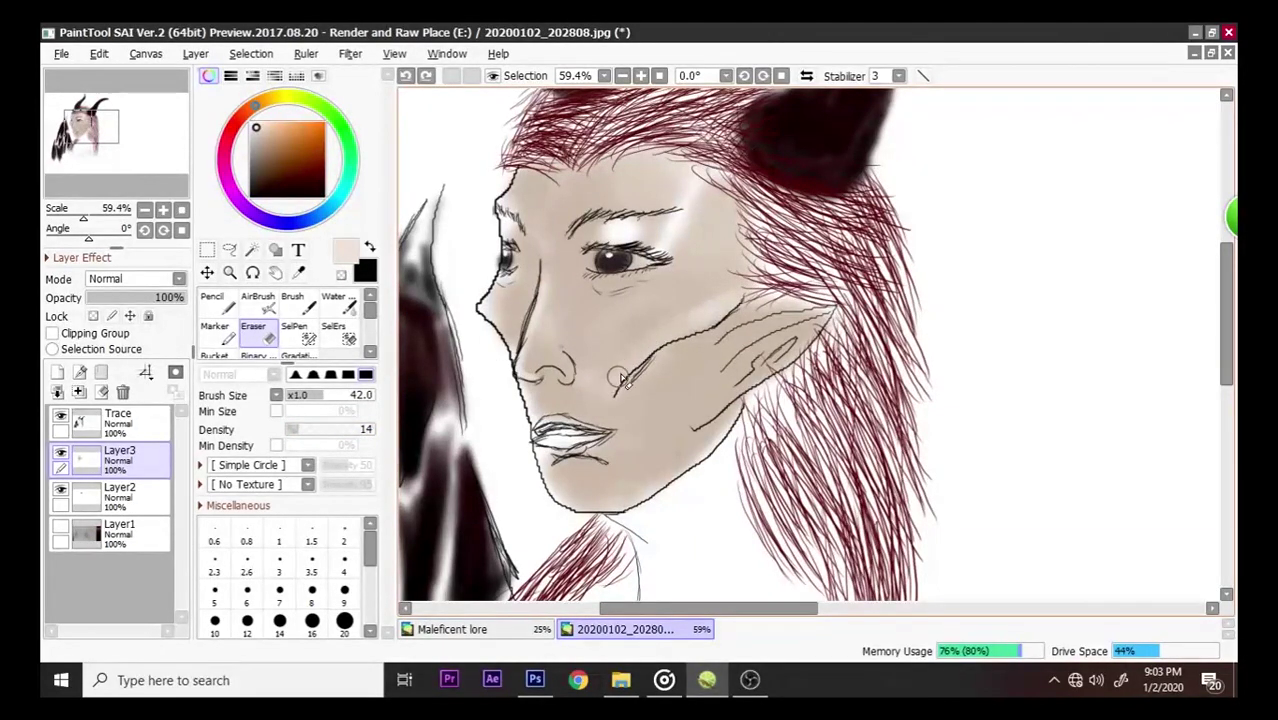
pyautogui.moveTo(632, 371); pyautogui.dragTo(660, 357)
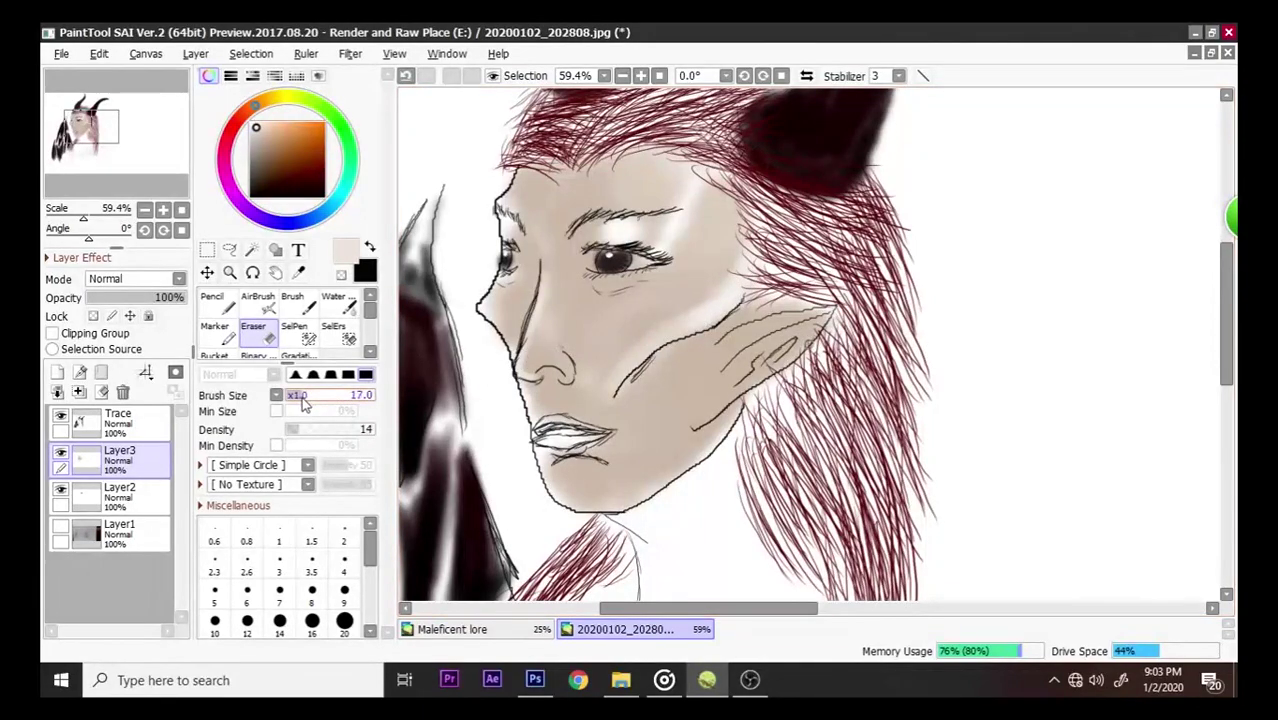
pyautogui.click(311, 621)
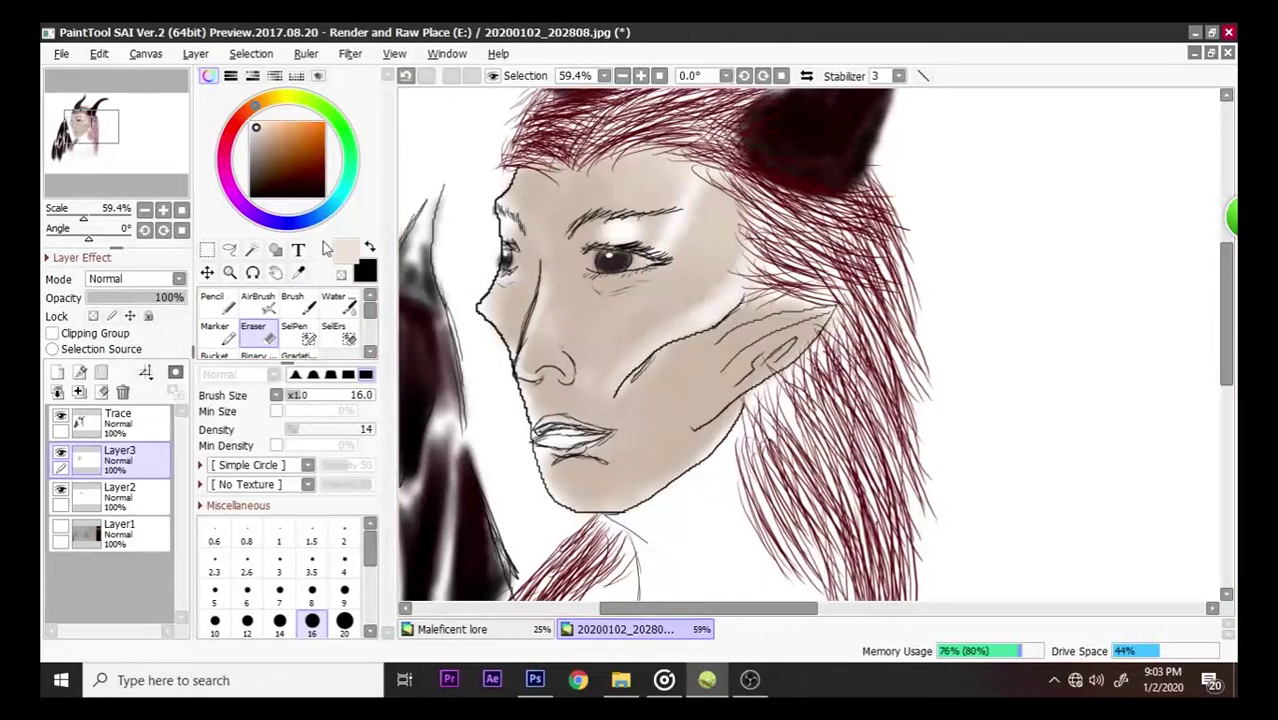
# - Choose black and try shading the inner corner of the nearer eye with the Brush at size 95 and density 37
pyautogui.moveTo(289, 163); pyautogui.dragTo(326, 207)
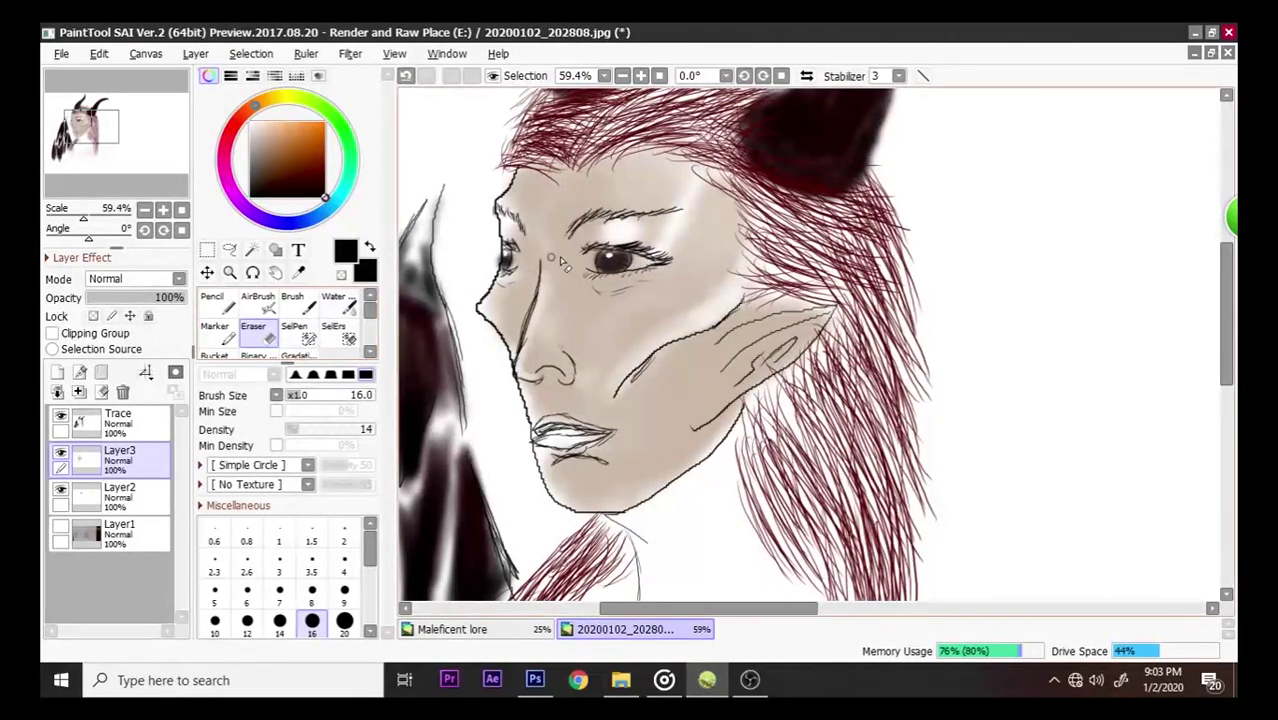
pyautogui.hotkey('ctrl', 'z')
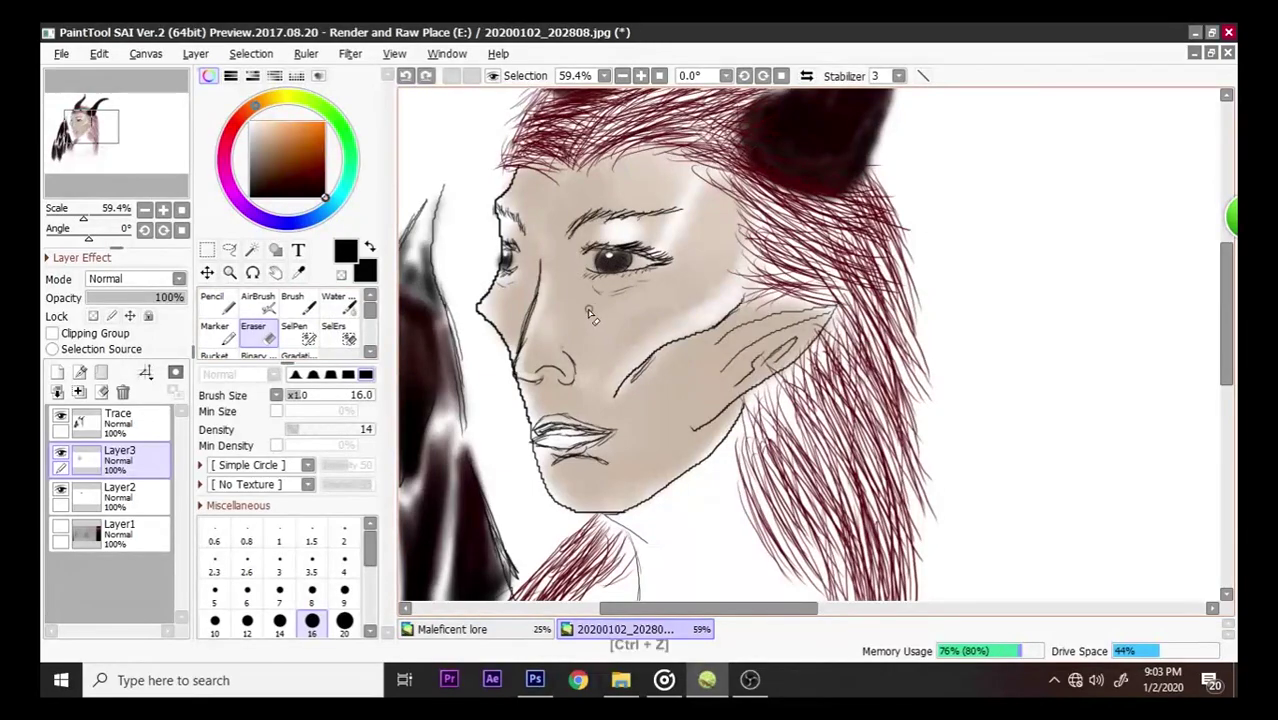
pyautogui.click(290, 306)
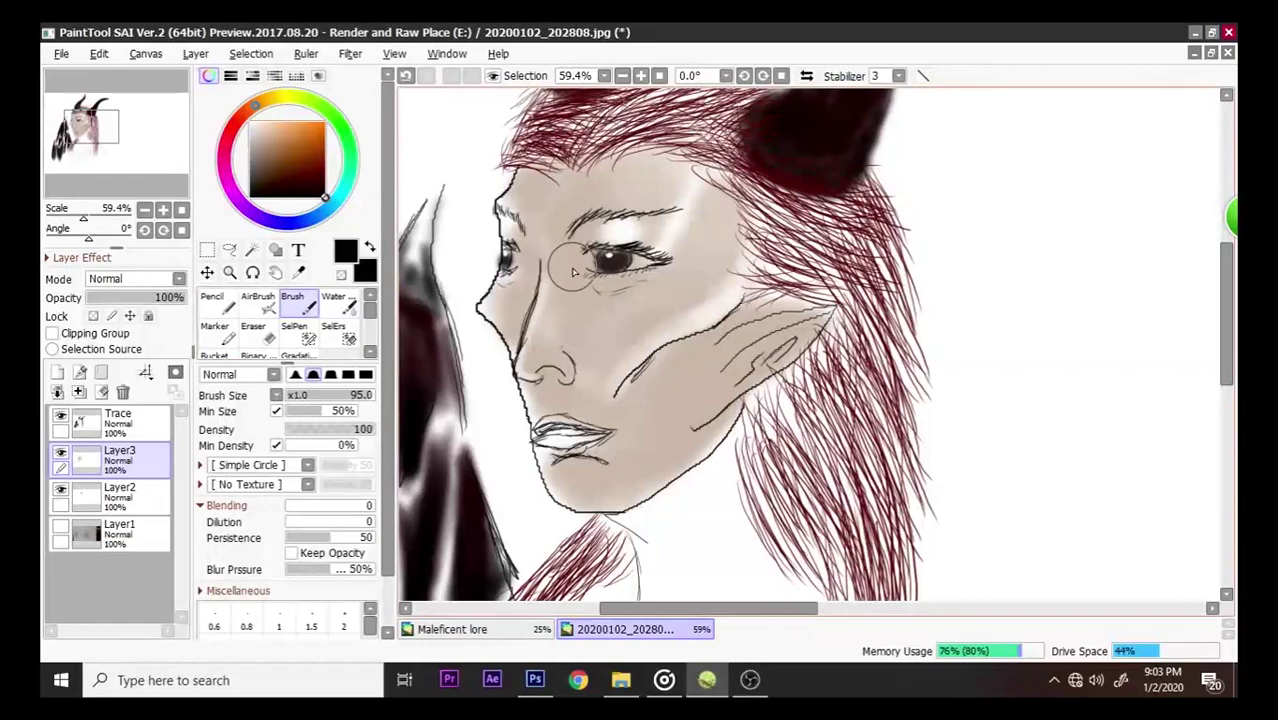
pyautogui.click(347, 310)
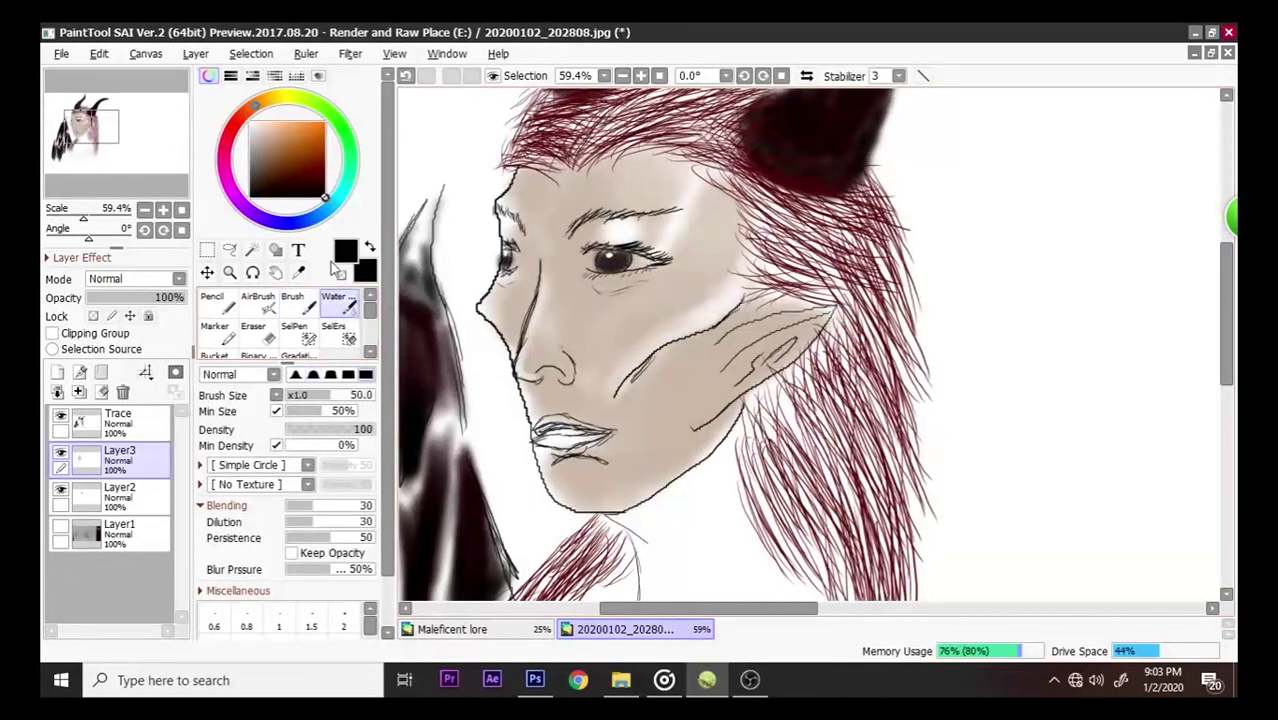
pyautogui.click(292, 305)
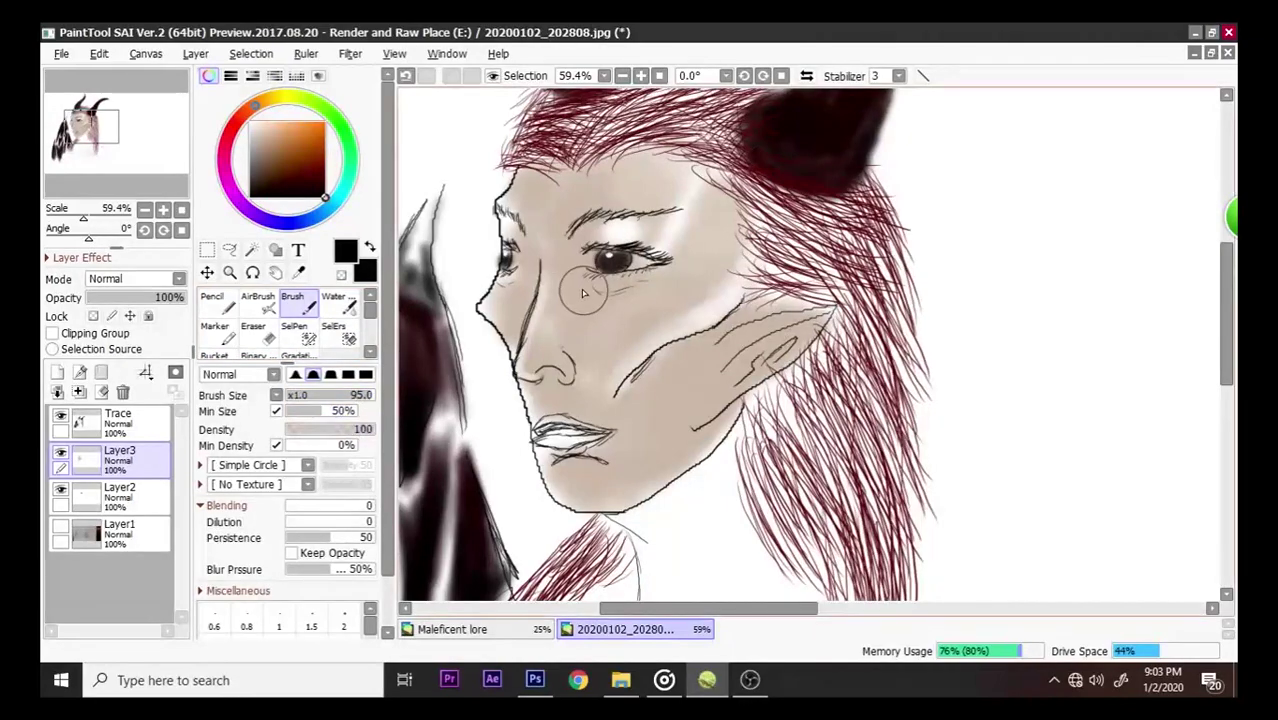
pyautogui.hotkey('ctrl', 'z')
pyautogui.moveTo(358, 429); pyautogui.dragTo(318, 429)
pyautogui.moveTo(568, 256)
pyautogui.mouseDown()
pyautogui.moveTo(585, 240)
pyautogui.moveTo(575, 270)
pyautogui.mouseUp()
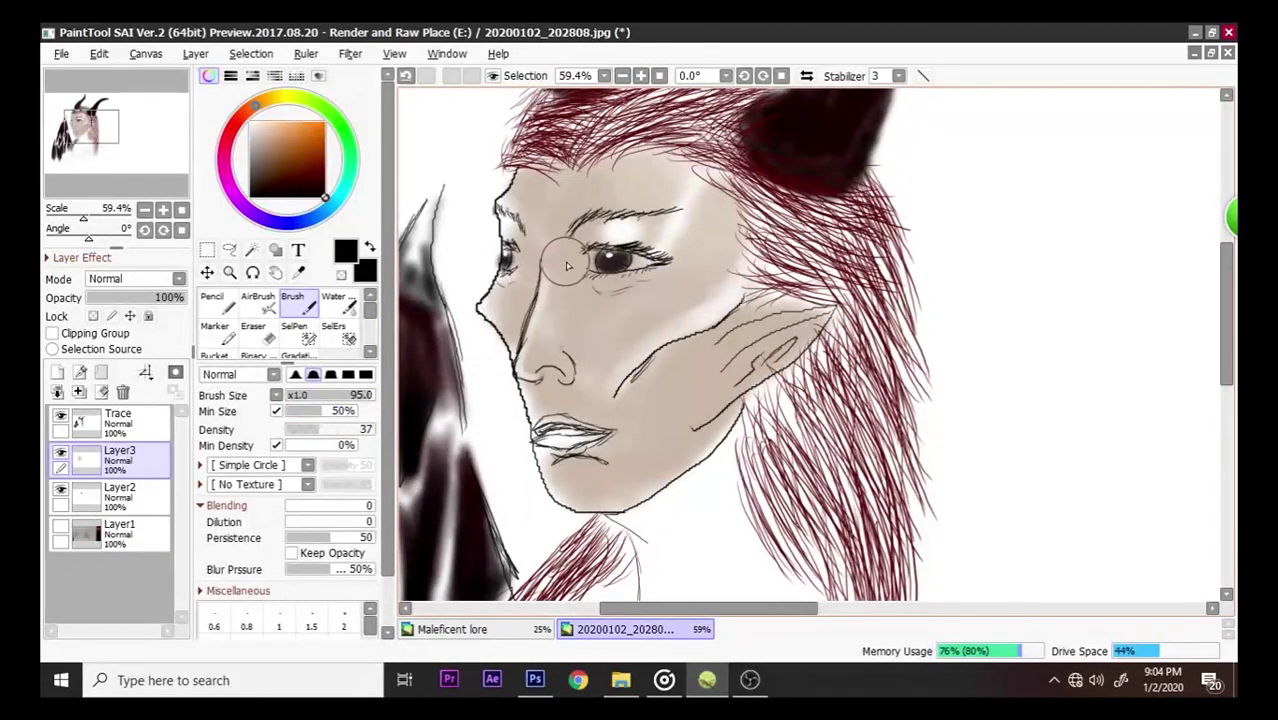
pyautogui.moveTo(572, 258)
pyautogui.mouseDown()
pyautogui.moveTo(560, 268)
pyautogui.moveTo(580, 250)
pyautogui.moveTo(565, 272)
pyautogui.moveTo(578, 252)
pyautogui.mouseUp()
# - Shade the inner eye corners and beneath the cheekbone in black with the AirBrush at size 50 and density 28
pyautogui.click(257, 303)
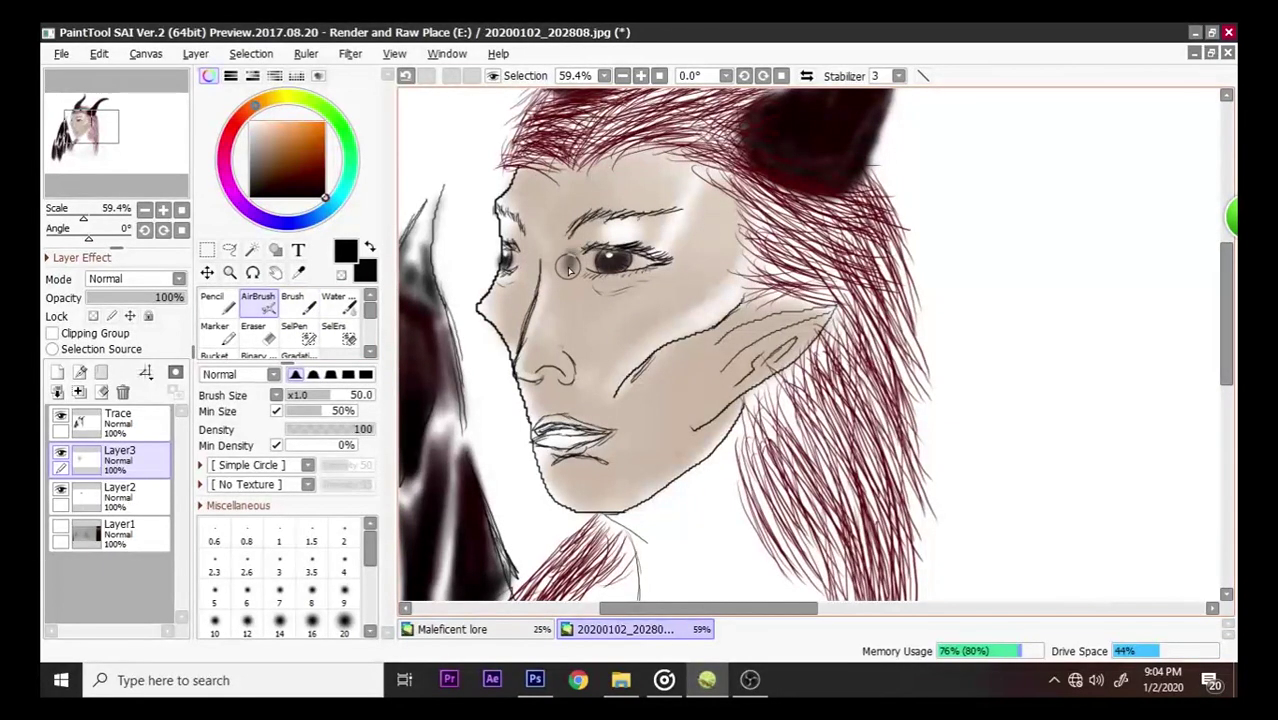
pyautogui.hotkey('ctrl', 'z')
pyautogui.moveTo(368, 429); pyautogui.dragTo(309, 430)
pyautogui.moveTo(567, 258)
pyautogui.mouseDown()
pyautogui.moveTo(586, 233)
pyautogui.moveTo(558, 248)
pyautogui.moveTo(566, 273)
pyautogui.moveTo(583, 268)
pyautogui.moveTo(569, 277)
pyautogui.moveTo(589, 258)
pyautogui.moveTo(554, 215)
pyautogui.moveTo(535, 249)
pyautogui.mouseUp()
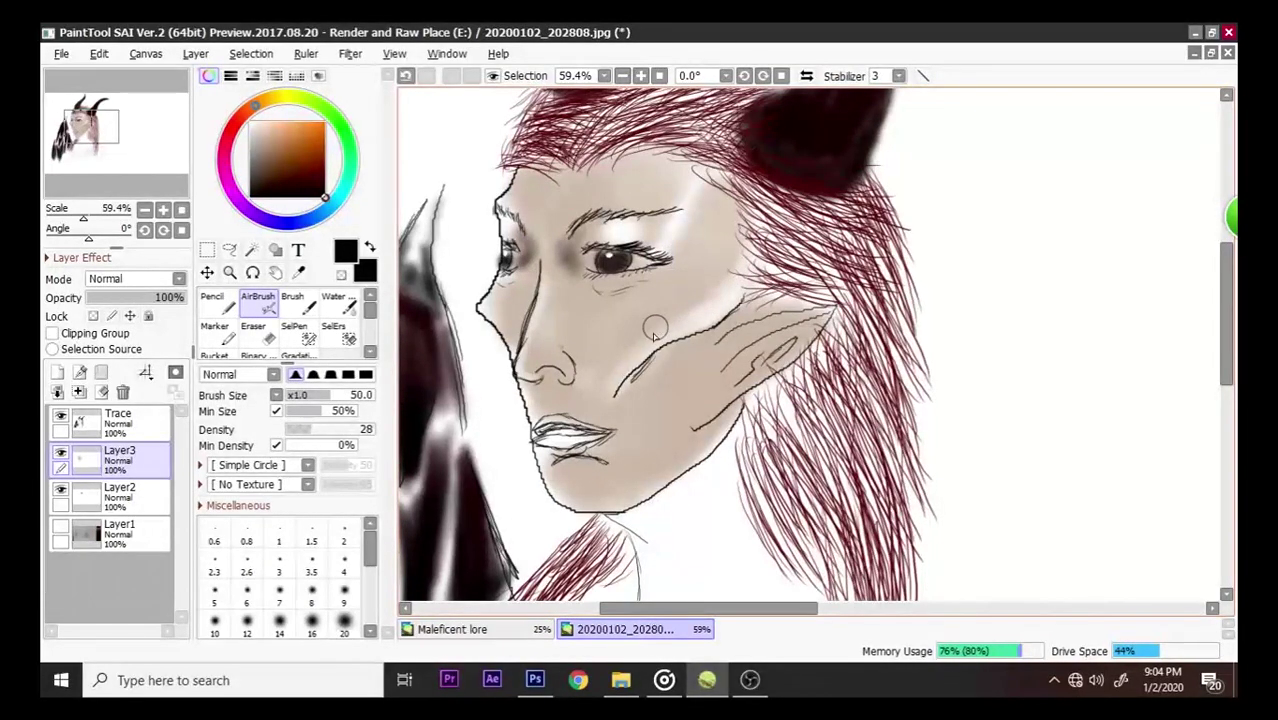
pyautogui.moveTo(656, 374)
pyautogui.mouseDown()
pyautogui.moveTo(618, 399)
pyautogui.moveTo(693, 342)
pyautogui.moveTo(681, 344)
pyautogui.moveTo(734, 322)
pyautogui.moveTo(699, 377)
pyautogui.moveTo(737, 322)
pyautogui.mouseUp()
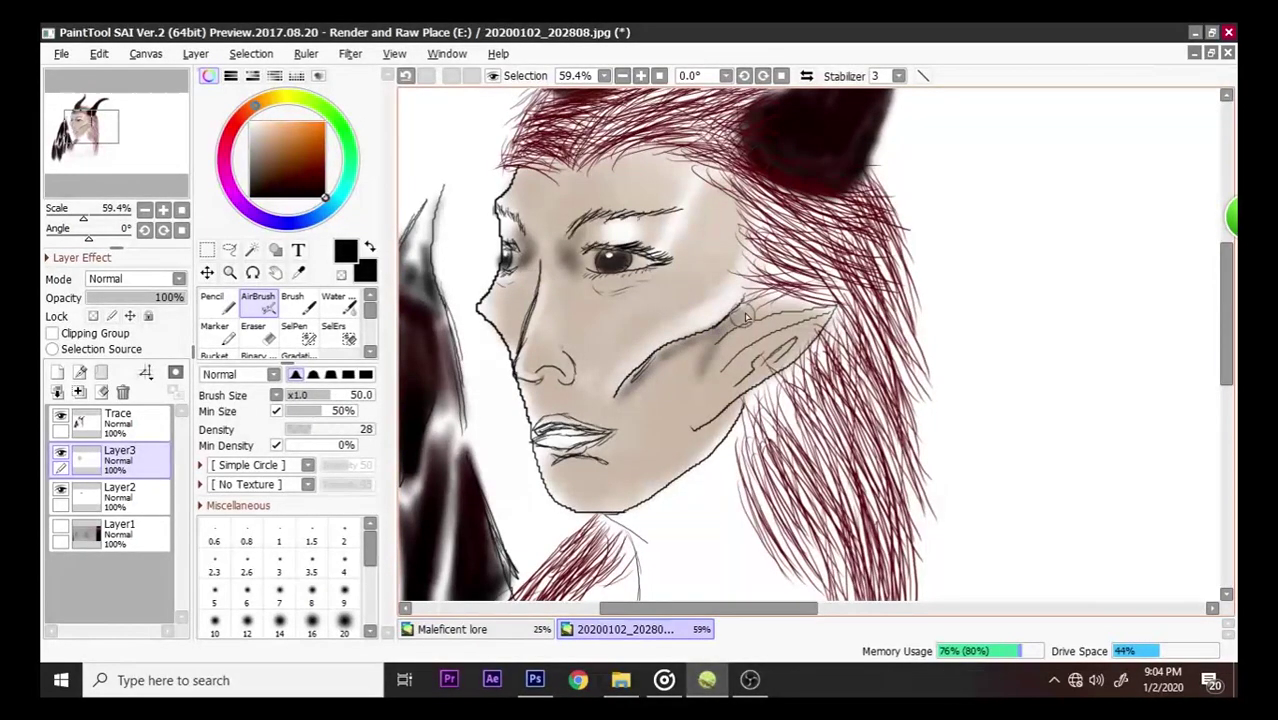
# - Darken the hollow beneath the cheekbone and shade the jawline in black with the AirBrush at size 36 and density 54
pyautogui.moveTo(703, 371)
pyautogui.mouseDown()
pyautogui.moveTo(742, 323)
pyautogui.moveTo(710, 339)
pyautogui.moveTo(692, 383)
pyautogui.moveTo(680, 365)
pyautogui.moveTo(652, 352)
pyautogui.mouseUp()
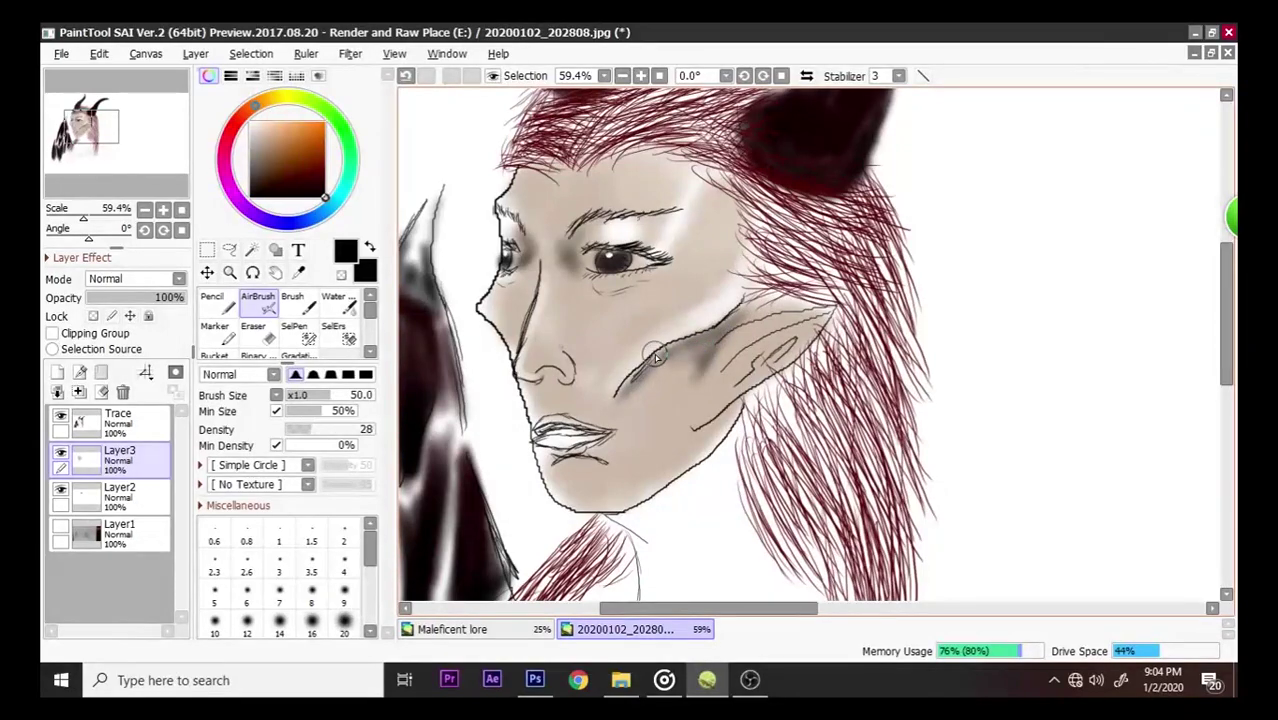
pyautogui.moveTo(330, 400); pyautogui.dragTo(352, 398)
pyautogui.moveTo(688, 357)
pyautogui.mouseDown()
pyautogui.moveTo(627, 398)
pyautogui.moveTo(729, 328)
pyautogui.moveTo(703, 358)
pyautogui.moveTo(711, 350)
pyautogui.moveTo(687, 418)
pyautogui.moveTo(748, 329)
pyautogui.moveTo(687, 407)
pyautogui.moveTo(695, 386)
pyautogui.moveTo(706, 373)
pyautogui.moveTo(689, 441)
pyautogui.moveTo(707, 439)
pyautogui.moveTo(699, 448)
pyautogui.moveTo(727, 422)
pyautogui.moveTo(607, 498)
pyautogui.moveTo(698, 450)
pyautogui.moveTo(739, 408)
pyautogui.moveTo(617, 491)
pyautogui.moveTo(739, 408)
pyautogui.moveTo(644, 481)
pyautogui.moveTo(599, 485)
pyautogui.moveTo(717, 376)
pyautogui.moveTo(671, 373)
pyautogui.moveTo(683, 372)
pyautogui.moveTo(679, 391)
pyautogui.moveTo(696, 363)
pyautogui.moveTo(686, 401)
pyautogui.moveTo(702, 356)
pyautogui.moveTo(672, 367)
pyautogui.moveTo(685, 418)
pyautogui.moveTo(722, 330)
pyautogui.mouseUp()
pyautogui.moveTo(335, 399); pyautogui.dragTo(322, 410)
pyautogui.click(331, 429)
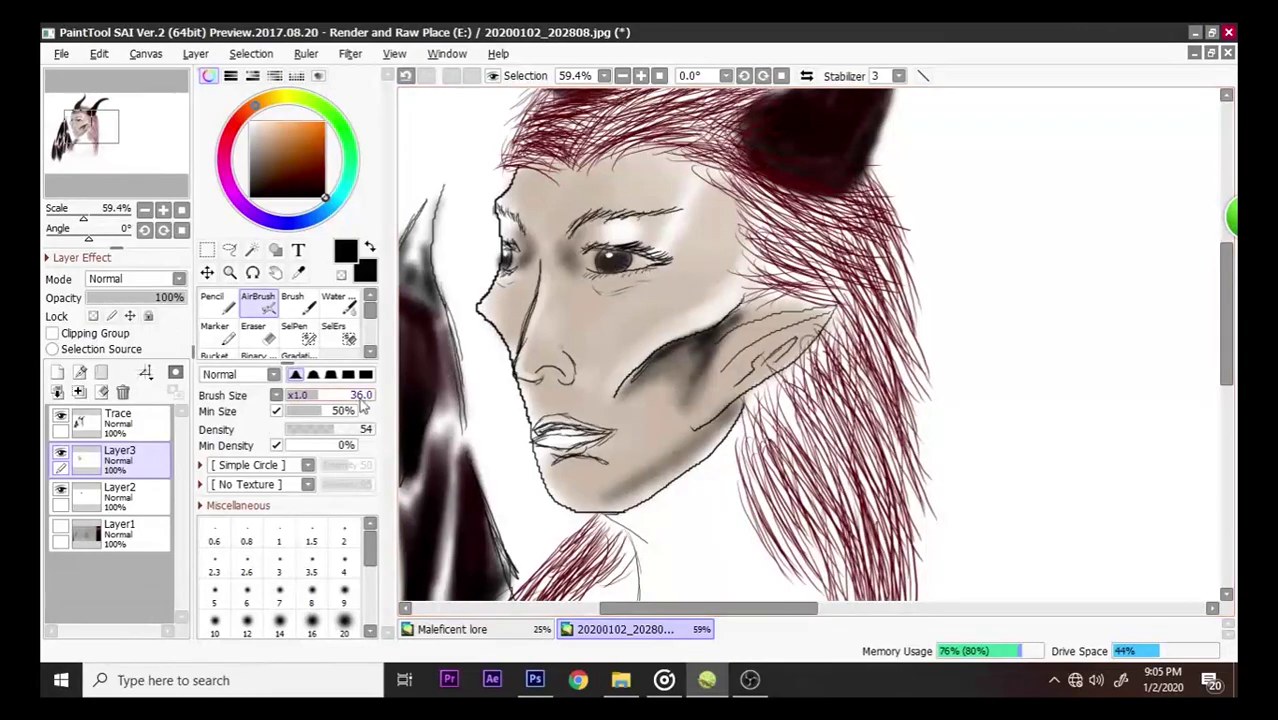
# - Shade both cheeks beside the nose and the skin around the mouth with the AirBrush at size 74 and density 28
pyautogui.moveTo(328, 397); pyautogui.dragTo(356, 400)
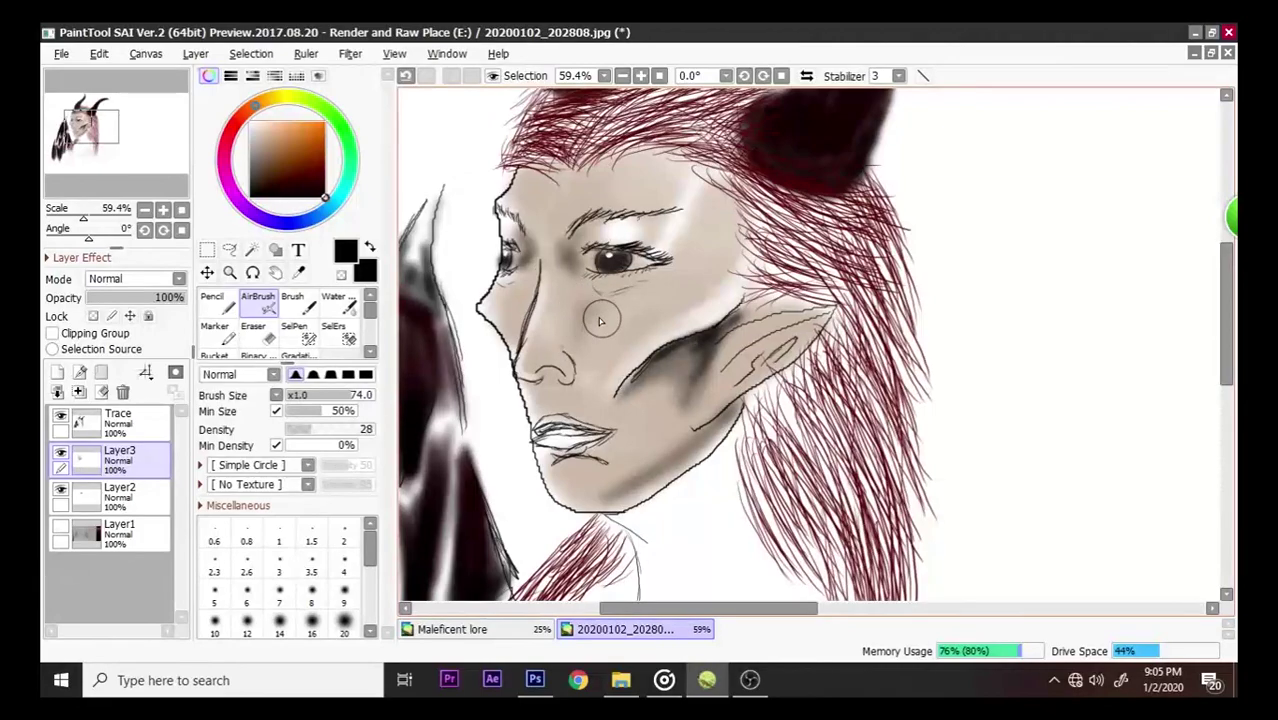
pyautogui.moveTo(583, 348)
pyautogui.mouseDown()
pyautogui.moveTo(598, 312)
pyautogui.moveTo(596, 346)
pyautogui.moveTo(608, 344)
pyautogui.moveTo(569, 298)
pyautogui.moveTo(570, 346)
pyautogui.moveTo(563, 280)
pyautogui.moveTo(566, 296)
pyautogui.moveTo(580, 287)
pyautogui.moveTo(616, 315)
pyautogui.moveTo(578, 352)
pyautogui.moveTo(650, 294)
pyautogui.moveTo(590, 321)
pyautogui.moveTo(651, 294)
pyautogui.moveTo(572, 346)
pyautogui.moveTo(676, 296)
pyautogui.mouseUp()
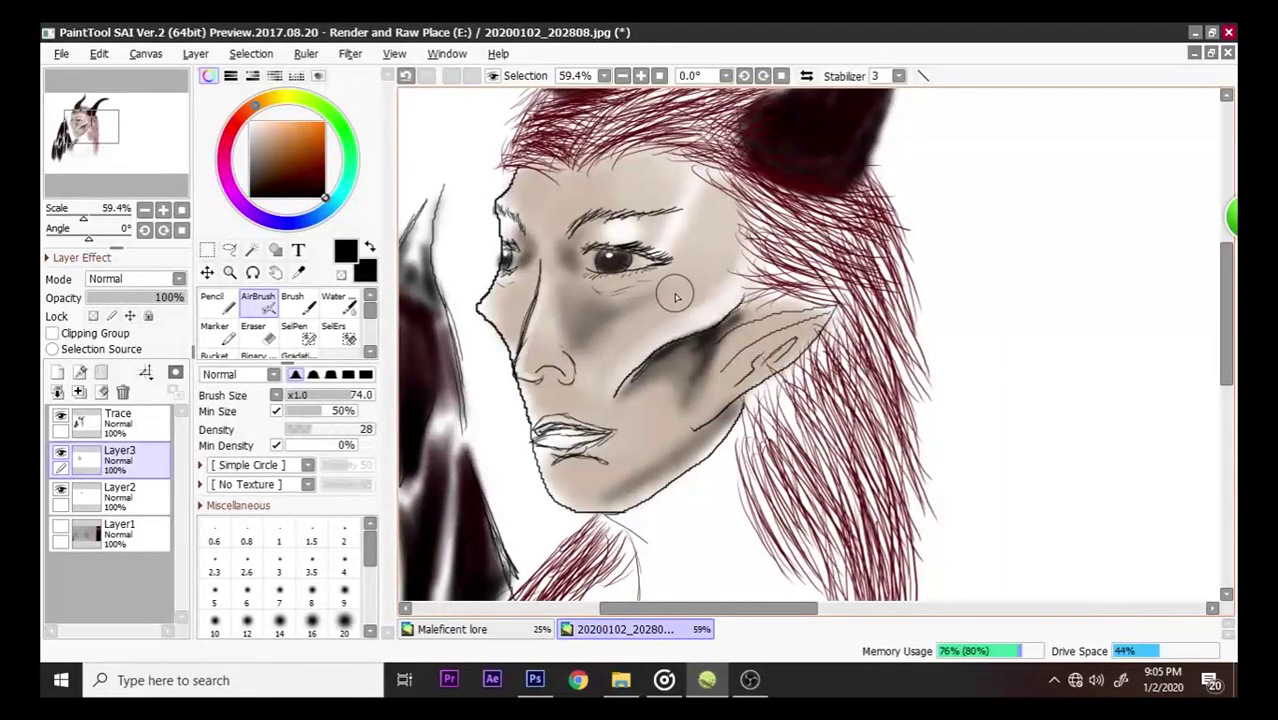
pyautogui.hotkey('ctrl', 'z')
pyautogui.moveTo(519, 316)
pyautogui.mouseDown()
pyautogui.moveTo(508, 334)
pyautogui.moveTo(524, 297)
pyautogui.moveTo(493, 315)
pyautogui.moveTo(526, 281)
pyautogui.moveTo(503, 310)
pyautogui.moveTo(523, 299)
pyautogui.moveTo(516, 334)
pyautogui.mouseUp()
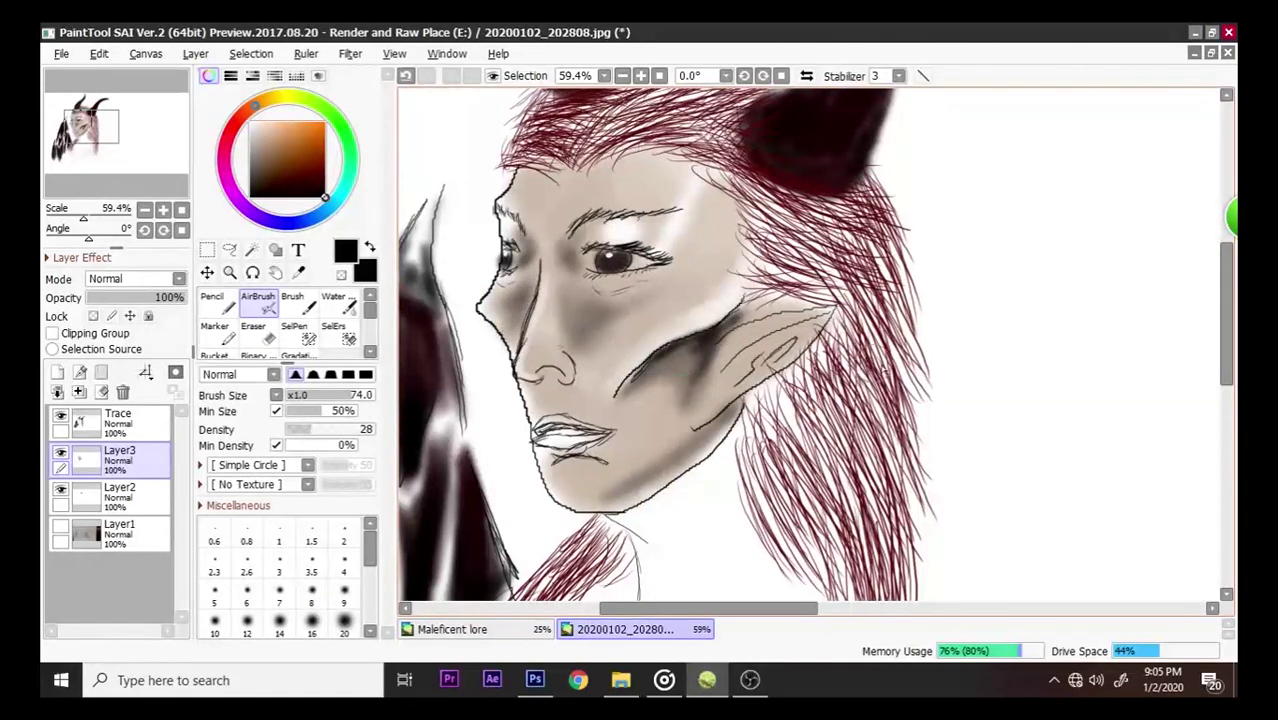
pyautogui.moveTo(575, 390)
pyautogui.mouseDown()
pyautogui.moveTo(605, 418)
pyautogui.moveTo(587, 422)
pyautogui.moveTo(572, 398)
pyautogui.moveTo(581, 389)
pyautogui.moveTo(596, 477)
pyautogui.moveTo(566, 467)
pyautogui.moveTo(606, 461)
pyautogui.moveTo(558, 459)
pyautogui.moveTo(609, 461)
pyautogui.moveTo(556, 466)
pyautogui.moveTo(612, 468)
pyautogui.mouseUp()
# - Toggle the visibility of the scanned sketch on Layer1 to compare the painted face against it, leaving the layer hidden
pyautogui.scroll(-4, 577, 362)
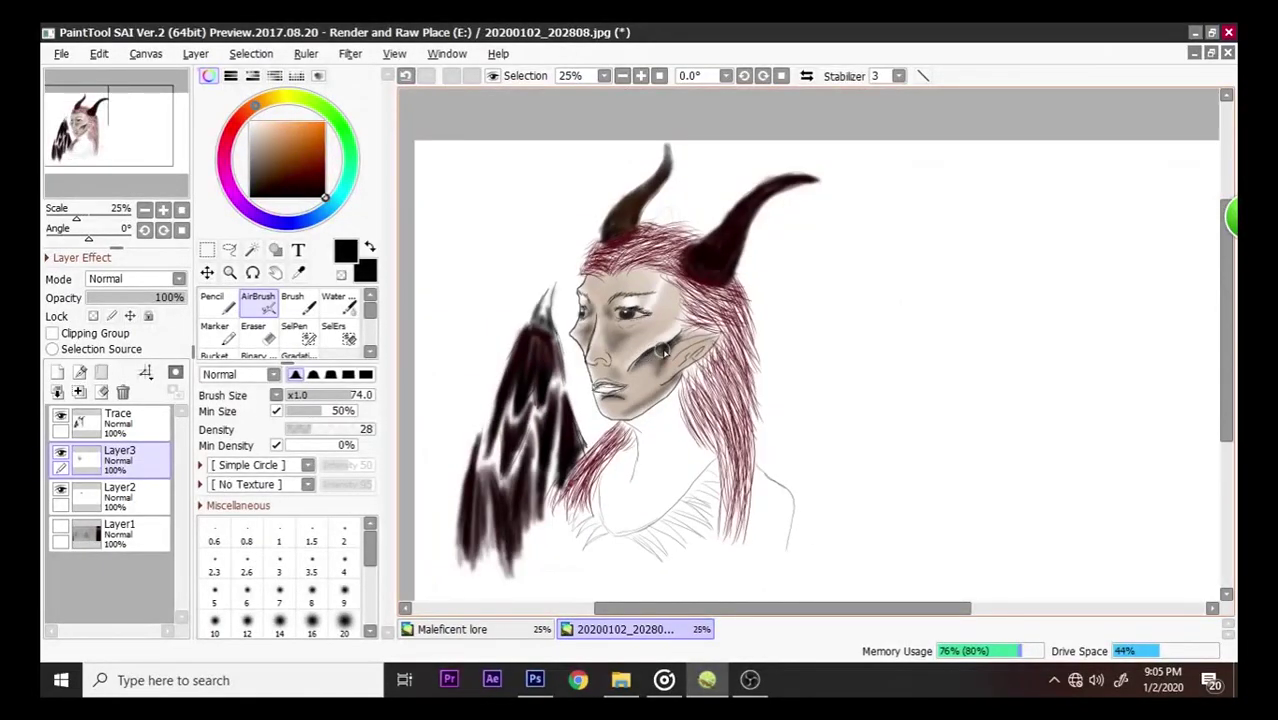
pyautogui.scroll(1, 770, 371)
pyautogui.scroll(3, 696, 359)
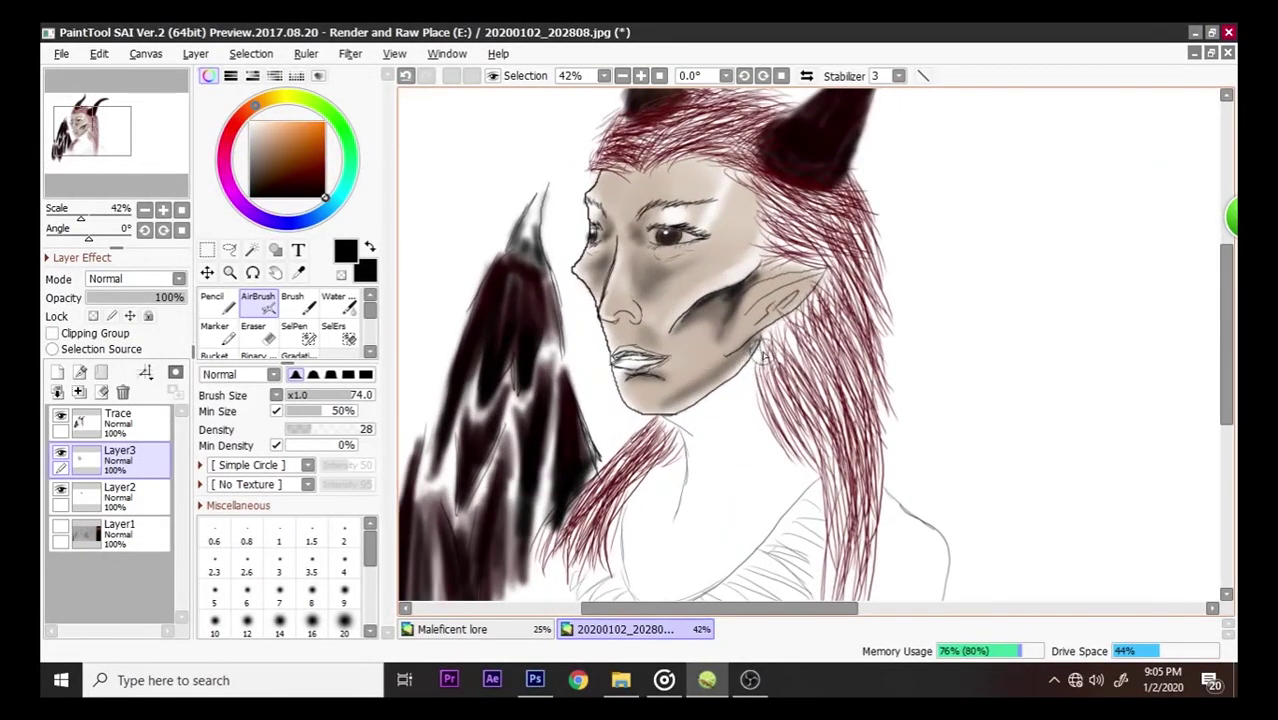
pyautogui.scroll(1, 762, 365)
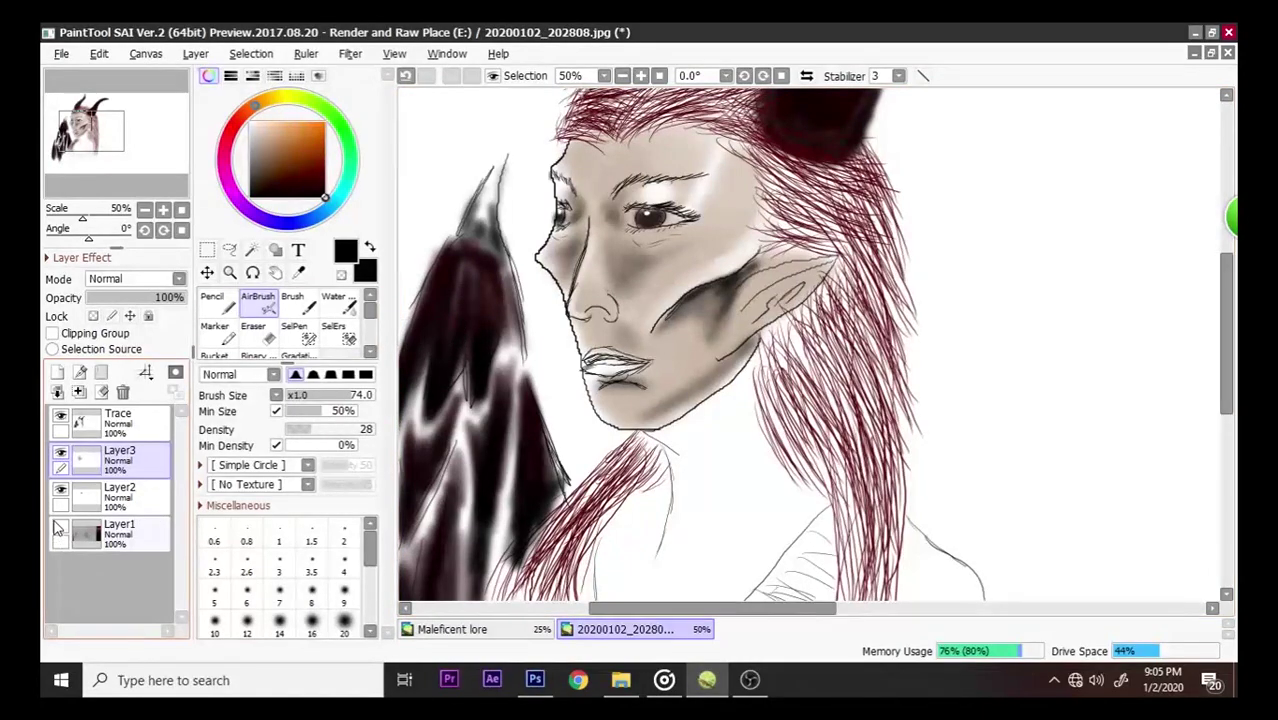
pyautogui.click(100, 532)
pyautogui.click(60, 528)
pyautogui.click(61, 528)
pyautogui.click(61, 528)
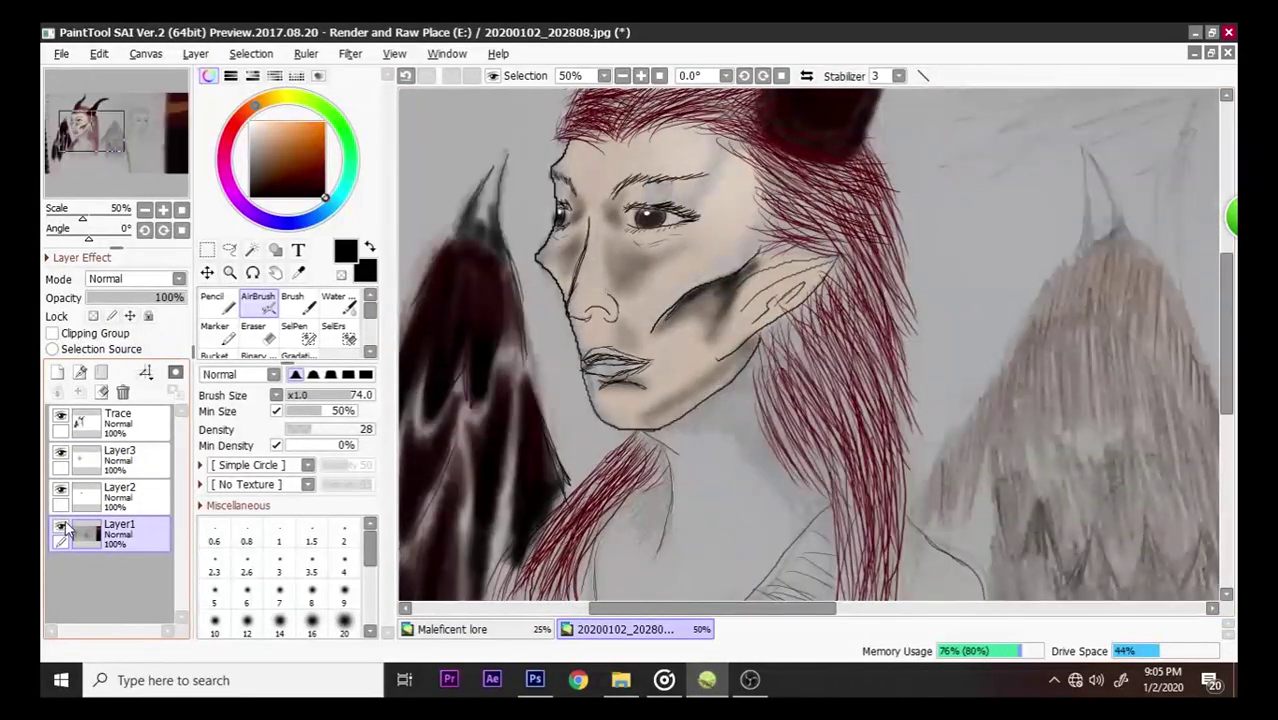
pyautogui.click(61, 528)
pyautogui.click(61, 528)
pyautogui.click(61, 528)
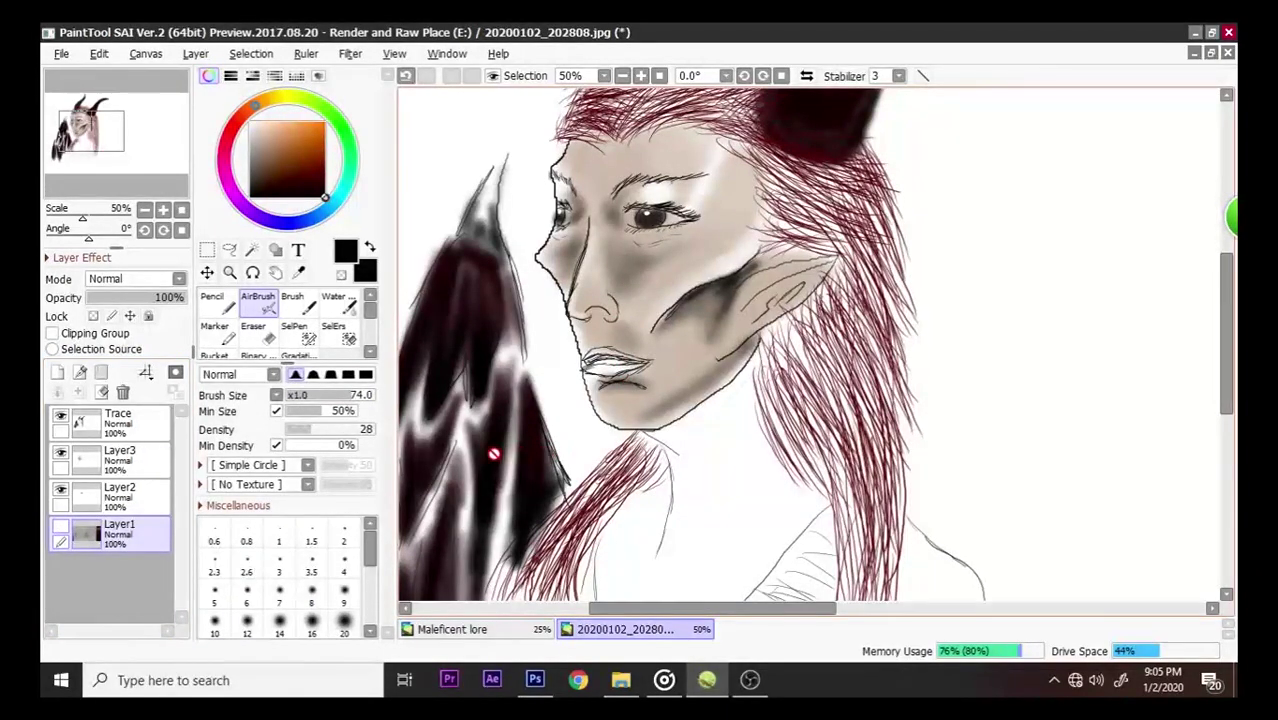
# - Choose the Brush with an orange colour and try a stroke on the hidden Layer1
pyautogui.scroll(2, 558, 352)
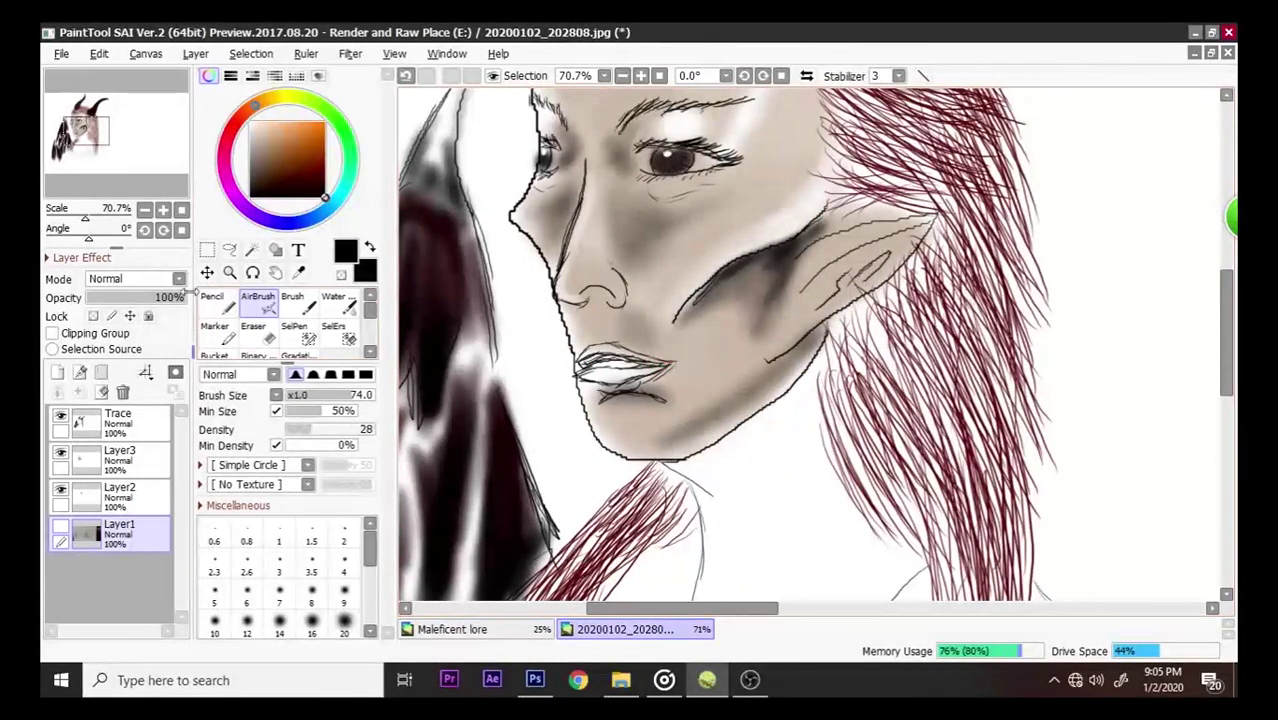
pyautogui.click(305, 314)
pyautogui.moveTo(318, 154); pyautogui.dragTo(326, 124)
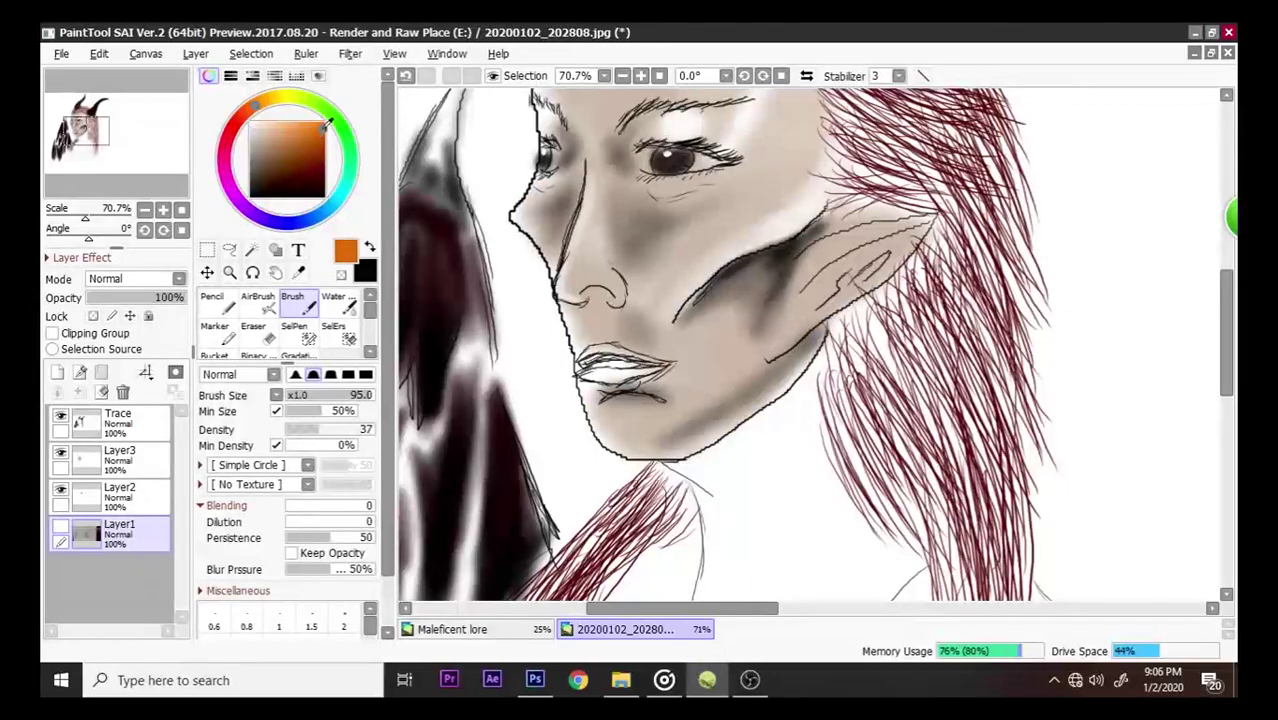
pyautogui.click(625, 120)
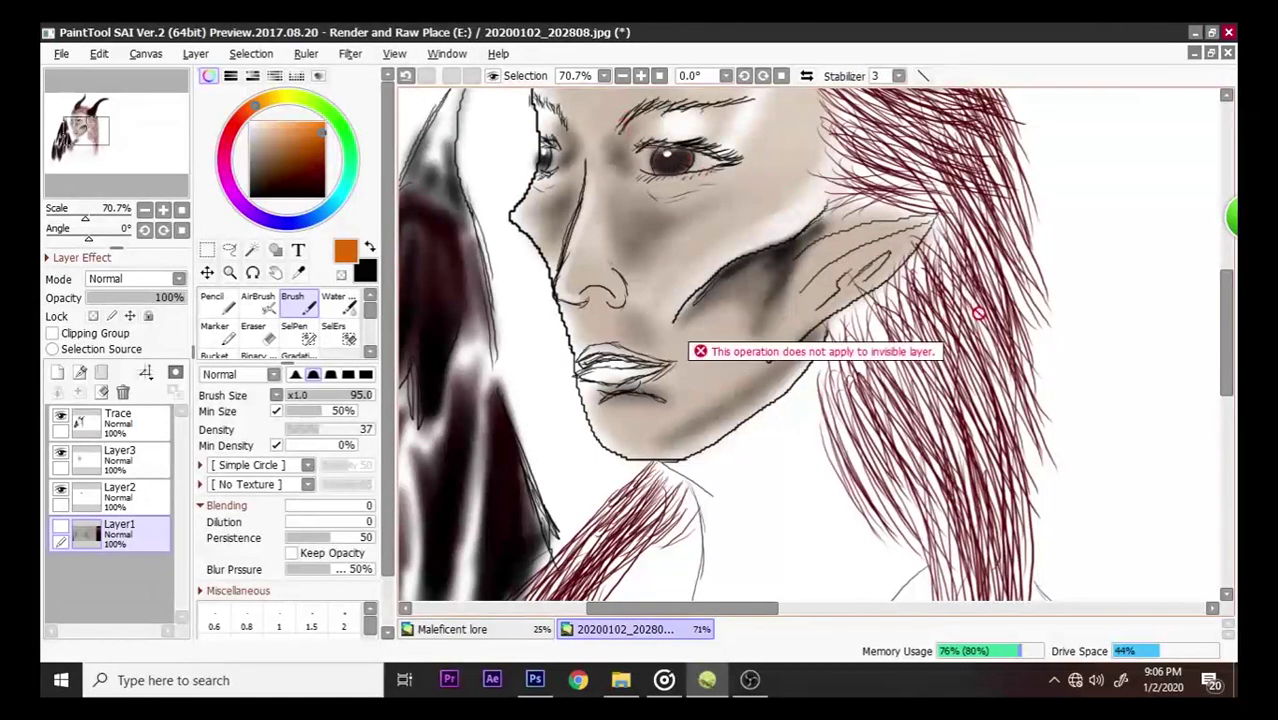
# - Select the Trace layer and brush softly over the nearer eyebrow with the Brush at size 52
pyautogui.scroll(3, 1228, 348)
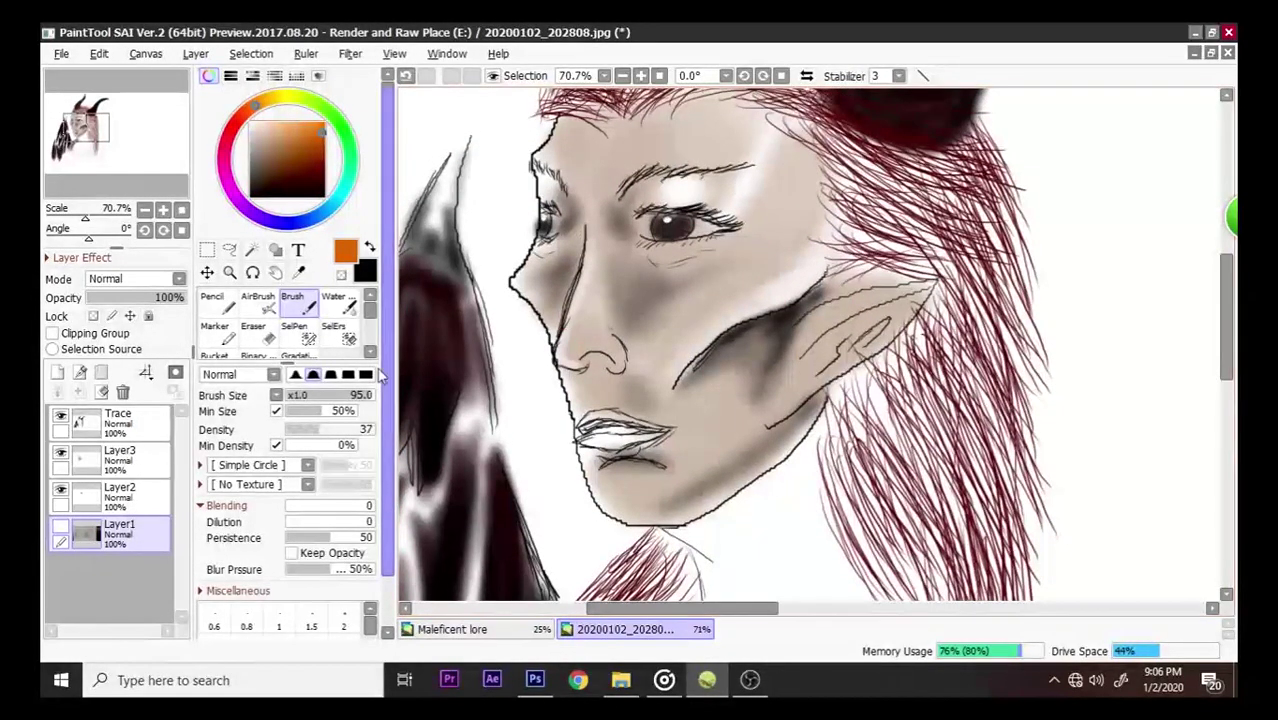
pyautogui.click(136, 424)
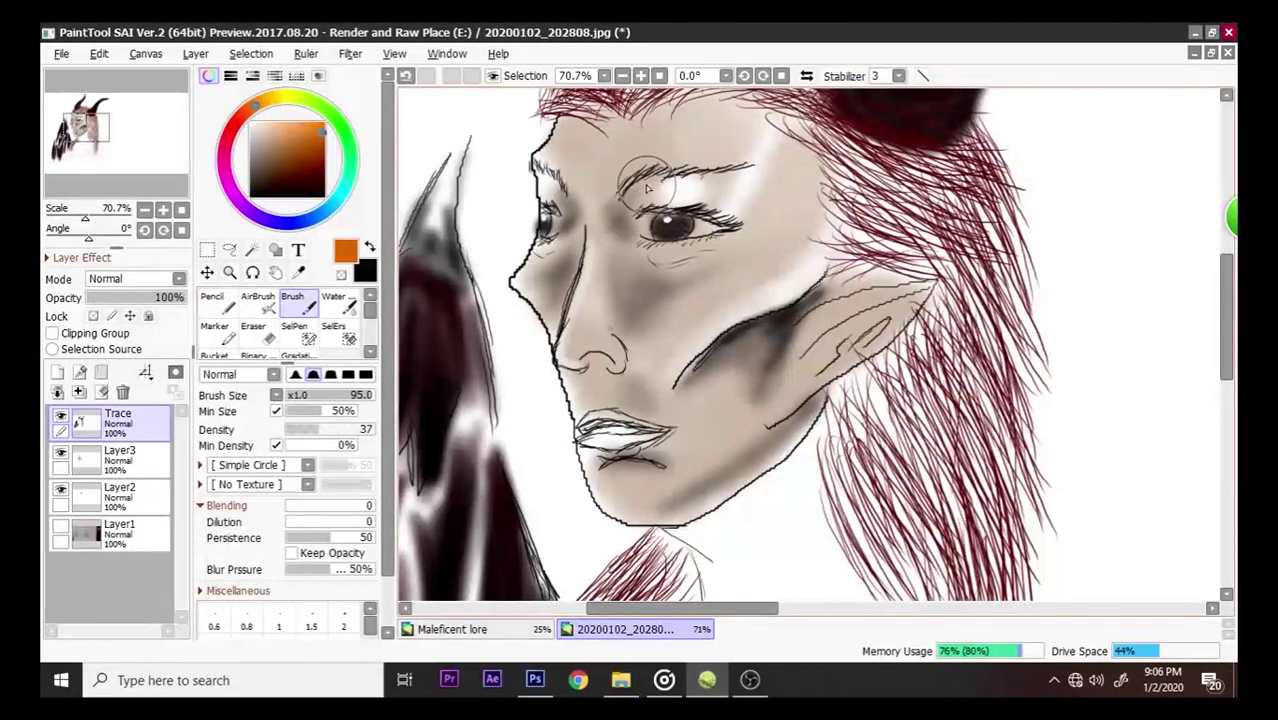
pyautogui.moveTo(640, 183); pyautogui.dragTo(748, 143)
pyautogui.hotkey('ctrl', 'z')
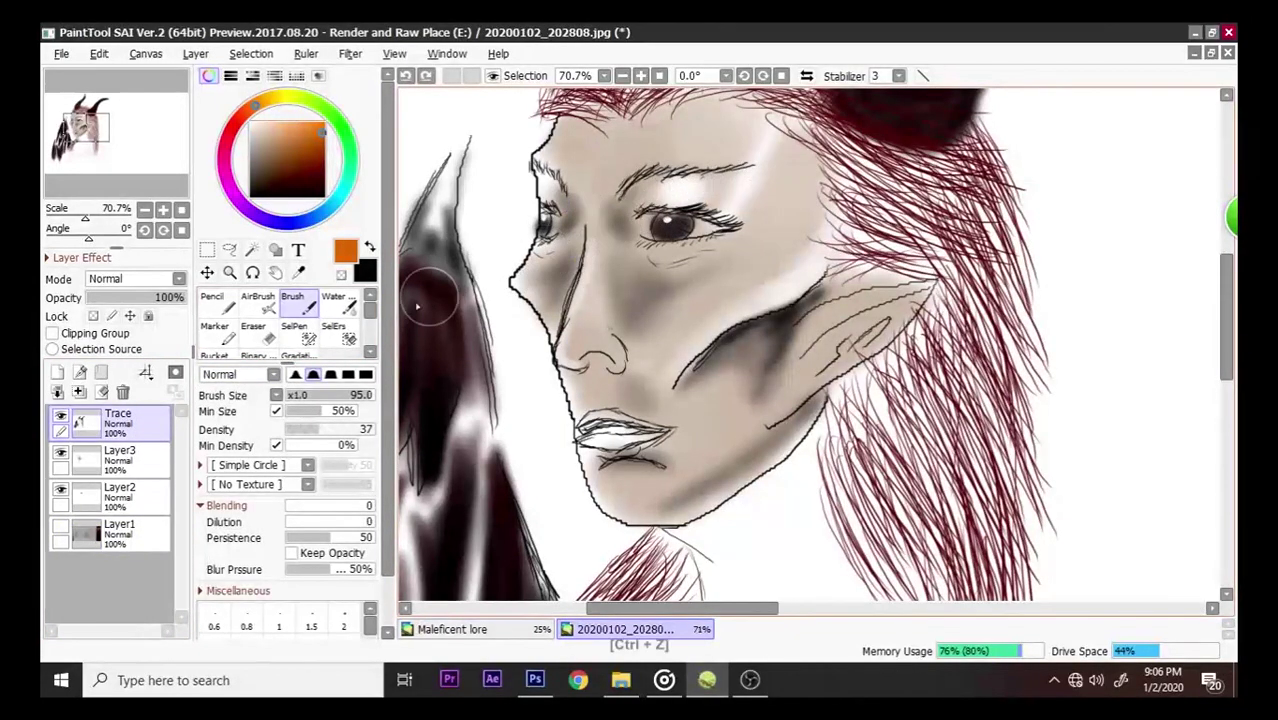
pyautogui.moveTo(430, 200)
pyautogui.mouseDown()
pyautogui.moveTo(465, 214)
pyautogui.moveTo(480, 240)
pyautogui.moveTo(408, 290)
pyautogui.mouseUp()
pyautogui.moveTo(316, 395); pyautogui.dragTo(300, 395)
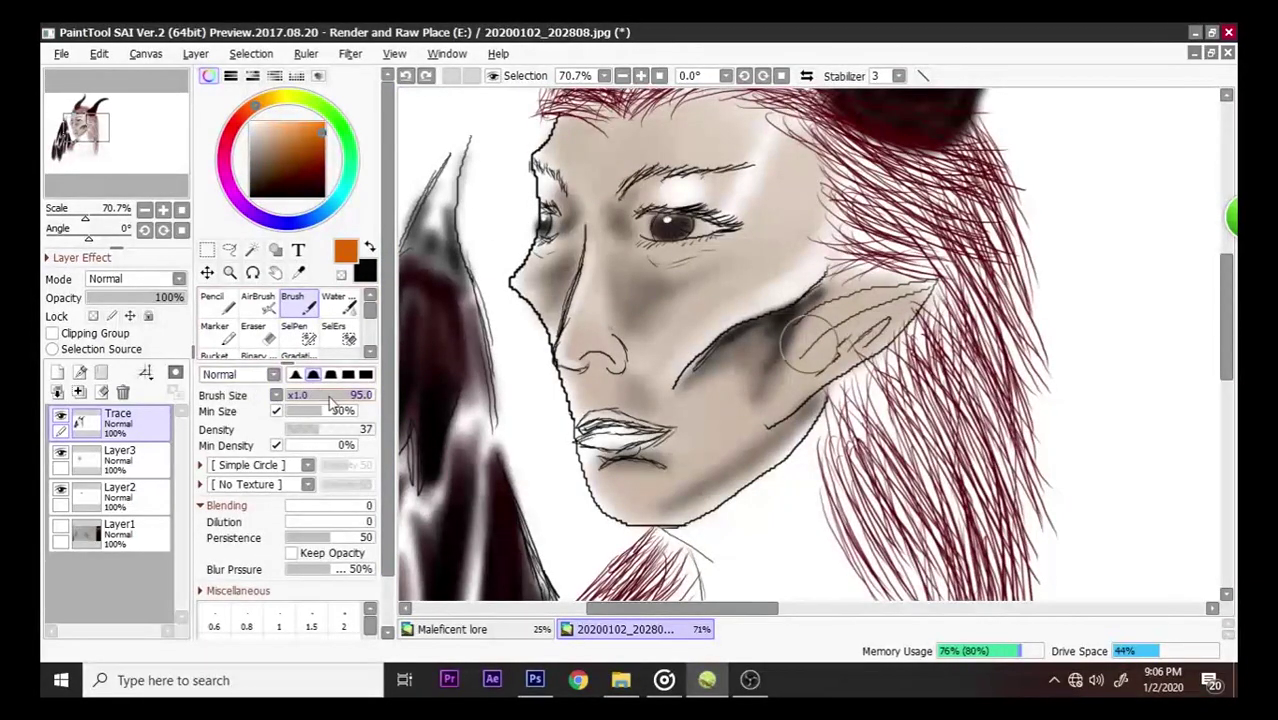
pyautogui.moveTo(627, 188)
pyautogui.mouseDown()
pyautogui.moveTo(740, 163)
pyautogui.moveTo(705, 166)
pyautogui.mouseUp()
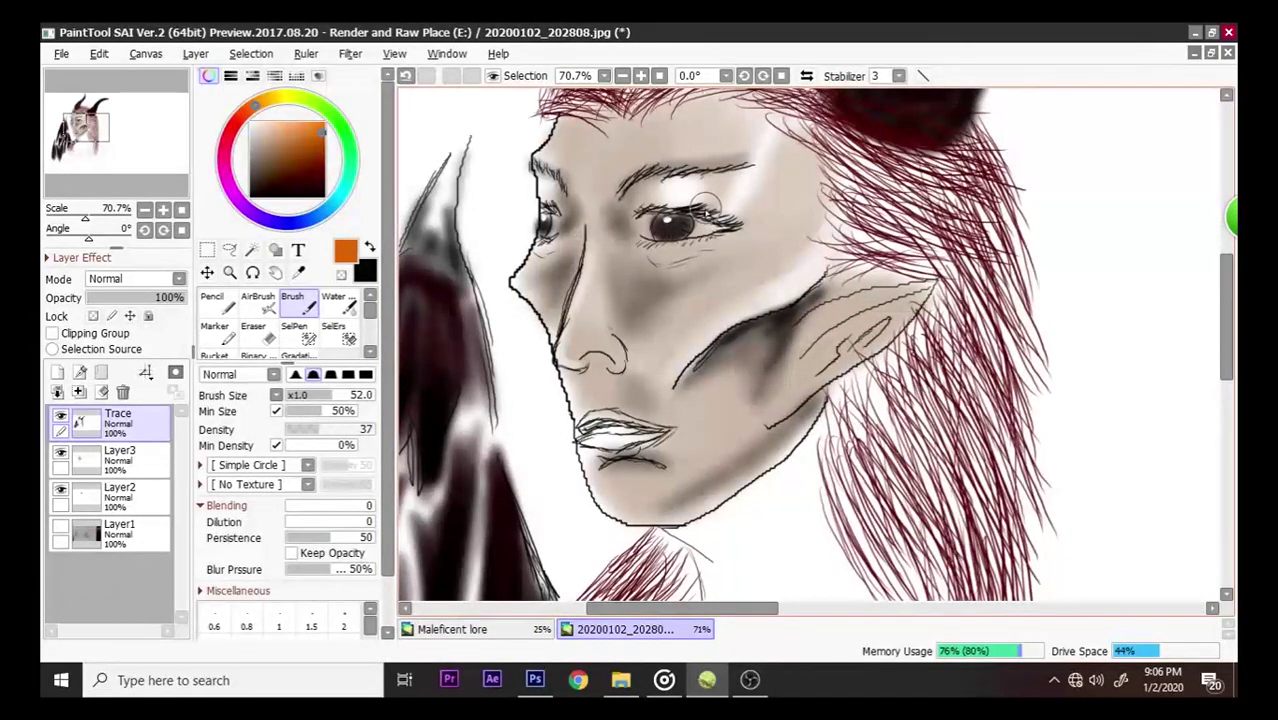
# - Pick a dark red and paint both lips on Layer2 with the Brush at size 22 and density 37
pyautogui.click(298, 272)
pyautogui.moveTo(249, 116); pyautogui.dragTo(240, 121)
pyautogui.moveTo(313, 138)
pyautogui.mouseDown()
pyautogui.moveTo(328, 121)
pyautogui.moveTo(327, 149)
pyautogui.mouseUp()
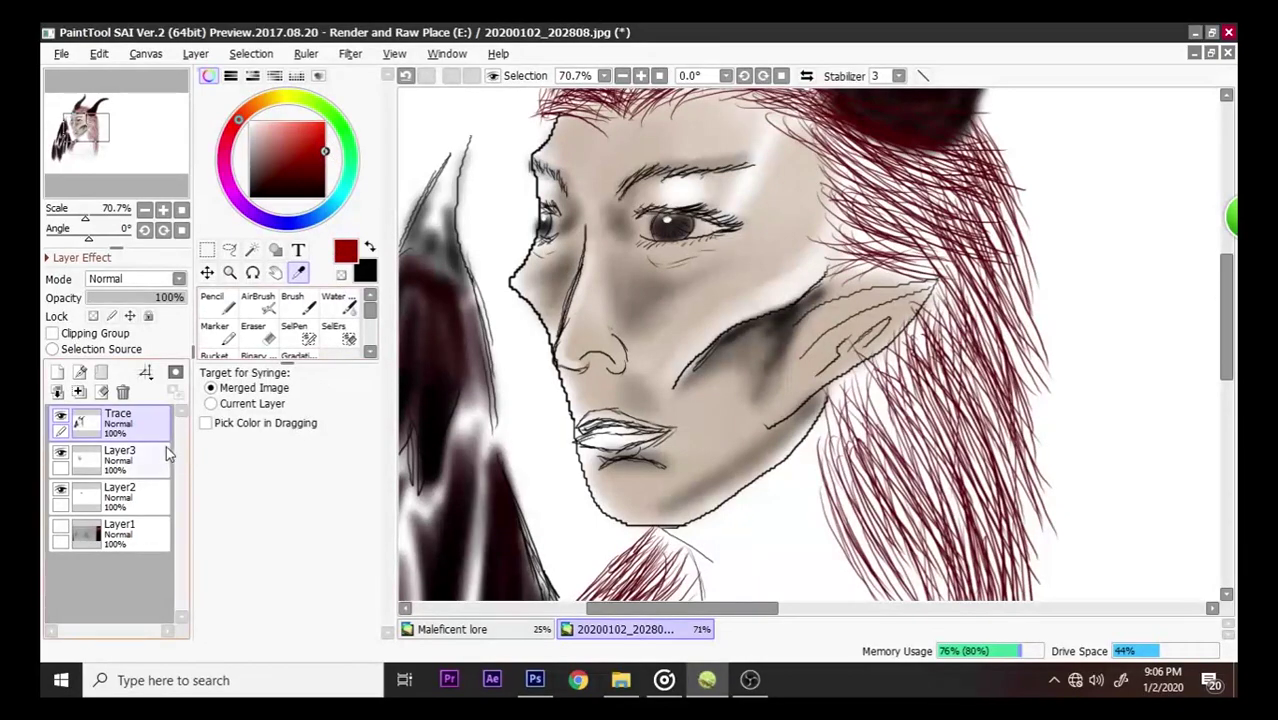
pyautogui.click(125, 455)
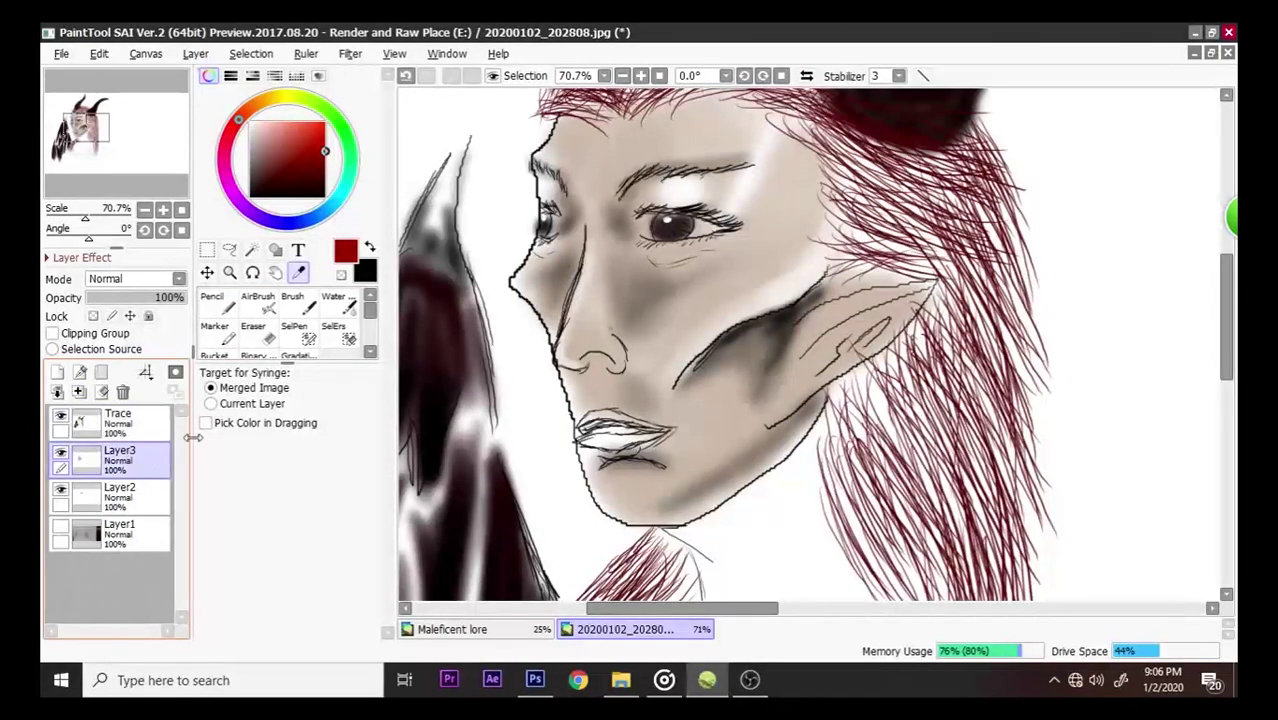
pyautogui.moveTo(330, 152); pyautogui.dragTo(335, 146)
pyautogui.click(310, 304)
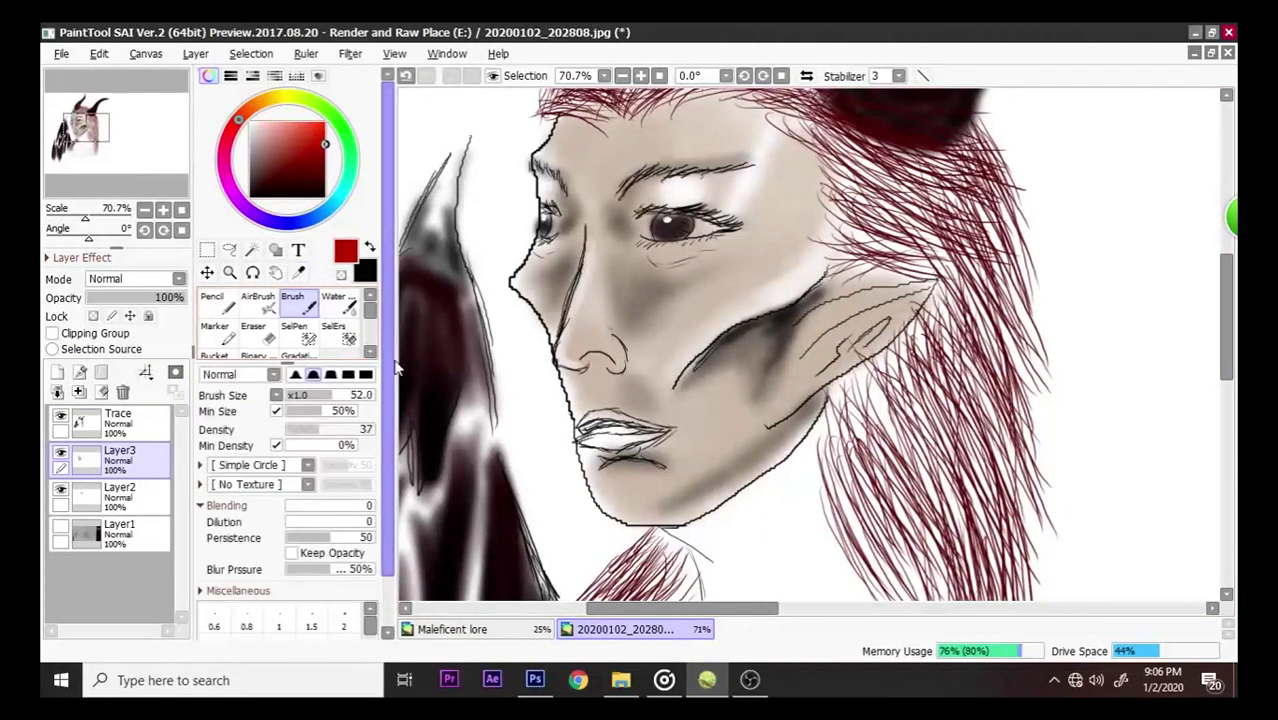
pyautogui.moveTo(614, 445)
pyautogui.mouseDown()
pyautogui.moveTo(579, 441)
pyautogui.moveTo(648, 432)
pyautogui.moveTo(613, 440)
pyautogui.mouseUp()
pyautogui.click(140, 500)
pyautogui.moveTo(340, 395); pyautogui.dragTo(310, 395)
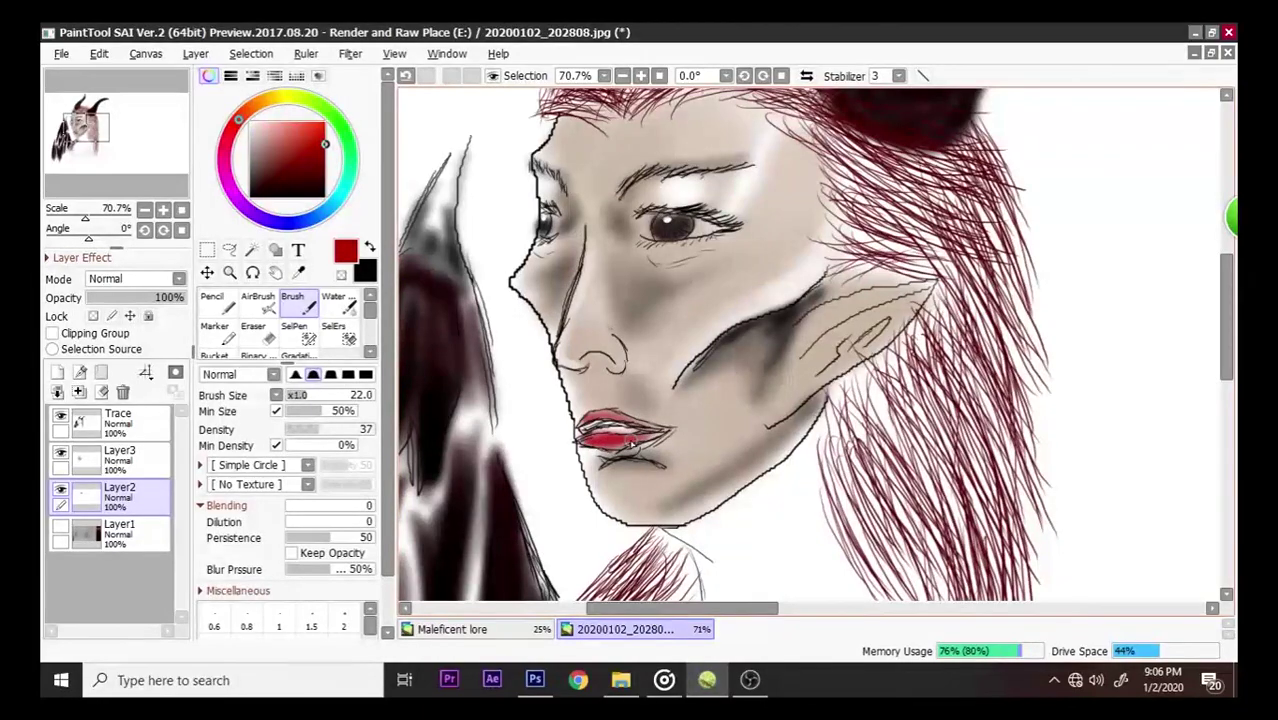
pyautogui.moveTo(646, 436); pyautogui.dragTo(667, 431)
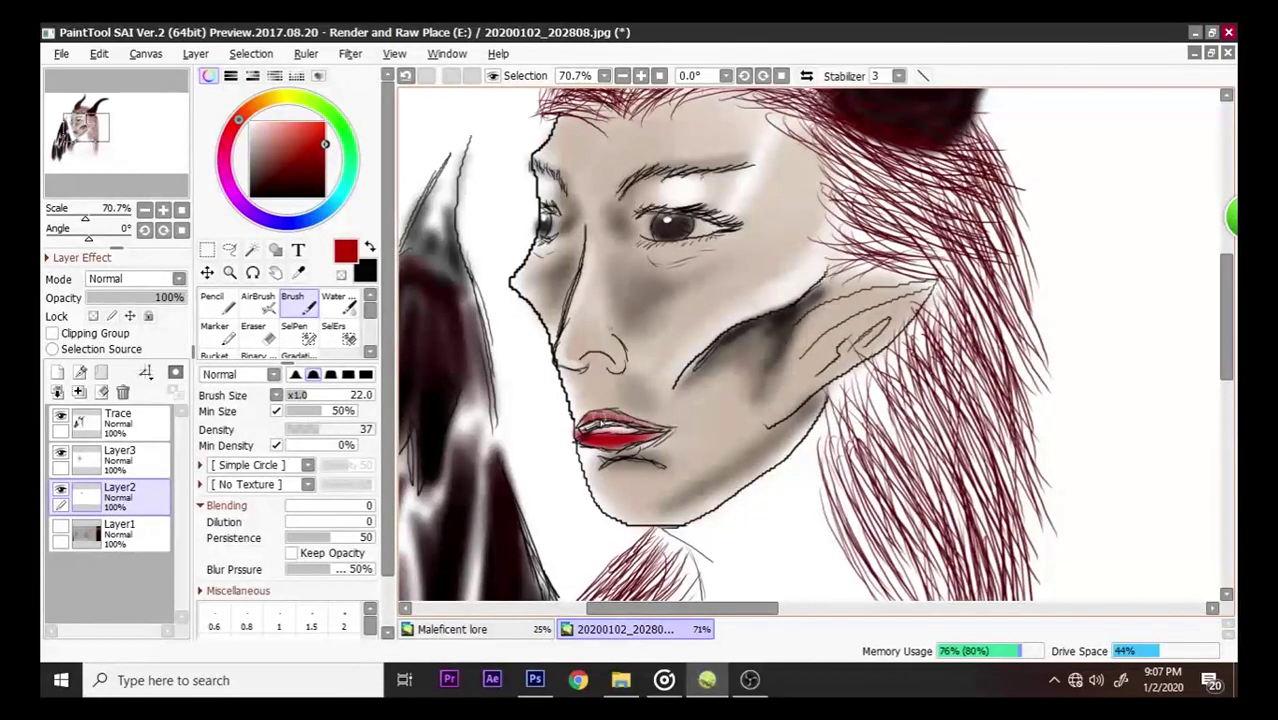
# - Switch the colour to black and darken the parting line between the lips on the Trace layer at size 22
pyautogui.click(307, 157)
pyautogui.click(324, 196)
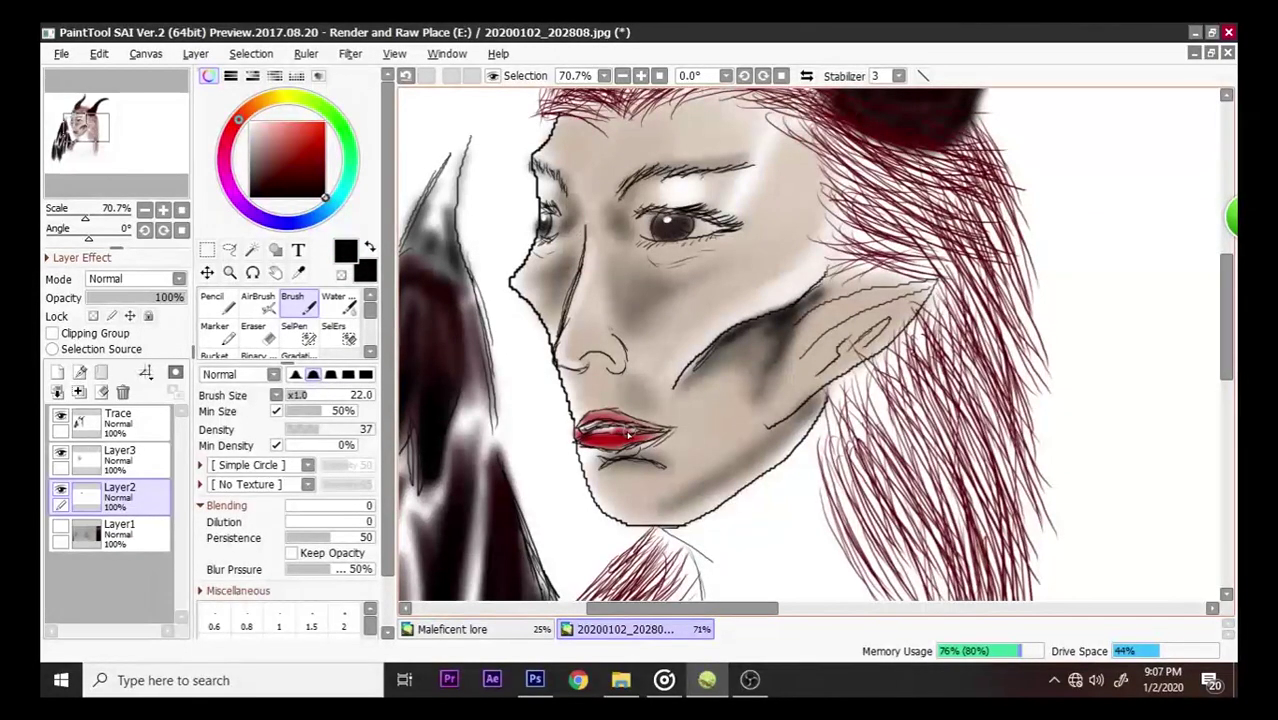
pyautogui.hotkey('ctrl', 'z')
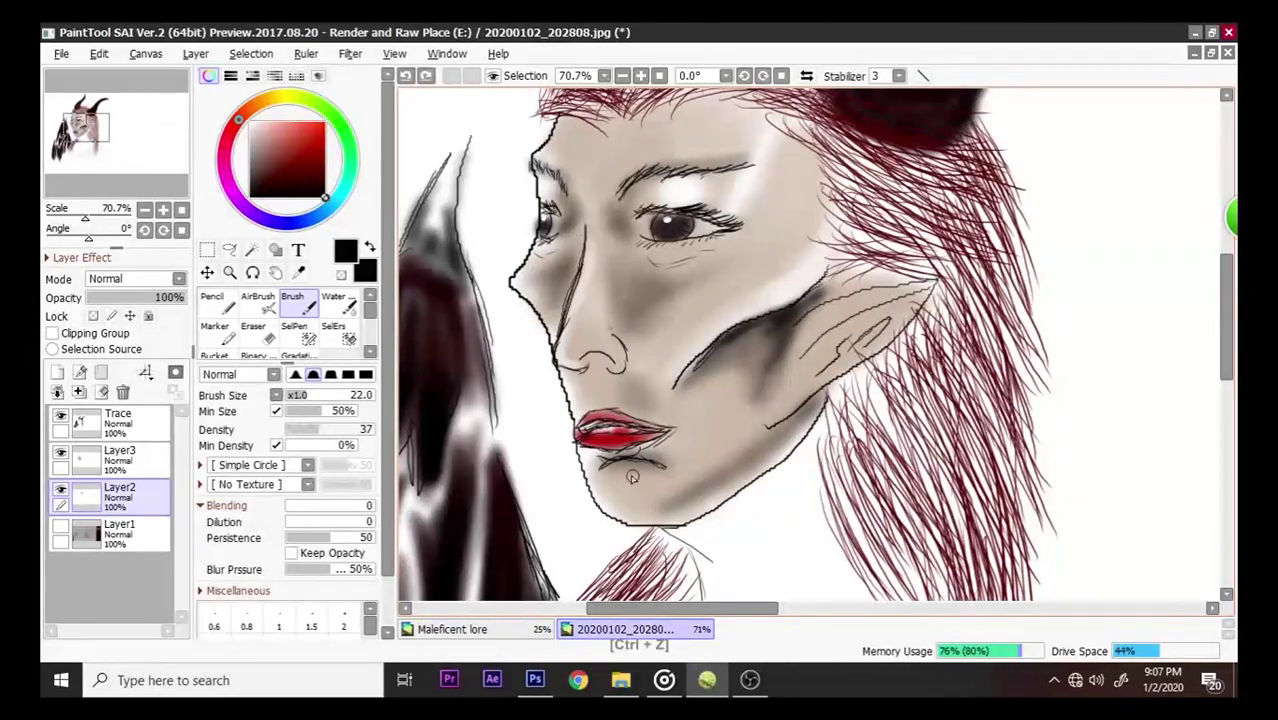
pyautogui.click(118, 455)
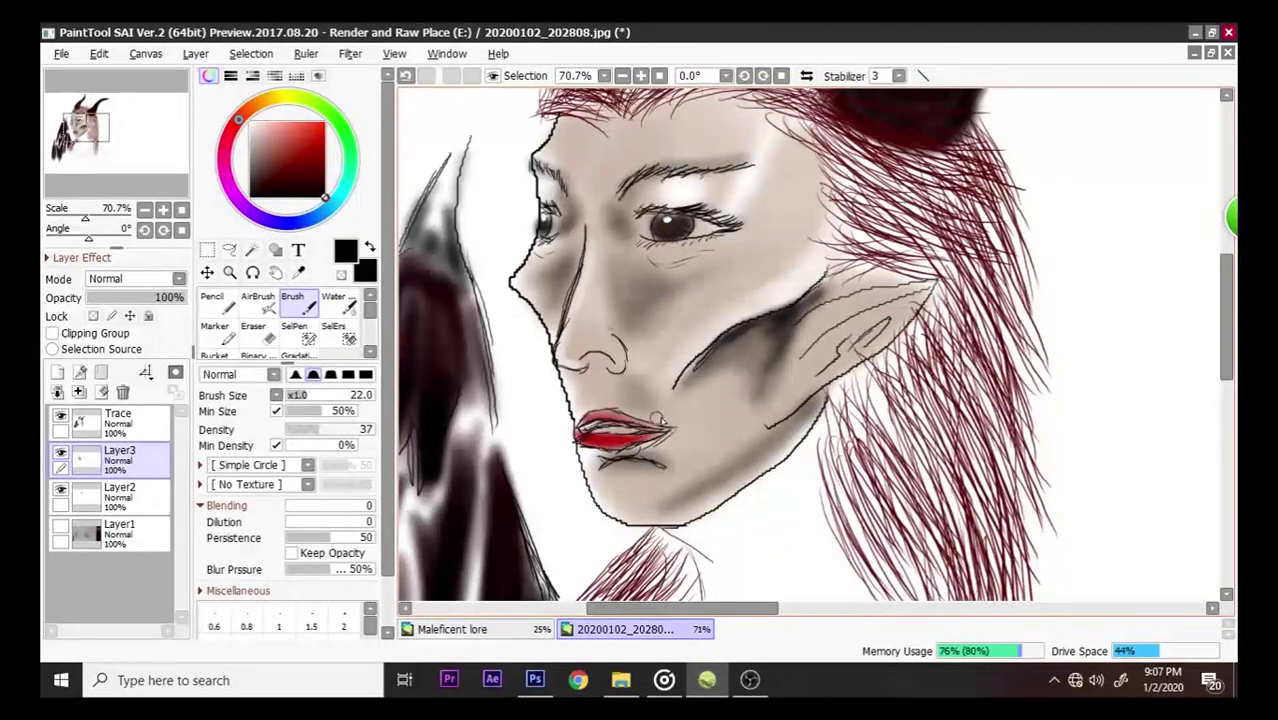
pyautogui.click(118, 420)
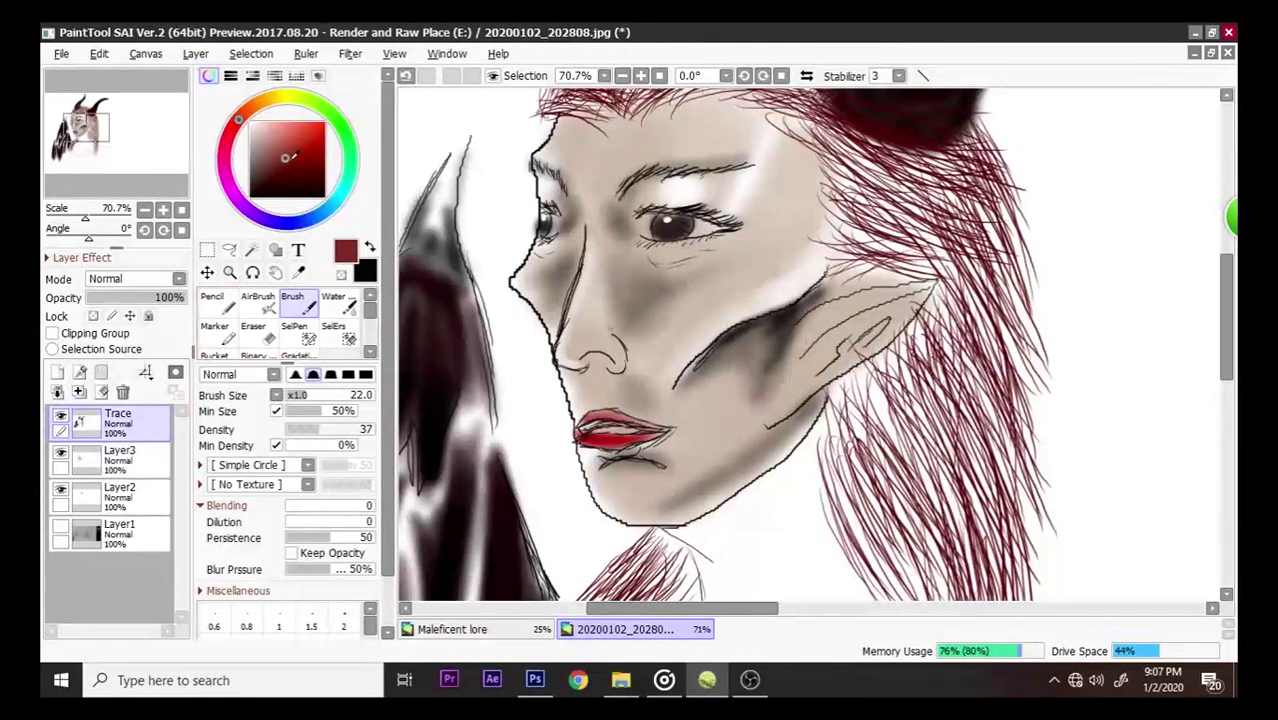
pyautogui.moveTo(617, 433)
pyautogui.mouseDown()
pyautogui.moveTo(603, 431)
pyautogui.moveTo(668, 436)
pyautogui.mouseUp()
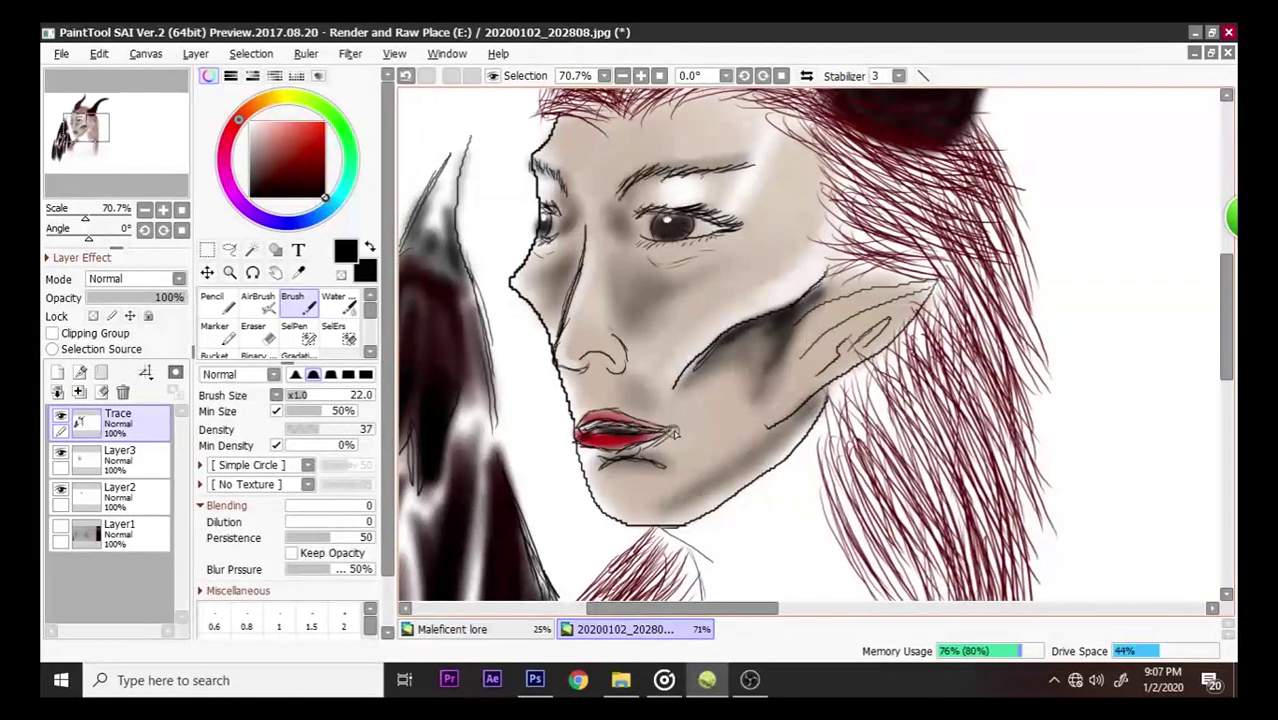
# - Make the scanned sketch on Layer1 visible again behind the painted face
pyautogui.scroll(-4, 631, 381)
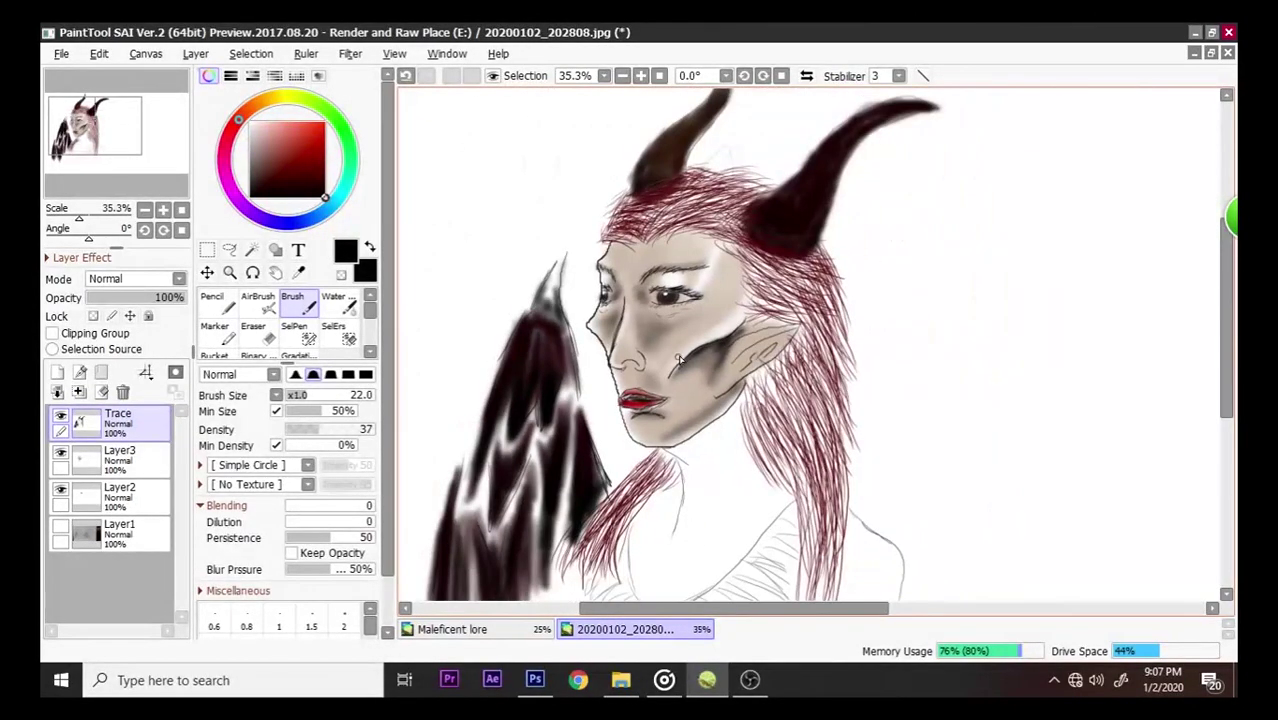
pyautogui.scroll(2, 667, 301)
pyautogui.scroll(2, 667, 301)
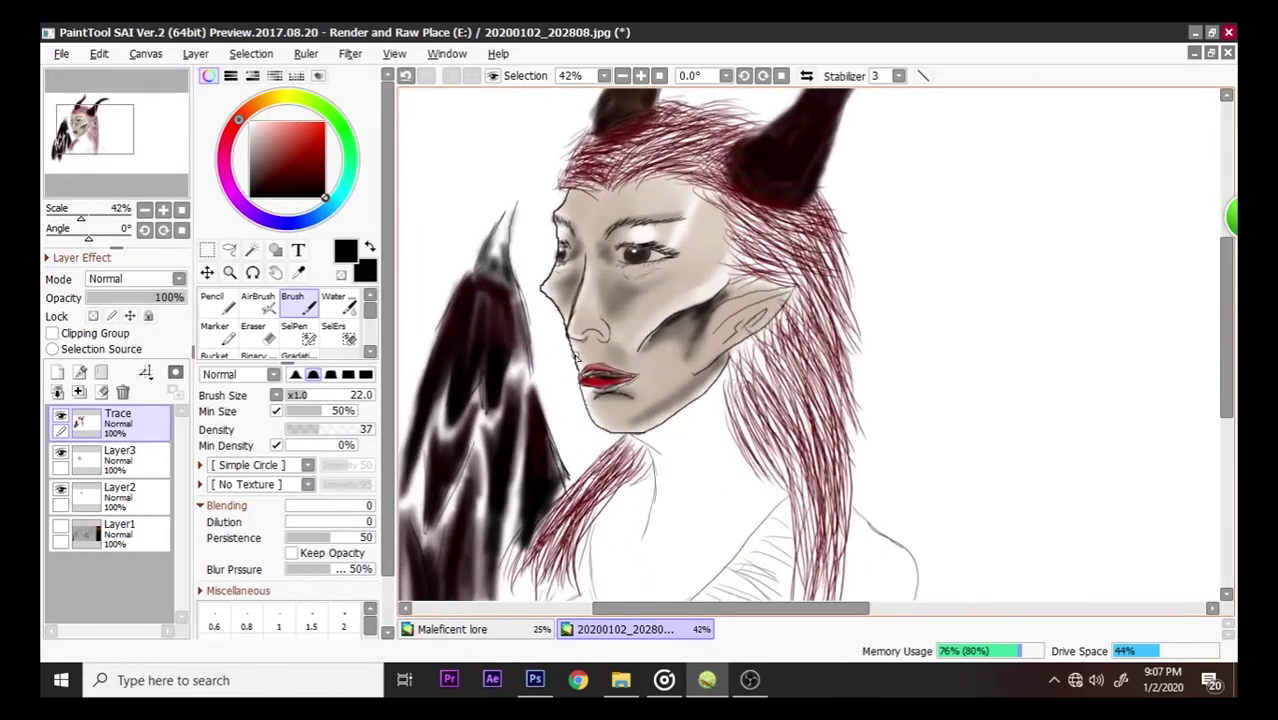
pyautogui.scroll(2, 745, 268)
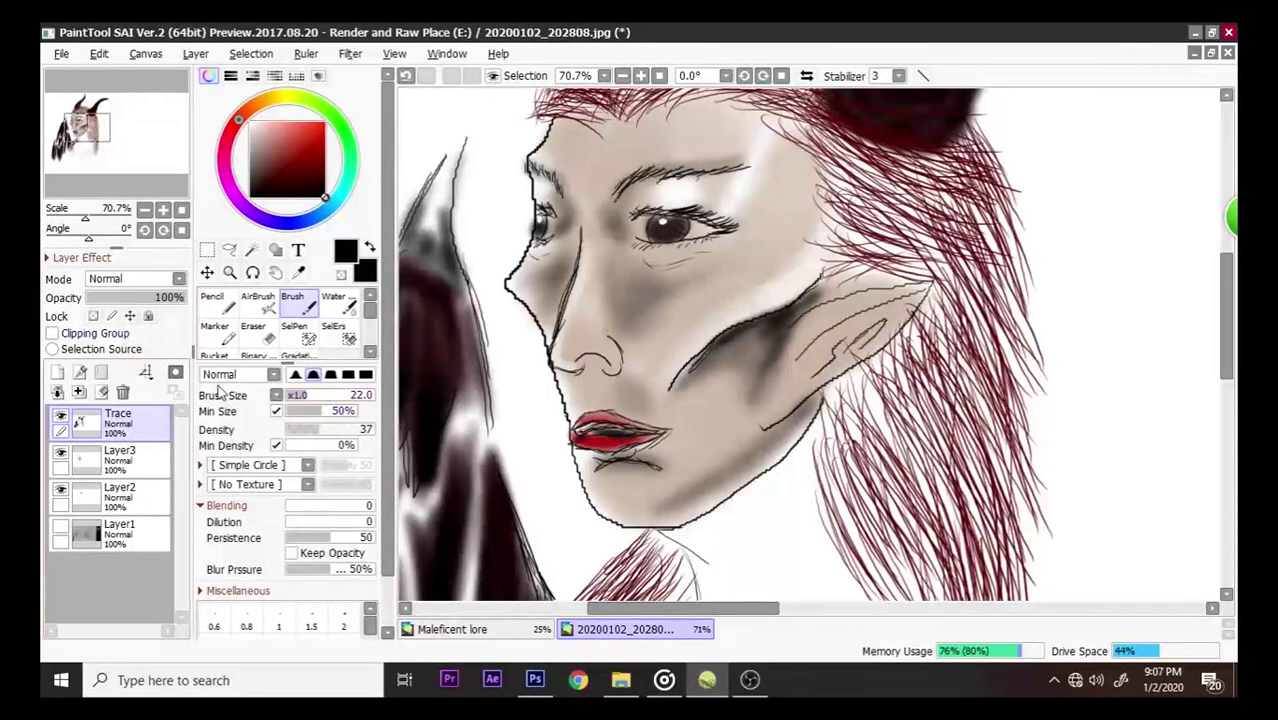
pyautogui.click(64, 530)
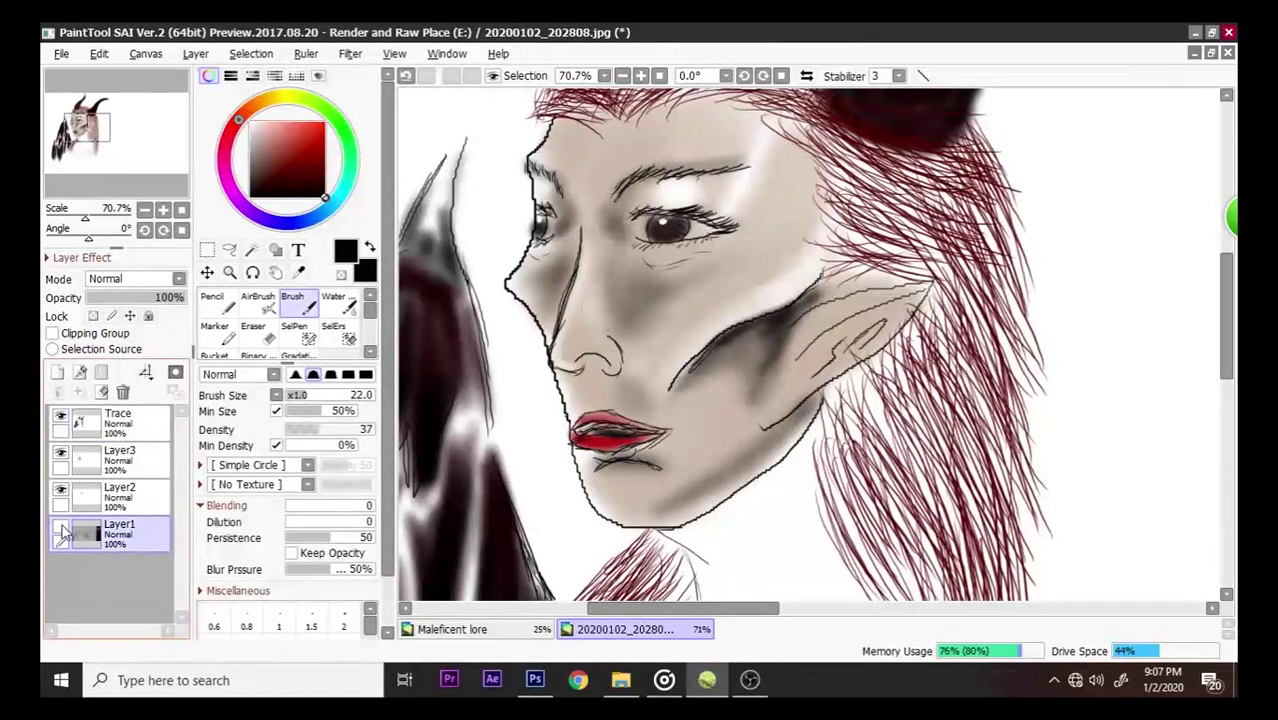
pyautogui.click(62, 528)
# - Erase the protruding outline of the far cheek on the Trace layer with the Eraser, ending at size 5
pyautogui.click(268, 340)
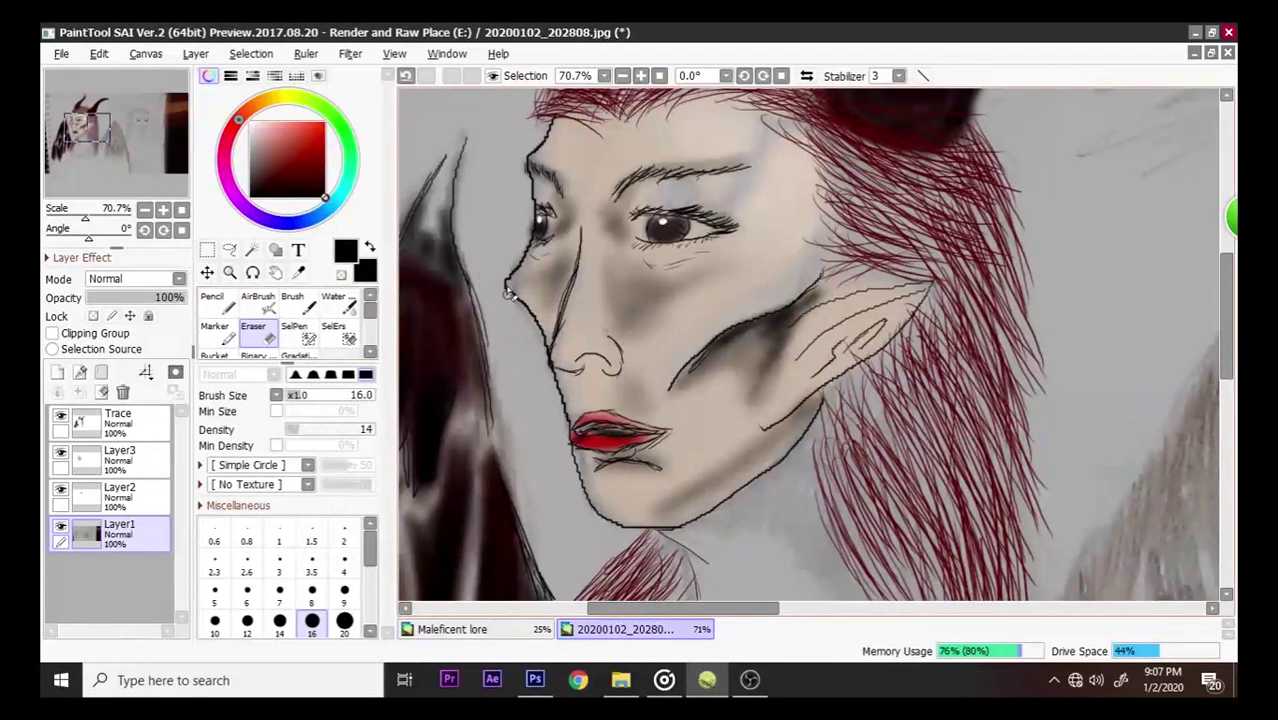
pyautogui.hotkey('ctrl', 'z')
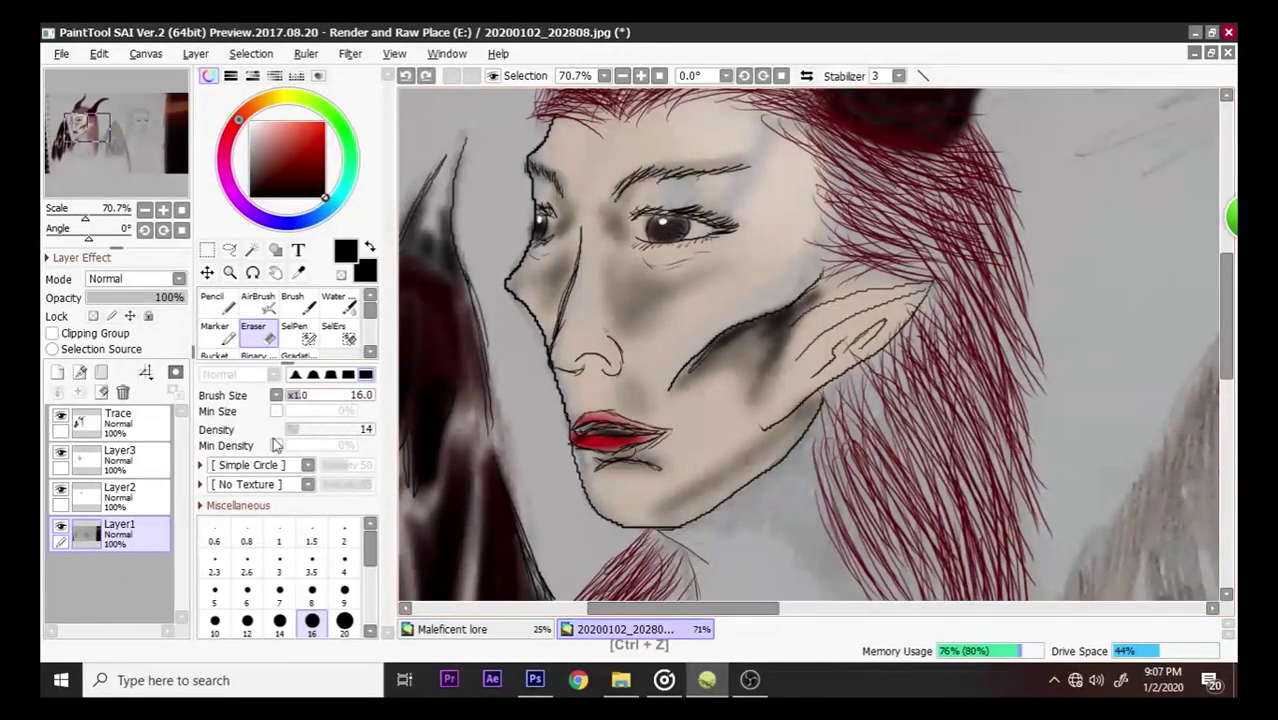
pyautogui.click(121, 430)
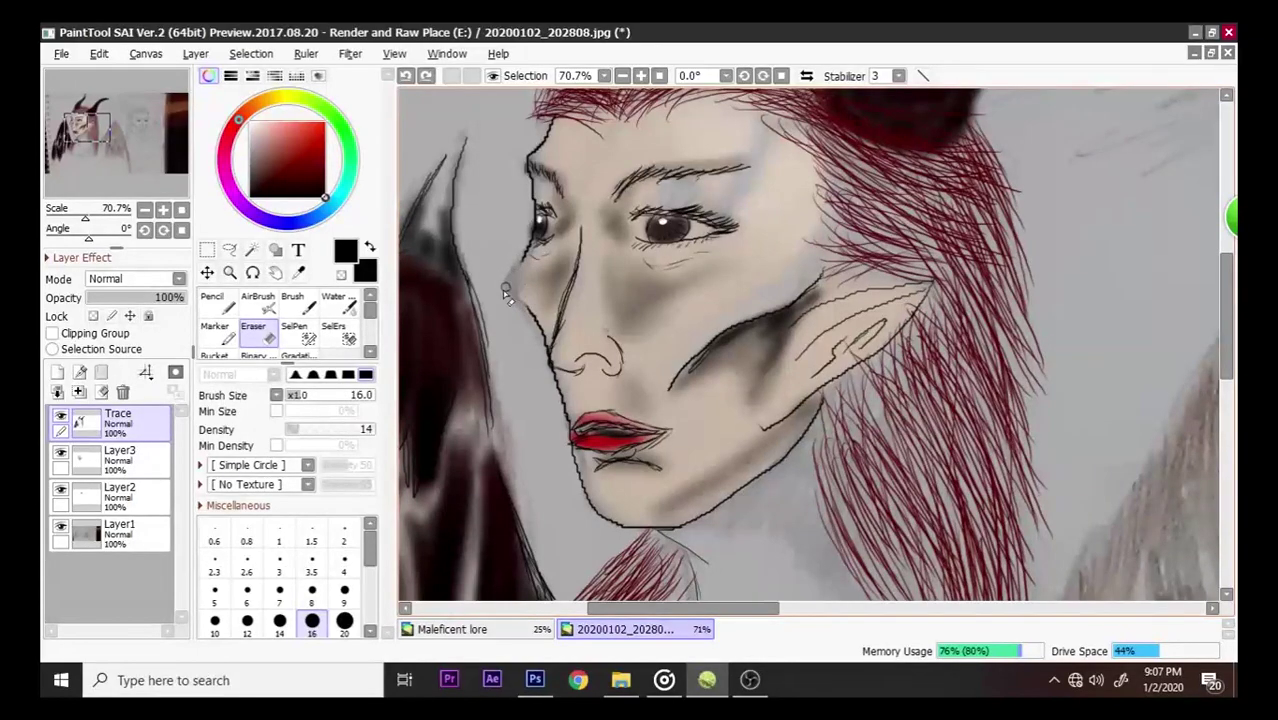
pyautogui.click(214, 591)
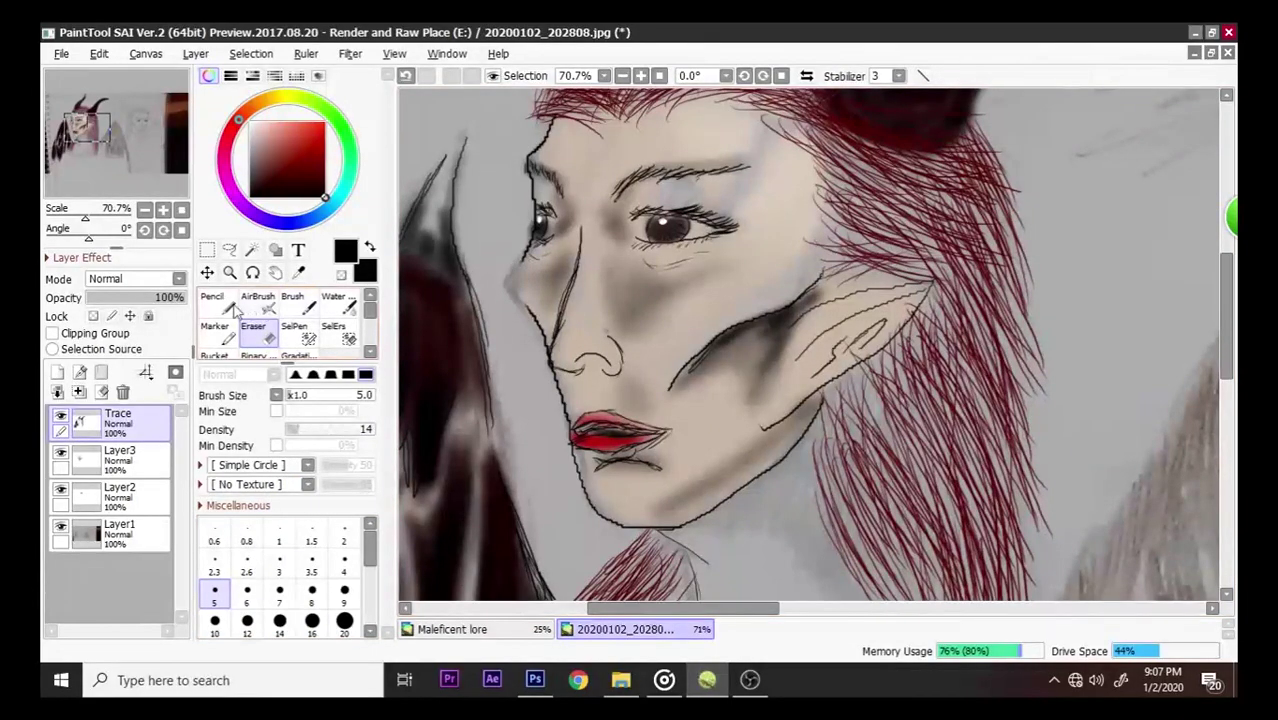
# - Redraw the far cheek's outline below the eye as a smooth black curve with the Pencil at size 5
pyautogui.press('n')
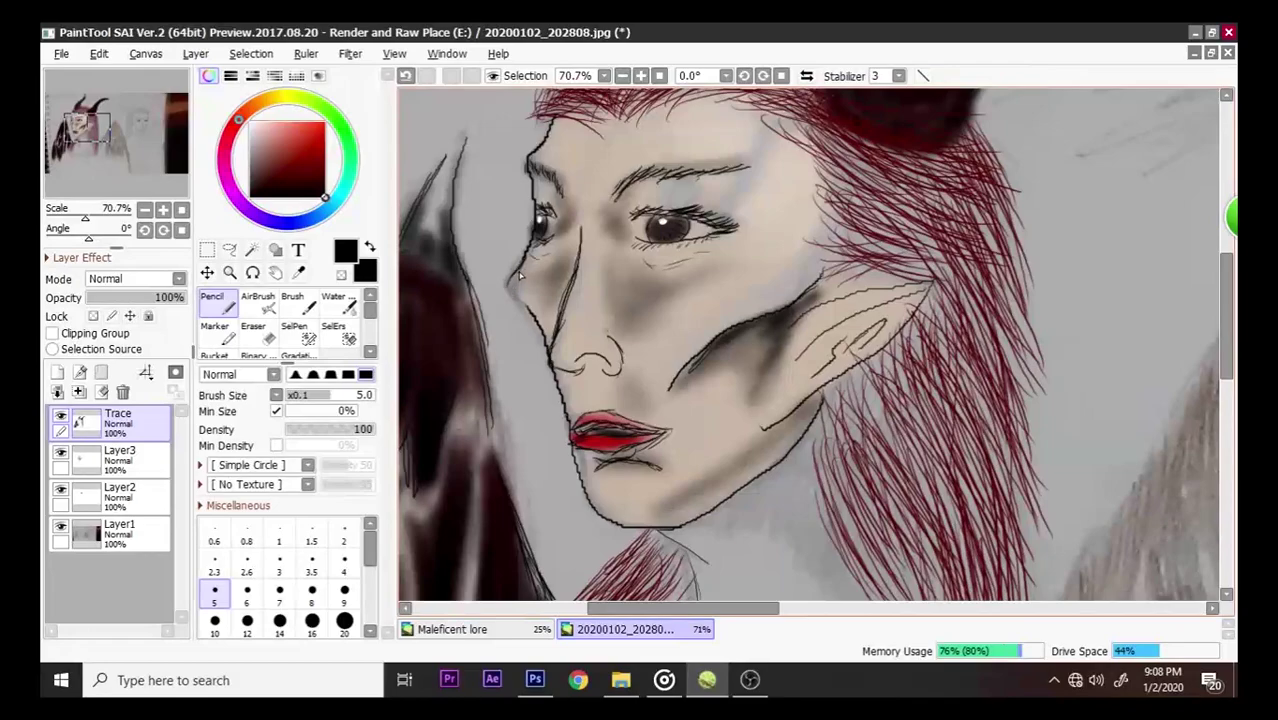
pyautogui.hotkey('ctrl', 'z')
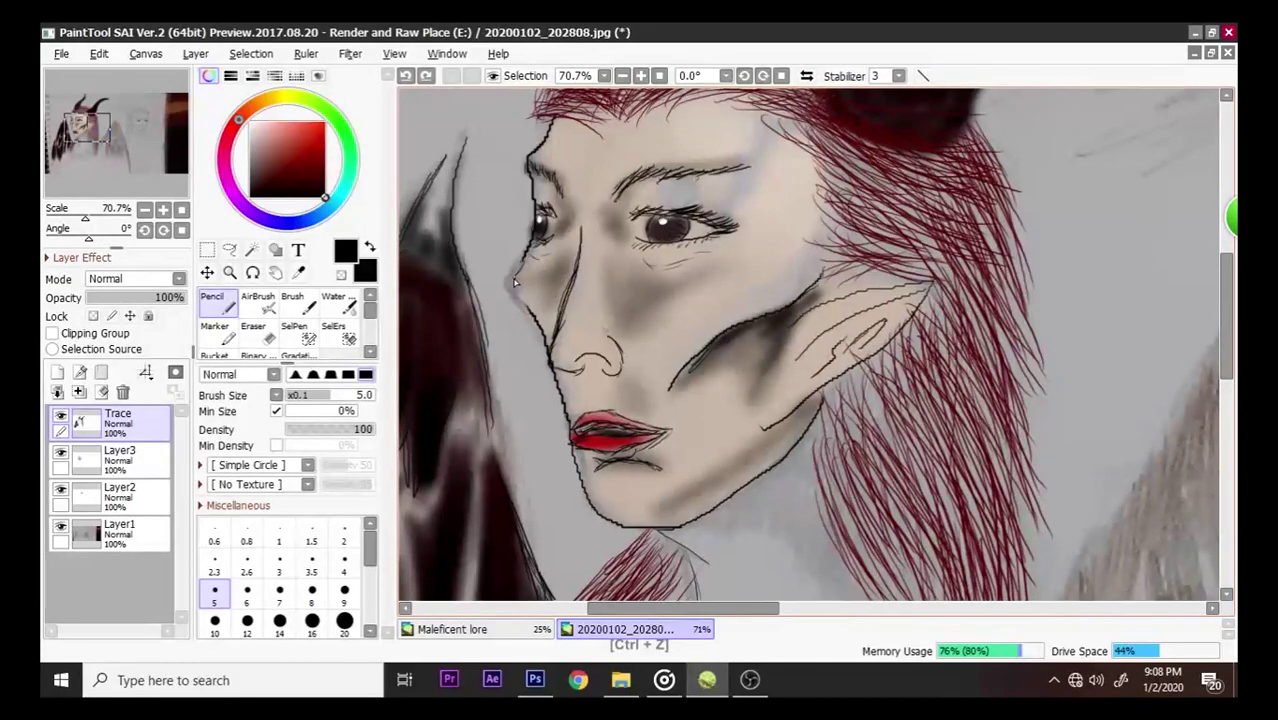
pyautogui.moveTo(522, 308); pyautogui.dragTo(537, 320)
pyautogui.hotkey('ctrl', 'z')
pyautogui.moveTo(518, 280); pyautogui.dragTo(528, 262)
pyautogui.hotkey('ctrl', 'z')
pyautogui.moveTo(522, 305); pyautogui.dragTo(528, 273)
pyautogui.hotkey('ctrl', 'z')
pyautogui.moveTo(540, 326); pyautogui.dragTo(550, 272)
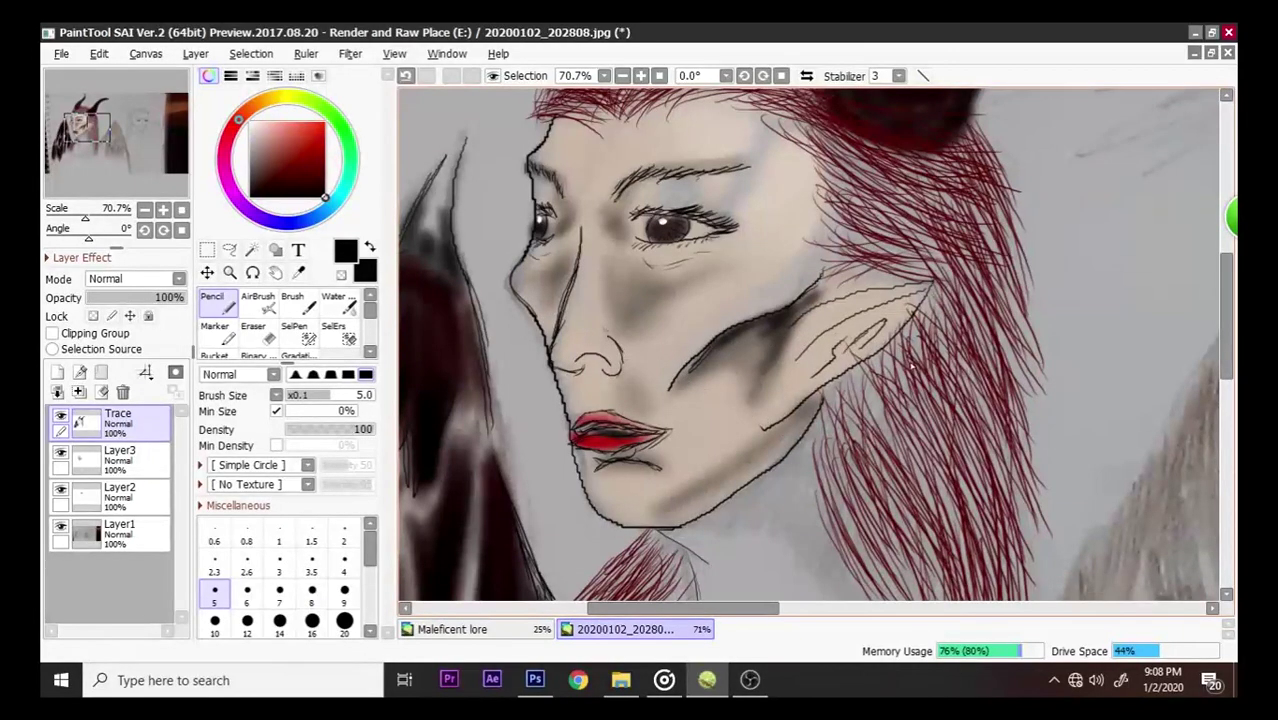
# - Hide the scanned sketch on Layer1 and examine the painted face and the whole figure on white
pyautogui.scroll(-2, 670, 395)
pyautogui.scroll(2, 670, 395)
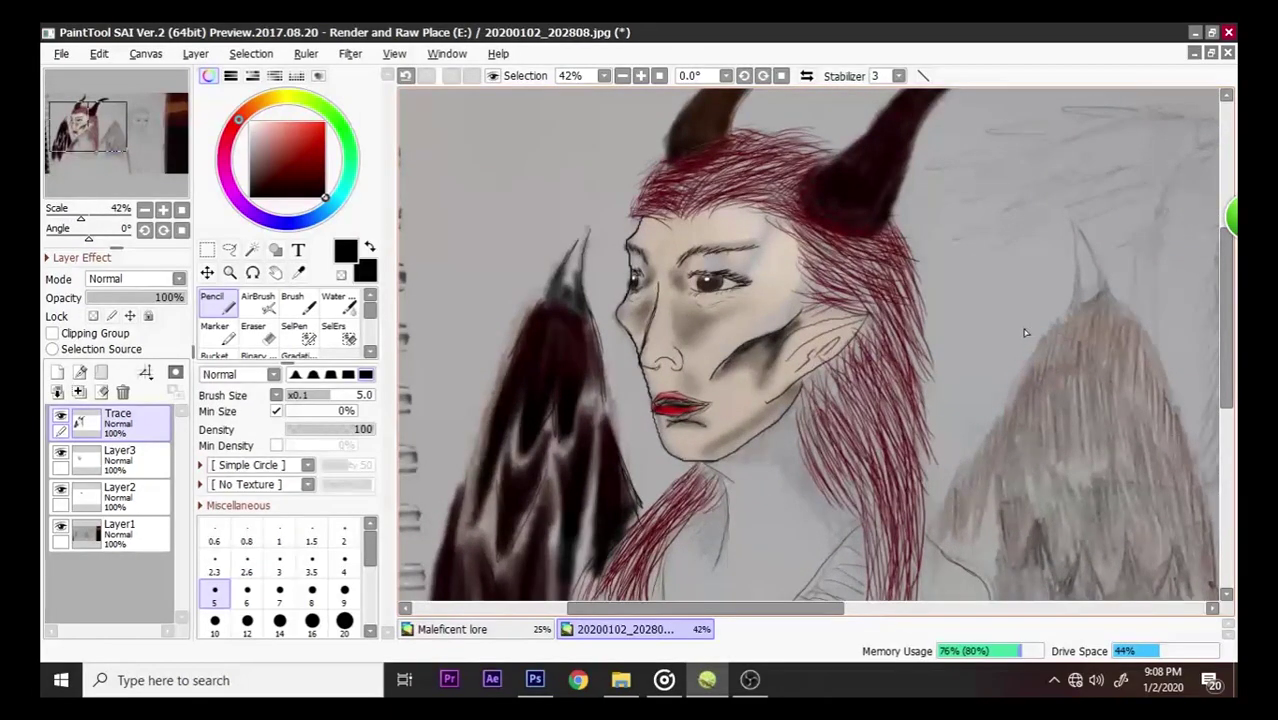
pyautogui.scroll(1, 461, 394)
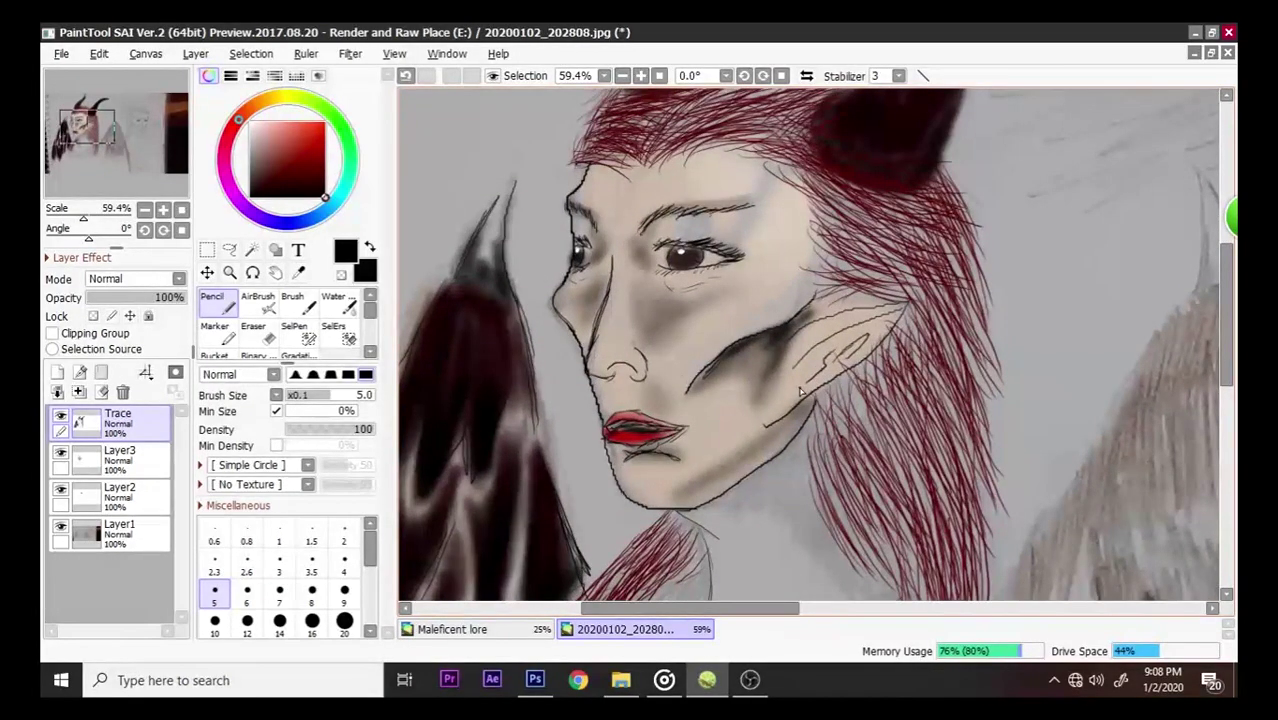
pyautogui.scroll(1, 801, 392)
pyautogui.scroll(-1, 801, 392)
pyautogui.scroll(1, 673, 372)
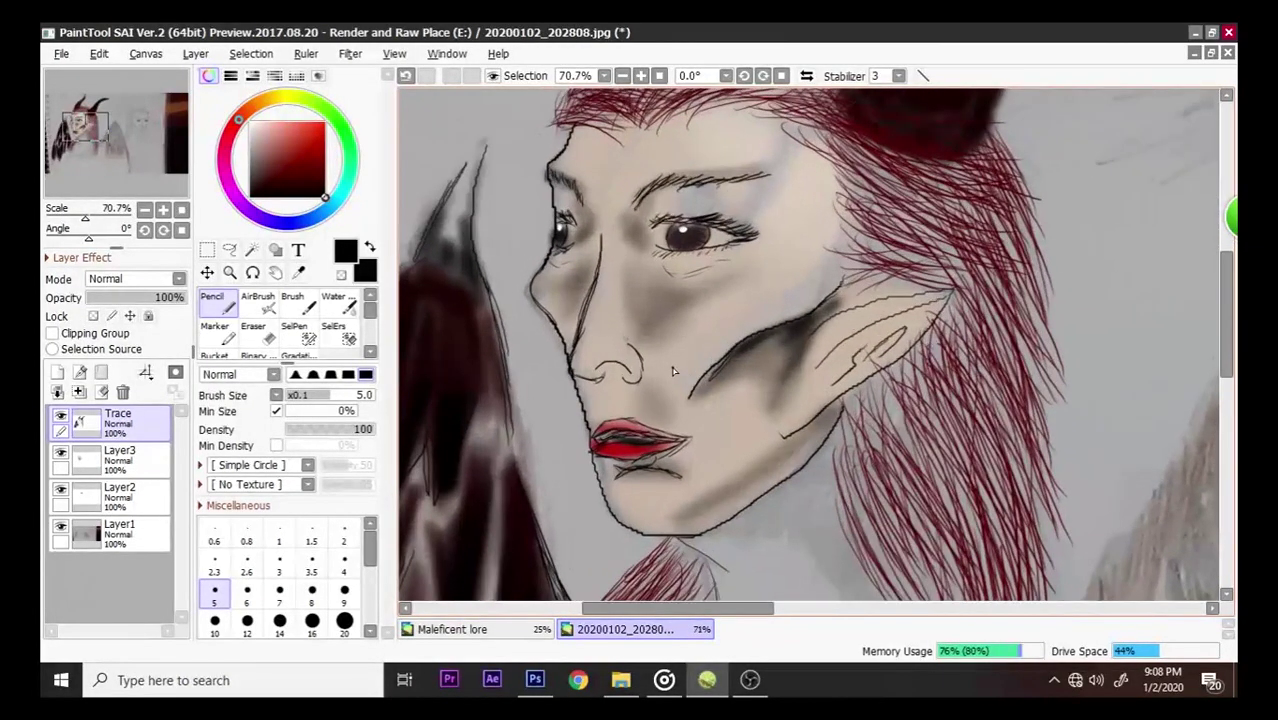
pyautogui.scroll(-3, 676, 372)
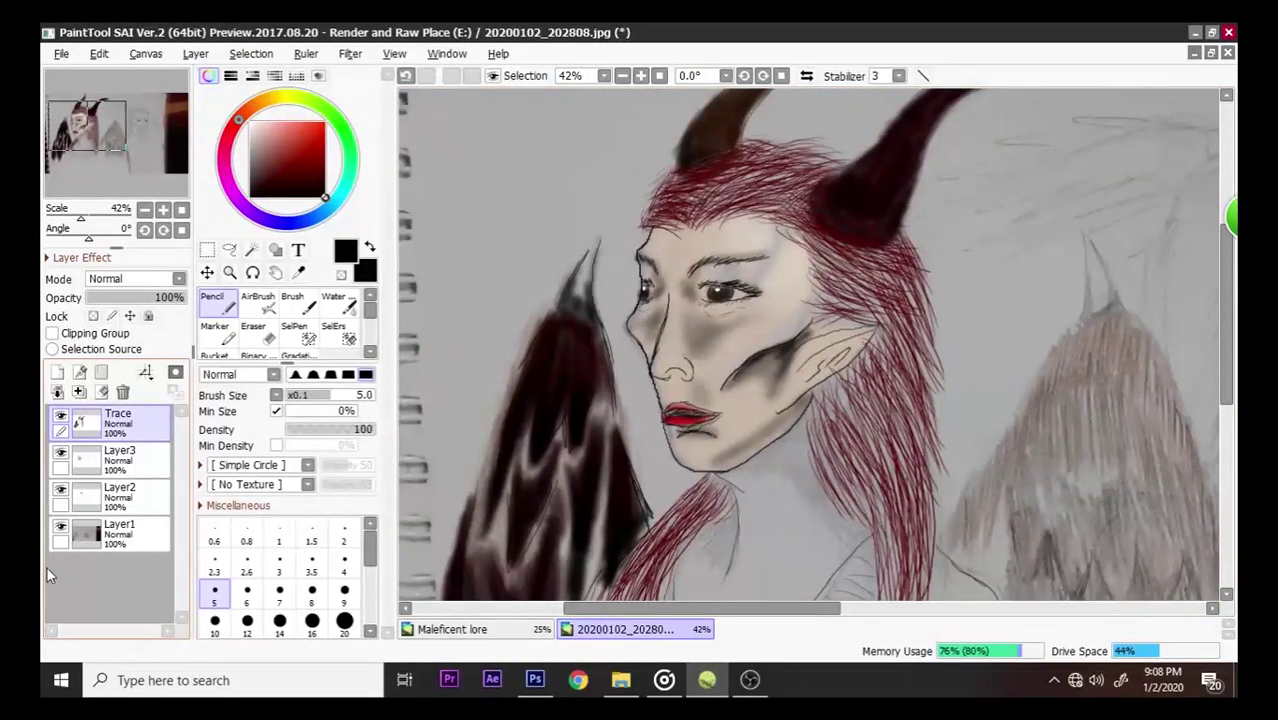
pyautogui.click(74, 533)
pyautogui.click(59, 530)
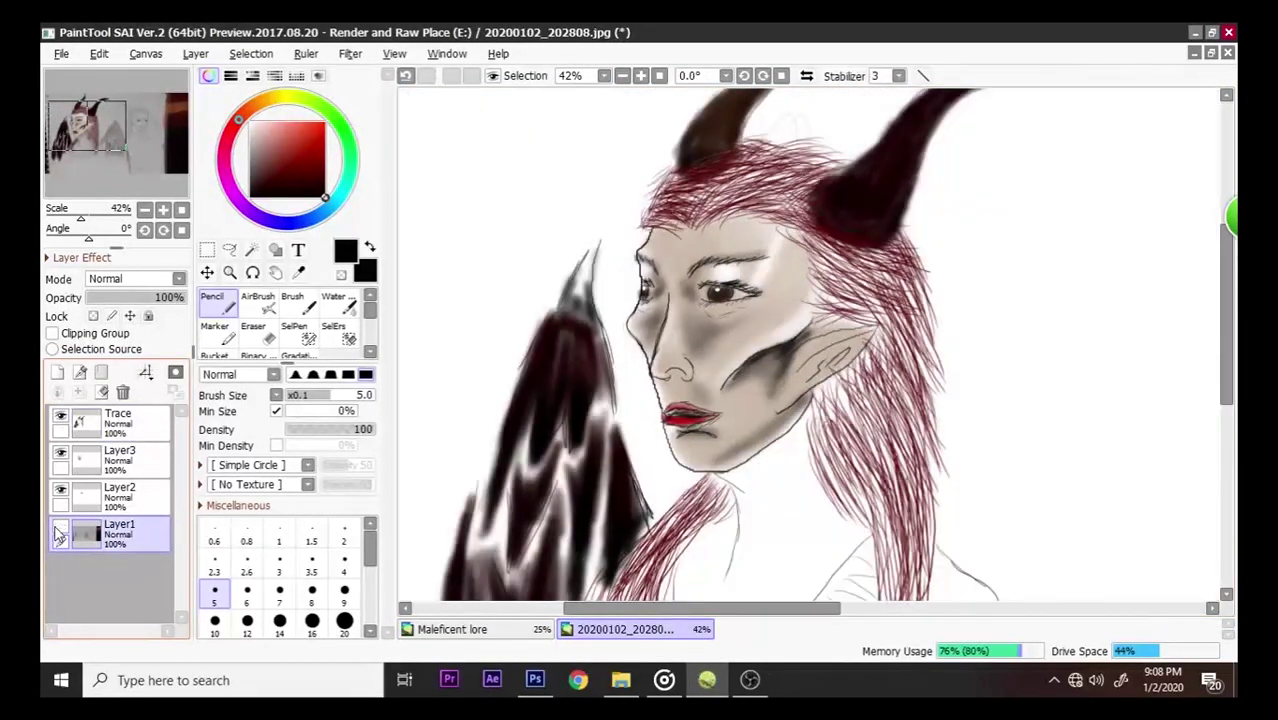
pyautogui.scroll(-1, 800, 345)
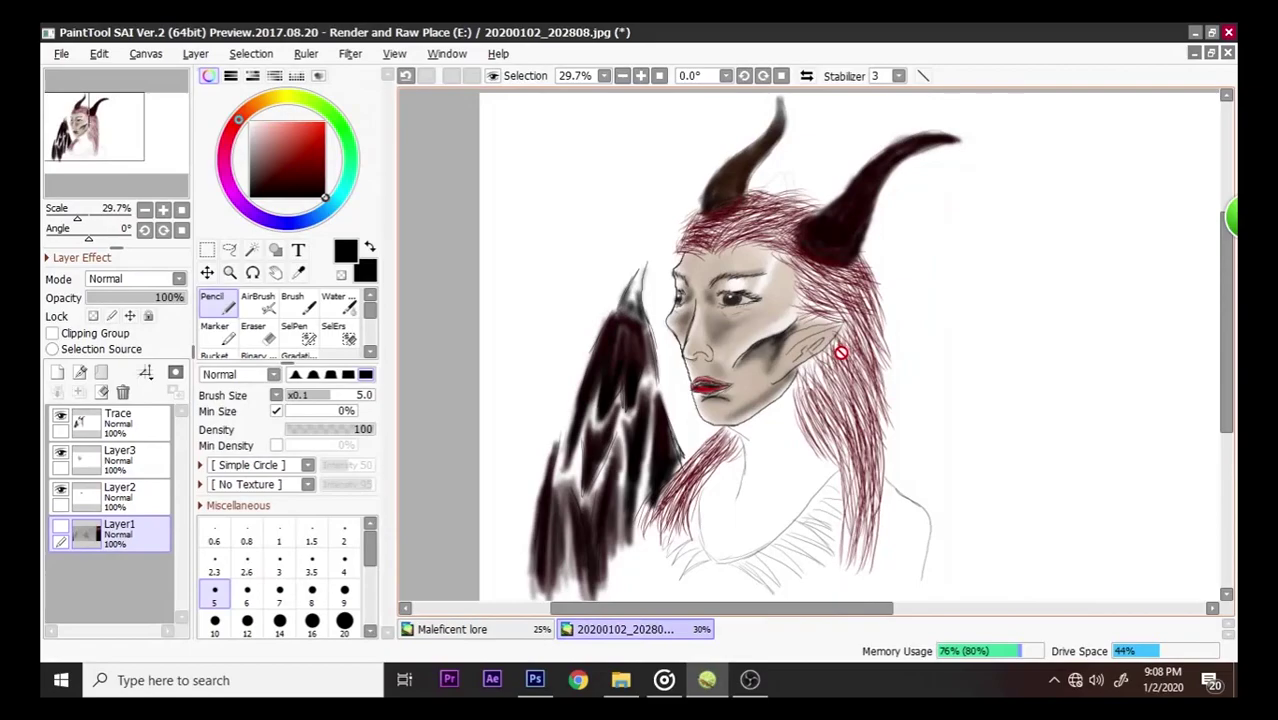
pyautogui.scroll(2, 841, 352)
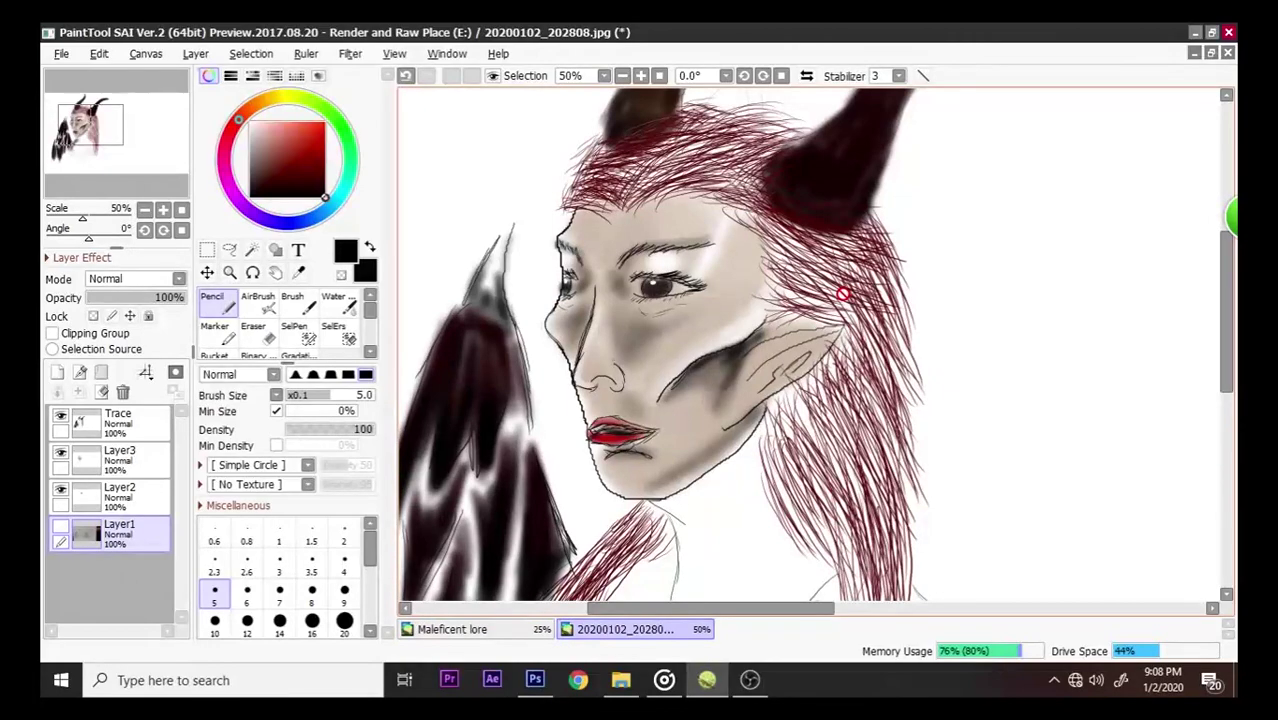
pyautogui.scroll(1, 843, 293)
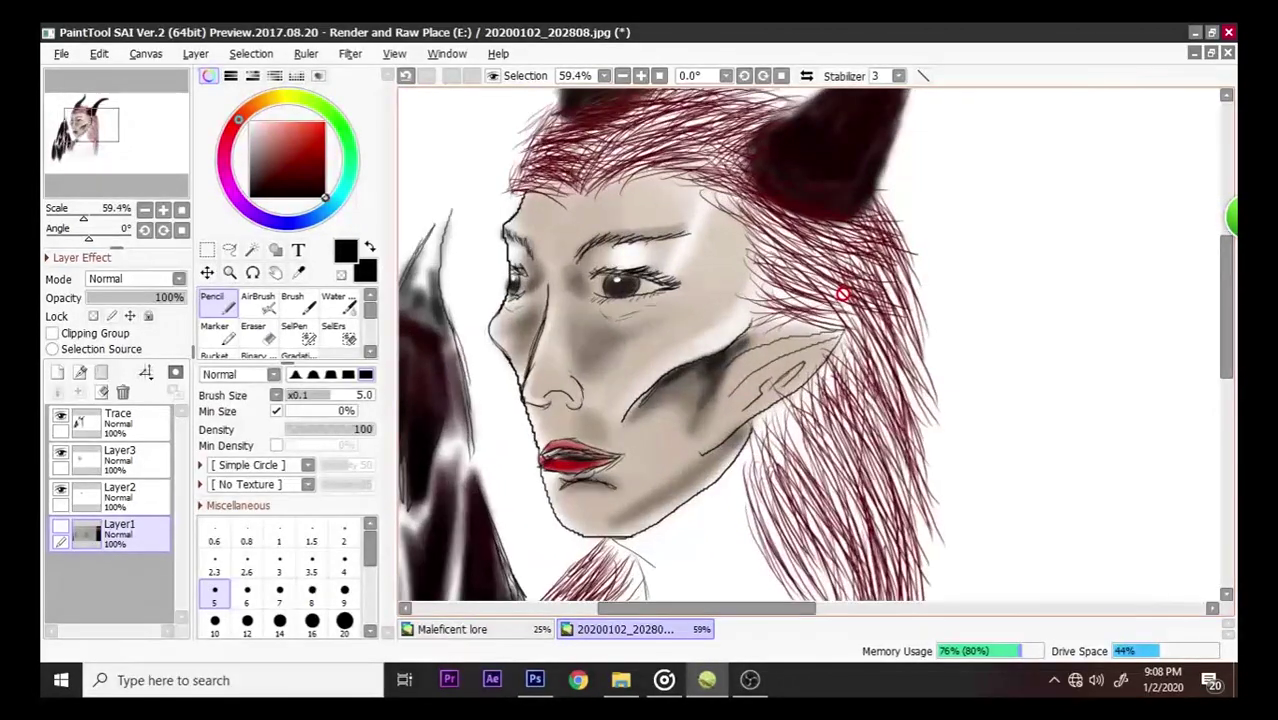
pyautogui.scroll(1, 585, 302)
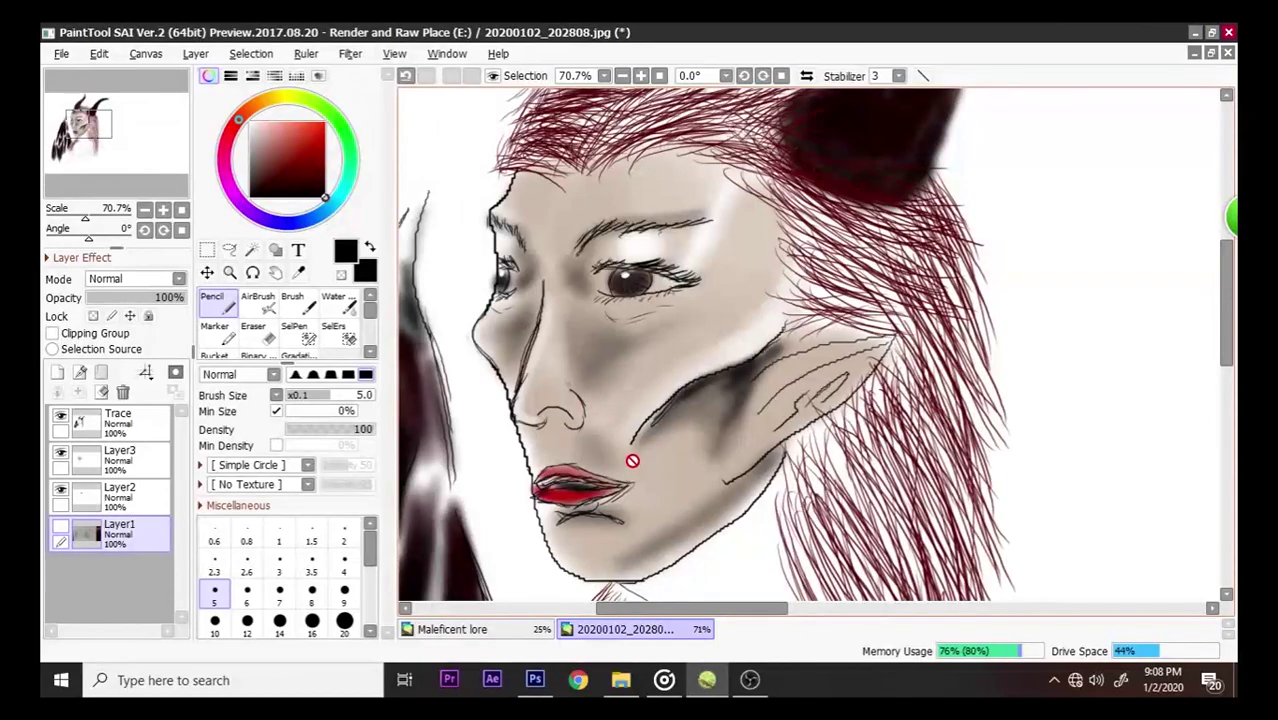
# - Paint both eyebrows thicker and darker in black on the Trace layer with the Brush at size 22 and density 82
pyautogui.click(152, 427)
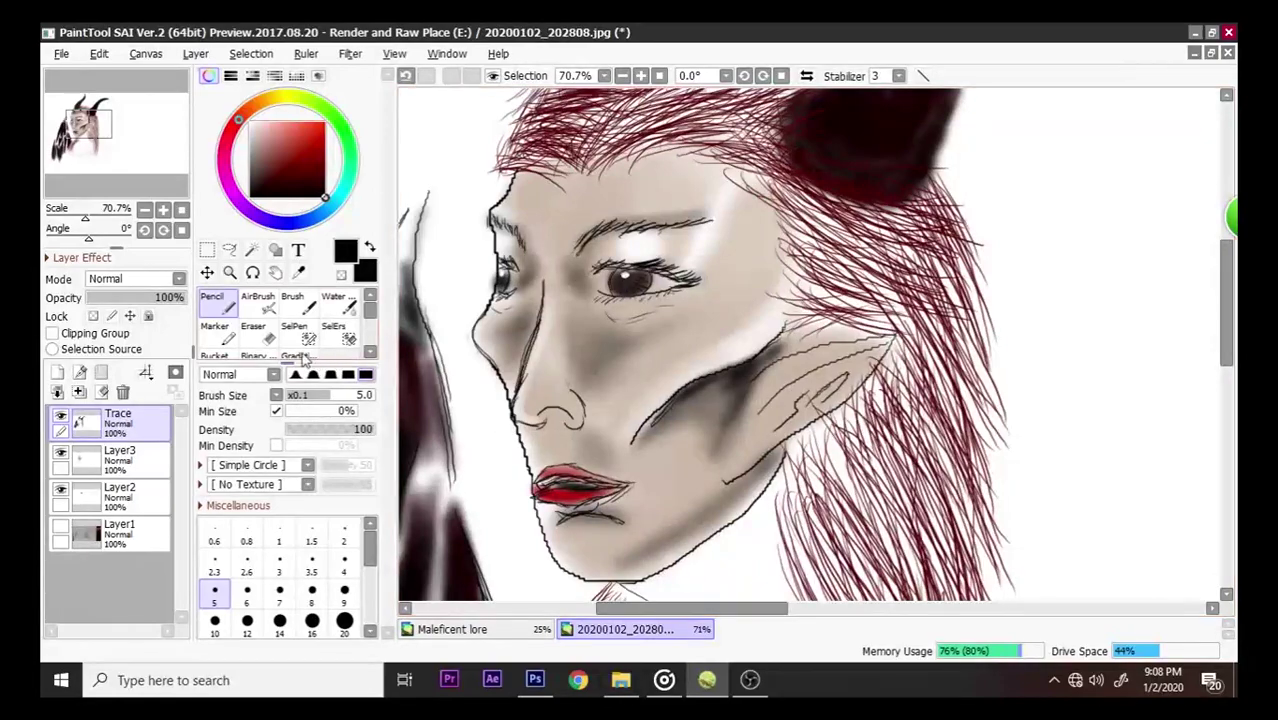
pyautogui.click(292, 302)
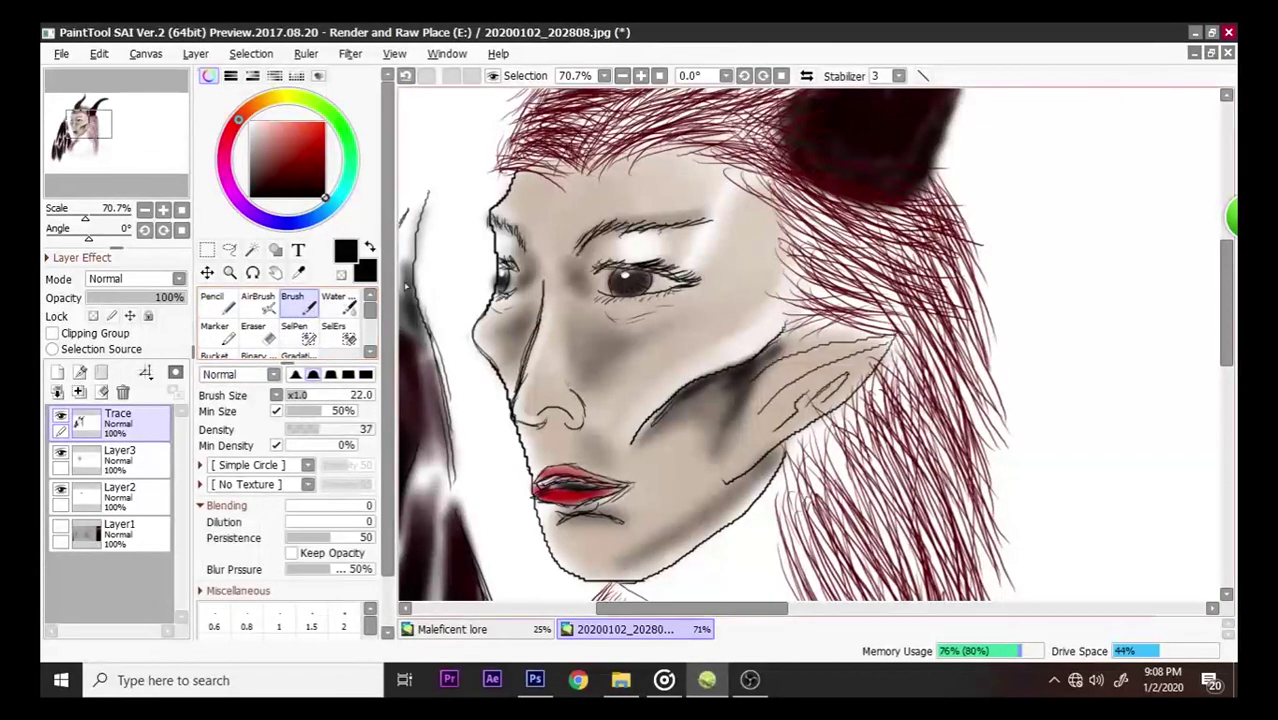
pyautogui.moveTo(342, 430); pyautogui.dragTo(362, 430)
pyautogui.moveTo(603, 232)
pyautogui.mouseDown()
pyautogui.moveTo(690, 224)
pyautogui.moveTo(600, 230)
pyautogui.moveTo(585, 247)
pyautogui.moveTo(510, 240)
pyautogui.moveTo(520, 250)
pyautogui.moveTo(498, 220)
pyautogui.mouseUp()
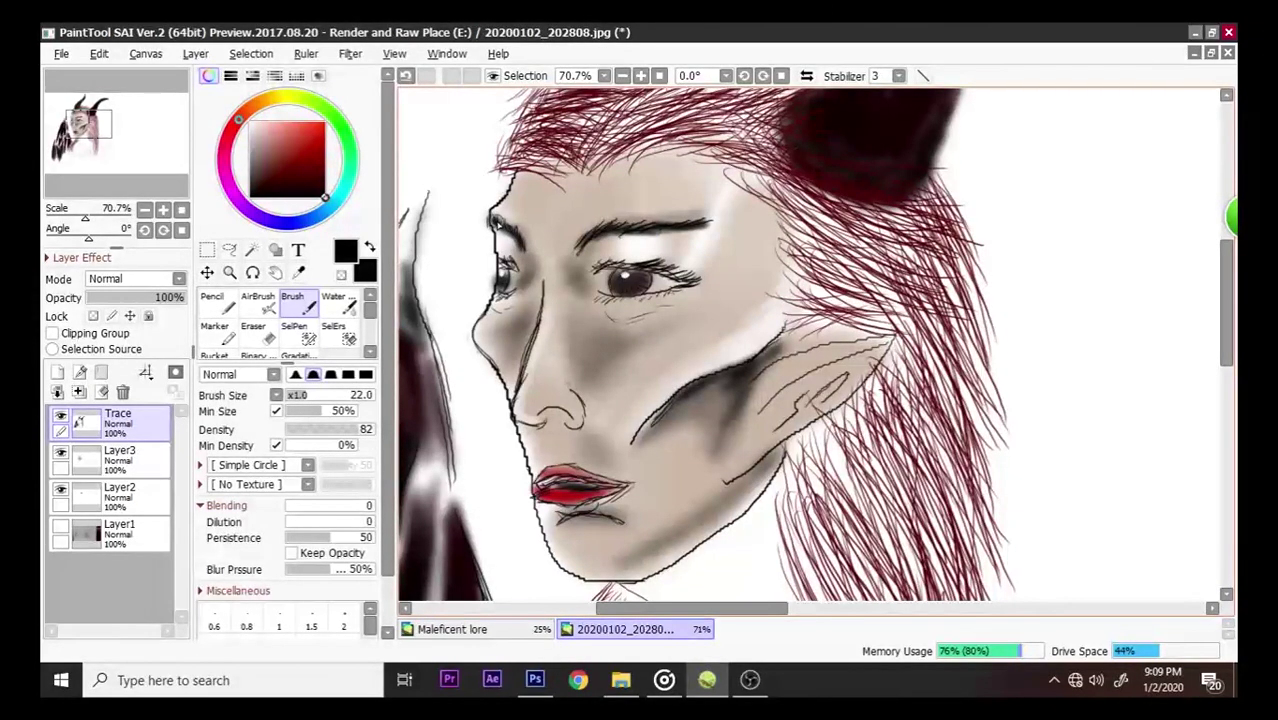
# - Make the scanned sketch on Layer1 visible again and compare the figure with and without it
pyautogui.scroll(-4, 667, 343)
pyautogui.scroll(1, 667, 343)
pyautogui.scroll(1, 667, 343)
pyautogui.scroll(-1, 667, 343)
pyautogui.click(60, 528)
pyautogui.scroll(1, 447, 539)
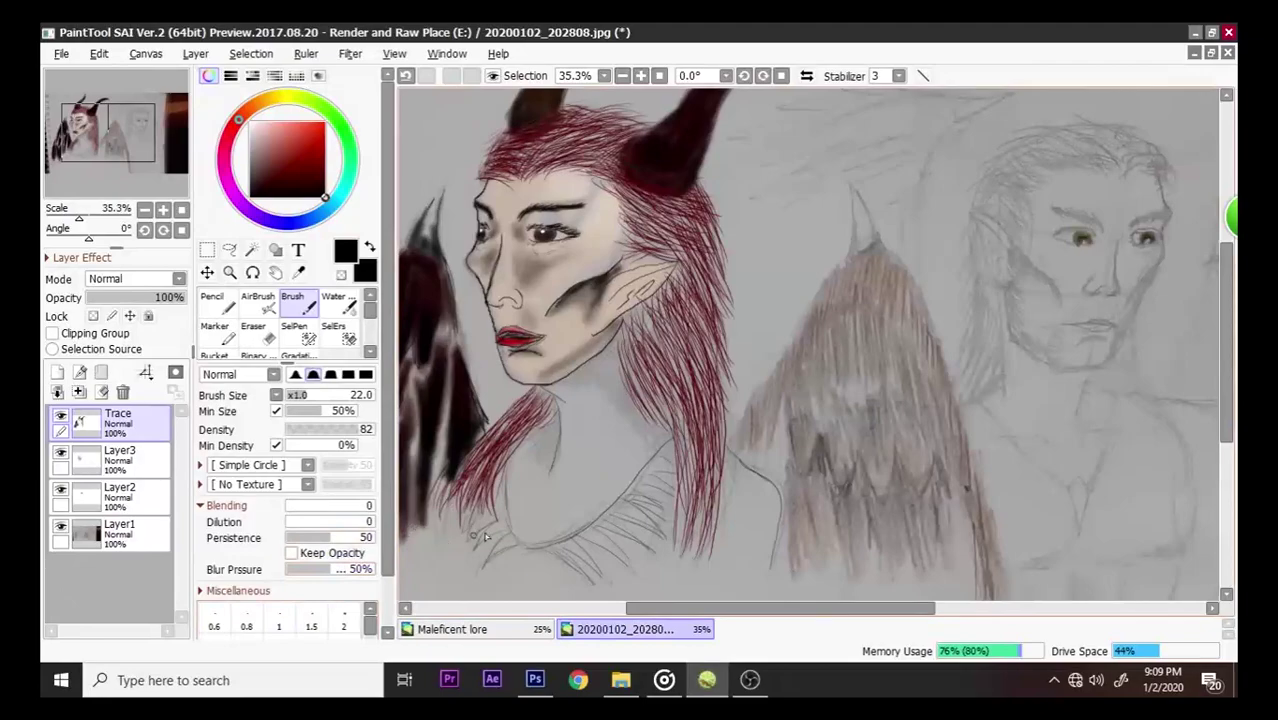
pyautogui.scroll(2, 441, 512)
pyautogui.scroll(-2, 518, 495)
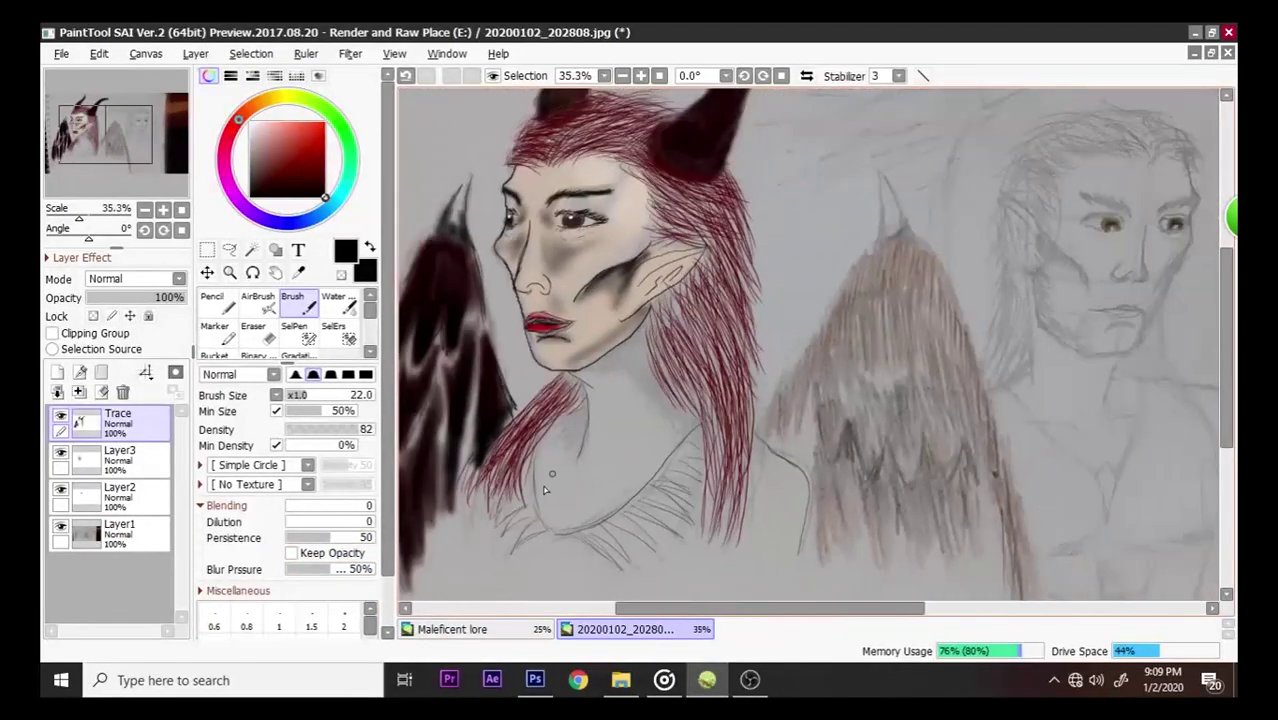
pyautogui.click(60, 529)
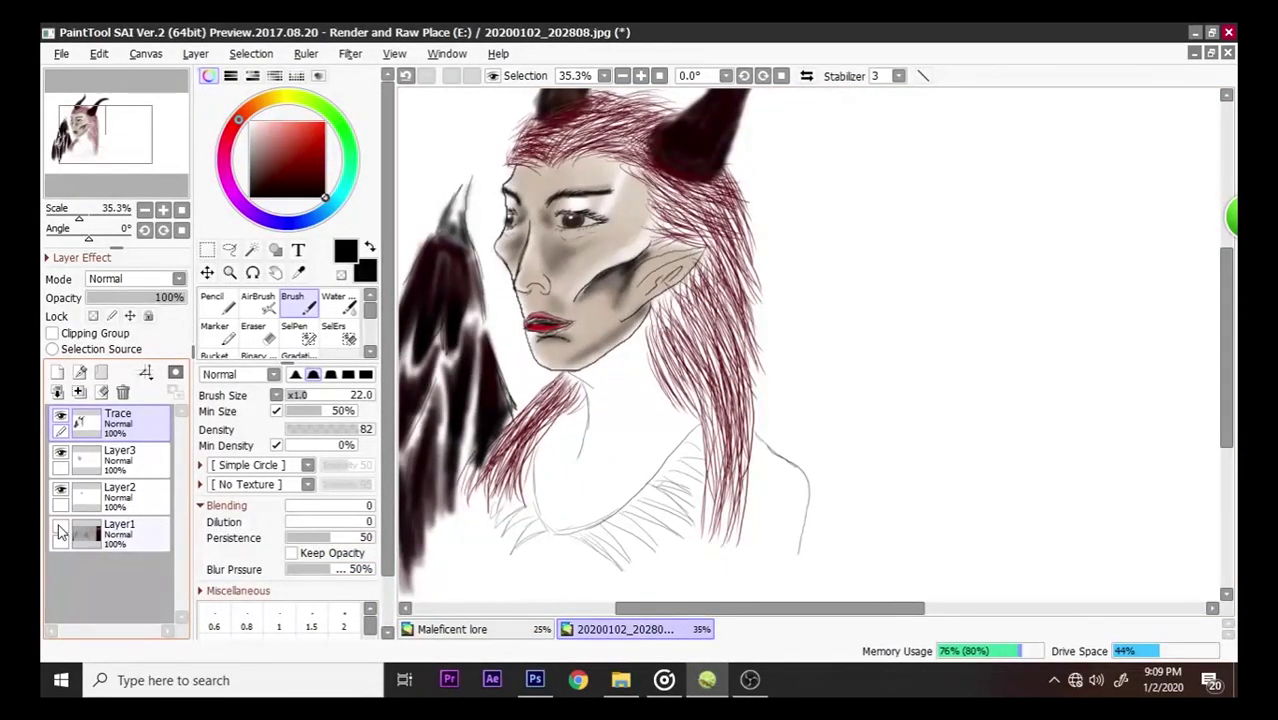
pyautogui.click(60, 529)
# - Strengthen the black outline along the face profile, chin and jaw on the Trace layer with the Pencil at size 5
pyautogui.scroll(3, 548, 500)
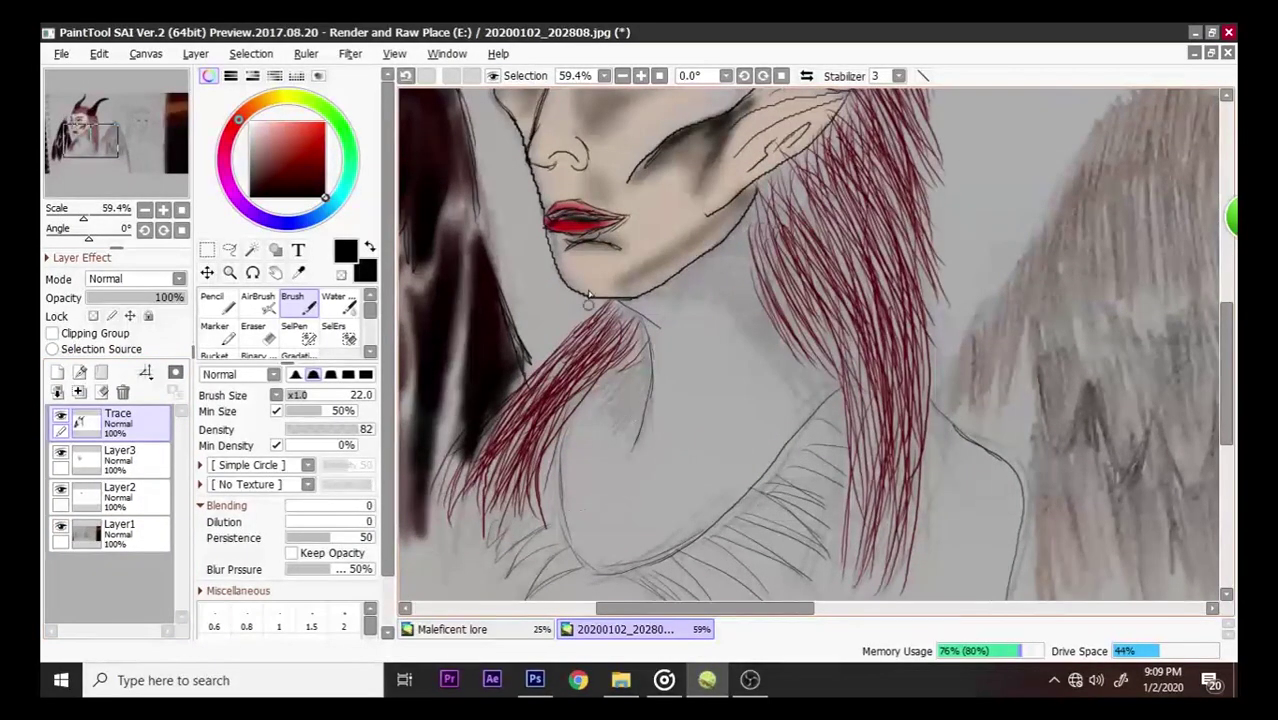
pyautogui.scroll(1, 600, 255)
pyautogui.scroll(-1, 628, 242)
pyautogui.scroll(1, 628, 242)
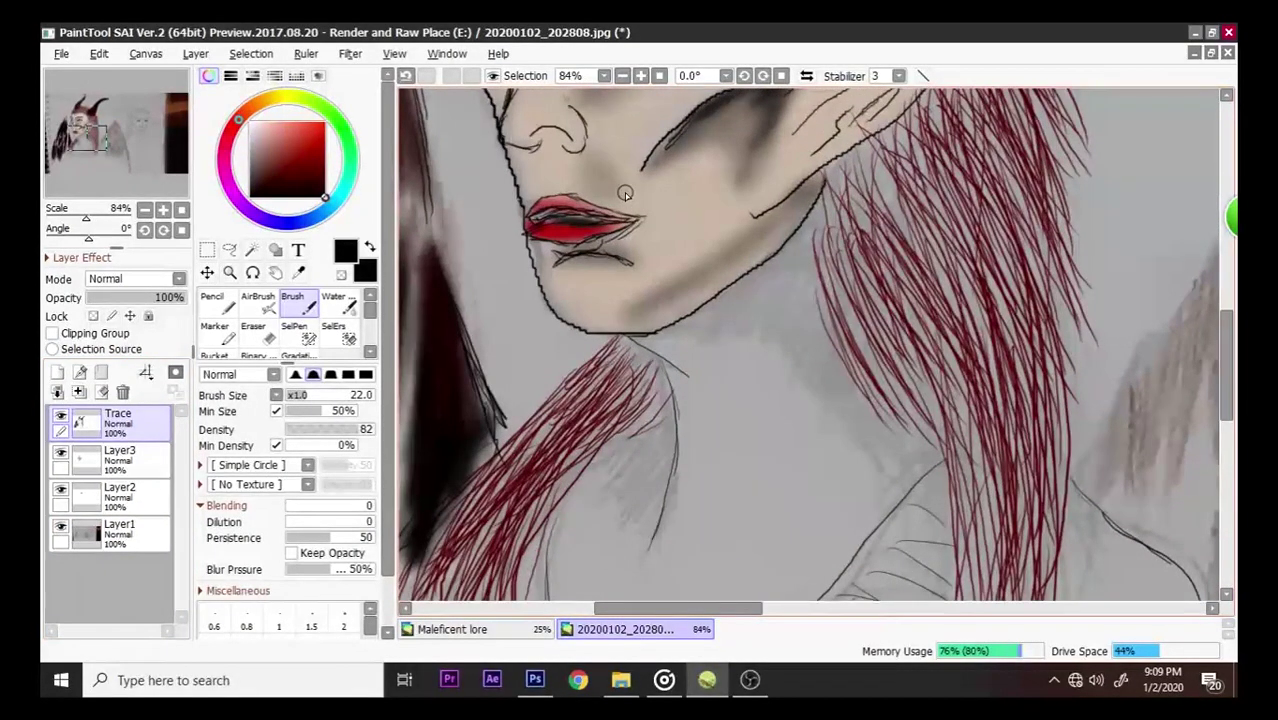
pyautogui.scroll(-2, 625, 193)
pyautogui.scroll(2, 625, 196)
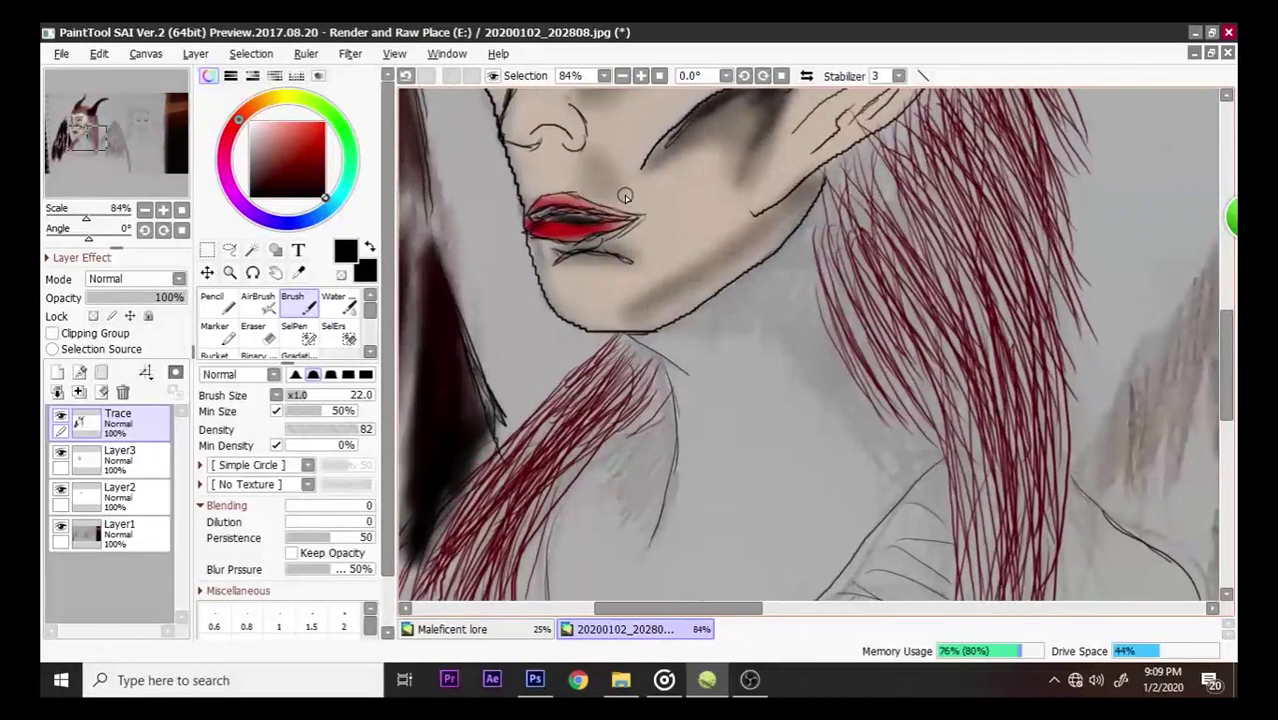
pyautogui.moveTo(1232, 393); pyautogui.dragTo(1214, 346)
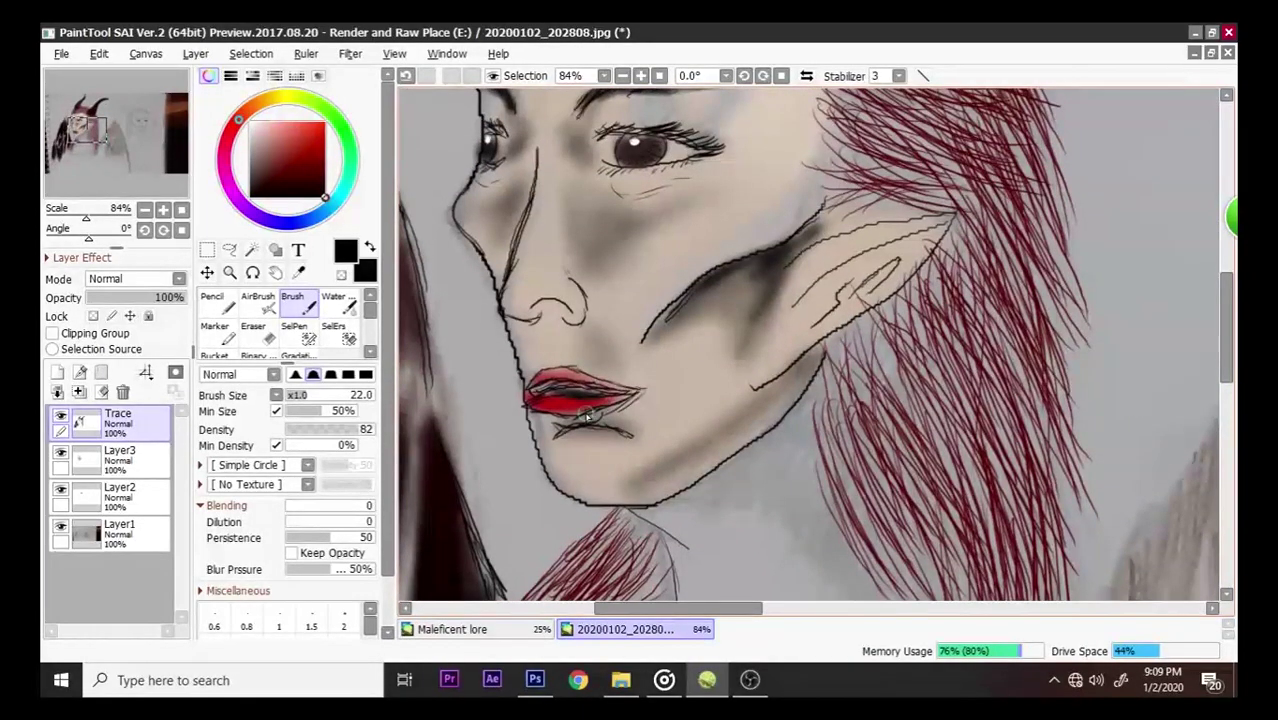
pyautogui.click(212, 302)
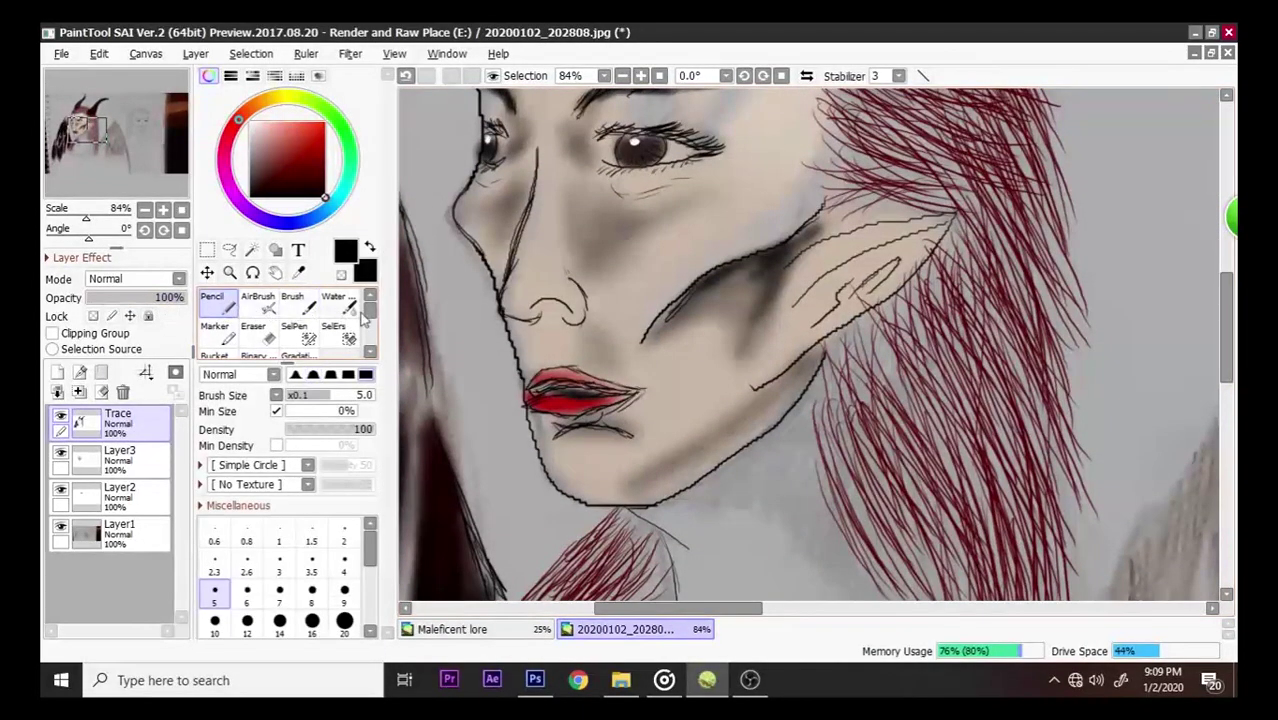
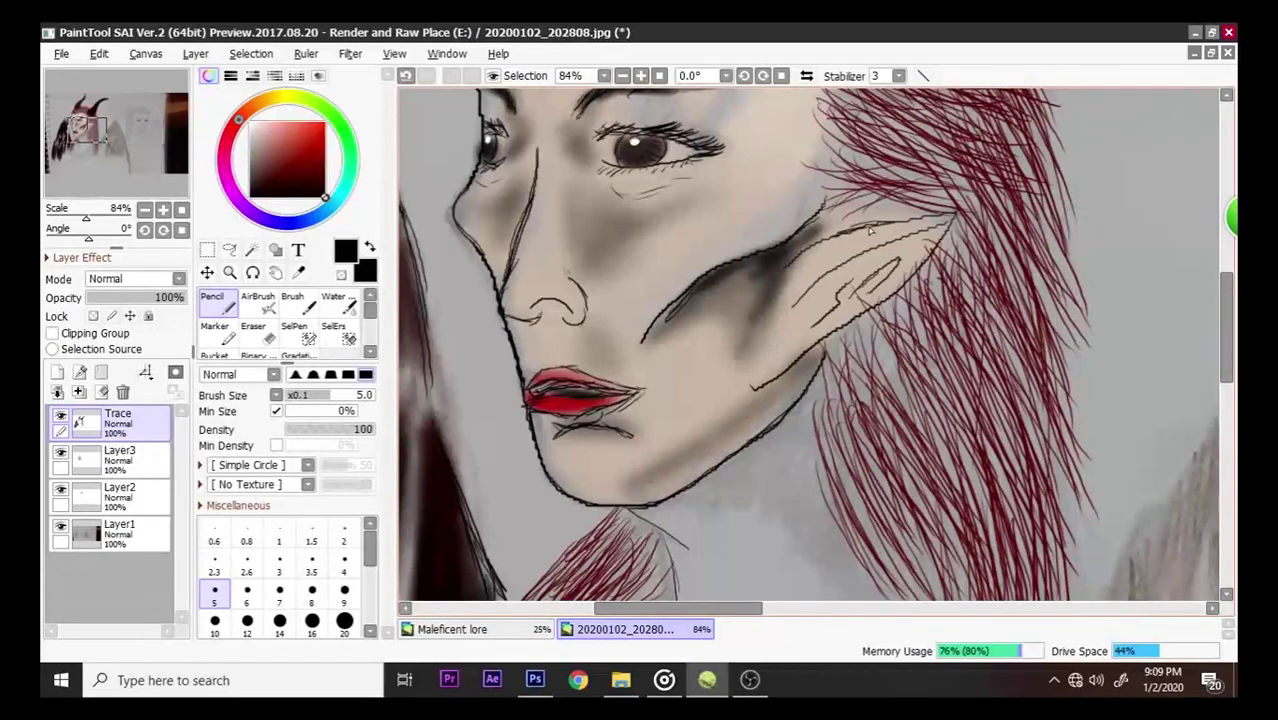
# - Try to retrace the upper edge of the pointed ear with the Pencil at size 5
pyautogui.hotkey('ctrl', 'z')
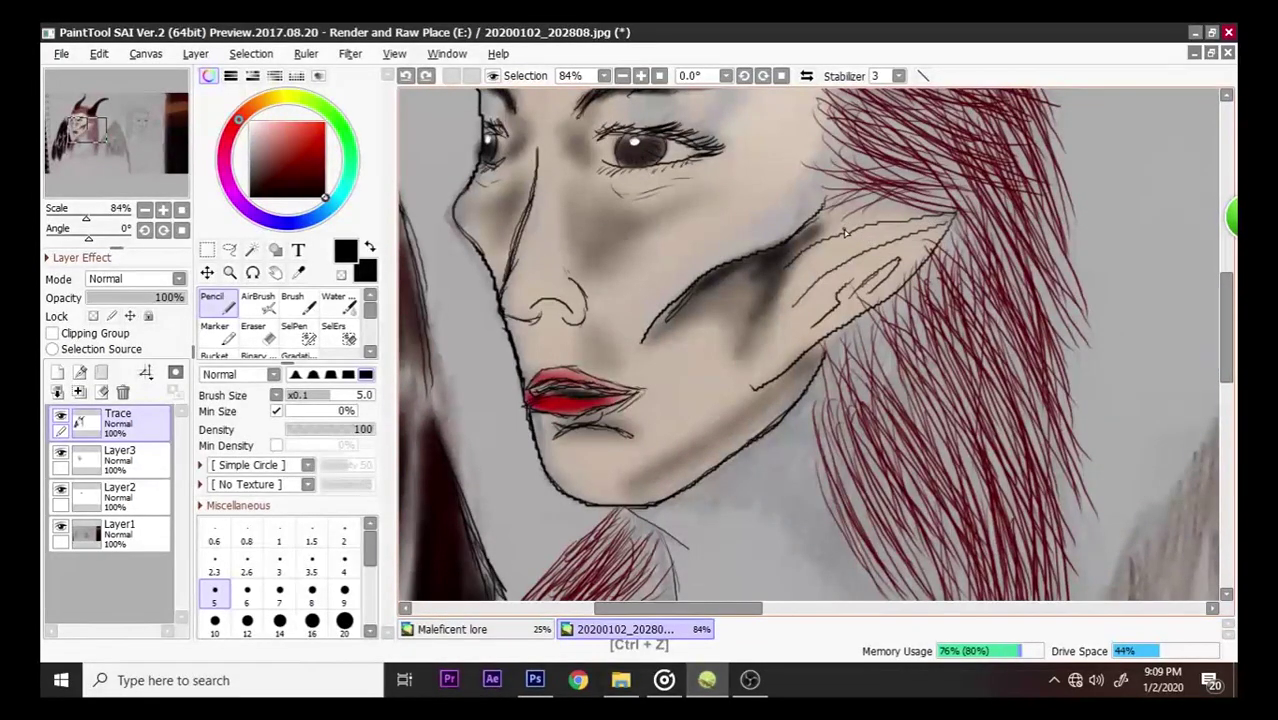
pyautogui.moveTo(879, 232); pyautogui.dragTo(914, 222)
pyautogui.hotkey('ctrl', 'z')
pyautogui.moveTo(844, 240); pyautogui.dragTo(929, 226)
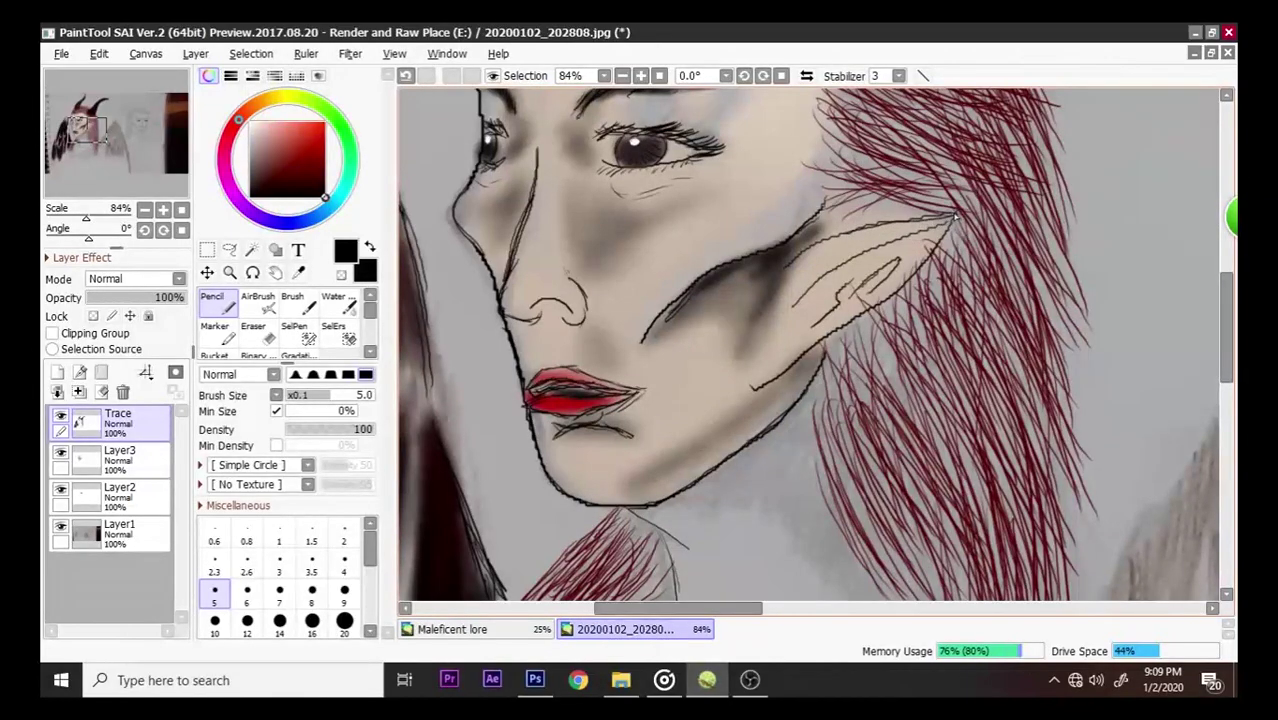
pyautogui.hotkey('ctrl', 'z')
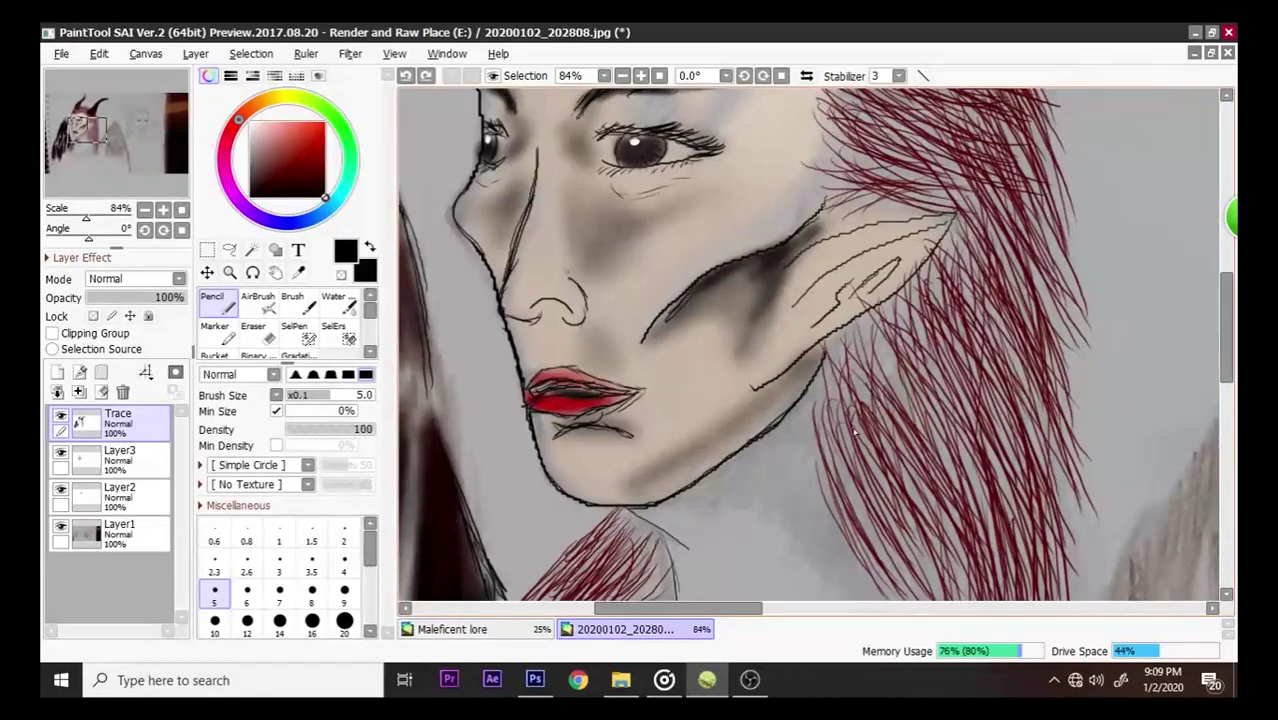
# - Sample the skin tone from the chin and paint the neck and chest on Layer3 with the Brush at size 100 and density 82
pyautogui.moveTo(1236, 336); pyautogui.dragTo(1237, 408)
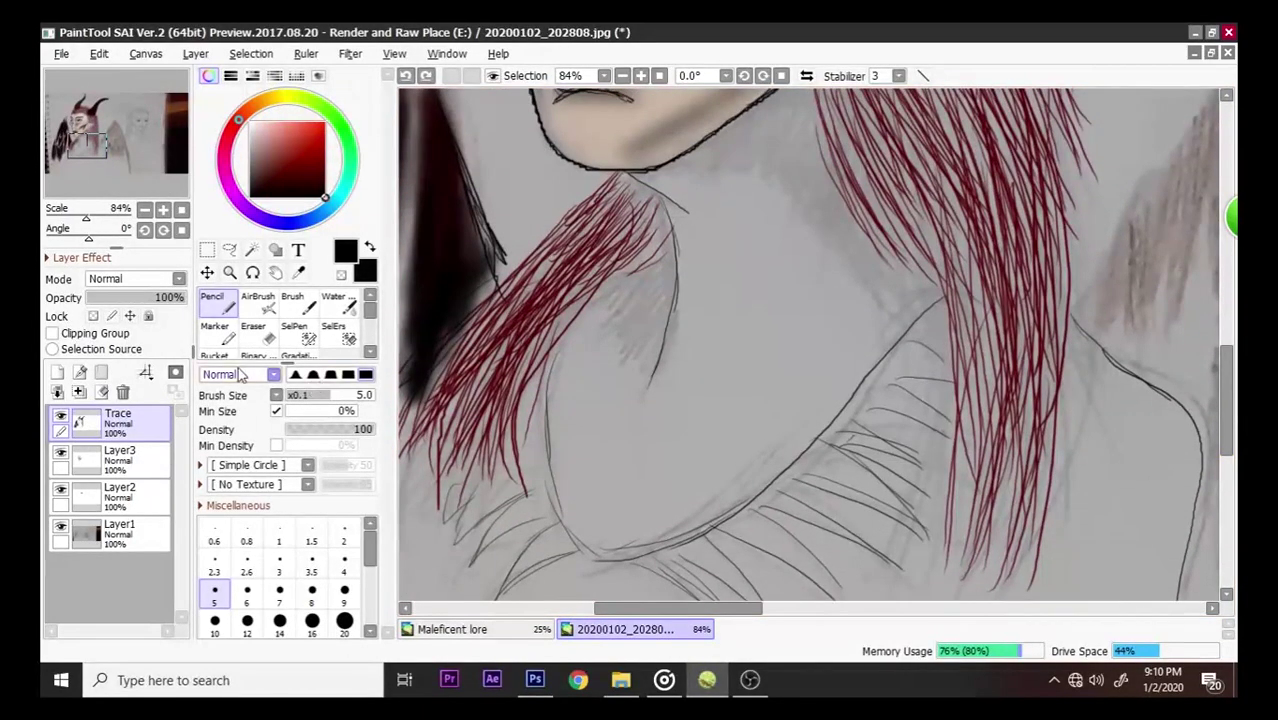
pyautogui.click(298, 272)
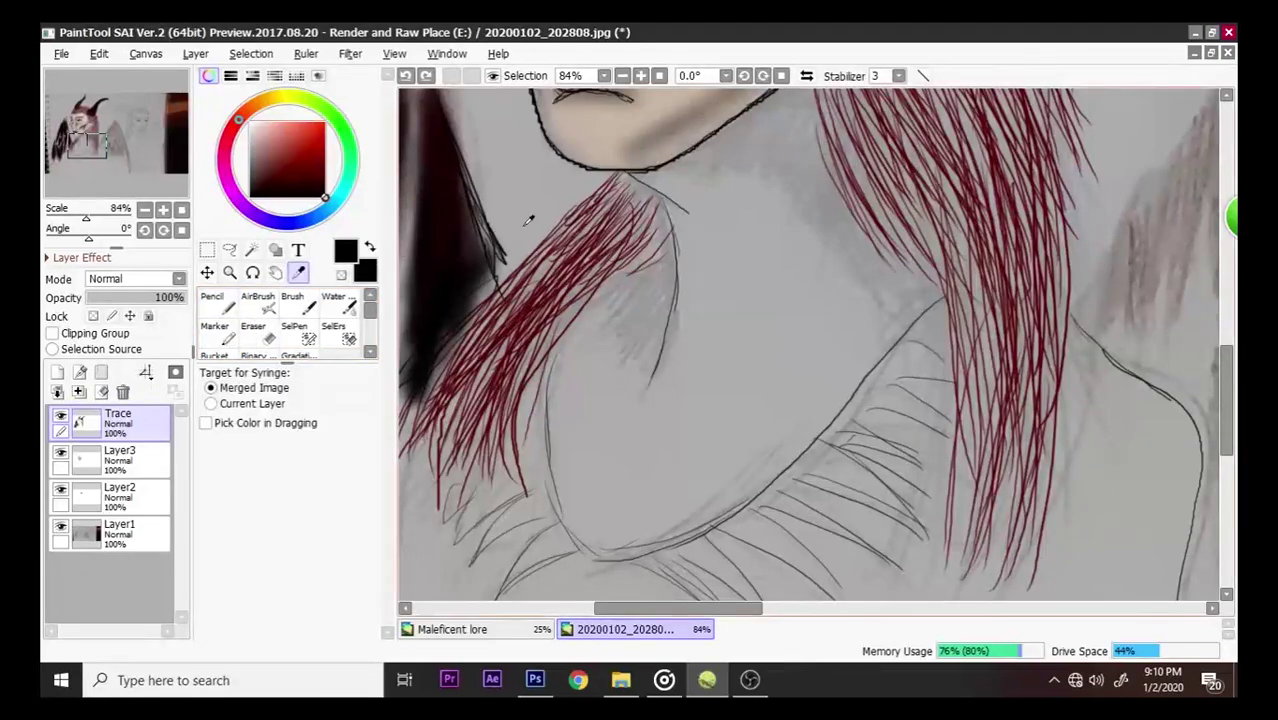
pyautogui.click(613, 145)
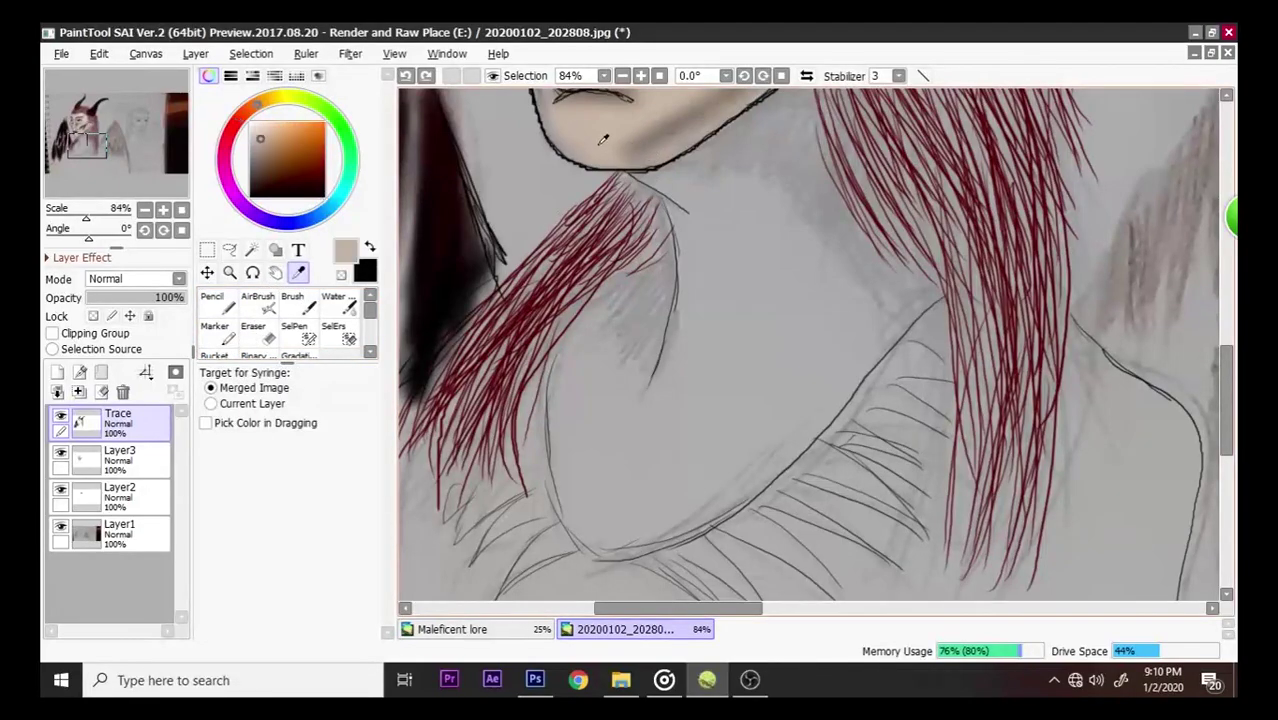
pyautogui.click(300, 305)
pyautogui.moveTo(807, 343); pyautogui.dragTo(835, 343)
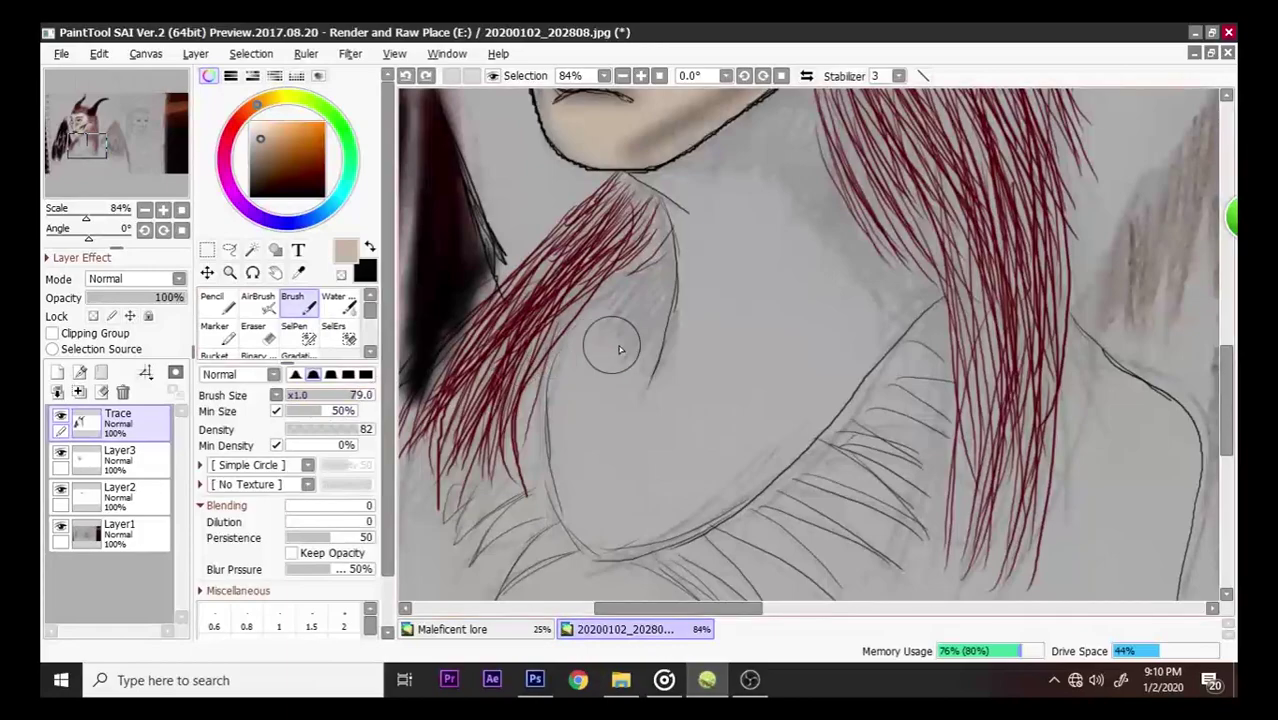
pyautogui.moveTo(724, 332)
pyautogui.mouseDown()
pyautogui.moveTo(681, 410)
pyautogui.moveTo(714, 380)
pyautogui.moveTo(656, 428)
pyautogui.moveTo(671, 396)
pyautogui.moveTo(631, 427)
pyautogui.moveTo(615, 384)
pyautogui.moveTo(613, 455)
pyautogui.moveTo(621, 379)
pyautogui.moveTo(609, 383)
pyautogui.moveTo(614, 412)
pyautogui.moveTo(589, 481)
pyautogui.moveTo(614, 483)
pyautogui.moveTo(663, 445)
pyautogui.moveTo(621, 494)
pyautogui.mouseUp()
pyautogui.click(118, 456)
pyautogui.moveTo(325, 395); pyautogui.dragTo(345, 395)
pyautogui.moveTo(689, 368)
pyautogui.mouseDown()
pyautogui.moveTo(769, 340)
pyautogui.moveTo(642, 460)
pyautogui.moveTo(748, 400)
pyautogui.moveTo(713, 454)
pyautogui.moveTo(596, 526)
pyautogui.moveTo(838, 355)
pyautogui.moveTo(759, 449)
pyautogui.moveTo(613, 513)
pyautogui.moveTo(831, 374)
pyautogui.moveTo(695, 478)
pyautogui.moveTo(876, 316)
pyautogui.moveTo(746, 376)
pyautogui.moveTo(850, 264)
pyautogui.moveTo(689, 408)
pyautogui.moveTo(830, 230)
pyautogui.moveTo(718, 278)
pyautogui.moveTo(712, 247)
pyautogui.moveTo(732, 217)
pyautogui.moveTo(716, 183)
pyautogui.moveTo(729, 160)
pyautogui.moveTo(686, 182)
pyautogui.moveTo(703, 212)
pyautogui.moveTo(687, 206)
pyautogui.moveTo(707, 310)
pyautogui.moveTo(708, 269)
pyautogui.moveTo(642, 439)
pyautogui.moveTo(681, 373)
pyautogui.moveTo(648, 418)
pyautogui.moveTo(657, 398)
pyautogui.moveTo(637, 416)
pyautogui.moveTo(601, 394)
pyautogui.moveTo(636, 274)
pyautogui.moveTo(627, 329)
pyautogui.moveTo(645, 307)
pyautogui.moveTo(611, 404)
pyautogui.moveTo(628, 334)
pyautogui.moveTo(585, 360)
pyautogui.moveTo(599, 327)
pyautogui.moveTo(579, 432)
pyautogui.moveTo(585, 330)
pyautogui.moveTo(586, 460)
pyautogui.moveTo(577, 440)
pyautogui.moveTo(567, 458)
pyautogui.moveTo(588, 474)
pyautogui.moveTo(603, 521)
pyautogui.moveTo(736, 464)
pyautogui.moveTo(651, 517)
pyautogui.moveTo(717, 483)
pyautogui.moveTo(838, 354)
pyautogui.moveTo(685, 508)
pyautogui.moveTo(928, 292)
pyautogui.mouseUp()
# - Extend the skin color on Layer3 up to the jawline and along the hair beside the neck
pyautogui.scroll(-2, 856, 262)
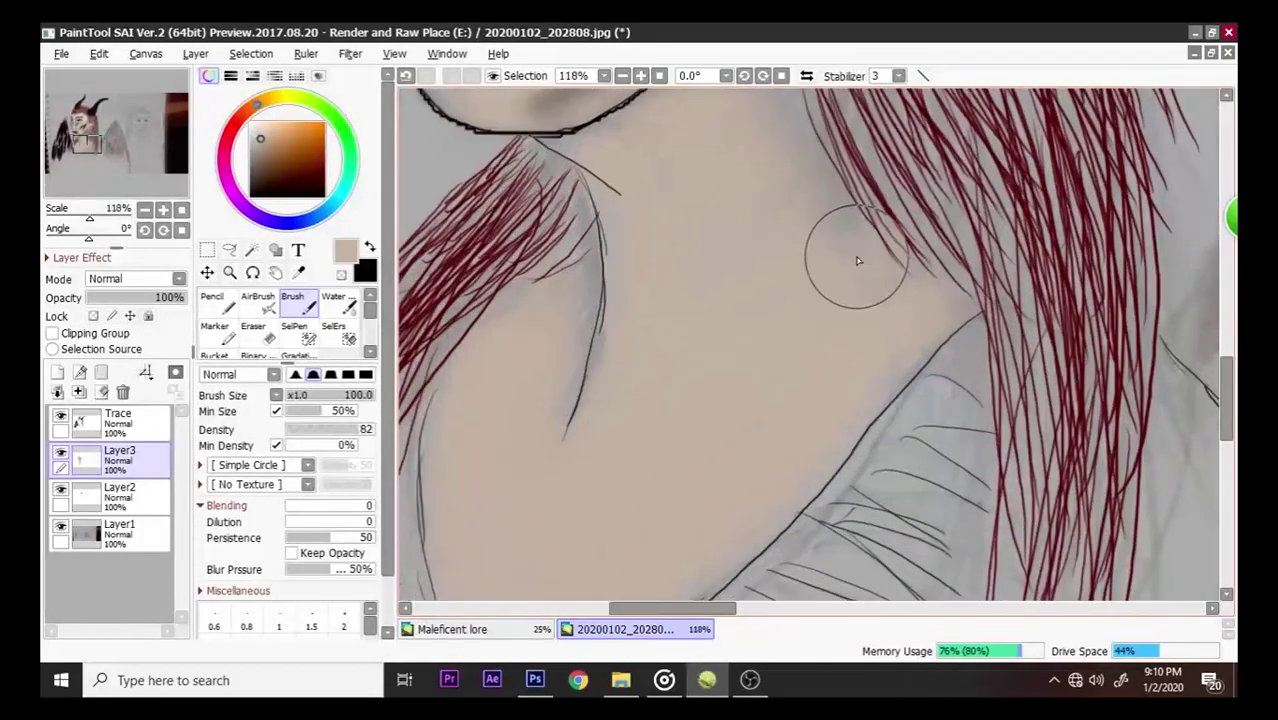
pyautogui.scroll(2, 897, 254)
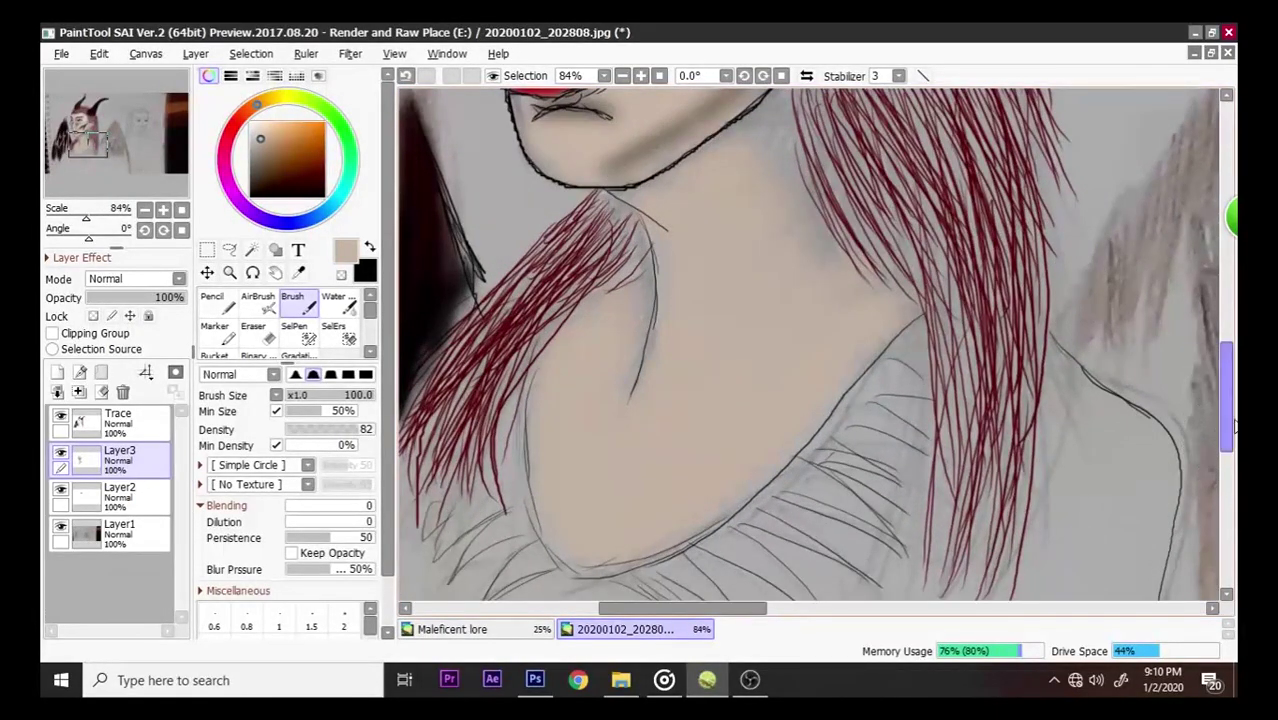
pyautogui.moveTo(1227, 405); pyautogui.dragTo(1227, 383)
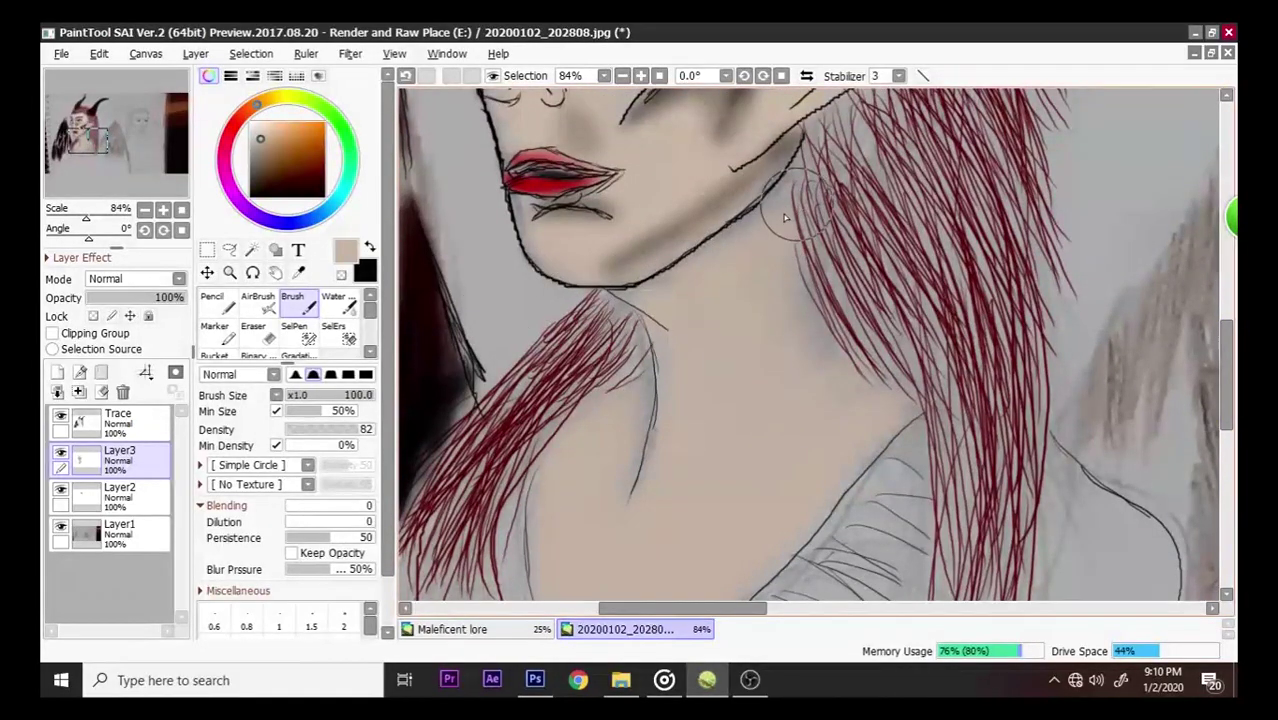
pyautogui.moveTo(800, 200)
pyautogui.mouseDown()
pyautogui.moveTo(850, 355)
pyautogui.moveTo(873, 332)
pyautogui.moveTo(903, 396)
pyautogui.mouseUp()
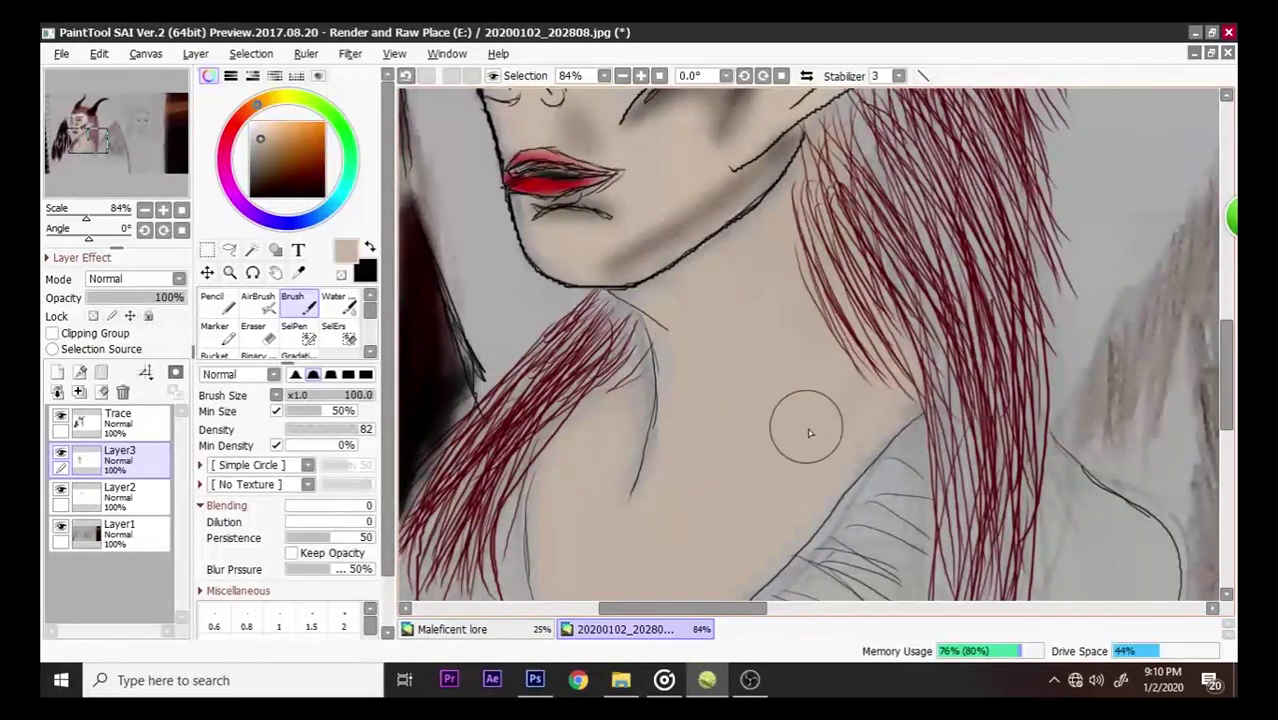
# - Review the colored figure and compare the face with the Trace, Layer3 and Layer2 layers hidden and shown
pyautogui.scroll(-5, 745, 552)
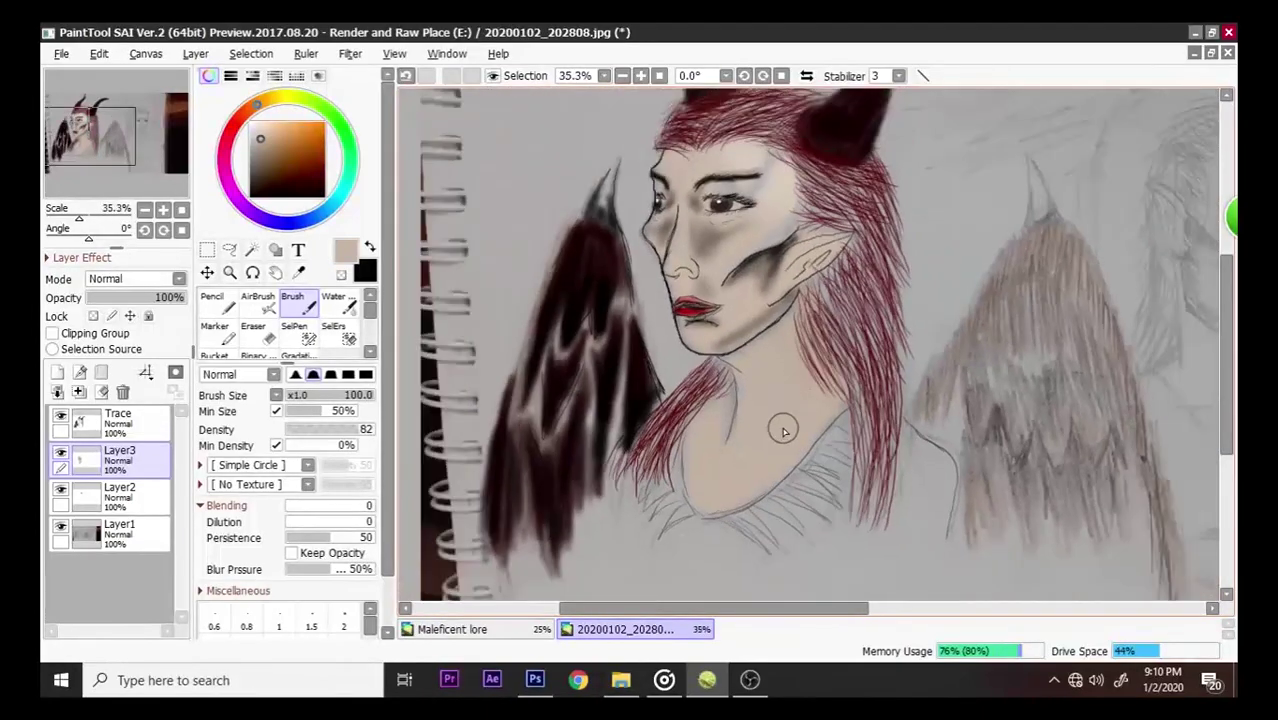
pyautogui.scroll(3, 743, 570)
pyautogui.scroll(-3, 747, 348)
pyautogui.scroll(3, 724, 130)
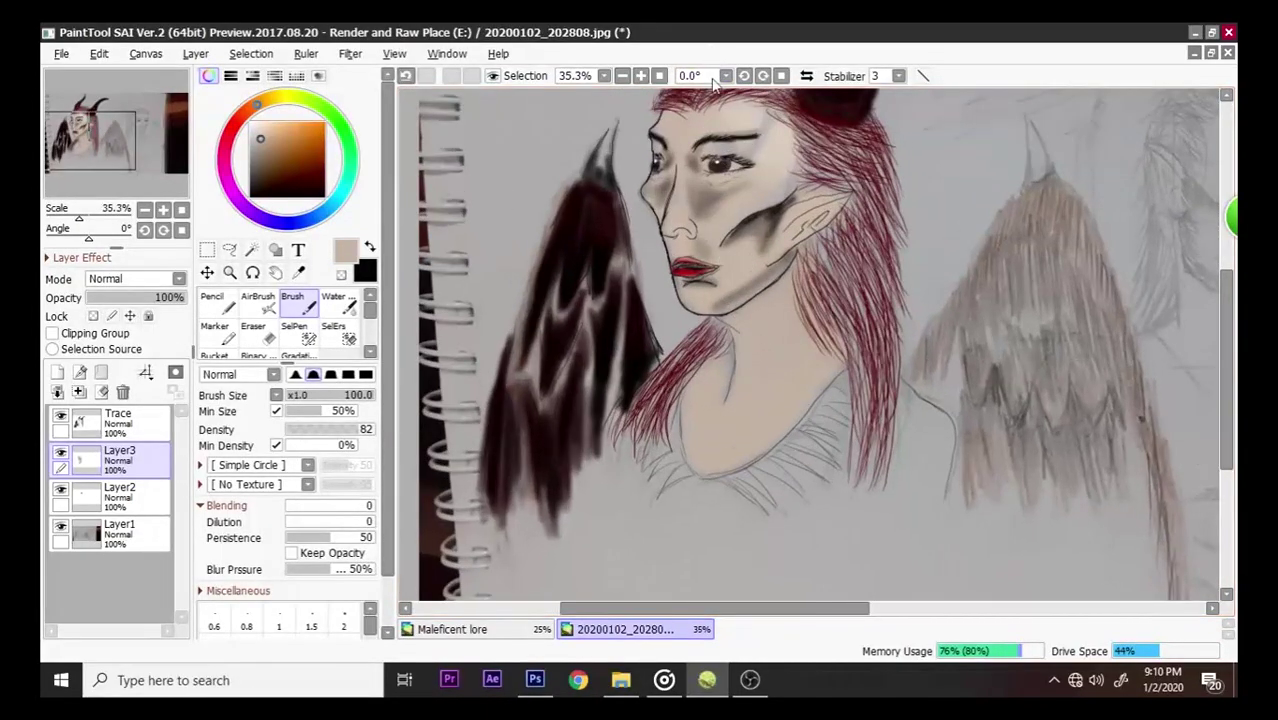
pyautogui.scroll(2, 724, 130)
pyautogui.scroll(1, 728, 320)
pyautogui.scroll(-1, 728, 320)
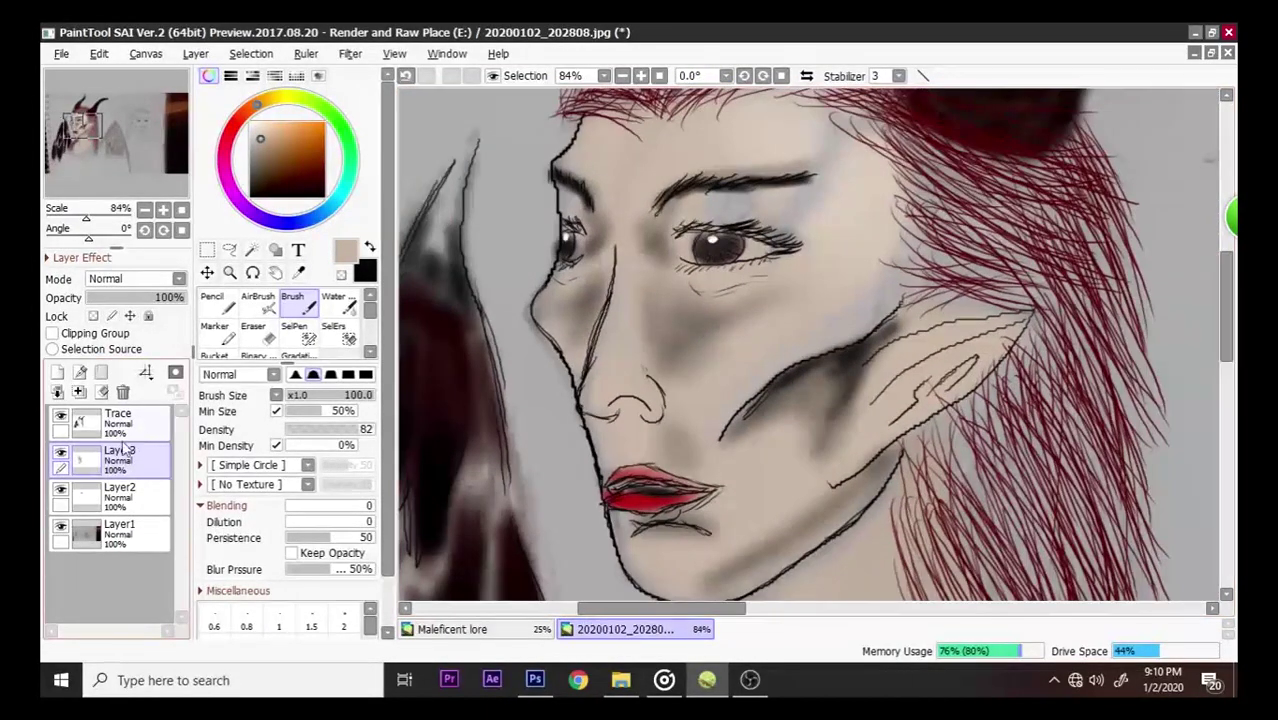
pyautogui.click(61, 415)
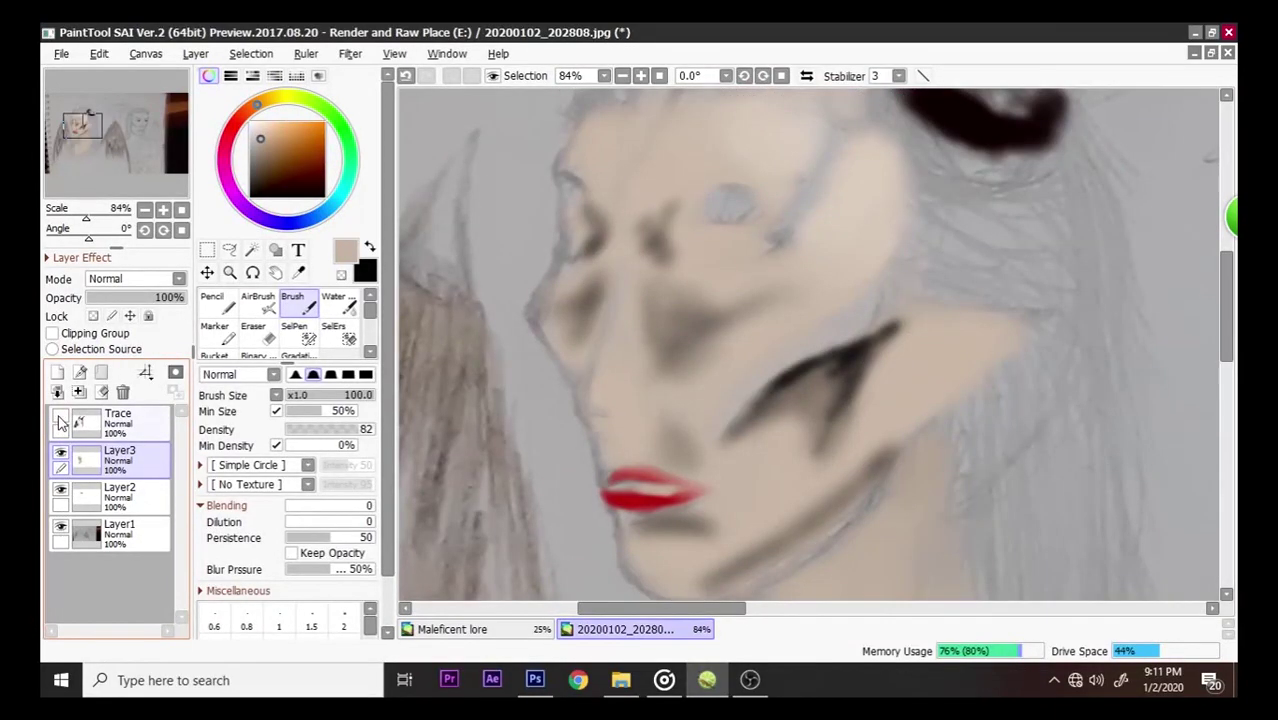
pyautogui.click(61, 453)
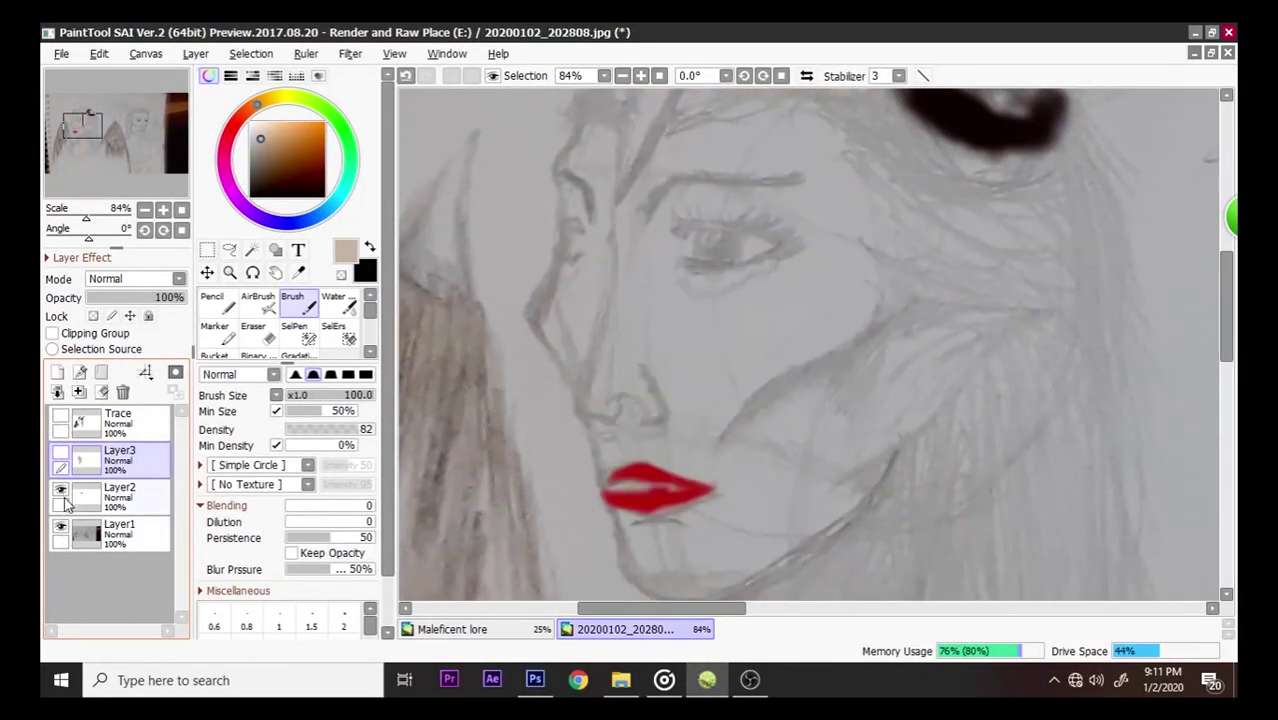
pyautogui.click(62, 492)
pyautogui.click(61, 492)
pyautogui.click(61, 453)
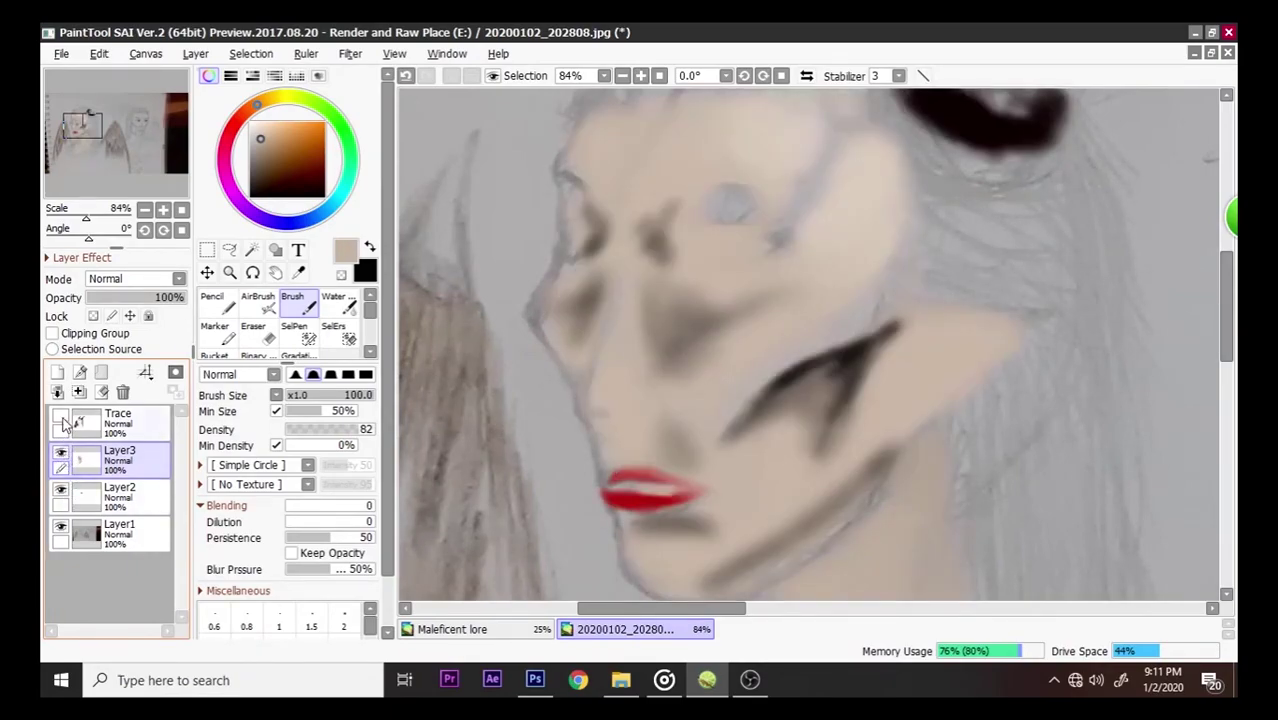
pyautogui.click(61, 415)
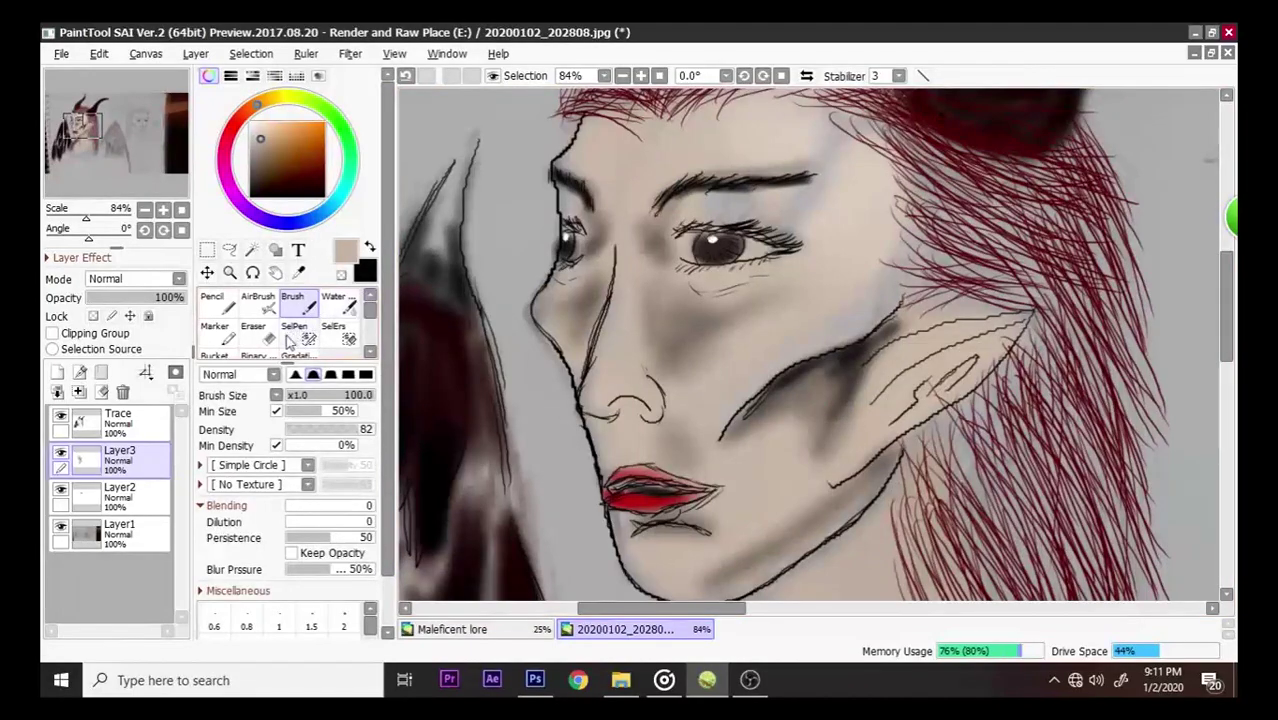
# - Darken the eyelashes on the Trace layer with the Pencil at size 5, using a near-black sampled from the eye
pyautogui.click(228, 310)
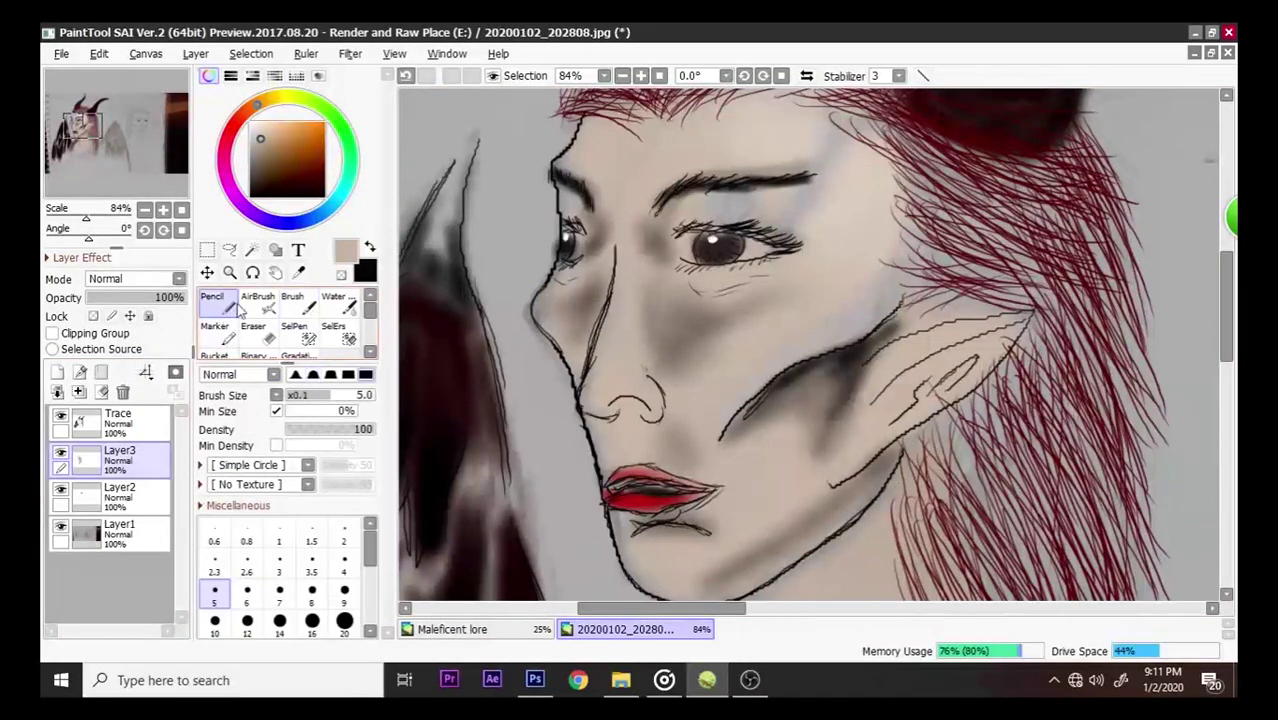
pyautogui.click(297, 272)
pyautogui.click(740, 218)
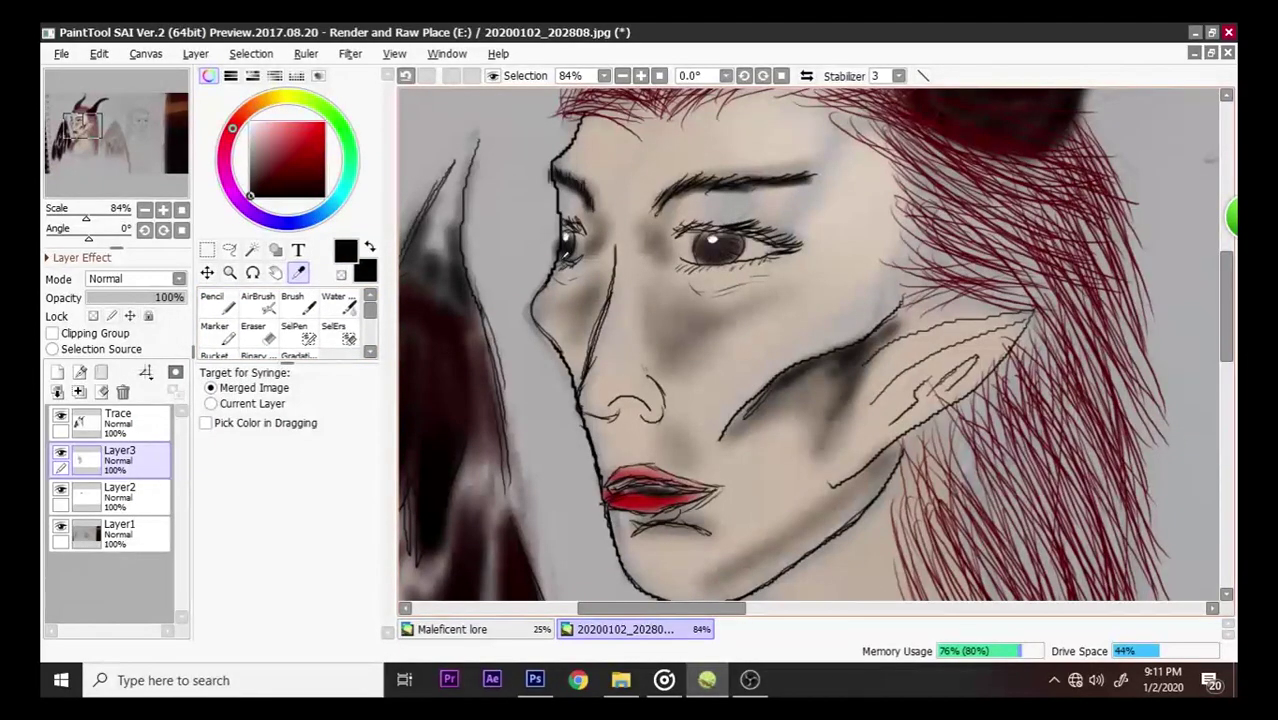
pyautogui.click(118, 420)
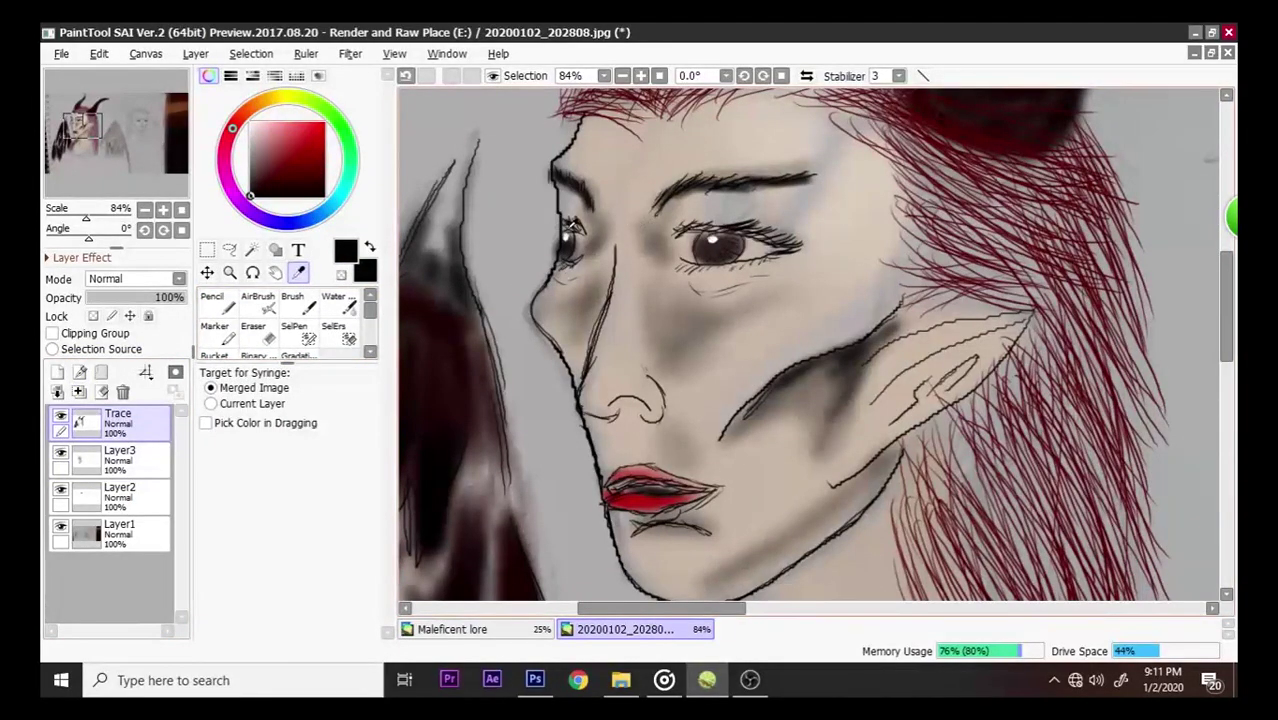
pyautogui.click(572, 226)
pyautogui.click(571, 222)
pyautogui.click(571, 224)
pyautogui.click(570, 225)
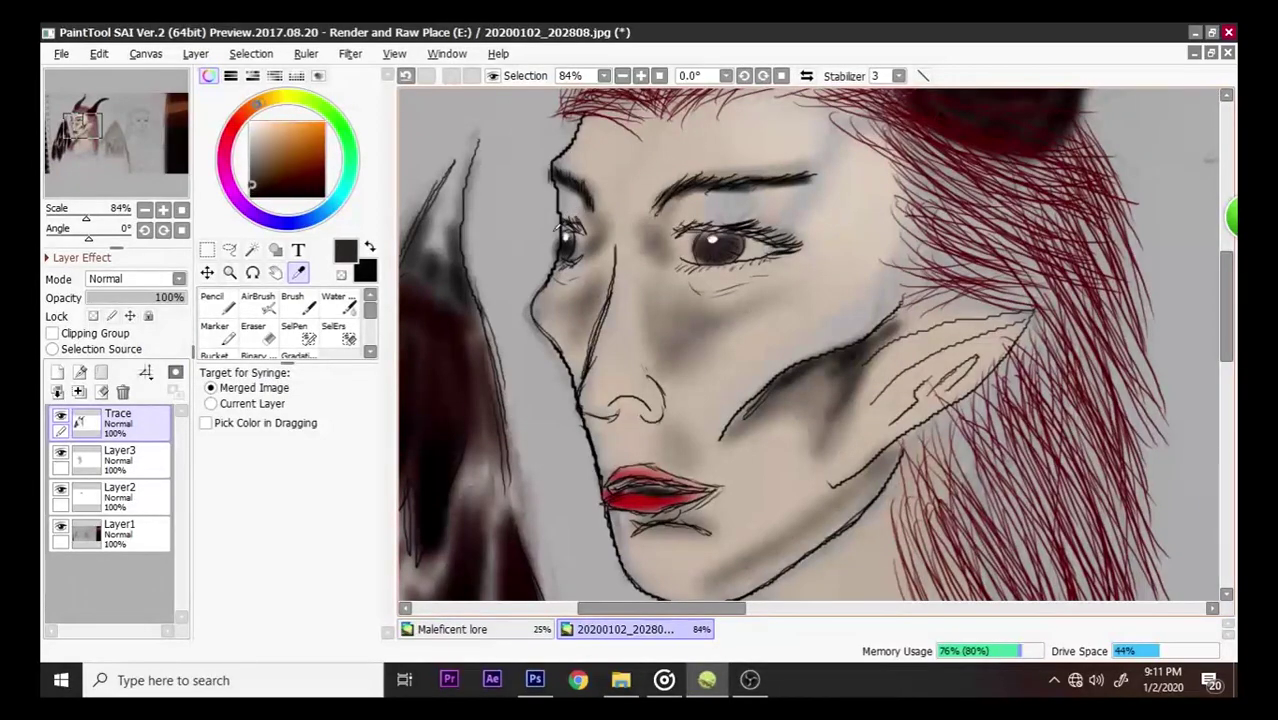
pyautogui.press('n')
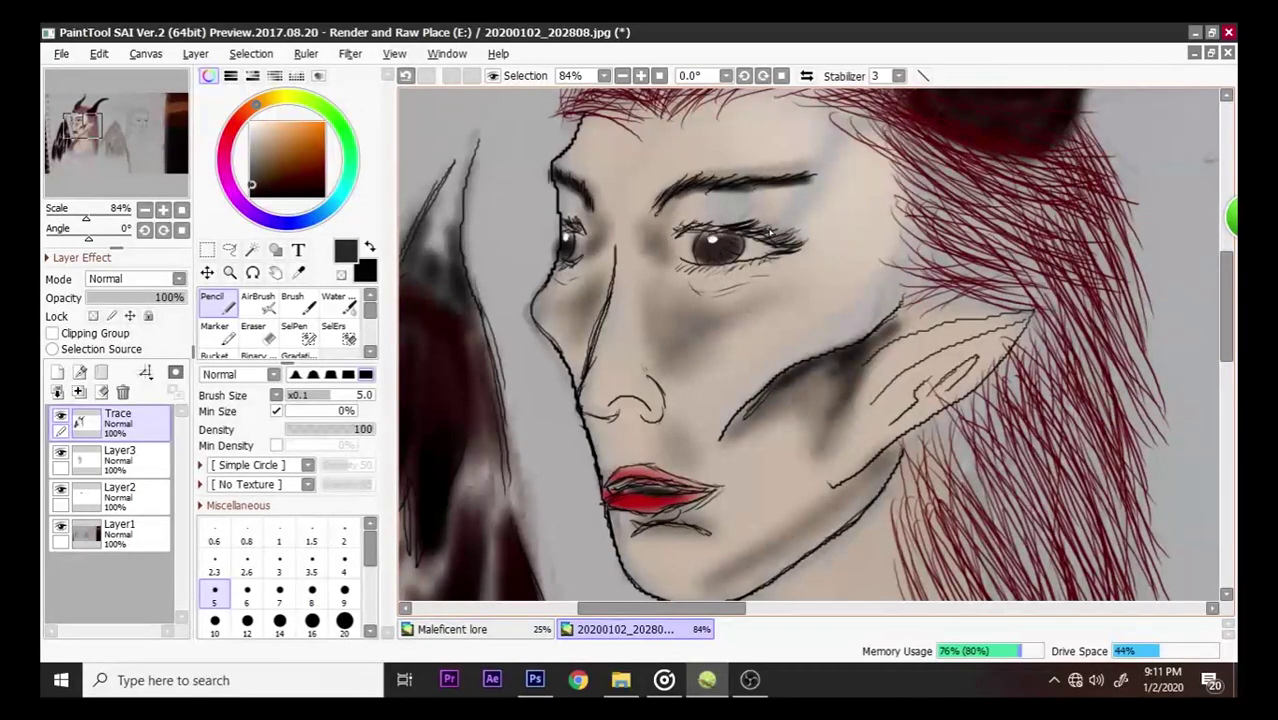
# - Hide the scanned sketch on Layer1 and inspect the whole figure with and without it
pyautogui.scroll(-5, 805, 222)
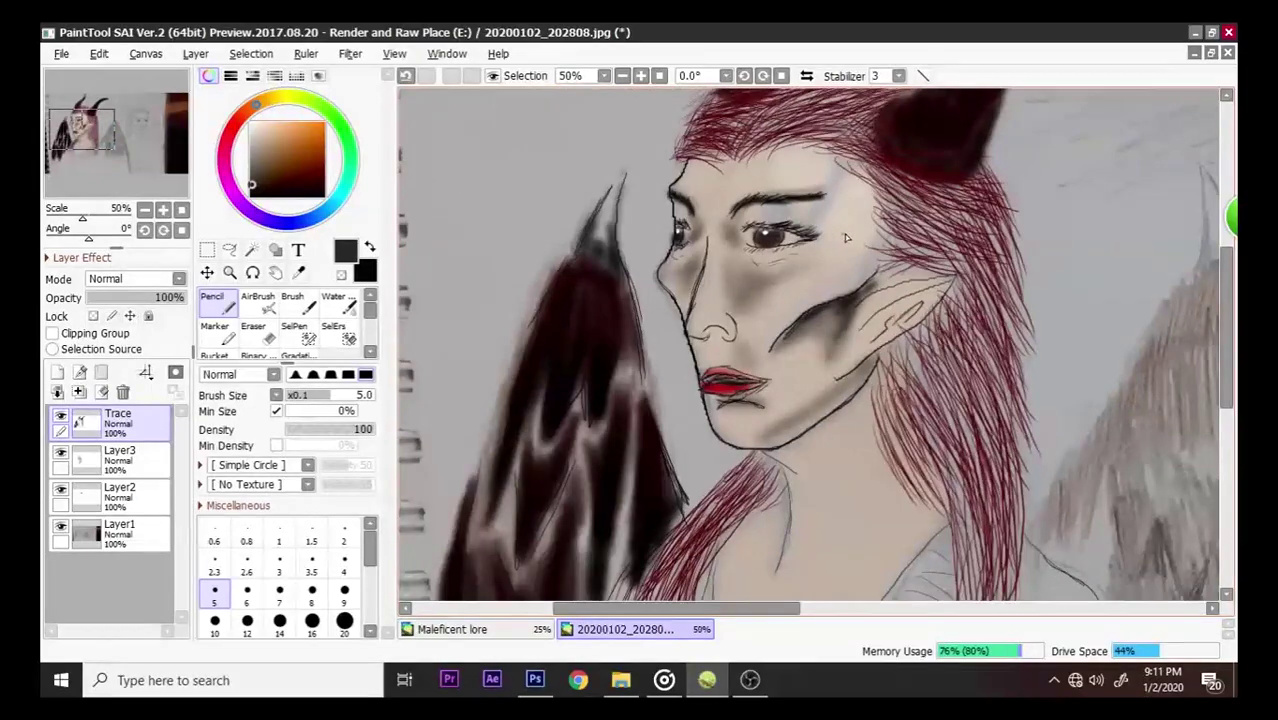
pyautogui.scroll(-2, 914, 278)
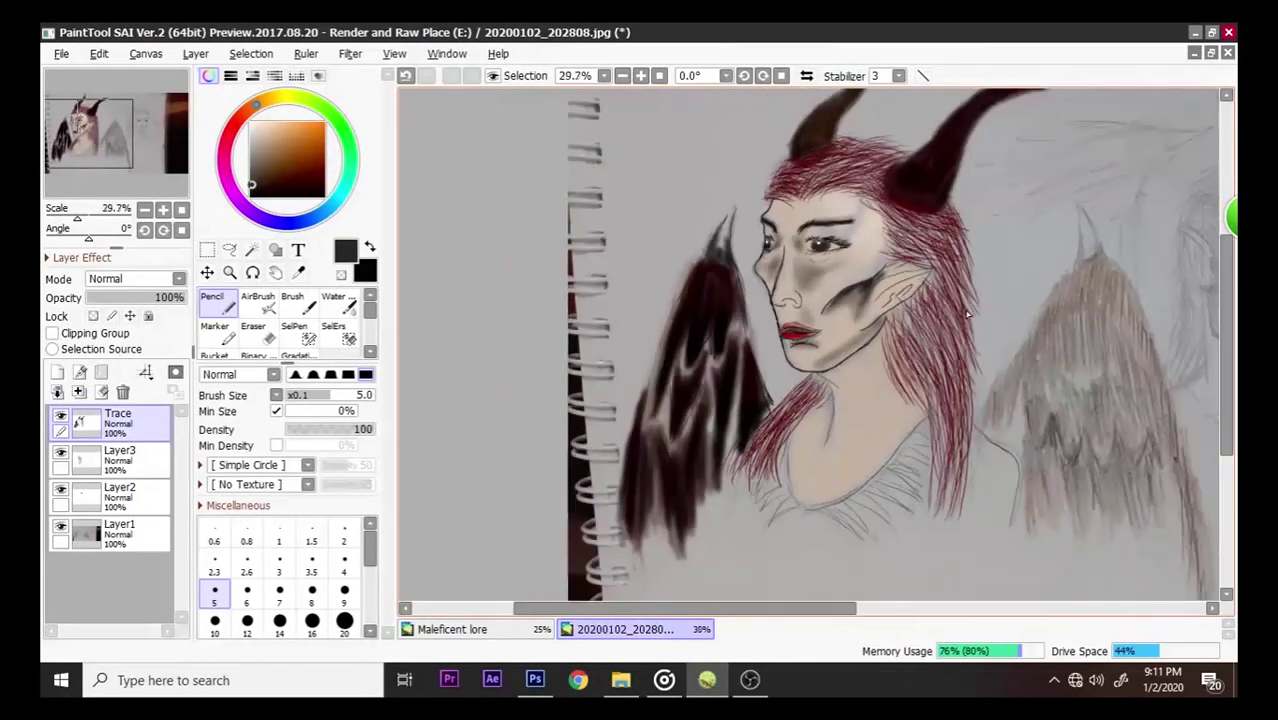
pyautogui.scroll(3, 905, 320)
pyautogui.scroll(-3, 935, 241)
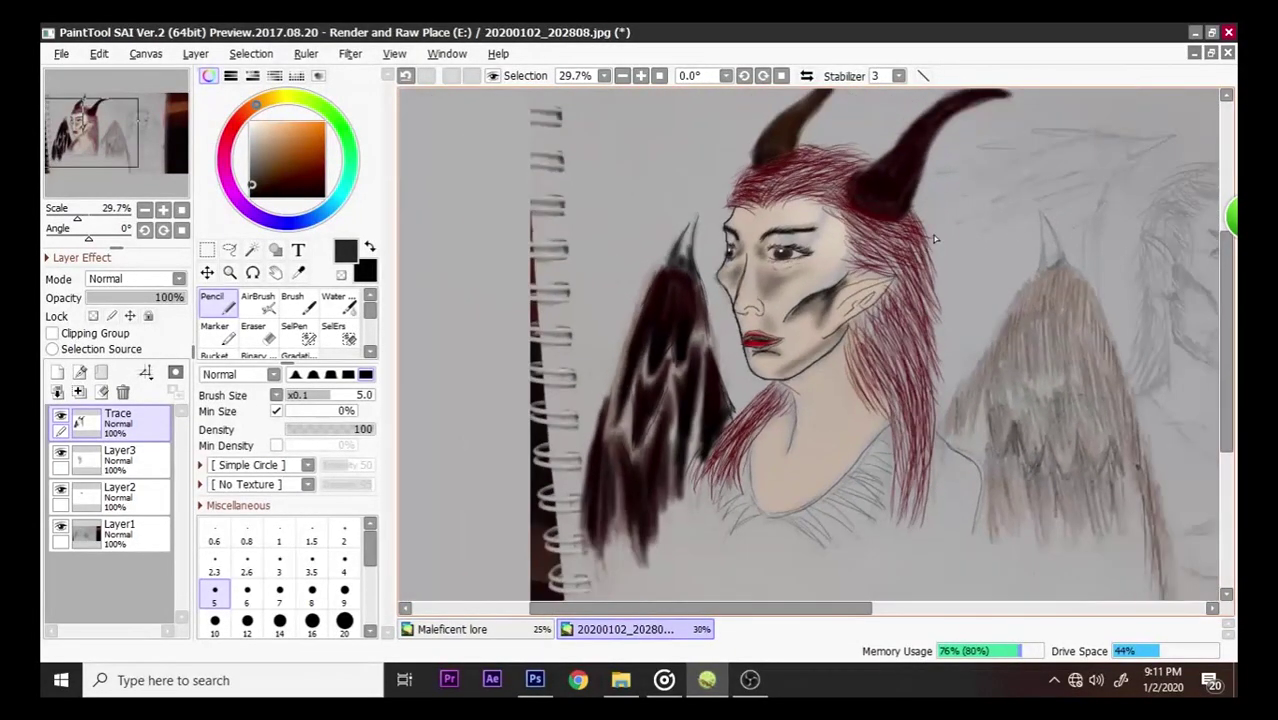
pyautogui.scroll(4, 959, 242)
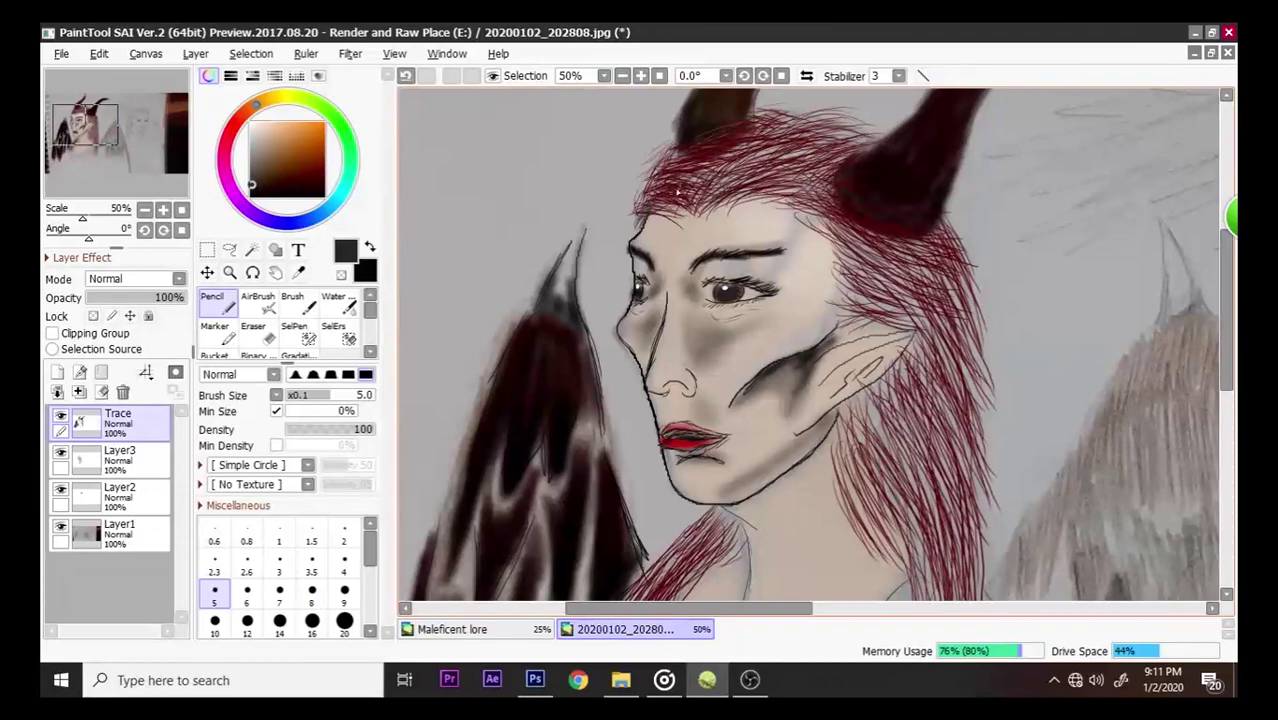
pyautogui.click(80, 533)
pyautogui.click(61, 524)
pyautogui.scroll(-4, 1118, 282)
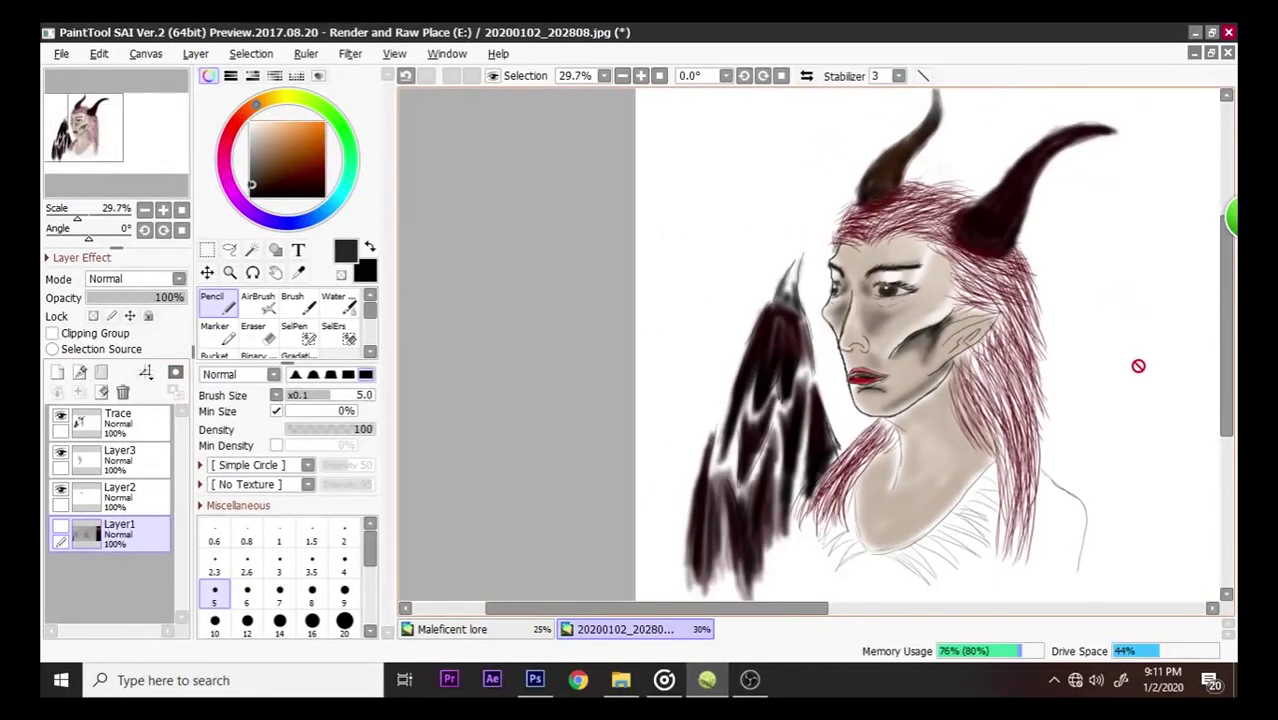
pyautogui.scroll(3, 1090, 545)
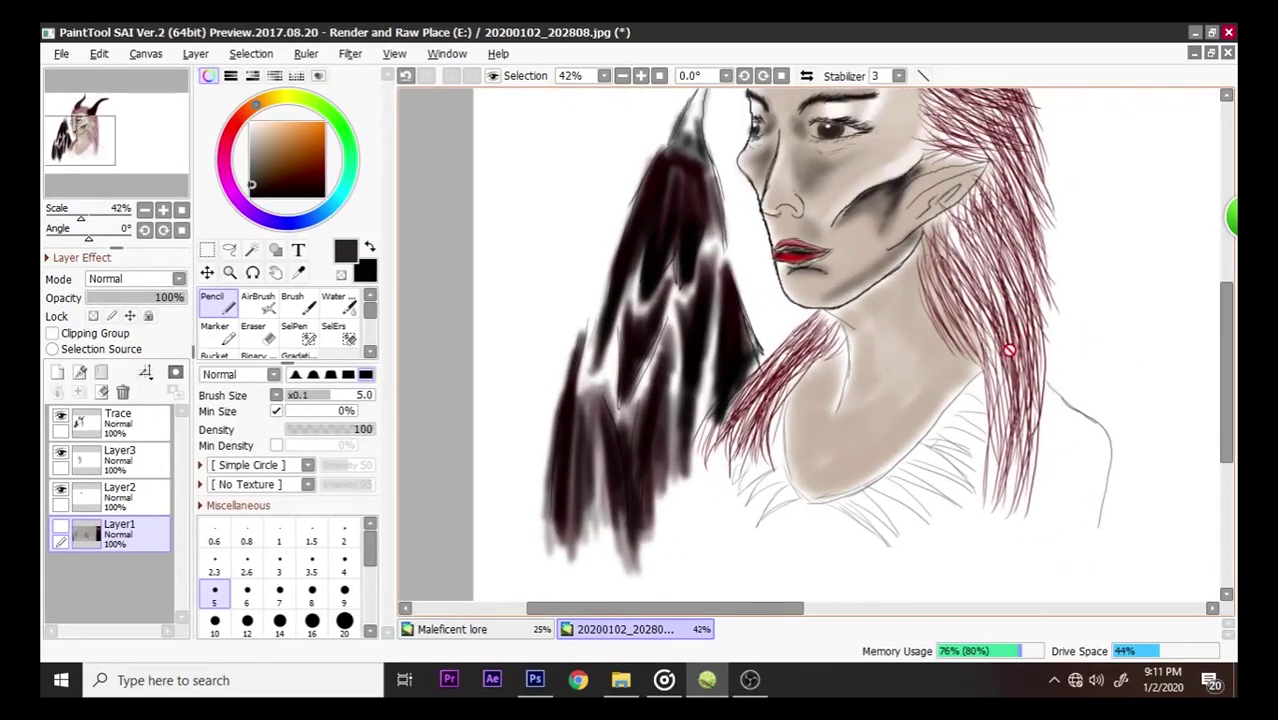
pyautogui.scroll(3, 948, 230)
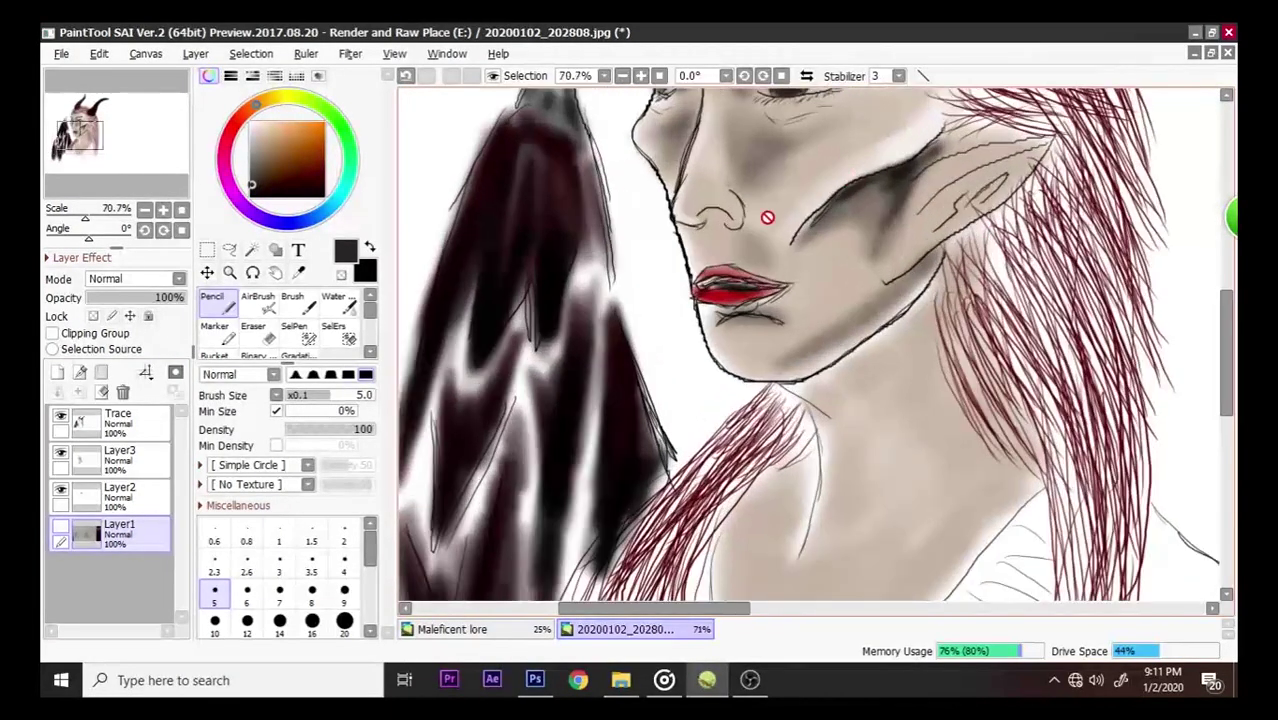
pyautogui.click(60, 527)
pyautogui.scroll(-2, 940, 410)
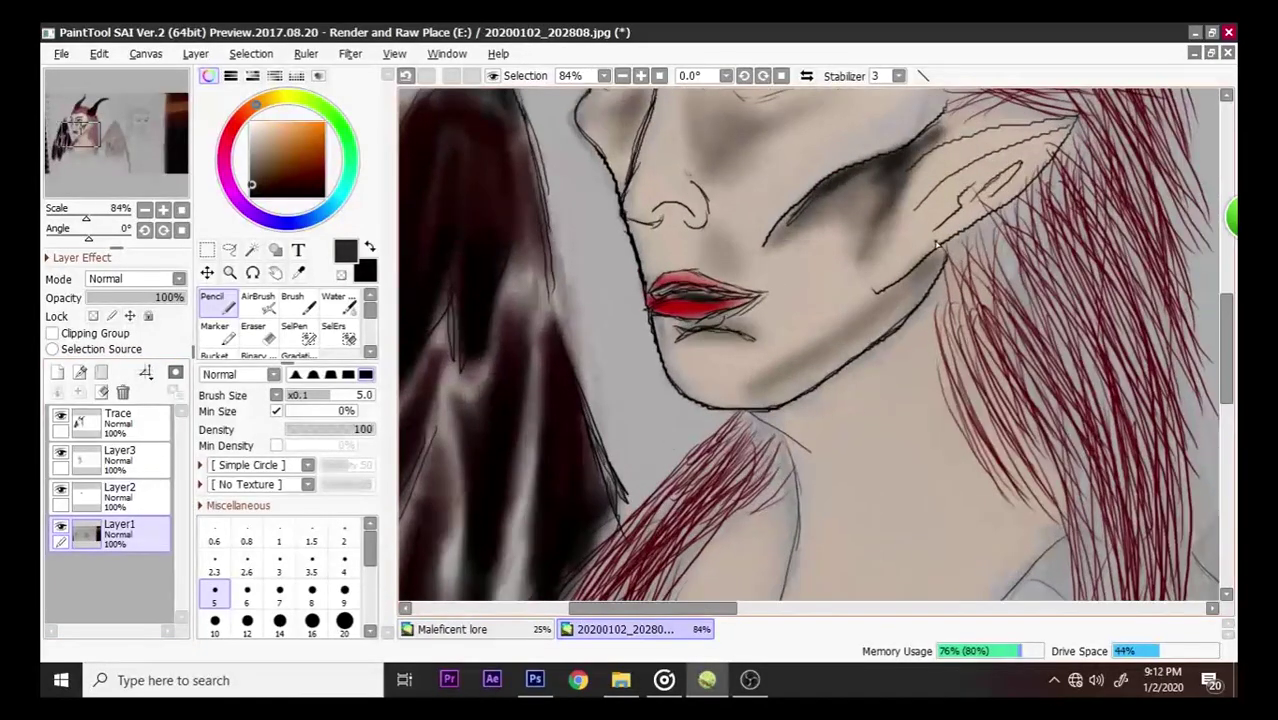
pyautogui.click(61, 528)
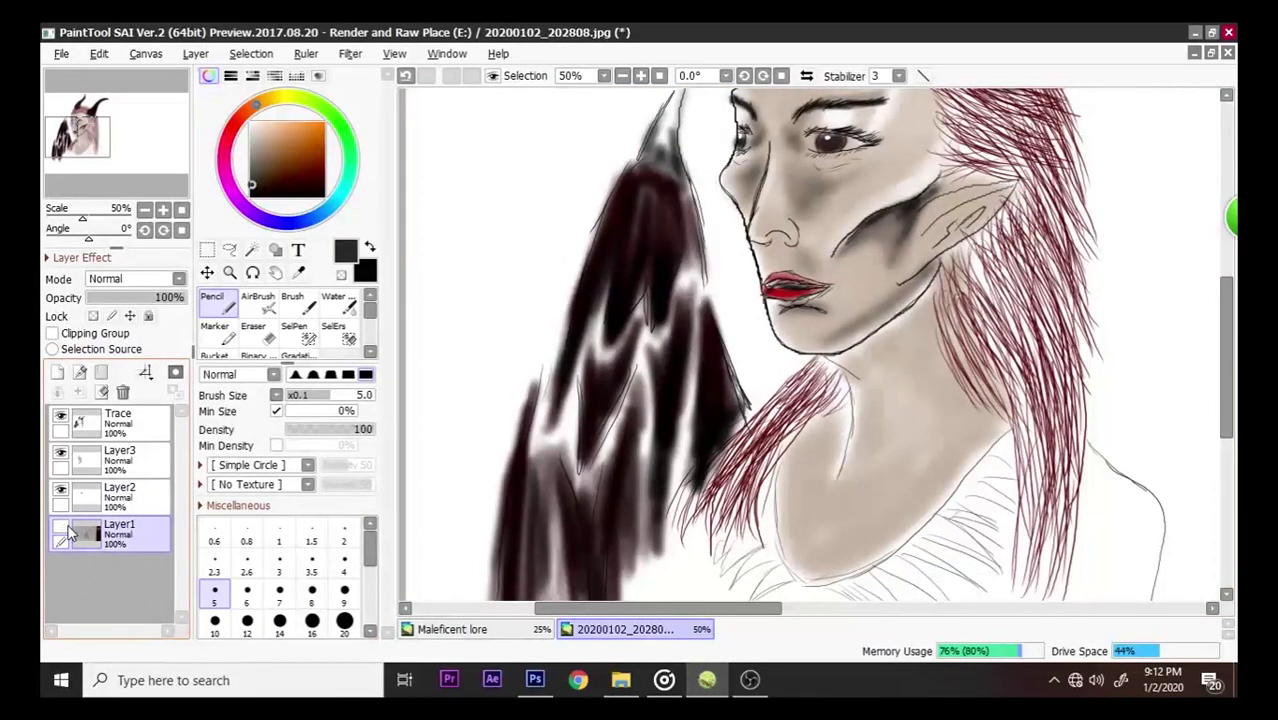
pyautogui.scroll(4, 902, 200)
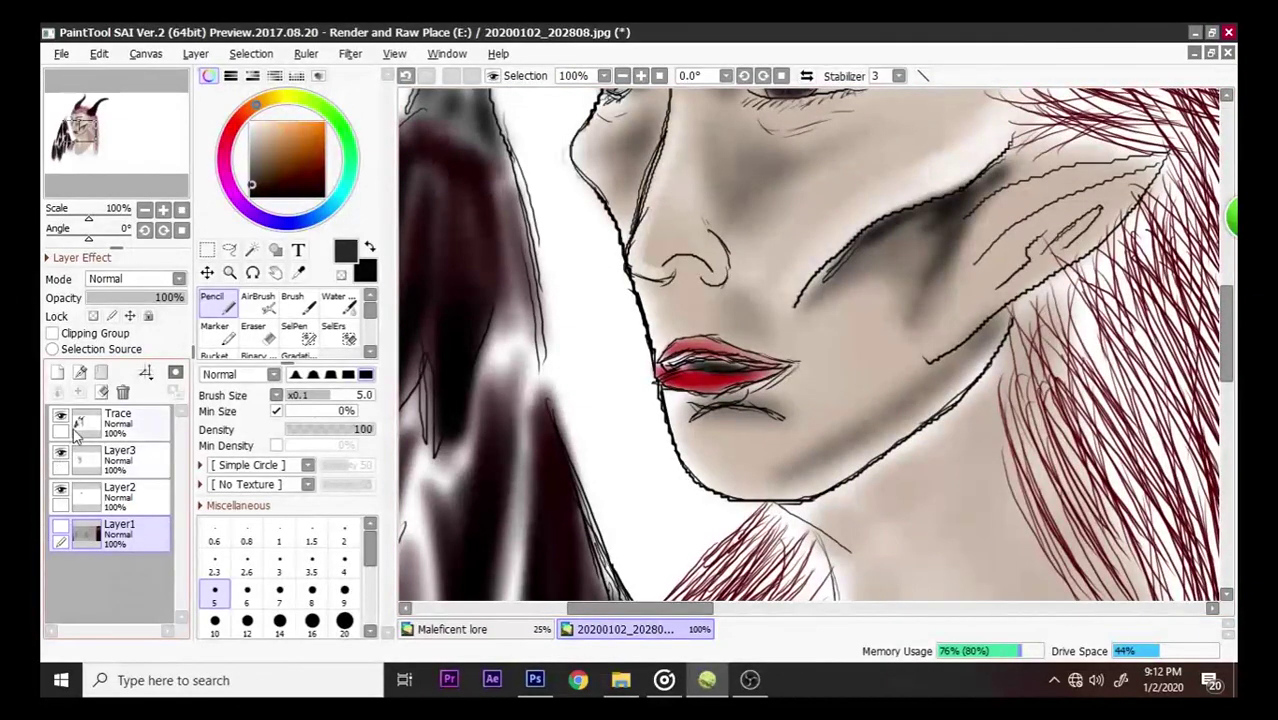
# - Thicken the nose and nostril lines on the Trace layer in color 2A2724 with the Brush at size 28 and density 82
pyautogui.click(145, 422)
pyautogui.click(346, 254)
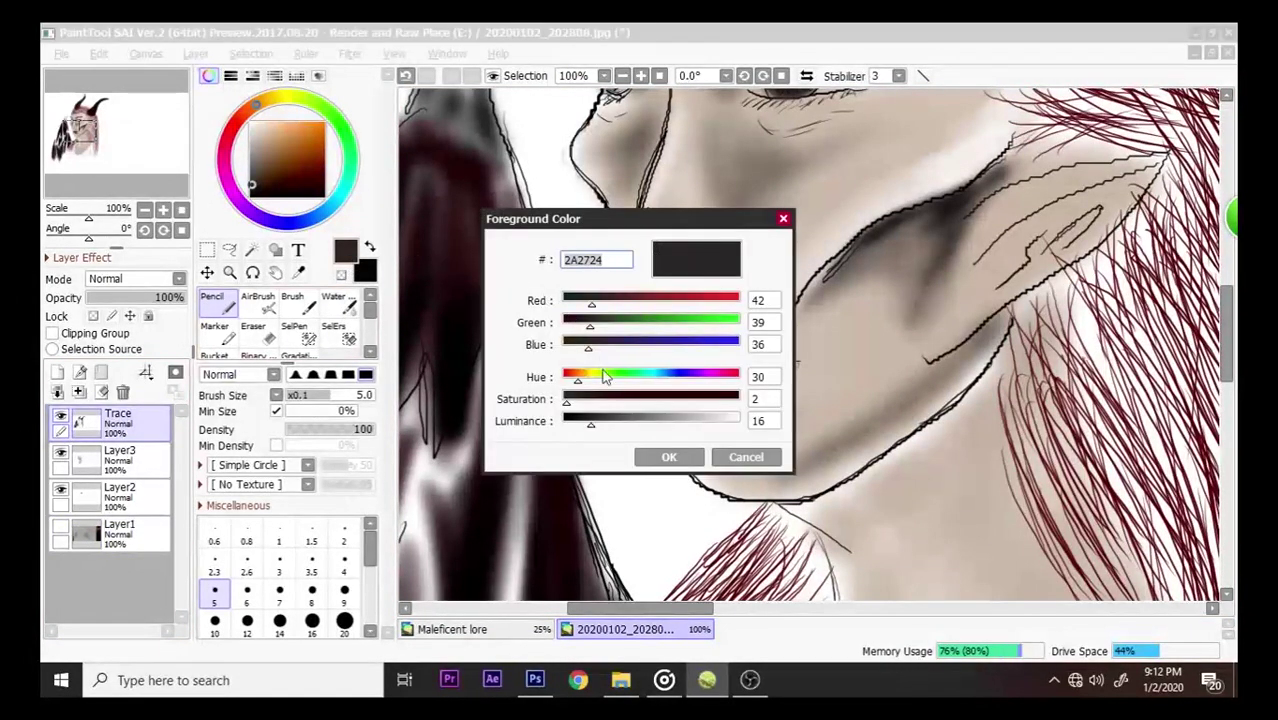
pyautogui.click(667, 456)
pyautogui.click(292, 301)
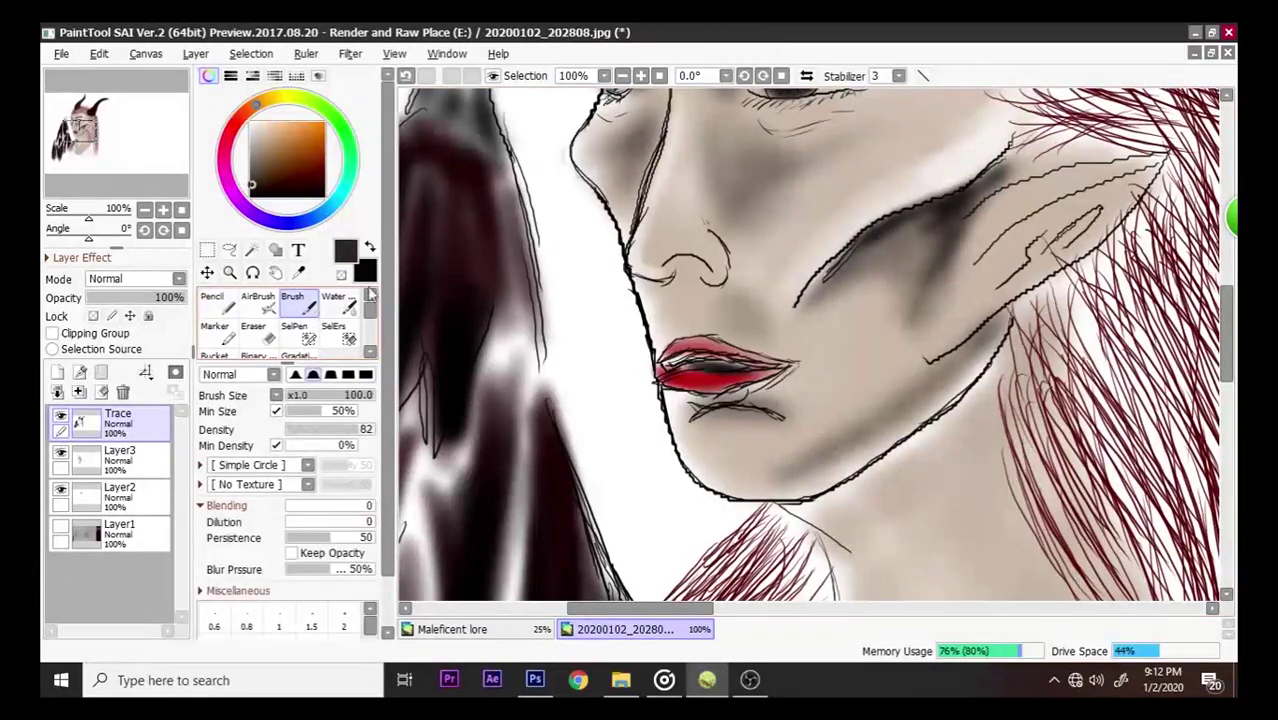
pyautogui.moveTo(338, 396); pyautogui.dragTo(312, 396)
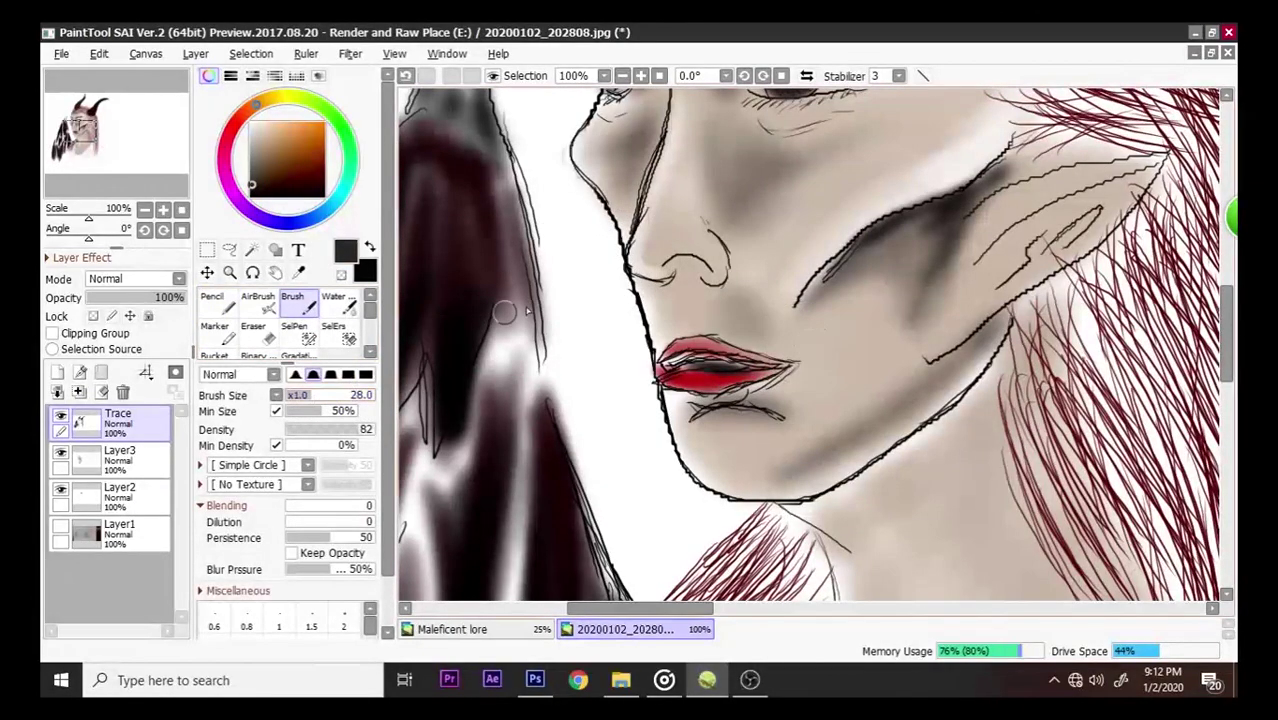
pyautogui.moveTo(679, 265)
pyautogui.mouseDown()
pyautogui.moveTo(700, 268)
pyautogui.moveTo(684, 266)
pyautogui.moveTo(695, 278)
pyautogui.mouseUp()
pyautogui.scroll(-7, 695, 278)
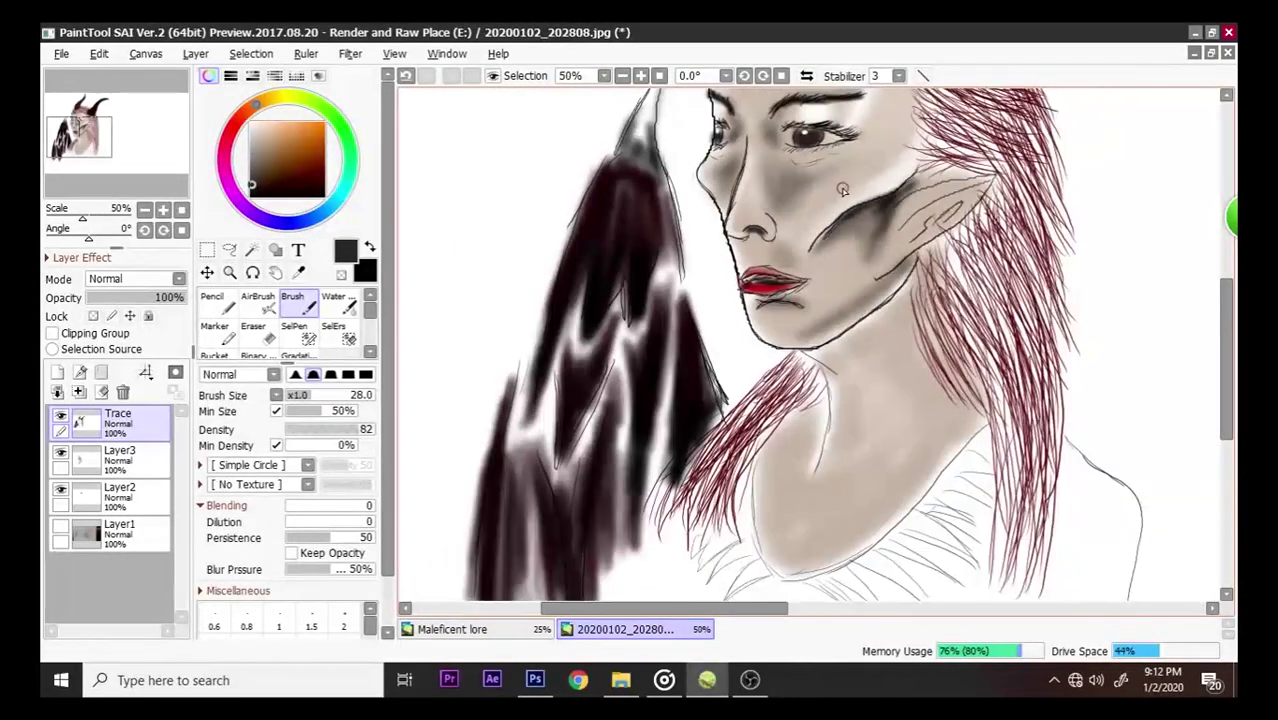
pyautogui.scroll(4, 900, 130)
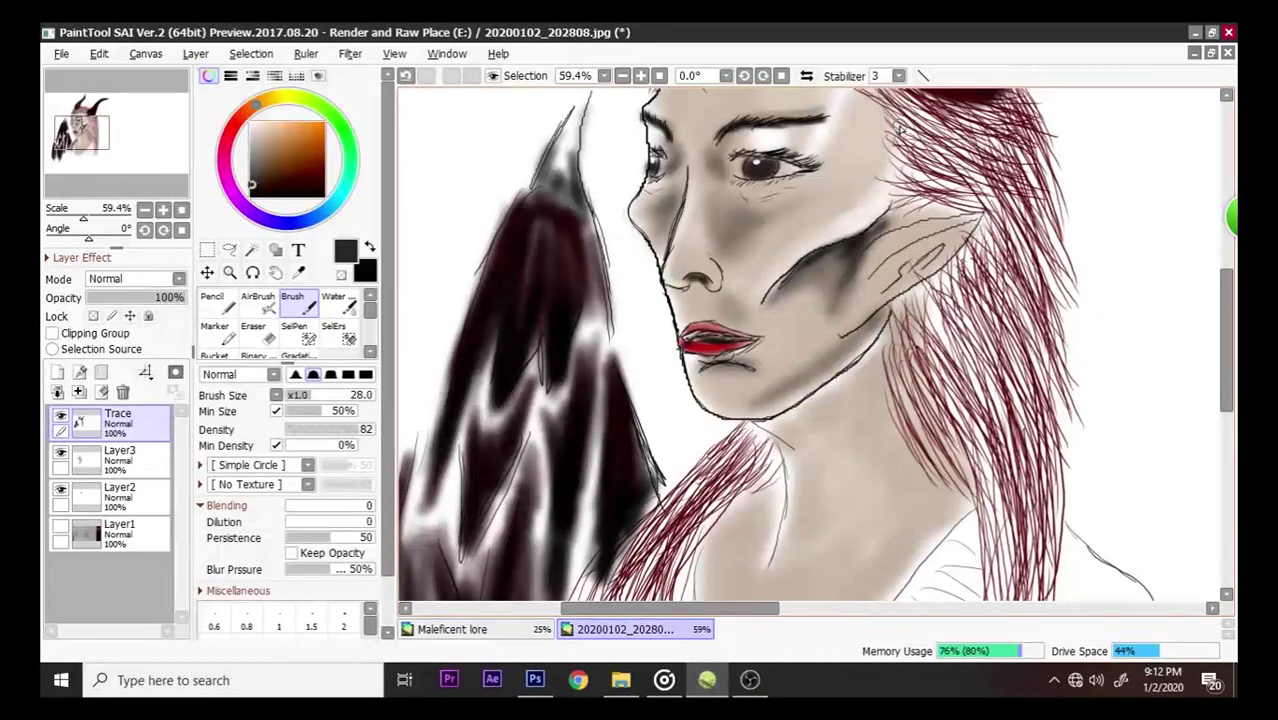
# - Inspect the horned figure up close and as a whole, checking the face, hair, horns, wing and chest
pyautogui.scroll(2, 825, 107)
pyautogui.scroll(-4, 825, 107)
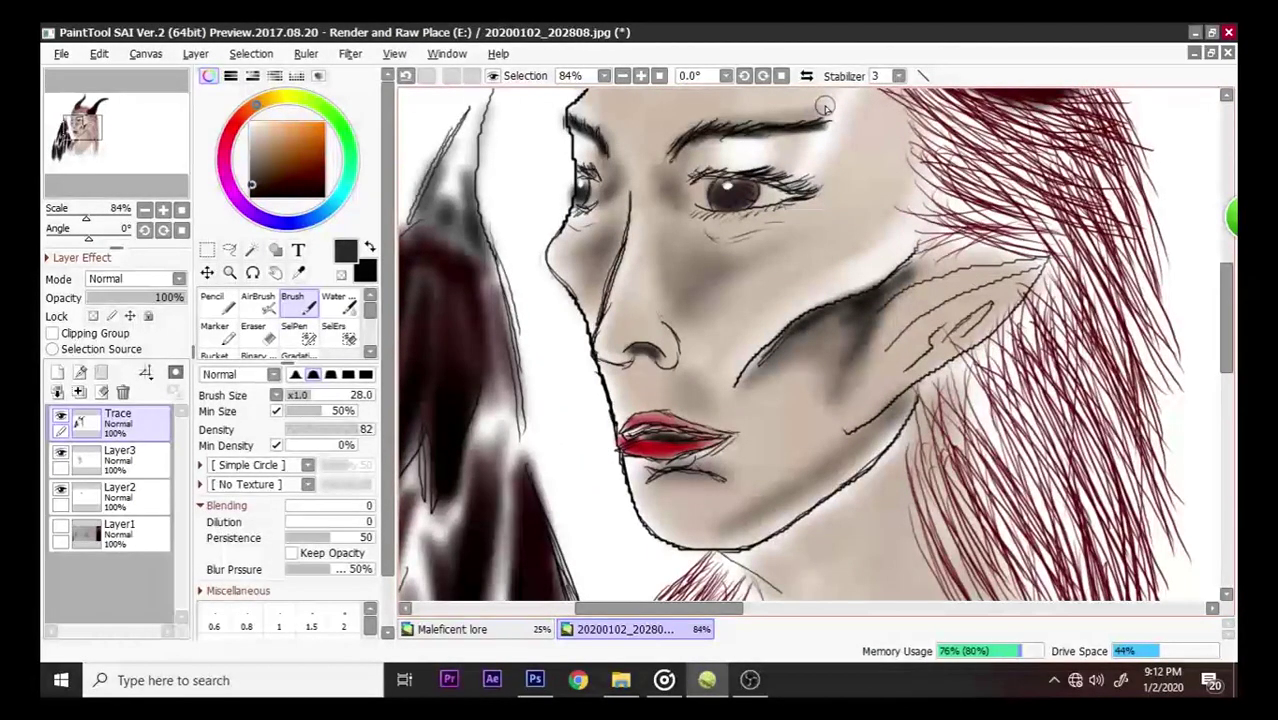
pyautogui.scroll(-1, 1107, 380)
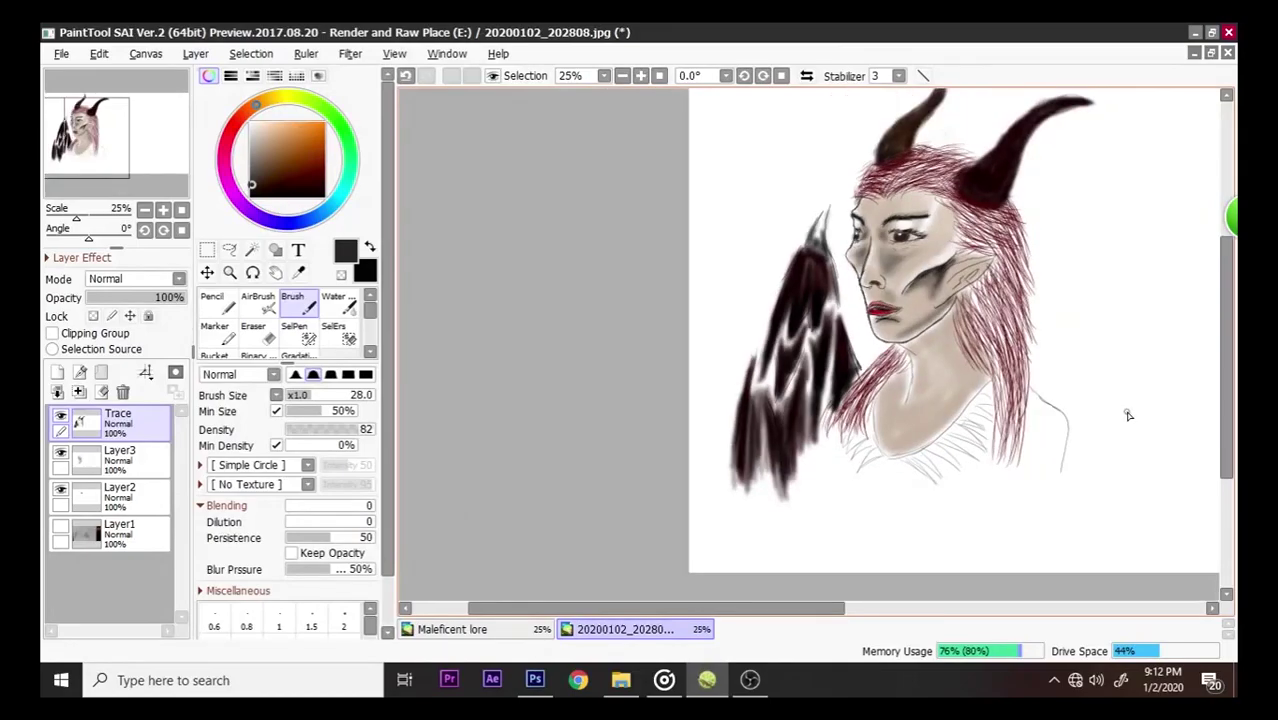
pyautogui.scroll(1, 1088, 200)
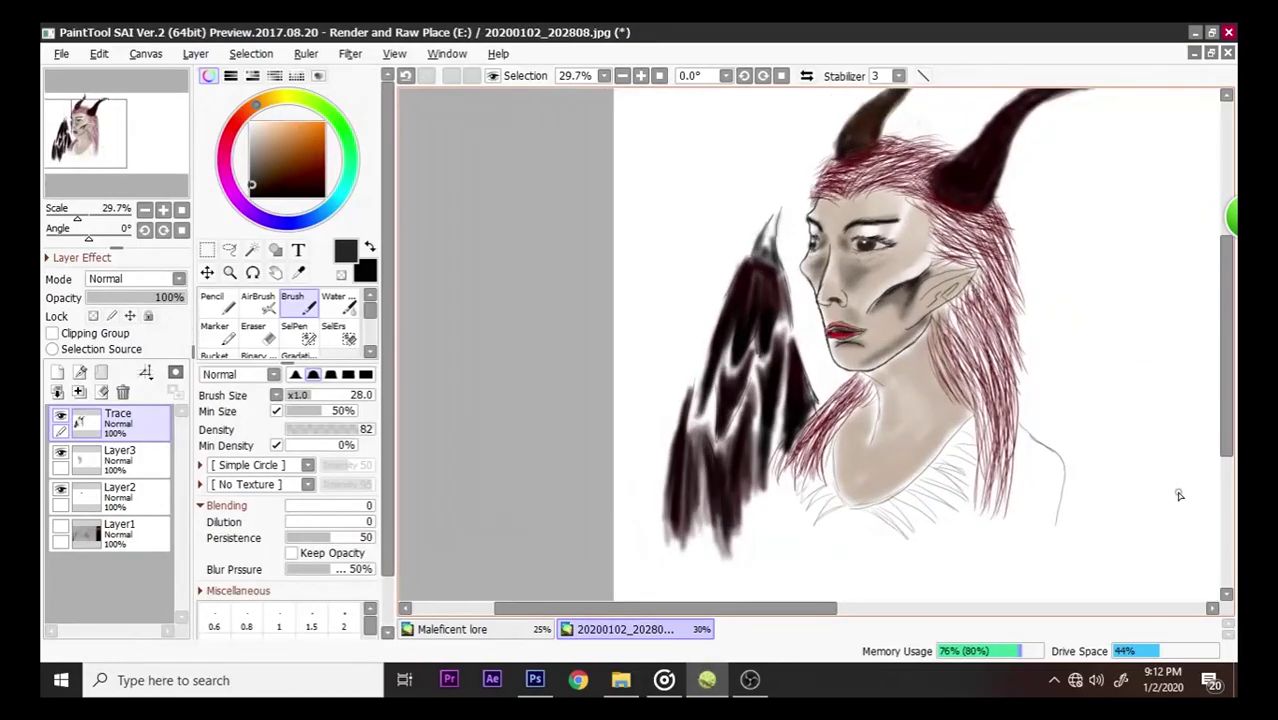
pyautogui.scroll(1, 1139, 452)
pyautogui.scroll(1, 961, 195)
pyautogui.scroll(-2, 961, 195)
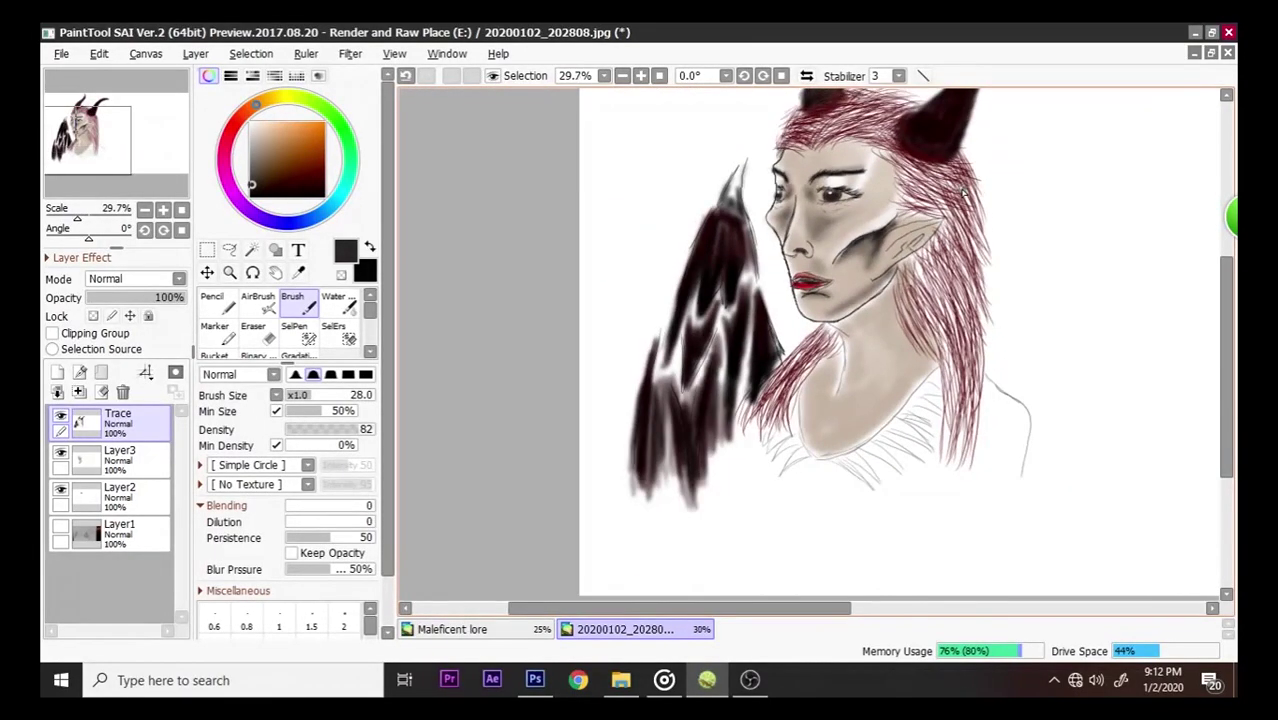
pyautogui.scroll(1, 963, 193)
pyautogui.scroll(-6, 964, 180)
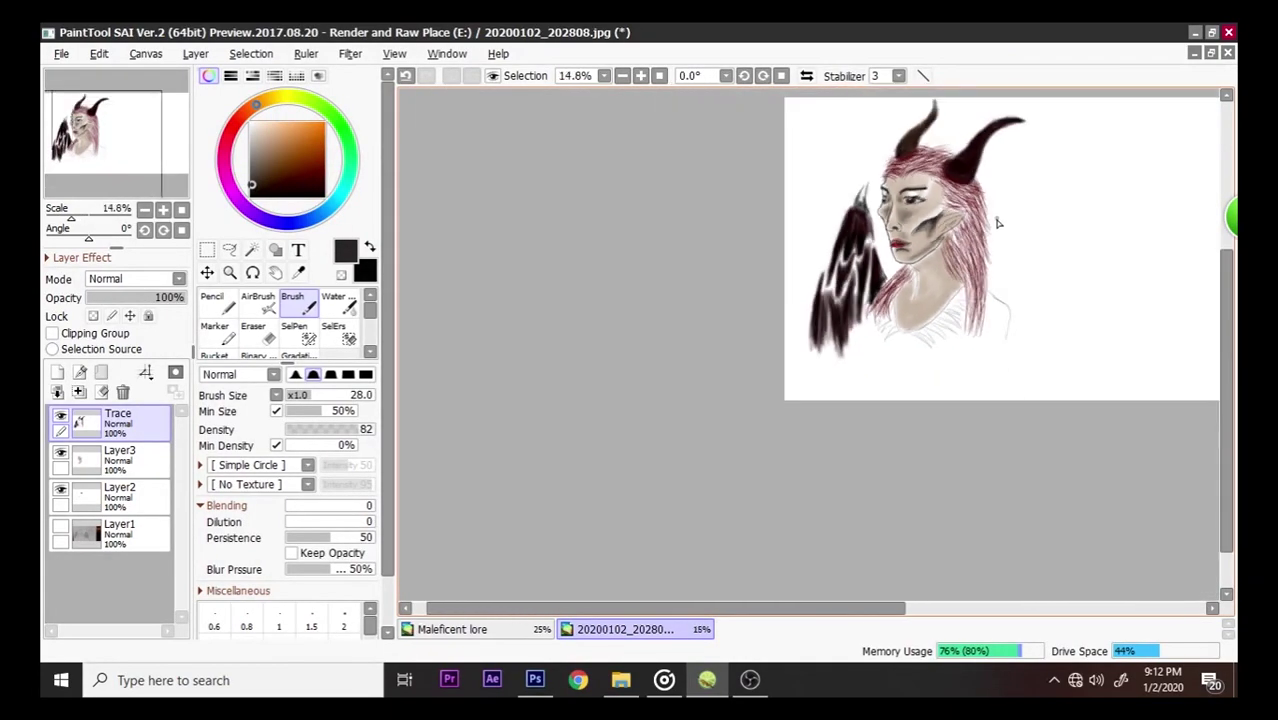
pyautogui.scroll(3, 1093, 283)
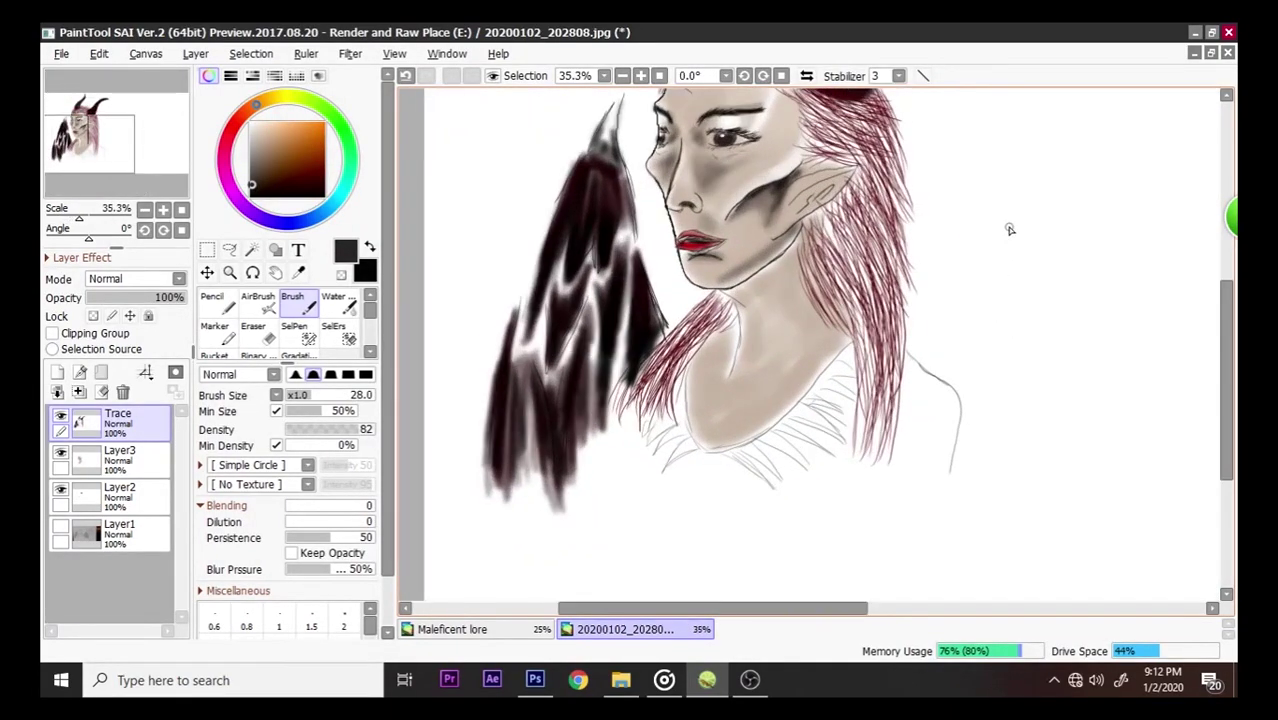
pyautogui.scroll(-2, 1025, 185)
pyautogui.scroll(2, 1041, 94)
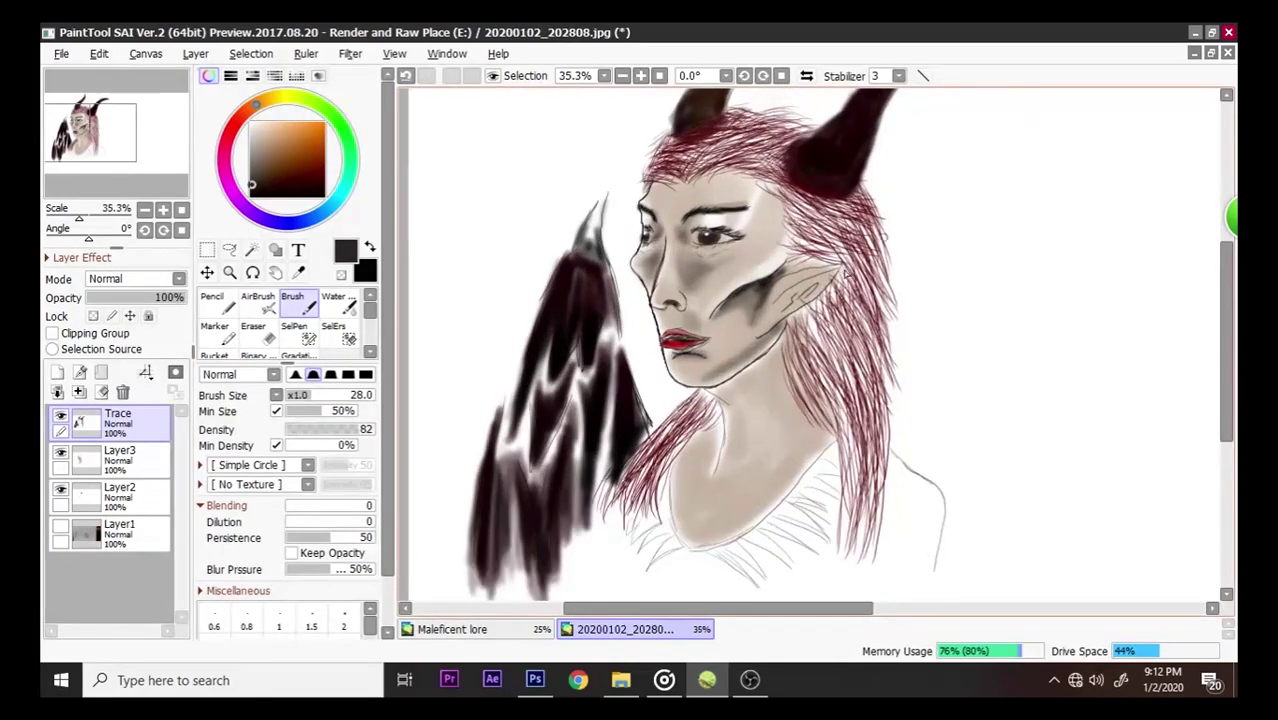
# - Hide the Trace, Layer3 and Layer2 layers, show the scan on Layer1, and bring the artwork layers back one by one over it
pyautogui.click(60, 490)
pyautogui.click(60, 453)
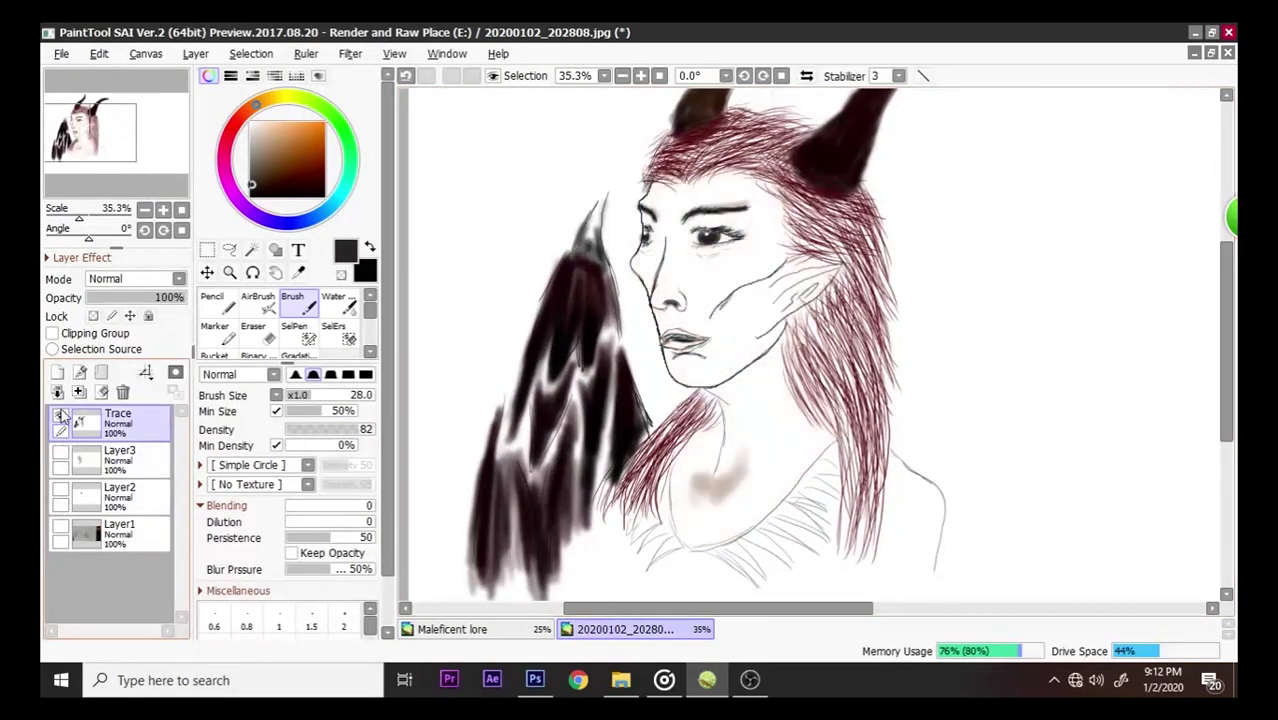
pyautogui.click(60, 416)
pyautogui.click(61, 529)
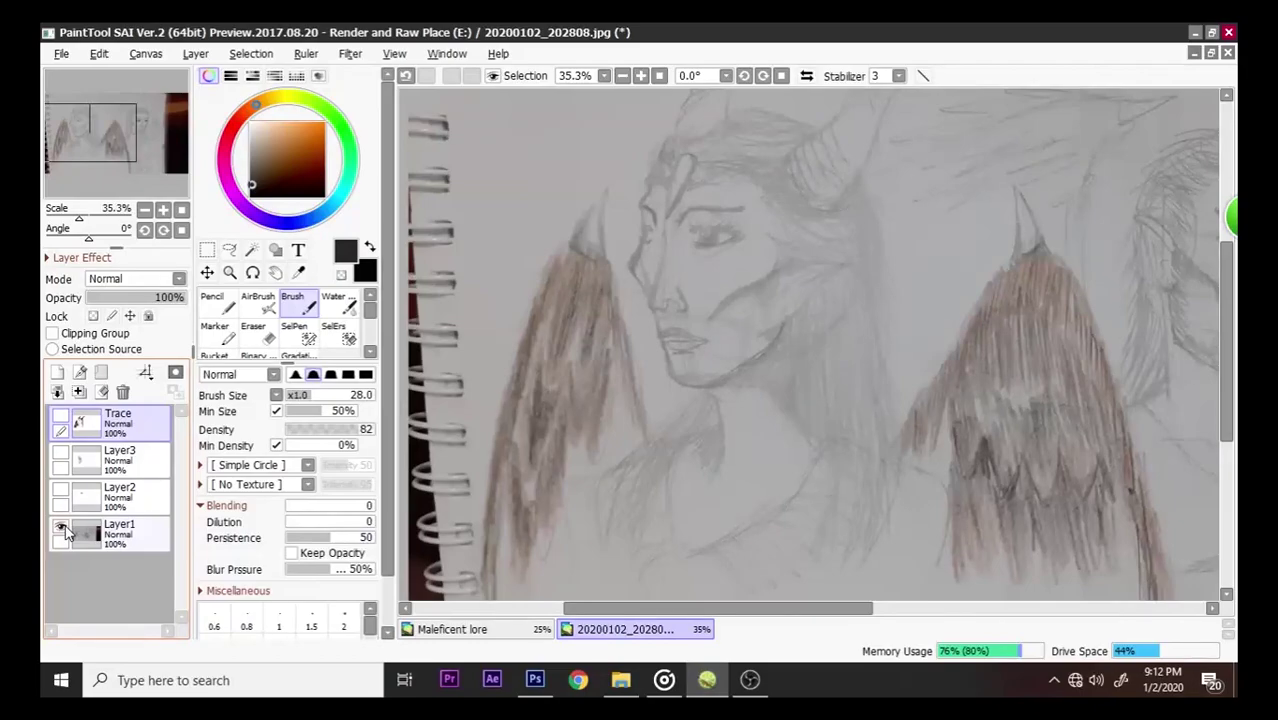
pyautogui.click(61, 418)
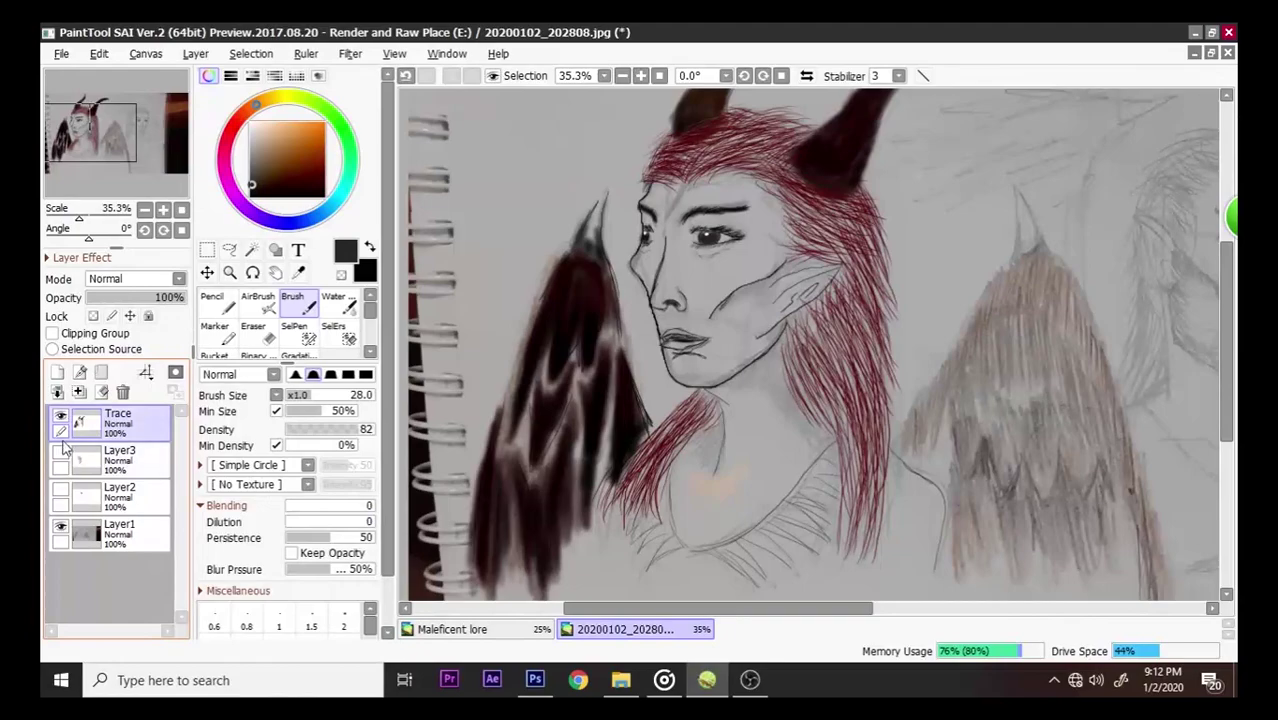
pyautogui.click(61, 455)
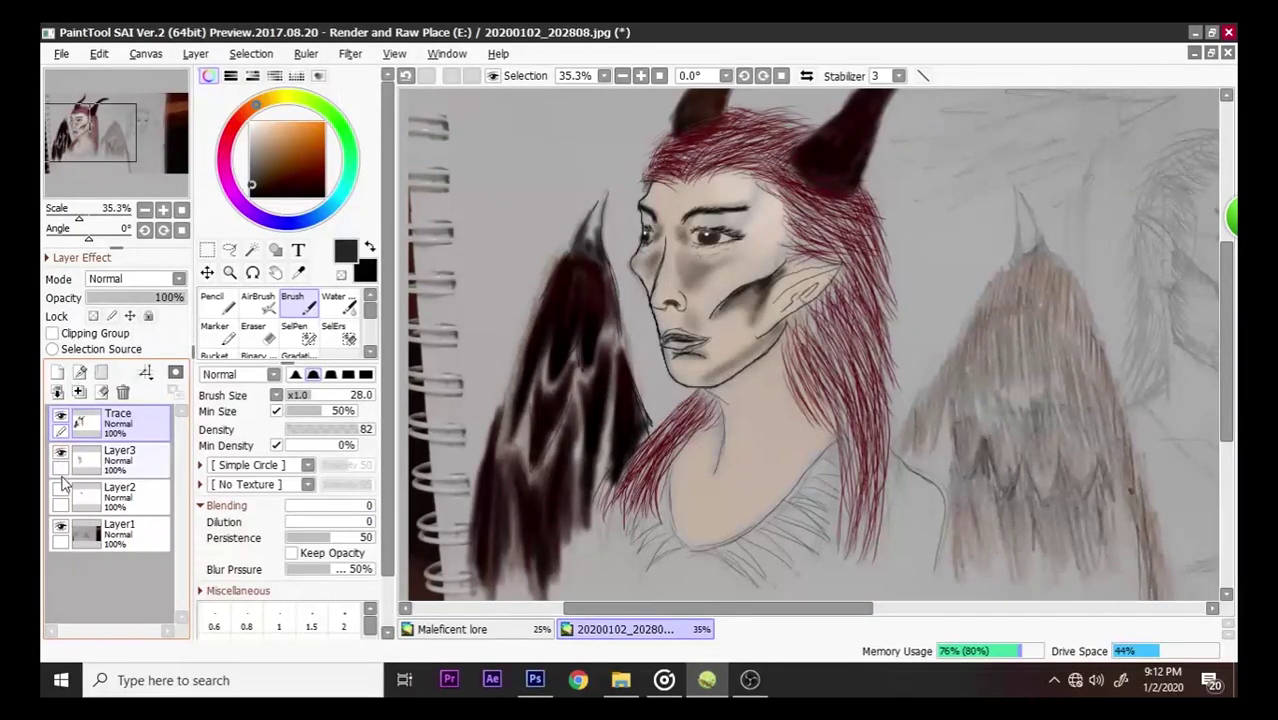
pyautogui.click(61, 492)
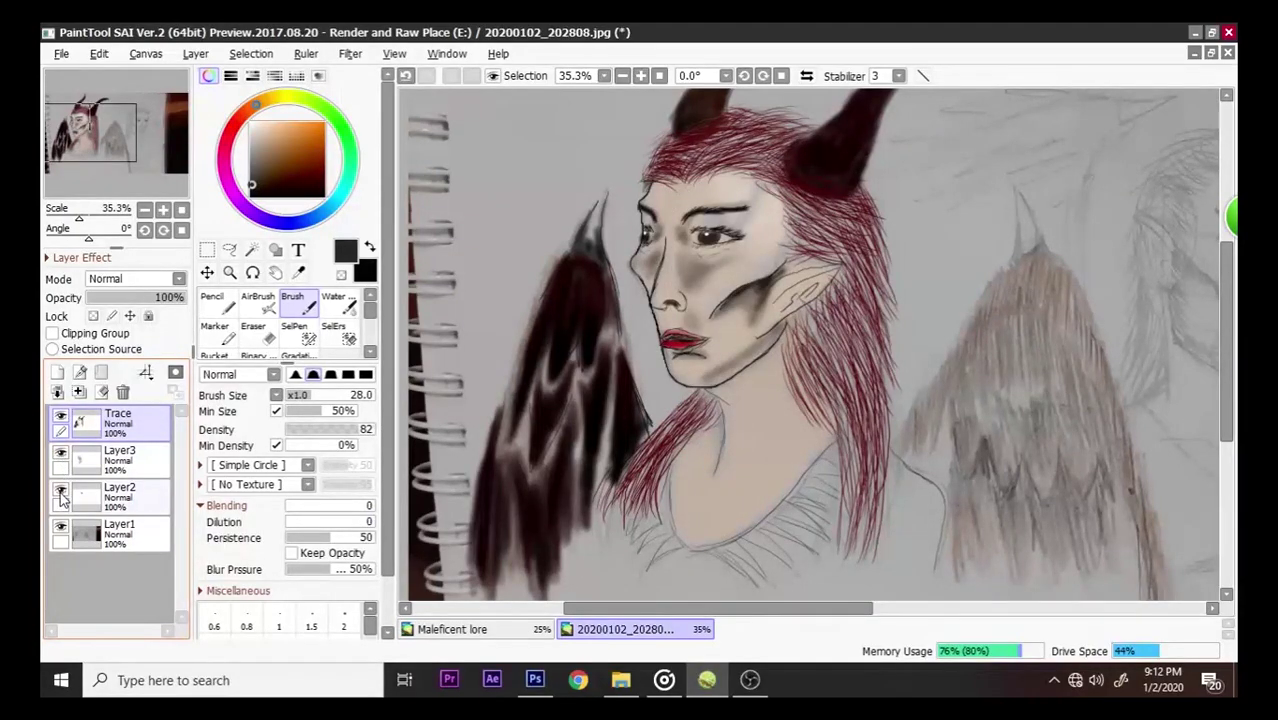
# - Examine the colored face, ear and neck against the underlying scanned sketch
pyautogui.scroll(6, 735, 293)
pyautogui.scroll(1, 735, 293)
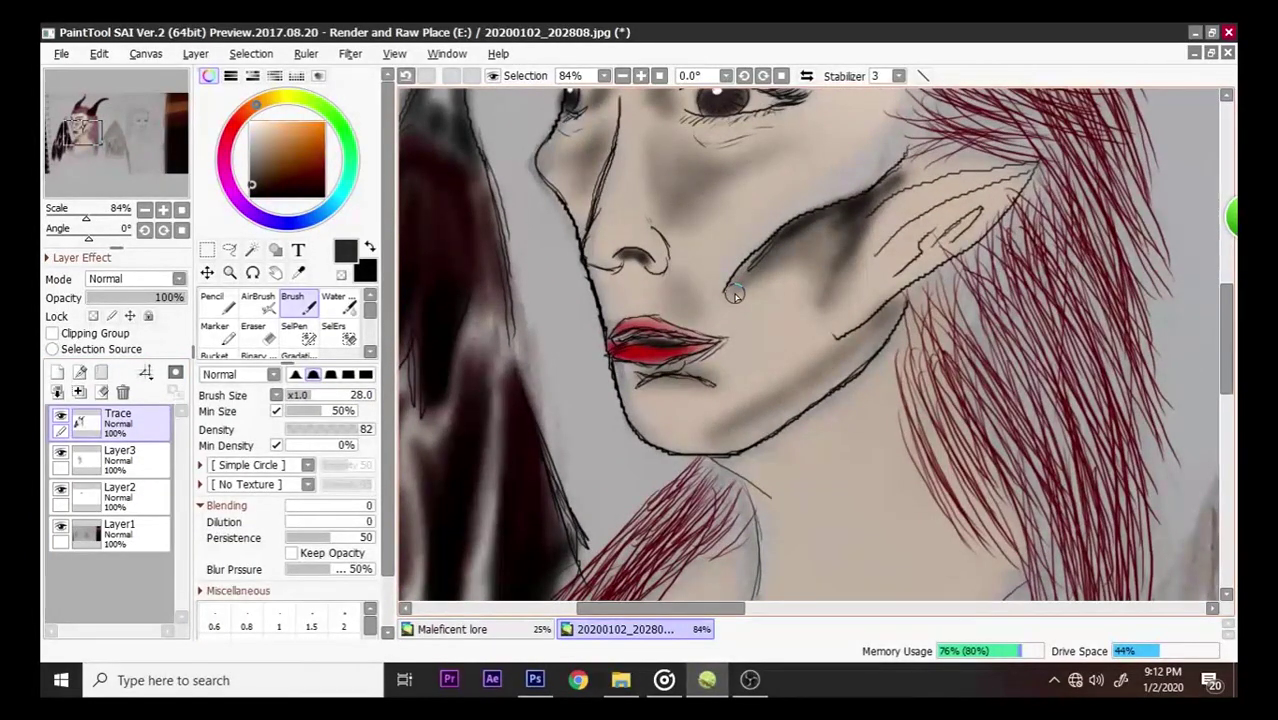
pyautogui.scroll(-7, 697, 243)
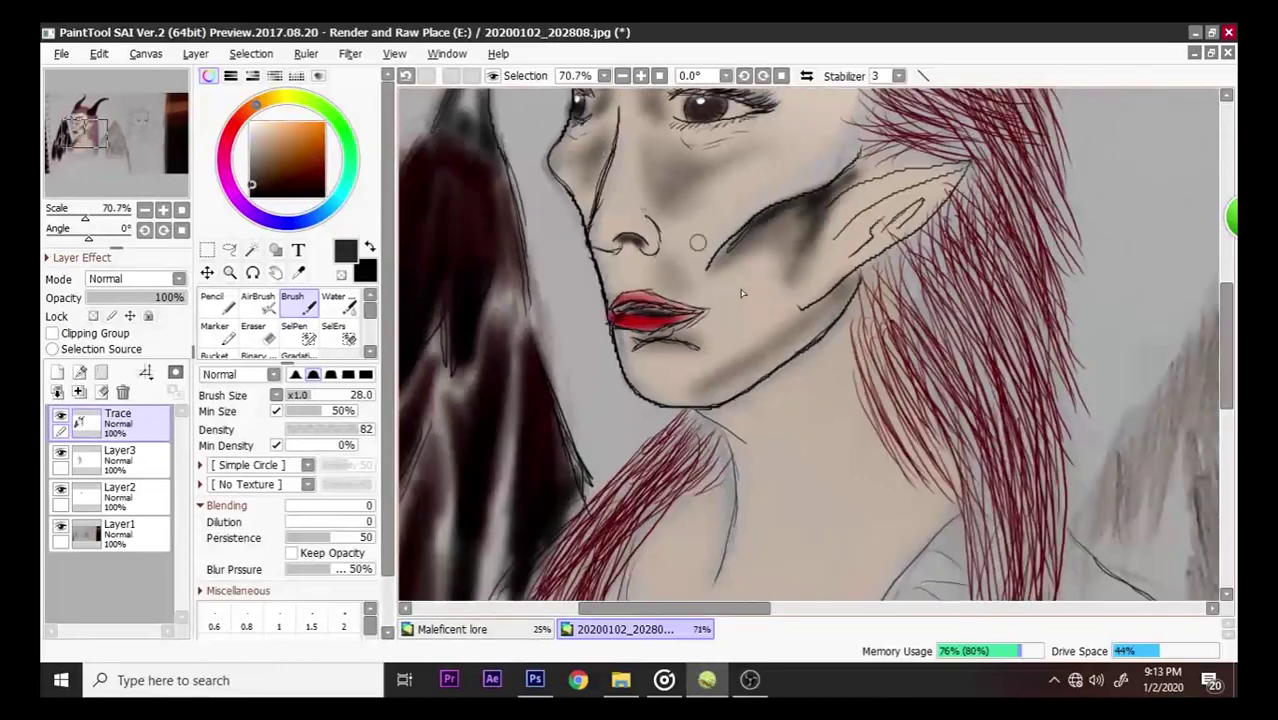
pyautogui.scroll(7, 787, 178)
pyautogui.scroll(-6, 787, 178)
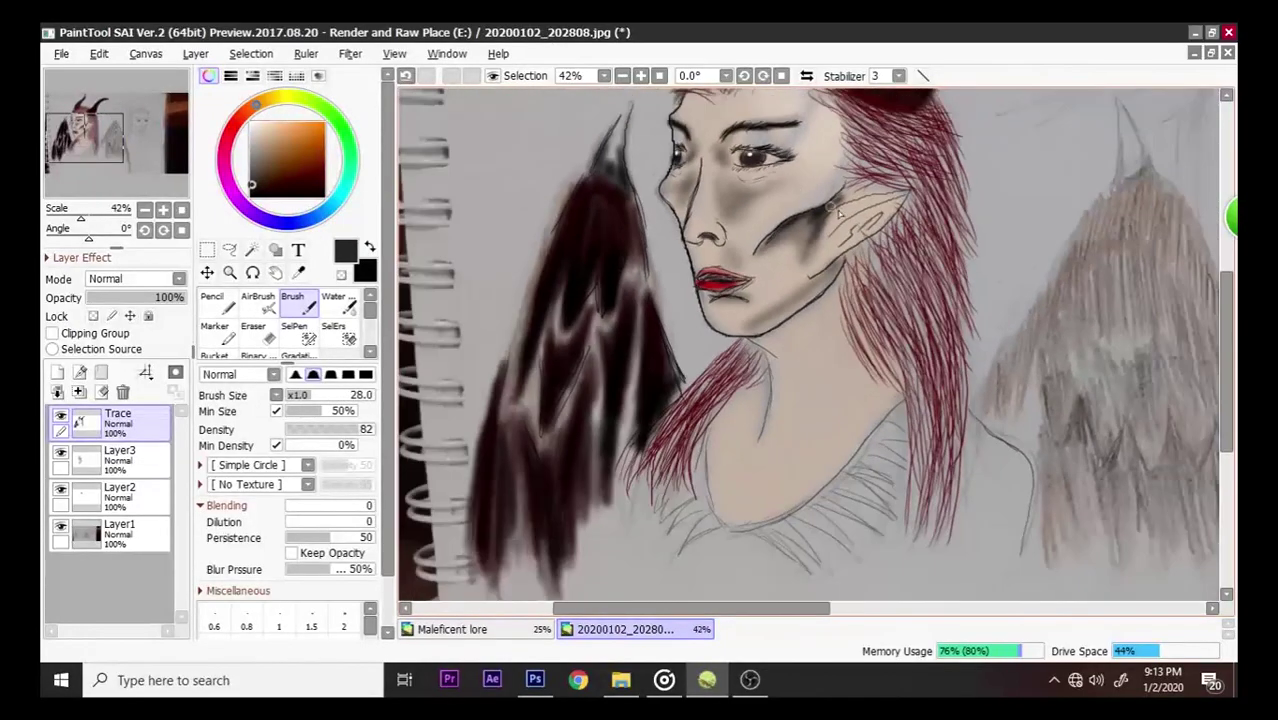
pyautogui.scroll(1, 1052, 176)
pyautogui.scroll(1, 1052, 176)
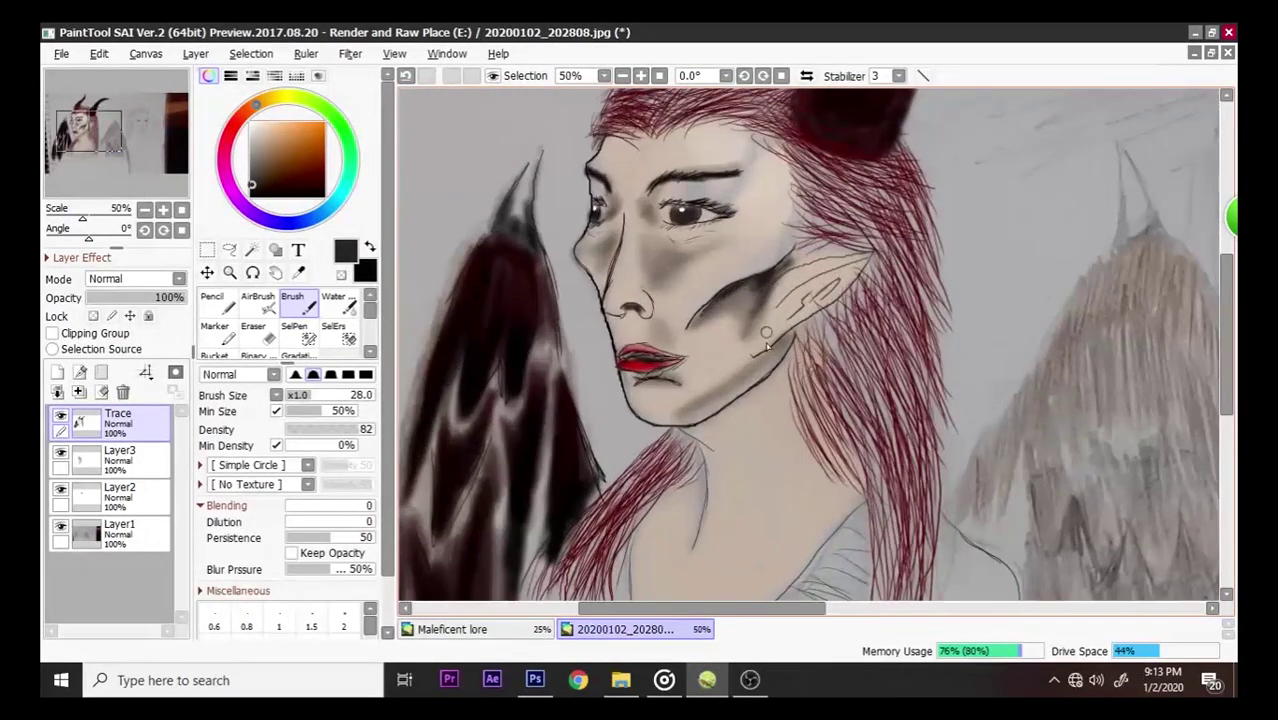
# - Hide Layer1 and check the head, neck, collar and shoulder on the plain white background
pyautogui.click(61, 529)
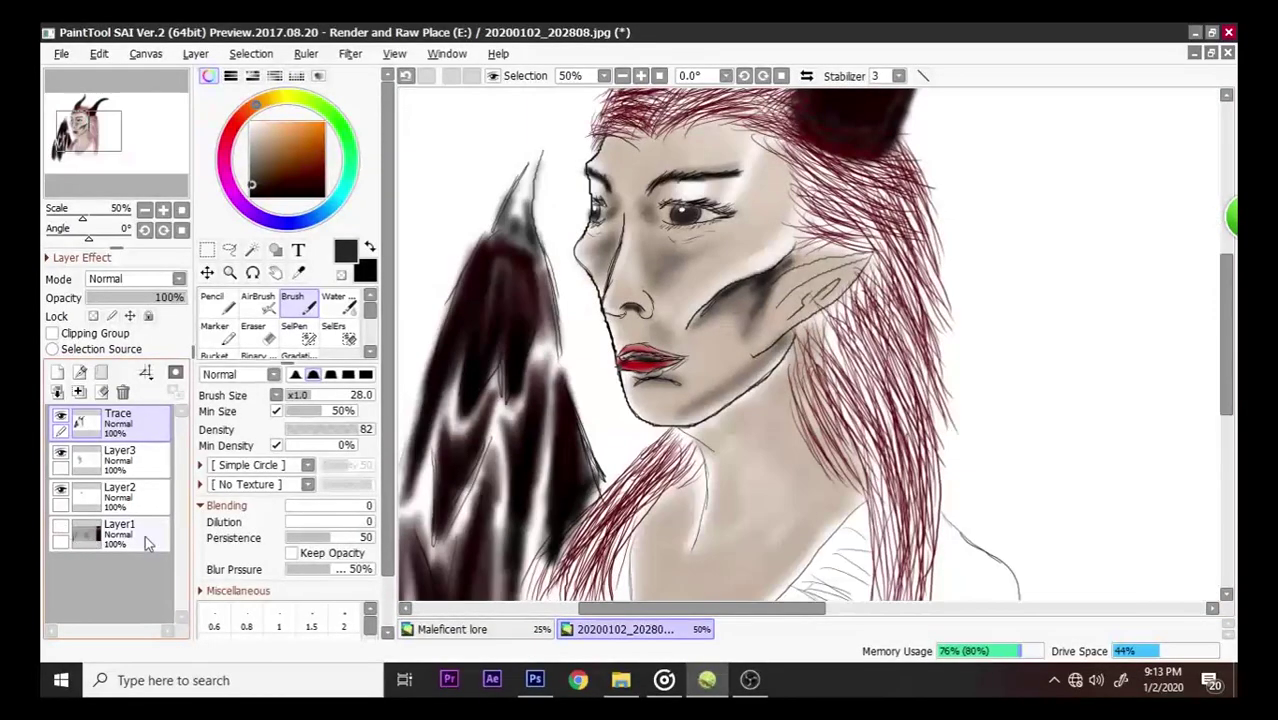
pyautogui.scroll(-2, 784, 377)
pyautogui.scroll(3, 805, 378)
pyautogui.scroll(-7, 651, 488)
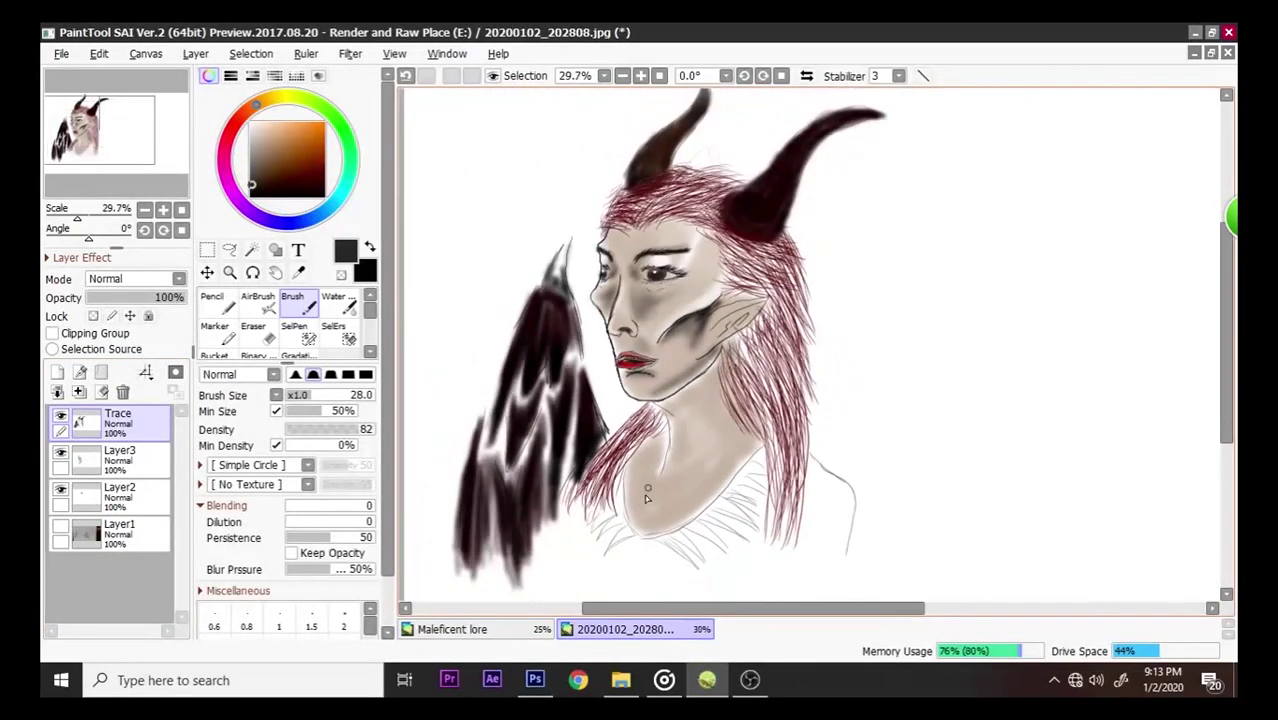
pyautogui.scroll(5, 700, 495)
pyautogui.scroll(-1, 752, 484)
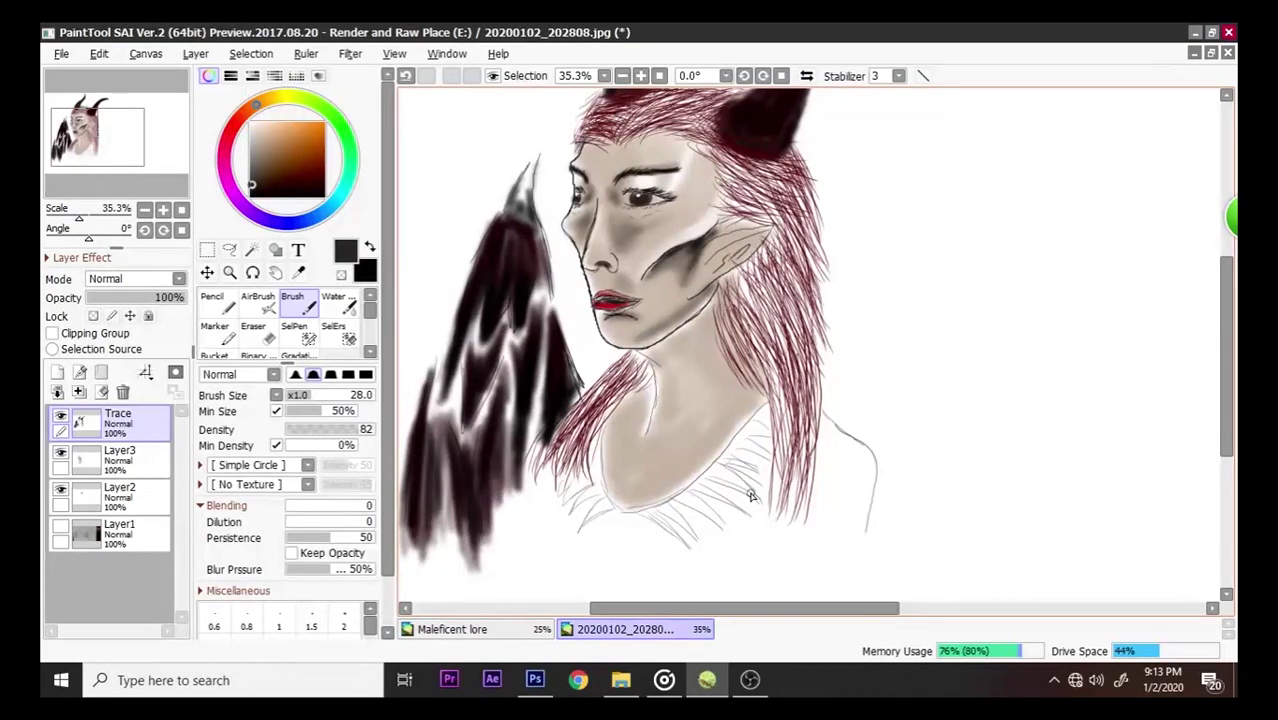
pyautogui.scroll(-1, 752, 495)
pyautogui.scroll(3, 684, 475)
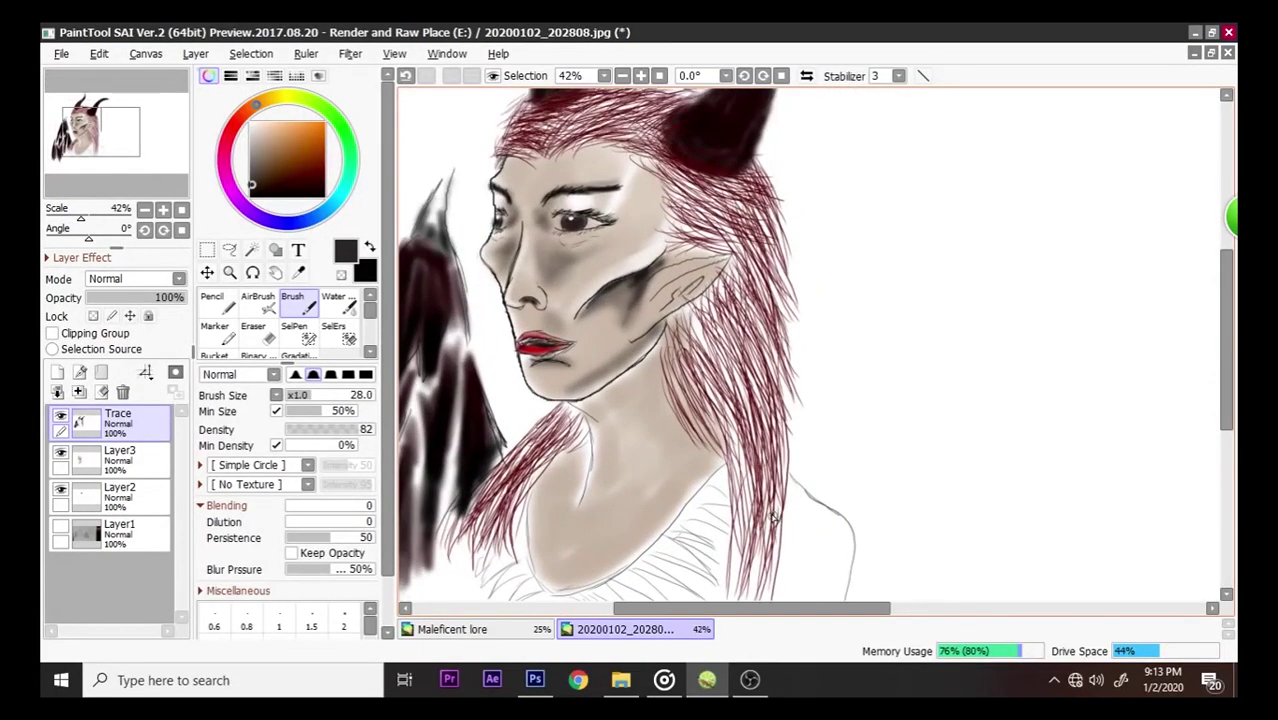
# - Show Layer1 and draw the outer lines of both upper arms on the Trace layer with the Pencil at size 5
pyautogui.click(61, 526)
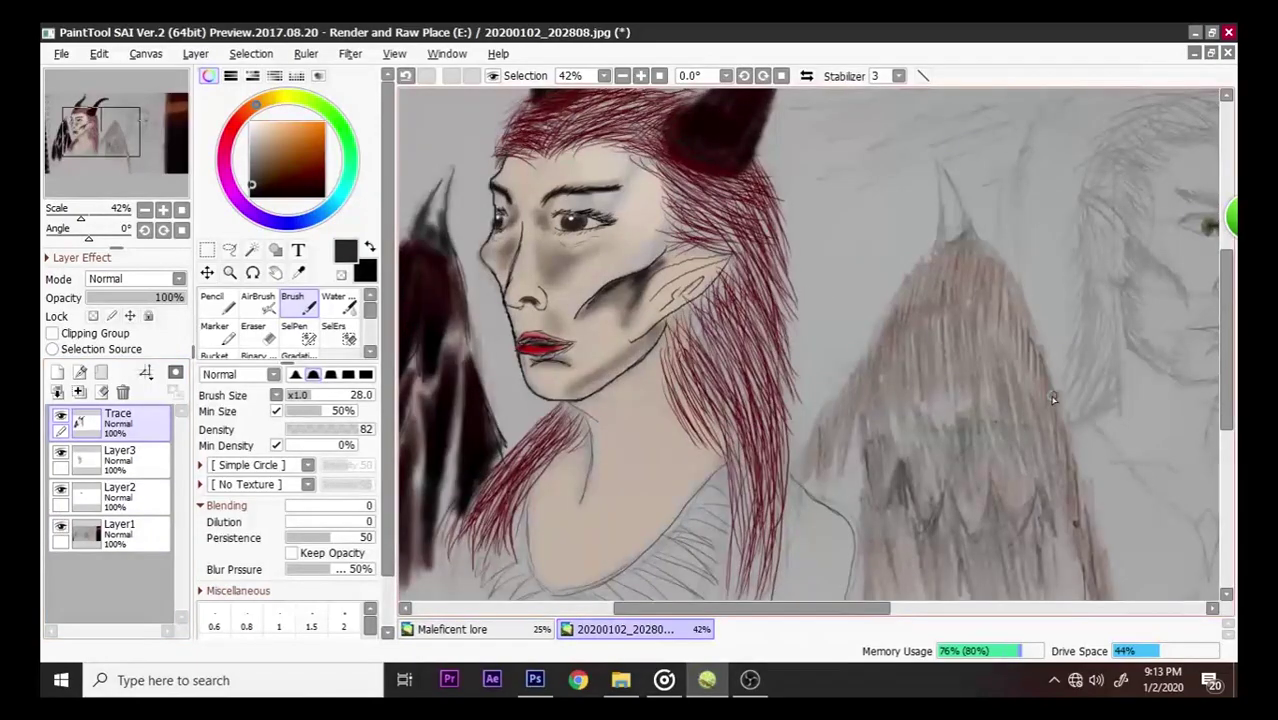
pyautogui.scroll(-2, 1056, 392)
pyautogui.scroll(1, 1066, 545)
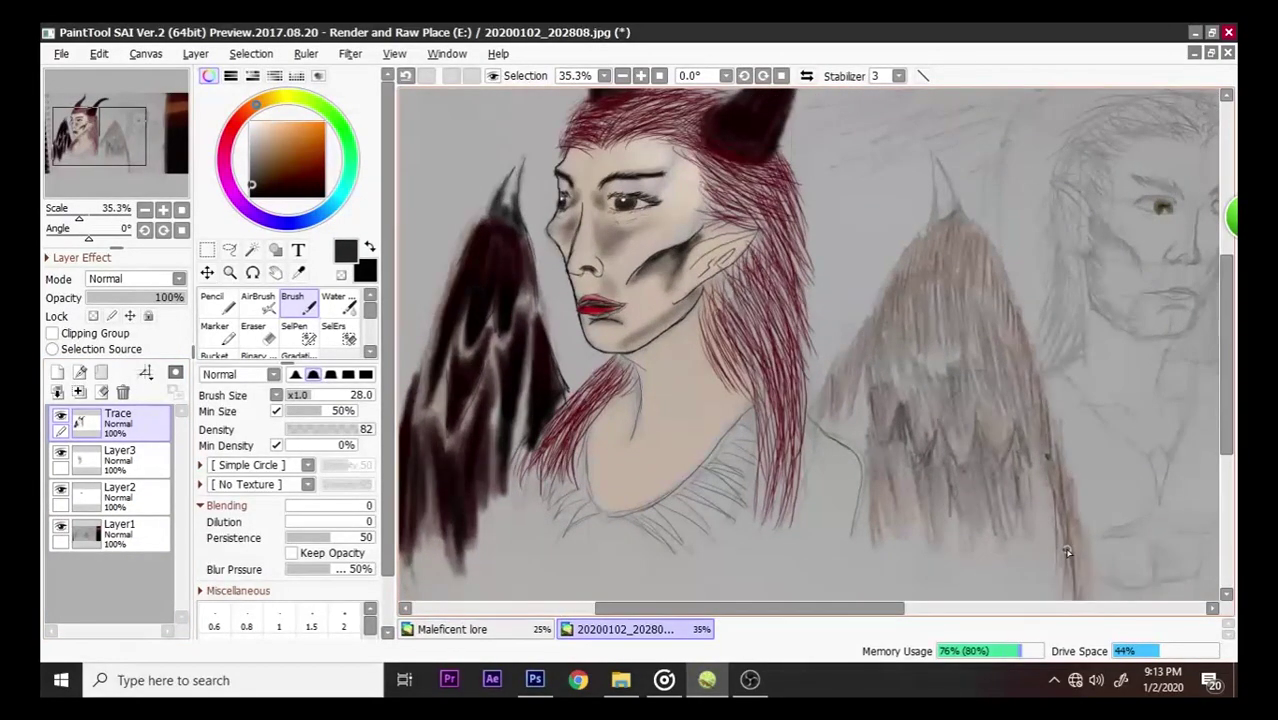
pyautogui.scroll(-3, 1066, 553)
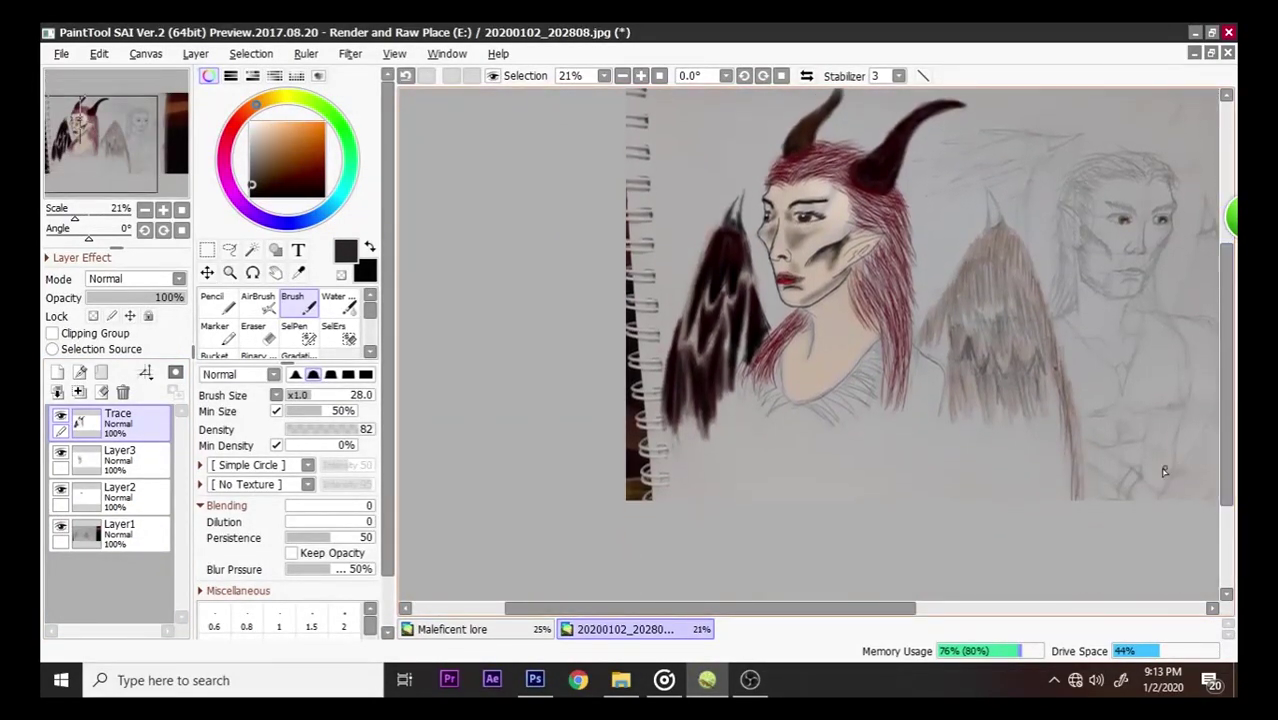
pyautogui.scroll(3, 1177, 463)
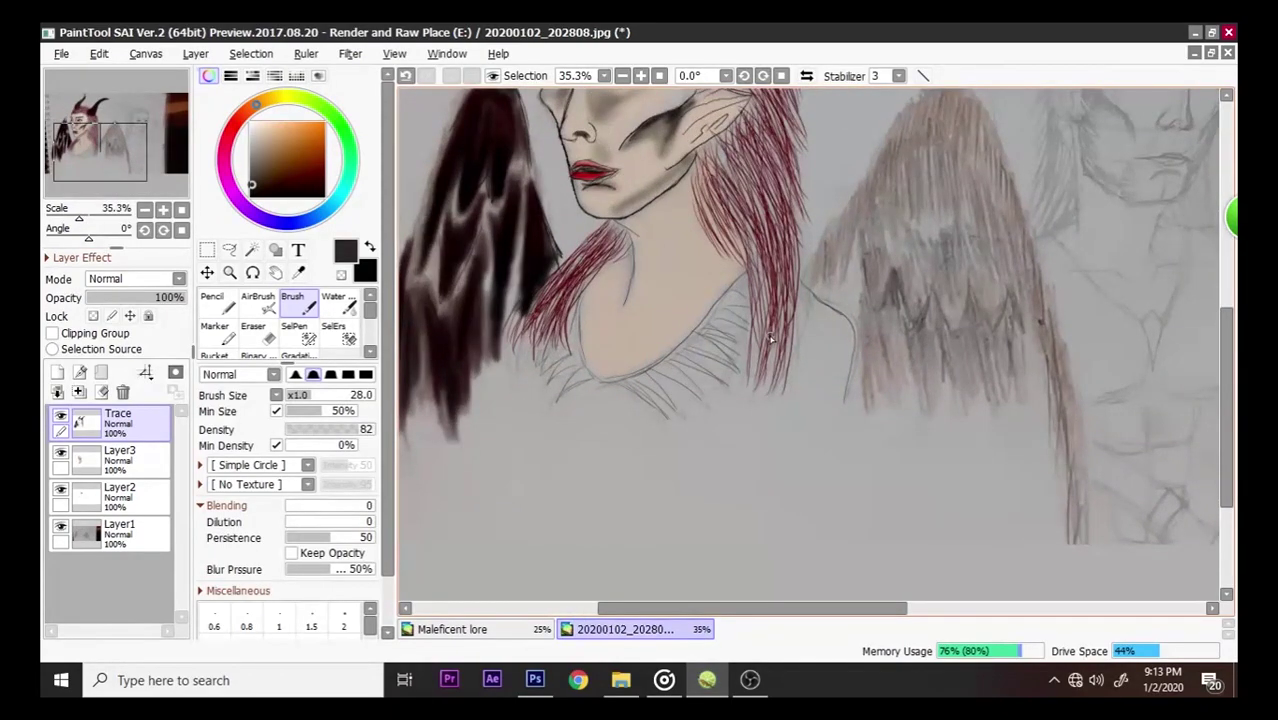
pyautogui.click(214, 306)
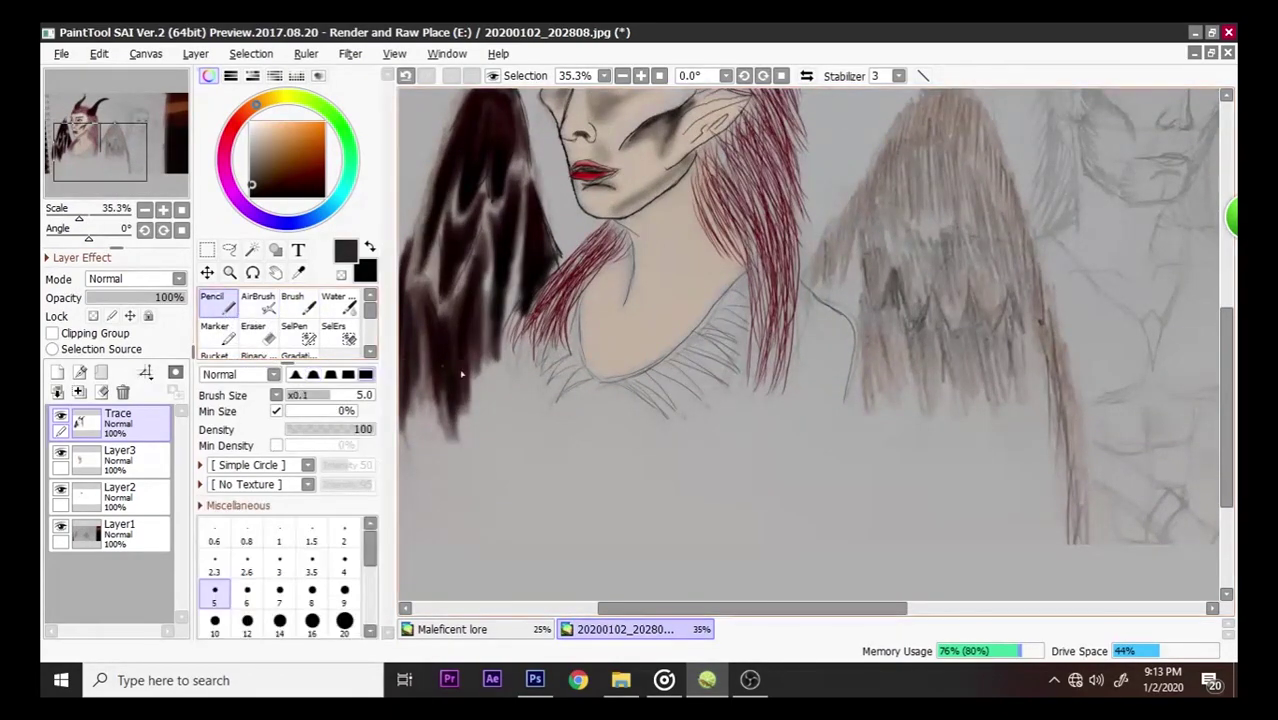
pyautogui.moveTo(843, 398); pyautogui.dragTo(808, 481)
pyautogui.hotkey('ctrl', 'z')
pyautogui.moveTo(847, 392); pyautogui.dragTo(809, 498)
pyautogui.moveTo(530, 431); pyautogui.dragTo(546, 506)
pyautogui.hotkey('ctrl', 'z')
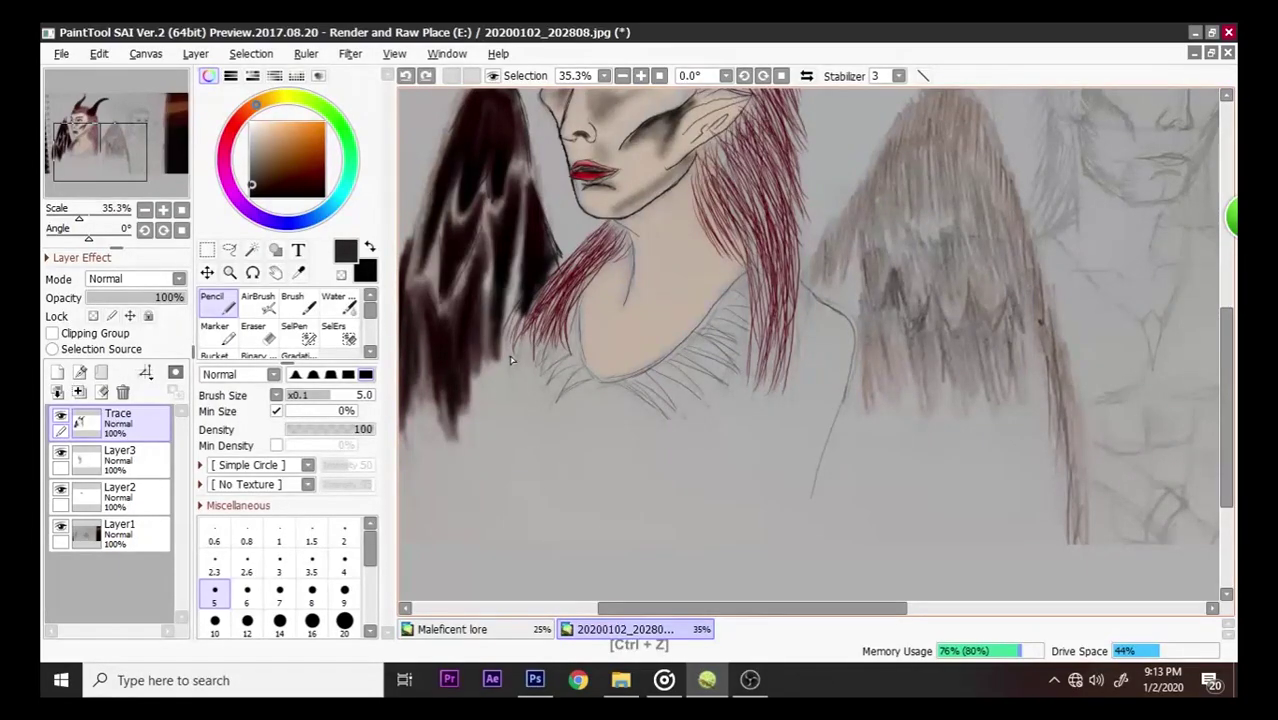
pyautogui.moveTo(510, 377); pyautogui.dragTo(519, 455)
# - Undo the last pencil stroke on the figure
pyautogui.scroll(-3, 595, 420)
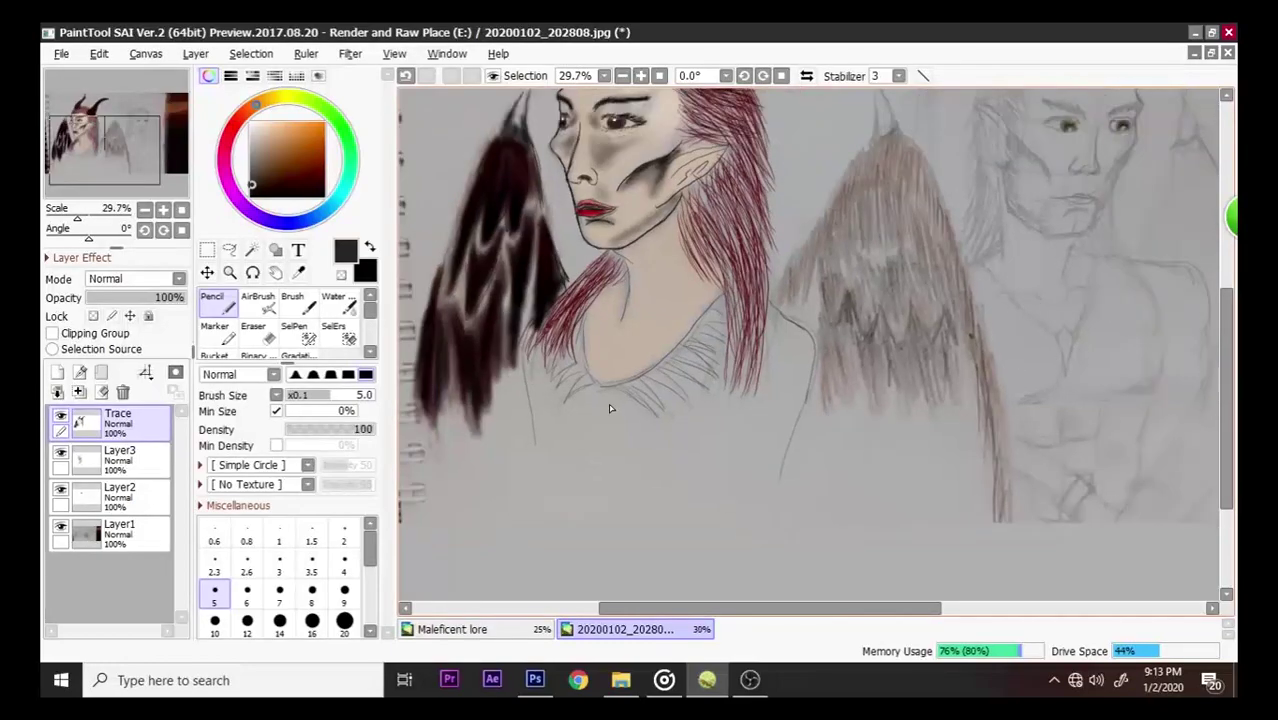
pyautogui.scroll(5, 835, 346)
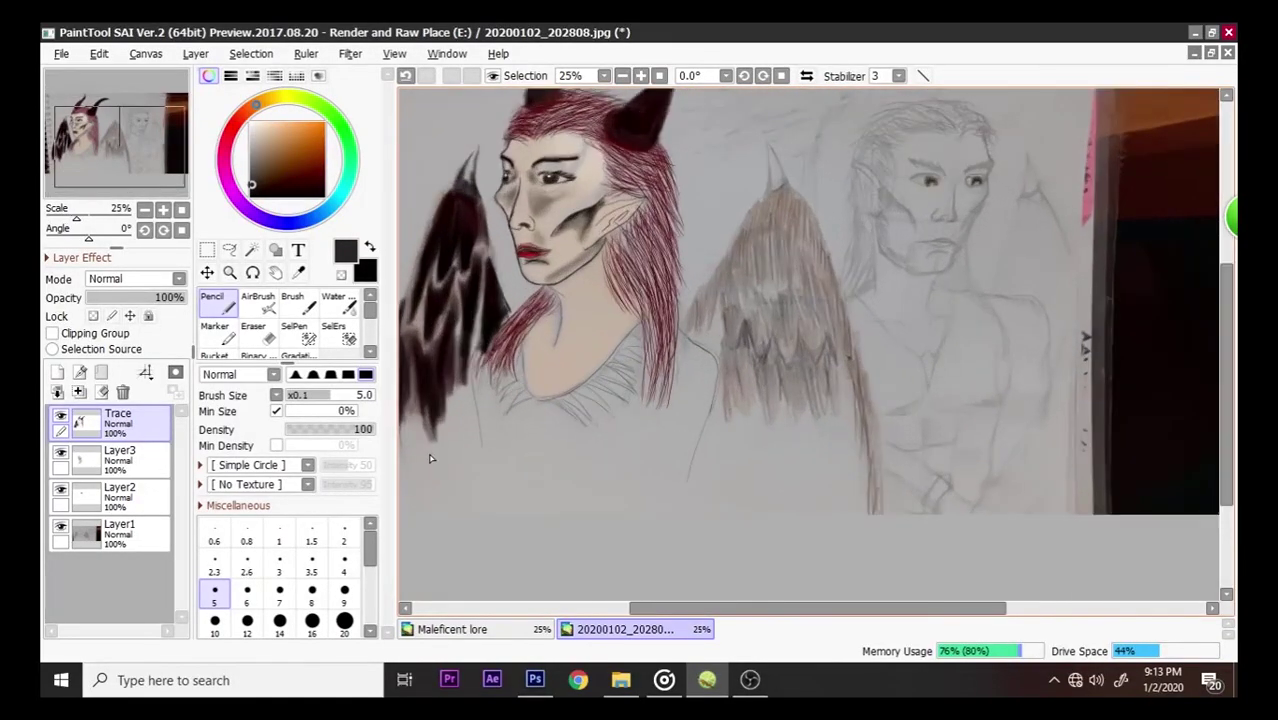
pyautogui.scroll(-1, 654, 335)
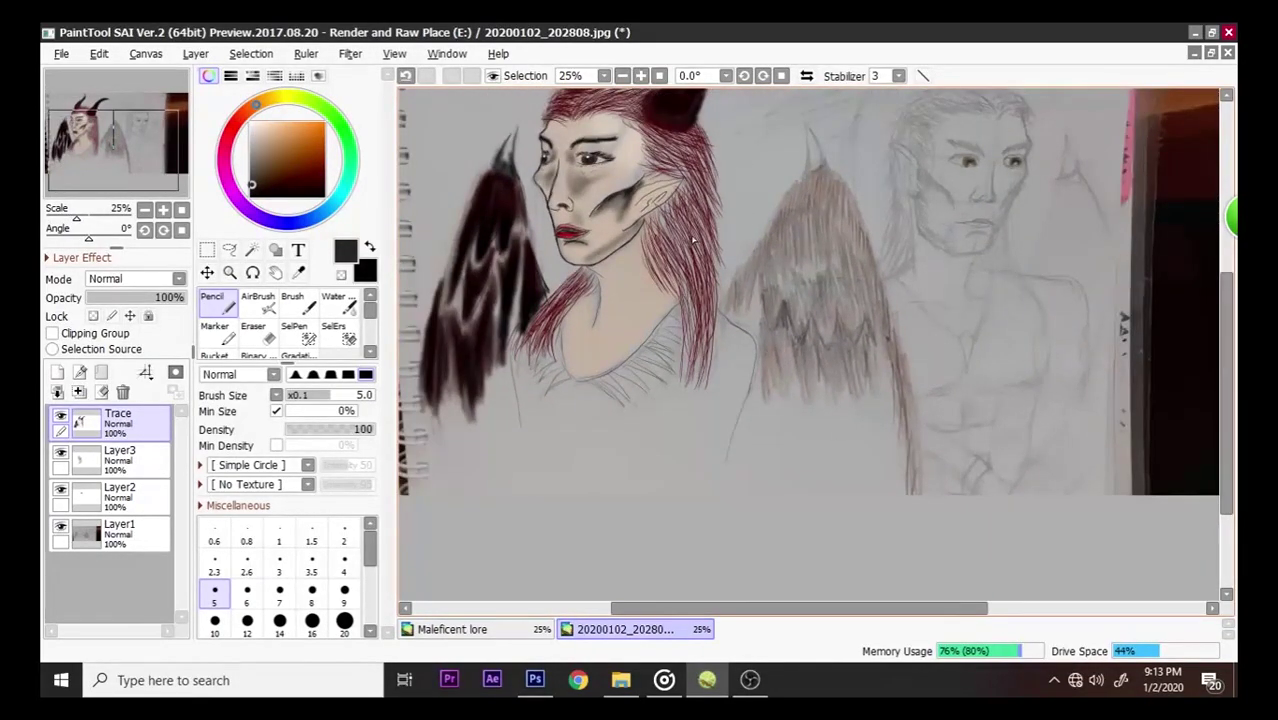
pyautogui.scroll(1, 697, 232)
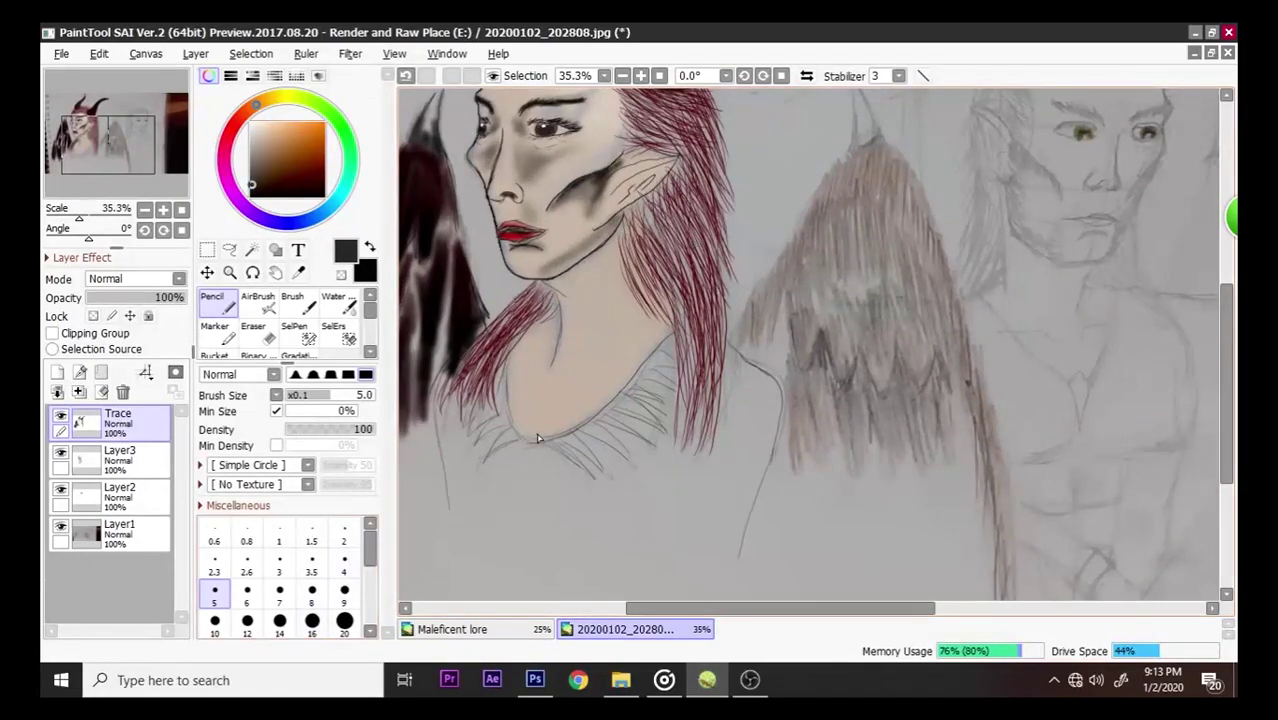
pyautogui.hotkey('ctrl', 'z')
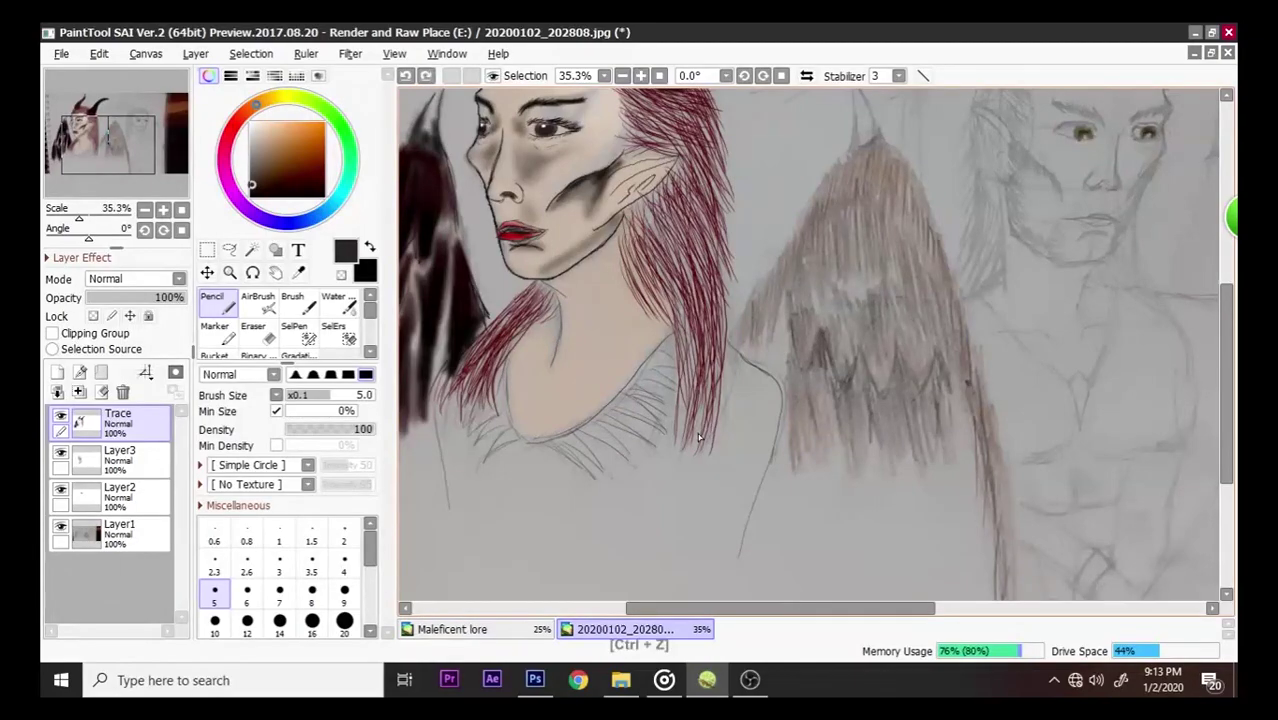
# - Trace the claw tip and outer edge of the second wing from the sketch with the size 5 Pencil on the Trace layer
pyautogui.scroll(-2, 698, 437)
pyautogui.scroll(2, 760, 460)
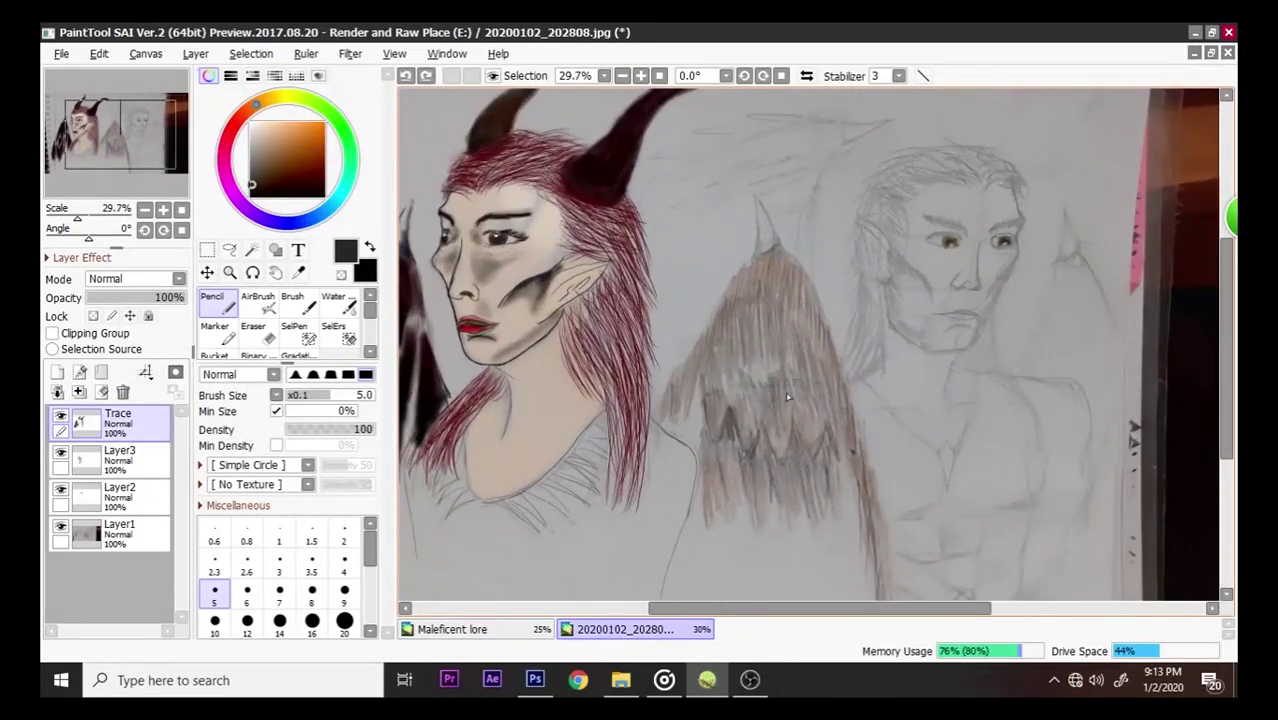
pyautogui.scroll(-2, 810, 483)
pyautogui.scroll(2, 810, 483)
pyautogui.scroll(1, 795, 470)
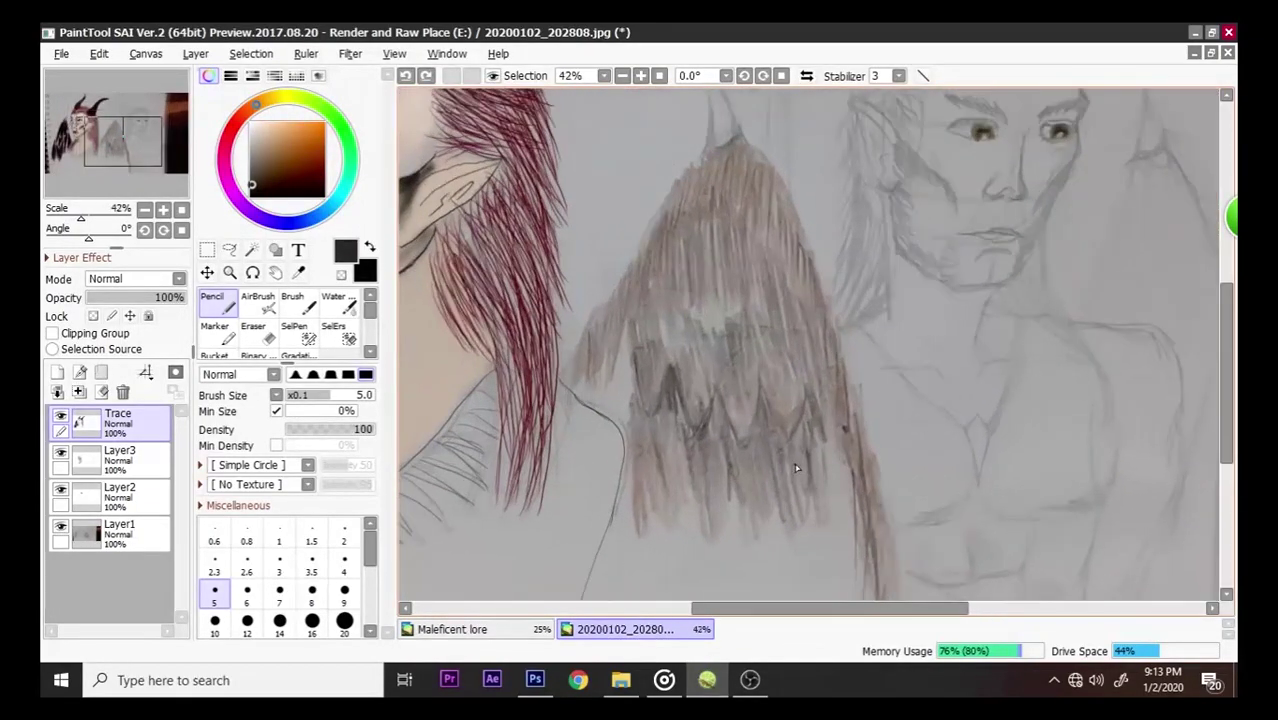
pyautogui.scroll(-1, 796, 460)
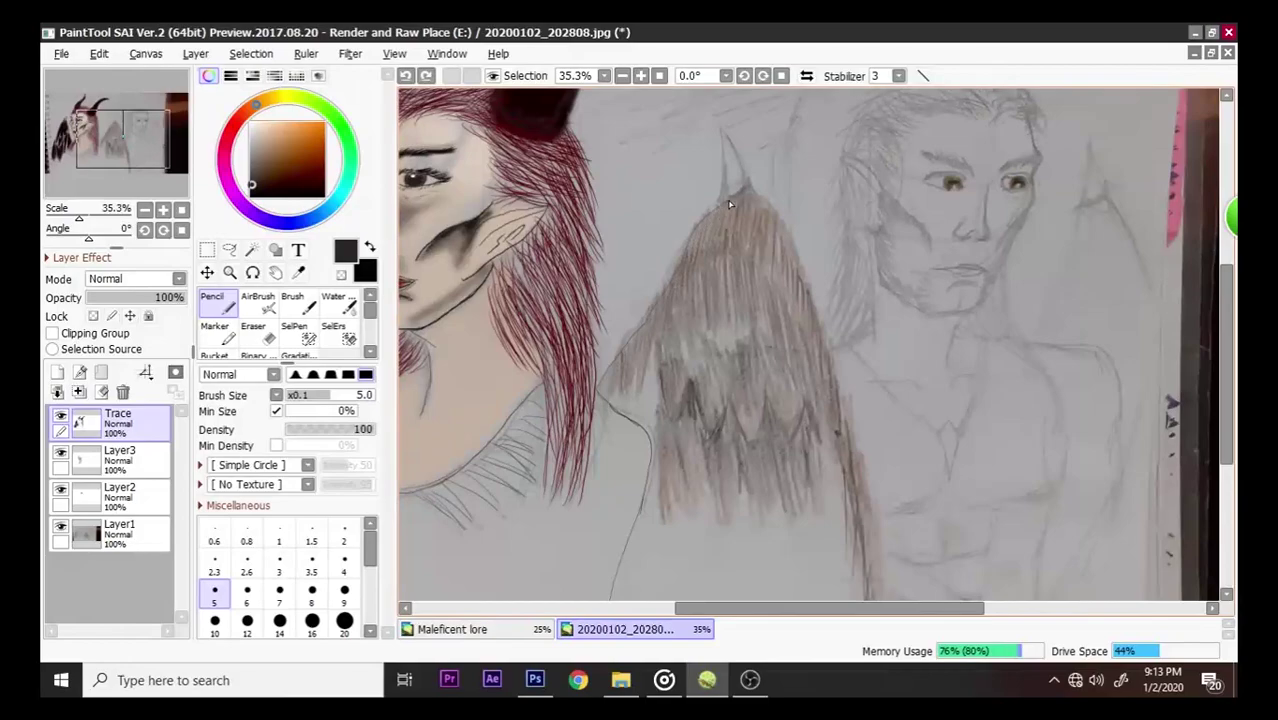
pyautogui.moveTo(749, 187); pyautogui.dragTo(765, 198)
pyautogui.hotkey('ctrl', 'z')
pyautogui.moveTo(783, 229)
pyautogui.mouseDown()
pyautogui.moveTo(811, 322)
pyautogui.moveTo(840, 341)
pyautogui.mouseUp()
pyautogui.moveTo(867, 512); pyautogui.dragTo(876, 584)
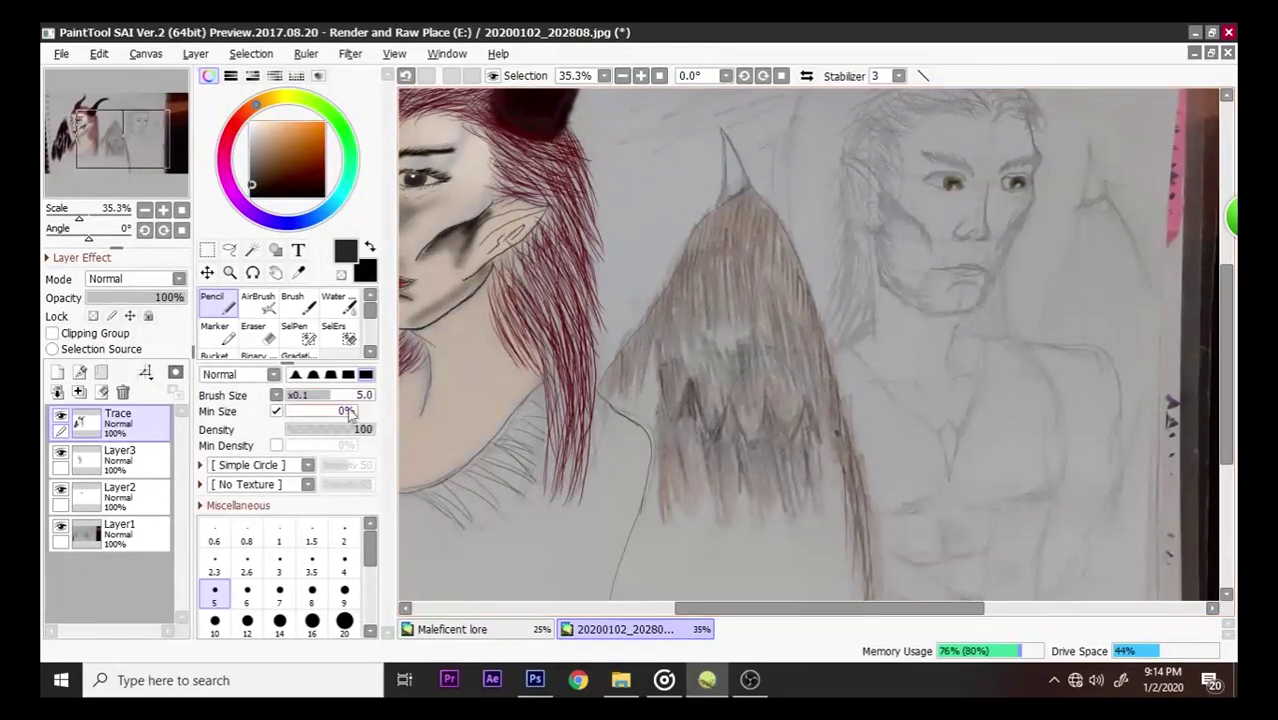
# - Shade the base of the second wing's claw dark grey with the Brush at size 59 on the Trace layer
pyautogui.click(304, 305)
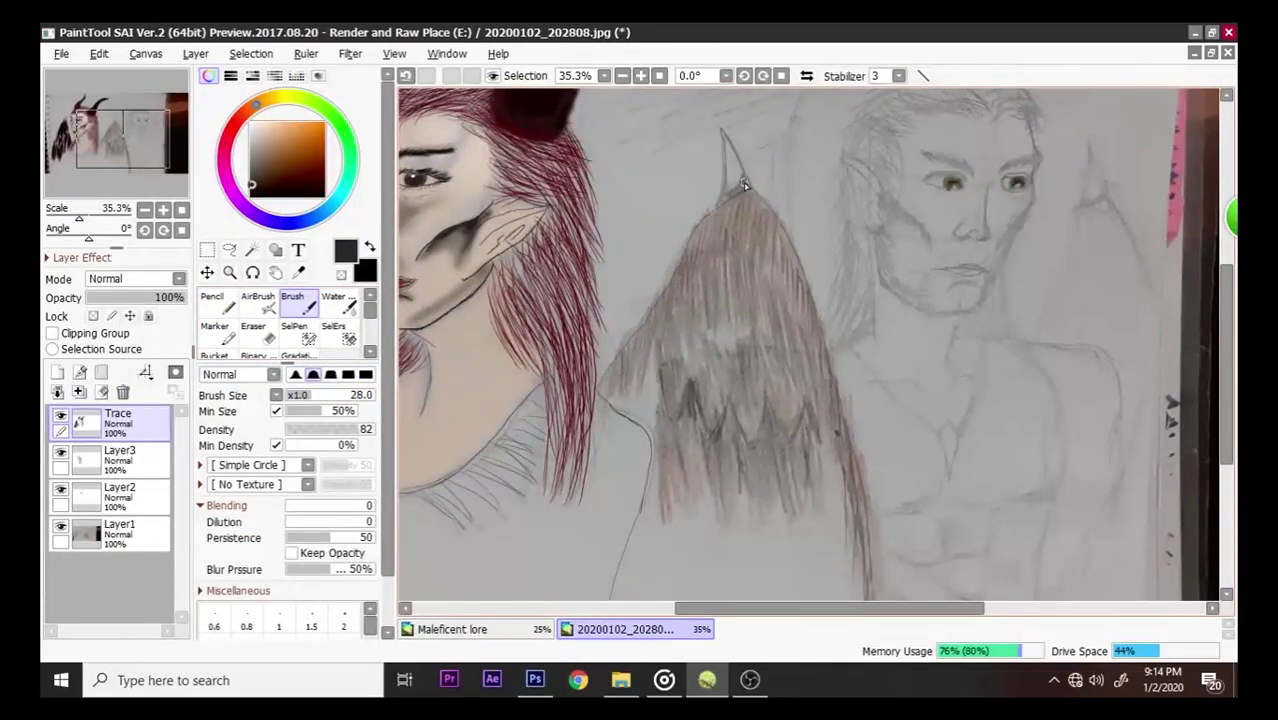
pyautogui.click(347, 398)
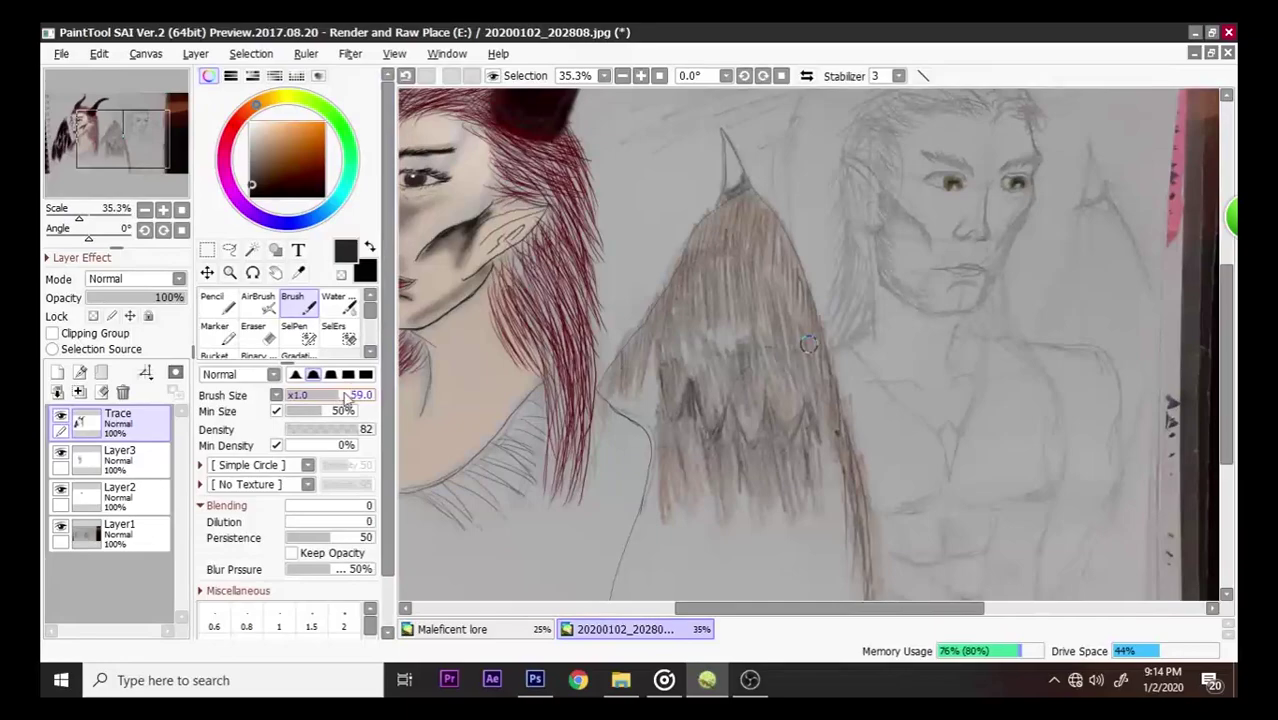
pyautogui.hotkey('ctrl', 'z')
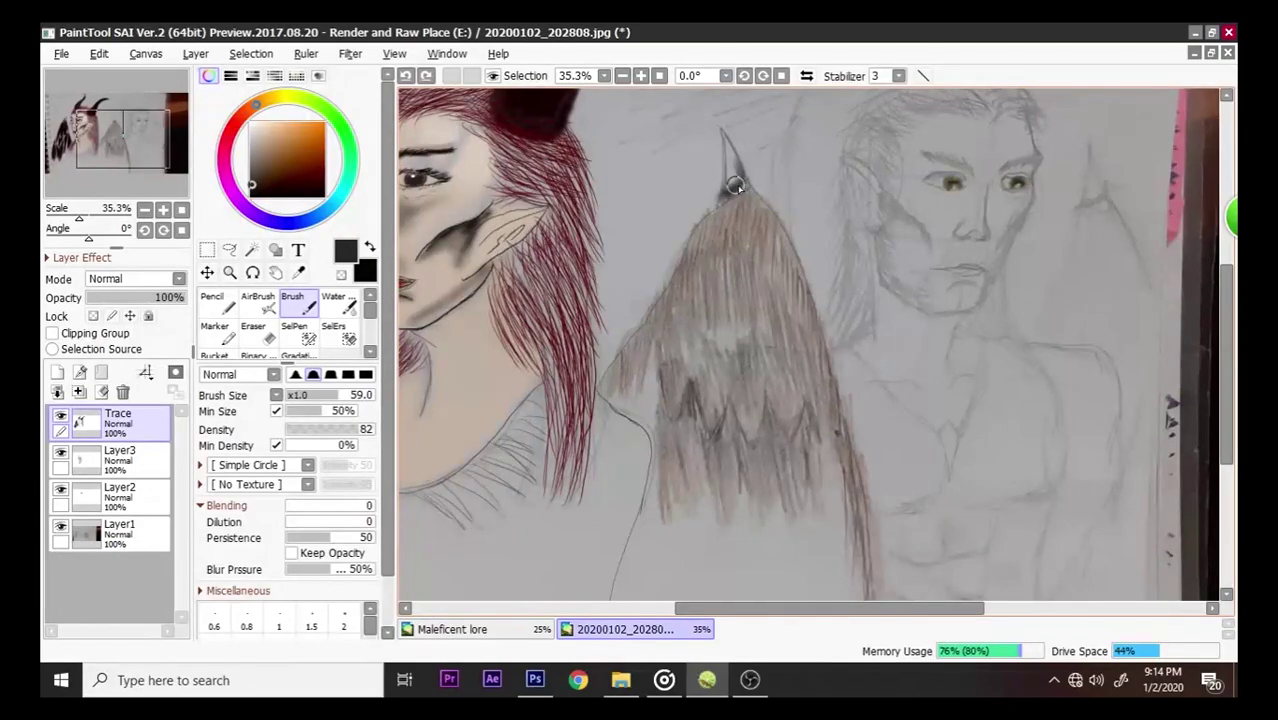
pyautogui.scroll(-3, 850, 300)
pyautogui.scroll(2, 927, 272)
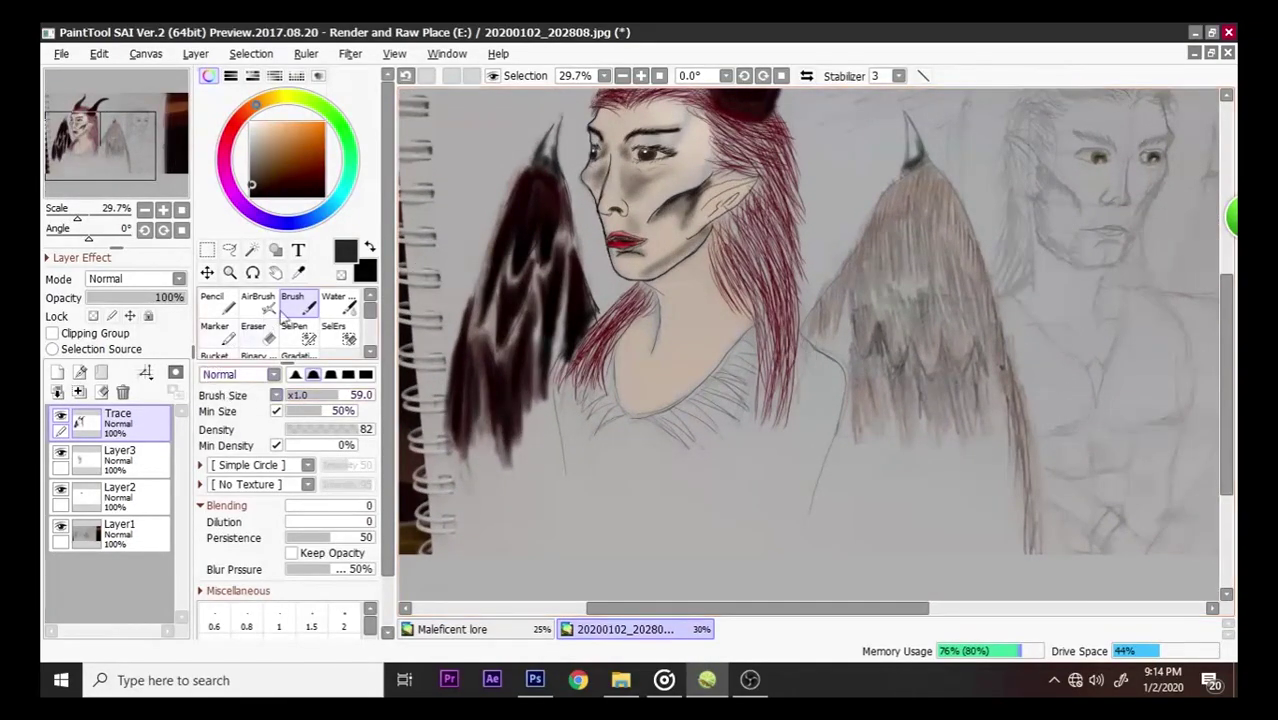
# - Sample the dark red-brown of the first wing and paint the second wing's upper feathers with the Brush at size 86
pyautogui.click(298, 272)
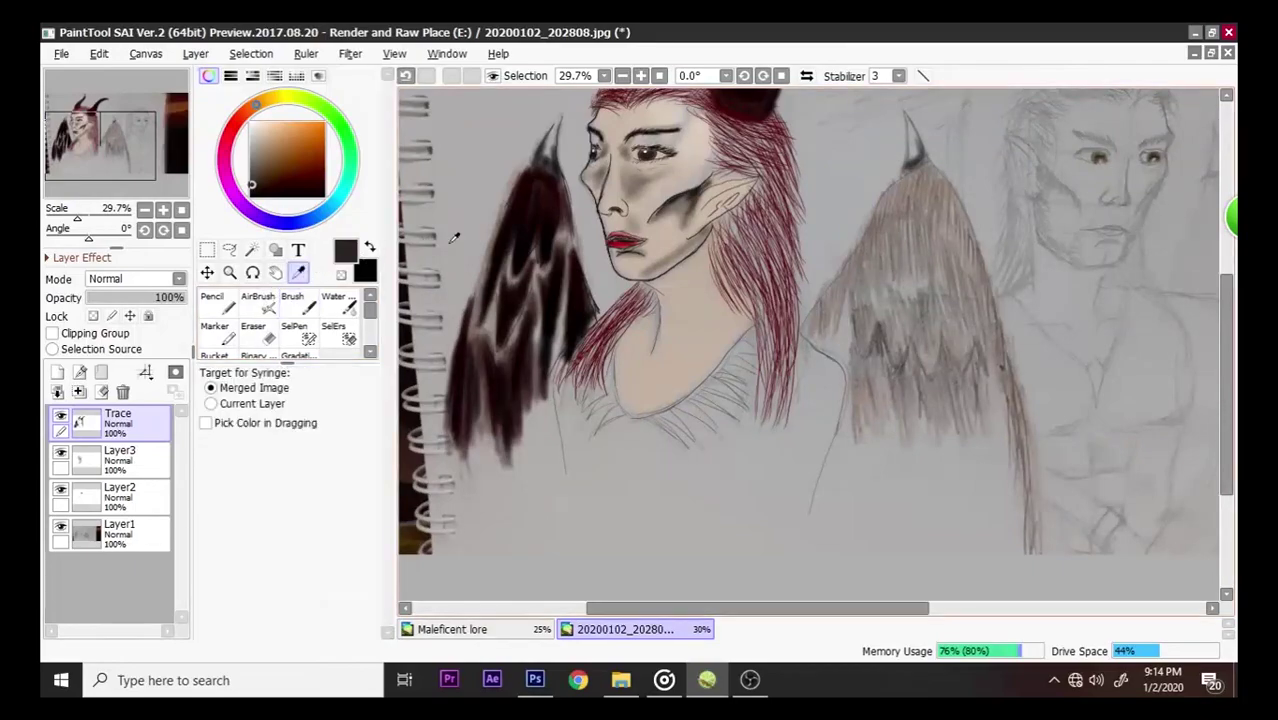
pyautogui.click(567, 207)
pyautogui.click(293, 304)
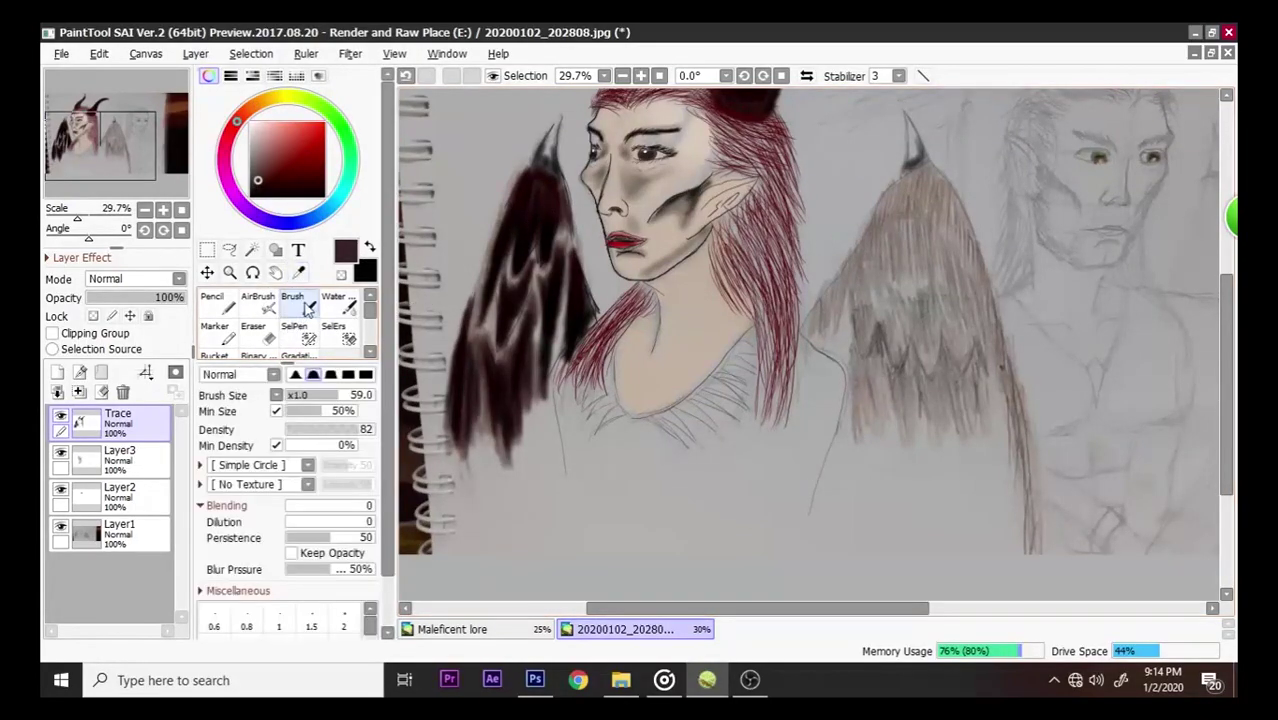
pyautogui.moveTo(916, 219)
pyautogui.mouseDown()
pyautogui.moveTo(902, 242)
pyautogui.moveTo(912, 208)
pyautogui.moveTo(916, 245)
pyautogui.mouseUp()
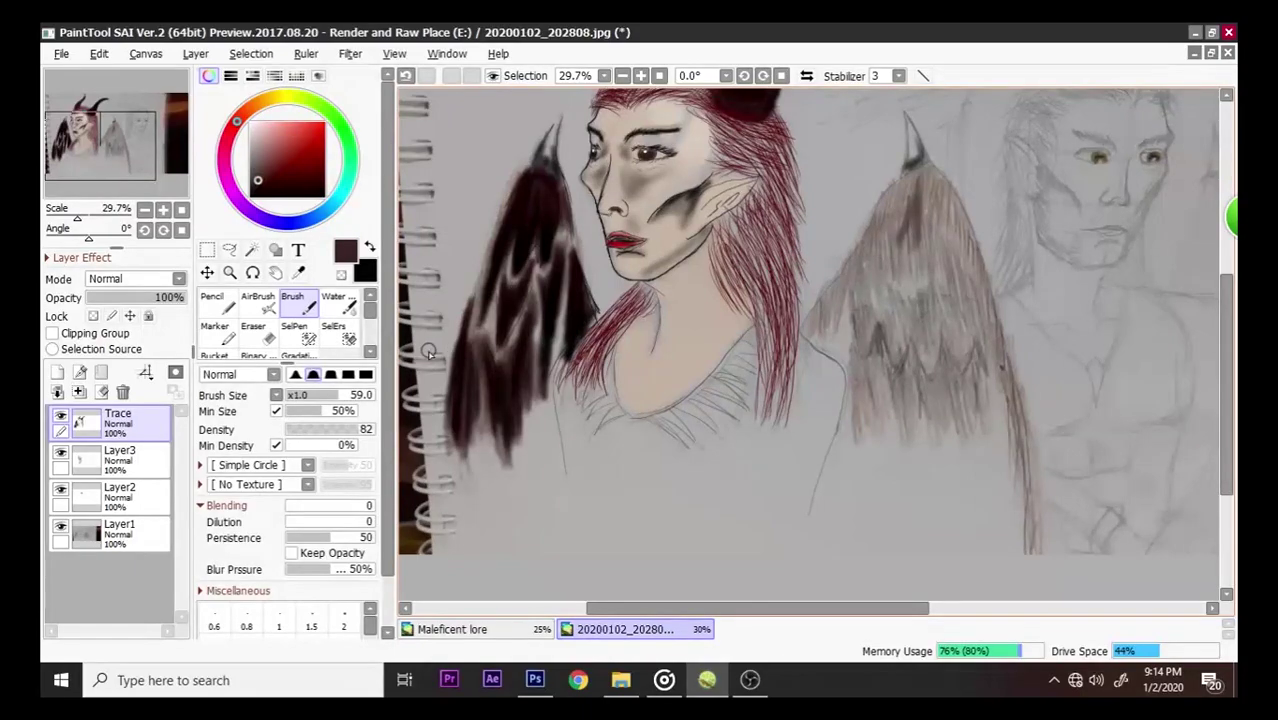
pyautogui.moveTo(363, 400); pyautogui.dragTo(372, 400)
pyautogui.moveTo(907, 200)
pyautogui.mouseDown()
pyautogui.moveTo(925, 263)
pyautogui.moveTo(933, 214)
pyautogui.moveTo(913, 179)
pyautogui.moveTo(945, 238)
pyautogui.moveTo(931, 180)
pyautogui.moveTo(963, 243)
pyautogui.moveTo(938, 180)
pyautogui.moveTo(961, 264)
pyautogui.moveTo(933, 198)
pyautogui.moveTo(948, 291)
pyautogui.moveTo(960, 268)
pyautogui.moveTo(936, 243)
pyautogui.moveTo(932, 266)
pyautogui.moveTo(927, 188)
pyautogui.moveTo(895, 266)
pyautogui.moveTo(869, 255)
pyautogui.moveTo(922, 178)
pyautogui.moveTo(868, 221)
pyautogui.moveTo(854, 261)
pyautogui.moveTo(886, 208)
pyautogui.moveTo(805, 324)
pyautogui.moveTo(902, 227)
pyautogui.moveTo(872, 279)
pyautogui.moveTo(883, 272)
pyautogui.moveTo(914, 178)
pyautogui.moveTo(904, 216)
pyautogui.moveTo(865, 262)
pyautogui.moveTo(913, 193)
pyautogui.moveTo(885, 268)
pyautogui.moveTo(914, 208)
pyautogui.moveTo(904, 272)
pyautogui.moveTo(923, 211)
pyautogui.moveTo(886, 279)
pyautogui.moveTo(912, 197)
pyautogui.moveTo(876, 265)
pyautogui.moveTo(893, 237)
pyautogui.moveTo(893, 260)
pyautogui.moveTo(890, 217)
pyautogui.moveTo(919, 220)
pyautogui.moveTo(919, 251)
pyautogui.mouseUp()
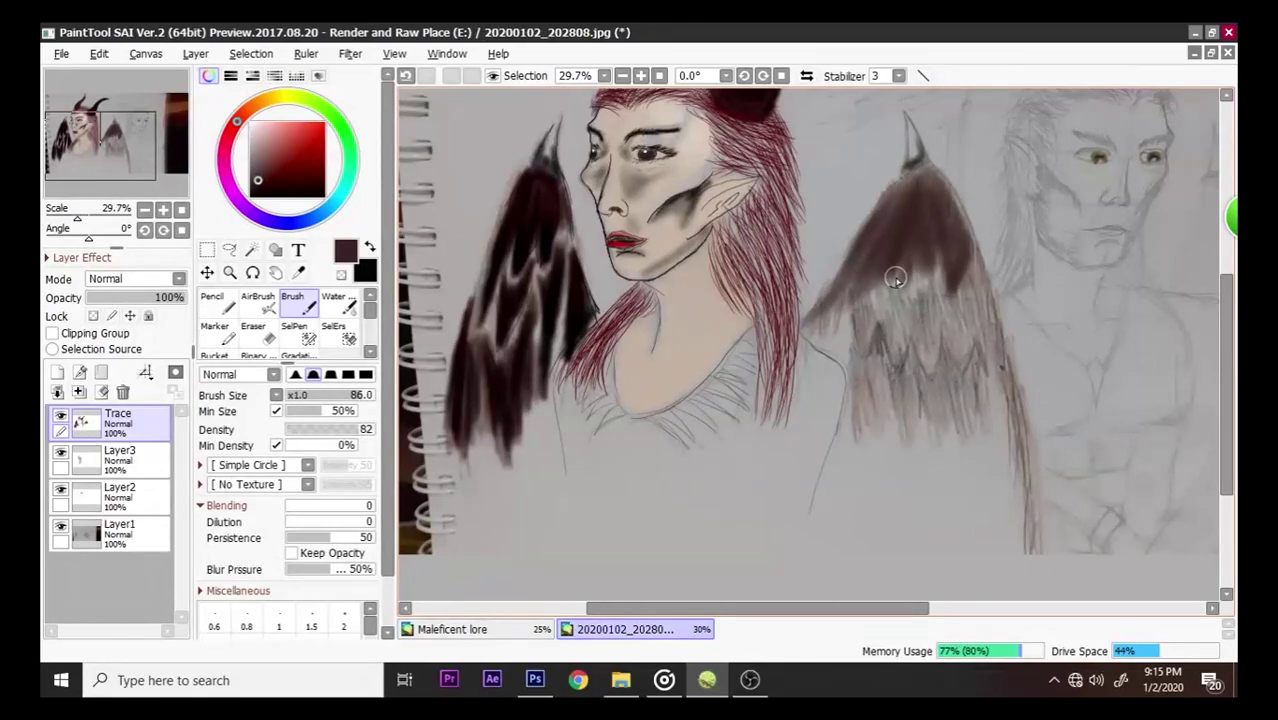
# - Compare the coloured figure and wings with the pencil sketch by hiding Trace, Layer3 and Layer2 and showing them again
pyautogui.scroll(3, 895, 279)
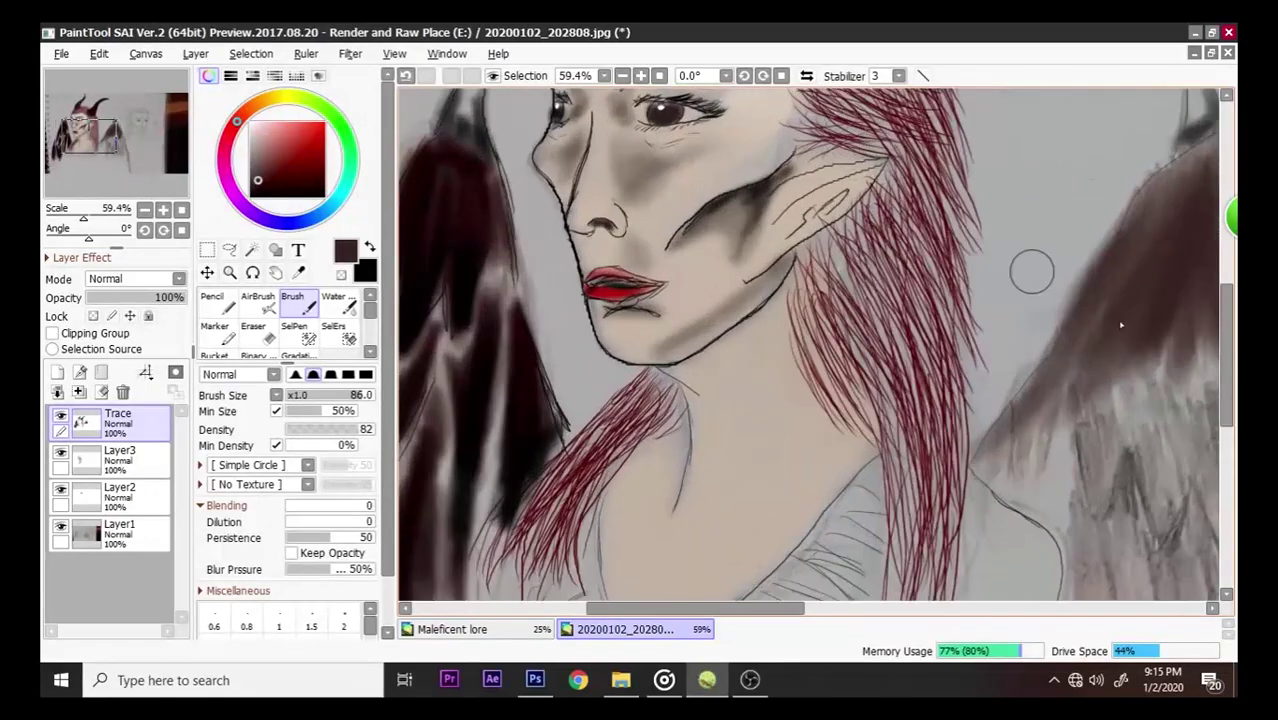
pyautogui.moveTo(1222, 366); pyautogui.dragTo(1224, 330)
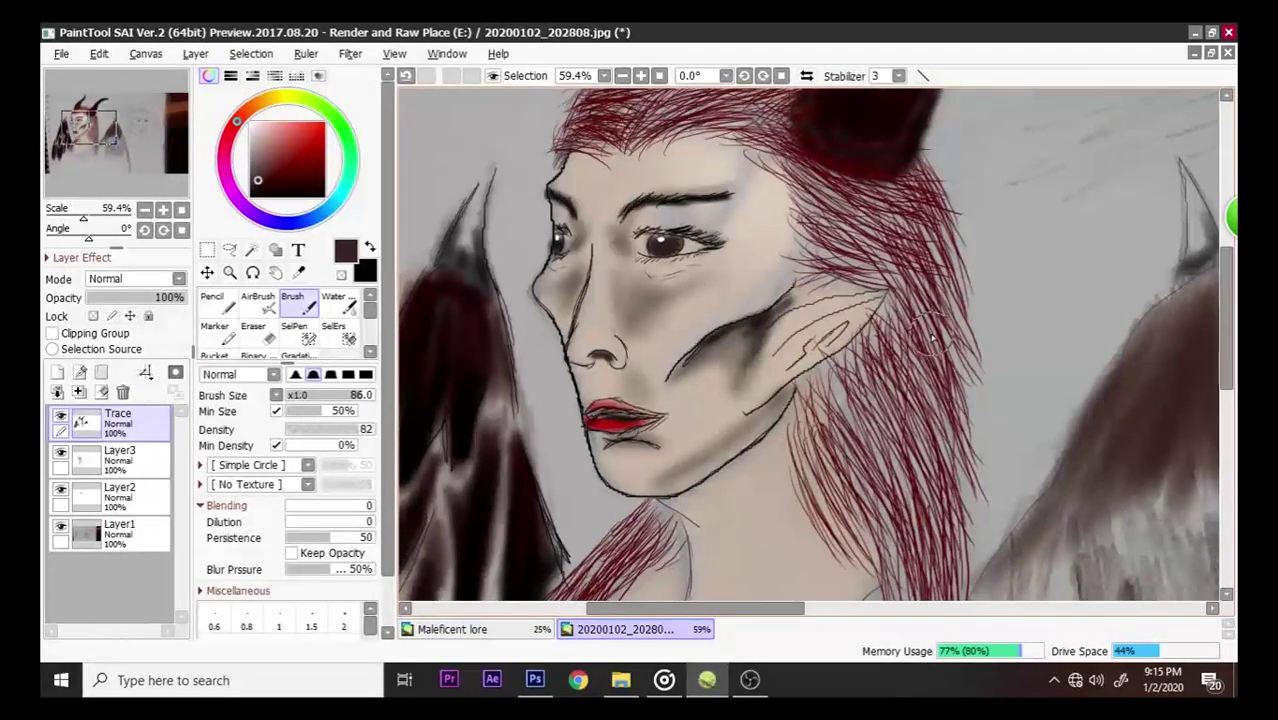
pyautogui.scroll(-3, 960, 345)
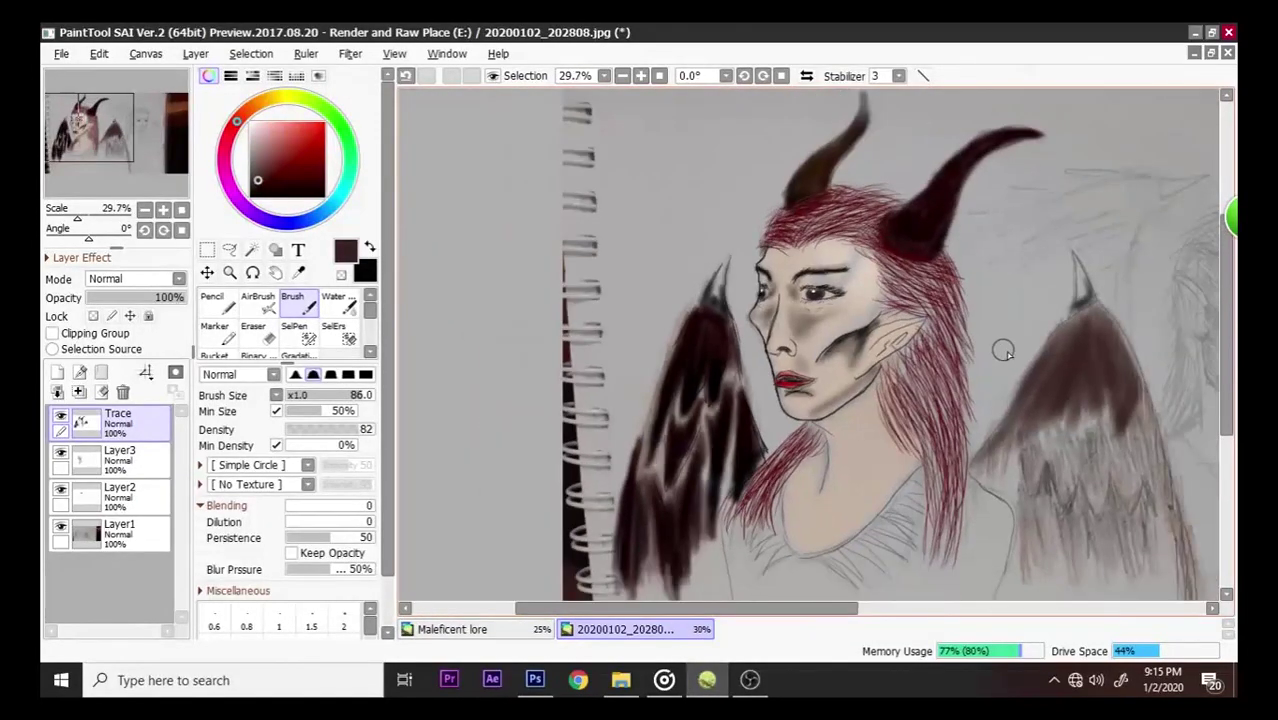
pyautogui.scroll(-2, 1010, 357)
pyautogui.scroll(2, 1050, 372)
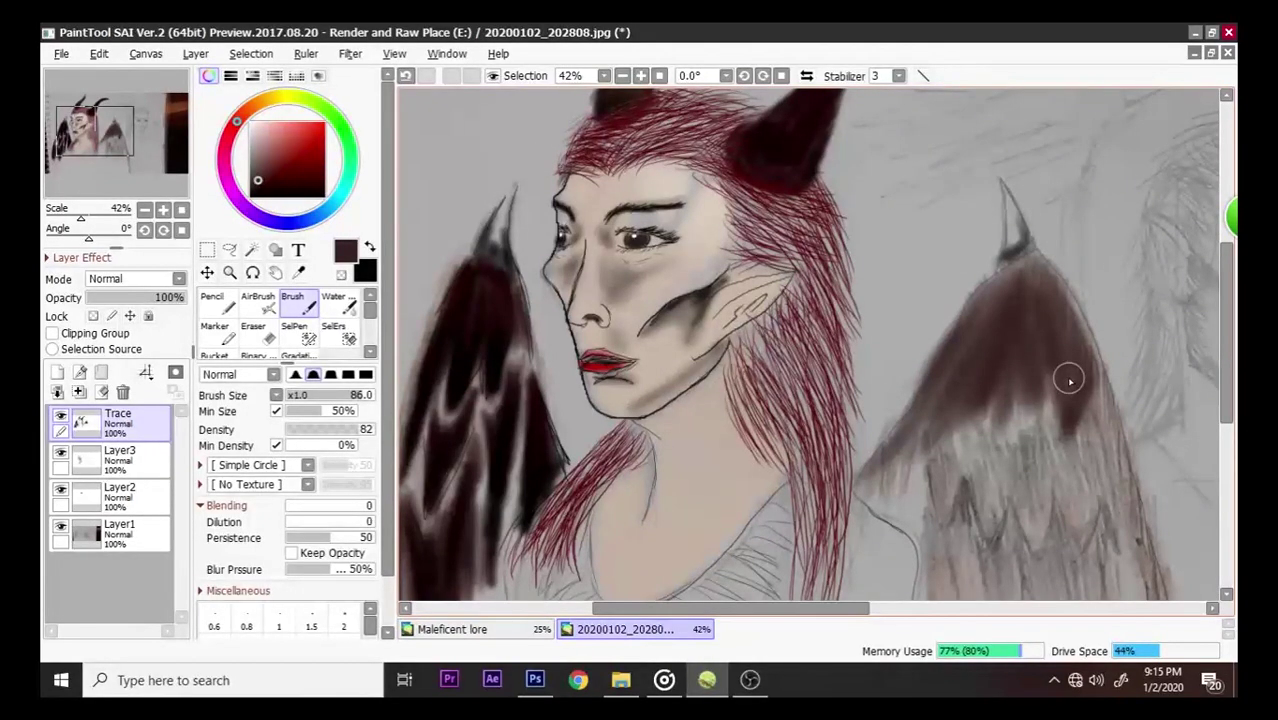
pyautogui.click(60, 416)
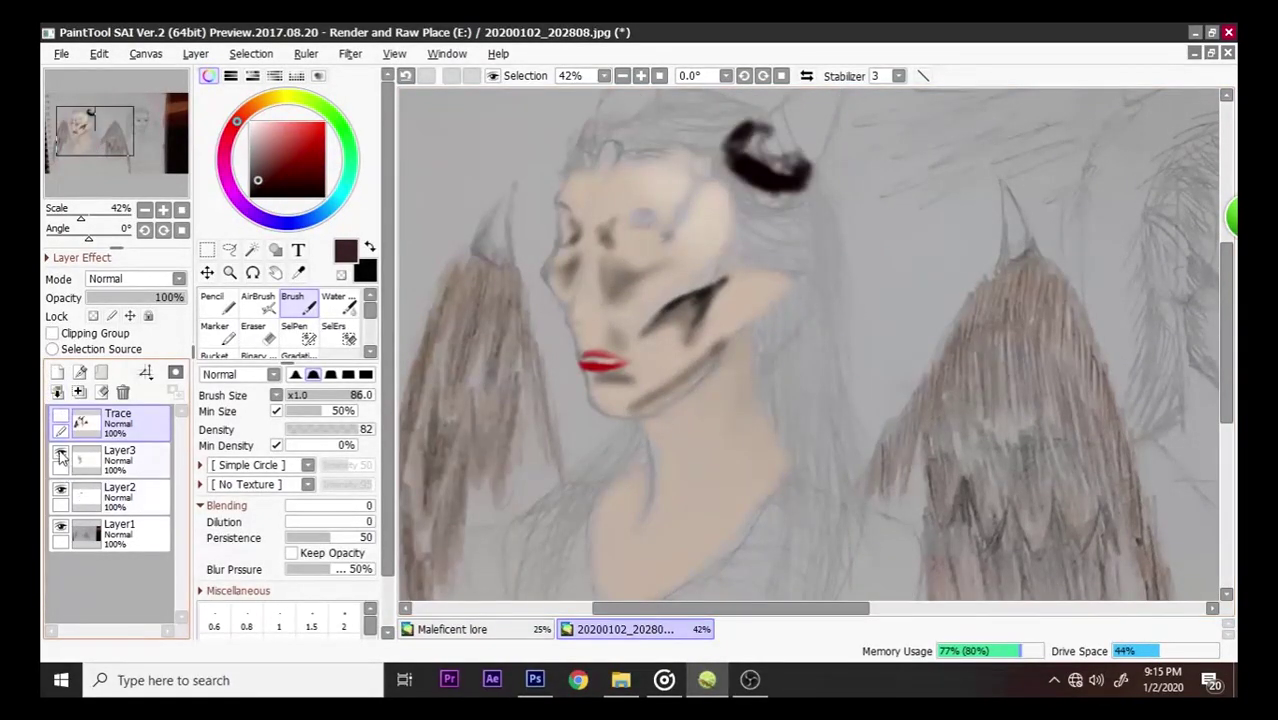
pyautogui.click(60, 453)
pyautogui.click(60, 490)
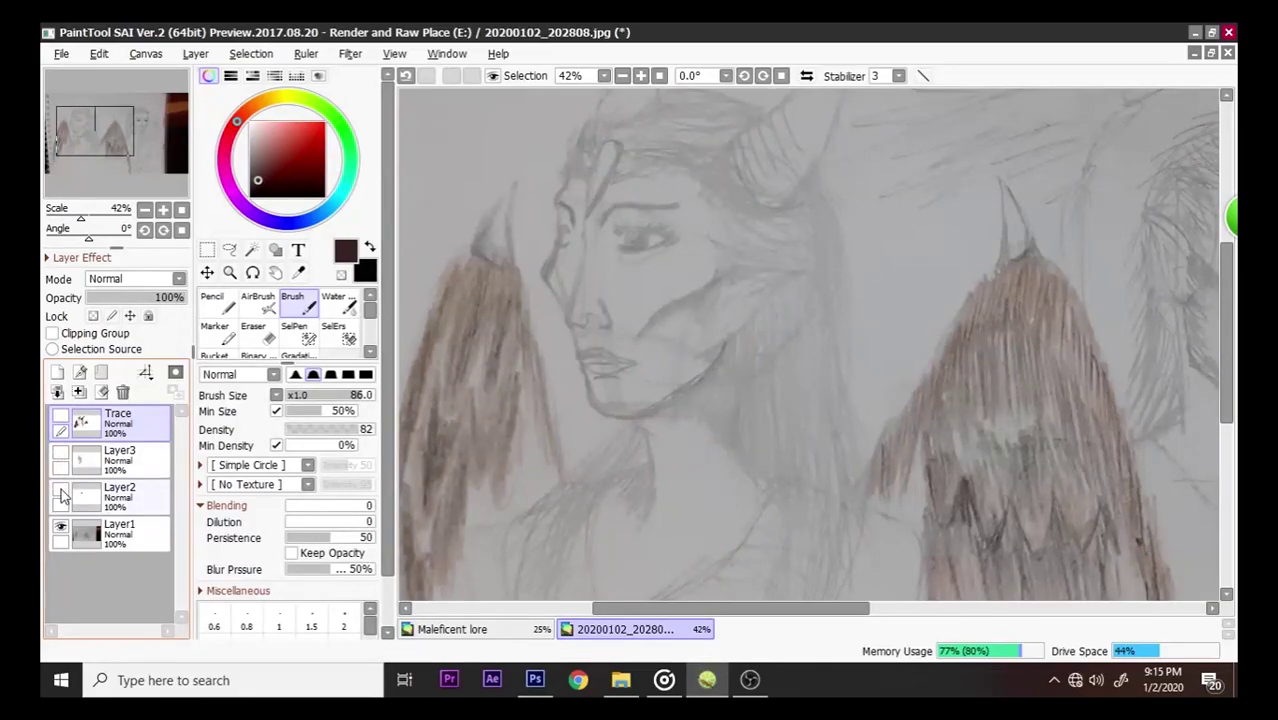
pyautogui.click(60, 490)
pyautogui.click(60, 453)
pyautogui.click(60, 416)
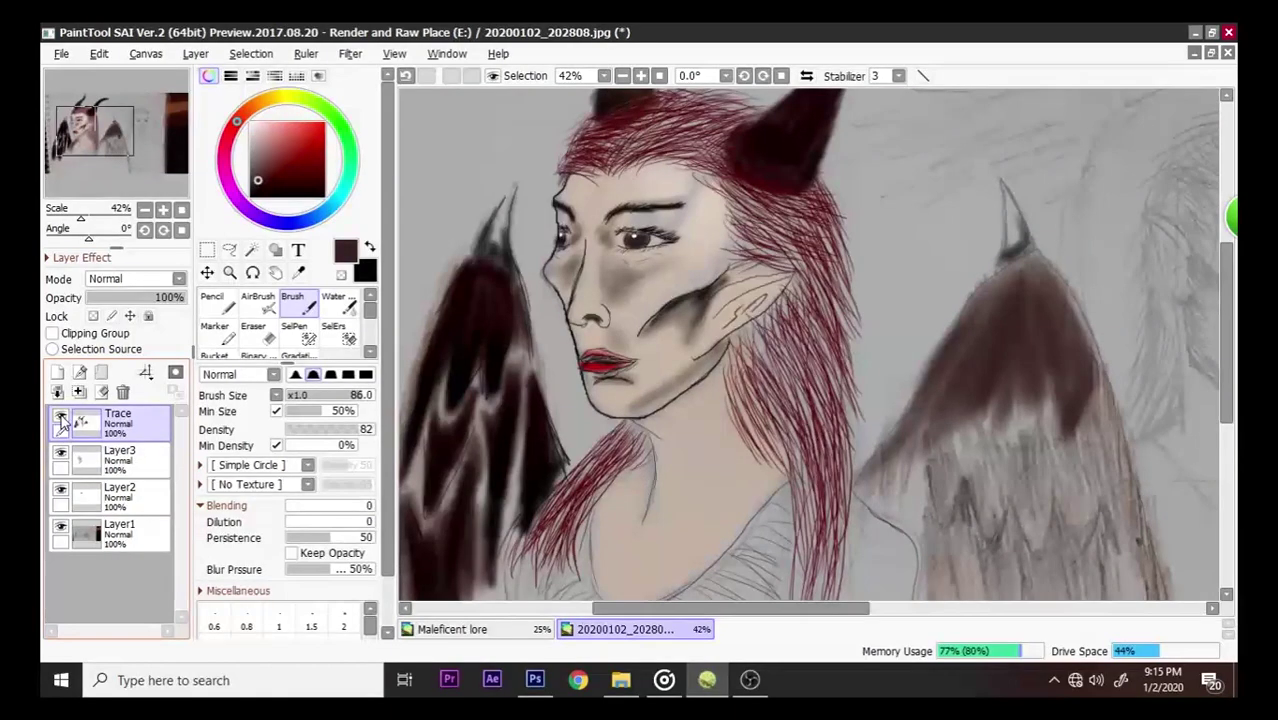
# - Examine the lower face up close against the sketch, hiding the three upper layers and restoring Trace, Layer3 and Layer2 one by one
pyautogui.scroll(2, 565, 312)
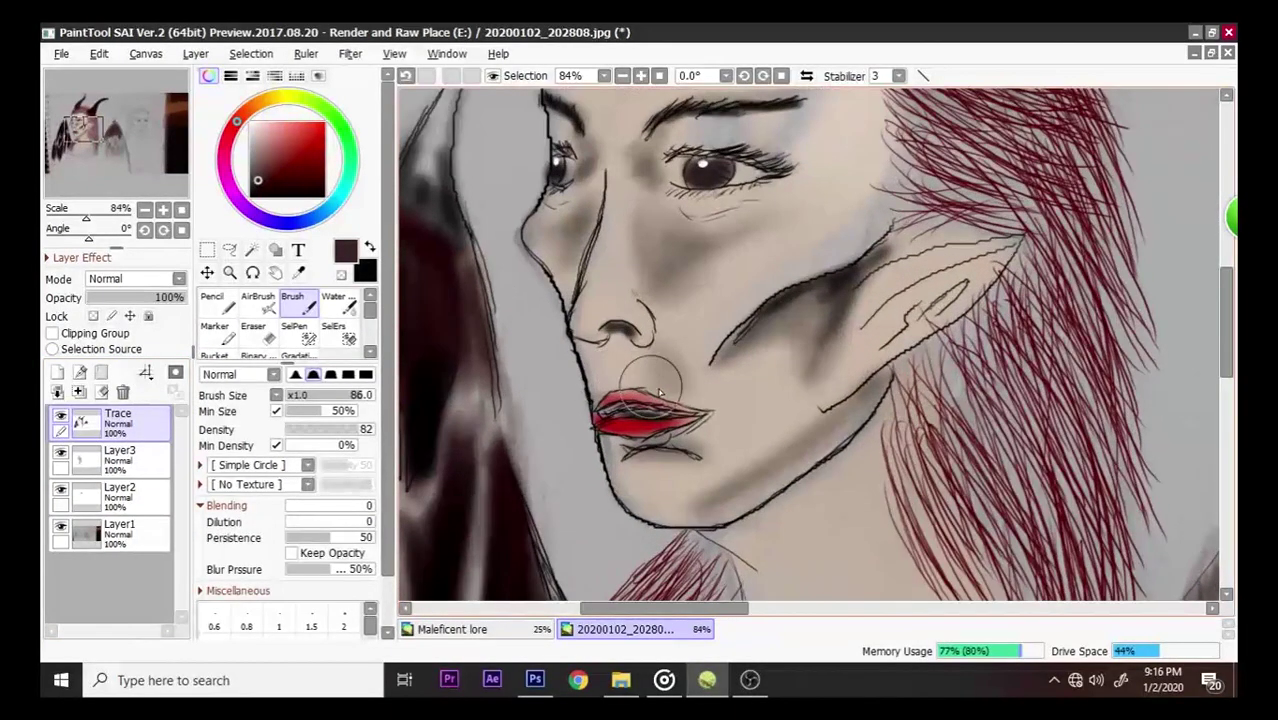
pyautogui.click(60, 416)
pyautogui.click(60, 460)
pyautogui.click(60, 490)
pyautogui.click(60, 453)
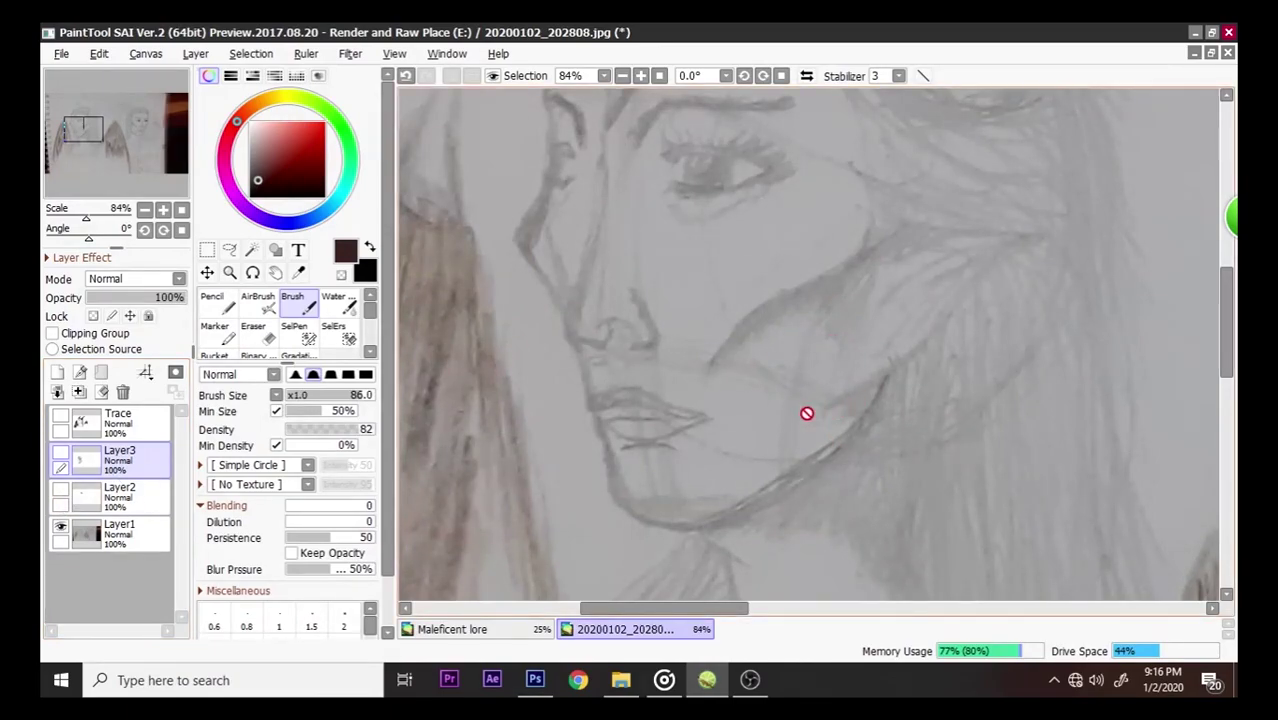
pyautogui.click(60, 416)
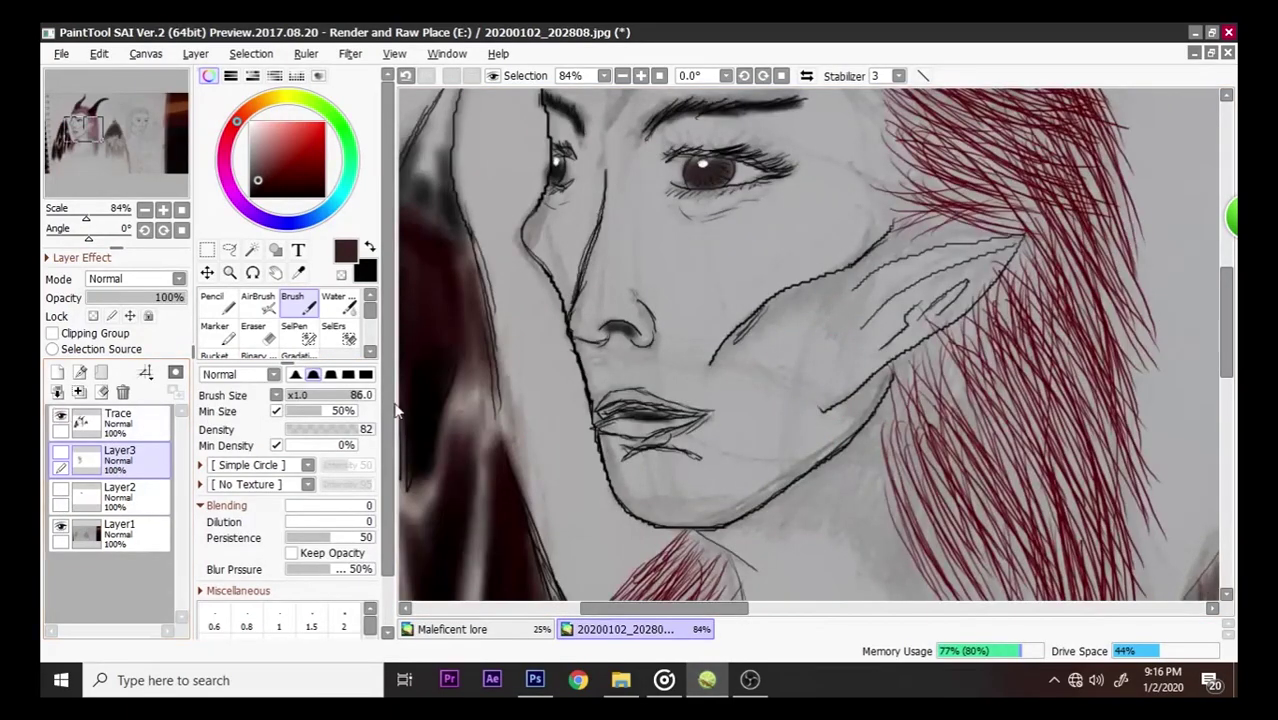
pyautogui.click(61, 452)
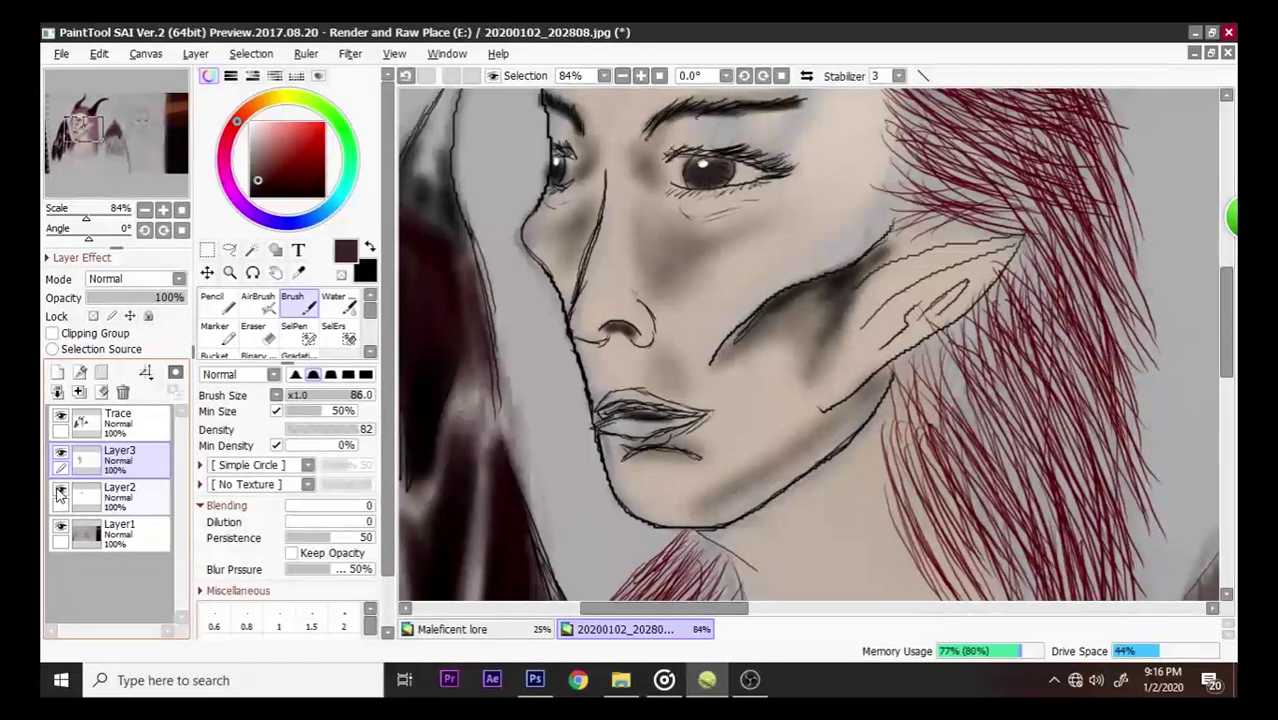
pyautogui.click(60, 489)
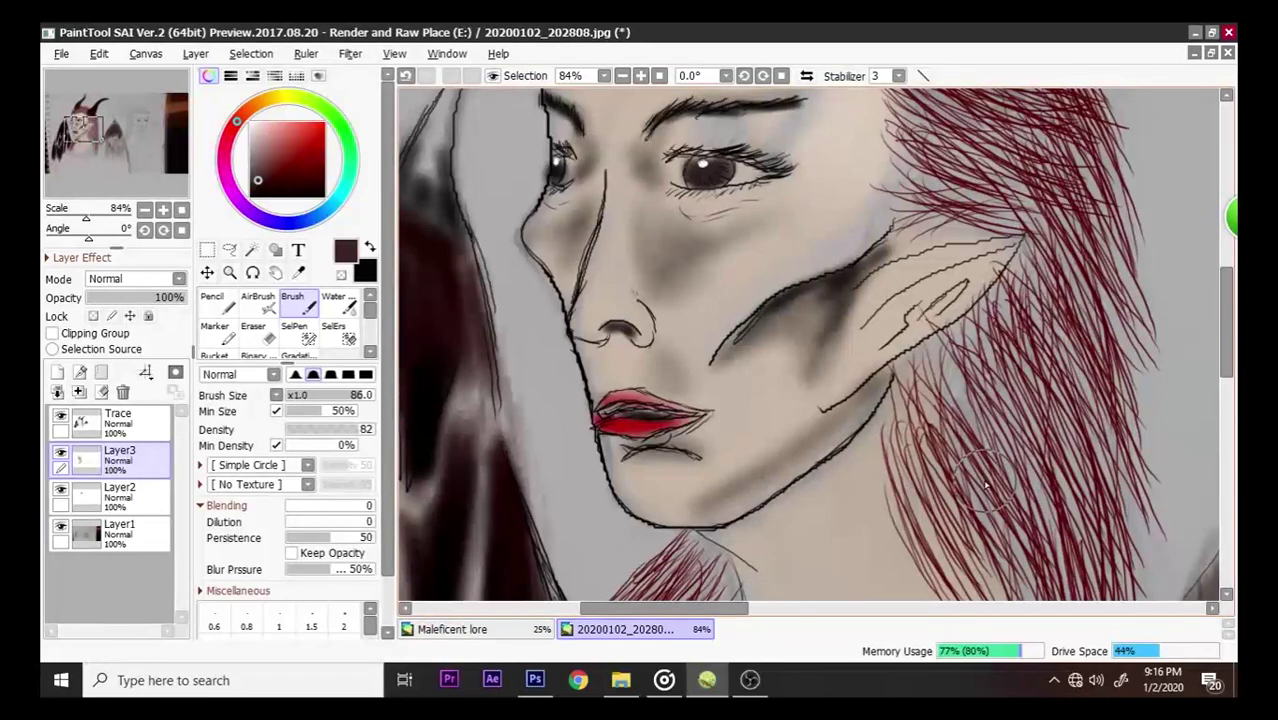
# - Check the whole drawing and hide Trace, Layer3 and Layer2 to examine the original pencil sketch of the head
pyautogui.scroll(-2, 985, 485)
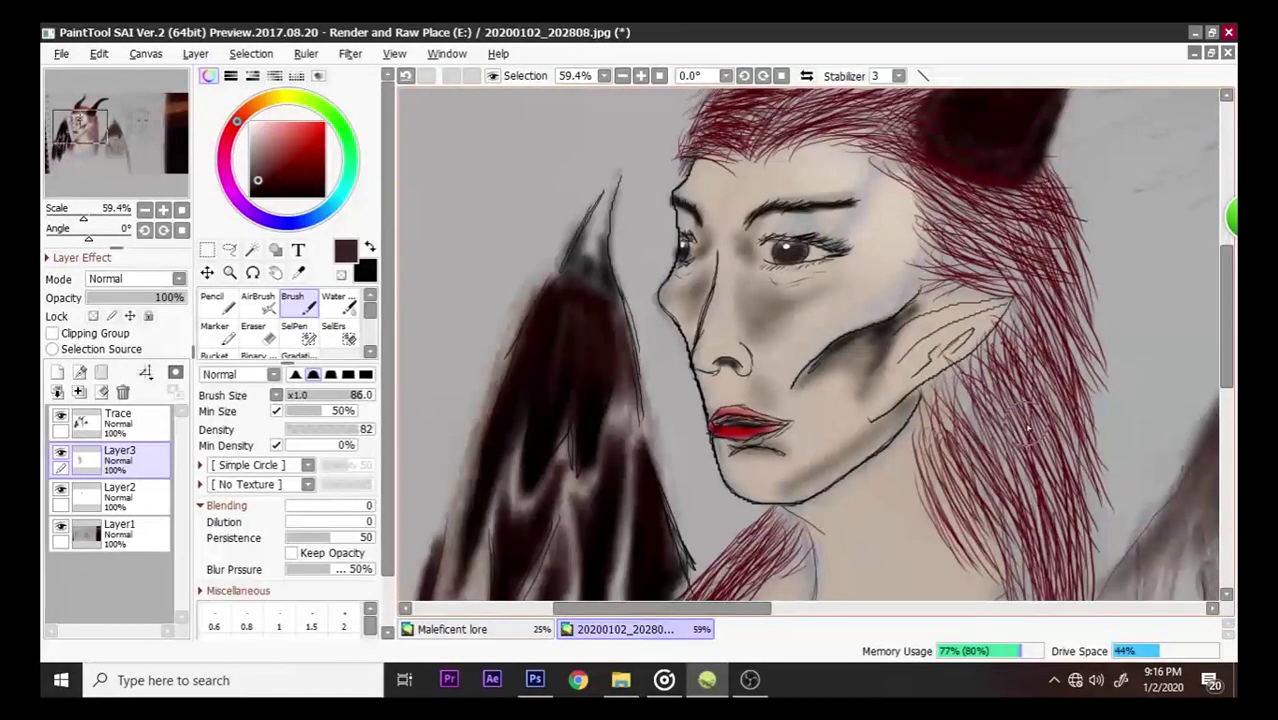
pyautogui.scroll(1, 1112, 428)
pyautogui.scroll(-4, 1127, 376)
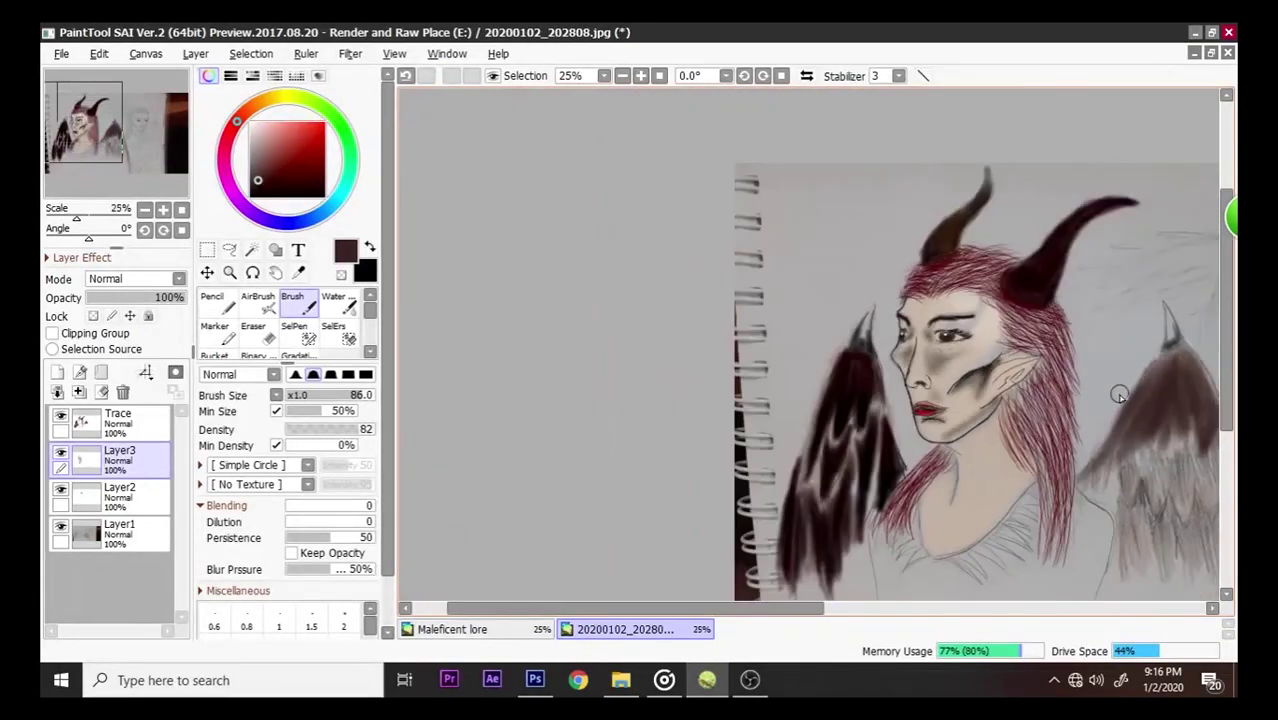
pyautogui.scroll(2, 1013, 462)
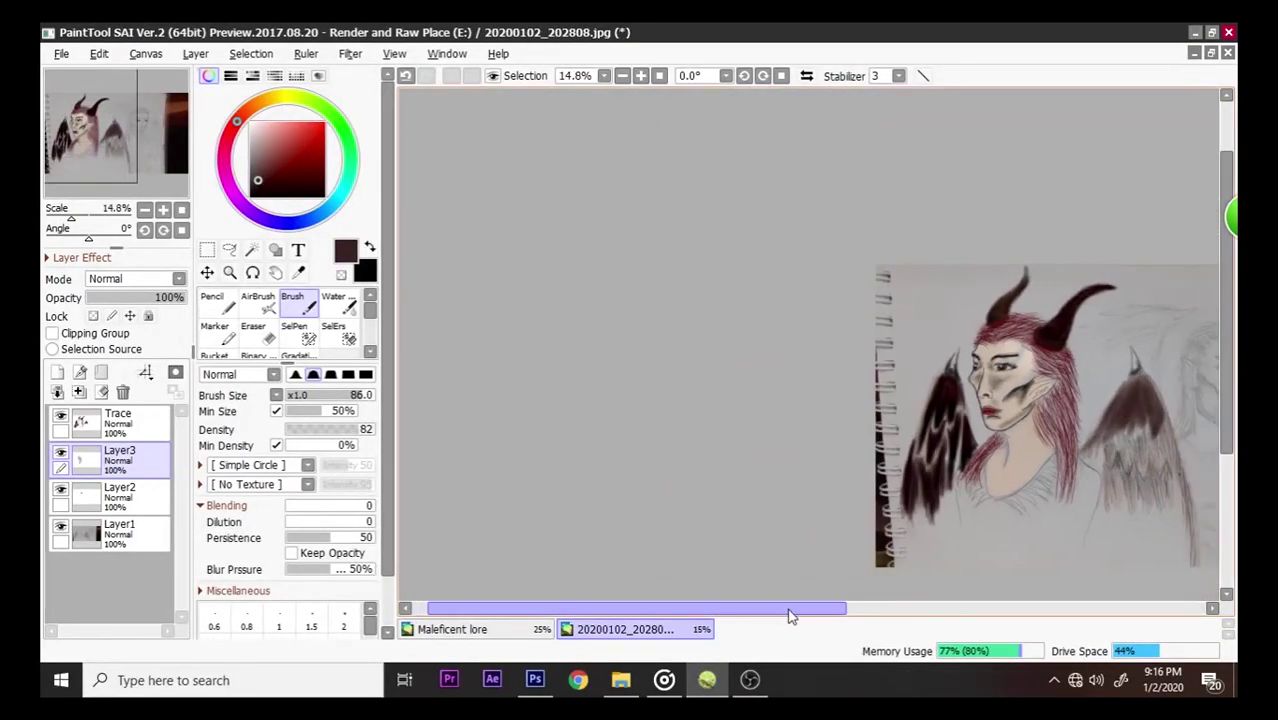
pyautogui.scroll(7, 530, 240)
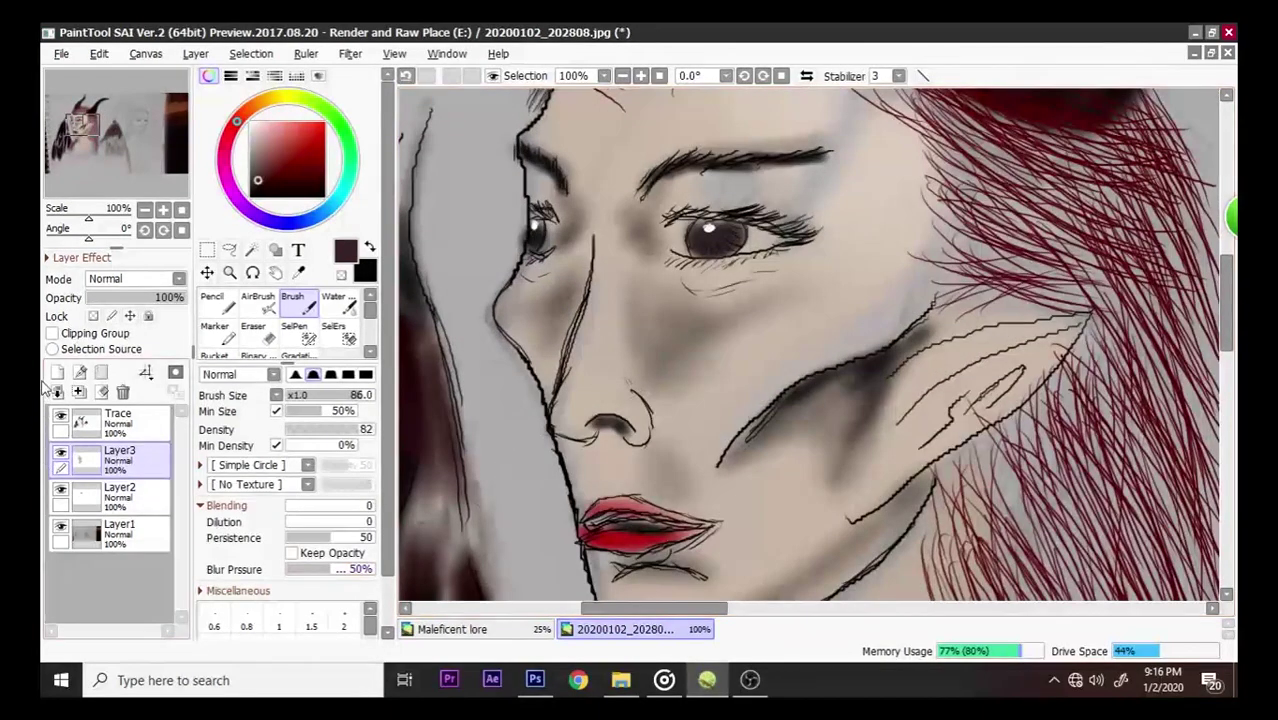
pyautogui.click(60, 416)
pyautogui.click(60, 453)
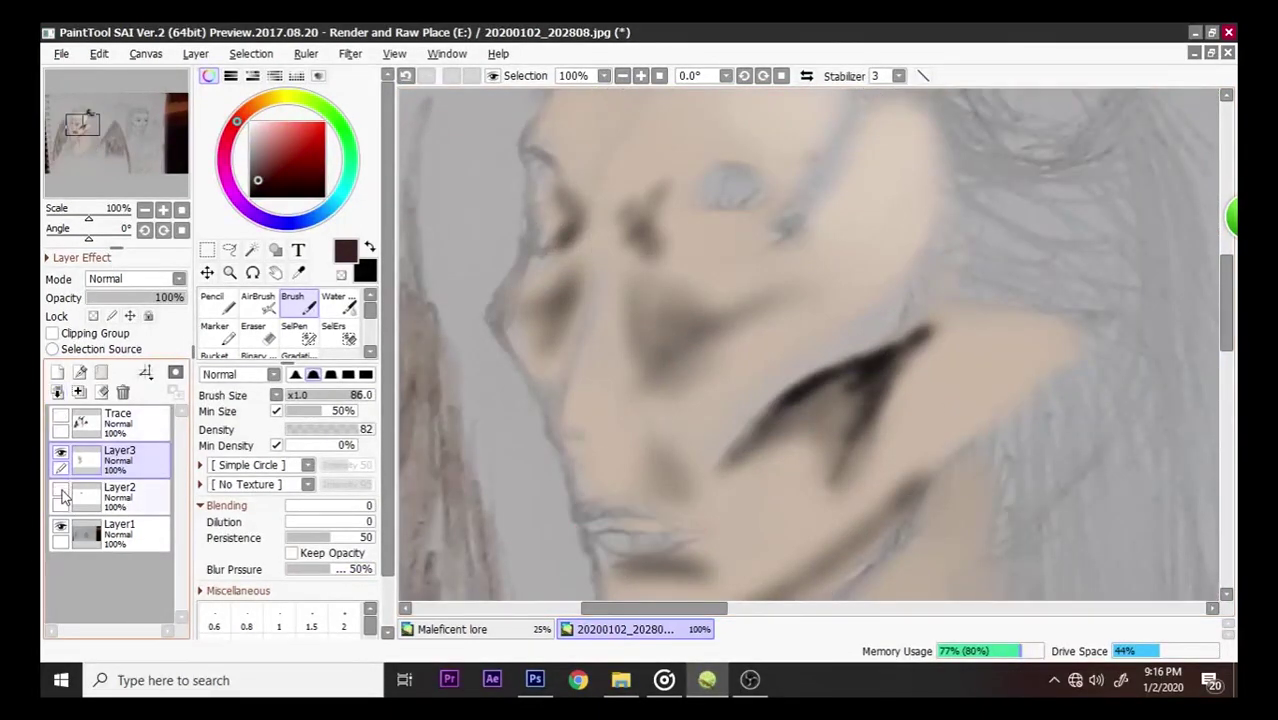
pyautogui.click(60, 490)
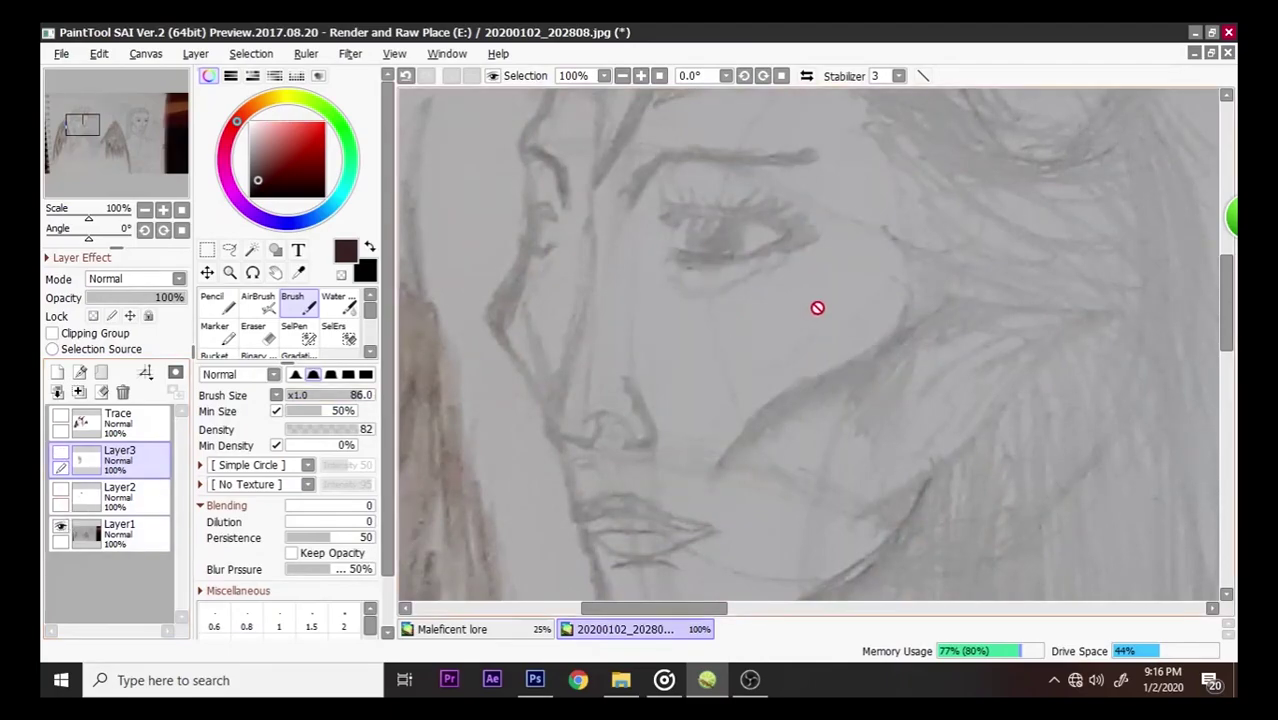
pyautogui.scroll(-7, 815, 305)
pyautogui.scroll(5, 944, 386)
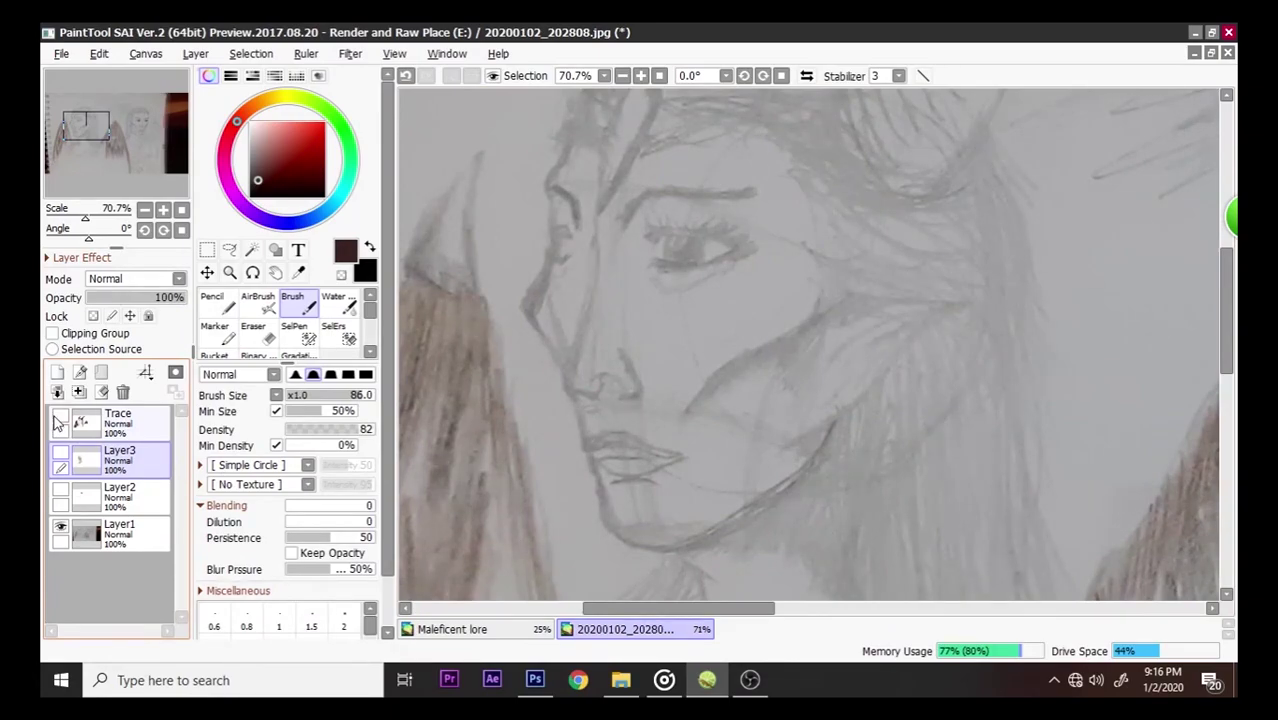
# - Show Trace, Layer3 and Layer2 again and inspect the shading around the eyes, nose, cheek and ear up close
pyautogui.click(59, 420)
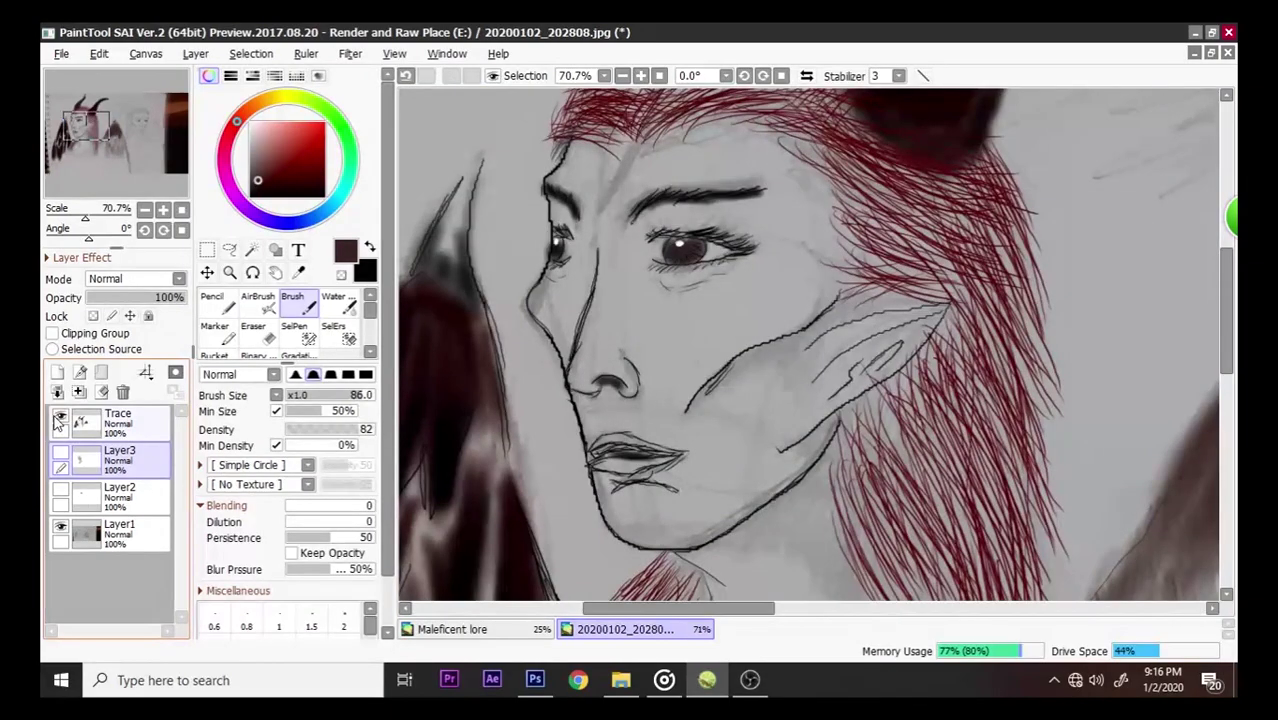
pyautogui.click(61, 452)
pyautogui.click(61, 489)
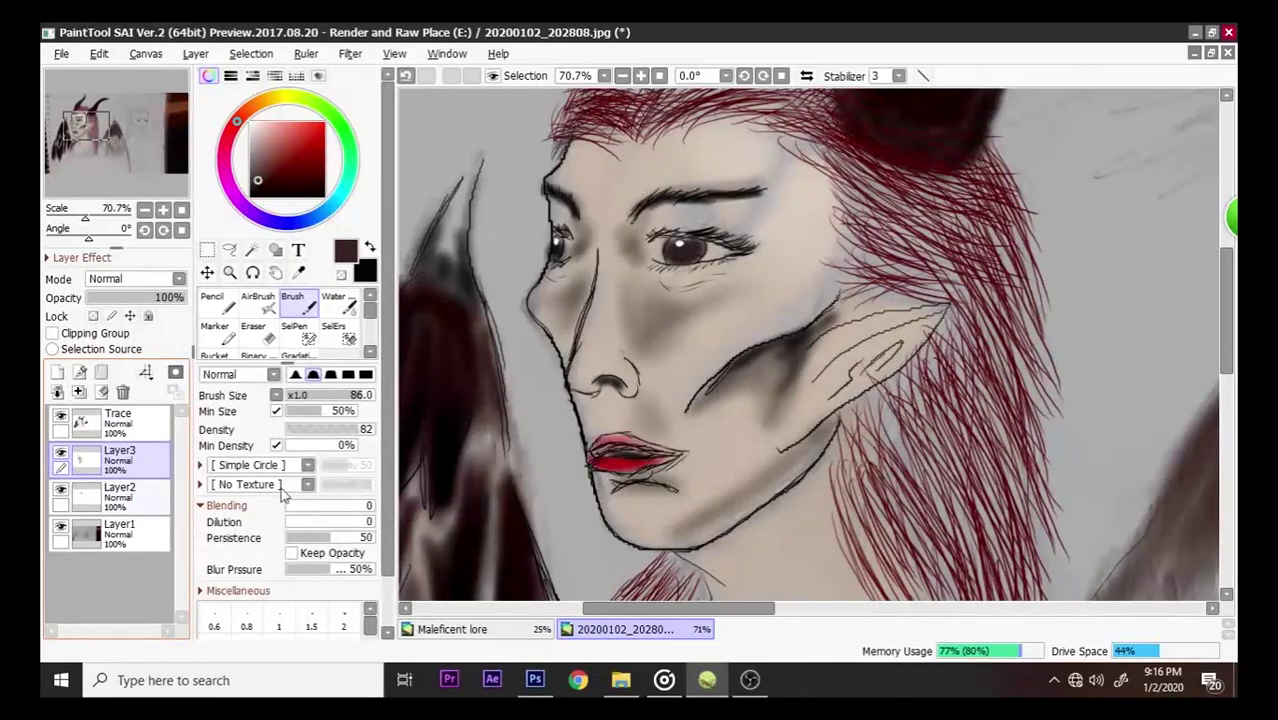
pyautogui.scroll(2, 615, 290)
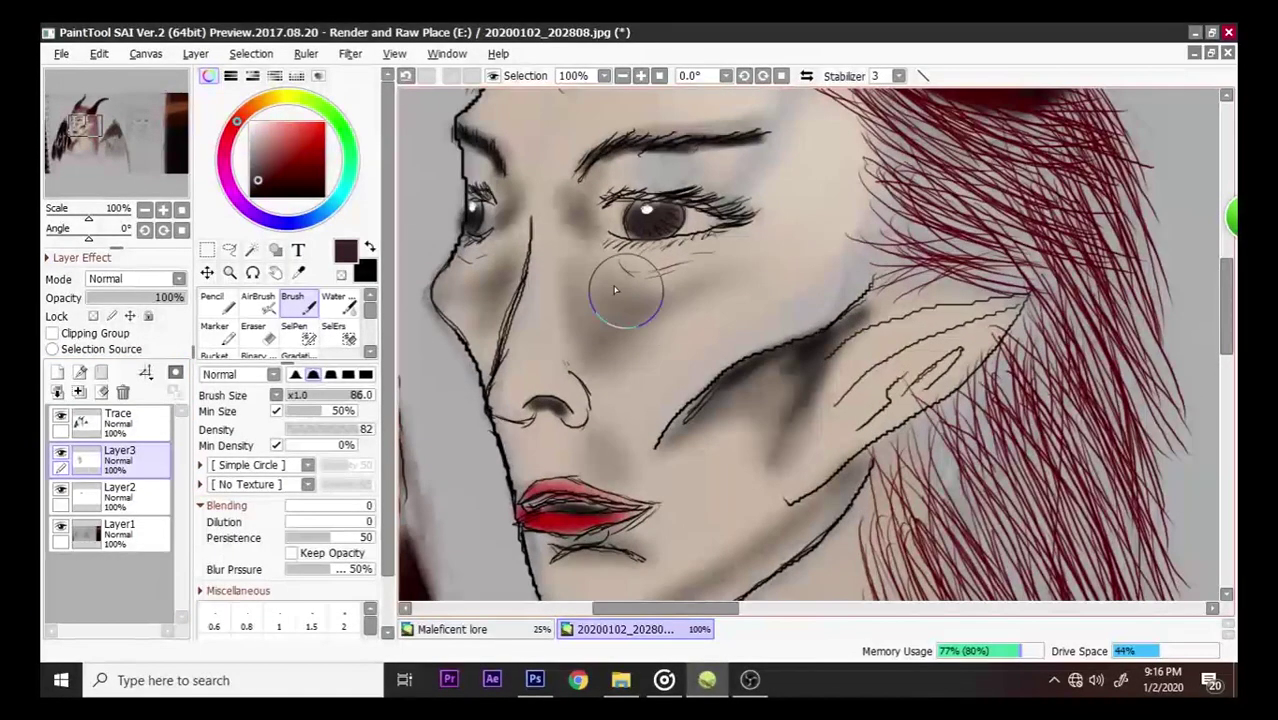
pyautogui.scroll(-2, 615, 290)
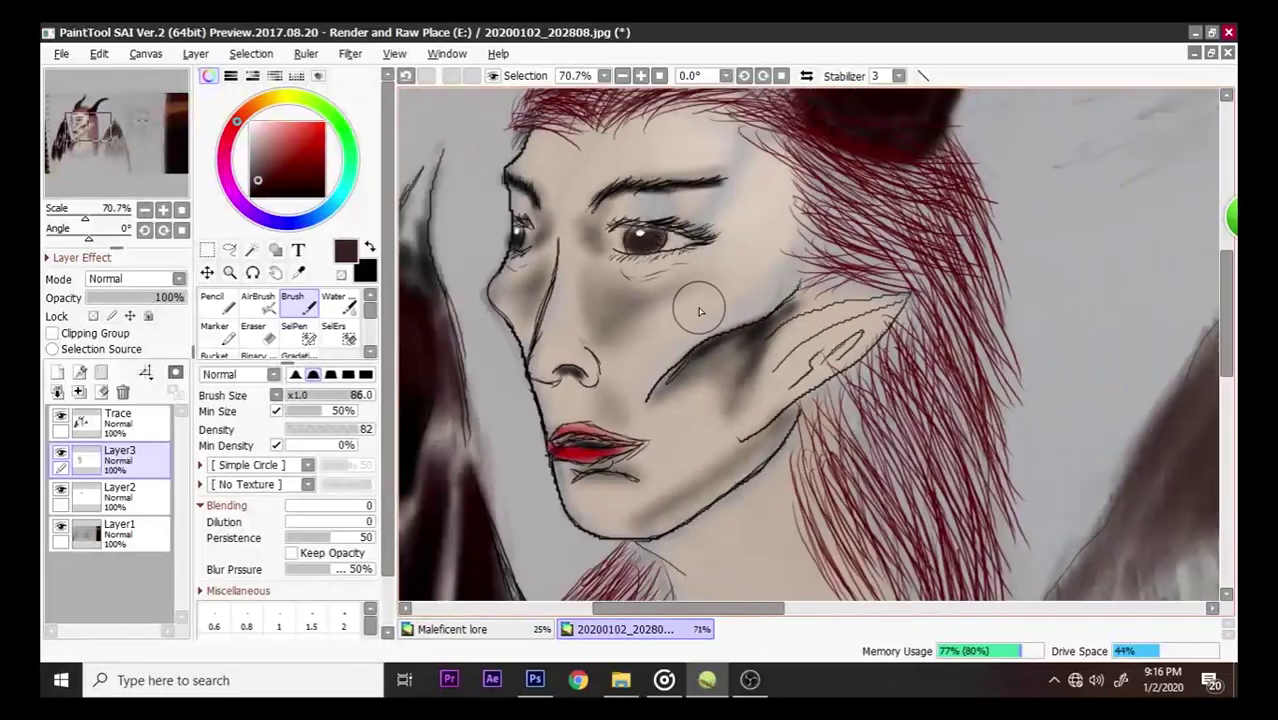
pyautogui.scroll(4, 700, 312)
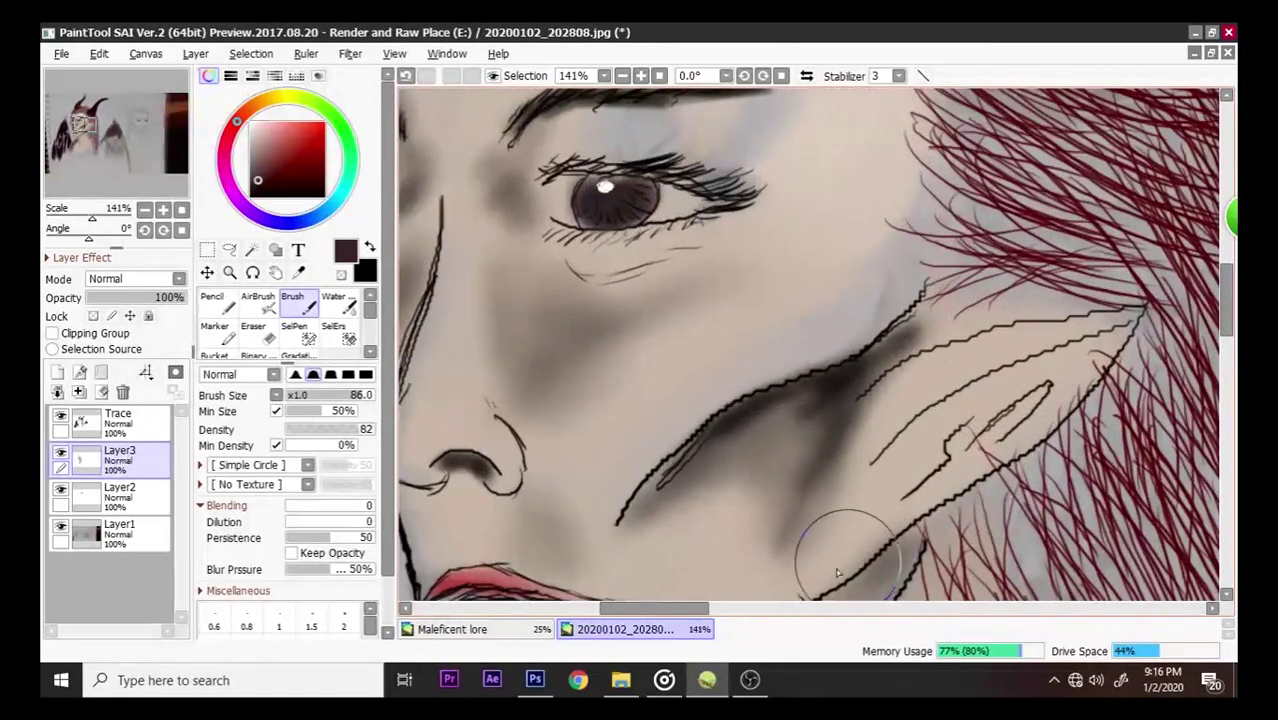
pyautogui.moveTo(1226, 300); pyautogui.dragTo(1224, 265)
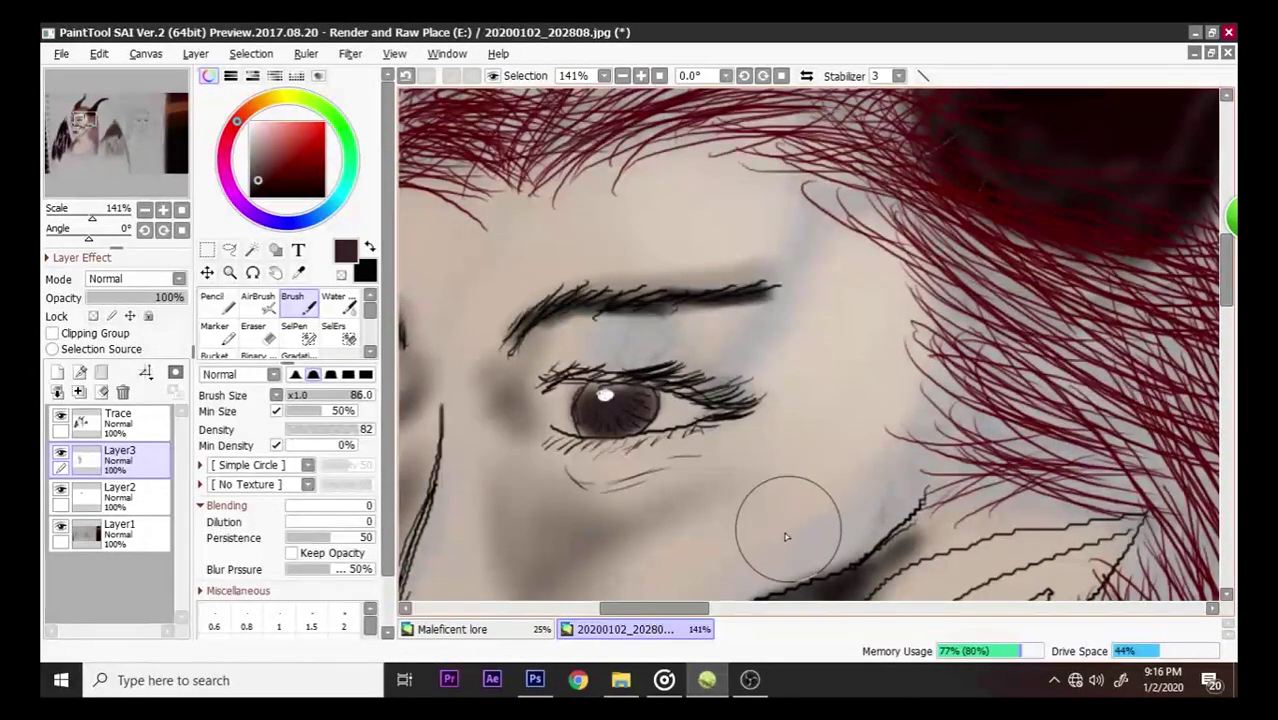
pyautogui.moveTo(698, 620); pyautogui.dragTo(663, 619)
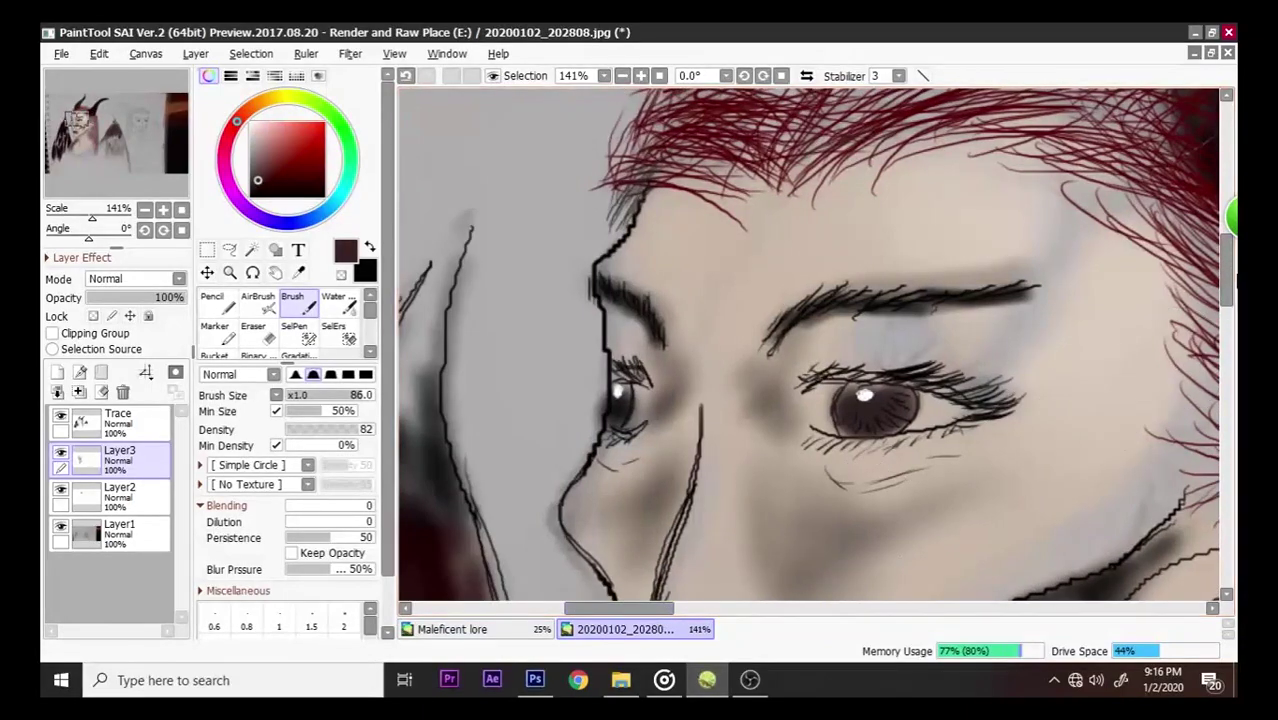
pyautogui.moveTo(1232, 287)
pyautogui.mouseDown()
pyautogui.moveTo(1228, 355)
pyautogui.moveTo(1230, 300)
pyautogui.moveTo(1229, 332)
pyautogui.moveTo(1230, 311)
pyautogui.mouseUp()
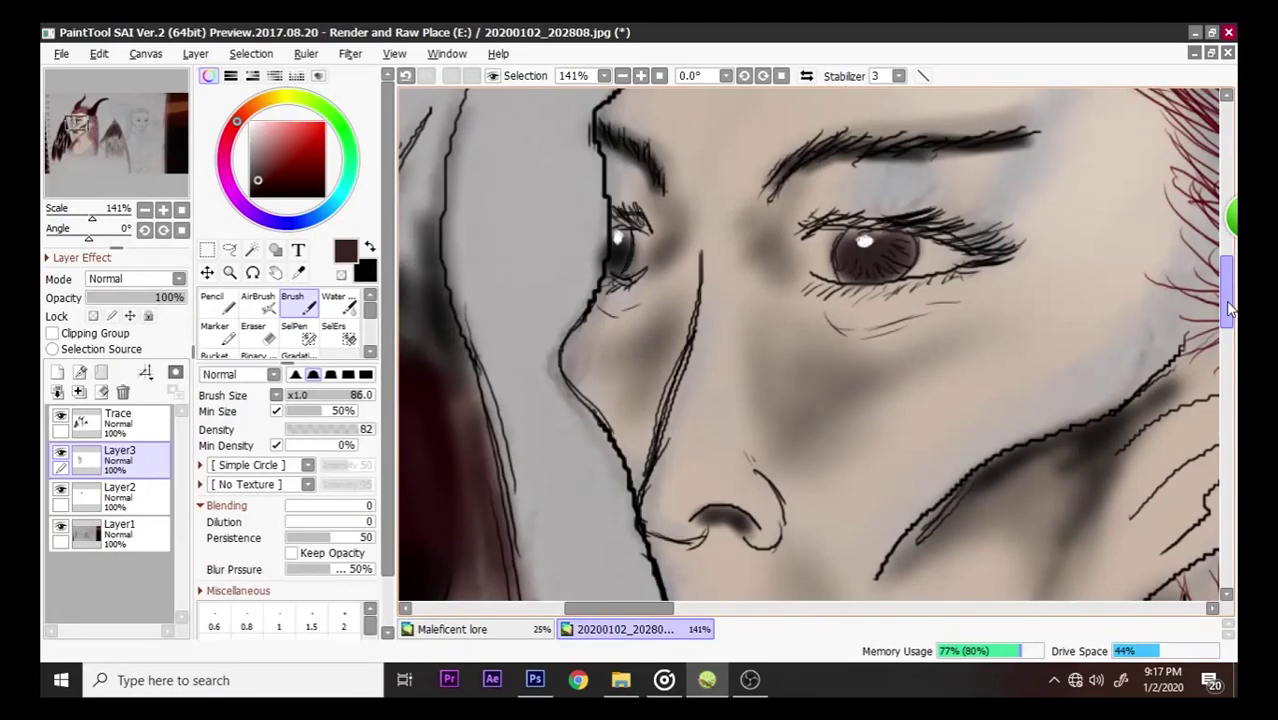
# - Check the whole drawing with the Pencil tool active, hiding and showing Layer2 to compare the lips
pyautogui.scroll(-3, 1188, 300)
pyautogui.moveTo(662, 608); pyautogui.dragTo(712, 609)
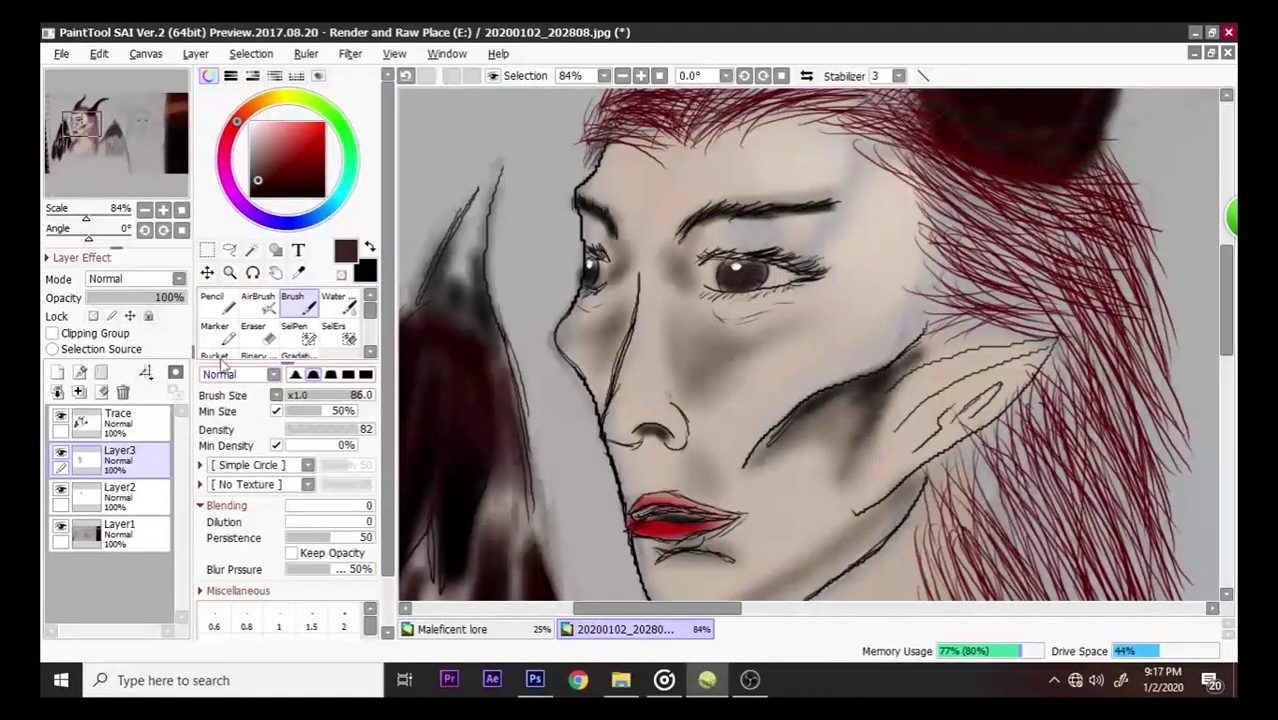
pyautogui.click(226, 303)
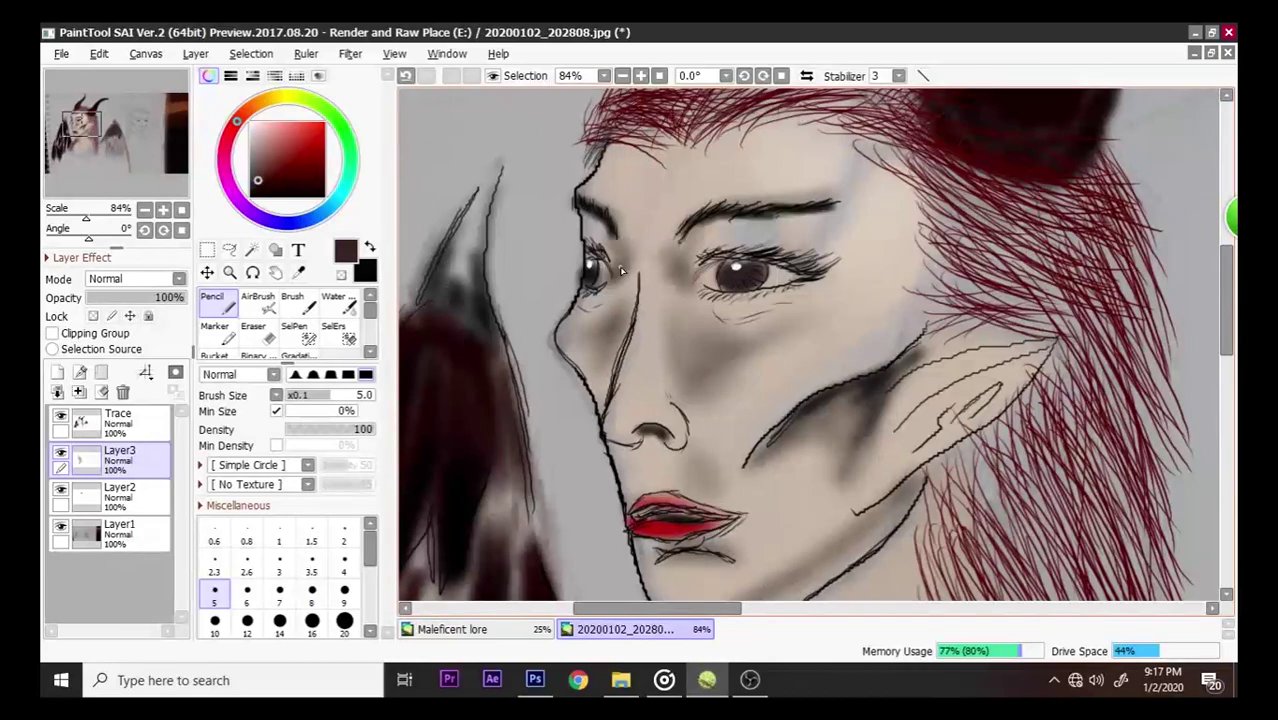
pyautogui.scroll(-3, 940, 305)
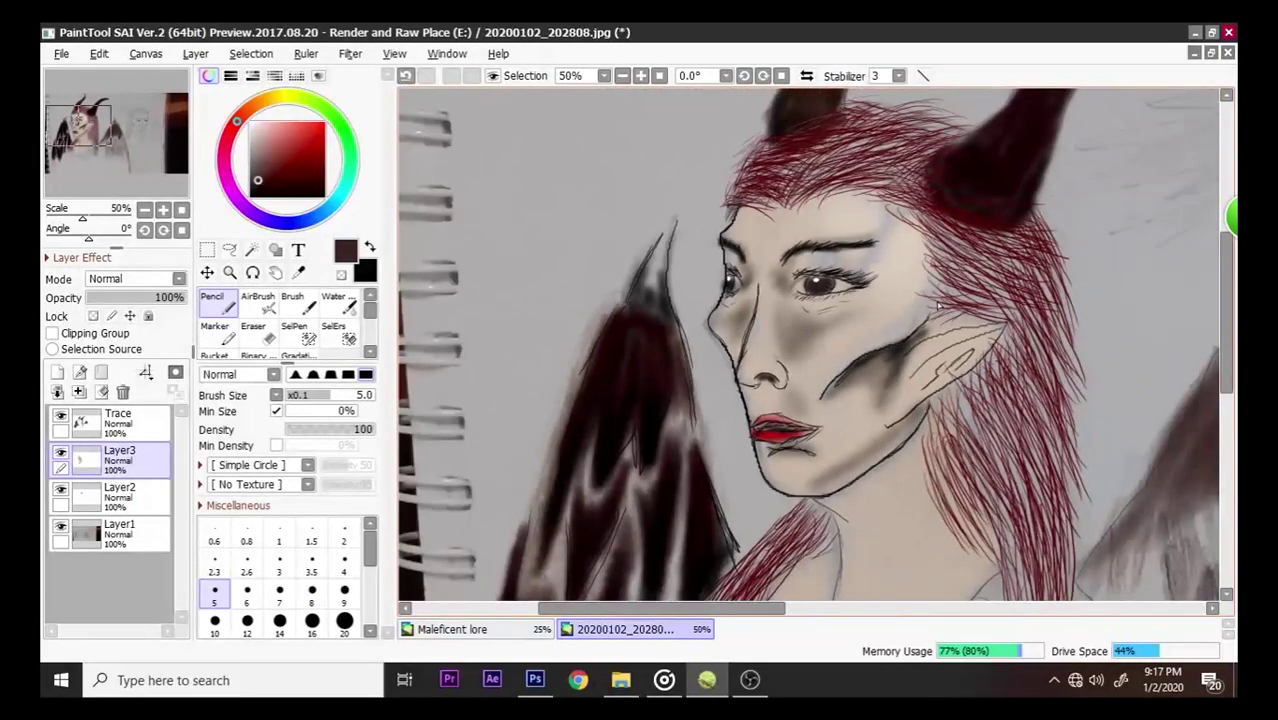
pyautogui.scroll(-3, 843, 508)
pyautogui.scroll(1, 843, 508)
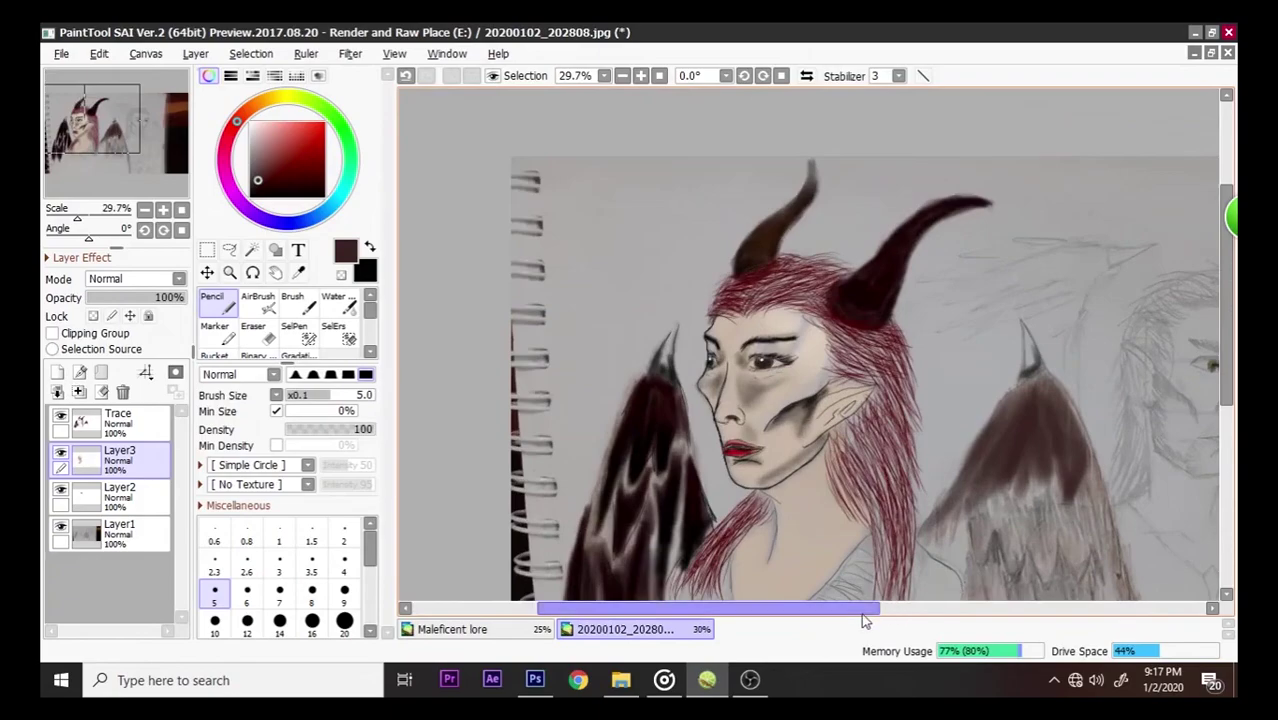
pyautogui.moveTo(865, 613); pyautogui.dragTo(890, 613)
pyautogui.moveTo(1230, 323); pyautogui.dragTo(1236, 378)
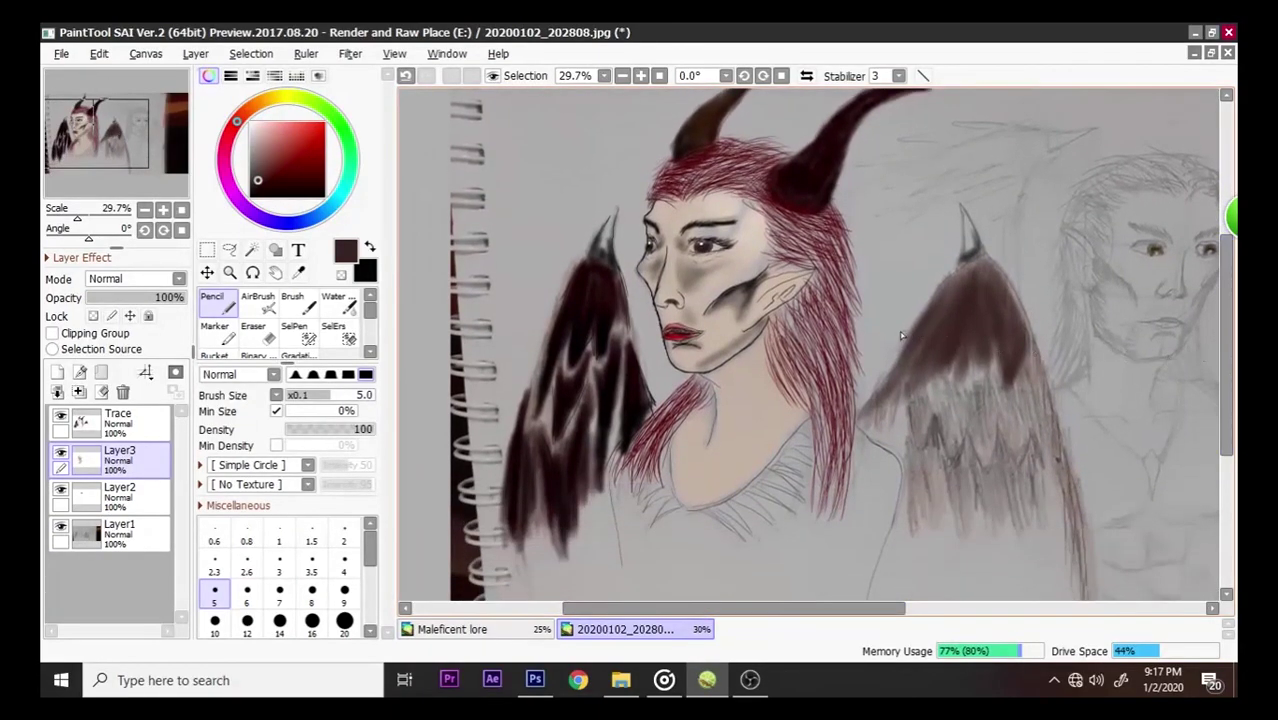
pyautogui.click(60, 490)
pyautogui.click(60, 492)
pyautogui.scroll(4, 708, 262)
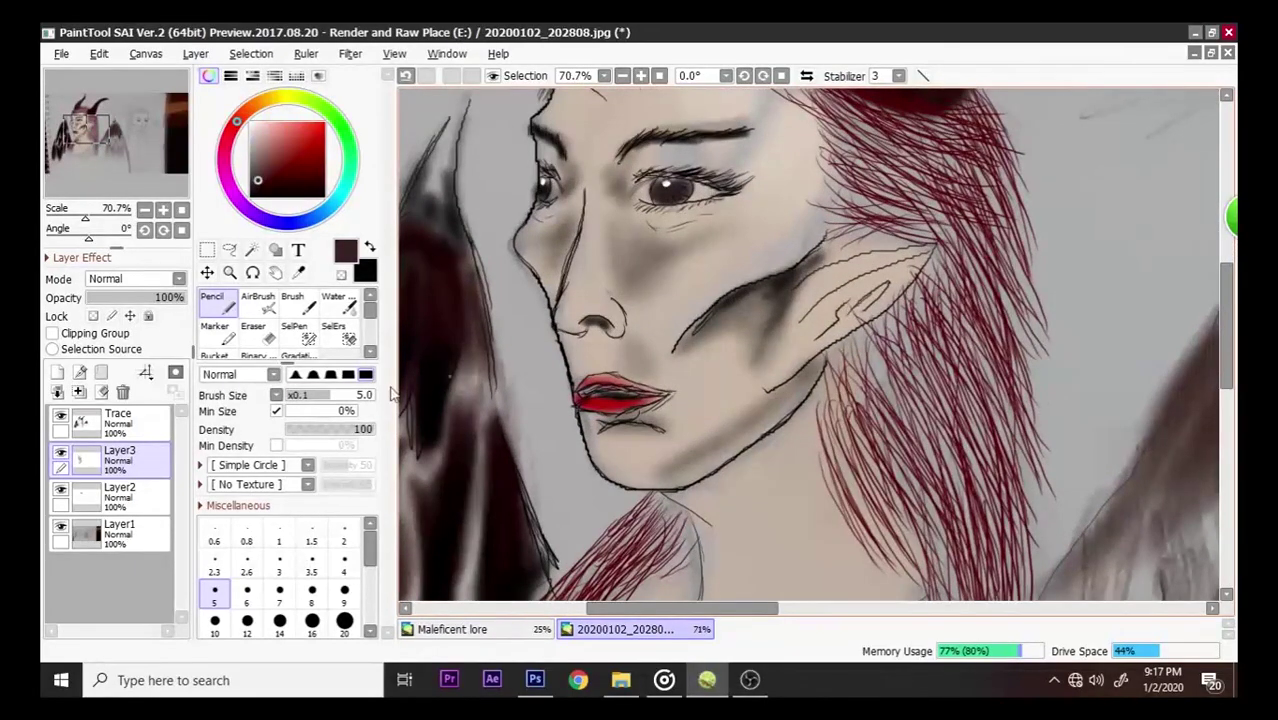
# - Compare the face colouring with the sketch by hiding Layer3 and Trace, selecting Layer2, and showing both layers again
pyautogui.click(61, 453)
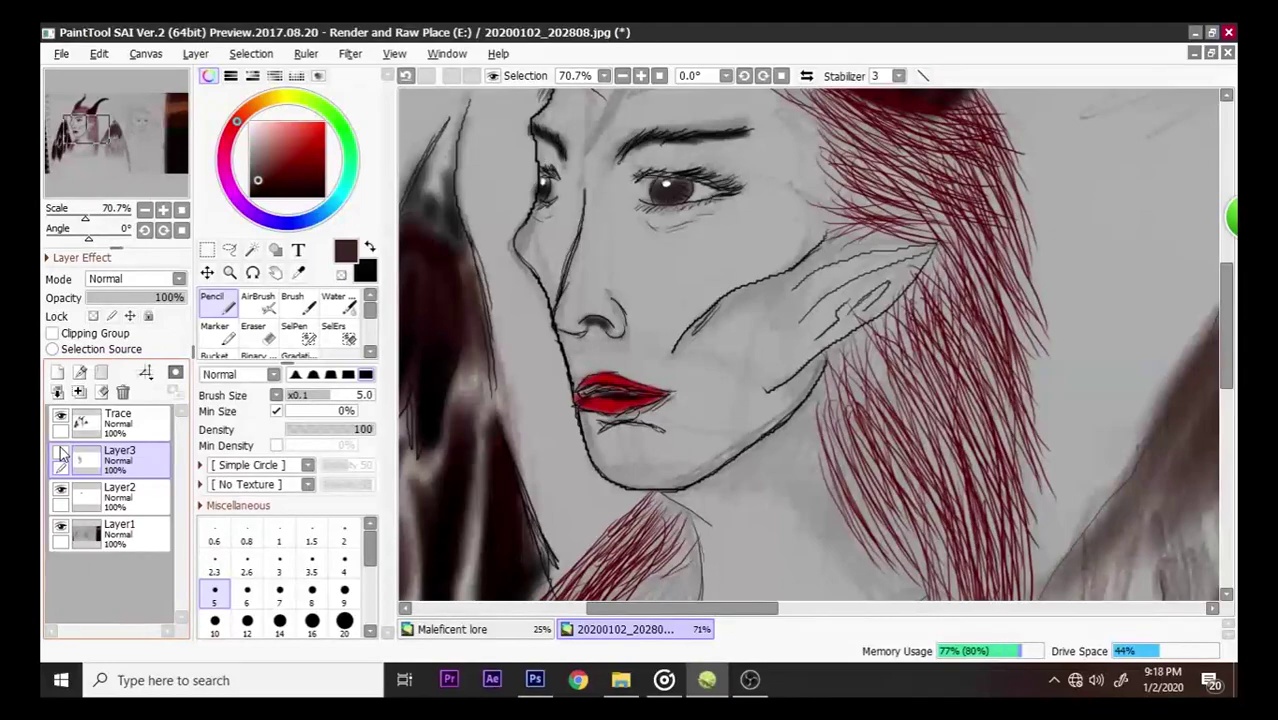
pyautogui.click(61, 453)
pyautogui.click(61, 416)
pyautogui.click(61, 453)
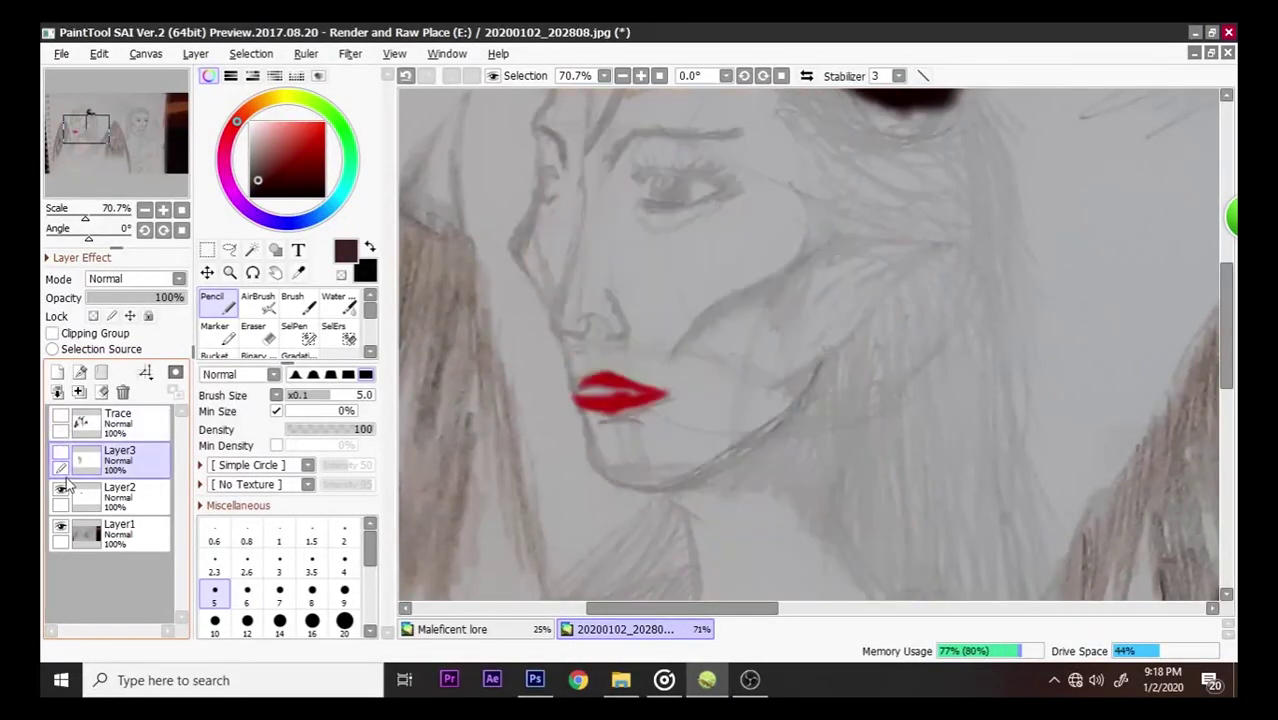
pyautogui.click(63, 490)
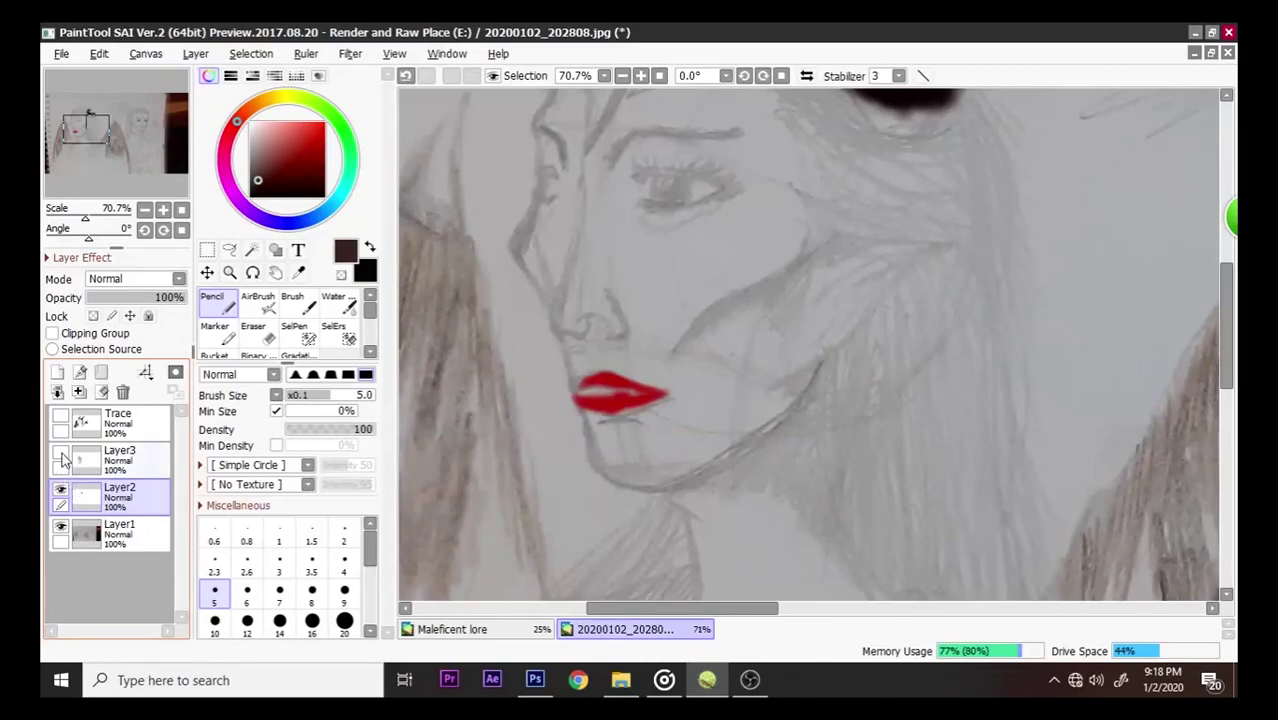
pyautogui.click(61, 454)
pyautogui.click(61, 455)
pyautogui.click(61, 455)
pyautogui.click(61, 418)
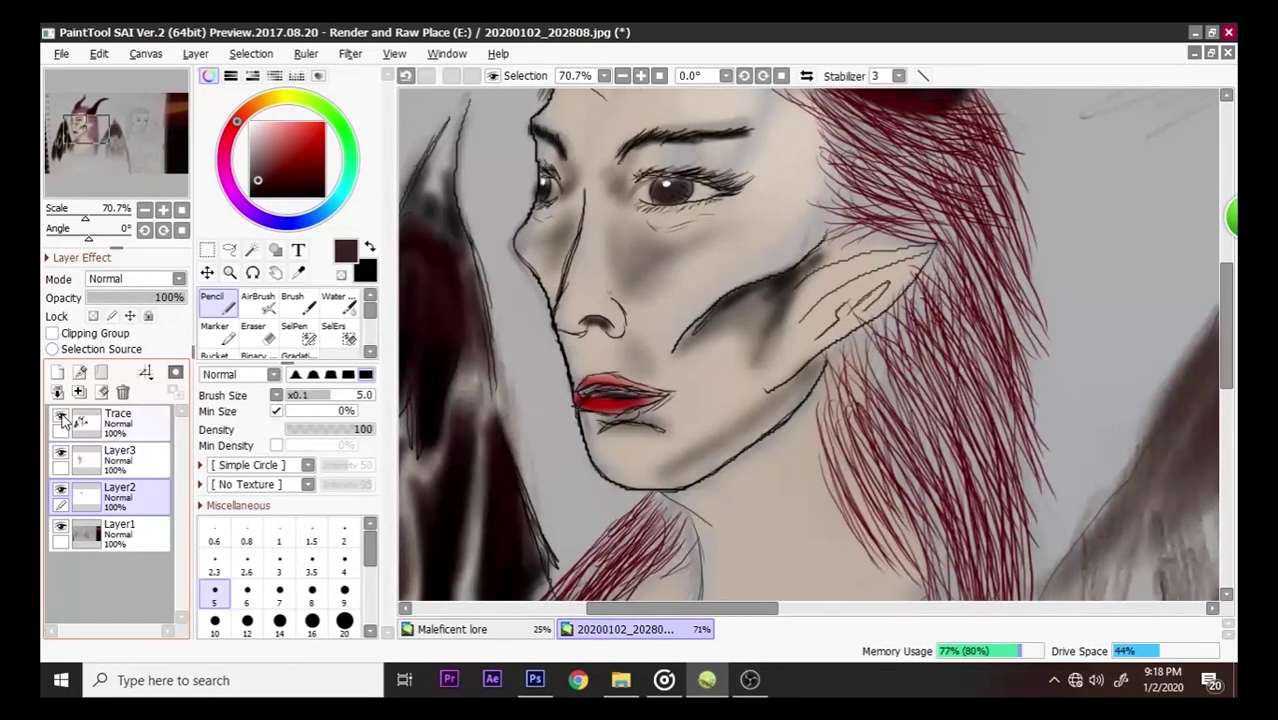
# - Hide Trace and Layer3 once more to study the sketched eye and cheek, and restore both layers
pyautogui.click(61, 418)
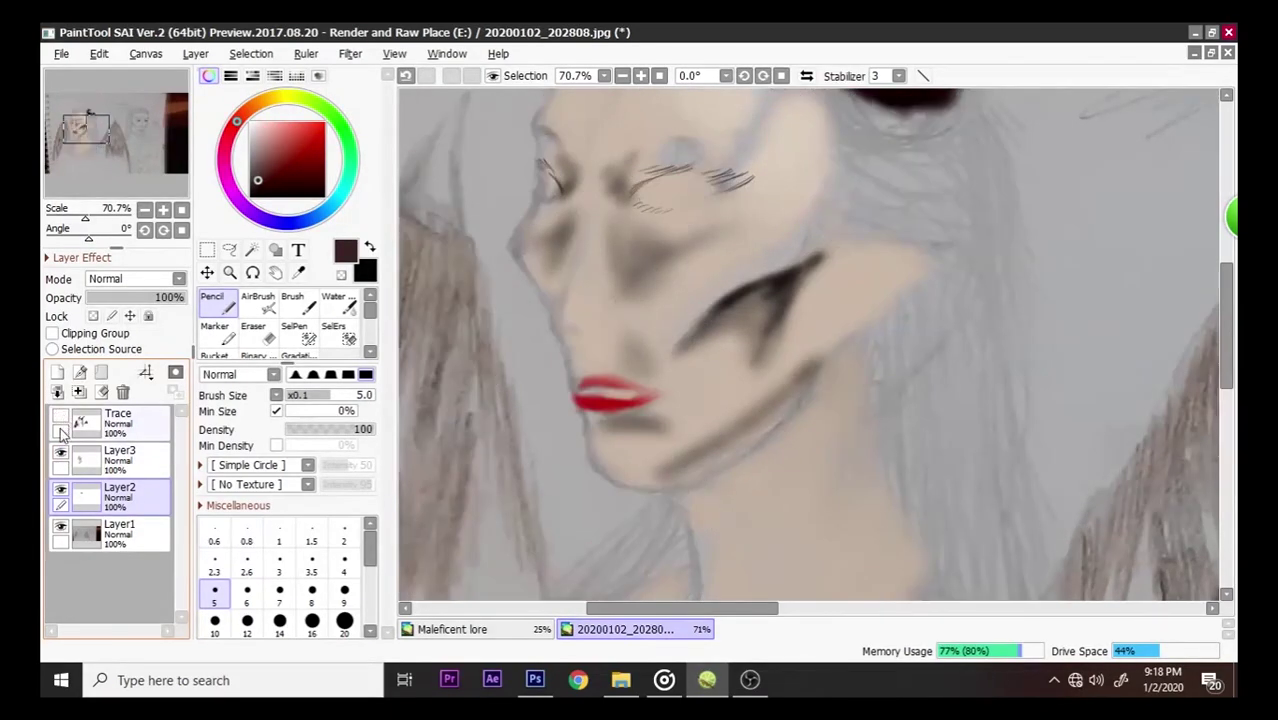
pyautogui.click(61, 455)
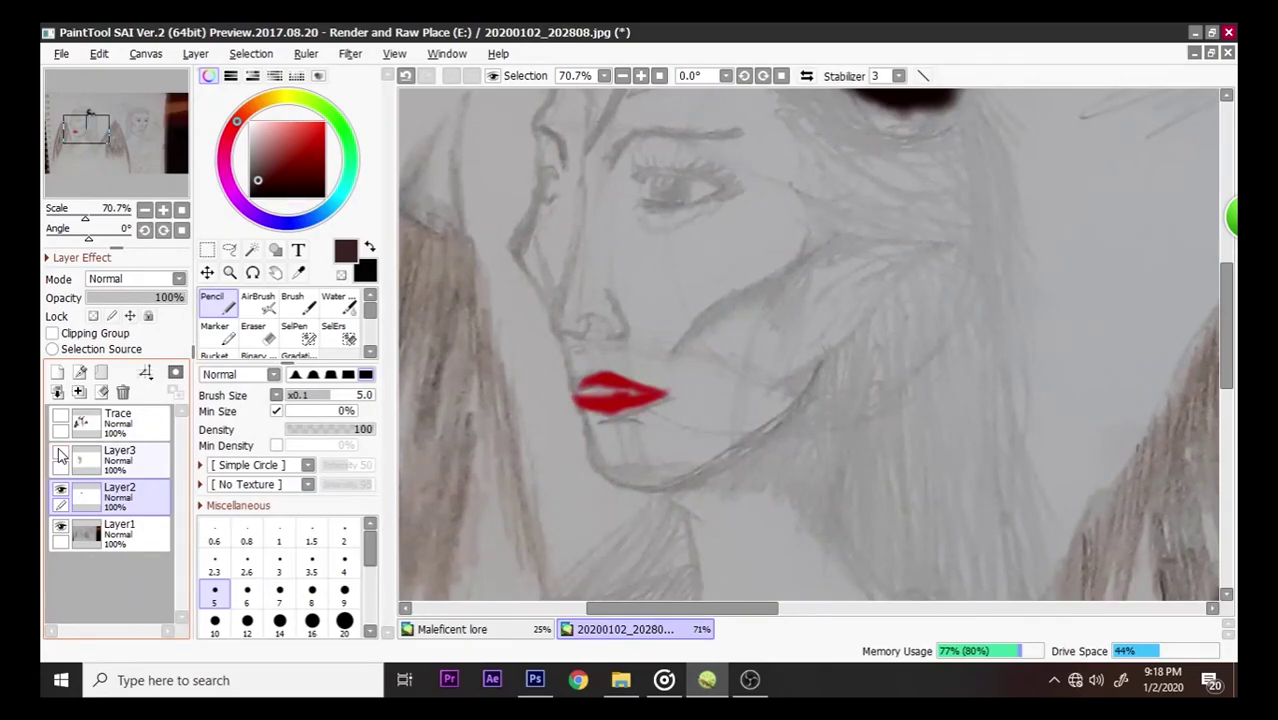
pyautogui.click(61, 455)
pyautogui.click(61, 418)
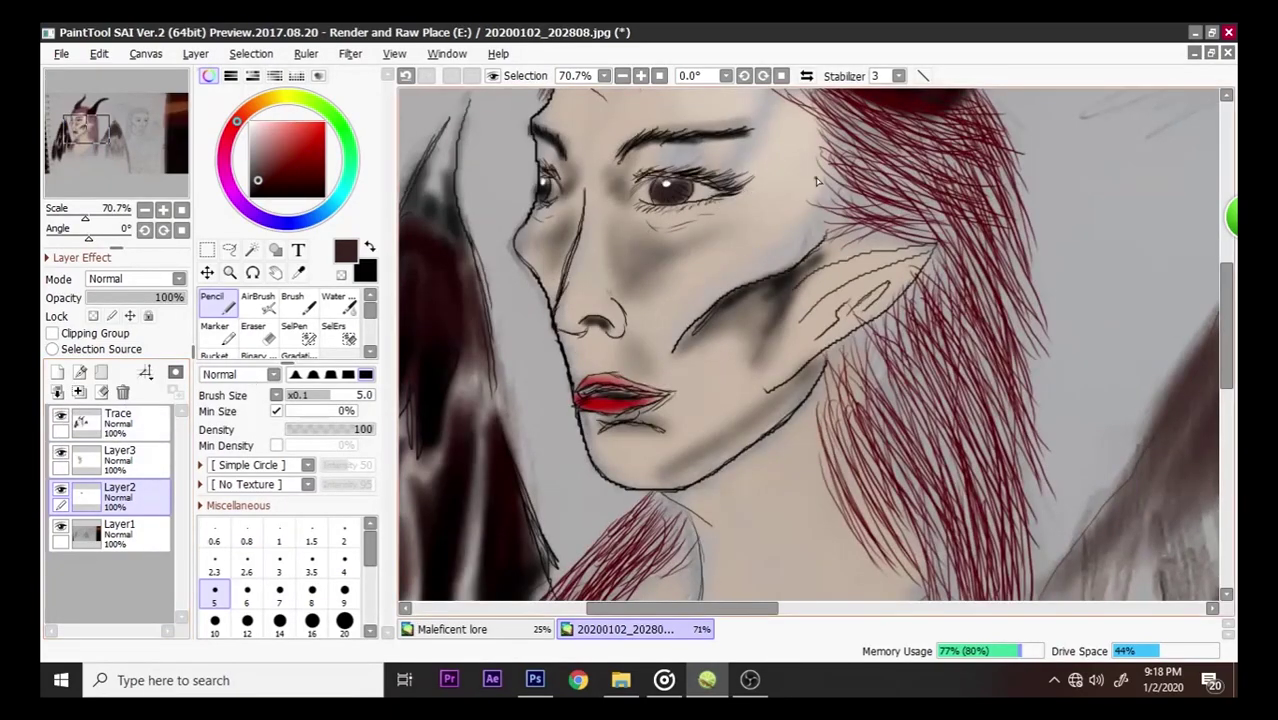
# - Sample black from the lashes and thicken the nearer eye's upper lashes with the size 5 Pencil on the Trace layer
pyautogui.scroll(1, 817, 181)
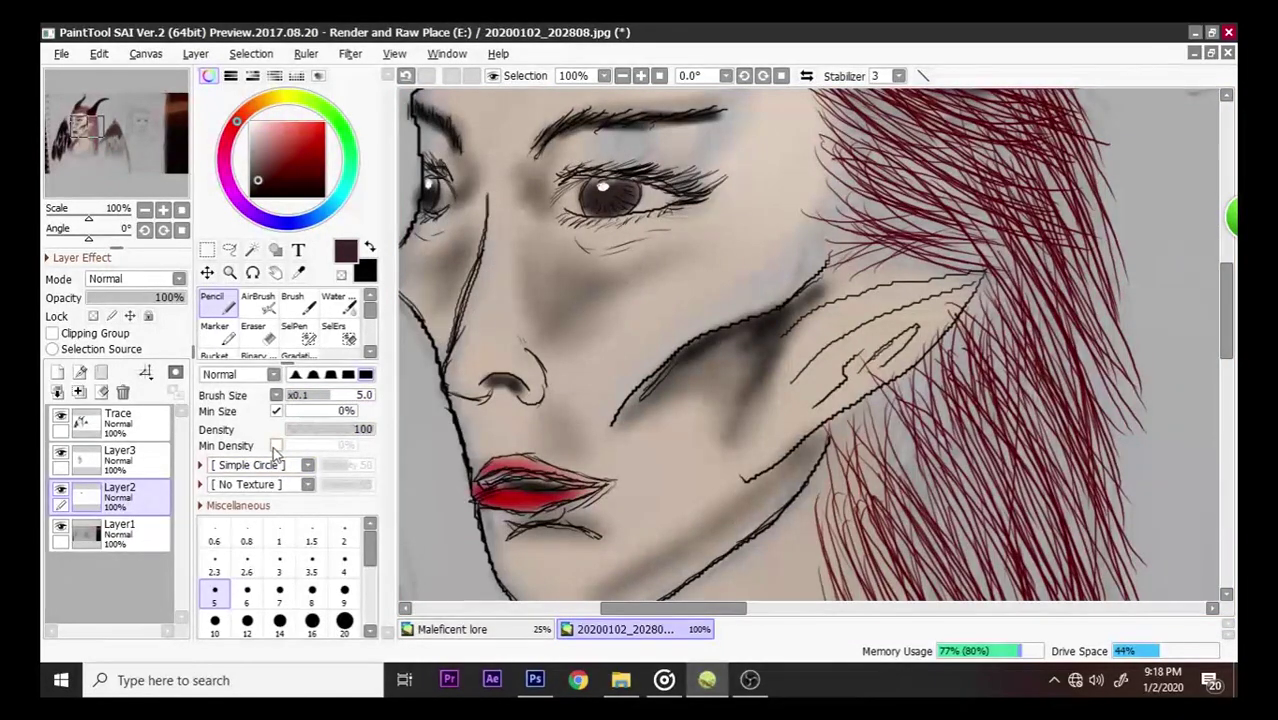
pyautogui.keyDown('alt'); pyautogui.click(700, 200); pyautogui.keyUp('alt')
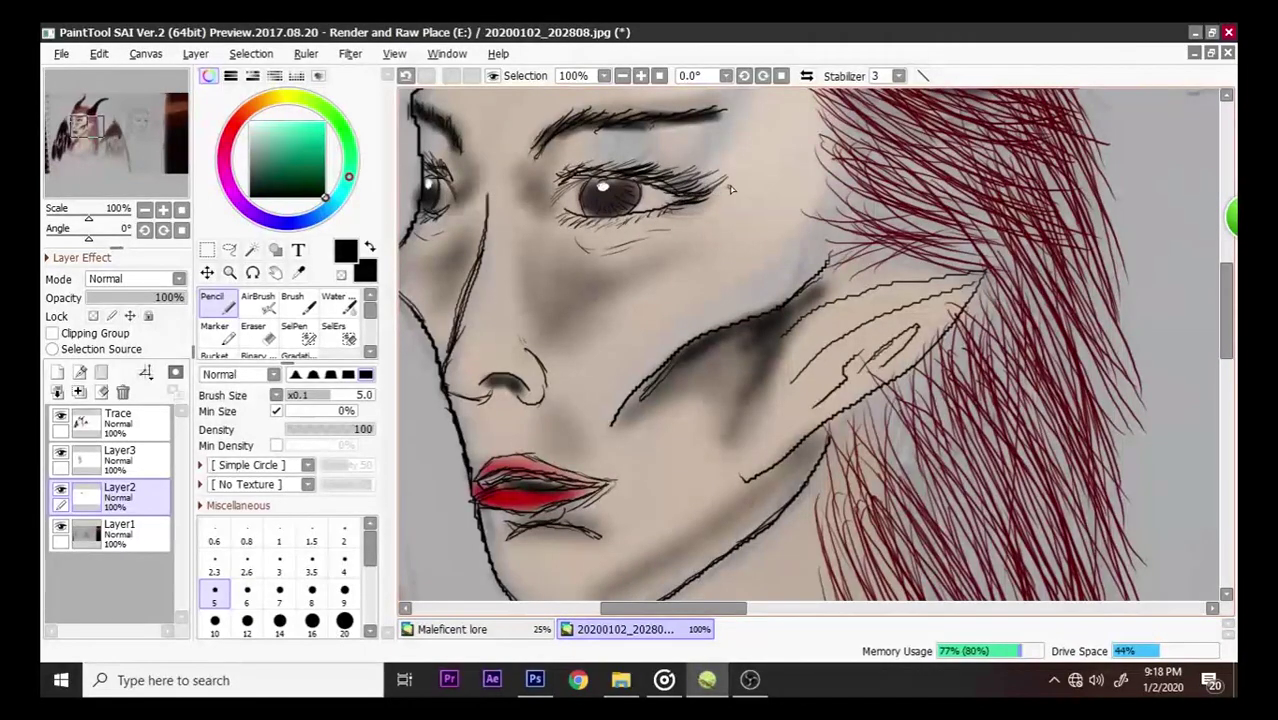
pyautogui.click(118, 422)
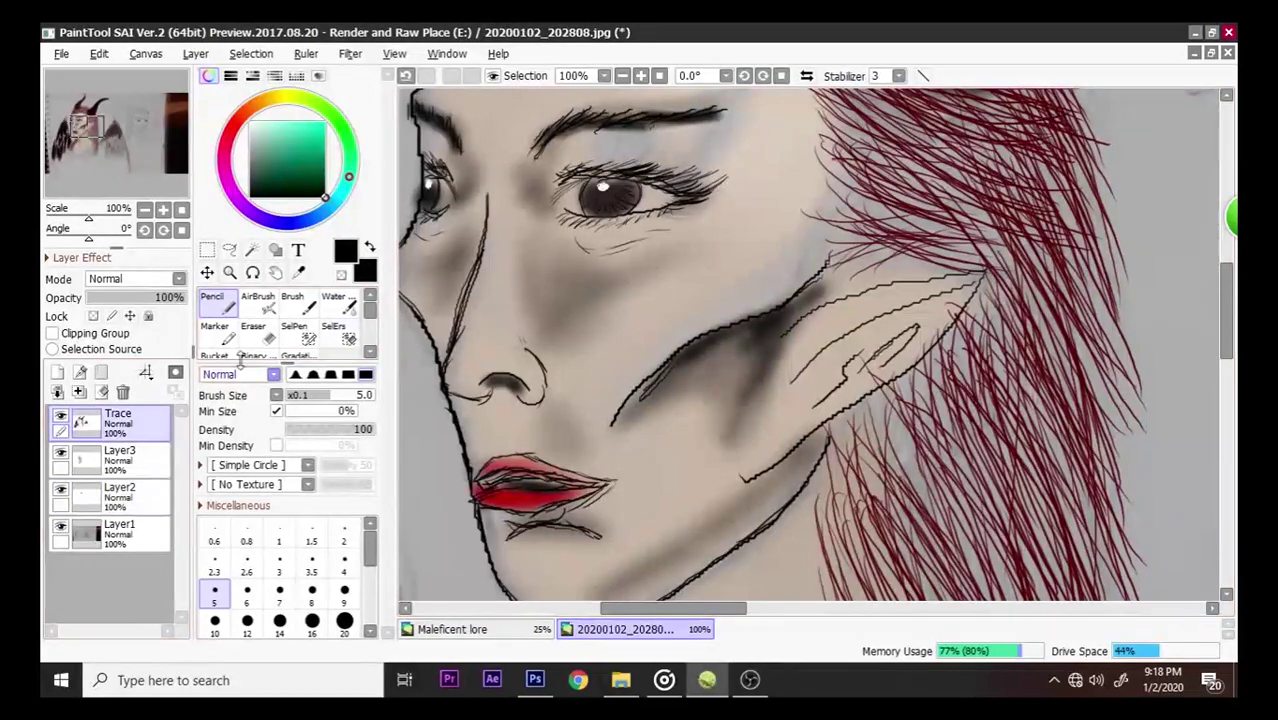
pyautogui.moveTo(680, 212)
pyautogui.mouseDown()
pyautogui.moveTo(718, 201)
pyautogui.moveTo(692, 206)
pyautogui.moveTo(726, 184)
pyautogui.mouseUp()
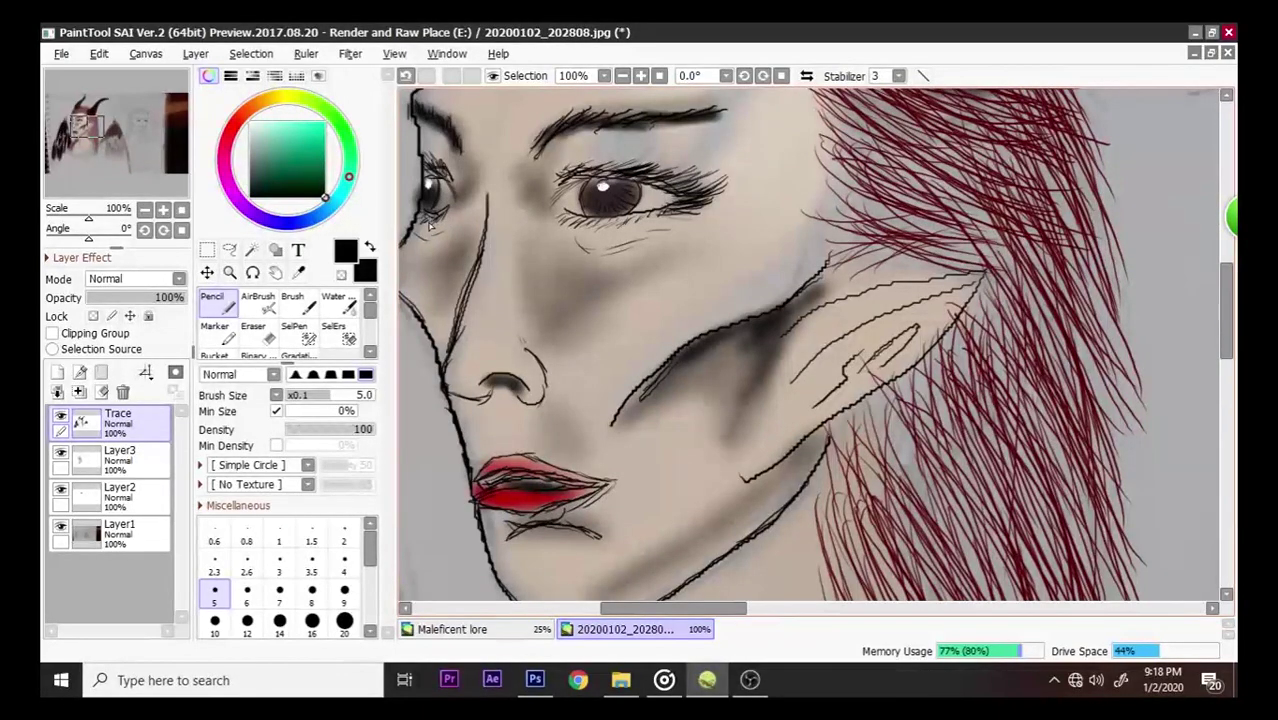
pyautogui.moveTo(598, 184); pyautogui.dragTo(558, 204)
# - Review the thickened lashes in the whole figure, and inspect the face, ear and hair up close
pyautogui.scroll(-5, 602, 185)
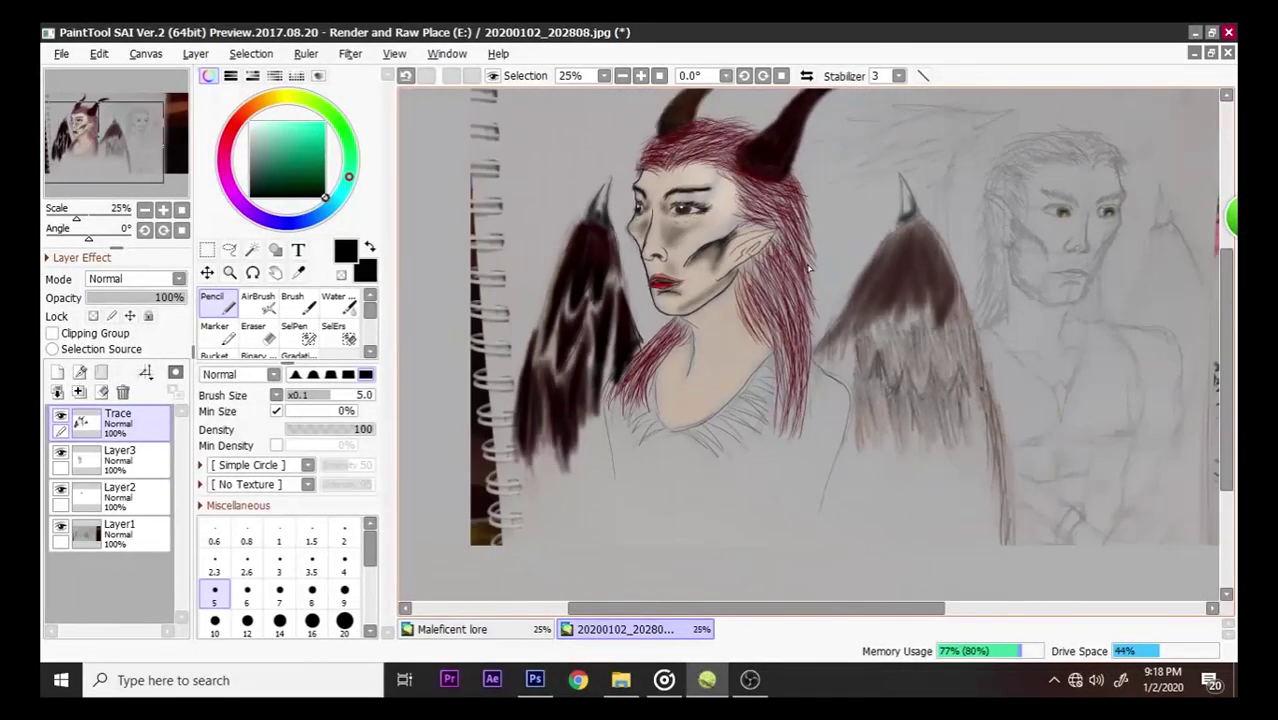
pyautogui.scroll(5, 809, 268)
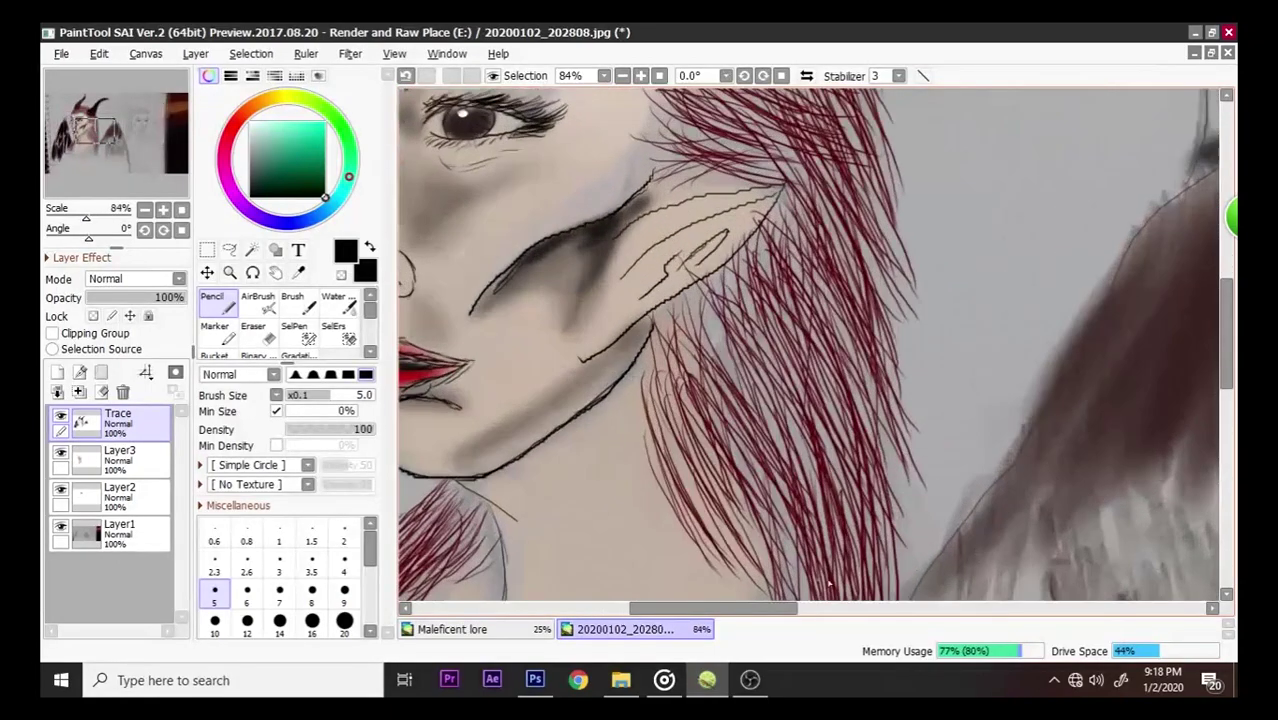
pyautogui.scroll(5, 1180, 350)
pyautogui.moveTo(790, 608); pyautogui.dragTo(727, 609)
pyautogui.moveTo(1226, 304); pyautogui.dragTo(1232, 330)
pyautogui.scroll(-3, 1232, 330)
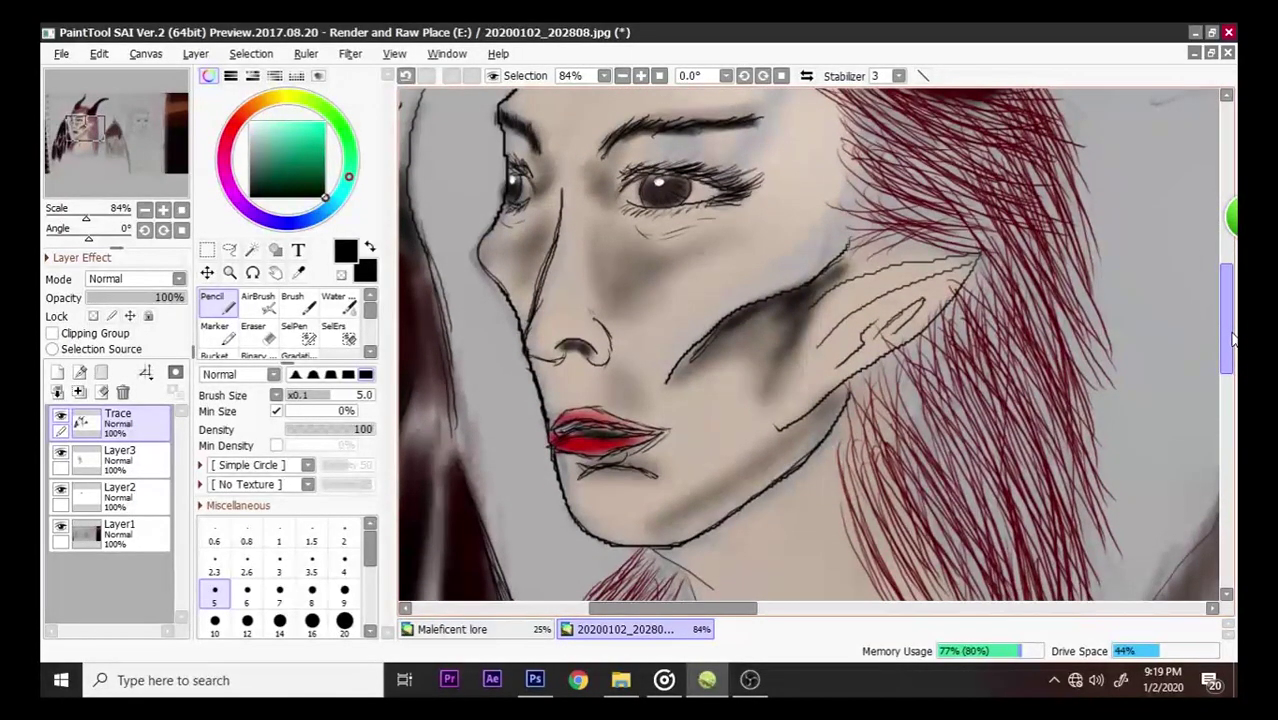
pyautogui.scroll(-2, 1175, 340)
pyautogui.scroll(-1, 1146, 365)
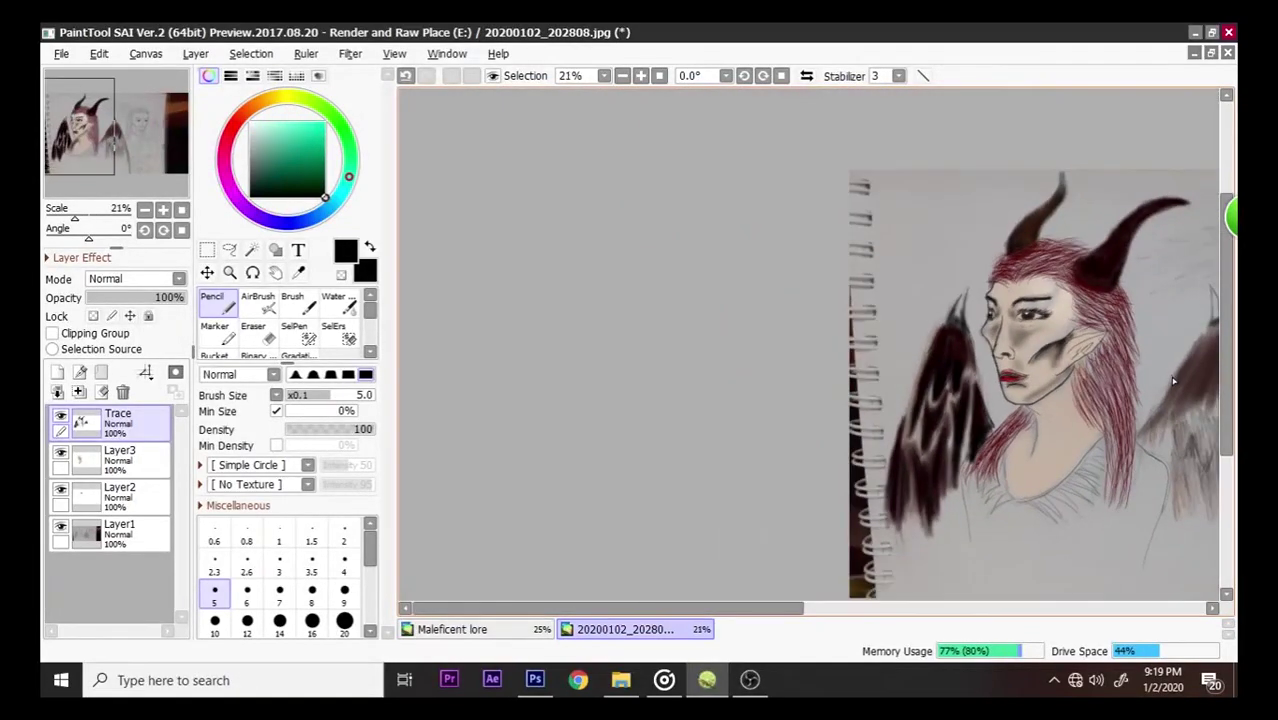
pyautogui.scroll(2, 918, 449)
pyautogui.moveTo(692, 608); pyautogui.dragTo(800, 608)
pyautogui.scroll(2, 898, 100)
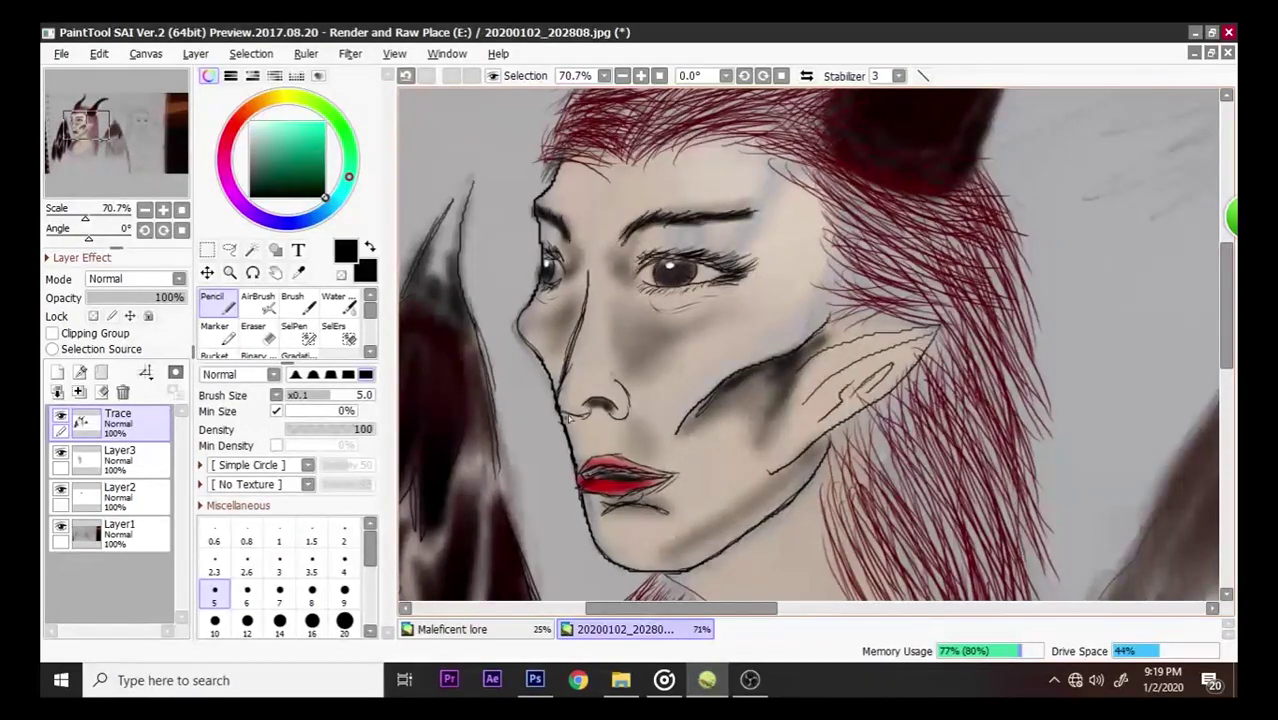
# - Hide Trace, Layer2 and Layer3 to compare the face with the pencil sketch, and show all three again
pyautogui.click(60, 415)
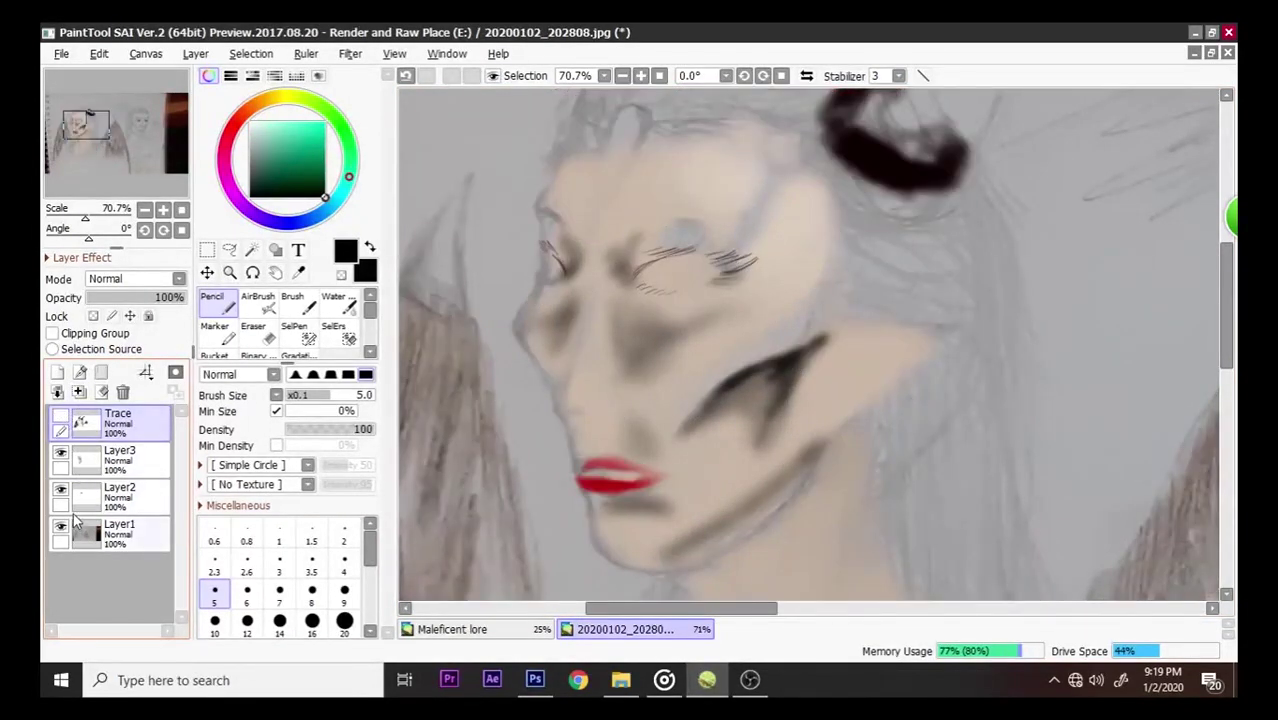
pyautogui.click(60, 489)
pyautogui.click(61, 453)
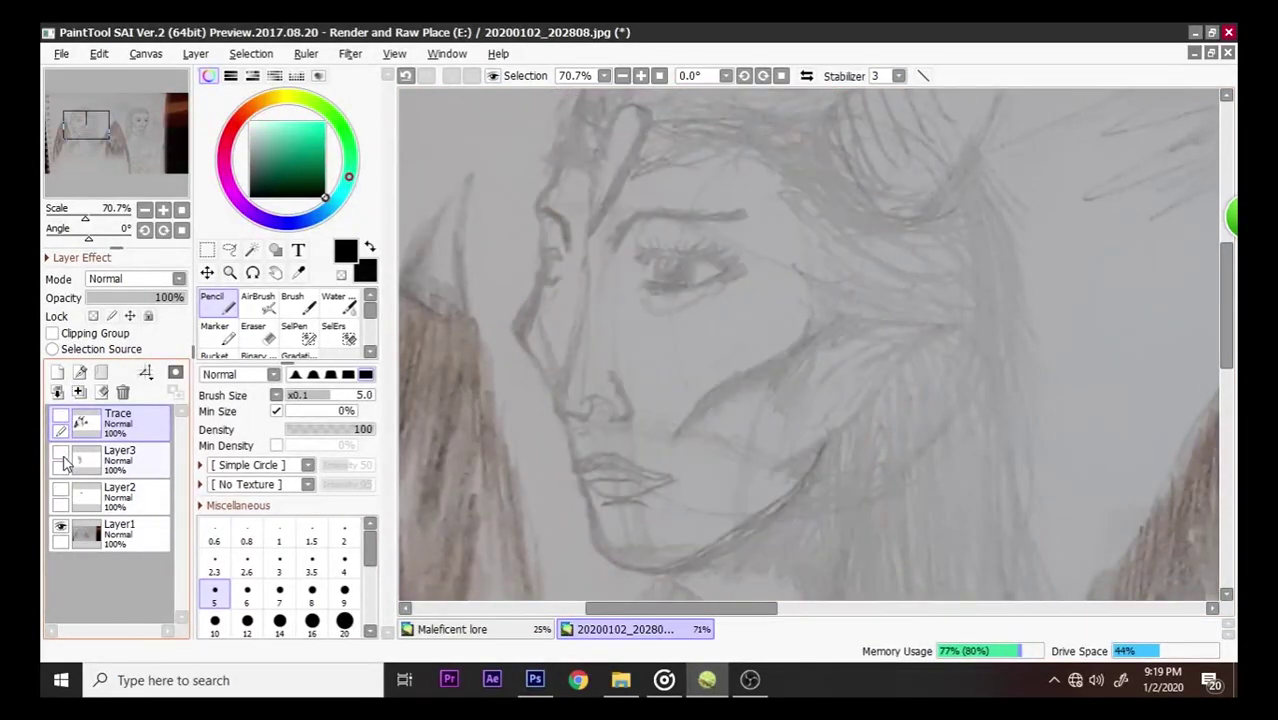
pyautogui.click(61, 453)
pyautogui.click(60, 415)
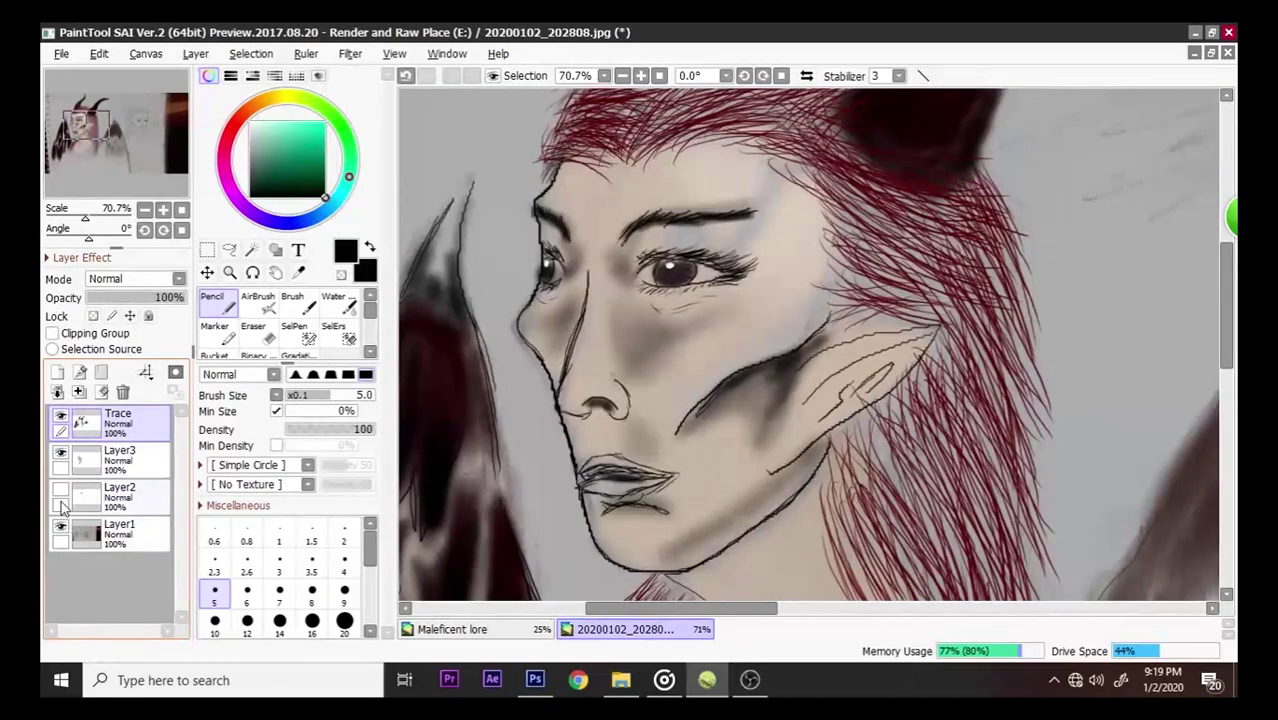
pyautogui.click(60, 489)
# - Choose the Eraser for the Trace line work around the eyes and brows
pyautogui.scroll(2, 600, 210)
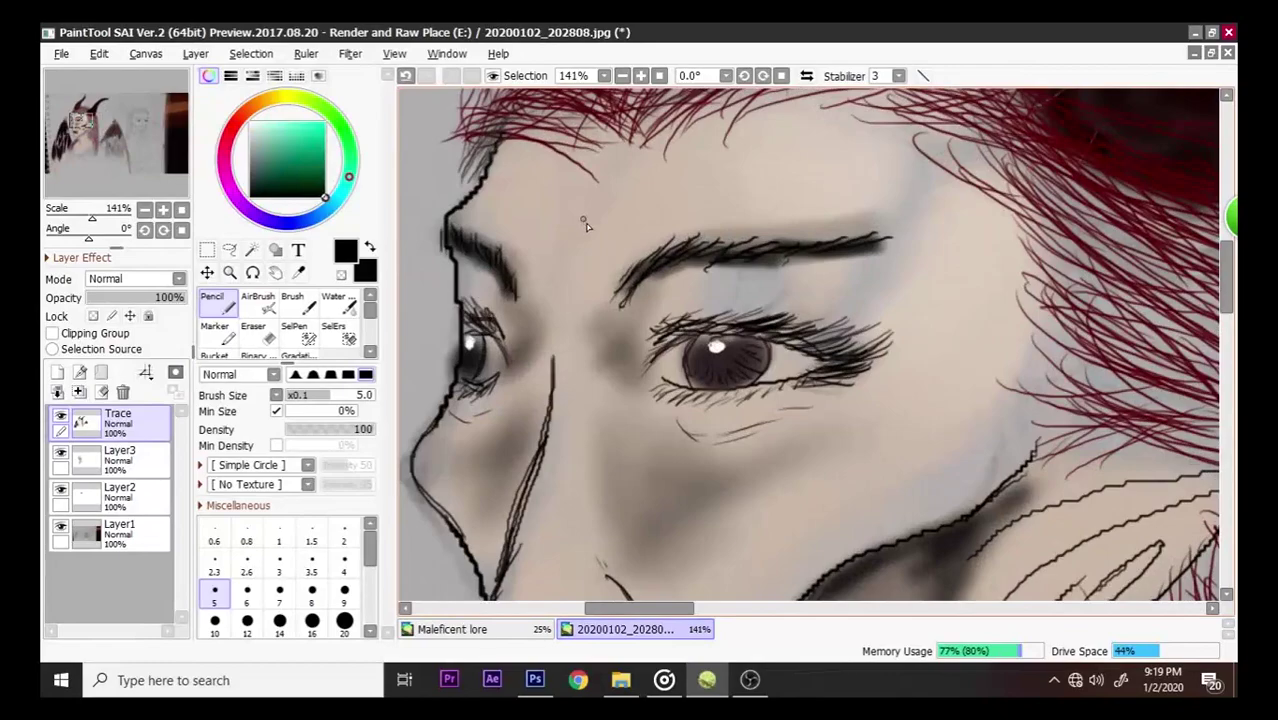
pyautogui.click(255, 330)
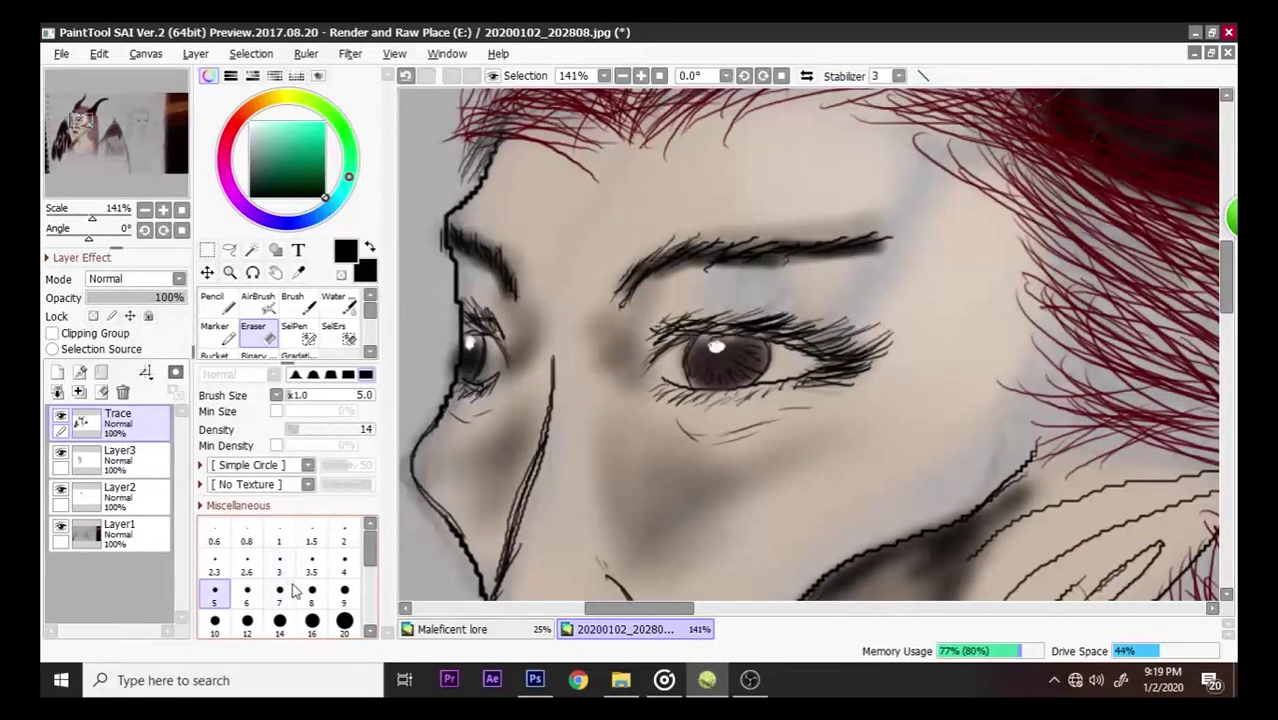
# - Fade the eyebrow above the nearer eye on the Trace layer, using the Eraser at size 9 and then size 21
pyautogui.click(344, 591)
pyautogui.moveTo(670, 262)
pyautogui.mouseDown()
pyautogui.moveTo(642, 281)
pyautogui.moveTo(695, 248)
pyautogui.moveTo(651, 271)
pyautogui.moveTo(771, 255)
pyautogui.moveTo(742, 248)
pyautogui.moveTo(810, 252)
pyautogui.mouseUp()
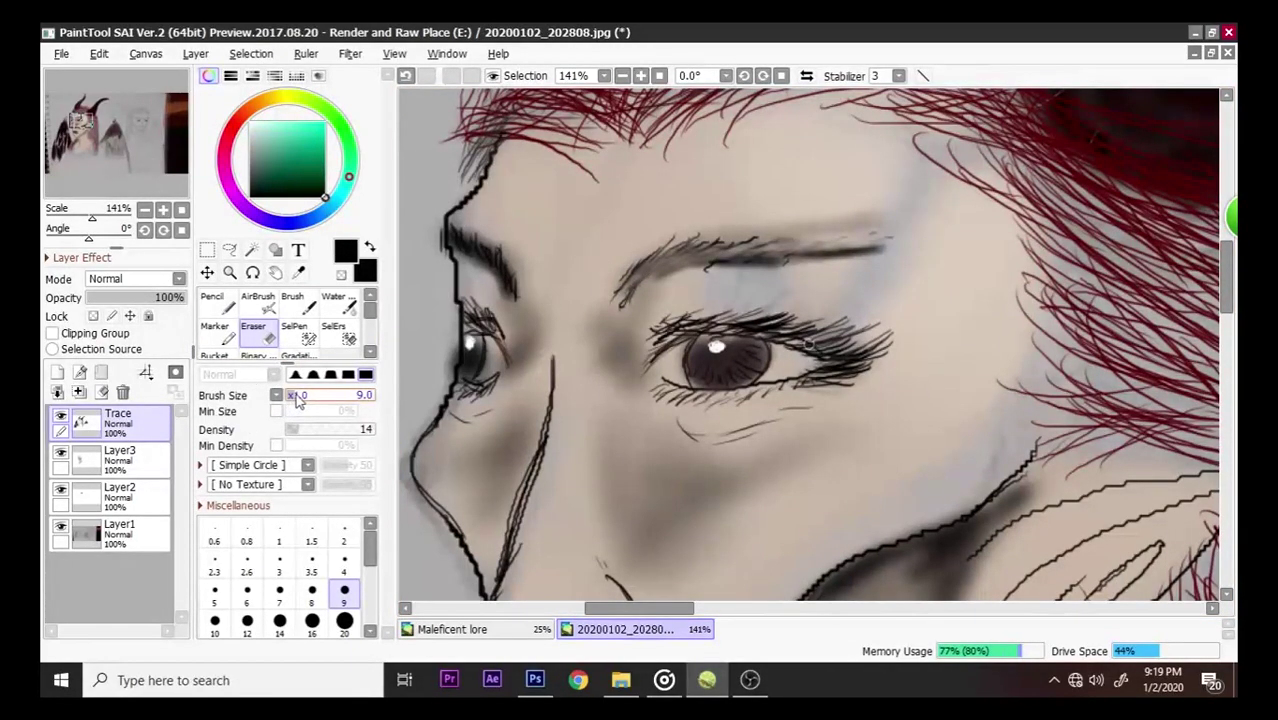
pyautogui.moveTo(308, 398); pyautogui.dragTo(318, 397)
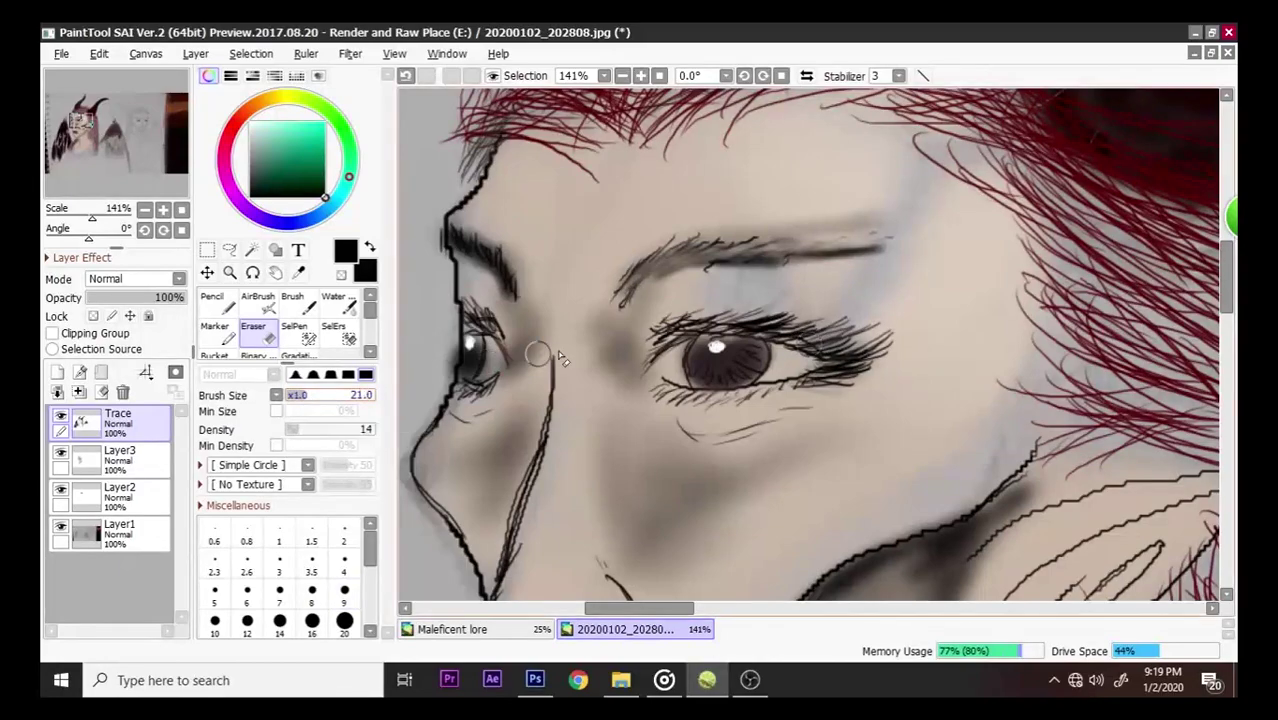
pyautogui.moveTo(735, 268)
pyautogui.mouseDown()
pyautogui.moveTo(683, 259)
pyautogui.moveTo(692, 252)
pyautogui.moveTo(677, 246)
pyautogui.moveTo(620, 303)
pyautogui.moveTo(685, 251)
pyautogui.moveTo(742, 262)
pyautogui.moveTo(691, 270)
pyautogui.moveTo(704, 244)
pyautogui.moveTo(735, 233)
pyautogui.moveTo(768, 257)
pyautogui.moveTo(868, 247)
pyautogui.moveTo(739, 242)
pyautogui.mouseUp()
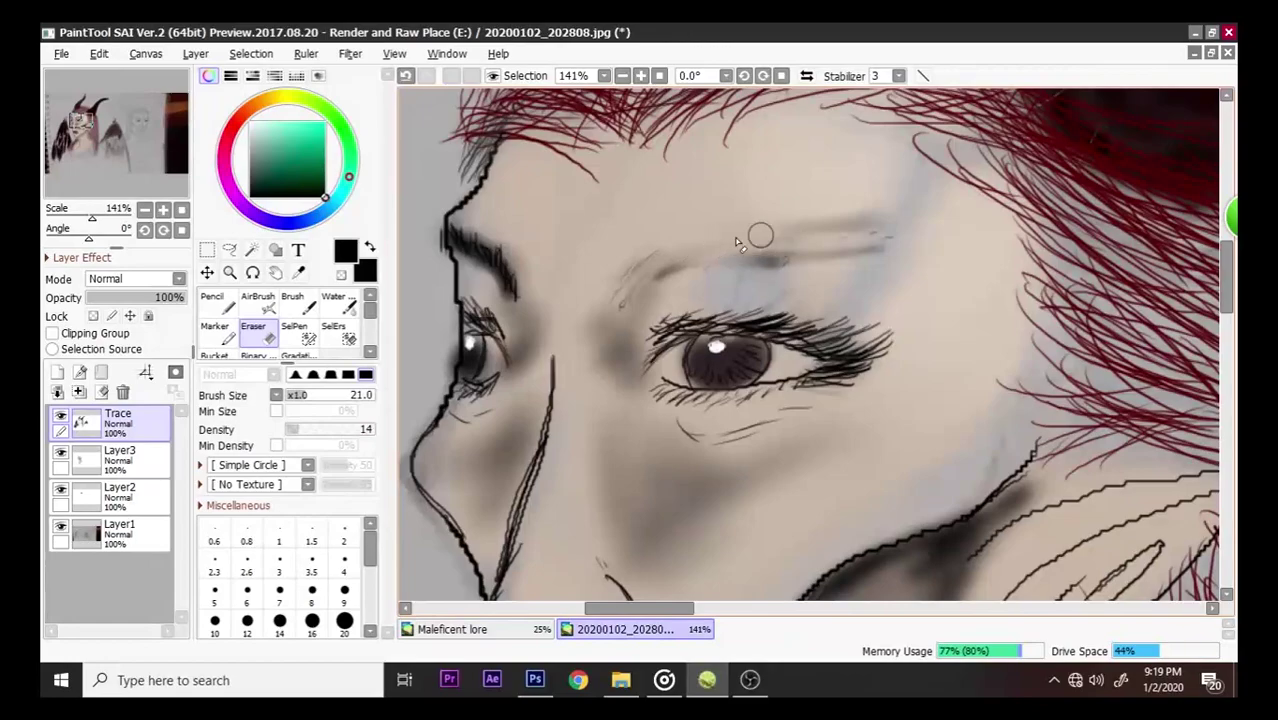
# - Erase the remains of the nearer eyebrow and the whole far eyebrow with eraser density 62
pyautogui.moveTo(306, 430); pyautogui.dragTo(340, 429)
pyautogui.moveTo(782, 276); pyautogui.dragTo(886, 246)
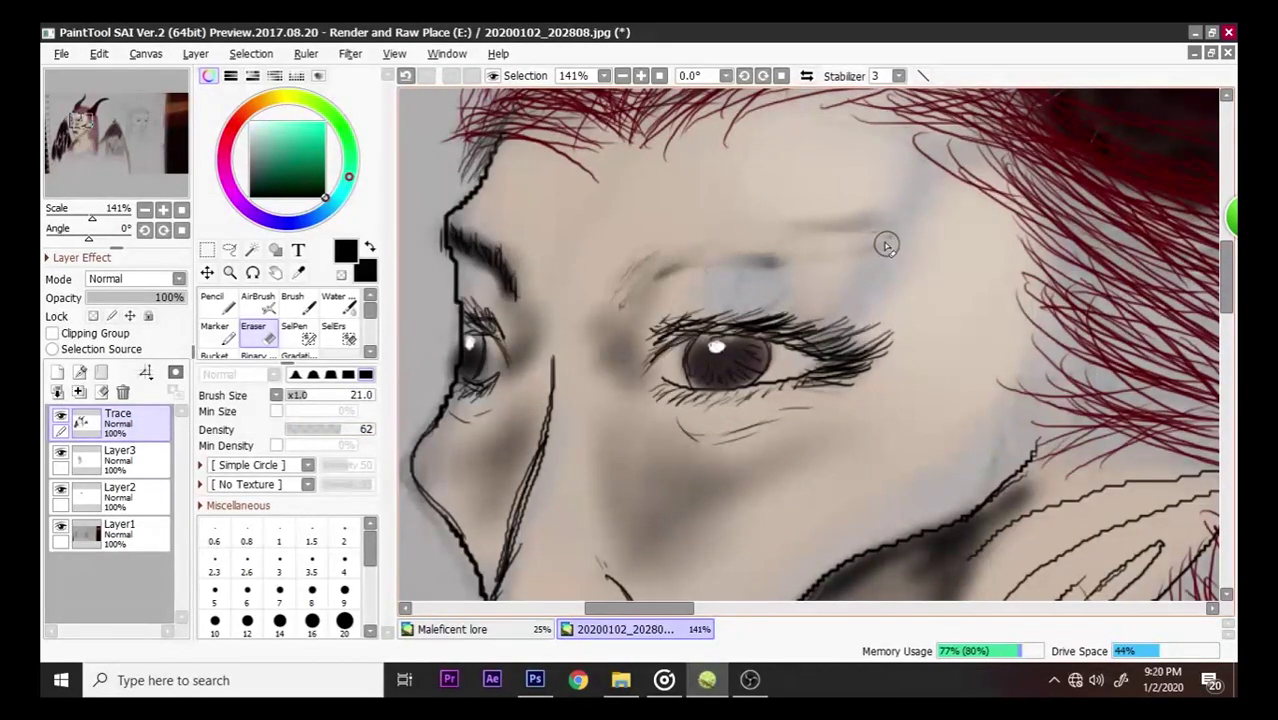
pyautogui.moveTo(684, 258); pyautogui.dragTo(660, 270)
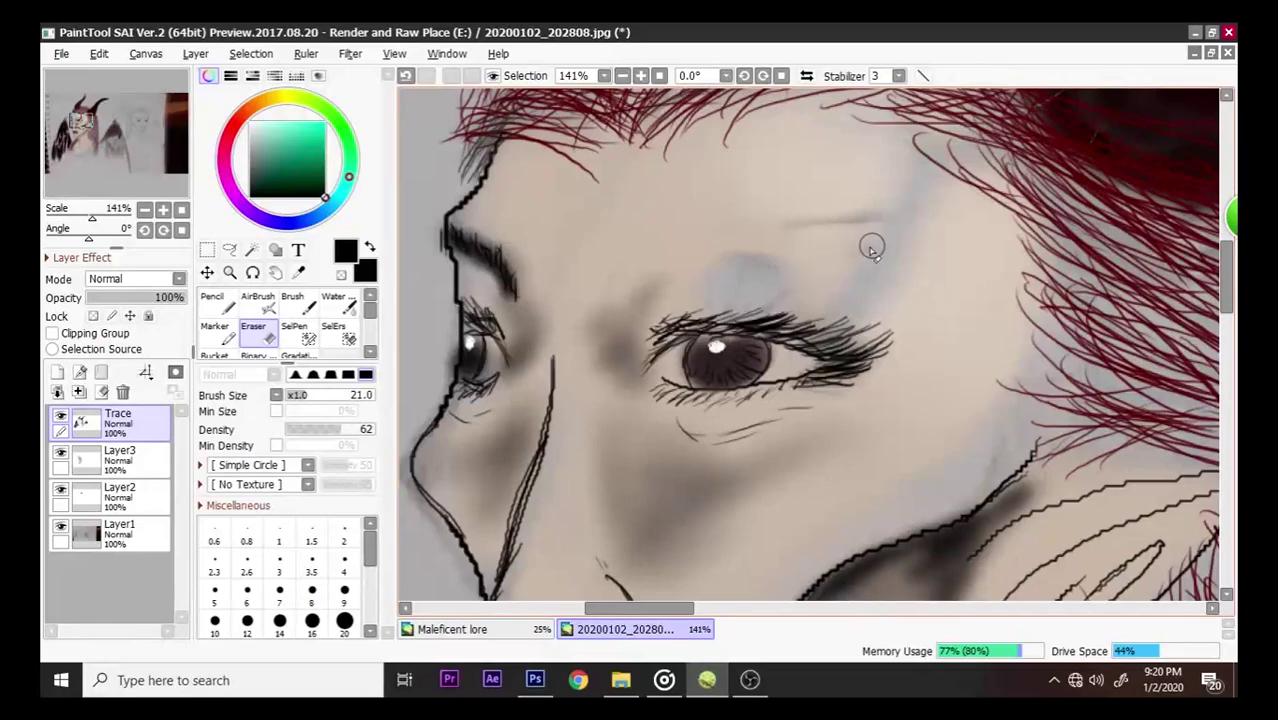
pyautogui.moveTo(890, 228)
pyautogui.mouseDown()
pyautogui.moveTo(823, 218)
pyautogui.moveTo(848, 221)
pyautogui.moveTo(846, 254)
pyautogui.mouseUp()
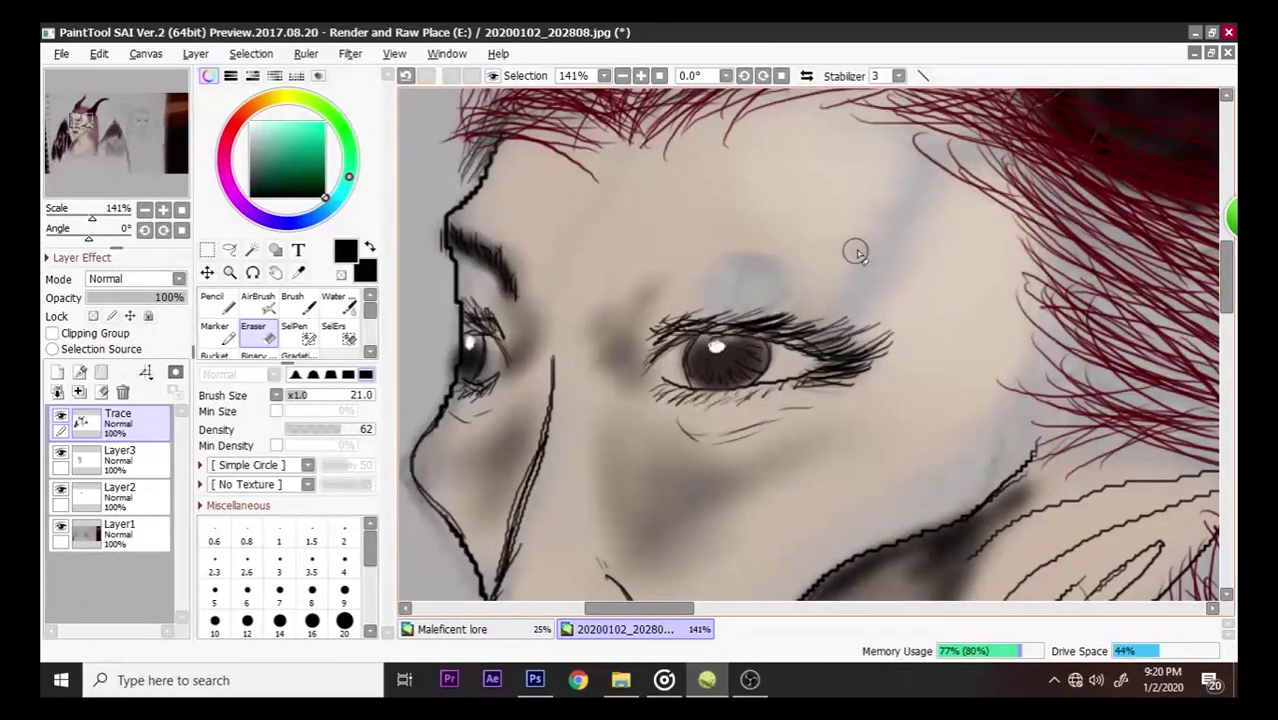
pyautogui.moveTo(495, 260)
pyautogui.mouseDown()
pyautogui.moveTo(511, 296)
pyautogui.moveTo(485, 249)
pyautogui.moveTo(452, 234)
pyautogui.moveTo(480, 252)
pyautogui.mouseUp()
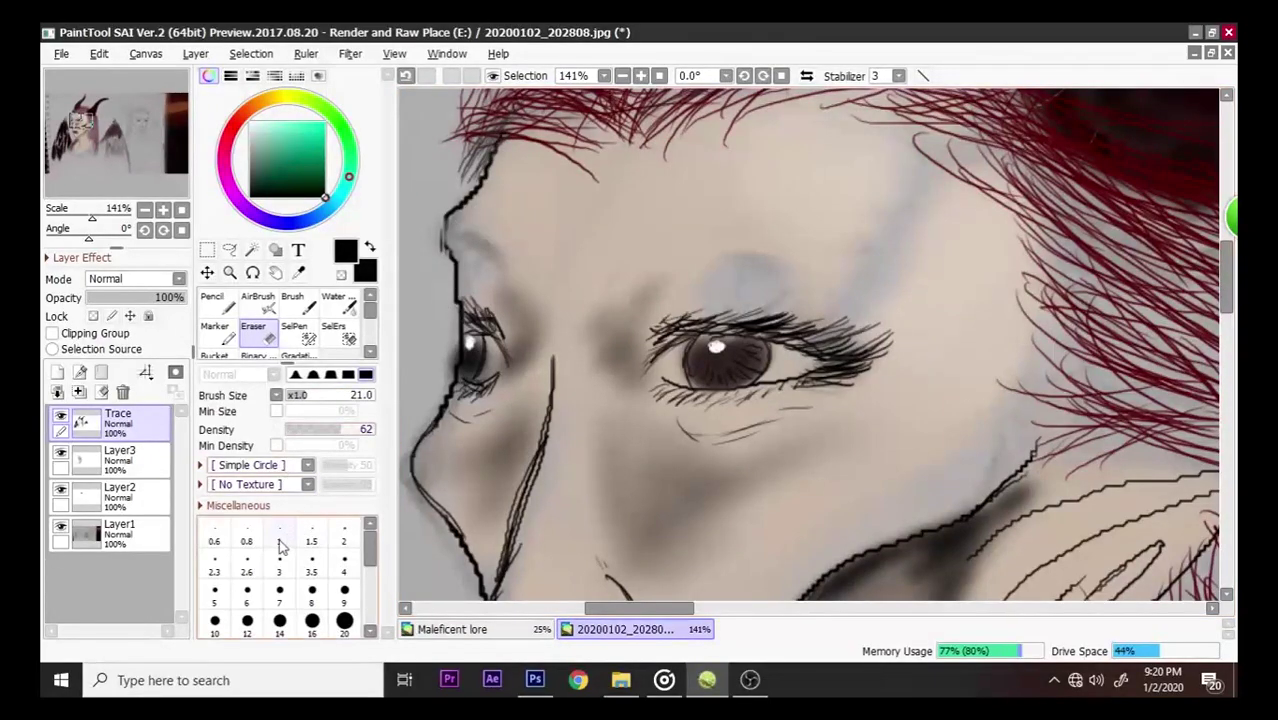
# - Set the eraser size to 7, select Layer1 and hide Layer3's skin shading to expose the pencil eyebrows
pyautogui.click(278, 594)
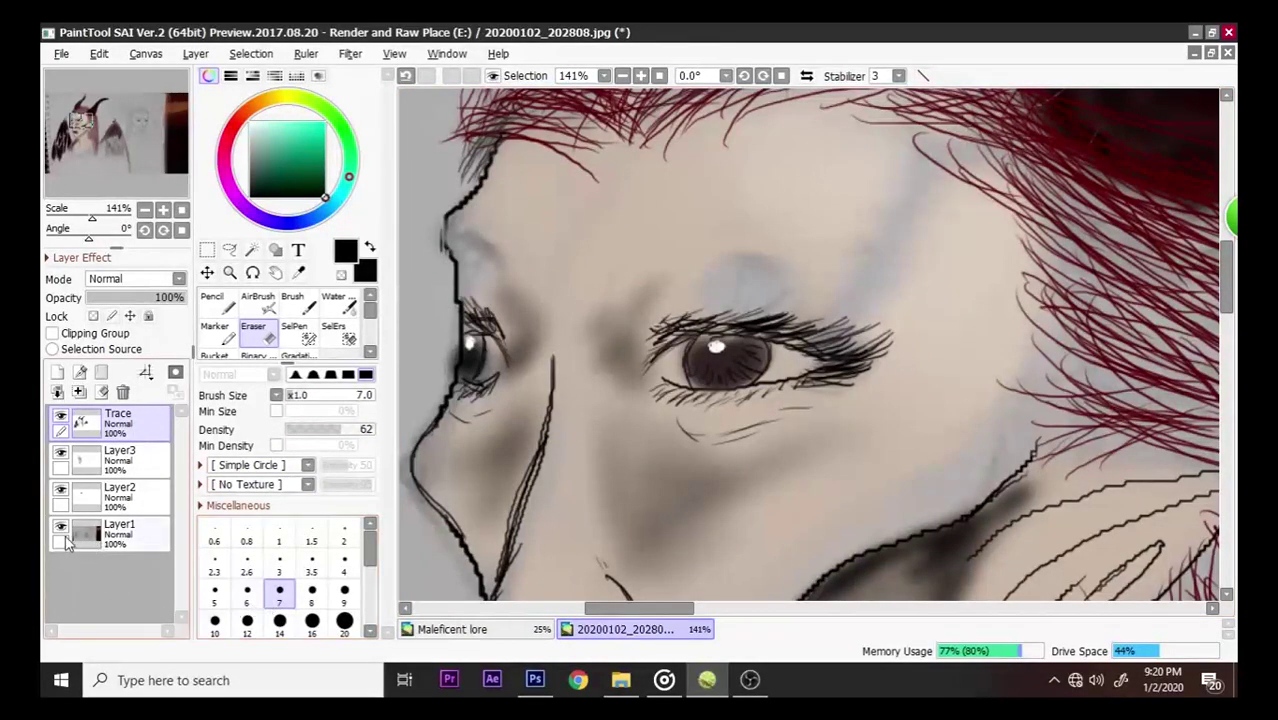
pyautogui.click(97, 532)
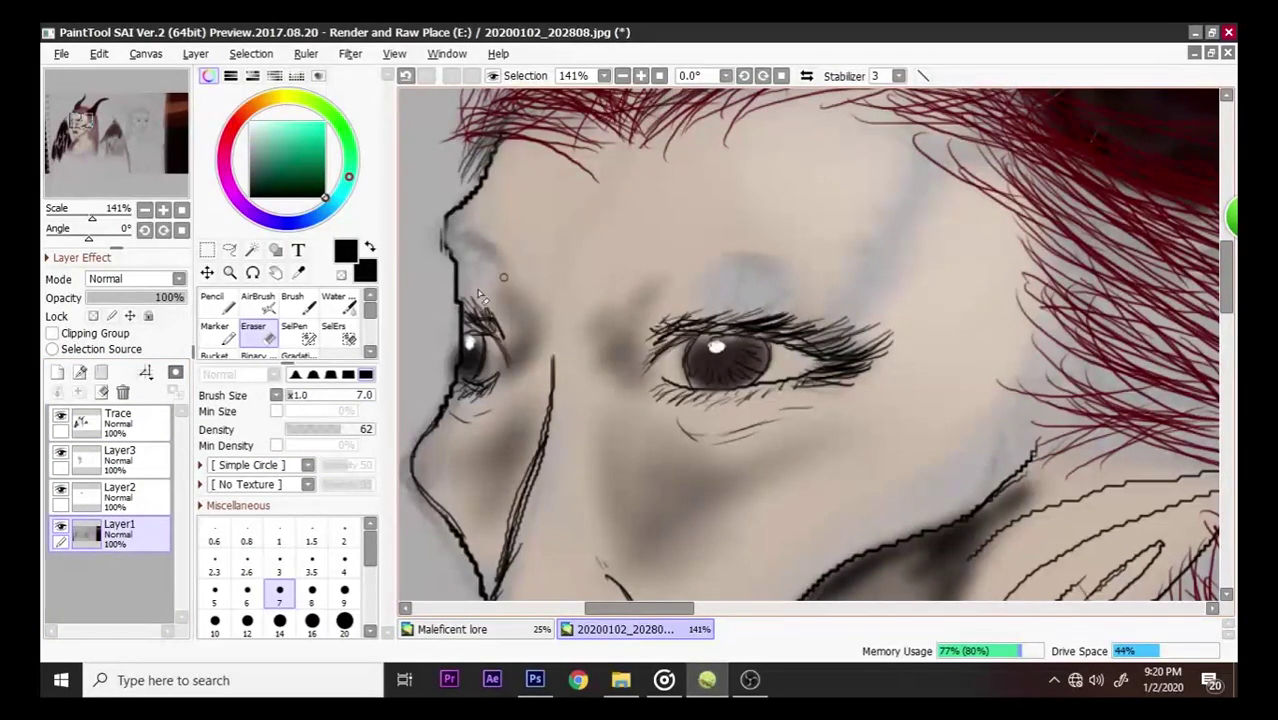
pyautogui.click(61, 453)
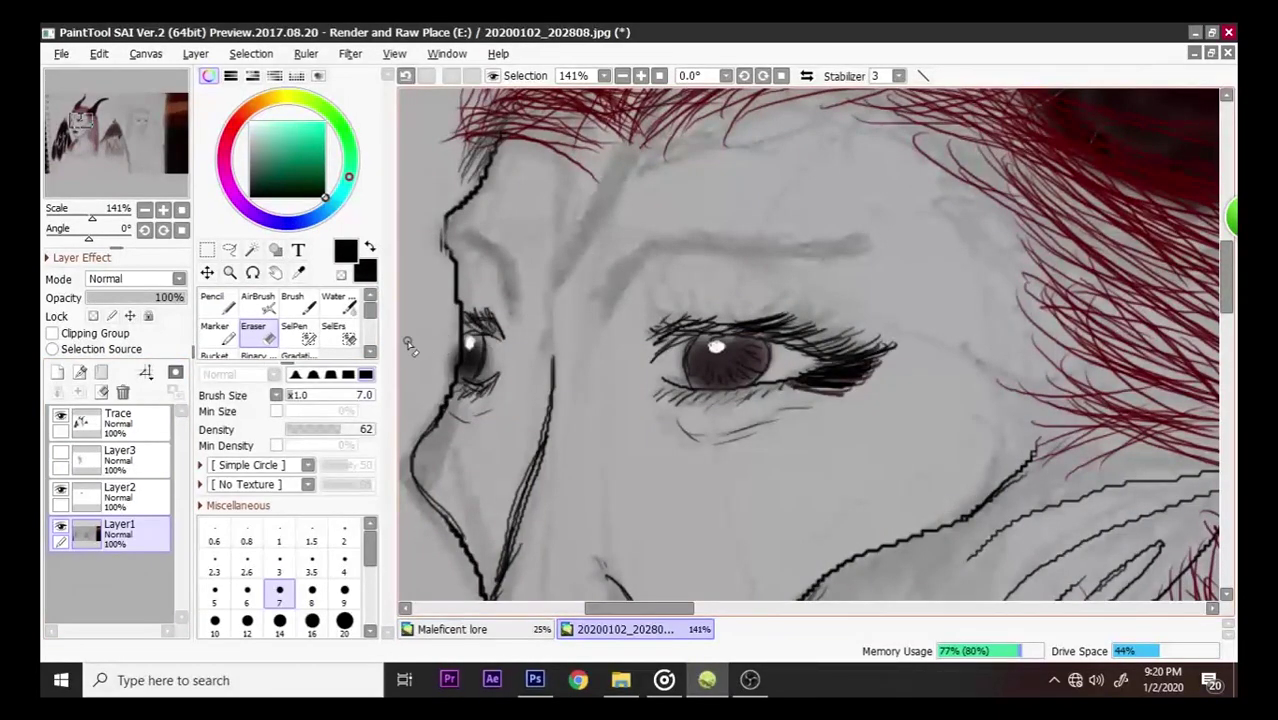
# - Paint both eyebrows in black over the pencil sketch on the Trace layer, using the Brush at size 30 and density 67
pyautogui.click(292, 302)
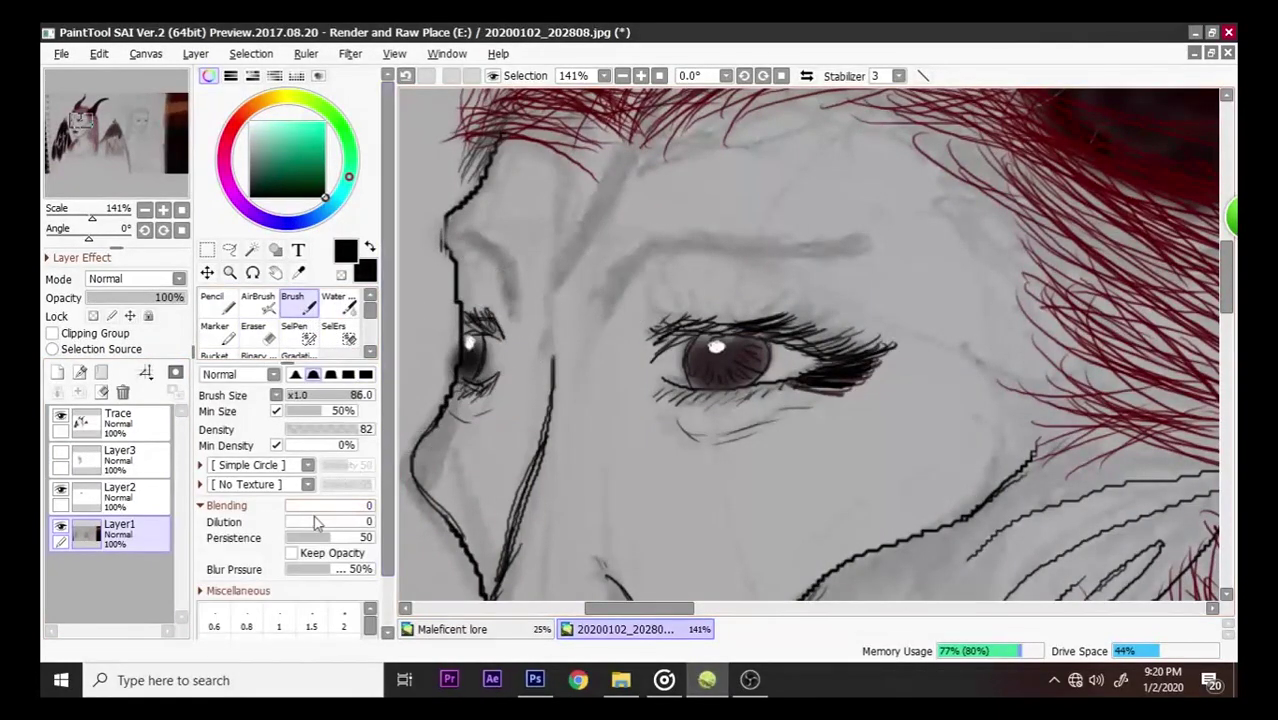
pyautogui.moveTo(347, 430); pyautogui.dragTo(344, 430)
pyautogui.press('[')
pyautogui.press('[')
pyautogui.press('[')
pyautogui.press('[')
pyautogui.press('[')
pyautogui.press('[')
pyautogui.press('[')
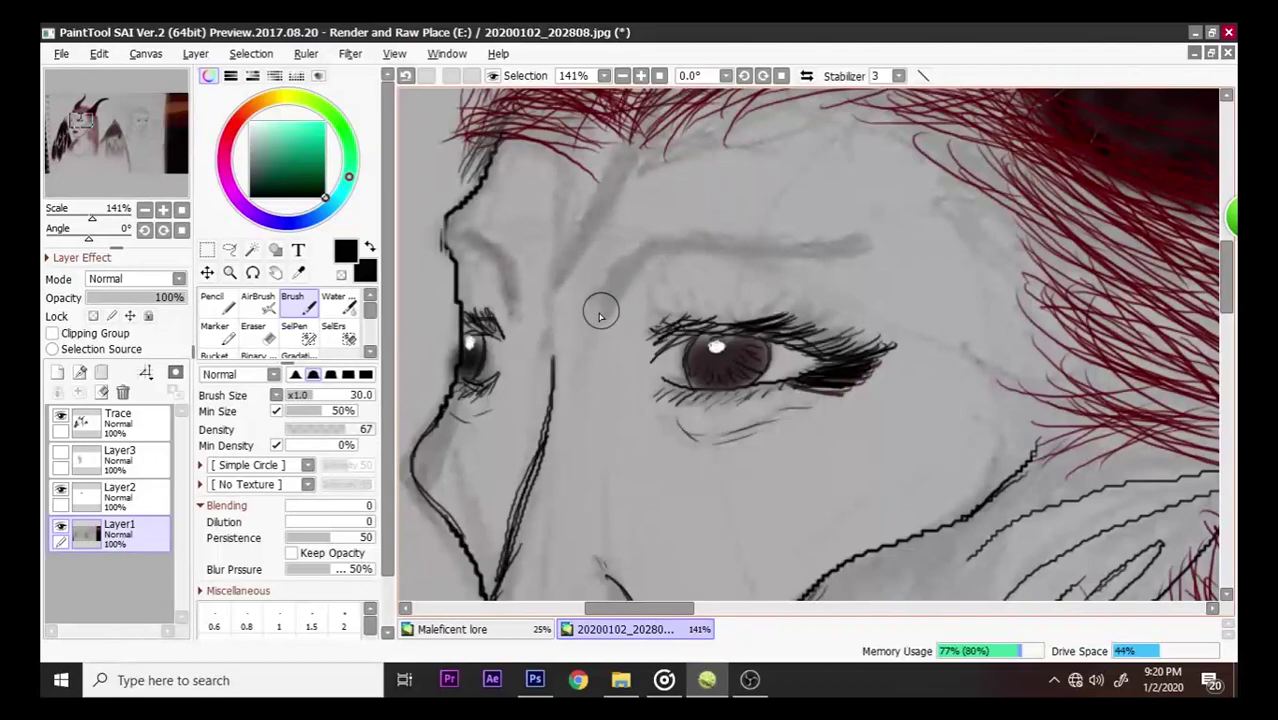
pyautogui.click(125, 422)
pyautogui.moveTo(612, 292)
pyautogui.mouseDown()
pyautogui.moveTo(625, 265)
pyautogui.moveTo(665, 245)
pyautogui.moveTo(787, 257)
pyautogui.moveTo(870, 246)
pyautogui.mouseUp()
pyautogui.moveTo(618, 289)
pyautogui.mouseDown()
pyautogui.moveTo(665, 241)
pyautogui.moveTo(848, 252)
pyautogui.mouseUp()
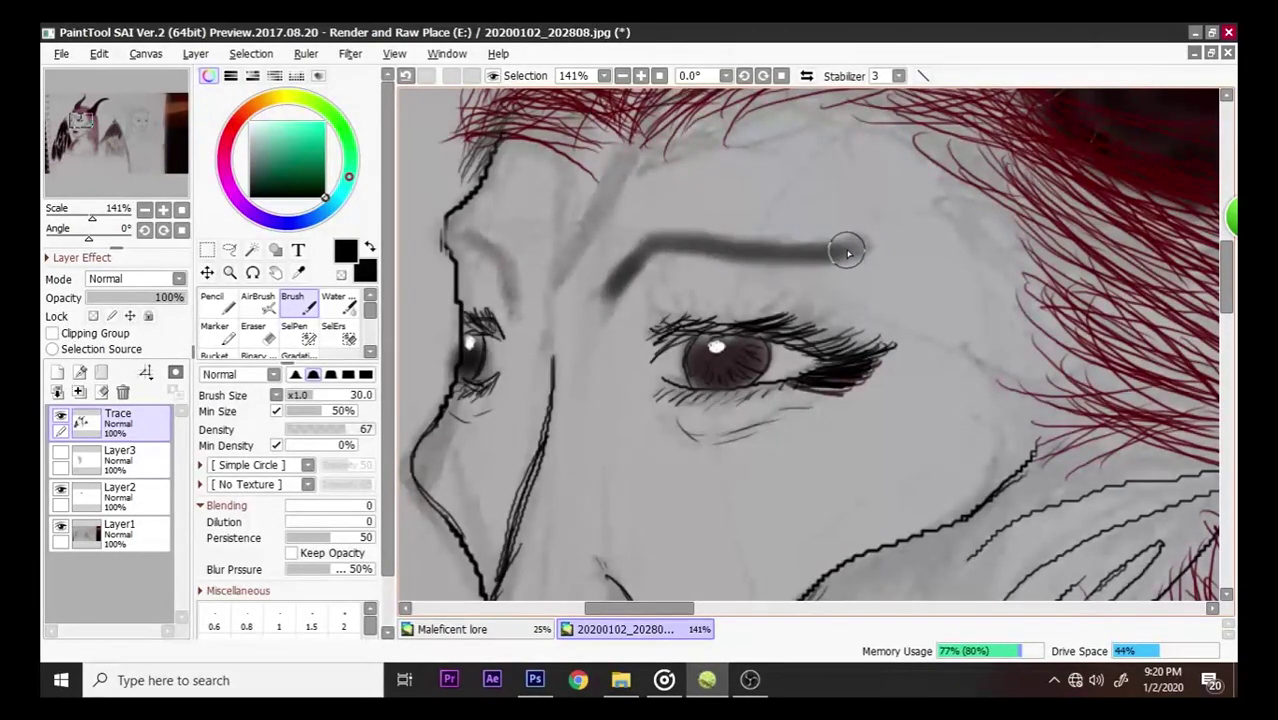
pyautogui.moveTo(507, 296)
pyautogui.mouseDown()
pyautogui.moveTo(508, 257)
pyautogui.moveTo(455, 237)
pyautogui.moveTo(500, 258)
pyautogui.moveTo(505, 304)
pyautogui.mouseUp()
# - Darken both eyebrows with further black brush strokes at size 30
pyautogui.scroll(-4, 505, 303)
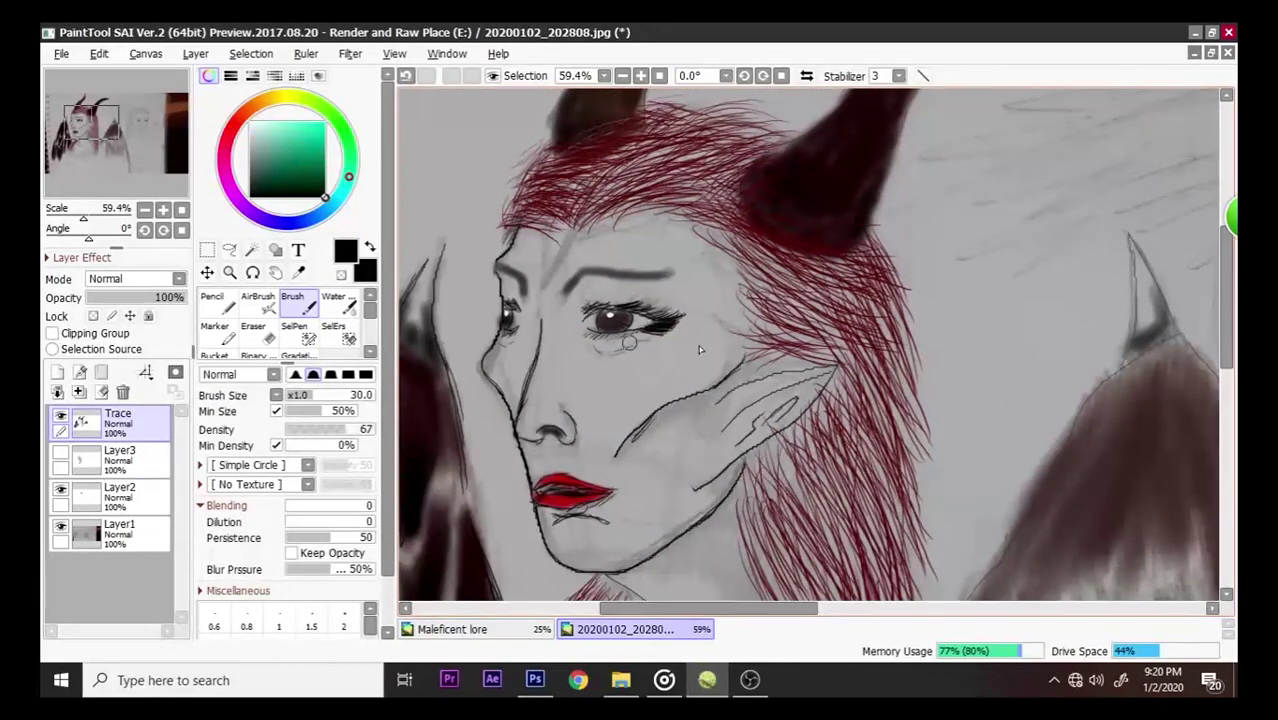
pyautogui.scroll(-2, 854, 382)
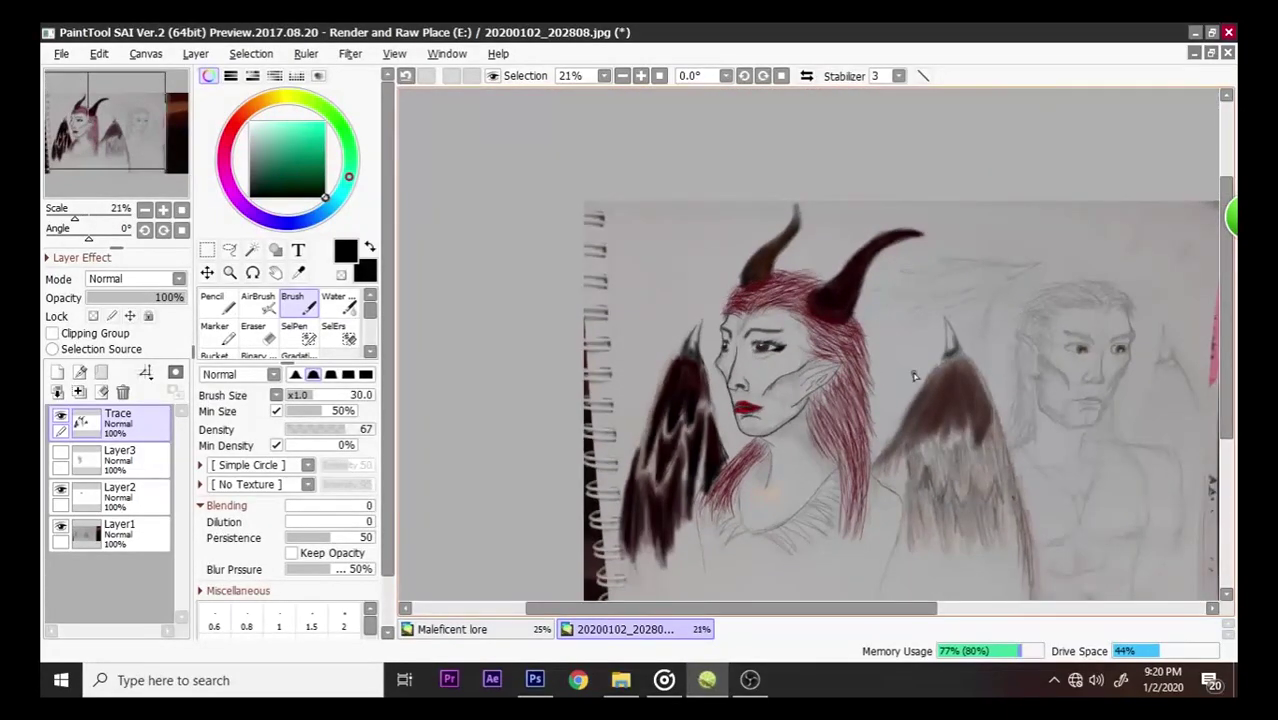
pyautogui.scroll(2, 913, 376)
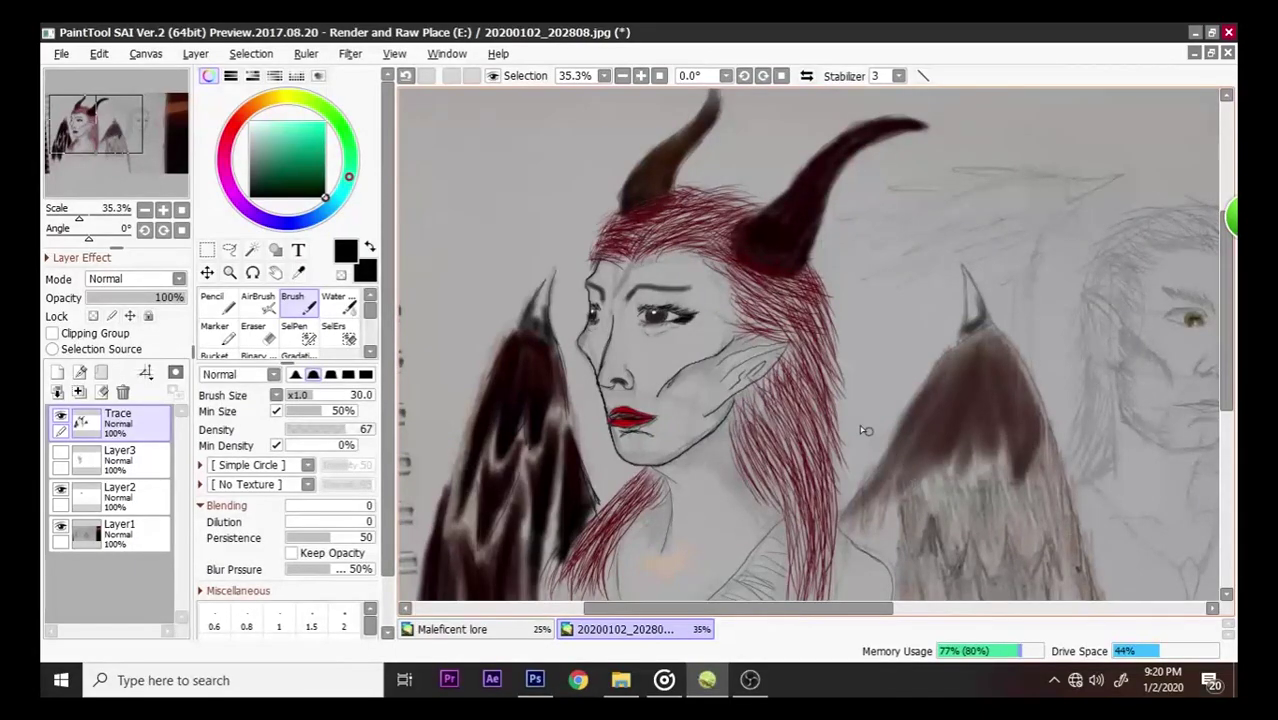
pyautogui.scroll(5, 718, 385)
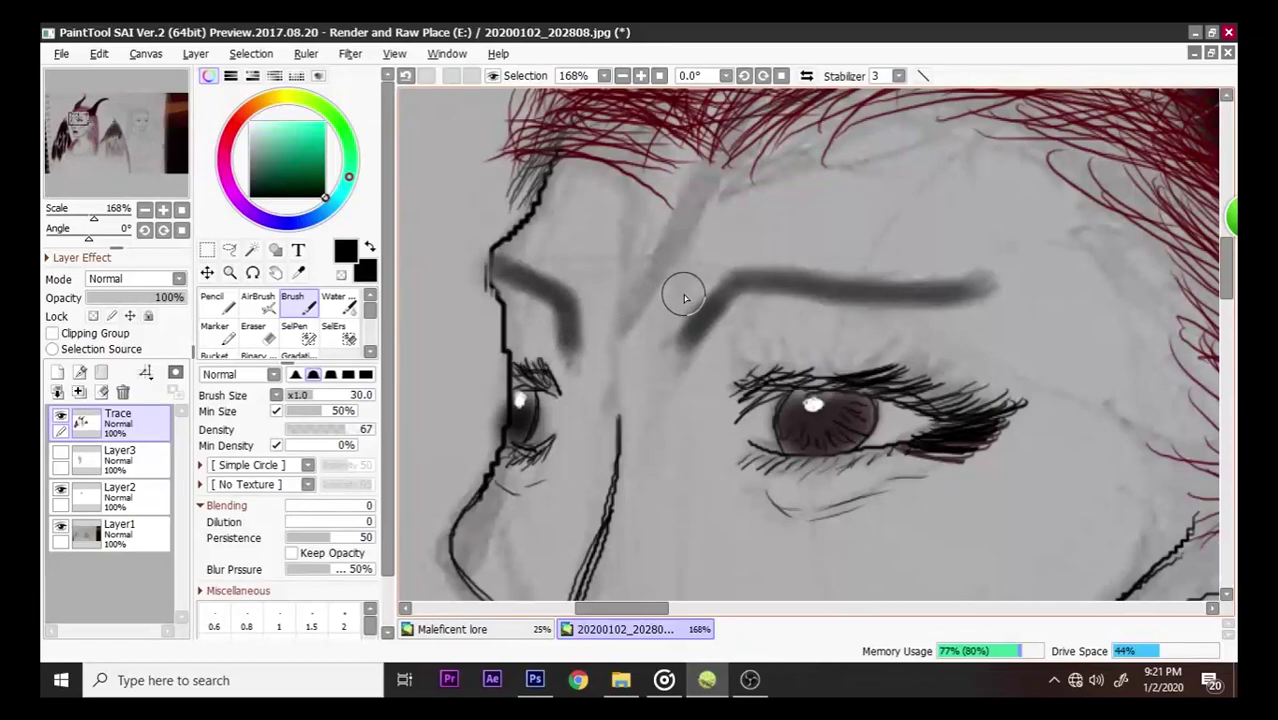
pyautogui.moveTo(695, 333)
pyautogui.mouseDown()
pyautogui.moveTo(740, 277)
pyautogui.moveTo(827, 294)
pyautogui.moveTo(975, 288)
pyautogui.mouseUp()
pyautogui.moveTo(534, 323)
pyautogui.mouseDown()
pyautogui.moveTo(570, 327)
pyautogui.moveTo(565, 299)
pyautogui.moveTo(492, 267)
pyautogui.mouseUp()
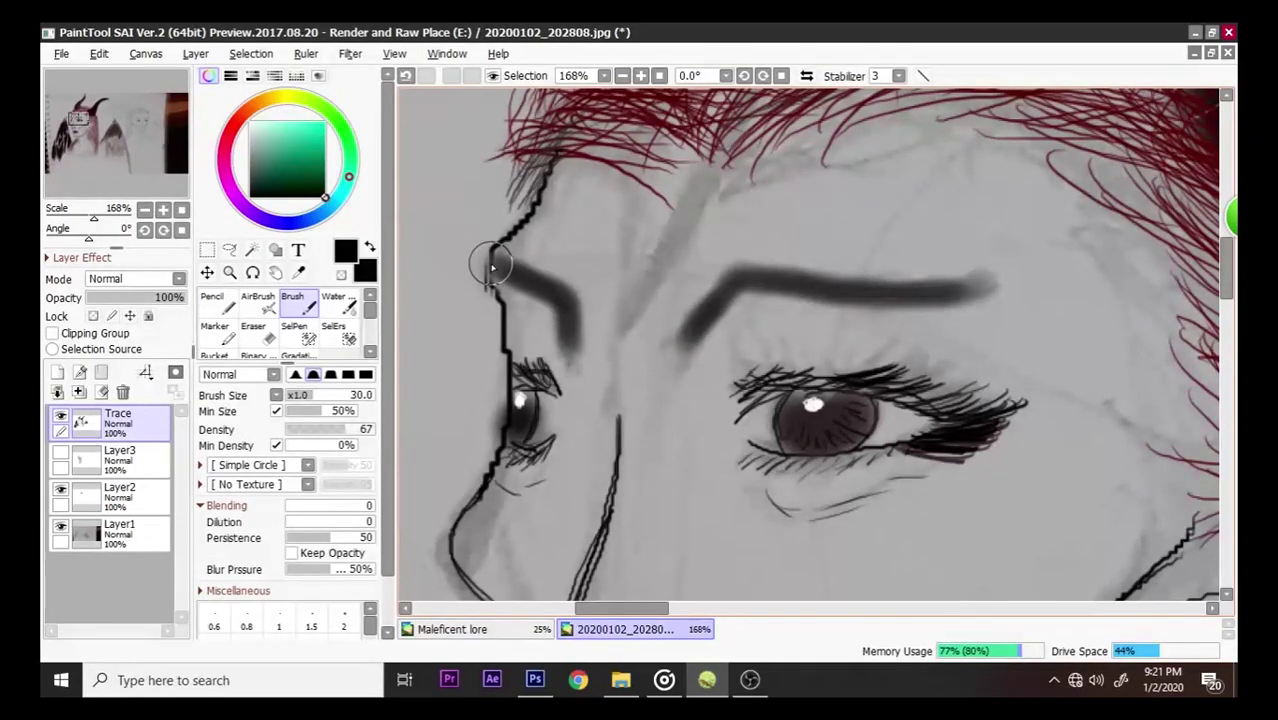
# - Show the Layer3 skin shading again across the woman's face and neck
pyautogui.scroll(-6, 785, 337)
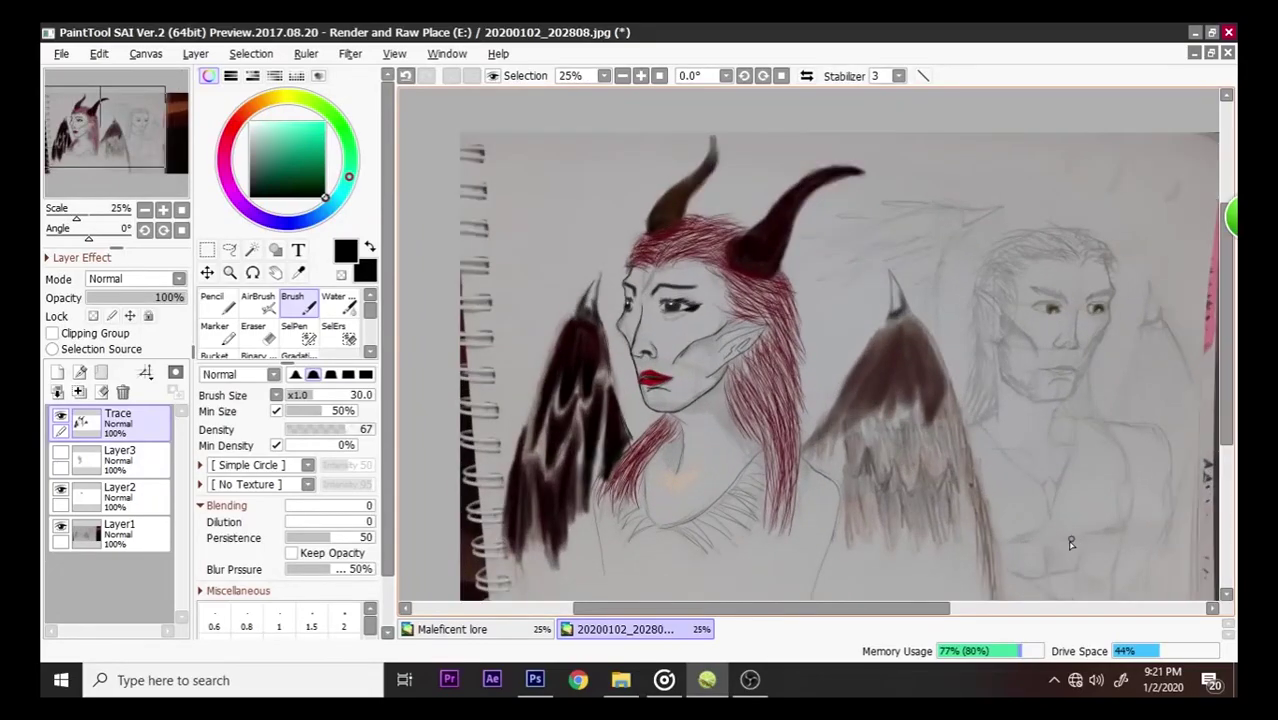
pyautogui.scroll(1, 1039, 559)
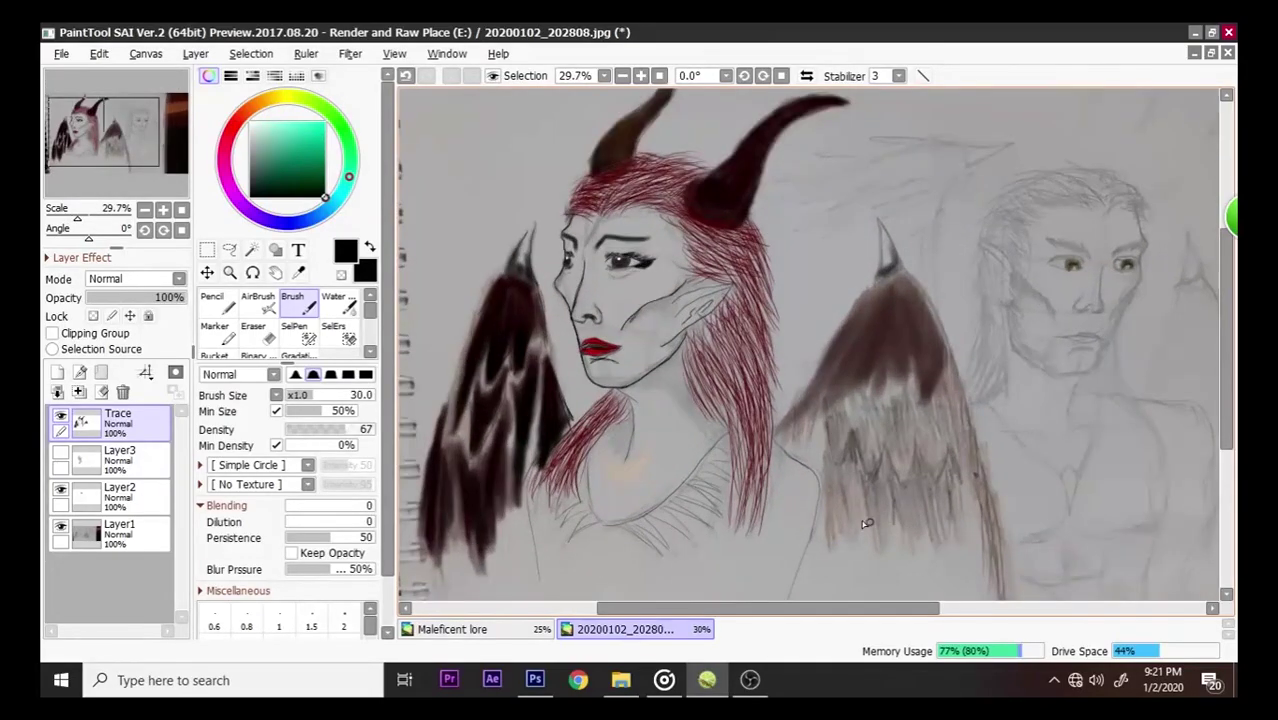
pyautogui.click(61, 451)
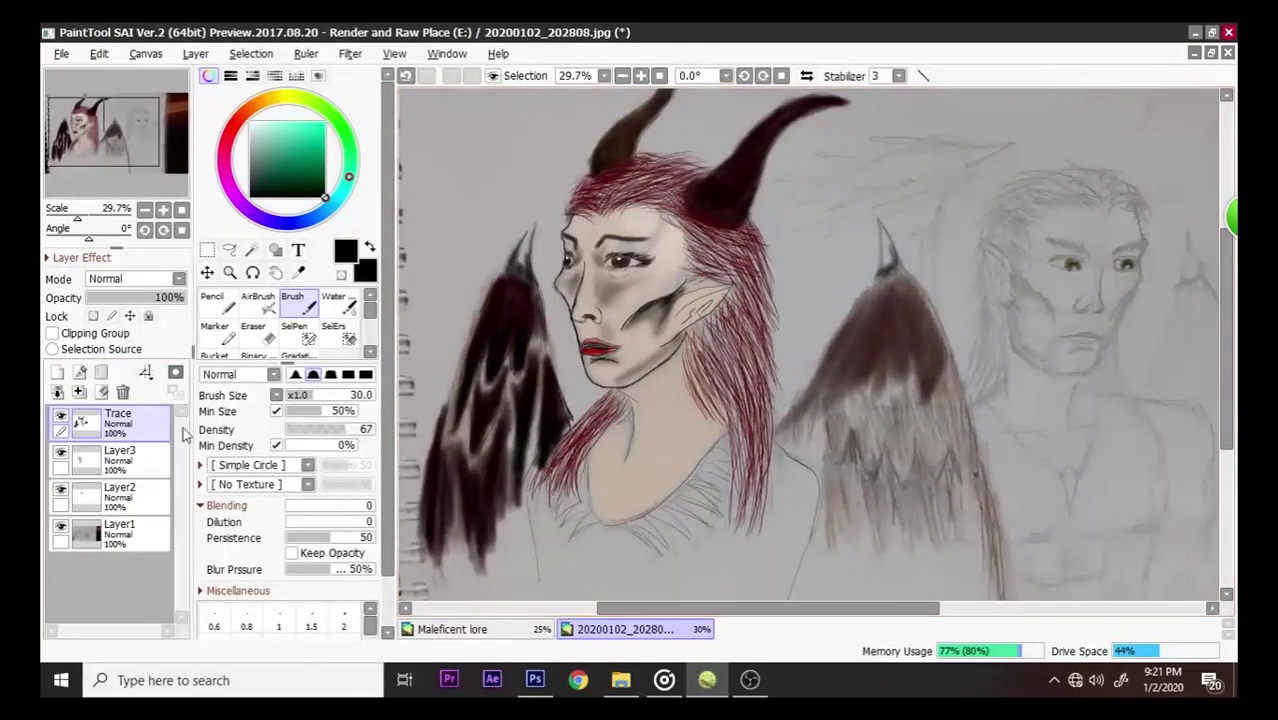
# - Check the coloured artwork with the Layer1 sketch photo hidden, and show the photo again
pyautogui.click(61, 525)
pyautogui.scroll(-2, 805, 479)
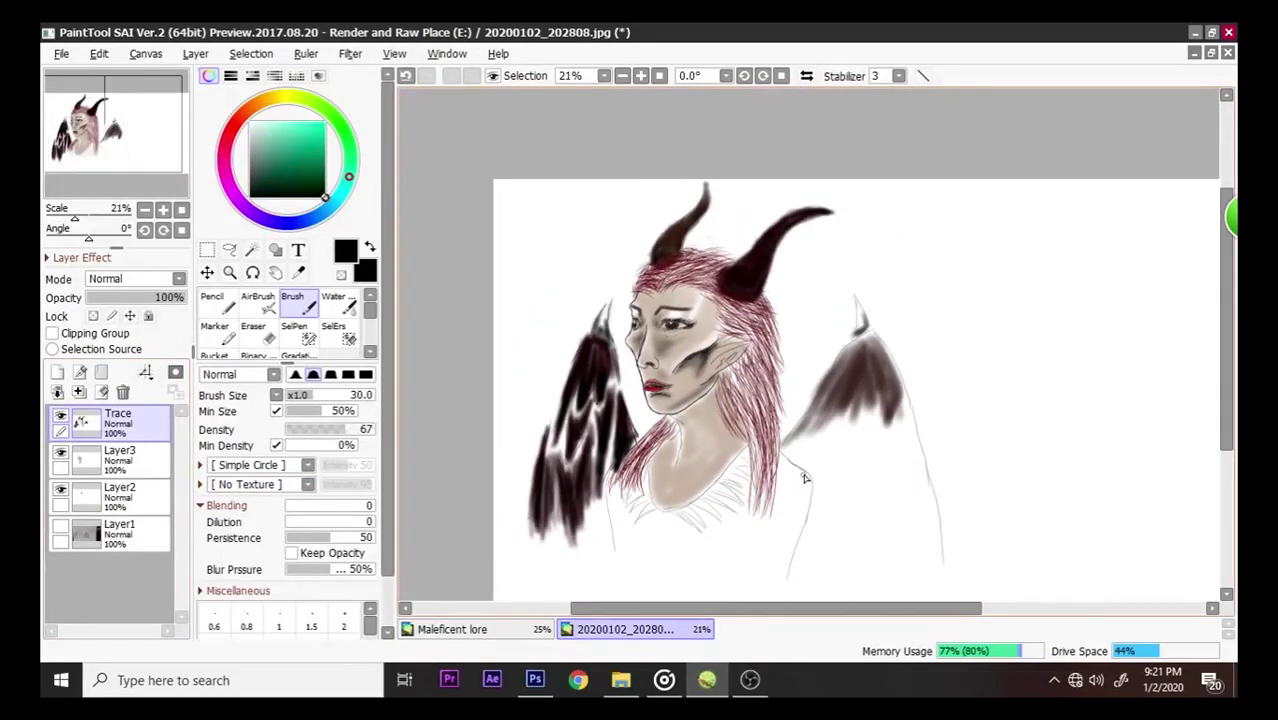
pyautogui.scroll(2, 836, 494)
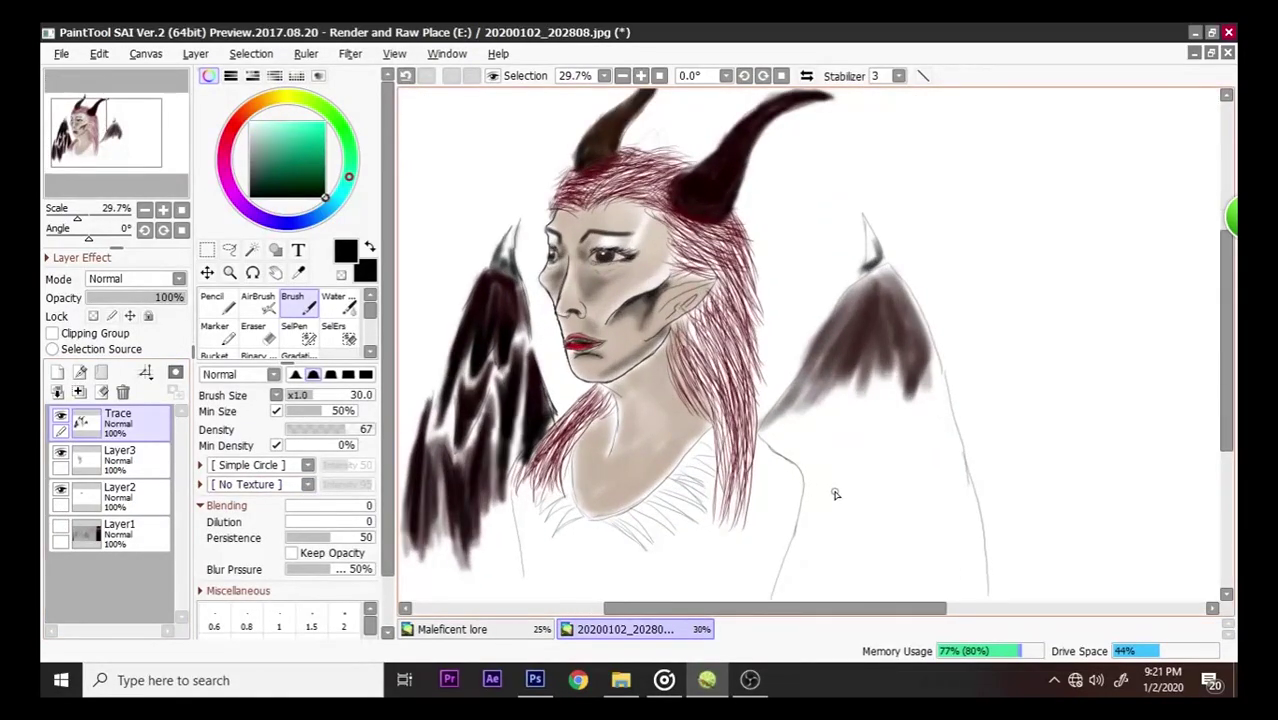
pyautogui.click(61, 527)
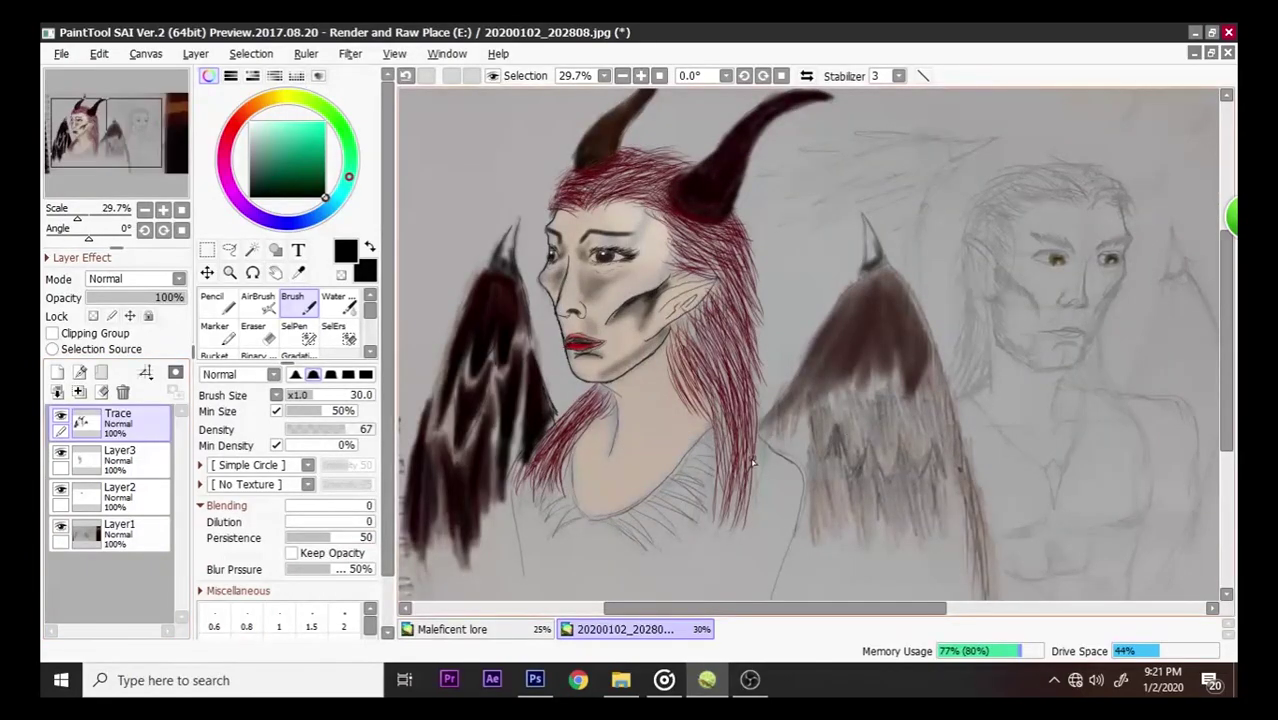
# - Paint the upper row of feathers on the wing behind the hair, using dark brown sampled from that wing and brush size 68
pyautogui.scroll(2, 940, 524)
pyautogui.scroll(1, 972, 520)
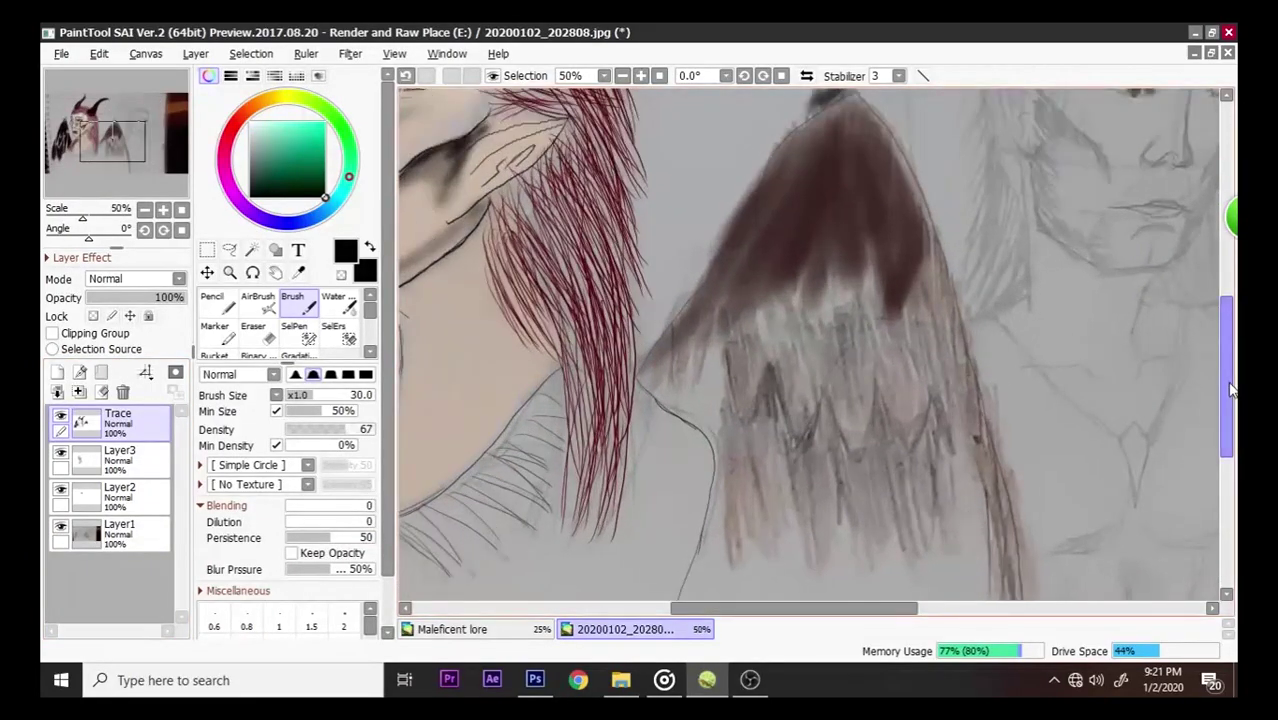
pyautogui.scroll(-2, 1228, 380)
pyautogui.moveTo(865, 610); pyautogui.dragTo(894, 580)
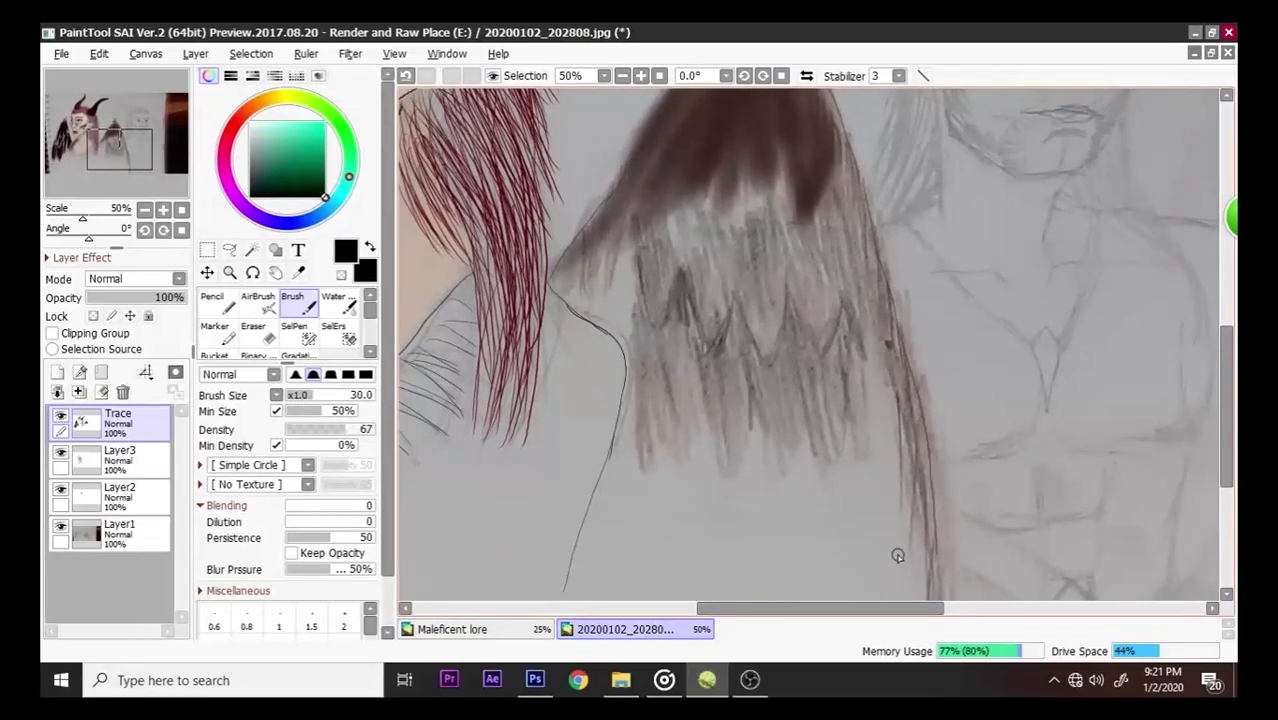
pyautogui.click(299, 273)
pyautogui.click(717, 140)
pyautogui.press('b')
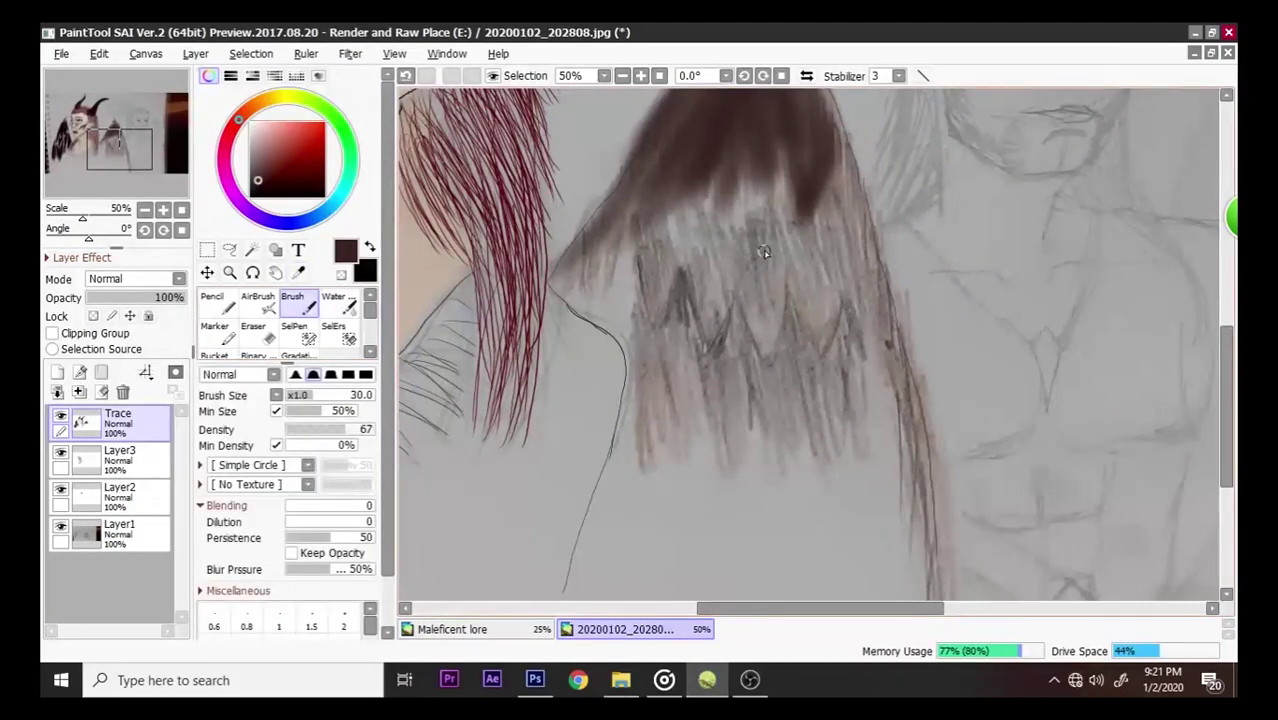
pyautogui.moveTo(414, 388); pyautogui.dragTo(657, 307)
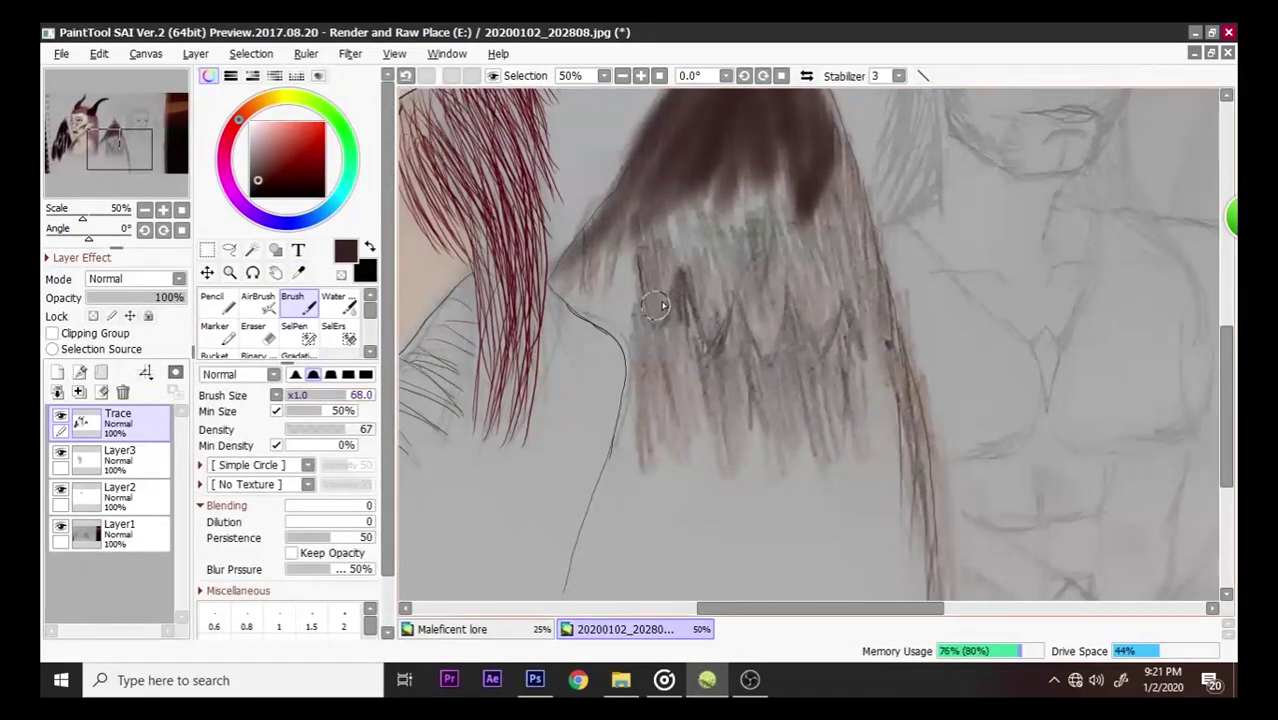
pyautogui.moveTo(738, 248)
pyautogui.mouseDown()
pyautogui.moveTo(756, 322)
pyautogui.moveTo(770, 294)
pyautogui.moveTo(770, 312)
pyautogui.moveTo(747, 259)
pyautogui.moveTo(762, 234)
pyautogui.moveTo(765, 262)
pyautogui.moveTo(779, 211)
pyautogui.moveTo(781, 237)
pyautogui.mouseUp()
pyautogui.moveTo(775, 298)
pyautogui.mouseDown()
pyautogui.moveTo(816, 271)
pyautogui.moveTo(806, 310)
pyautogui.moveTo(797, 269)
pyautogui.moveTo(818, 317)
pyautogui.moveTo(832, 227)
pyautogui.mouseUp()
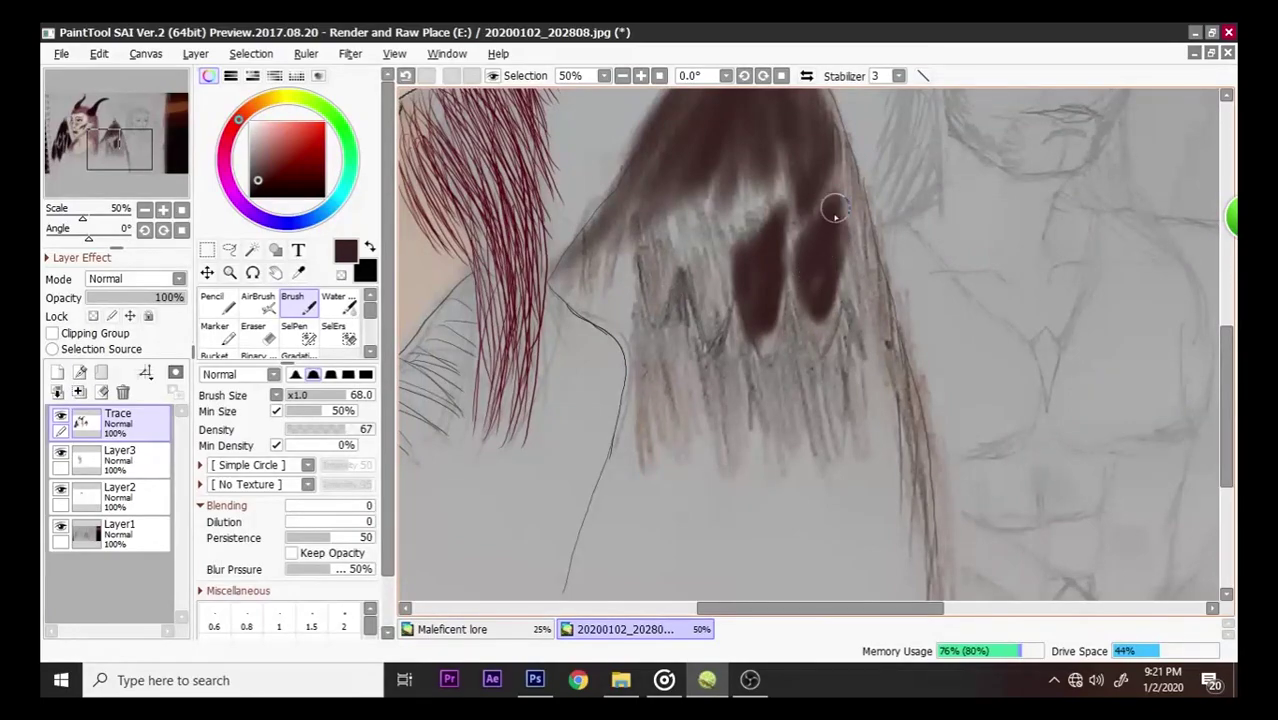
pyautogui.moveTo(690, 244)
pyautogui.mouseDown()
pyautogui.moveTo(697, 302)
pyautogui.moveTo(709, 279)
pyautogui.moveTo(712, 290)
pyautogui.moveTo(704, 330)
pyautogui.moveTo(711, 246)
pyautogui.moveTo(702, 261)
pyautogui.moveTo(672, 232)
pyautogui.moveTo(655, 311)
pyautogui.moveTo(671, 246)
pyautogui.moveTo(641, 243)
pyautogui.moveTo(696, 227)
pyautogui.moveTo(719, 274)
pyautogui.moveTo(711, 255)
pyautogui.moveTo(727, 236)
pyautogui.moveTo(735, 244)
pyautogui.moveTo(741, 217)
pyautogui.moveTo(742, 234)
pyautogui.moveTo(750, 212)
pyautogui.moveTo(758, 233)
pyautogui.moveTo(772, 221)
pyautogui.moveTo(730, 224)
pyautogui.moveTo(722, 263)
pyautogui.mouseUp()
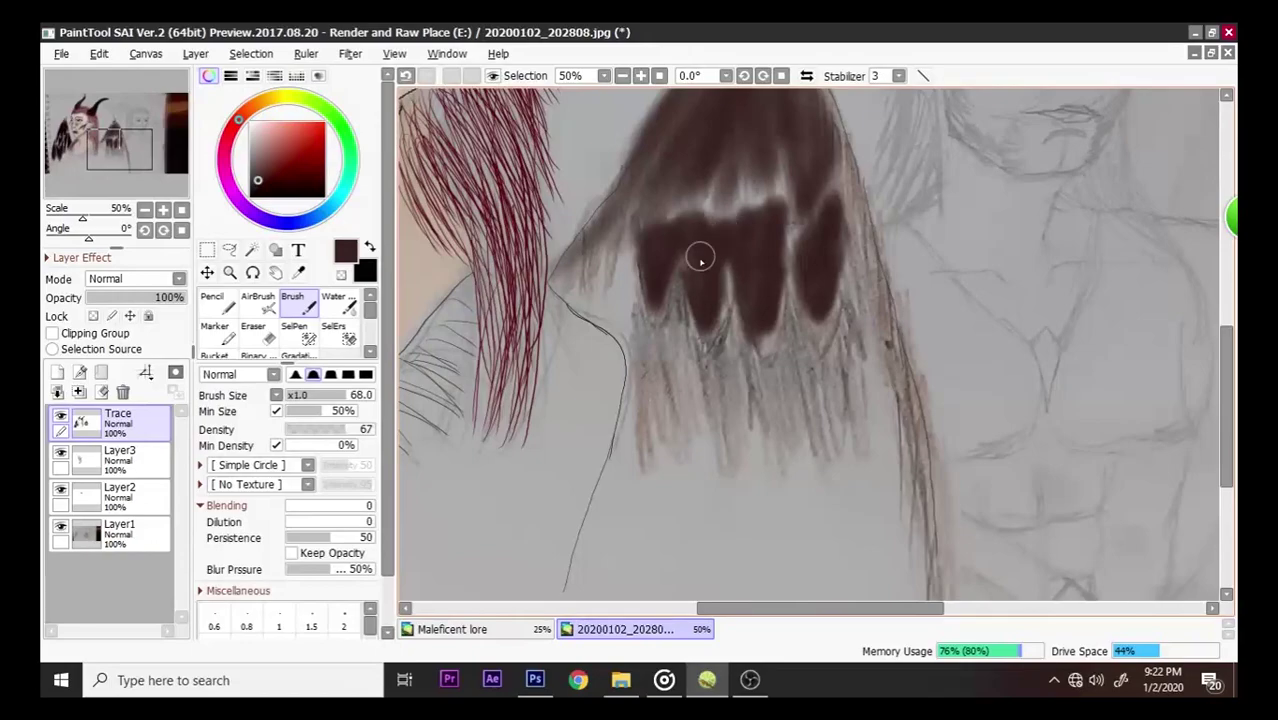
# - Paint the lower feather row and the long outer edge of the same wing in dark brown with the size 68 brush
pyautogui.moveTo(651, 365)
pyautogui.mouseDown()
pyautogui.moveTo(643, 336)
pyautogui.moveTo(648, 345)
pyautogui.moveTo(671, 314)
pyautogui.moveTo(686, 412)
pyautogui.moveTo(658, 393)
pyautogui.moveTo(646, 425)
pyautogui.moveTo(634, 330)
pyautogui.mouseUp()
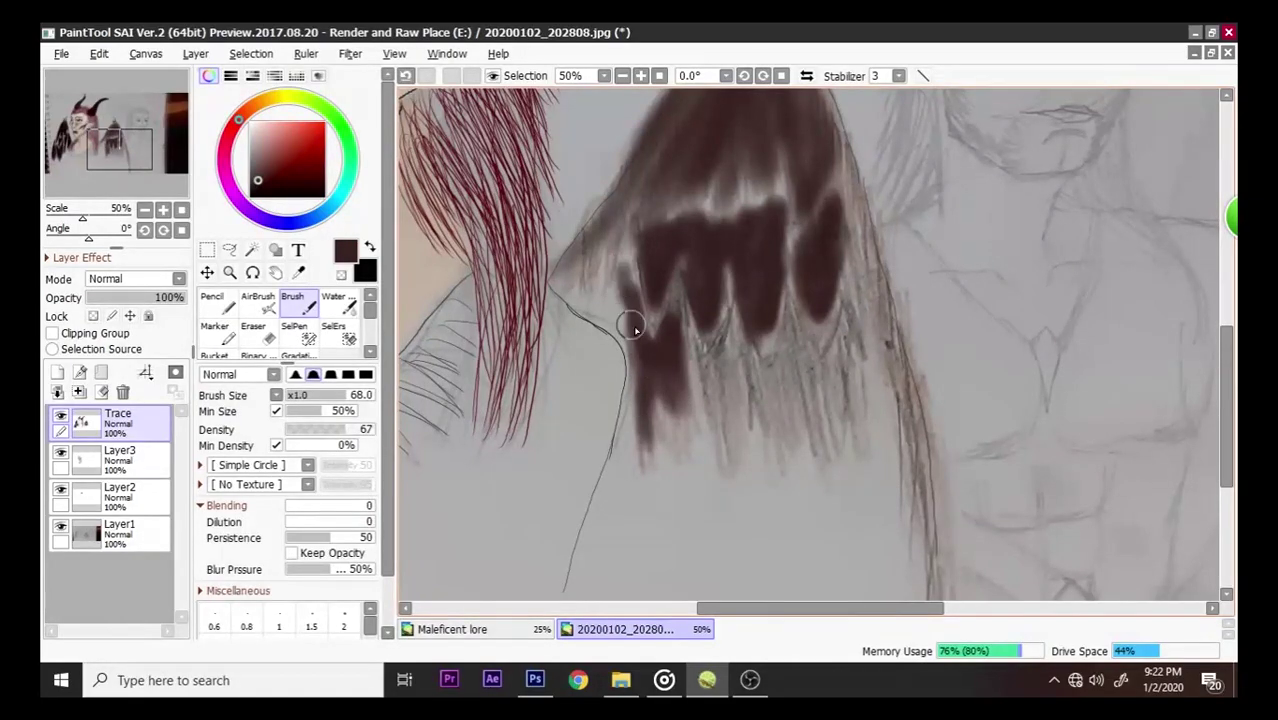
pyautogui.moveTo(728, 391)
pyautogui.mouseDown()
pyautogui.moveTo(725, 453)
pyautogui.moveTo(728, 345)
pyautogui.moveTo(714, 387)
pyautogui.moveTo(735, 347)
pyautogui.moveTo(793, 426)
pyautogui.moveTo(776, 376)
pyautogui.moveTo(784, 401)
pyautogui.moveTo(791, 359)
pyautogui.moveTo(811, 404)
pyautogui.moveTo(813, 369)
pyautogui.moveTo(833, 382)
pyautogui.moveTo(841, 368)
pyautogui.moveTo(851, 383)
pyautogui.moveTo(846, 341)
pyautogui.moveTo(824, 377)
pyautogui.moveTo(830, 399)
pyautogui.moveTo(789, 368)
pyautogui.mouseUp()
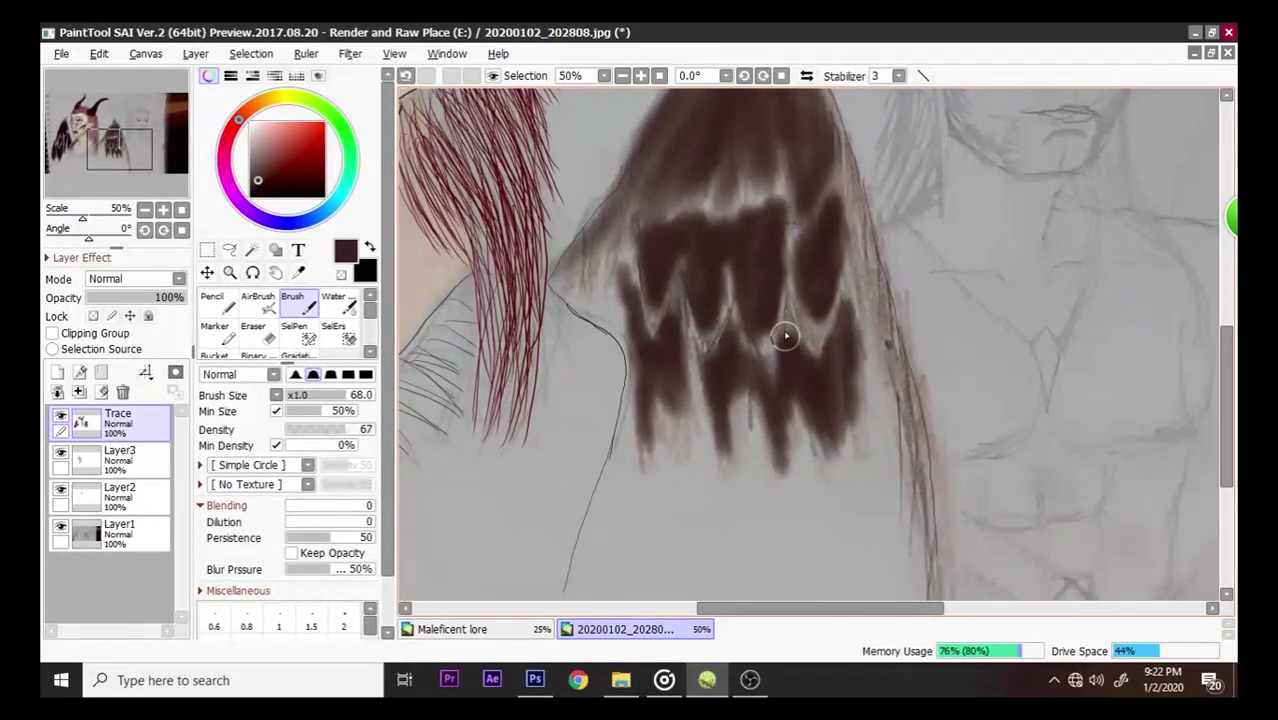
pyautogui.moveTo(817, 410)
pyautogui.mouseDown()
pyautogui.moveTo(866, 364)
pyautogui.moveTo(860, 226)
pyautogui.moveTo(905, 459)
pyautogui.moveTo(912, 433)
pyautogui.moveTo(929, 576)
pyautogui.moveTo(872, 390)
pyautogui.moveTo(915, 543)
pyautogui.moveTo(897, 541)
pyautogui.moveTo(832, 145)
pyautogui.mouseUp()
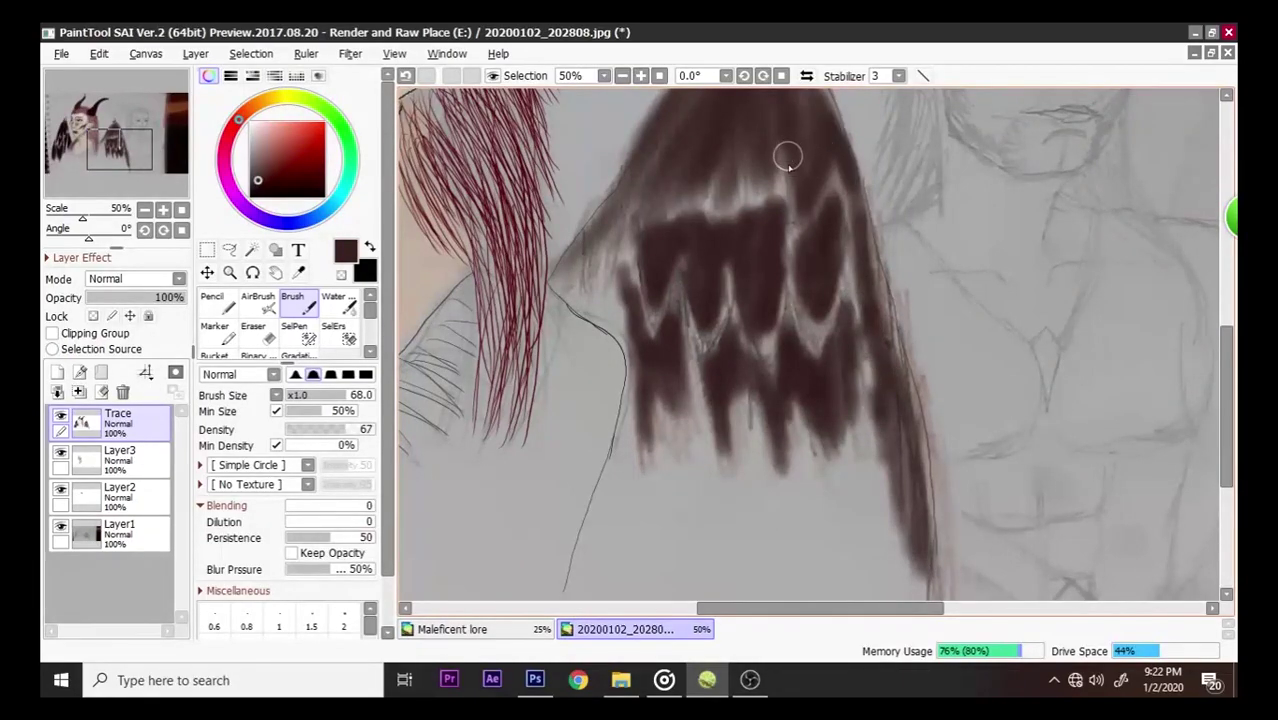
pyautogui.scroll(-3, 779, 165)
pyautogui.scroll(-3, 730, 200)
pyautogui.scroll(2, 730, 200)
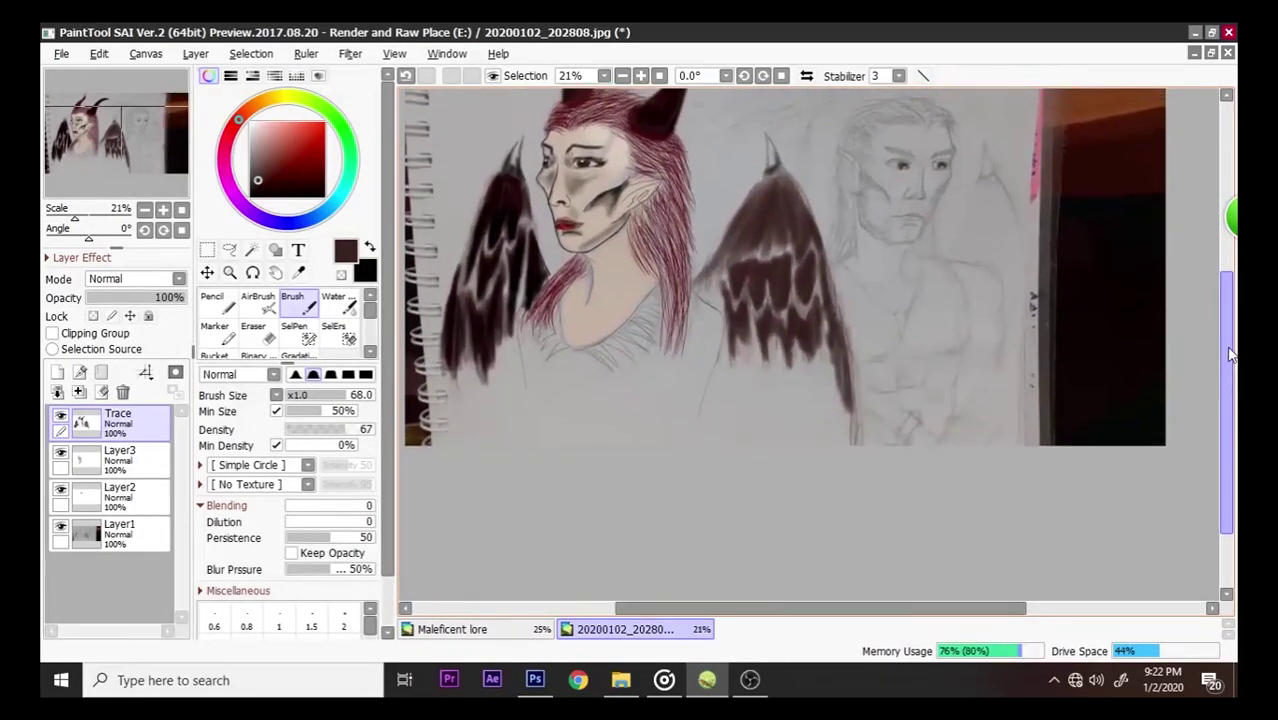
pyautogui.scroll(1, 800, 234)
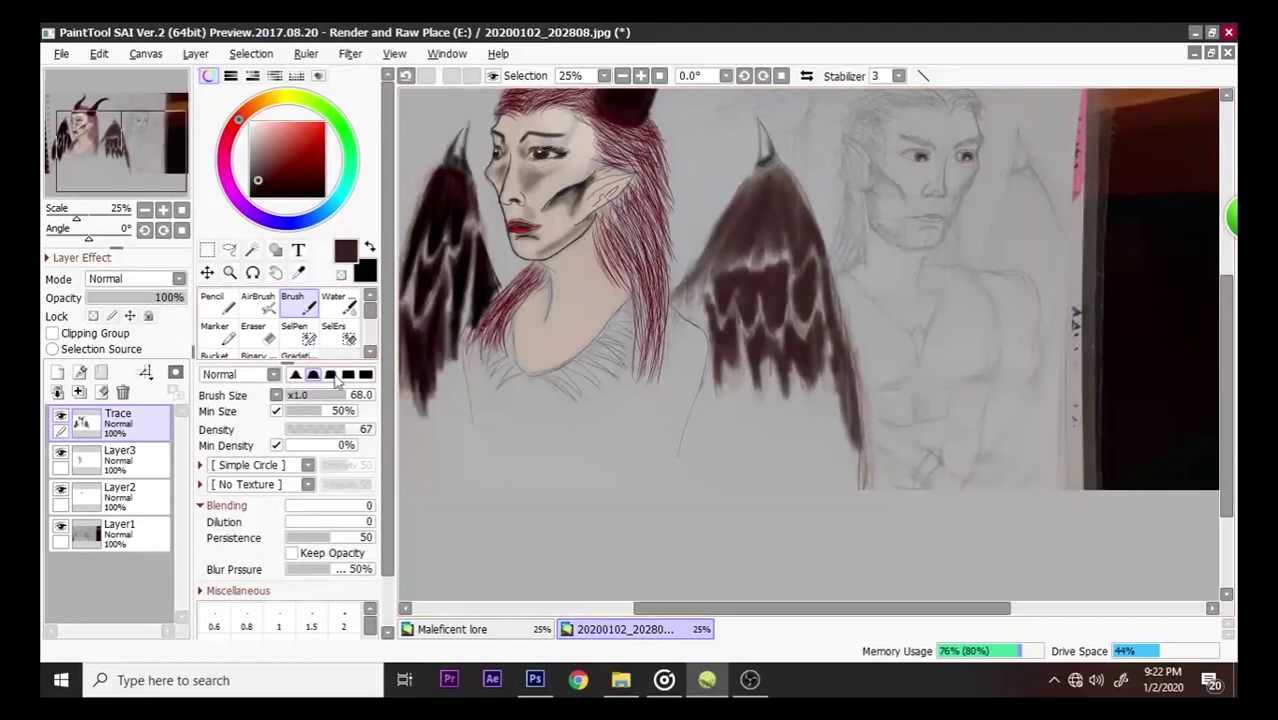
# - Darken the wing behind the woman's hair, including its feathers and outer edge, with near-black brown sampled from her other wing at brush density 91
pyautogui.click(300, 271)
pyautogui.click(430, 210)
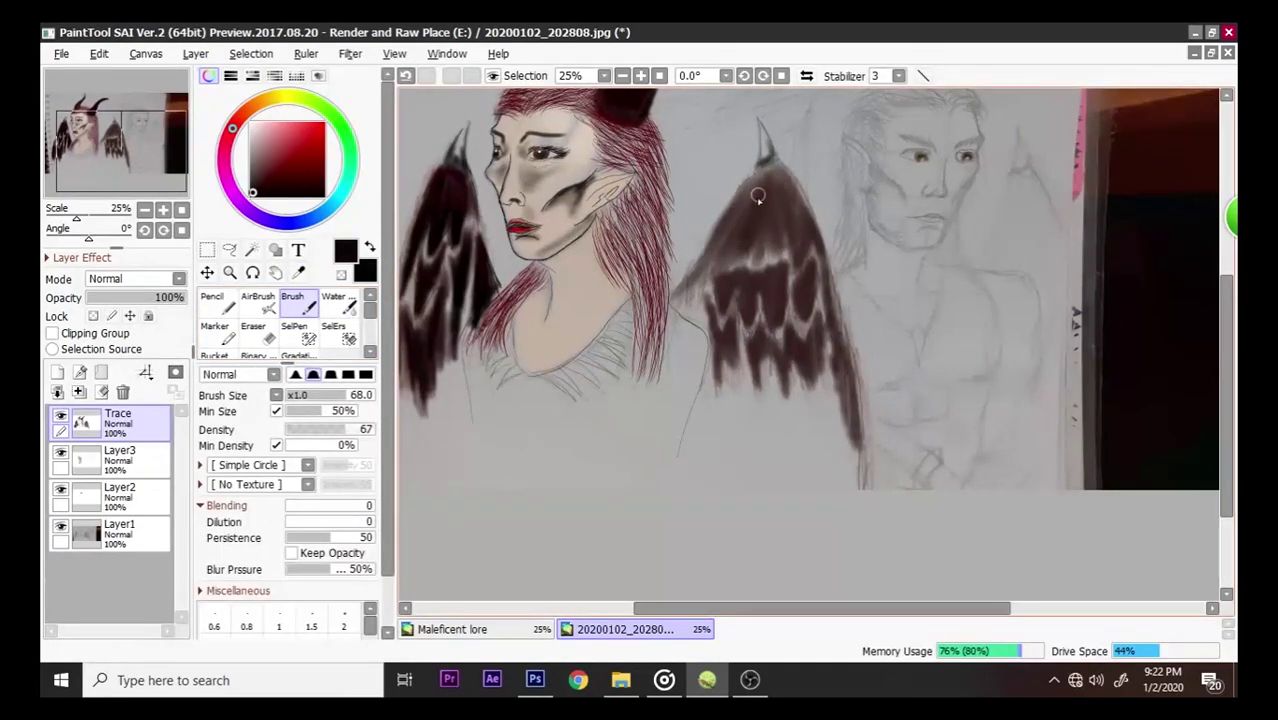
pyautogui.moveTo(763, 228)
pyautogui.mouseDown()
pyautogui.moveTo(780, 166)
pyautogui.moveTo(785, 199)
pyautogui.moveTo(719, 235)
pyautogui.moveTo(690, 288)
pyautogui.moveTo(748, 188)
pyautogui.moveTo(722, 243)
pyautogui.moveTo(724, 291)
pyautogui.moveTo(733, 265)
pyautogui.moveTo(729, 280)
pyautogui.moveTo(745, 272)
pyautogui.moveTo(748, 314)
pyautogui.moveTo(738, 269)
pyautogui.moveTo(767, 289)
pyautogui.moveTo(770, 274)
pyautogui.moveTo(773, 290)
pyautogui.moveTo(777, 257)
pyautogui.moveTo(784, 314)
pyautogui.moveTo(800, 280)
pyautogui.mouseUp()
pyautogui.click(367, 429)
pyautogui.moveTo(772, 198)
pyautogui.mouseDown()
pyautogui.moveTo(719, 241)
pyautogui.moveTo(770, 197)
pyautogui.moveTo(762, 217)
pyautogui.moveTo(759, 172)
pyautogui.moveTo(773, 163)
pyautogui.moveTo(760, 174)
pyautogui.moveTo(792, 190)
pyautogui.moveTo(841, 323)
pyautogui.moveTo(818, 235)
pyautogui.moveTo(850, 368)
pyautogui.moveTo(833, 362)
pyautogui.moveTo(851, 389)
pyautogui.moveTo(845, 347)
pyautogui.moveTo(847, 473)
pyautogui.mouseUp()
pyautogui.moveTo(840, 352)
pyautogui.mouseDown()
pyautogui.moveTo(813, 330)
pyautogui.moveTo(798, 363)
pyautogui.moveTo(793, 344)
pyautogui.moveTo(818, 320)
pyautogui.moveTo(820, 336)
pyautogui.moveTo(799, 337)
pyautogui.moveTo(787, 312)
pyautogui.moveTo(796, 348)
pyautogui.moveTo(821, 320)
pyautogui.moveTo(786, 324)
pyautogui.moveTo(768, 346)
pyautogui.moveTo(786, 359)
pyautogui.moveTo(782, 380)
pyautogui.moveTo(757, 314)
pyautogui.moveTo(753, 384)
pyautogui.moveTo(733, 315)
pyautogui.moveTo(726, 344)
pyautogui.moveTo(705, 296)
pyautogui.moveTo(718, 368)
pyautogui.moveTo(725, 345)
pyautogui.moveTo(737, 356)
pyautogui.moveTo(740, 328)
pyautogui.moveTo(757, 337)
pyautogui.moveTo(753, 393)
pyautogui.moveTo(761, 344)
pyautogui.moveTo(786, 396)
pyautogui.moveTo(824, 336)
pyautogui.mouseUp()
pyautogui.moveTo(769, 225)
pyautogui.mouseDown()
pyautogui.moveTo(723, 244)
pyautogui.moveTo(692, 303)
pyautogui.moveTo(683, 297)
pyautogui.moveTo(692, 311)
pyautogui.moveTo(681, 305)
pyautogui.moveTo(738, 214)
pyautogui.moveTo(785, 241)
pyautogui.moveTo(786, 220)
pyautogui.moveTo(841, 369)
pyautogui.moveTo(829, 351)
pyautogui.moveTo(838, 410)
pyautogui.mouseUp()
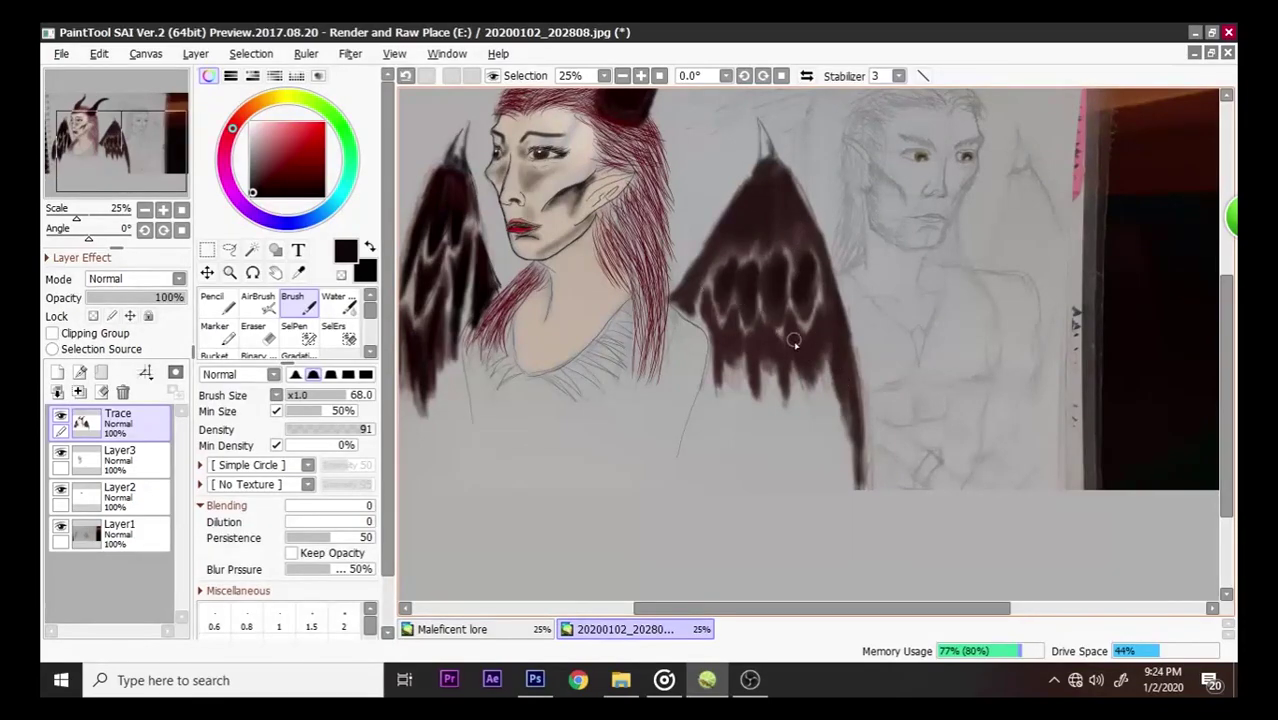
pyautogui.moveTo(815, 335)
pyautogui.mouseDown()
pyautogui.moveTo(756, 351)
pyautogui.moveTo(747, 345)
pyautogui.moveTo(765, 328)
pyautogui.moveTo(747, 342)
pyautogui.moveTo(727, 320)
pyautogui.moveTo(734, 328)
pyautogui.mouseUp()
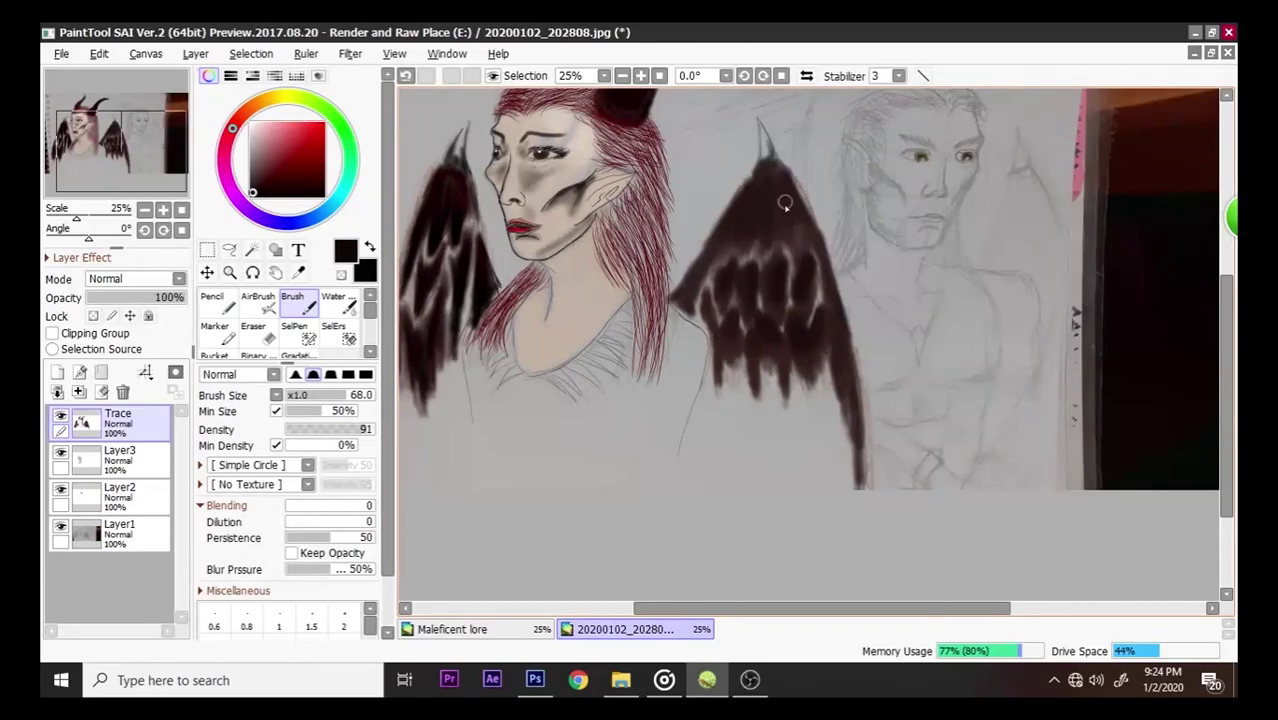
pyautogui.moveTo(762, 155); pyautogui.dragTo(773, 189)
# - Check both painted wings with the Layer1 sketch photo hidden, and restore the photo's visibility
pyautogui.scroll(-2, 805, 157)
pyautogui.scroll(1, 945, 155)
pyautogui.moveTo(1220, 405)
pyautogui.mouseDown()
pyautogui.moveTo(1224, 430)
pyautogui.moveTo(1224, 400)
pyautogui.mouseUp()
pyautogui.scroll(1, 800, 300)
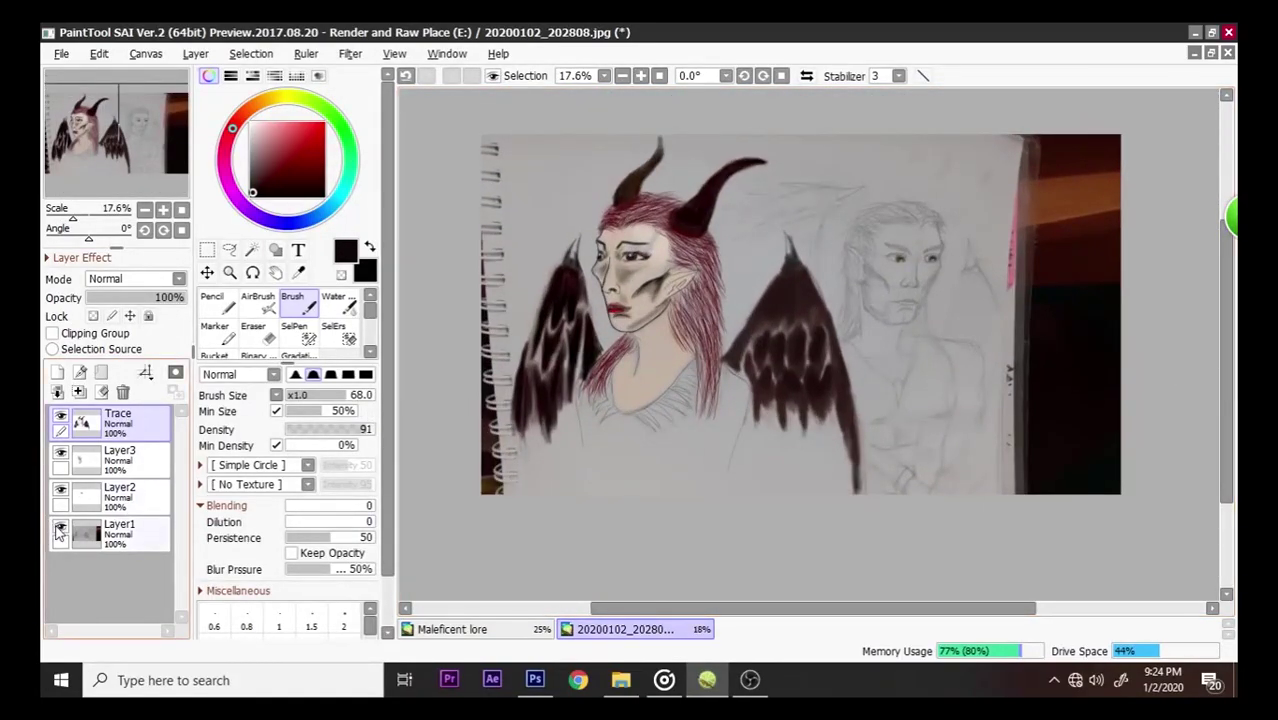
pyautogui.click(60, 529)
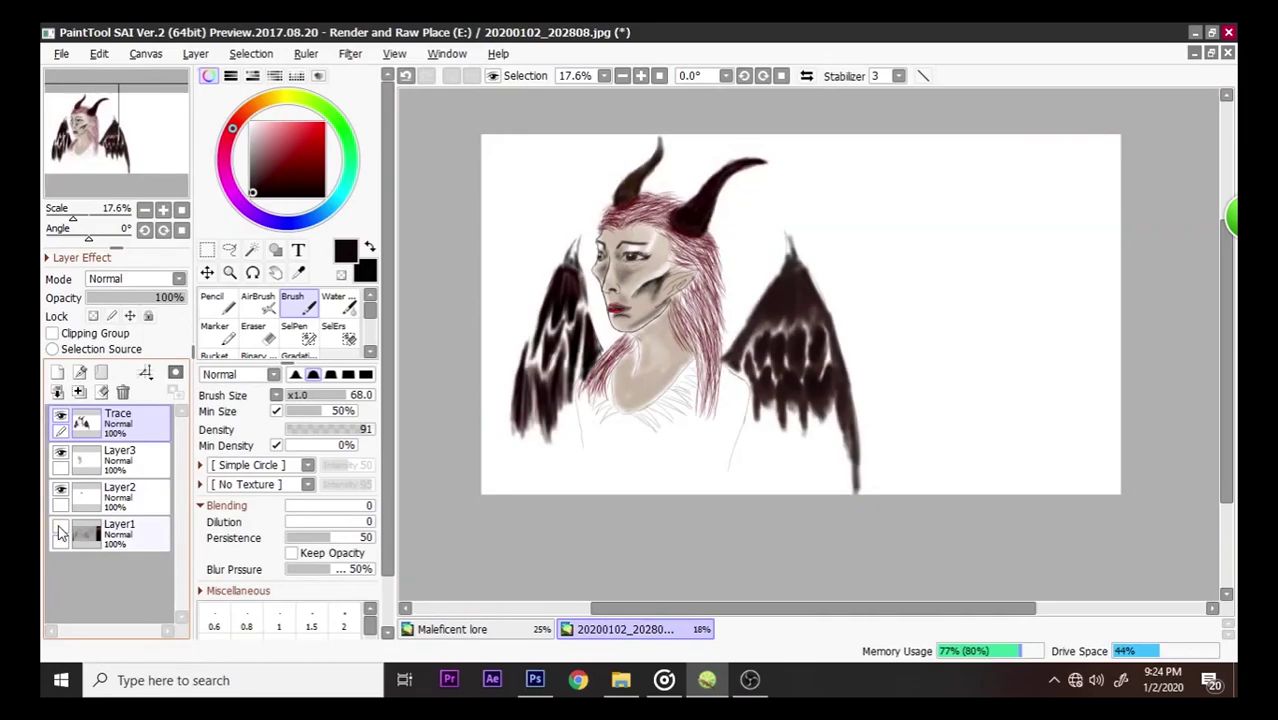
pyautogui.click(60, 529)
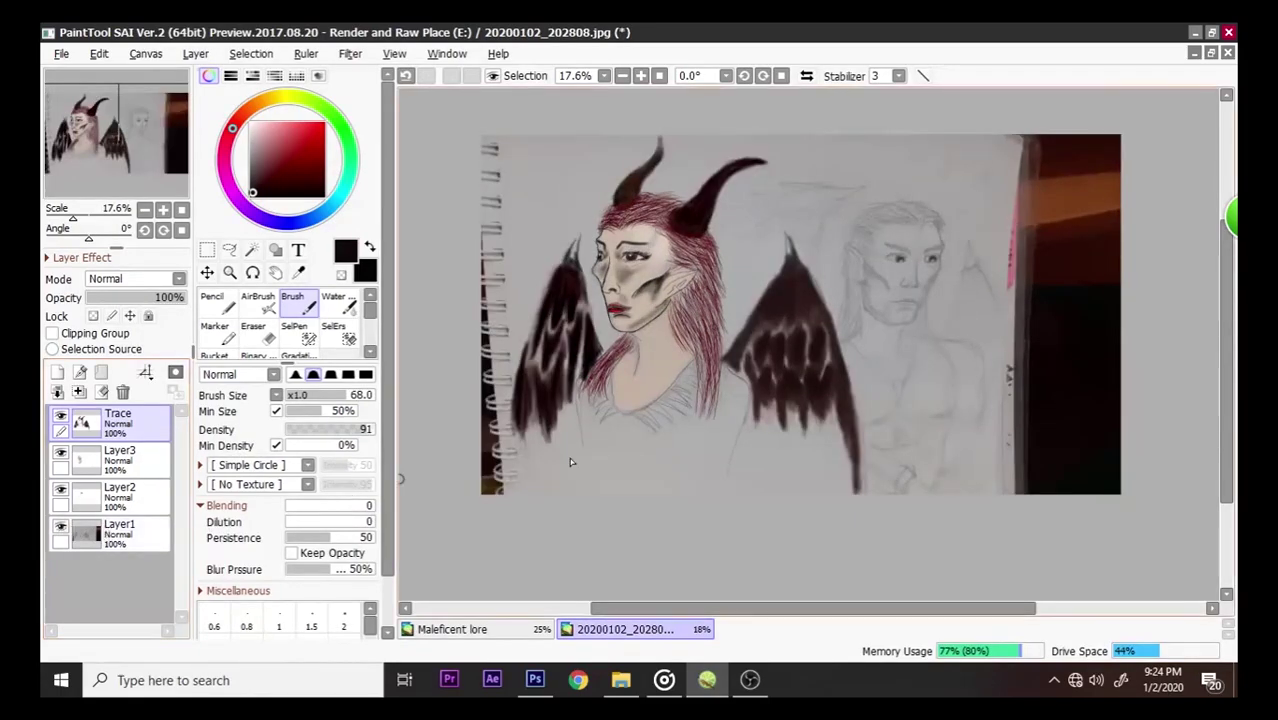
# - Add a new layer above Trace for the man's line art, with the Pencil tool at size 5
pyautogui.scroll(1, 929, 371)
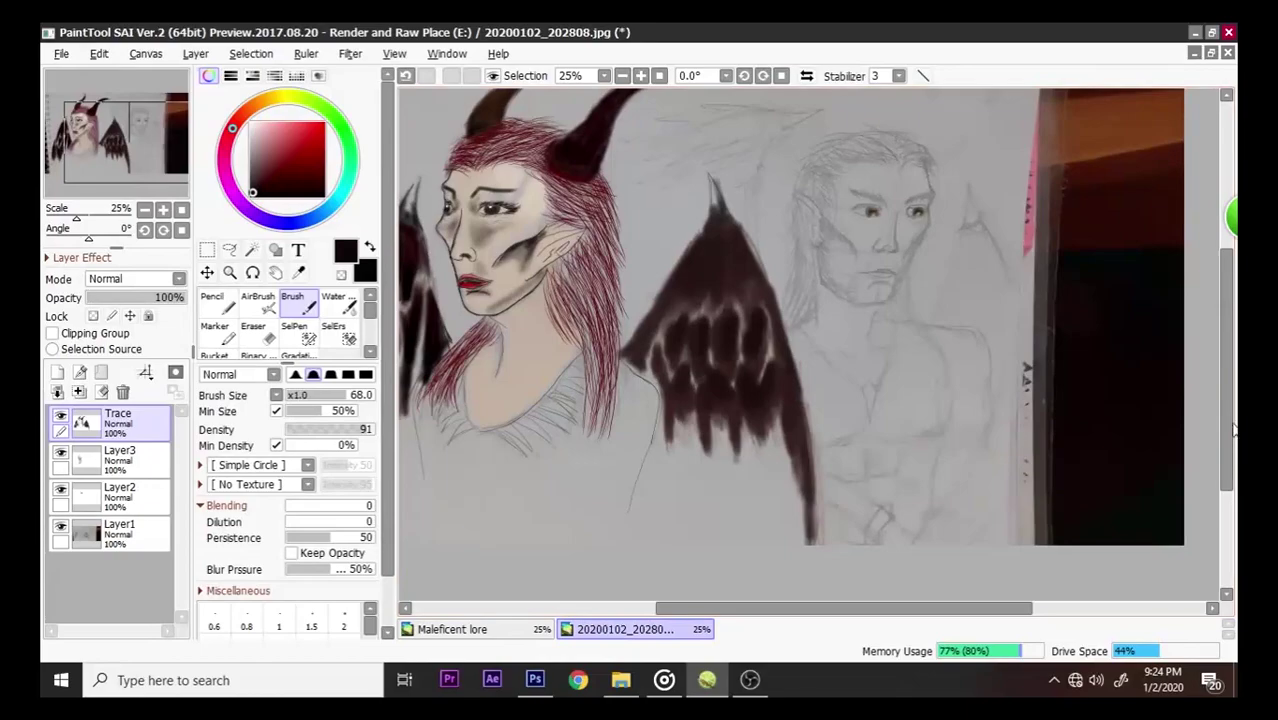
pyautogui.moveTo(1224, 412); pyautogui.dragTo(1222, 394)
pyautogui.scroll(3, 950, 280)
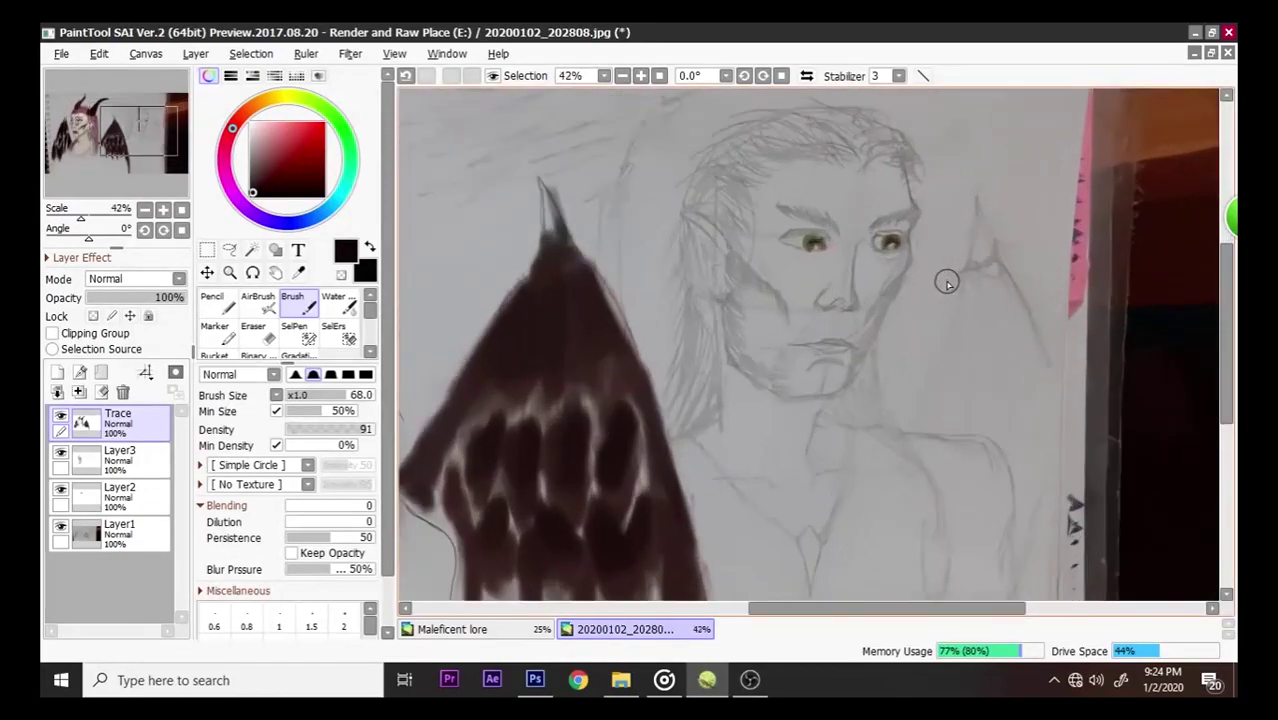
pyautogui.moveTo(1228, 332); pyautogui.dragTo(1130, 277)
pyautogui.scroll(1, 1047, 259)
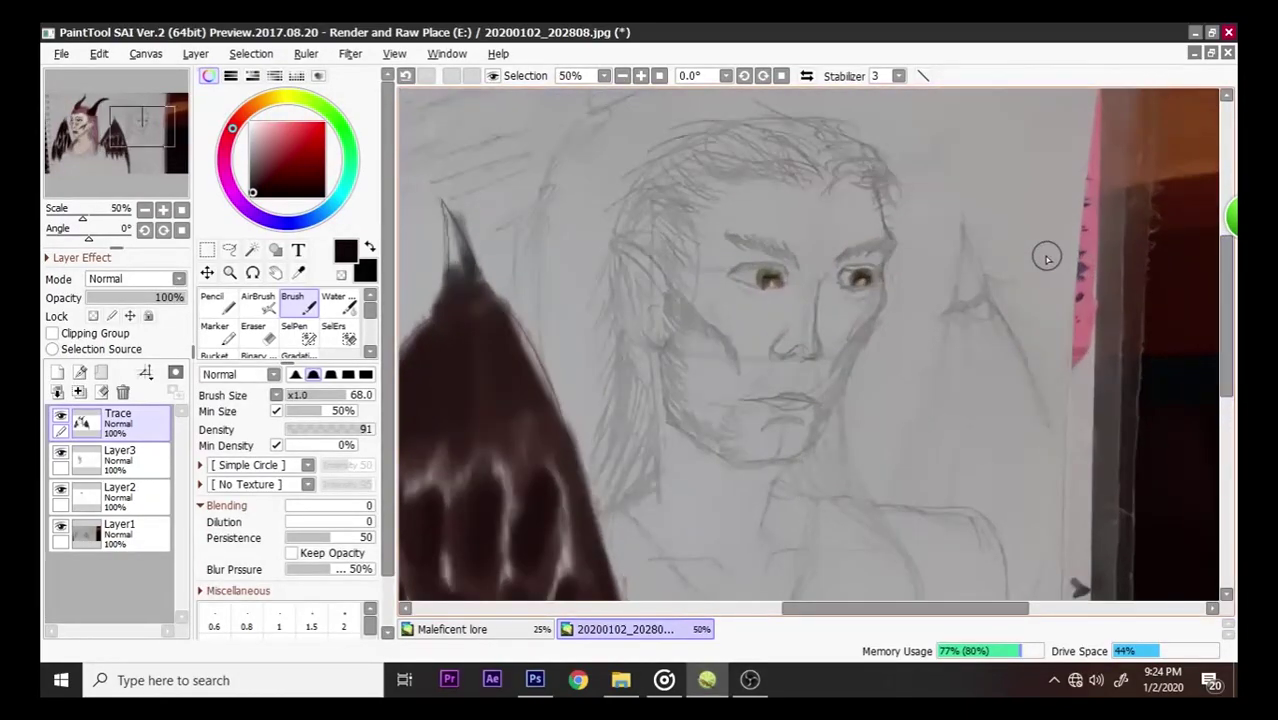
pyautogui.click(212, 302)
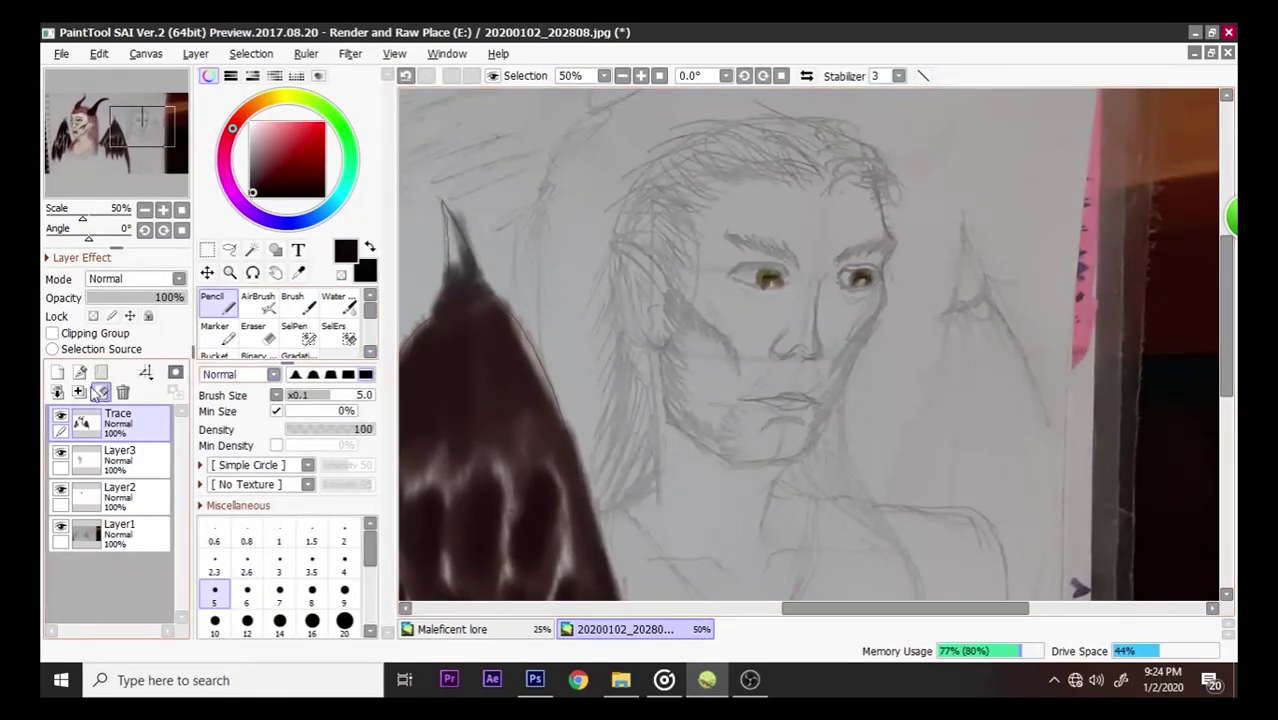
pyautogui.click(57, 373)
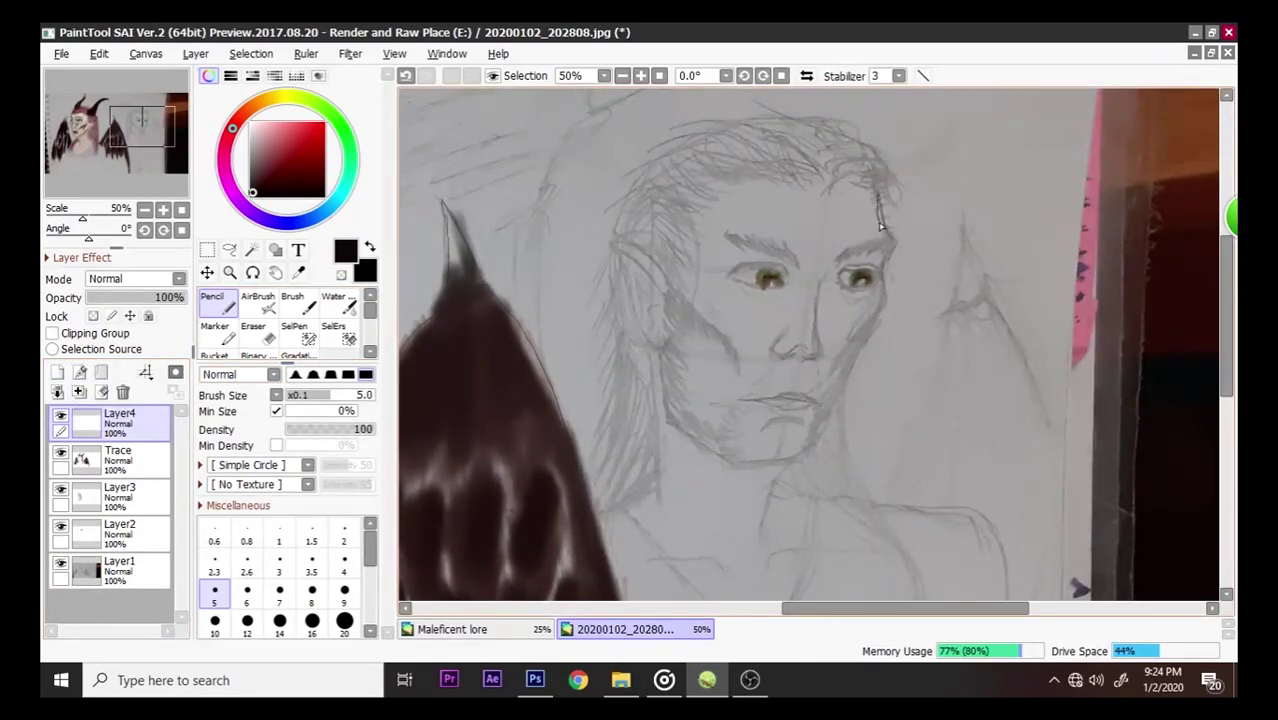
# - Trace the man's face outline from the forehead down the cheek, around the chin and up the other jaw, redoing inaccurate strokes
pyautogui.hotkey('ctrl', 'z')
pyautogui.moveTo(878, 200); pyautogui.dragTo(884, 223)
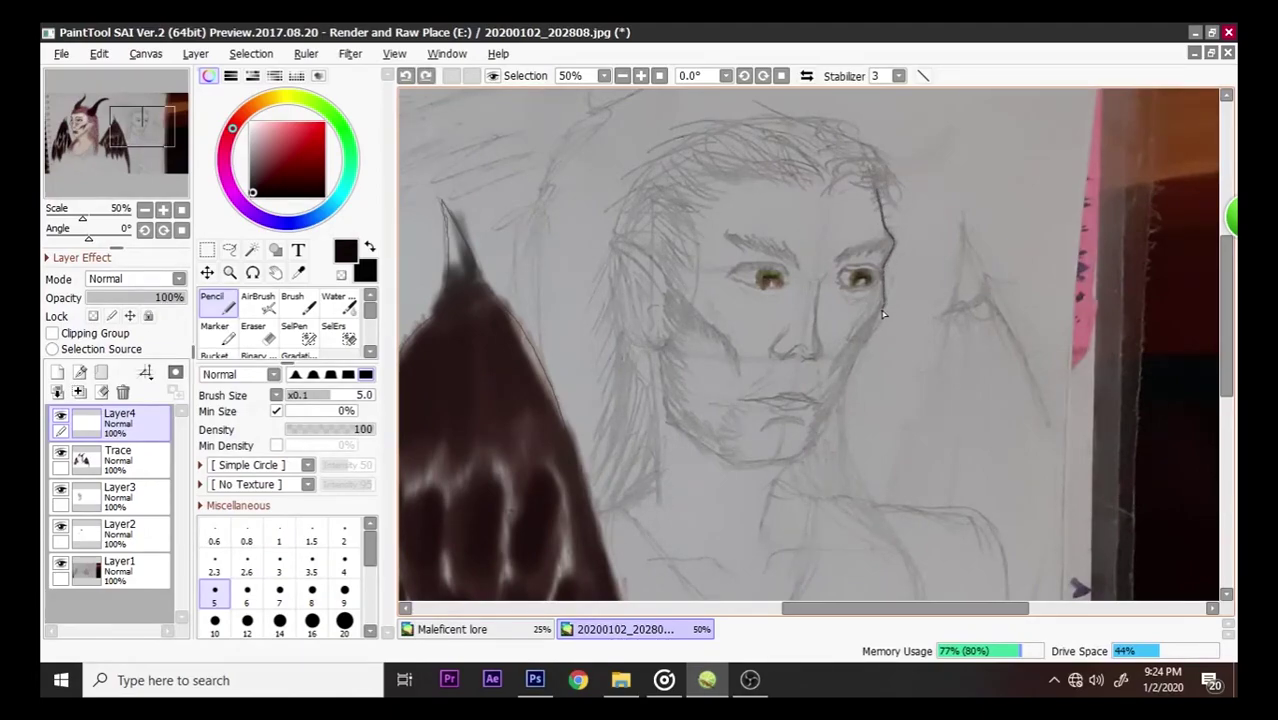
pyautogui.moveTo(861, 347); pyautogui.dragTo(873, 333)
pyautogui.moveTo(860, 352)
pyautogui.mouseDown()
pyautogui.moveTo(824, 431)
pyautogui.moveTo(789, 465)
pyautogui.mouseUp()
pyautogui.hotkey('ctrl', 'z')
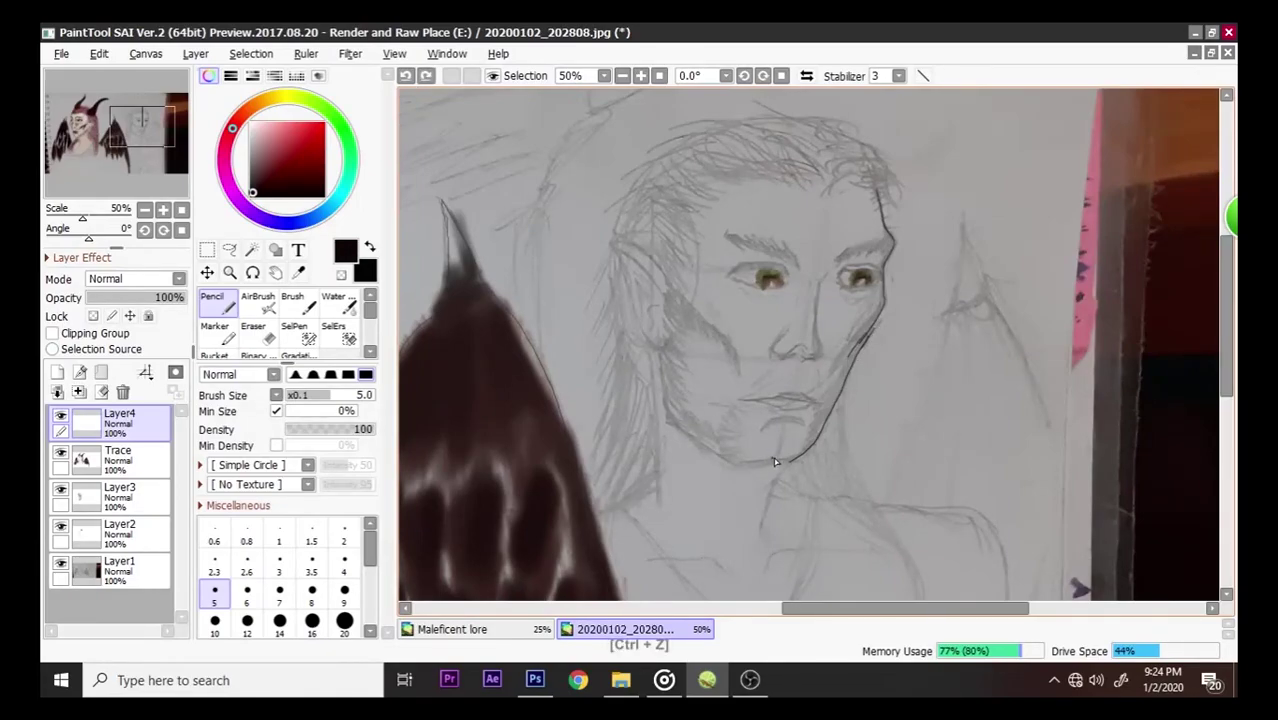
pyautogui.hotkey('ctrl', 'z')
pyautogui.moveTo(773, 466); pyautogui.dragTo(726, 463)
pyautogui.moveTo(671, 424); pyautogui.dragTo(667, 417)
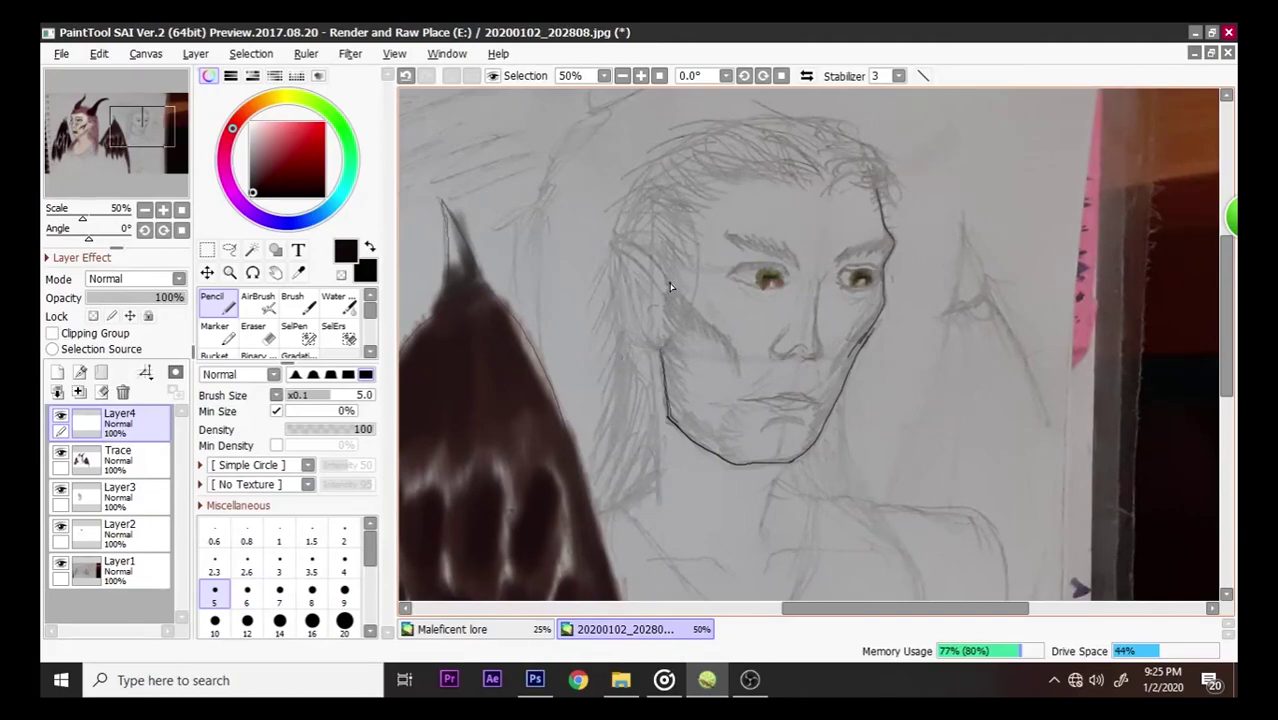
# - Trace the man's pointed ear with its inner folds, the cheekbone line and the nose
pyautogui.hotkey('ctrl', 'z')
pyautogui.moveTo(670, 304); pyautogui.dragTo(644, 274)
pyautogui.hotkey('ctrl', 'z')
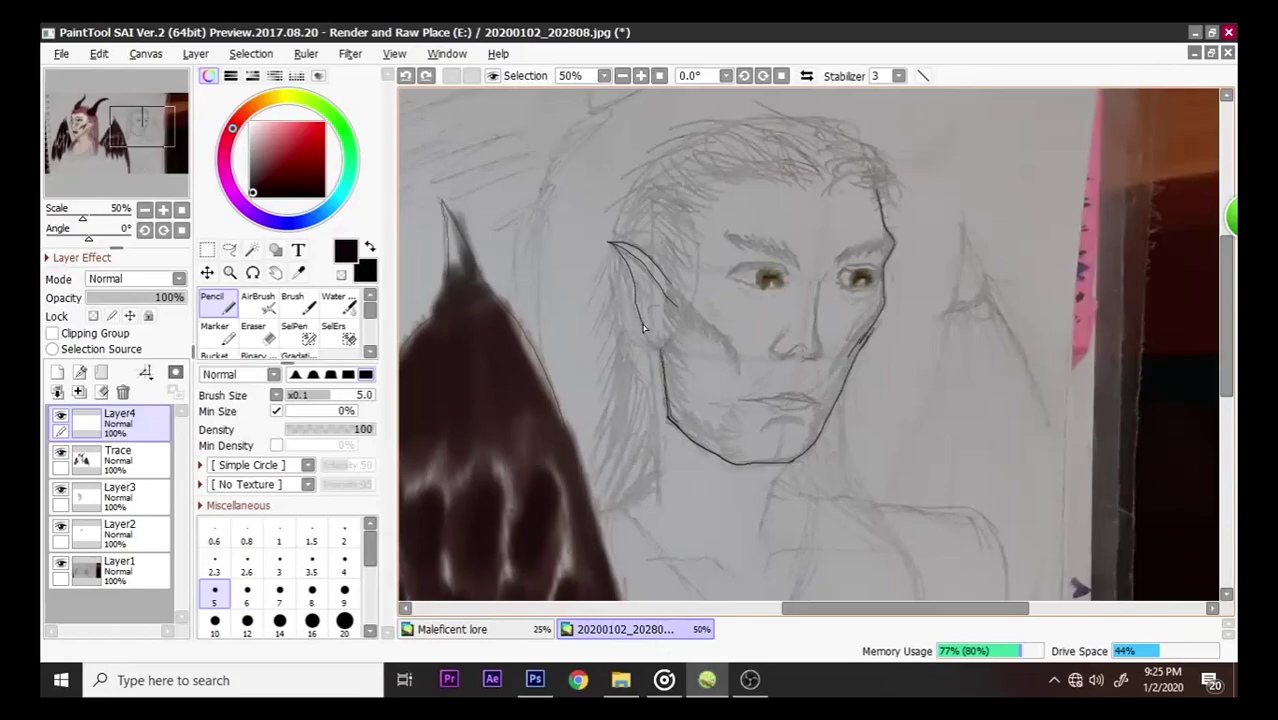
pyautogui.moveTo(660, 355); pyautogui.dragTo(681, 338)
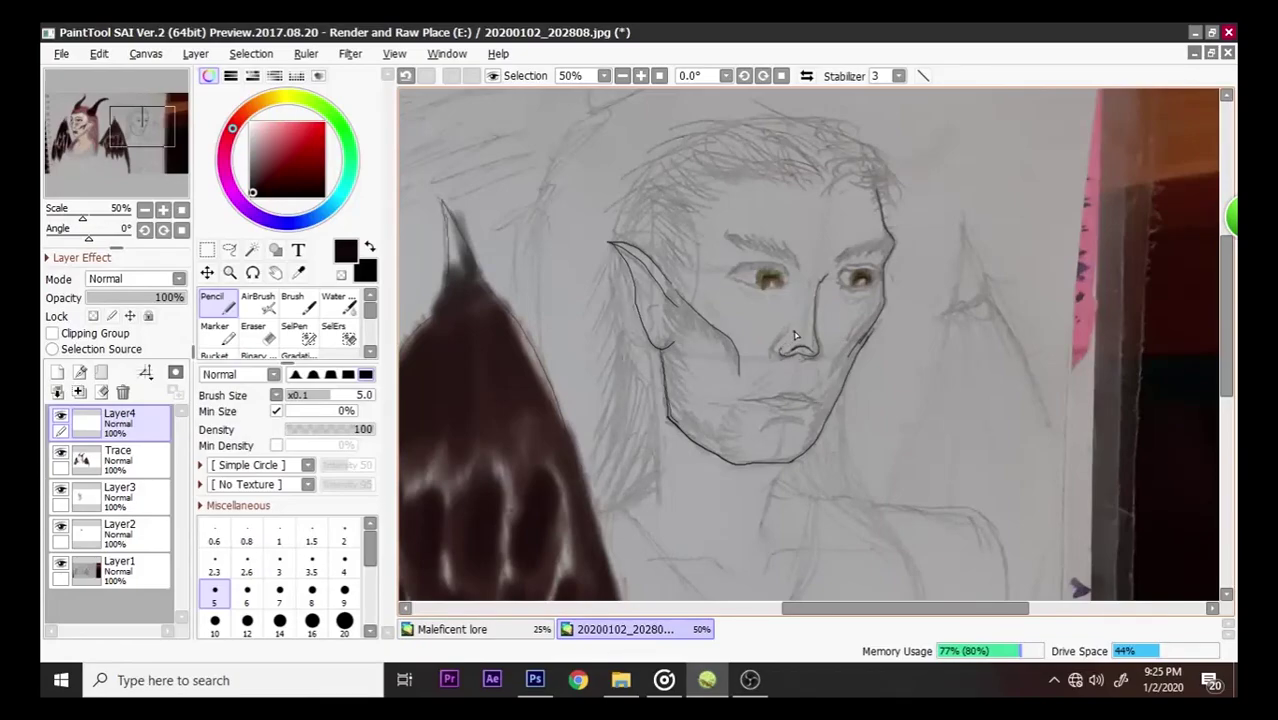
pyautogui.moveTo(786, 343); pyautogui.dragTo(790, 356)
pyautogui.moveTo(665, 309); pyautogui.dragTo(656, 335)
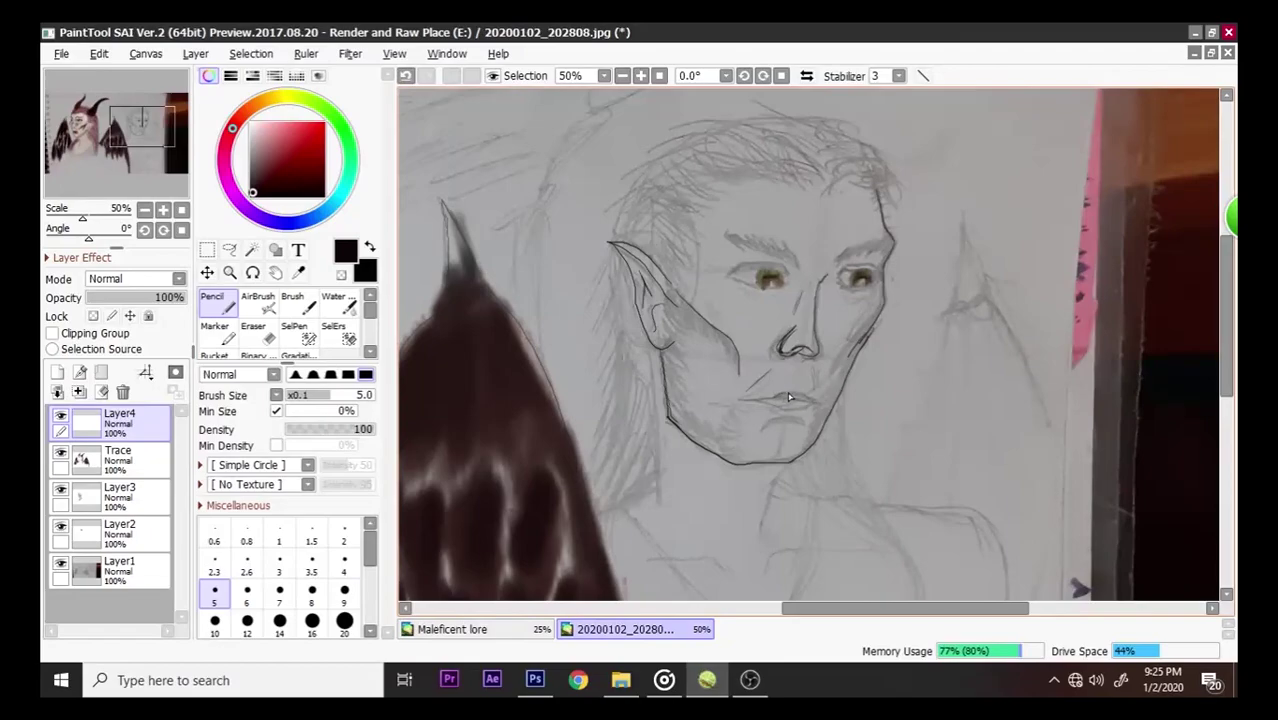
# - Trace the man's lips and the crease below them, and draw both eyebrows with short strokes
pyautogui.moveTo(784, 399)
pyautogui.mouseDown()
pyautogui.moveTo(822, 406)
pyautogui.moveTo(763, 407)
pyautogui.mouseUp()
pyautogui.moveTo(777, 253); pyautogui.dragTo(752, 242)
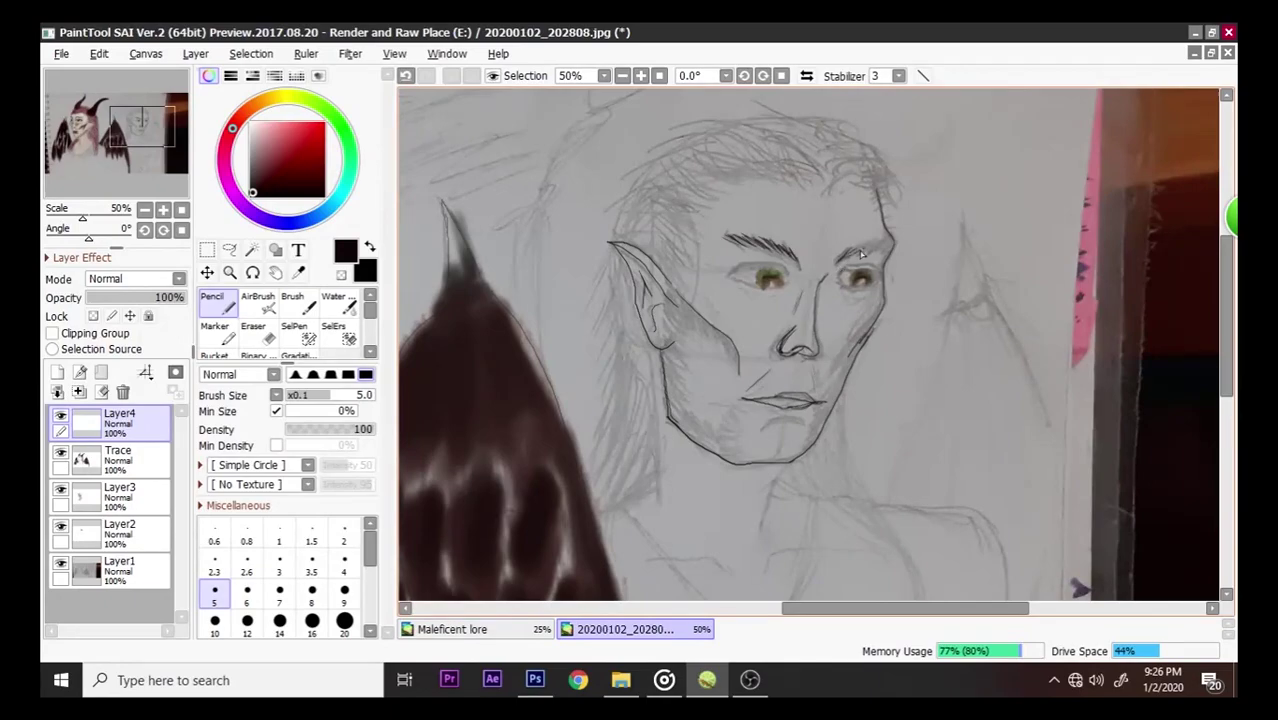
pyautogui.moveTo(872, 248)
pyautogui.mouseDown()
pyautogui.moveTo(886, 242)
pyautogui.moveTo(883, 253)
pyautogui.mouseUp()
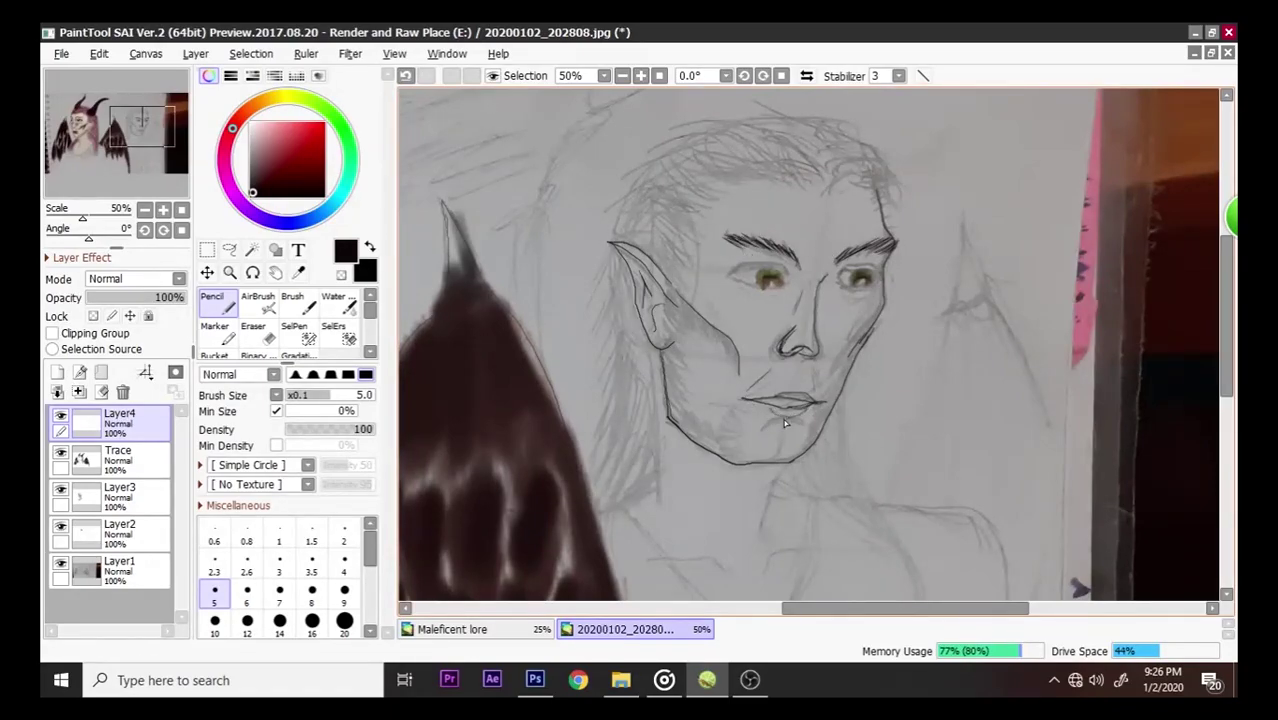
pyautogui.moveTo(768, 428); pyautogui.dragTo(793, 421)
# - Trace both sides of the man's neck, his shoulders and the outer contour of his upper arm
pyautogui.moveTo(648, 362); pyautogui.dragTo(662, 497)
pyautogui.moveTo(777, 485); pyautogui.dragTo(763, 533)
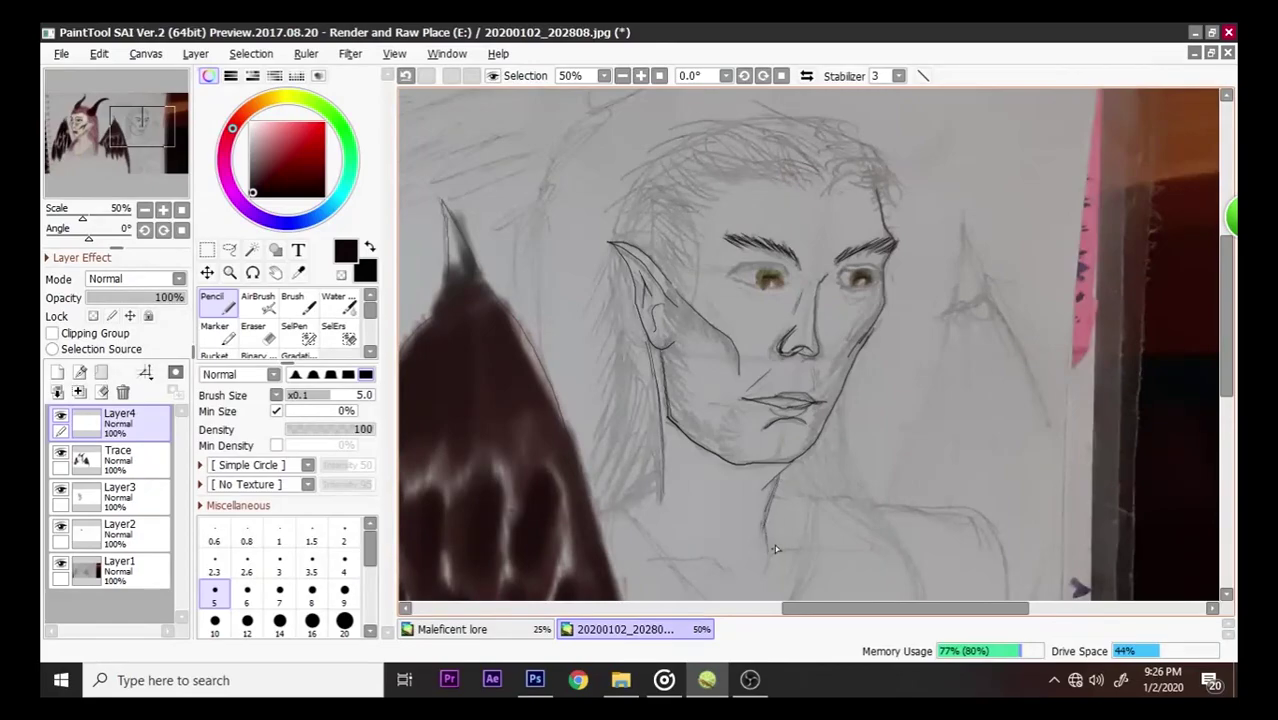
pyautogui.moveTo(778, 484); pyautogui.dragTo(858, 504)
pyautogui.scroll(-2, 872, 487)
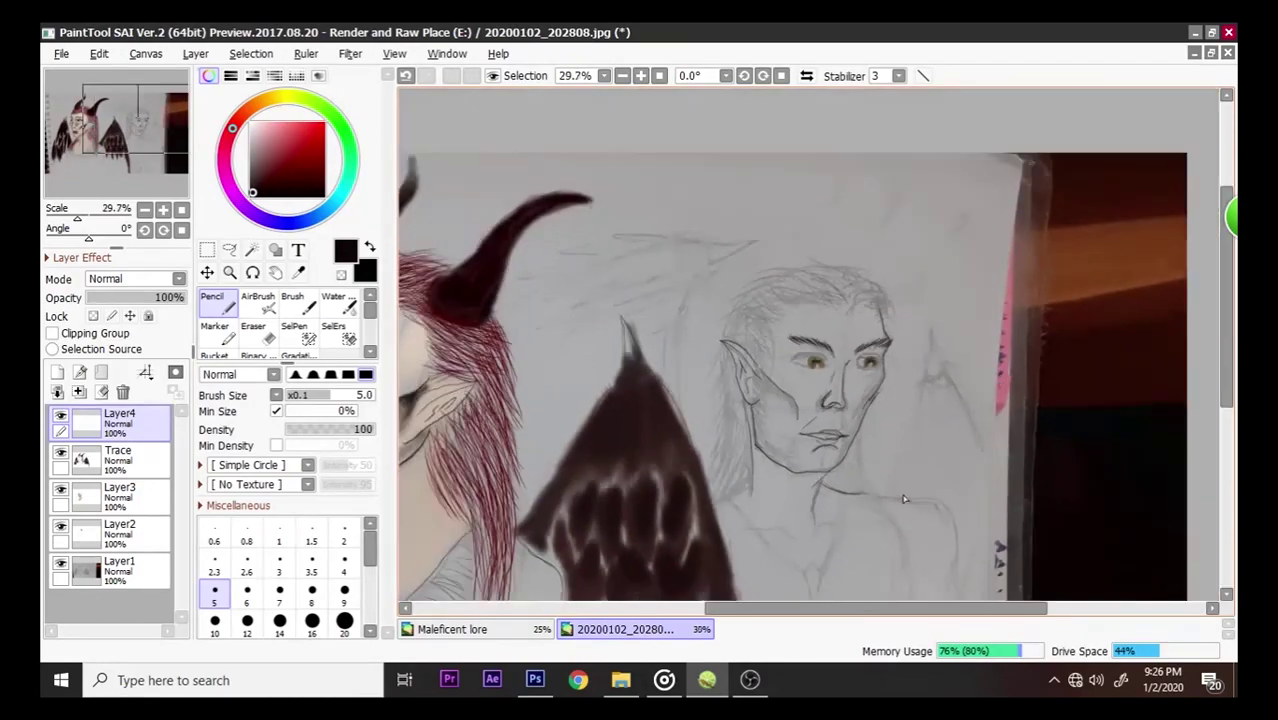
pyautogui.scroll(2, 1104, 491)
pyautogui.moveTo(1217, 345); pyautogui.dragTo(1218, 402)
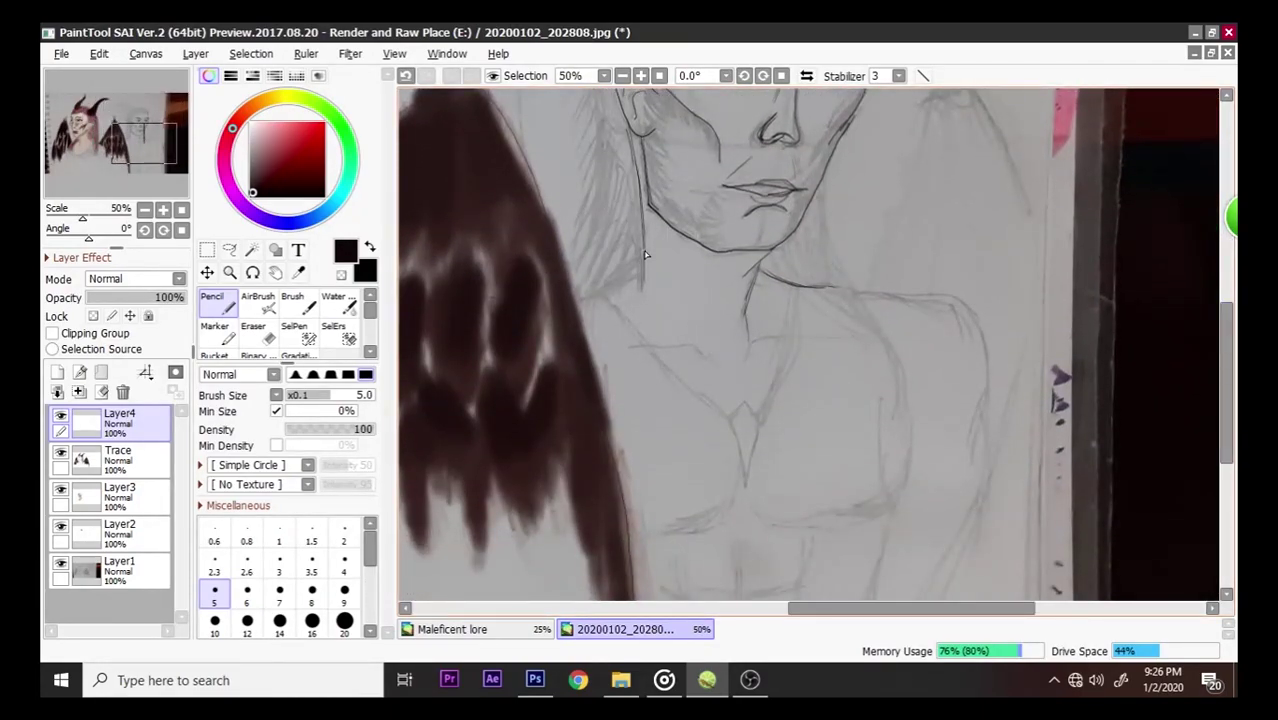
pyautogui.moveTo(618, 280); pyautogui.dragTo(580, 309)
pyautogui.moveTo(836, 288)
pyautogui.mouseDown()
pyautogui.moveTo(973, 319)
pyautogui.moveTo(923, 290)
pyautogui.moveTo(958, 308)
pyautogui.moveTo(972, 335)
pyautogui.moveTo(989, 494)
pyautogui.mouseUp()
pyautogui.hotkey('ctrl', 'z')
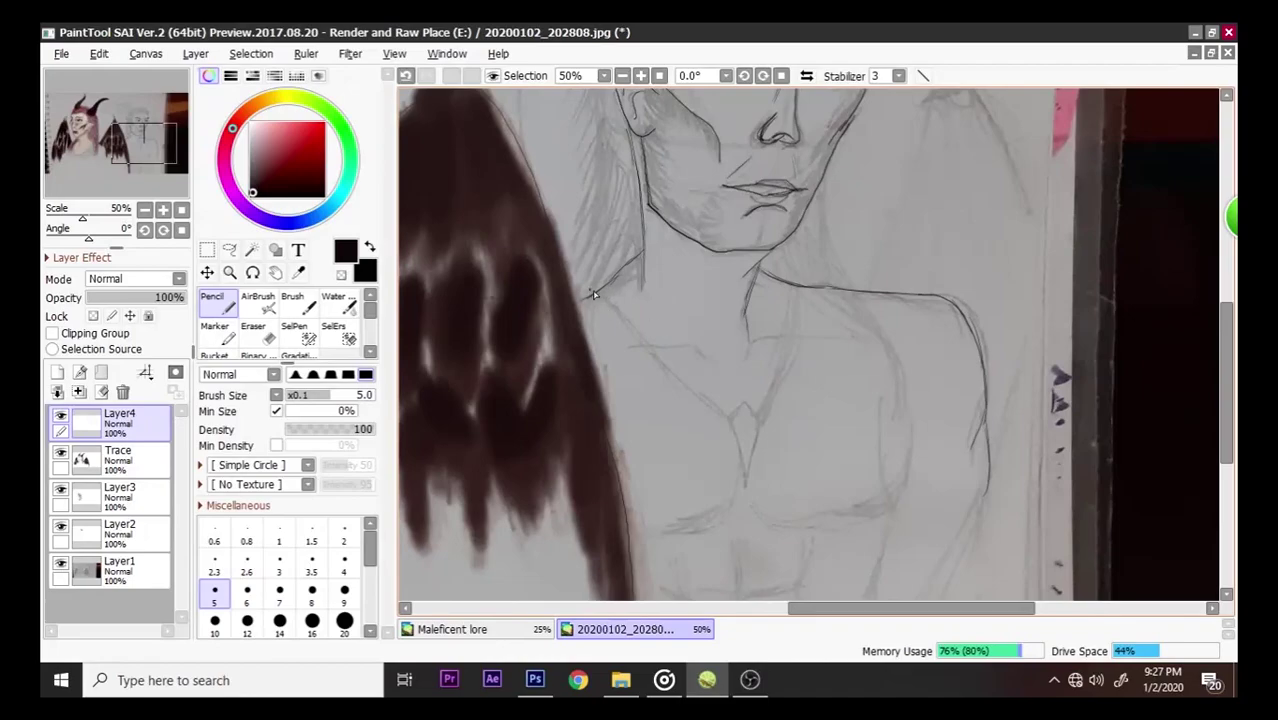
# - Trace the V-shaped neckline and its small pointed pendant on the man's upper chest
pyautogui.moveTo(615, 306)
pyautogui.mouseDown()
pyautogui.moveTo(657, 361)
pyautogui.moveTo(734, 423)
pyautogui.moveTo(738, 411)
pyautogui.moveTo(728, 417)
pyautogui.moveTo(746, 470)
pyautogui.moveTo(763, 422)
pyautogui.mouseUp()
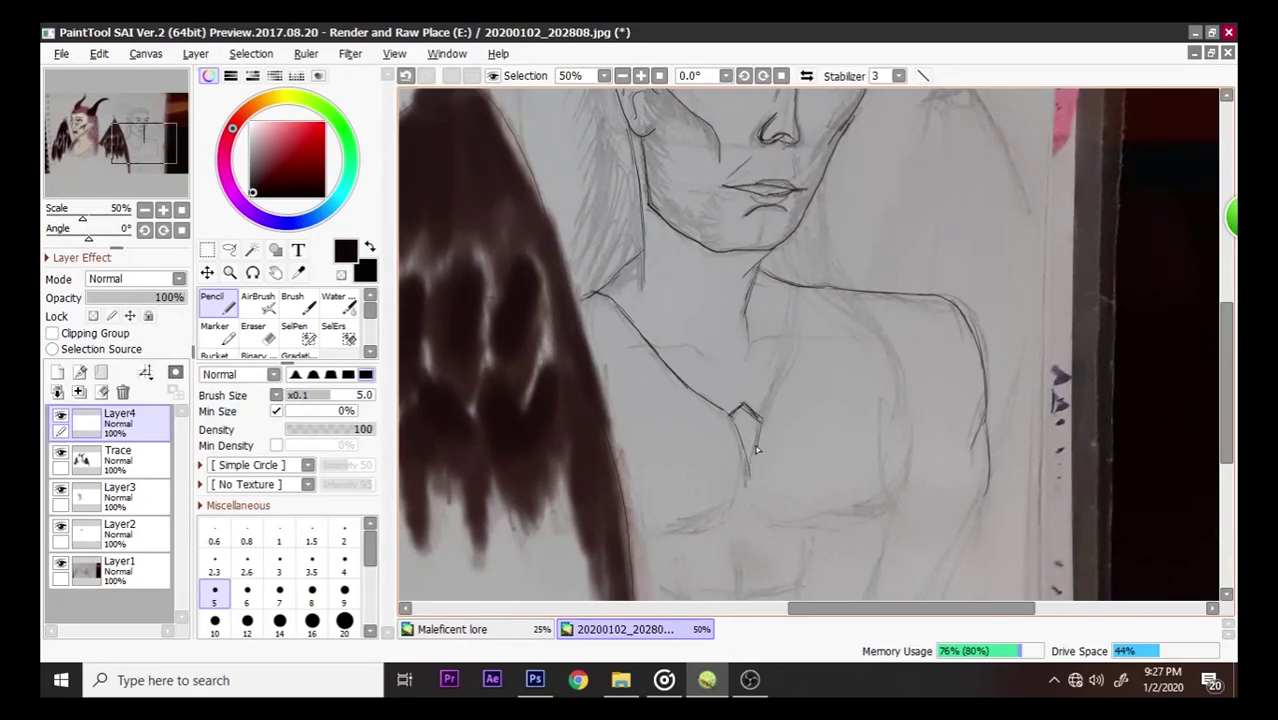
pyautogui.moveTo(746, 484); pyautogui.dragTo(791, 354)
pyautogui.moveTo(799, 291); pyautogui.dragTo(788, 360)
pyautogui.moveTo(801, 288); pyautogui.dragTo(780, 372)
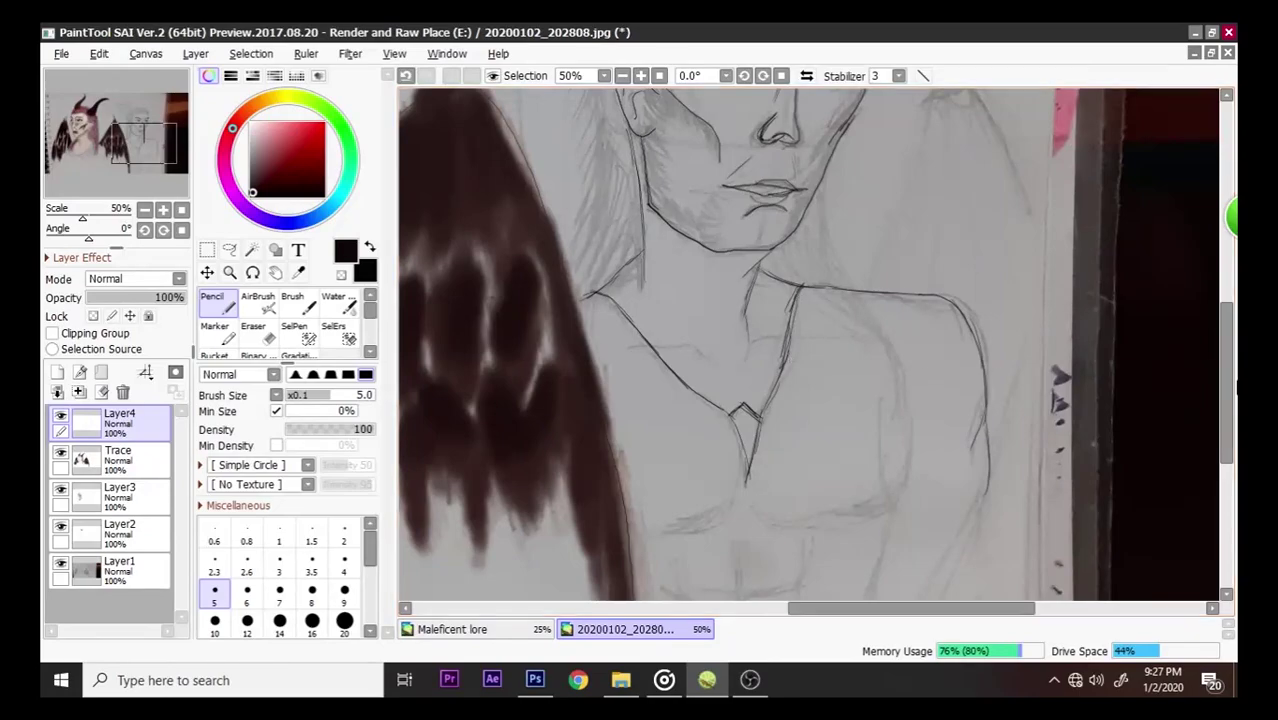
# - Trace the lower contours of both chest muscles, redoing the curve up towards the armpit
pyautogui.moveTo(1228, 381); pyautogui.dragTo(1214, 436)
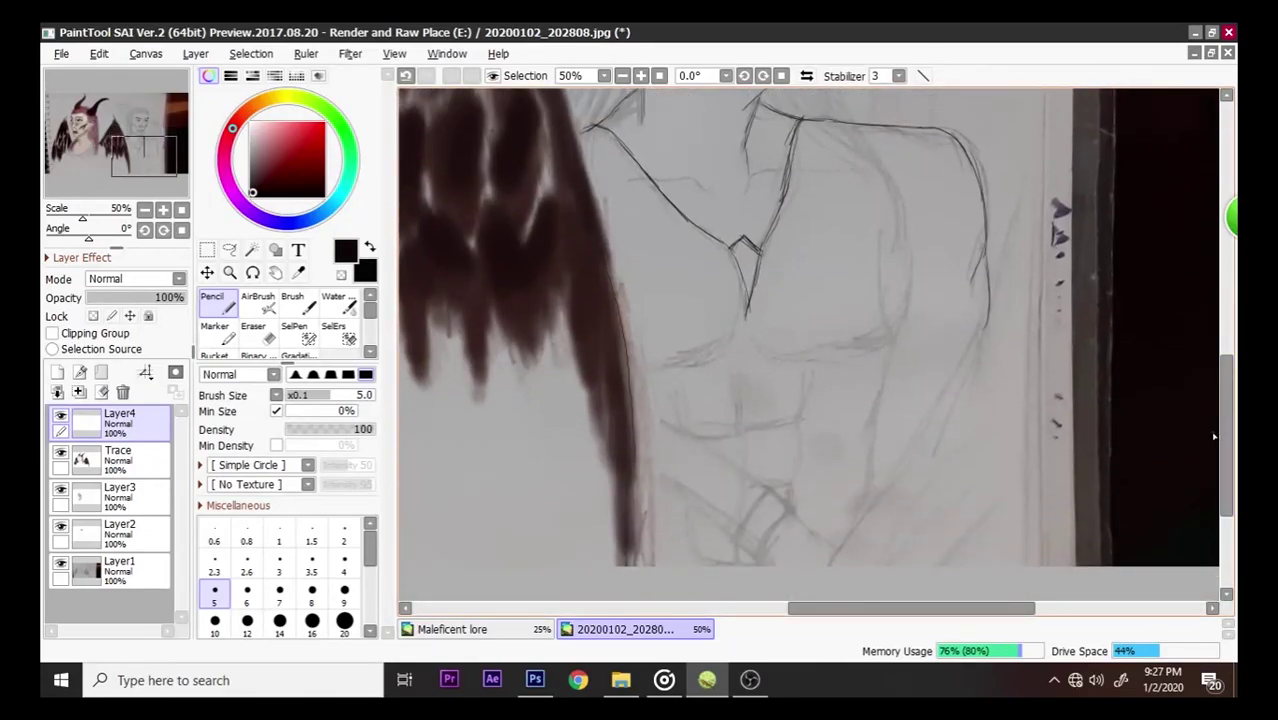
pyautogui.moveTo(738, 332)
pyautogui.mouseDown()
pyautogui.moveTo(729, 351)
pyautogui.moveTo(642, 357)
pyautogui.mouseUp()
pyautogui.moveTo(758, 340)
pyautogui.mouseDown()
pyautogui.moveTo(780, 353)
pyautogui.moveTo(835, 345)
pyautogui.moveTo(907, 316)
pyautogui.moveTo(852, 342)
pyautogui.mouseUp()
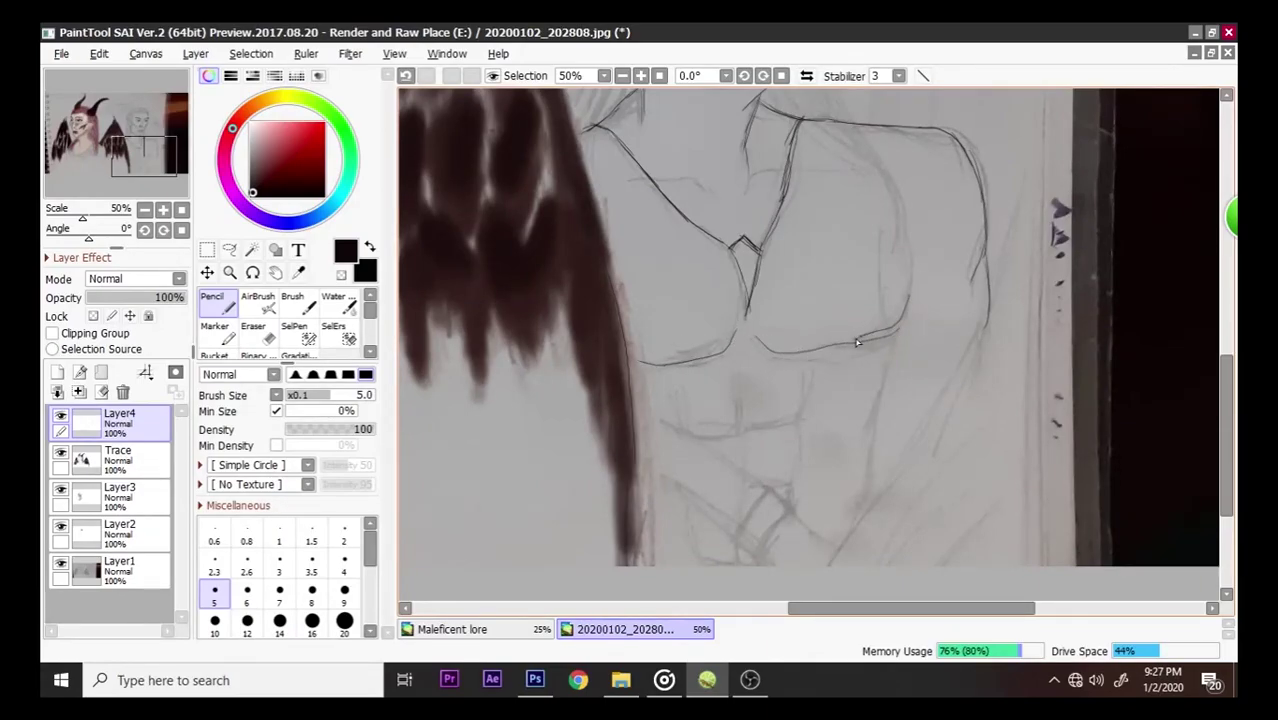
pyautogui.hotkey('ctrl', 'z')
pyautogui.moveTo(910, 296)
pyautogui.mouseDown()
pyautogui.moveTo(899, 326)
pyautogui.moveTo(866, 340)
pyautogui.mouseUp()
pyautogui.moveTo(915, 258); pyautogui.dragTo(906, 312)
# - Trace the central abdominal muscle lines and undo the stray stroke below them
pyautogui.moveTo(743, 388)
pyautogui.mouseDown()
pyautogui.moveTo(738, 432)
pyautogui.moveTo(720, 440)
pyautogui.moveTo(797, 422)
pyautogui.moveTo(811, 375)
pyautogui.mouseUp()
pyautogui.moveTo(796, 425); pyautogui.dragTo(784, 492)
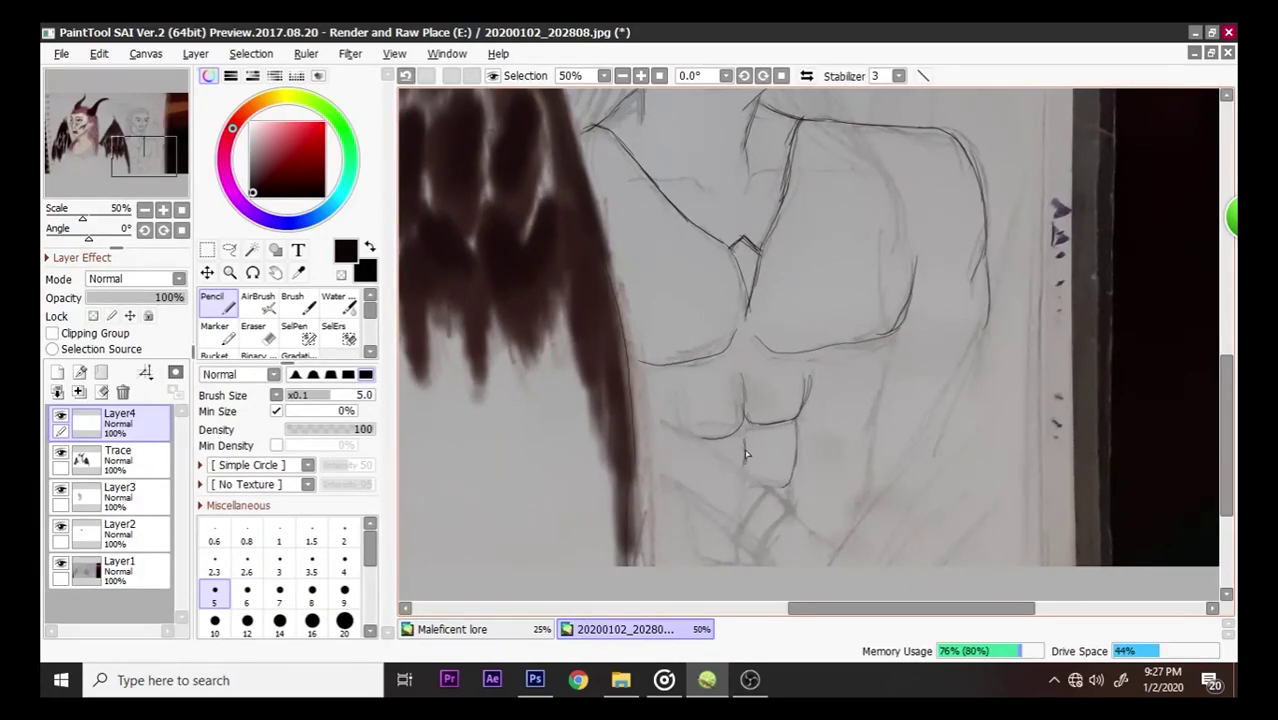
pyautogui.moveTo(688, 510); pyautogui.dragTo(712, 546)
pyautogui.hotkey('ctrl', 'z')
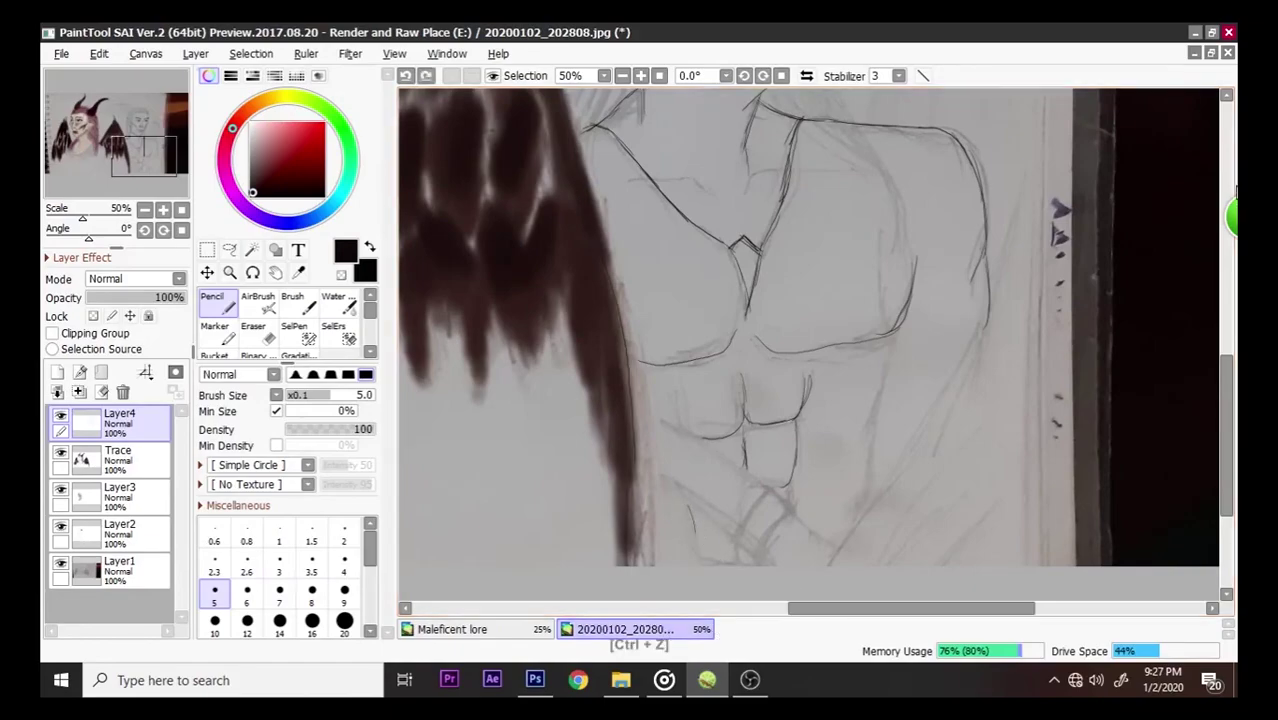
# - Trace the side abdominal line and the forearm contours crossing the man's lower torso
pyautogui.scroll(-2, 1013, 285)
pyautogui.scroll(2, 807, 480)
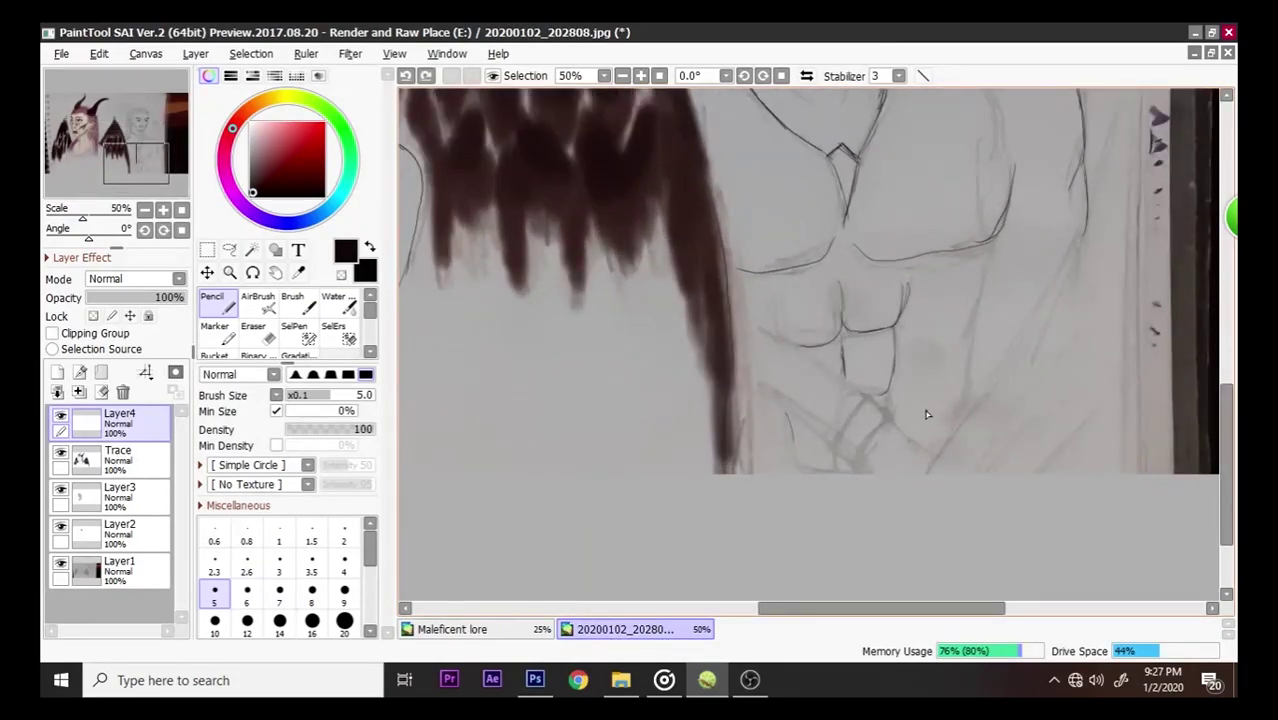
pyautogui.moveTo(785, 420)
pyautogui.mouseDown()
pyautogui.moveTo(810, 466)
pyautogui.moveTo(828, 476)
pyautogui.moveTo(833, 458)
pyautogui.moveTo(826, 474)
pyautogui.moveTo(855, 478)
pyautogui.mouseUp()
pyautogui.moveTo(768, 300)
pyautogui.mouseDown()
pyautogui.moveTo(774, 323)
pyautogui.moveTo(856, 400)
pyautogui.mouseUp()
pyautogui.hotkey('ctrl', 'z')
pyautogui.moveTo(757, 327); pyautogui.dragTo(856, 400)
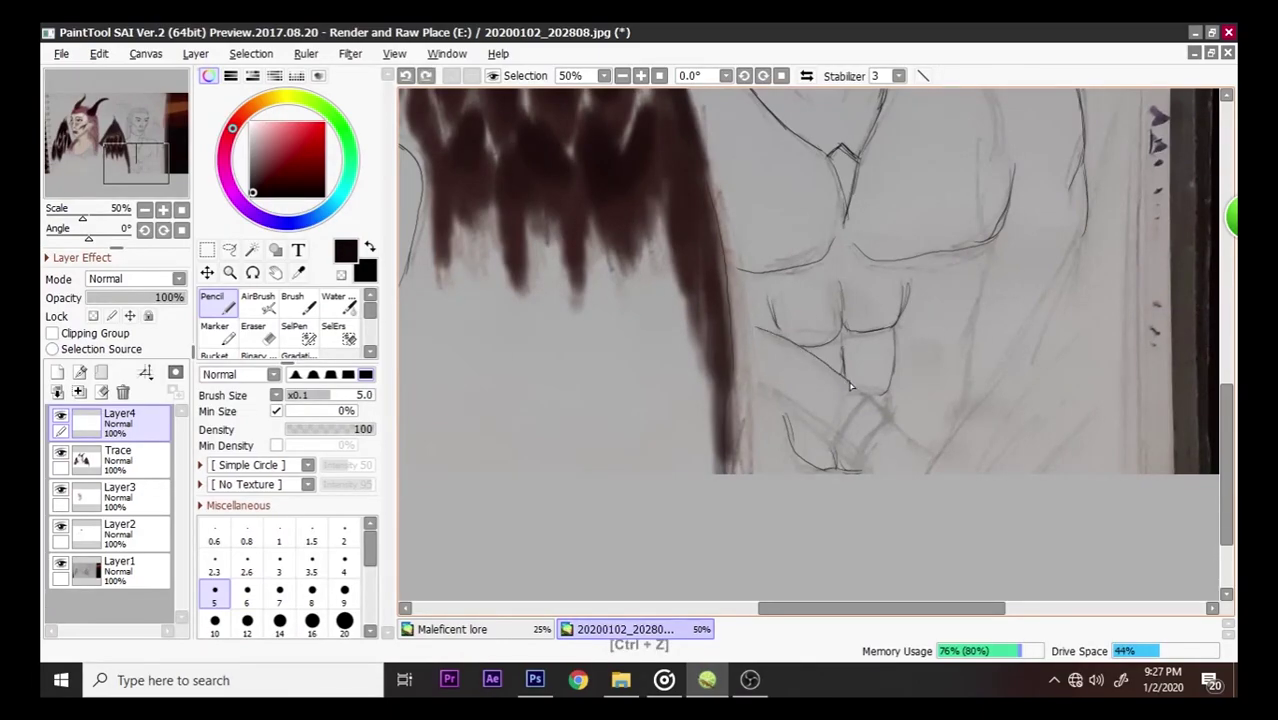
pyautogui.moveTo(762, 384)
pyautogui.mouseDown()
pyautogui.moveTo(836, 434)
pyautogui.moveTo(867, 398)
pyautogui.moveTo(835, 455)
pyautogui.mouseUp()
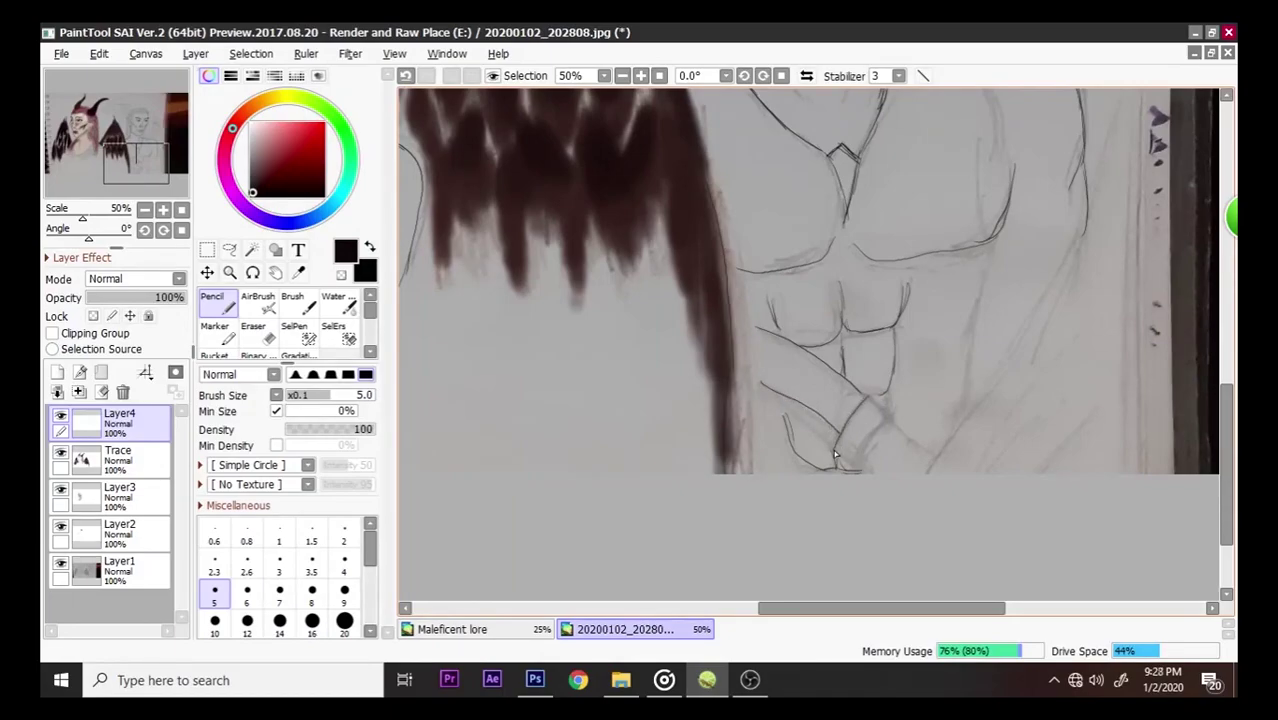
# - Trace the wrist area of the crossed arms and the long arm lines running up to the elbow and shoulder
pyautogui.moveTo(879, 404)
pyautogui.mouseDown()
pyautogui.moveTo(892, 422)
pyautogui.moveTo(858, 470)
pyautogui.mouseUp()
pyautogui.moveTo(893, 427); pyautogui.dragTo(935, 458)
pyautogui.moveTo(789, 413); pyautogui.dragTo(832, 420)
pyautogui.moveTo(925, 474); pyautogui.dragTo(1032, 342)
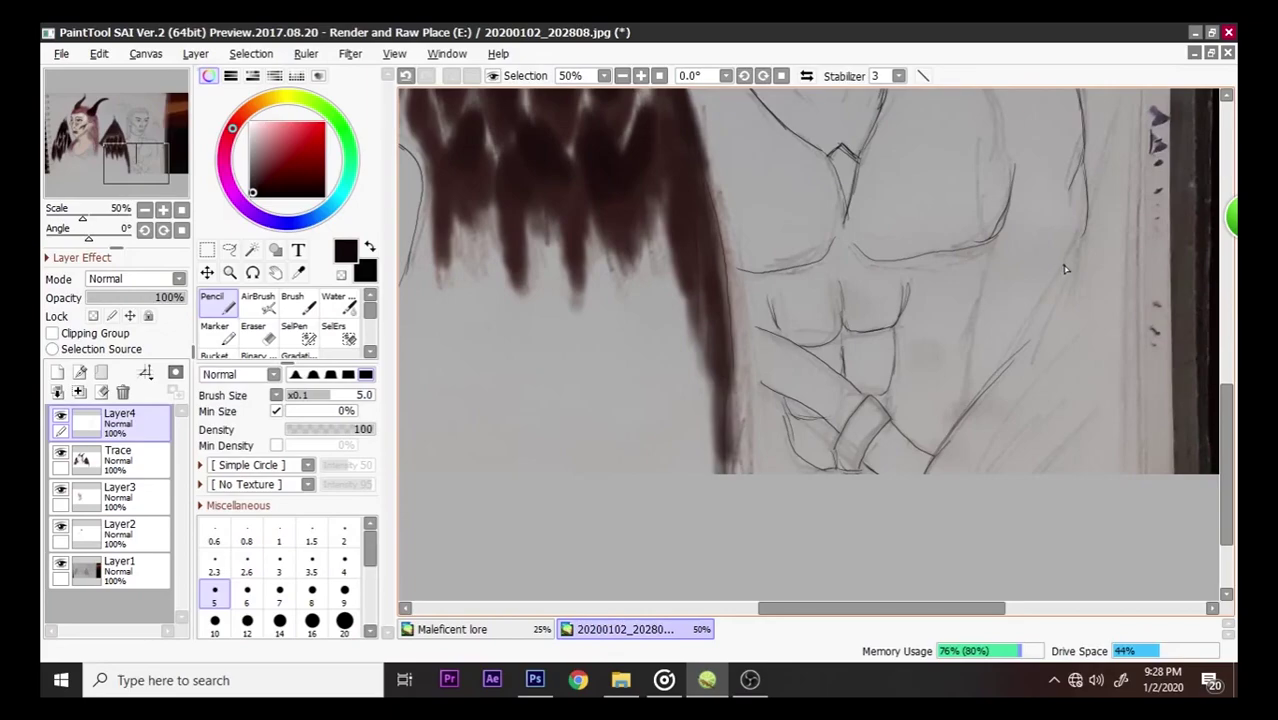
pyautogui.moveTo(1088, 241)
pyautogui.mouseDown()
pyautogui.moveTo(1060, 262)
pyautogui.moveTo(958, 420)
pyautogui.mouseUp()
# - Trace the side of the man's torso from the chest down to the arm
pyautogui.moveTo(1226, 465); pyautogui.dragTo(1228, 392)
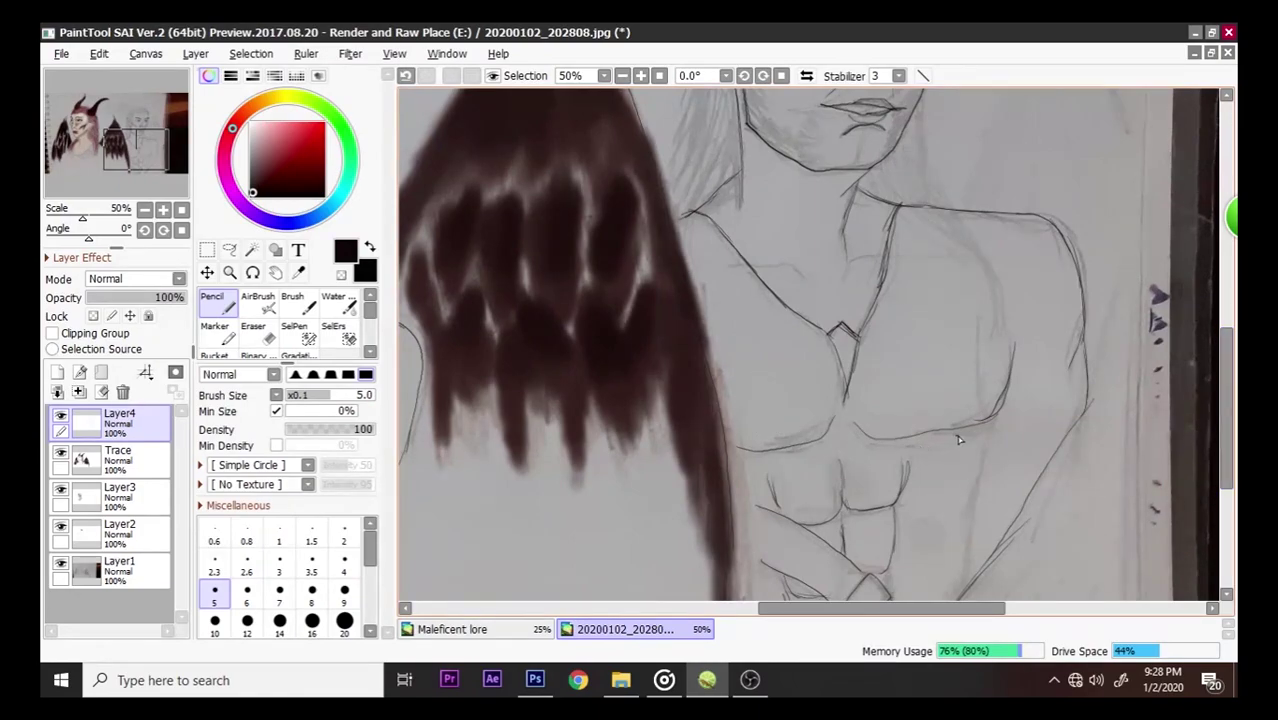
pyautogui.moveTo(1000, 415)
pyautogui.mouseDown()
pyautogui.moveTo(967, 471)
pyautogui.moveTo(984, 442)
pyautogui.moveTo(960, 536)
pyautogui.mouseUp()
pyautogui.moveTo(982, 458); pyautogui.dragTo(962, 560)
pyautogui.moveTo(976, 490)
pyautogui.mouseDown()
pyautogui.moveTo(970, 581)
pyautogui.moveTo(985, 462)
pyautogui.mouseUp()
pyautogui.scroll(-3, 968, 430)
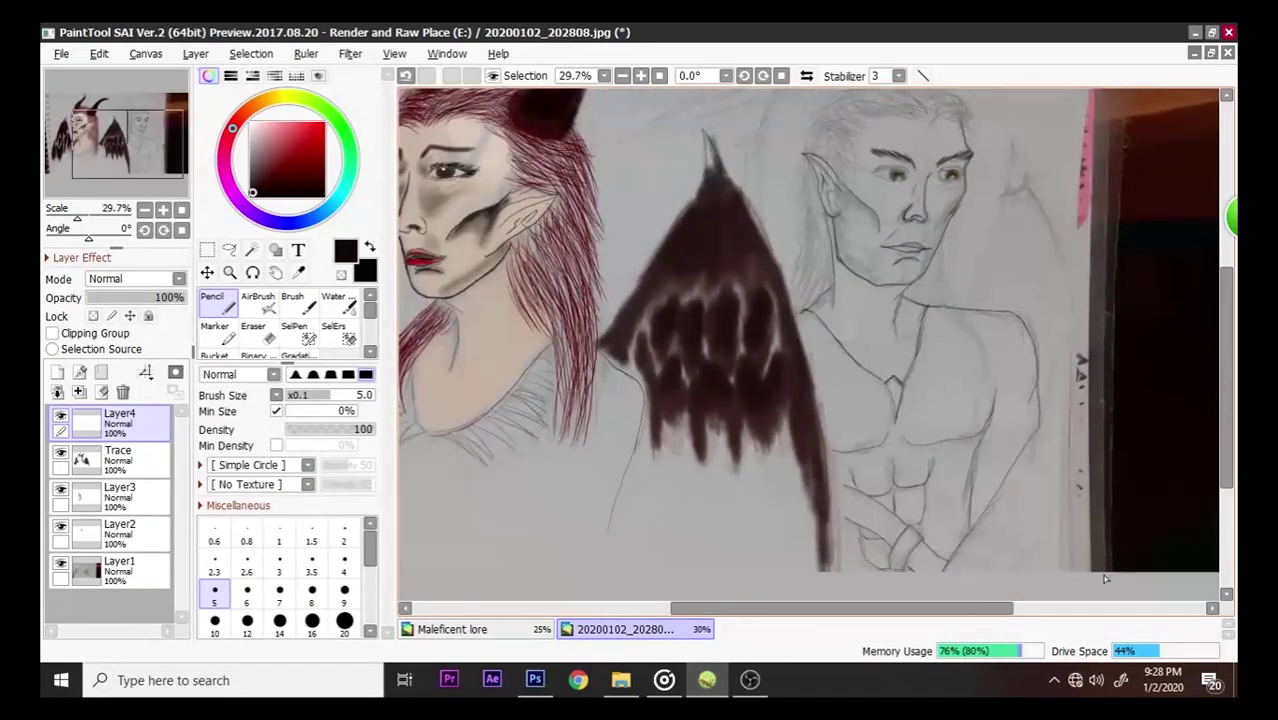
# - Trace the wing feather lines beside the man's forearm and elbow at the lower edge of the sketch
pyautogui.scroll(2, 1077, 520)
pyautogui.moveTo(1230, 440); pyautogui.dragTo(1237, 496)
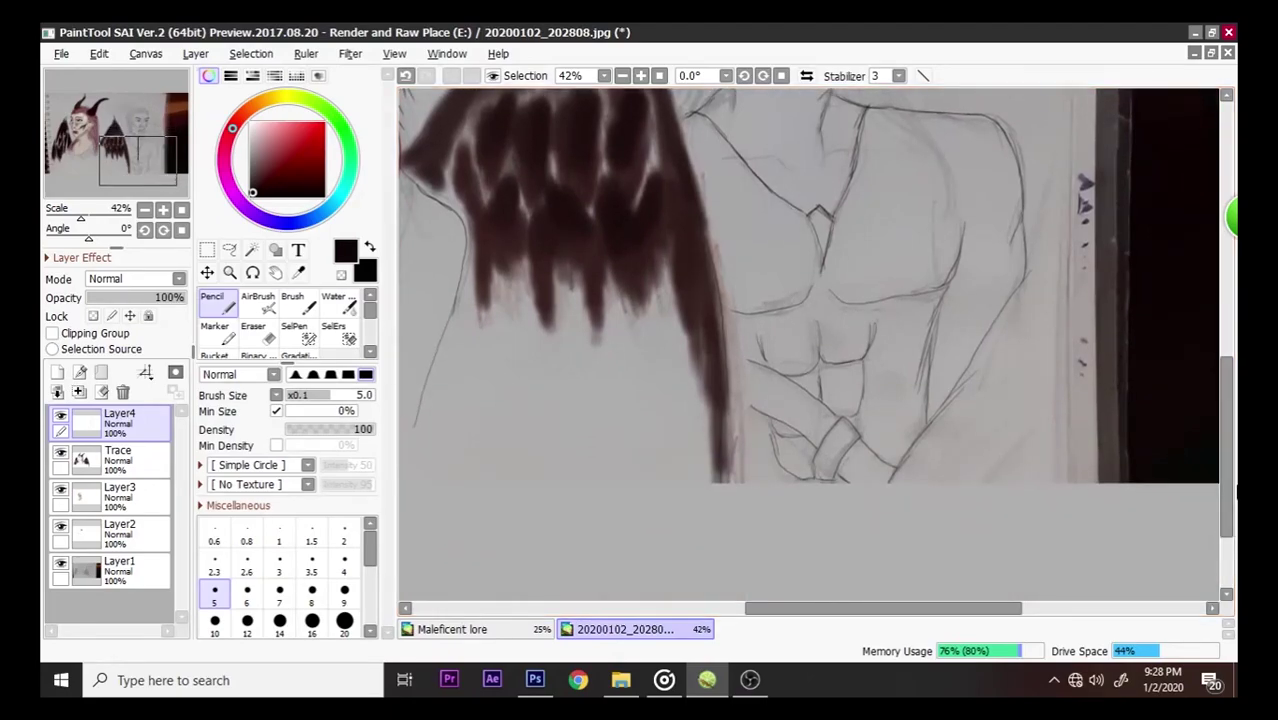
pyautogui.moveTo(1005, 371); pyautogui.dragTo(931, 480)
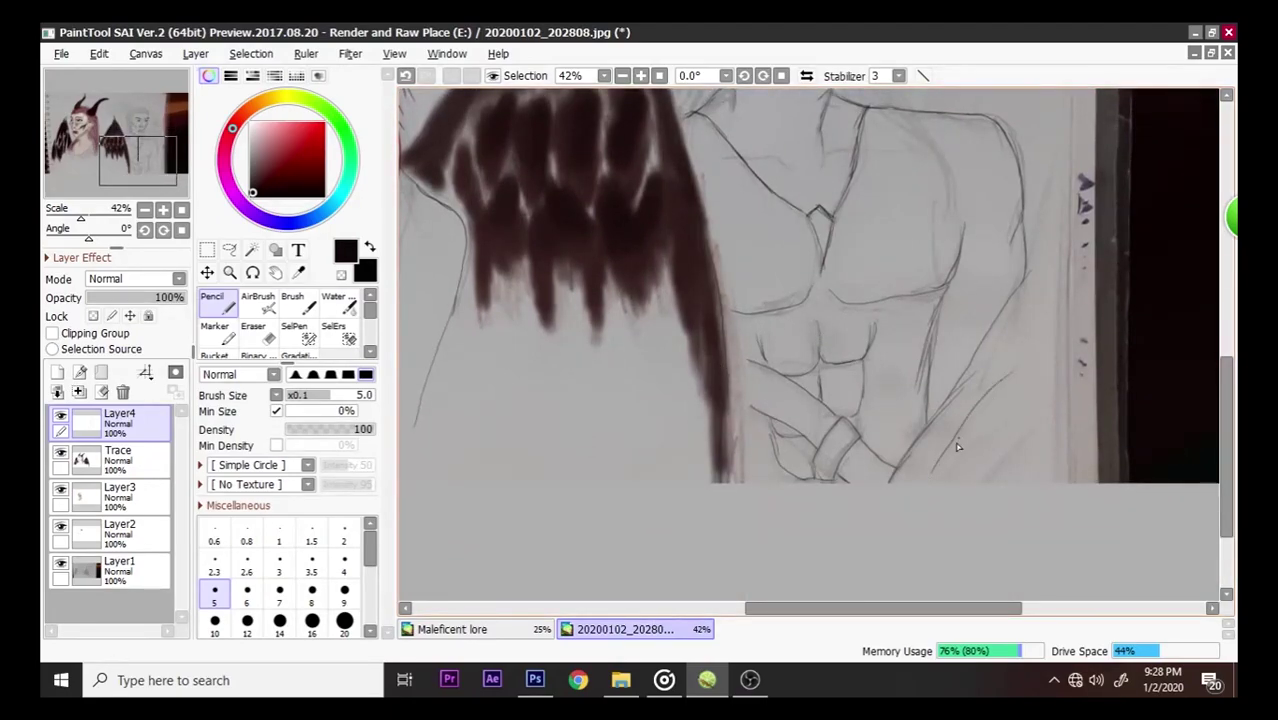
pyautogui.moveTo(1016, 438); pyautogui.dragTo(979, 484)
pyautogui.moveTo(1006, 324); pyautogui.dragTo(966, 398)
# - Trace the wing line beside the man's upper arm, undoing the first stroke and redrawing it
pyautogui.moveTo(1237, 500); pyautogui.dragTo(1237, 435)
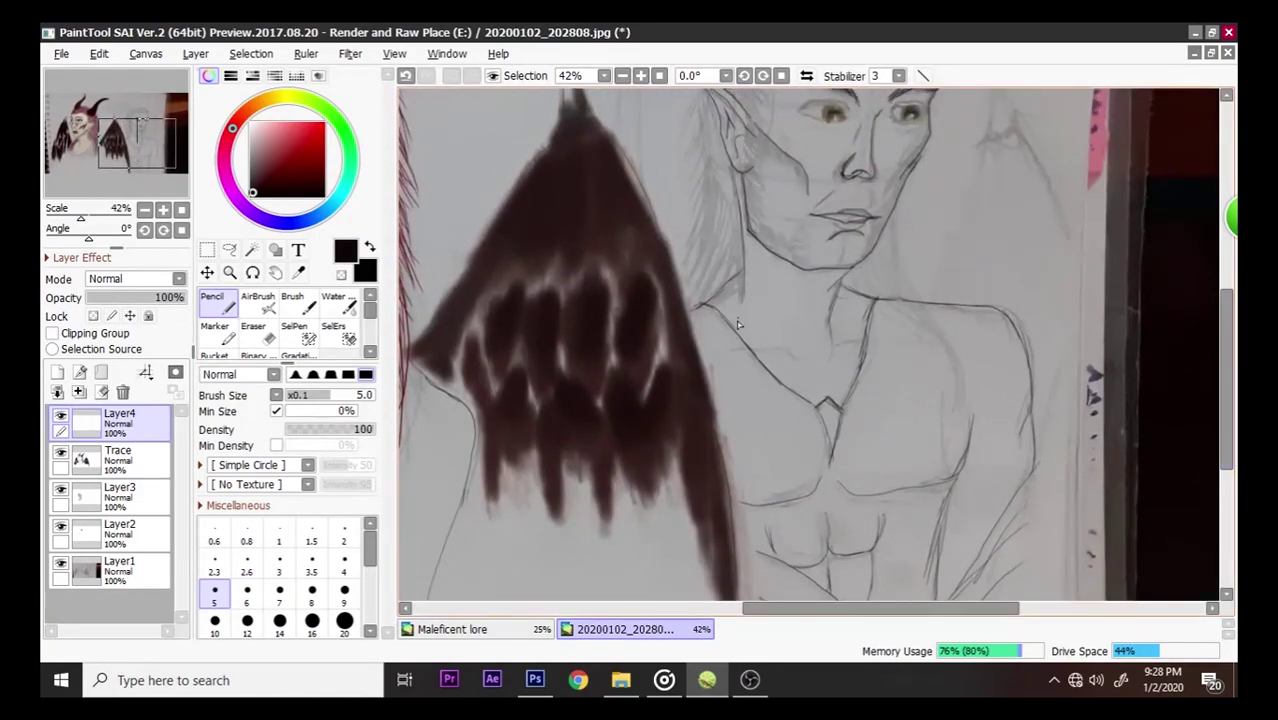
pyautogui.moveTo(1062, 343); pyautogui.dragTo(1025, 445)
pyautogui.hotkey('ctrl', 'z')
pyautogui.moveTo(1063, 350)
pyautogui.mouseDown()
pyautogui.moveTo(1033, 442)
pyautogui.moveTo(1050, 428)
pyautogui.mouseUp()
# - Trace the wing behind the man's shoulder: its inner edge, outer edge, pointed tip and the short line across the tip
pyautogui.moveTo(933, 298); pyautogui.dragTo(986, 148)
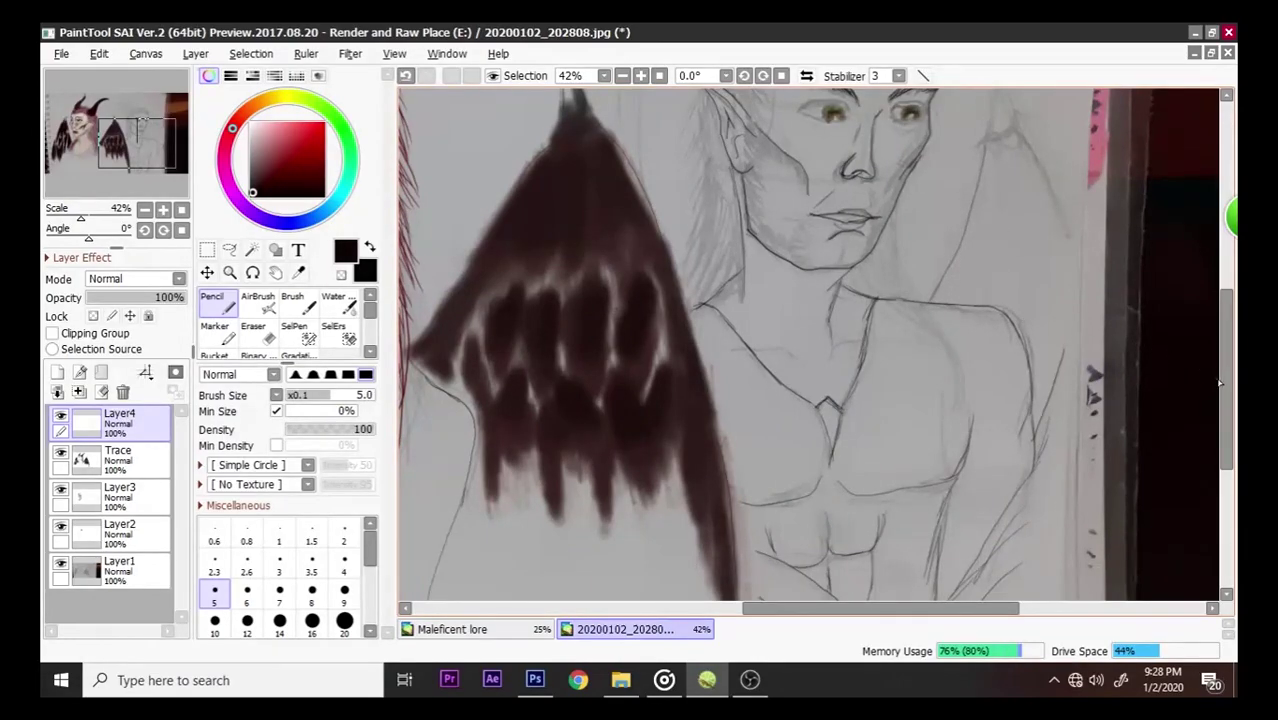
pyautogui.moveTo(1226, 325); pyautogui.dragTo(1218, 281)
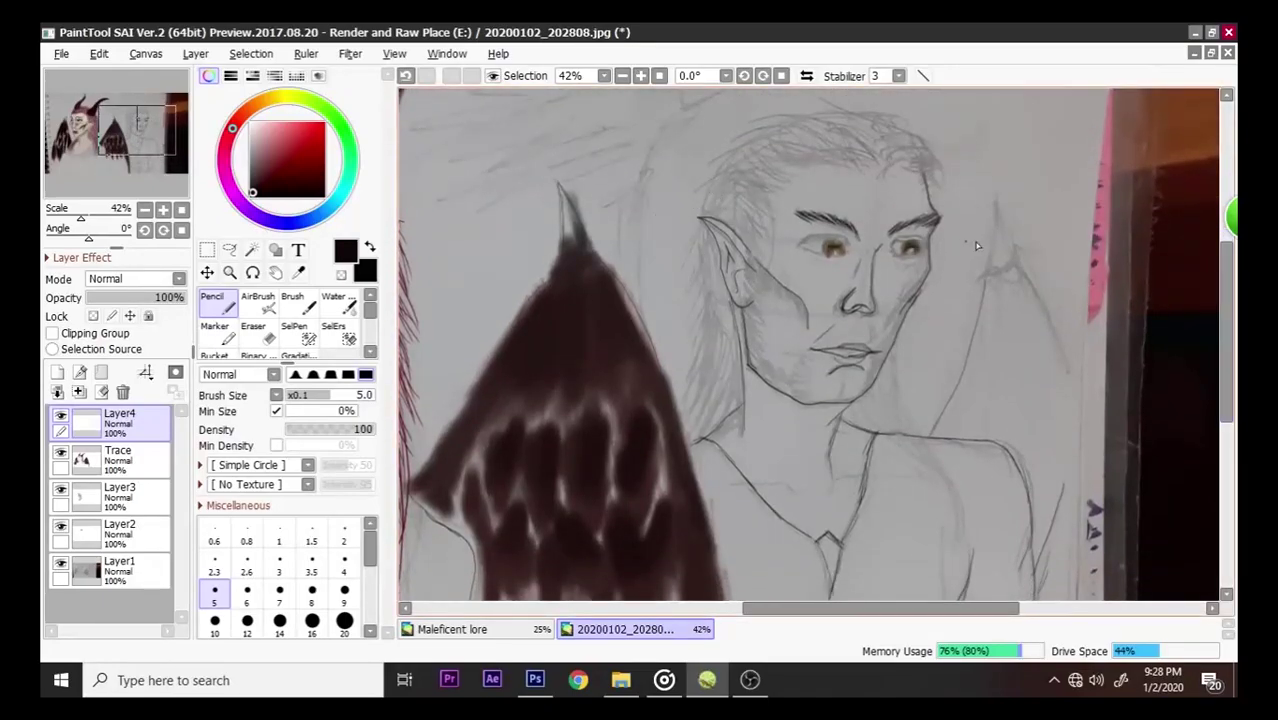
pyautogui.moveTo(987, 278)
pyautogui.mouseDown()
pyautogui.moveTo(1016, 258)
pyautogui.moveTo(1071, 378)
pyautogui.mouseUp()
pyautogui.moveTo(989, 268)
pyautogui.mouseDown()
pyautogui.moveTo(997, 210)
pyautogui.moveTo(1020, 265)
pyautogui.mouseUp()
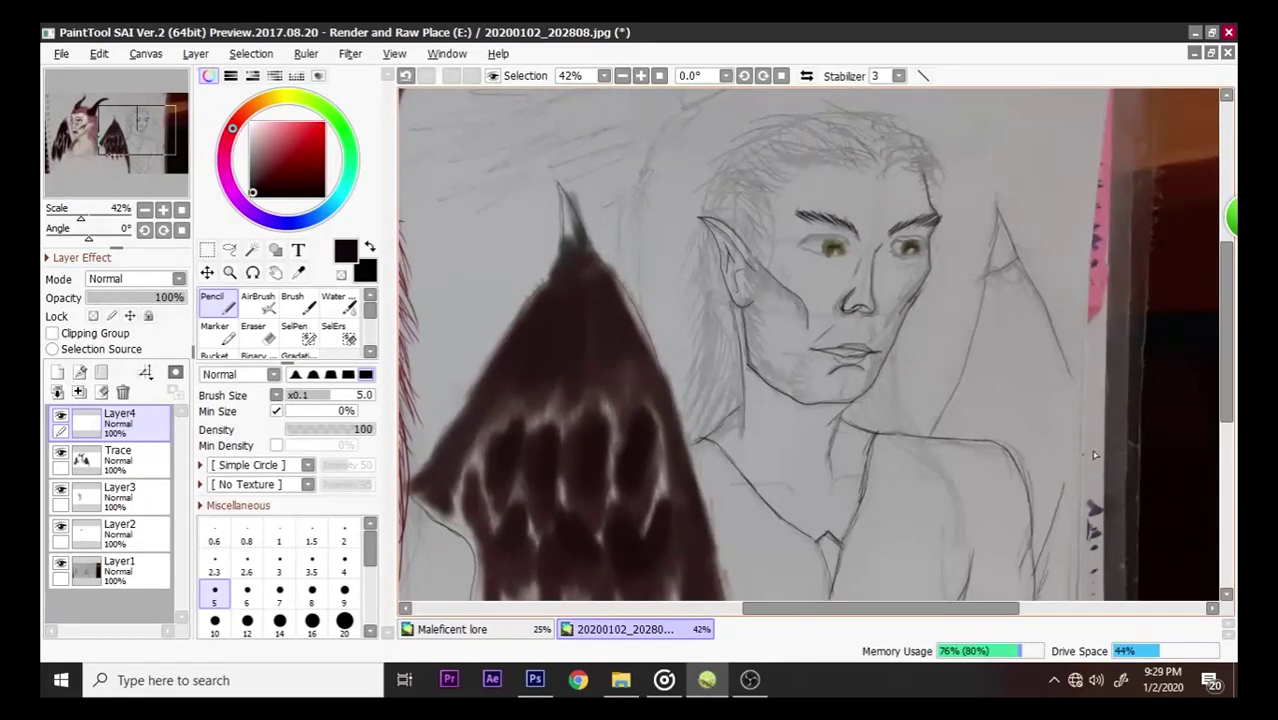
pyautogui.moveTo(1232, 378); pyautogui.dragTo(1235, 338)
pyautogui.moveTo(682, 232); pyautogui.dragTo(654, 306)
pyautogui.hotkey('ctrl', 'z')
pyautogui.moveTo(682, 232)
pyautogui.mouseDown()
pyautogui.moveTo(648, 293)
pyautogui.moveTo(647, 440)
pyautogui.mouseUp()
pyautogui.hotkey('ctrl', 'z')
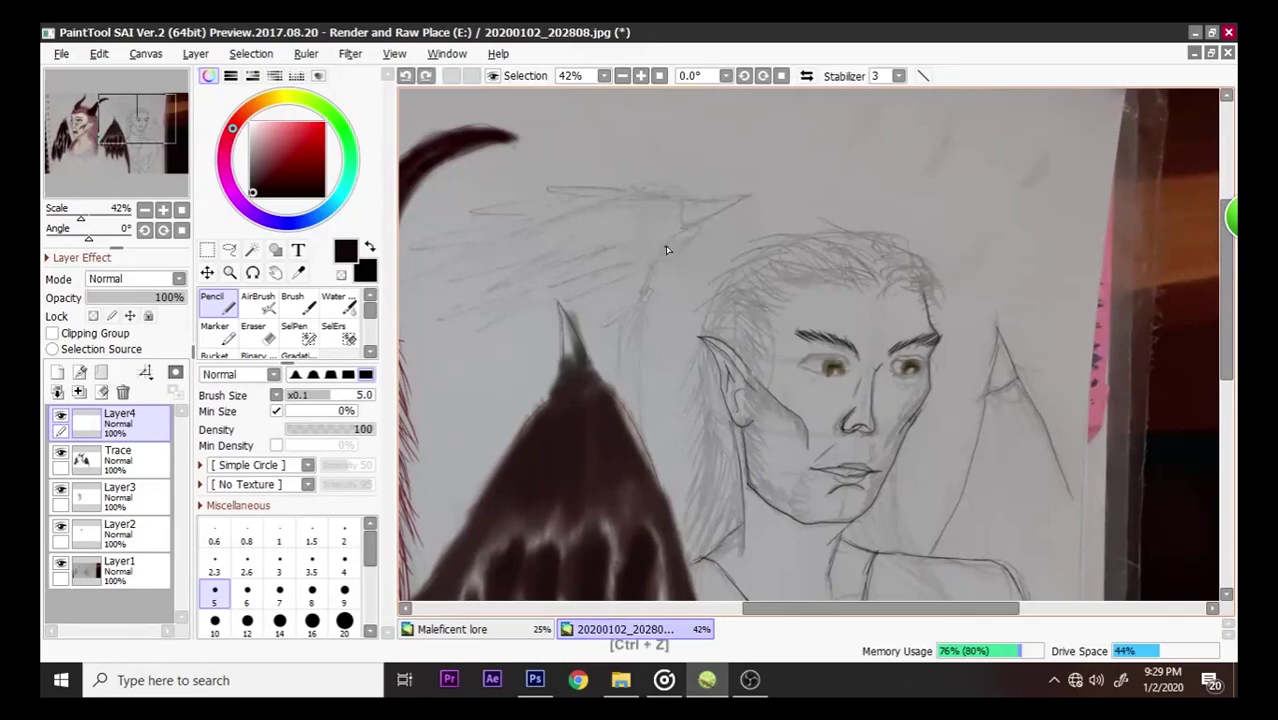
pyautogui.moveTo(682, 236)
pyautogui.mouseDown()
pyautogui.moveTo(660, 285)
pyautogui.moveTo(648, 436)
pyautogui.mouseUp()
pyautogui.hotkey('ctrl', 'z')
pyautogui.hotkey('ctrl', 'z')
pyautogui.hotkey('ctrl', 'z')
pyautogui.hotkey('ctrl', 'z')
# - Trace the wing between the two figures with its long inner edge, pointed tip and upper feather lines
pyautogui.moveTo(683, 226)
pyautogui.mouseDown()
pyautogui.moveTo(658, 278)
pyautogui.moveTo(643, 440)
pyautogui.mouseUp()
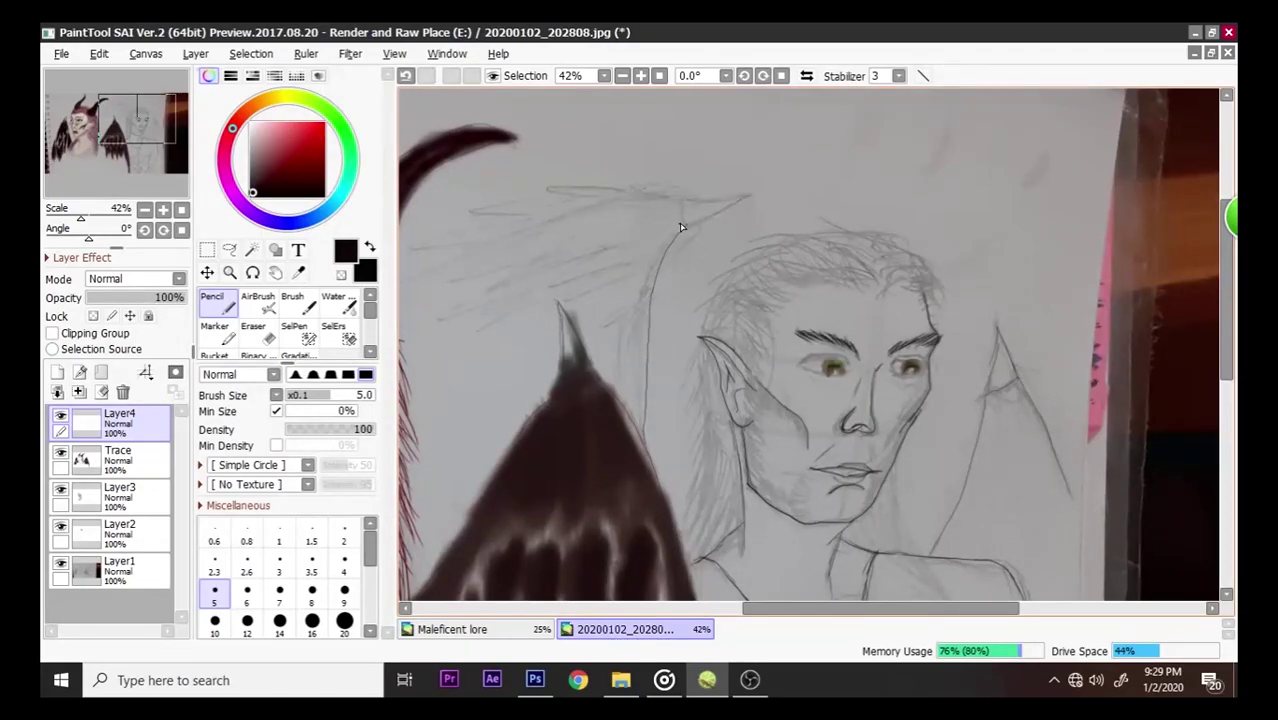
pyautogui.moveTo(682, 204)
pyautogui.mouseDown()
pyautogui.moveTo(756, 191)
pyautogui.moveTo(710, 220)
pyautogui.mouseUp()
pyautogui.moveTo(632, 197)
pyautogui.mouseDown()
pyautogui.moveTo(472, 218)
pyautogui.moveTo(470, 232)
pyautogui.moveTo(430, 244)
pyautogui.mouseUp()
pyautogui.moveTo(522, 234); pyautogui.dragTo(437, 280)
pyautogui.moveTo(566, 226); pyautogui.dragTo(490, 272)
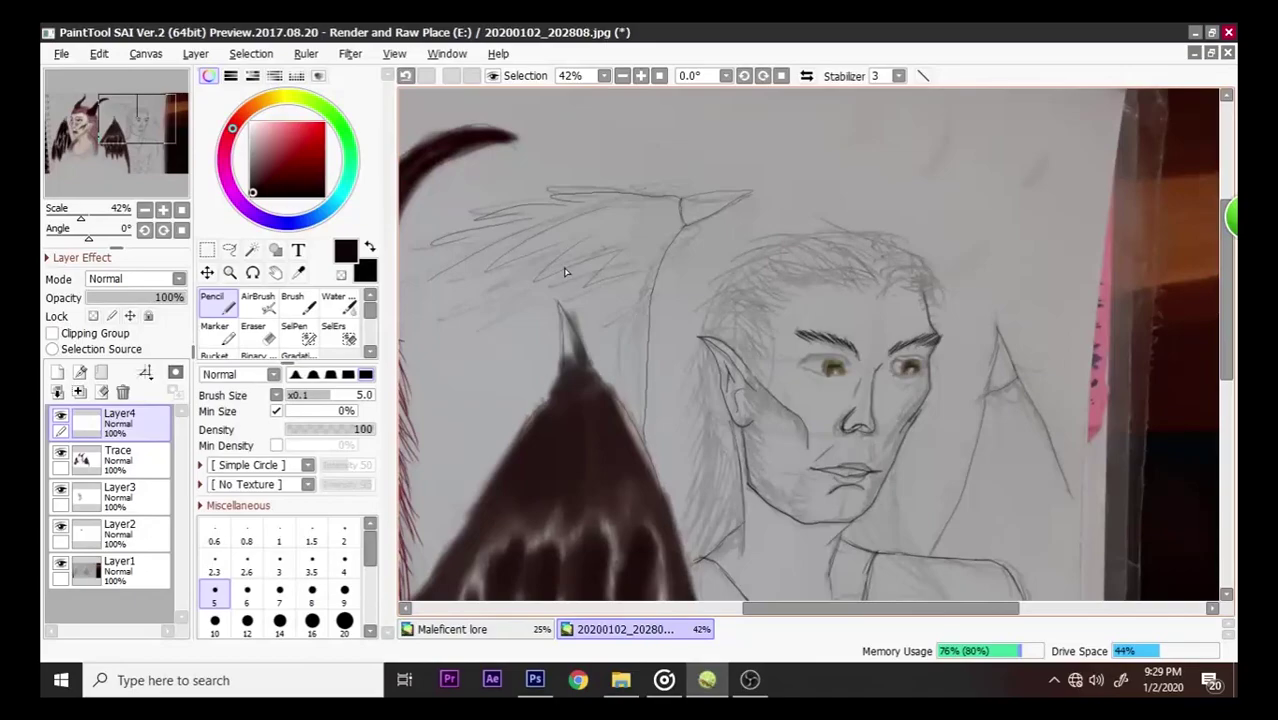
# - Undo the last eye stroke and redraw the outline of the man's eye nearest his visible ear
pyautogui.scroll(-2, 581, 283)
pyautogui.scroll(1, 672, 393)
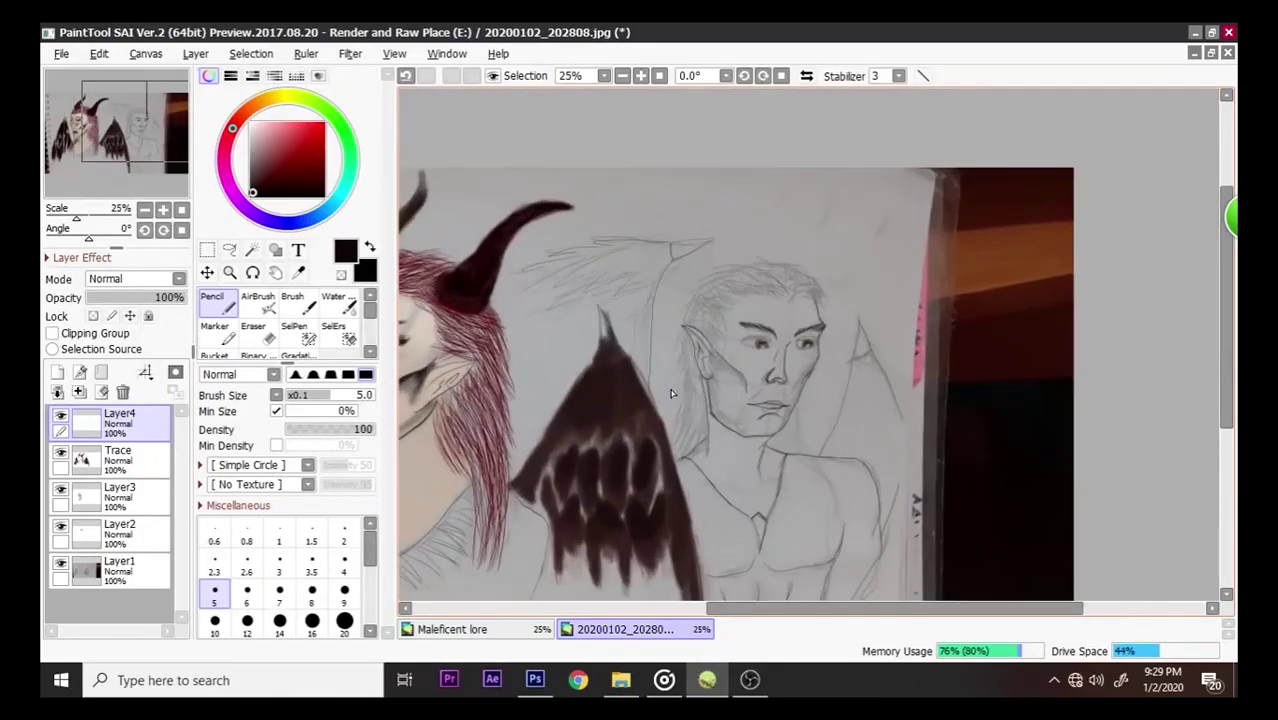
pyautogui.scroll(4, 768, 435)
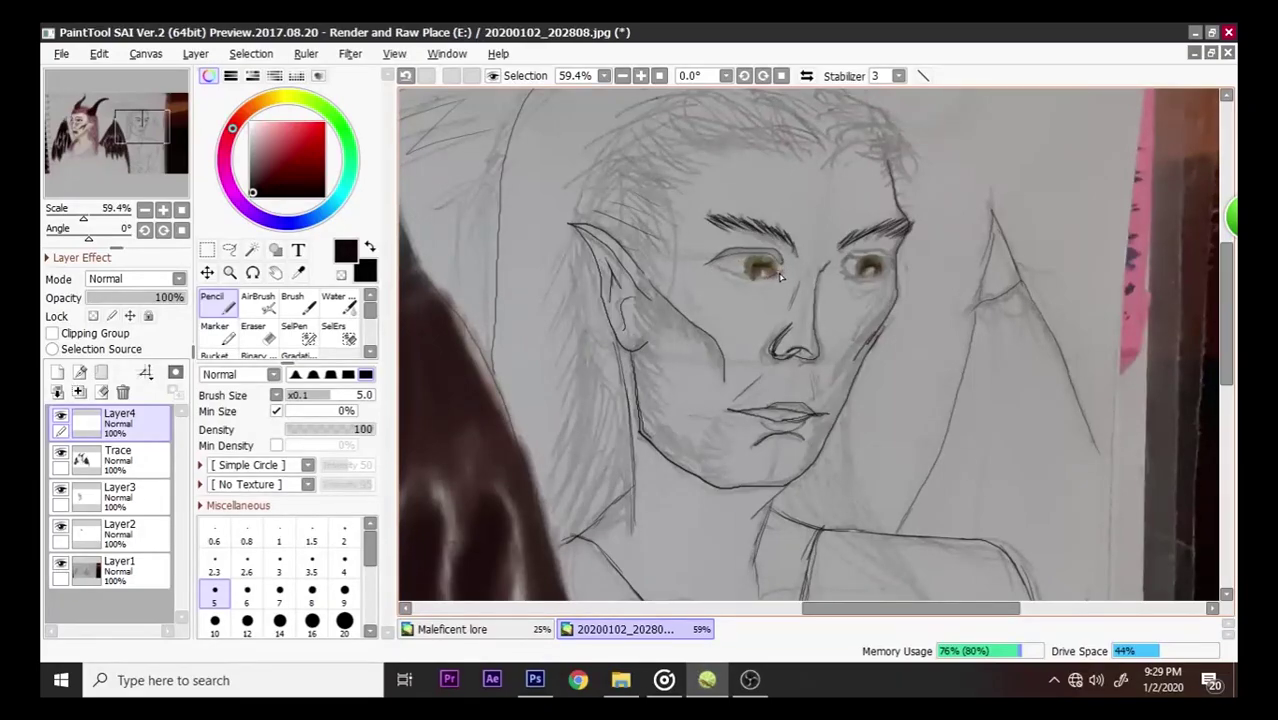
pyautogui.hotkey('ctrl', 'z')
pyautogui.moveTo(782, 279); pyautogui.dragTo(712, 271)
# - Add a new layer above the man's line art
pyautogui.scroll(-1, 817, 381)
pyautogui.scroll(-2, 827, 372)
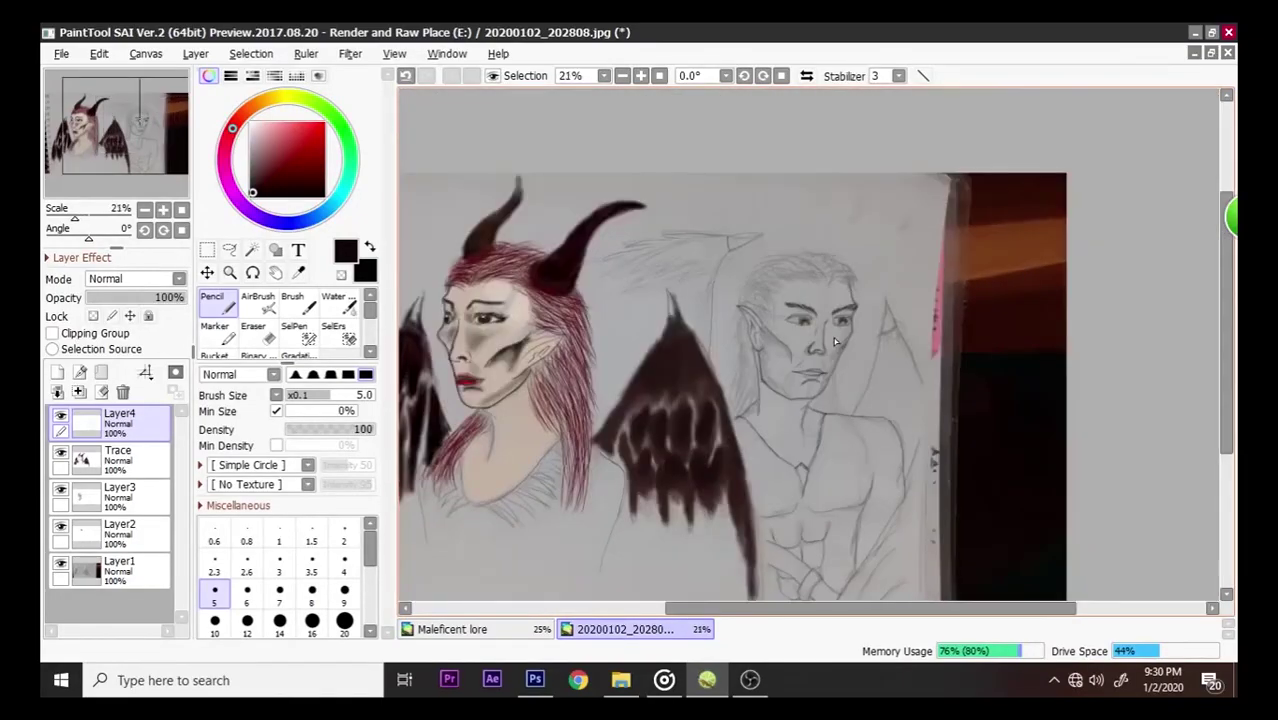
pyautogui.scroll(-1, 840, 335)
pyautogui.scroll(1, 855, 331)
pyautogui.scroll(2, 855, 331)
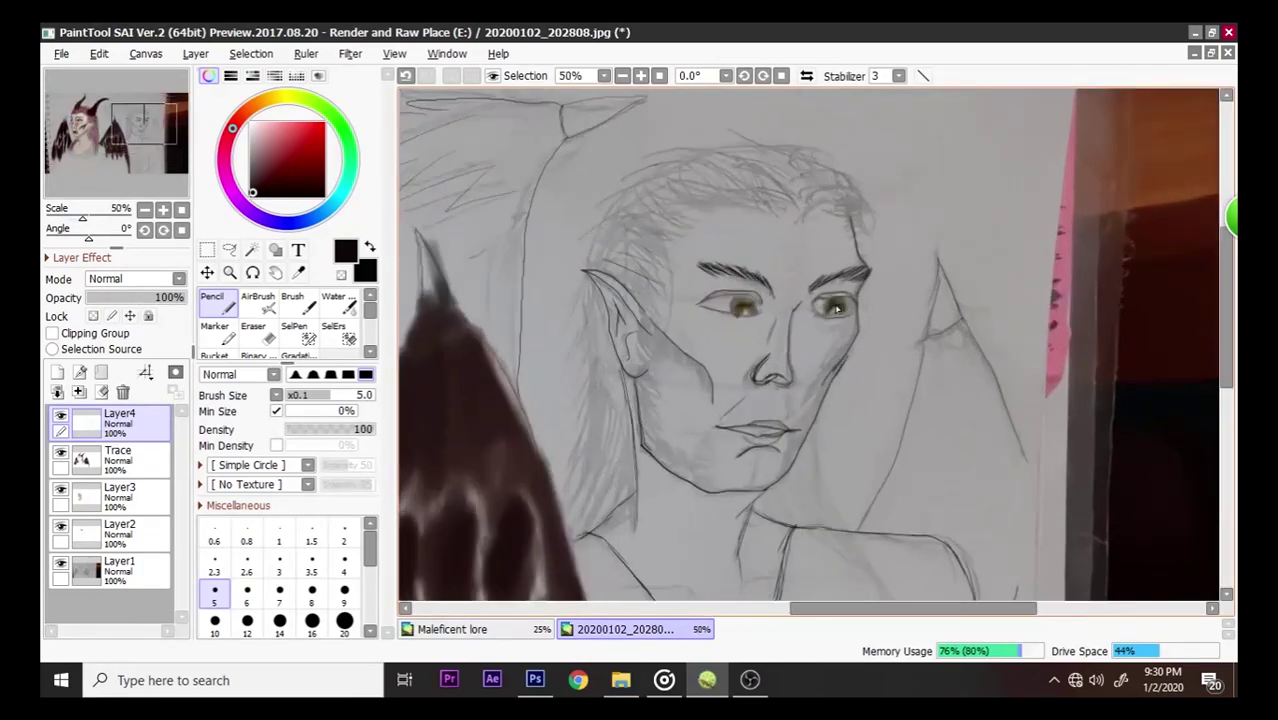
pyautogui.scroll(1, 797, 336)
pyautogui.scroll(1, 780, 343)
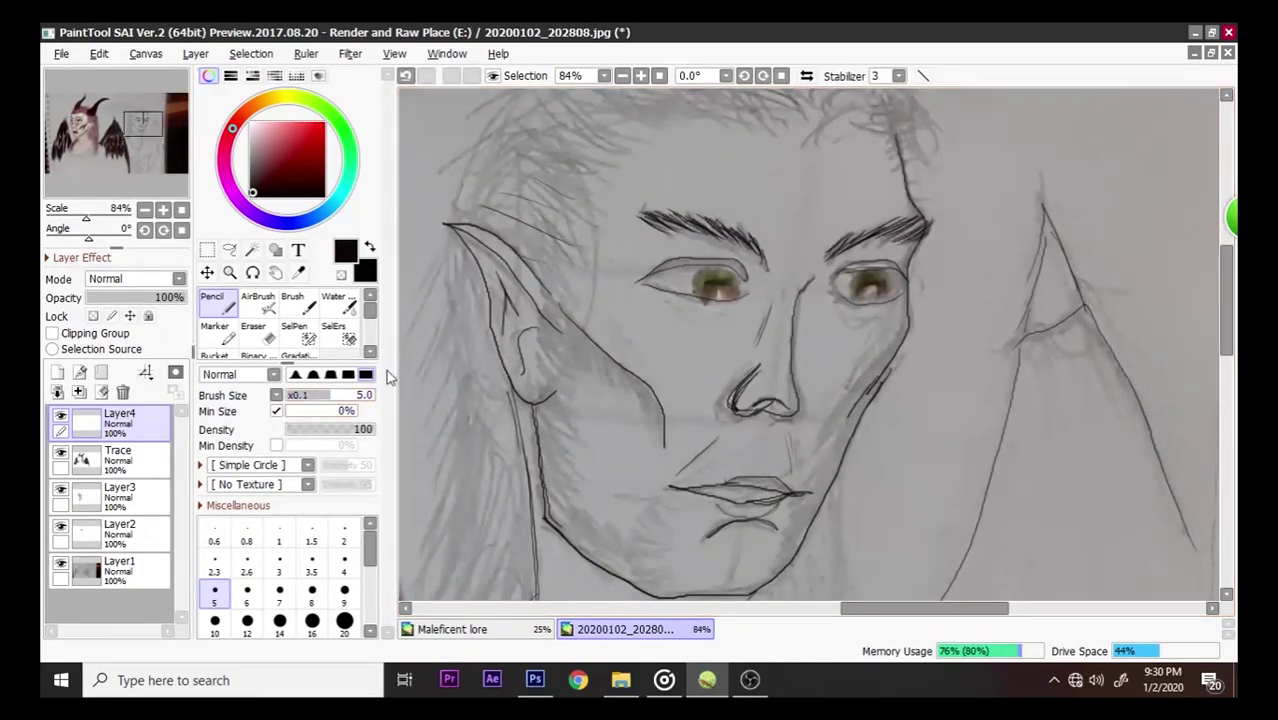
pyautogui.click(57, 372)
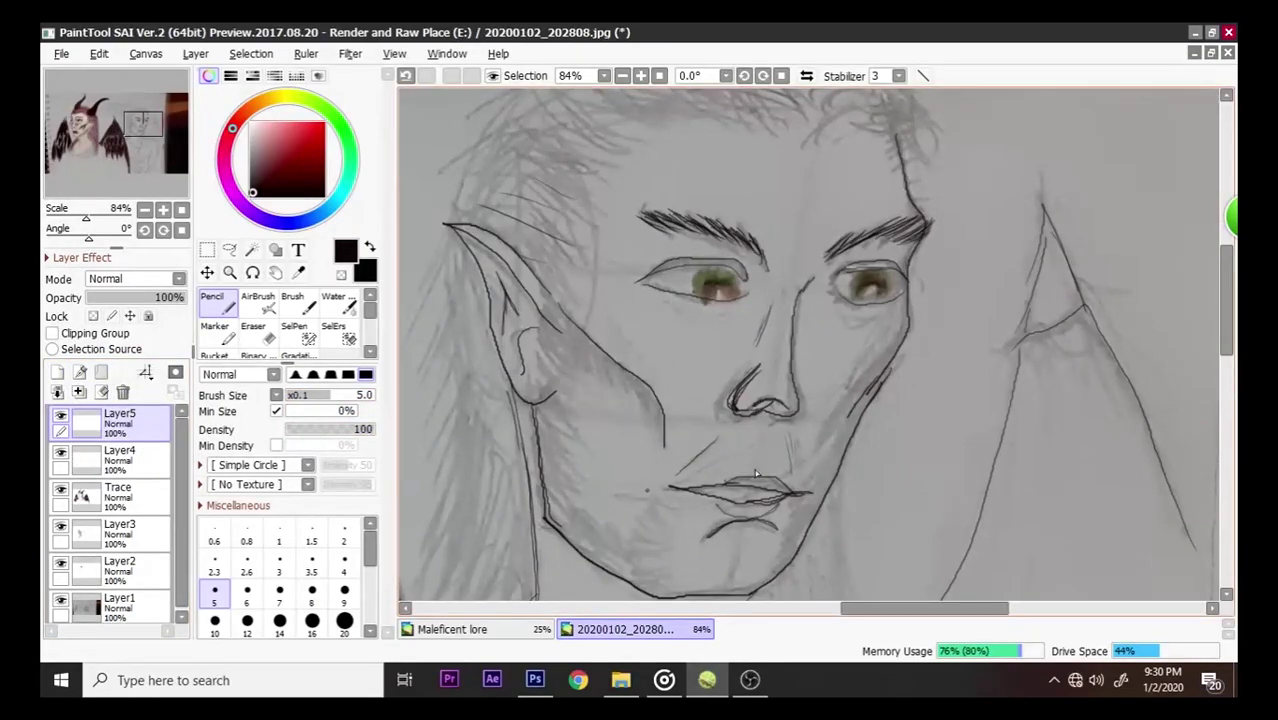
# - Save the drawing as a JPEG with compression quality 90
pyautogui.scroll(-5, 783, 455)
pyautogui.scroll(-3, 783, 455)
pyautogui.moveTo(1228, 262); pyautogui.dragTo(1205, 340)
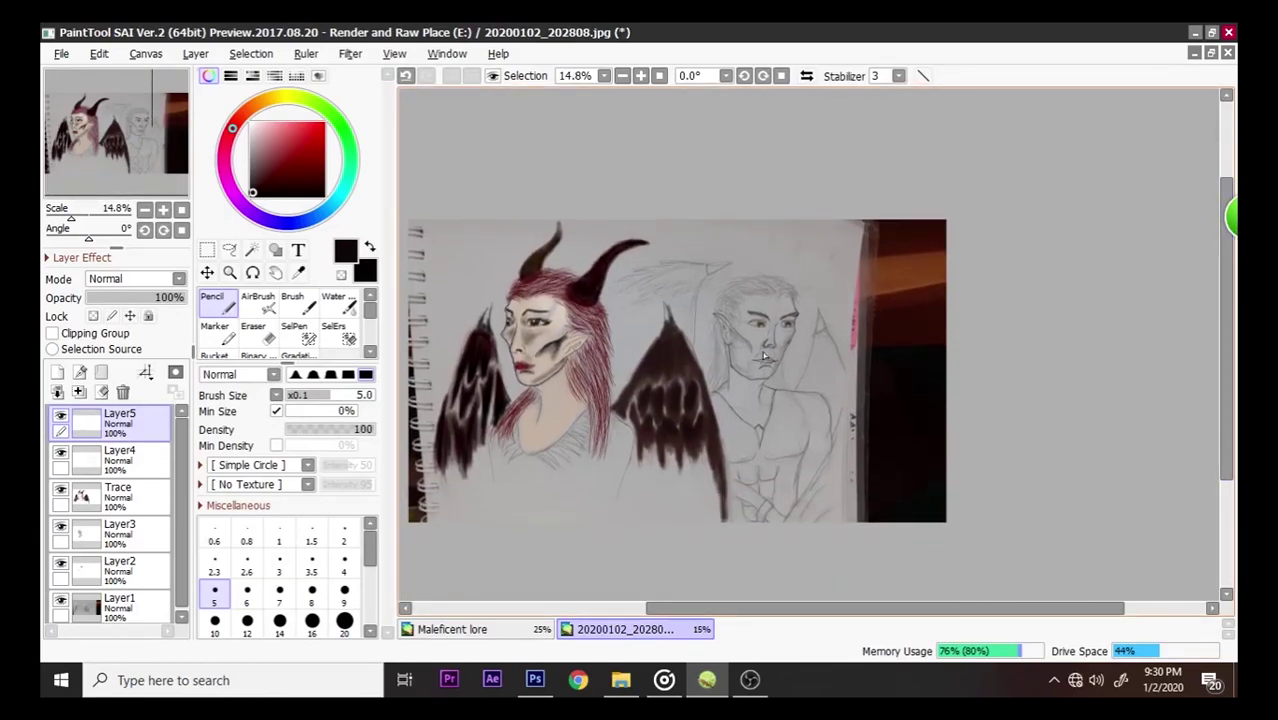
pyautogui.scroll(1, 607, 357)
pyautogui.scroll(1, 777, 330)
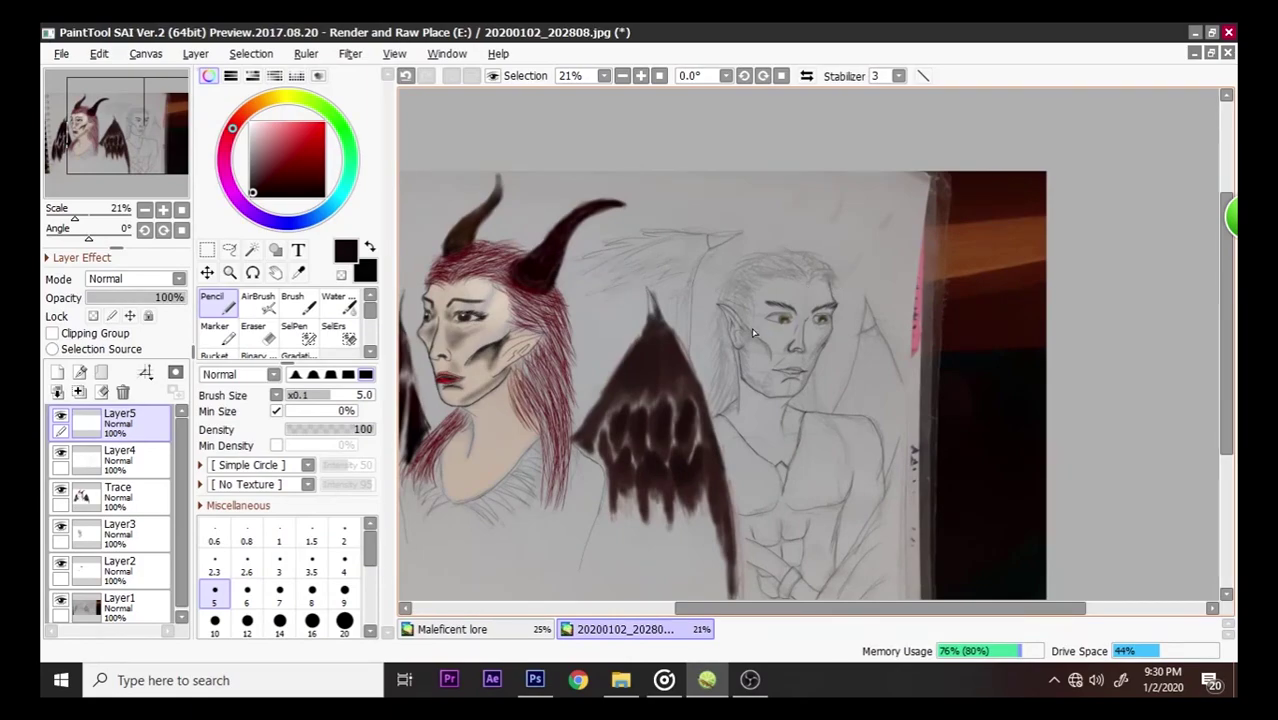
pyautogui.hotkey('ctrl', 's')
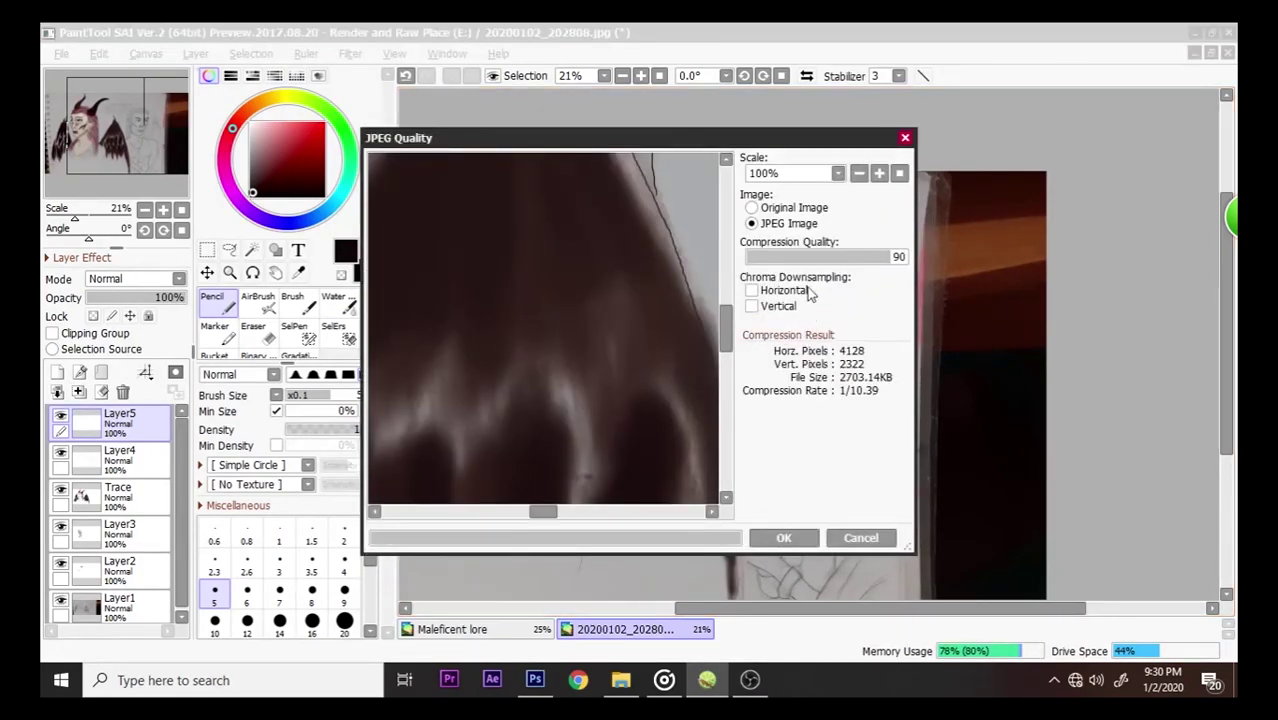
pyautogui.click(800, 537)
# - Save the drawing again under the same name with the SAI Ver.2 (*.sai2) filter, overwriting the existing .jpg at quality 90
pyautogui.click(61, 53)
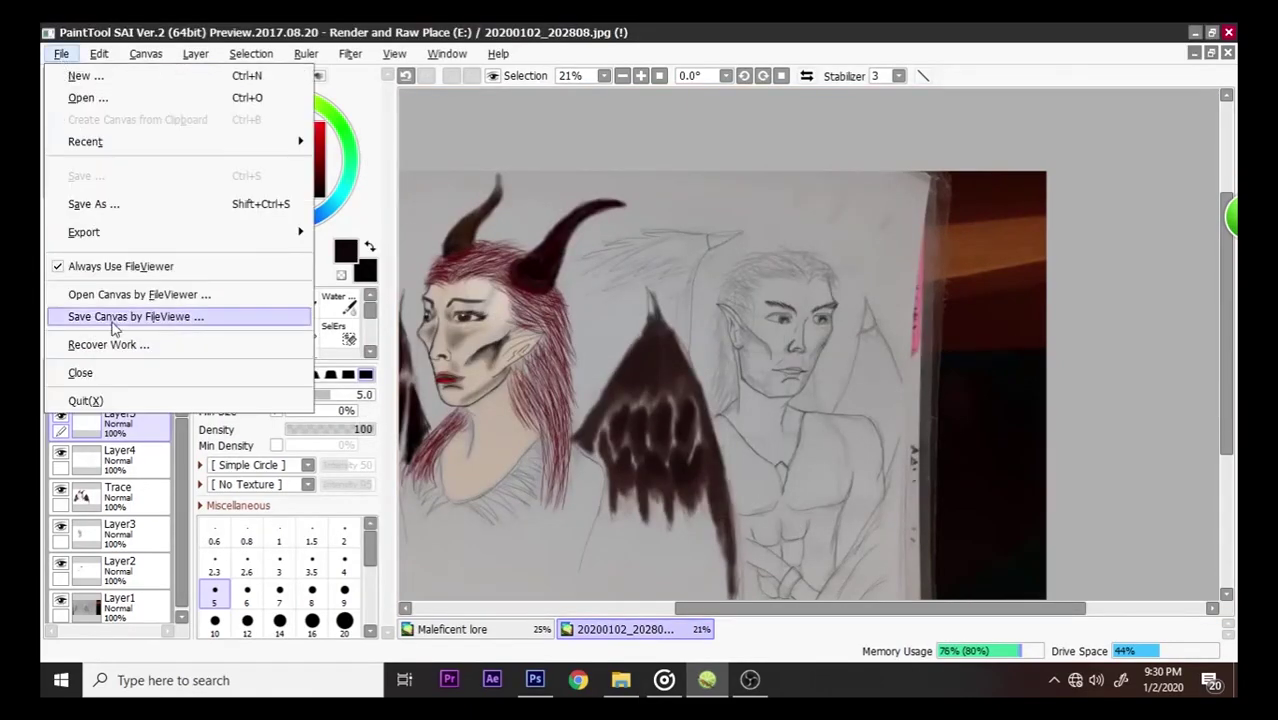
pyautogui.click(128, 203)
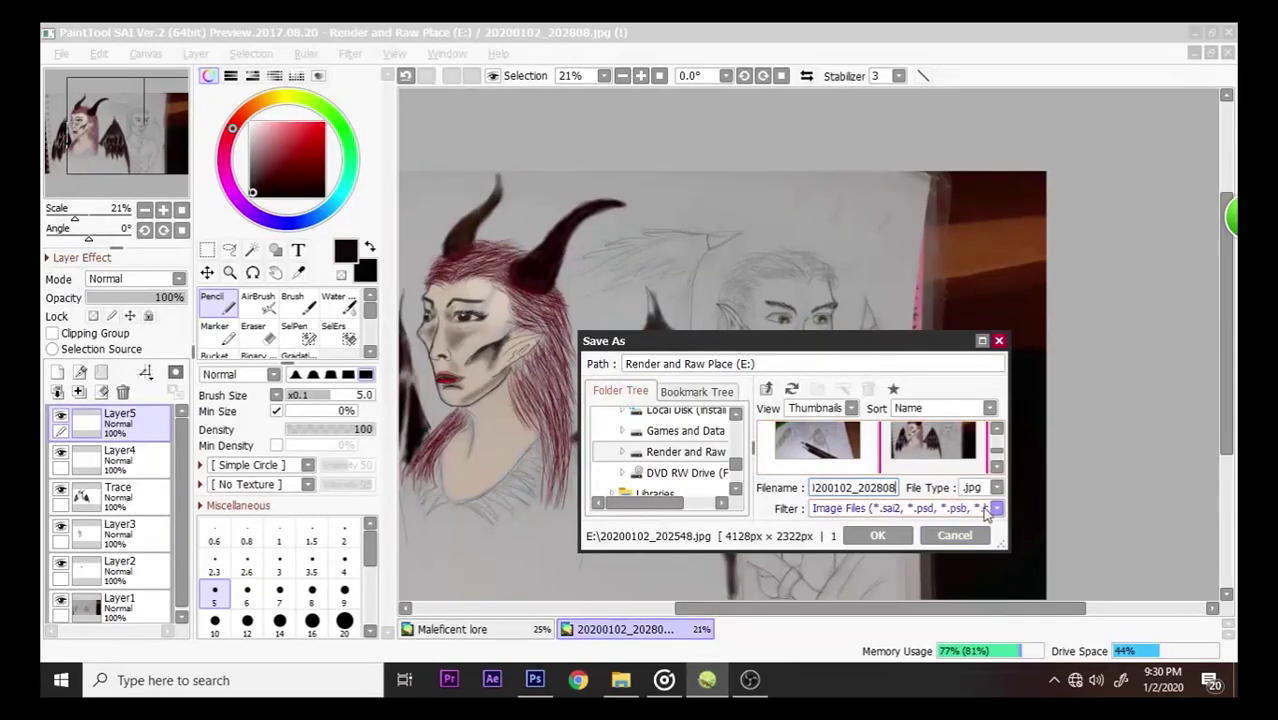
pyautogui.click(995, 509)
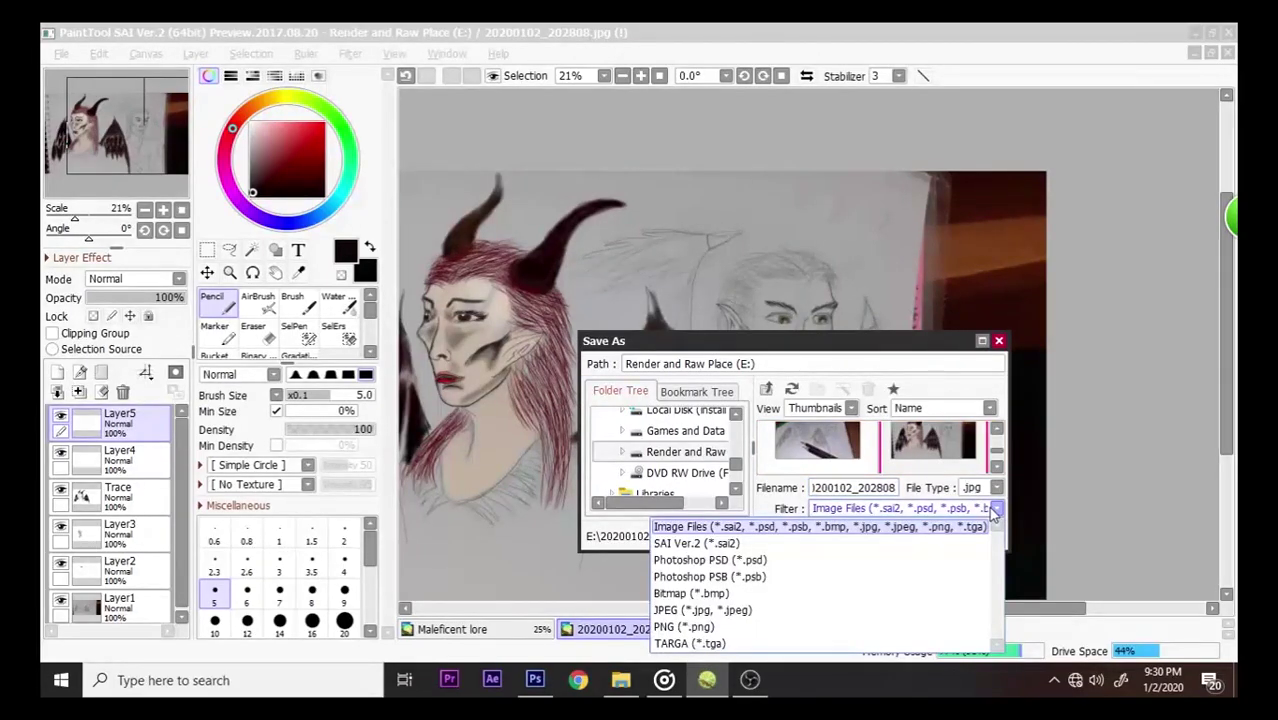
pyautogui.click(776, 545)
pyautogui.click(876, 538)
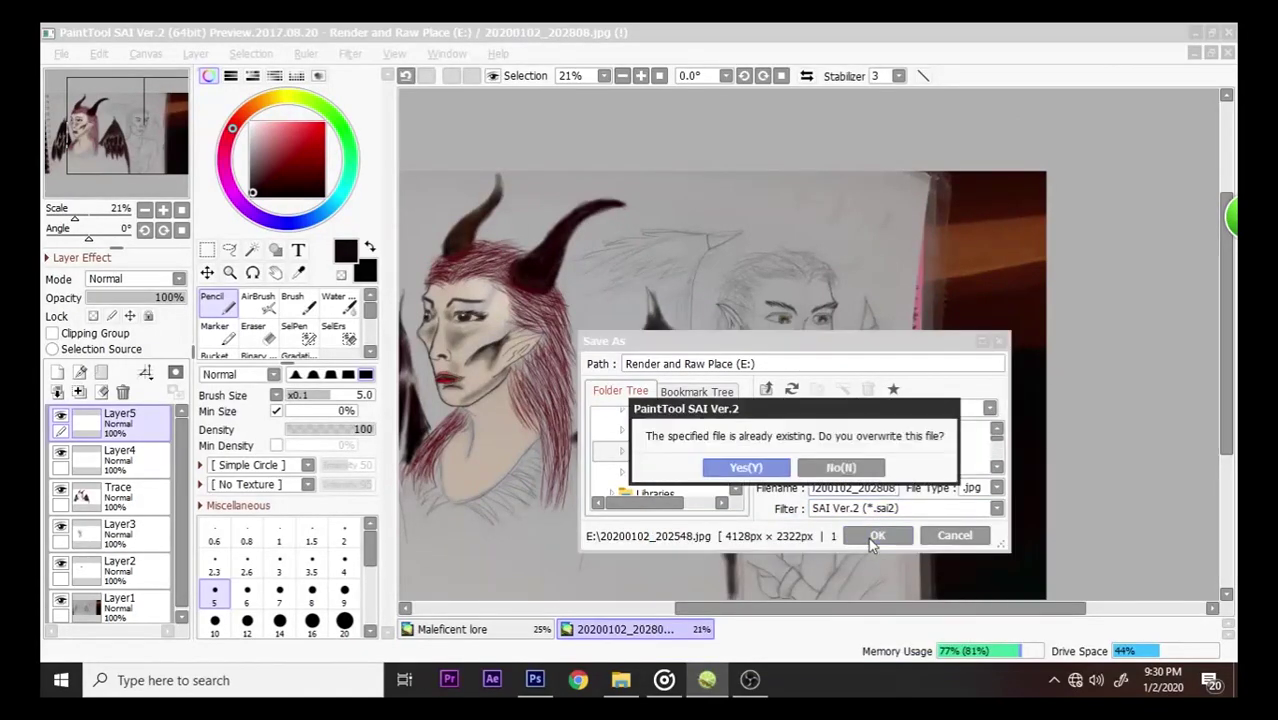
pyautogui.click(762, 468)
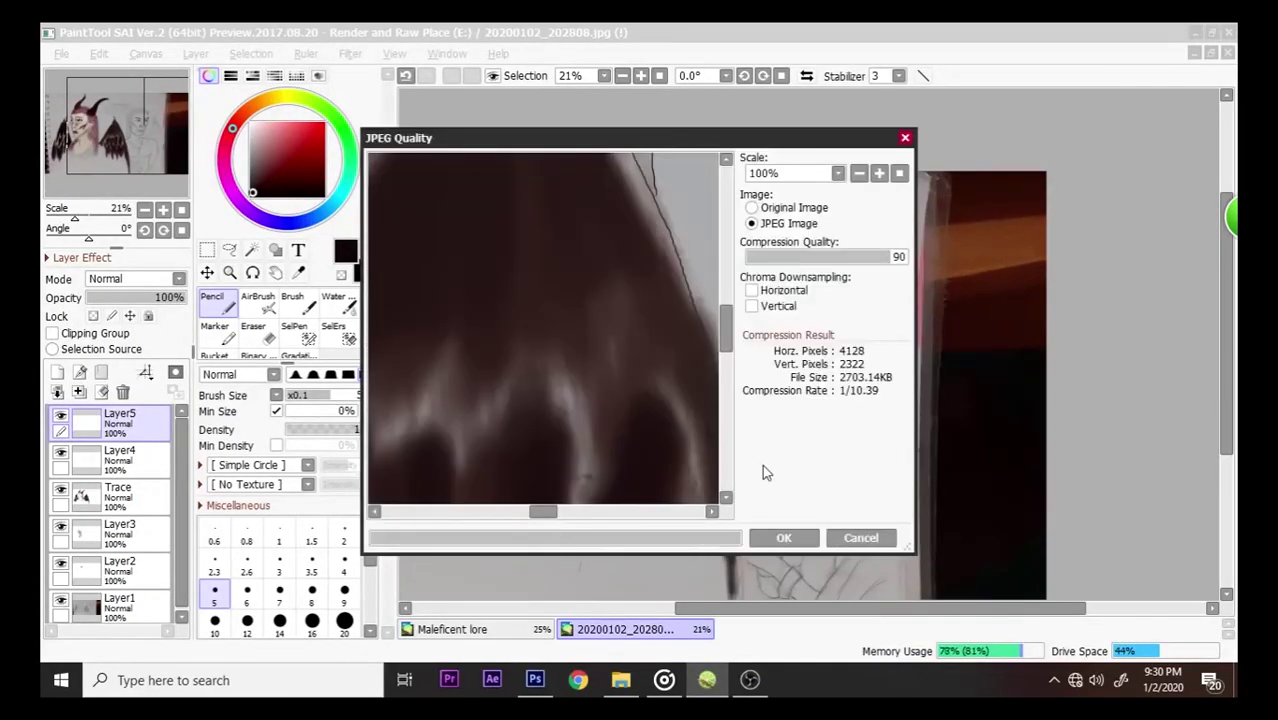
pyautogui.click(791, 534)
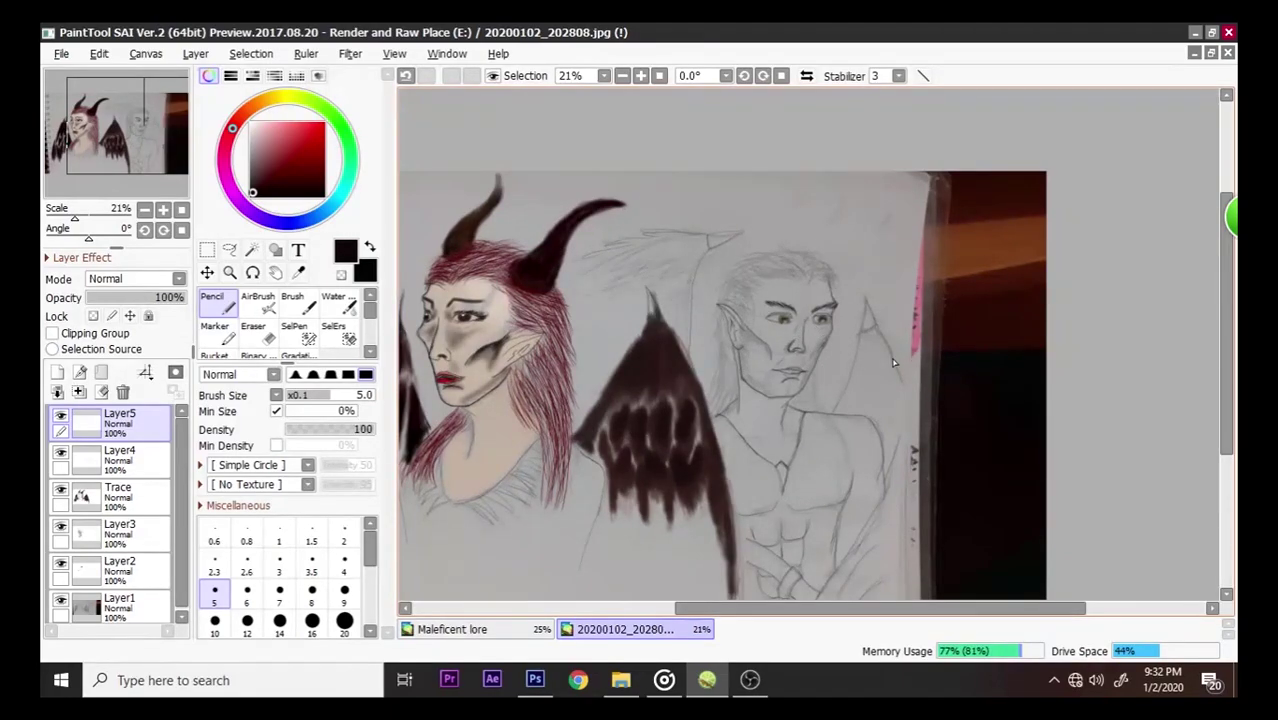
# - Sample a brownish shading colour from the woman's cheek with the colour picker
pyautogui.scroll(-1, 830, 348)
pyautogui.scroll(1, 830, 348)
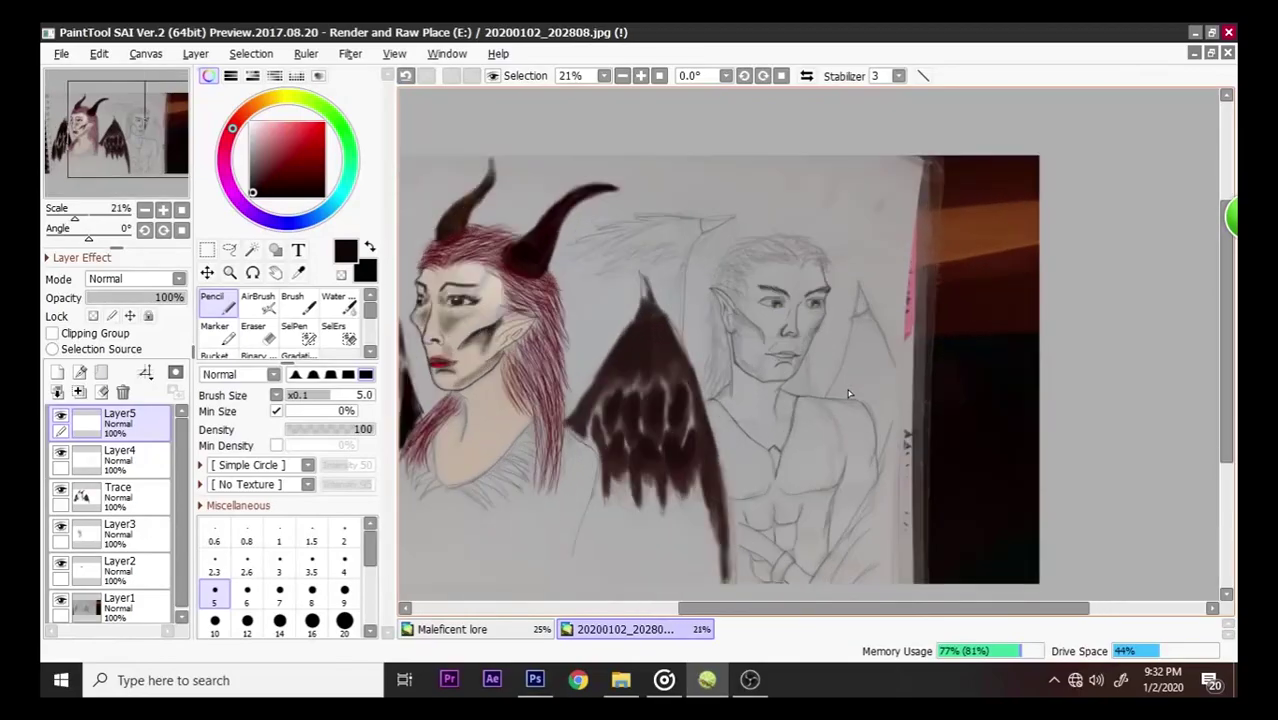
pyautogui.scroll(1, 731, 276)
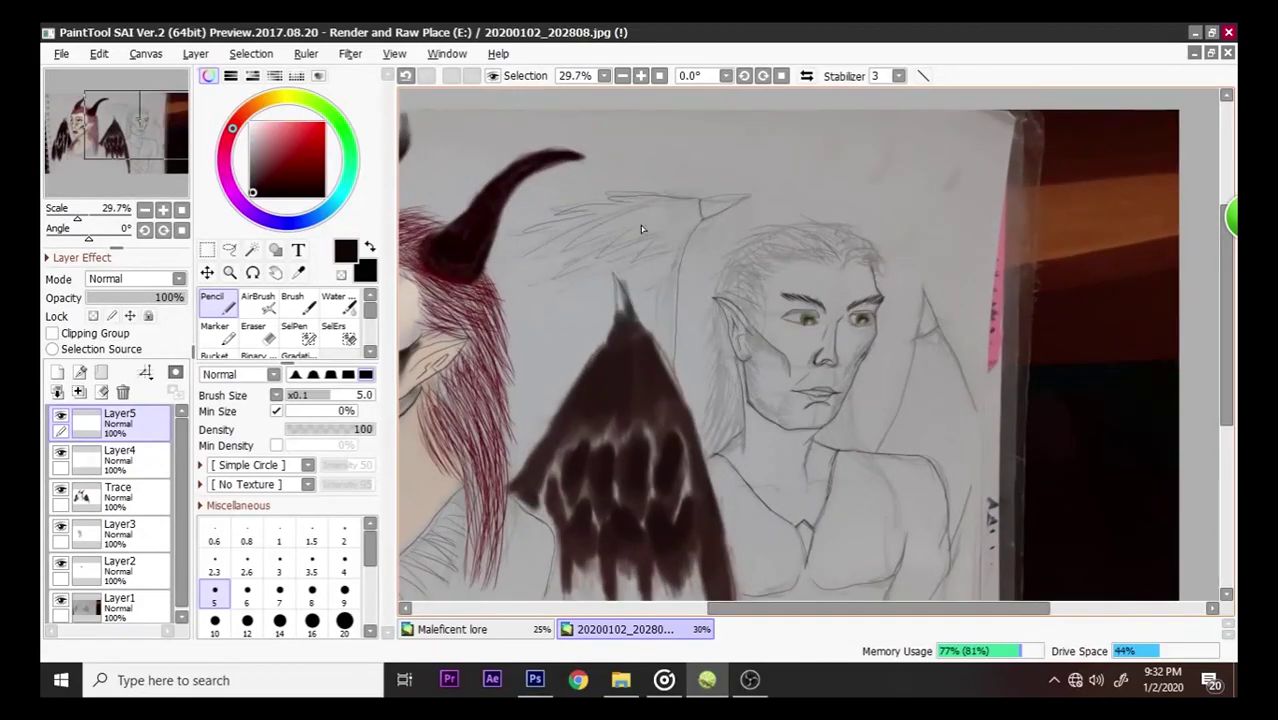
pyautogui.scroll(5, 830, 338)
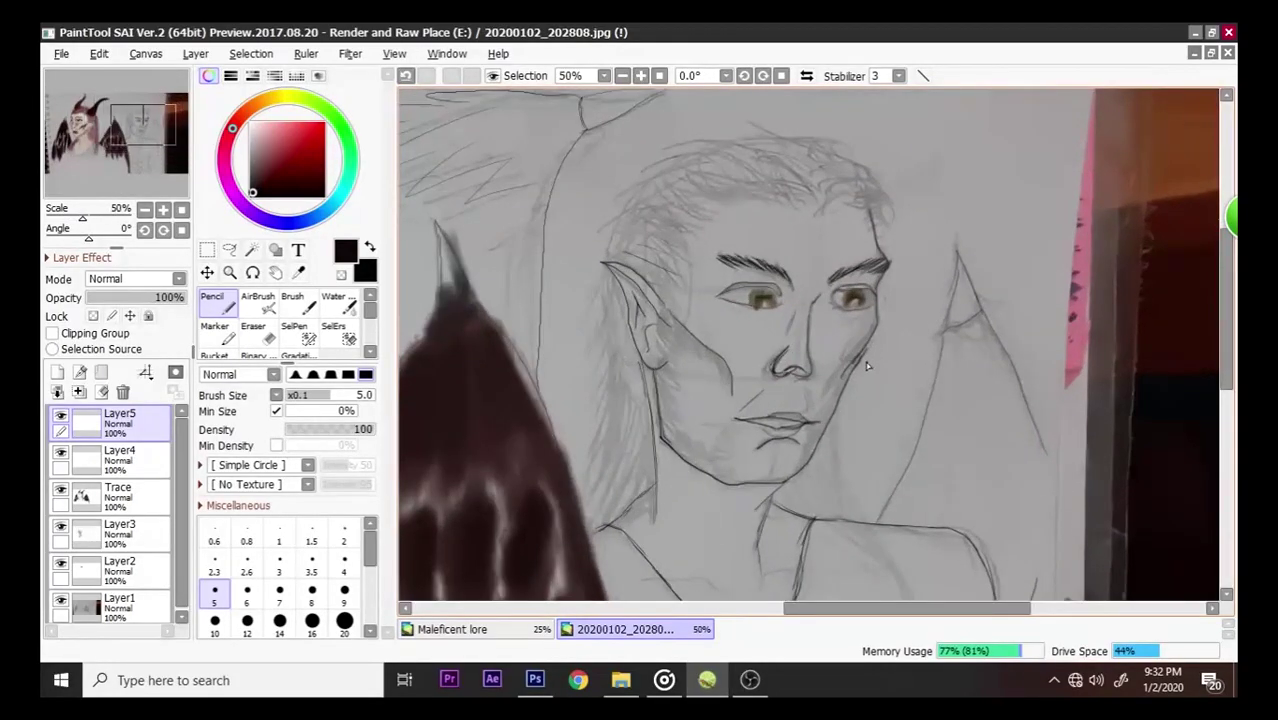
pyautogui.moveTo(1235, 330); pyautogui.dragTo(1229, 330)
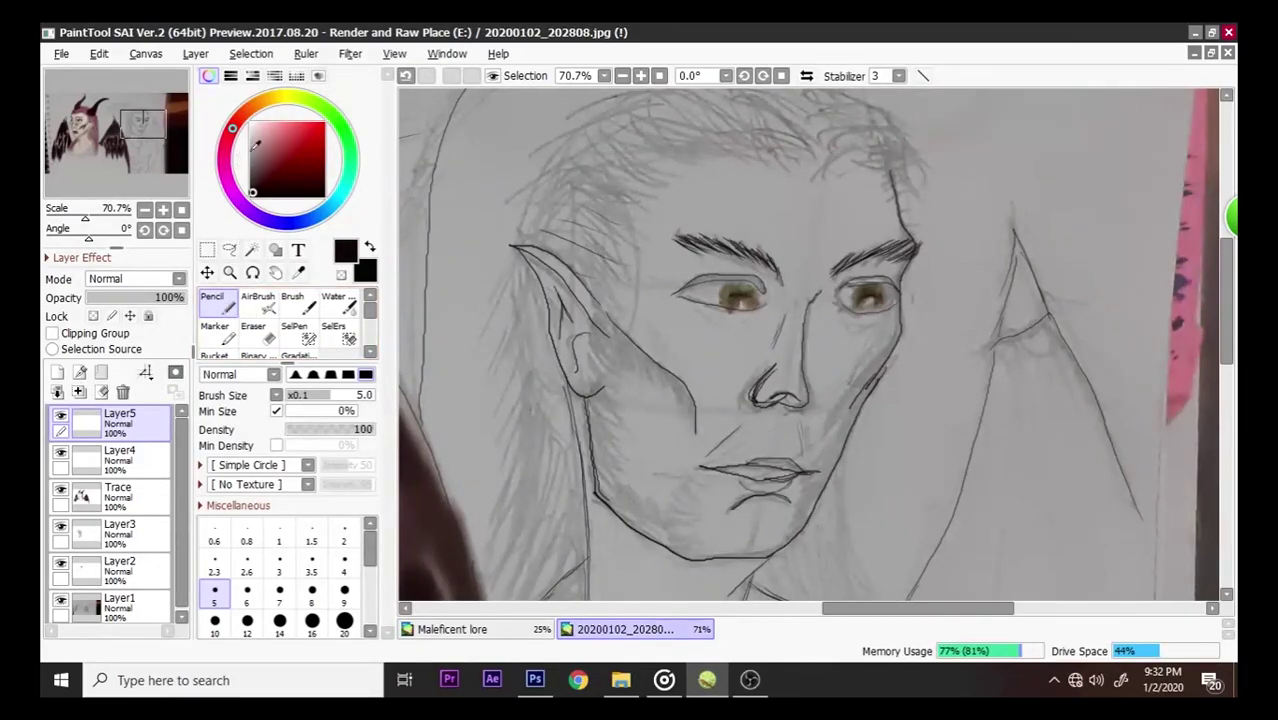
pyautogui.scroll(-3, 810, 594)
pyautogui.moveTo(861, 611); pyautogui.dragTo(705, 611)
pyautogui.scroll(1, 562, 503)
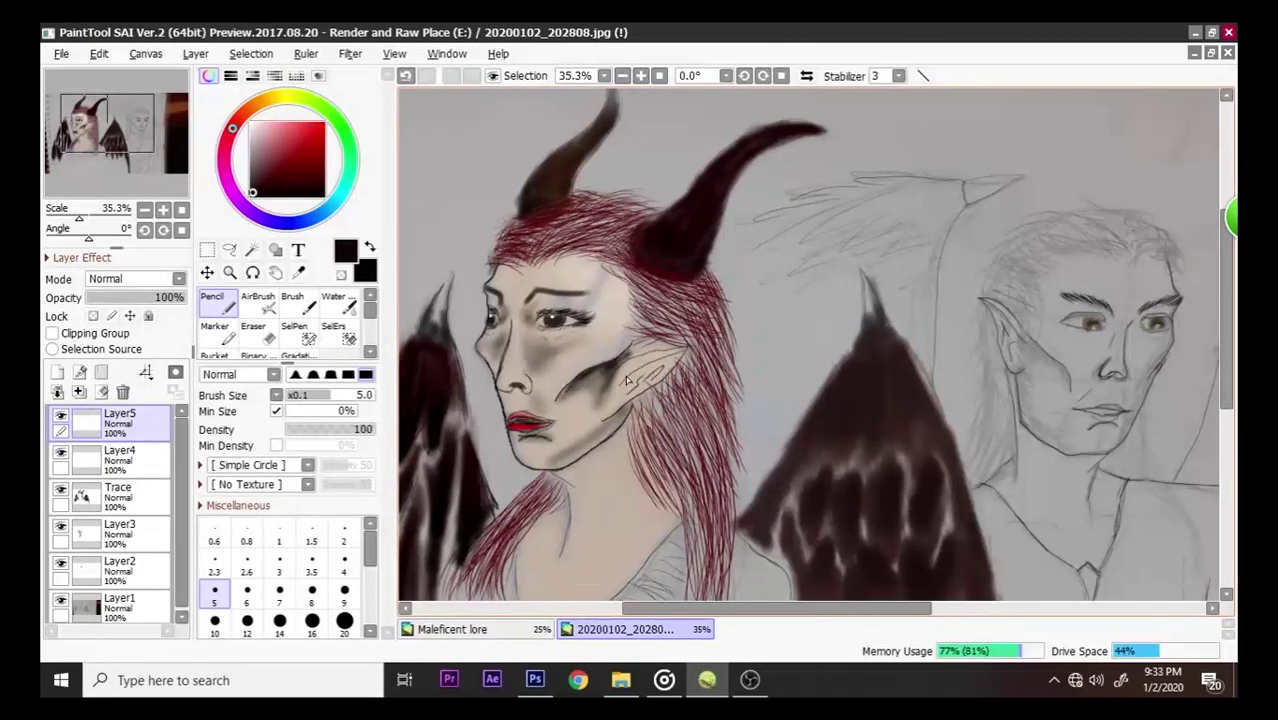
pyautogui.scroll(2, 626, 379)
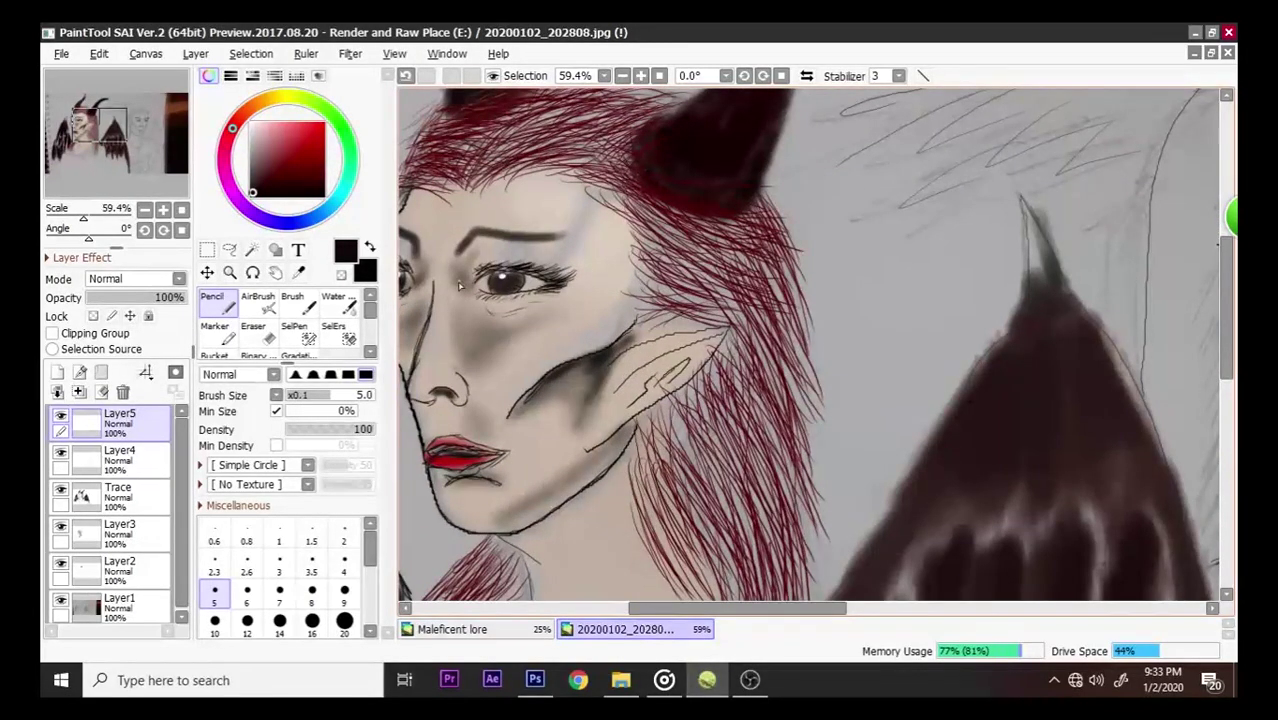
pyautogui.click(298, 273)
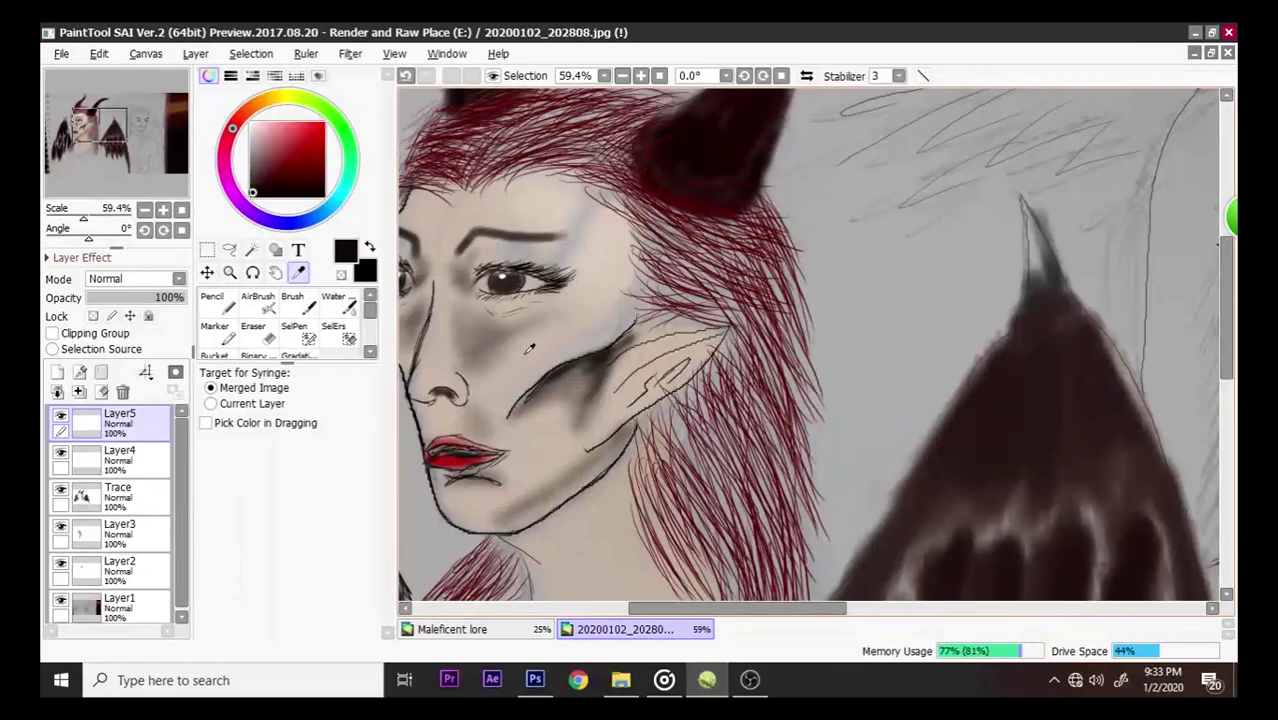
pyautogui.click(581, 311)
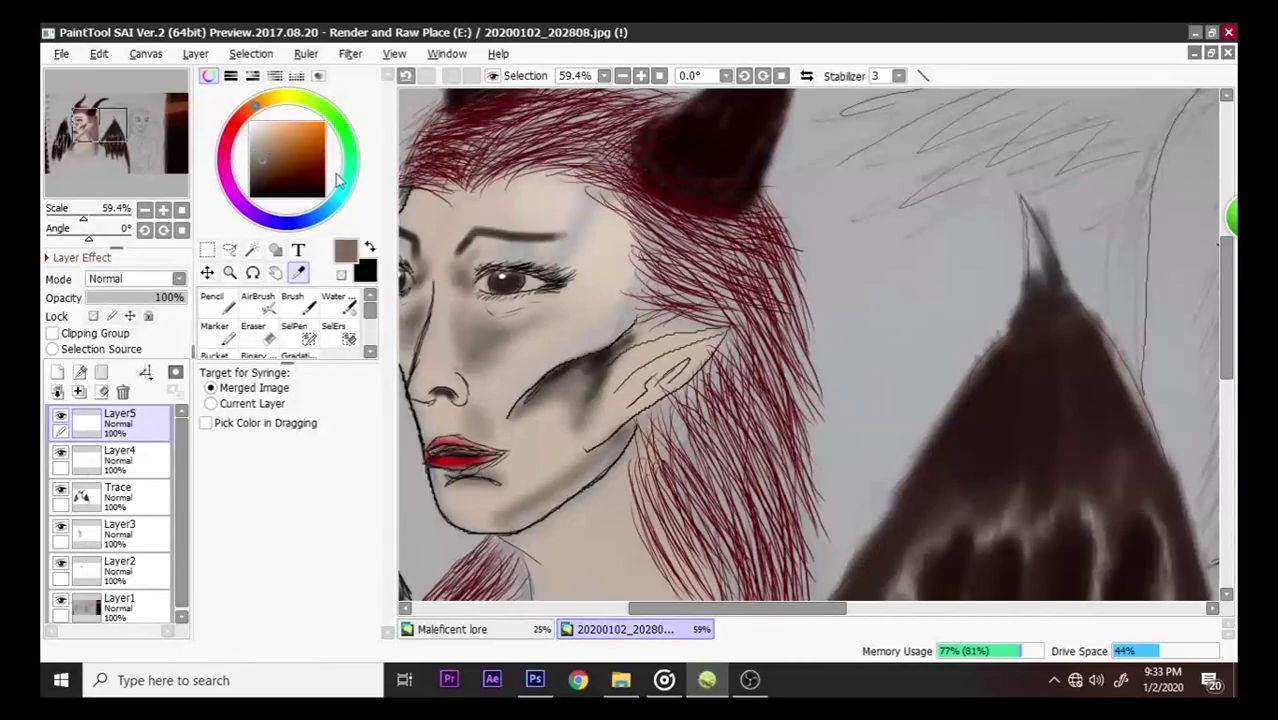
# - Select the Brush tool for the man's face and toggle Layer4's visibility off and on
pyautogui.scroll(-3, 1055, 250)
pyautogui.scroll(4, 1055, 250)
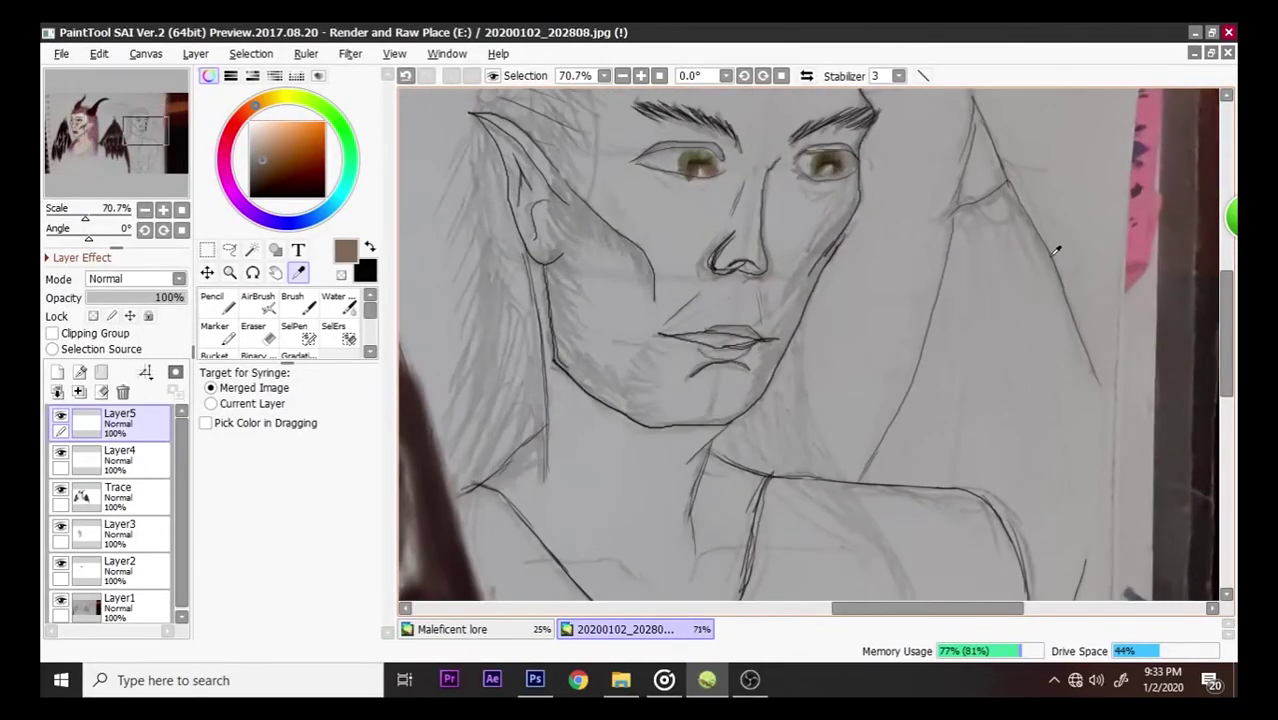
pyautogui.moveTo(1230, 355); pyautogui.dragTo(1232, 322)
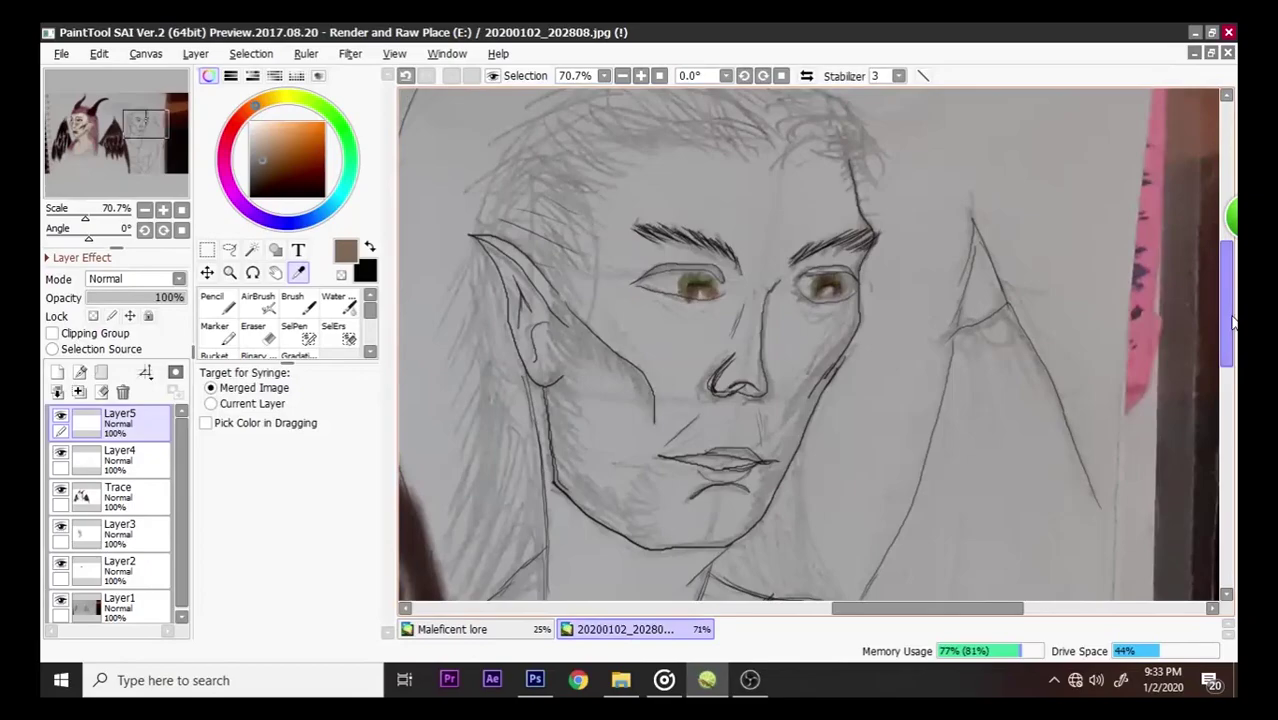
pyautogui.click(293, 303)
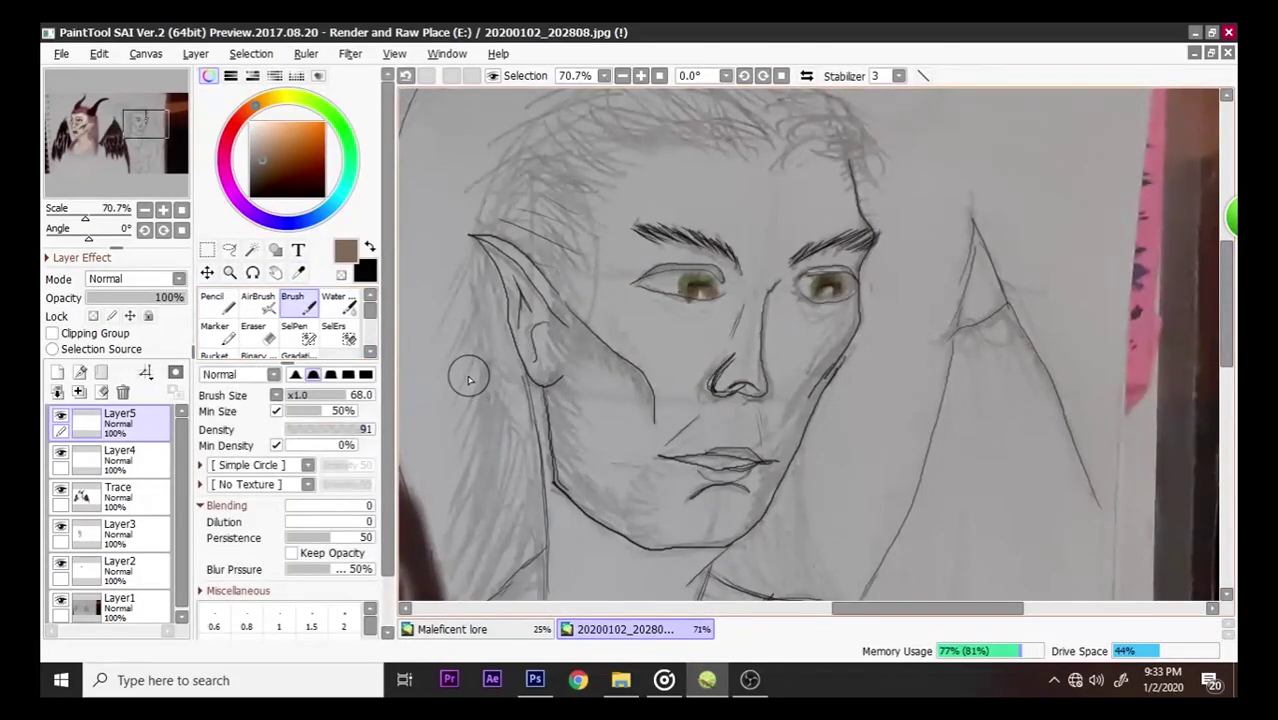
pyautogui.click(63, 455)
pyautogui.click(63, 455)
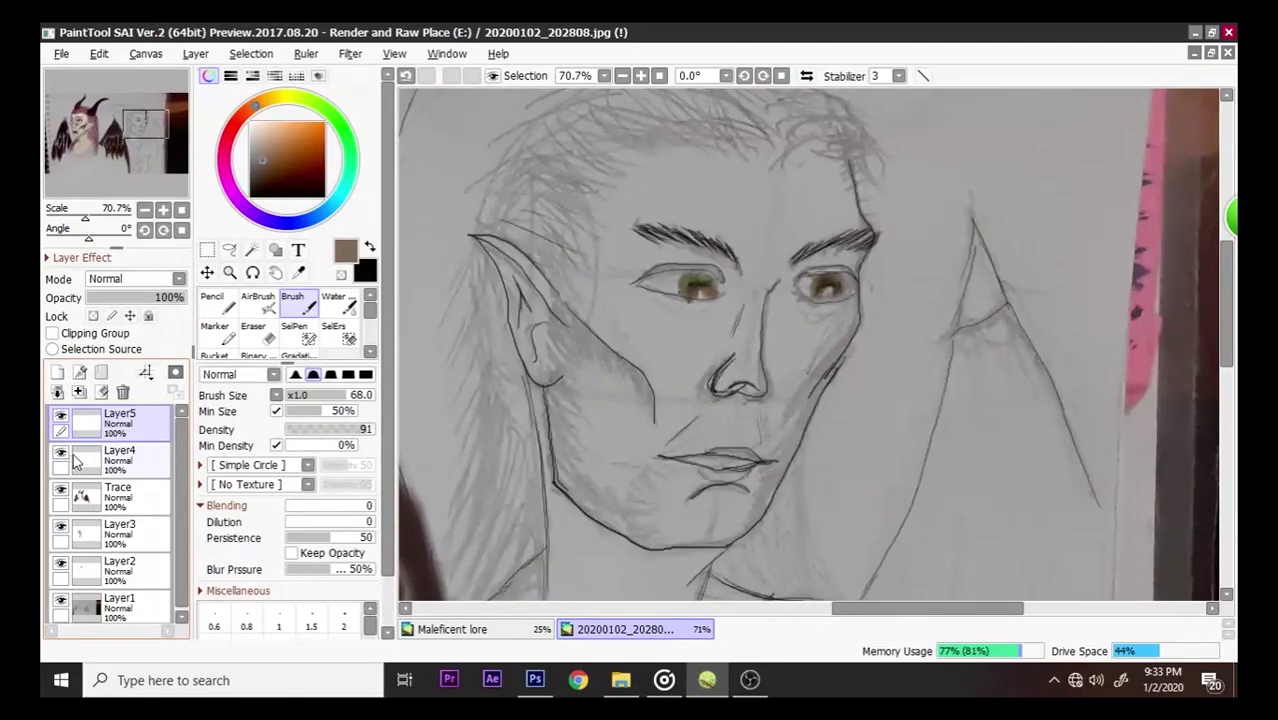
# - Brush brown shading along the man's cheekbone and toward his nose, increasing the brush size to 100
pyautogui.moveTo(645, 330)
pyautogui.mouseDown()
pyautogui.moveTo(615, 327)
pyautogui.moveTo(645, 354)
pyautogui.moveTo(608, 327)
pyautogui.moveTo(660, 377)
pyautogui.moveTo(667, 424)
pyautogui.mouseUp()
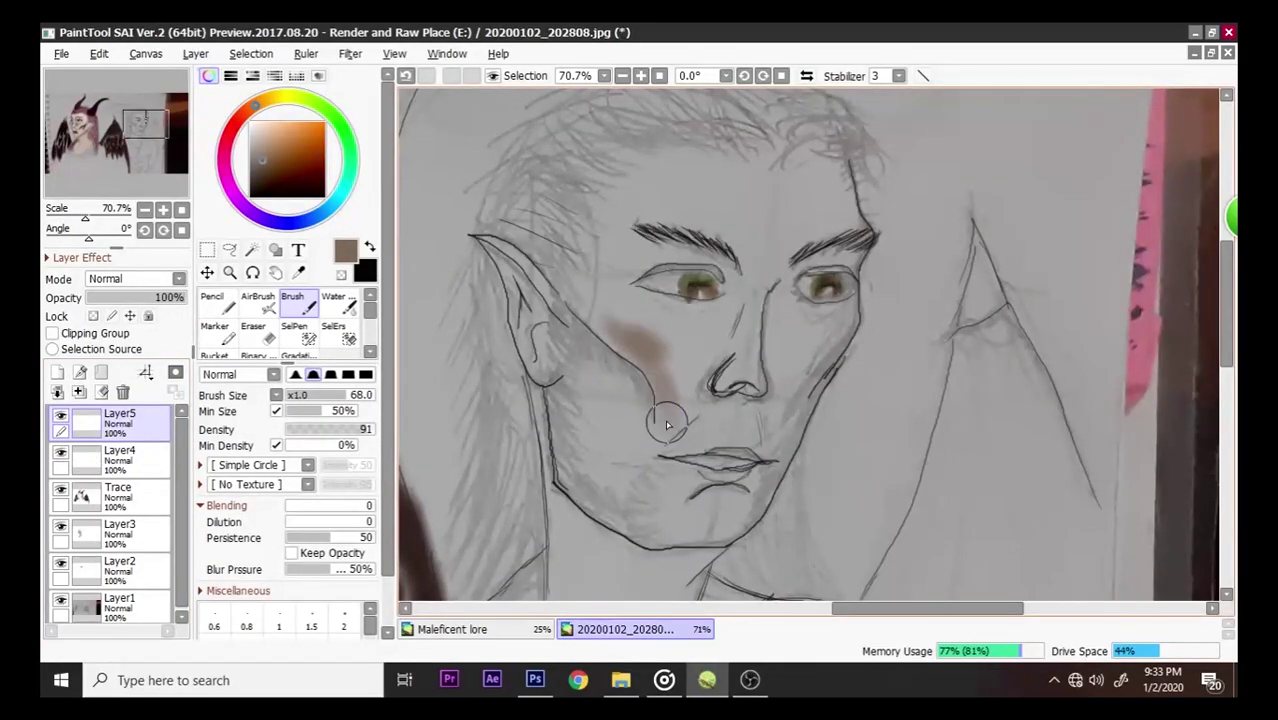
pyautogui.moveTo(624, 338)
pyautogui.mouseDown()
pyautogui.moveTo(591, 313)
pyautogui.moveTo(671, 356)
pyautogui.moveTo(727, 326)
pyautogui.moveTo(665, 365)
pyautogui.mouseUp()
pyautogui.moveTo(357, 398); pyautogui.dragTo(376, 396)
pyautogui.moveTo(699, 357)
pyautogui.mouseDown()
pyautogui.moveTo(650, 385)
pyautogui.moveTo(655, 410)
pyautogui.mouseUp()
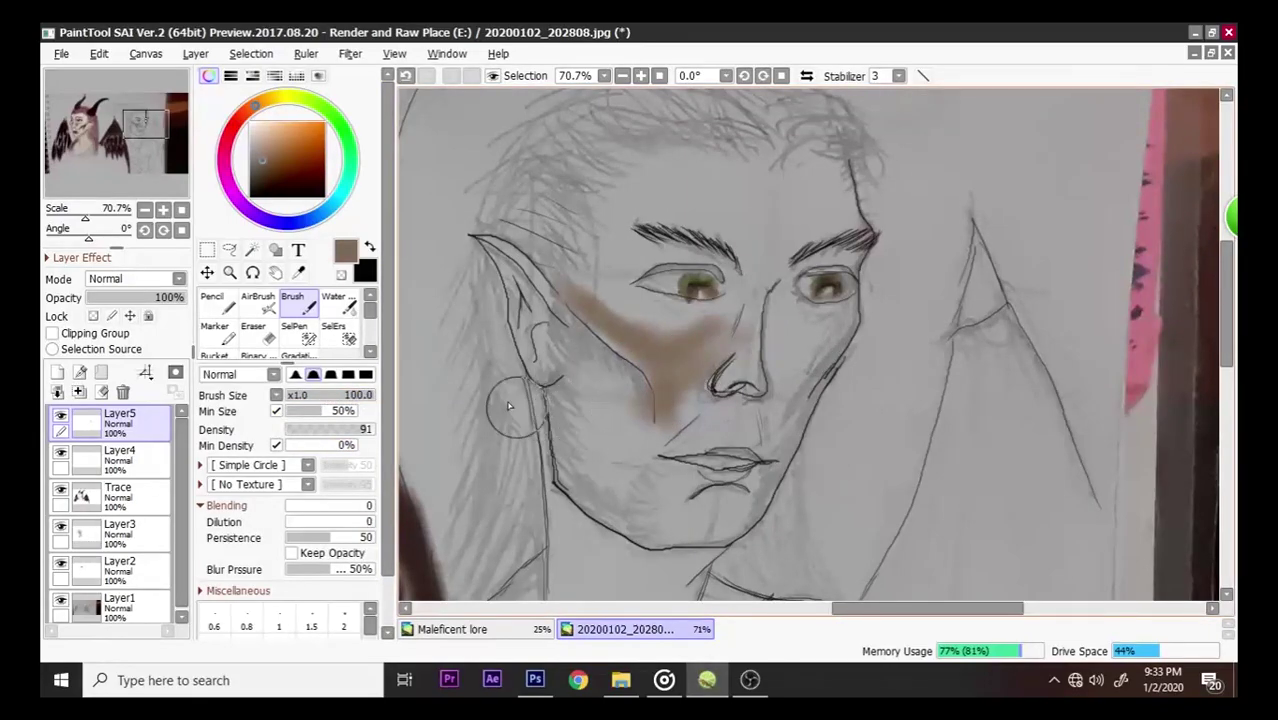
# - Give the brush the hardest edge shape and cover the man's cheek, jaw, chin and nose in brown
pyautogui.click(365, 374)
pyautogui.moveTo(622, 371)
pyautogui.mouseDown()
pyautogui.moveTo(605, 399)
pyautogui.moveTo(618, 393)
pyautogui.moveTo(619, 435)
pyautogui.mouseUp()
pyautogui.moveTo(590, 387)
pyautogui.mouseDown()
pyautogui.moveTo(567, 360)
pyautogui.moveTo(583, 425)
pyautogui.moveTo(571, 396)
pyautogui.moveTo(569, 473)
pyautogui.moveTo(646, 521)
pyautogui.moveTo(600, 505)
pyautogui.mouseUp()
pyautogui.moveTo(688, 521)
pyautogui.mouseDown()
pyautogui.moveTo(657, 530)
pyautogui.moveTo(725, 522)
pyautogui.moveTo(590, 442)
pyautogui.moveTo(597, 471)
pyautogui.moveTo(627, 460)
pyautogui.moveTo(623, 480)
pyautogui.moveTo(744, 489)
pyautogui.moveTo(689, 503)
pyautogui.mouseUp()
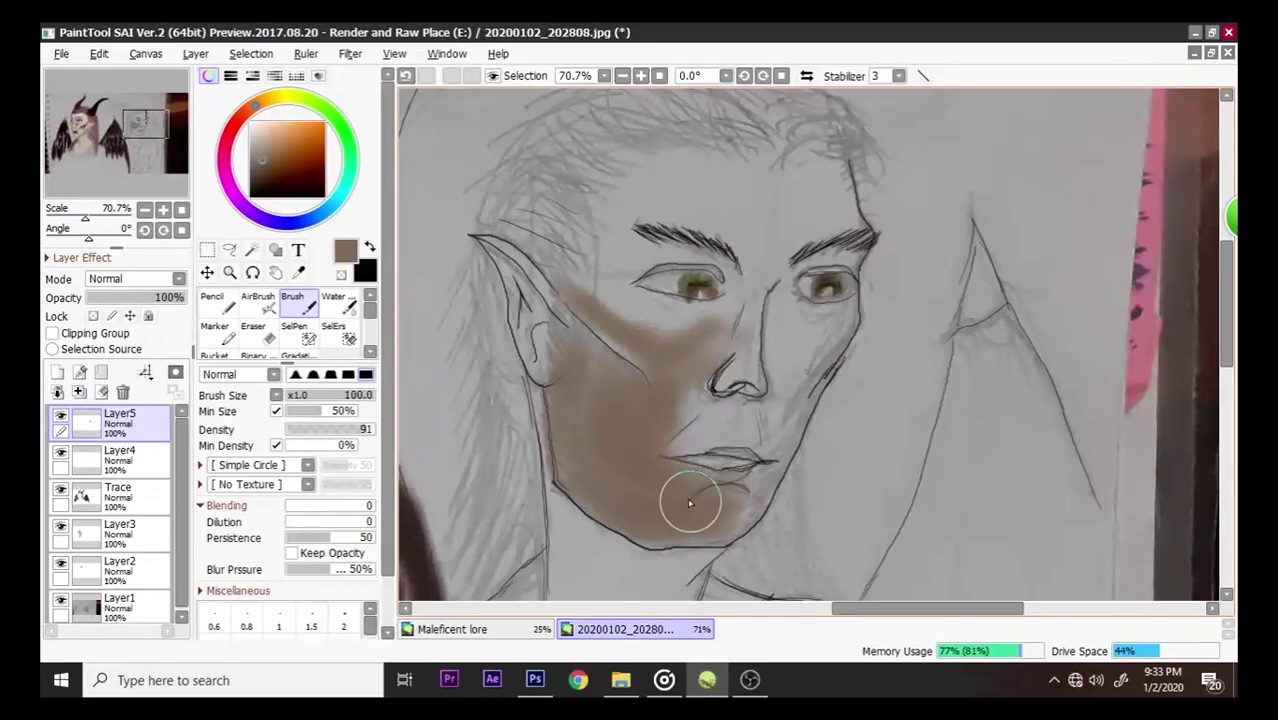
pyautogui.moveTo(578, 354)
pyautogui.mouseDown()
pyautogui.moveTo(617, 341)
pyautogui.moveTo(698, 342)
pyautogui.moveTo(687, 402)
pyautogui.moveTo(738, 417)
pyautogui.moveTo(789, 377)
pyautogui.moveTo(782, 392)
pyautogui.moveTo(789, 343)
pyautogui.moveTo(729, 355)
pyautogui.moveTo(737, 325)
pyautogui.moveTo(781, 319)
pyautogui.moveTo(808, 358)
pyautogui.moveTo(785, 402)
pyautogui.mouseUp()
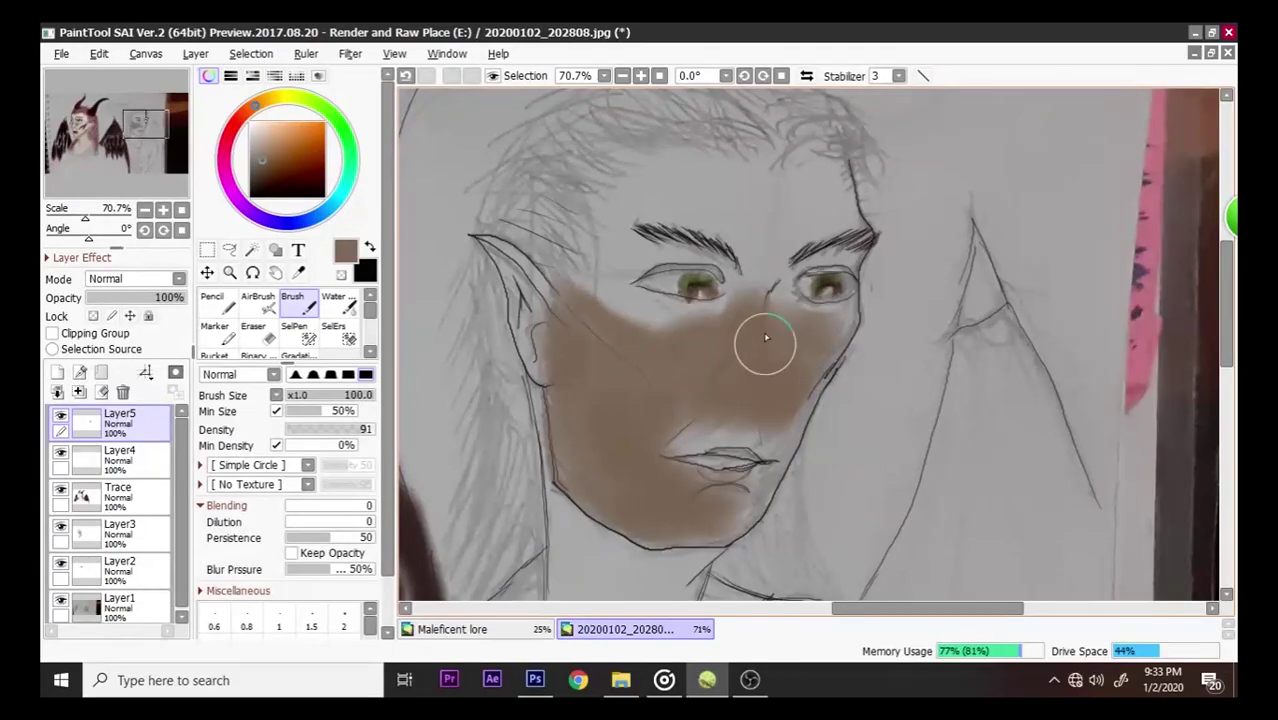
pyautogui.moveTo(754, 263)
pyautogui.mouseDown()
pyautogui.moveTo(766, 228)
pyautogui.moveTo(792, 211)
pyautogui.moveTo(795, 228)
pyautogui.moveTo(736, 219)
pyautogui.moveTo(743, 210)
pyautogui.moveTo(701, 189)
pyautogui.moveTo(759, 185)
pyautogui.moveTo(753, 168)
pyautogui.moveTo(790, 172)
pyautogui.moveTo(793, 154)
pyautogui.moveTo(799, 186)
pyautogui.moveTo(842, 208)
pyautogui.moveTo(784, 235)
pyautogui.moveTo(785, 262)
pyautogui.moveTo(837, 240)
pyautogui.moveTo(837, 222)
pyautogui.moveTo(772, 217)
pyautogui.mouseUp()
# - Undo the brown strokes over the man's nose, chin, jaw and lower cheek
pyautogui.hotkey('ctrl', 'z')
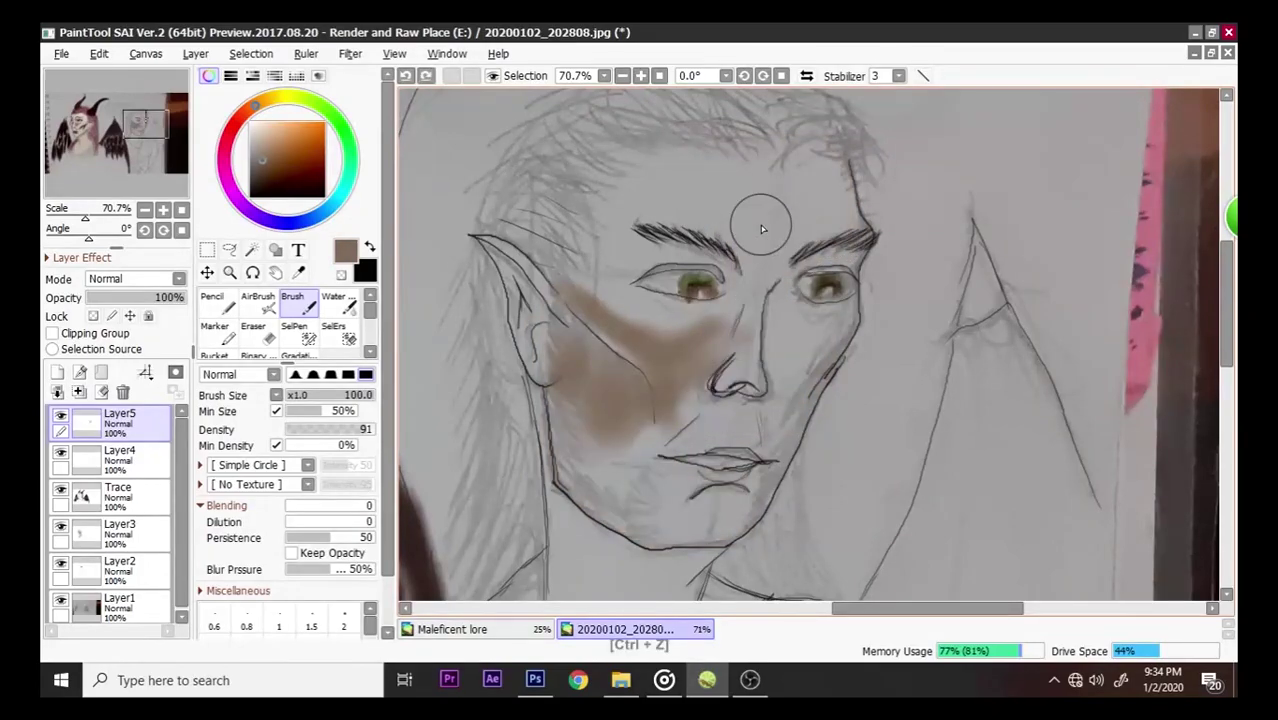
pyautogui.hotkey('ctrl', 'alt', 'z')
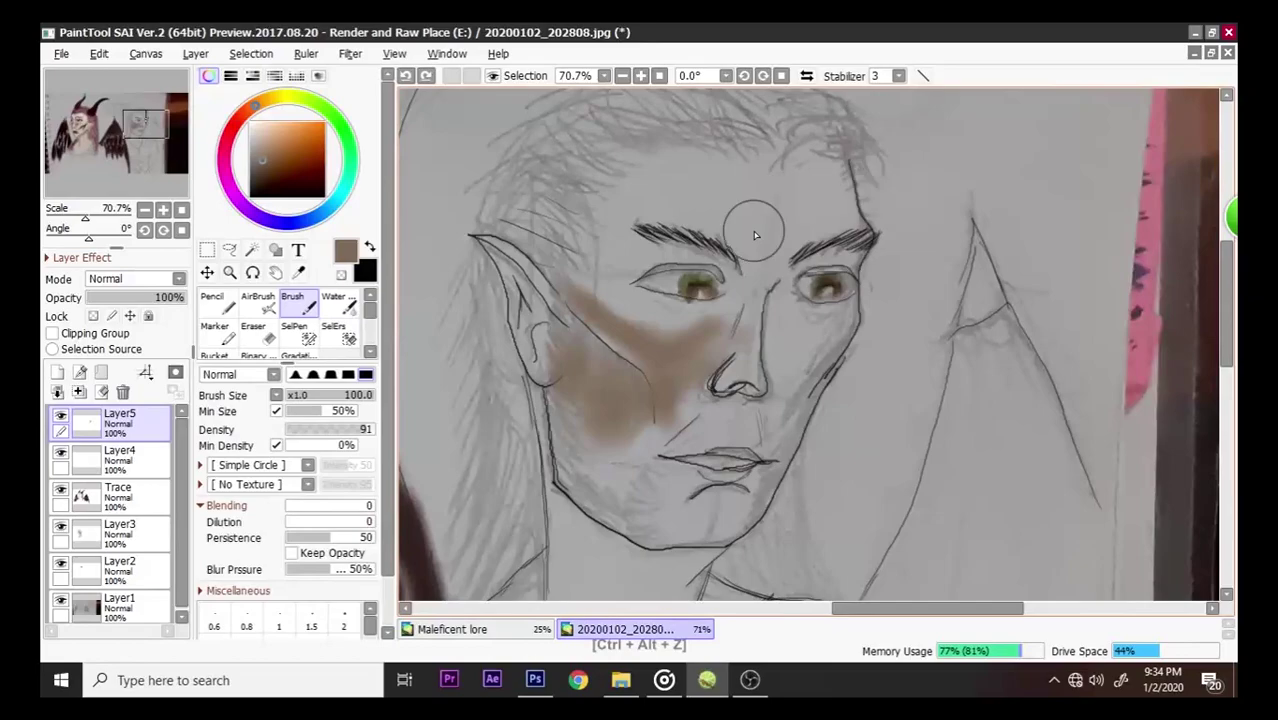
pyautogui.press('Delete')
pyautogui.hotkey('ctrl', 'z')
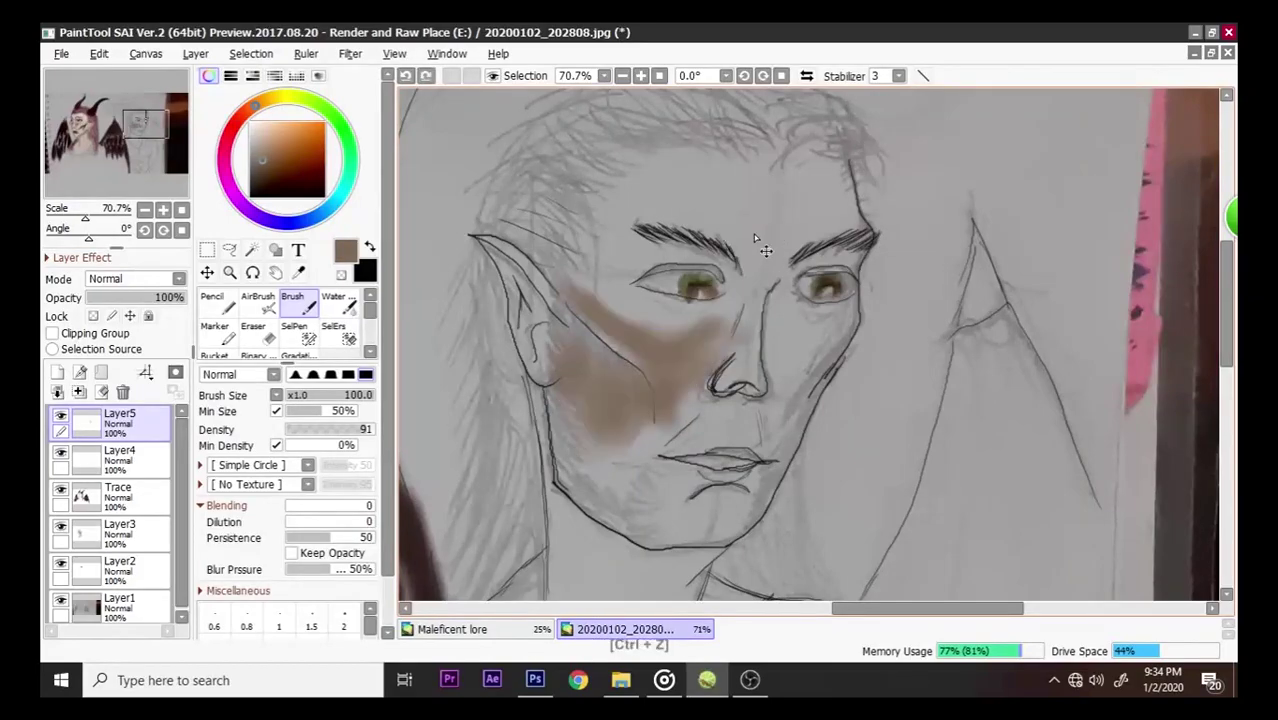
pyautogui.hotkey('ctrl', 'z')
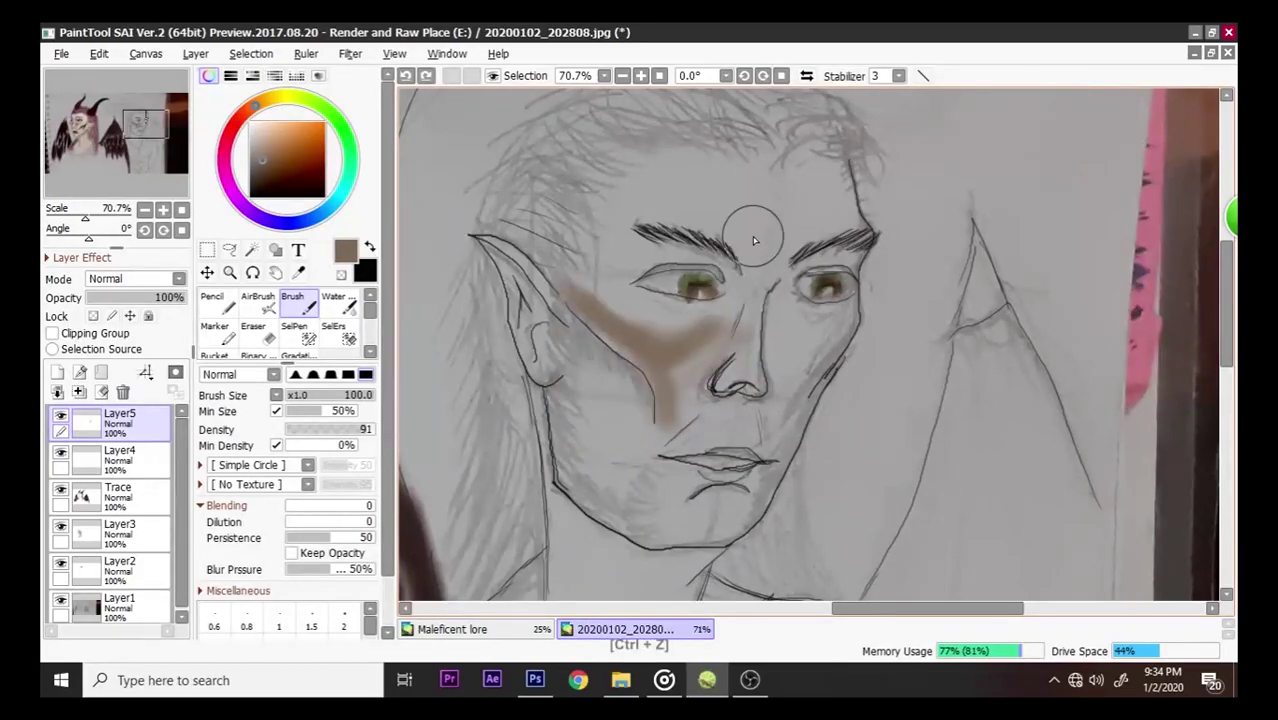
pyautogui.hotkey('ctrl', 'z')
pyautogui.press('Delete')
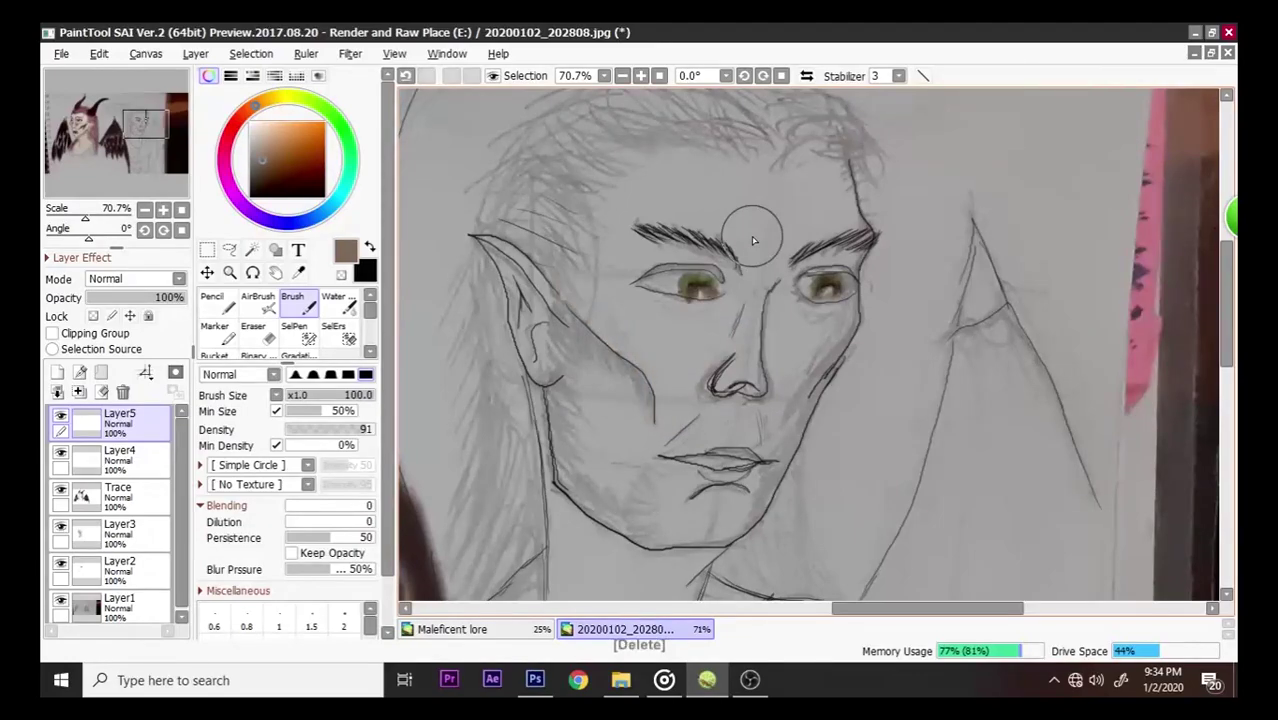
pyautogui.hotkey('ctrl', 'z')
pyautogui.scroll(-1, 753, 240)
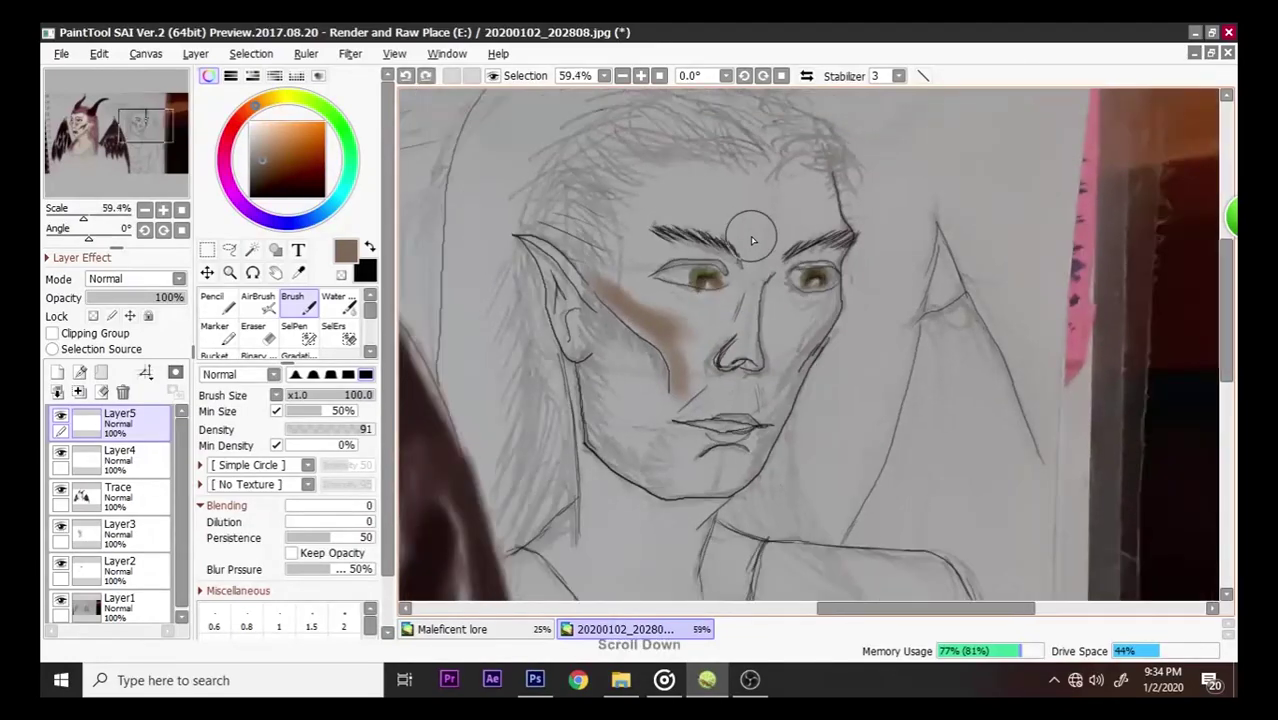
pyautogui.scroll(1, 753, 240)
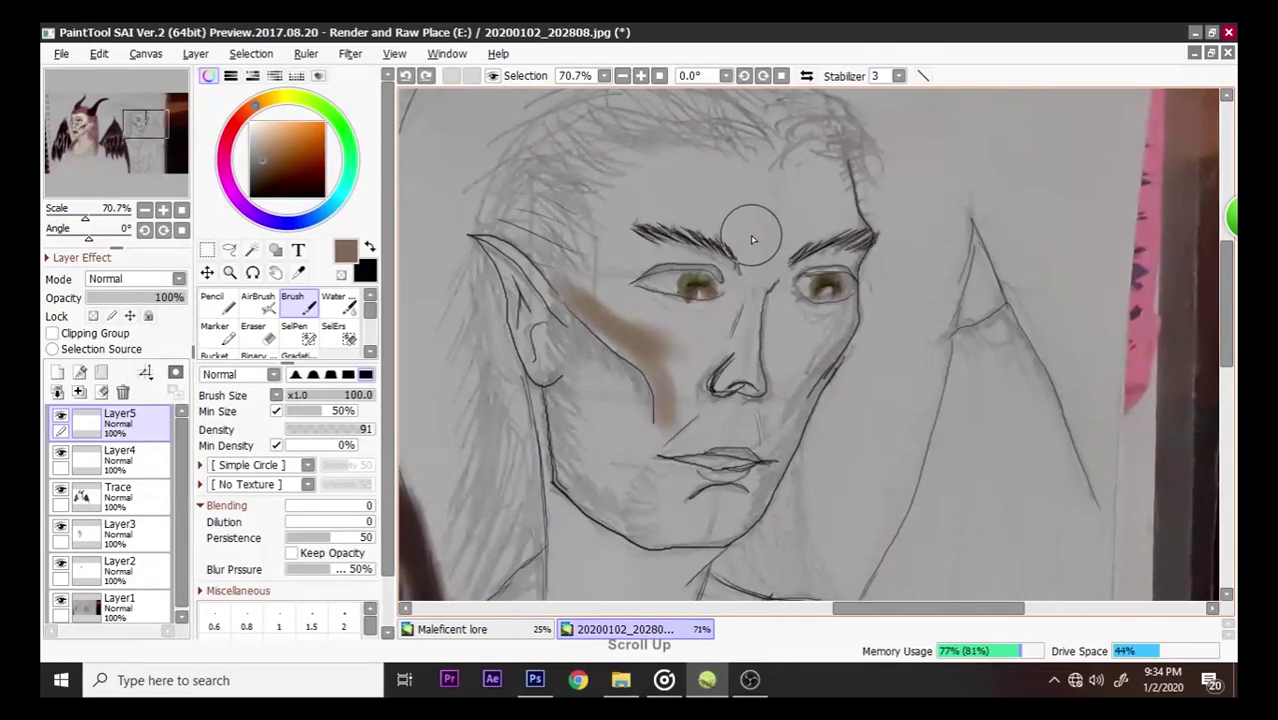
# - Start saving the drawing as a JPEG, cancel the save, and close the Pentablet window
pyautogui.hotkey('ctrl', 's')
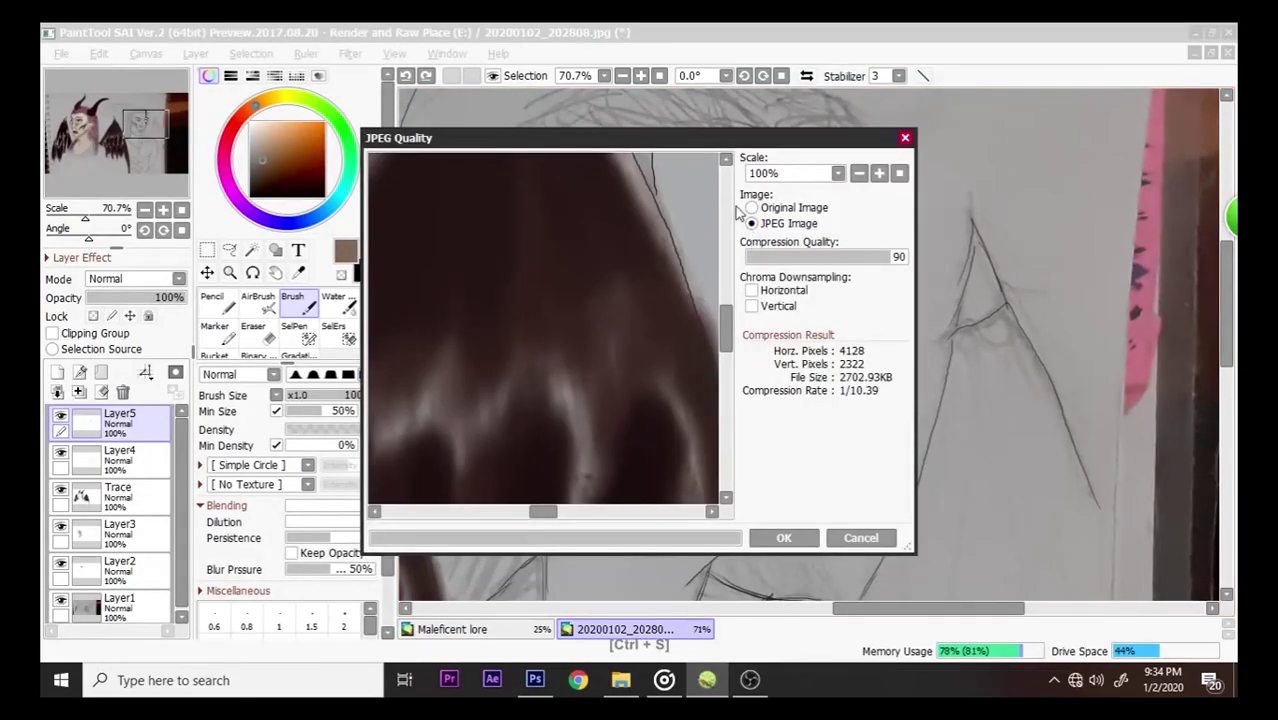
pyautogui.click(905, 139)
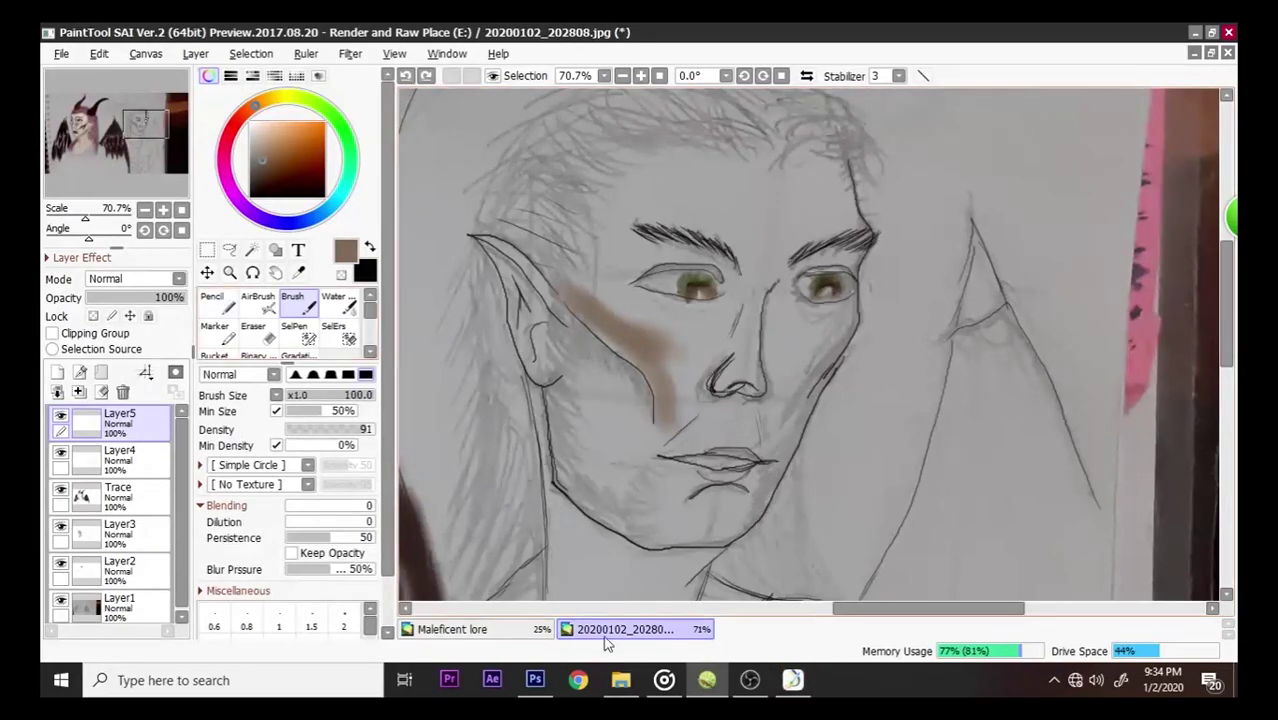
pyautogui.click(792, 683)
pyautogui.rightClick(792, 683)
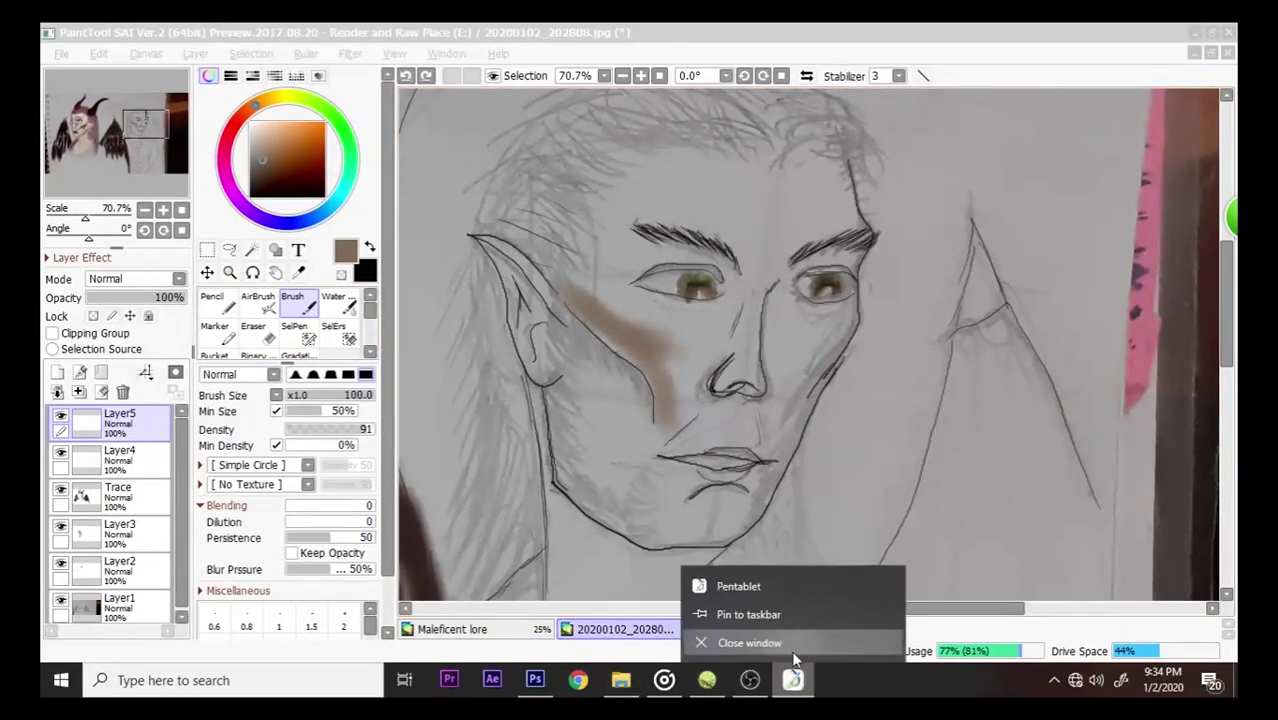
pyautogui.click(785, 646)
# - Step back and forth through undo and redo of the cheek strokes, then try another stroke toward the nose and undo it
pyautogui.click(60, 54)
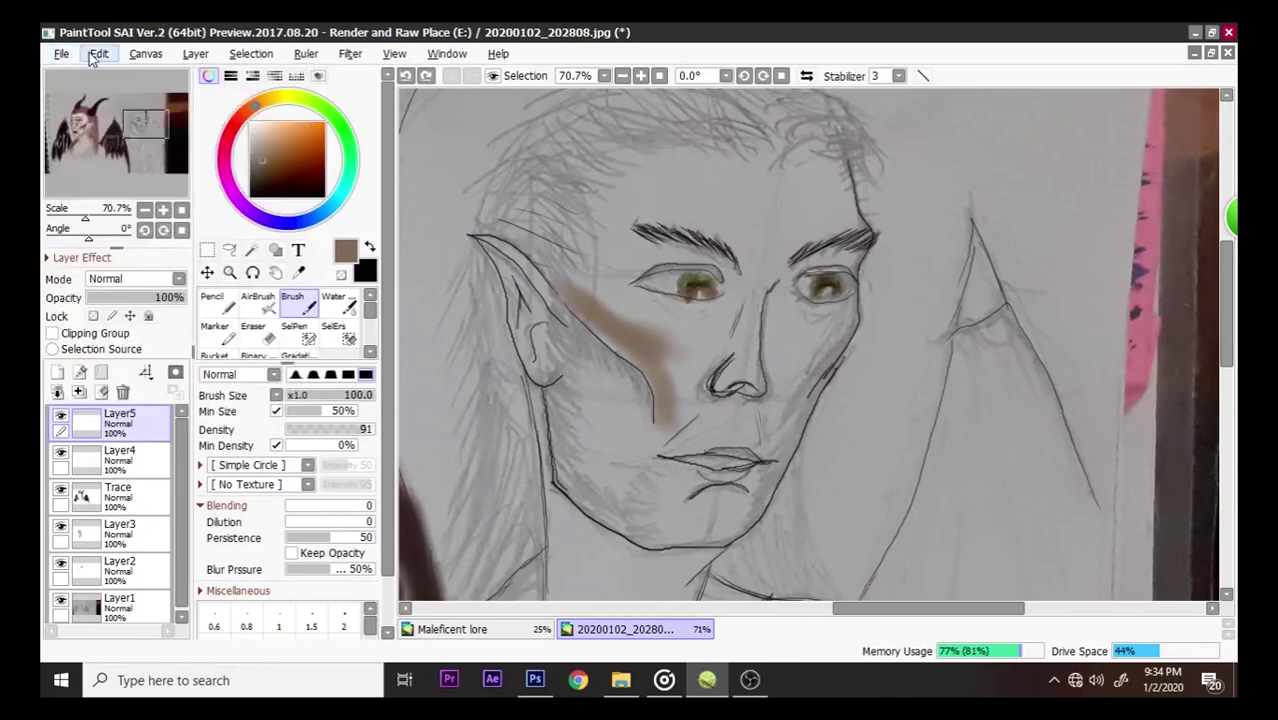
pyautogui.click(99, 53)
pyautogui.click(119, 93)
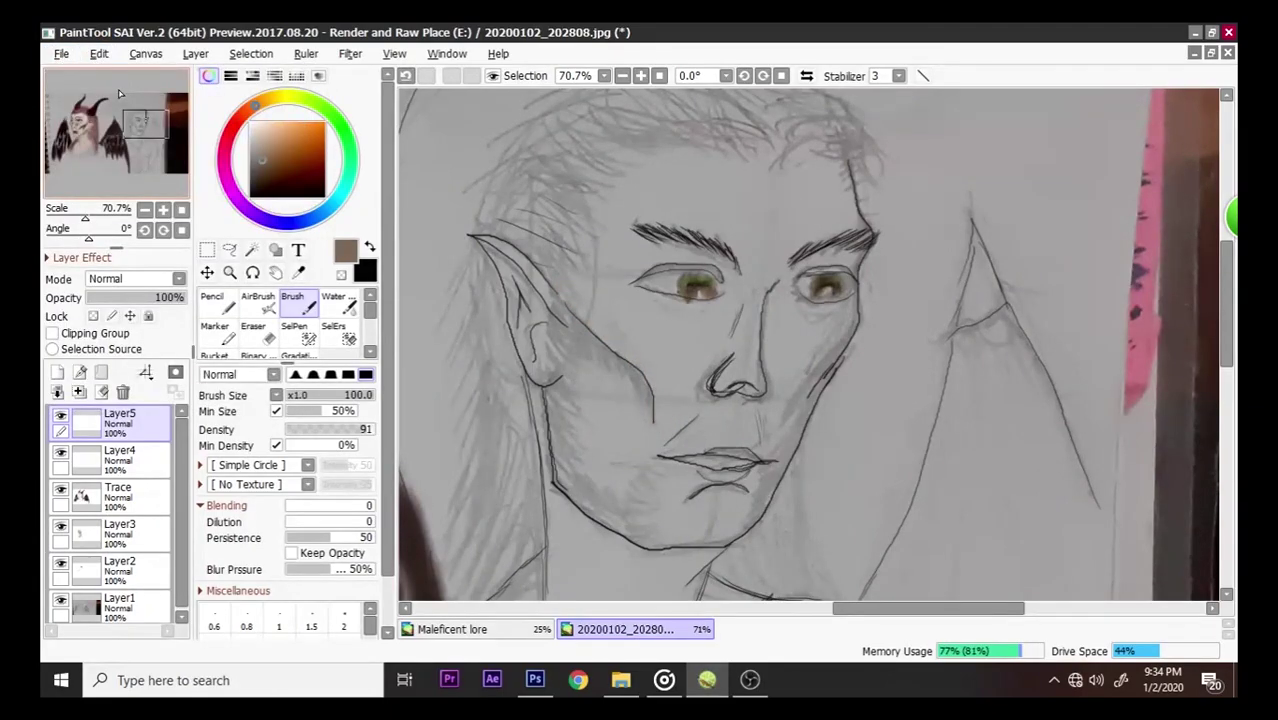
pyautogui.click(92, 53)
pyautogui.click(119, 96)
pyautogui.click(99, 53)
pyautogui.click(121, 77)
pyautogui.click(99, 53)
pyautogui.click(119, 97)
pyautogui.click(99, 53)
pyautogui.click(126, 77)
pyautogui.click(99, 56)
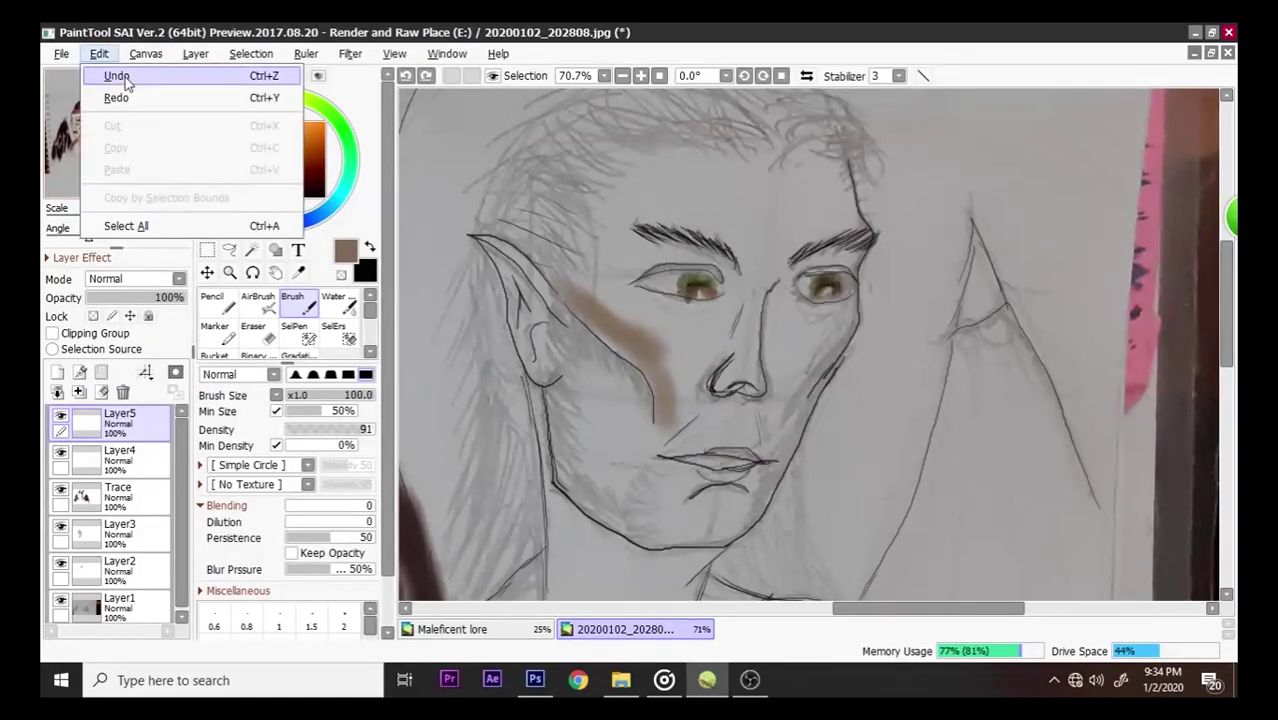
pyautogui.click(125, 77)
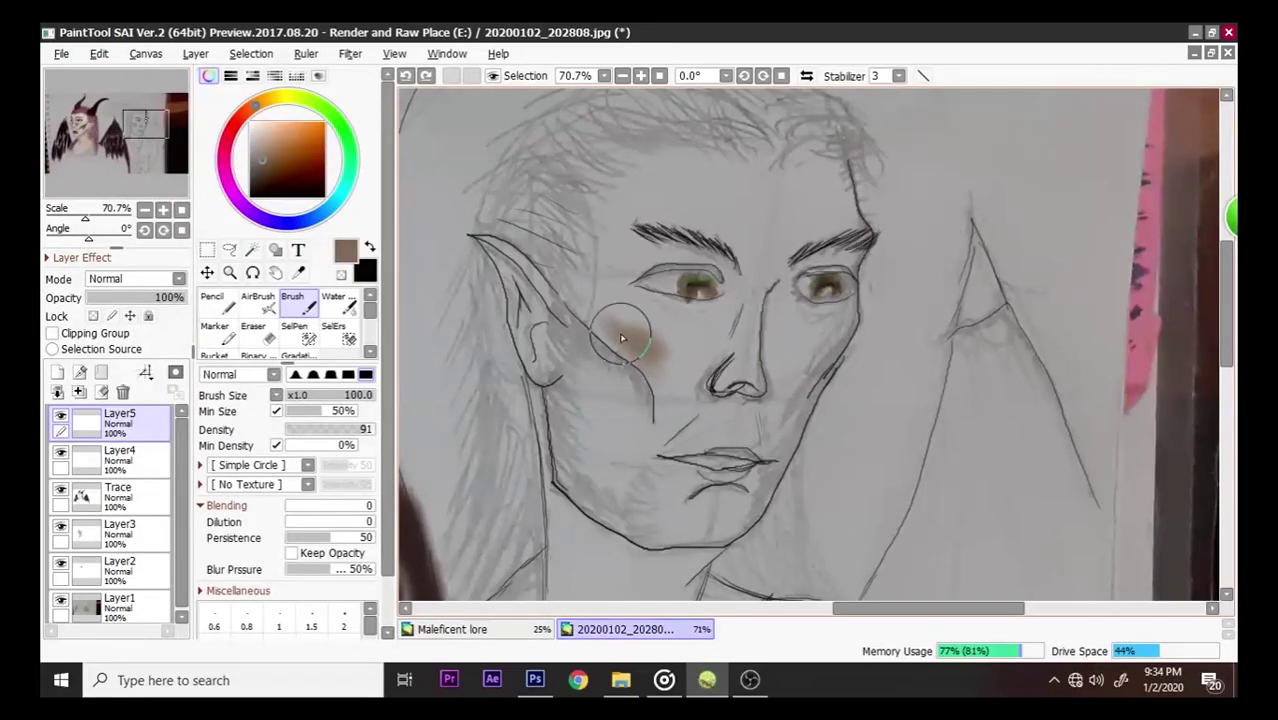
pyautogui.moveTo(658, 336)
pyautogui.mouseDown()
pyautogui.moveTo(660, 378)
pyautogui.moveTo(683, 378)
pyautogui.moveTo(658, 408)
pyautogui.moveTo(718, 378)
pyautogui.moveTo(686, 414)
pyautogui.moveTo(744, 378)
pyautogui.moveTo(748, 406)
pyautogui.moveTo(781, 398)
pyautogui.moveTo(769, 424)
pyautogui.moveTo(780, 371)
pyautogui.mouseUp()
pyautogui.hotkey('ctrl', 'z')
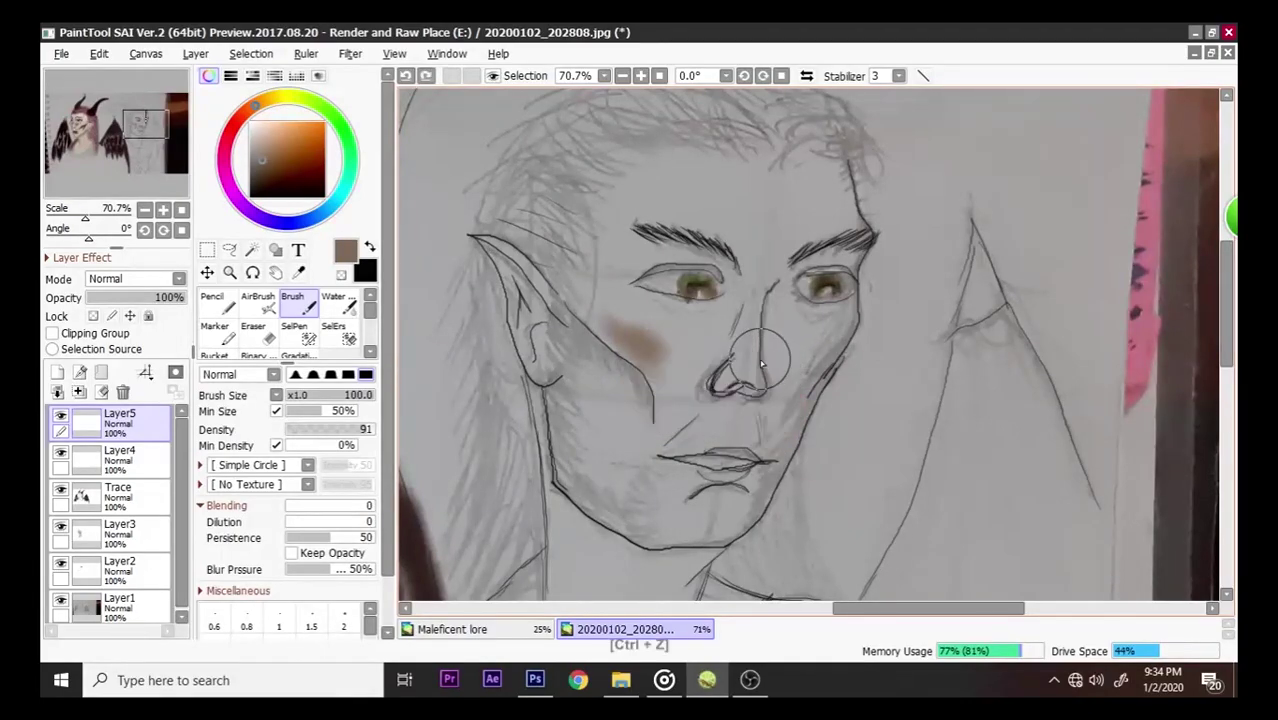
# - Move Layer5 below Layer4 and paint the man's cheek, jaw, ear and temple with the brown skin colour
pyautogui.moveTo(125, 423); pyautogui.dragTo(125, 465)
pyautogui.moveTo(608, 462)
pyautogui.mouseDown()
pyautogui.moveTo(653, 401)
pyautogui.moveTo(619, 412)
pyautogui.moveTo(631, 364)
pyautogui.moveTo(598, 370)
pyautogui.moveTo(584, 320)
pyautogui.moveTo(565, 346)
pyautogui.moveTo(583, 405)
pyautogui.moveTo(575, 437)
pyautogui.mouseUp()
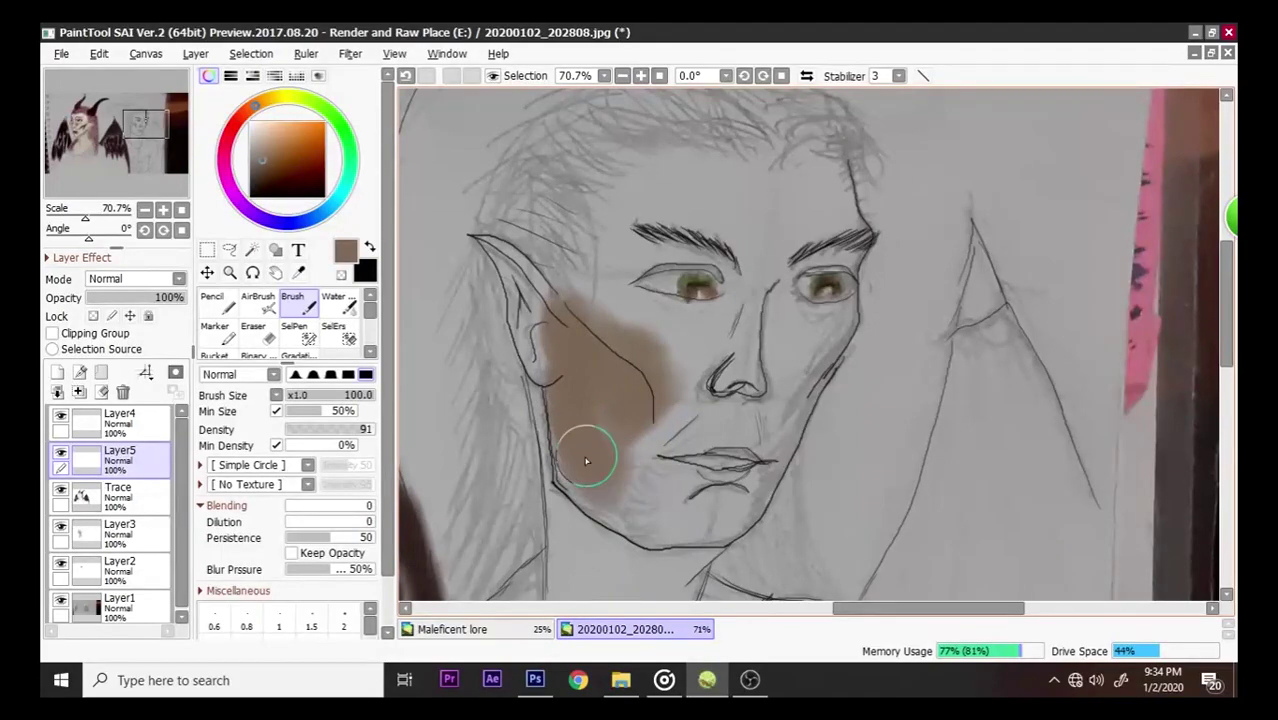
pyautogui.moveTo(601, 488)
pyautogui.mouseDown()
pyautogui.moveTo(658, 516)
pyautogui.moveTo(751, 507)
pyautogui.moveTo(672, 540)
pyautogui.moveTo(600, 514)
pyautogui.mouseUp()
pyautogui.hotkey('ctrl', 'z')
pyautogui.moveTo(589, 421)
pyautogui.mouseDown()
pyautogui.moveTo(564, 397)
pyautogui.moveTo(562, 409)
pyautogui.moveTo(565, 397)
pyautogui.moveTo(581, 407)
pyautogui.moveTo(600, 345)
pyautogui.moveTo(620, 352)
pyautogui.moveTo(639, 393)
pyautogui.moveTo(623, 461)
pyautogui.moveTo(626, 447)
pyautogui.moveTo(608, 439)
pyautogui.moveTo(573, 477)
pyautogui.moveTo(571, 464)
pyautogui.moveTo(609, 495)
pyautogui.moveTo(639, 497)
pyautogui.moveTo(529, 307)
pyautogui.moveTo(540, 363)
pyautogui.moveTo(522, 289)
pyautogui.moveTo(557, 331)
pyautogui.mouseUp()
pyautogui.moveTo(584, 373)
pyautogui.mouseDown()
pyautogui.moveTo(571, 314)
pyautogui.moveTo(579, 255)
pyautogui.mouseUp()
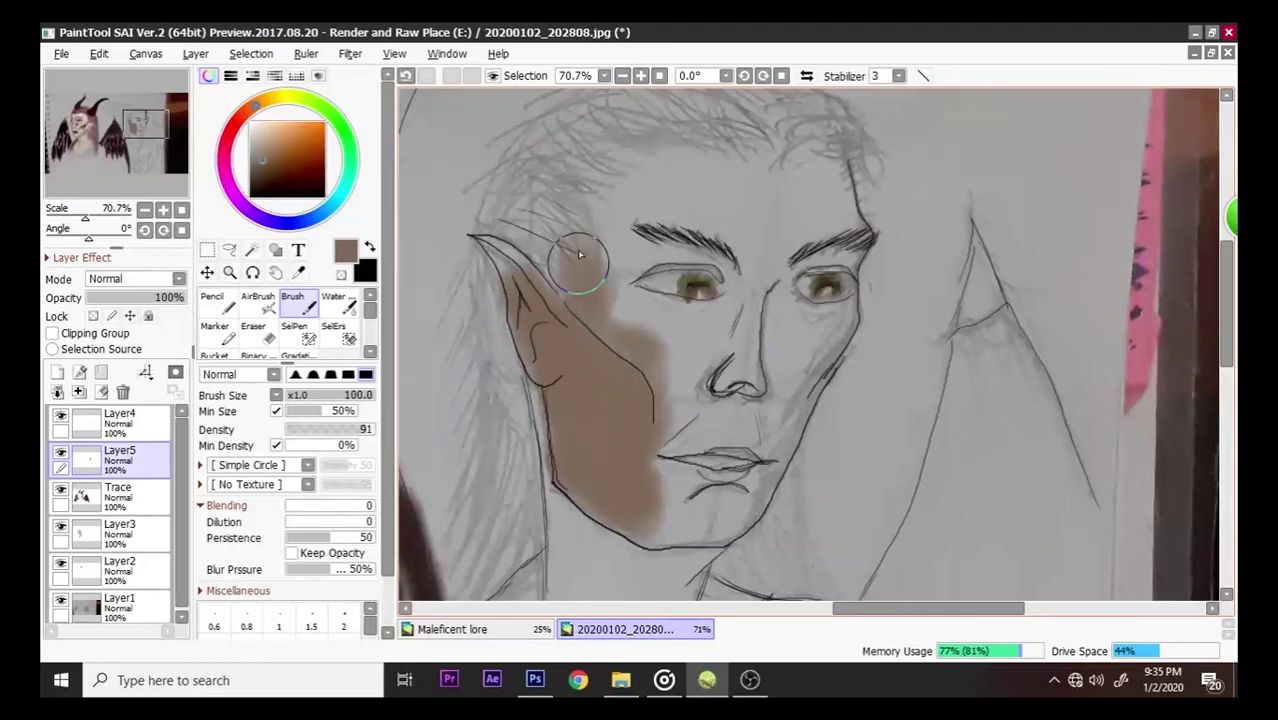
# - Fill the man's forehead, nose, upper lip and chin with brown, leaving the eyes and lips unpainted
pyautogui.moveTo(610, 168)
pyautogui.mouseDown()
pyautogui.moveTo(660, 140)
pyautogui.moveTo(750, 160)
pyautogui.moveTo(632, 194)
pyautogui.moveTo(585, 222)
pyautogui.moveTo(562, 268)
pyautogui.moveTo(553, 250)
pyautogui.mouseUp()
pyautogui.moveTo(744, 161)
pyautogui.mouseDown()
pyautogui.moveTo(806, 154)
pyautogui.moveTo(830, 194)
pyautogui.moveTo(797, 199)
pyautogui.moveTo(792, 229)
pyautogui.moveTo(757, 199)
pyautogui.moveTo(622, 233)
pyautogui.moveTo(766, 179)
pyautogui.moveTo(601, 220)
pyautogui.moveTo(702, 232)
pyautogui.moveTo(635, 248)
pyautogui.moveTo(734, 231)
pyautogui.moveTo(624, 212)
pyautogui.moveTo(632, 191)
pyautogui.moveTo(589, 269)
pyautogui.moveTo(667, 268)
pyautogui.moveTo(710, 233)
pyautogui.moveTo(715, 247)
pyautogui.moveTo(698, 251)
pyautogui.moveTo(762, 282)
pyautogui.moveTo(748, 259)
pyautogui.moveTo(831, 248)
pyautogui.moveTo(842, 227)
pyautogui.moveTo(775, 245)
pyautogui.moveTo(745, 333)
pyautogui.moveTo(728, 343)
pyautogui.moveTo(665, 350)
pyautogui.moveTo(614, 327)
pyautogui.moveTo(615, 315)
pyautogui.moveTo(692, 334)
pyautogui.moveTo(666, 330)
pyautogui.moveTo(695, 351)
pyautogui.moveTo(664, 424)
pyautogui.moveTo(783, 389)
pyautogui.moveTo(762, 410)
pyautogui.moveTo(774, 318)
pyautogui.moveTo(774, 350)
pyautogui.moveTo(807, 362)
pyautogui.moveTo(767, 330)
pyautogui.mouseUp()
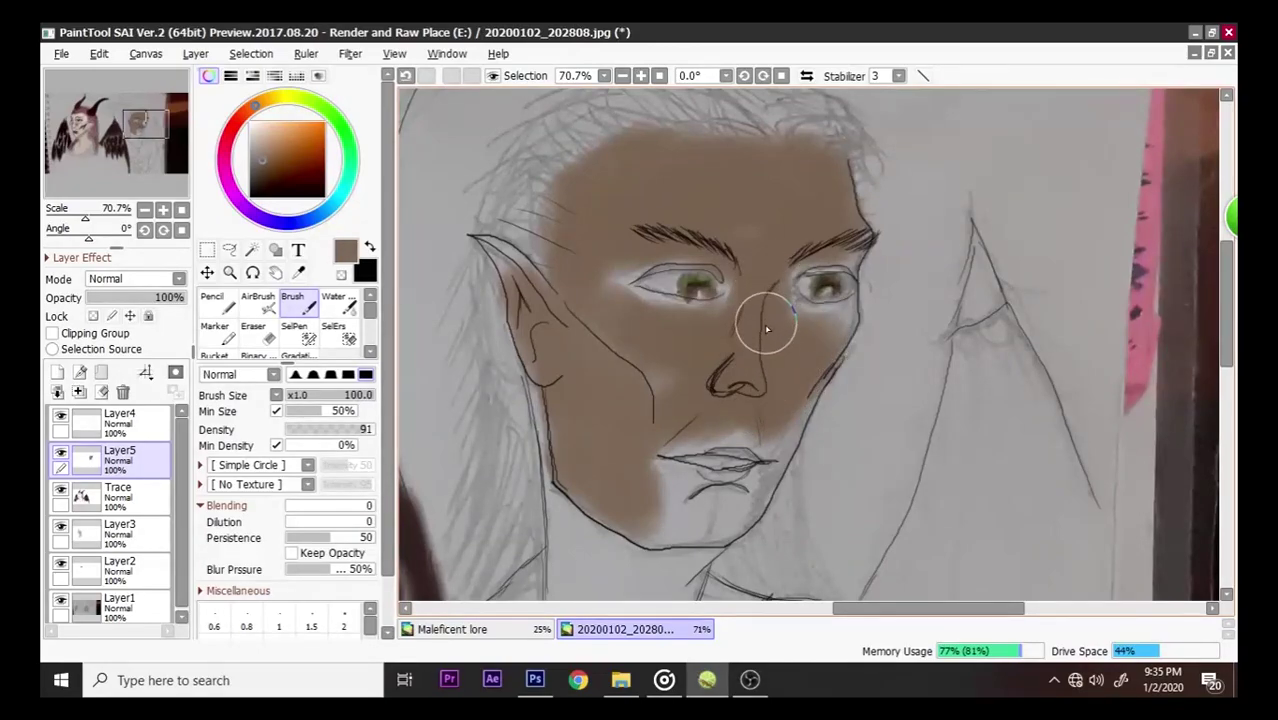
pyautogui.moveTo(754, 413)
pyautogui.mouseDown()
pyautogui.moveTo(736, 428)
pyautogui.moveTo(765, 408)
pyautogui.moveTo(773, 432)
pyautogui.mouseUp()
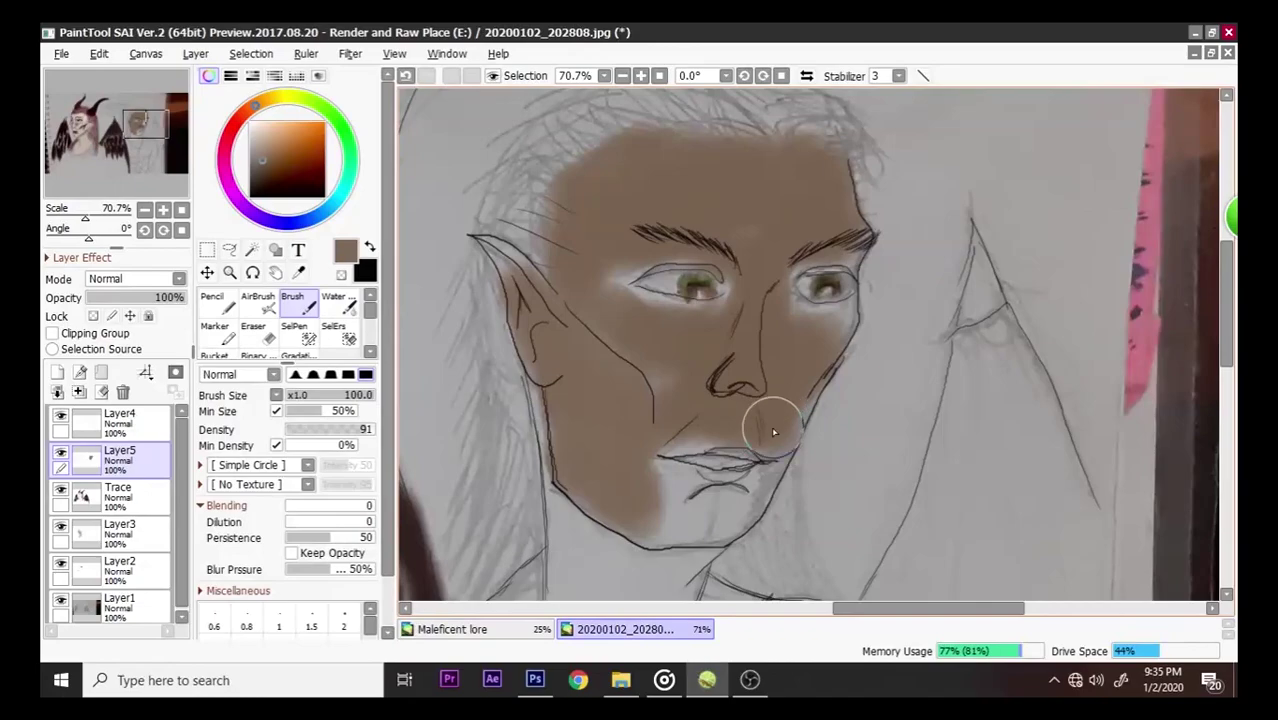
pyautogui.moveTo(670, 460)
pyautogui.mouseDown()
pyautogui.moveTo(673, 491)
pyautogui.moveTo(698, 502)
pyautogui.moveTo(673, 527)
pyautogui.moveTo(727, 514)
pyautogui.moveTo(743, 499)
pyautogui.moveTo(713, 501)
pyautogui.moveTo(749, 492)
pyautogui.mouseUp()
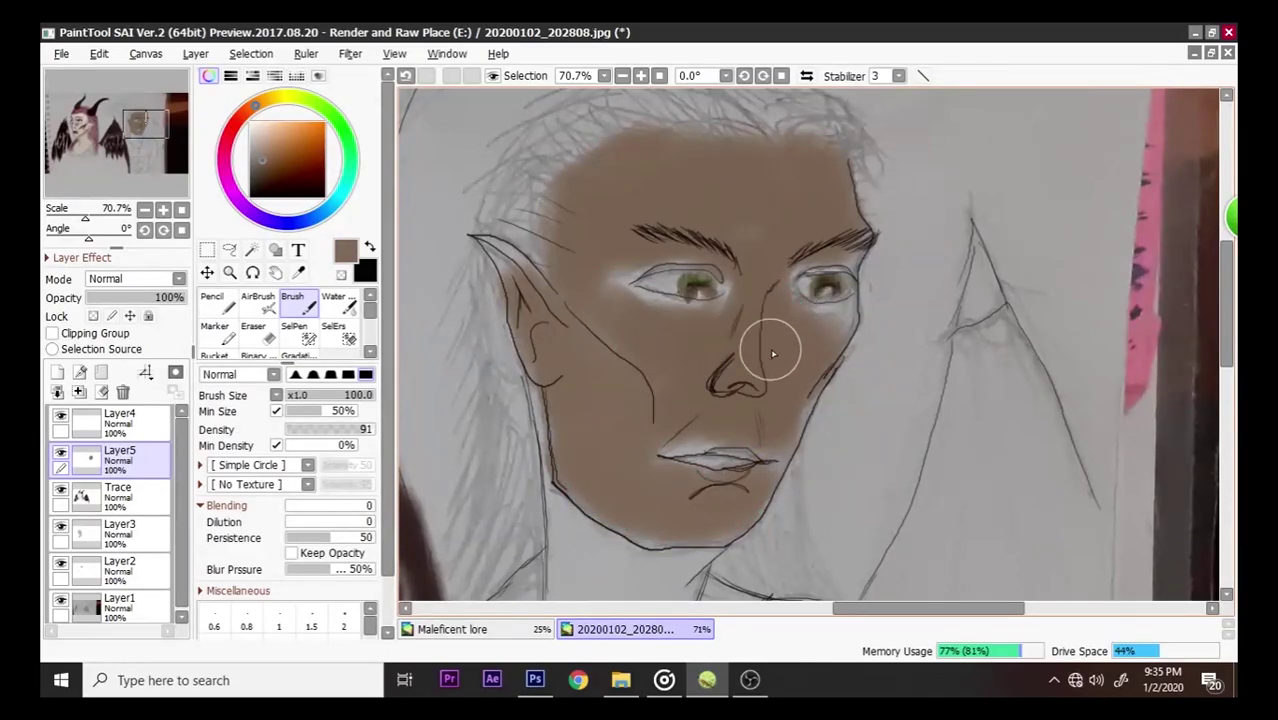
# - Paint brown over the base of the man's neck and the shoulder beside the dark wing, then move Layer4 and Layer5 down to just above Layer1
pyautogui.scroll(-3, 660, 373)
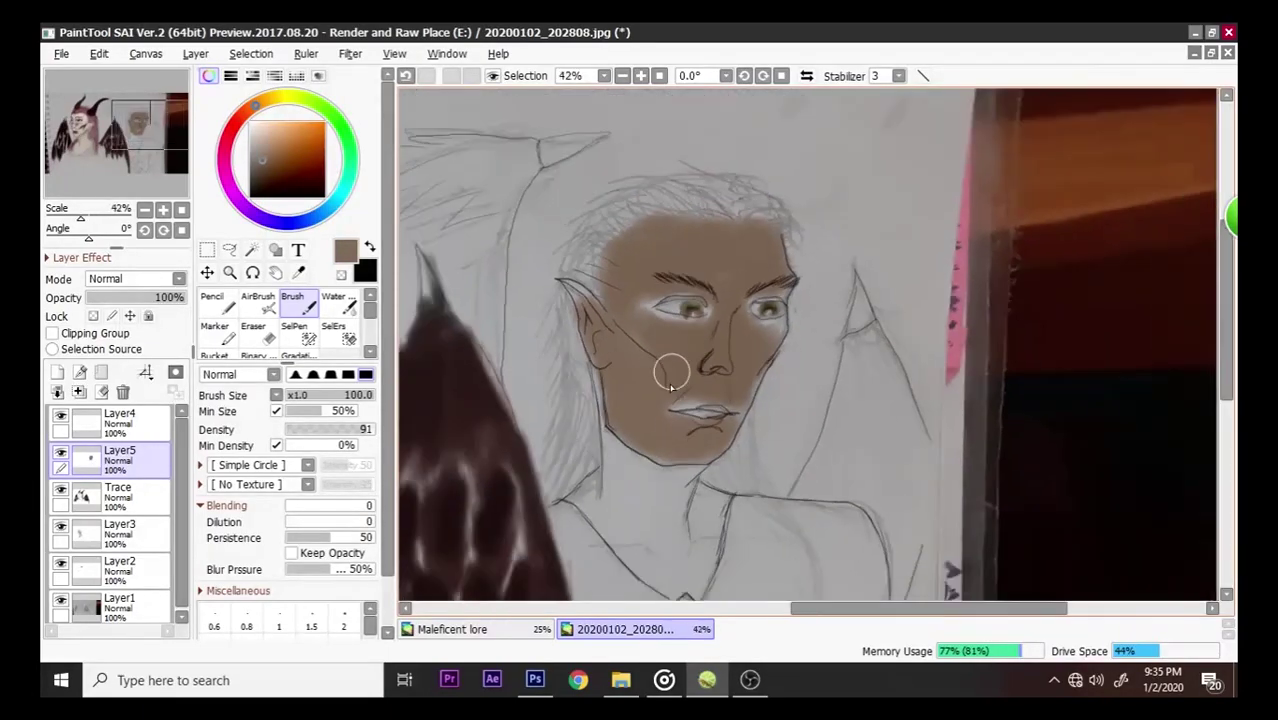
pyautogui.scroll(3, 670, 500)
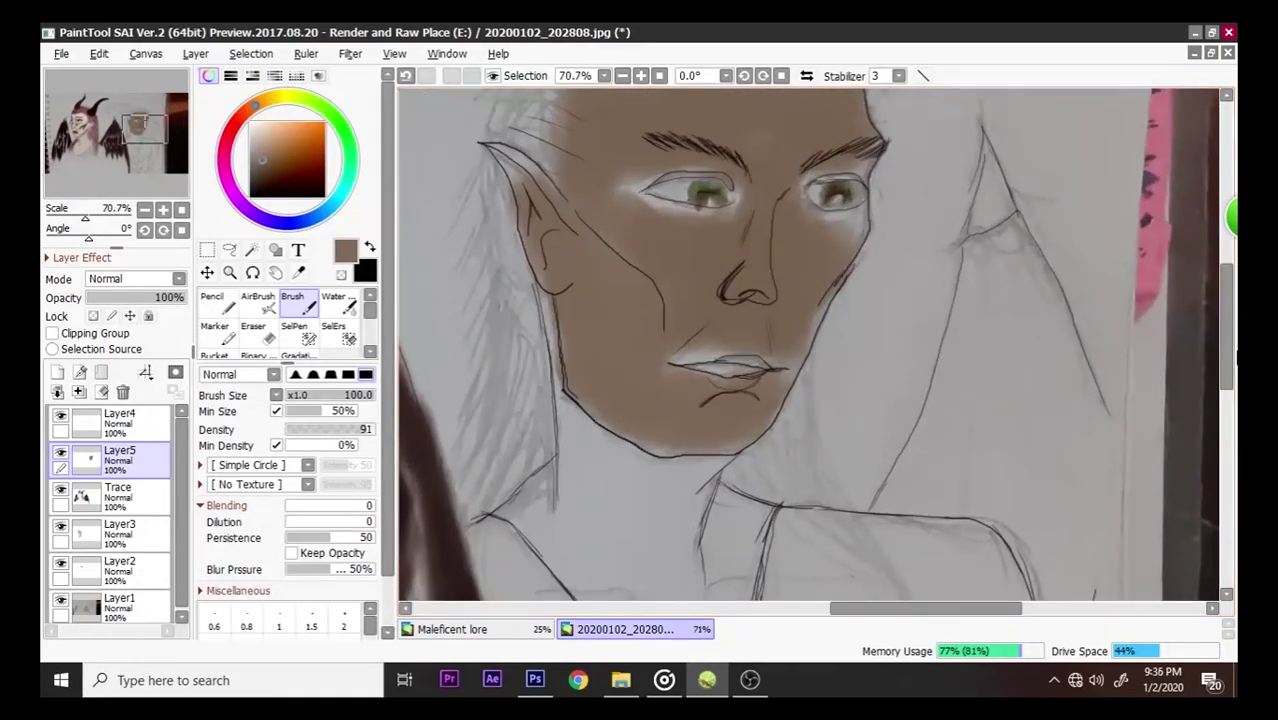
pyautogui.scroll(-2, 1231, 375)
pyautogui.scroll(-2, 1231, 375)
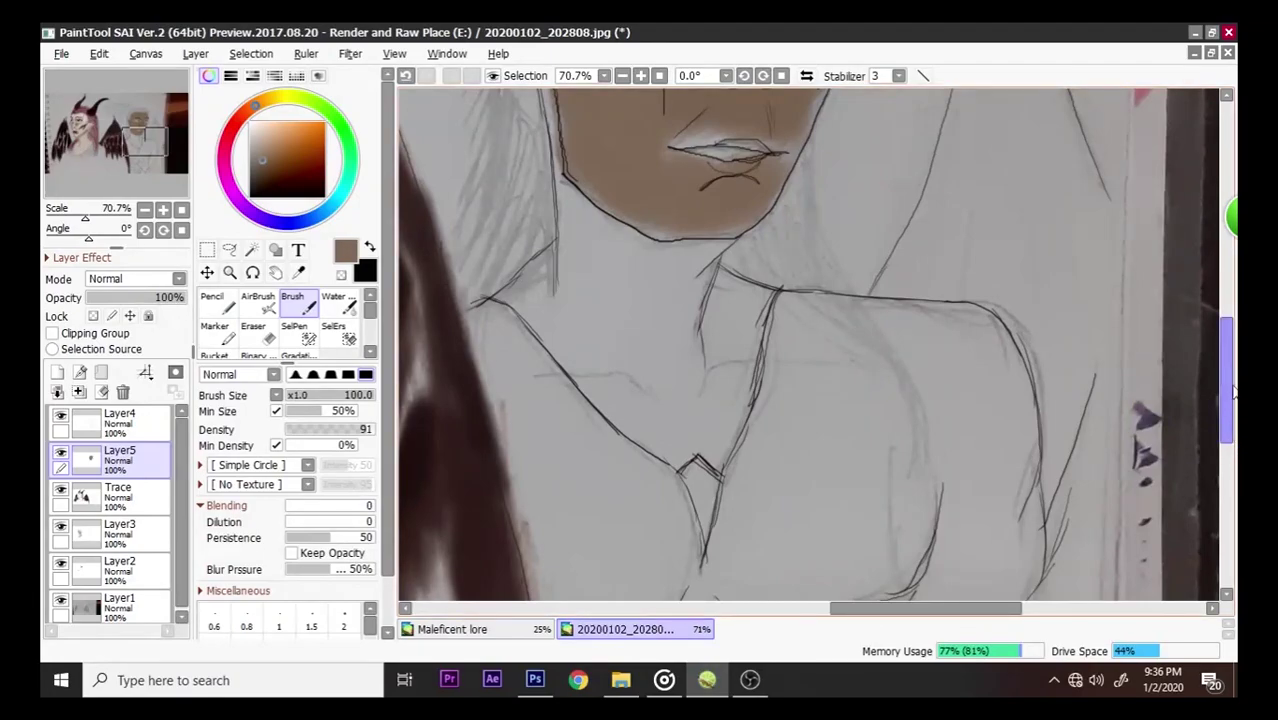
pyautogui.scroll(-2, 1229, 425)
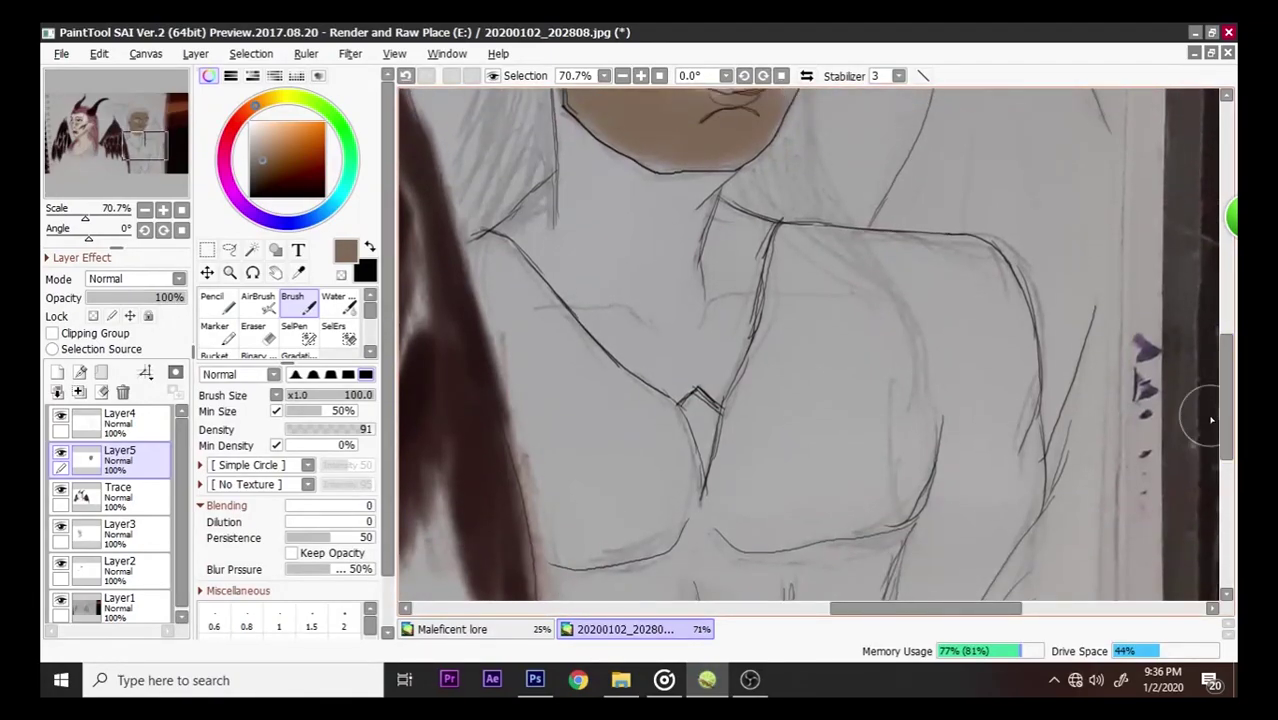
pyautogui.moveTo(578, 226)
pyautogui.mouseDown()
pyautogui.moveTo(501, 271)
pyautogui.moveTo(494, 258)
pyautogui.moveTo(476, 266)
pyautogui.moveTo(522, 274)
pyautogui.moveTo(547, 262)
pyautogui.moveTo(561, 270)
pyautogui.moveTo(548, 293)
pyautogui.moveTo(578, 312)
pyautogui.mouseUp()
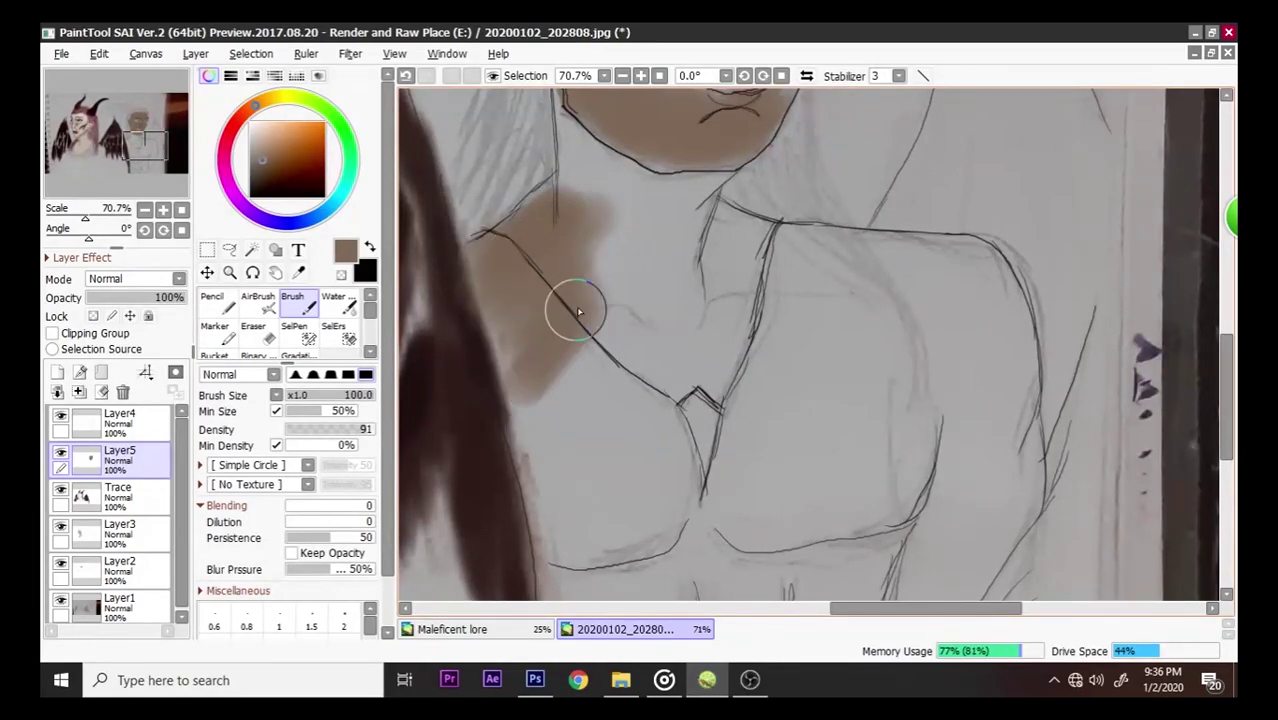
pyautogui.moveTo(506, 327); pyautogui.dragTo(466, 291)
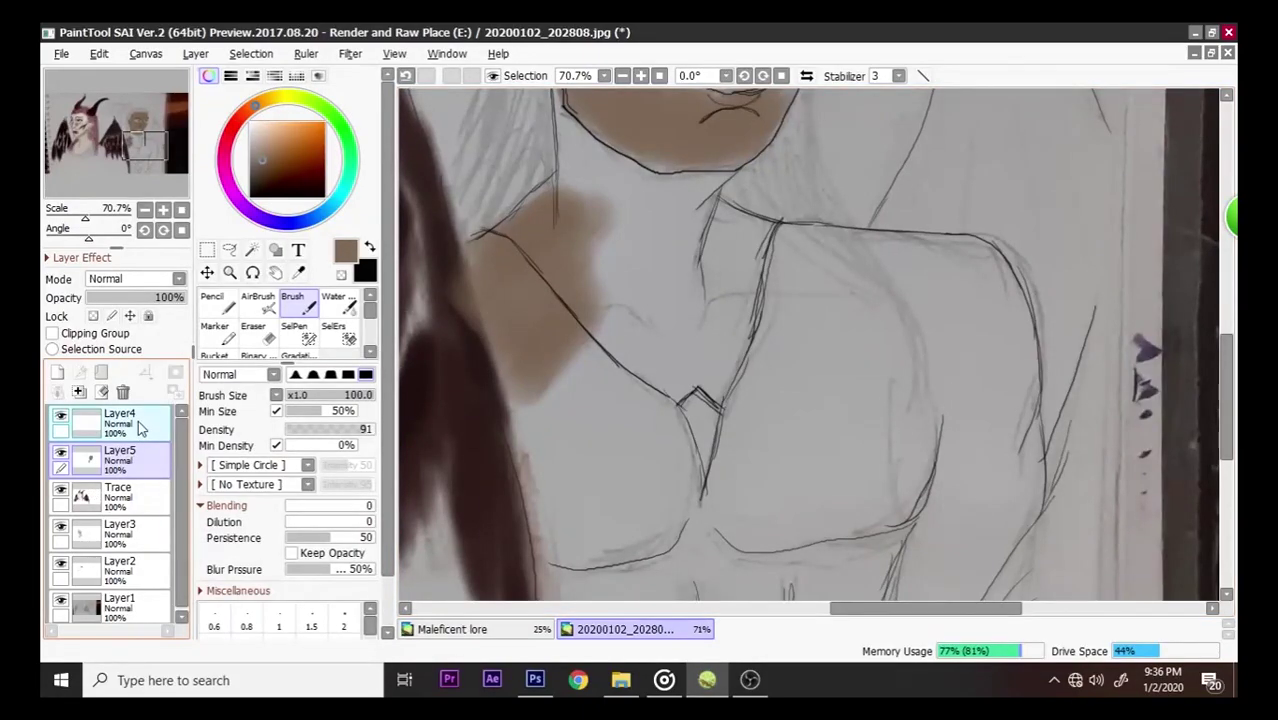
pyautogui.moveTo(134, 458); pyautogui.dragTo(138, 598)
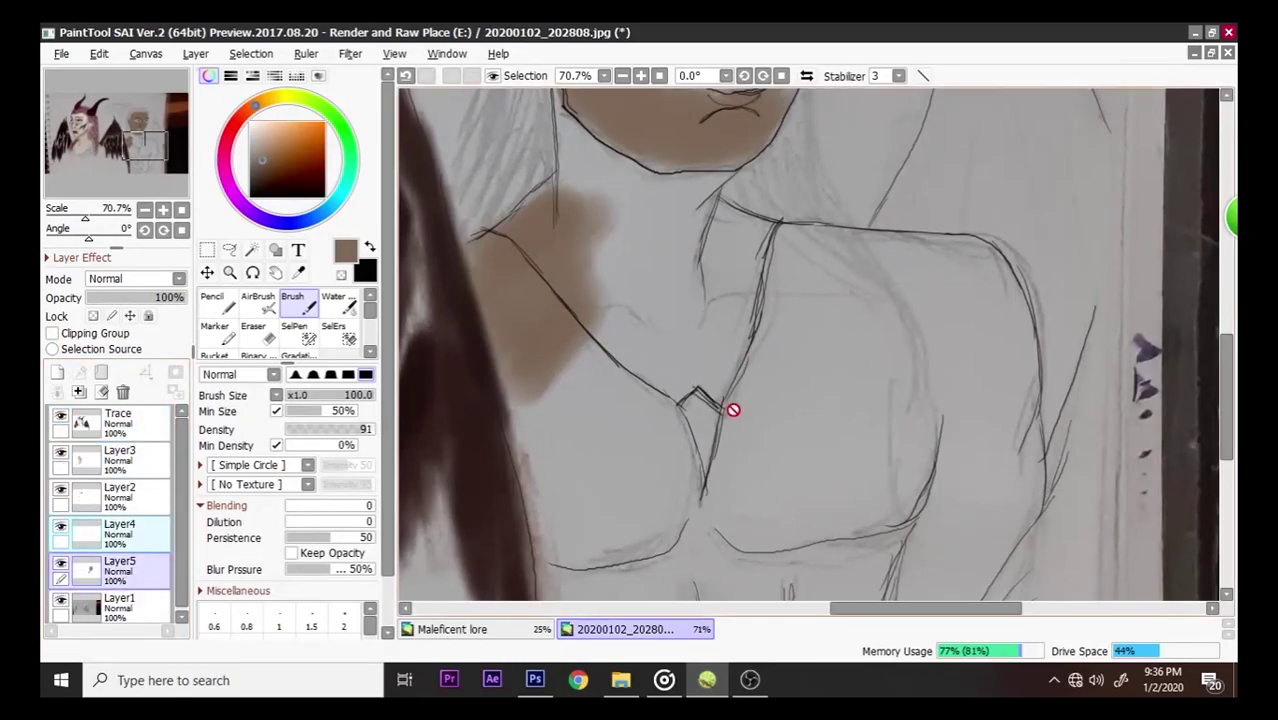
# - On Layer5, paint brown over the man's neck, the chest beside the dark wing and the area around the pendant cord
pyautogui.click(152, 418)
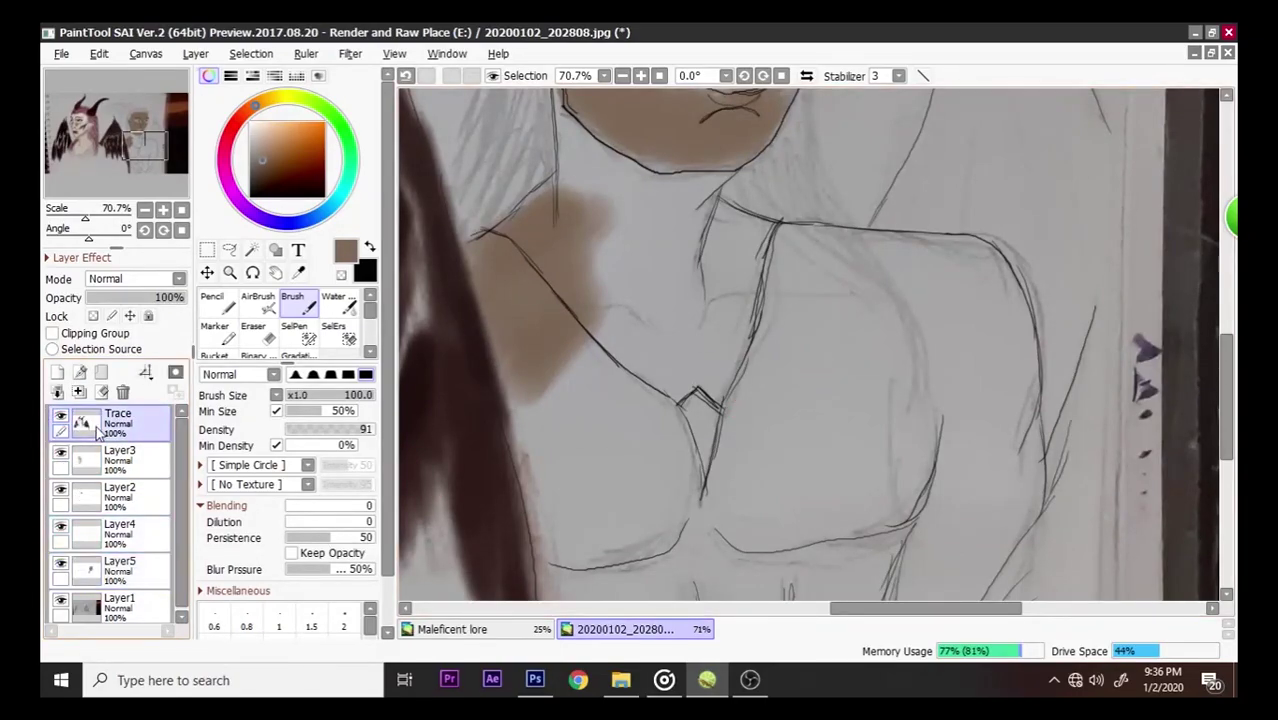
pyautogui.click(135, 562)
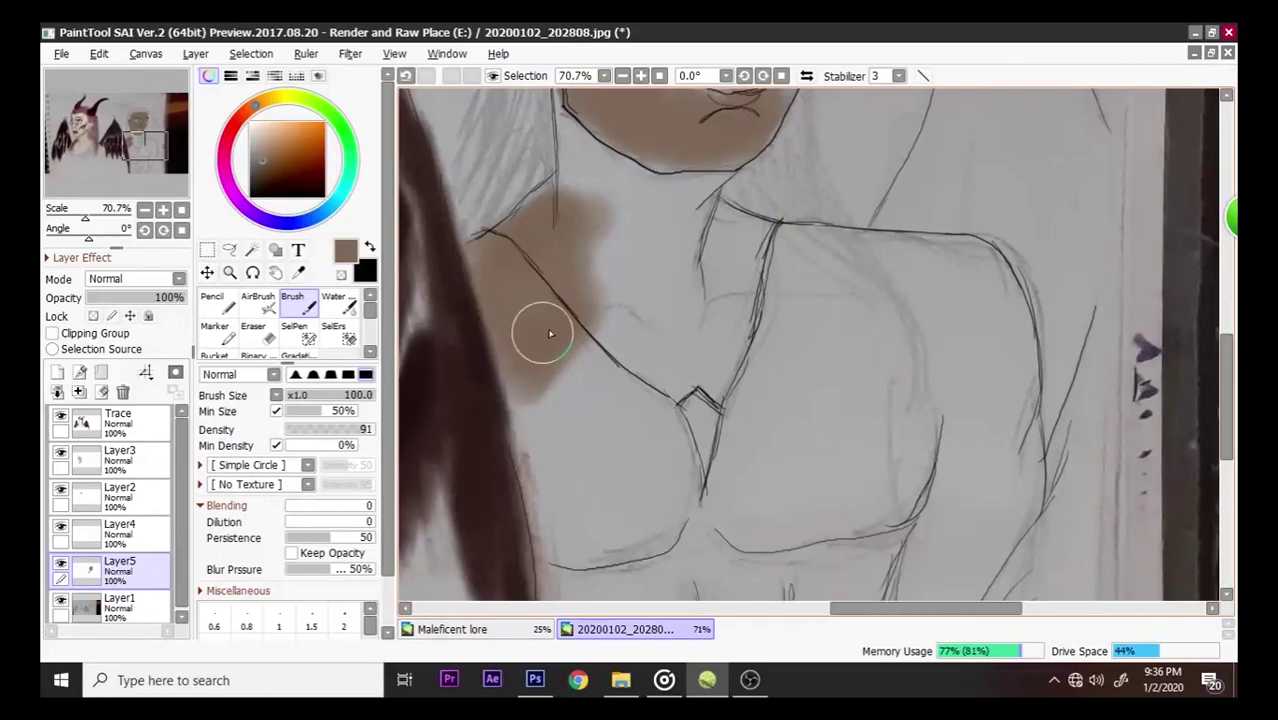
pyautogui.moveTo(563, 367)
pyautogui.mouseDown()
pyautogui.moveTo(528, 440)
pyautogui.moveTo(623, 370)
pyautogui.moveTo(630, 399)
pyautogui.moveTo(606, 451)
pyautogui.moveTo(620, 453)
pyautogui.moveTo(559, 563)
pyautogui.moveTo(566, 547)
pyautogui.moveTo(599, 571)
pyautogui.moveTo(658, 536)
pyautogui.moveTo(641, 446)
pyautogui.moveTo(685, 516)
pyautogui.moveTo(646, 401)
pyautogui.moveTo(658, 415)
pyautogui.moveTo(685, 516)
pyautogui.moveTo(654, 439)
pyautogui.moveTo(631, 421)
pyautogui.moveTo(587, 430)
pyautogui.moveTo(506, 343)
pyautogui.moveTo(492, 302)
pyautogui.moveTo(562, 489)
pyautogui.moveTo(501, 381)
pyautogui.moveTo(557, 551)
pyautogui.moveTo(514, 465)
pyautogui.moveTo(529, 492)
pyautogui.moveTo(543, 398)
pyautogui.moveTo(595, 357)
pyautogui.moveTo(671, 335)
pyautogui.moveTo(649, 398)
pyautogui.moveTo(630, 361)
pyautogui.moveTo(657, 324)
pyautogui.moveTo(619, 329)
pyautogui.moveTo(646, 291)
pyautogui.moveTo(605, 308)
pyautogui.moveTo(611, 287)
pyautogui.moveTo(588, 282)
pyautogui.moveTo(604, 206)
pyautogui.moveTo(571, 166)
pyautogui.moveTo(587, 193)
pyautogui.moveTo(598, 165)
pyautogui.moveTo(686, 204)
pyautogui.moveTo(610, 220)
pyautogui.moveTo(602, 208)
pyautogui.moveTo(616, 252)
pyautogui.moveTo(594, 310)
pyautogui.moveTo(619, 246)
pyautogui.moveTo(564, 190)
pyautogui.moveTo(568, 124)
pyautogui.moveTo(685, 271)
pyautogui.moveTo(745, 232)
pyautogui.moveTo(713, 228)
pyautogui.moveTo(802, 271)
pyautogui.moveTo(670, 381)
pyautogui.mouseUp()
pyautogui.scroll(-3, 668, 370)
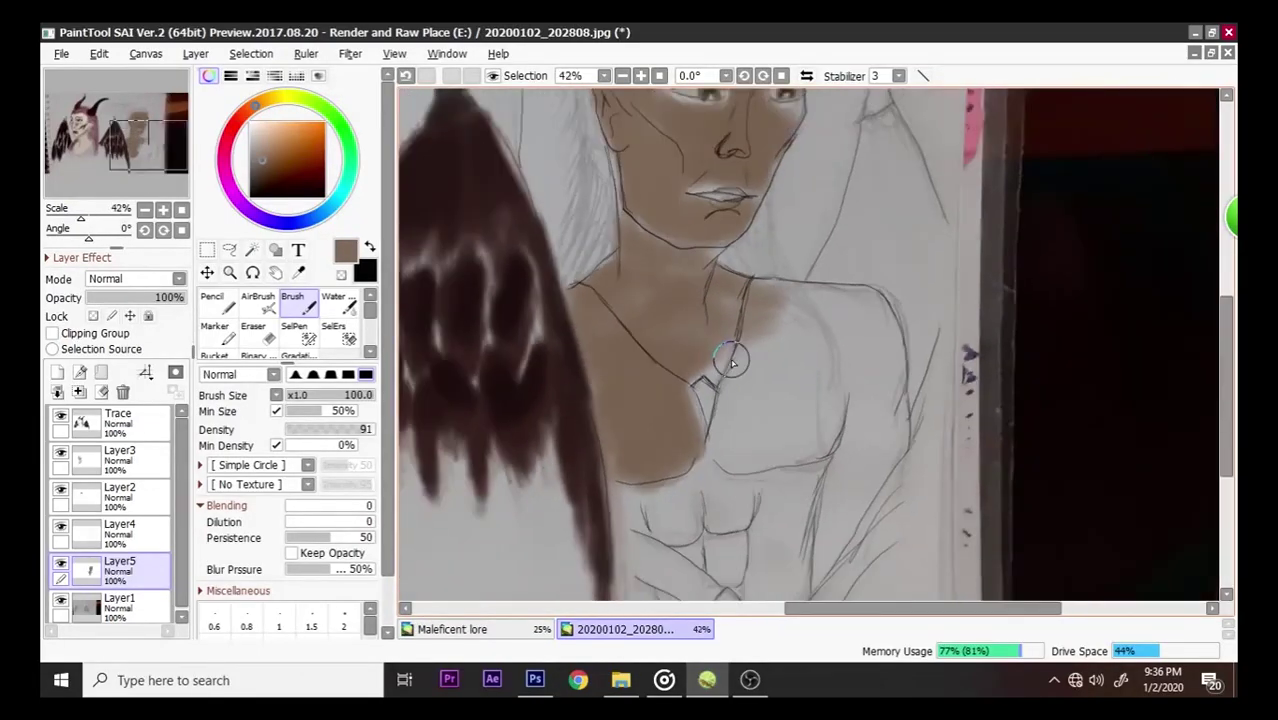
pyautogui.scroll(-1, 870, 434)
pyautogui.scroll(-1, 870, 434)
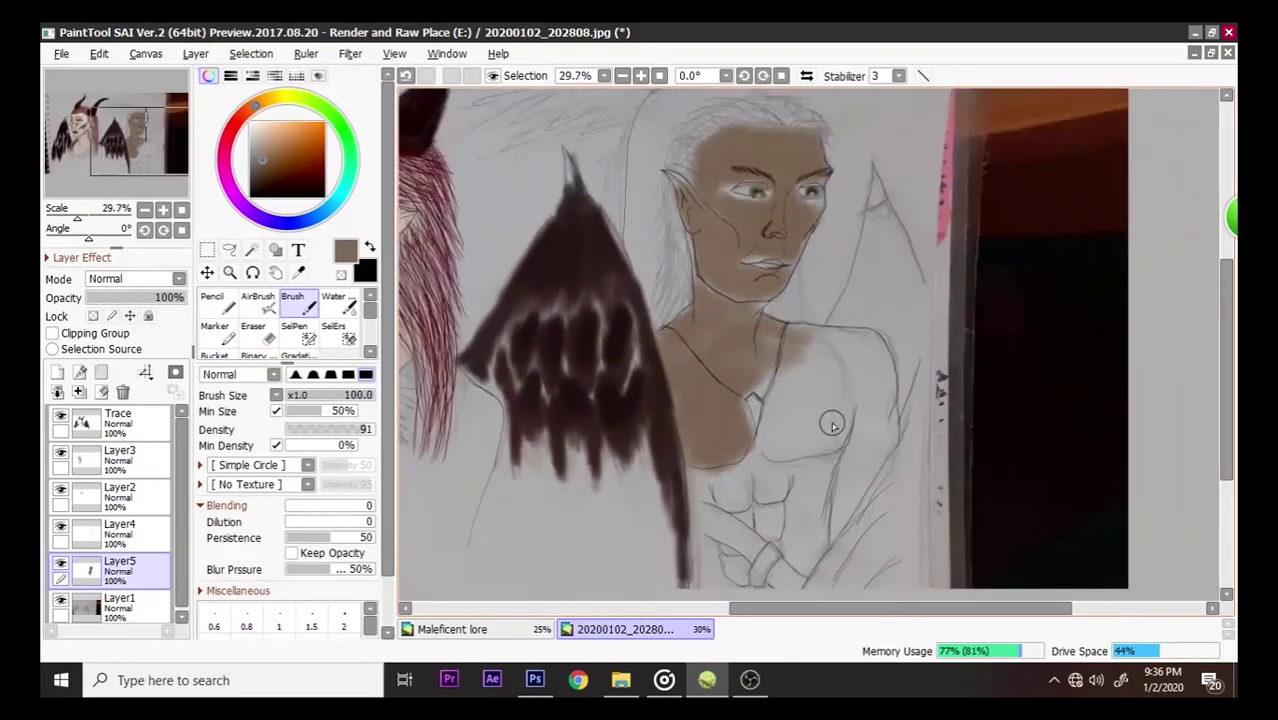
pyautogui.moveTo(808, 388)
pyautogui.mouseDown()
pyautogui.moveTo(790, 392)
pyautogui.moveTo(770, 430)
pyautogui.moveTo(763, 390)
pyautogui.moveTo(776, 399)
pyautogui.moveTo(782, 372)
pyautogui.moveTo(810, 420)
pyautogui.moveTo(800, 412)
pyautogui.mouseUp()
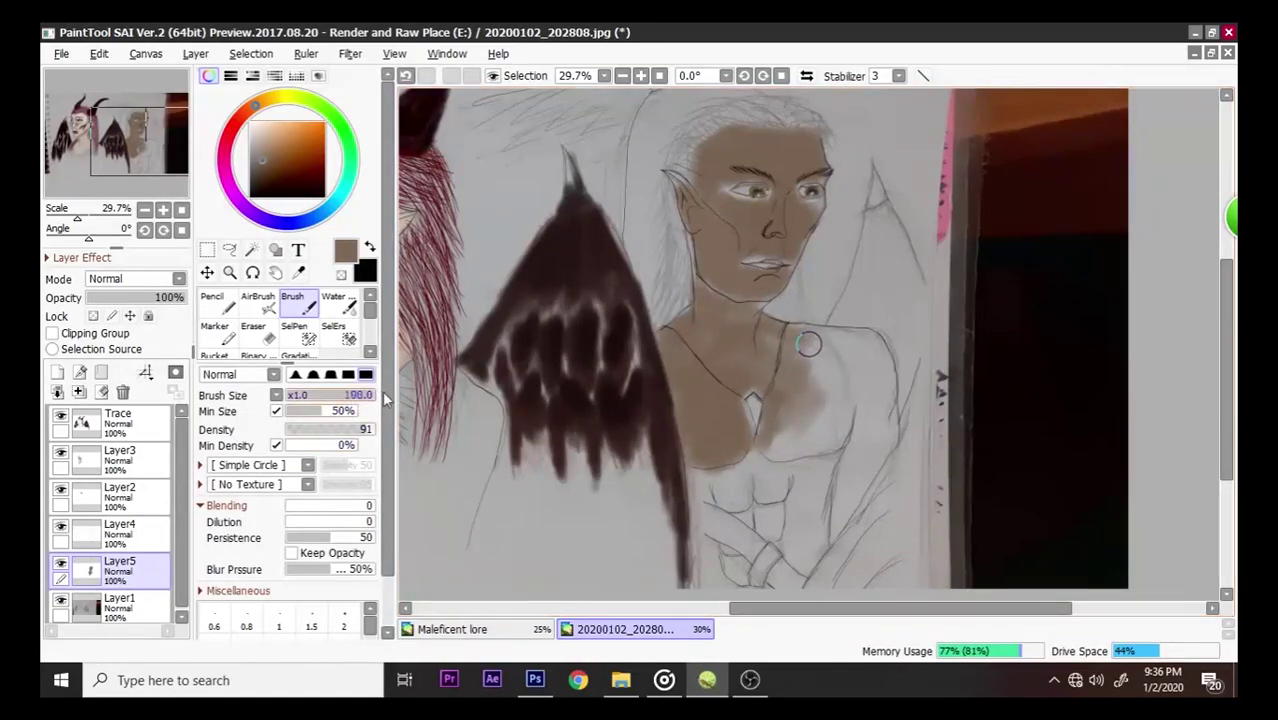
# - Change the brush size multiplier to x10.0 and fill the man's far chest, shoulder, arm and abdomen with brown, finishing at size 110
pyautogui.click(280, 395)
pyautogui.click(358, 458)
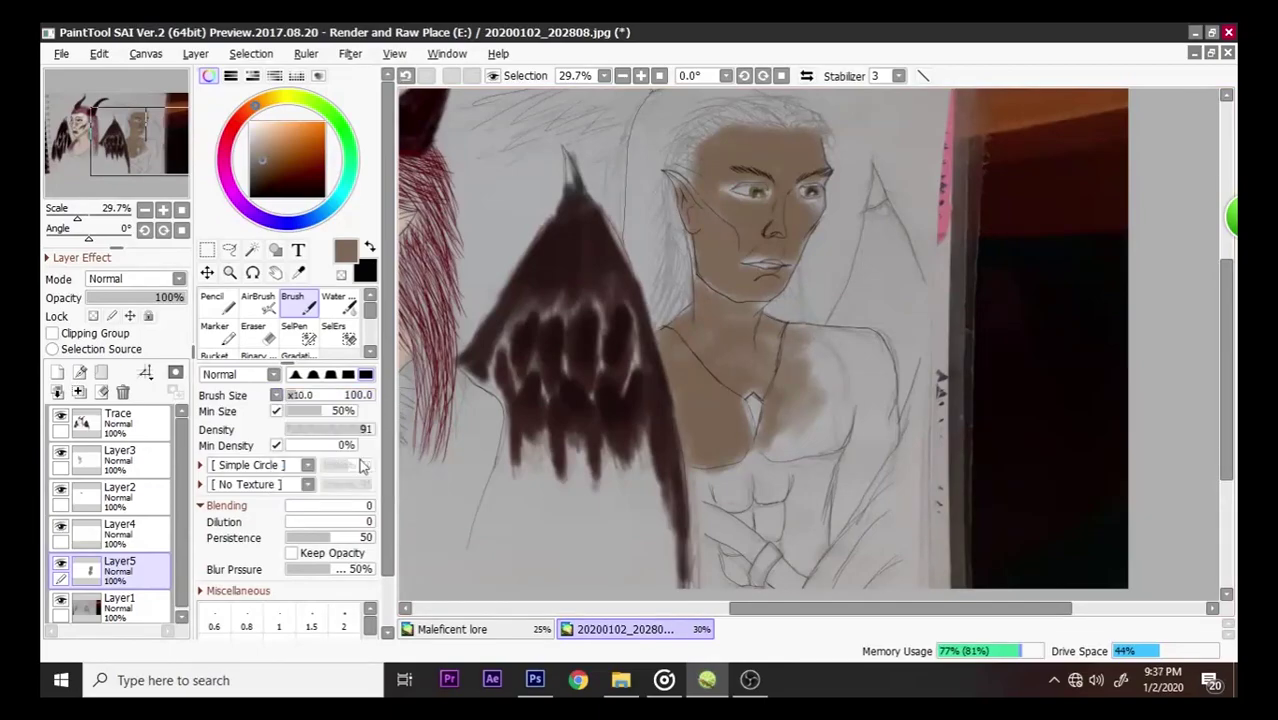
pyautogui.moveTo(836, 385); pyautogui.dragTo(808, 432)
pyautogui.click(318, 395)
pyautogui.moveTo(843, 427)
pyautogui.mouseDown()
pyautogui.moveTo(811, 480)
pyautogui.moveTo(726, 478)
pyautogui.mouseUp()
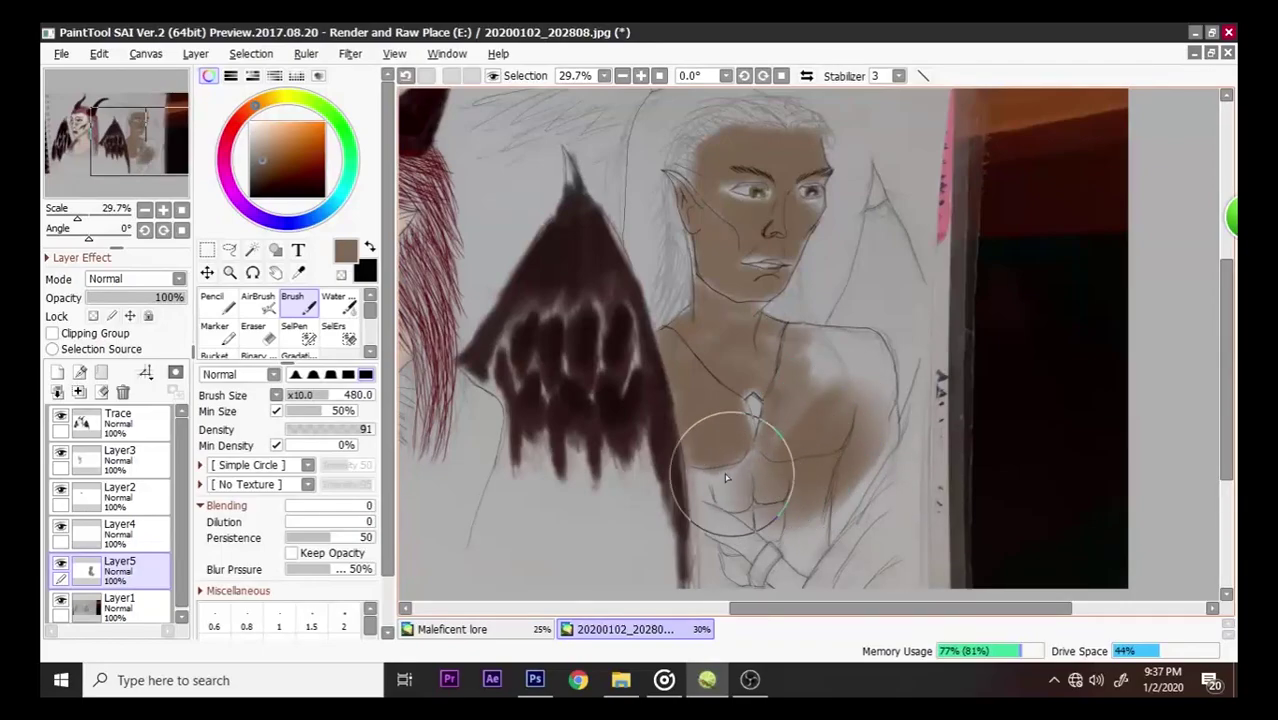
pyautogui.click(300, 395)
pyautogui.moveTo(858, 395)
pyautogui.mouseDown()
pyautogui.moveTo(846, 366)
pyautogui.moveTo(806, 362)
pyautogui.moveTo(802, 343)
pyautogui.moveTo(812, 340)
pyautogui.moveTo(809, 364)
pyautogui.moveTo(787, 421)
pyautogui.moveTo(803, 413)
pyautogui.moveTo(786, 348)
pyautogui.moveTo(804, 354)
pyautogui.moveTo(796, 337)
pyautogui.moveTo(819, 337)
pyautogui.moveTo(890, 389)
pyautogui.moveTo(861, 422)
pyautogui.moveTo(875, 425)
pyautogui.moveTo(872, 343)
pyautogui.moveTo(888, 433)
pyautogui.moveTo(860, 334)
pyautogui.moveTo(872, 411)
pyautogui.moveTo(863, 481)
pyautogui.moveTo(815, 554)
pyautogui.moveTo(771, 534)
pyautogui.moveTo(785, 541)
pyautogui.moveTo(811, 519)
pyautogui.moveTo(832, 527)
pyautogui.moveTo(806, 568)
pyautogui.moveTo(776, 509)
pyautogui.moveTo(734, 482)
pyautogui.moveTo(742, 465)
pyautogui.moveTo(756, 479)
pyautogui.moveTo(751, 455)
pyautogui.moveTo(747, 503)
pyautogui.moveTo(726, 493)
pyautogui.moveTo(783, 541)
pyautogui.moveTo(690, 451)
pyautogui.mouseUp()
# - Paint brown over the skin below the crossed arm, next to the lower tip of the dark wing
pyautogui.scroll(-2, 690, 451)
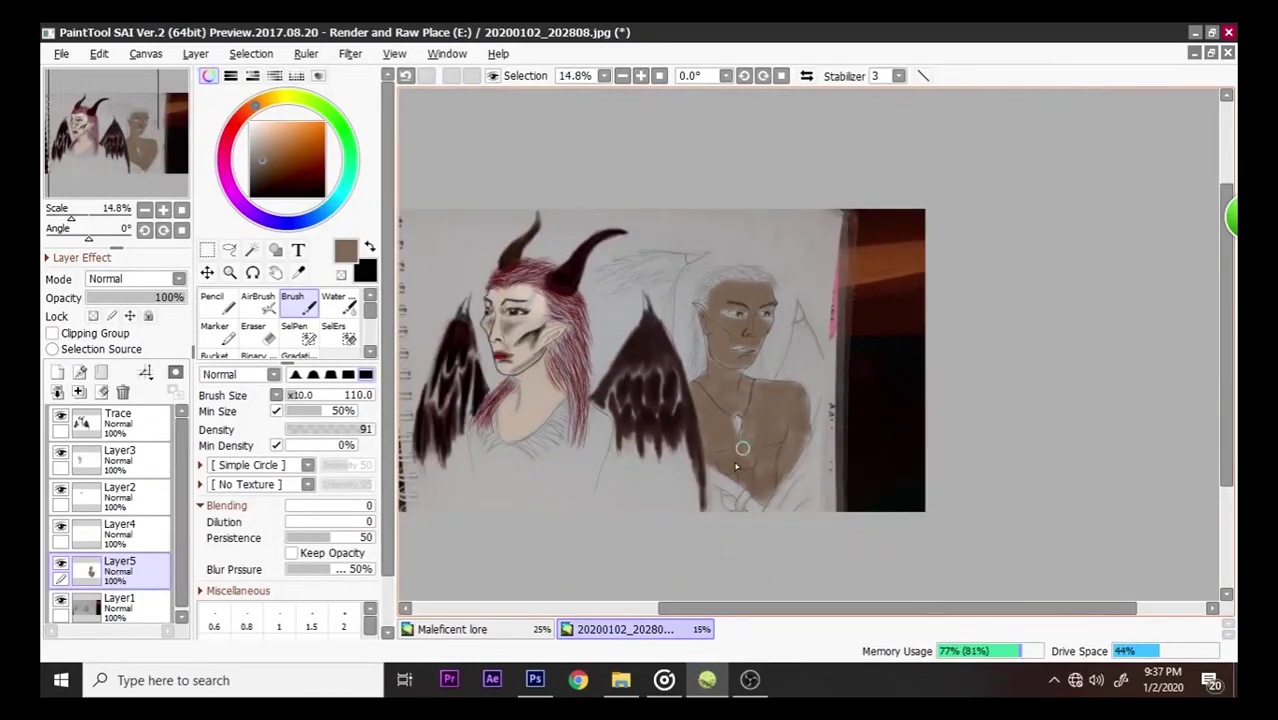
pyautogui.scroll(2, 742, 448)
pyautogui.moveTo(724, 490)
pyautogui.mouseDown()
pyautogui.moveTo(699, 490)
pyautogui.moveTo(690, 472)
pyautogui.moveTo(702, 492)
pyautogui.moveTo(718, 487)
pyautogui.moveTo(688, 465)
pyautogui.moveTo(702, 514)
pyautogui.moveTo(722, 514)
pyautogui.moveTo(688, 515)
pyautogui.moveTo(719, 491)
pyautogui.moveTo(711, 483)
pyautogui.mouseUp()
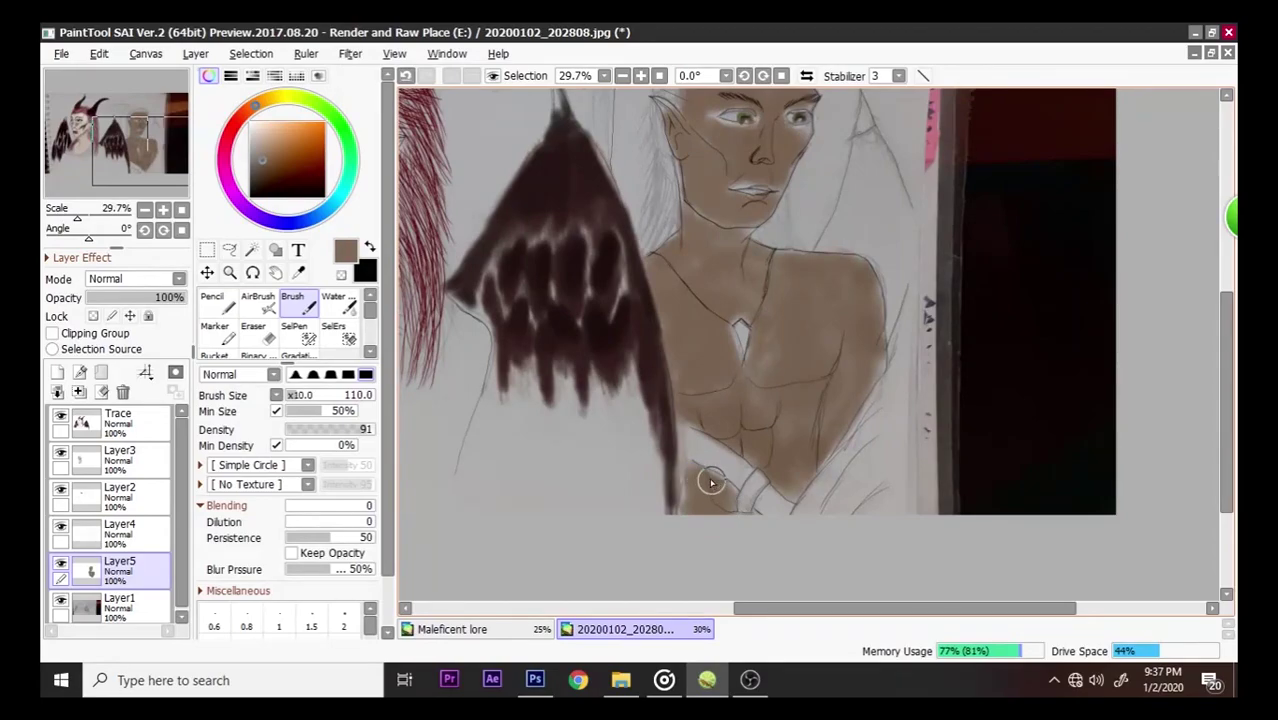
# - Set the drawing colour to black, switch to the Pencil and add a new layer directly above Layer5 for the man's hair
pyautogui.moveTo(1220, 350); pyautogui.dragTo(1220, 276)
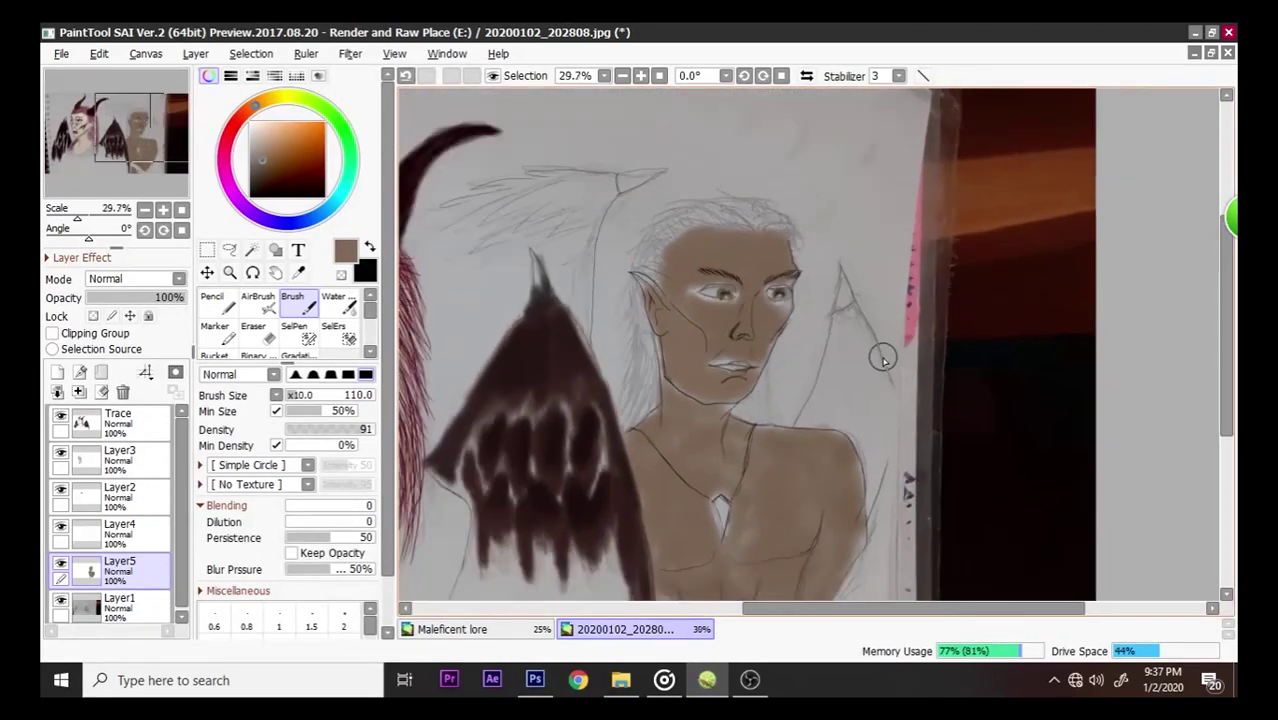
pyautogui.scroll(1, 836, 350)
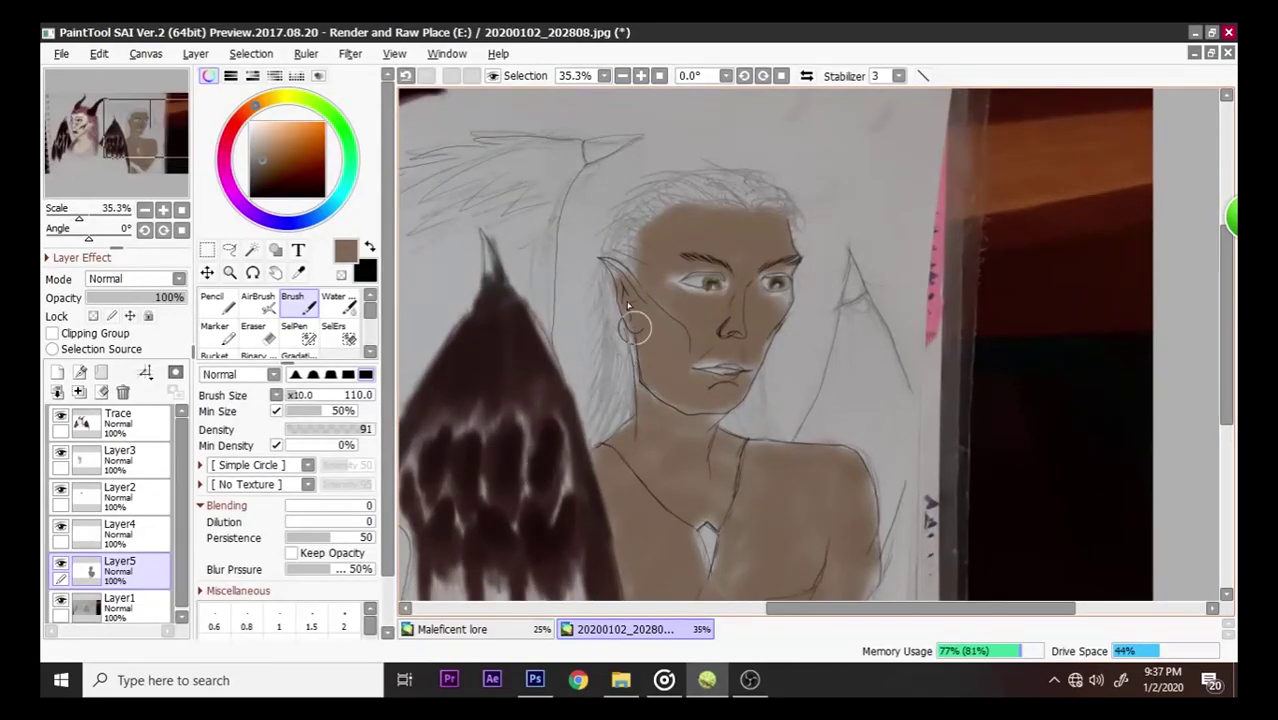
pyautogui.scroll(1, 610, 200)
pyautogui.scroll(1, 748, 324)
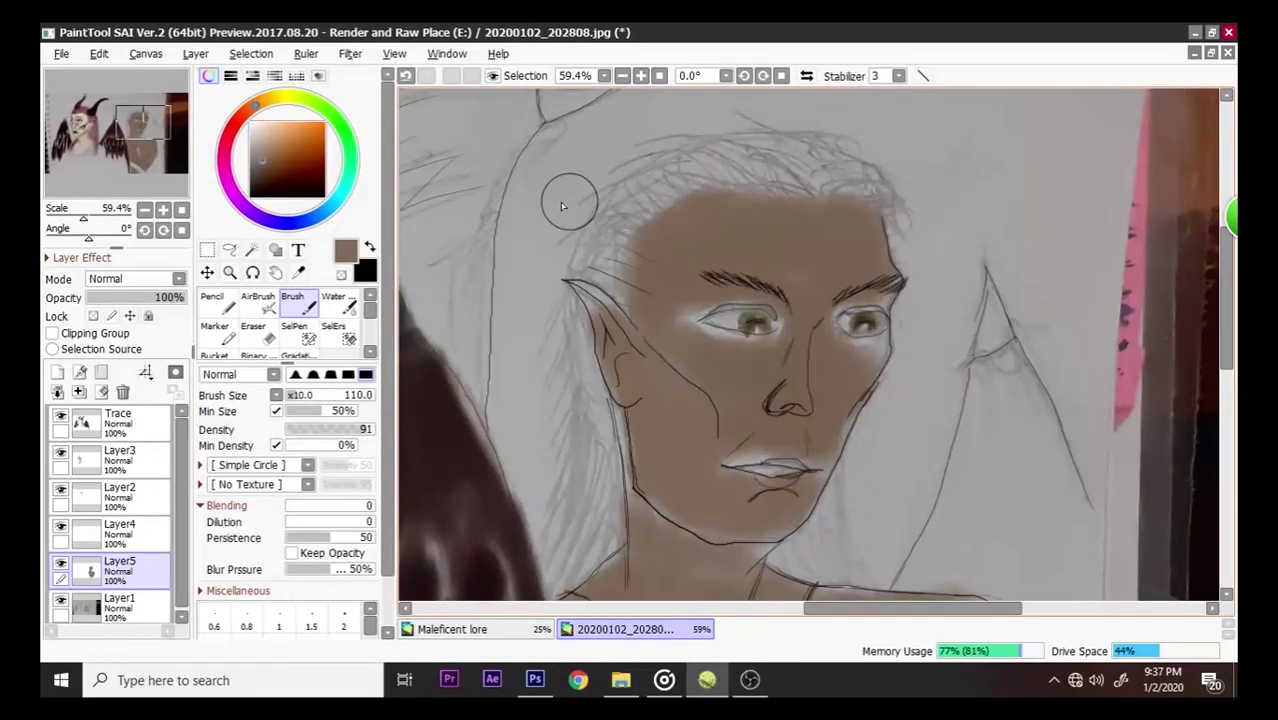
pyautogui.click(299, 272)
pyautogui.click(364, 268)
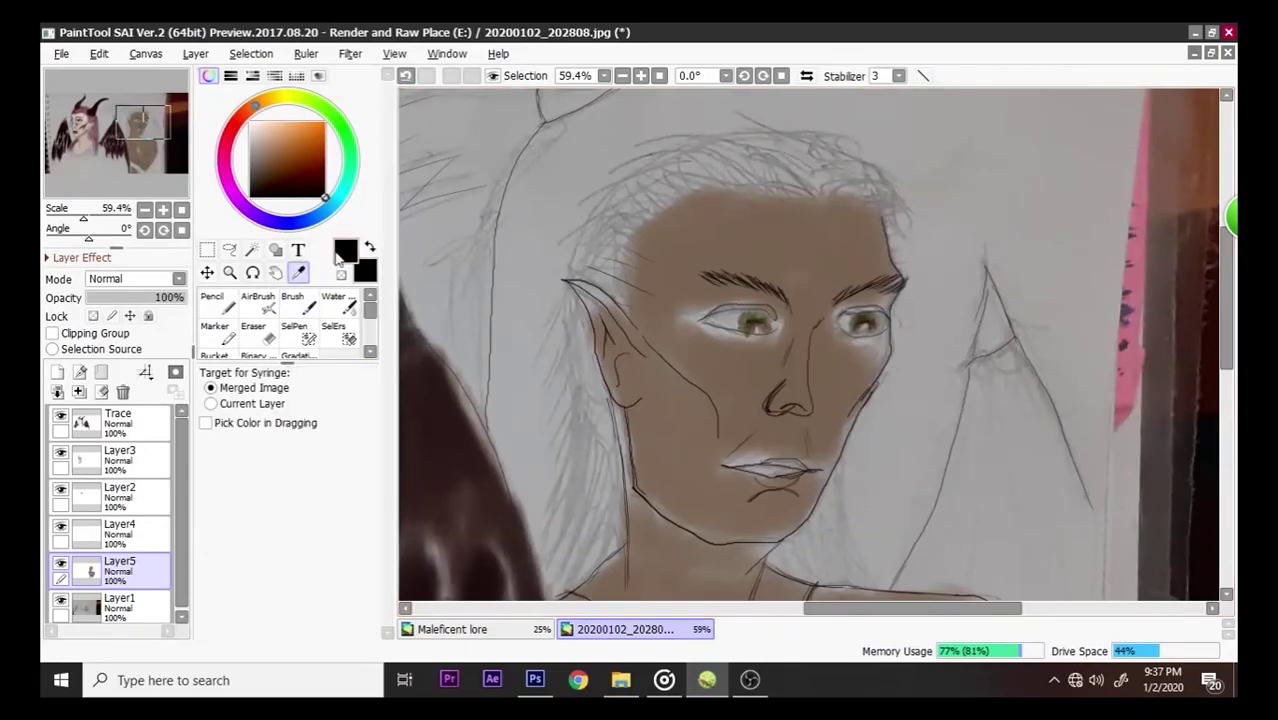
pyautogui.click(228, 308)
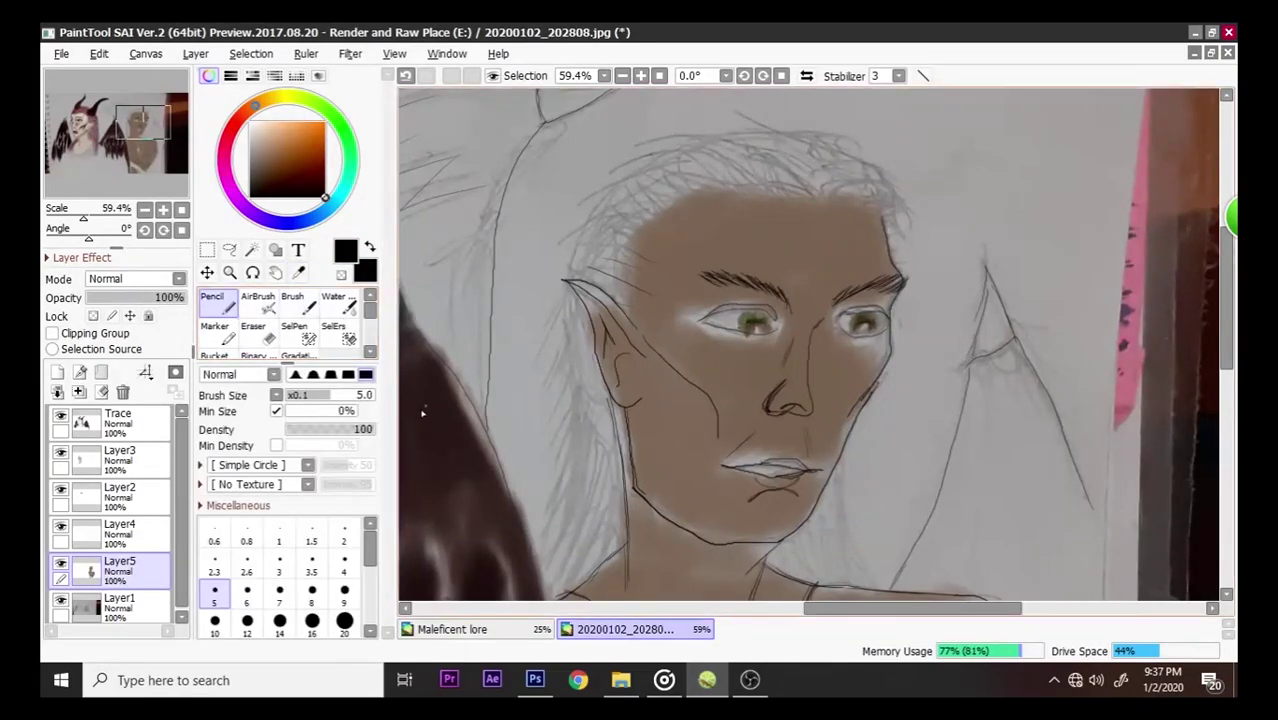
pyautogui.click(118, 533)
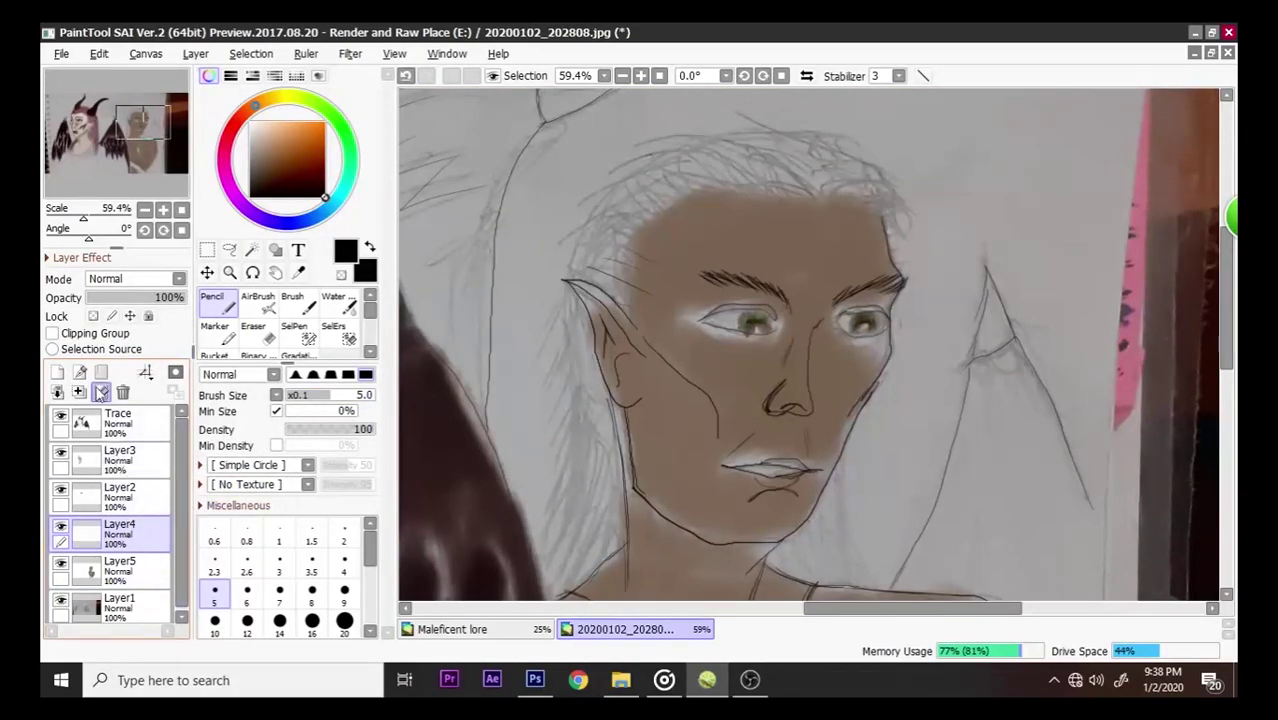
pyautogui.click(130, 568)
pyautogui.click(57, 372)
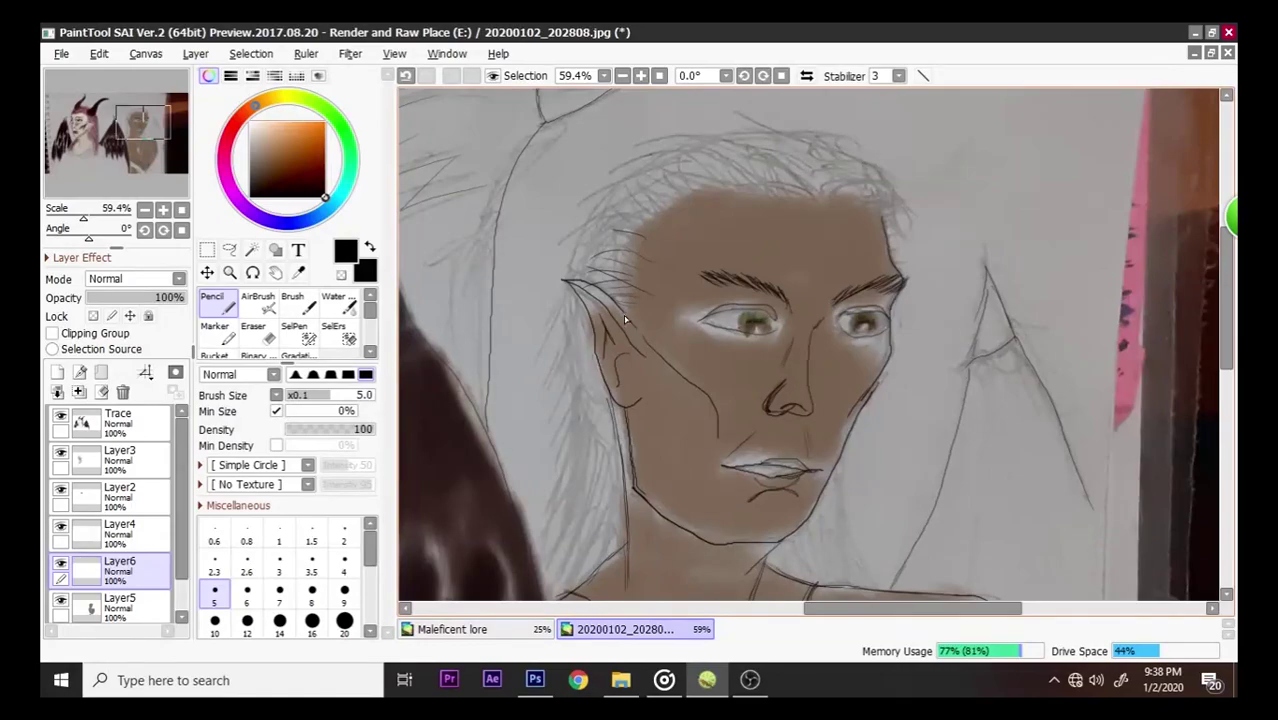
# - Undo the last hair stroke, then draw black strands along the temple and forehead hairline, raising the Pencil size to 9
pyautogui.hotkey('ctrl', 'z')
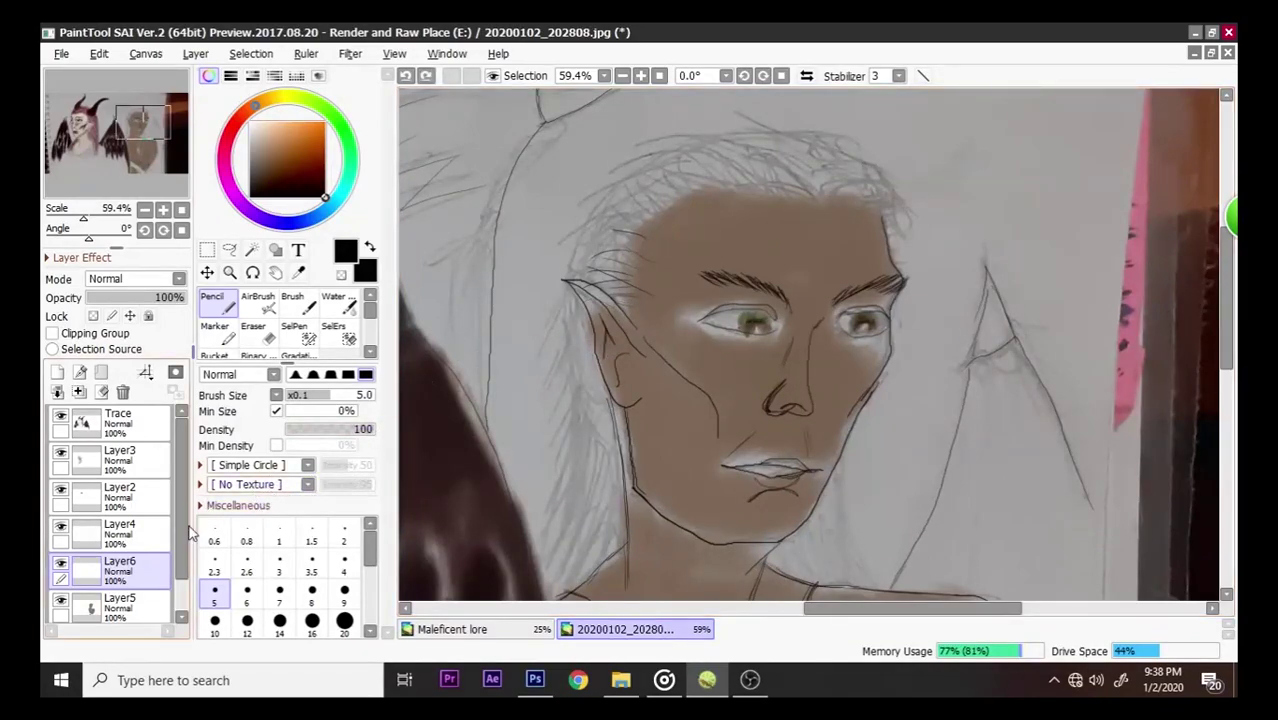
pyautogui.scroll(-2, 178, 548)
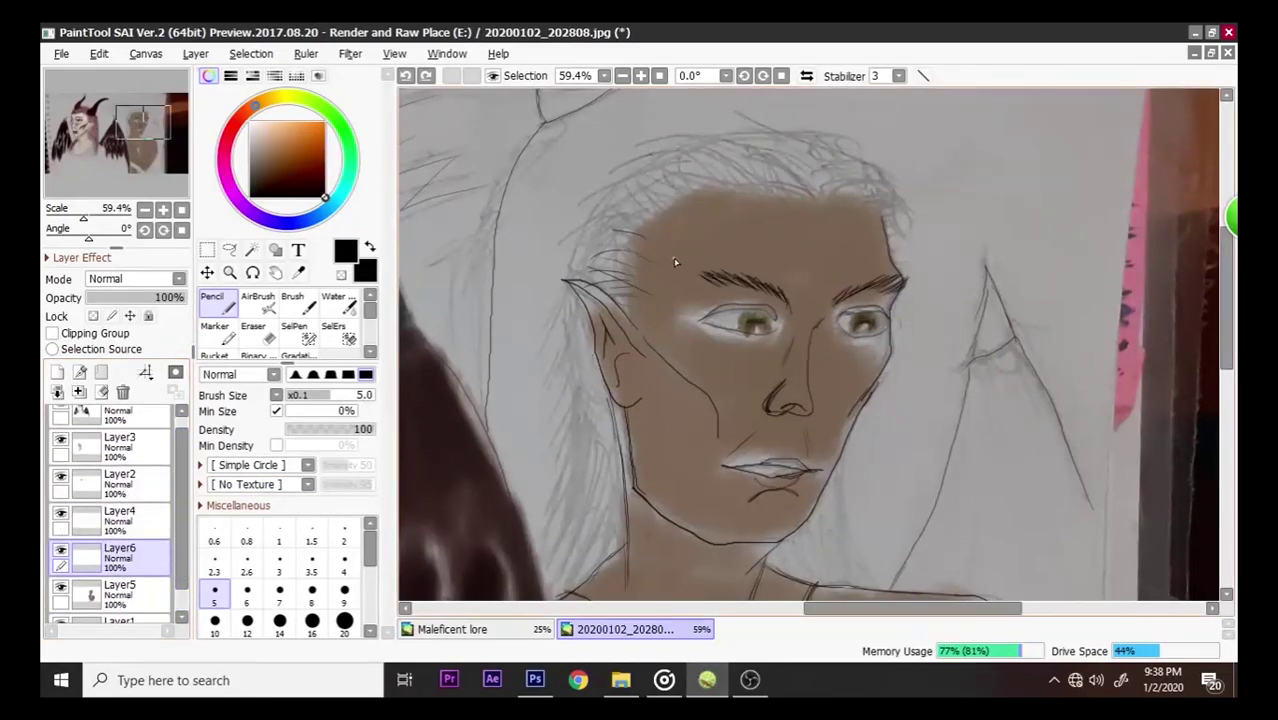
pyautogui.moveTo(694, 226); pyautogui.dragTo(657, 217)
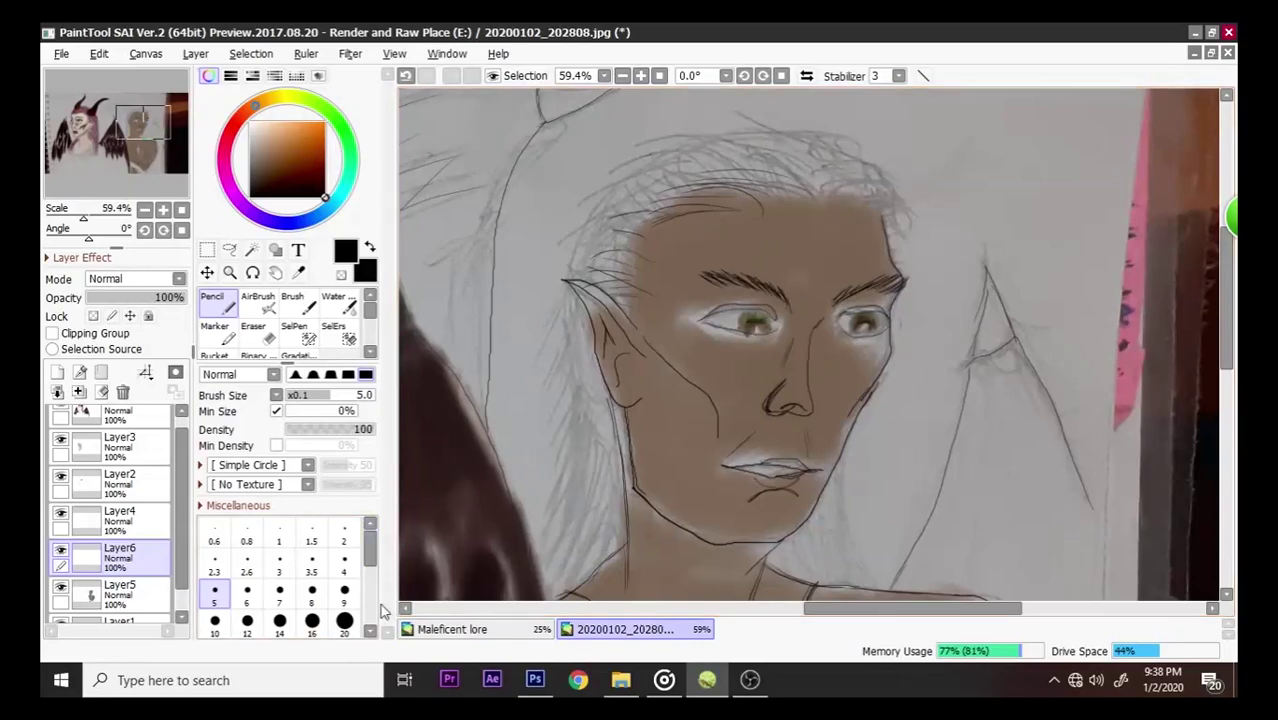
pyautogui.click(344, 590)
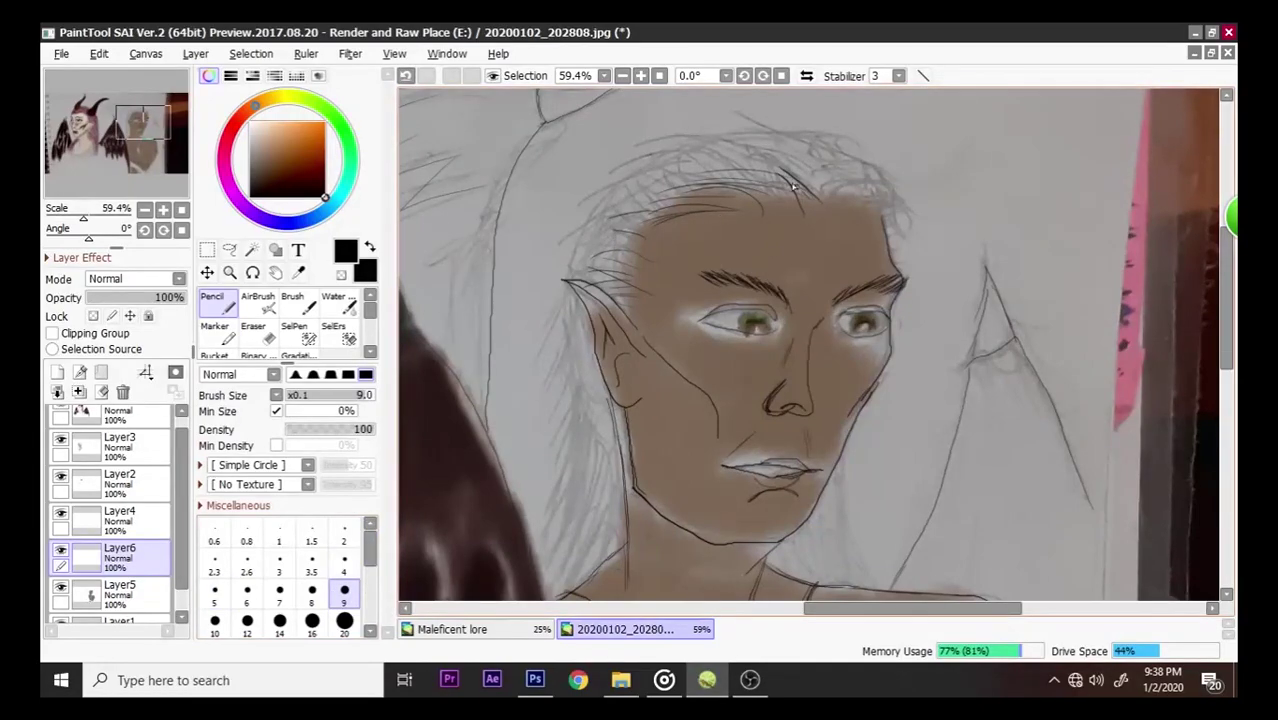
pyautogui.moveTo(690, 157)
pyautogui.mouseDown()
pyautogui.moveTo(731, 183)
pyautogui.moveTo(605, 226)
pyautogui.mouseUp()
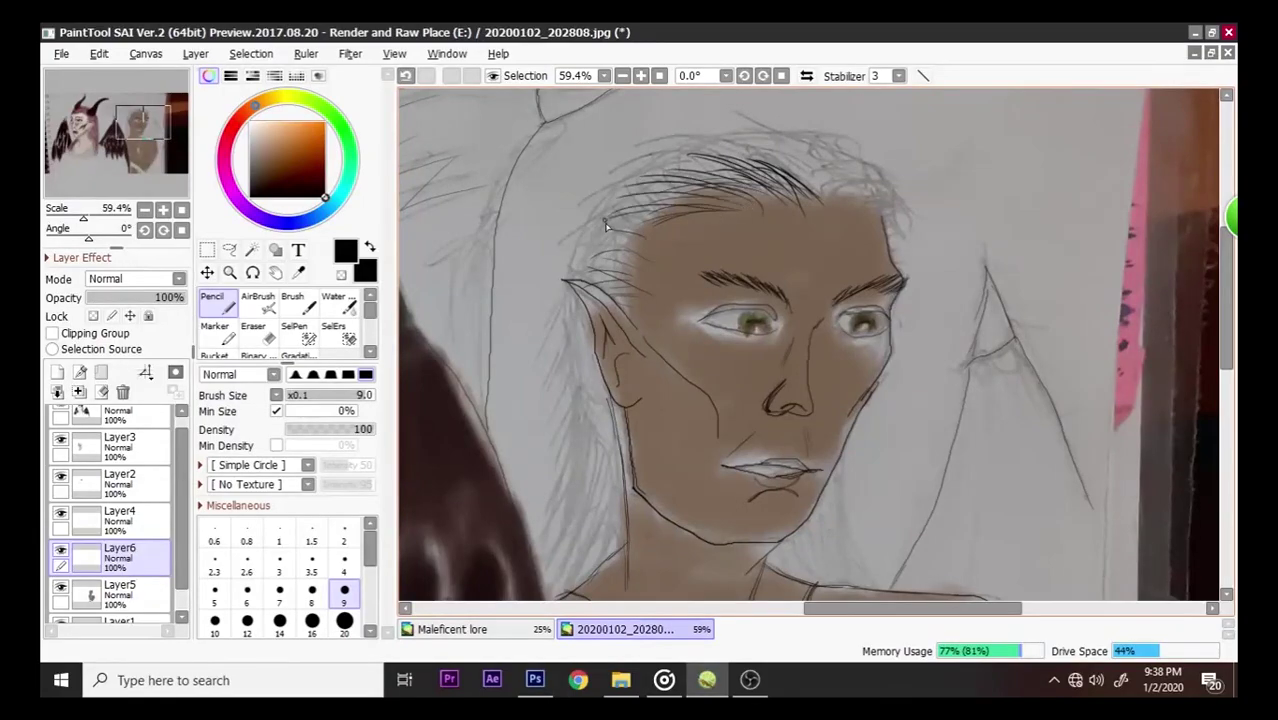
pyautogui.moveTo(695, 224); pyautogui.dragTo(598, 261)
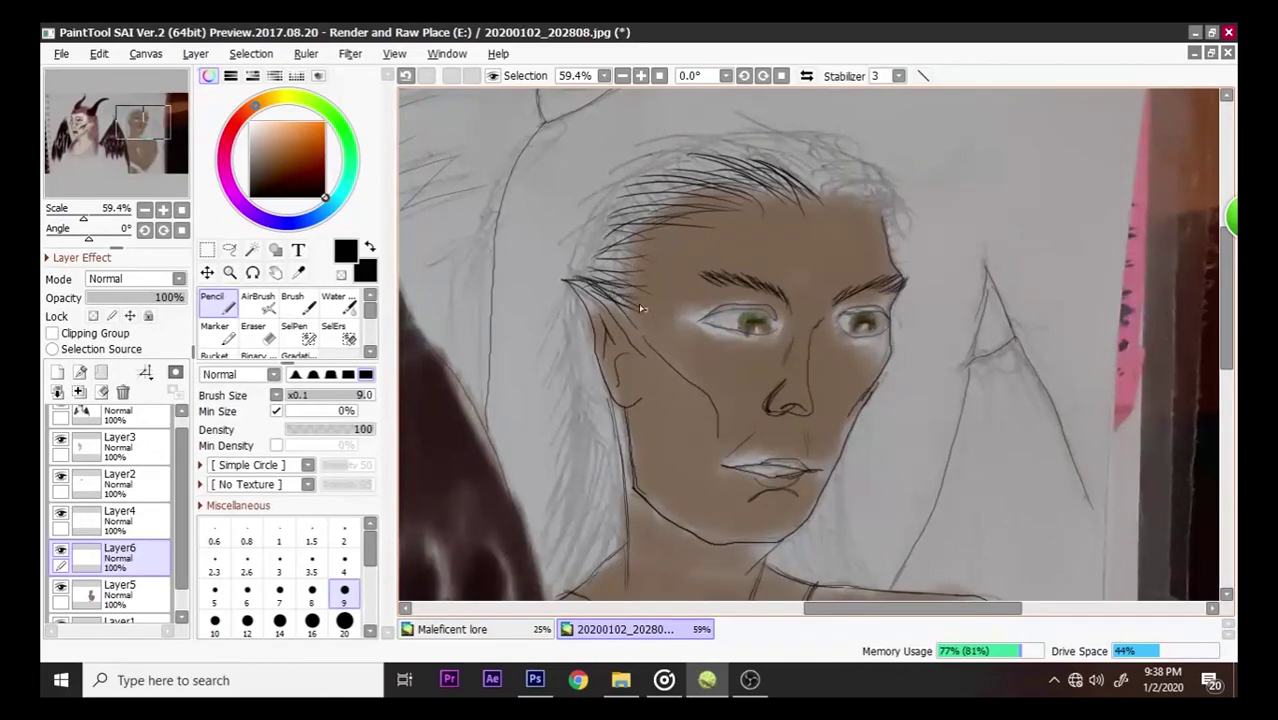
# - Draw the sideburn and jawline beard in short black strokes and thicken the swept-back hair between the forehead and ear
pyautogui.moveTo(638, 304); pyautogui.dragTo(616, 287)
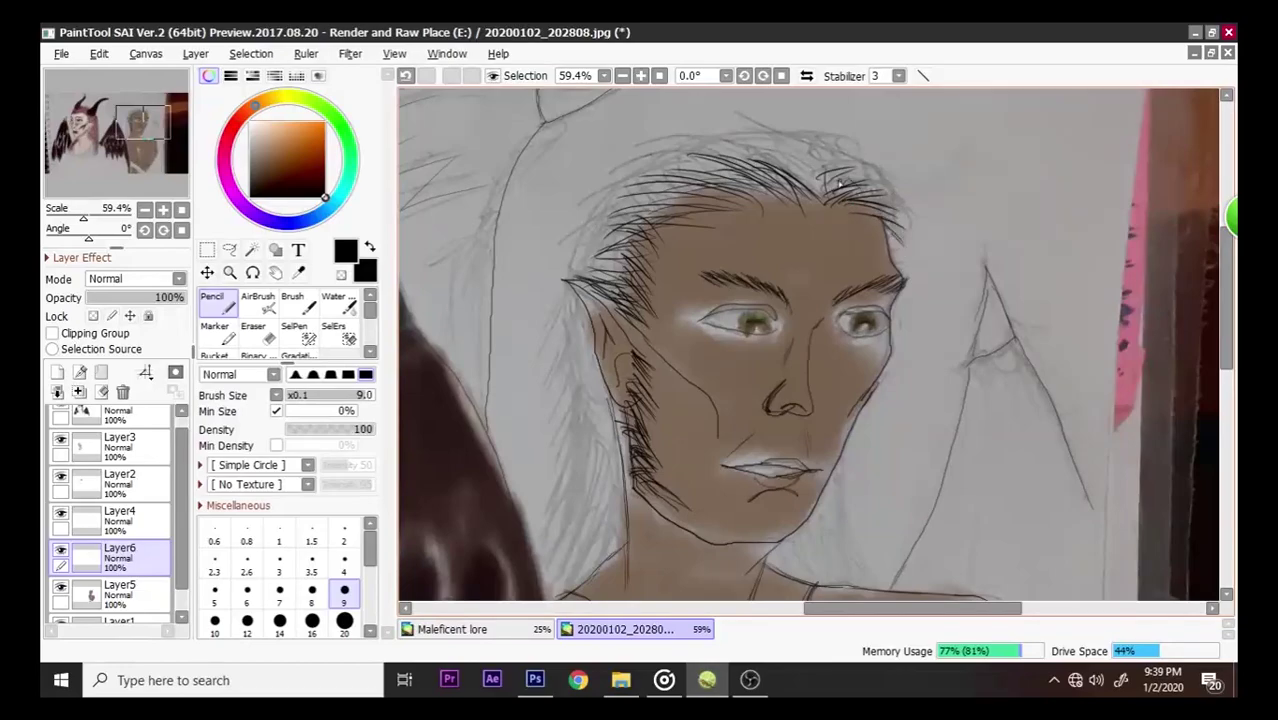
pyautogui.moveTo(780, 185)
pyautogui.mouseDown()
pyautogui.moveTo(737, 207)
pyautogui.moveTo(672, 185)
pyautogui.mouseUp()
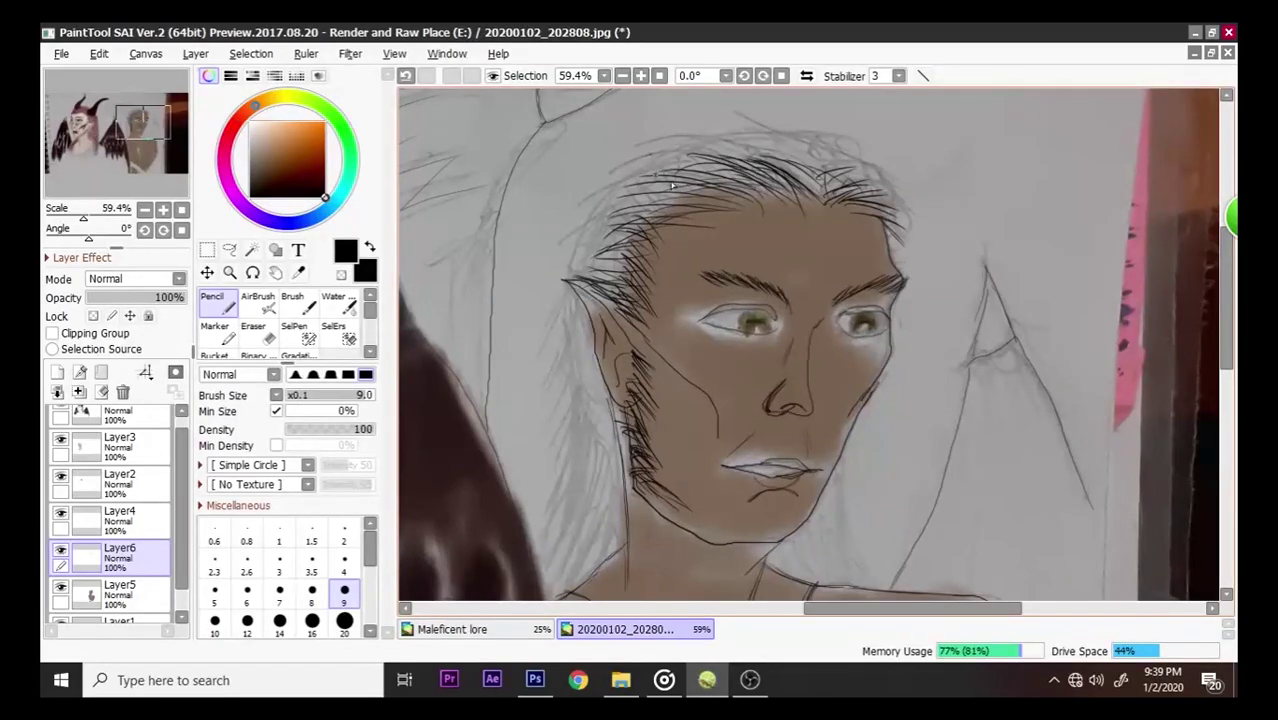
pyautogui.moveTo(755, 197)
pyautogui.mouseDown()
pyautogui.moveTo(641, 198)
pyautogui.moveTo(617, 237)
pyautogui.mouseUp()
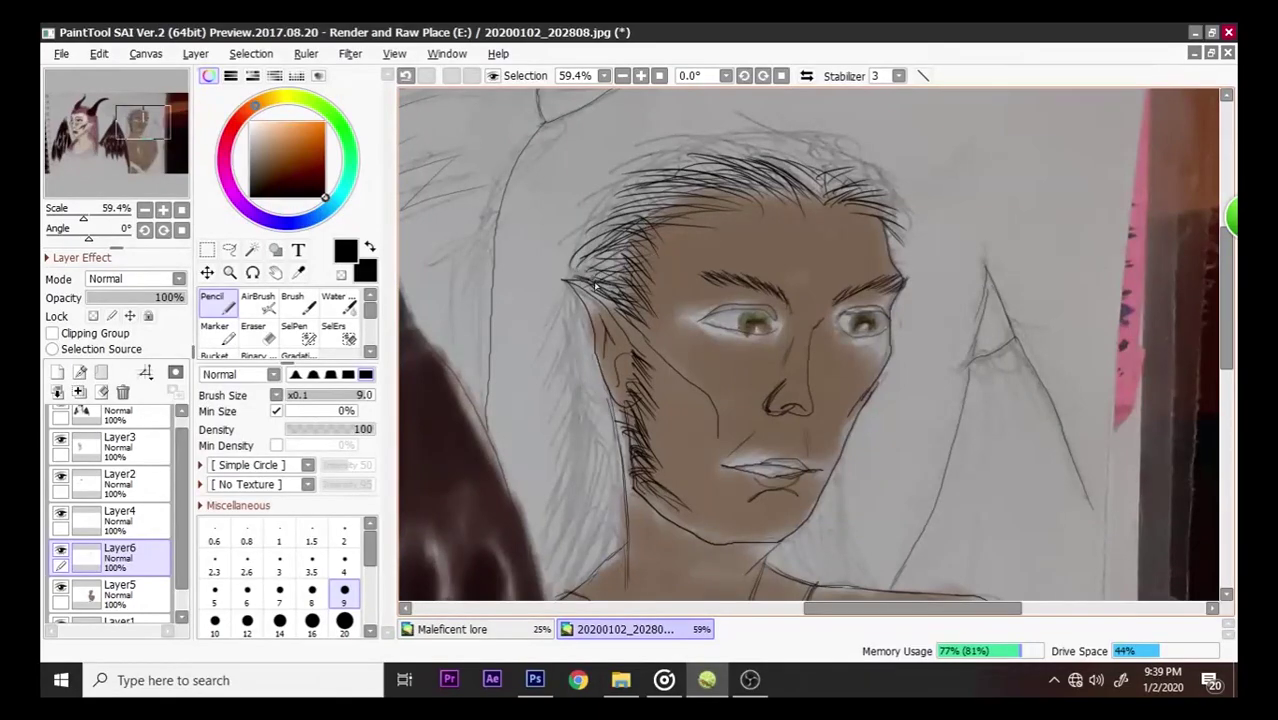
pyautogui.moveTo(670, 196); pyautogui.dragTo(629, 209)
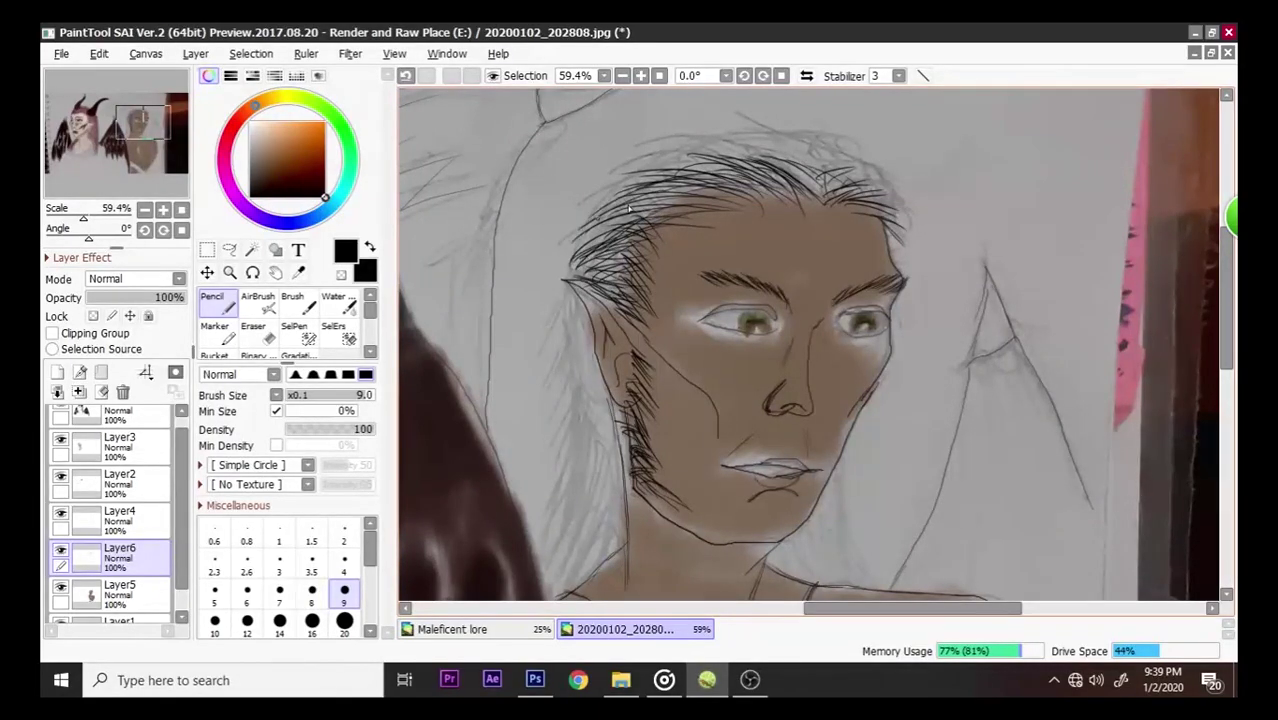
pyautogui.moveTo(680, 160)
pyautogui.mouseDown()
pyautogui.moveTo(643, 185)
pyautogui.moveTo(595, 185)
pyautogui.mouseUp()
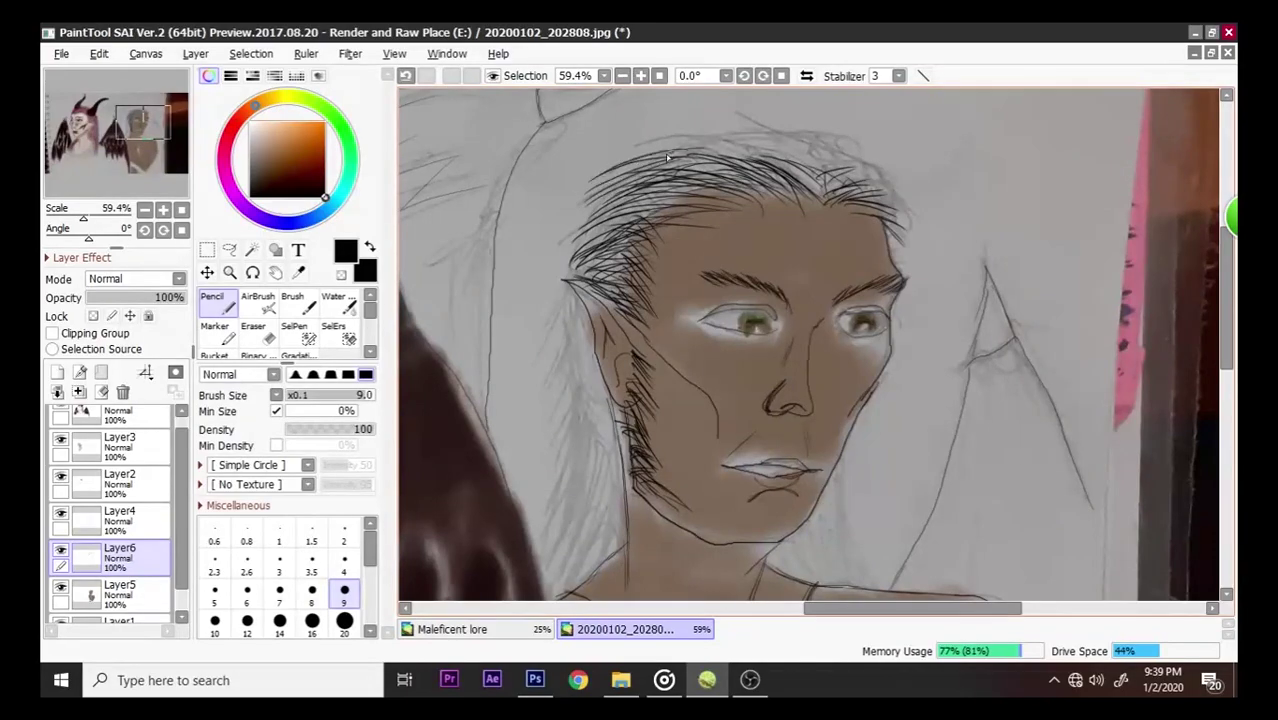
# - Draw black strands over the crown of the man's head, following the pencilled outline of the hair
pyautogui.moveTo(755, 149); pyautogui.dragTo(662, 140)
pyautogui.moveTo(740, 140); pyautogui.dragTo(628, 146)
pyautogui.moveTo(782, 150)
pyautogui.mouseDown()
pyautogui.moveTo(790, 181)
pyautogui.moveTo(676, 160)
pyautogui.mouseUp()
pyautogui.moveTo(758, 170); pyautogui.dragTo(674, 188)
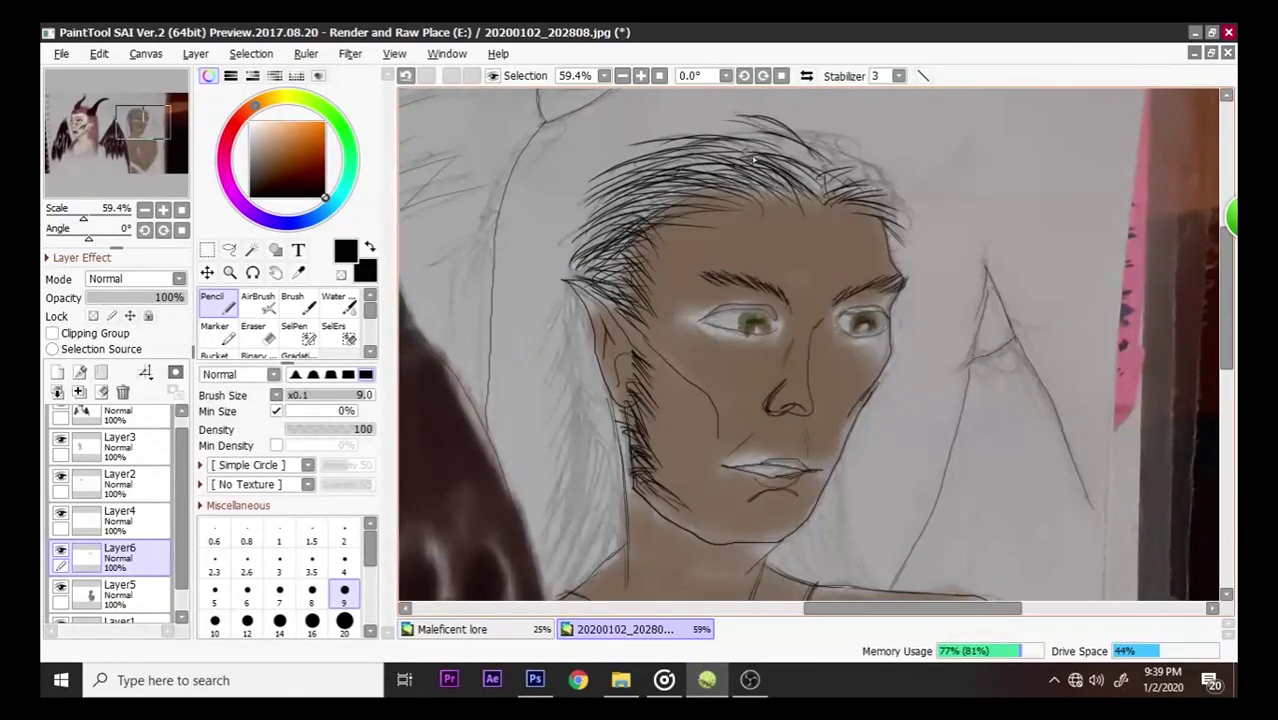
pyautogui.moveTo(764, 146); pyautogui.dragTo(720, 140)
pyautogui.moveTo(808, 168); pyautogui.dragTo(718, 158)
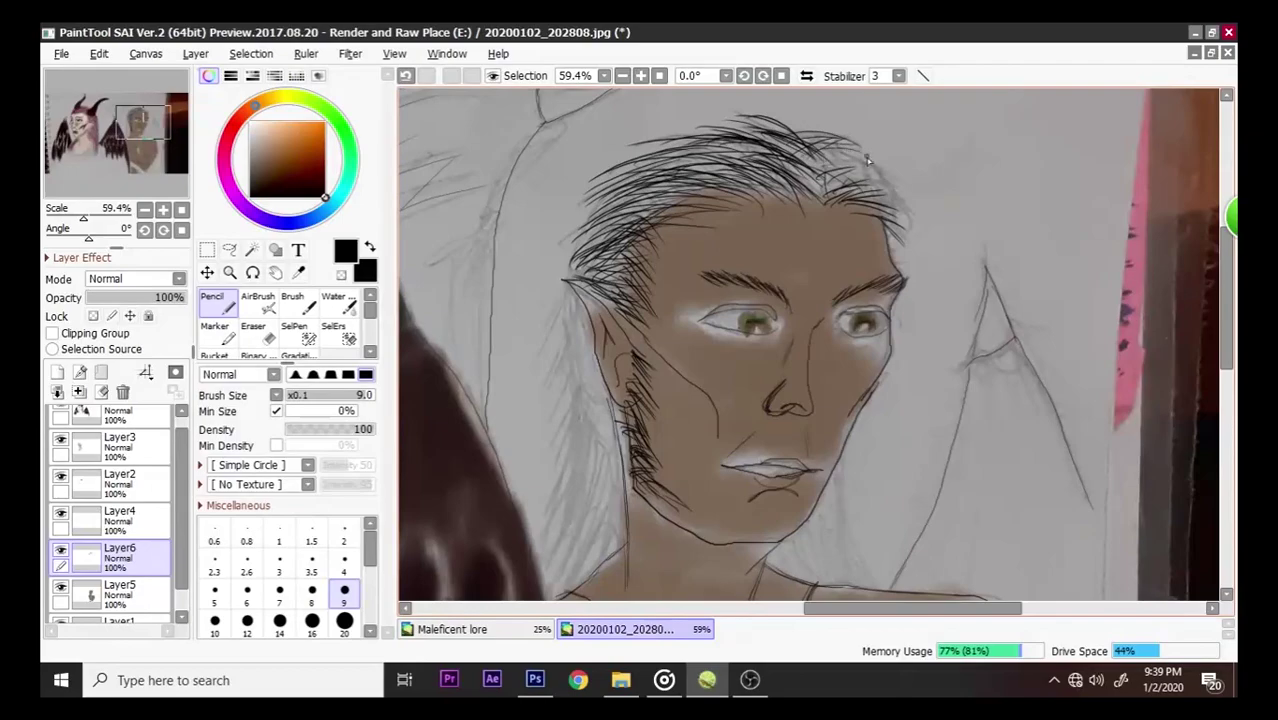
# - Draw black hair on the far side of the head and fill the gaps across the top with denser strokes
pyautogui.moveTo(871, 179); pyautogui.dragTo(831, 171)
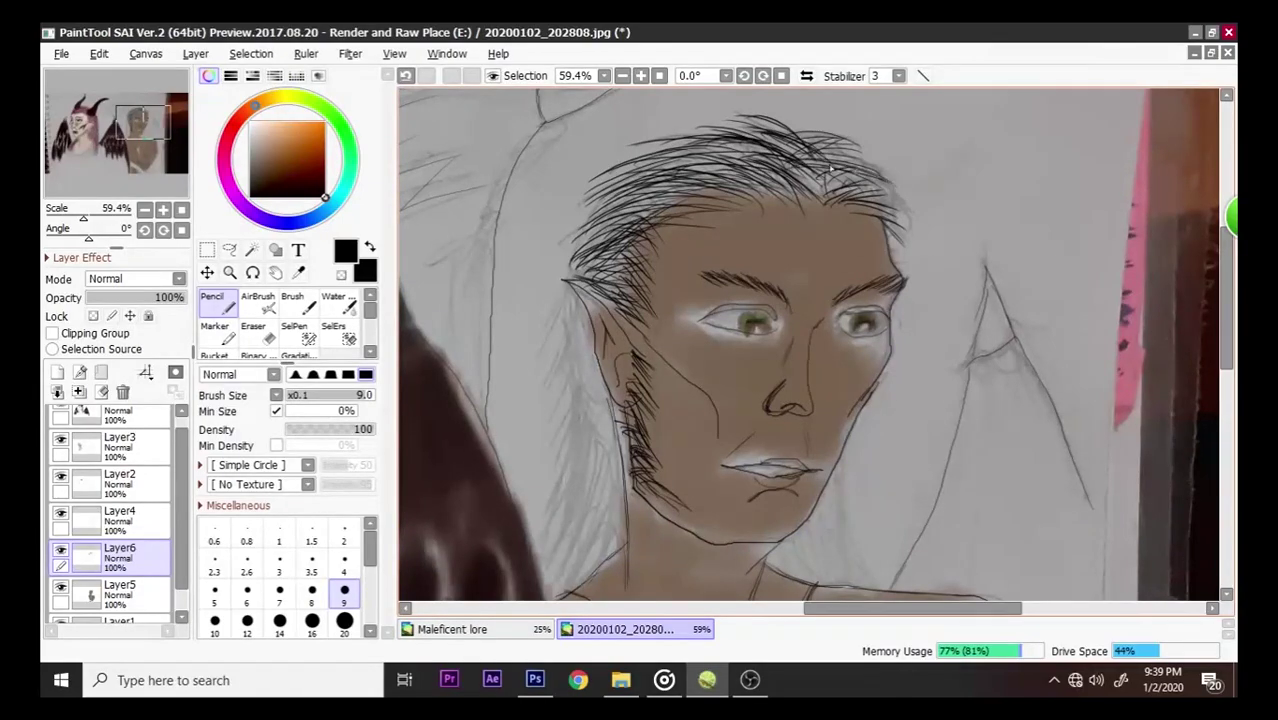
pyautogui.moveTo(910, 202); pyautogui.dragTo(822, 182)
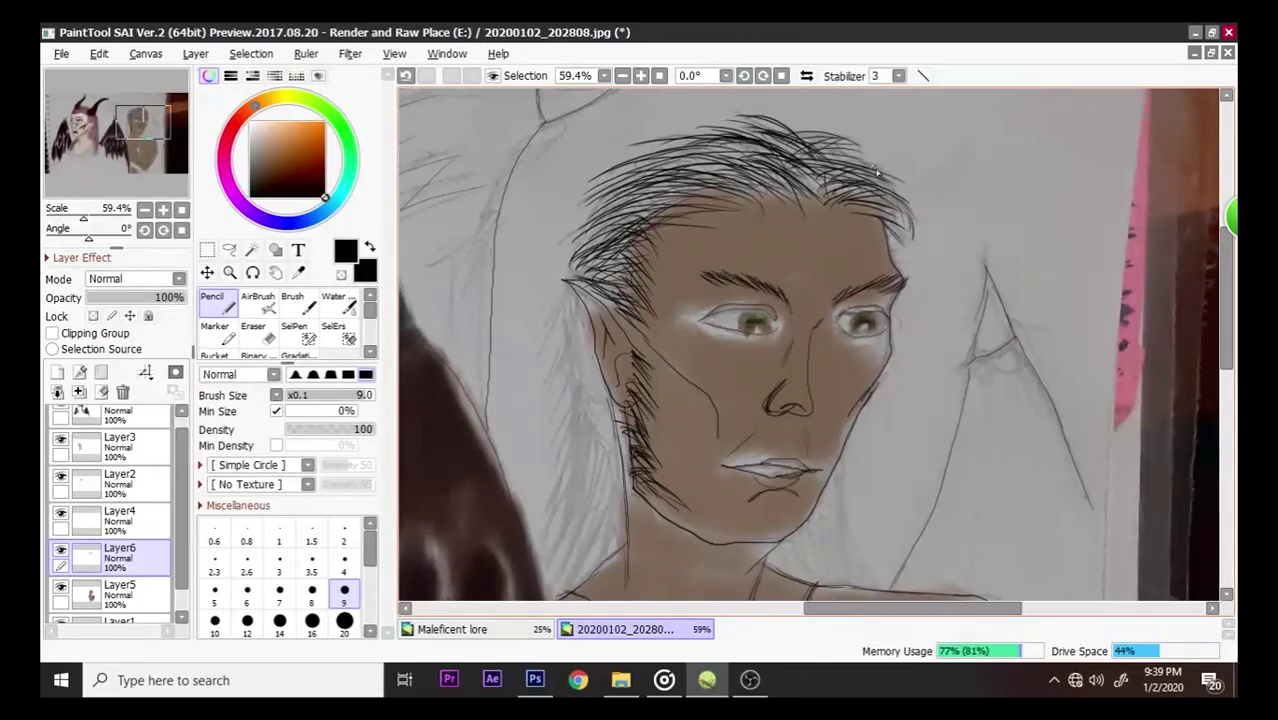
pyautogui.moveTo(868, 160)
pyautogui.mouseDown()
pyautogui.moveTo(820, 190)
pyautogui.moveTo(780, 160)
pyautogui.moveTo(816, 184)
pyautogui.moveTo(793, 201)
pyautogui.moveTo(740, 142)
pyautogui.moveTo(794, 160)
pyautogui.moveTo(716, 152)
pyautogui.moveTo(645, 193)
pyautogui.mouseUp()
pyautogui.moveTo(736, 184); pyautogui.dragTo(658, 164)
pyautogui.moveTo(748, 150)
pyautogui.mouseDown()
pyautogui.moveTo(686, 170)
pyautogui.moveTo(684, 158)
pyautogui.moveTo(614, 200)
pyautogui.moveTo(640, 202)
pyautogui.moveTo(606, 214)
pyautogui.moveTo(600, 240)
pyautogui.moveTo(624, 268)
pyautogui.moveTo(563, 267)
pyautogui.mouseUp()
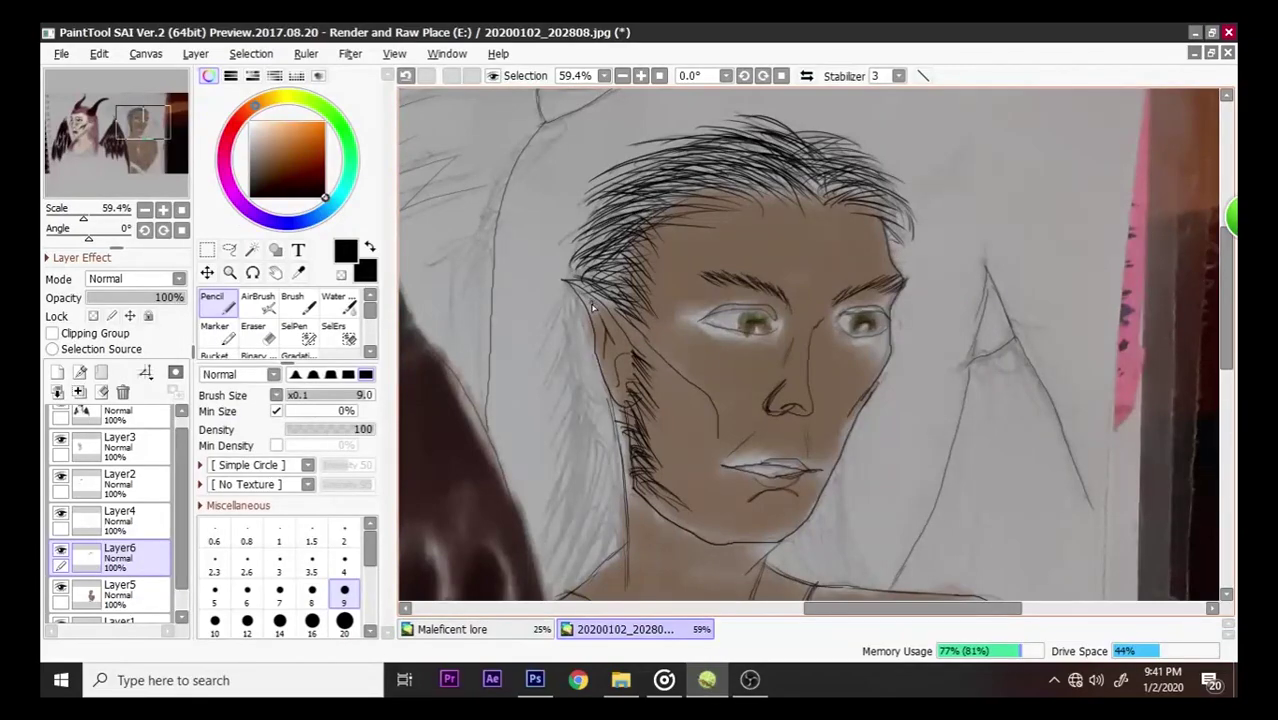
# - Fill the long hair hanging behind the man's ear with dense black strands from the ear tip down to the shoulder
pyautogui.moveTo(574, 328); pyautogui.dragTo(584, 440)
pyautogui.moveTo(584, 360); pyautogui.dragTo(566, 508)
pyautogui.moveTo(566, 442); pyautogui.dragTo(541, 522)
pyautogui.moveTo(582, 462); pyautogui.dragTo(548, 540)
pyautogui.moveTo(596, 420)
pyautogui.mouseDown()
pyautogui.moveTo(554, 514)
pyautogui.moveTo(566, 562)
pyautogui.mouseUp()
pyautogui.moveTo(588, 452)
pyautogui.mouseDown()
pyautogui.moveTo(558, 558)
pyautogui.moveTo(566, 590)
pyautogui.mouseUp()
pyautogui.moveTo(590, 488); pyautogui.dragTo(581, 537)
pyautogui.moveTo(588, 432)
pyautogui.mouseDown()
pyautogui.moveTo(575, 570)
pyautogui.moveTo(601, 538)
pyautogui.mouseUp()
pyautogui.moveTo(620, 450); pyautogui.dragTo(622, 546)
pyautogui.moveTo(606, 420); pyautogui.dragTo(600, 518)
pyautogui.moveTo(594, 384); pyautogui.dragTo(584, 434)
pyautogui.moveTo(600, 350)
pyautogui.mouseDown()
pyautogui.moveTo(586, 418)
pyautogui.moveTo(584, 406)
pyautogui.mouseUp()
pyautogui.moveTo(590, 316)
pyautogui.mouseDown()
pyautogui.moveTo(580, 388)
pyautogui.moveTo(562, 348)
pyautogui.mouseUp()
pyautogui.moveTo(572, 292)
pyautogui.mouseDown()
pyautogui.moveTo(542, 348)
pyautogui.moveTo(566, 470)
pyautogui.mouseUp()
pyautogui.moveTo(576, 396)
pyautogui.mouseDown()
pyautogui.moveTo(559, 506)
pyautogui.moveTo(576, 513)
pyautogui.moveTo(596, 478)
pyautogui.mouseUp()
pyautogui.moveTo(604, 412)
pyautogui.mouseDown()
pyautogui.moveTo(596, 490)
pyautogui.moveTo(614, 476)
pyautogui.moveTo(608, 490)
pyautogui.mouseUp()
pyautogui.moveTo(602, 390); pyautogui.dragTo(582, 452)
pyautogui.moveTo(596, 400); pyautogui.dragTo(606, 486)
pyautogui.moveTo(622, 432)
pyautogui.mouseDown()
pyautogui.moveTo(617, 480)
pyautogui.moveTo(600, 550)
pyautogui.mouseUp()
pyautogui.moveTo(606, 474); pyautogui.dragTo(596, 558)
pyautogui.moveTo(610, 506); pyautogui.dragTo(596, 560)
pyautogui.moveTo(608, 510)
pyautogui.mouseDown()
pyautogui.moveTo(577, 530)
pyautogui.moveTo(558, 594)
pyautogui.mouseUp()
pyautogui.moveTo(574, 486); pyautogui.dragTo(542, 550)
pyautogui.moveTo(570, 462); pyautogui.dragTo(548, 540)
pyautogui.moveTo(562, 488); pyautogui.dragTo(546, 594)
pyautogui.moveTo(568, 552); pyautogui.dragTo(556, 600)
pyautogui.moveTo(558, 518)
pyautogui.mouseDown()
pyautogui.moveTo(536, 576)
pyautogui.moveTo(532, 556)
pyautogui.moveTo(572, 586)
pyautogui.mouseUp()
pyautogui.moveTo(596, 496); pyautogui.dragTo(588, 548)
pyautogui.moveTo(594, 470); pyautogui.dragTo(584, 558)
pyautogui.moveTo(604, 492)
pyautogui.mouseDown()
pyautogui.moveTo(608, 560)
pyautogui.moveTo(586, 570)
pyautogui.mouseUp()
pyautogui.moveTo(578, 518)
pyautogui.mouseDown()
pyautogui.moveTo(562, 594)
pyautogui.moveTo(540, 596)
pyautogui.mouseUp()
pyautogui.moveTo(564, 480); pyautogui.dragTo(540, 530)
pyautogui.moveTo(566, 450); pyautogui.dragTo(544, 526)
pyautogui.moveTo(580, 380); pyautogui.dragTo(575, 546)
pyautogui.moveTo(580, 426); pyautogui.dragTo(572, 544)
pyautogui.moveTo(584, 366)
pyautogui.mouseDown()
pyautogui.moveTo(568, 490)
pyautogui.moveTo(584, 500)
pyautogui.mouseUp()
pyautogui.moveTo(600, 388); pyautogui.dragTo(598, 556)
pyautogui.moveTo(608, 430)
pyautogui.mouseDown()
pyautogui.moveTo(620, 556)
pyautogui.moveTo(630, 514)
pyautogui.mouseUp()
pyautogui.moveTo(612, 434); pyautogui.dragTo(616, 488)
pyautogui.moveTo(604, 396); pyautogui.dragTo(610, 476)
pyautogui.moveTo(598, 366); pyautogui.dragTo(600, 450)
pyautogui.moveTo(588, 344); pyautogui.dragTo(558, 436)
pyautogui.moveTo(568, 352); pyautogui.dragTo(554, 404)
pyautogui.moveTo(566, 304)
pyautogui.mouseDown()
pyautogui.moveTo(546, 390)
pyautogui.moveTo(552, 456)
pyautogui.mouseUp()
pyautogui.moveTo(572, 378); pyautogui.dragTo(538, 524)
pyautogui.moveTo(558, 478)
pyautogui.mouseDown()
pyautogui.moveTo(530, 548)
pyautogui.moveTo(538, 572)
pyautogui.mouseUp()
pyautogui.moveTo(580, 494); pyautogui.dragTo(546, 584)
pyautogui.moveTo(566, 540)
pyautogui.mouseDown()
pyautogui.moveTo(550, 596)
pyautogui.moveTo(562, 598)
pyautogui.mouseUp()
pyautogui.moveTo(594, 514); pyautogui.dragTo(588, 546)
pyautogui.moveTo(608, 510); pyautogui.dragTo(600, 562)
pyautogui.moveTo(608, 544); pyautogui.dragTo(600, 574)
pyautogui.moveTo(624, 504); pyautogui.dragTo(608, 526)
pyautogui.moveTo(616, 518); pyautogui.dragTo(606, 558)
pyautogui.moveTo(606, 532); pyautogui.dragTo(594, 568)
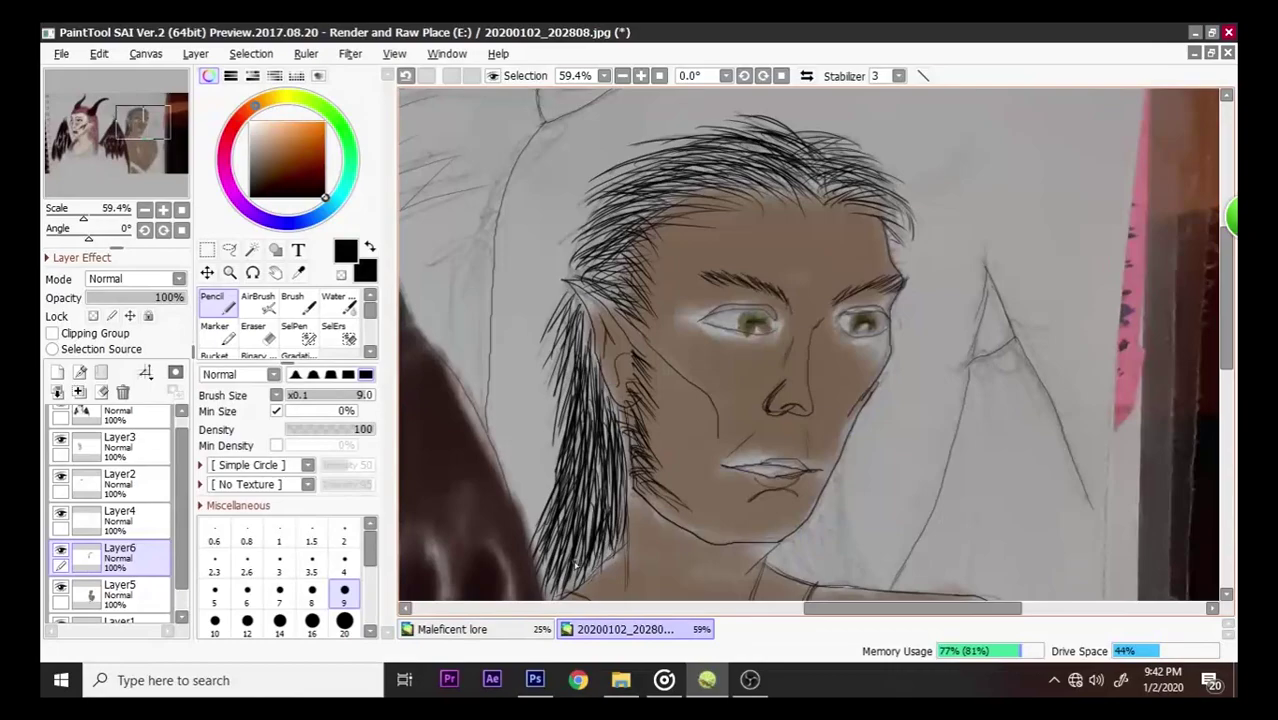
pyautogui.scroll(-4, 575, 565)
pyautogui.scroll(1, 700, 520)
pyautogui.scroll(-2, 800, 500)
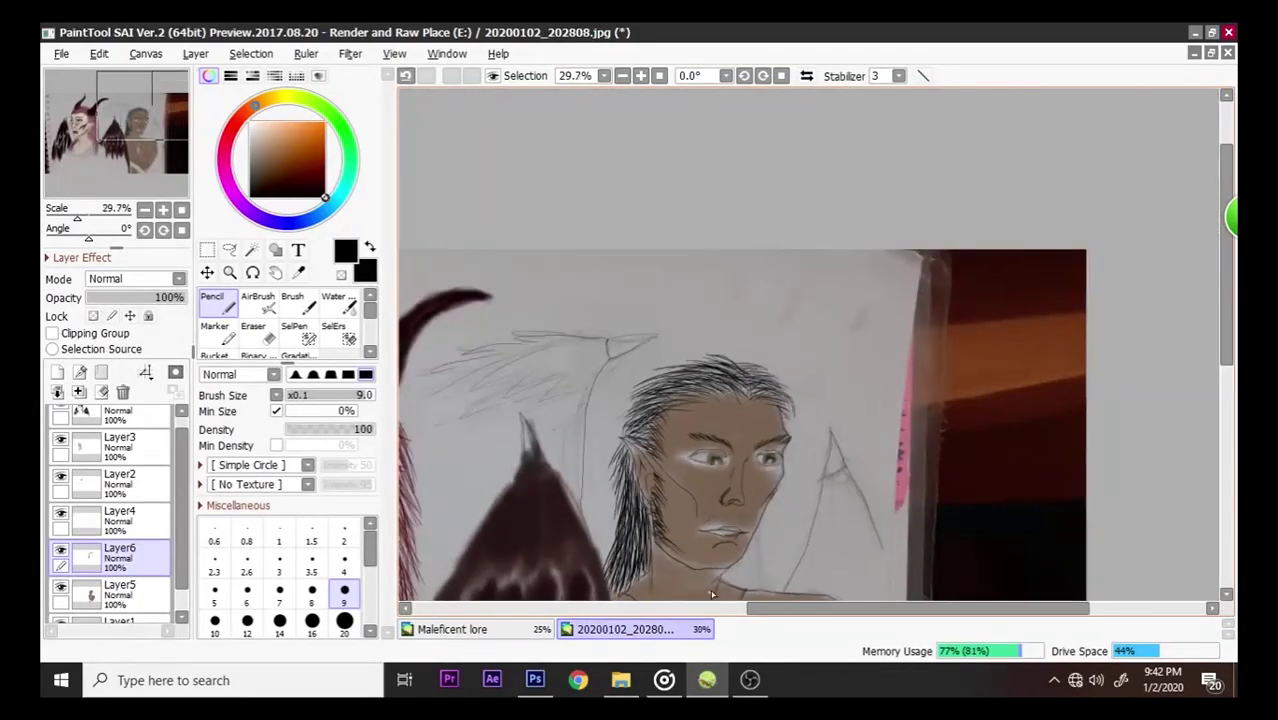
pyautogui.scroll(1, 895, 485)
pyautogui.moveTo(1222, 302); pyautogui.dragTo(1218, 369)
pyautogui.scroll(-4, 645, 337)
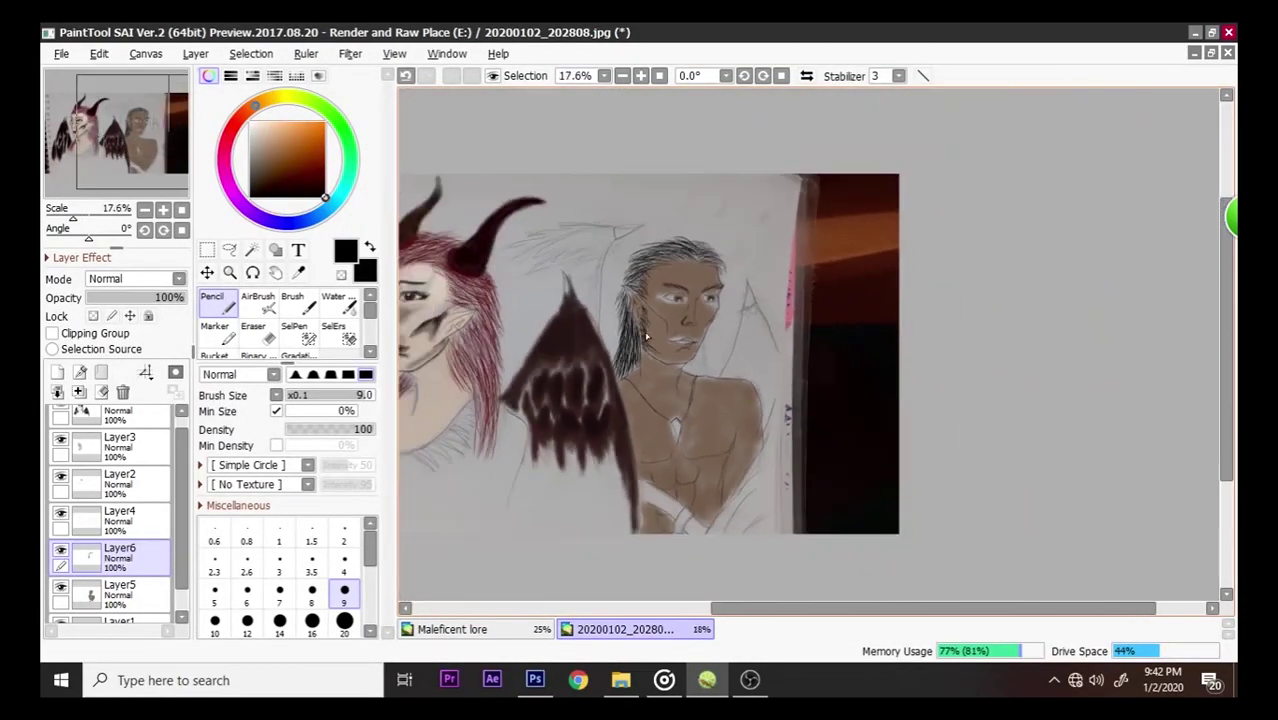
# - Draw long black hair strands falling between the man's far jawline and shoulder
pyautogui.scroll(5, 680, 335)
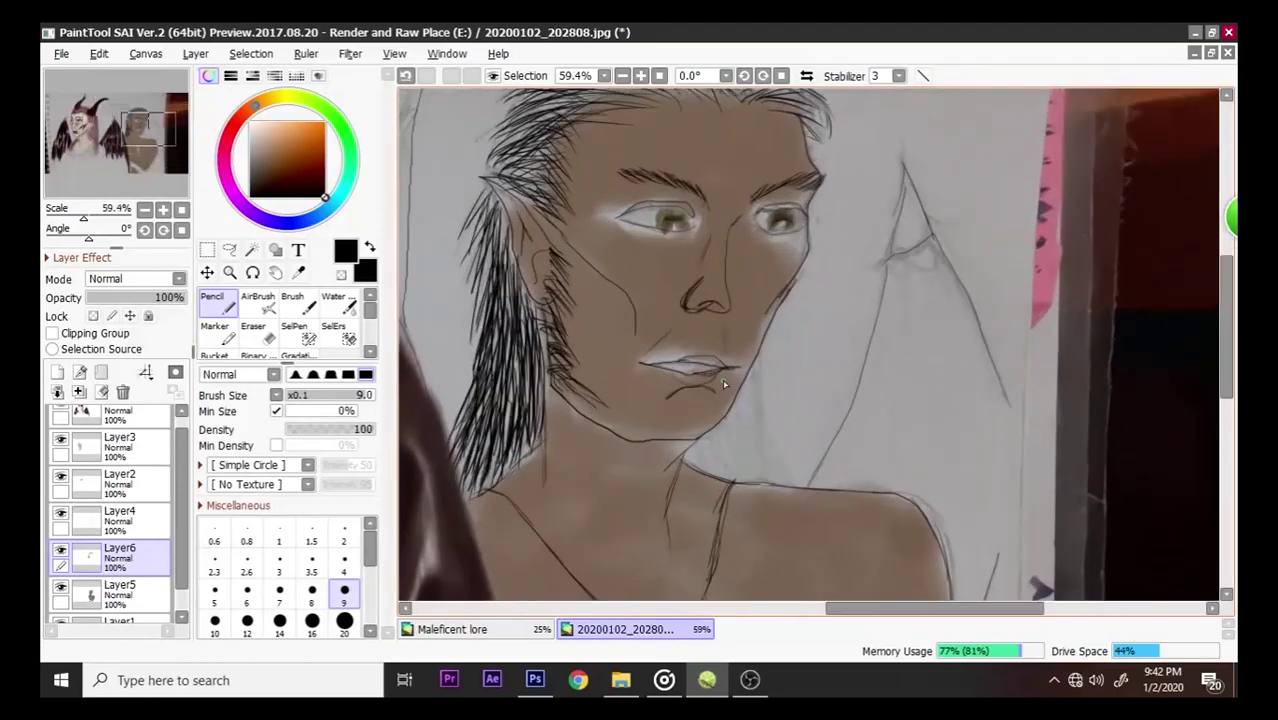
pyautogui.moveTo(763, 352)
pyautogui.mouseDown()
pyautogui.moveTo(759, 404)
pyautogui.moveTo(790, 488)
pyautogui.mouseUp()
pyautogui.moveTo(752, 366)
pyautogui.mouseDown()
pyautogui.moveTo(766, 482)
pyautogui.moveTo(748, 401)
pyautogui.moveTo(742, 478)
pyautogui.mouseUp()
pyautogui.moveTo(734, 410)
pyautogui.mouseDown()
pyautogui.moveTo(738, 480)
pyautogui.moveTo(690, 478)
pyautogui.moveTo(718, 468)
pyautogui.moveTo(782, 488)
pyautogui.mouseUp()
pyautogui.moveTo(766, 444); pyautogui.dragTo(781, 478)
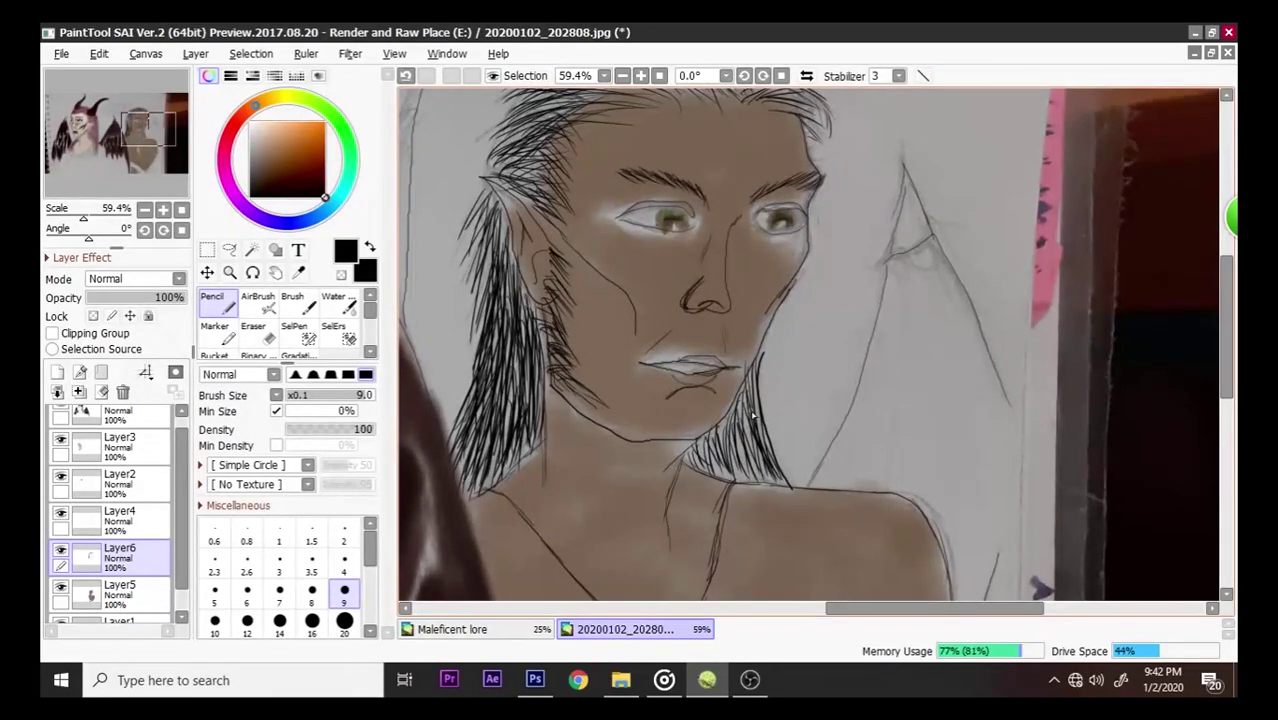
# - Fill the hair beside the far side of the neck with denser black strokes down to the shoulder
pyautogui.moveTo(758, 364)
pyautogui.mouseDown()
pyautogui.moveTo(752, 392)
pyautogui.moveTo(756, 368)
pyautogui.mouseUp()
pyautogui.moveTo(750, 376)
pyautogui.mouseDown()
pyautogui.moveTo(734, 424)
pyautogui.moveTo(752, 454)
pyautogui.mouseUp()
pyautogui.moveTo(748, 410)
pyautogui.mouseDown()
pyautogui.moveTo(760, 486)
pyautogui.moveTo(738, 452)
pyautogui.moveTo(726, 478)
pyautogui.moveTo(690, 480)
pyautogui.moveTo(728, 476)
pyautogui.mouseUp()
pyautogui.moveTo(754, 462)
pyautogui.mouseDown()
pyautogui.moveTo(748, 480)
pyautogui.moveTo(692, 478)
pyautogui.mouseUp()
pyautogui.moveTo(720, 426); pyautogui.dragTo(706, 456)
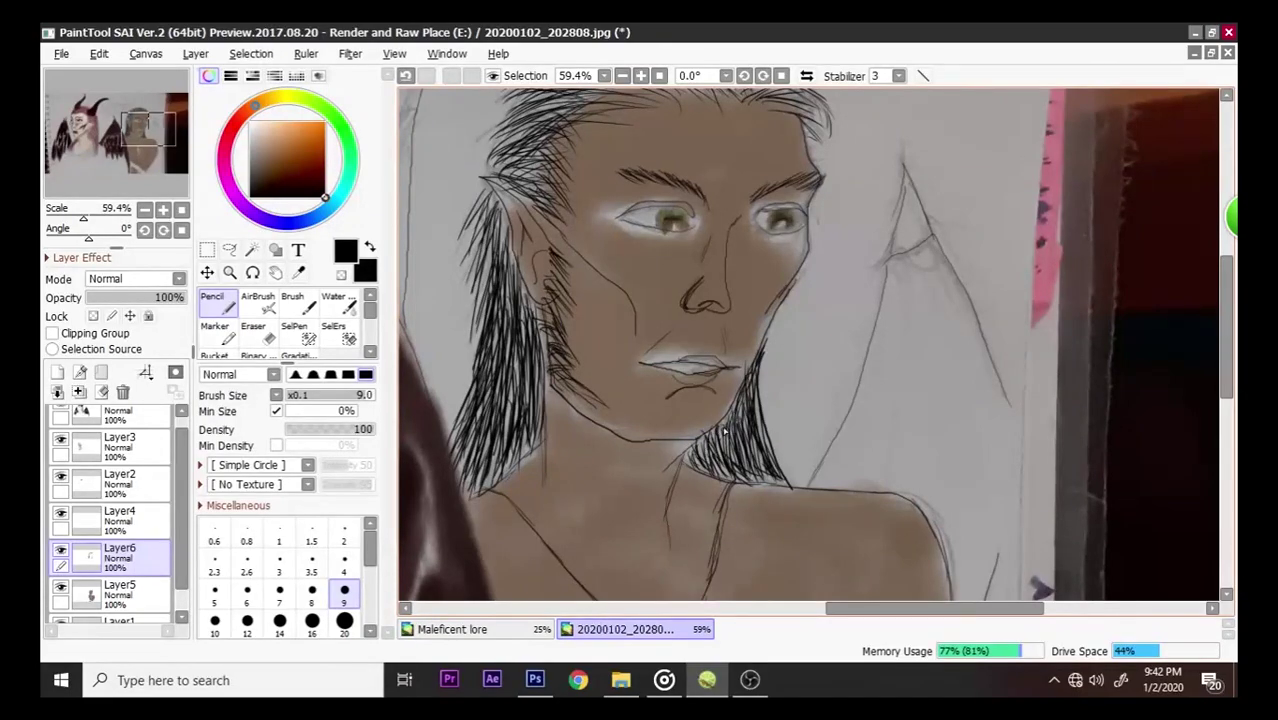
pyautogui.moveTo(752, 446)
pyautogui.mouseDown()
pyautogui.moveTo(762, 488)
pyautogui.moveTo(776, 476)
pyautogui.mouseUp()
pyautogui.moveTo(756, 398); pyautogui.dragTo(782, 480)
pyautogui.moveTo(748, 440)
pyautogui.mouseDown()
pyautogui.moveTo(760, 476)
pyautogui.moveTo(685, 463)
pyautogui.mouseUp()
pyautogui.scroll(-4, 687, 465)
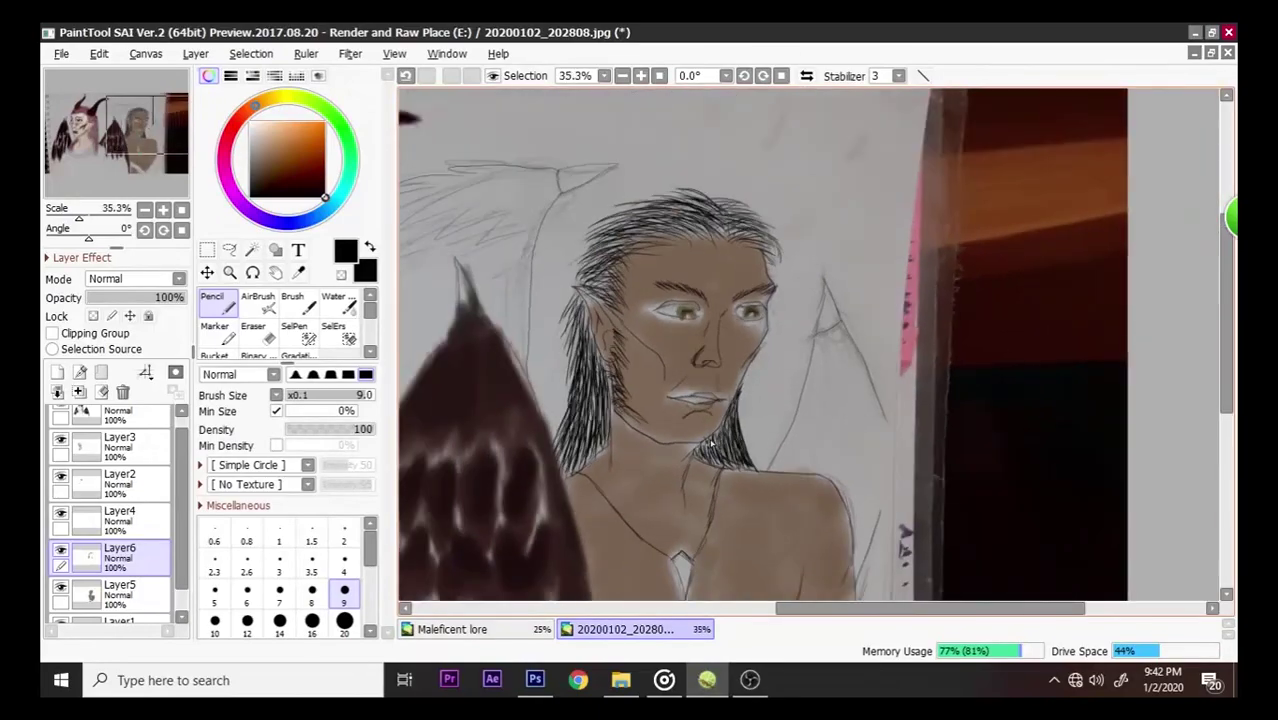
pyautogui.scroll(3, 725, 343)
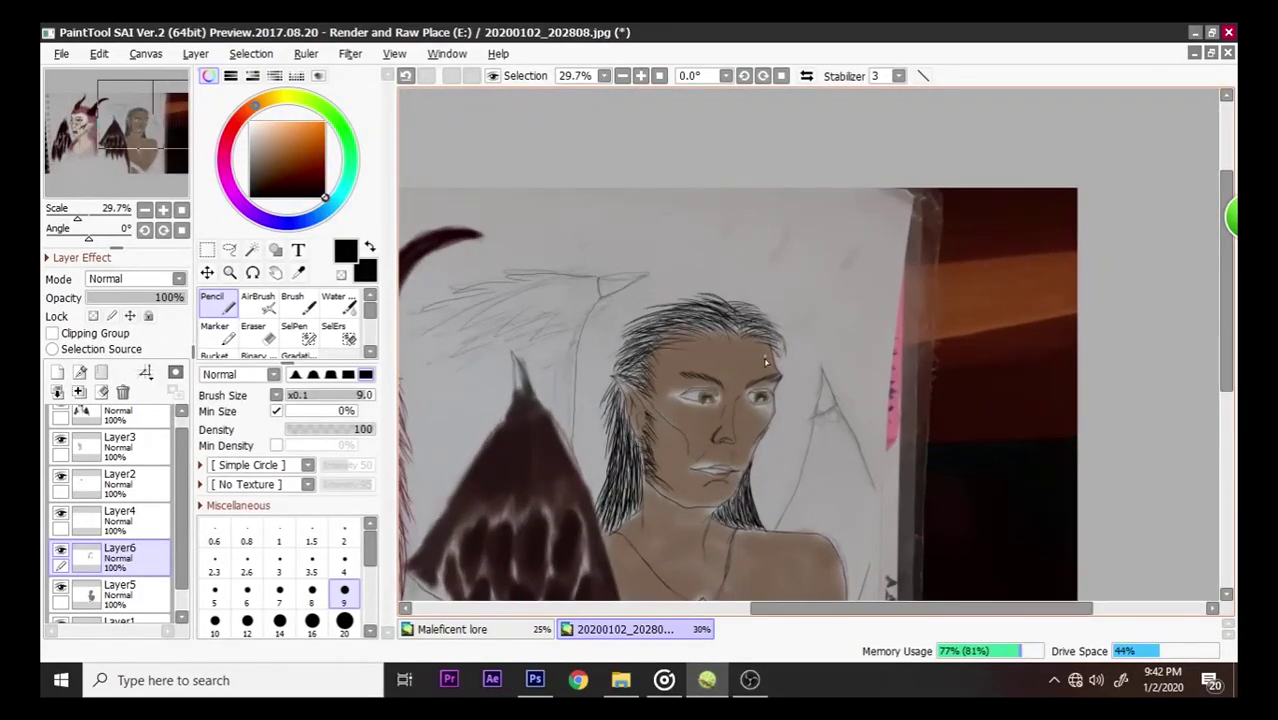
pyautogui.scroll(-3, 727, 516)
pyautogui.scroll(8, 729, 537)
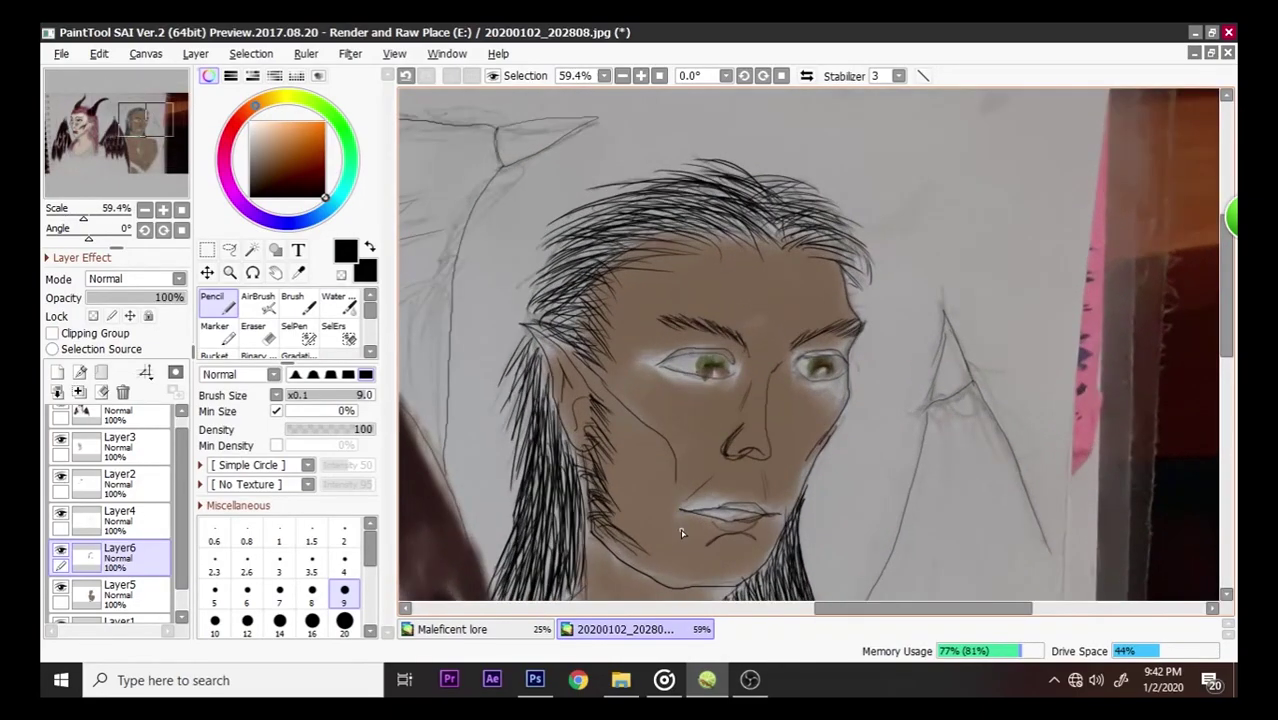
pyautogui.scroll(-1, 680, 529)
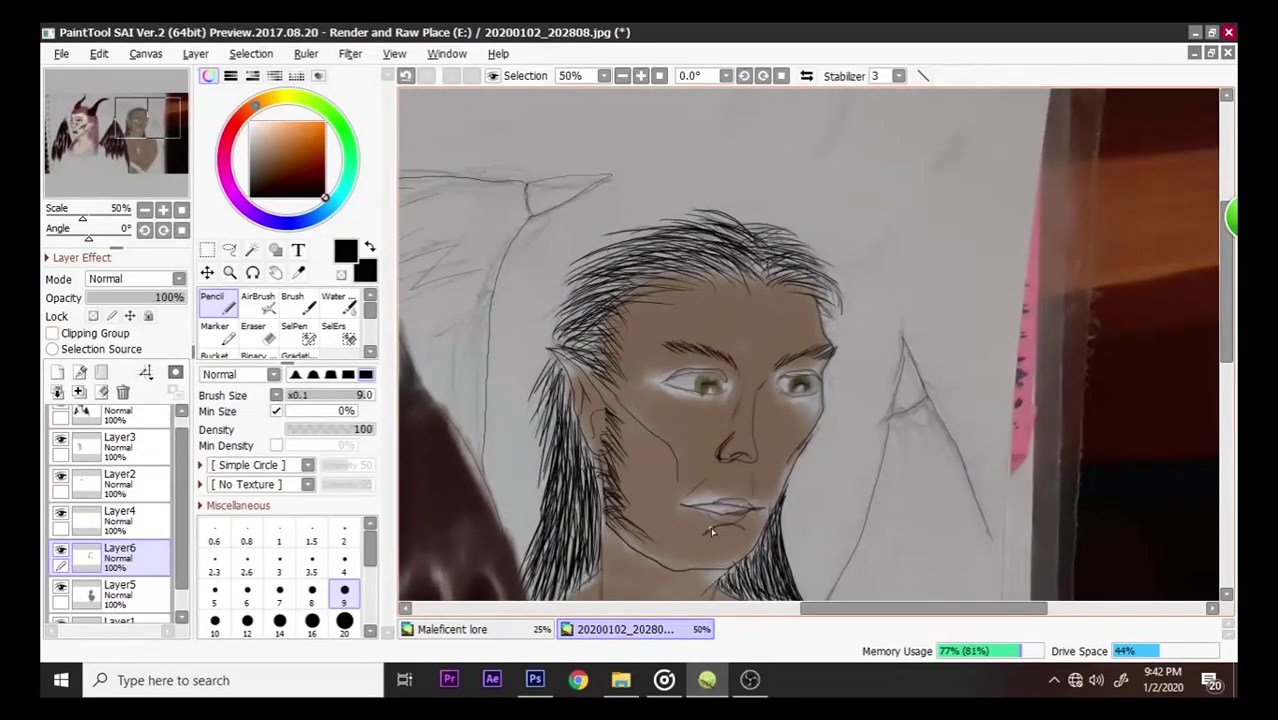
pyautogui.moveTo(1232, 340)
pyautogui.mouseDown()
pyautogui.moveTo(1197, 479)
pyautogui.moveTo(1201, 322)
pyautogui.moveTo(1226, 295)
pyautogui.moveTo(1222, 336)
pyautogui.mouseUp()
pyautogui.scroll(2, 732, 476)
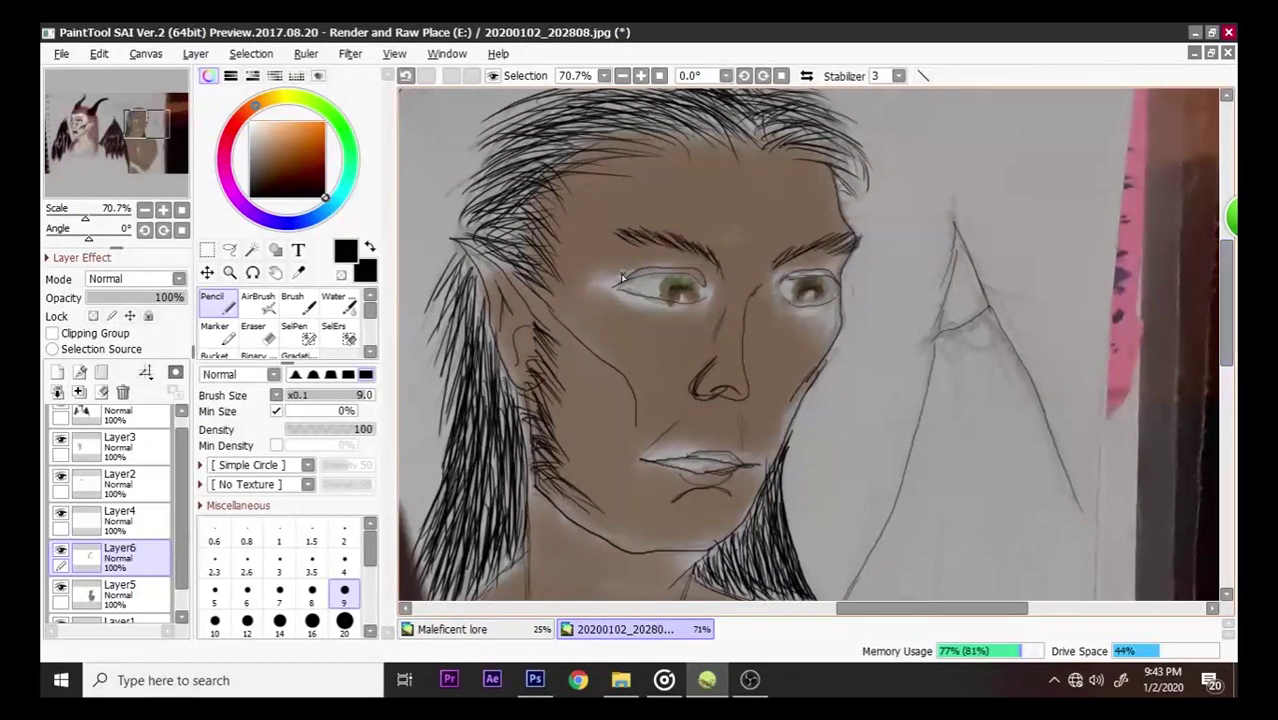
# - Shade under both eyes and along the near cheekbone line in black with the Brush tool at size 29
pyautogui.click(292, 303)
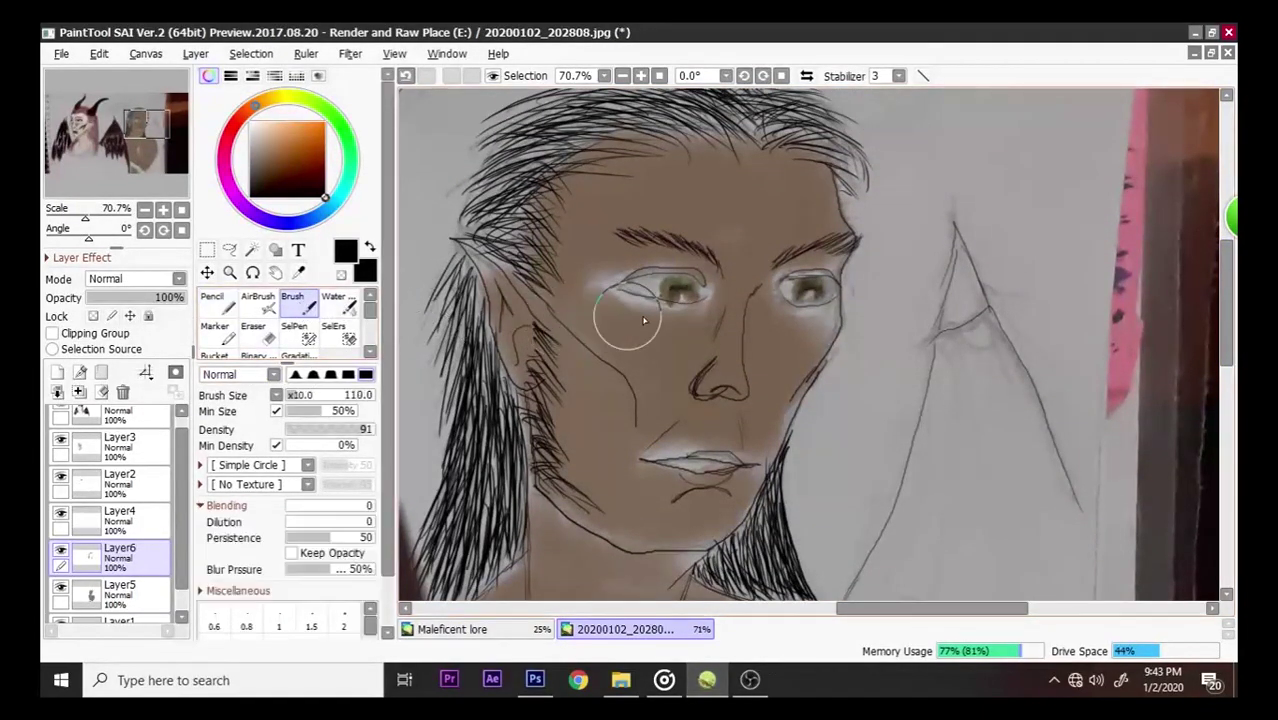
pyautogui.moveTo(681, 325); pyautogui.dragTo(662, 314)
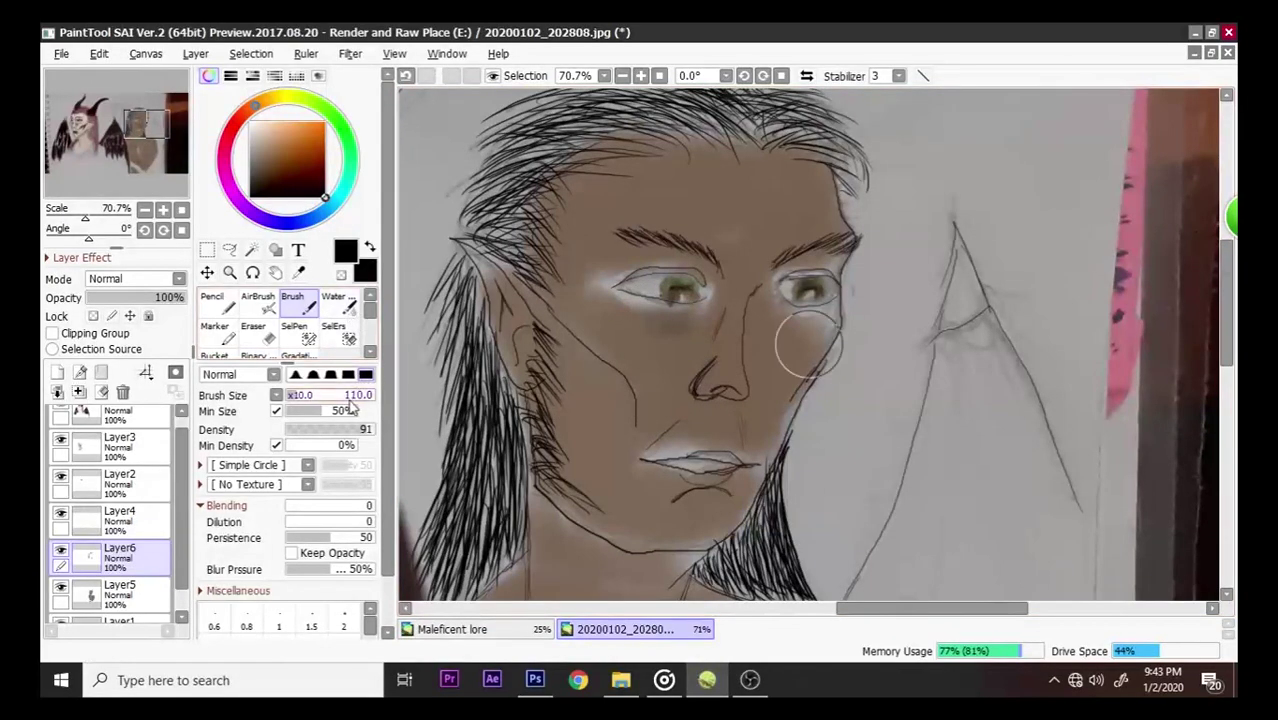
pyautogui.hotkey('ctrl', 'z')
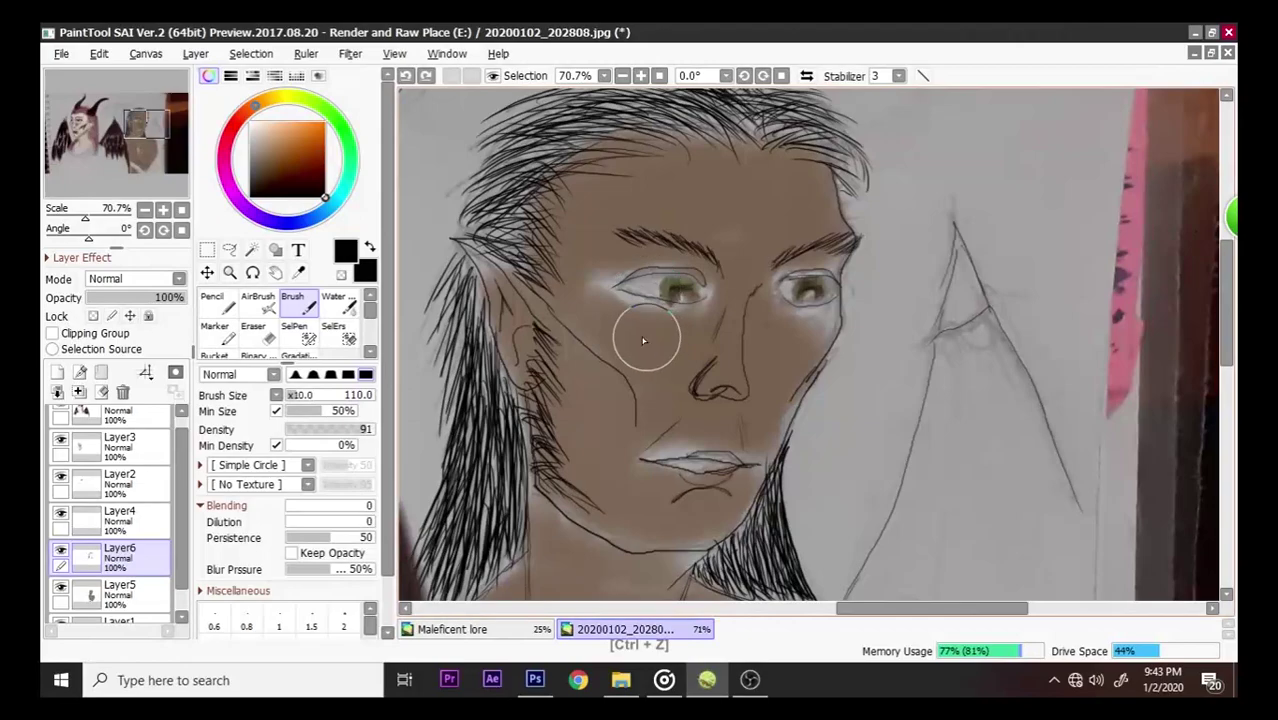
pyautogui.click(278, 396)
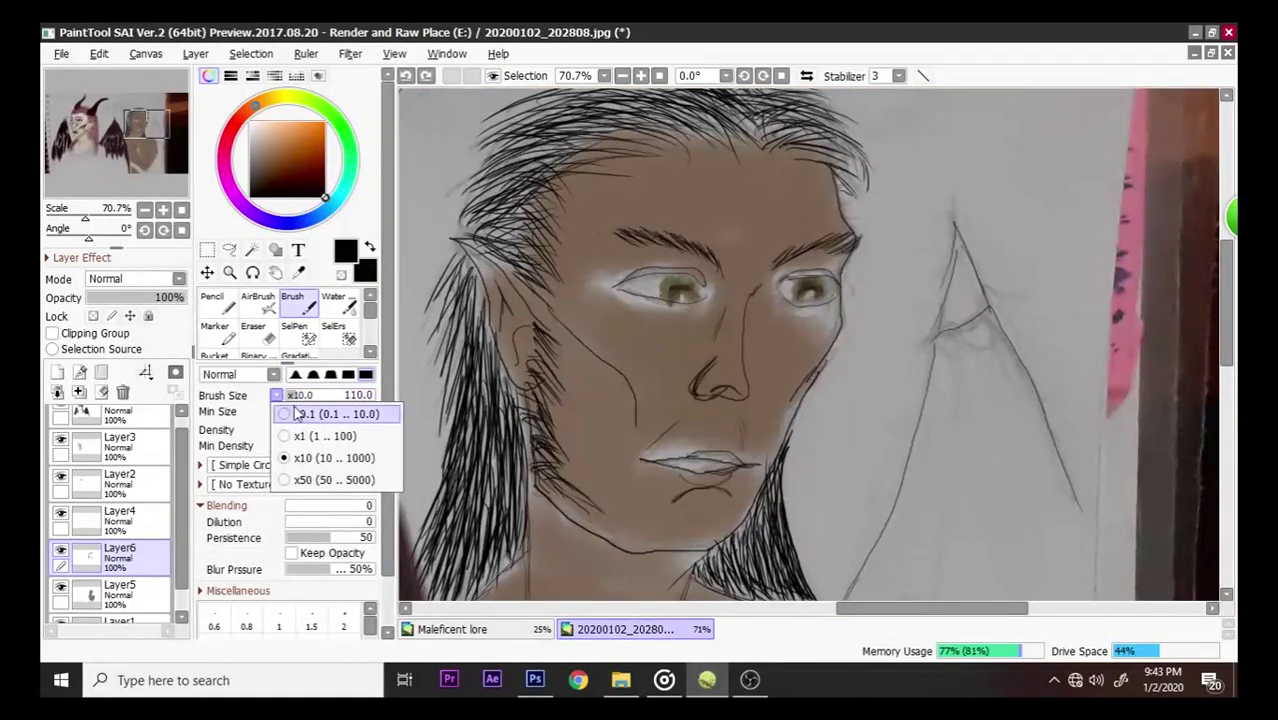
pyautogui.click(300, 413)
pyautogui.click(278, 396)
pyautogui.click(290, 436)
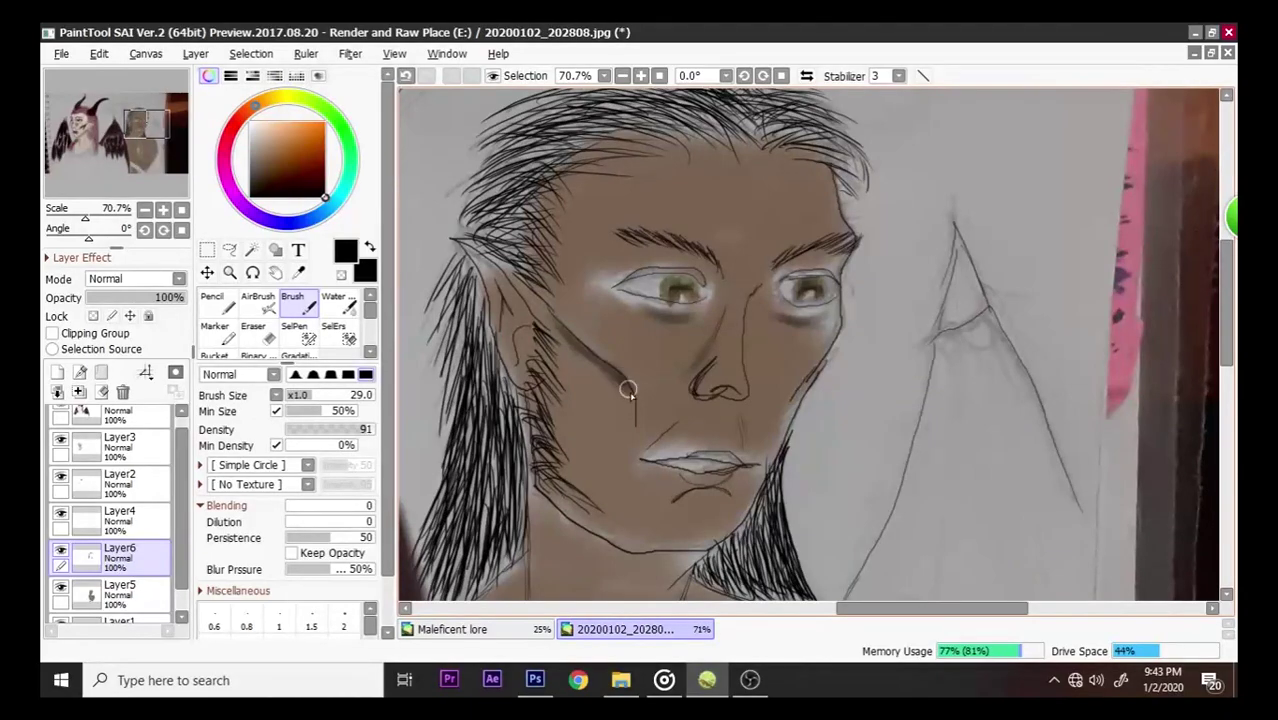
pyautogui.moveTo(628, 401); pyautogui.dragTo(617, 378)
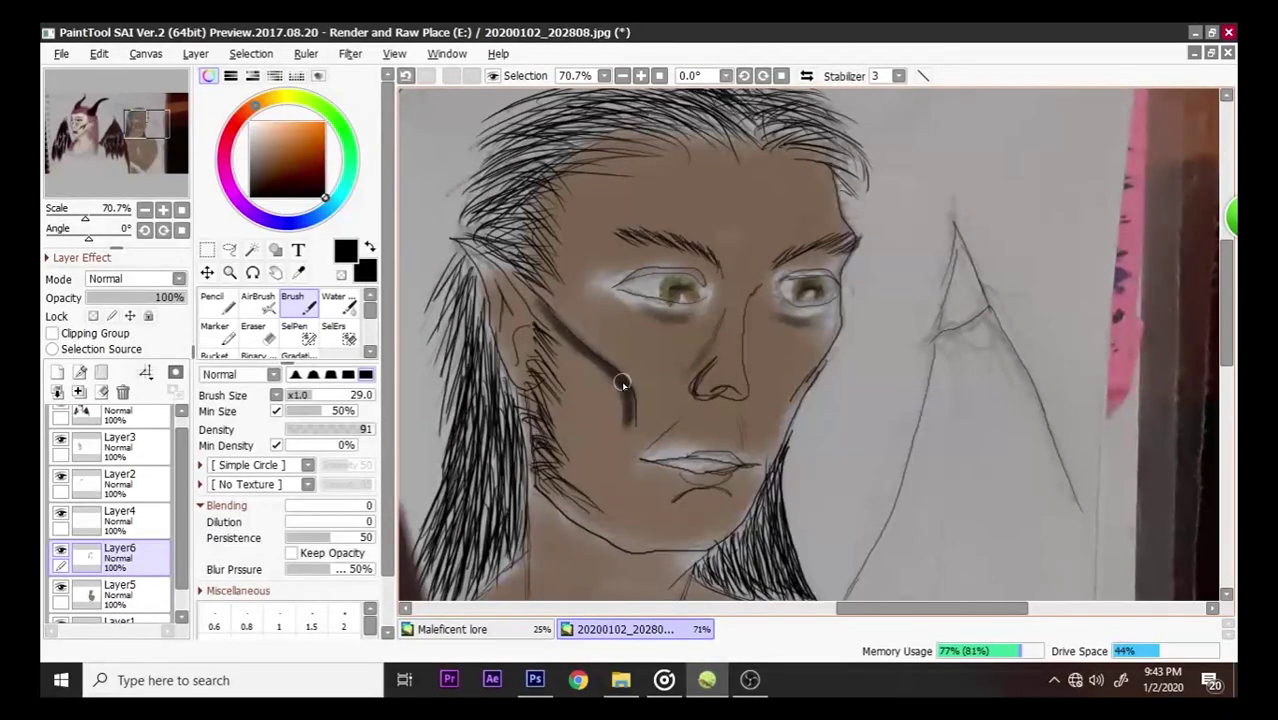
# - Darken the near cheek hollow and softly shade the eye sockets, far cheek and chin with the Brush at size 54 and density 44
pyautogui.moveTo(316, 398); pyautogui.dragTo(336, 397)
pyautogui.moveTo(540, 325)
pyautogui.mouseDown()
pyautogui.moveTo(572, 363)
pyautogui.moveTo(537, 319)
pyautogui.moveTo(595, 377)
pyautogui.moveTo(592, 367)
pyautogui.moveTo(605, 394)
pyautogui.moveTo(559, 331)
pyautogui.moveTo(610, 413)
pyautogui.moveTo(545, 333)
pyautogui.moveTo(566, 381)
pyautogui.moveTo(548, 386)
pyautogui.moveTo(577, 397)
pyautogui.moveTo(597, 374)
pyautogui.moveTo(617, 396)
pyautogui.moveTo(593, 361)
pyautogui.moveTo(631, 438)
pyautogui.moveTo(548, 301)
pyautogui.mouseUp()
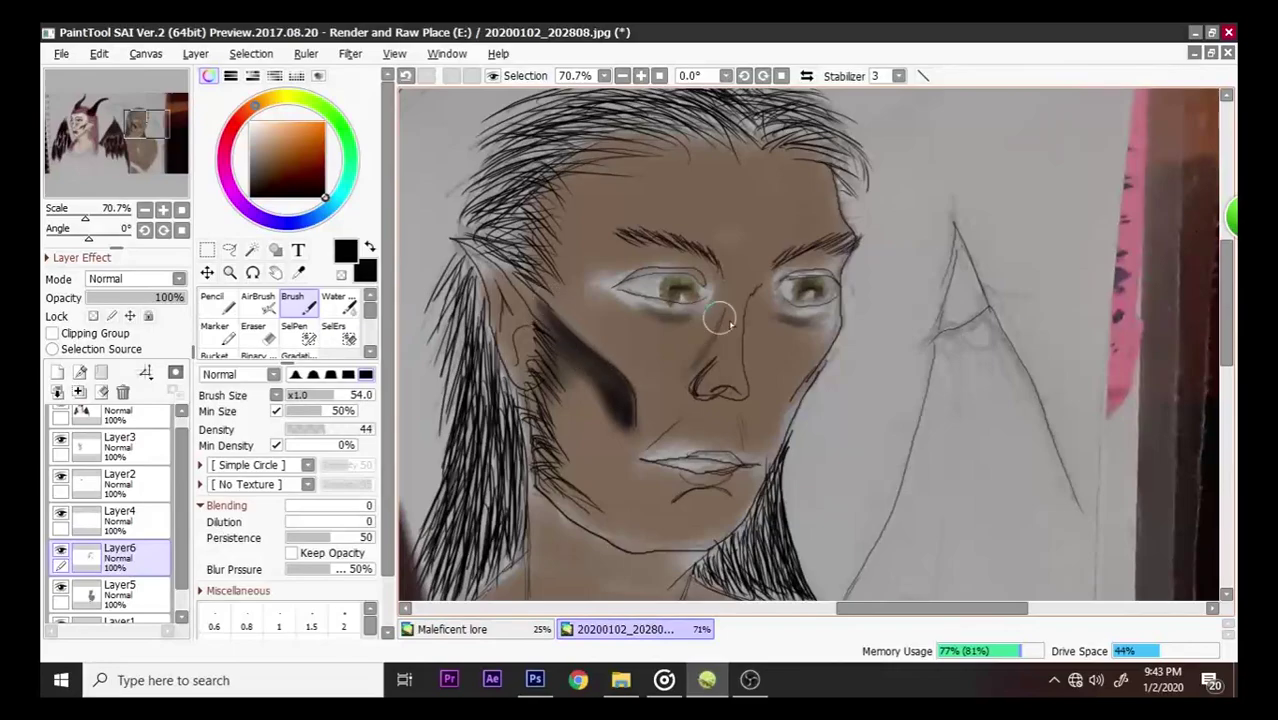
pyautogui.moveTo(799, 394)
pyautogui.mouseDown()
pyautogui.moveTo(779, 408)
pyautogui.moveTo(817, 370)
pyautogui.moveTo(799, 371)
pyautogui.moveTo(807, 363)
pyautogui.moveTo(787, 409)
pyautogui.mouseUp()
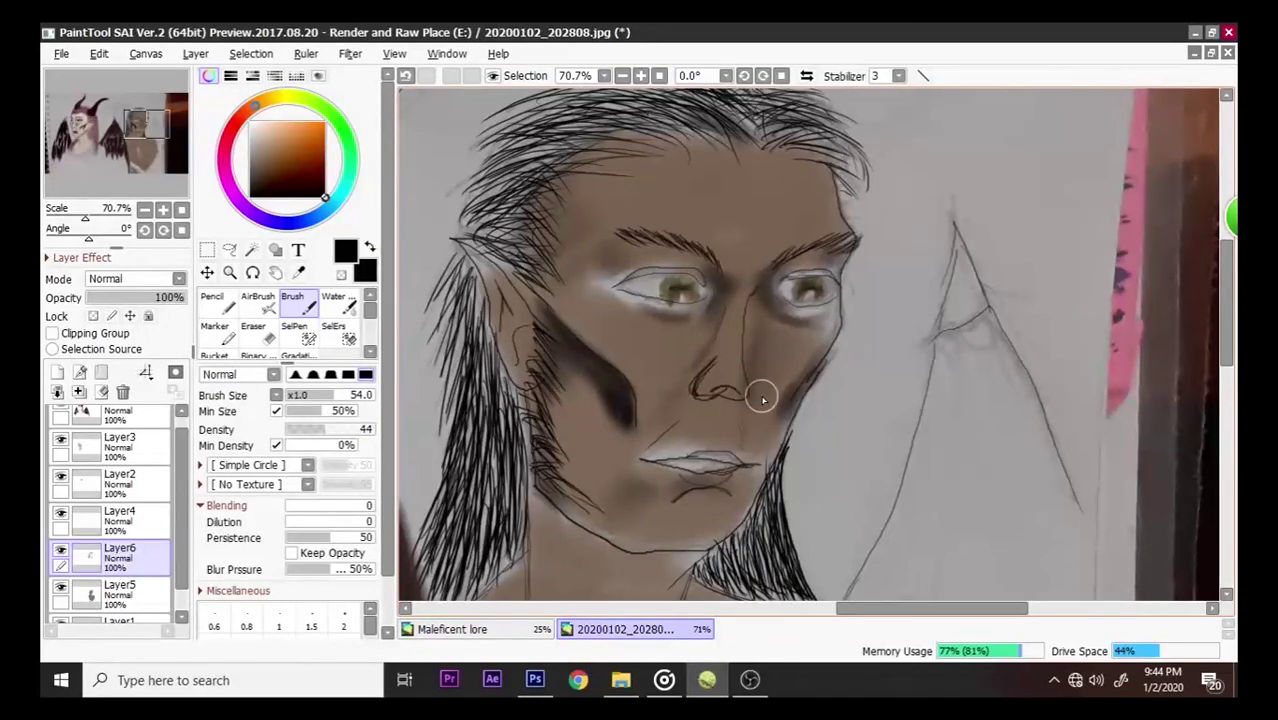
pyautogui.hotkey('ctrl', 'z')
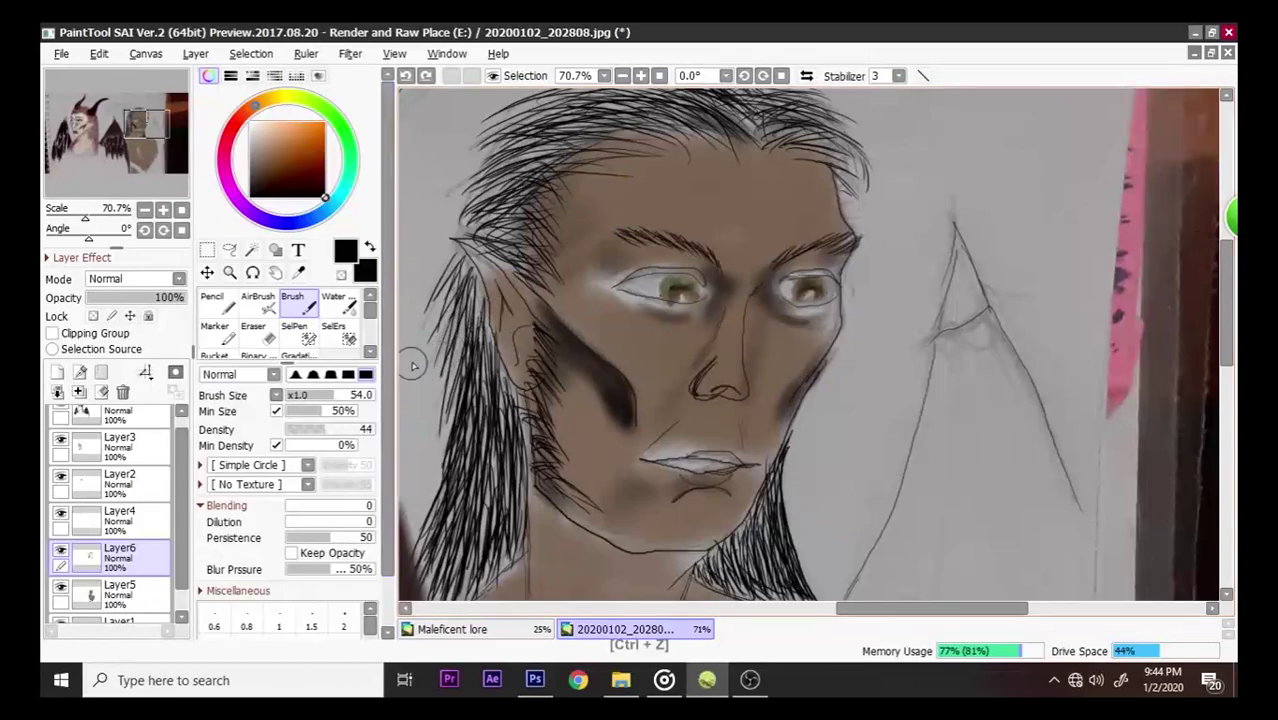
# - Try broader shading across the far cheek with the Brush enlarged to size 100
pyautogui.press(']')
pyautogui.press(']')
pyautogui.press(']')
pyautogui.press(']')
pyautogui.moveTo(758, 335)
pyautogui.mouseDown()
pyautogui.moveTo(762, 391)
pyautogui.moveTo(766, 327)
pyautogui.moveTo(767, 378)
pyautogui.moveTo(796, 354)
pyautogui.moveTo(766, 330)
pyautogui.moveTo(749, 418)
pyautogui.moveTo(790, 374)
pyautogui.moveTo(754, 436)
pyautogui.moveTo(773, 358)
pyautogui.moveTo(762, 333)
pyautogui.moveTo(786, 377)
pyautogui.moveTo(836, 330)
pyautogui.mouseUp()
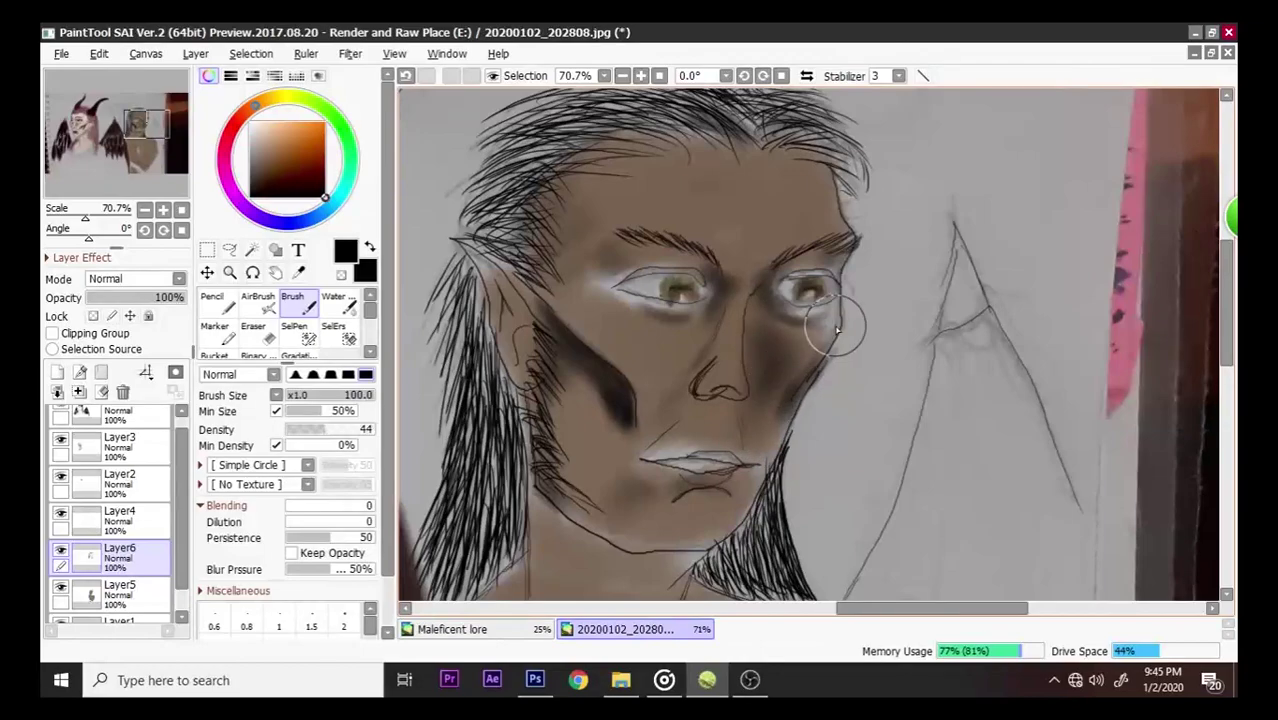
pyautogui.hotkey('ctrl', 'z')
pyautogui.hotkey('ctrl', 'z')
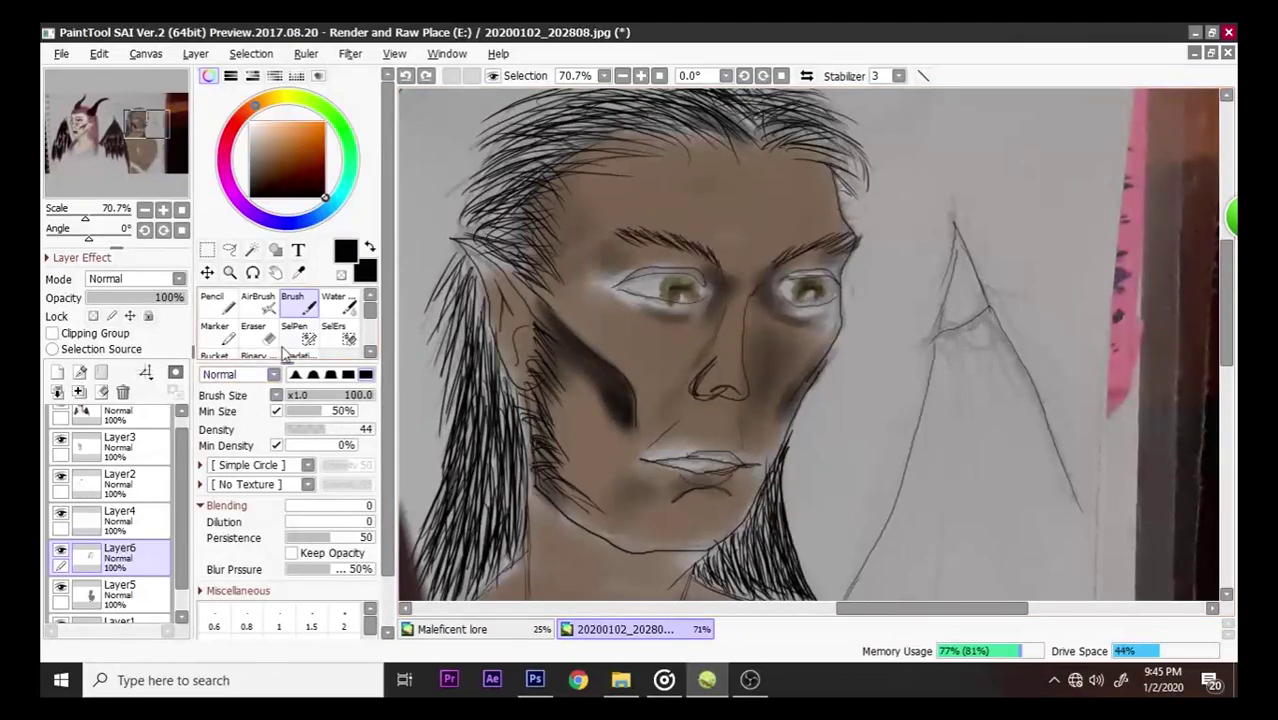
# - Switch to the Eraser, try lightening the edge of the dark cheek hollow on Layer6, and settle on size 21
pyautogui.click(268, 338)
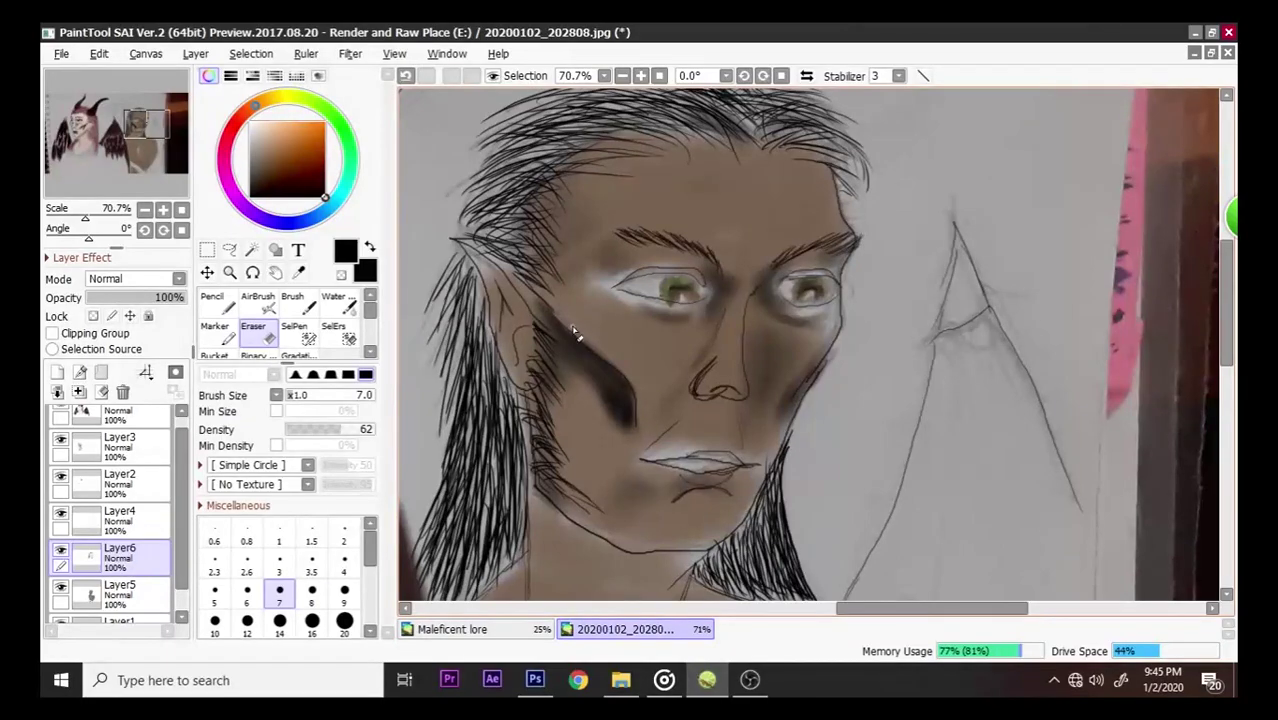
pyautogui.hotkey('ctrl', 'z')
pyautogui.moveTo(342, 396); pyautogui.dragTo(352, 396)
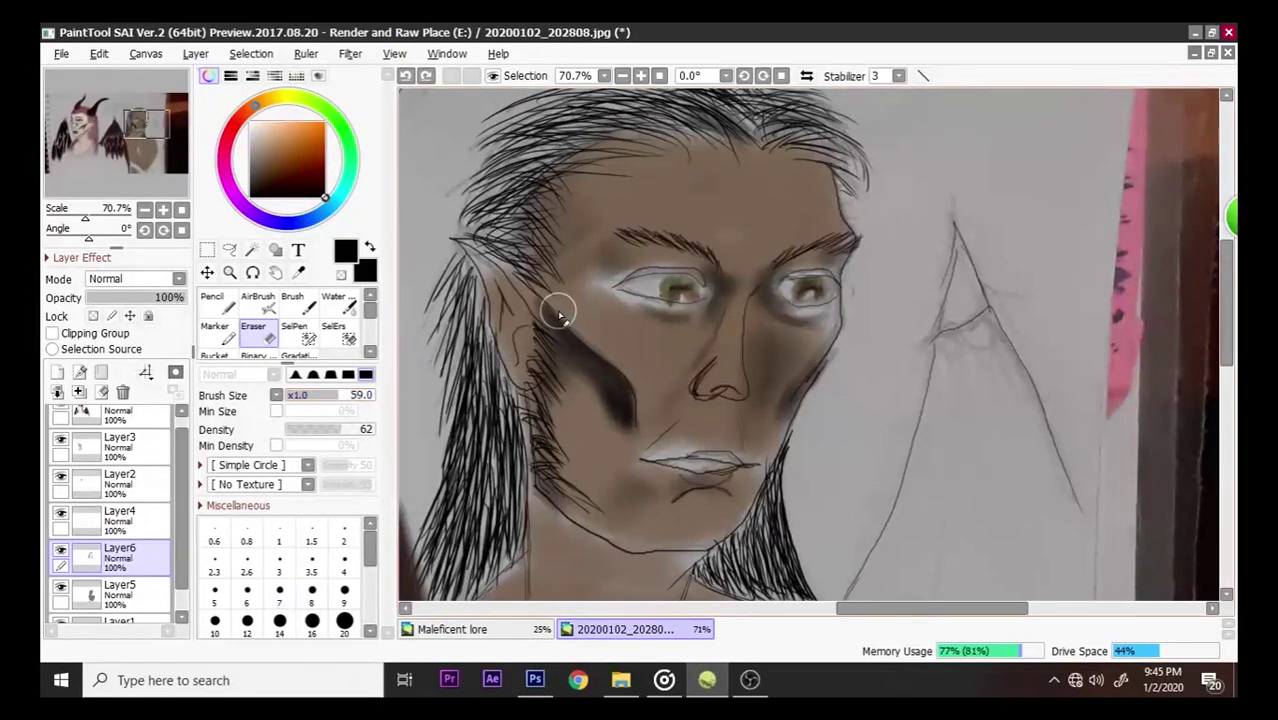
pyautogui.moveTo(576, 328); pyautogui.dragTo(599, 348)
pyautogui.hotkey('ctrl', 'z')
pyautogui.moveTo(343, 393); pyautogui.dragTo(312, 397)
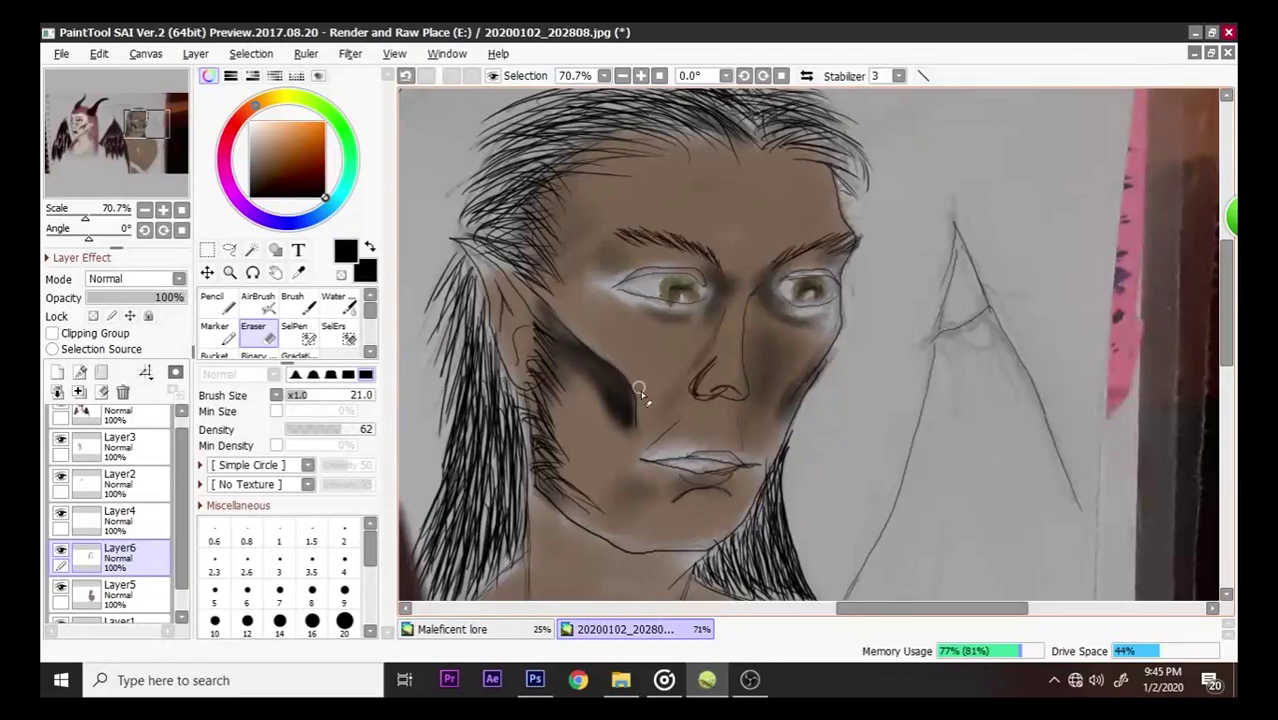
pyautogui.hotkey('ctrl', 'z')
pyautogui.moveTo(635, 378); pyautogui.dragTo(641, 363)
pyautogui.hotkey('ctrl', 'z')
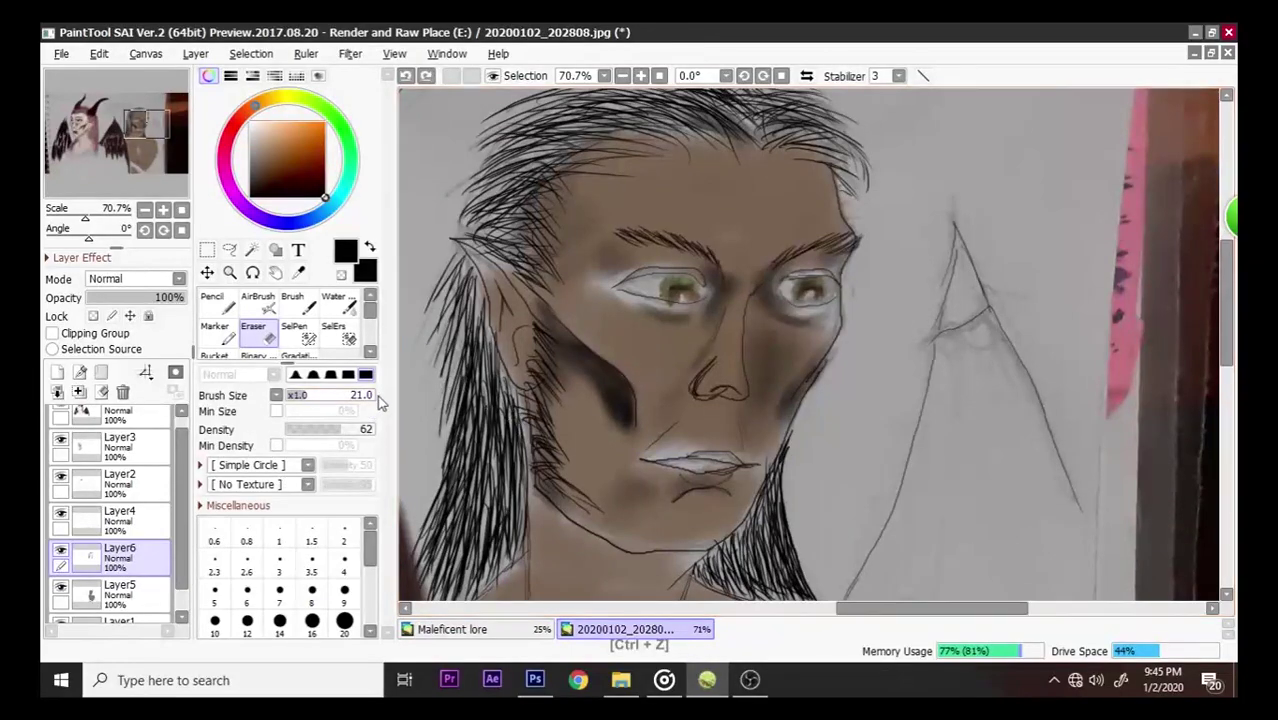
# - Erase a thin highlight along the near cheekbone on Layer5 with the Eraser density lowered to 31
pyautogui.click(124, 586)
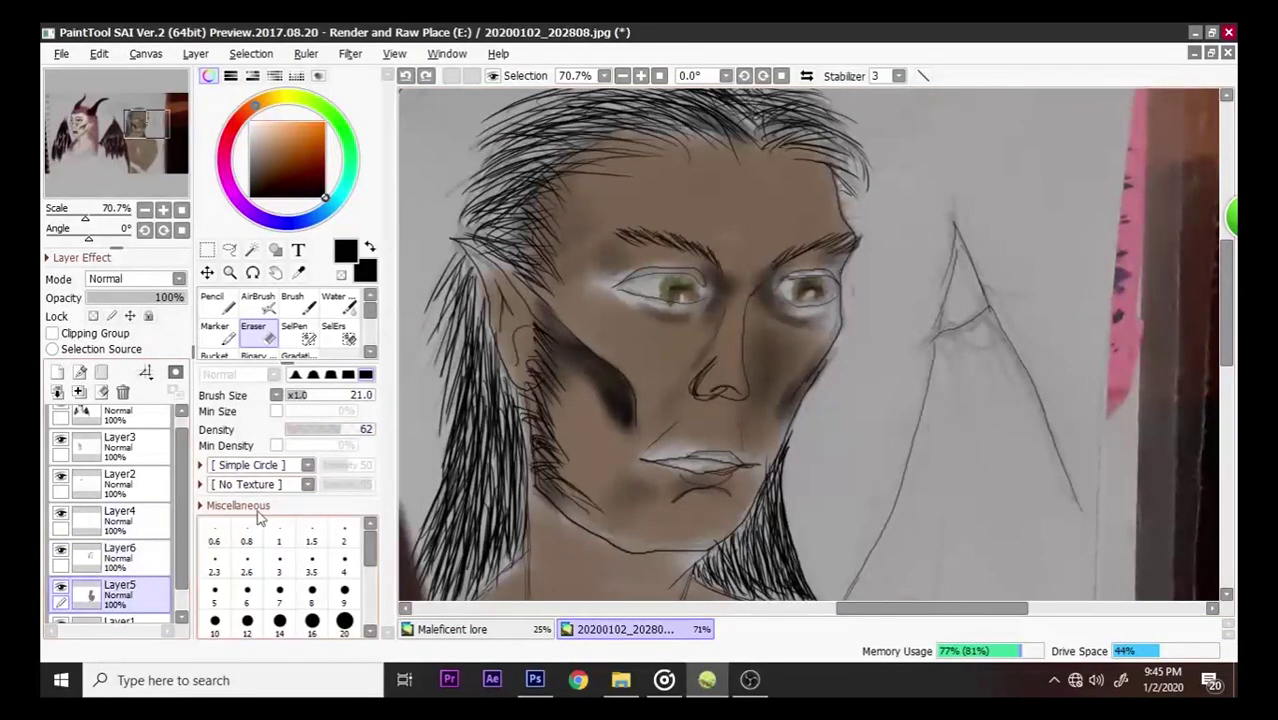
pyautogui.moveTo(560, 307); pyautogui.dragTo(550, 303)
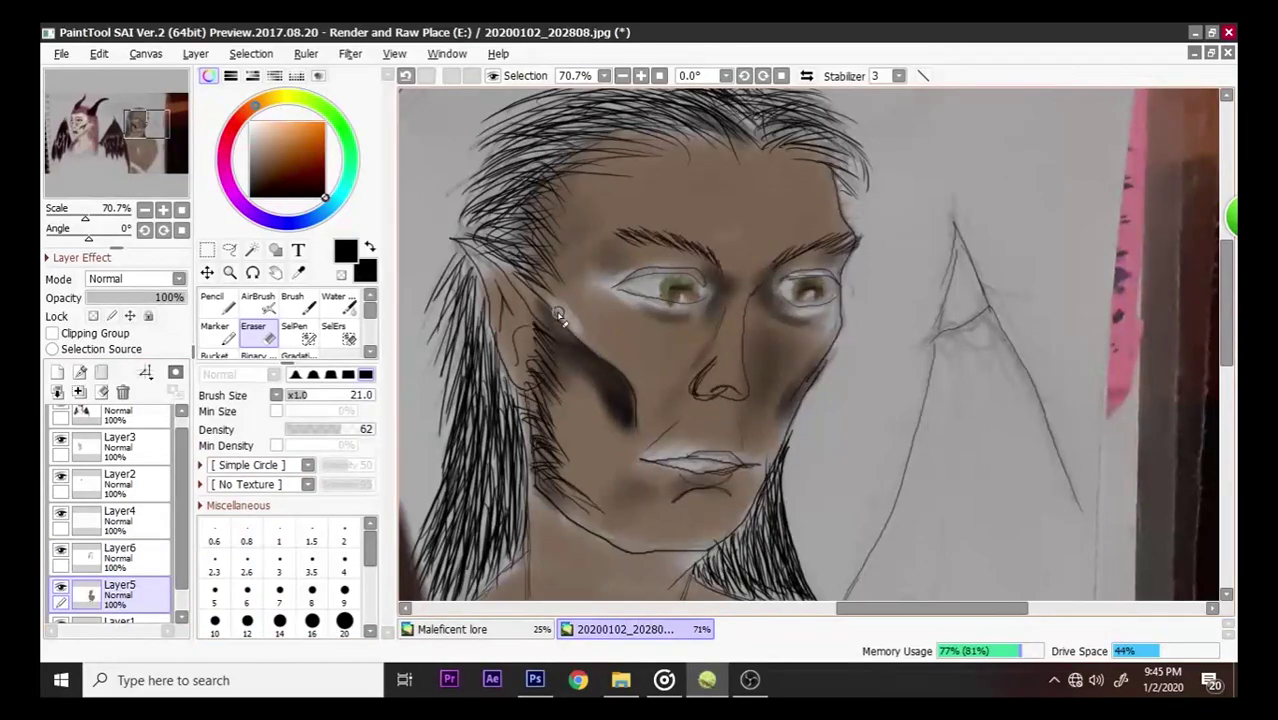
pyautogui.moveTo(612, 362); pyautogui.dragTo(640, 382)
pyautogui.hotkey('ctrl', 'z')
pyautogui.hotkey('ctrl', 'z')
pyautogui.hotkey('ctrl', 'z')
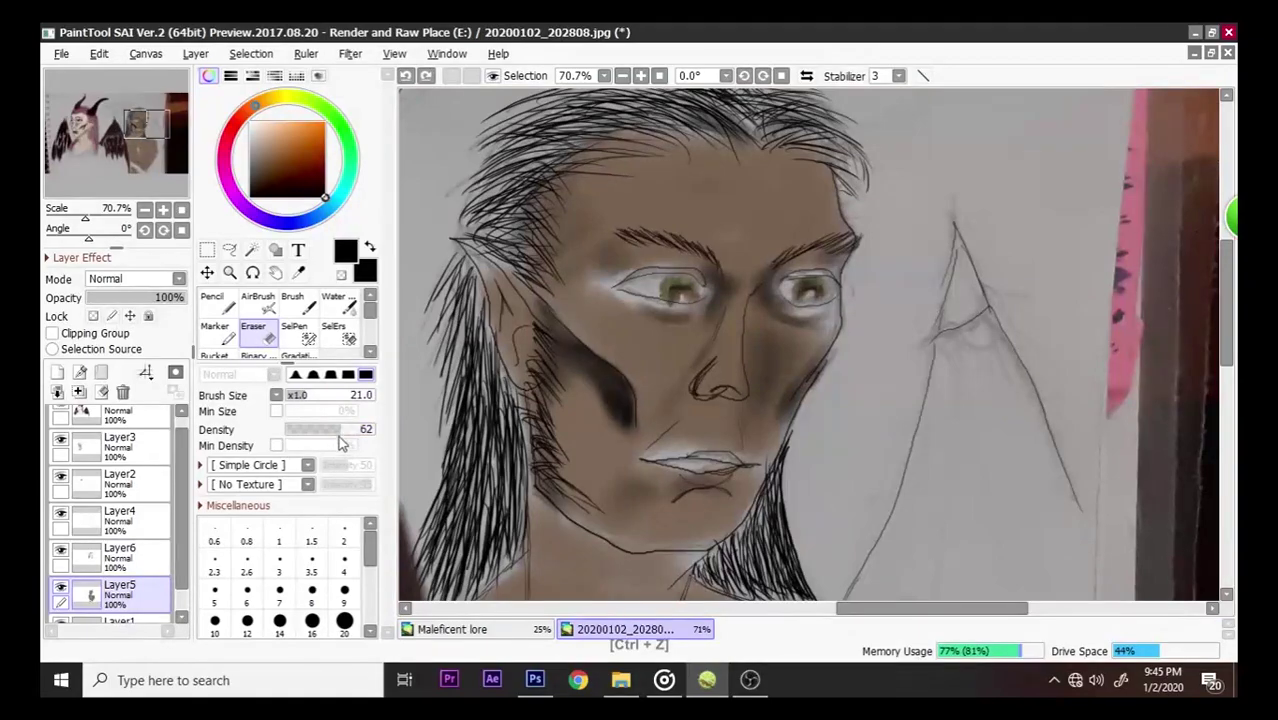
pyautogui.click(316, 432)
pyautogui.moveTo(576, 334); pyautogui.dragTo(552, 308)
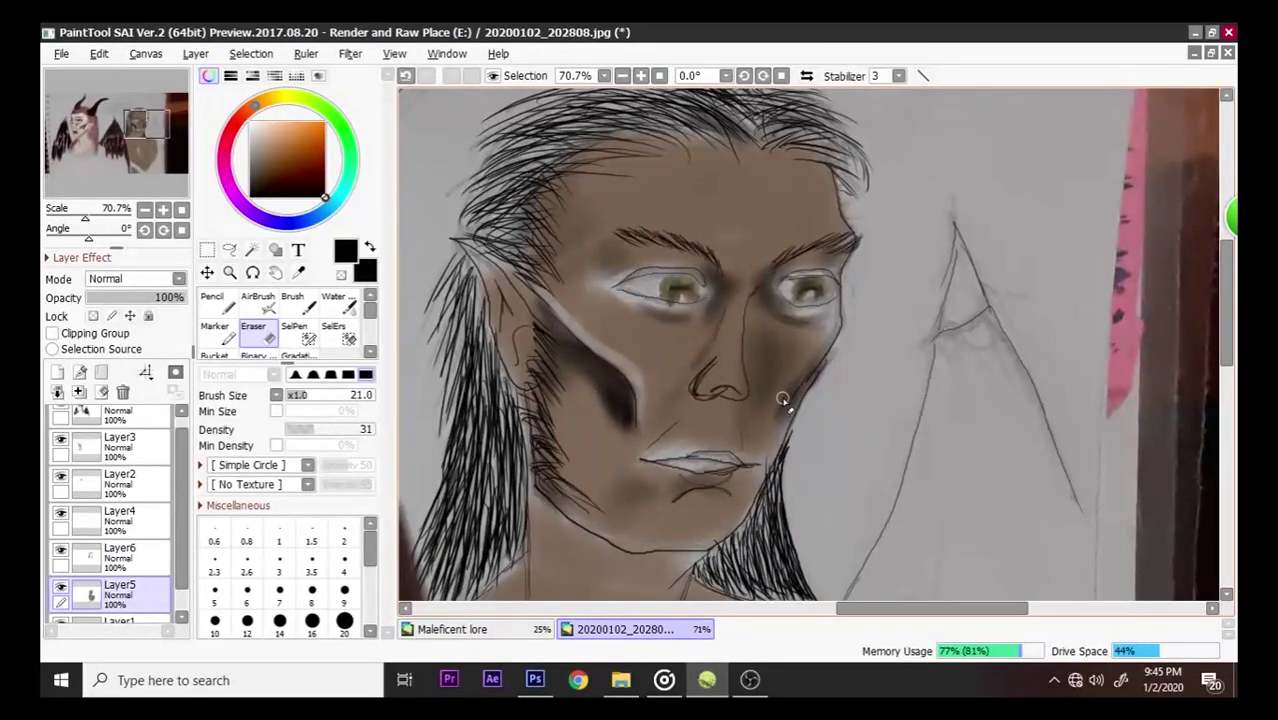
# - Lighten the shading along the far cheek's edge on Layer6 and hide the scanned photo on Layer1
pyautogui.hotkey('ctrl', 'z')
pyautogui.click(140, 556)
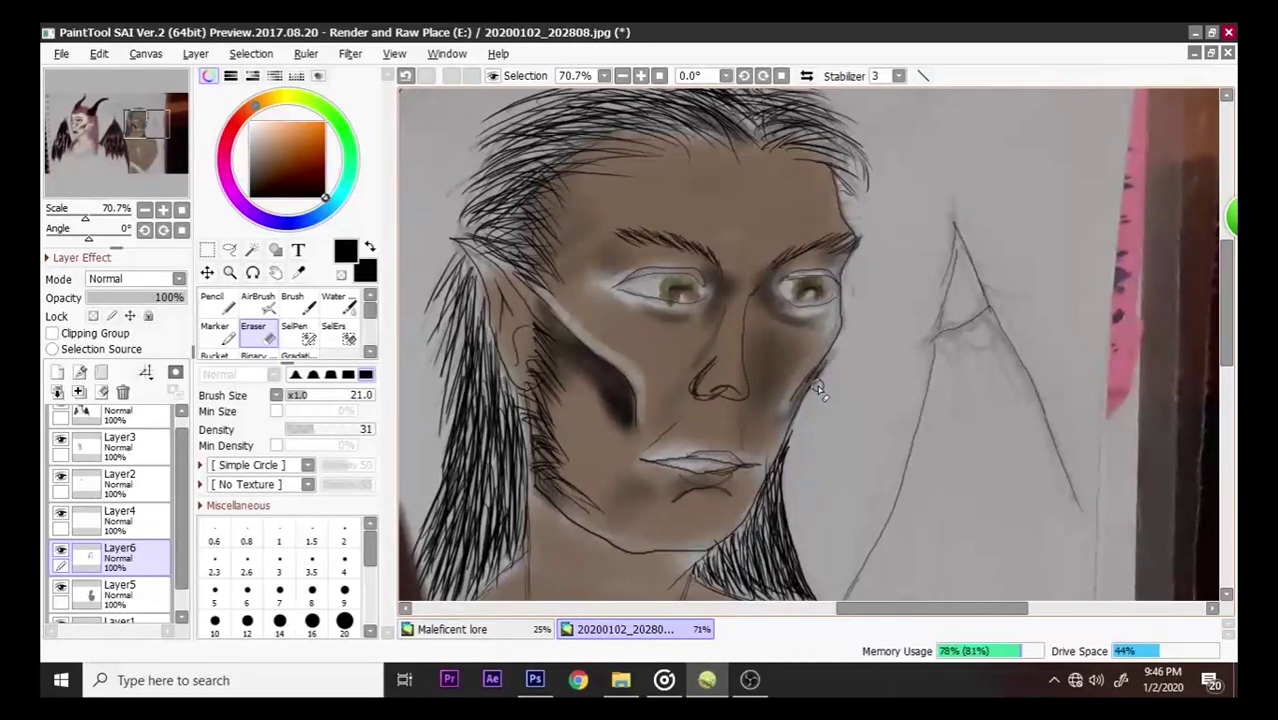
pyautogui.scroll(-2, 818, 390)
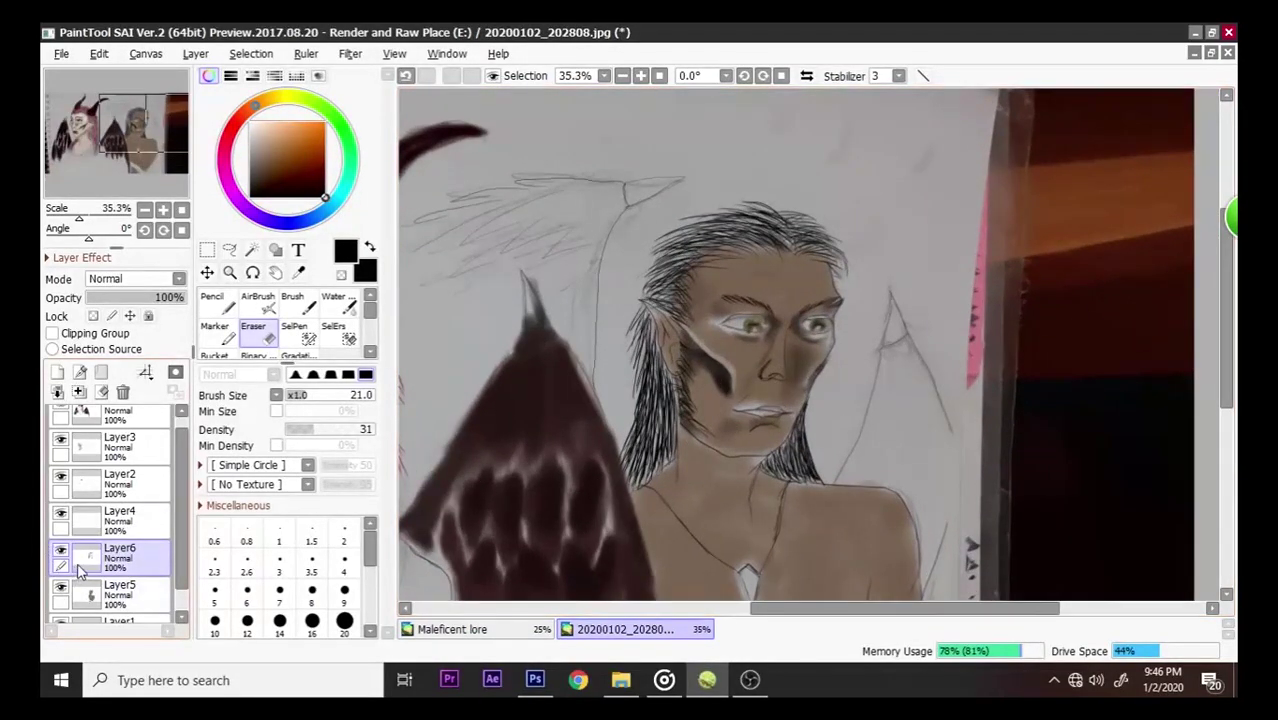
pyautogui.scroll(-1, 80, 570)
pyautogui.click(60, 601)
pyautogui.scroll(1, 818, 362)
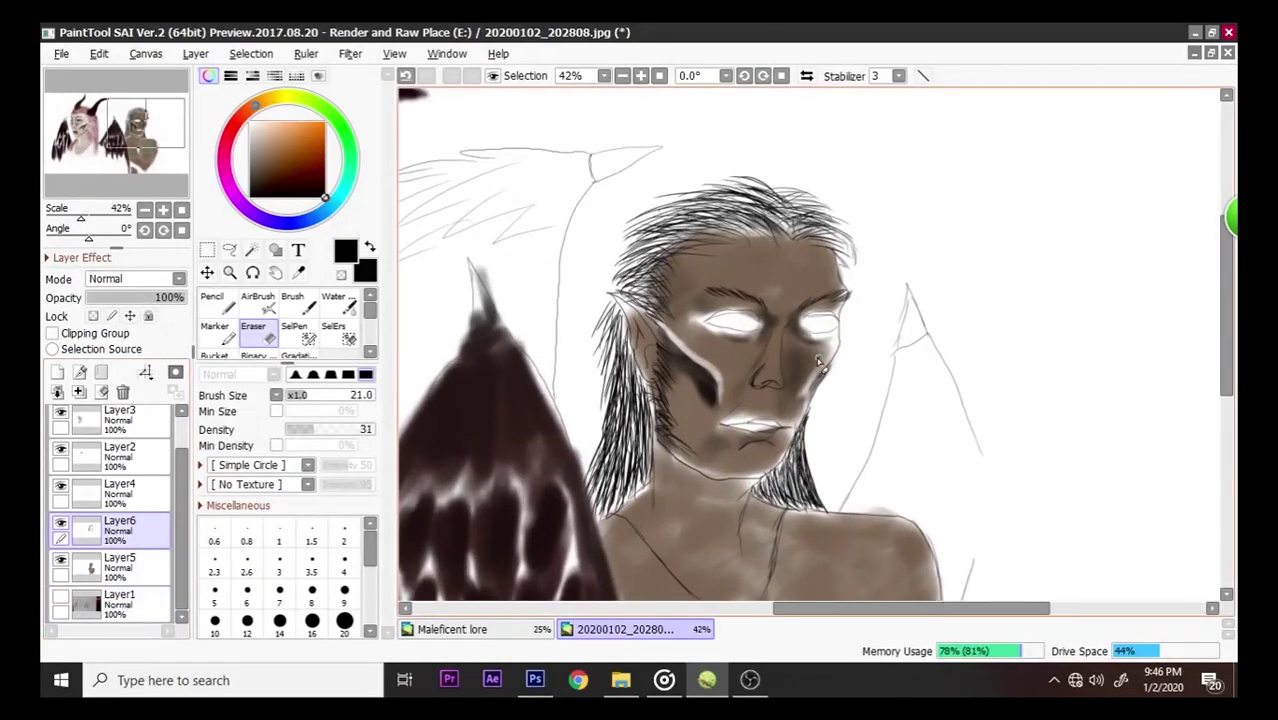
pyautogui.scroll(5, 818, 362)
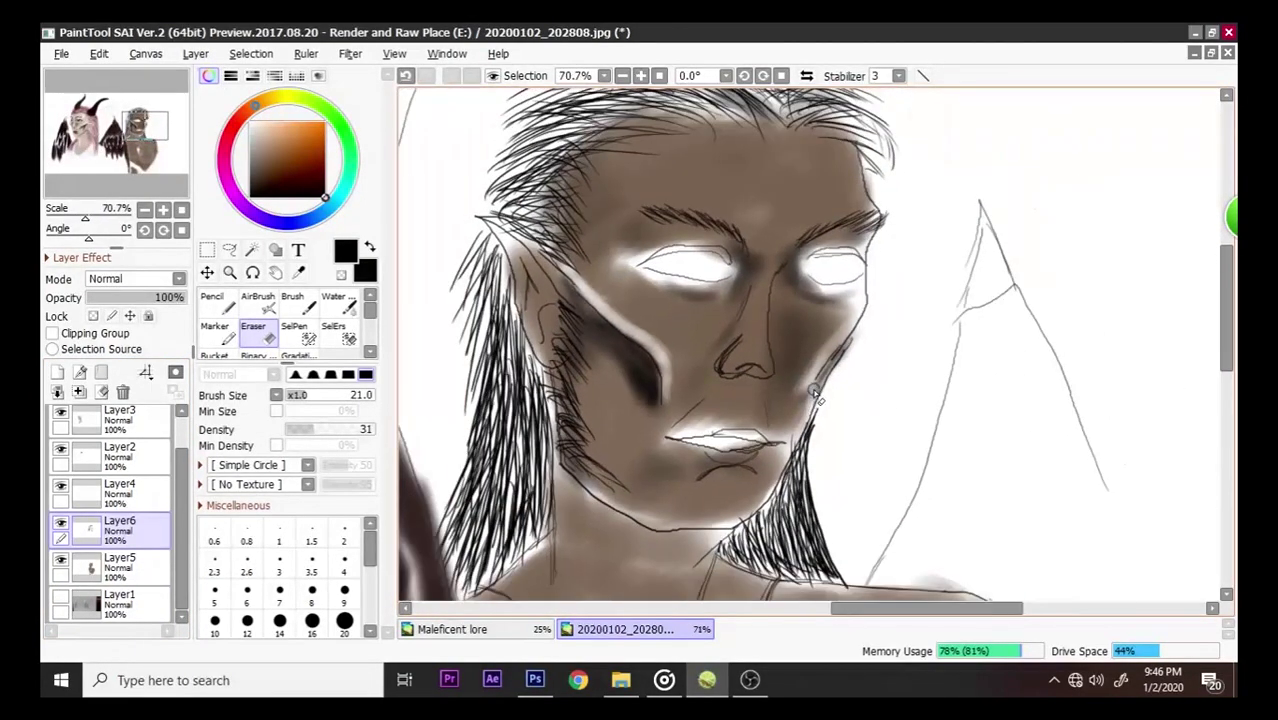
pyautogui.moveTo(813, 390); pyautogui.dragTo(840, 340)
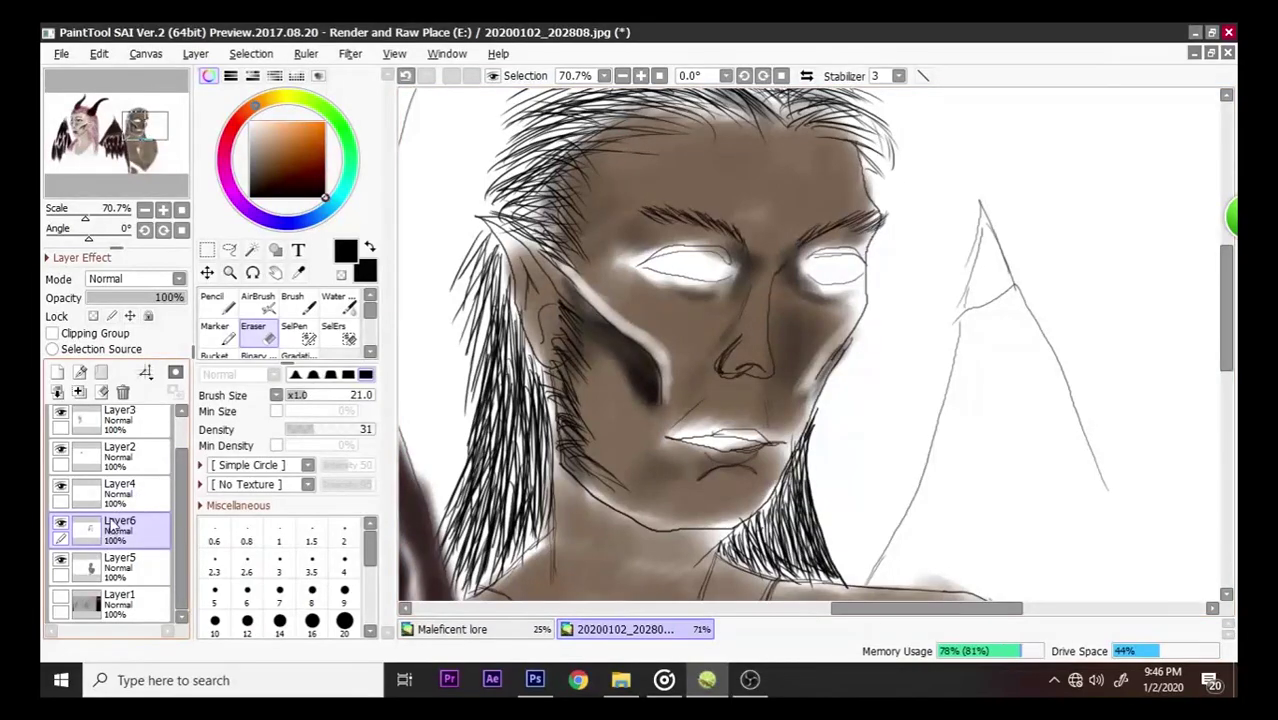
# - Erase a highlight down the near side of the forehead on Layer5 with the Eraser at size 43 and density 17
pyautogui.click(120, 565)
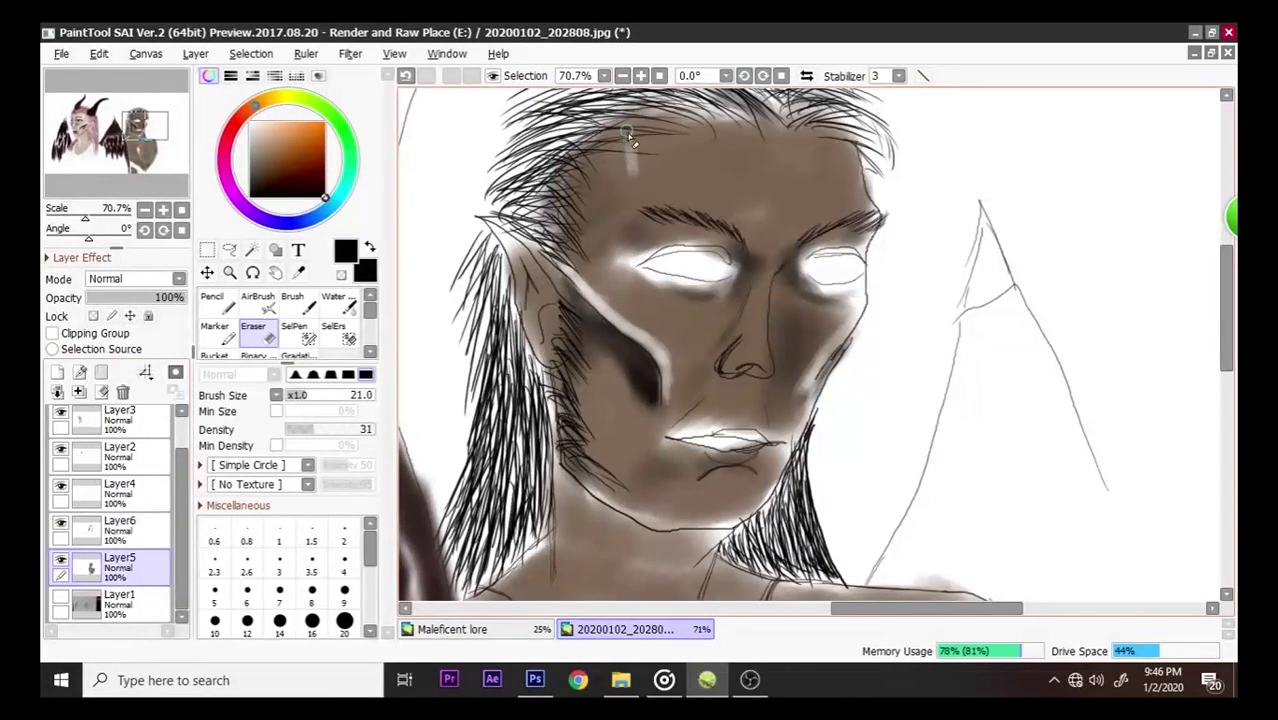
pyautogui.hotkey('ctrl', 'z')
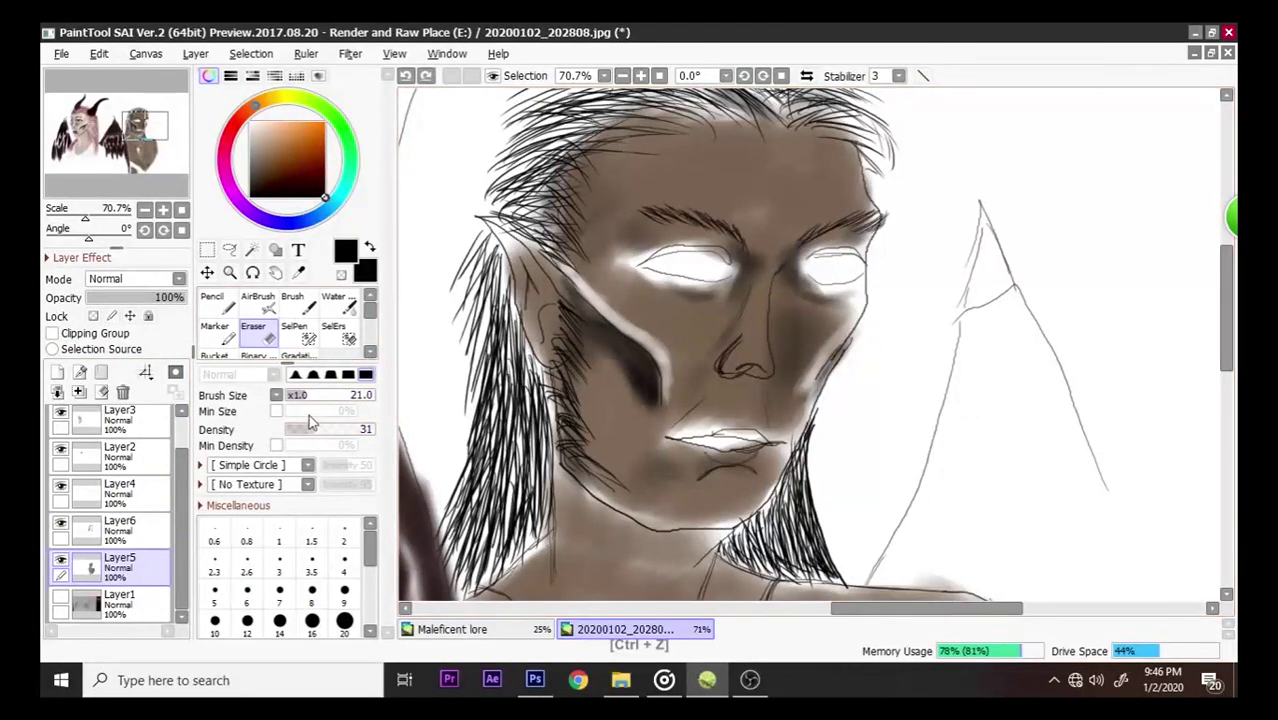
pyautogui.click(302, 429)
pyautogui.moveTo(318, 396); pyautogui.dragTo(330, 396)
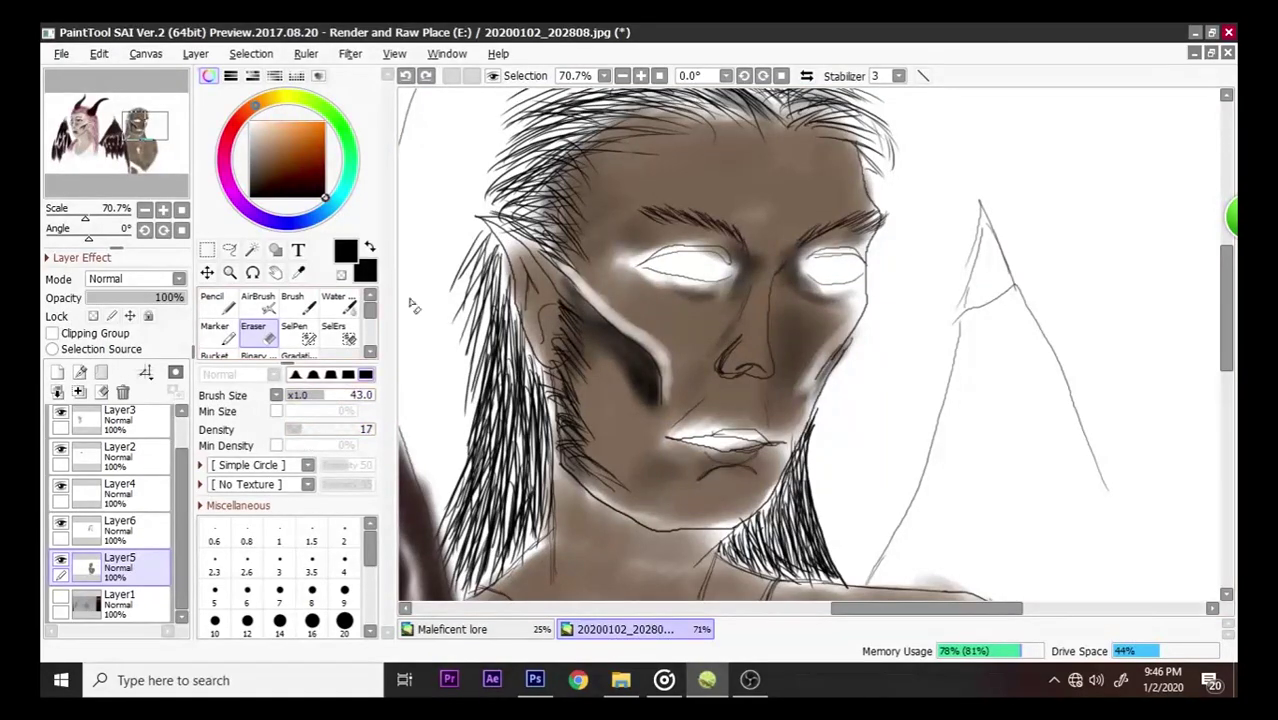
pyautogui.moveTo(587, 207)
pyautogui.mouseDown()
pyautogui.moveTo(619, 144)
pyautogui.moveTo(633, 200)
pyautogui.moveTo(620, 141)
pyautogui.moveTo(632, 197)
pyautogui.mouseUp()
pyautogui.moveTo(800, 343); pyautogui.dragTo(812, 340)
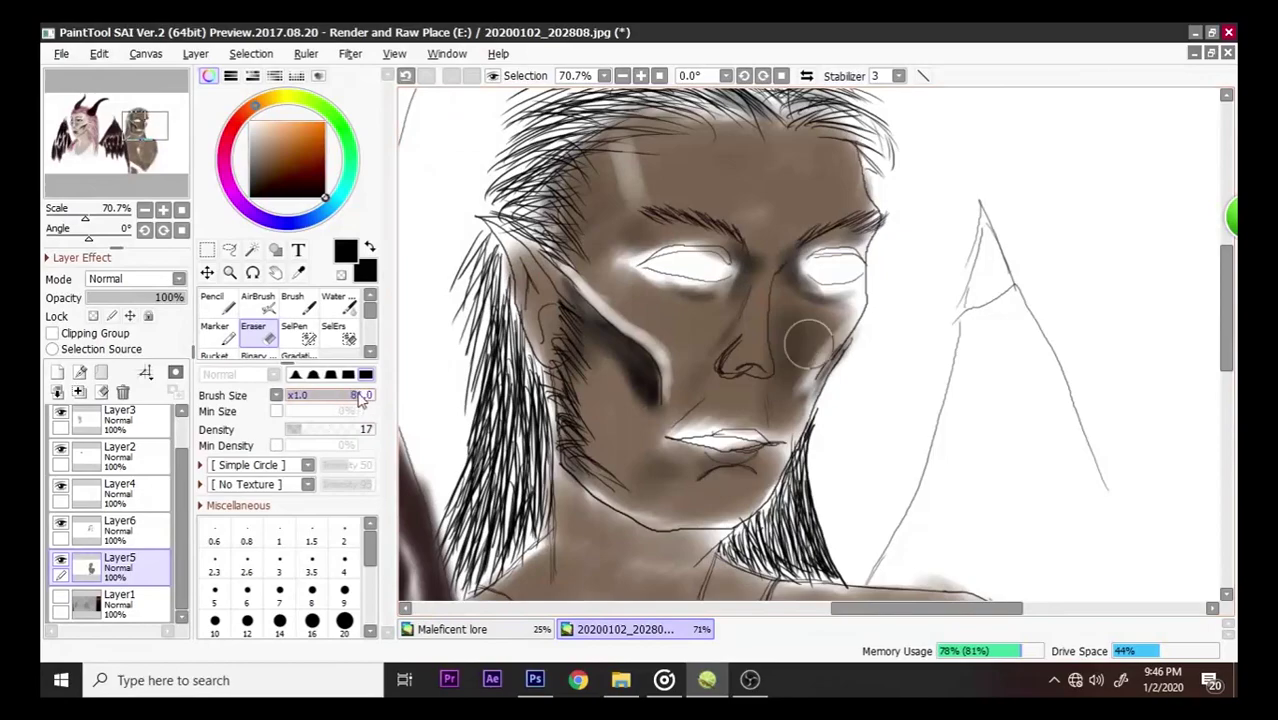
# - Blend the forehead highlight into the surrounding skin with the Eraser at size 83 and density 4
pyautogui.moveTo(352, 429); pyautogui.dragTo(293, 438)
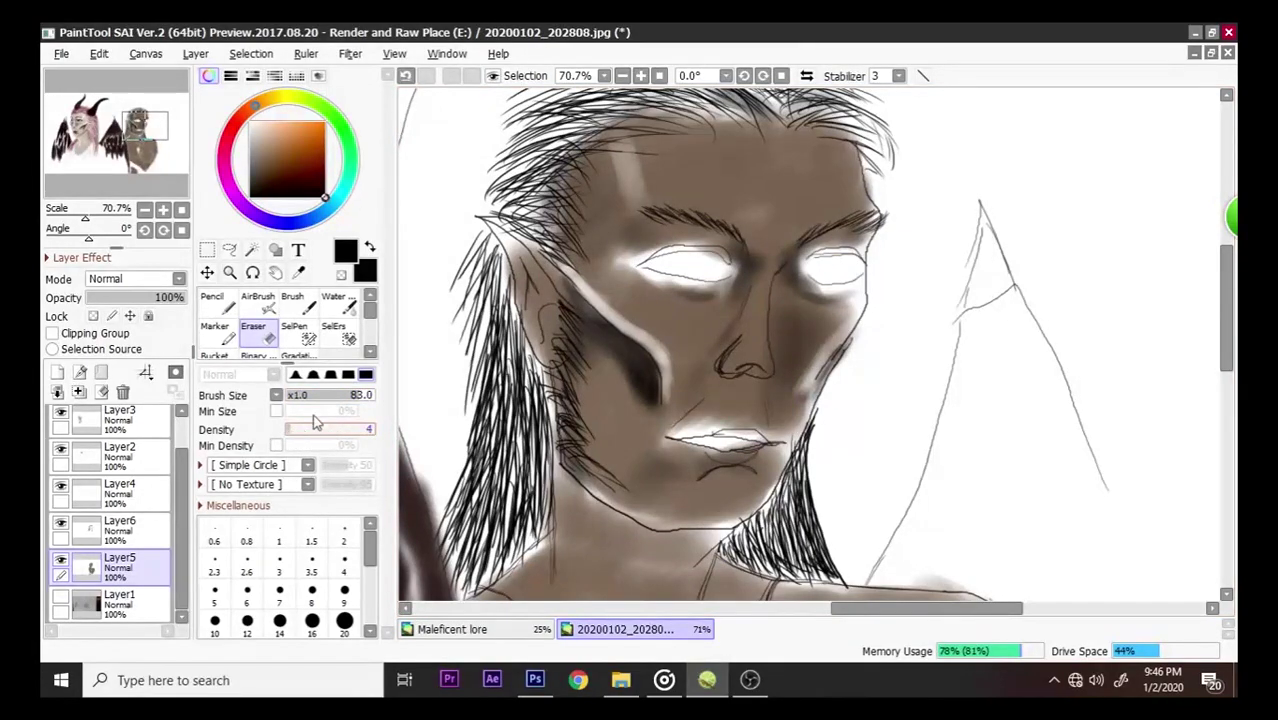
pyautogui.moveTo(609, 179)
pyautogui.mouseDown()
pyautogui.moveTo(625, 160)
pyautogui.moveTo(645, 172)
pyautogui.moveTo(655, 150)
pyautogui.moveTo(651, 190)
pyautogui.moveTo(632, 140)
pyautogui.moveTo(608, 180)
pyautogui.moveTo(615, 200)
pyautogui.mouseUp()
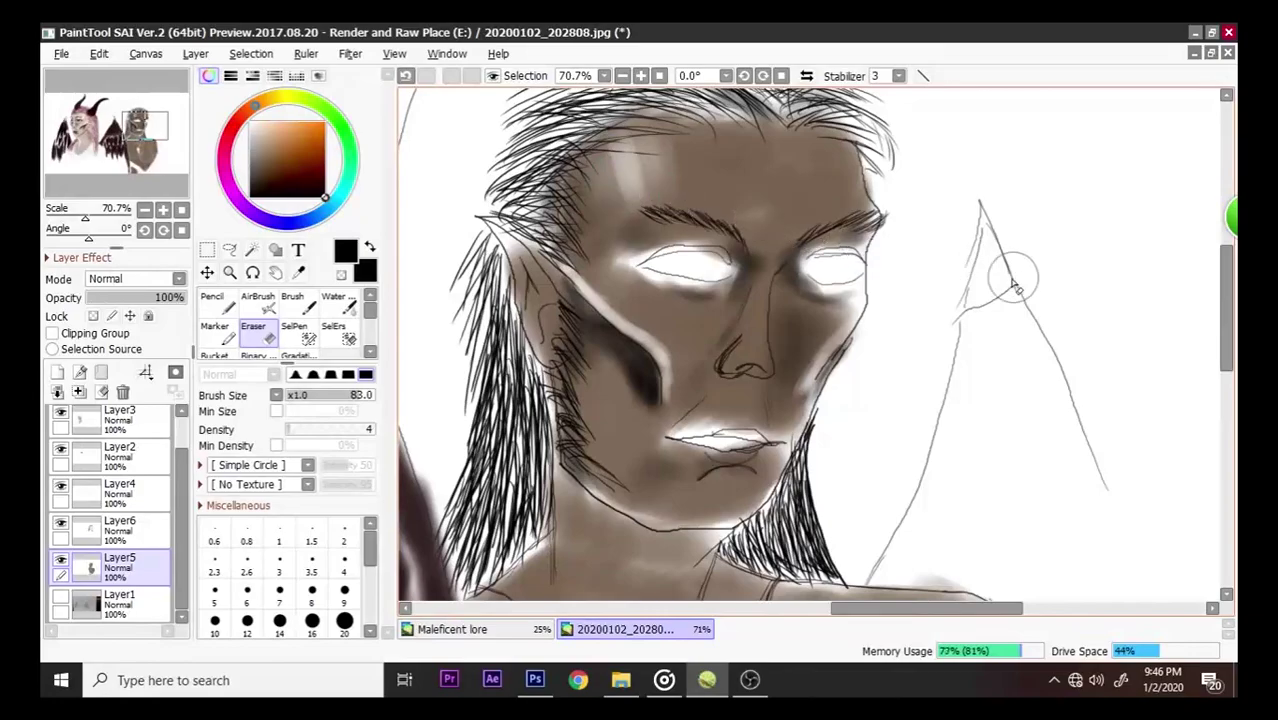
pyautogui.scroll(-1, 968, 280)
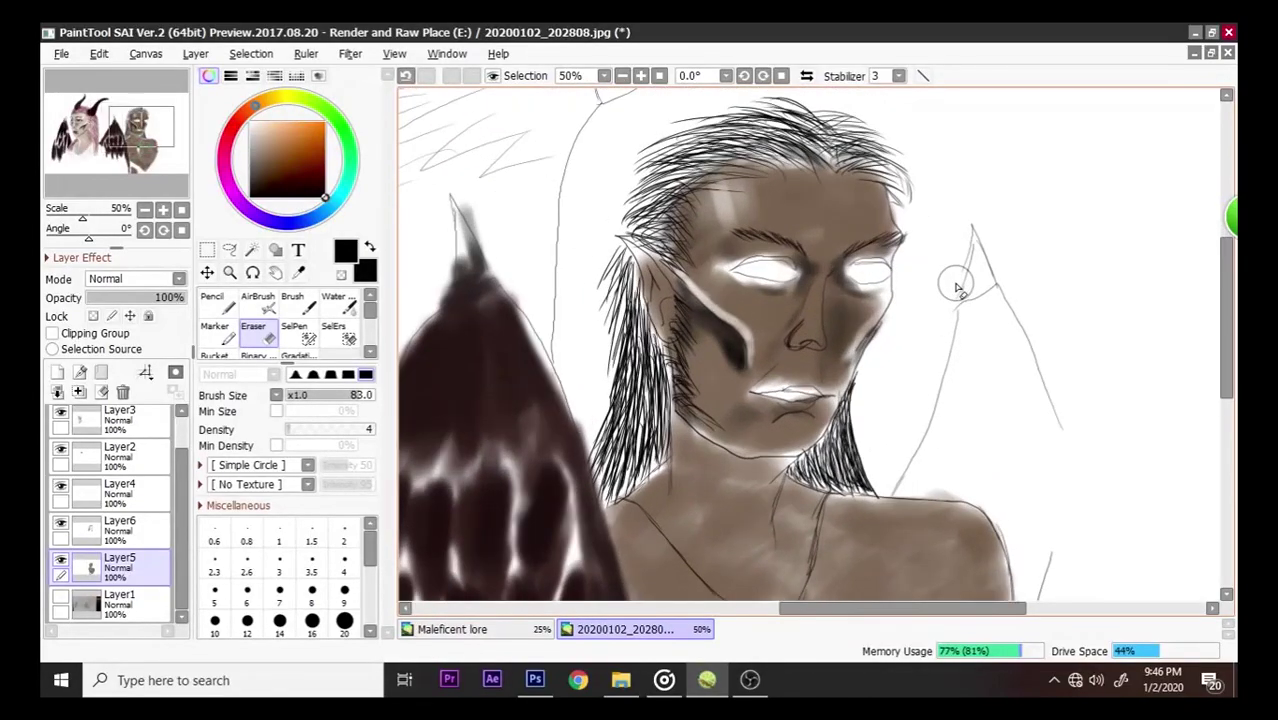
pyautogui.scroll(-4, 956, 285)
pyautogui.scroll(7, 964, 250)
pyautogui.hotkey('ctrl', 'z')
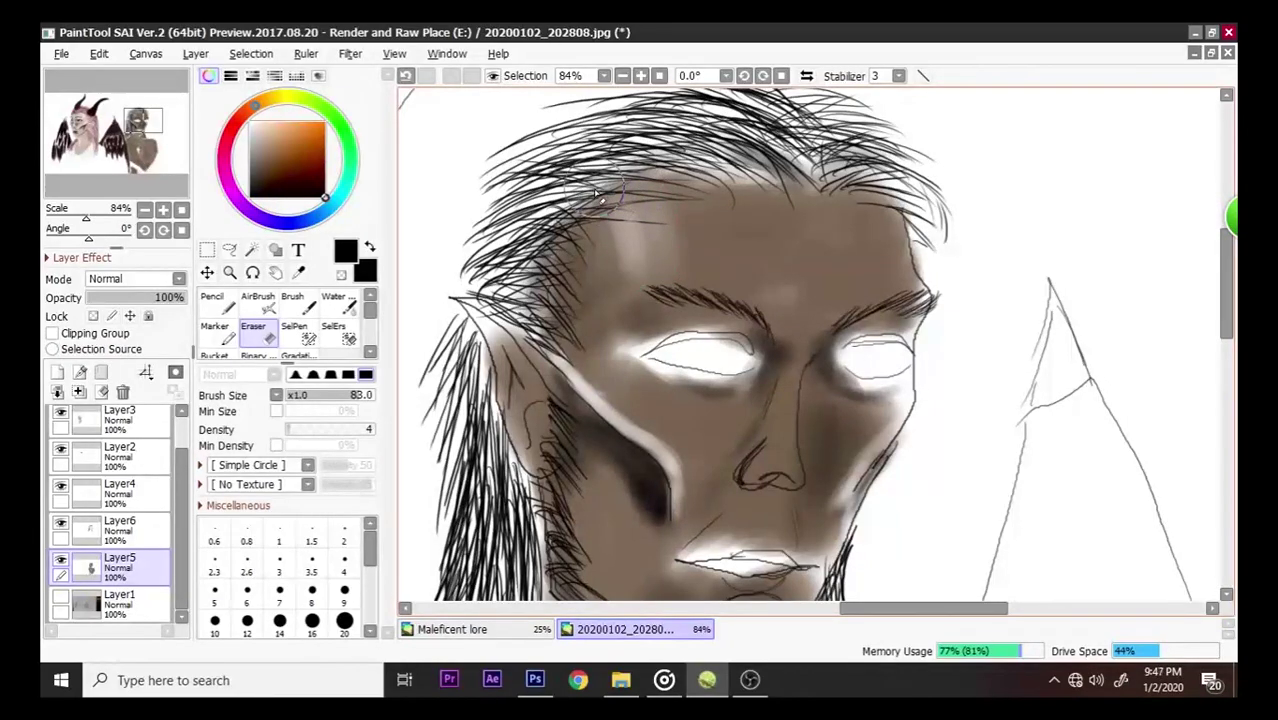
# - Softly lighten the skin above the near corner of the mouth and on the chin on Layer5
pyautogui.scroll(-4, 603, 281)
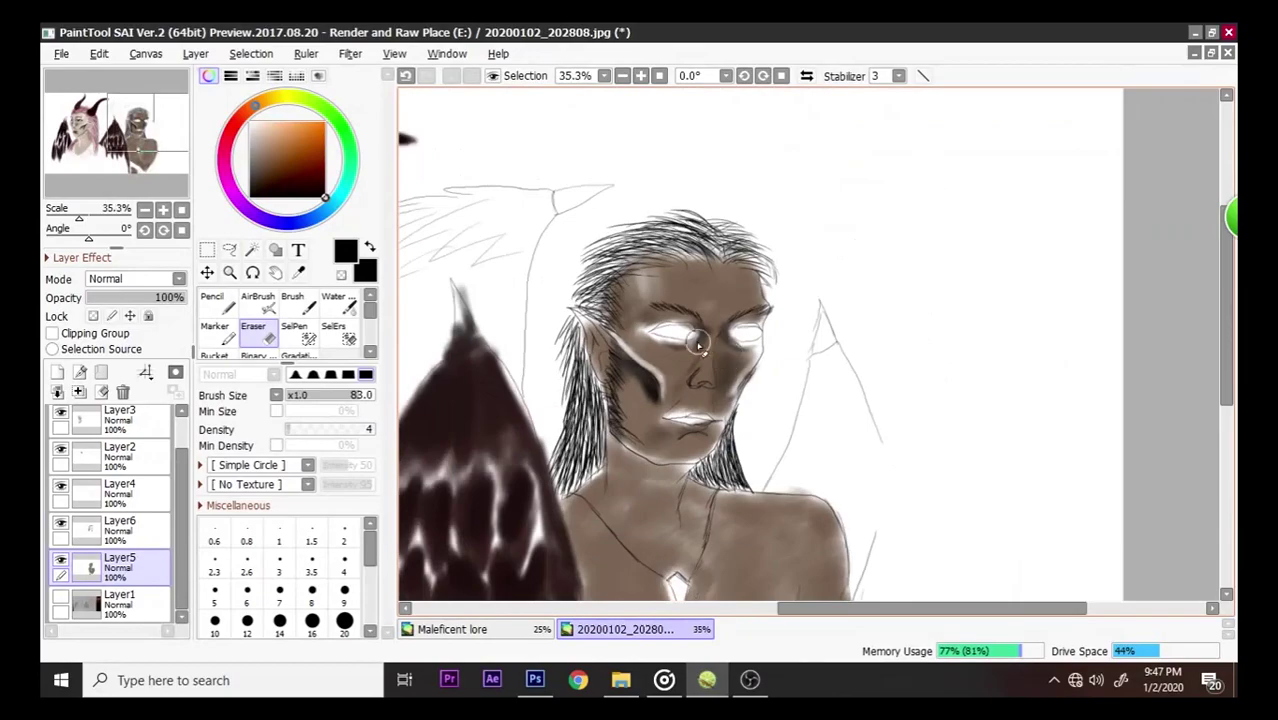
pyautogui.scroll(5, 757, 441)
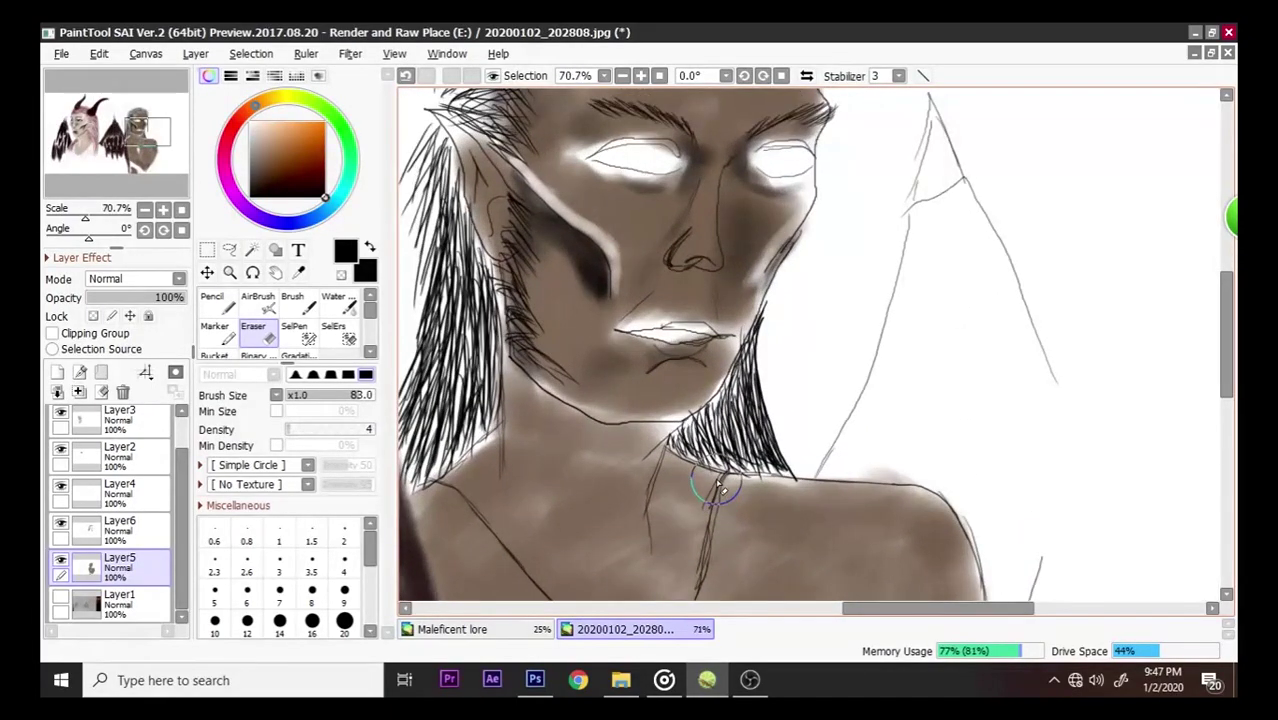
pyautogui.moveTo(660, 288); pyautogui.dragTo(622, 300)
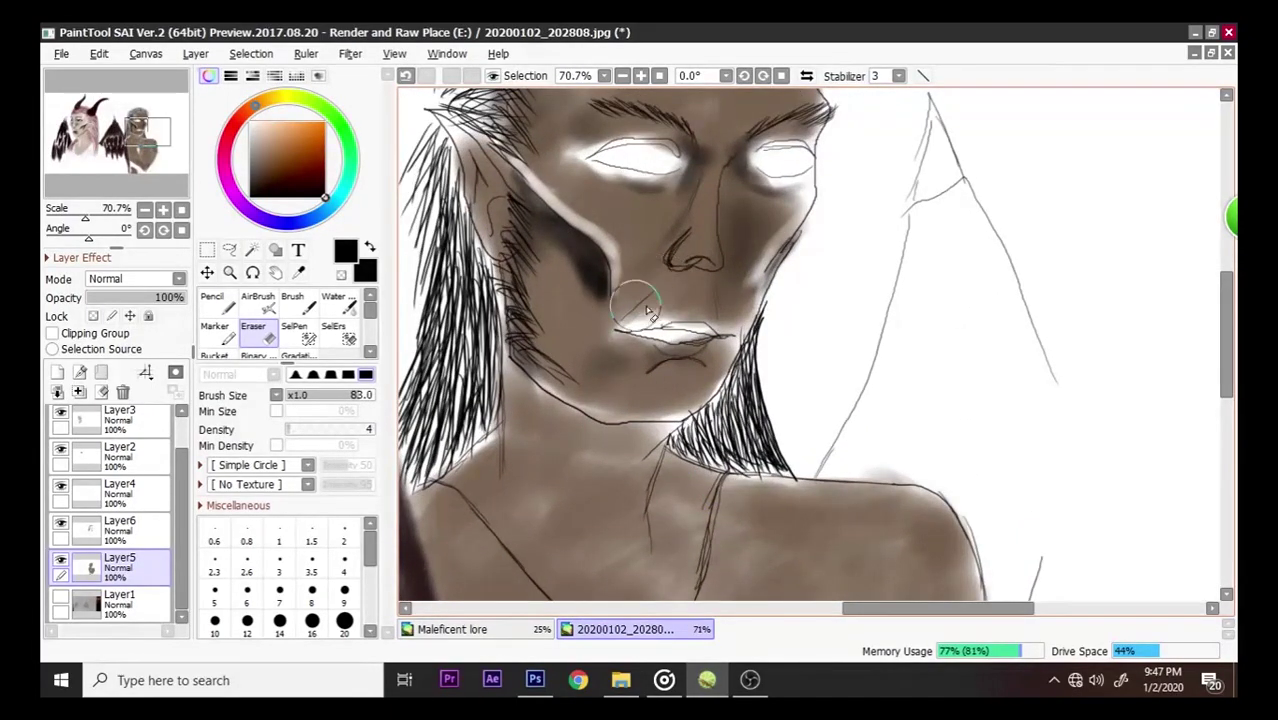
pyautogui.moveTo(675, 380)
pyautogui.mouseDown()
pyautogui.moveTo(633, 371)
pyautogui.moveTo(650, 371)
pyautogui.mouseUp()
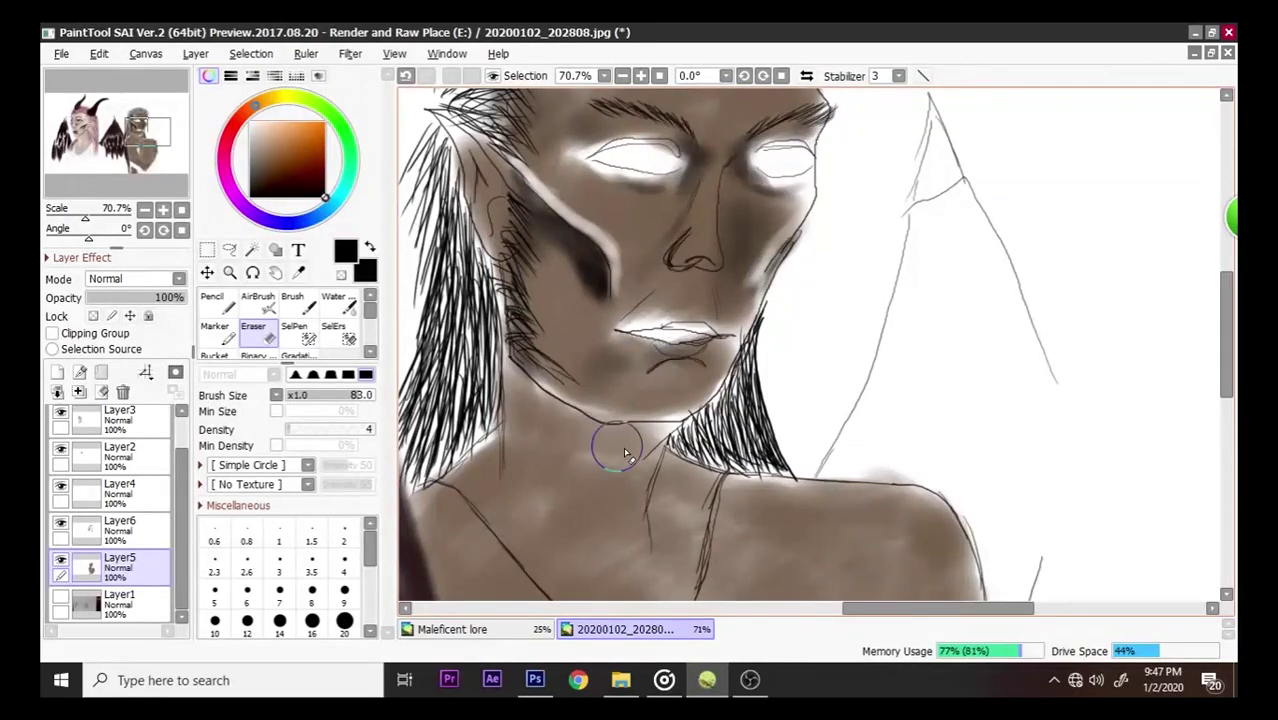
# - Erase soft highlights down the centre of the chest and over the upper abdominal muscles on Layer5
pyautogui.scroll(-3, 740, 288)
pyautogui.scroll(3, 818, 314)
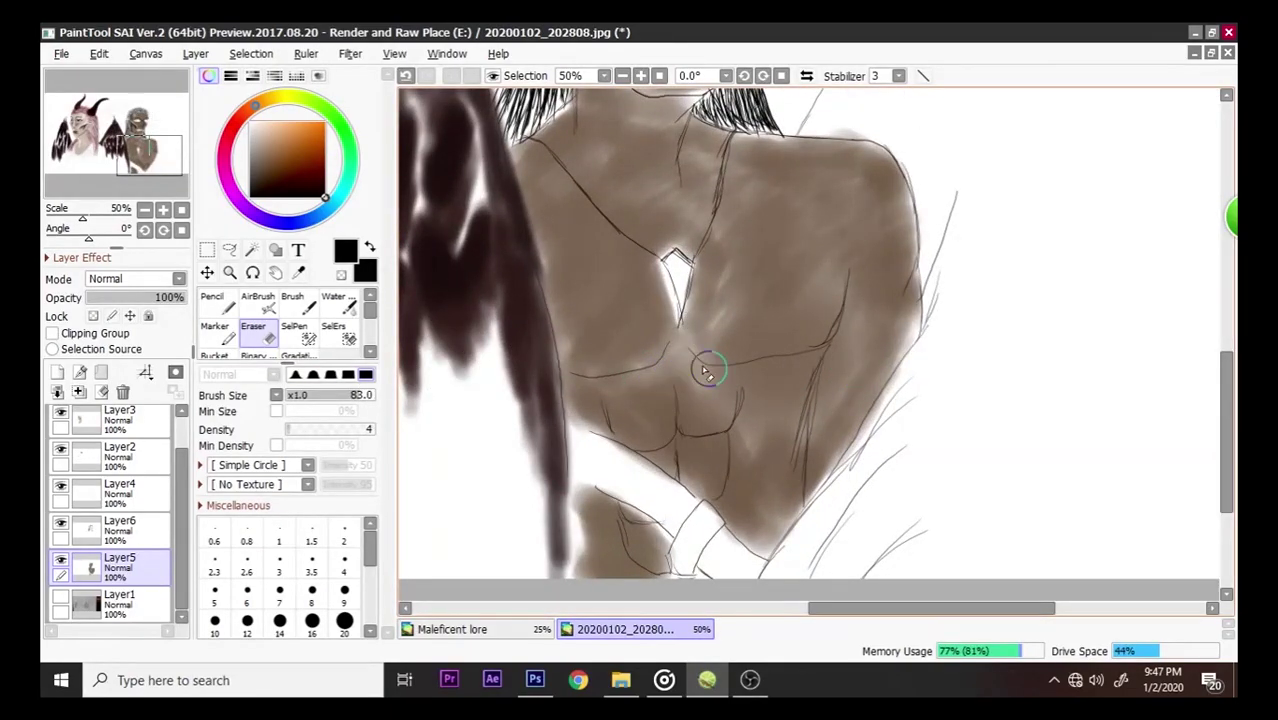
pyautogui.moveTo(676, 368)
pyautogui.mouseDown()
pyautogui.moveTo(678, 348)
pyautogui.moveTo(700, 370)
pyautogui.moveTo(678, 365)
pyautogui.moveTo(649, 383)
pyautogui.mouseUp()
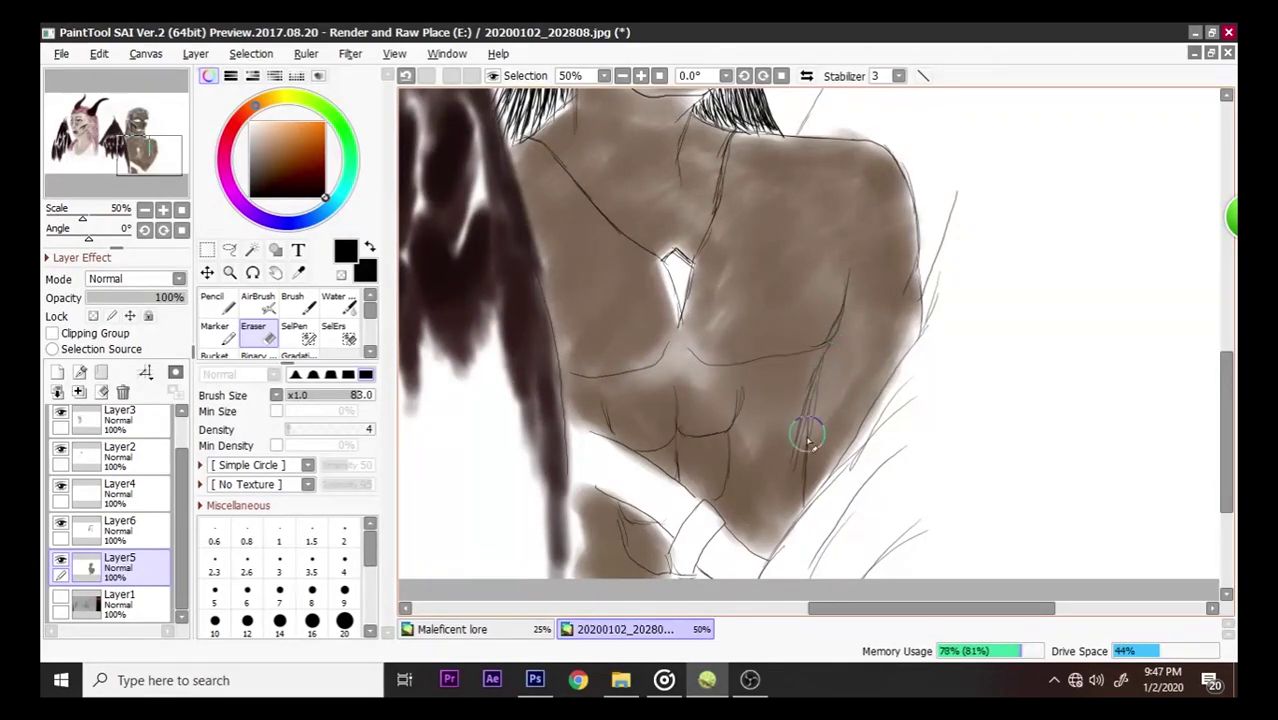
pyautogui.moveTo(736, 362)
pyautogui.mouseDown()
pyautogui.moveTo(650, 428)
pyautogui.moveTo(692, 416)
pyautogui.moveTo(685, 456)
pyautogui.moveTo(708, 456)
pyautogui.moveTo(684, 519)
pyautogui.moveTo(686, 322)
pyautogui.mouseUp()
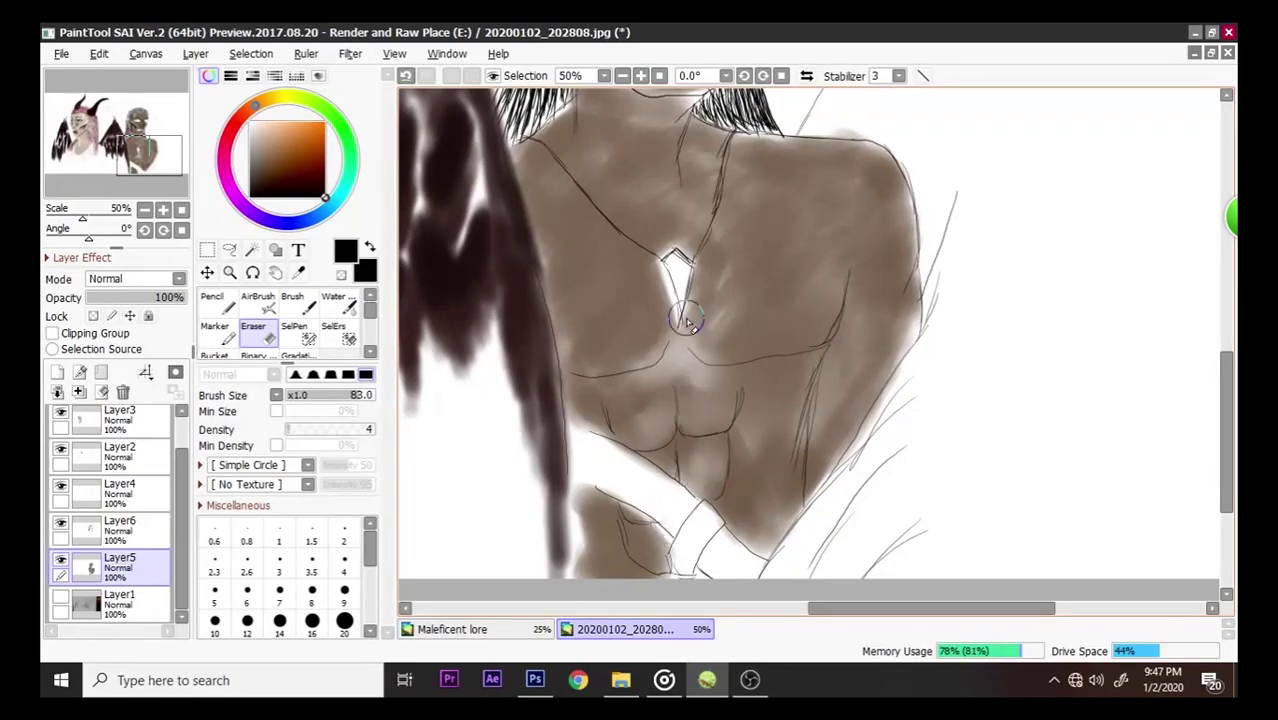
pyautogui.scroll(-1, 807, 208)
pyautogui.scroll(2, 810, 190)
pyautogui.moveTo(685, 252)
pyautogui.mouseDown()
pyautogui.moveTo(782, 195)
pyautogui.moveTo(788, 155)
pyautogui.moveTo(843, 145)
pyautogui.moveTo(788, 140)
pyautogui.moveTo(888, 157)
pyautogui.moveTo(700, 135)
pyautogui.moveTo(860, 146)
pyautogui.moveTo(896, 162)
pyautogui.moveTo(915, 206)
pyautogui.moveTo(800, 142)
pyautogui.moveTo(699, 134)
pyautogui.mouseUp()
pyautogui.scroll(-3, 1147, 396)
pyautogui.scroll(3, 1160, 330)
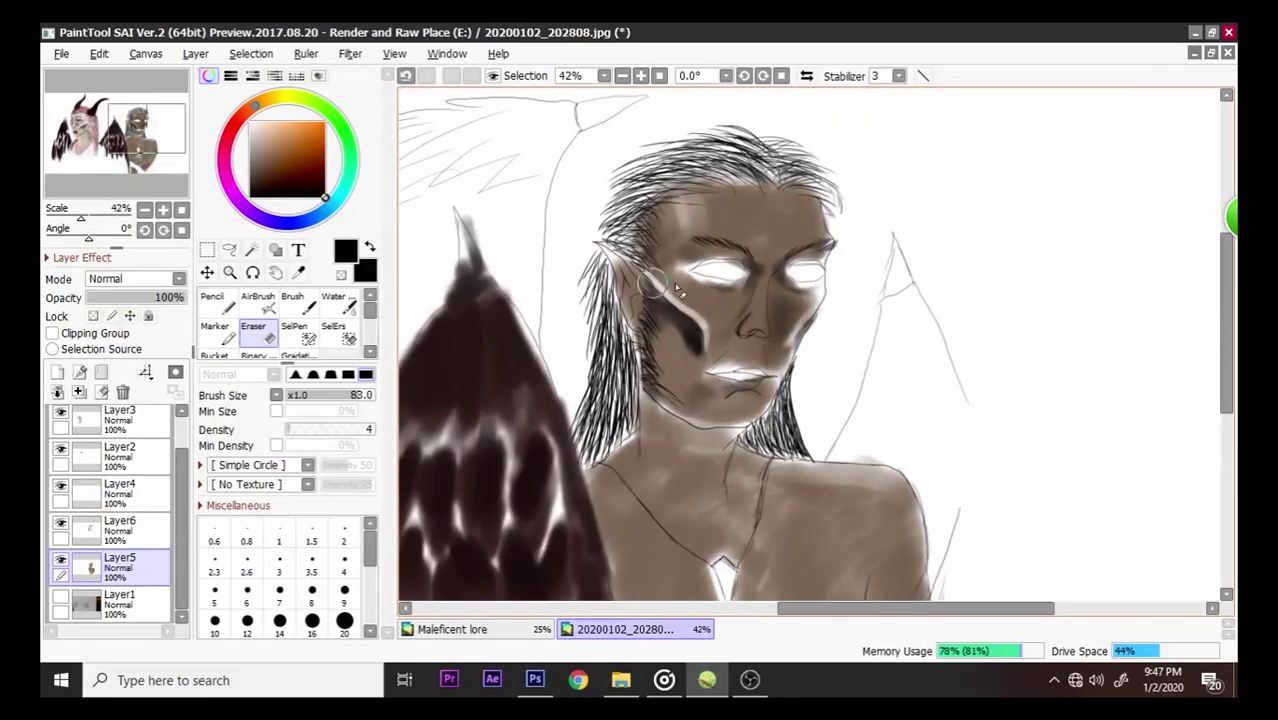
# - Soften the lower end of the dark cheek hollow on Layer6 and lighten the skin above the near cheekbone on Layer5
pyautogui.scroll(3, 676, 289)
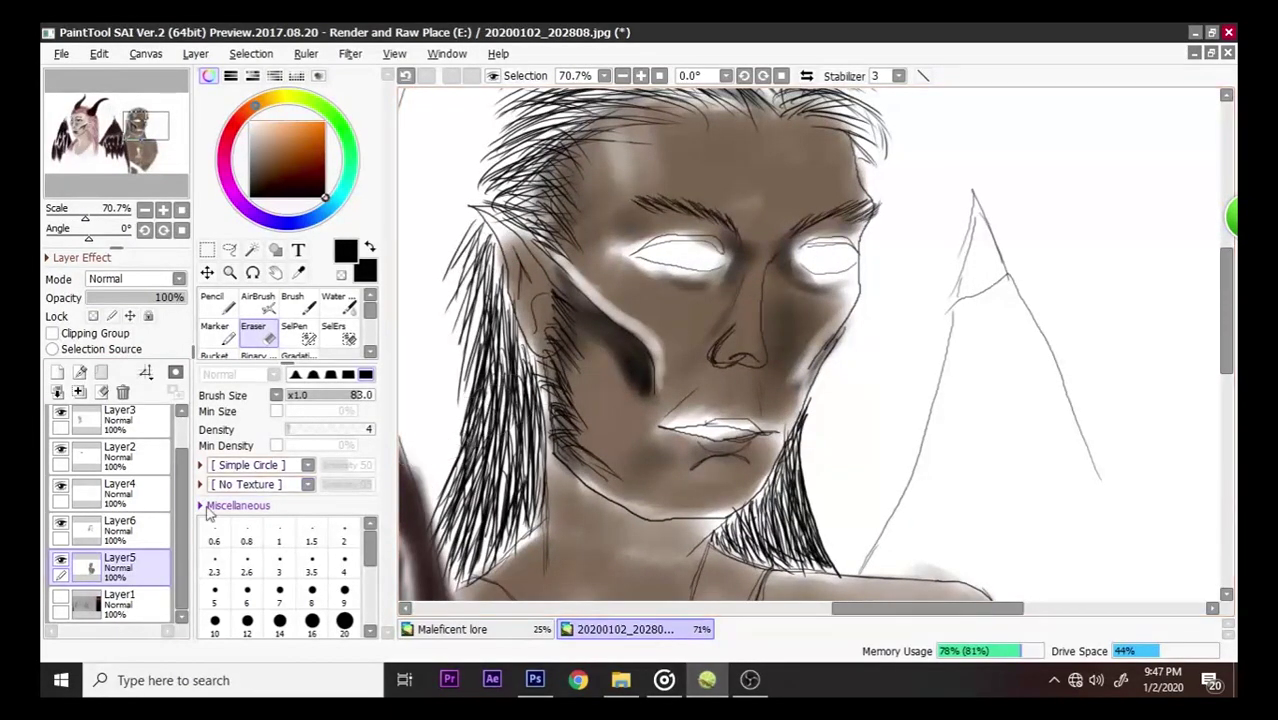
pyautogui.click(118, 527)
pyautogui.moveTo(620, 368)
pyautogui.mouseDown()
pyautogui.moveTo(596, 341)
pyautogui.moveTo(648, 418)
pyautogui.mouseUp()
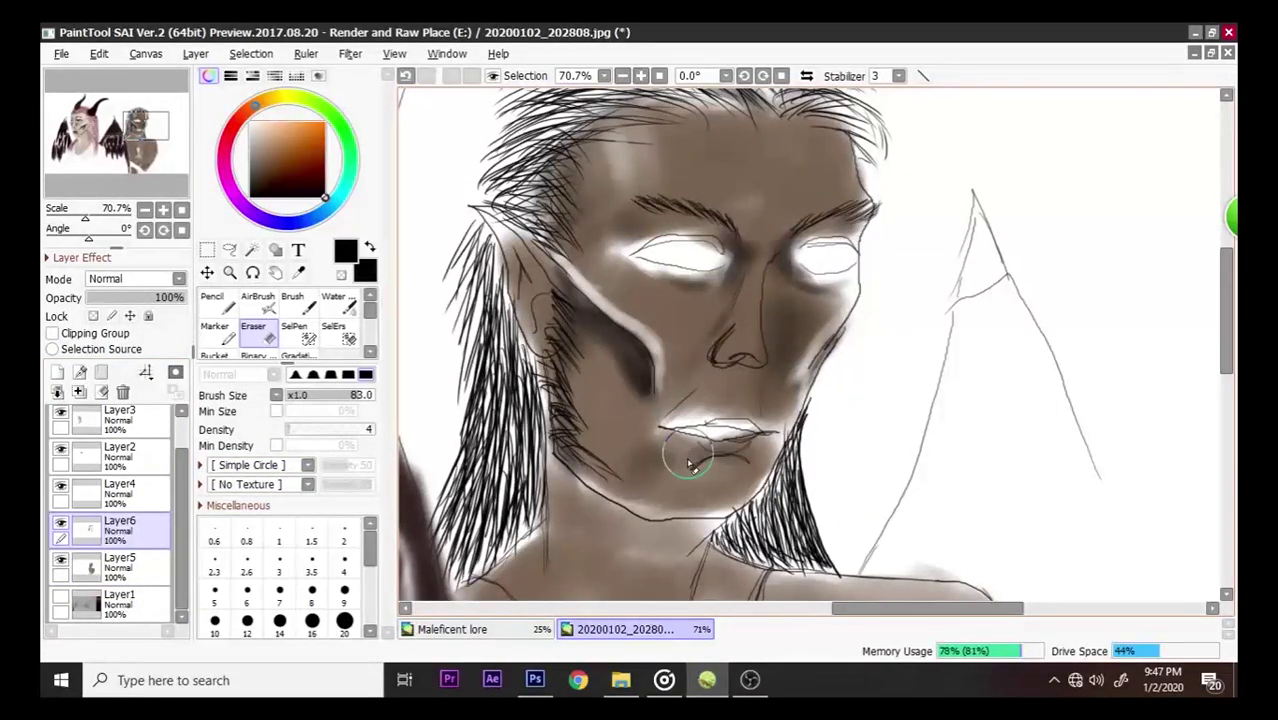
pyautogui.click(128, 567)
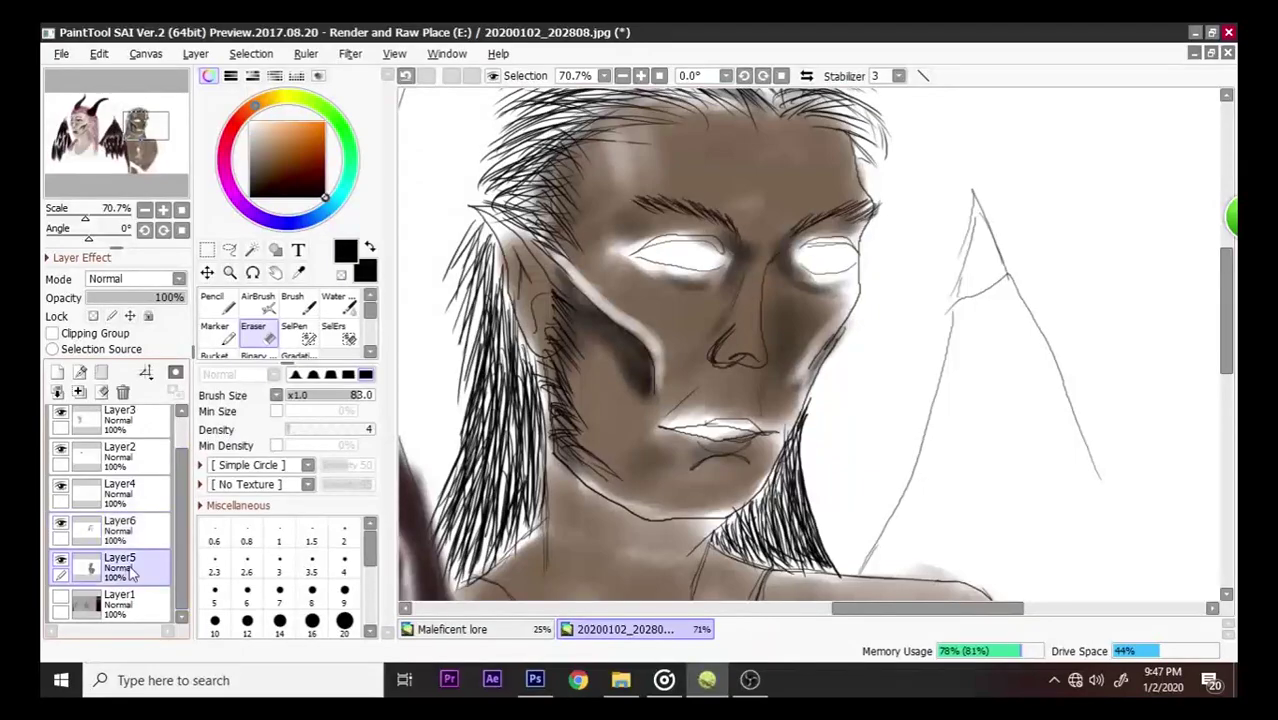
pyautogui.moveTo(593, 287)
pyautogui.mouseDown()
pyautogui.moveTo(633, 294)
pyautogui.moveTo(670, 342)
pyautogui.moveTo(608, 300)
pyautogui.moveTo(617, 285)
pyautogui.mouseUp()
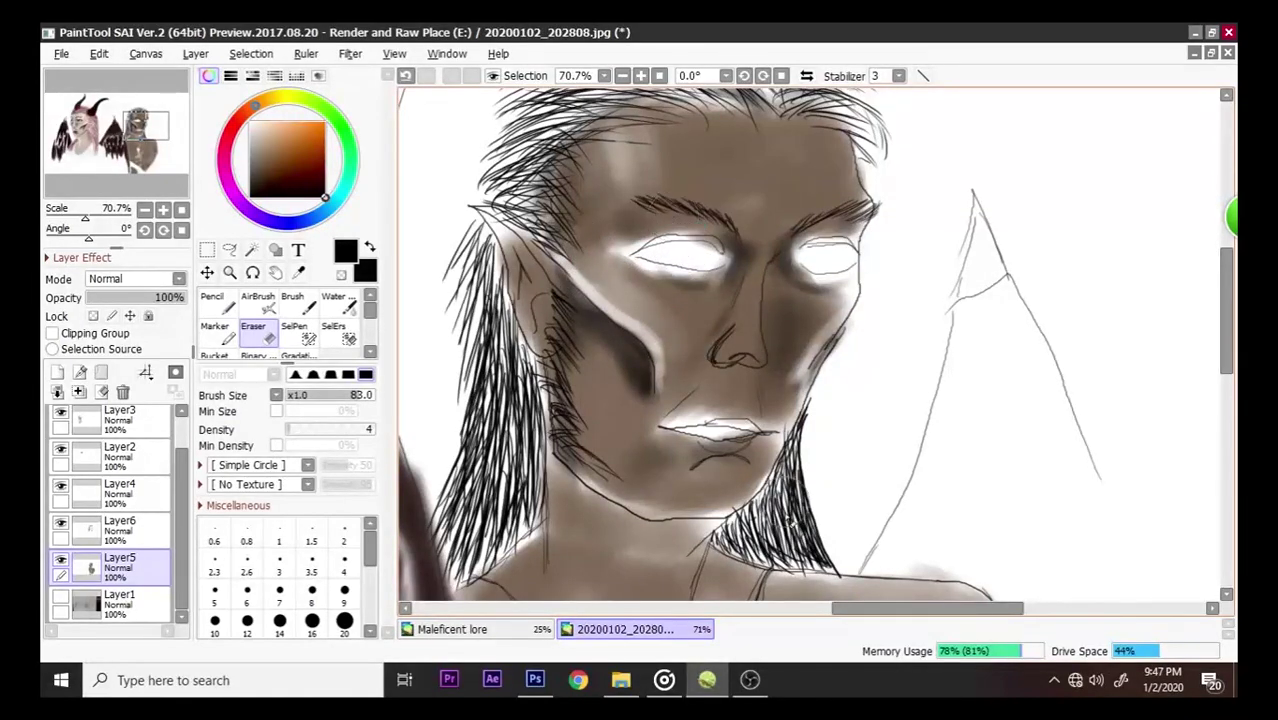
# - Show the scanned photo on Layer1, sample the near iris's green and shift it to a more saturated olive green
pyautogui.click(60, 600)
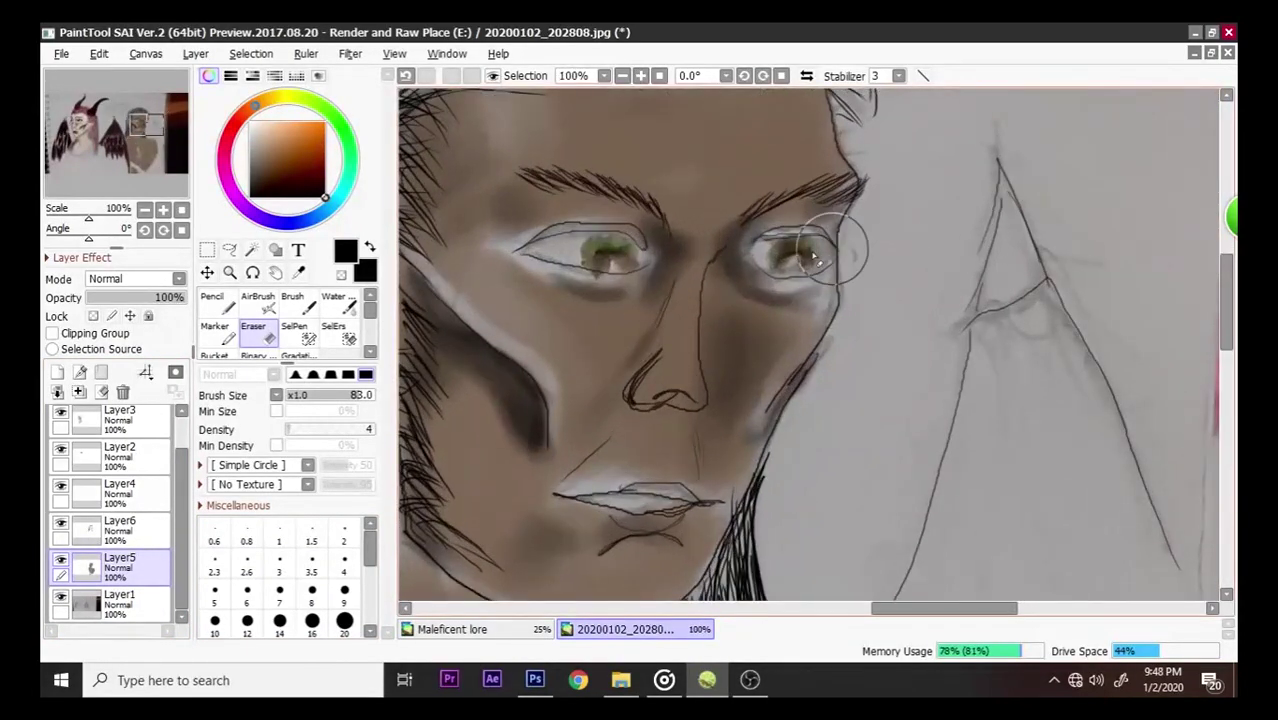
pyautogui.scroll(1, 535, 240)
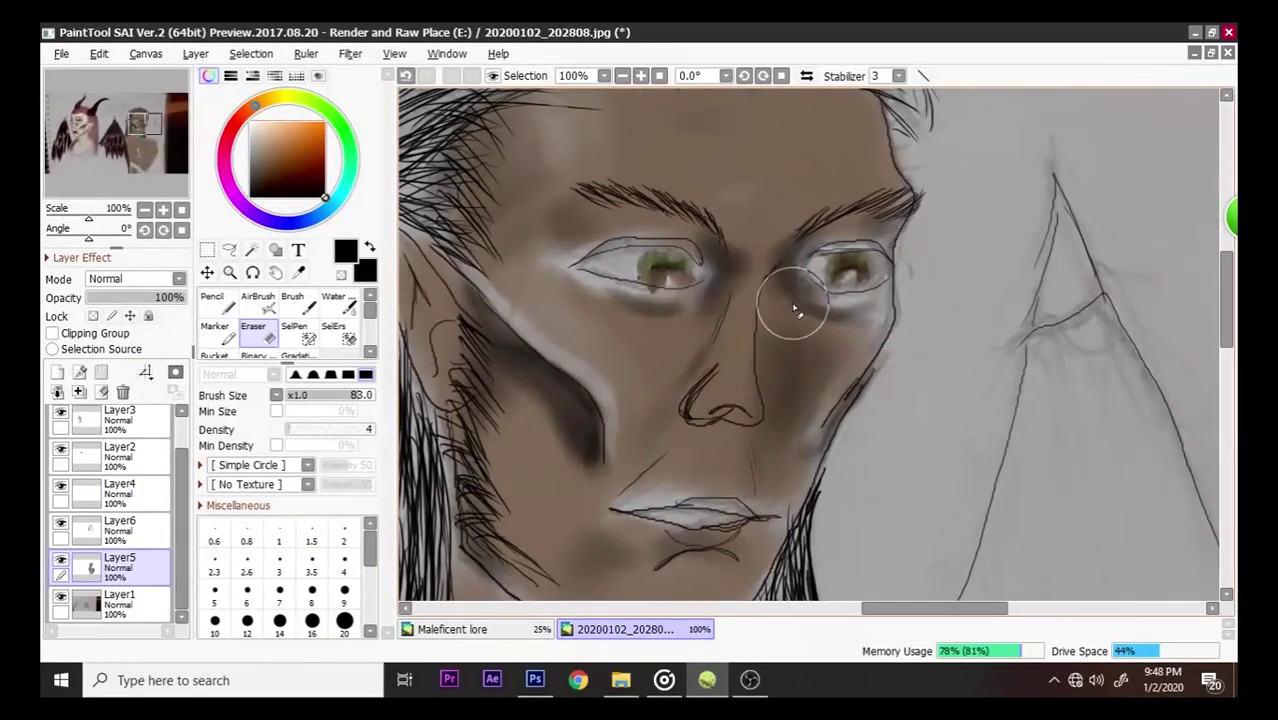
pyautogui.click(234, 302)
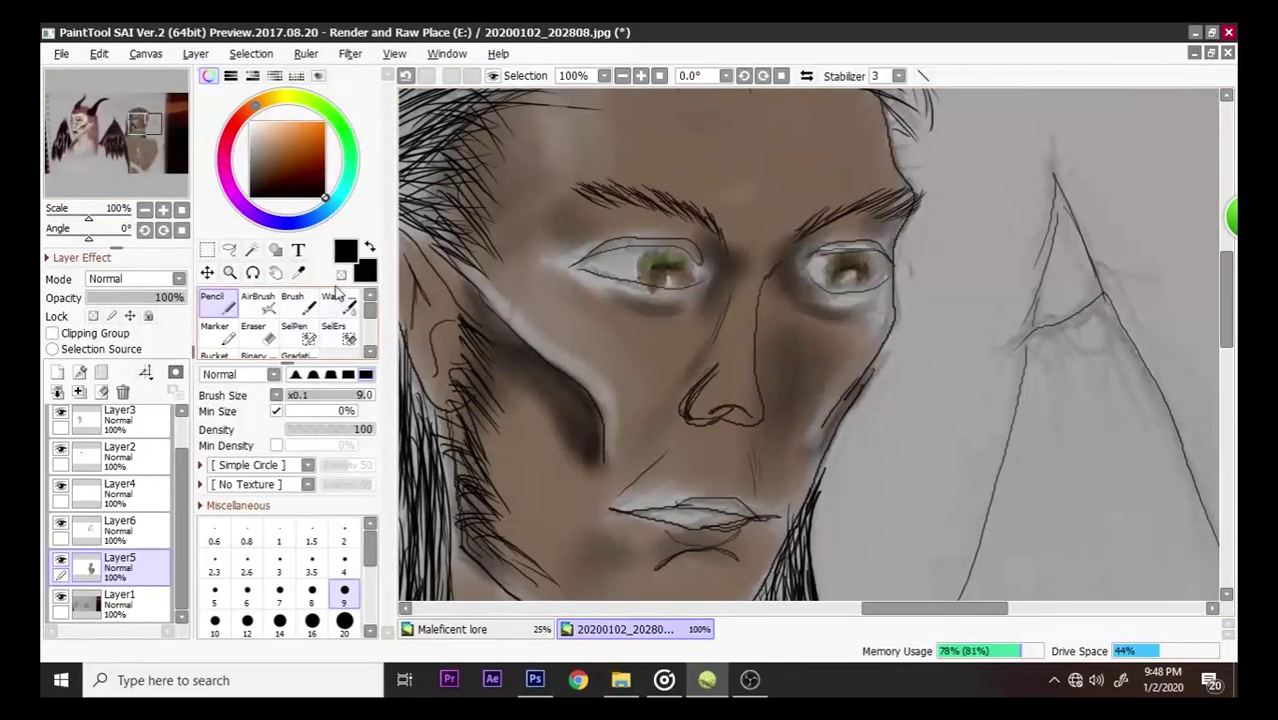
pyautogui.click(299, 272)
pyautogui.click(651, 259)
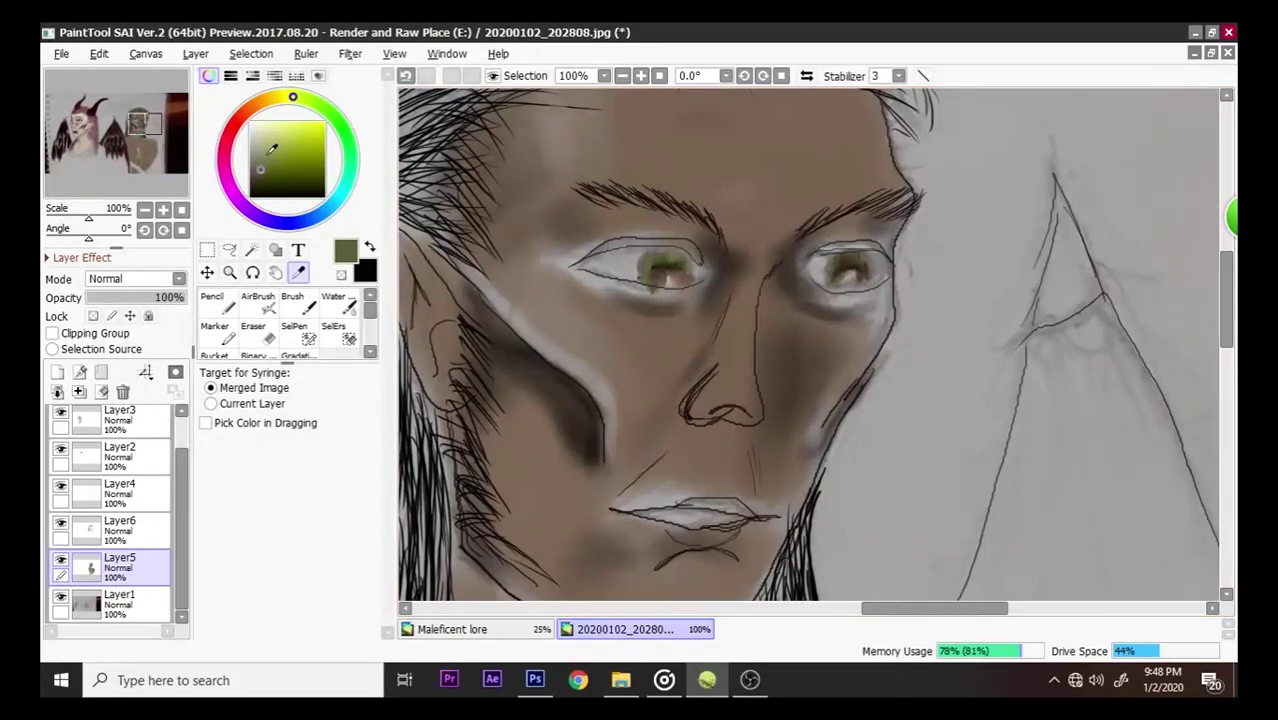
pyautogui.click(291, 156)
pyautogui.click(288, 137)
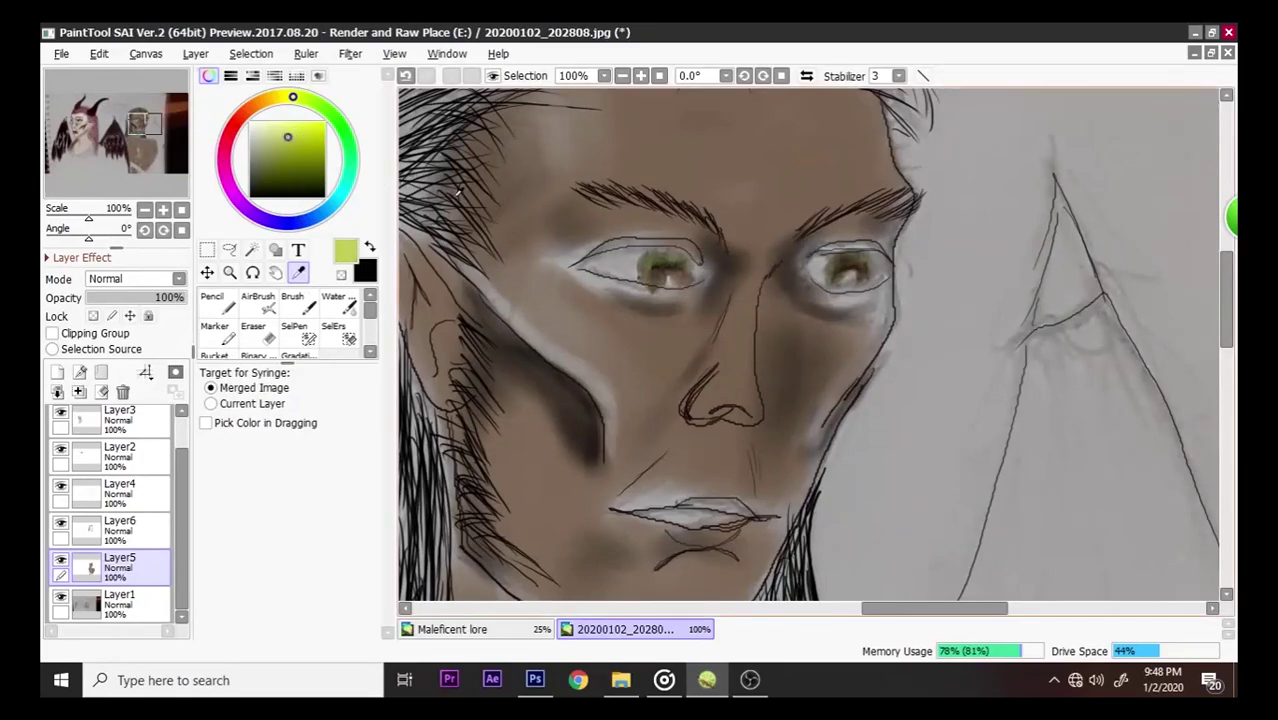
pyautogui.click(652, 259)
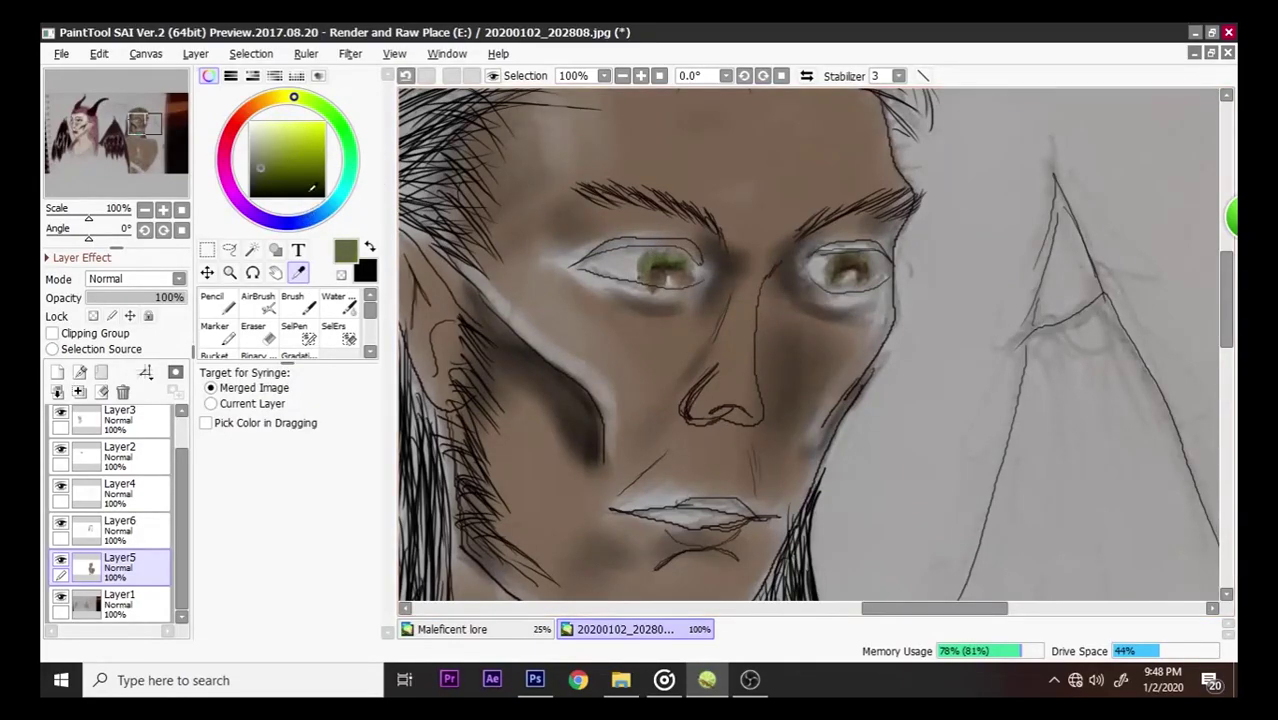
pyautogui.click(290, 157)
# - Paint both irises olive green on Layer5 using the Brush at size 20
pyautogui.click(238, 316)
pyautogui.click(296, 305)
pyautogui.click(320, 398)
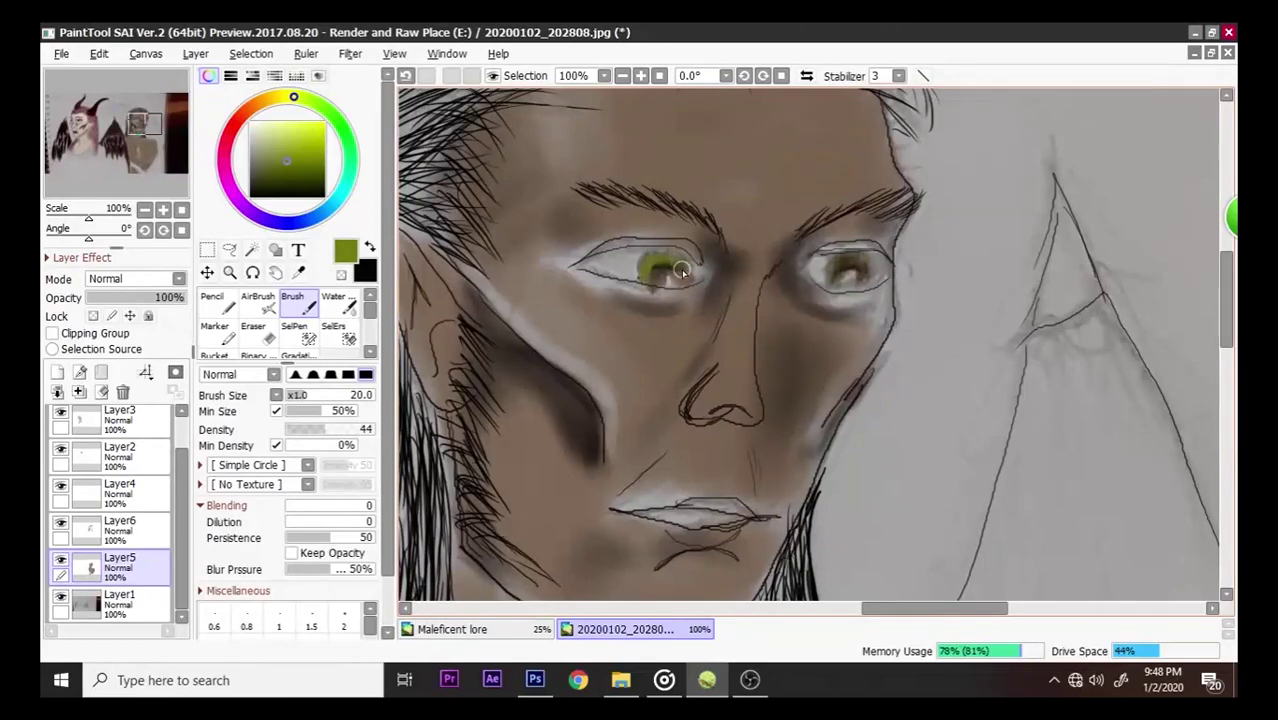
pyautogui.moveTo(678, 262)
pyautogui.mouseDown()
pyautogui.moveTo(646, 273)
pyautogui.moveTo(666, 262)
pyautogui.mouseUp()
pyautogui.moveTo(865, 265)
pyautogui.mouseDown()
pyautogui.moveTo(842, 270)
pyautogui.moveTo(858, 265)
pyautogui.mouseUp()
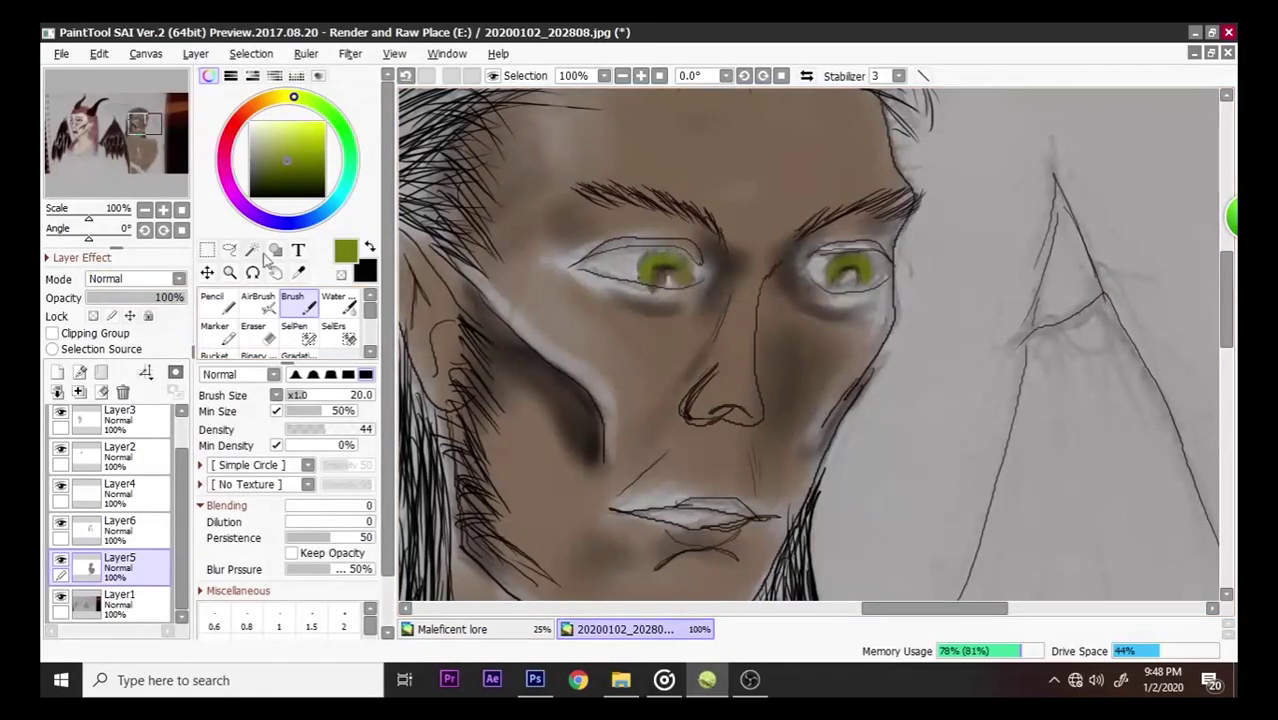
# - Sample a brown near the iris, brighten it to golden brown, and paint brown rings inside both irises on Layer6
pyautogui.click(298, 273)
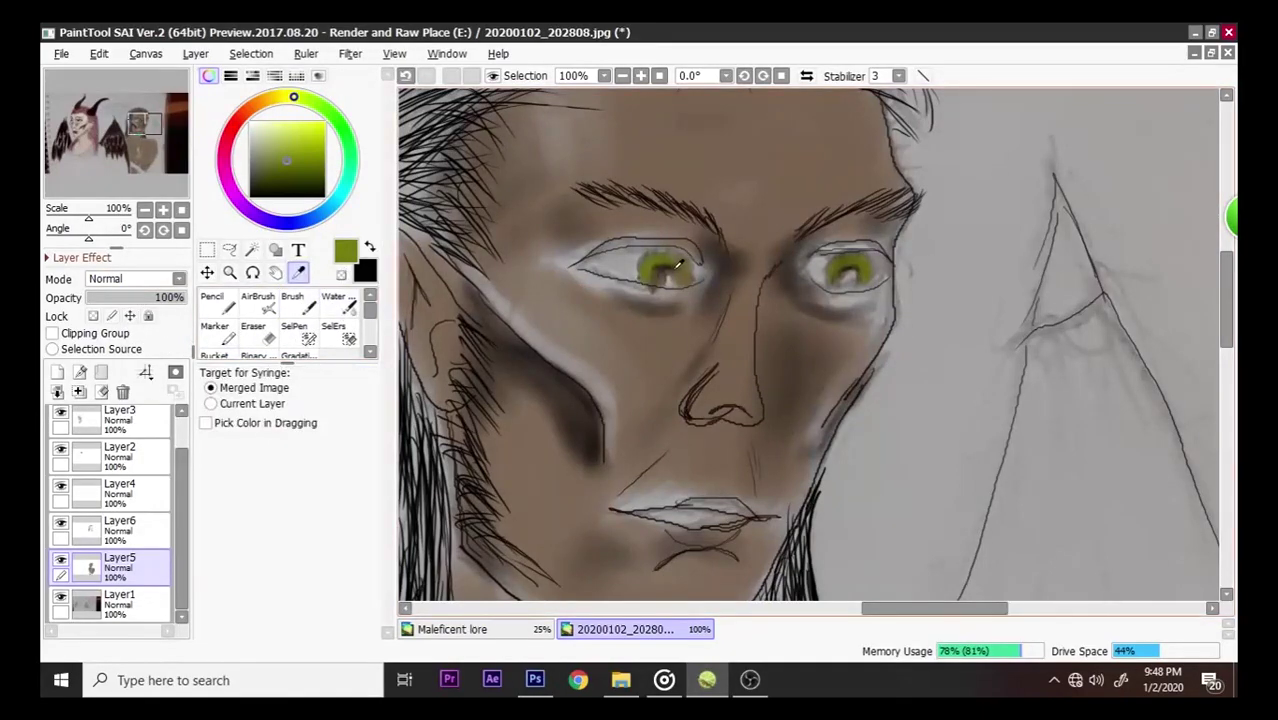
pyautogui.click(665, 275)
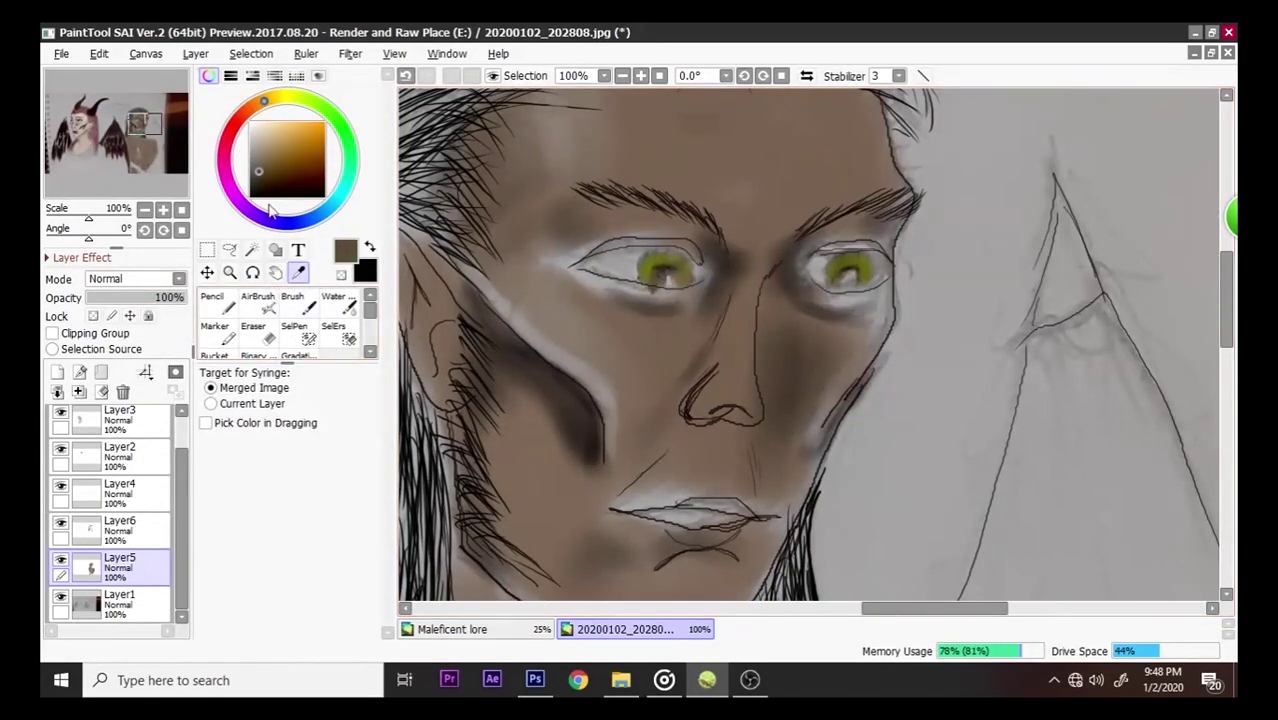
pyautogui.click(286, 148)
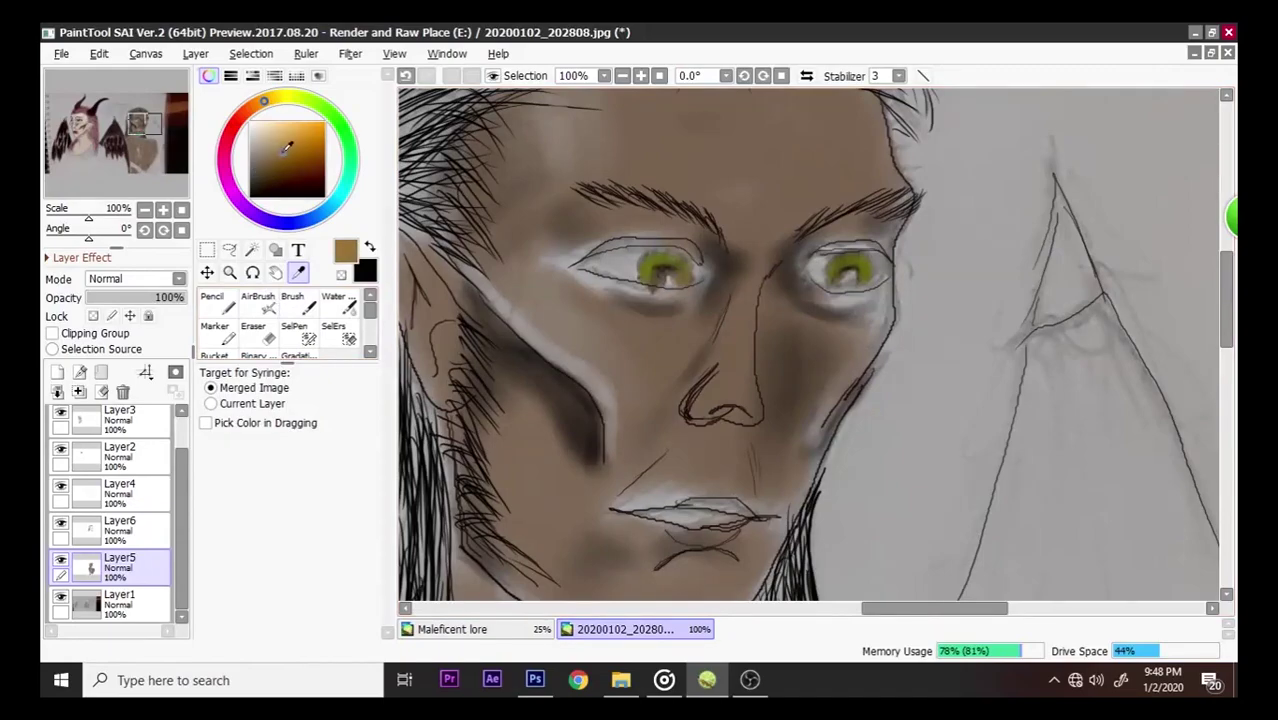
pyautogui.click(299, 312)
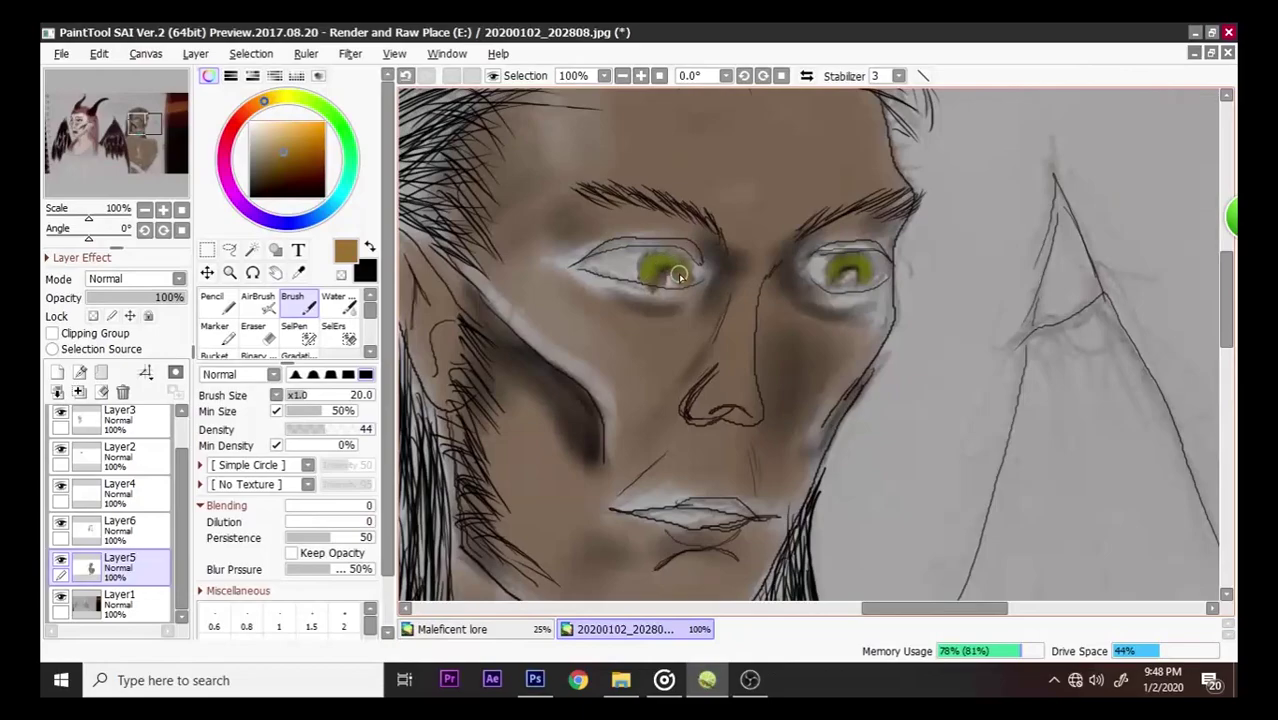
pyautogui.click(130, 525)
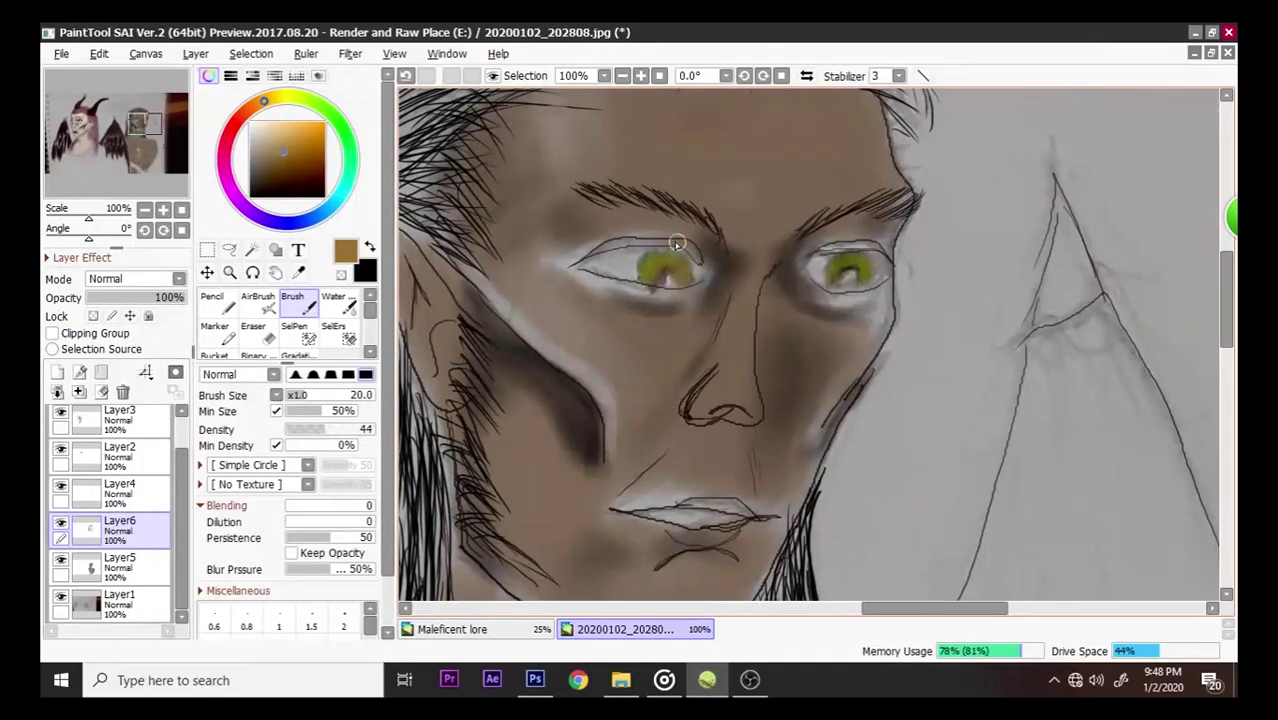
pyautogui.keyDown('alt'); pyautogui.click(670, 250); pyautogui.keyUp('alt')
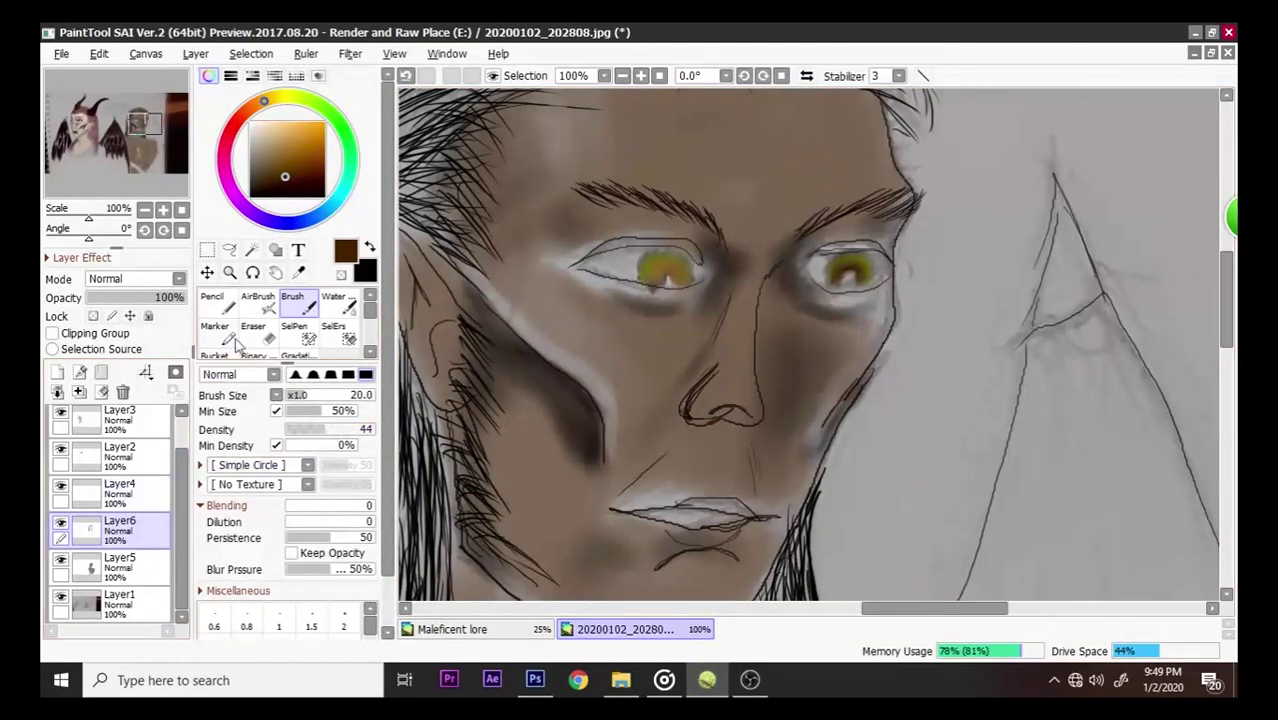
# - Paint dark red inner rings around the pupils on Layer4 using the Brush at size 12
pyautogui.click(147, 497)
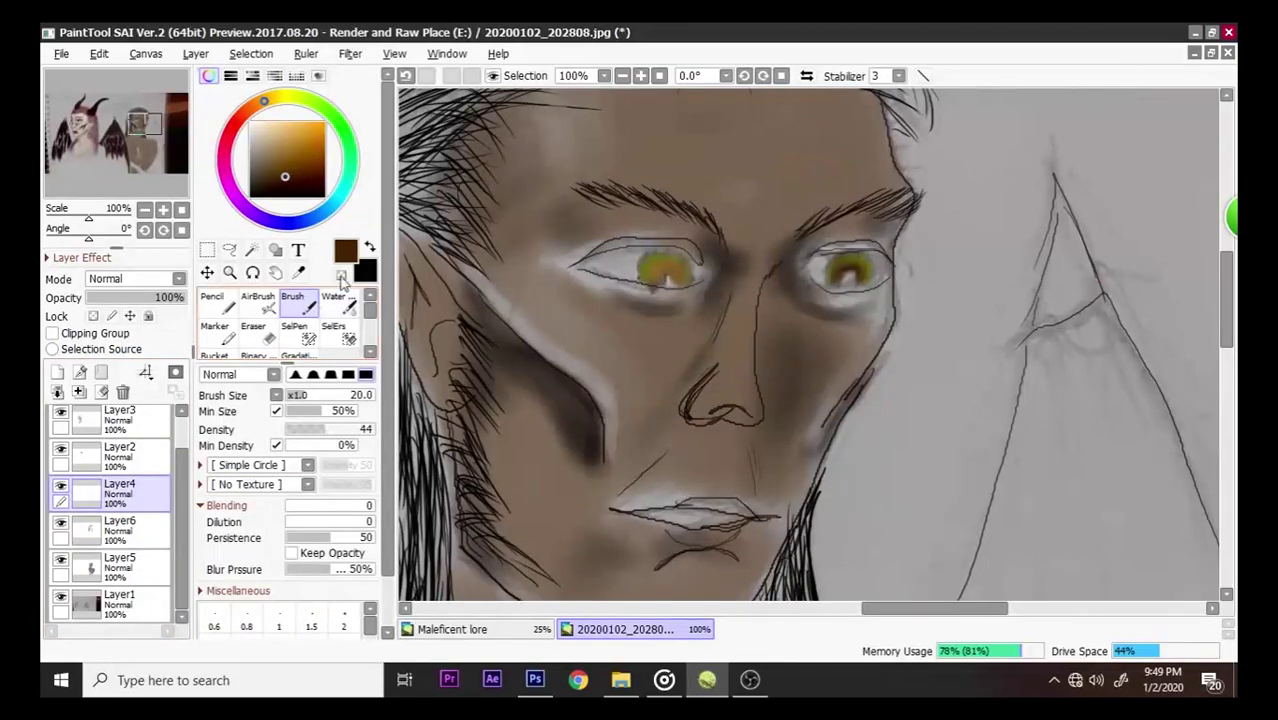
pyautogui.press('[')
pyautogui.press('[')
pyautogui.press('[')
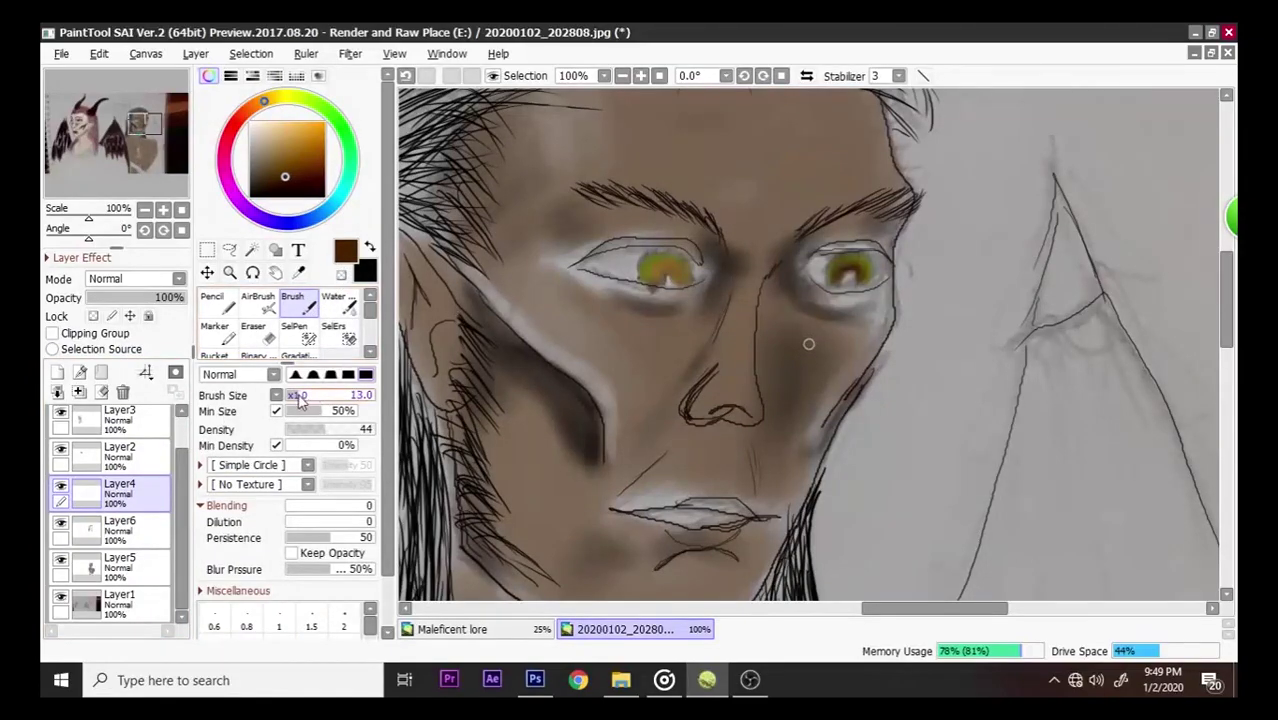
pyautogui.click(244, 120)
pyautogui.click(309, 158)
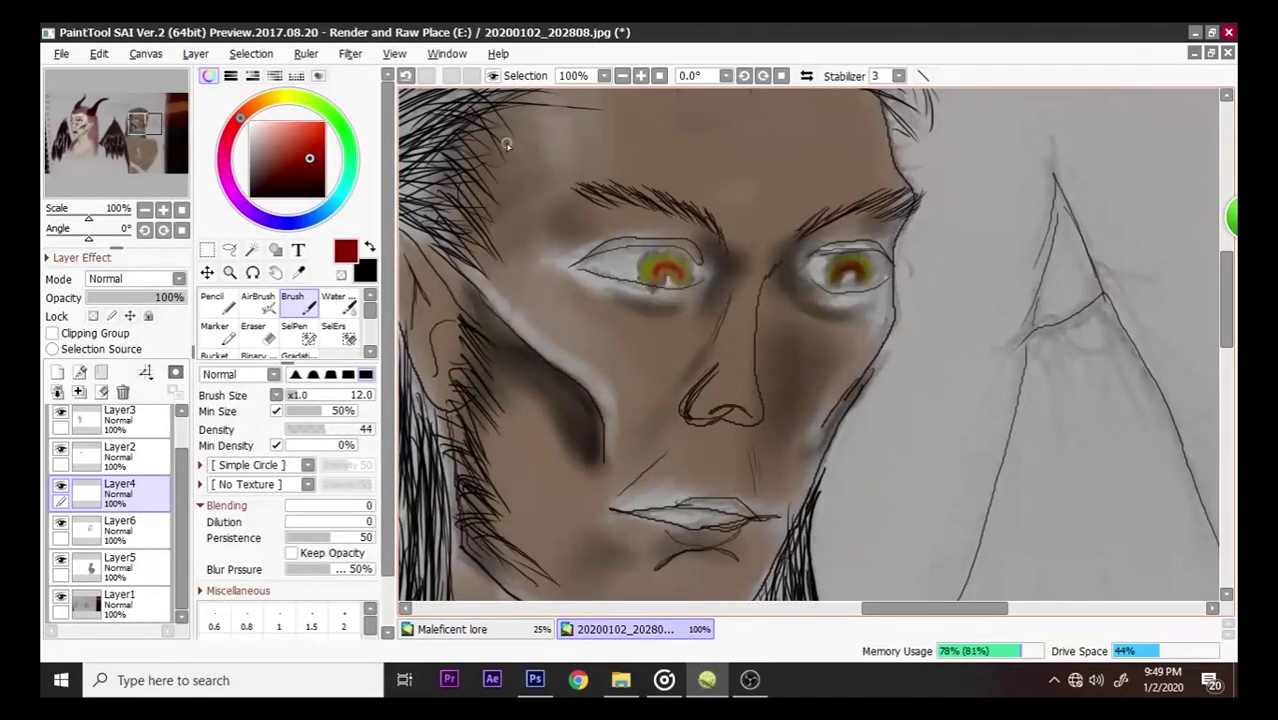
# - Sample the iris's olive green, shift it to a darker pure green, and outline the outer edges of both irises on Layer4
pyautogui.click(299, 273)
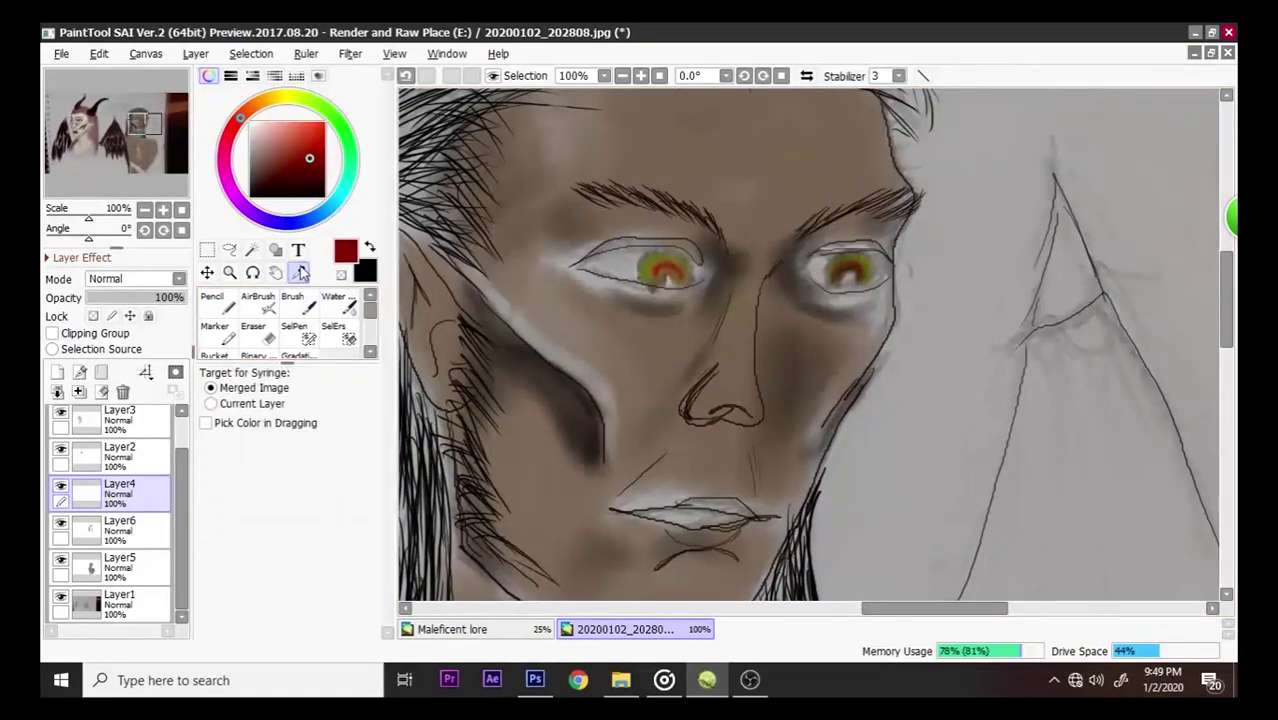
pyautogui.click(650, 268)
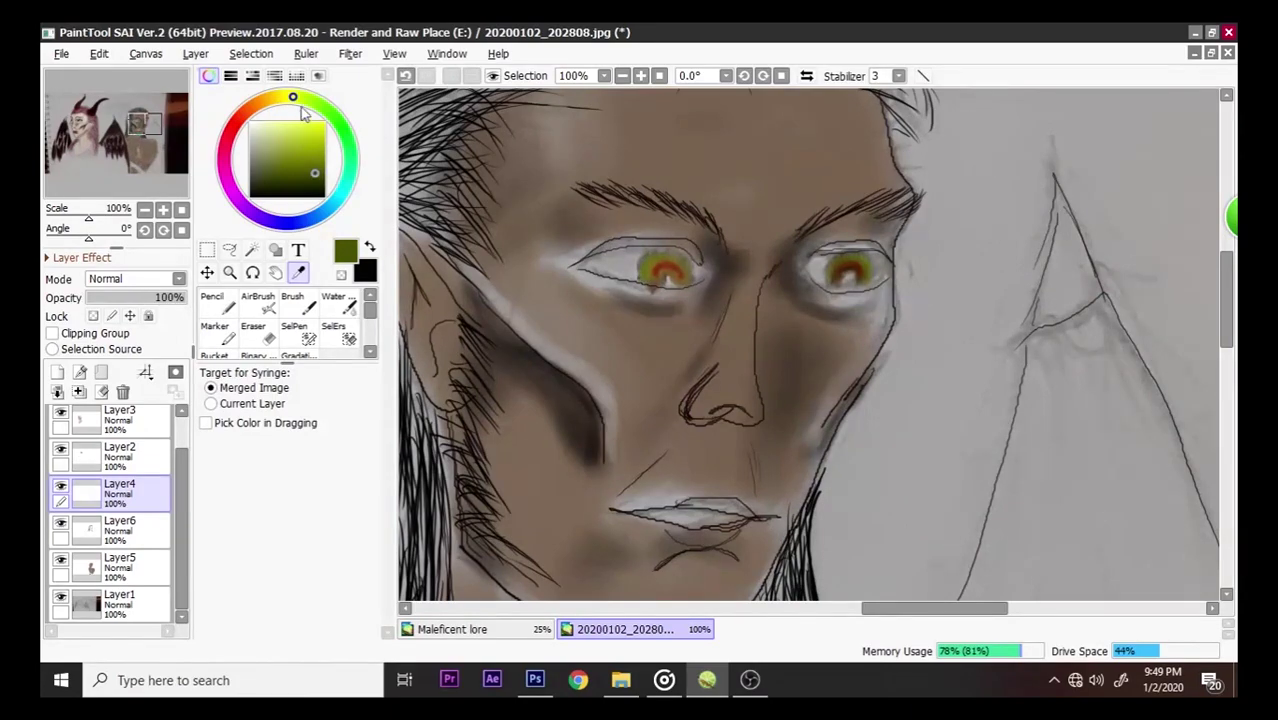
pyautogui.moveTo(345, 150); pyautogui.dragTo(351, 157)
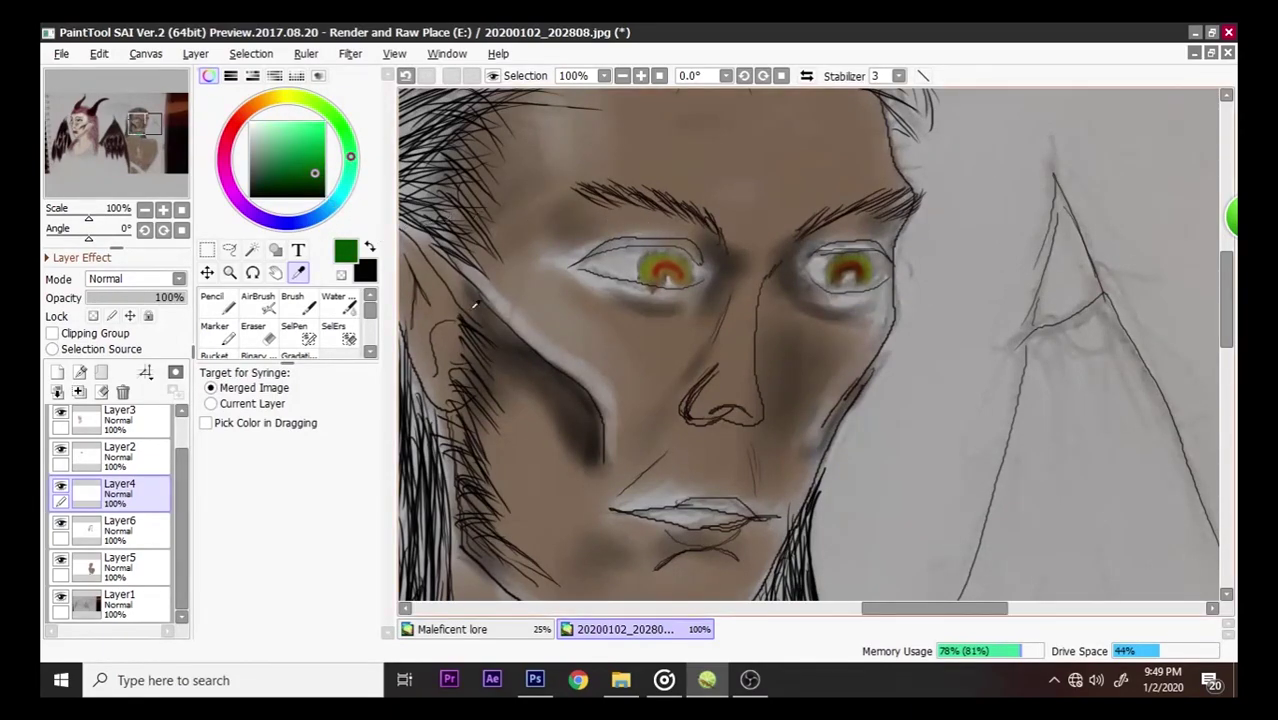
pyautogui.press('b')
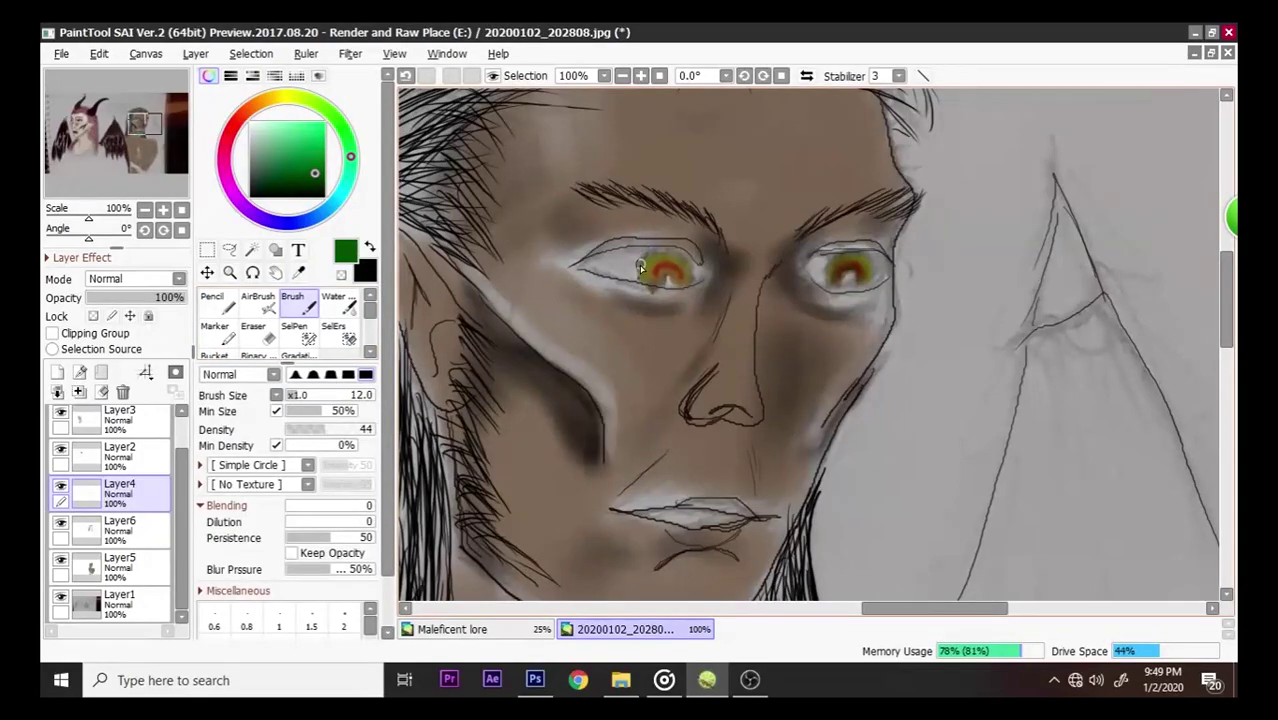
pyautogui.moveTo(645, 287)
pyautogui.mouseDown()
pyautogui.moveTo(640, 268)
pyautogui.moveTo(664, 252)
pyautogui.moveTo(691, 282)
pyautogui.moveTo(660, 250)
pyautogui.moveTo(688, 278)
pyautogui.moveTo(672, 254)
pyautogui.moveTo(656, 256)
pyautogui.mouseUp()
pyautogui.moveTo(852, 270)
pyautogui.mouseDown()
pyautogui.moveTo(830, 262)
pyautogui.moveTo(822, 283)
pyautogui.moveTo(845, 258)
pyautogui.moveTo(870, 262)
pyautogui.moveTo(874, 286)
pyautogui.moveTo(869, 258)
pyautogui.moveTo(835, 258)
pyautogui.moveTo(828, 282)
pyautogui.mouseUp()
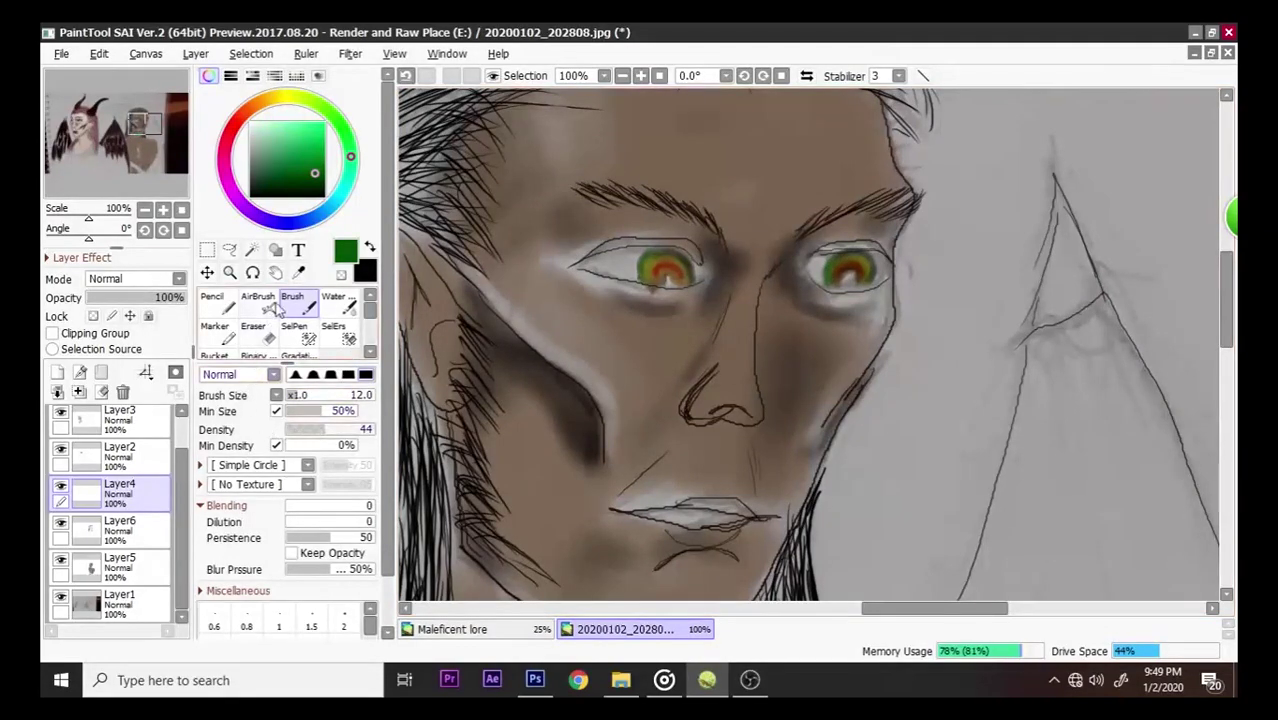
# - Paint black pupils in the centres of both irises on Layer2 using the Brush at size 12
pyautogui.click(298, 272)
pyautogui.moveTo(304, 190); pyautogui.dragTo(324, 196)
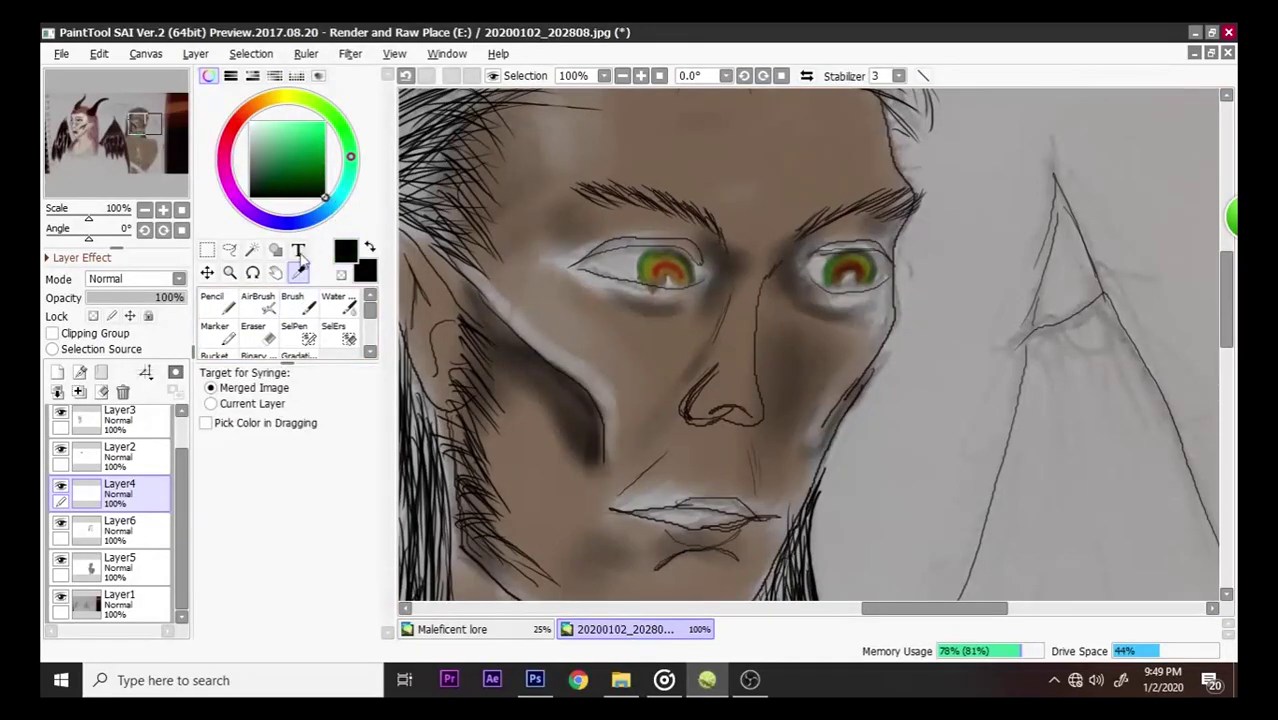
pyautogui.click(234, 306)
pyautogui.click(292, 306)
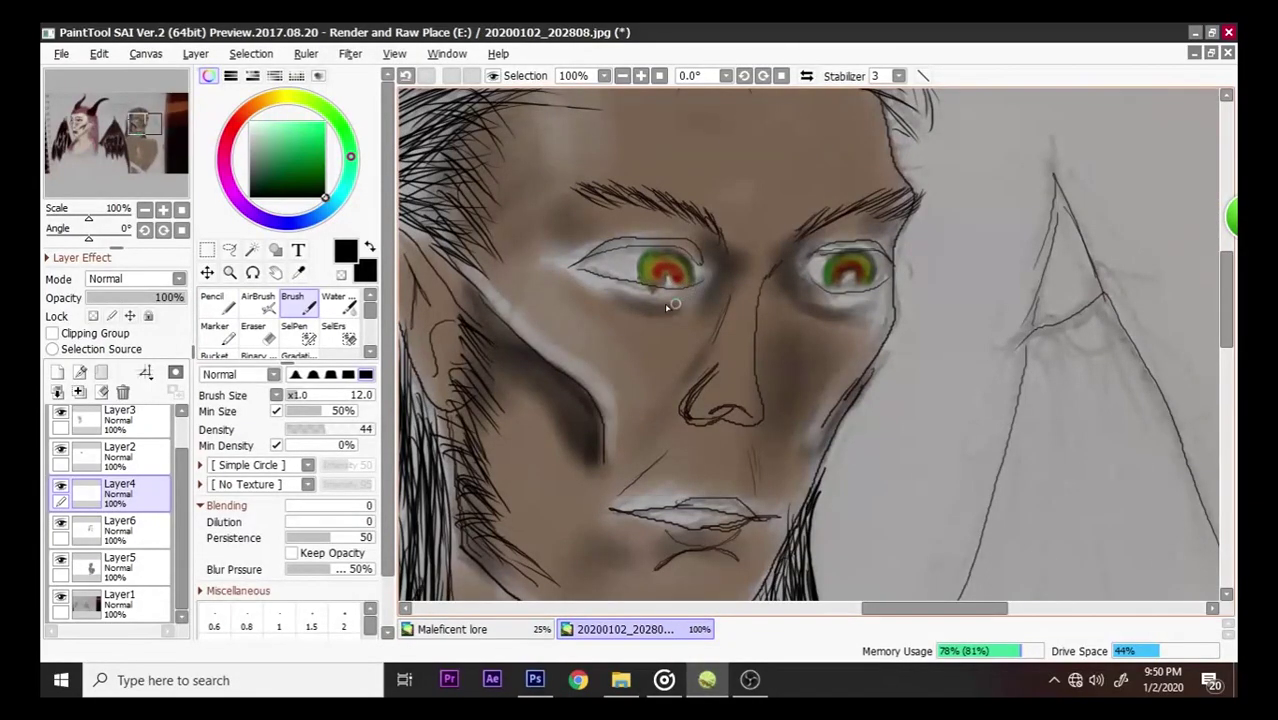
pyautogui.click(126, 455)
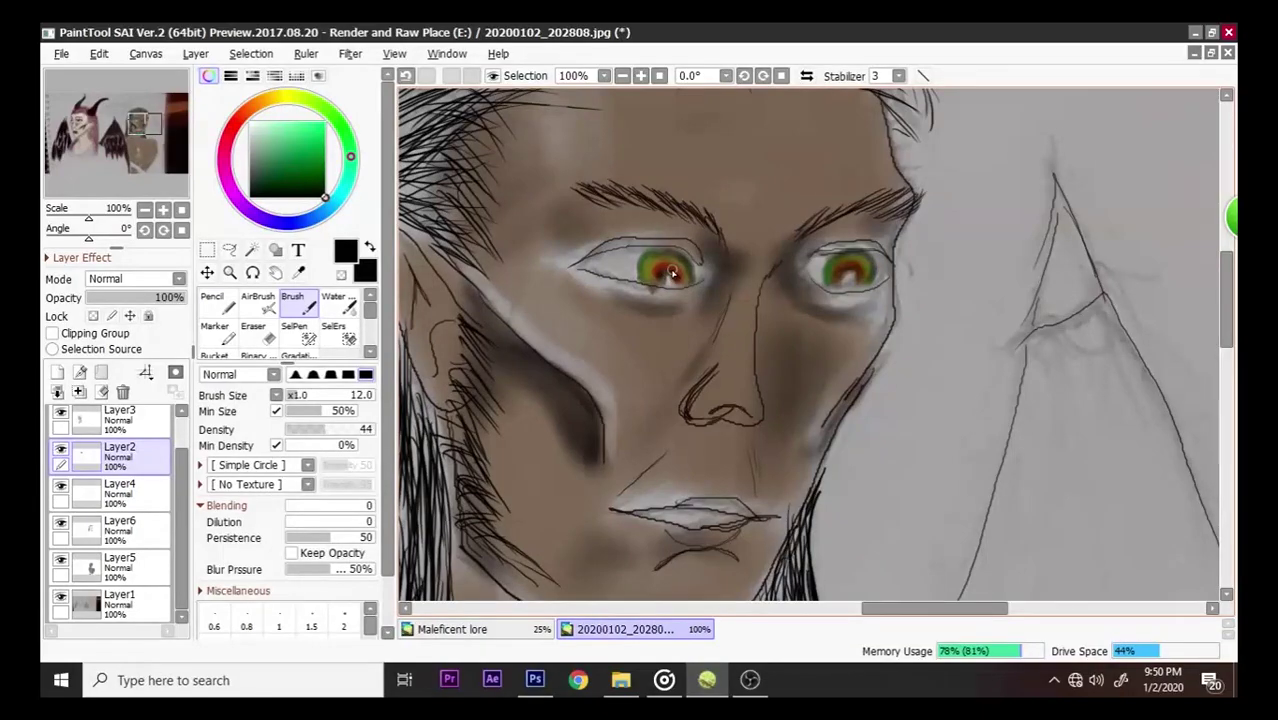
pyautogui.moveTo(676, 277); pyautogui.dragTo(661, 281)
pyautogui.moveTo(660, 276); pyautogui.dragTo(672, 278)
pyautogui.moveTo(843, 280); pyautogui.dragTo(844, 283)
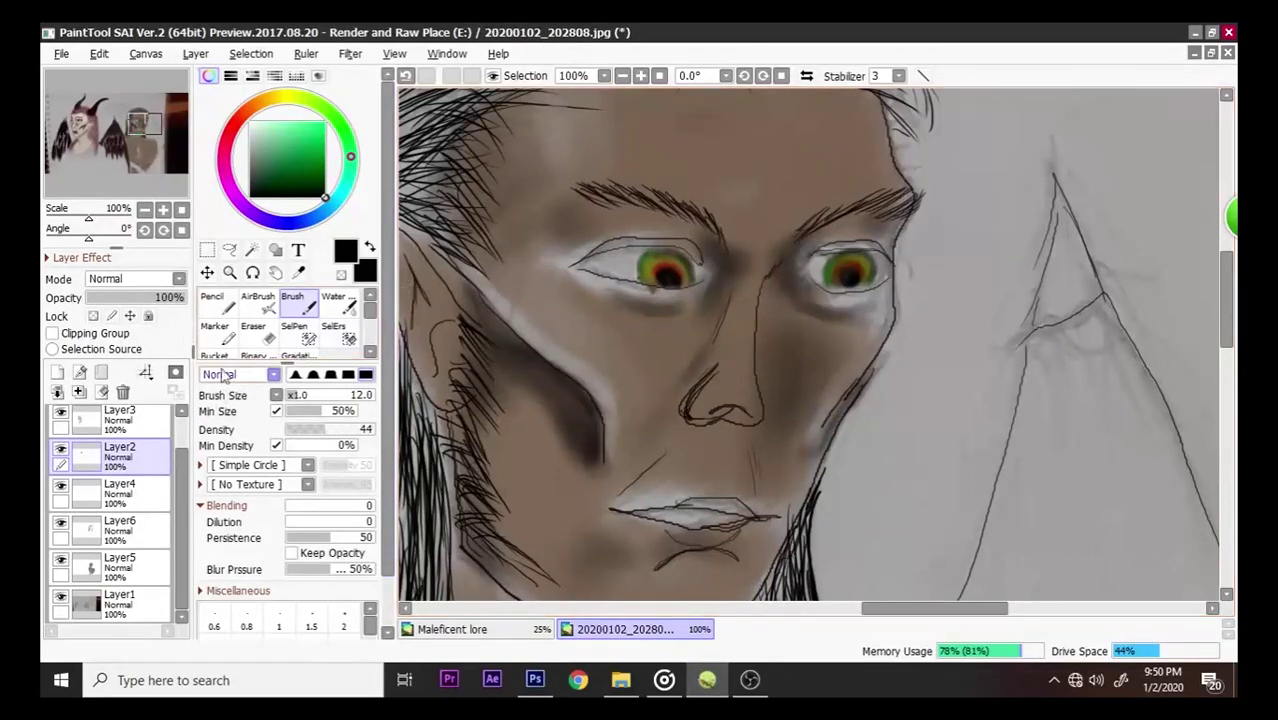
# - Try to erase a catchlight in the near pupil on Layer2 using the Eraser at size 9 and density 100
pyautogui.click(260, 338)
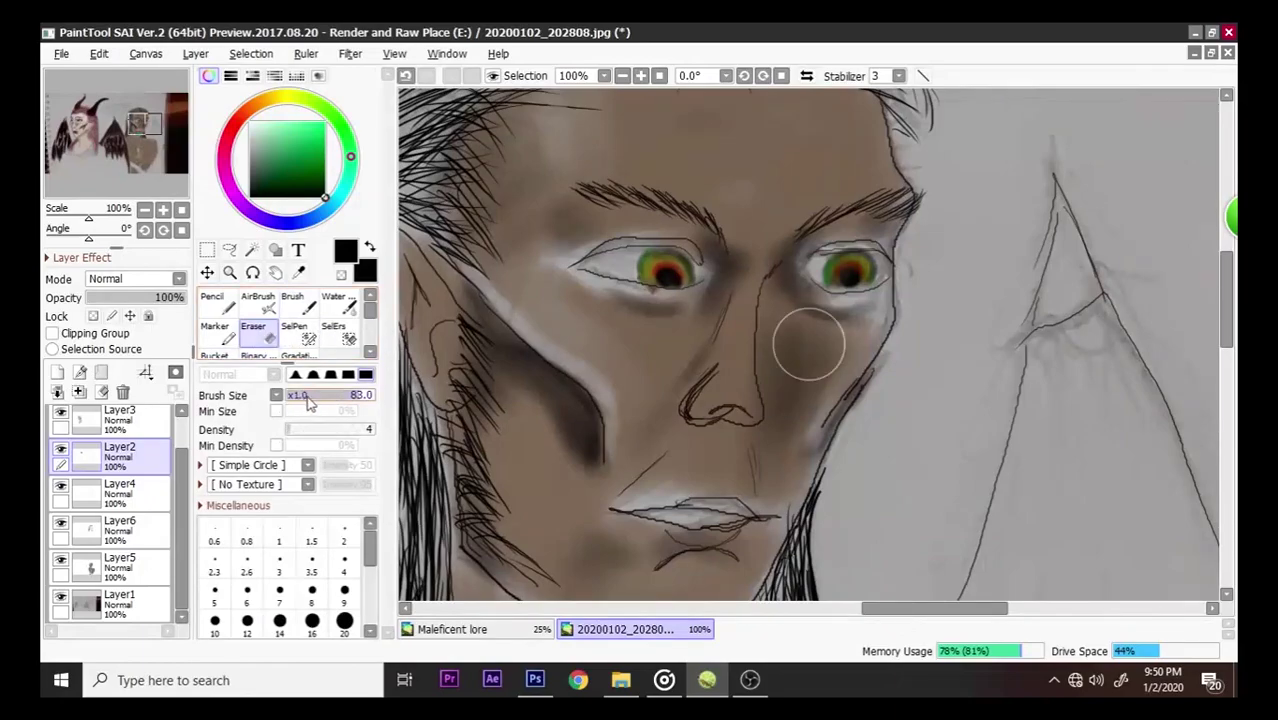
pyautogui.click(344, 590)
pyautogui.moveTo(365, 430); pyautogui.dragTo(378, 430)
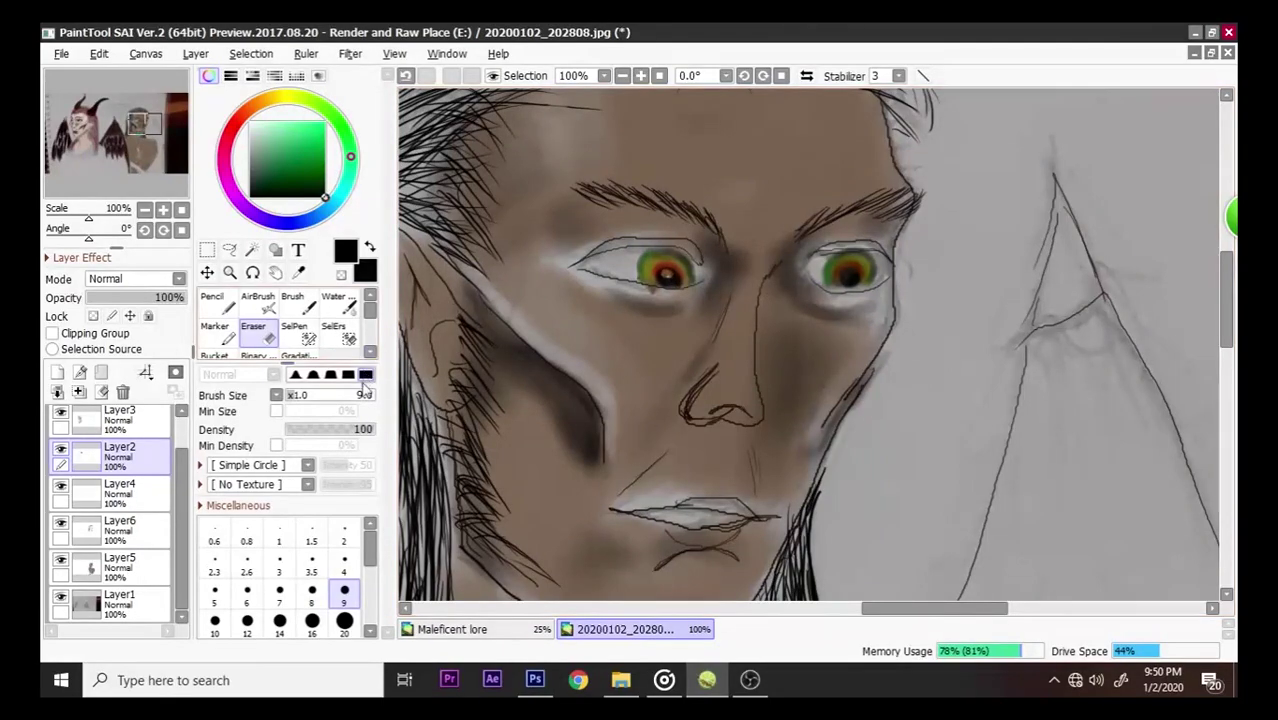
pyautogui.hotkey('ctrl', 'z')
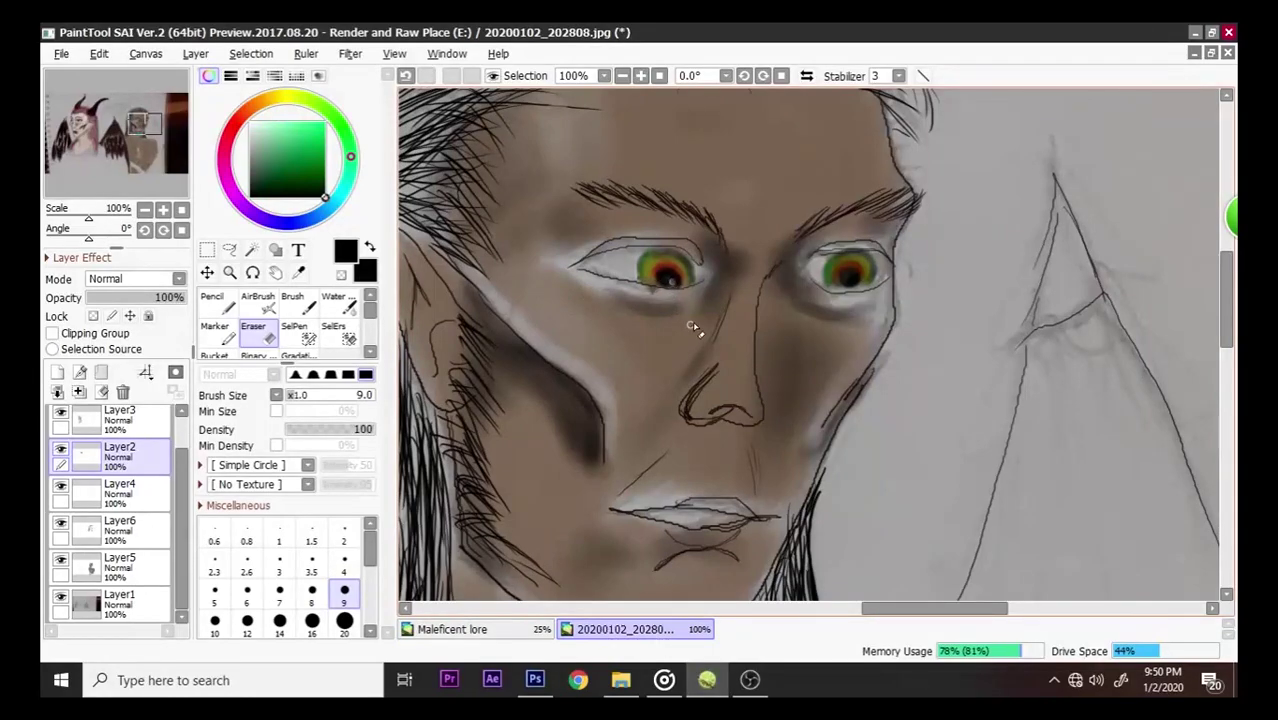
pyautogui.hotkey('ctrl', 'z')
pyautogui.hotkey('ctrl', 'z')
# - Try to erase the catchlight in the near pupil on the other layers, switching between Layer1 and Layer6
pyautogui.click(150, 500)
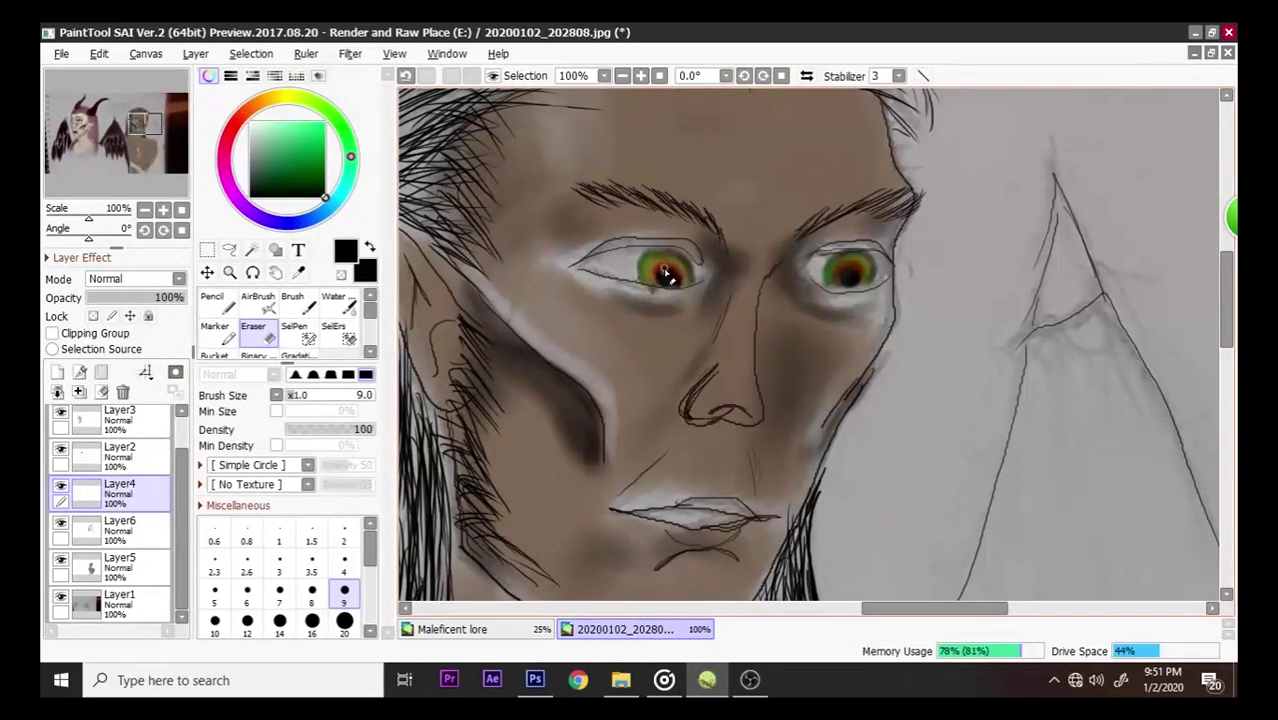
pyautogui.click(118, 527)
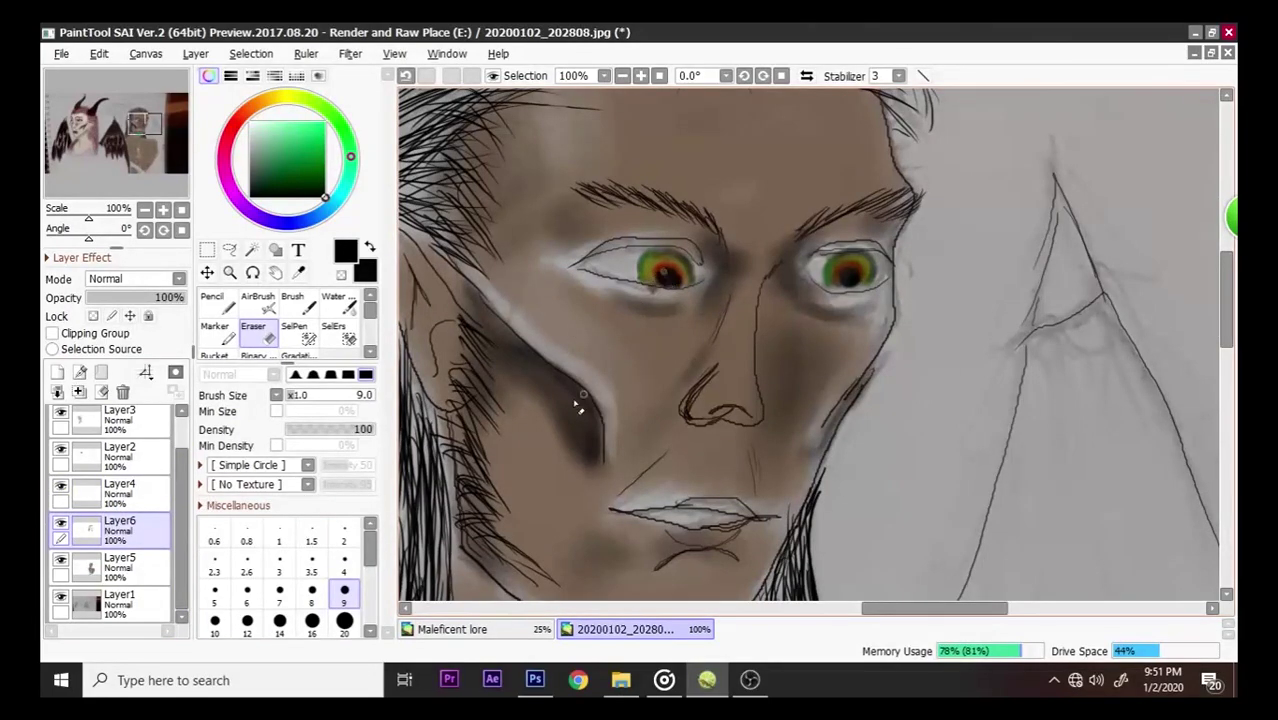
pyautogui.click(118, 565)
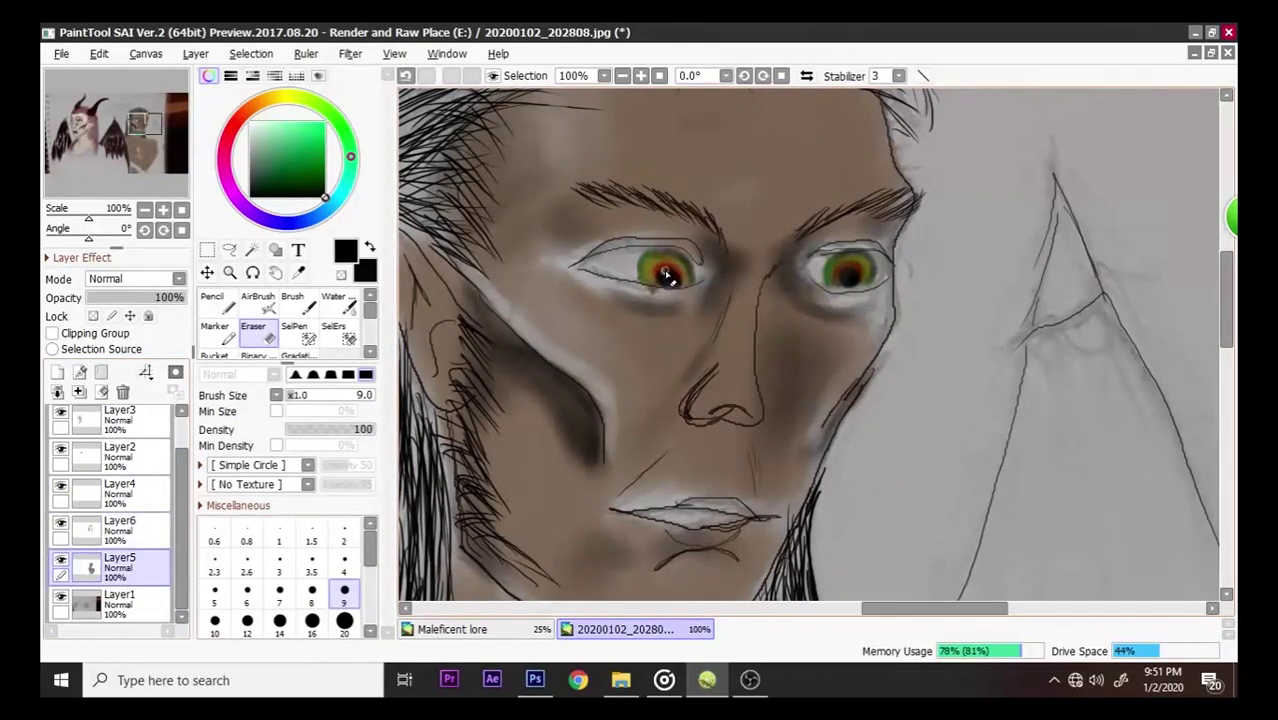
pyautogui.click(116, 600)
pyautogui.click(145, 490)
pyautogui.click(145, 450)
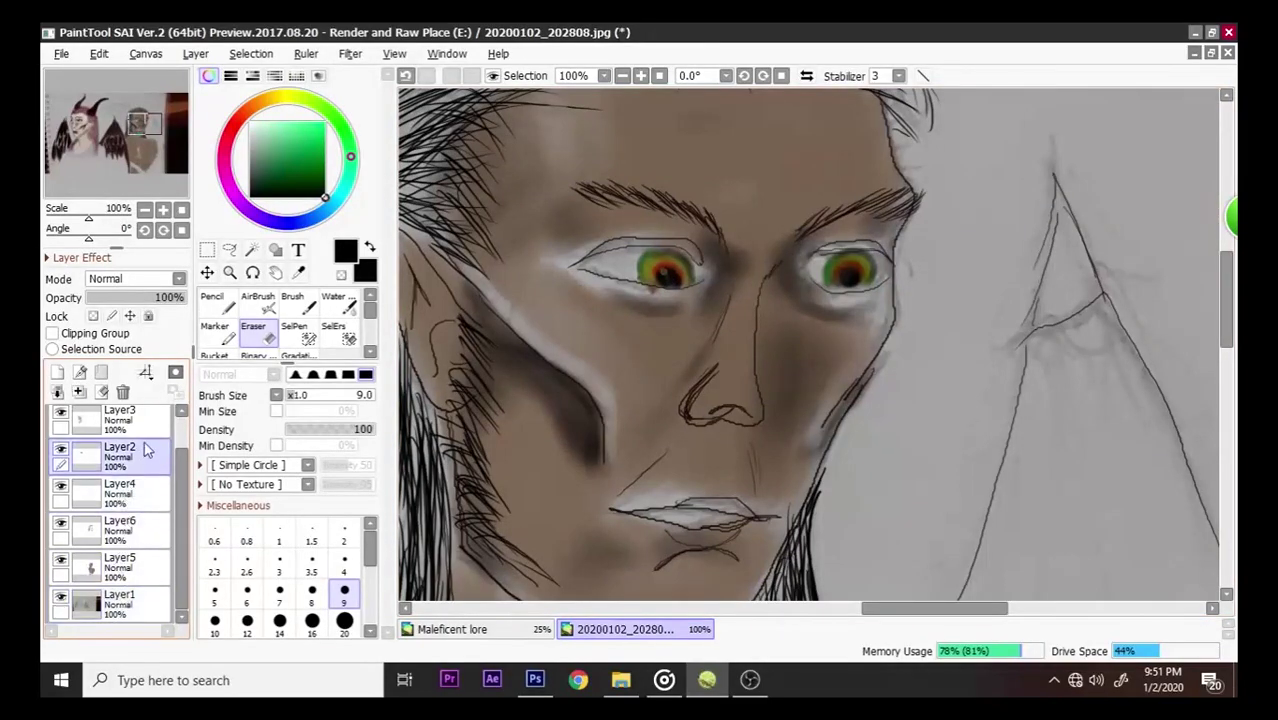
pyautogui.click(138, 415)
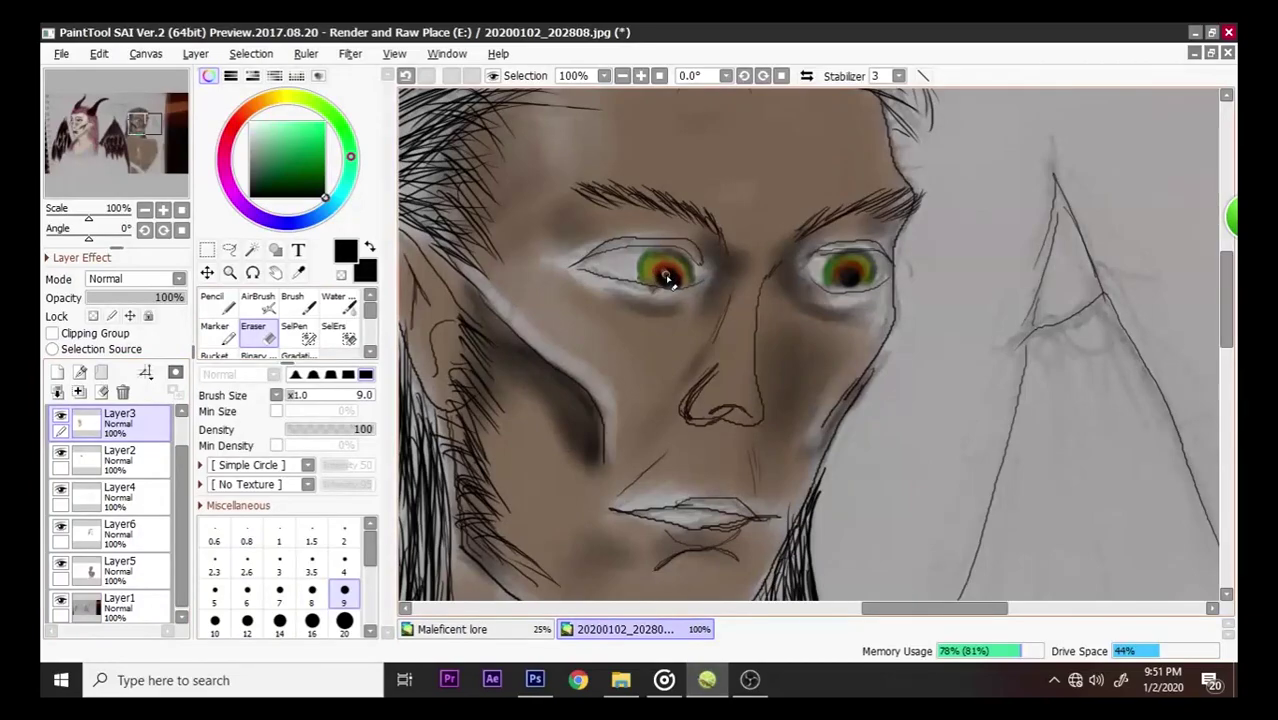
pyautogui.click(135, 455)
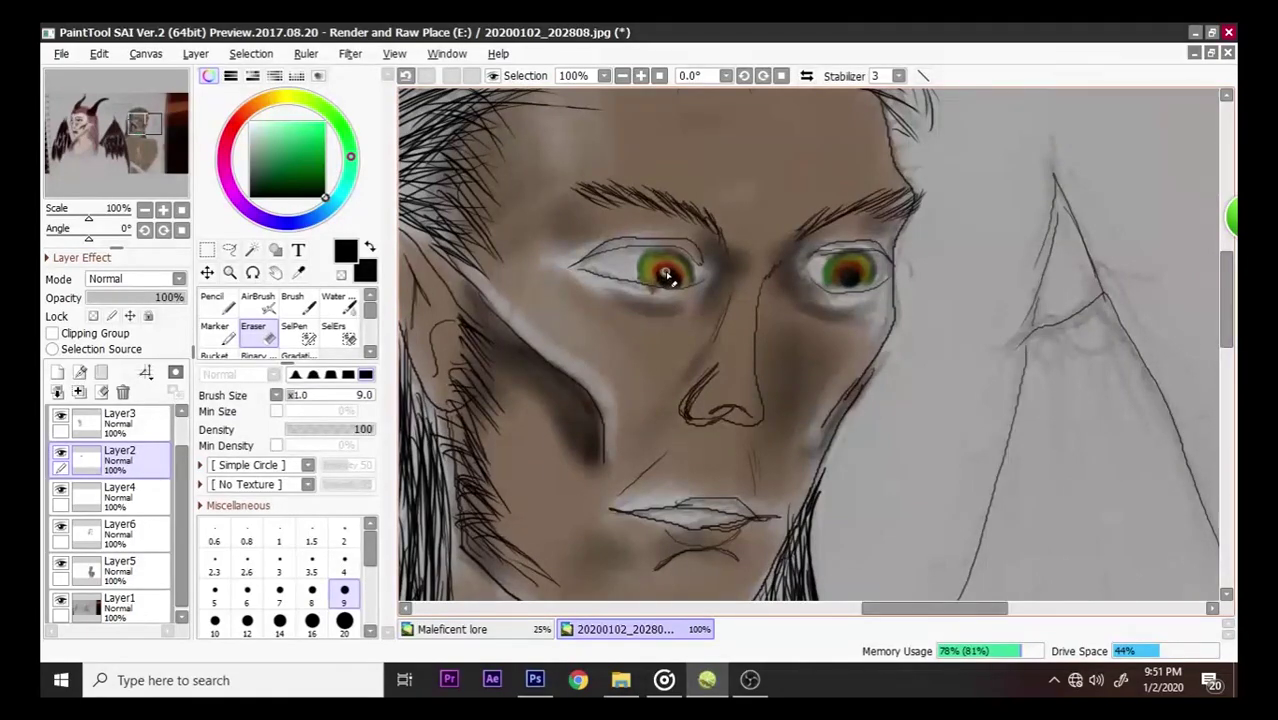
pyautogui.click(130, 492)
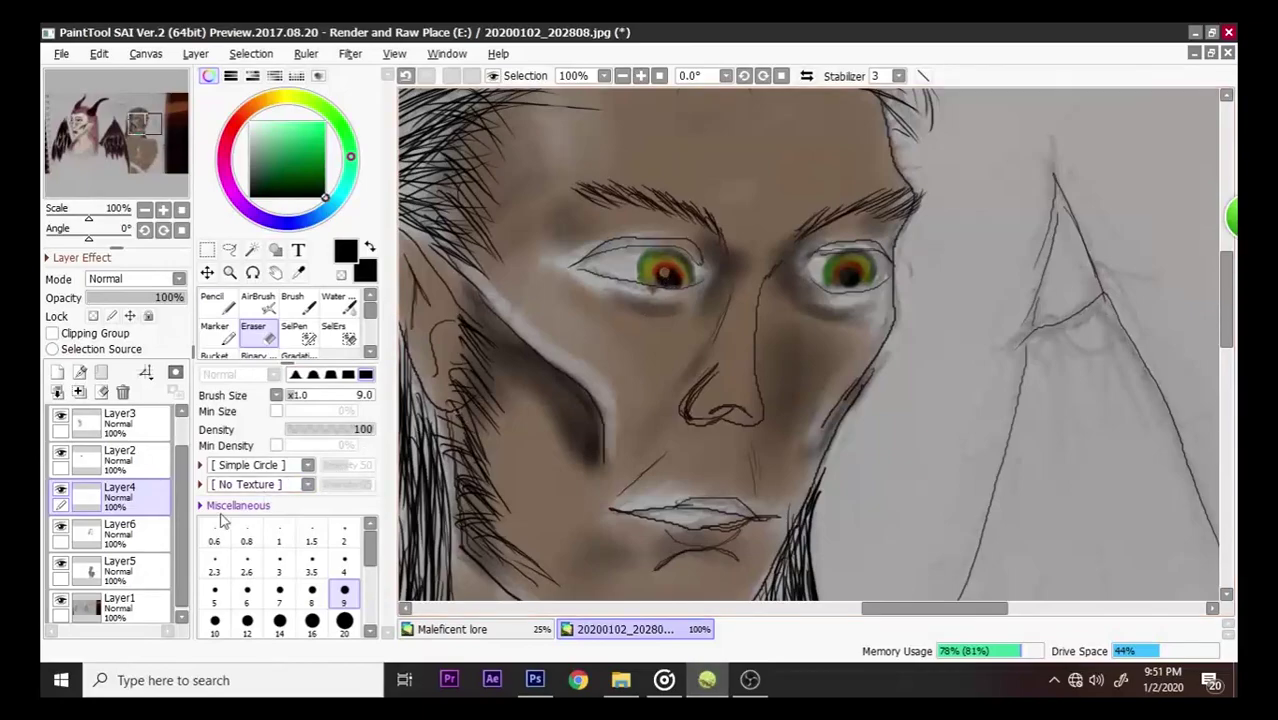
pyautogui.click(125, 530)
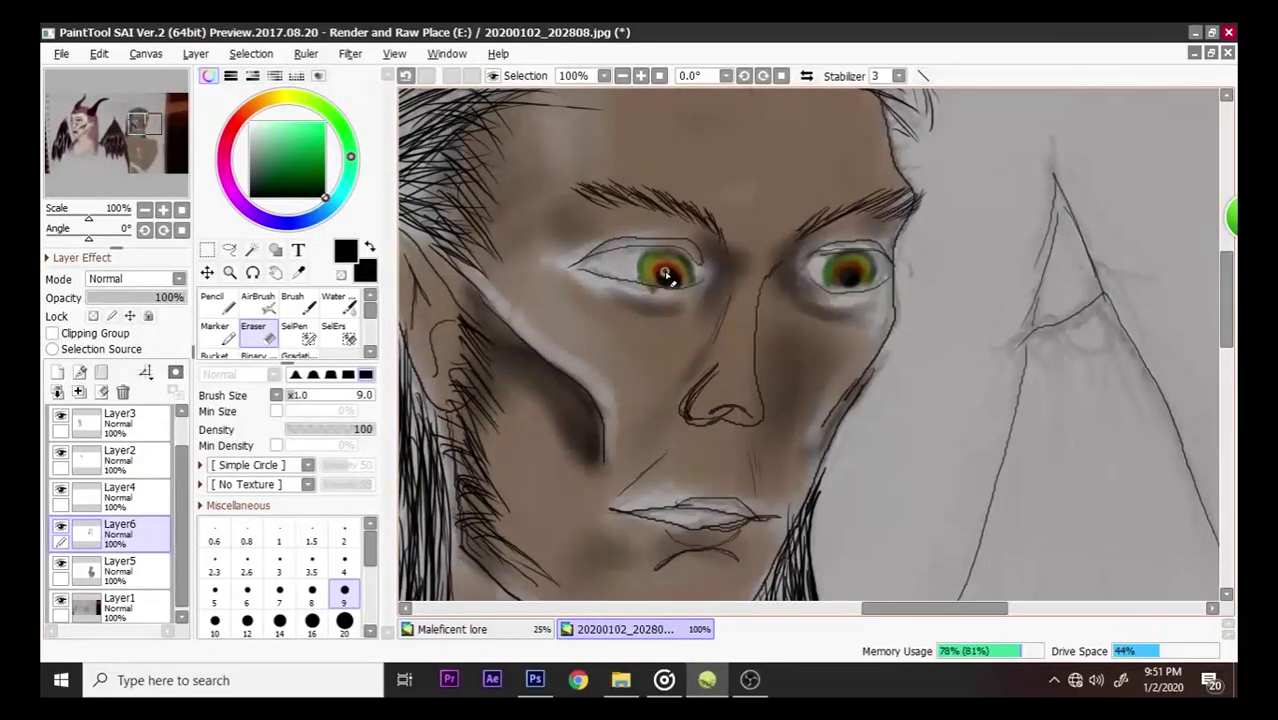
pyautogui.click(125, 567)
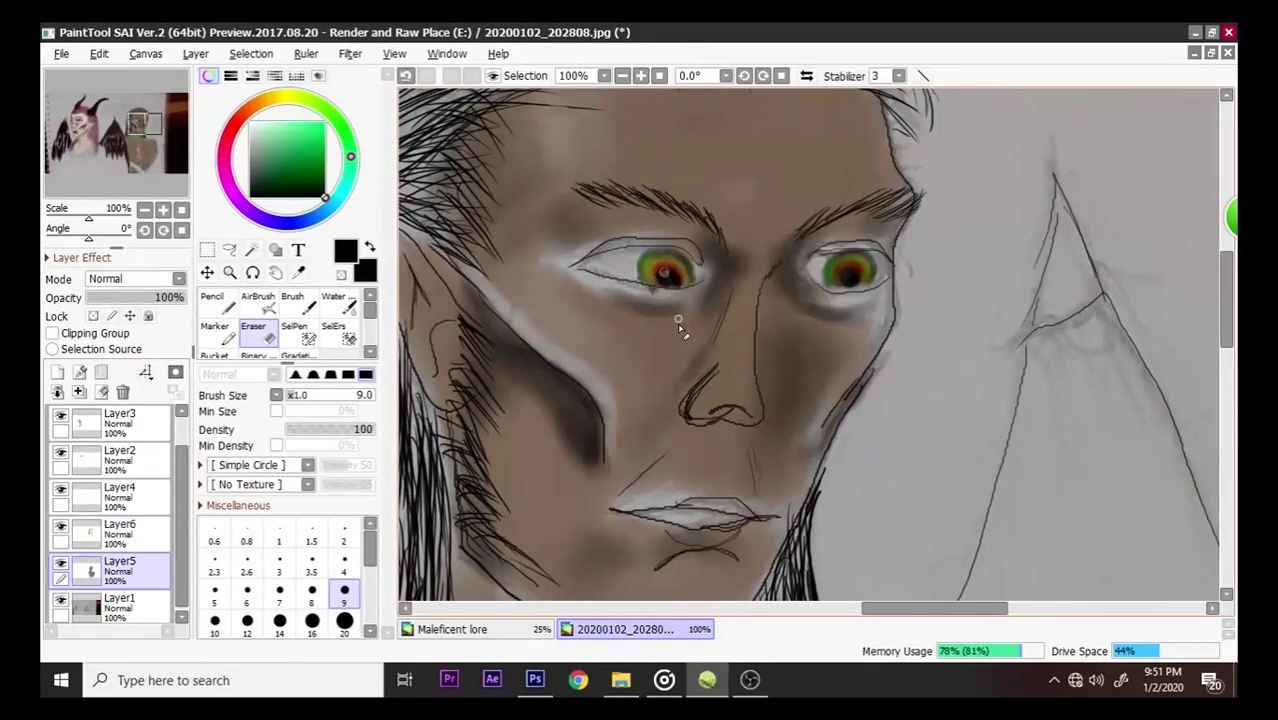
# - Set the colour to white and add a new layer above the Trace layer
pyautogui.click(280, 172)
pyautogui.click(250, 122)
pyautogui.click(128, 430)
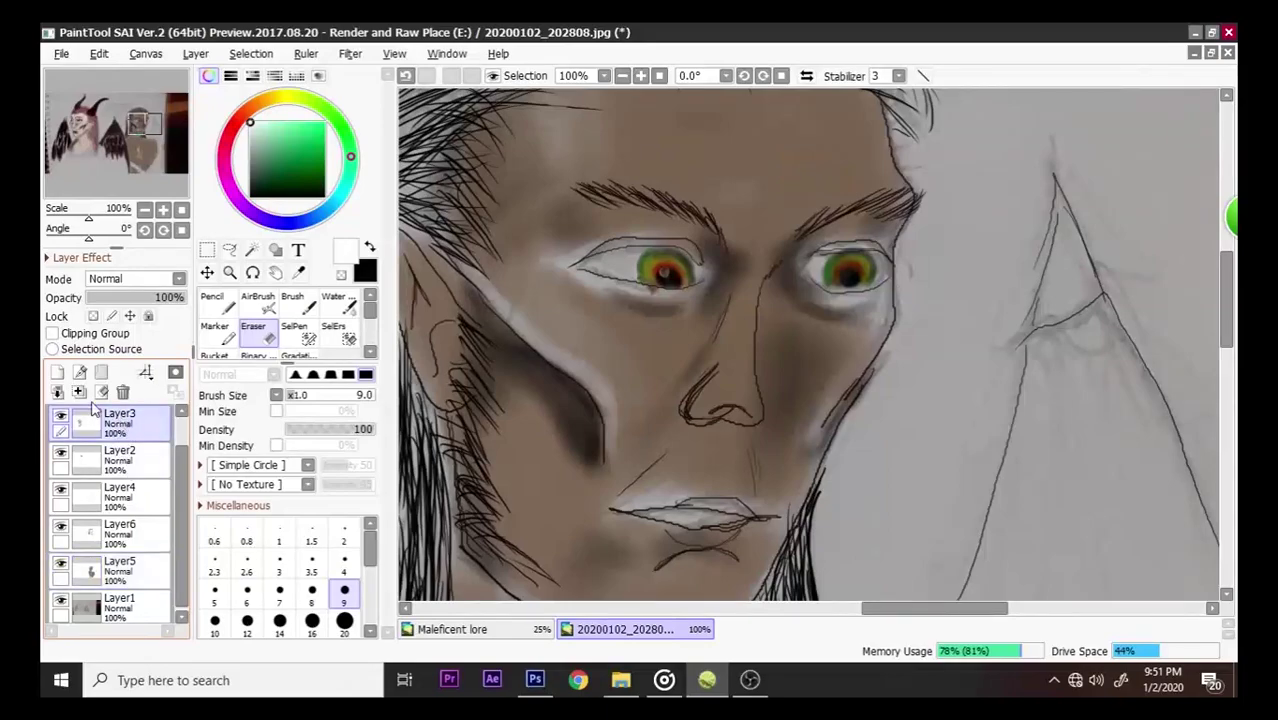
pyautogui.scroll(1, 130, 447)
pyautogui.click(125, 422)
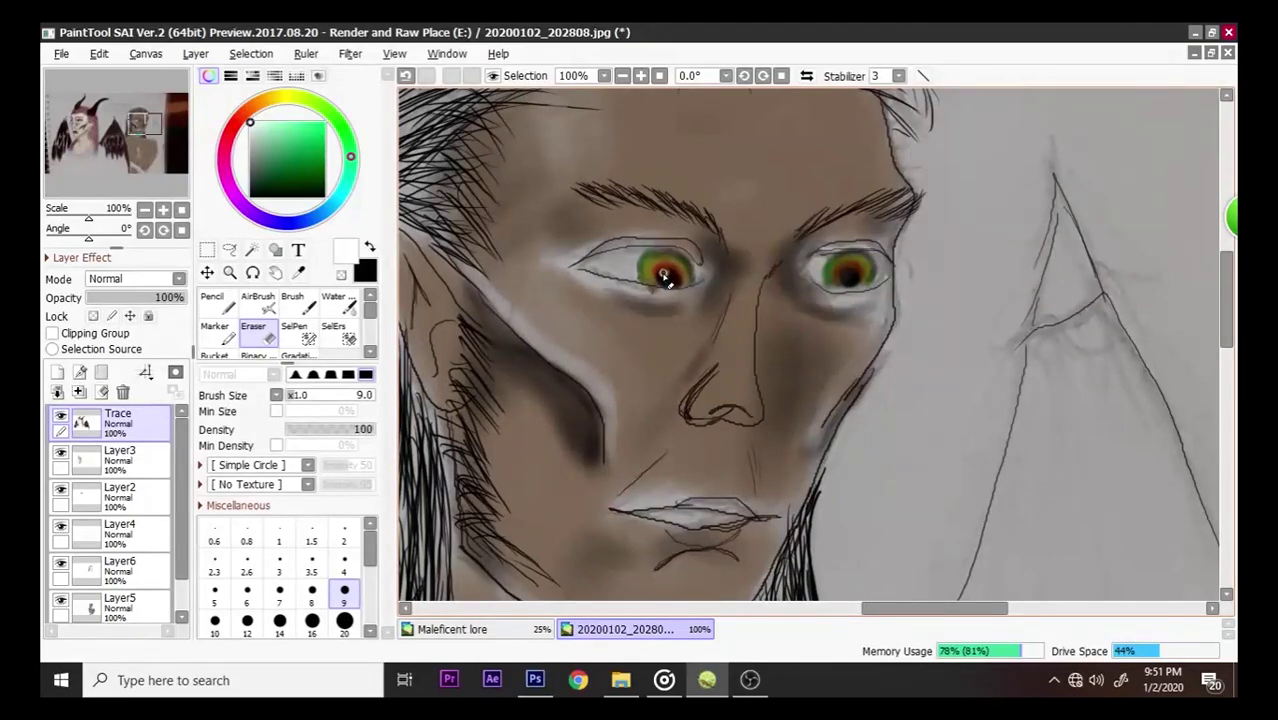
pyautogui.click(58, 373)
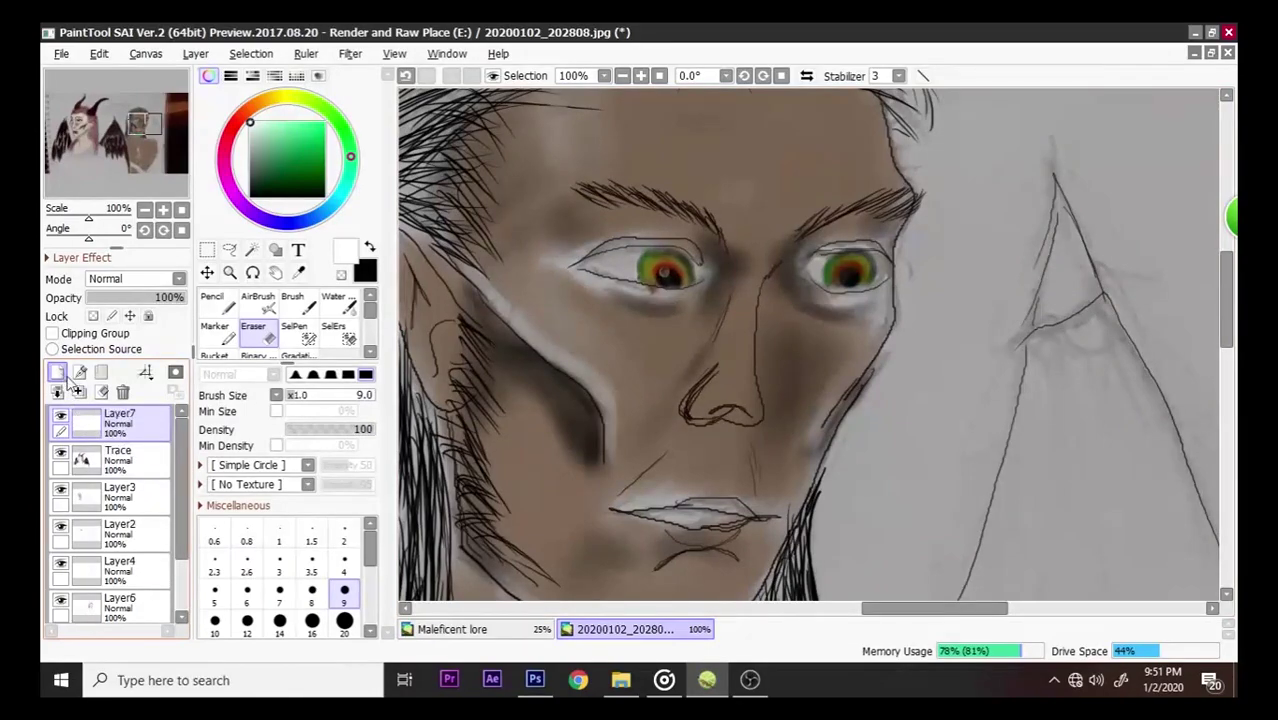
# - Paint white catchlights on Layer7, using the Pencil at size 9 for the near pupil and the Brush at size 12 for the far one
pyautogui.click(212, 300)
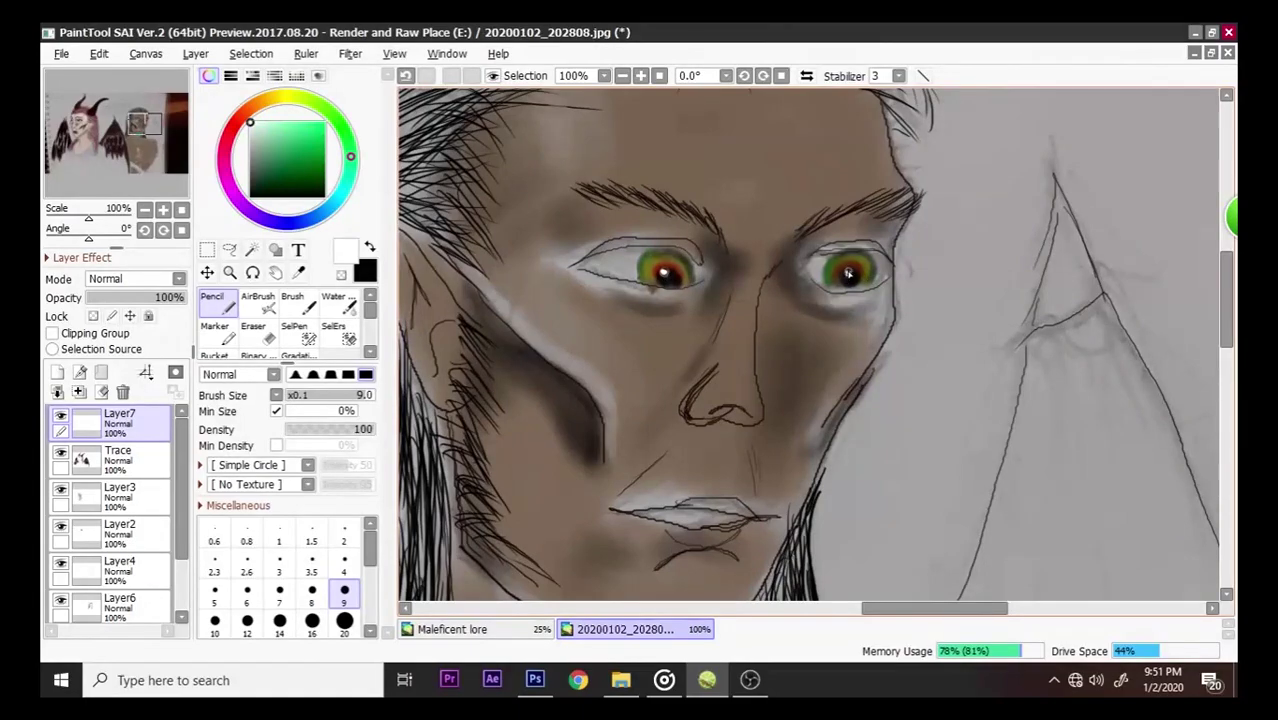
pyautogui.click(292, 300)
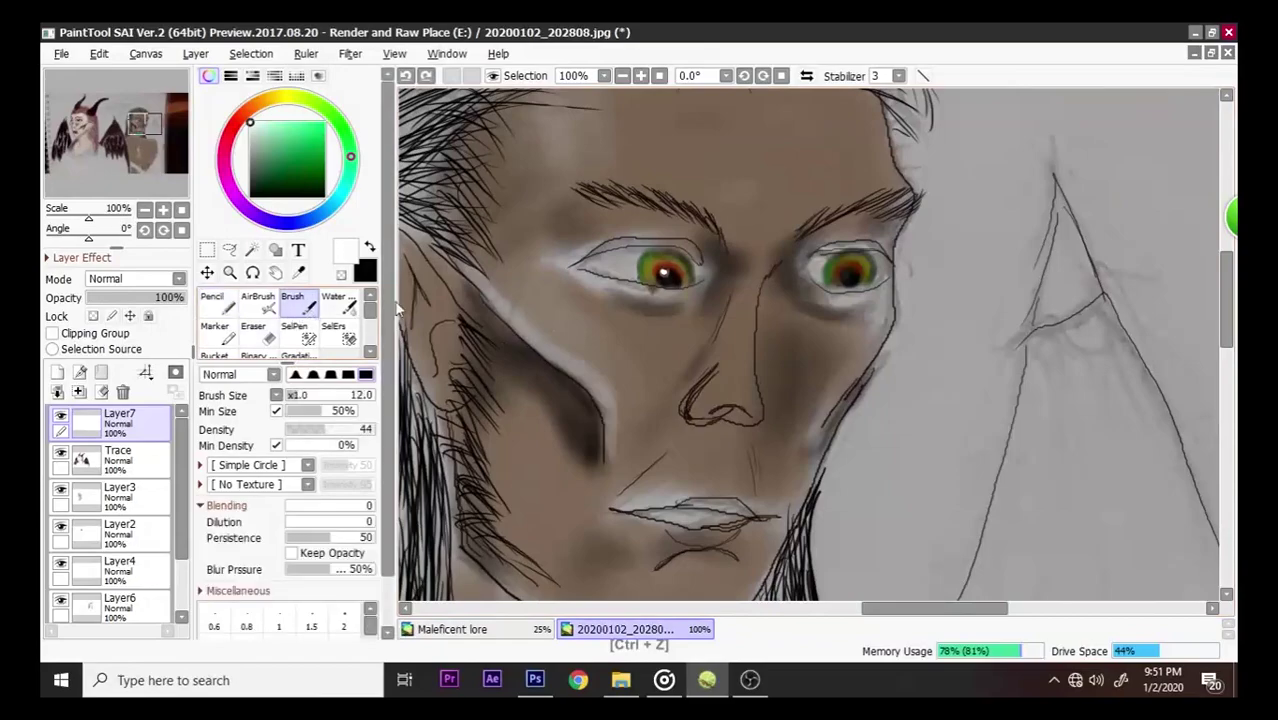
pyautogui.moveTo(846, 276); pyautogui.dragTo(866, 312)
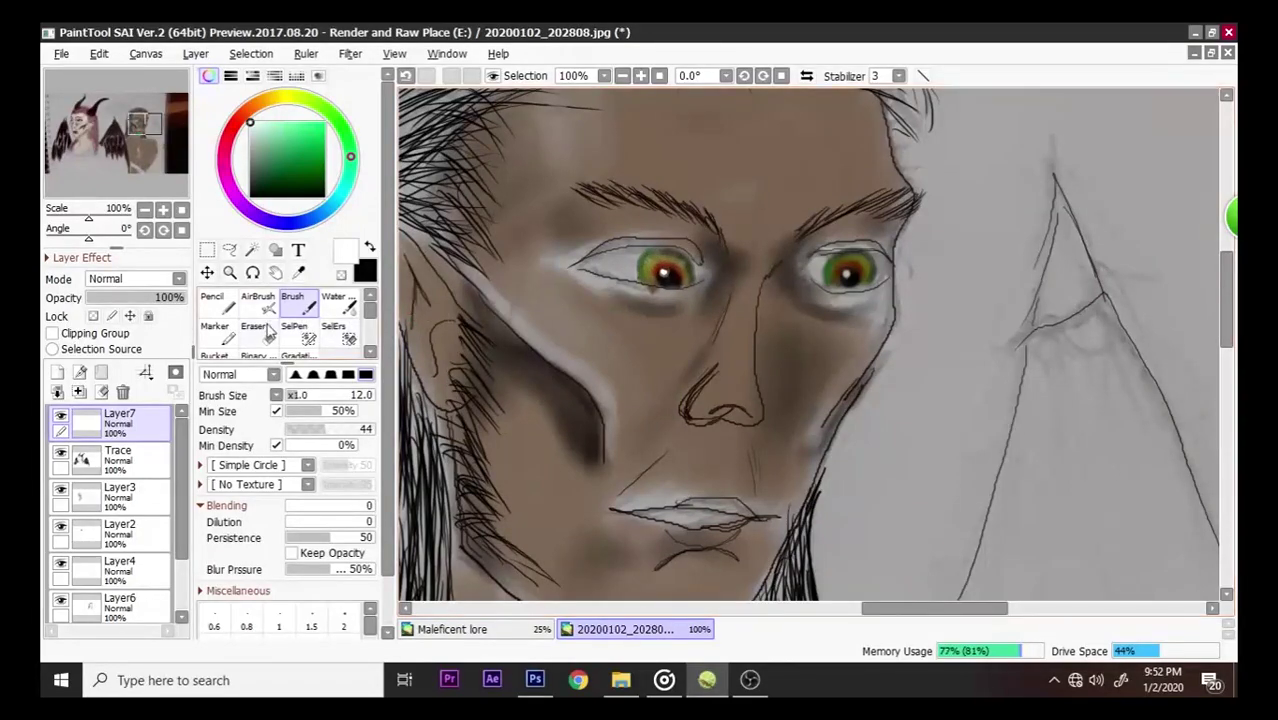
# - Undo the harsh Pencil streak on the near iris, set the Pencil density to 58, and paint a softer white glint there
pyautogui.click(233, 311)
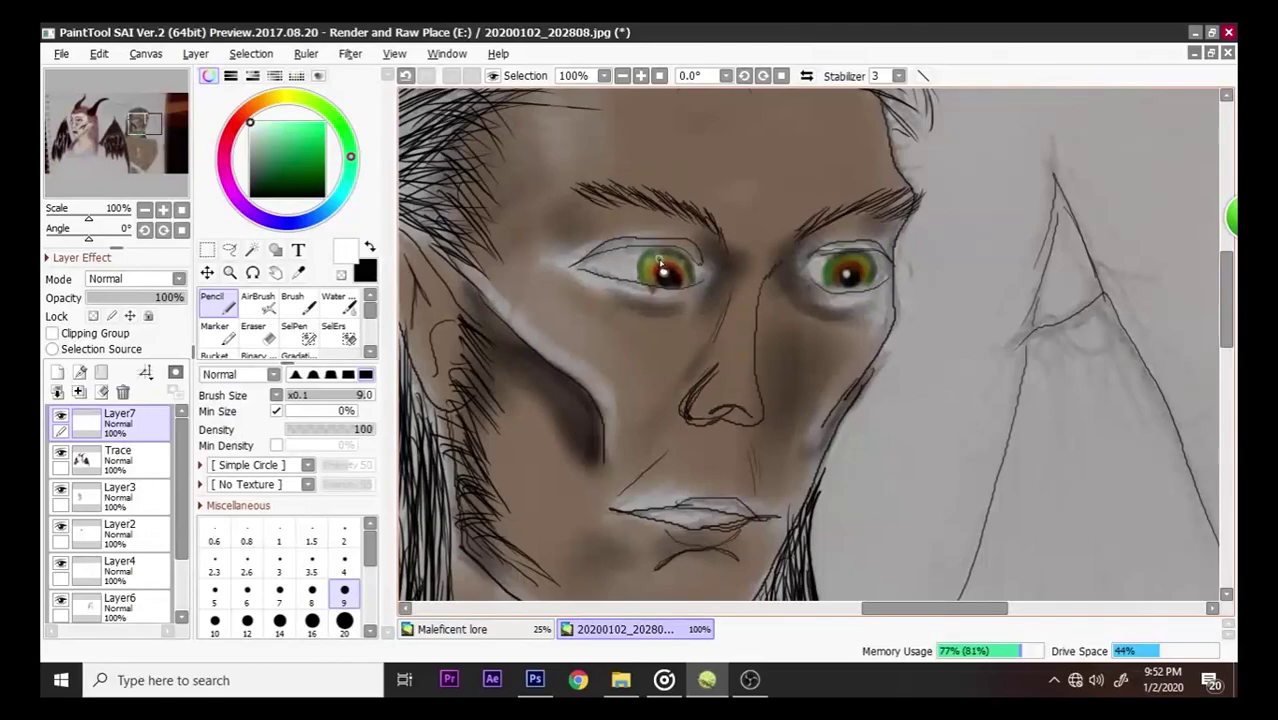
pyautogui.hotkey('ctrl', 'z')
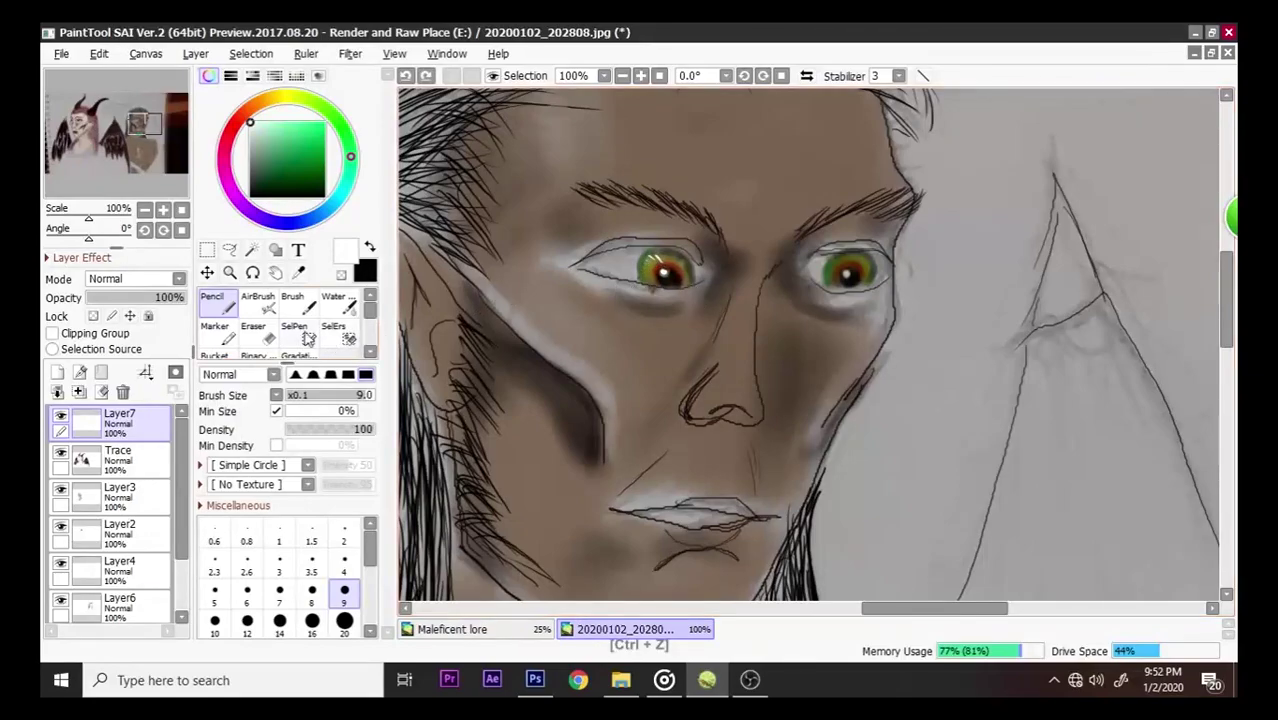
pyautogui.click(338, 429)
pyautogui.moveTo(648, 268); pyautogui.dragTo(657, 259)
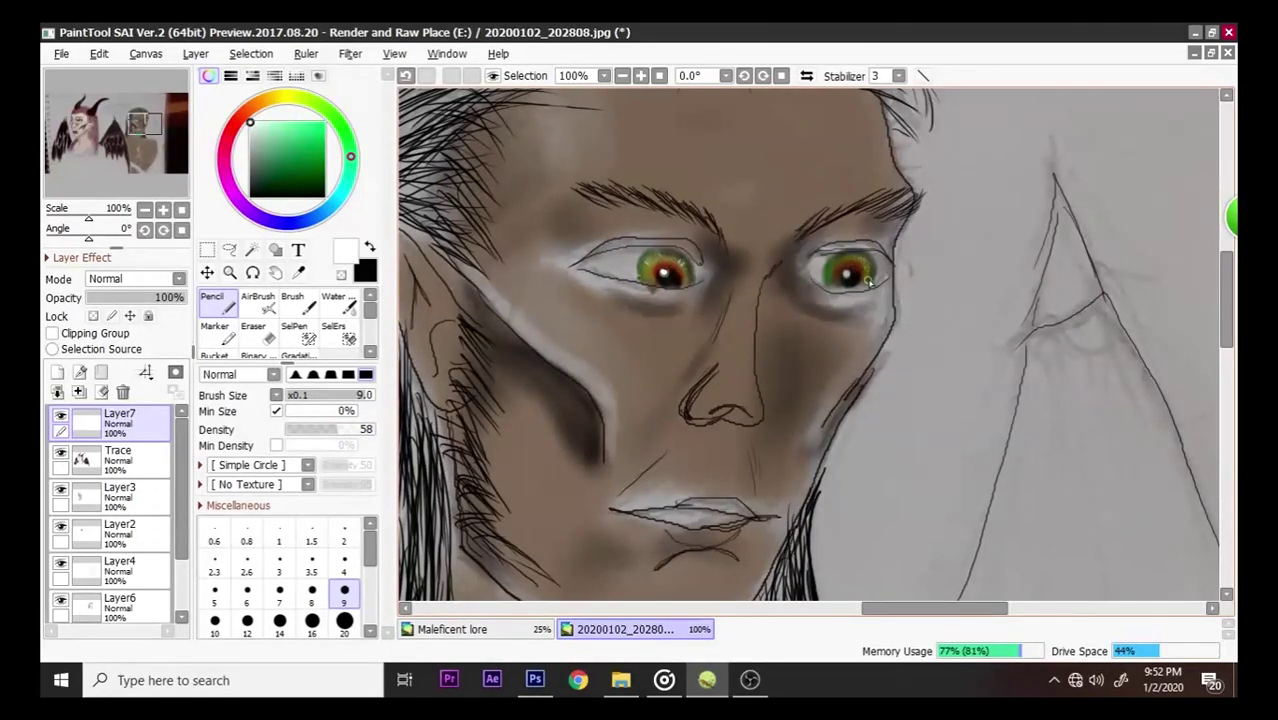
pyautogui.scroll(-9, 834, 266)
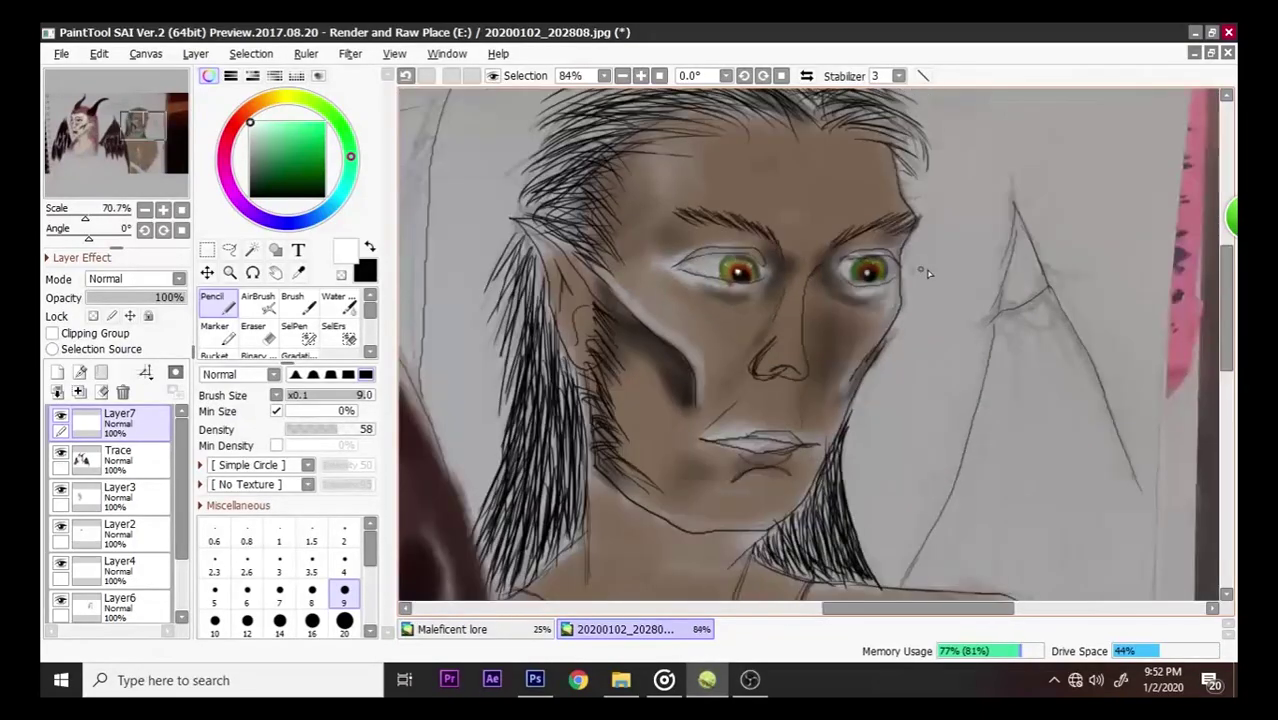
pyautogui.scroll(5, 1028, 282)
pyautogui.scroll(-6, 520, 520)
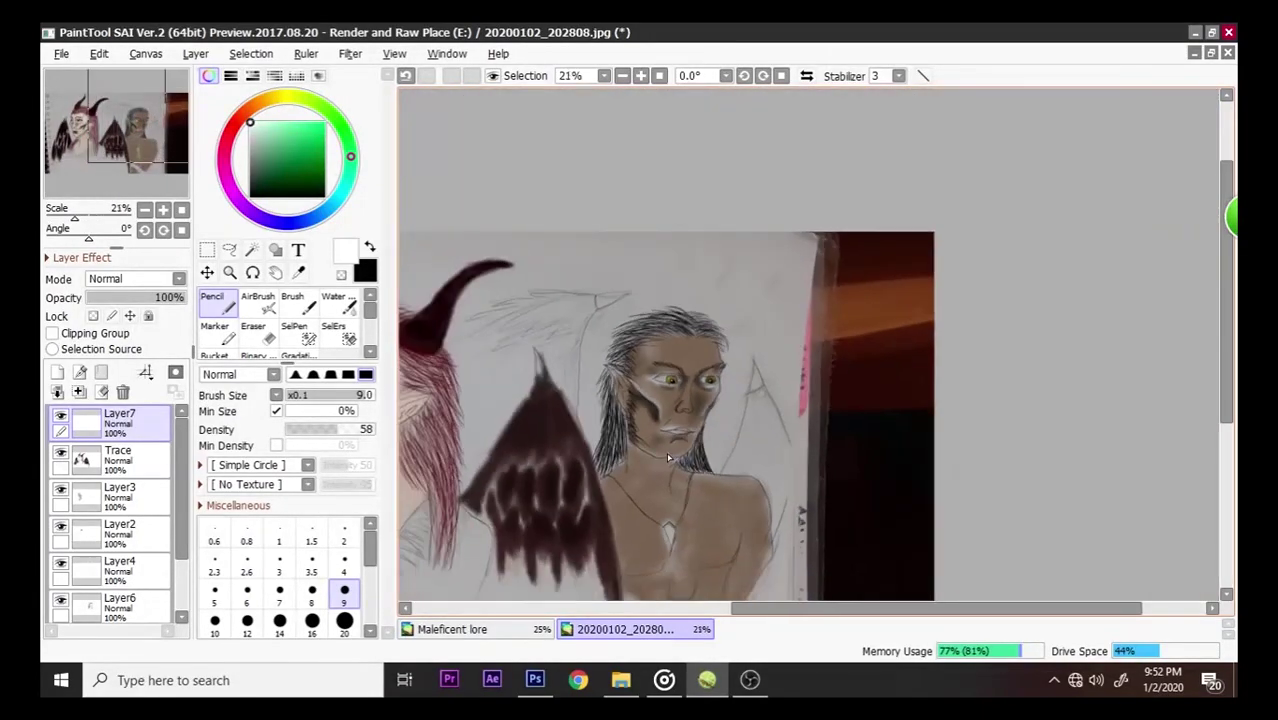
pyautogui.scroll(5, 484, 515)
pyautogui.scroll(2, 959, 325)
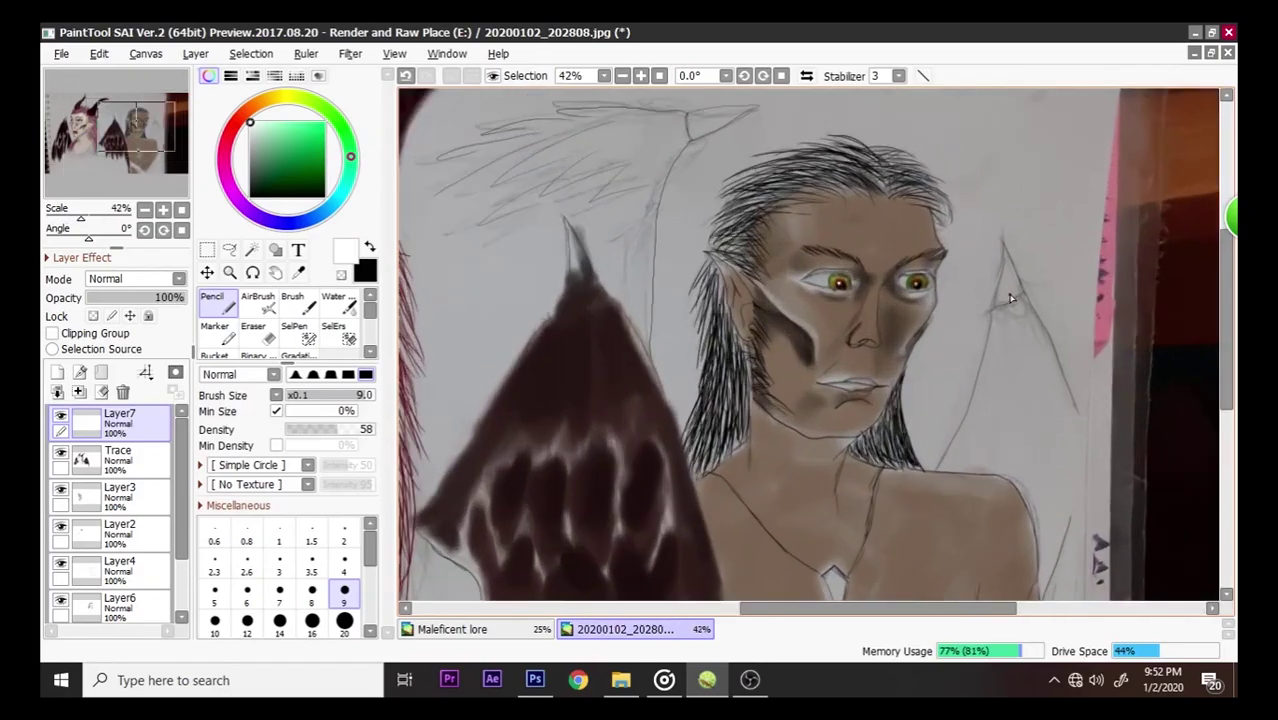
# - Sample a dark brown from the near iris, shift it to deep red, and try to colour both lips on Layer7 with the Brush
pyautogui.scroll(4, 921, 362)
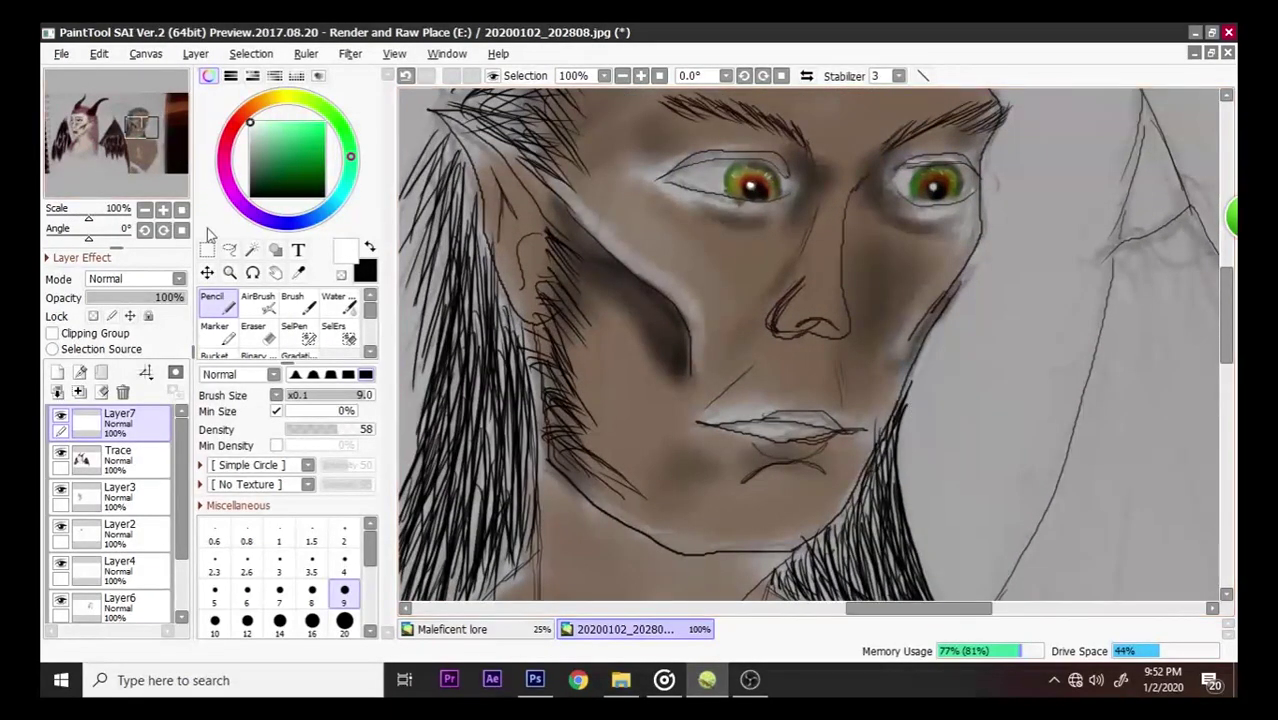
pyautogui.click(298, 272)
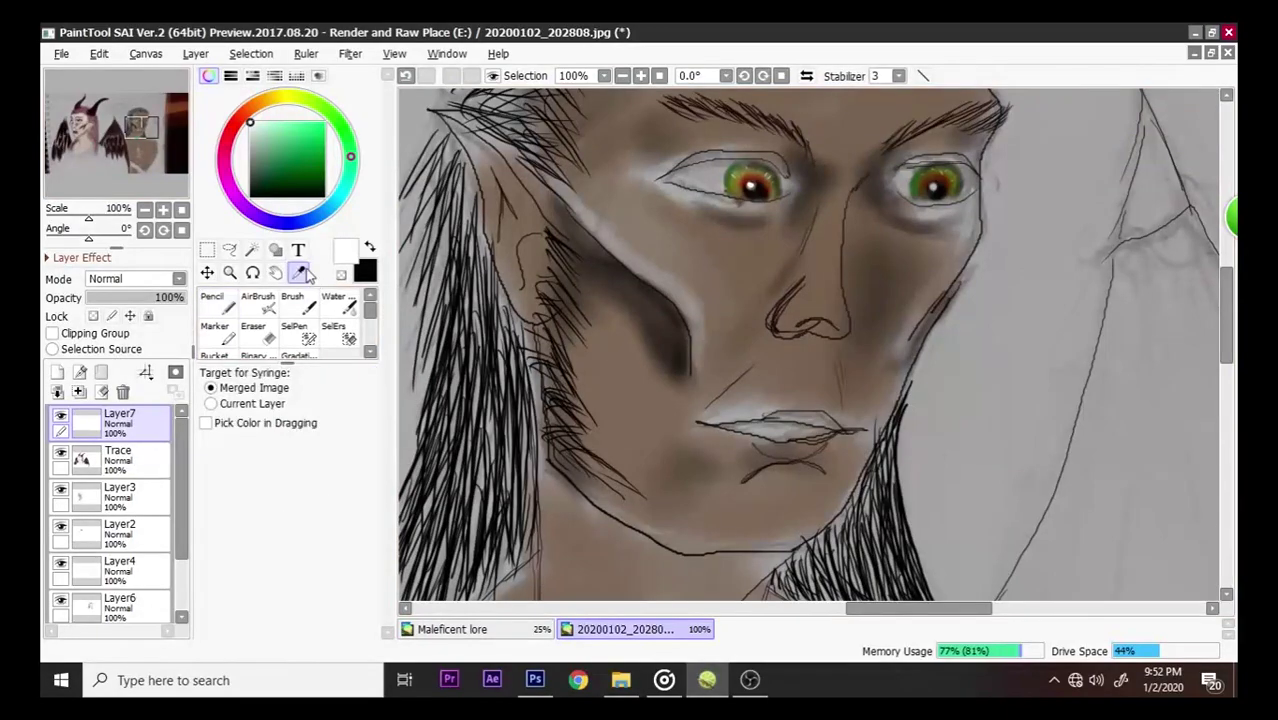
pyautogui.click(768, 177)
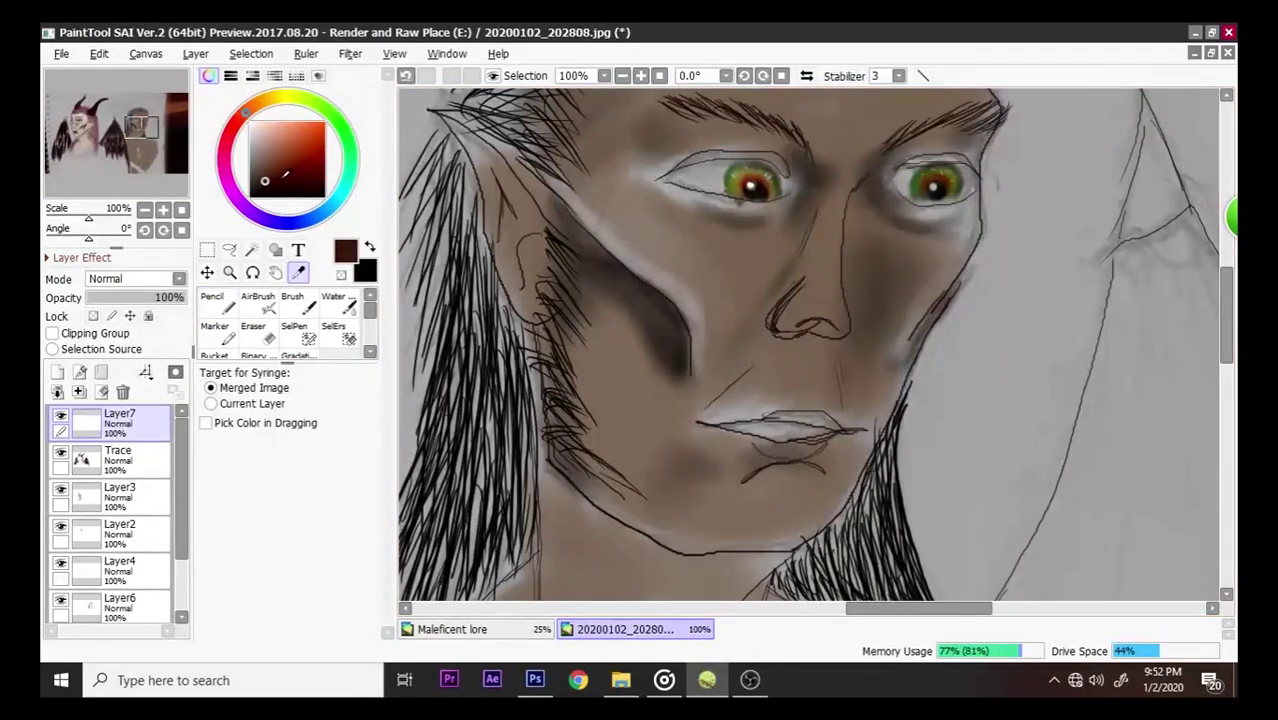
pyautogui.moveTo(281, 176); pyautogui.dragTo(295, 179)
pyautogui.click(292, 302)
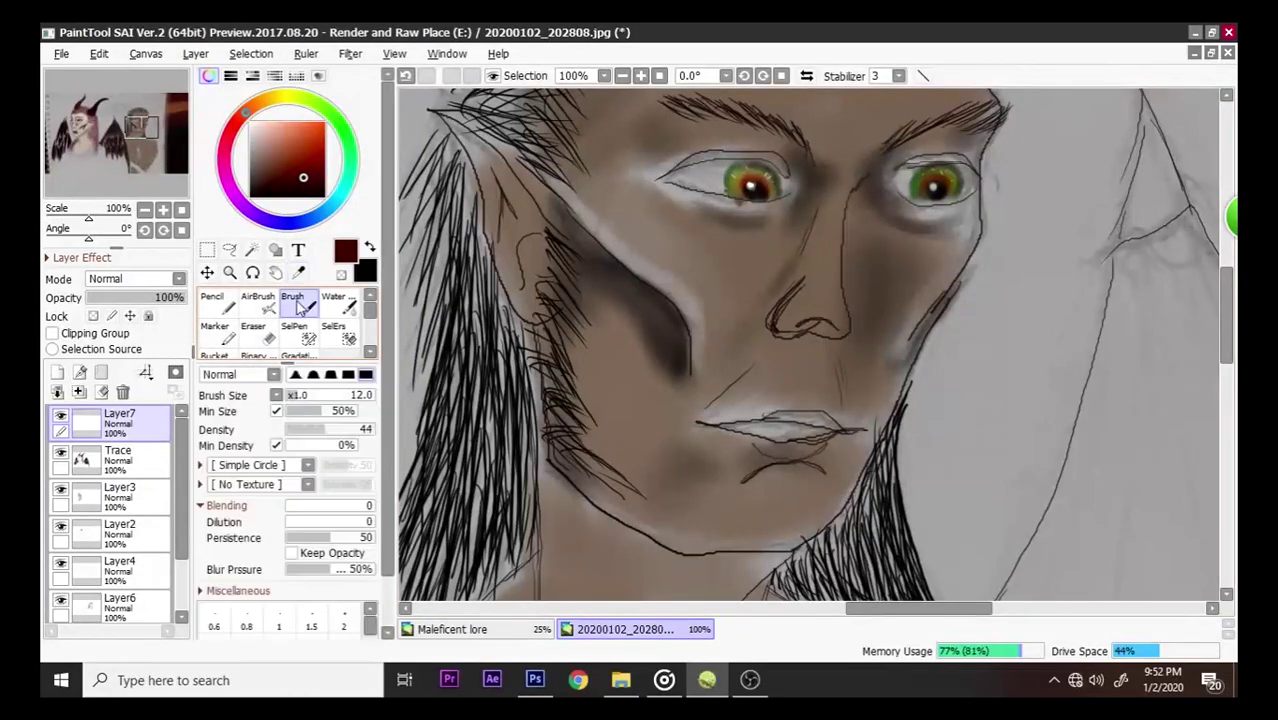
pyautogui.moveTo(776, 428)
pyautogui.mouseDown()
pyautogui.moveTo(804, 416)
pyautogui.moveTo(766, 418)
pyautogui.moveTo(852, 432)
pyautogui.moveTo(812, 414)
pyautogui.moveTo(830, 422)
pyautogui.moveTo(768, 422)
pyautogui.moveTo(797, 420)
pyautogui.mouseUp()
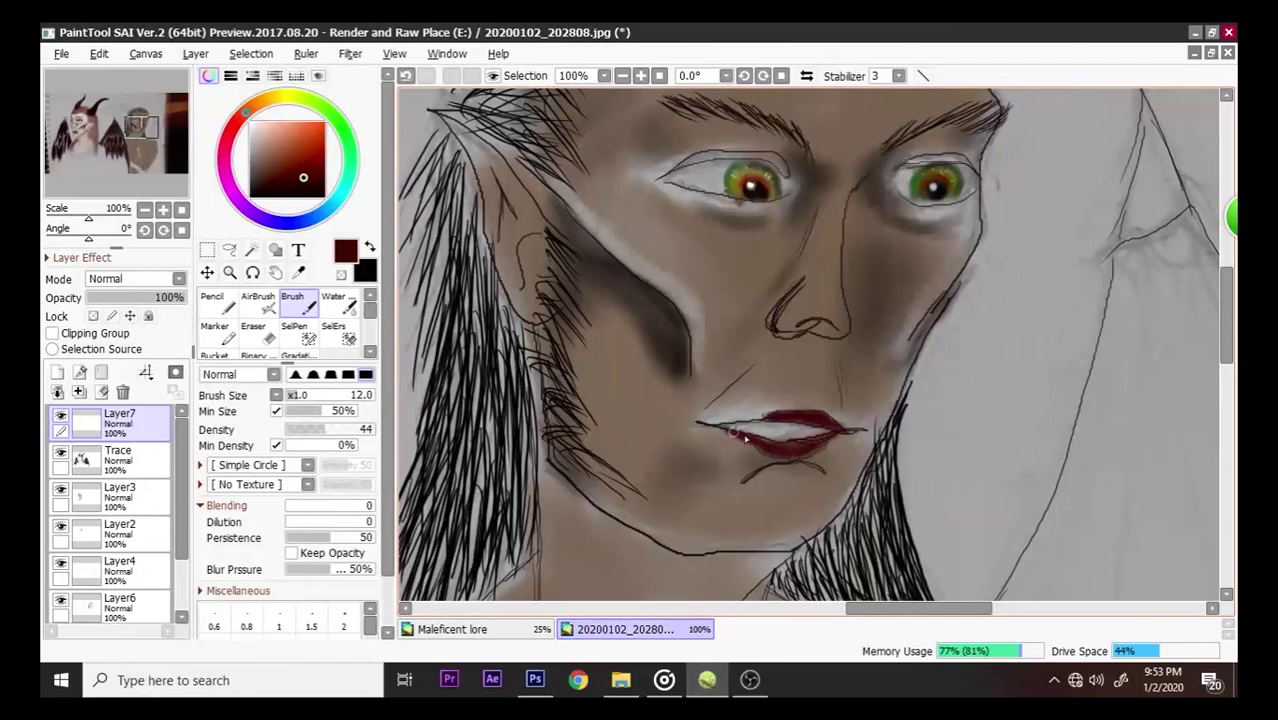
pyautogui.moveTo(750, 436); pyautogui.dragTo(791, 444)
pyautogui.scroll(-7, 692, 420)
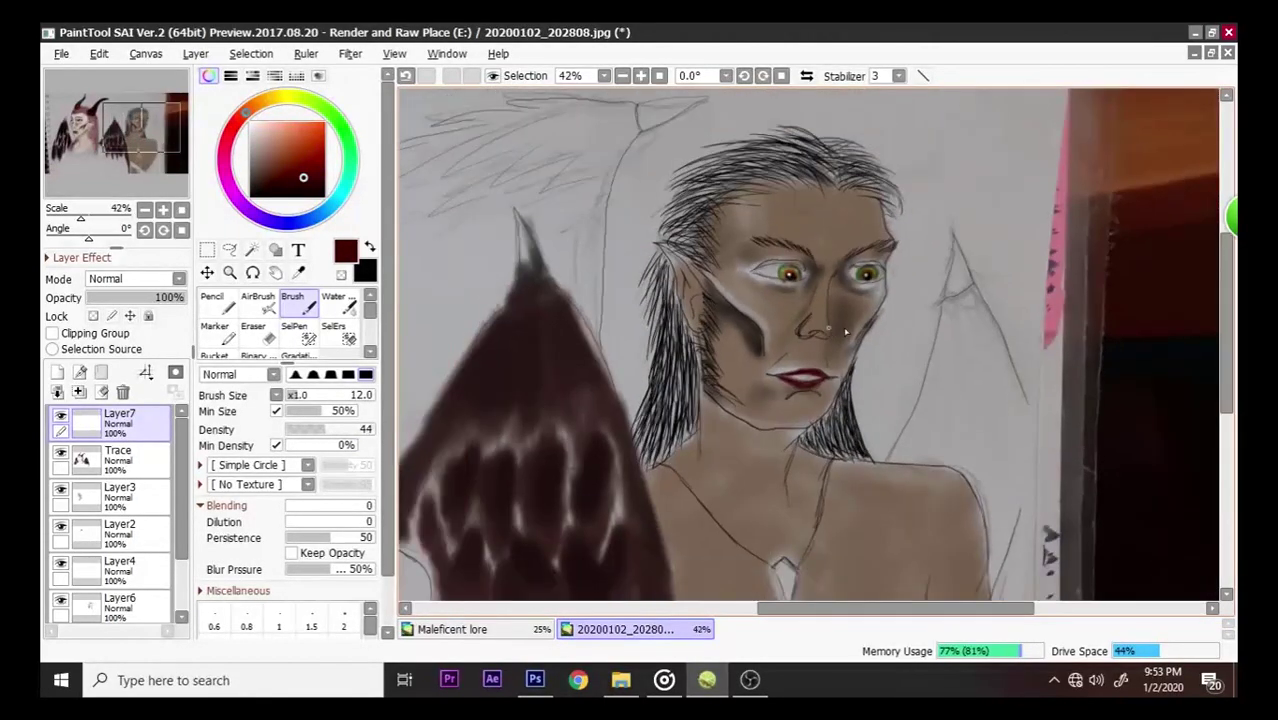
pyautogui.scroll(8, 692, 440)
pyautogui.scroll(2, 692, 444)
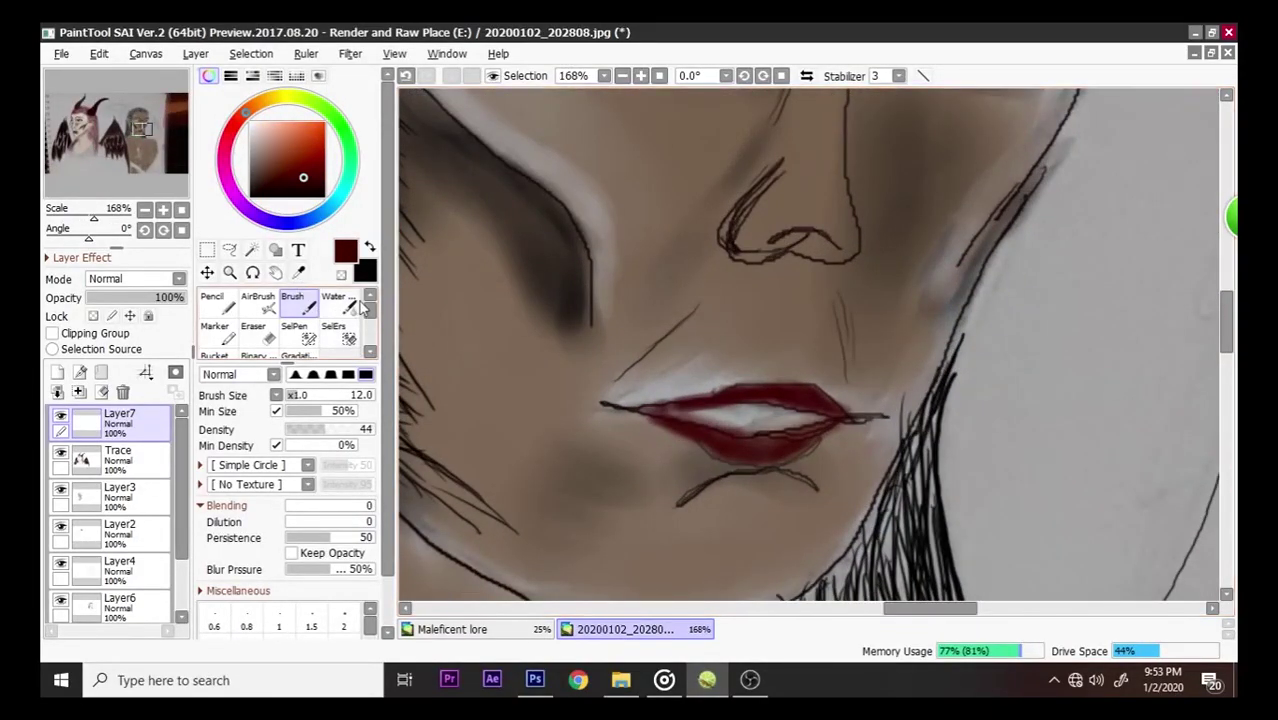
pyautogui.hotkey('ctrl', 'z')
pyautogui.hotkey('ctrl', 'z')
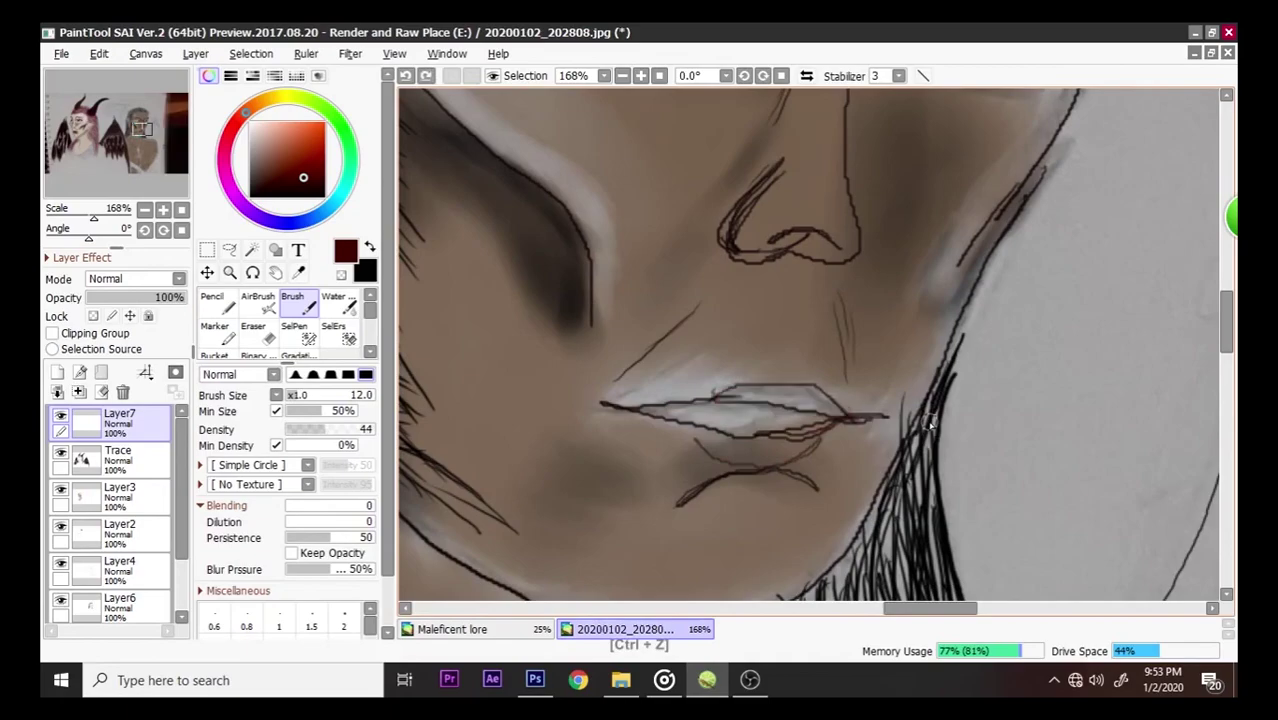
# - Try to paint fuller deep-red lips reaching both mouth corners on Layer7 using the Brush at size 12
pyautogui.moveTo(712, 425)
pyautogui.mouseDown()
pyautogui.moveTo(655, 412)
pyautogui.moveTo(745, 430)
pyautogui.moveTo(819, 425)
pyautogui.moveTo(672, 411)
pyautogui.moveTo(831, 419)
pyautogui.moveTo(687, 413)
pyautogui.moveTo(788, 418)
pyautogui.moveTo(726, 425)
pyautogui.moveTo(738, 427)
pyautogui.moveTo(811, 410)
pyautogui.moveTo(755, 393)
pyautogui.moveTo(768, 391)
pyautogui.moveTo(675, 406)
pyautogui.moveTo(818, 407)
pyautogui.moveTo(801, 402)
pyautogui.moveTo(808, 385)
pyautogui.moveTo(821, 401)
pyautogui.moveTo(768, 386)
pyautogui.moveTo(878, 420)
pyautogui.moveTo(822, 382)
pyautogui.moveTo(868, 412)
pyautogui.moveTo(831, 420)
pyautogui.moveTo(830, 394)
pyautogui.moveTo(767, 388)
pyautogui.moveTo(613, 402)
pyautogui.moveTo(747, 374)
pyautogui.moveTo(799, 379)
pyautogui.moveTo(638, 399)
pyautogui.moveTo(697, 423)
pyautogui.moveTo(646, 411)
pyautogui.mouseUp()
pyautogui.moveTo(748, 420); pyautogui.dragTo(681, 397)
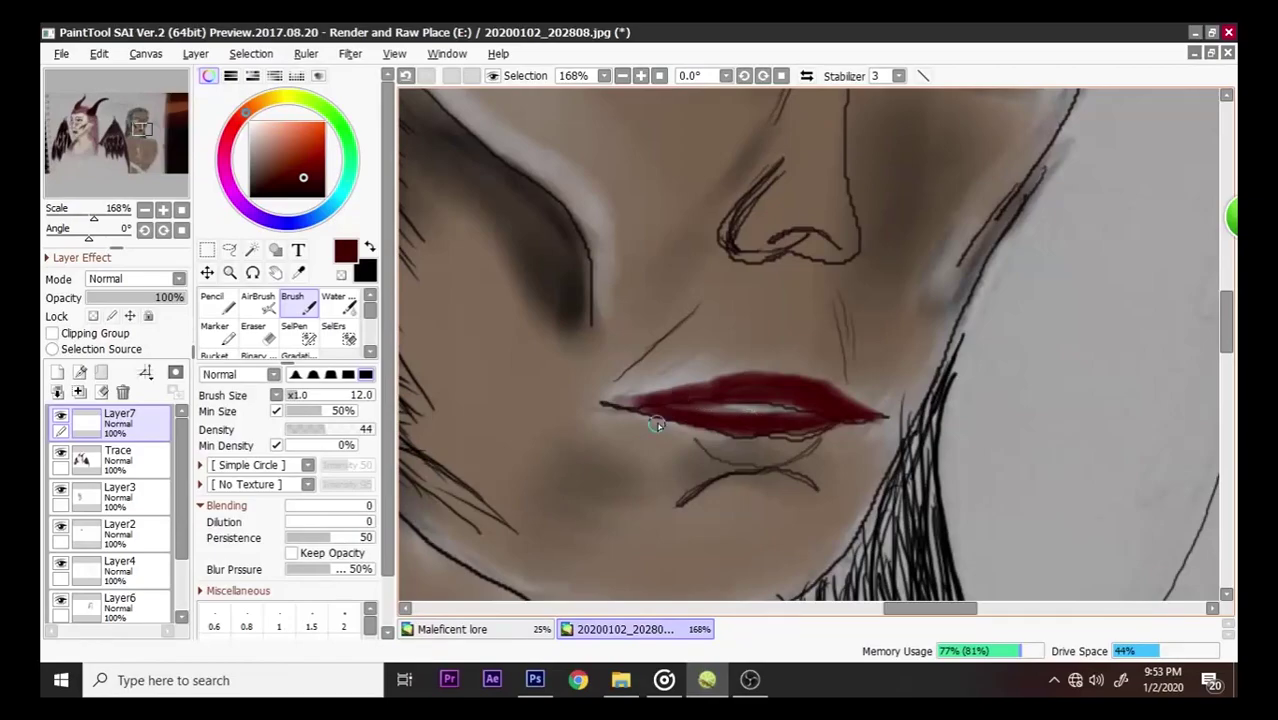
pyautogui.scroll(-4, 665, 365)
pyautogui.scroll(3, 687, 258)
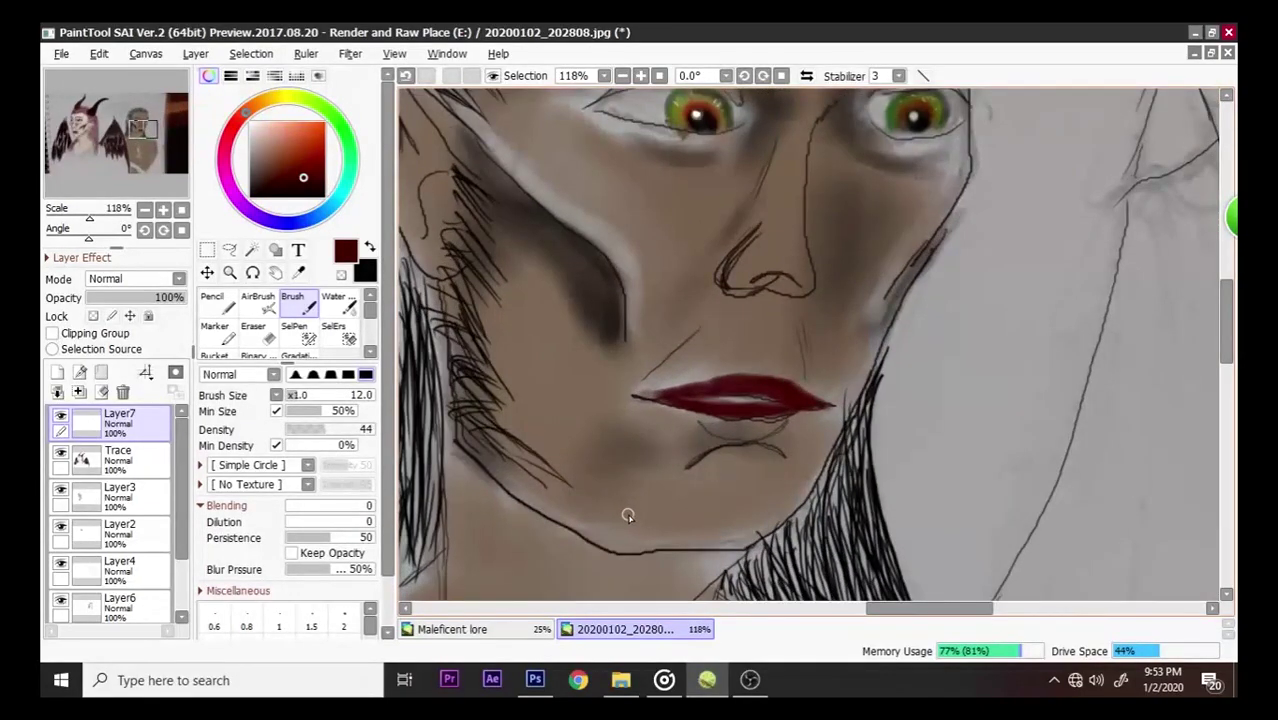
pyautogui.hotkey('ctrl', 'z')
pyautogui.hotkey('ctrl', 'z')
pyautogui.hotkey('ctrl', 'z')
pyautogui.scroll(-5, 713, 214)
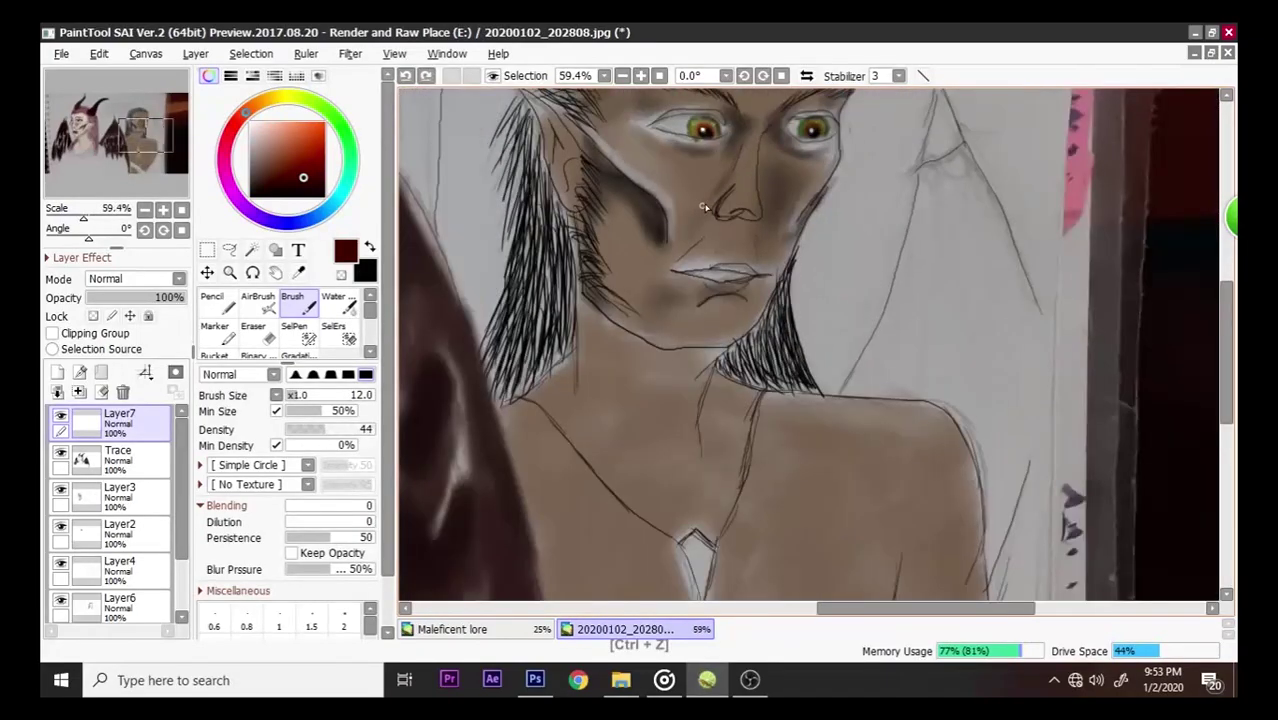
# - Sample the brown skin tone from the lower cheek and brush it over the upper lip and the white highlight above it on Layer7
pyautogui.scroll(4, 745, 218)
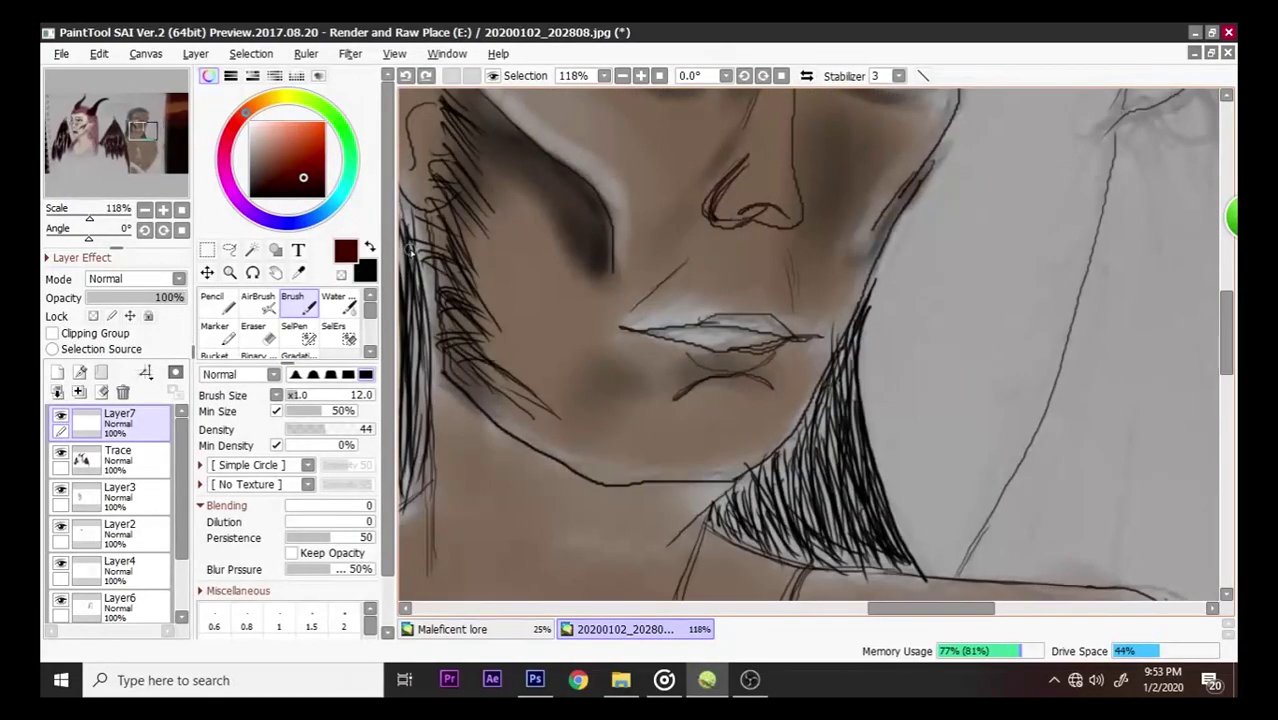
pyautogui.scroll(2, 413, 246)
pyautogui.scroll(-2, 1167, 351)
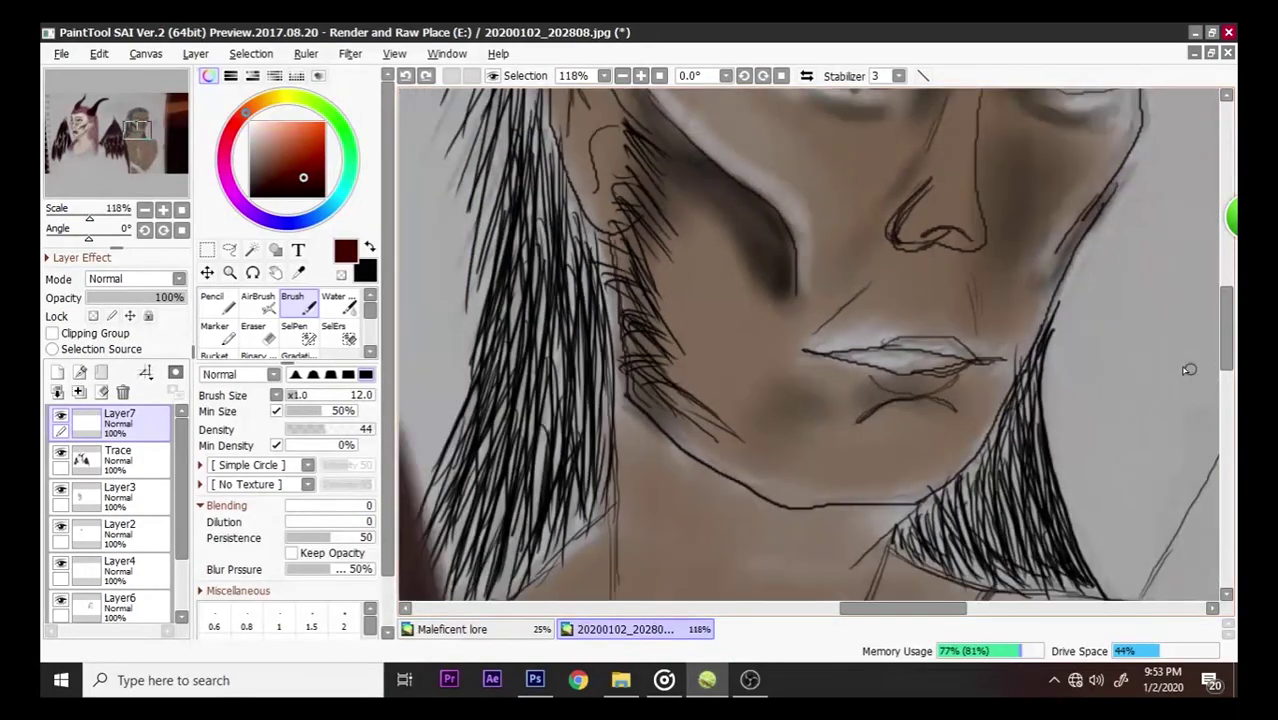
pyautogui.scroll(2, 970, 354)
pyautogui.scroll(-4, 940, 280)
pyautogui.scroll(2, 922, 204)
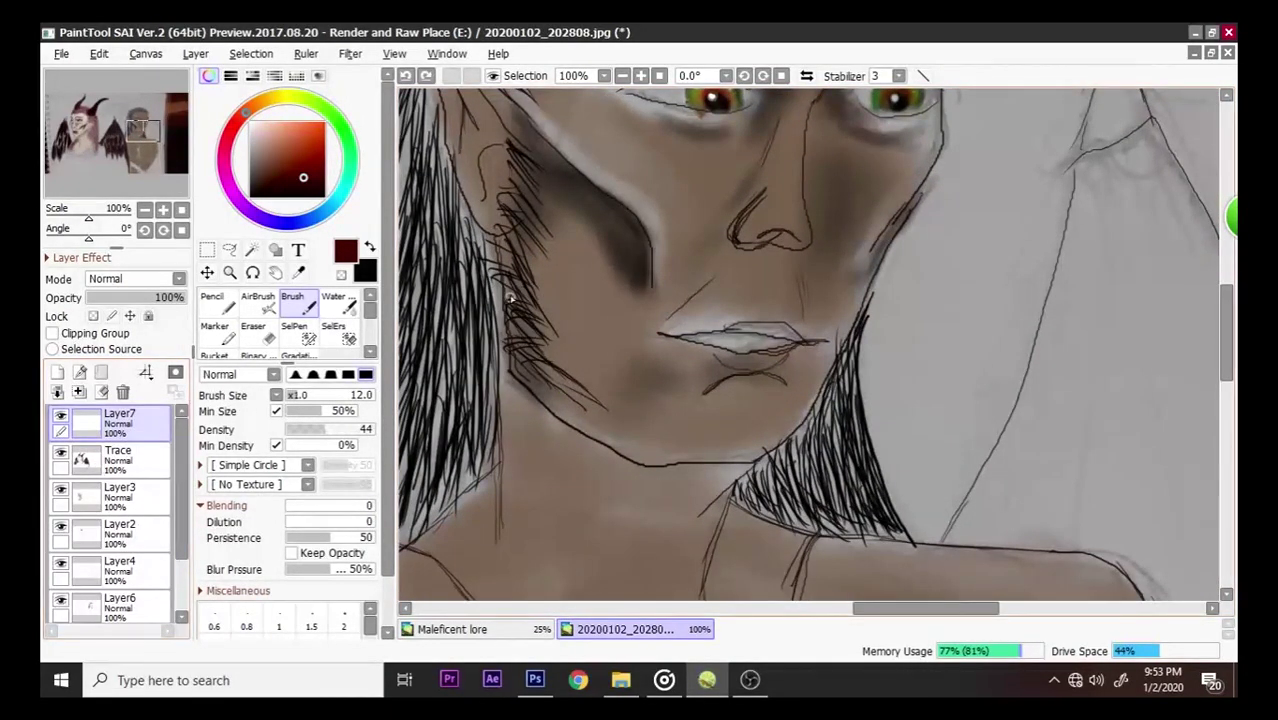
pyautogui.click(298, 273)
pyautogui.click(616, 326)
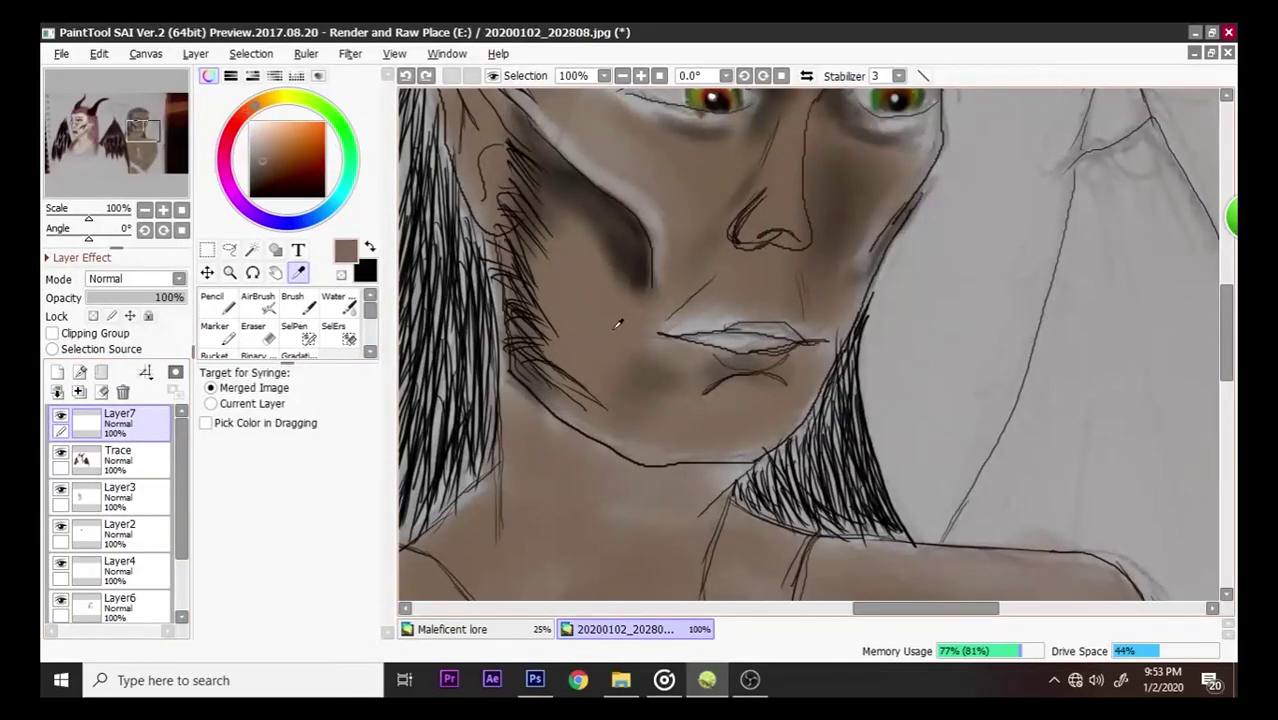
pyautogui.click(293, 303)
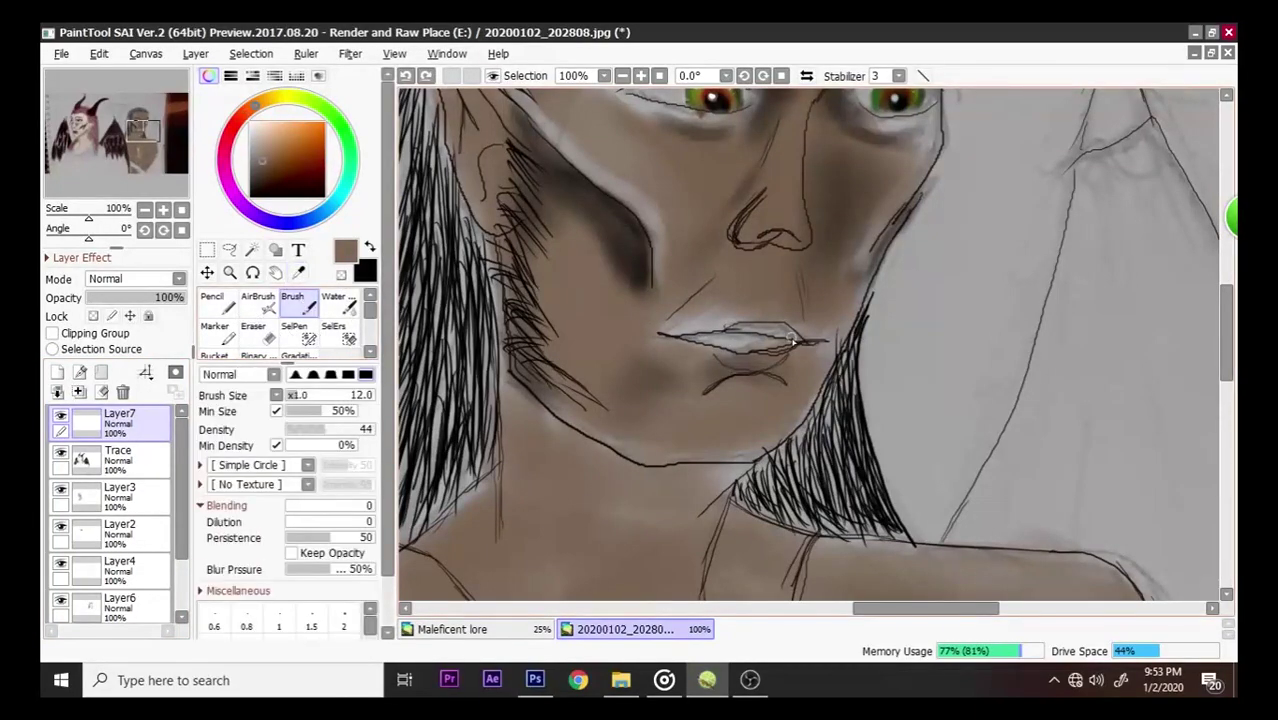
pyautogui.moveTo(701, 331); pyautogui.dragTo(708, 321)
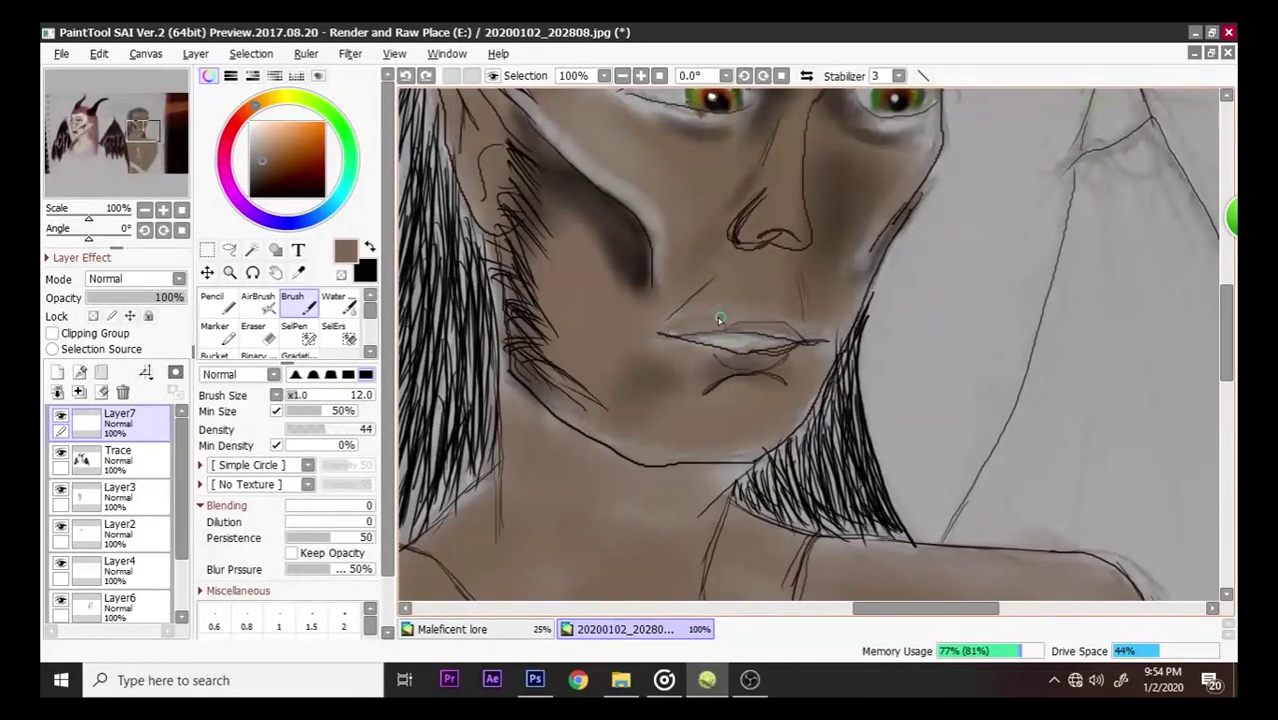
# - Darken the brown to near-black and paint over the white gap between the lips on Layer7 using the Brush at size 12
pyautogui.scroll(-6, 691, 318)
pyautogui.scroll(5, 824, 288)
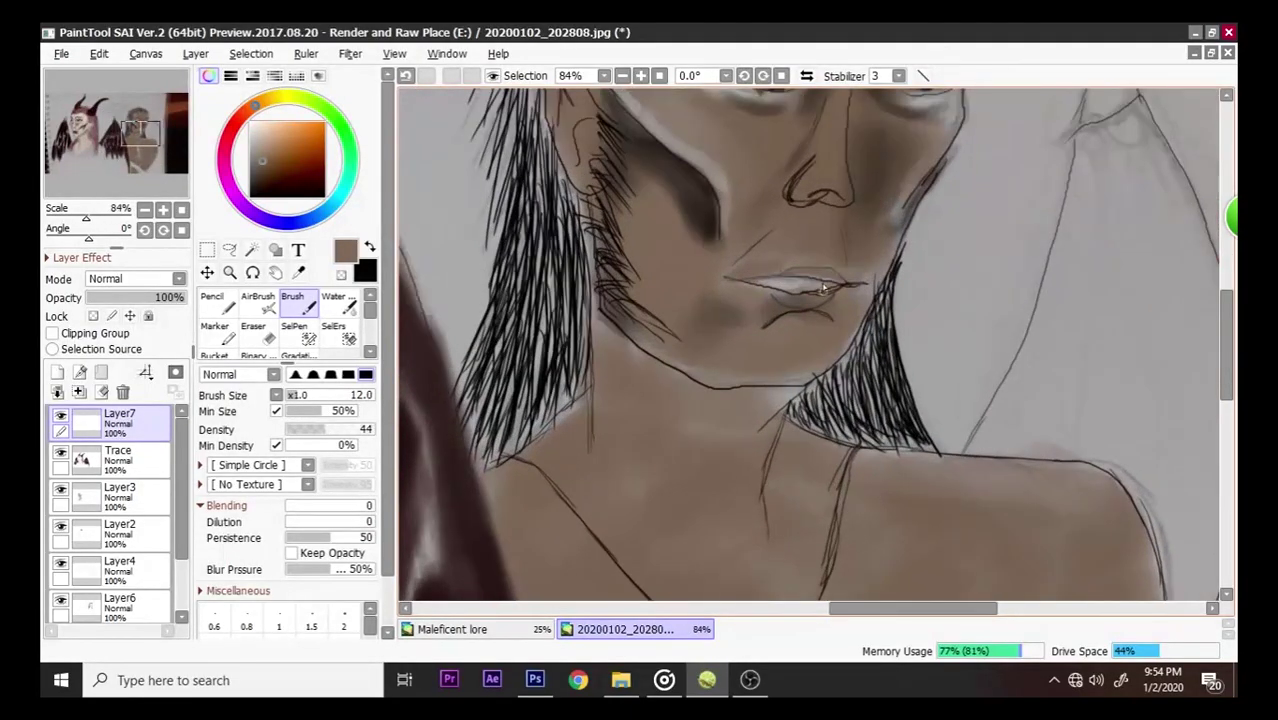
pyautogui.scroll(2, 824, 288)
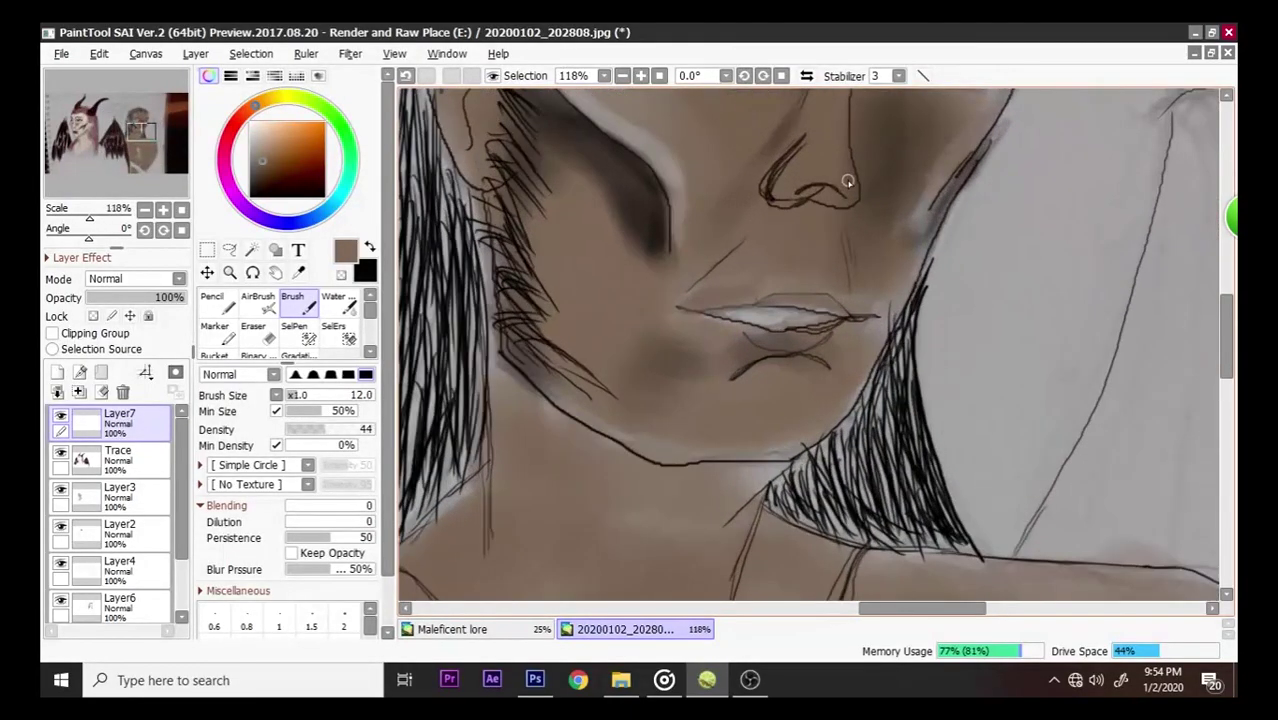
pyautogui.click(299, 272)
pyautogui.click(316, 192)
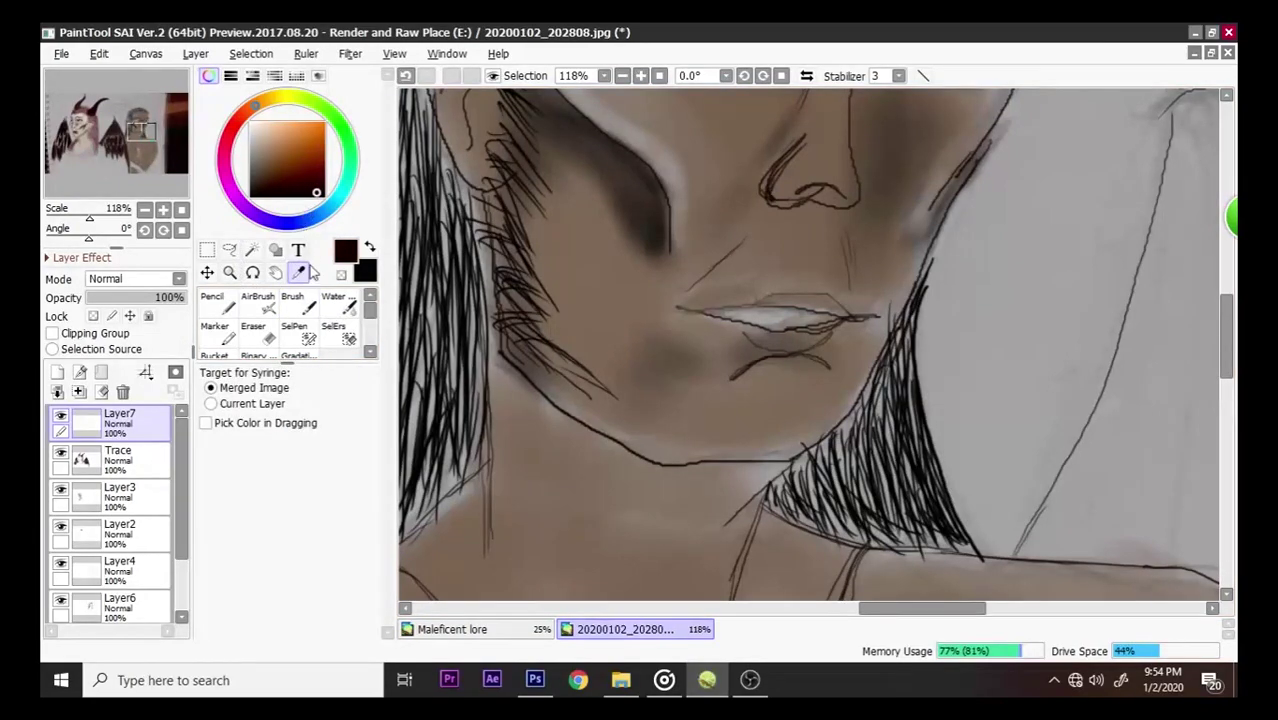
pyautogui.click(292, 302)
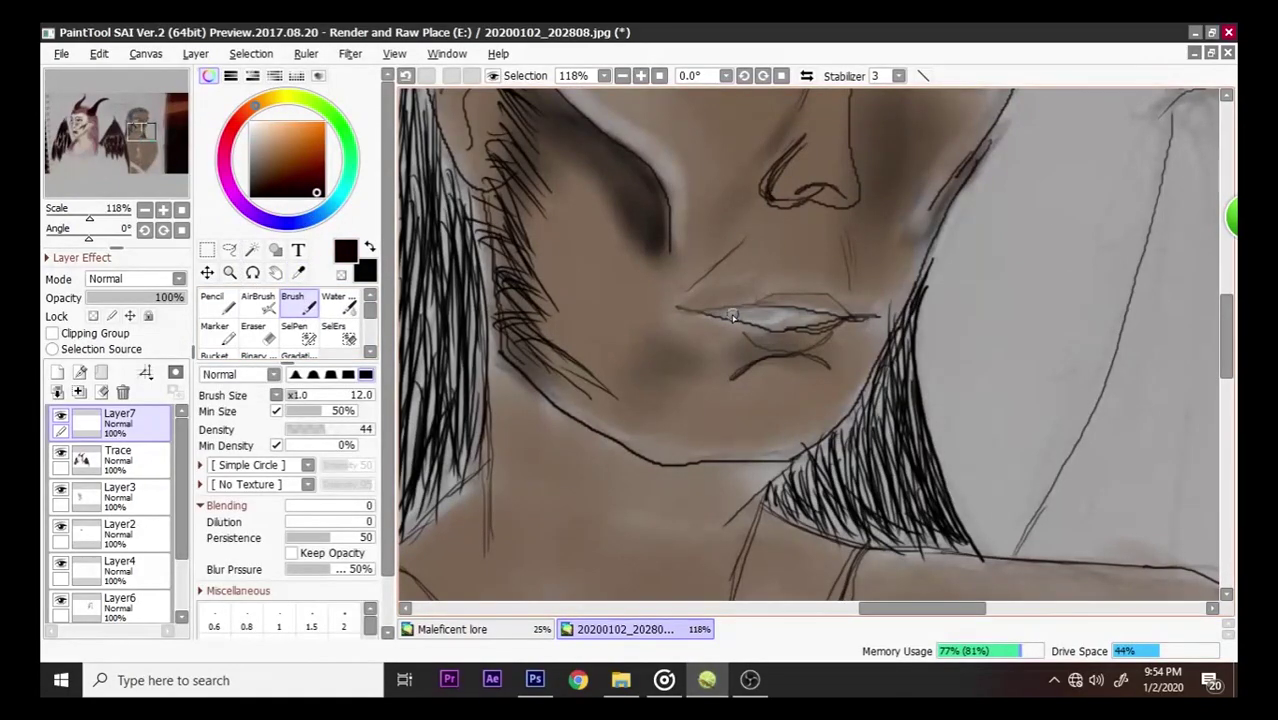
pyautogui.moveTo(777, 327)
pyautogui.mouseDown()
pyautogui.moveTo(812, 320)
pyautogui.moveTo(755, 316)
pyautogui.moveTo(824, 320)
pyautogui.mouseUp()
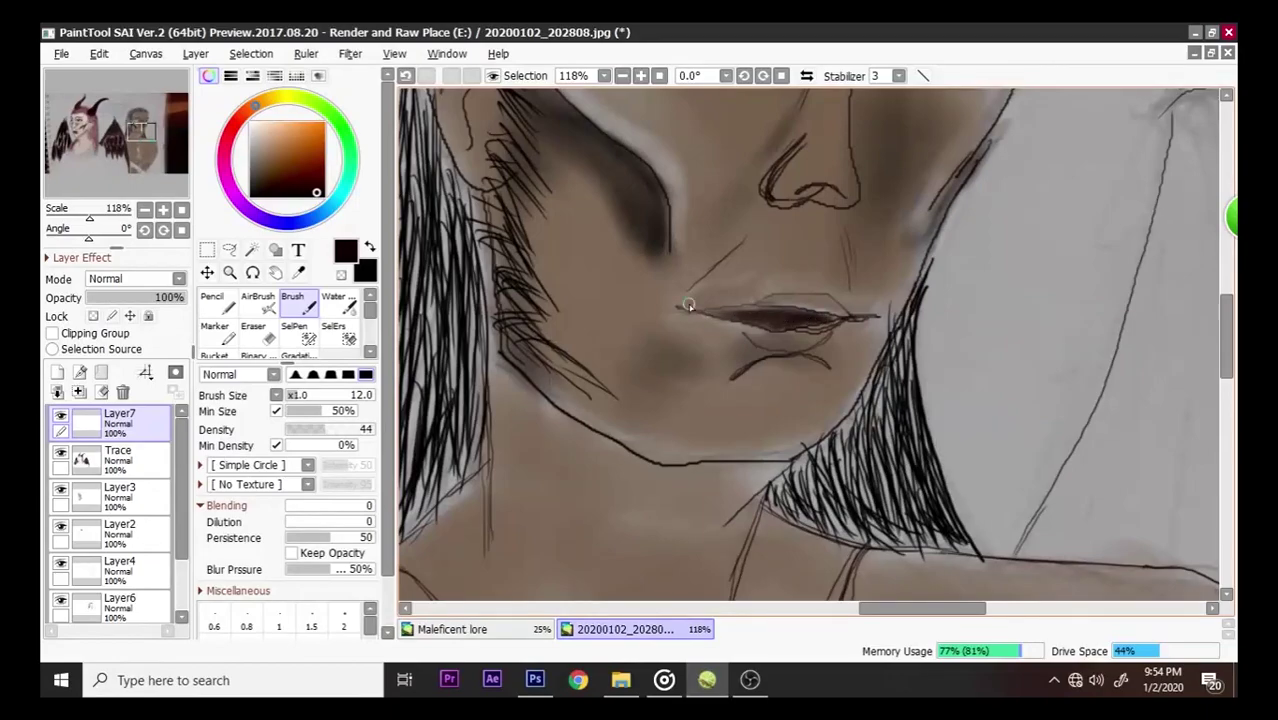
pyautogui.scroll(-5, 689, 305)
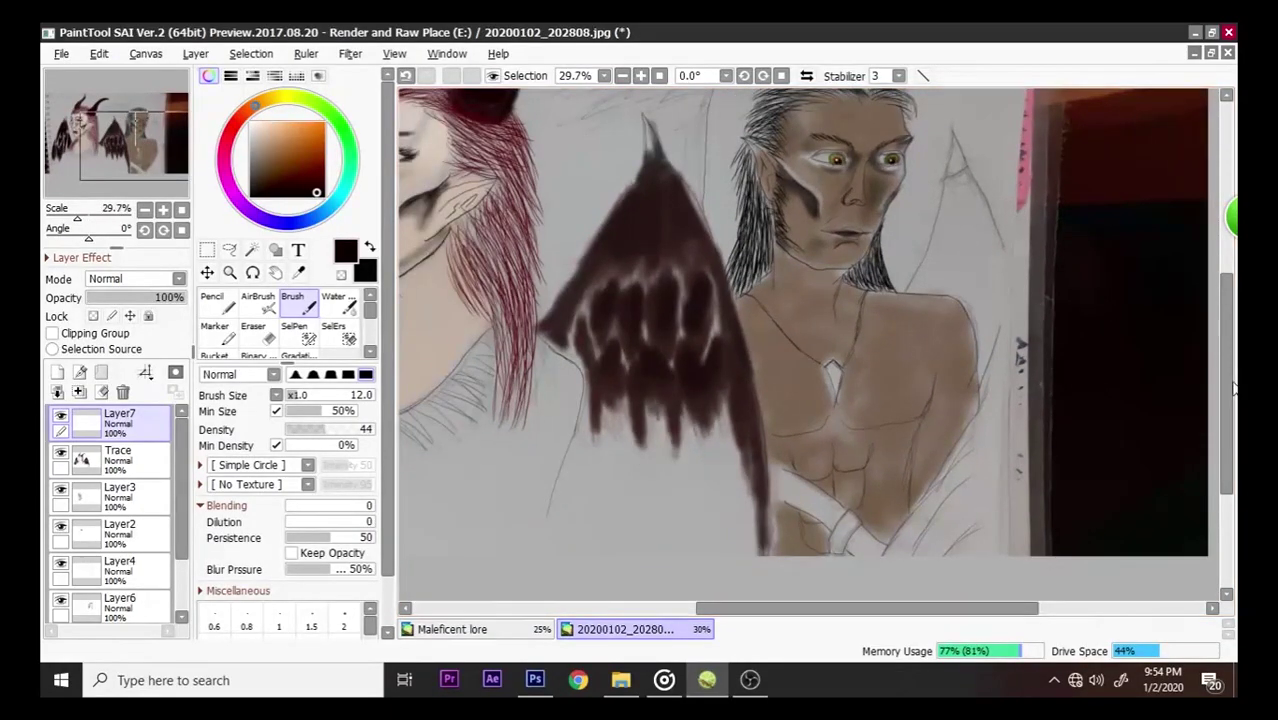
# - Erase the dark paint along the man's upper lip on Layer7 using the Eraser at size 9
pyautogui.moveTo(1226, 390); pyautogui.dragTo(1222, 308)
pyautogui.scroll(2, 900, 394)
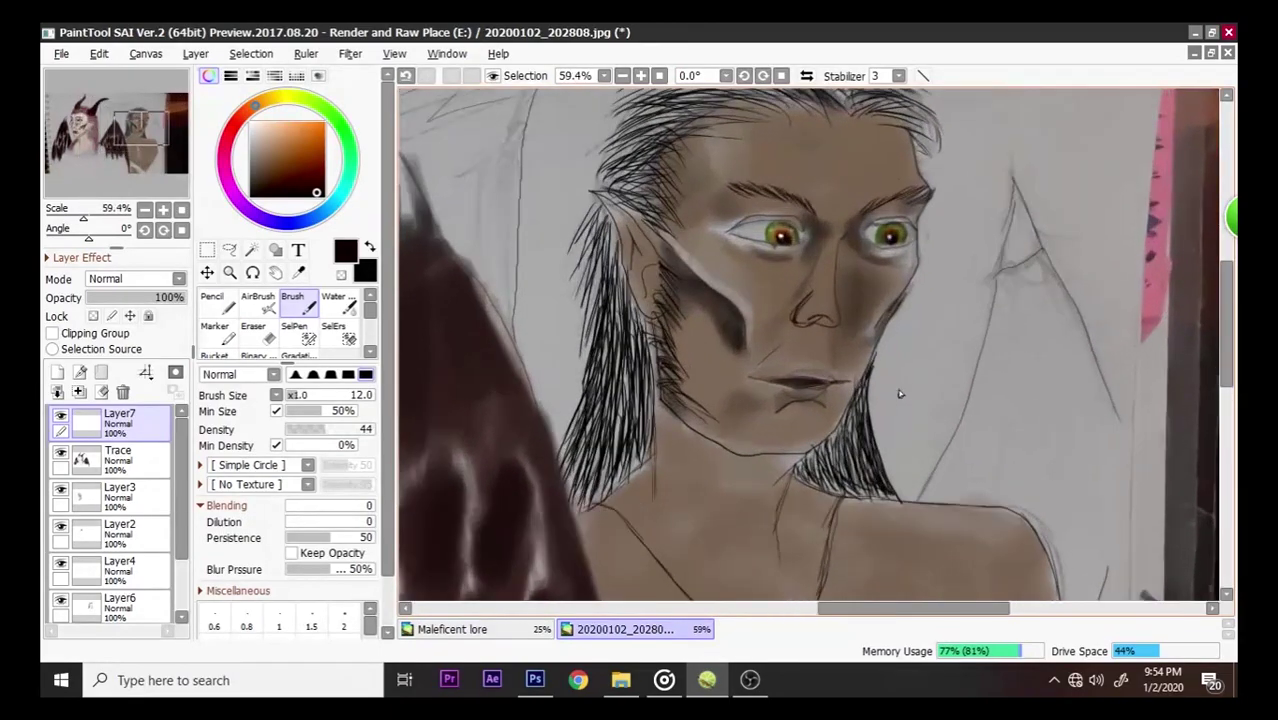
pyautogui.scroll(6, 900, 394)
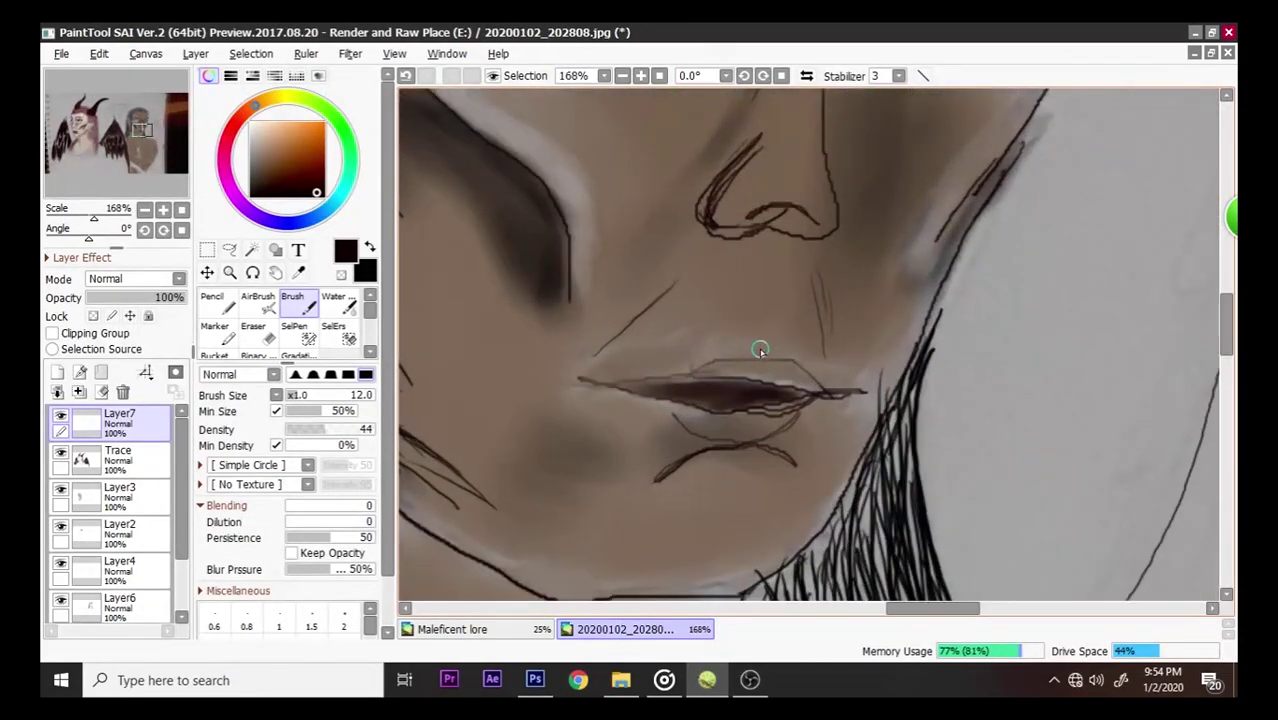
pyautogui.click(255, 332)
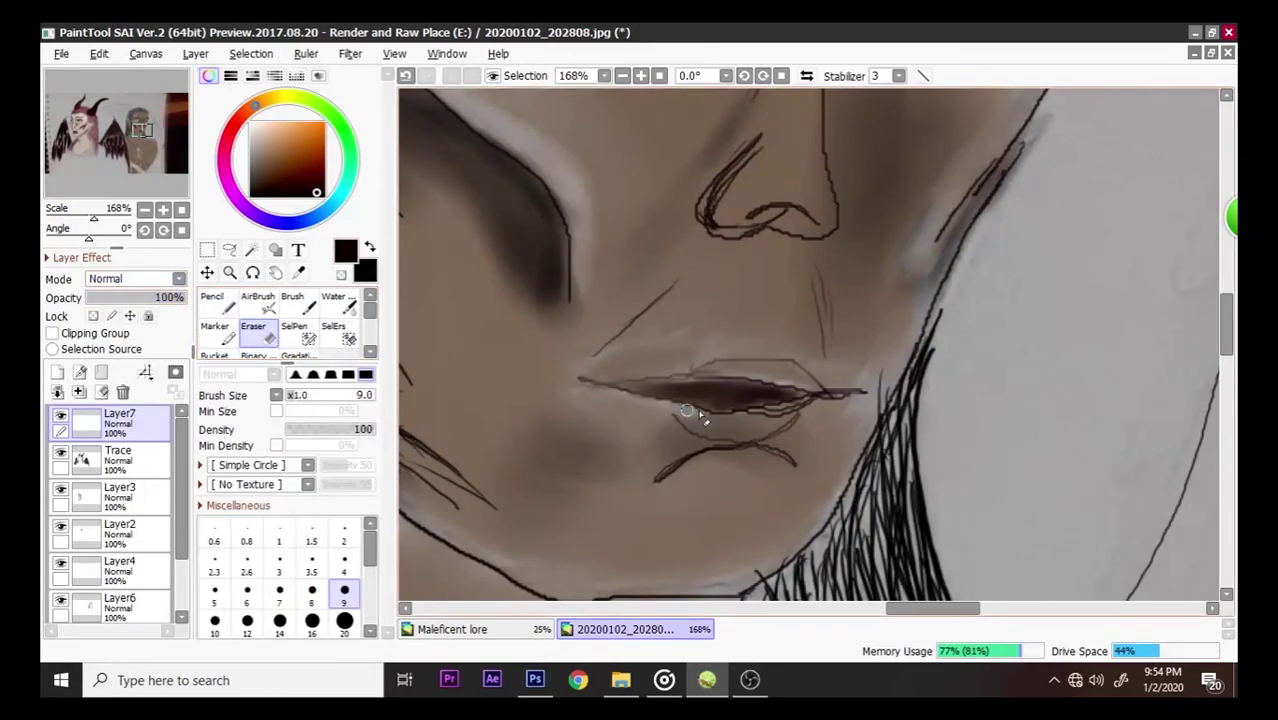
pyautogui.moveTo(711, 381)
pyautogui.mouseDown()
pyautogui.moveTo(800, 397)
pyautogui.moveTo(648, 381)
pyautogui.mouseUp()
# - Examine the man's erased lips and his eyes up close and against the whole drawing
pyautogui.scroll(-6, 950, 205)
pyautogui.scroll(-3, 950, 222)
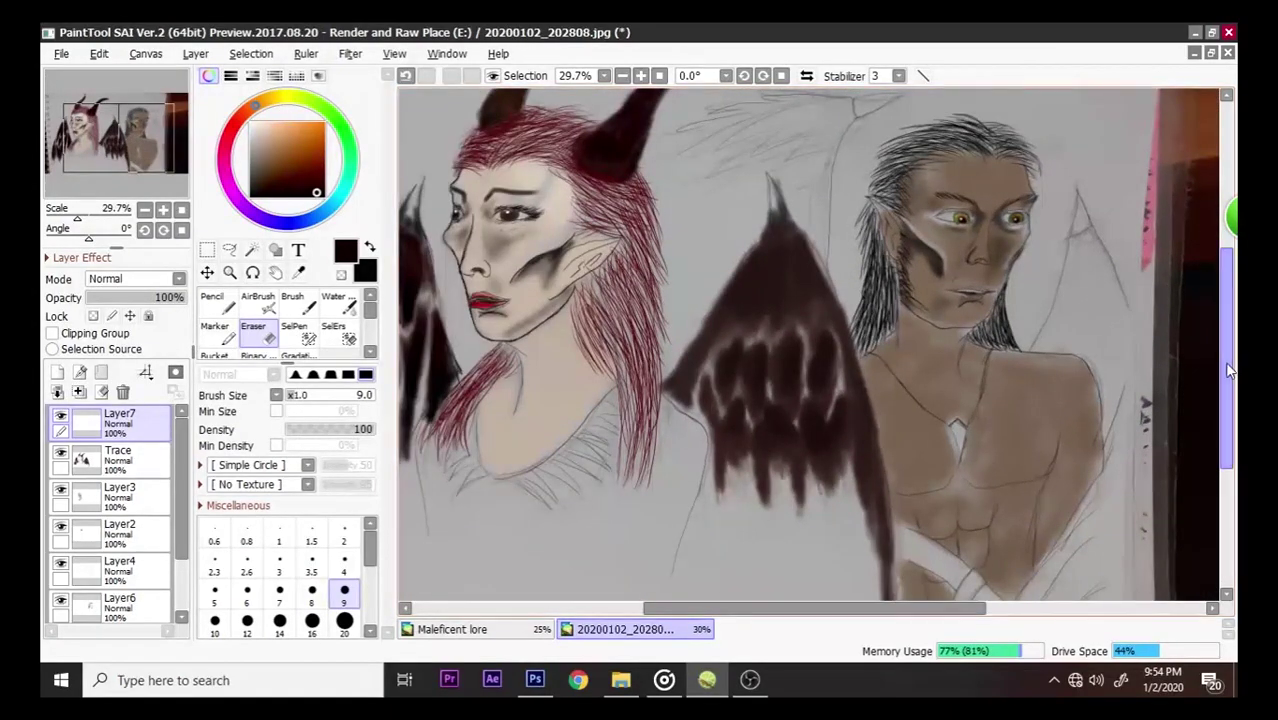
pyautogui.scroll(3, 1236, 370)
pyautogui.scroll(5, 1125, 348)
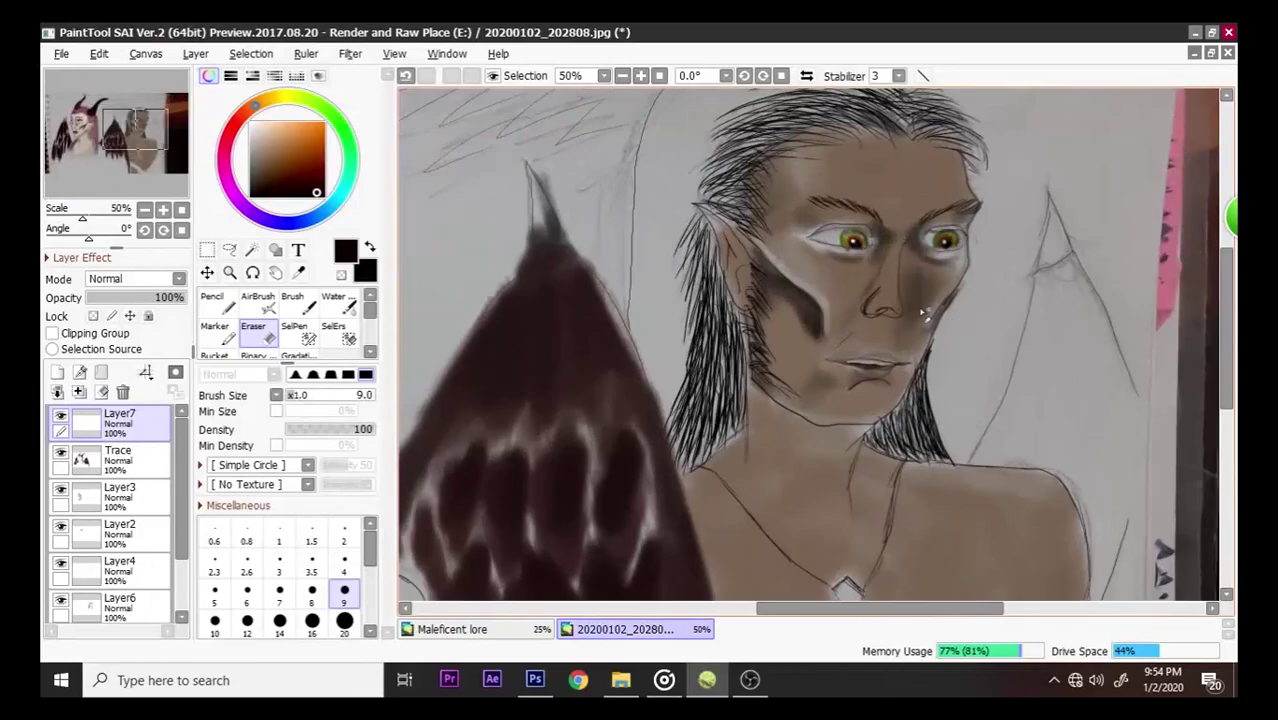
pyautogui.scroll(2, 1005, 368)
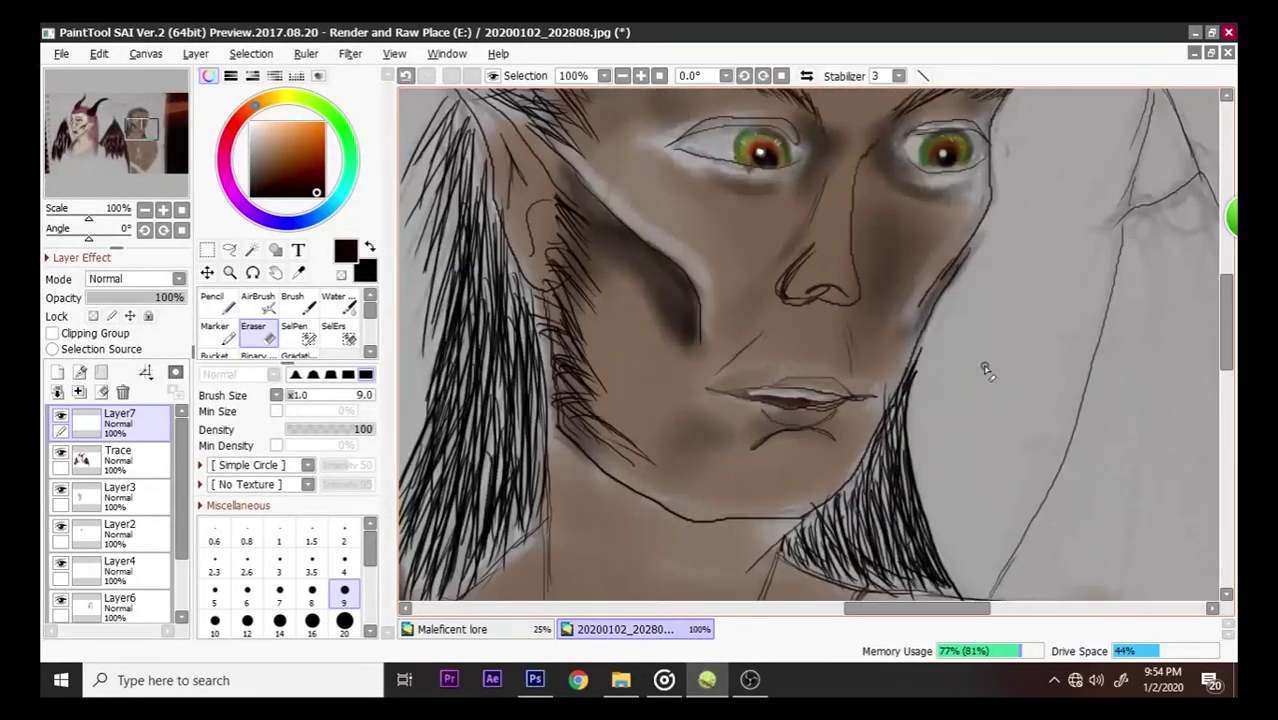
pyautogui.scroll(-3, 995, 368)
pyautogui.scroll(3, 1028, 356)
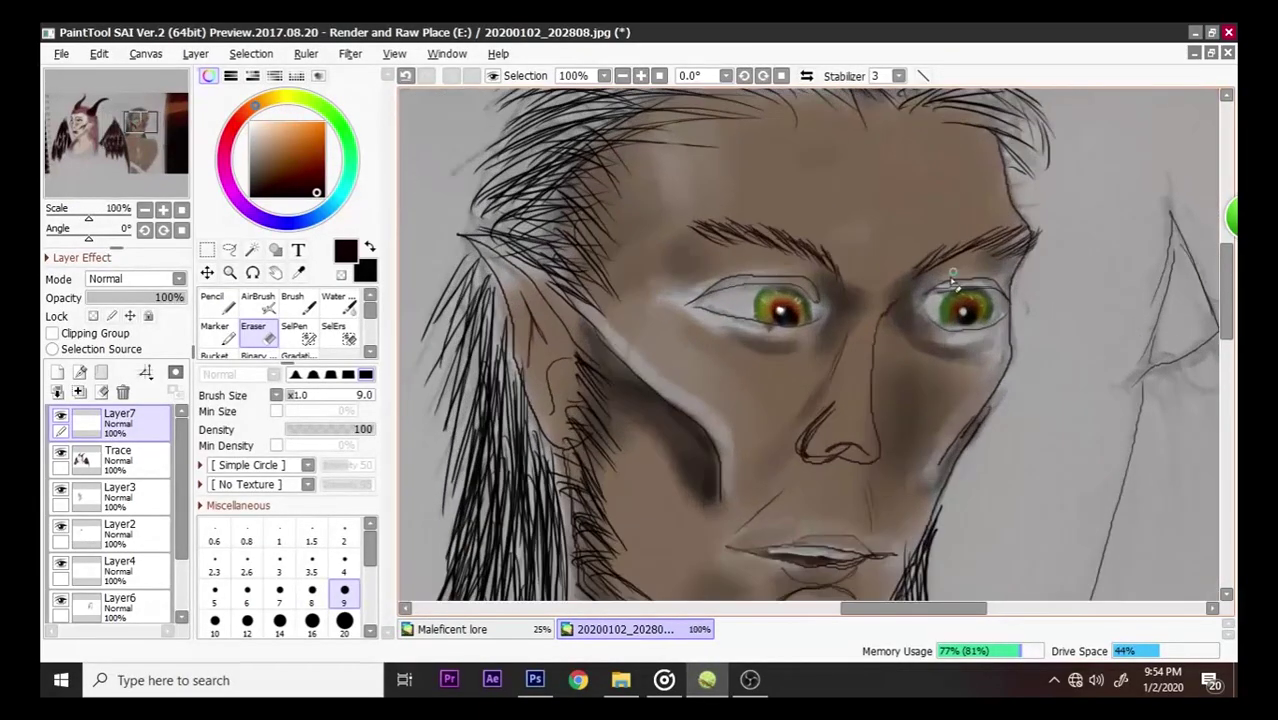
pyautogui.scroll(-3, 998, 362)
pyautogui.scroll(1, 1000, 362)
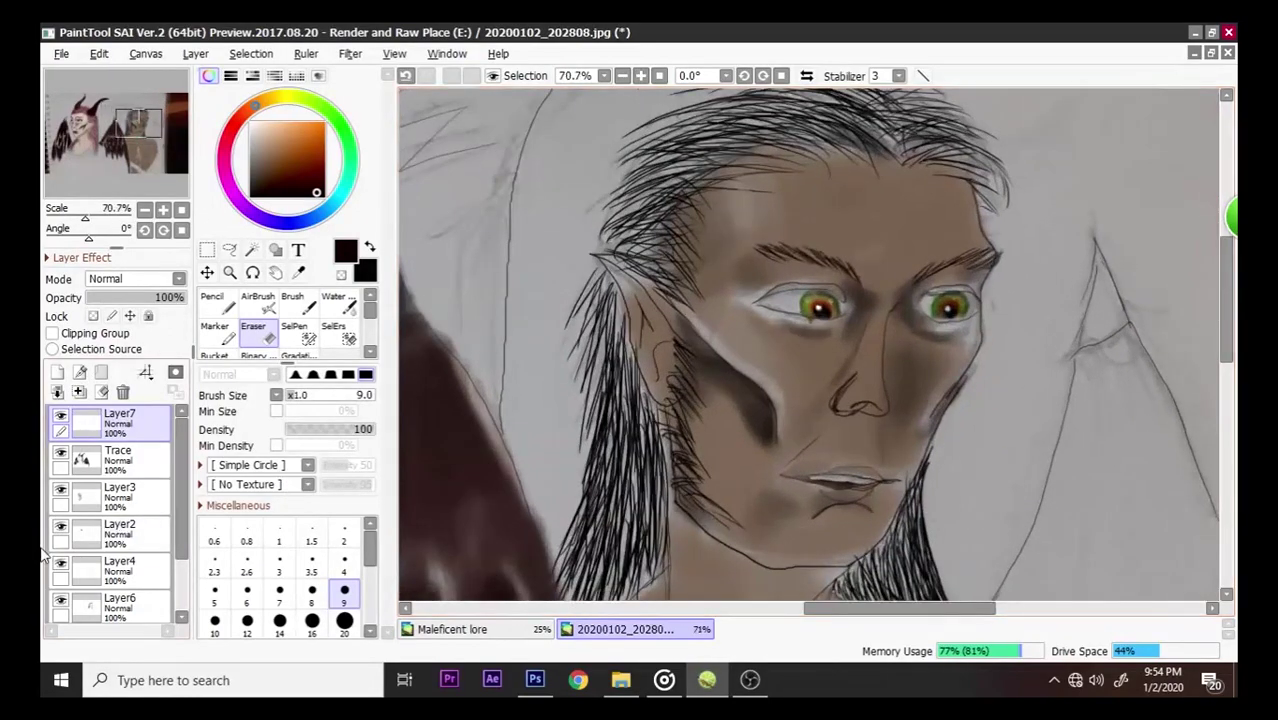
# - Hide Layer1, which holds the scanned sketch, so the colouring shows on plain white
pyautogui.scroll(-2, 62, 600)
pyautogui.click(61, 600)
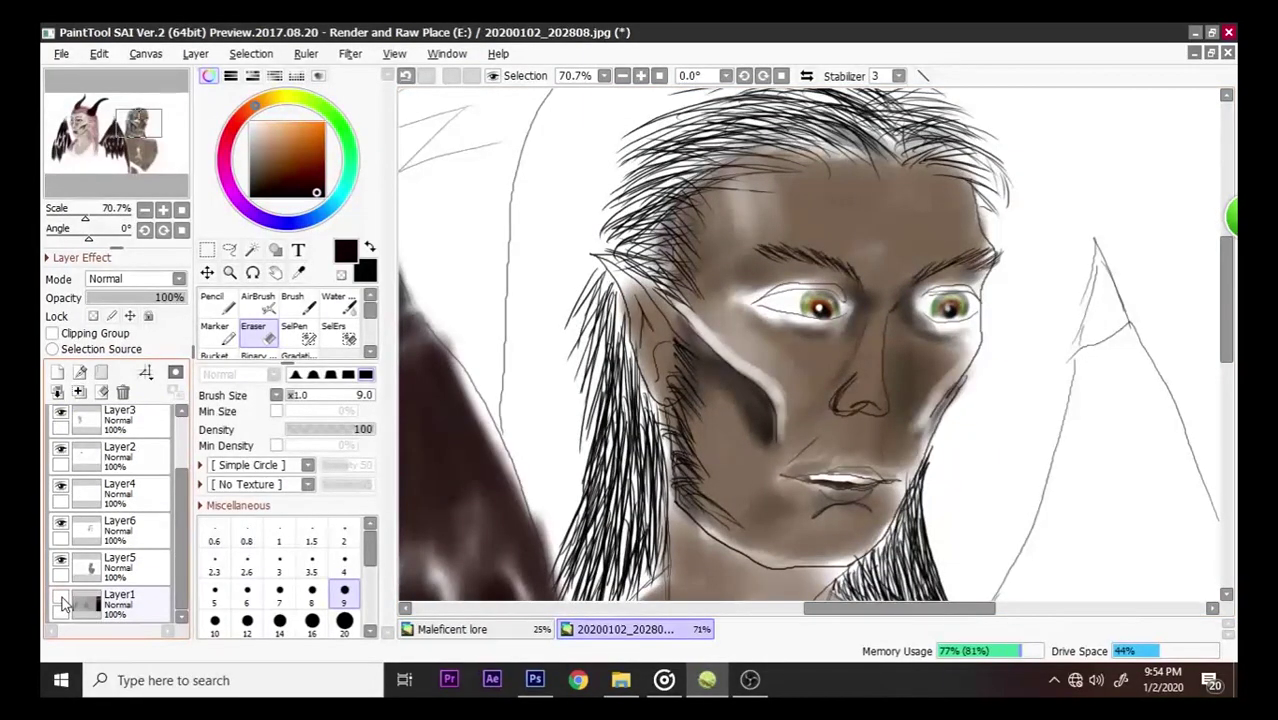
pyautogui.click(59, 599)
pyautogui.click(59, 599)
# - Sample the brown skin tone at the man's temple and brush it over the white above his near eye at size 12
pyautogui.scroll(2, 1035, 250)
pyautogui.scroll(-1, 1026, 297)
pyautogui.scroll(1, 899, 390)
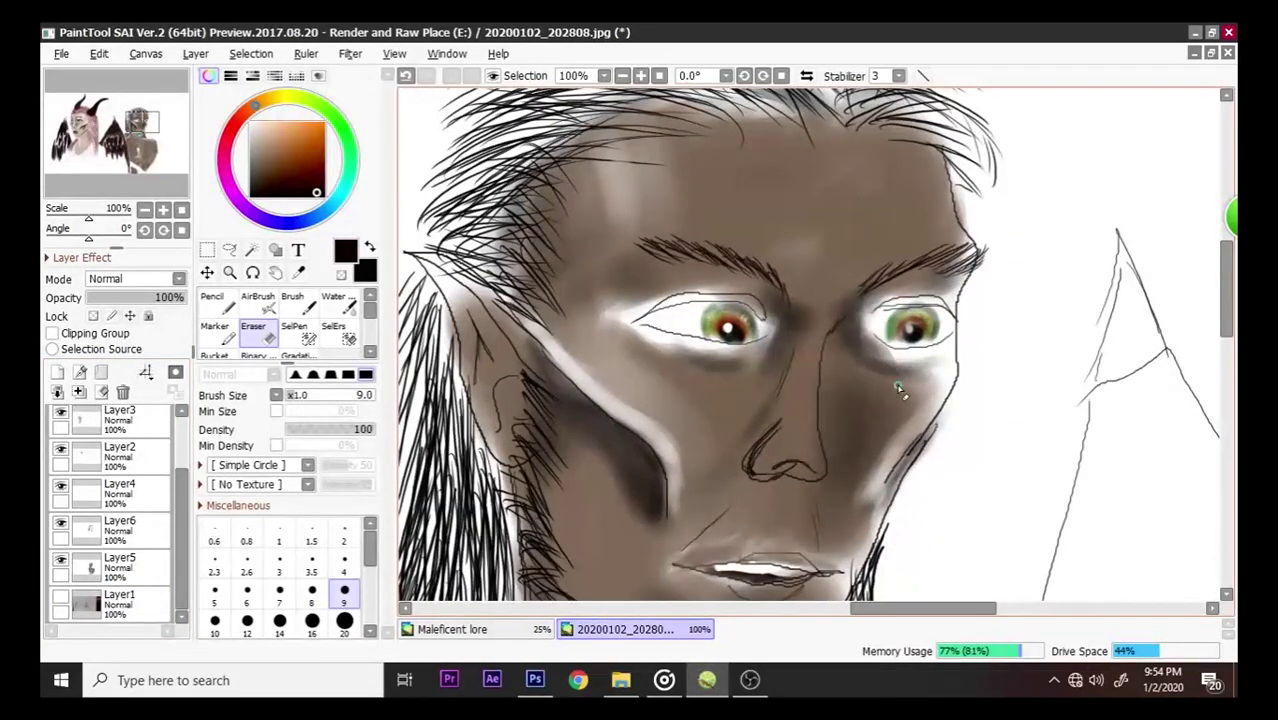
pyautogui.click(298, 272)
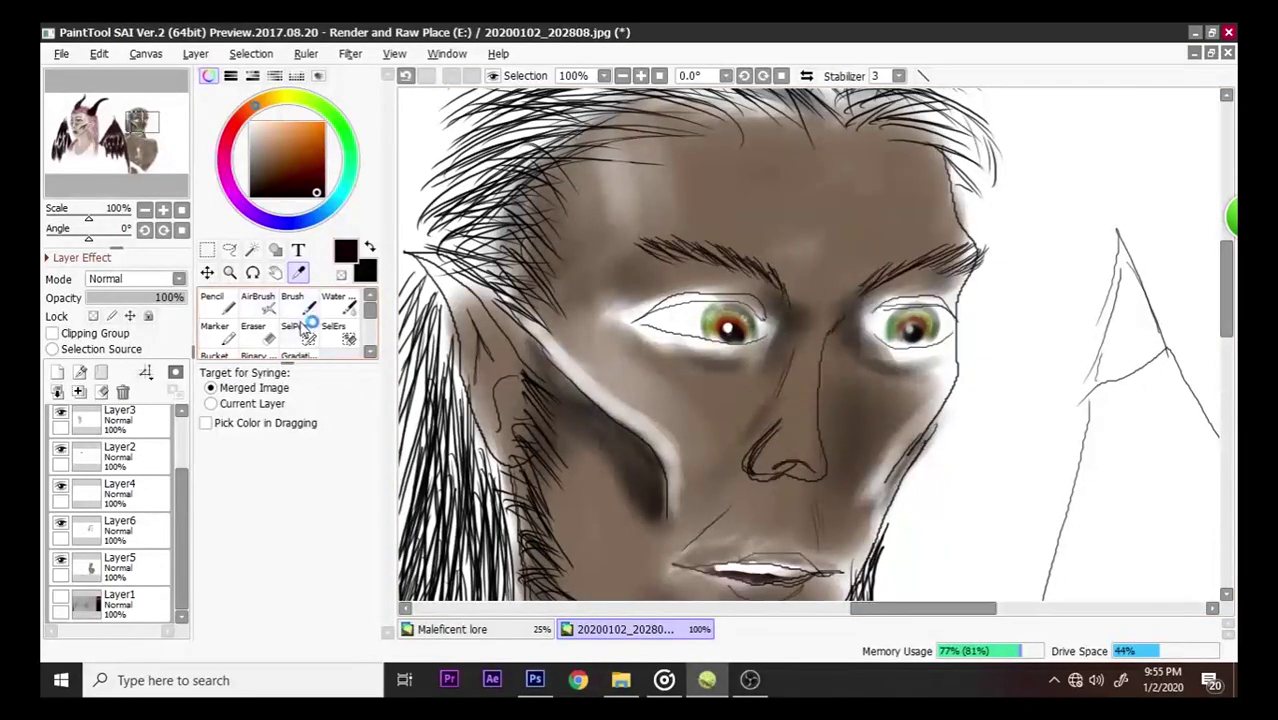
pyautogui.click(577, 285)
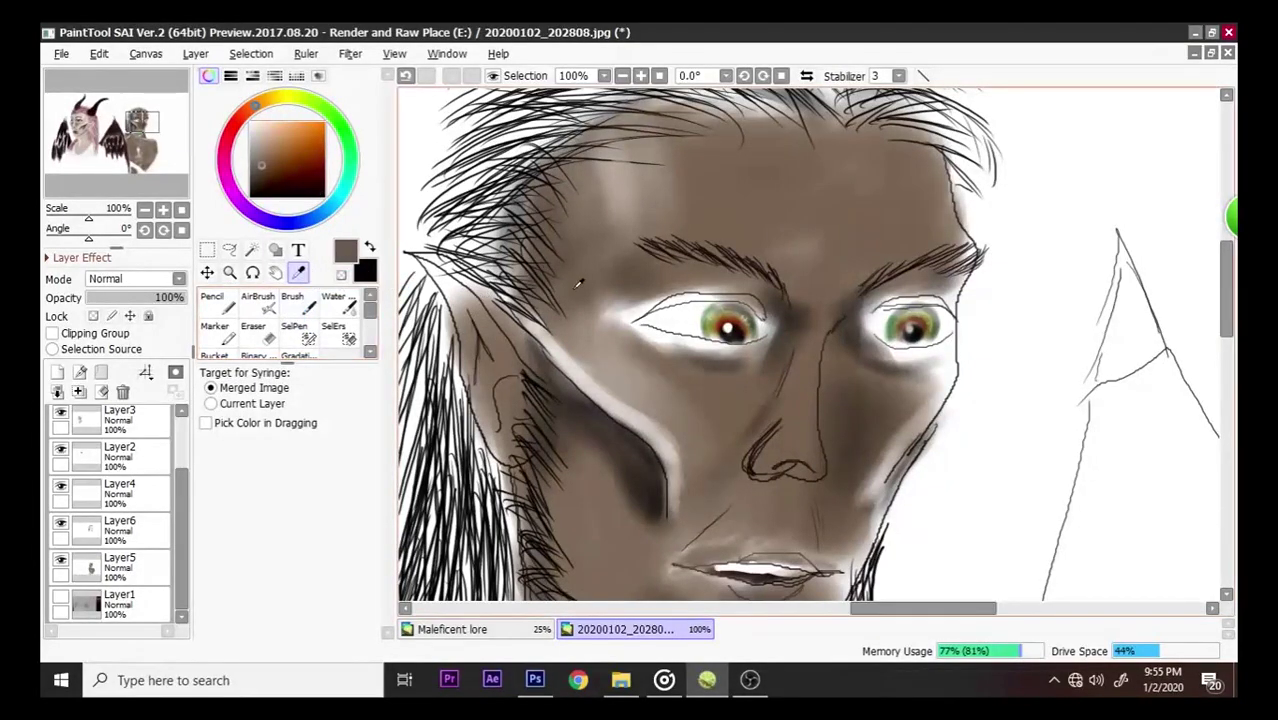
pyautogui.click(292, 305)
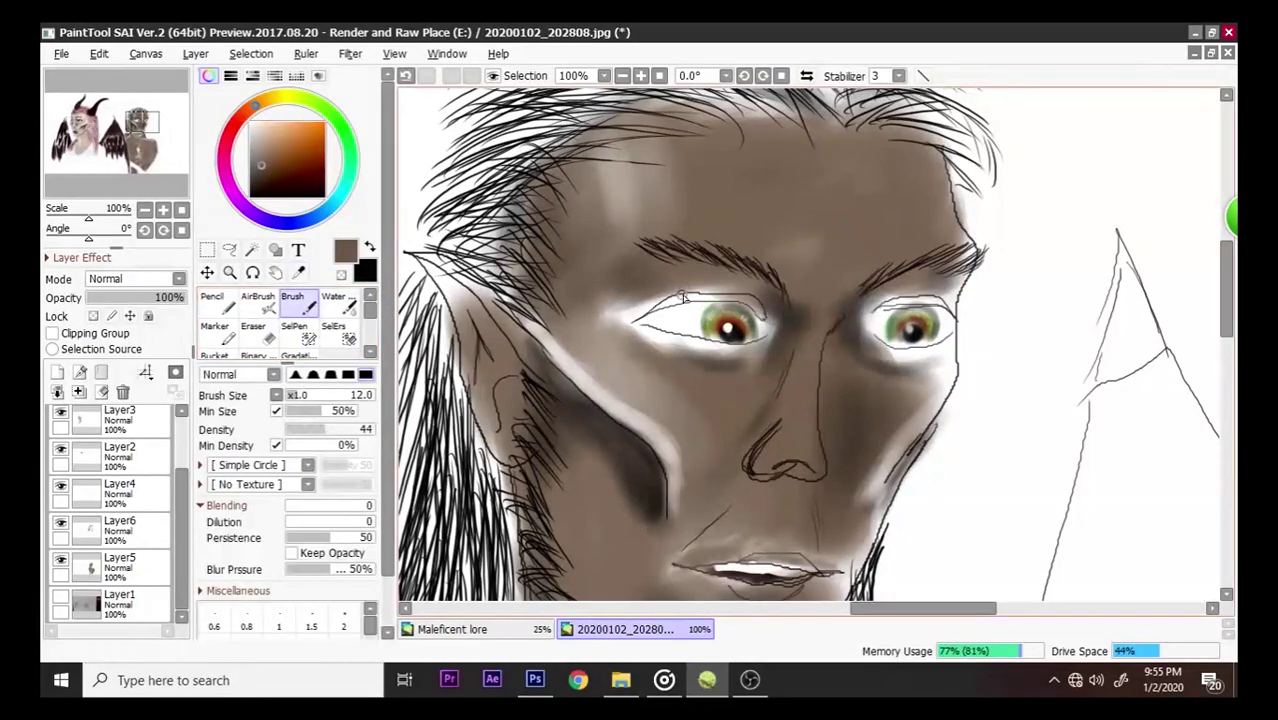
pyautogui.moveTo(722, 297)
pyautogui.mouseDown()
pyautogui.moveTo(621, 323)
pyautogui.moveTo(637, 300)
pyautogui.moveTo(604, 318)
pyautogui.moveTo(660, 296)
pyautogui.mouseUp()
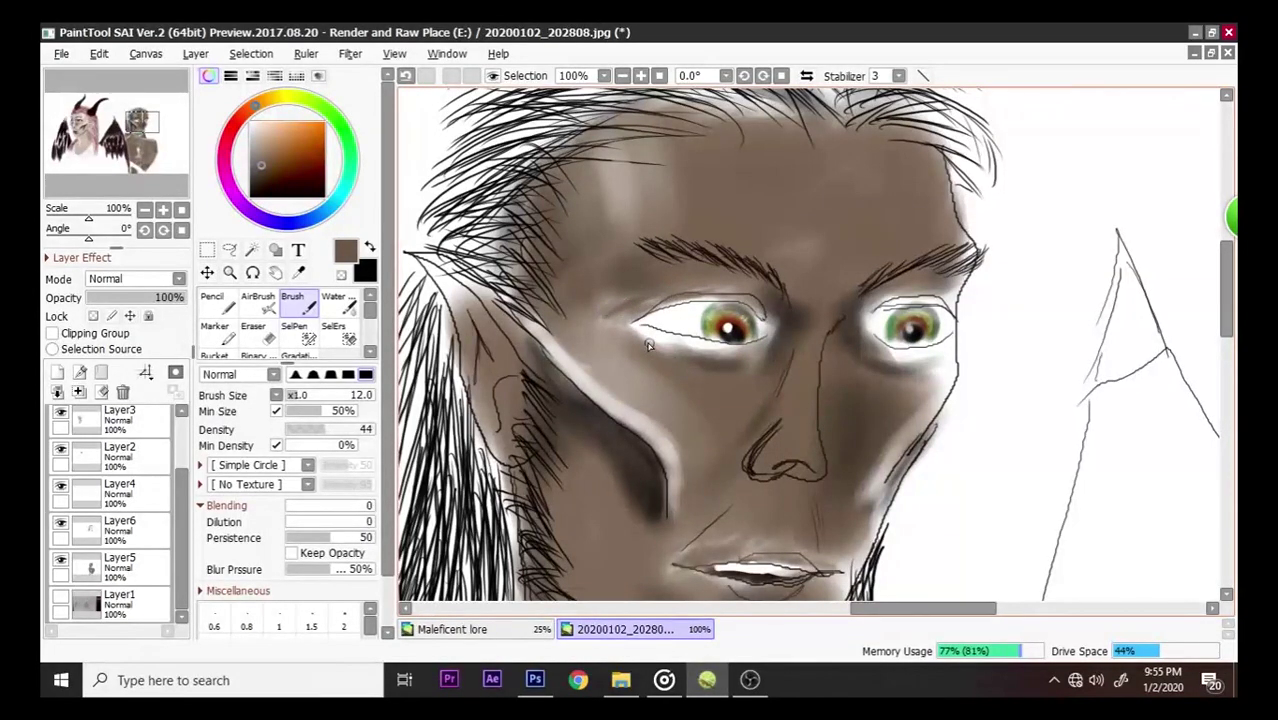
# - Enlarge the Brush to size 35 and paint brown over the white patches around both of the man's eyes
pyautogui.click(313, 394)
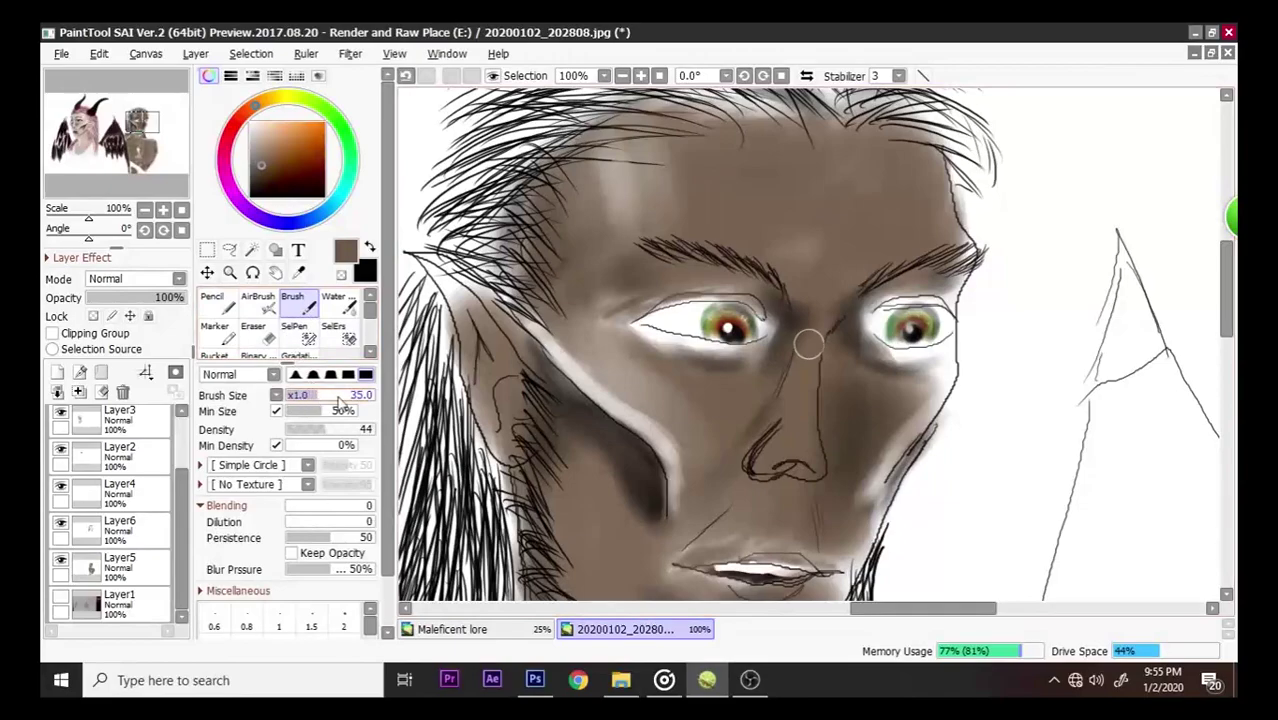
pyautogui.moveTo(697, 357)
pyautogui.mouseDown()
pyautogui.moveTo(630, 335)
pyautogui.moveTo(733, 347)
pyautogui.moveTo(765, 335)
pyautogui.moveTo(766, 350)
pyautogui.mouseUp()
pyautogui.moveTo(925, 357)
pyautogui.mouseDown()
pyautogui.moveTo(928, 389)
pyautogui.moveTo(928, 361)
pyautogui.moveTo(930, 400)
pyautogui.moveTo(947, 347)
pyautogui.moveTo(937, 372)
pyautogui.moveTo(867, 342)
pyautogui.moveTo(899, 295)
pyautogui.moveTo(887, 296)
pyautogui.moveTo(937, 296)
pyautogui.moveTo(954, 312)
pyautogui.moveTo(964, 261)
pyautogui.mouseUp()
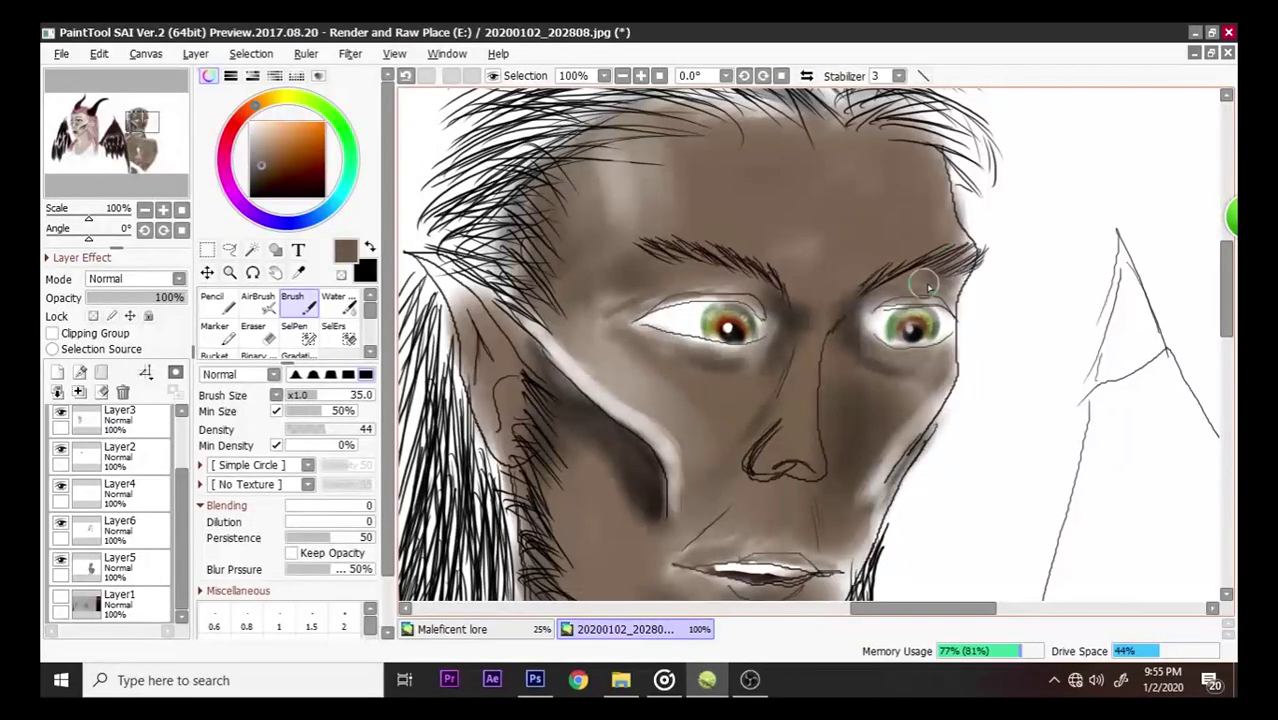
pyautogui.moveTo(887, 345); pyautogui.dragTo(905, 343)
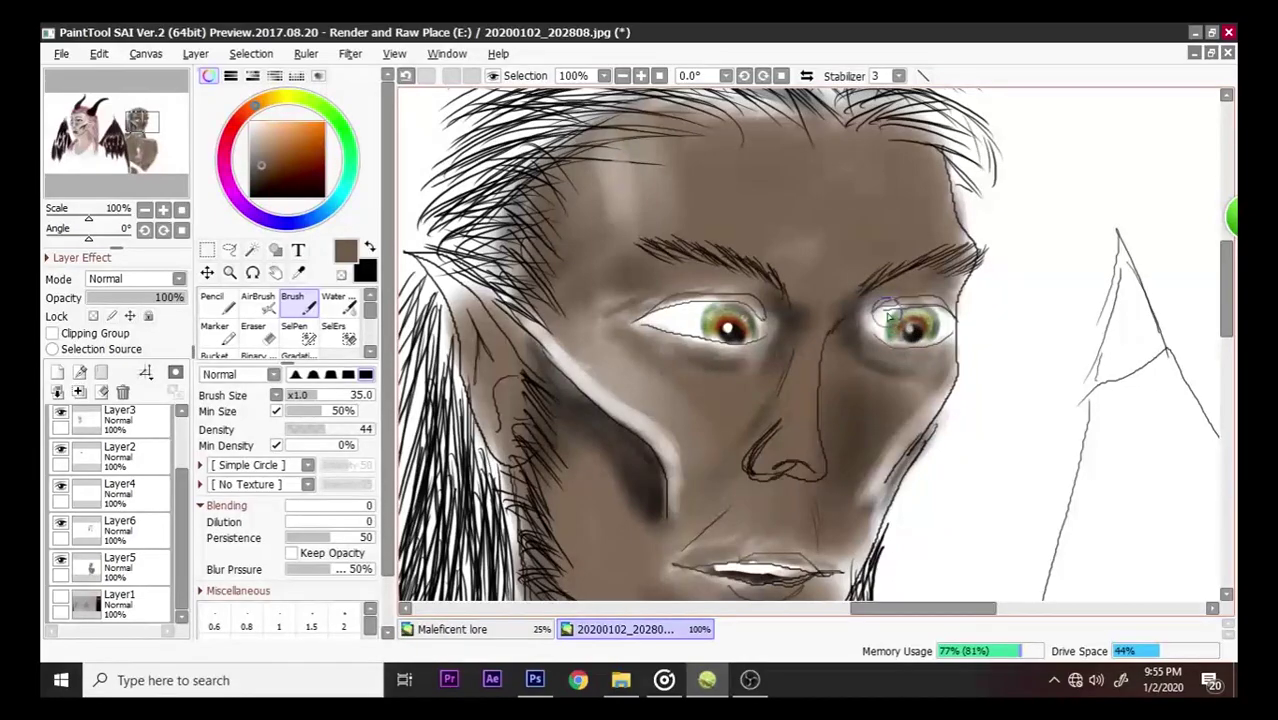
# - Examine the skin shading around the man's eyes up close and in the whole drawing
pyautogui.scroll(-5, 908, 341)
pyautogui.scroll(3, 956, 362)
pyautogui.scroll(2, 850, 317)
pyautogui.scroll(-2, 850, 317)
pyautogui.scroll(3, 860, 310)
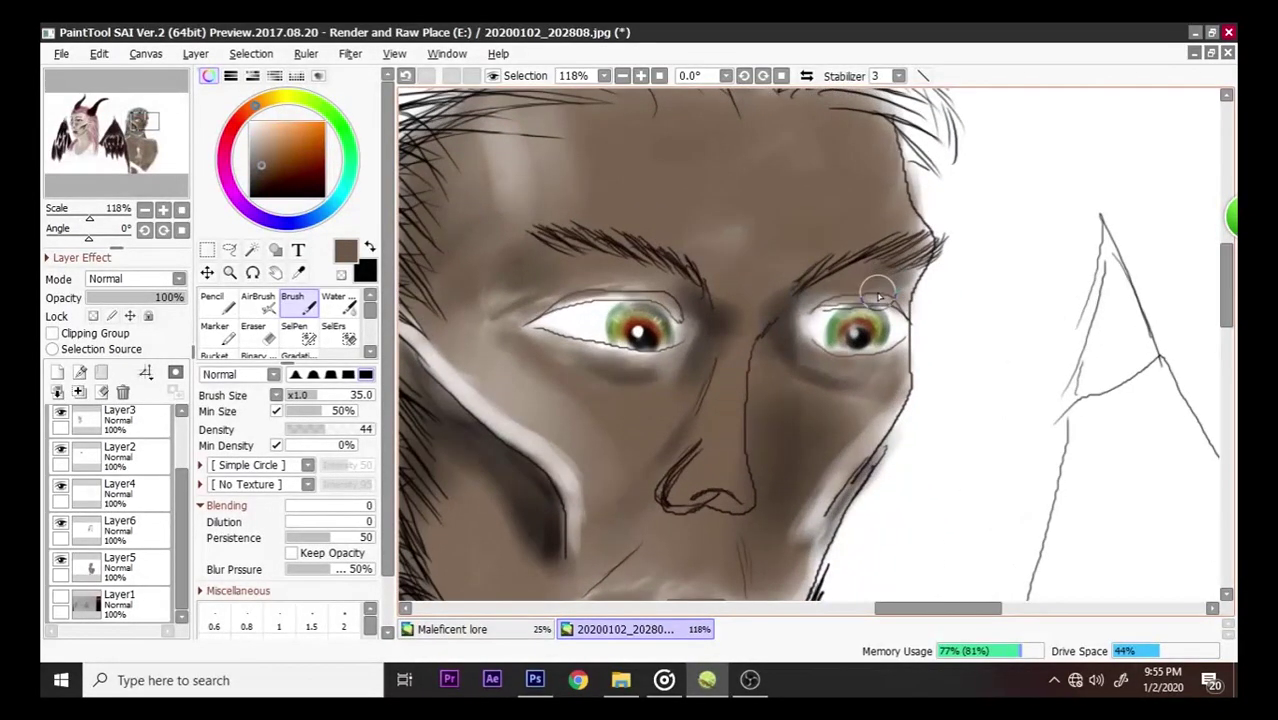
pyautogui.scroll(-5, 878, 297)
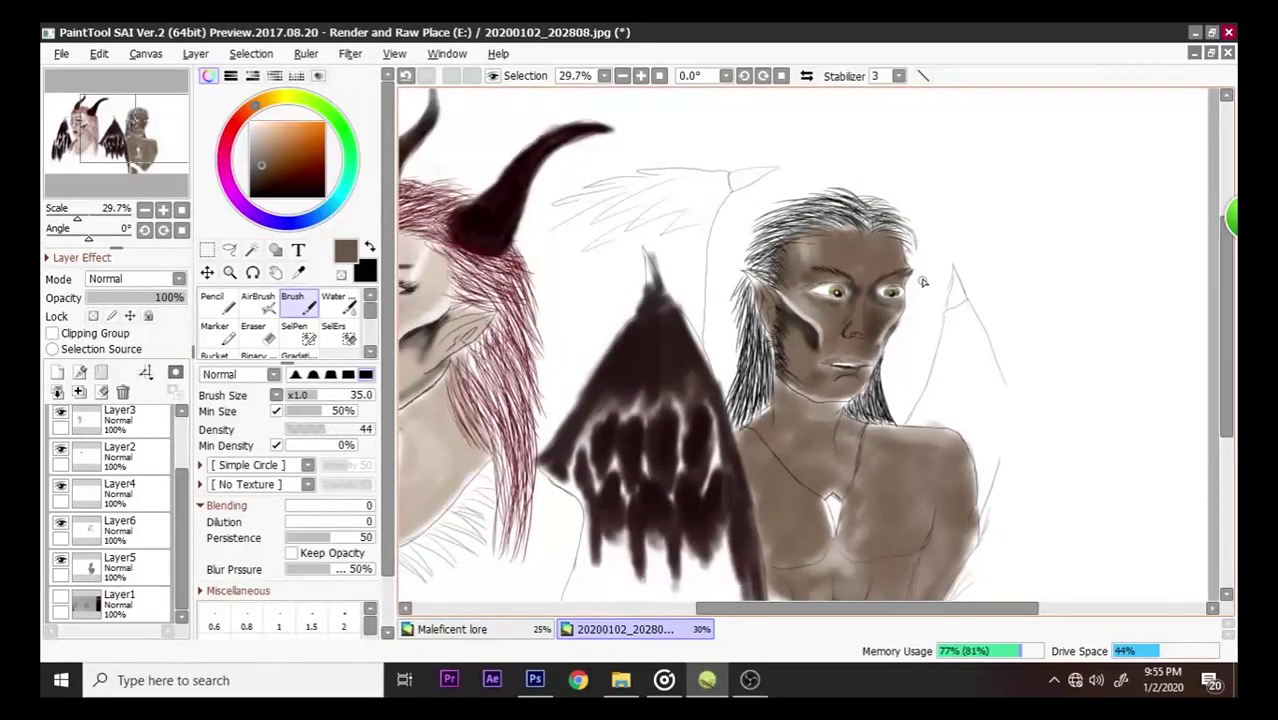
pyautogui.scroll(4, 914, 286)
pyautogui.scroll(3, 779, 320)
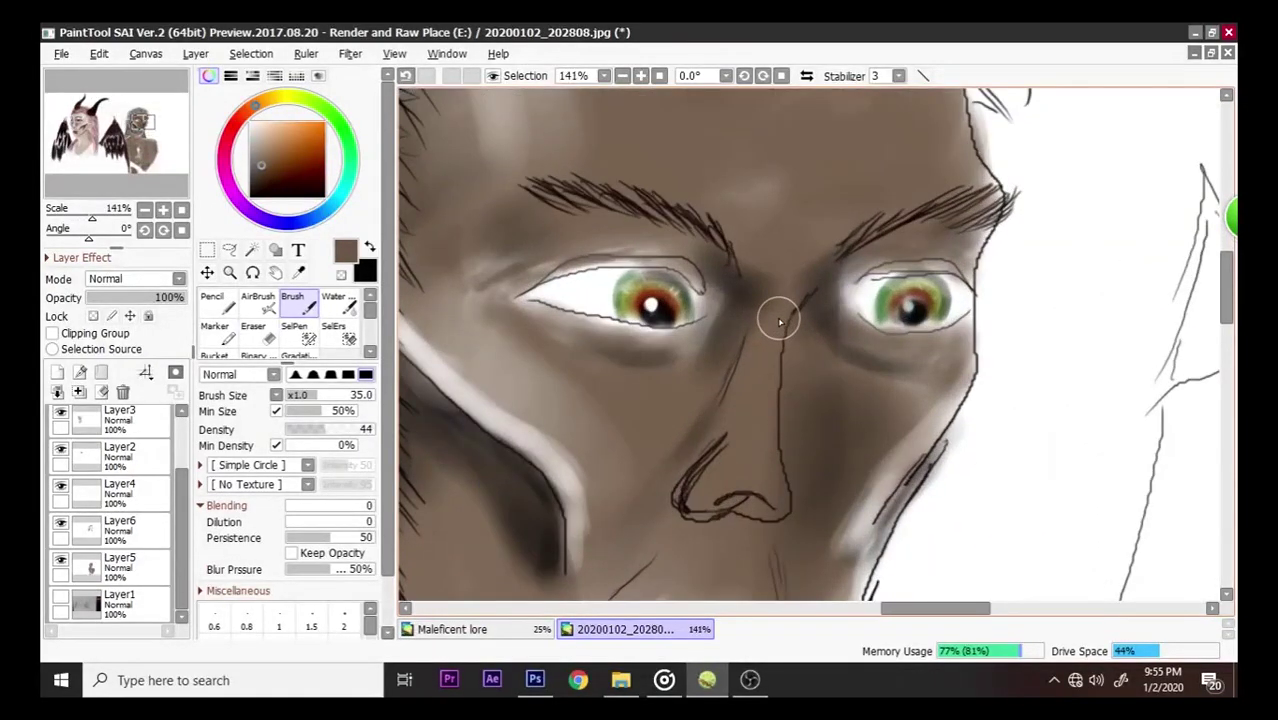
pyautogui.scroll(-1, 779, 320)
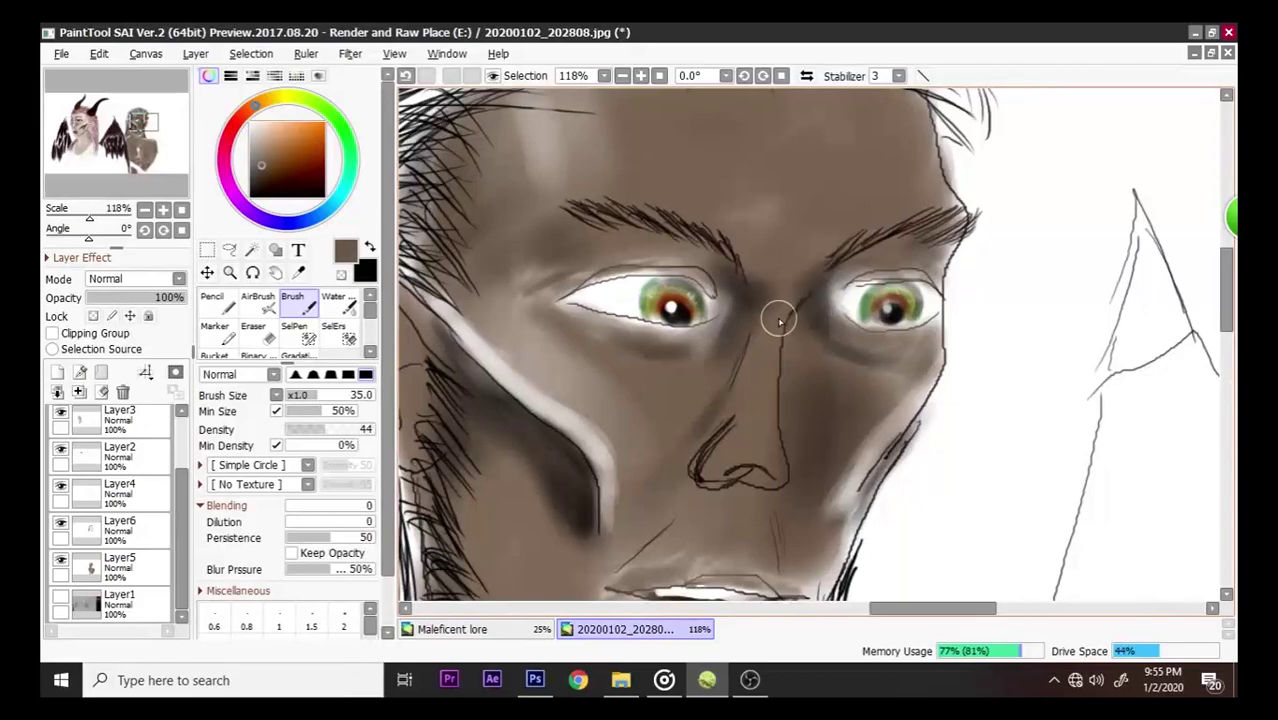
# - Darken the brown to near-black and shade the upper eyelids of both eyes with the Brush at size 18
pyautogui.moveTo(318, 404); pyautogui.dragTo(302, 397)
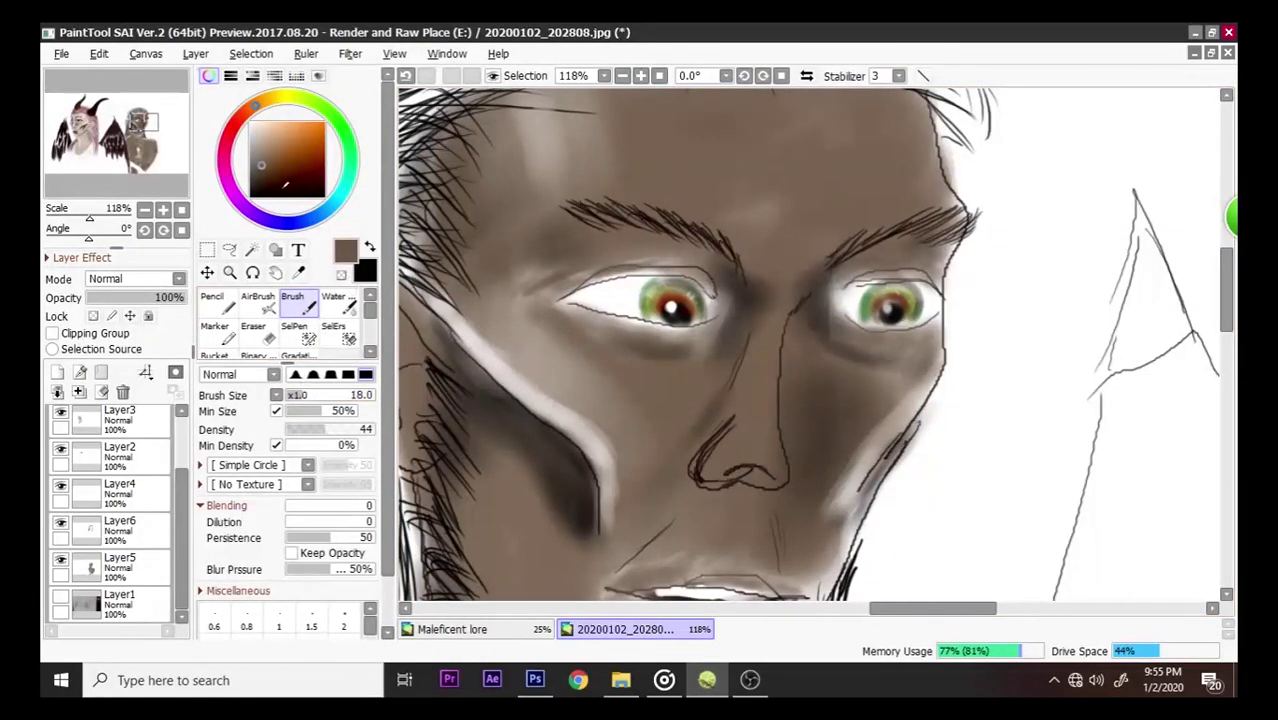
pyautogui.moveTo(285, 183); pyautogui.dragTo(272, 197)
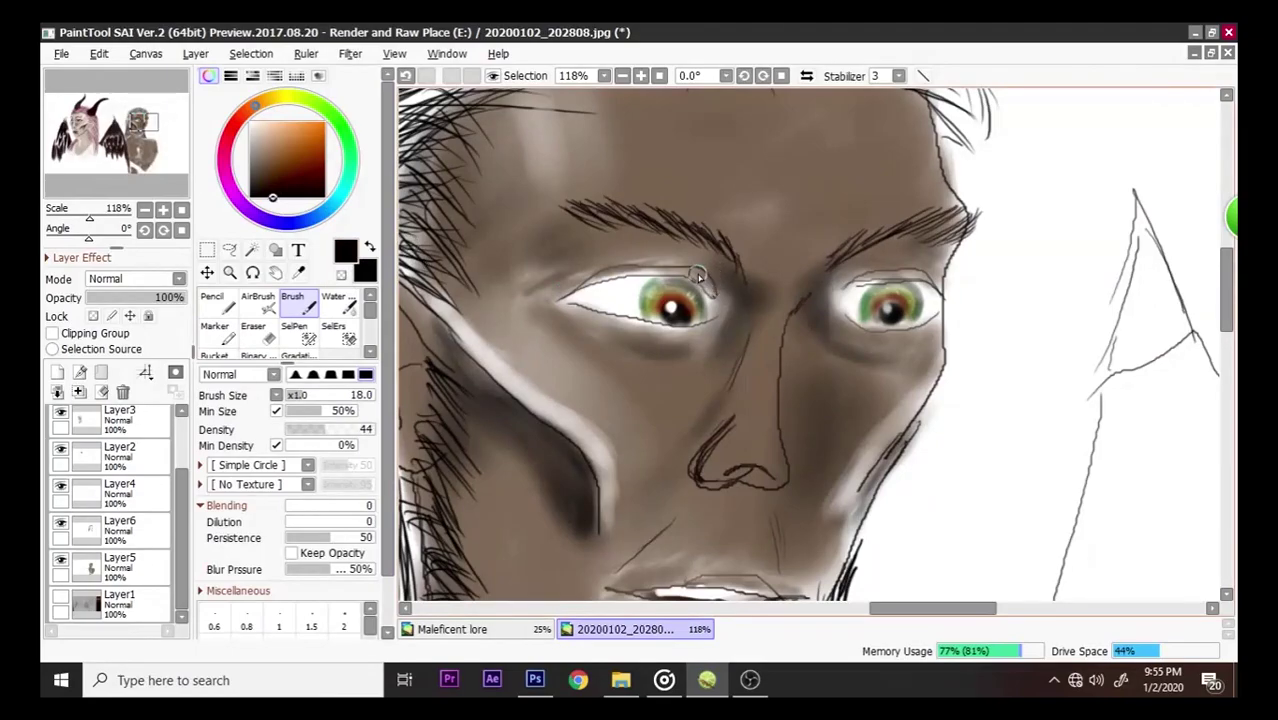
pyautogui.moveTo(697, 274)
pyautogui.mouseDown()
pyautogui.moveTo(608, 274)
pyautogui.moveTo(667, 270)
pyautogui.moveTo(639, 269)
pyautogui.moveTo(722, 302)
pyautogui.mouseUp()
pyautogui.moveTo(846, 287)
pyautogui.mouseDown()
pyautogui.moveTo(898, 271)
pyautogui.moveTo(926, 281)
pyautogui.moveTo(893, 270)
pyautogui.moveTo(856, 281)
pyautogui.mouseUp()
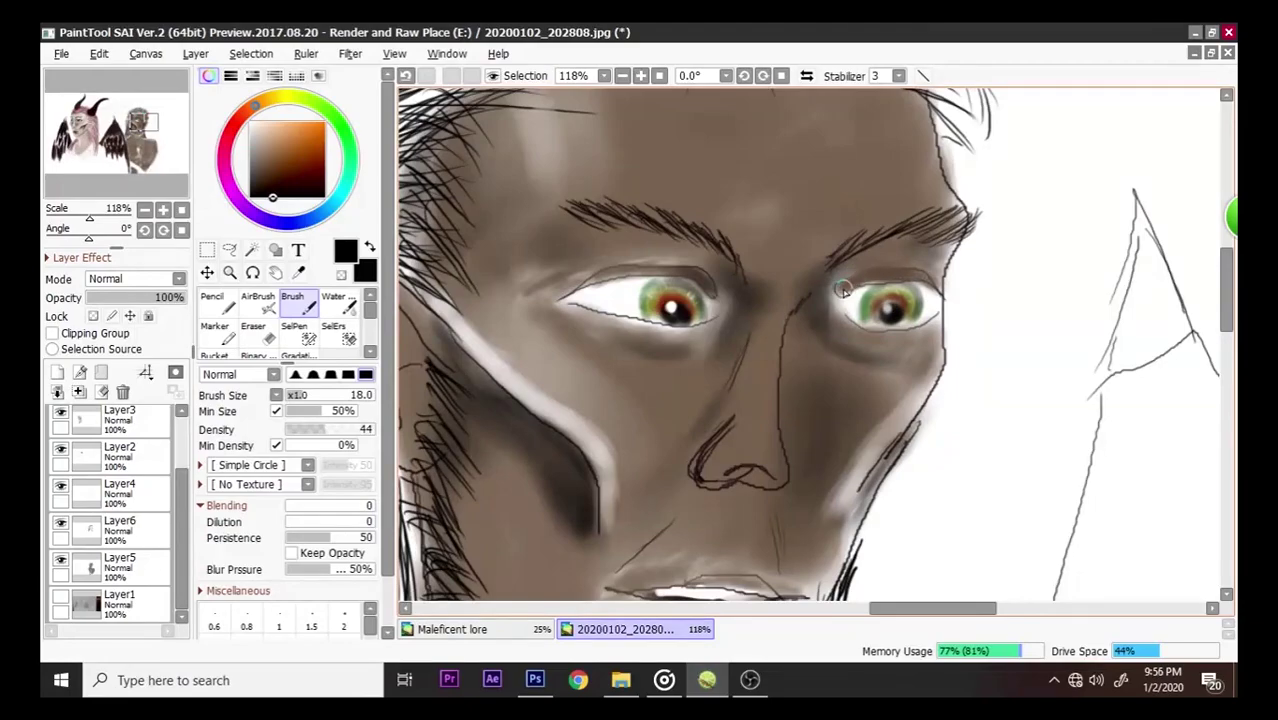
# - Sample the brown skin tone above the man's mouth and brush it over the white gap between his lips at size 18
pyautogui.scroll(-10, 843, 290)
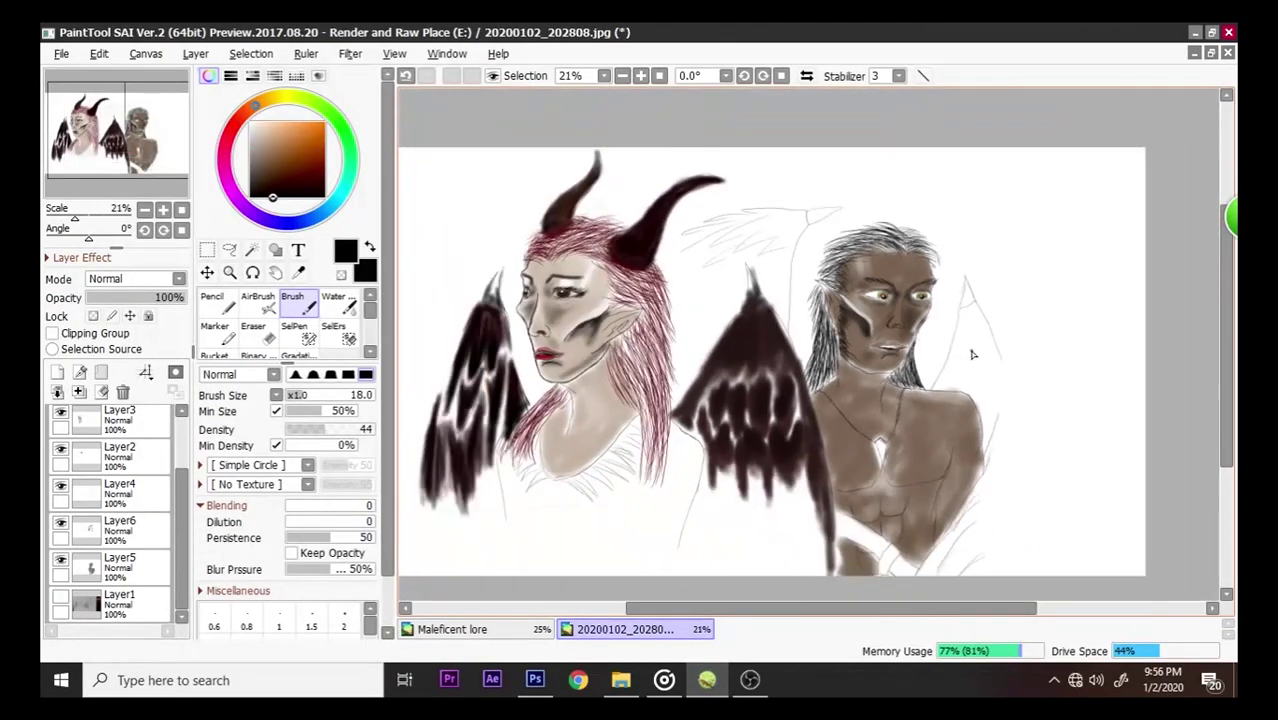
pyautogui.scroll(8, 972, 354)
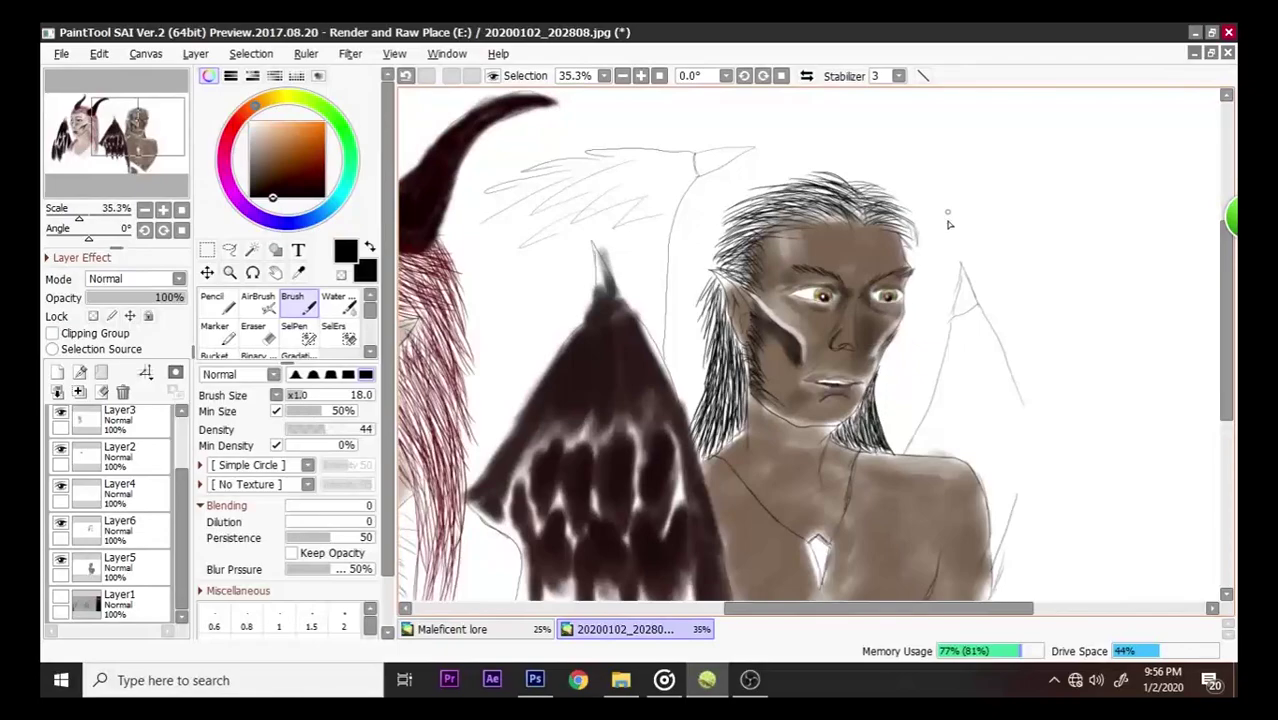
pyautogui.scroll(4, 730, 389)
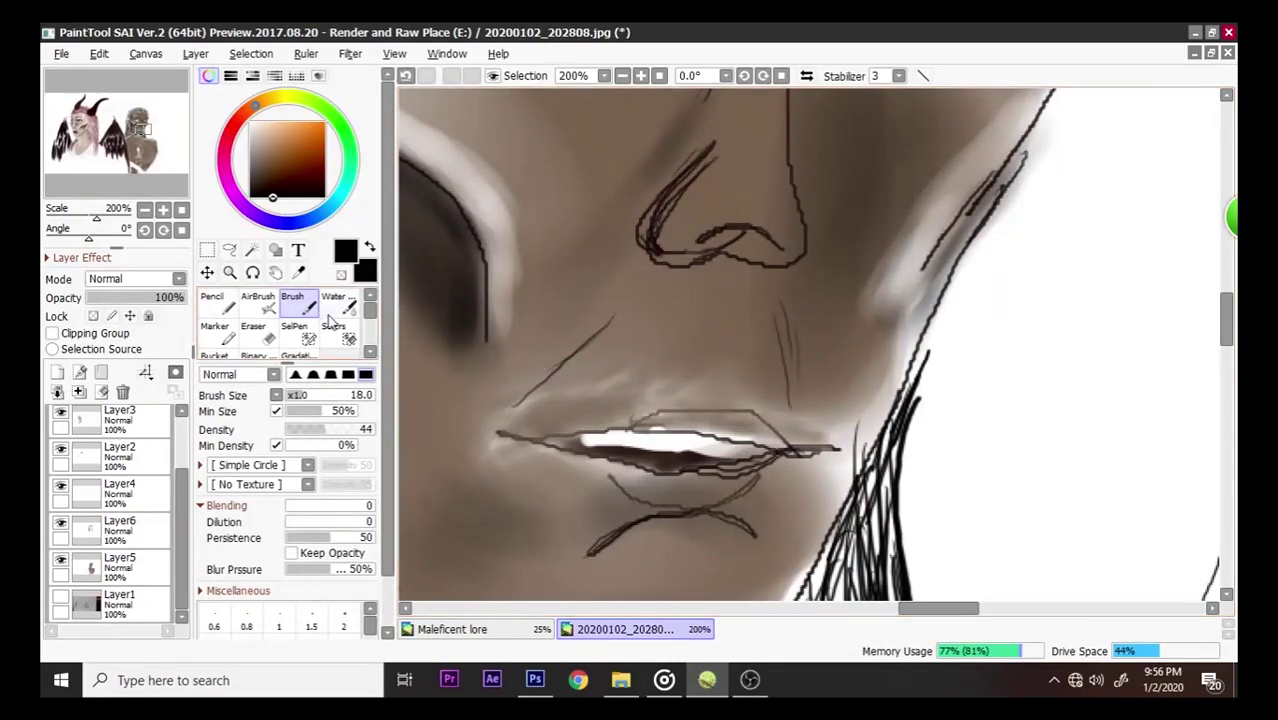
pyautogui.click(298, 273)
pyautogui.keyDown('alt'); pyautogui.click(594, 330); pyautogui.keyUp('alt')
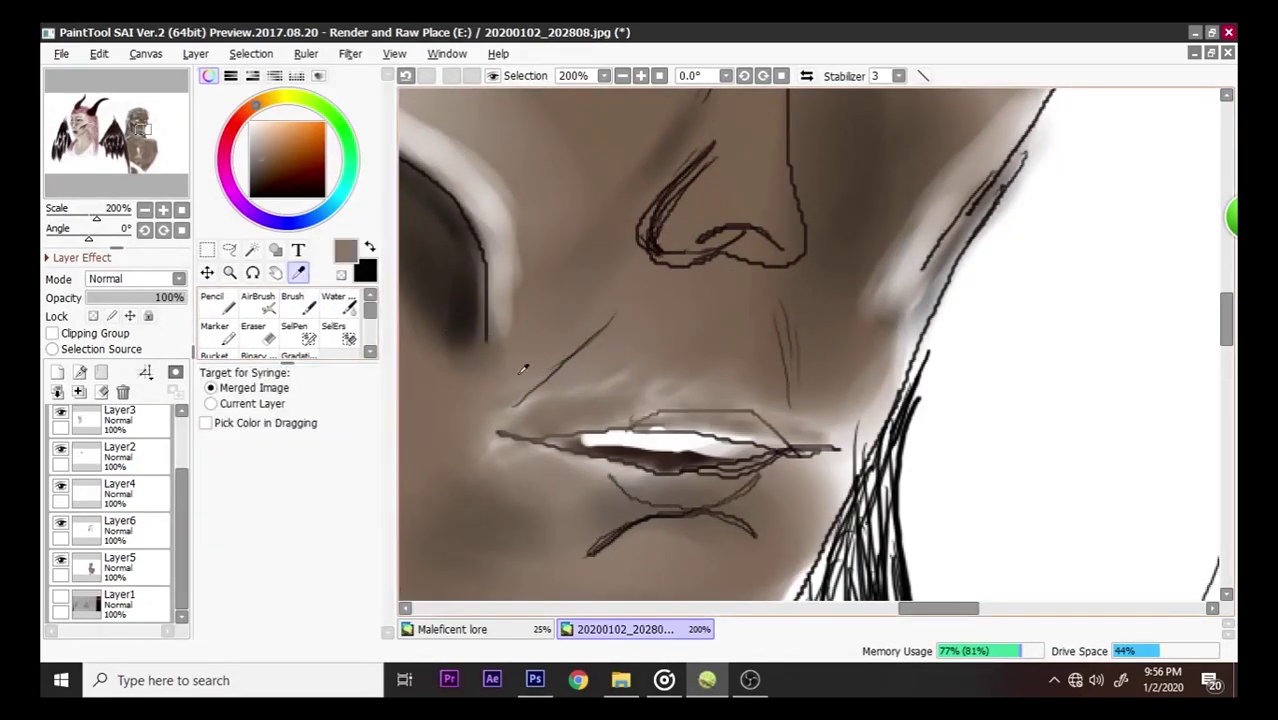
pyautogui.moveTo(606, 440)
pyautogui.mouseDown()
pyautogui.moveTo(773, 454)
pyautogui.moveTo(582, 425)
pyautogui.moveTo(658, 429)
pyautogui.moveTo(600, 448)
pyautogui.mouseUp()
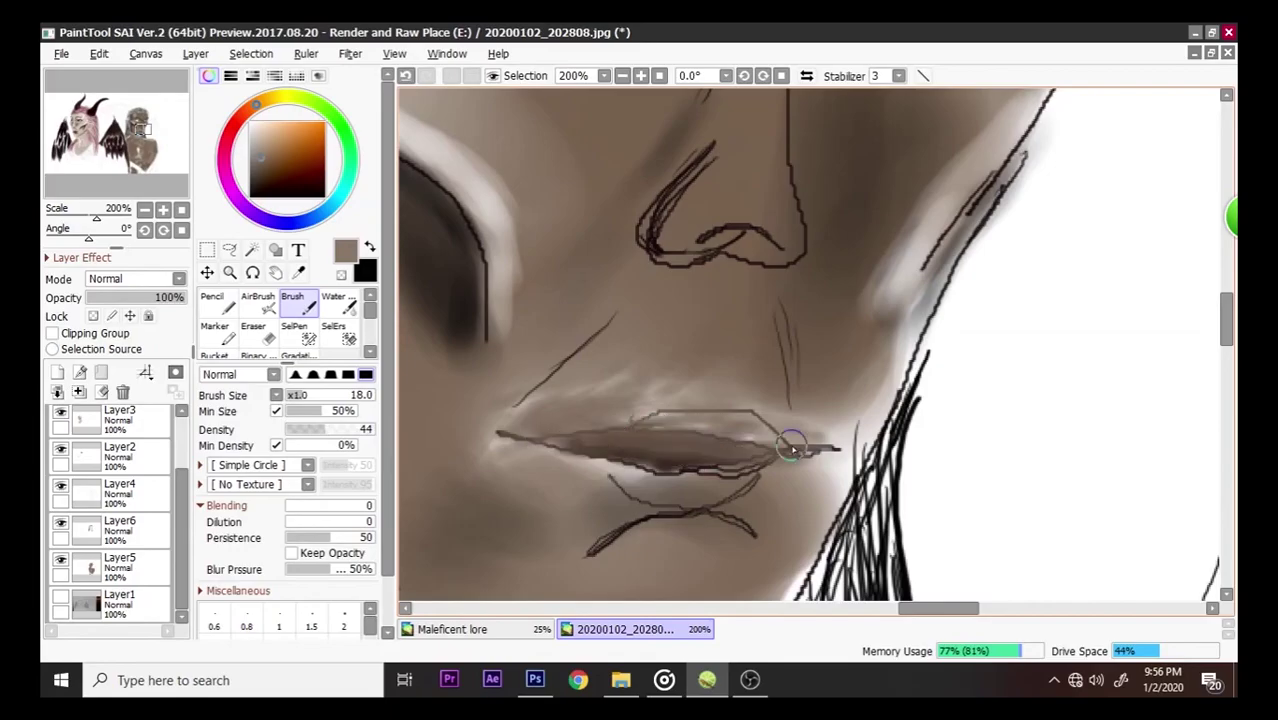
# - Check the painted lips up close and against the full drawing of both figures
pyautogui.scroll(-5, 950, 362)
pyautogui.scroll(1, 950, 362)
pyautogui.scroll(-2, 955, 496)
pyautogui.scroll(6, 955, 490)
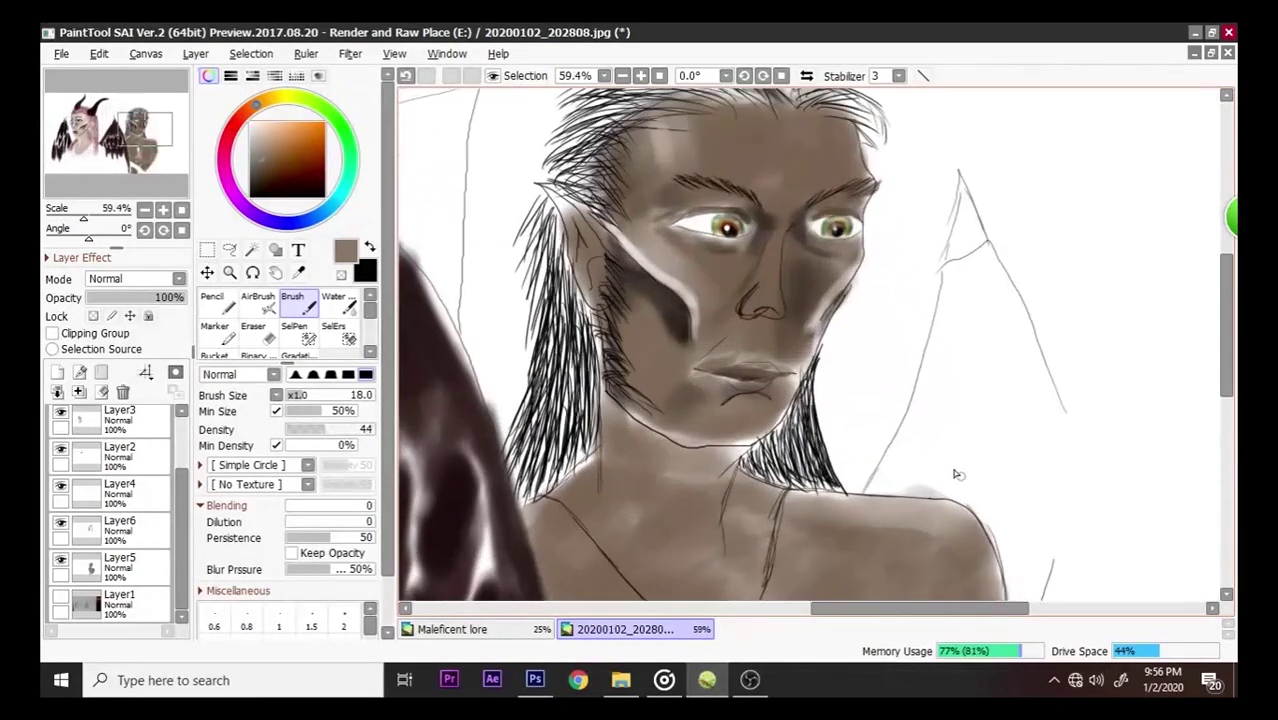
pyautogui.scroll(1, 719, 434)
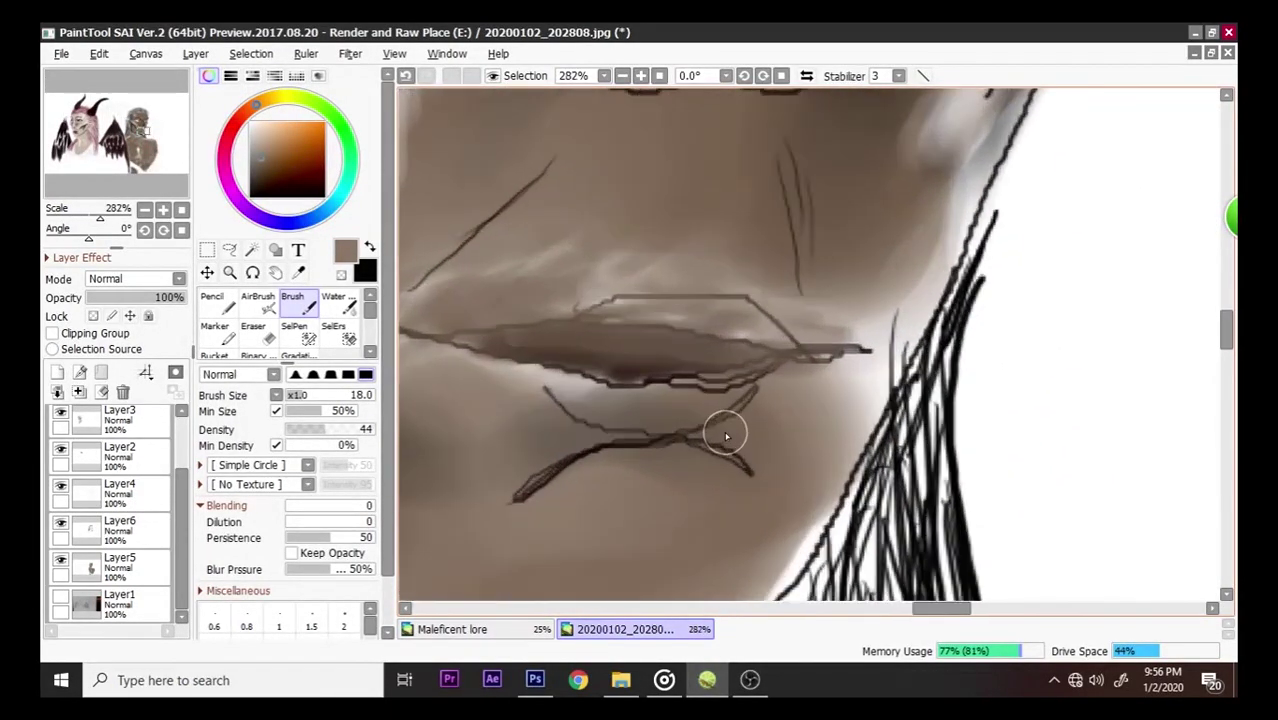
pyautogui.scroll(-7, 727, 434)
pyautogui.scroll(-2, 812, 331)
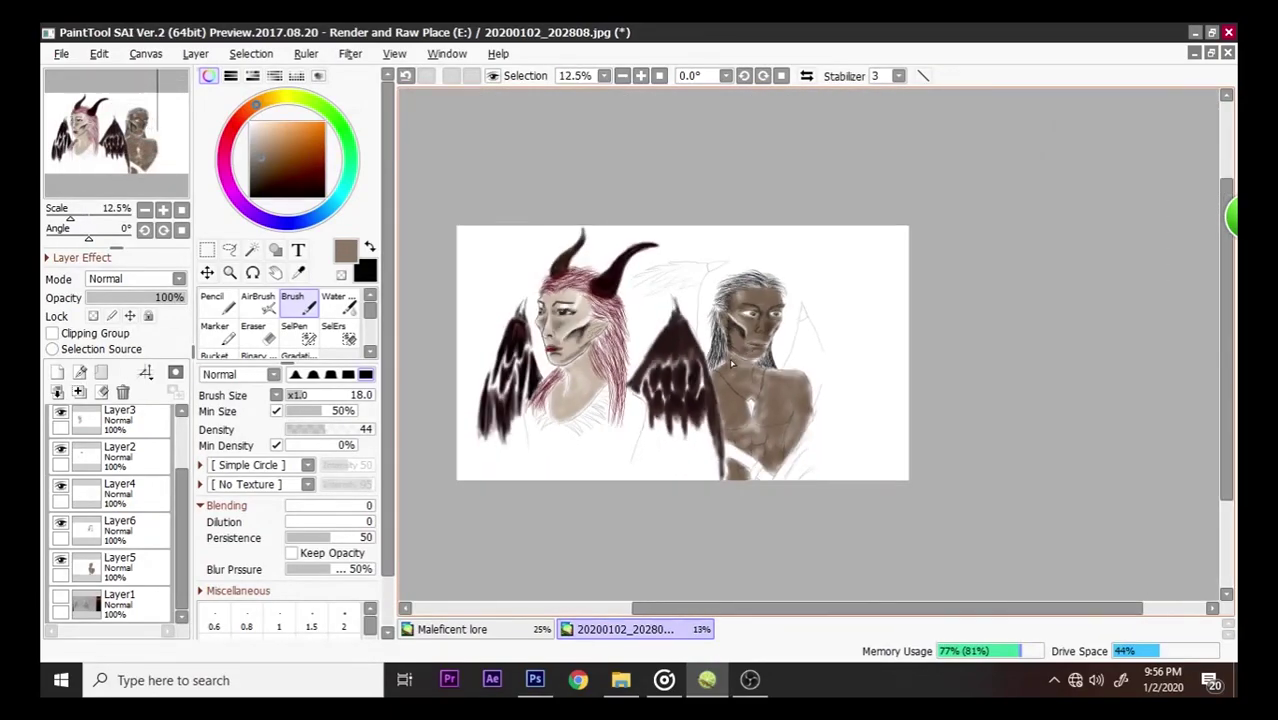
# - Draw short black lashes at the outer corner of the man's nearer eye with the Pencil at size 9
pyautogui.scroll(1, 730, 365)
pyautogui.scroll(5, 781, 355)
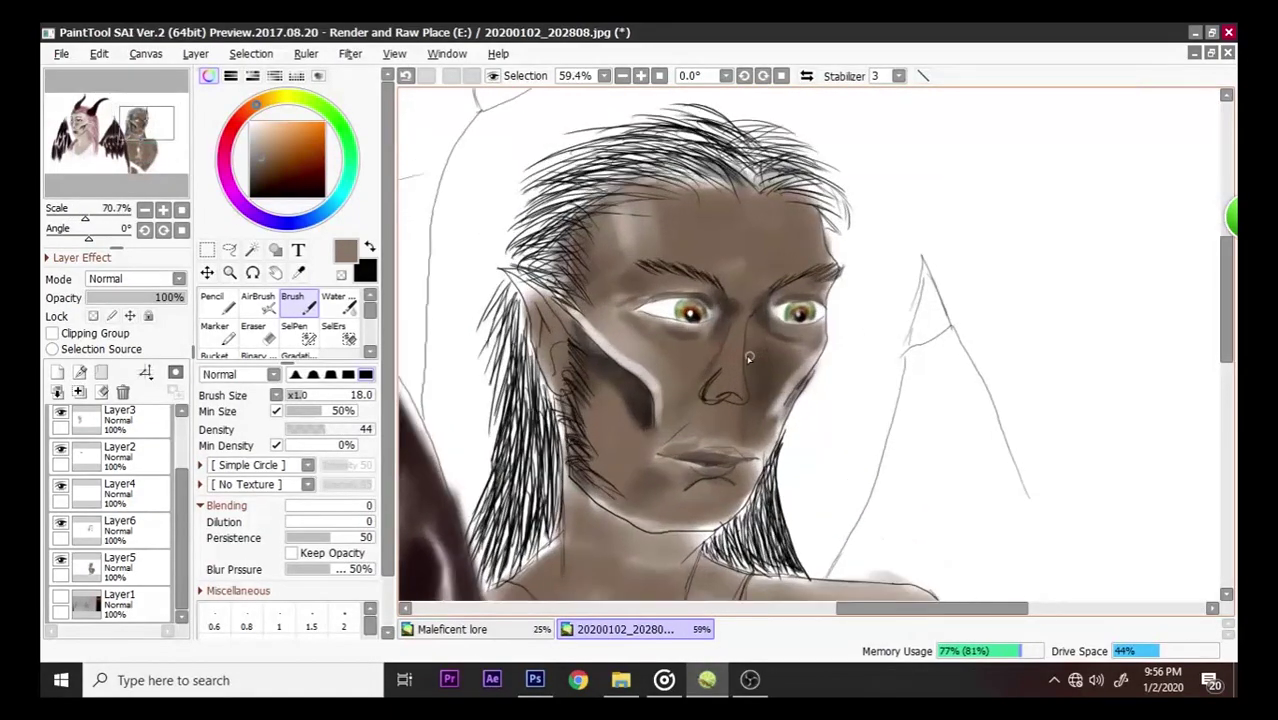
pyautogui.scroll(2, 752, 384)
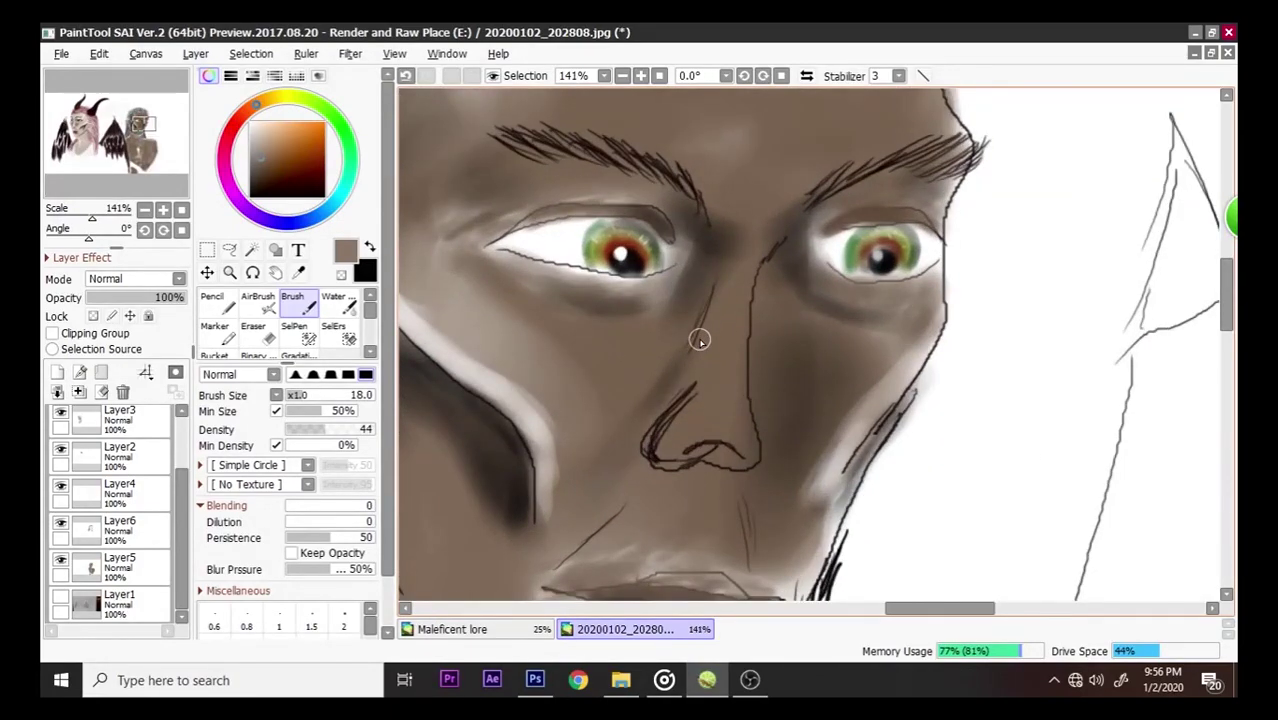
pyautogui.click(226, 310)
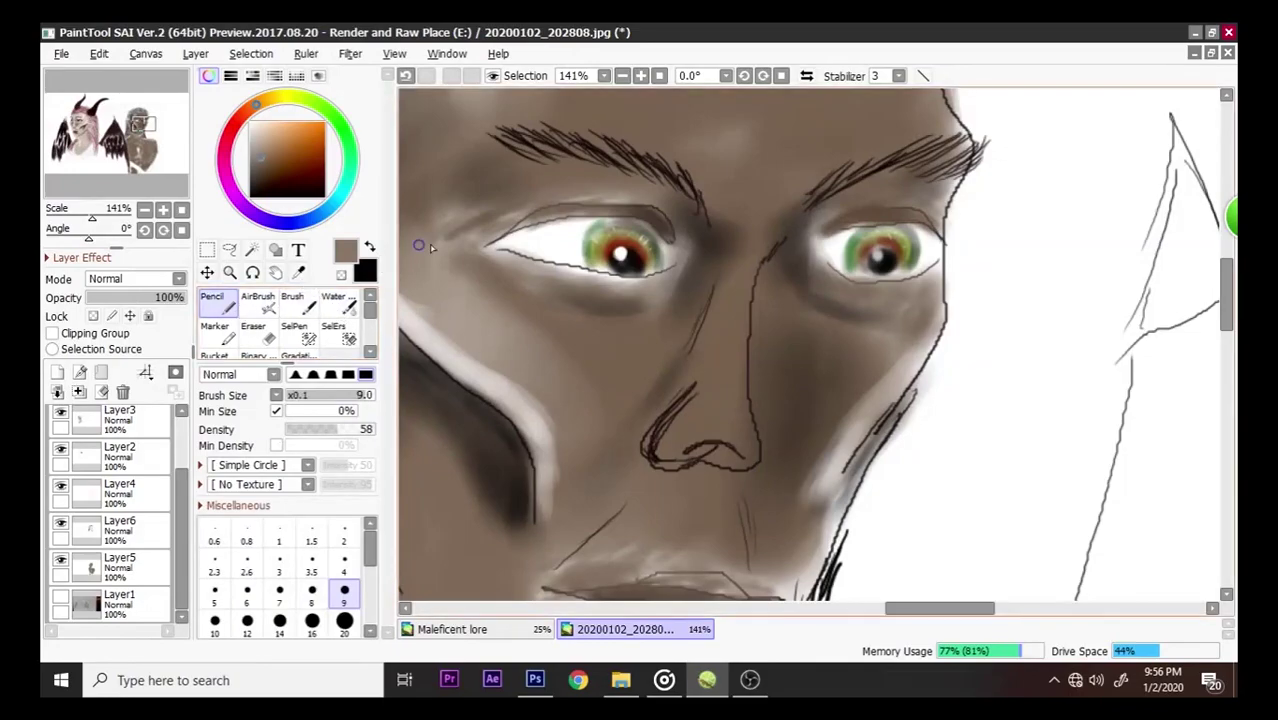
pyautogui.click(298, 272)
pyautogui.click(548, 140)
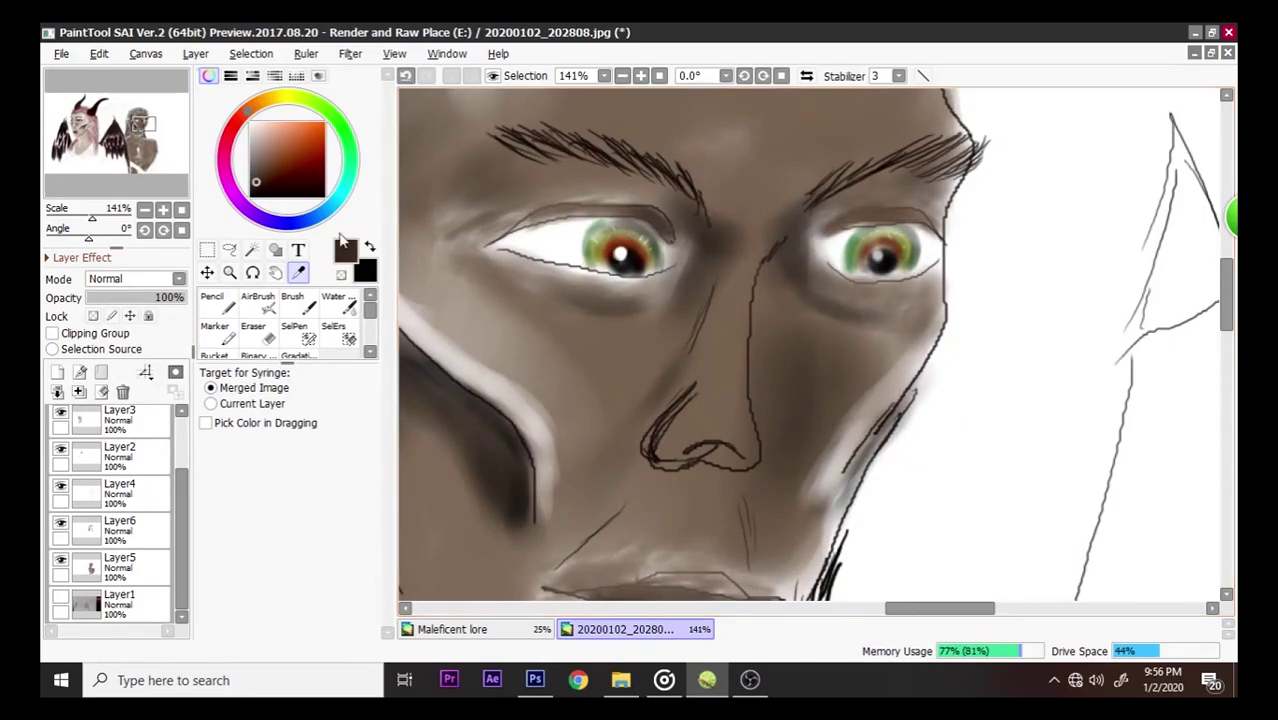
pyautogui.click(226, 308)
pyautogui.click(250, 197)
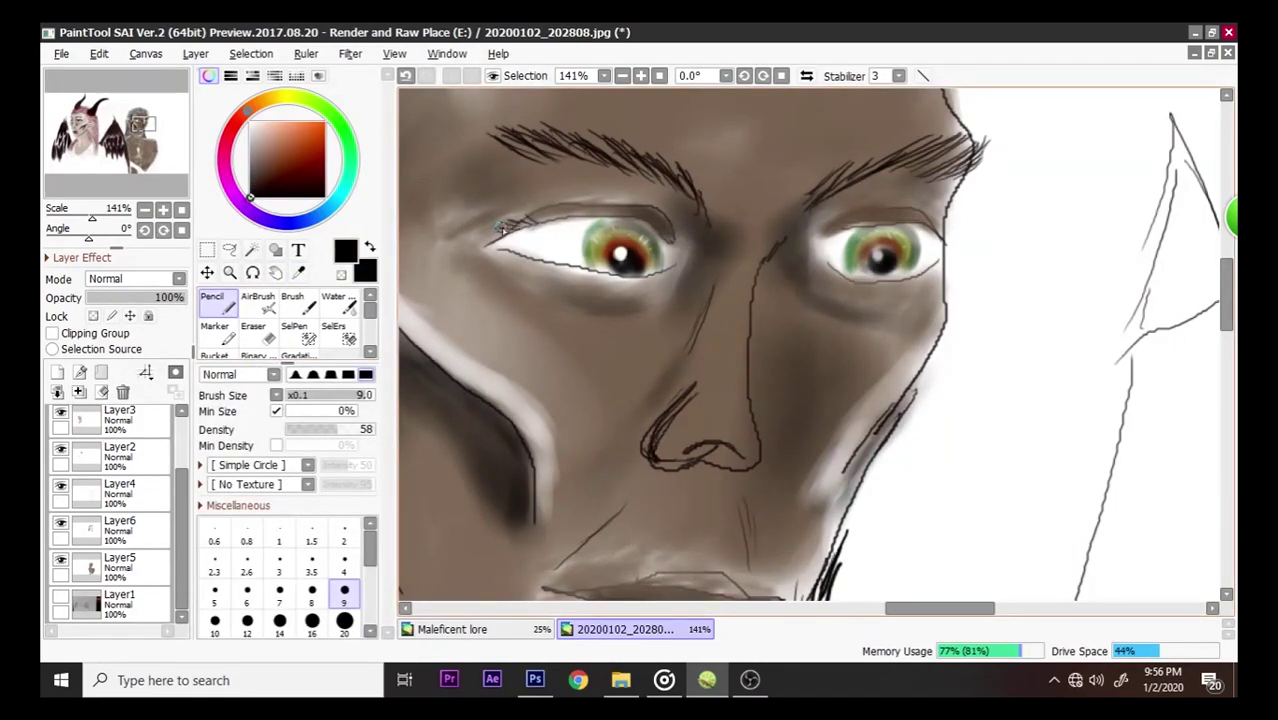
pyautogui.moveTo(494, 233)
pyautogui.mouseDown()
pyautogui.moveTo(460, 243)
pyautogui.moveTo(480, 246)
pyautogui.mouseUp()
pyautogui.scroll(-7, 880, 197)
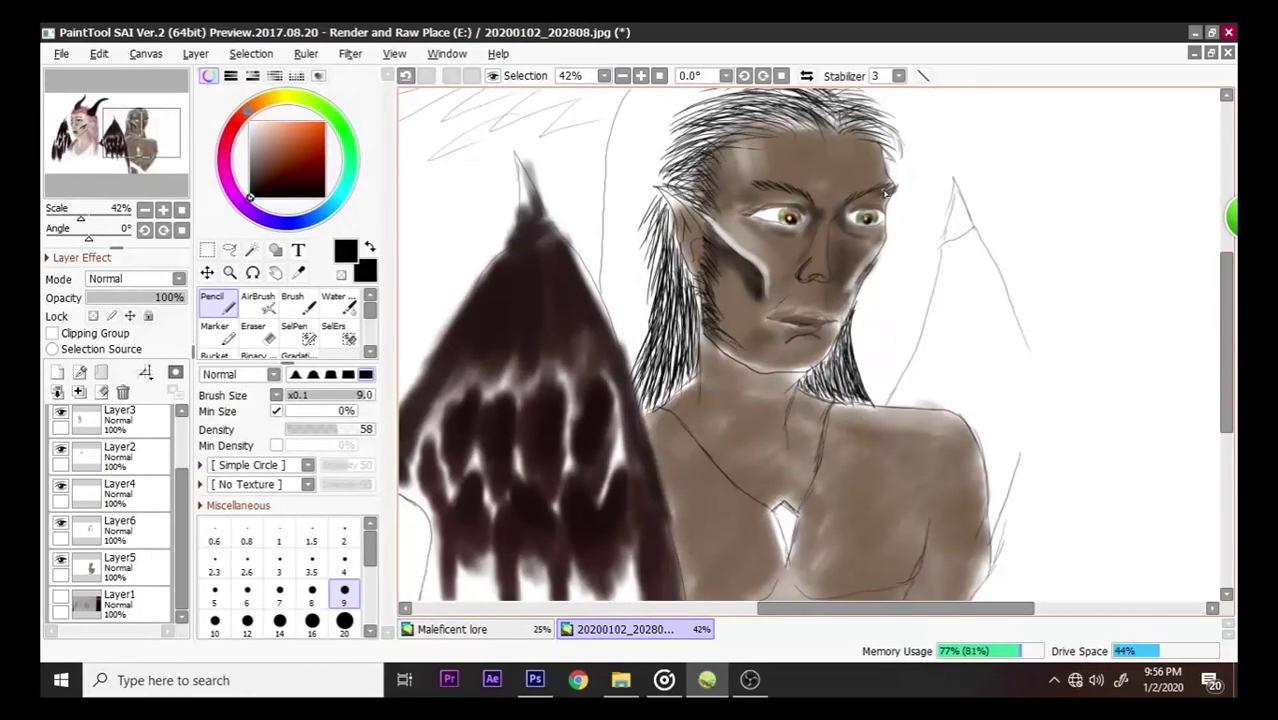
pyautogui.scroll(-4, 887, 193)
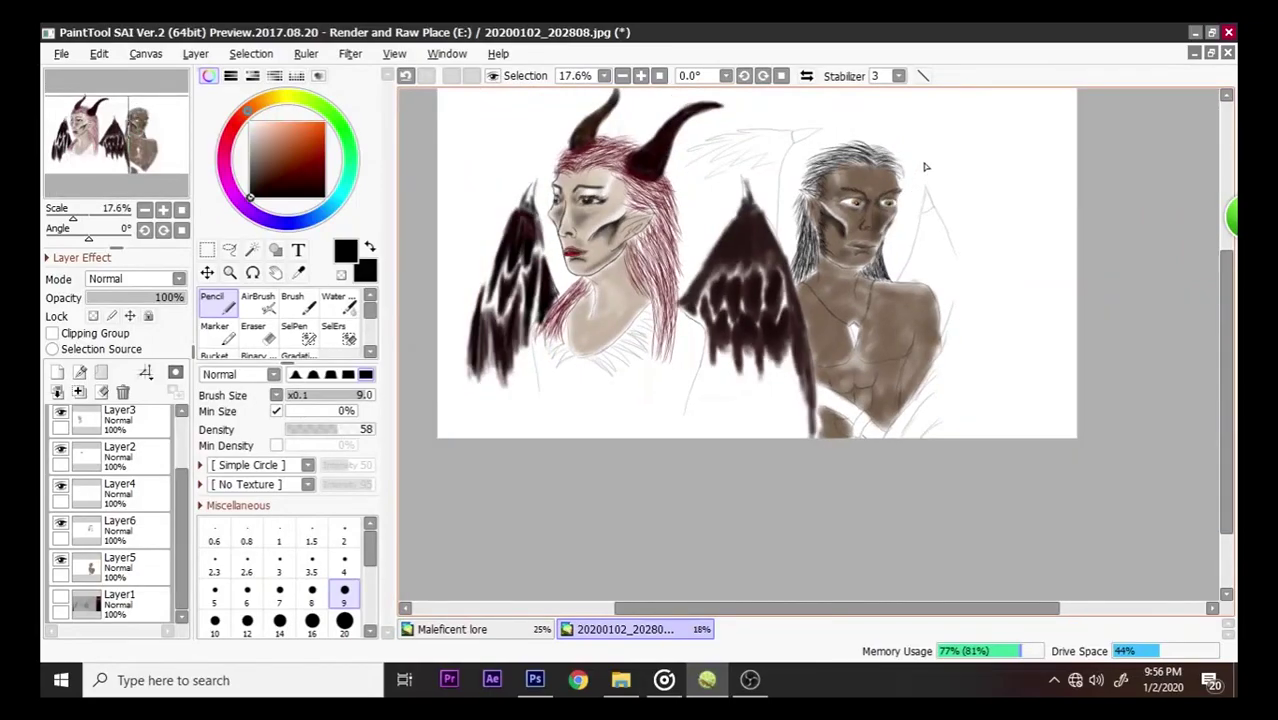
# - Shade the edges and corners of the whites in both of the man's eyes in black with the Brush at size 18
pyautogui.scroll(10, 925, 167)
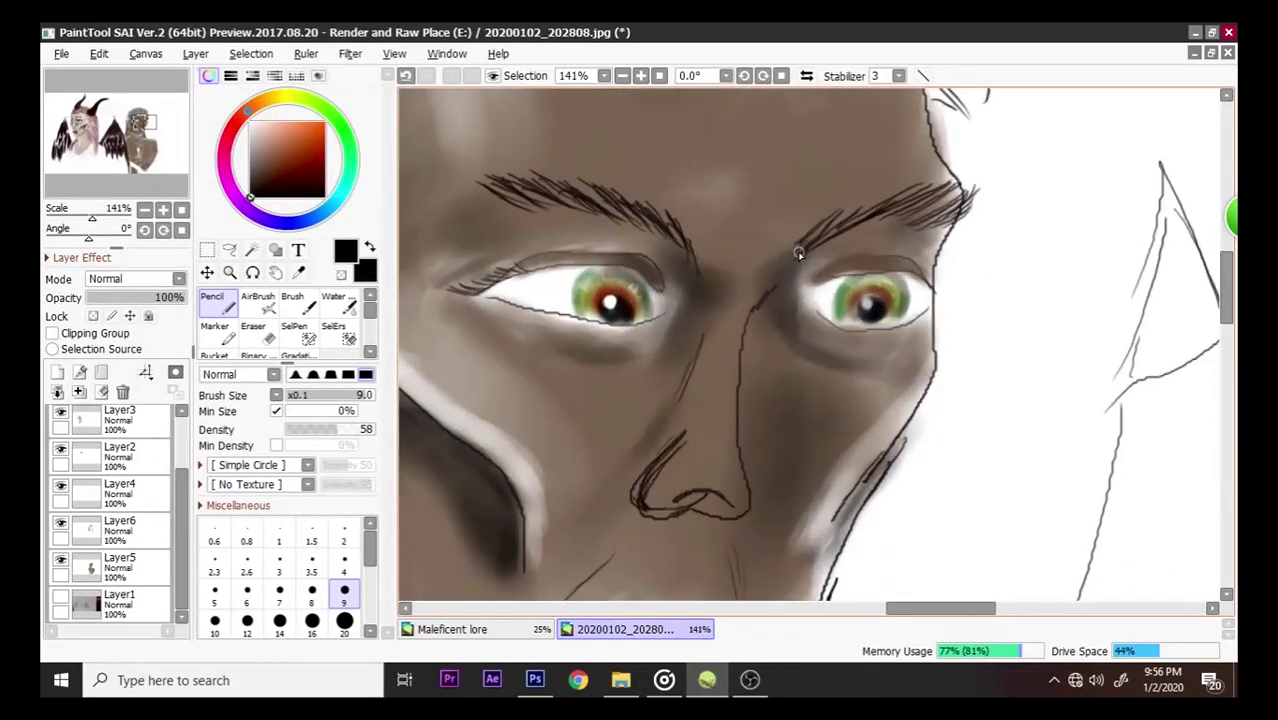
pyautogui.click(292, 302)
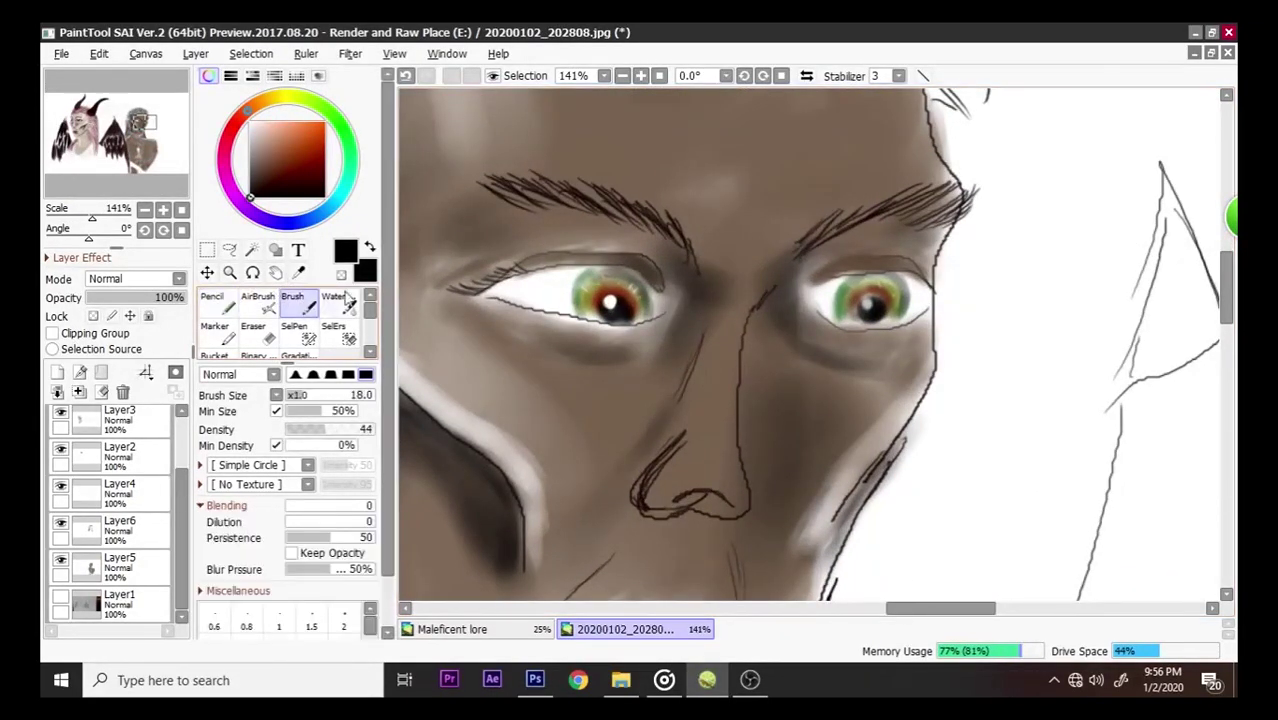
pyautogui.moveTo(643, 290)
pyautogui.mouseDown()
pyautogui.moveTo(650, 298)
pyautogui.moveTo(615, 275)
pyautogui.moveTo(655, 290)
pyautogui.moveTo(545, 268)
pyautogui.moveTo(480, 295)
pyautogui.moveTo(573, 268)
pyautogui.moveTo(648, 284)
pyautogui.moveTo(590, 270)
pyautogui.moveTo(478, 295)
pyautogui.moveTo(559, 295)
pyautogui.moveTo(510, 285)
pyautogui.moveTo(540, 305)
pyautogui.moveTo(505, 290)
pyautogui.moveTo(485, 300)
pyautogui.moveTo(508, 315)
pyautogui.moveTo(635, 314)
pyautogui.moveTo(570, 316)
pyautogui.moveTo(608, 320)
pyautogui.moveTo(599, 334)
pyautogui.mouseUp()
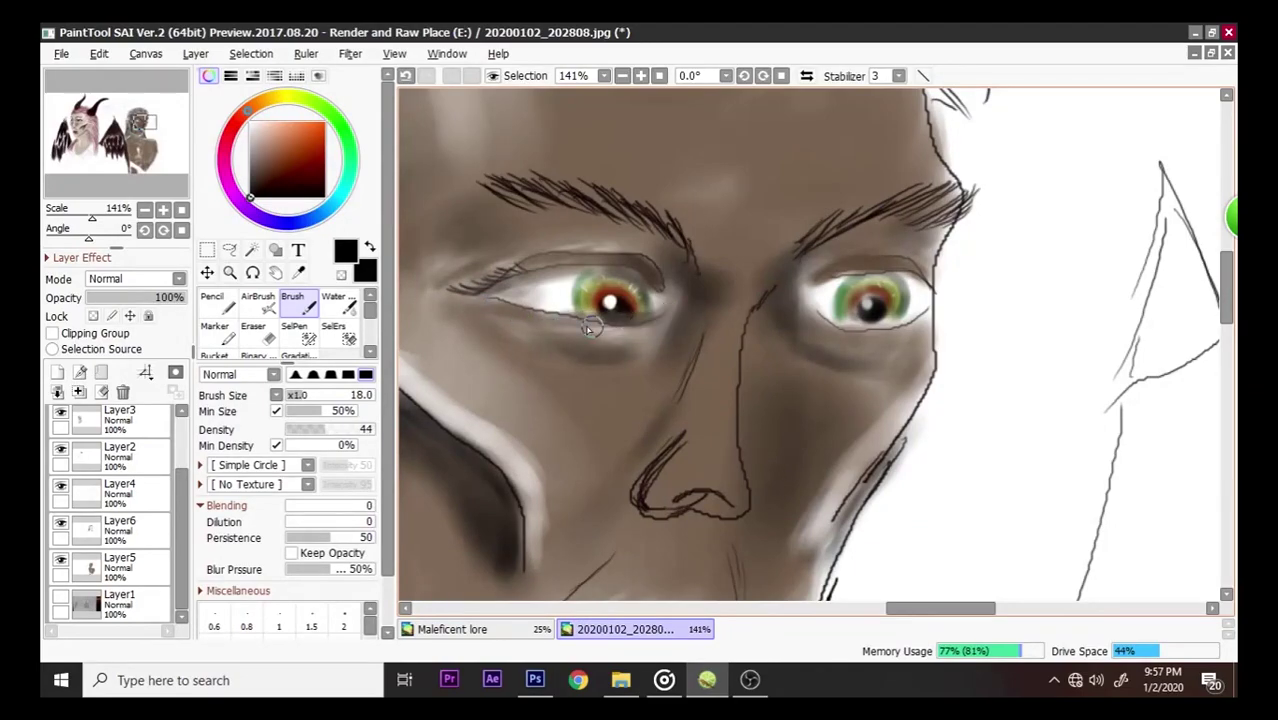
pyautogui.moveTo(847, 332)
pyautogui.mouseDown()
pyautogui.moveTo(810, 317)
pyautogui.moveTo(911, 320)
pyautogui.moveTo(874, 296)
pyautogui.moveTo(897, 270)
pyautogui.moveTo(837, 270)
pyautogui.moveTo(907, 276)
pyautogui.moveTo(820, 273)
pyautogui.moveTo(917, 290)
pyautogui.mouseUp()
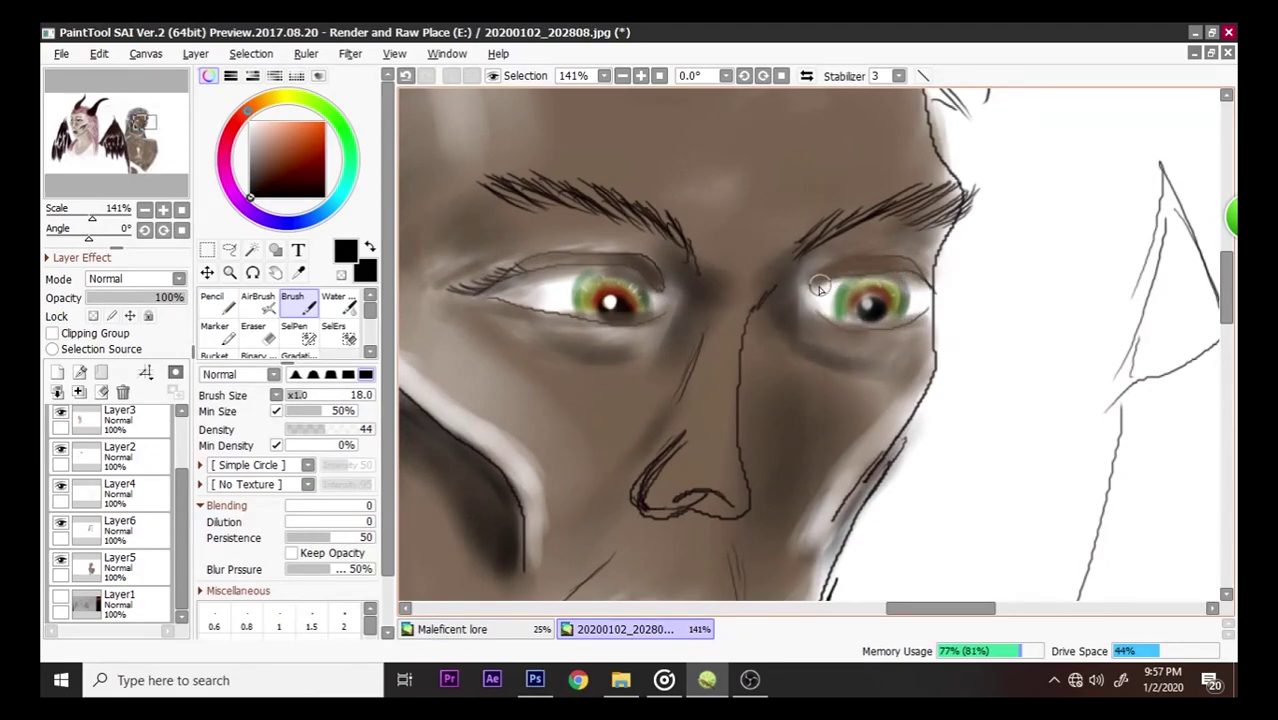
# - Check the shading of the man's eyes, nose and mouth up close and against the full drawing
pyautogui.scroll(-5, 912, 276)
pyautogui.scroll(-1, 910, 282)
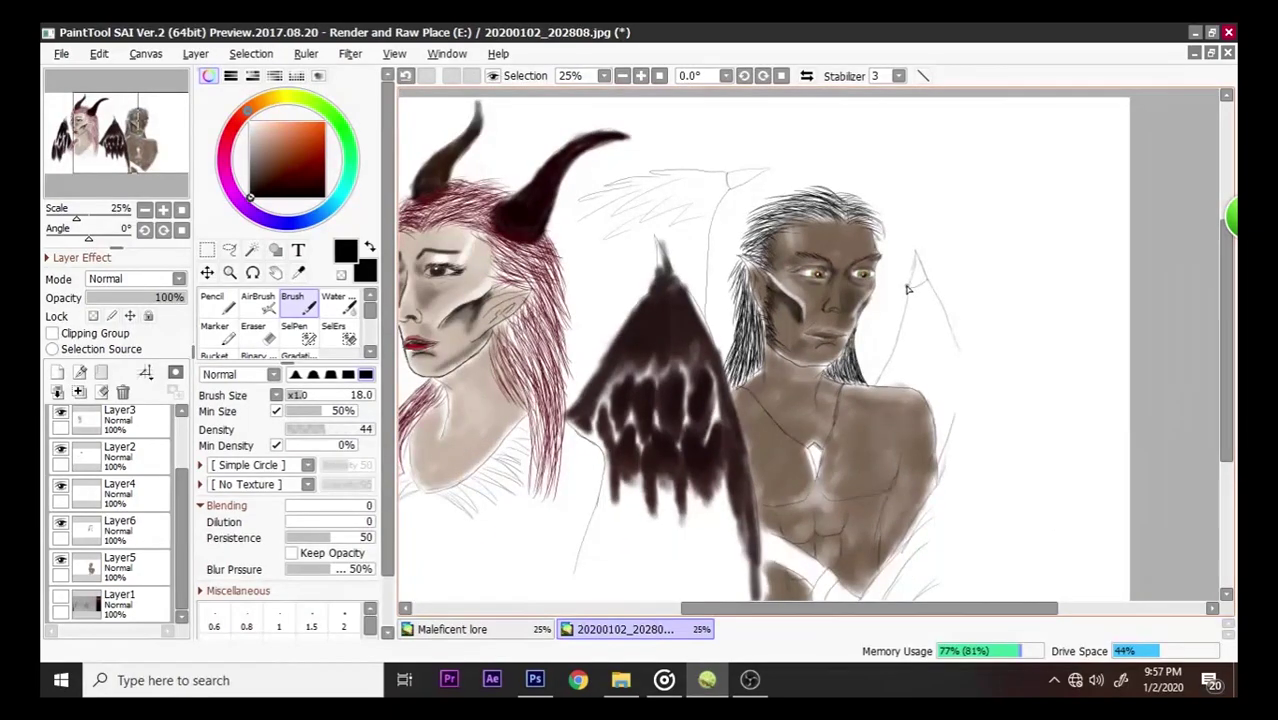
pyautogui.scroll(-2, 910, 288)
pyautogui.scroll(1, 933, 285)
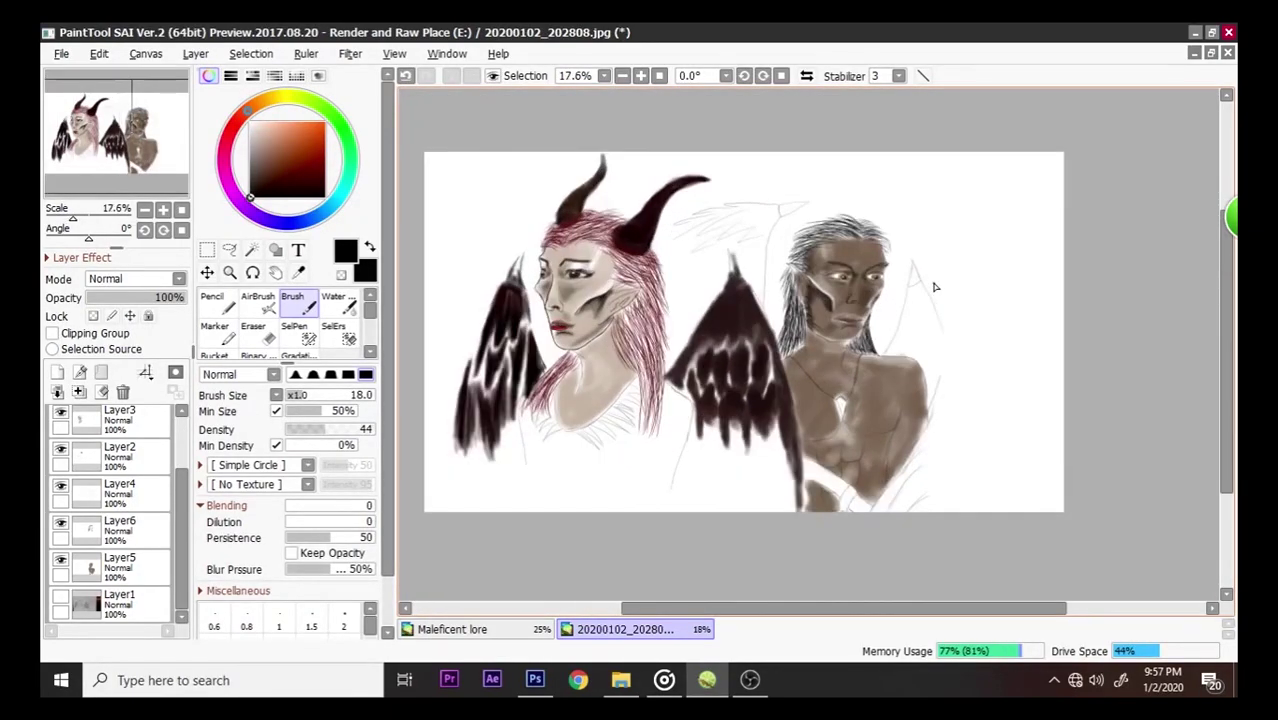
pyautogui.scroll(1, 935, 287)
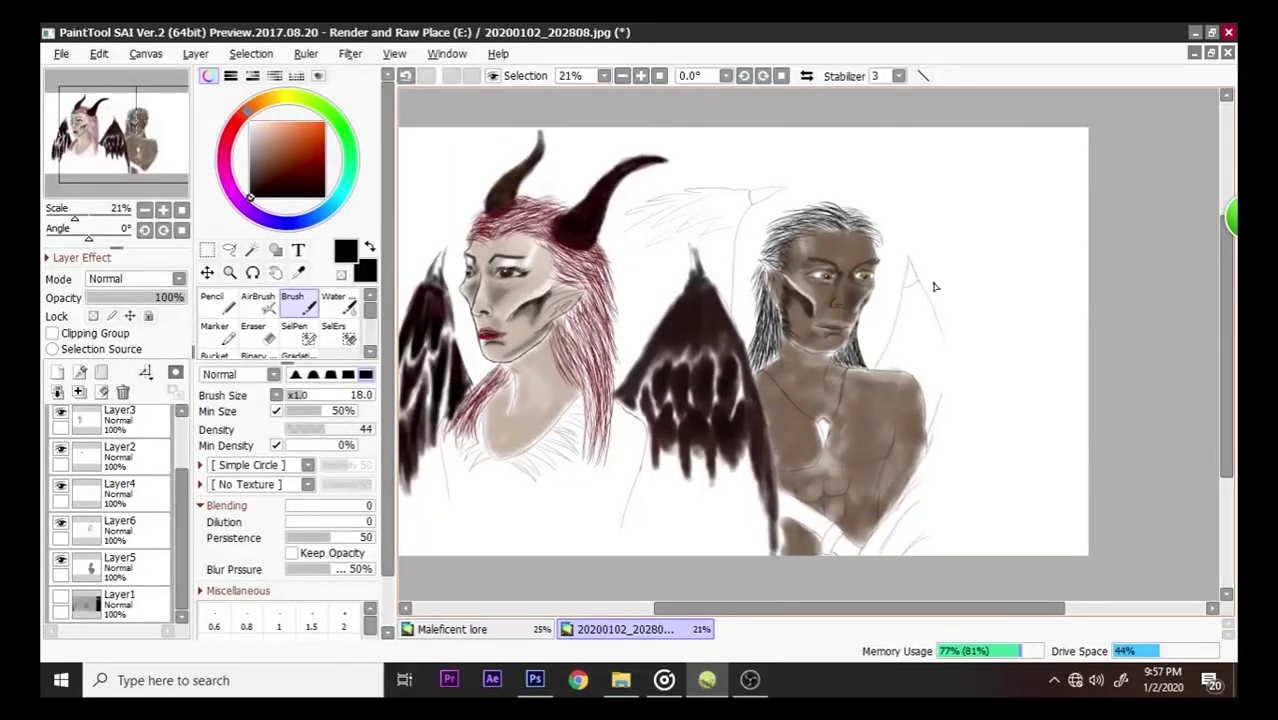
pyautogui.scroll(1, 869, 231)
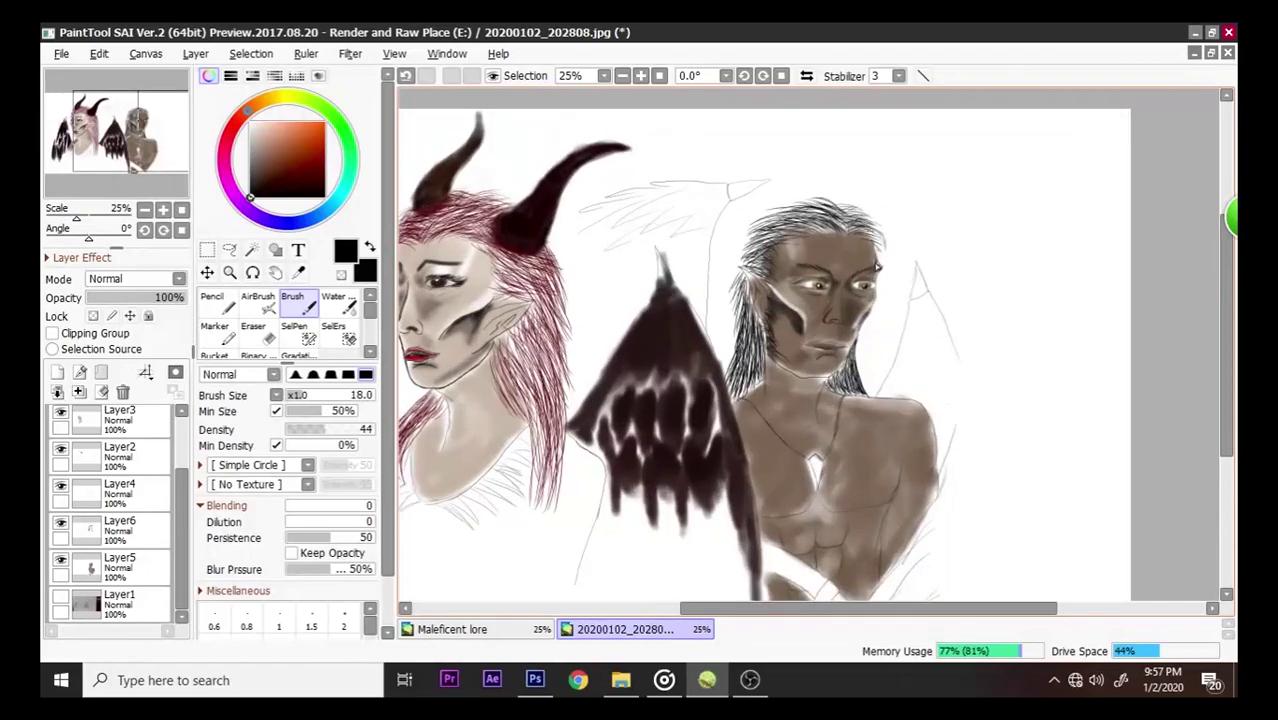
pyautogui.scroll(8, 909, 306)
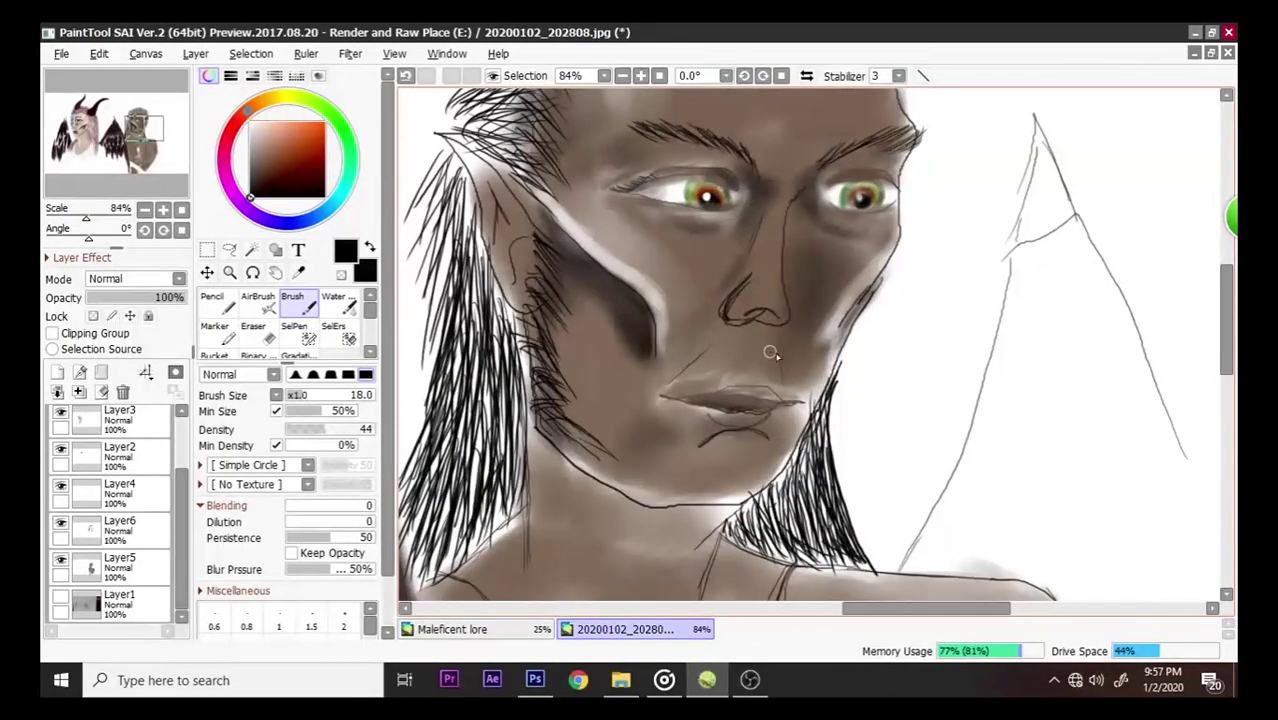
pyautogui.scroll(-8, 773, 360)
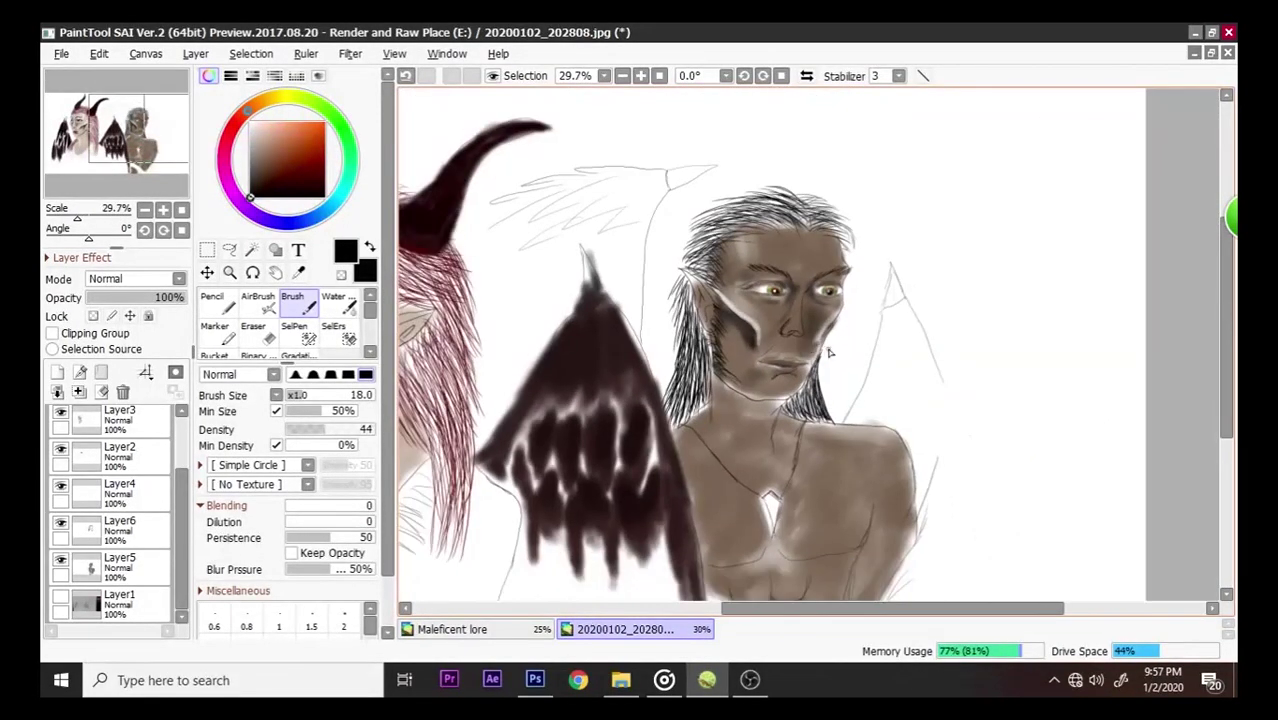
pyautogui.scroll(5, 828, 352)
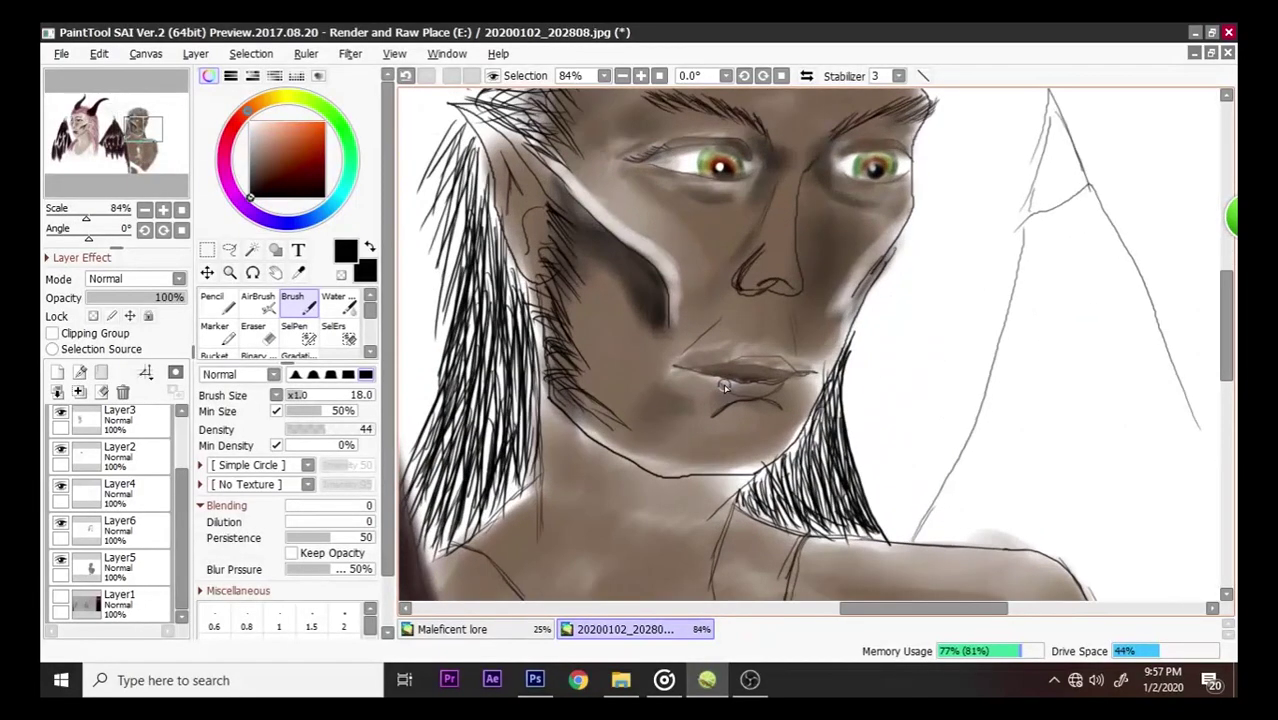
pyautogui.scroll(3, 725, 388)
pyautogui.scroll(-4, 768, 408)
pyautogui.scroll(3, 773, 410)
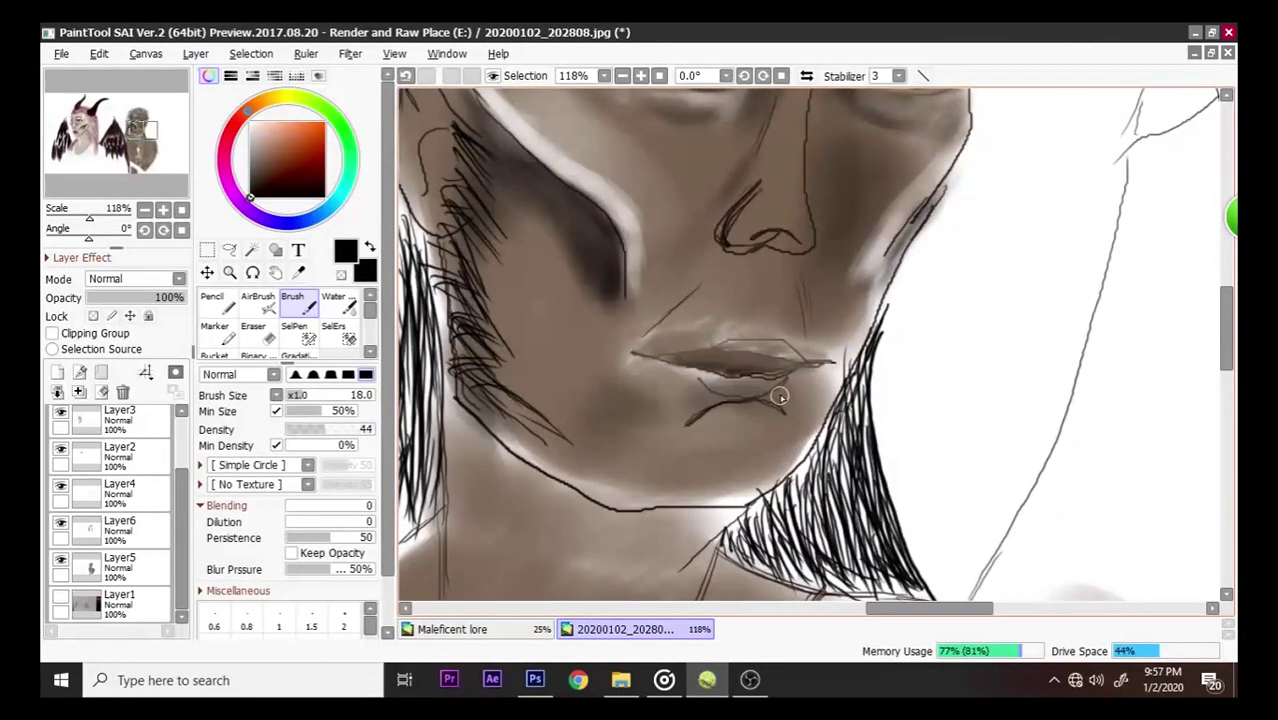
pyautogui.scroll(-6, 776, 395)
pyautogui.moveTo(1229, 410)
pyautogui.mouseDown()
pyautogui.moveTo(1229, 314)
pyautogui.moveTo(1220, 397)
pyautogui.mouseUp()
pyautogui.scroll(1, 828, 295)
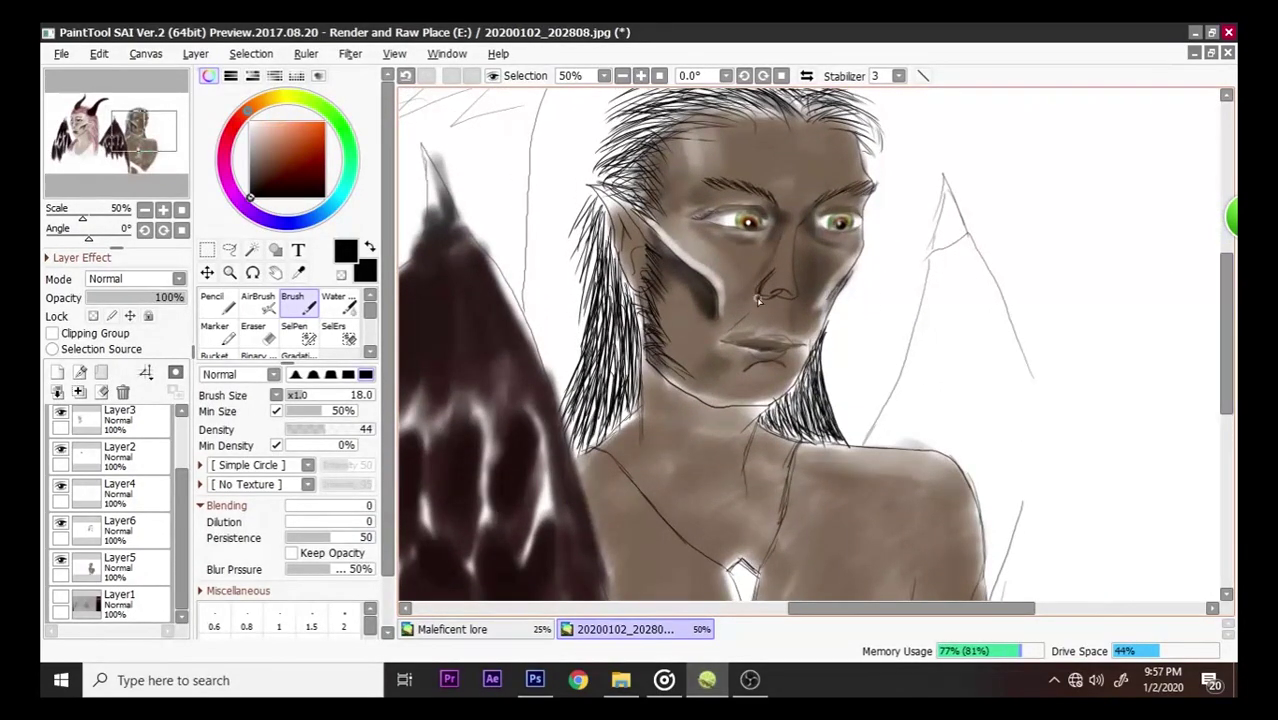
# - Sample the dark tone from the man's cheek hollow and brush it under his nose and between his lips at size 18
pyautogui.scroll(1, 756, 297)
pyautogui.scroll(1, 848, 311)
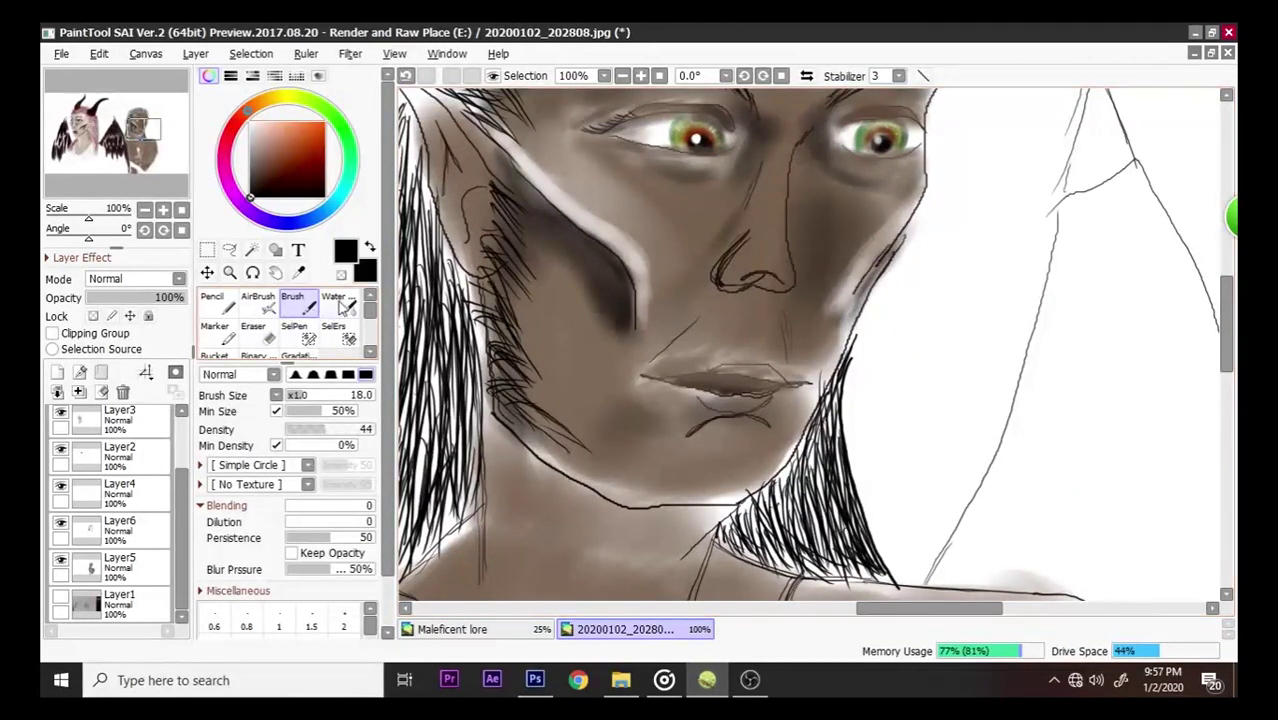
pyautogui.click(304, 272)
pyautogui.click(572, 260)
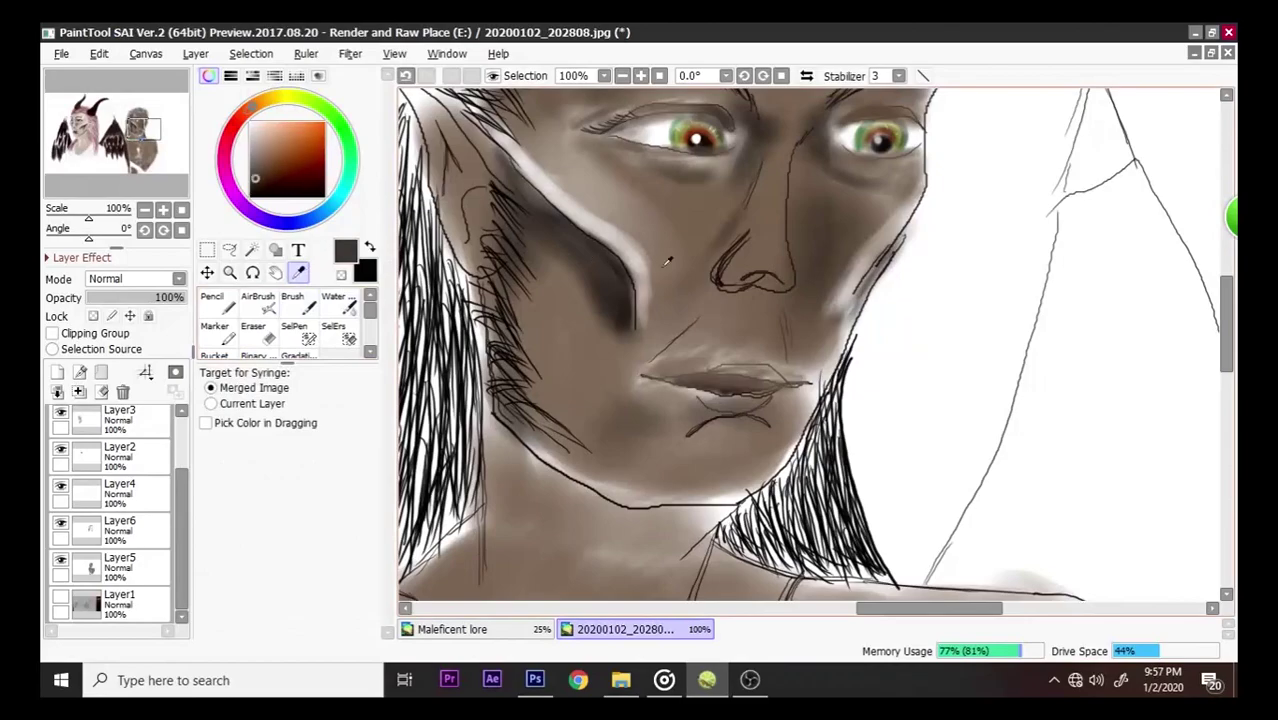
pyautogui.click(292, 303)
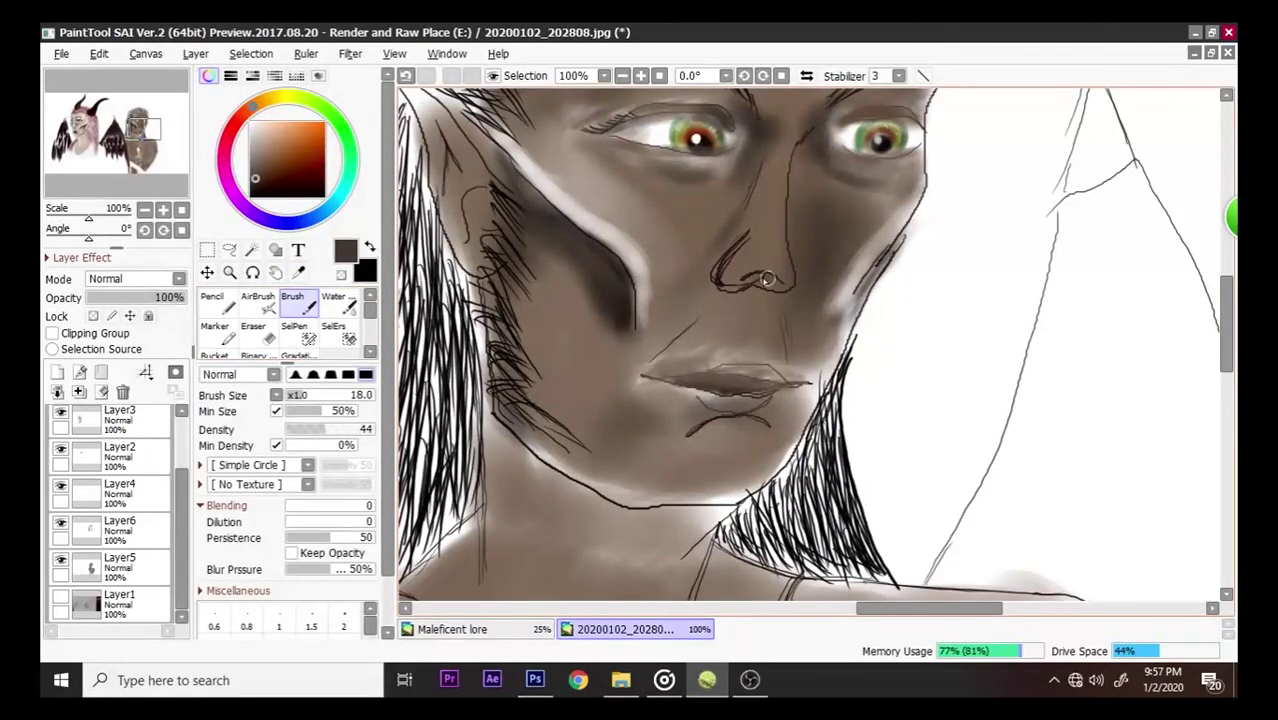
pyautogui.moveTo(742, 283); pyautogui.dragTo(772, 283)
pyautogui.moveTo(709, 384)
pyautogui.mouseDown()
pyautogui.moveTo(722, 381)
pyautogui.moveTo(686, 380)
pyautogui.moveTo(775, 387)
pyautogui.moveTo(678, 381)
pyautogui.mouseUp()
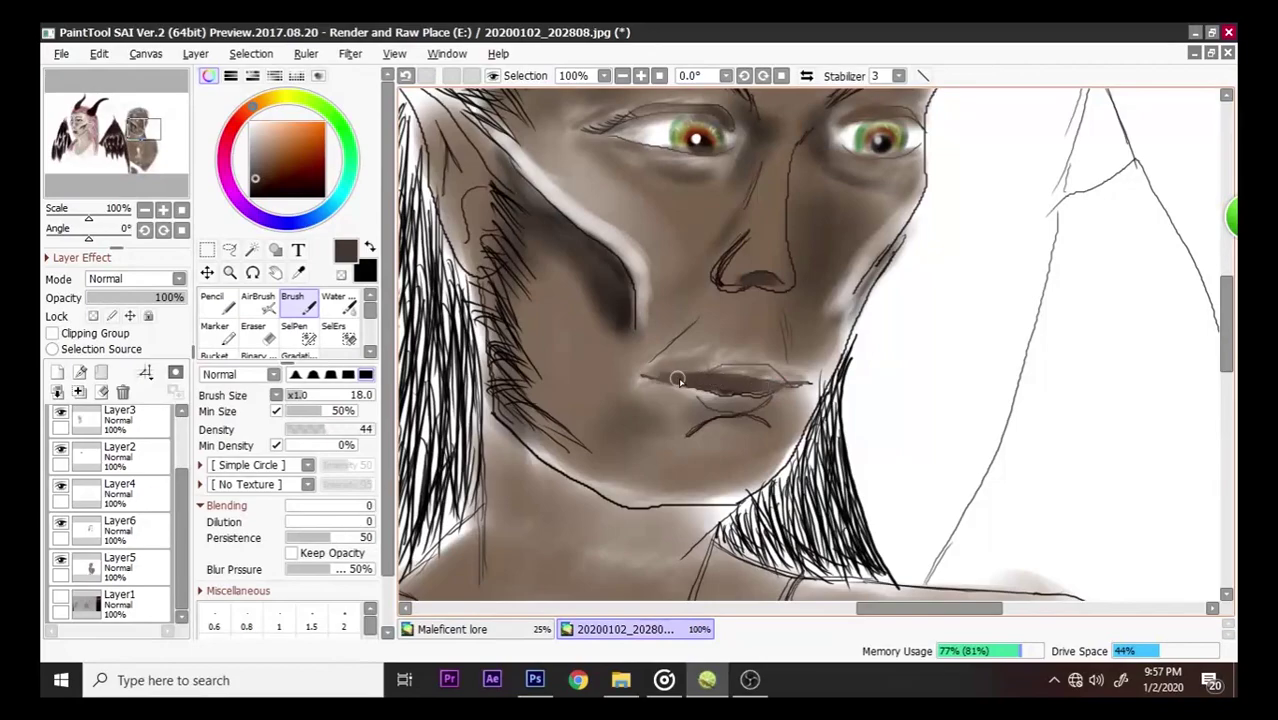
# - Switch to the Eraser at size 9 for cleaning up around the man's mouth
pyautogui.scroll(-4, 916, 302)
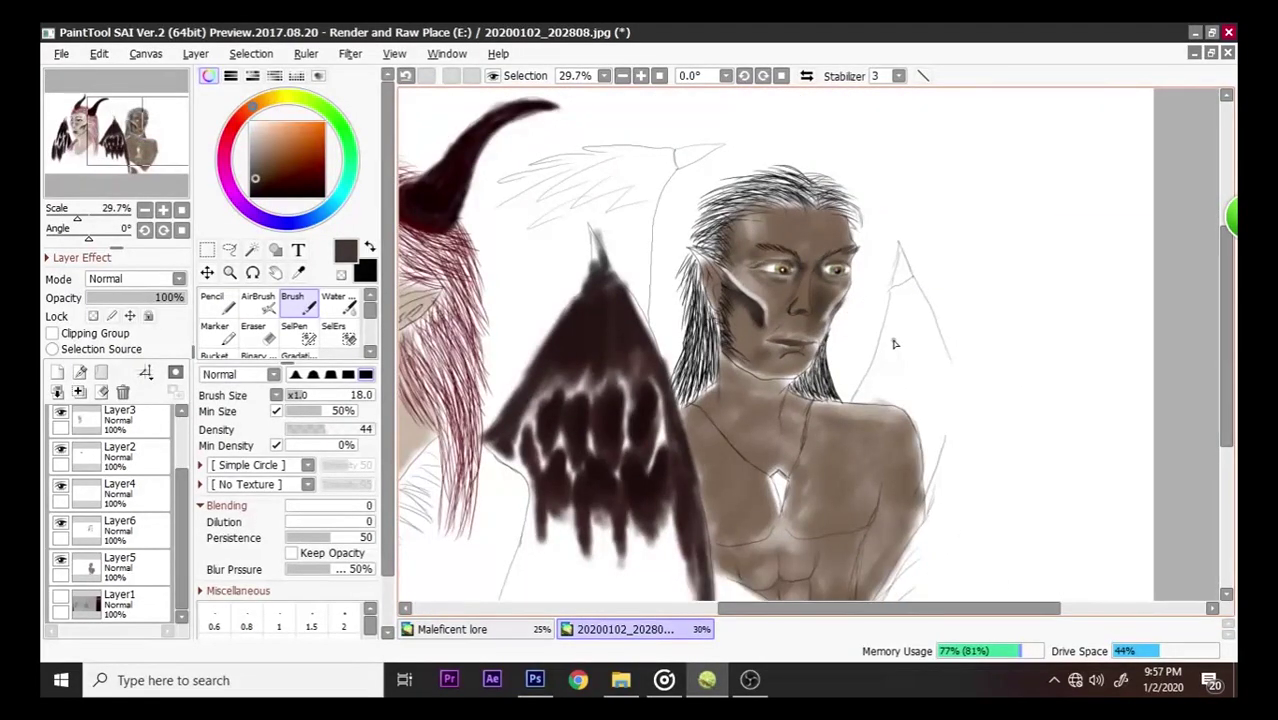
pyautogui.scroll(-1, 895, 344)
pyautogui.scroll(6, 896, 344)
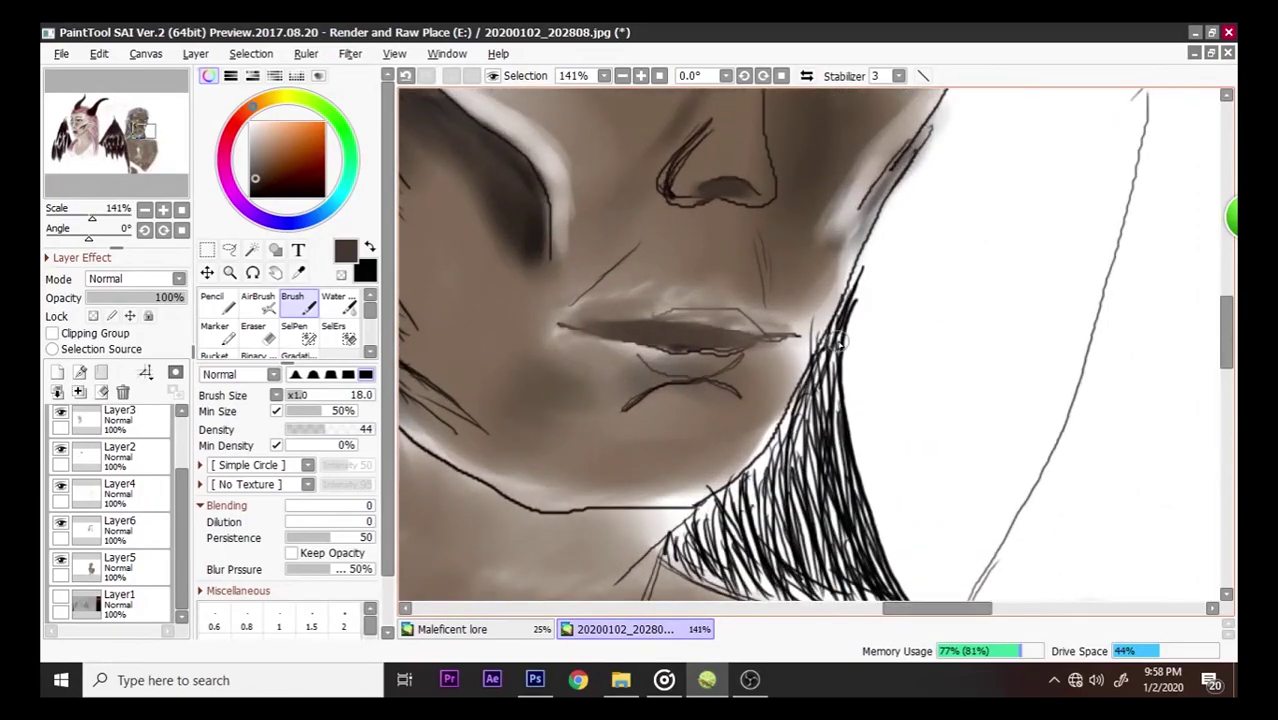
pyautogui.click(253, 330)
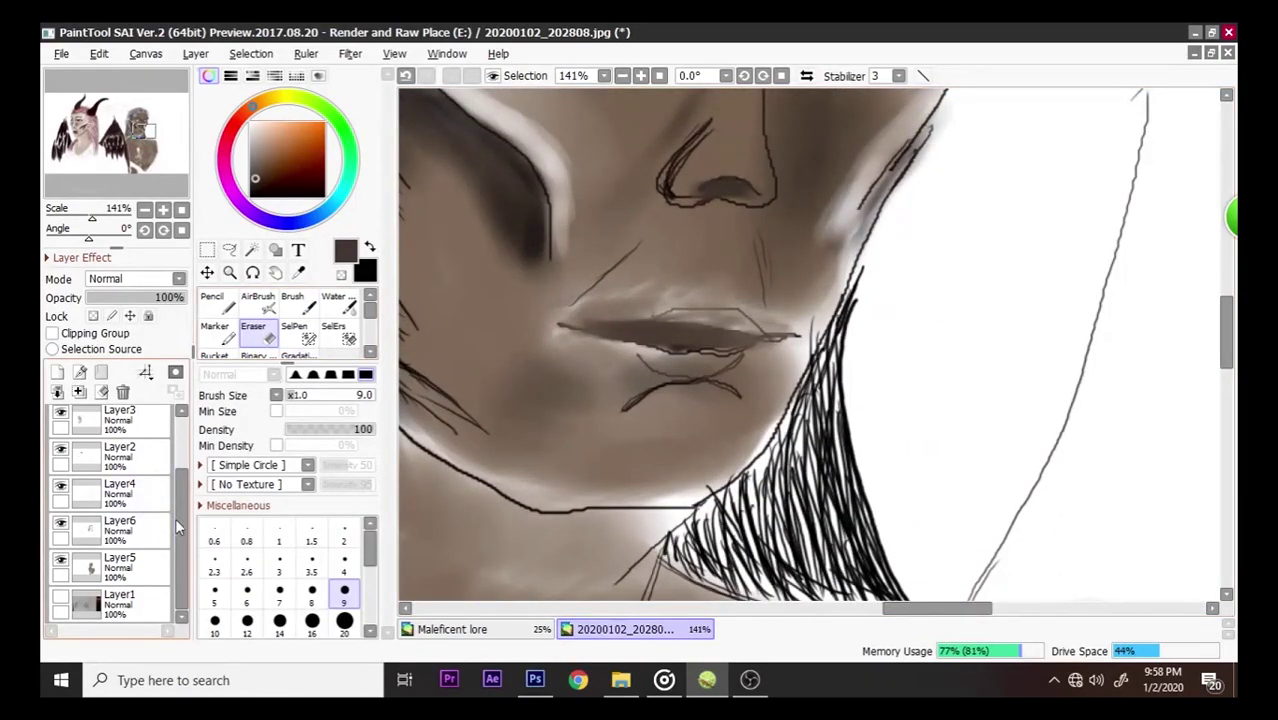
pyautogui.click(118, 527)
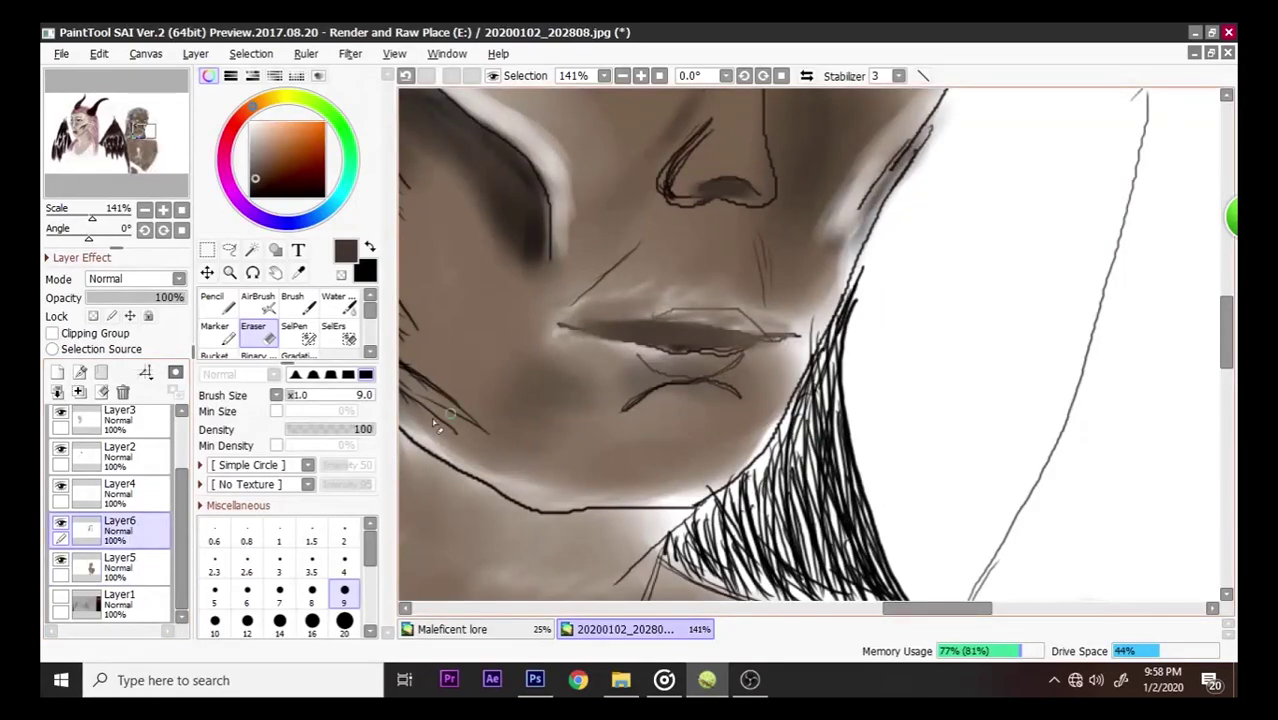
pyautogui.click(130, 565)
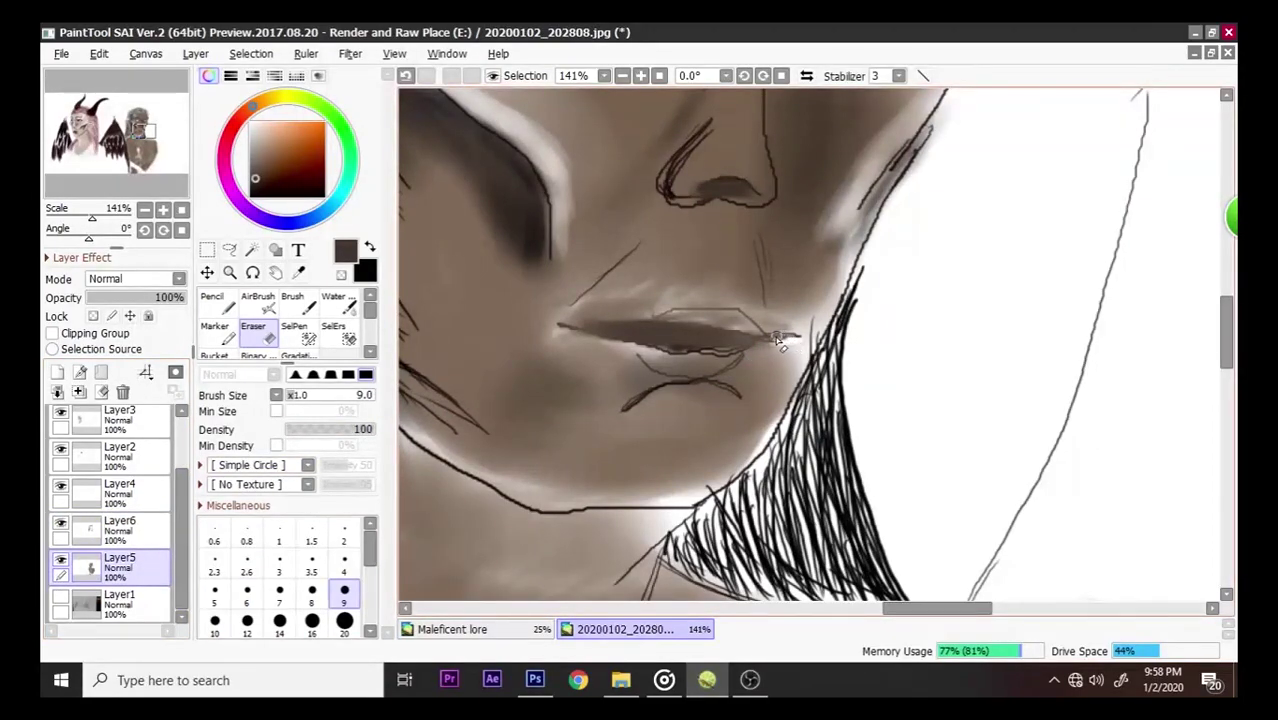
pyautogui.hotkey('ctrl', 'z')
pyautogui.hotkey('ctrl', 'z')
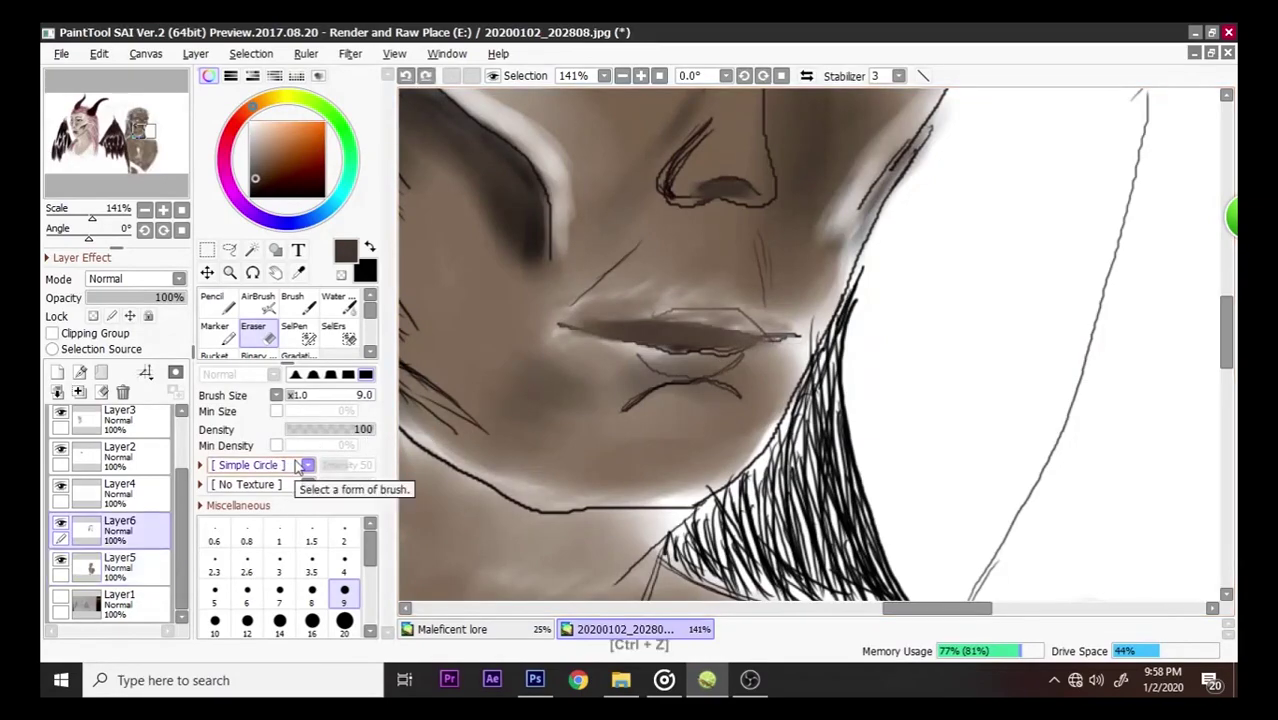
# - Erase the overextended line at the far corner of the man's mouth on Layer4 with the Eraser at size 9
pyautogui.click(138, 494)
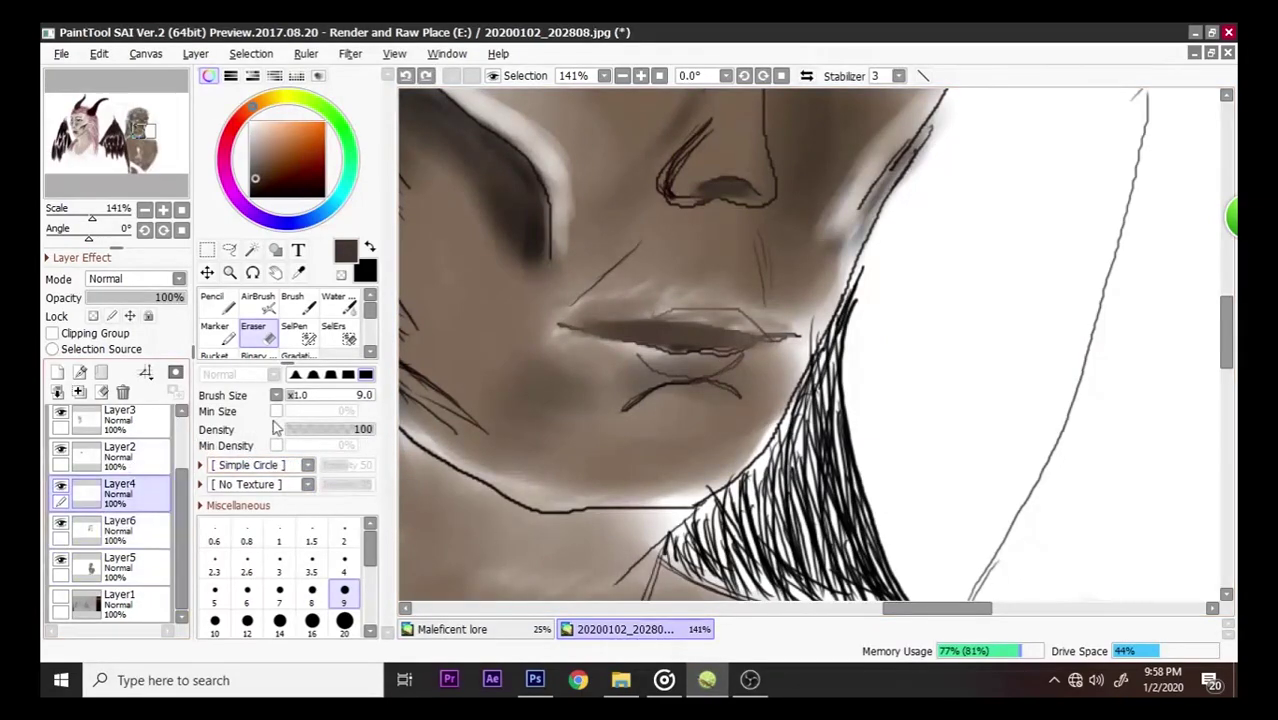
pyautogui.moveTo(718, 347); pyautogui.dragTo(798, 341)
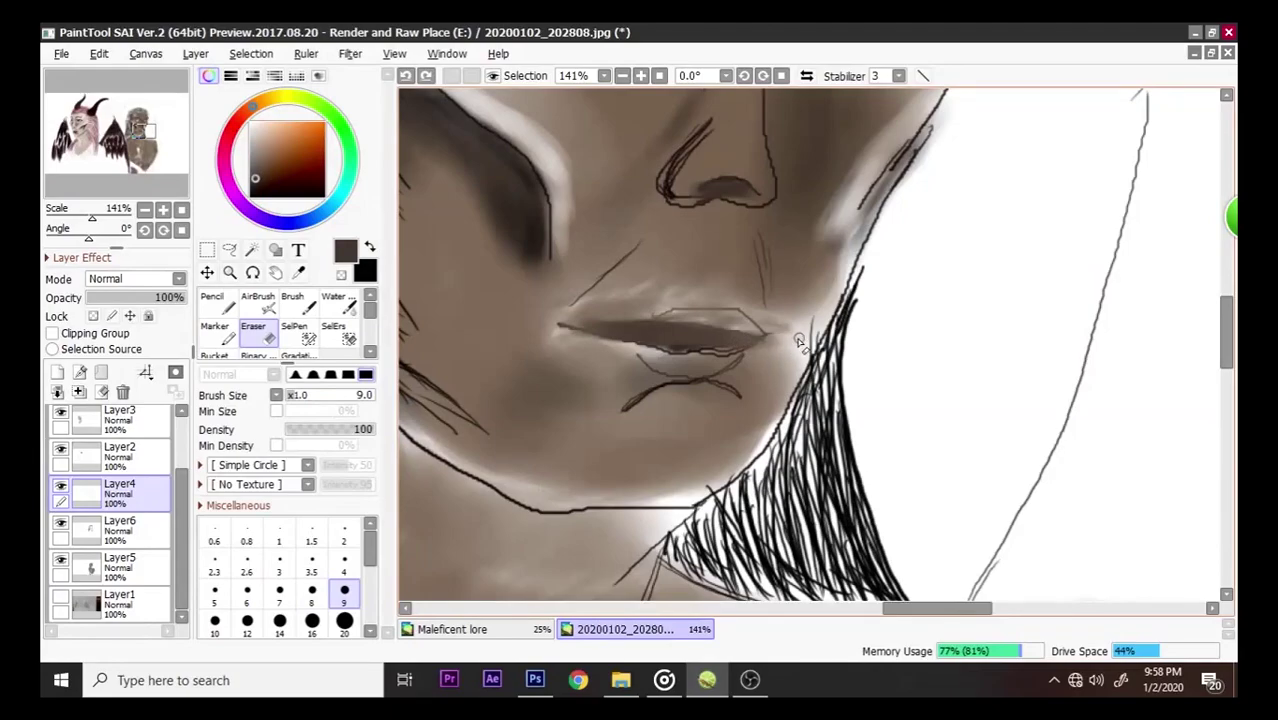
pyautogui.scroll(-5, 843, 232)
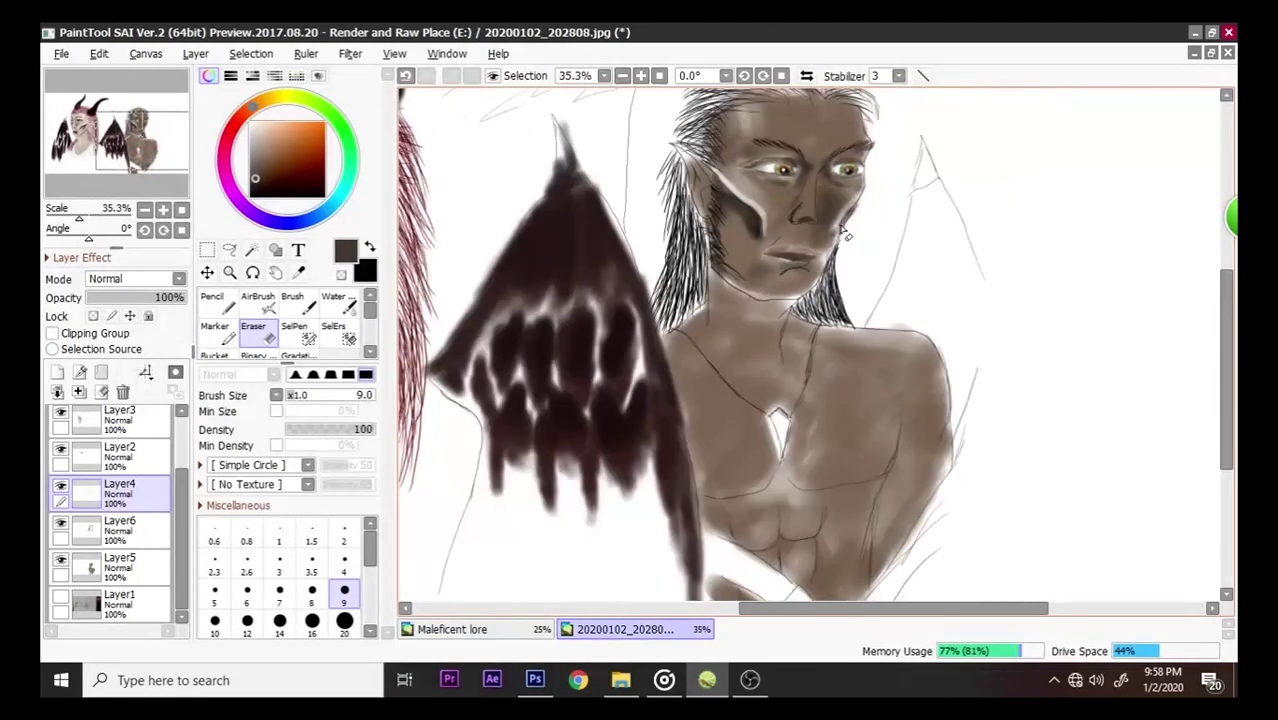
pyautogui.scroll(-3, 845, 235)
pyautogui.scroll(1, 862, 245)
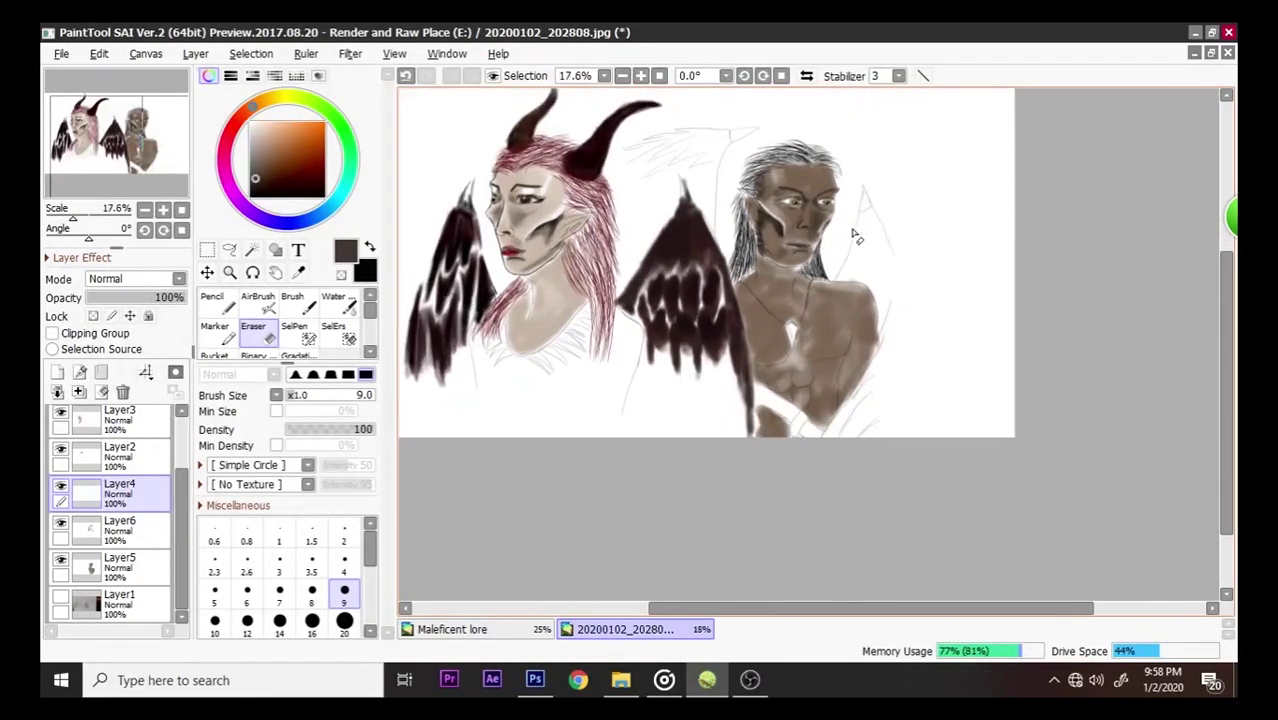
pyautogui.scroll(6, 856, 235)
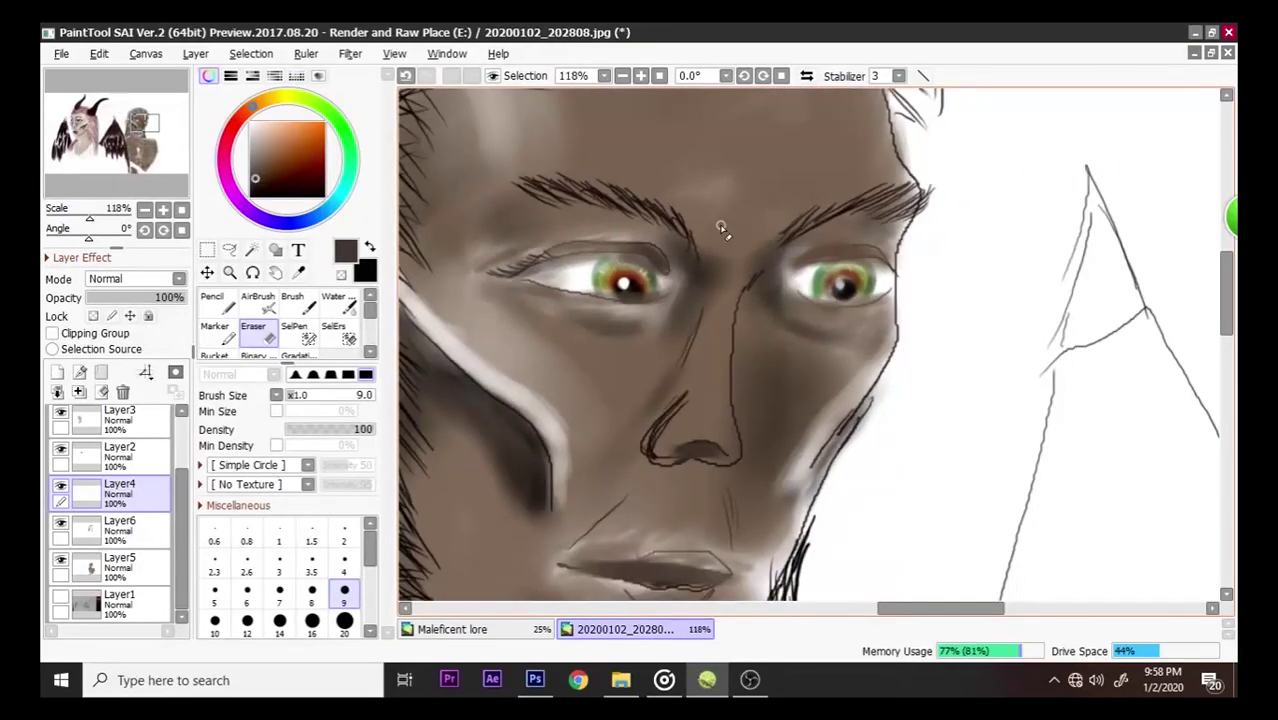
# - Draw black beard stubble along the man's jaw and a moustache above his lips with the size 9 Pencil
pyautogui.scroll(1, 721, 226)
pyautogui.scroll(-10, 735, 223)
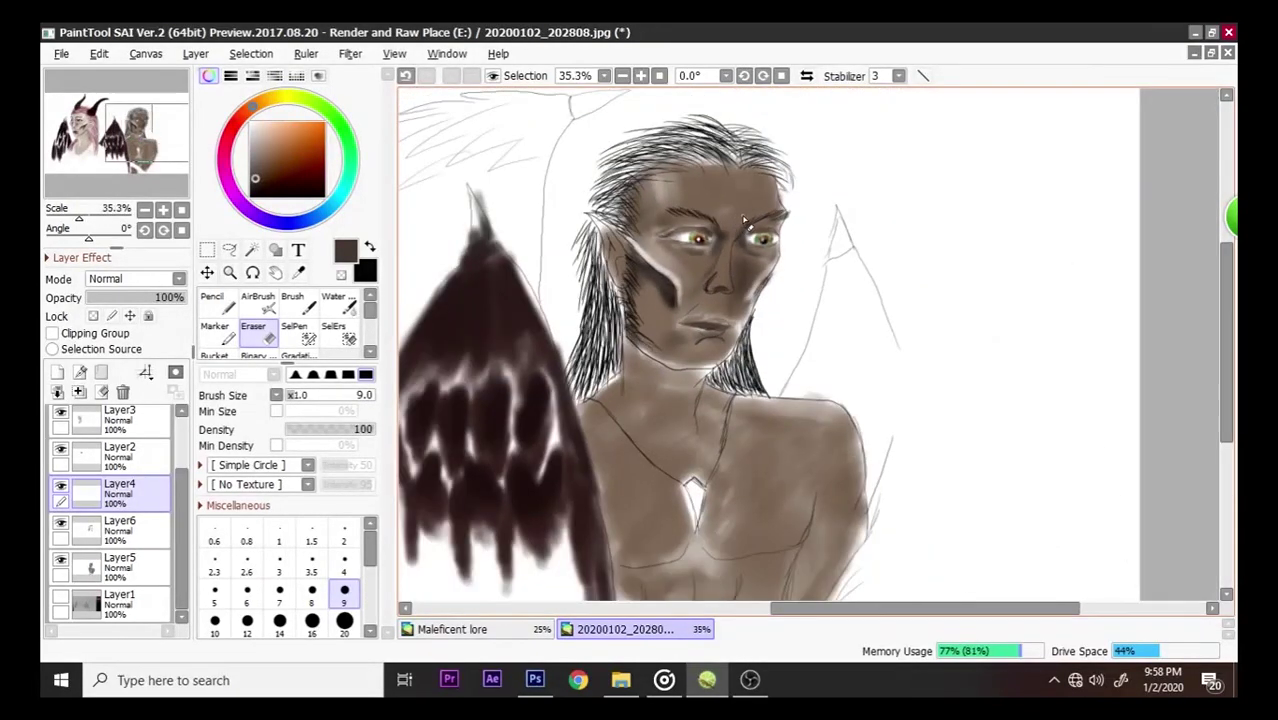
pyautogui.scroll(-4, 608, 210)
pyautogui.scroll(3, 645, 207)
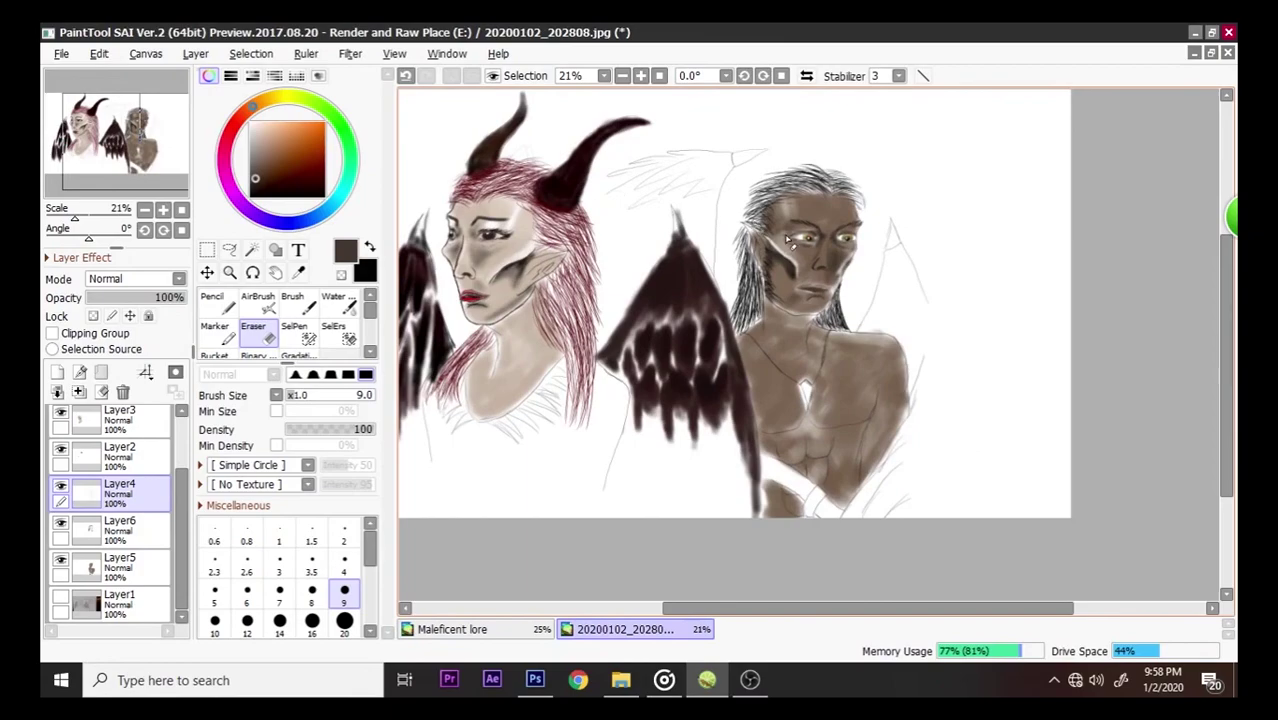
pyautogui.scroll(1, 848, 203)
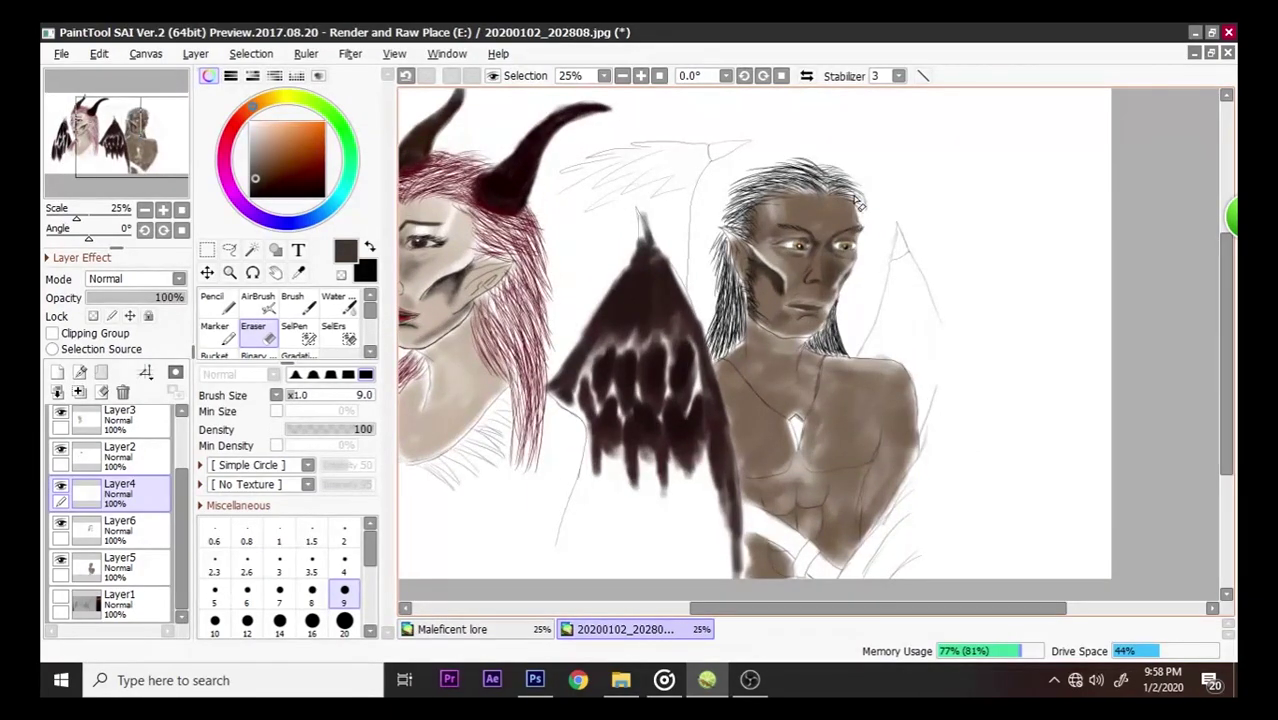
pyautogui.scroll(3, 857, 205)
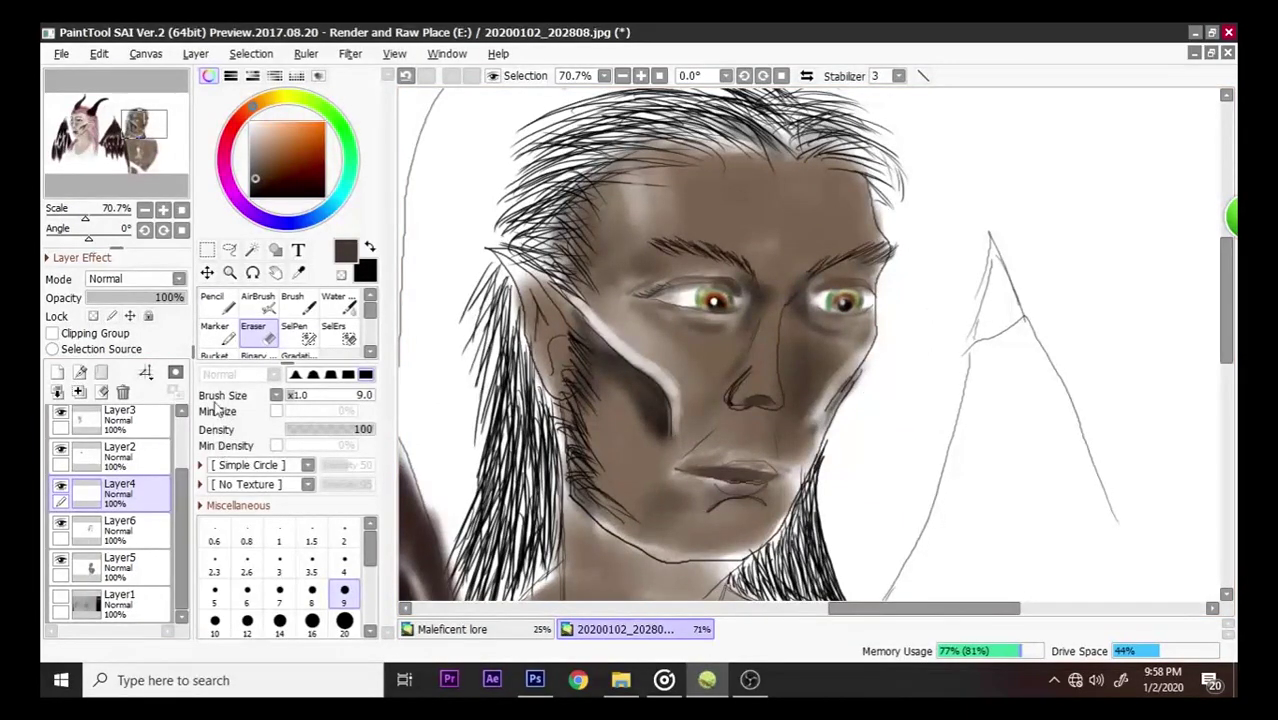
pyautogui.click(228, 309)
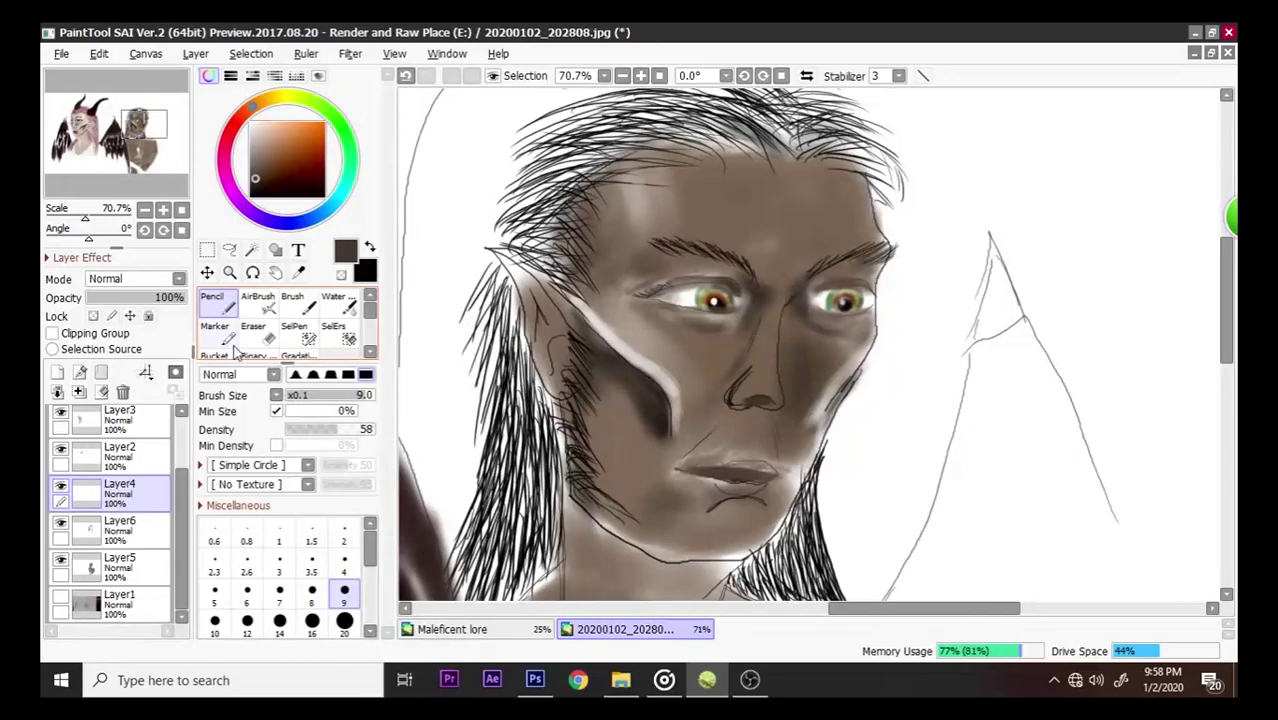
pyautogui.click(283, 205)
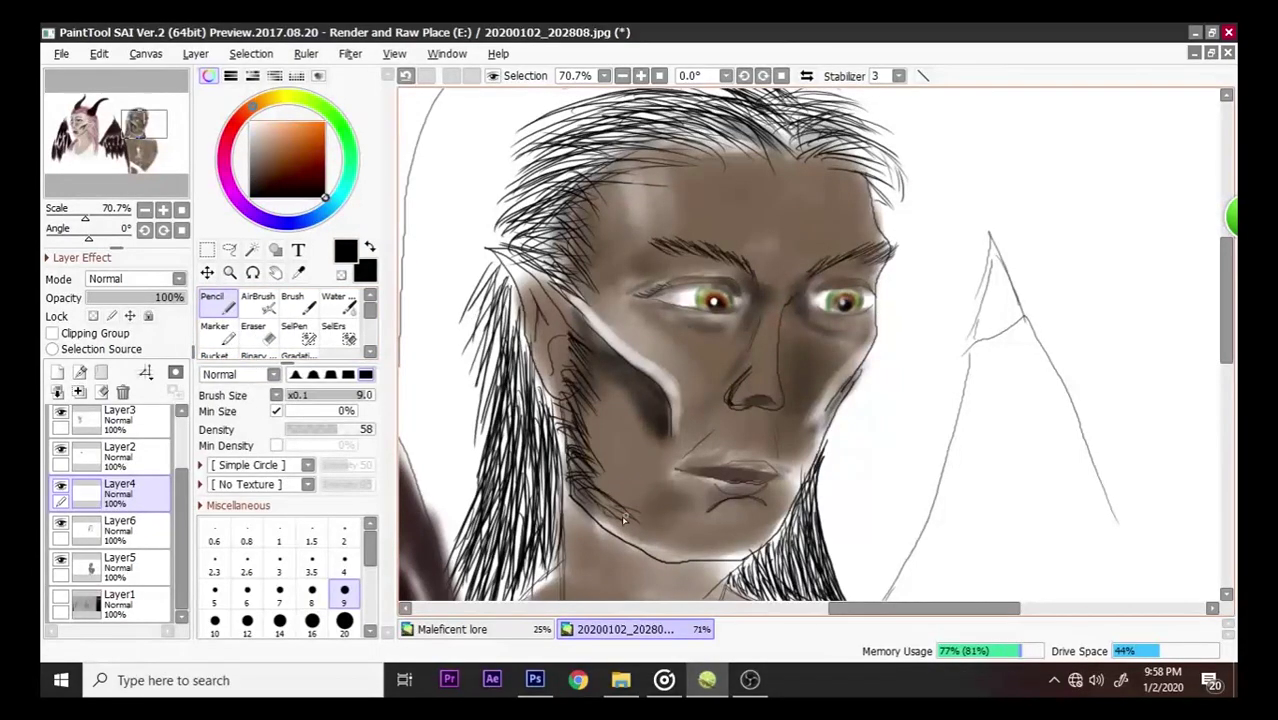
pyautogui.moveTo(612, 521); pyautogui.dragTo(631, 540)
pyautogui.moveTo(673, 483)
pyautogui.mouseDown()
pyautogui.moveTo(722, 429)
pyautogui.moveTo(720, 444)
pyautogui.moveTo(761, 439)
pyautogui.moveTo(748, 457)
pyautogui.moveTo(759, 459)
pyautogui.moveTo(759, 436)
pyautogui.moveTo(778, 464)
pyautogui.mouseUp()
pyautogui.rightClick(785, 462)
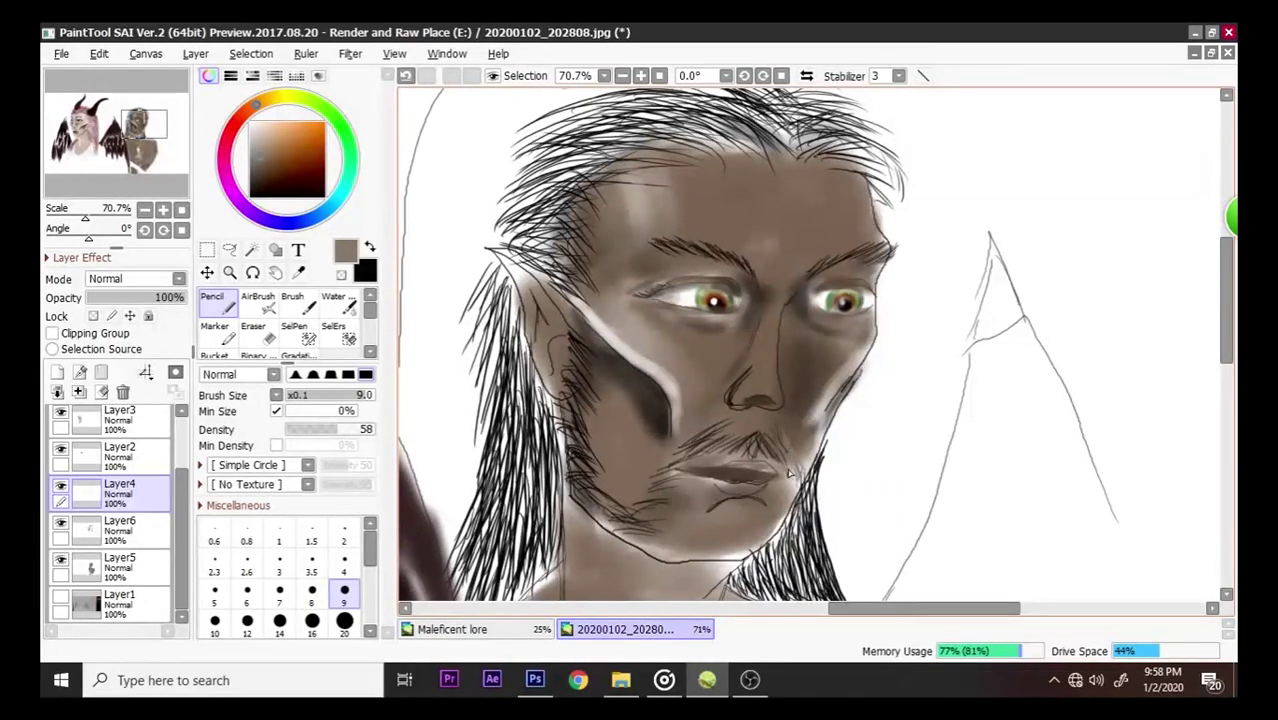
# - Extend the moustache and beard around the mouth and along the jaw with black hair strokes on Layer3
pyautogui.click(100, 422)
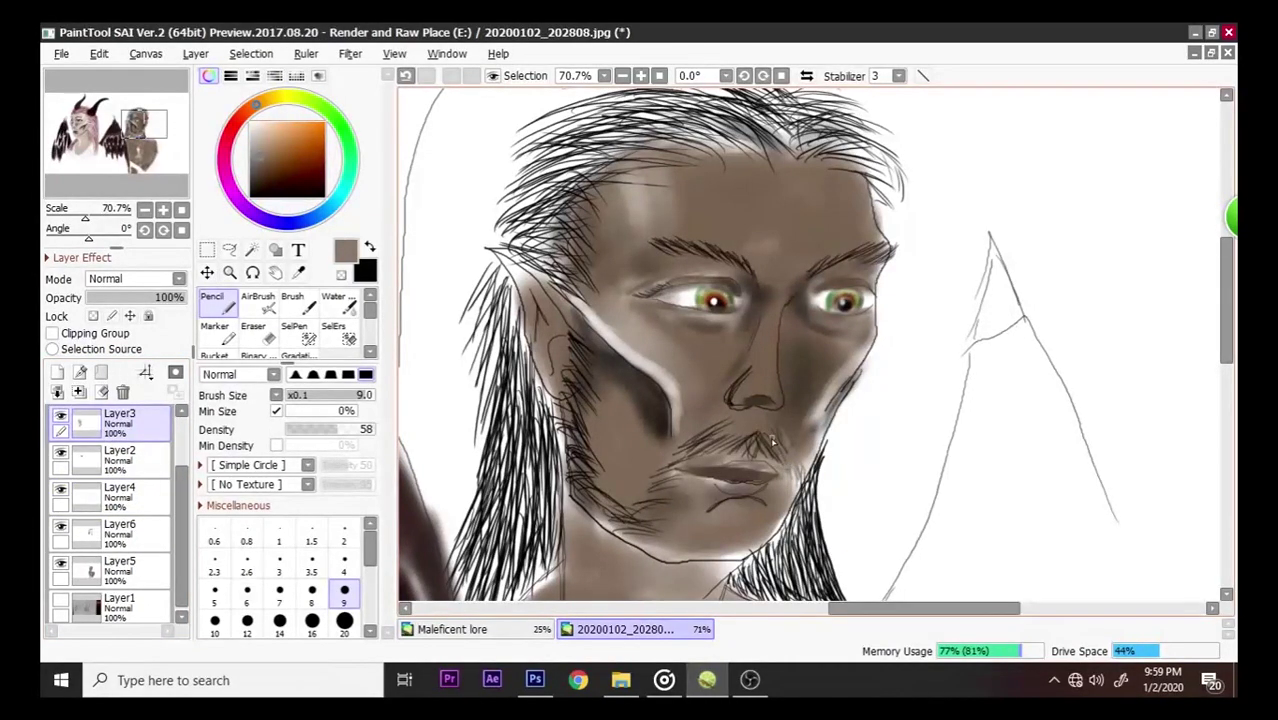
pyautogui.keyDown('alt'); pyautogui.click(731, 462); pyautogui.keyUp('alt')
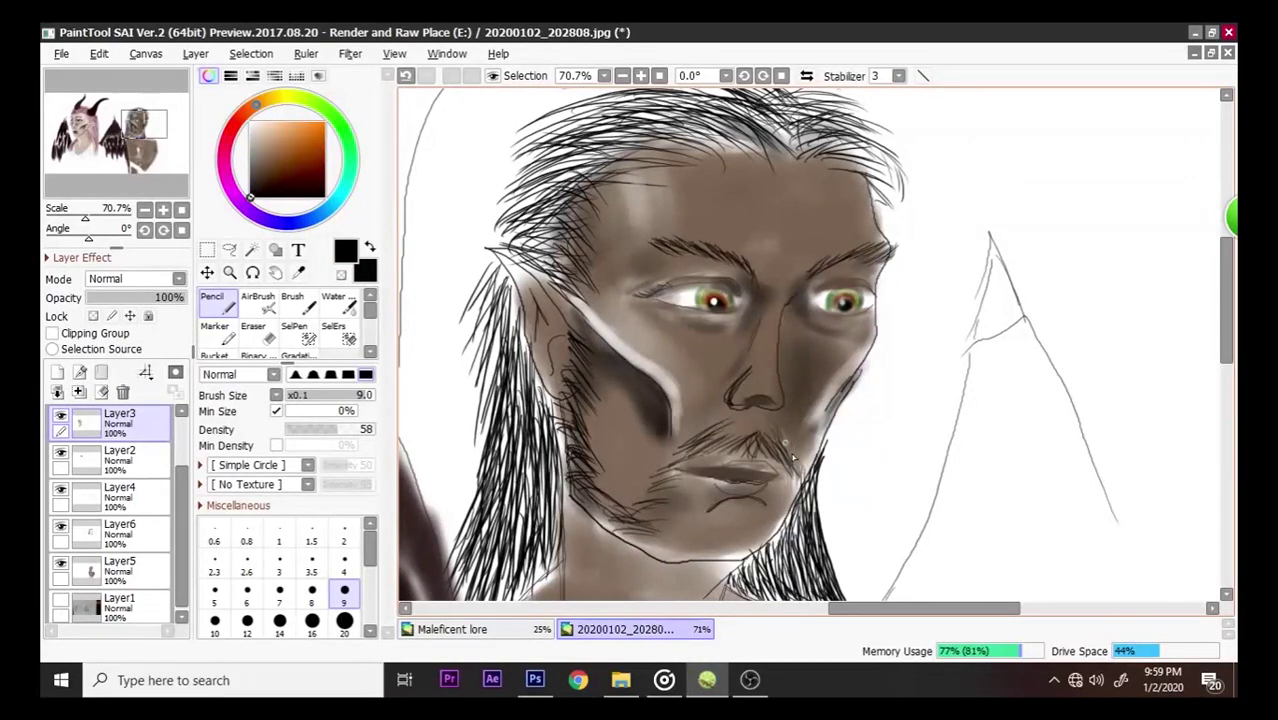
pyautogui.moveTo(804, 466); pyautogui.dragTo(791, 498)
pyautogui.moveTo(797, 476); pyautogui.dragTo(783, 516)
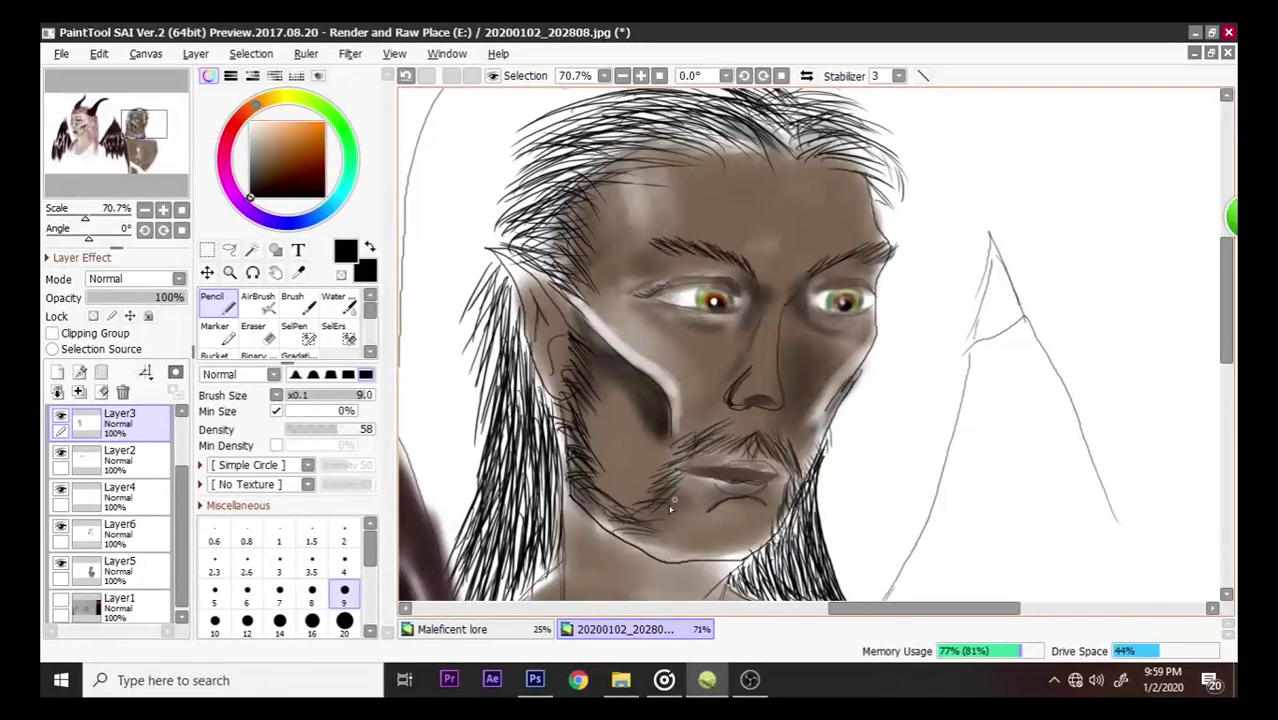
pyautogui.moveTo(652, 540); pyautogui.dragTo(594, 527)
pyautogui.scroll(-3, 1174, 558)
pyautogui.scroll(2, 788, 313)
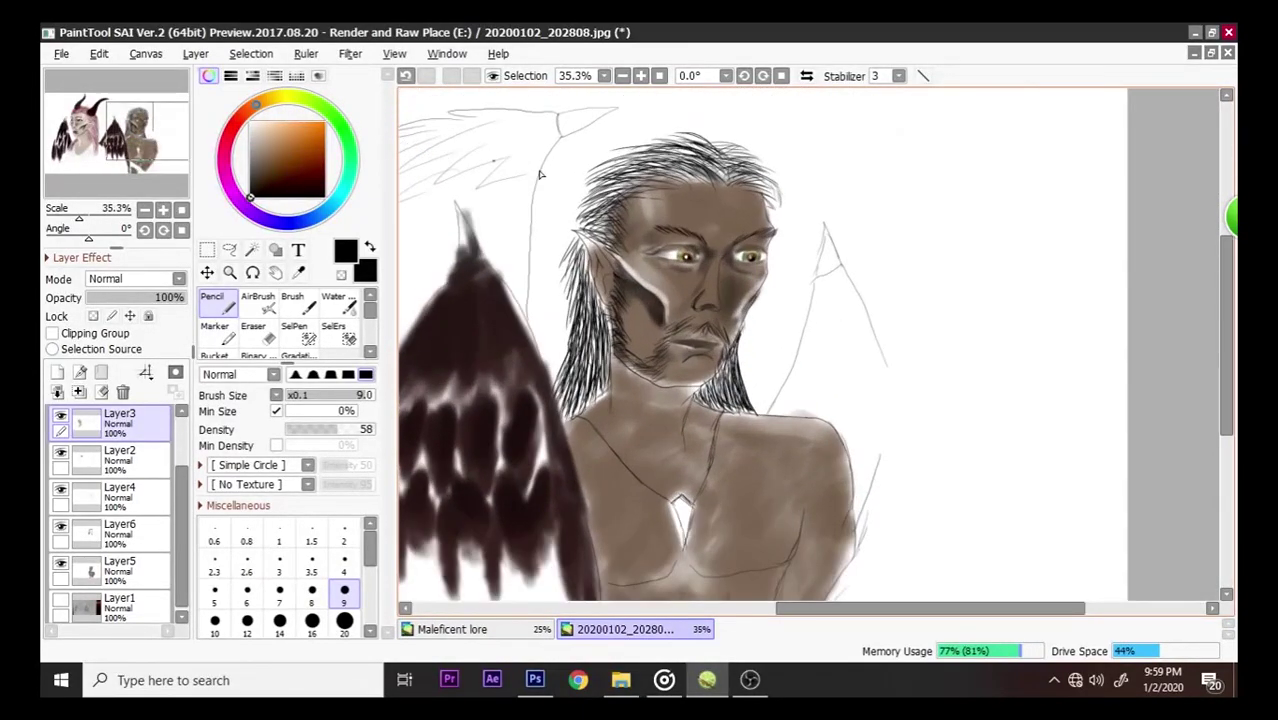
pyautogui.scroll(1, 673, 443)
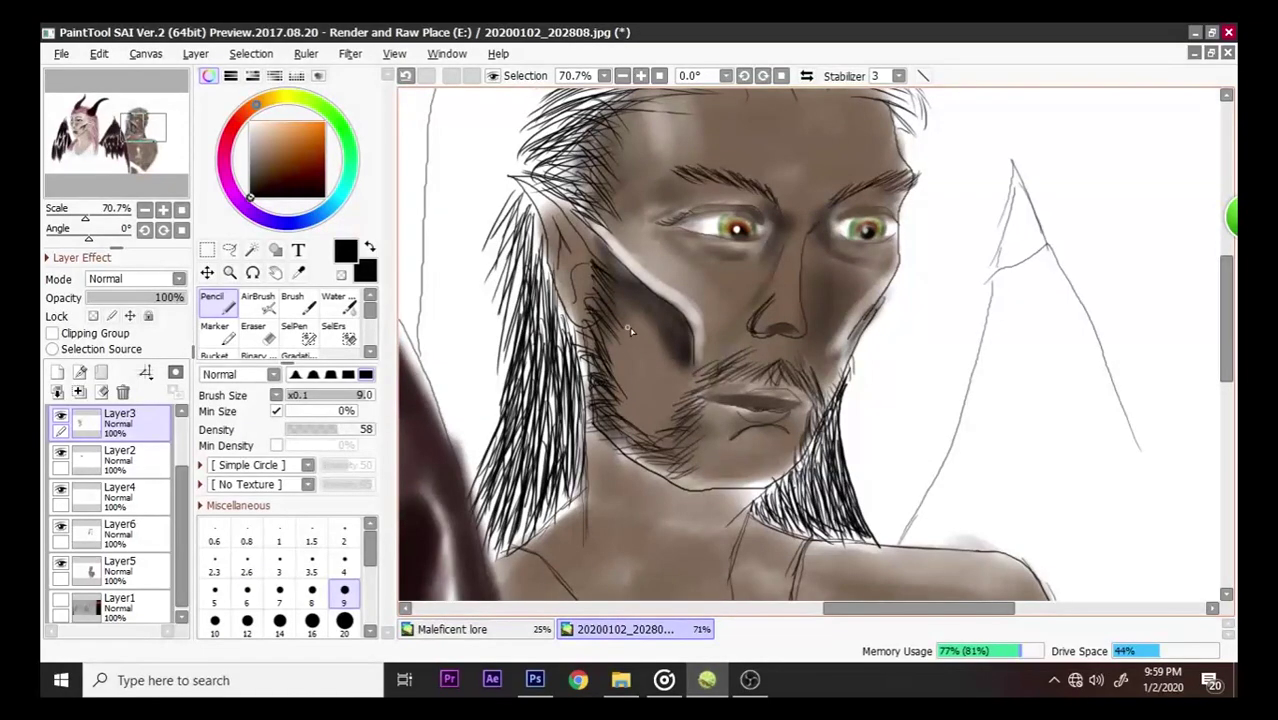
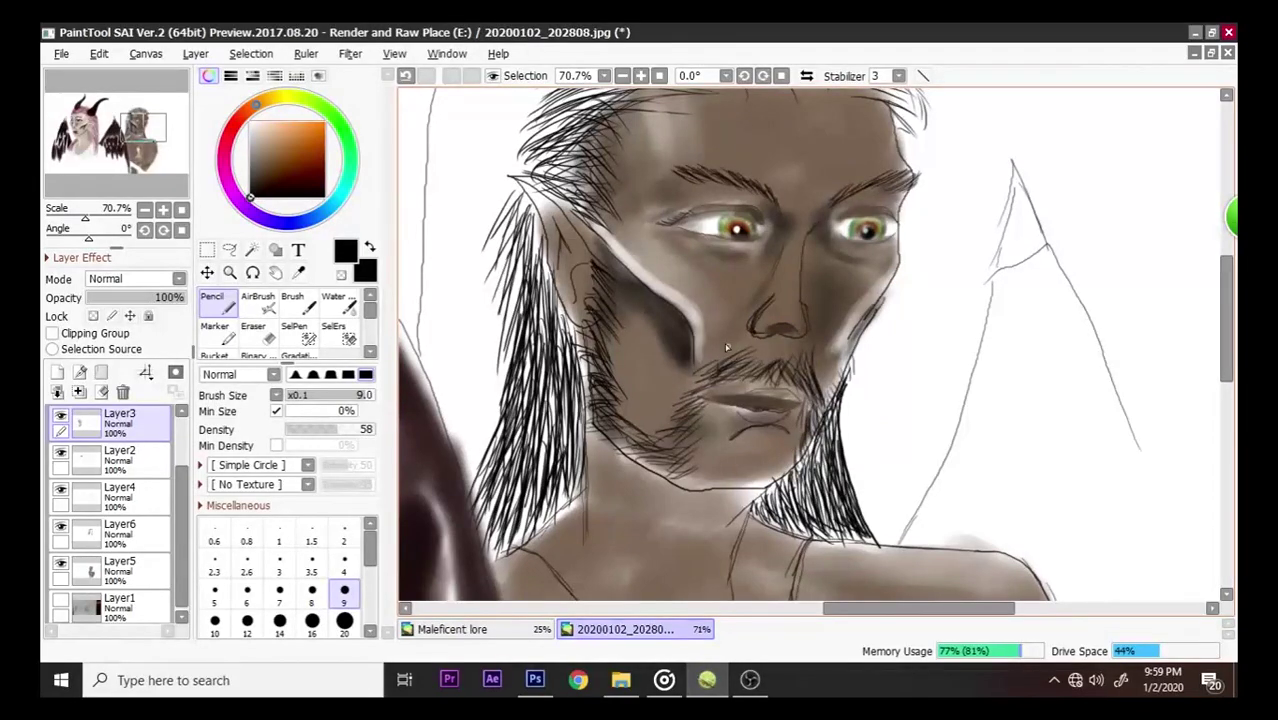
# - Shade the creases beneath both of the man's chest muscles in black with the Brush at size 69
pyautogui.scroll(-7, 727, 347)
pyautogui.scroll(2, 517, 286)
pyautogui.scroll(-3, 922, 440)
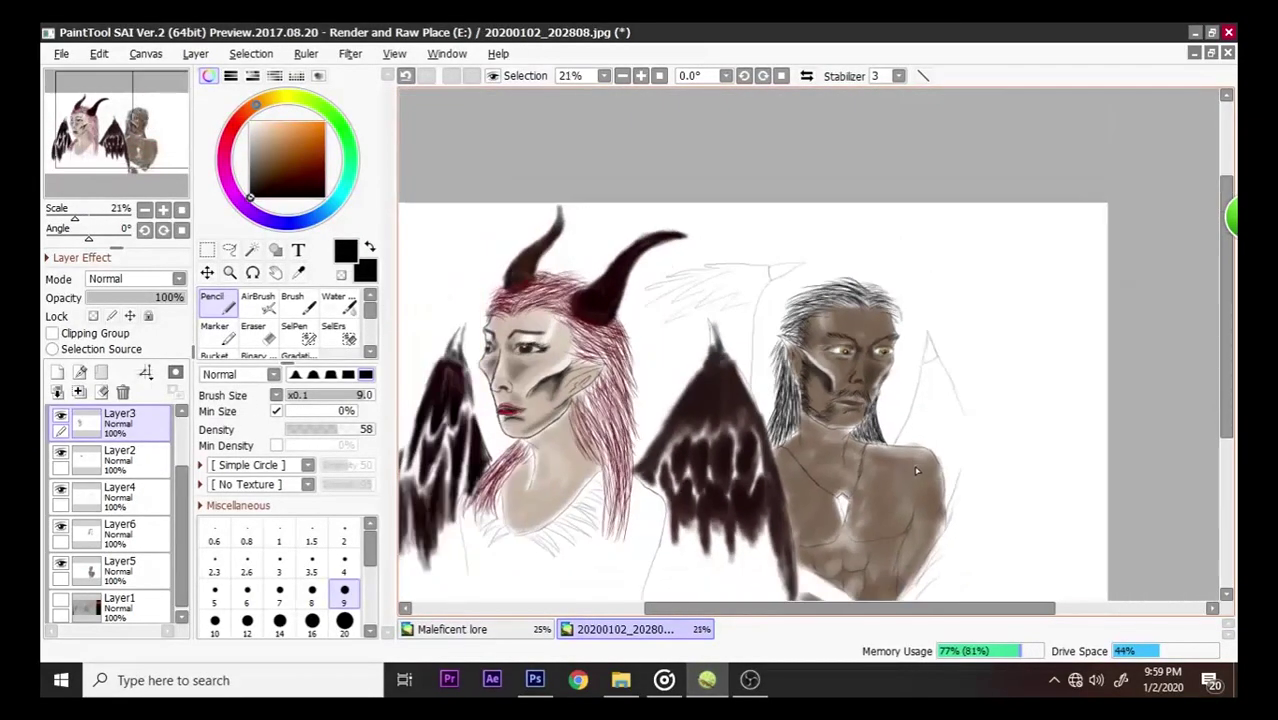
pyautogui.scroll(2, 951, 563)
pyautogui.scroll(3, 951, 563)
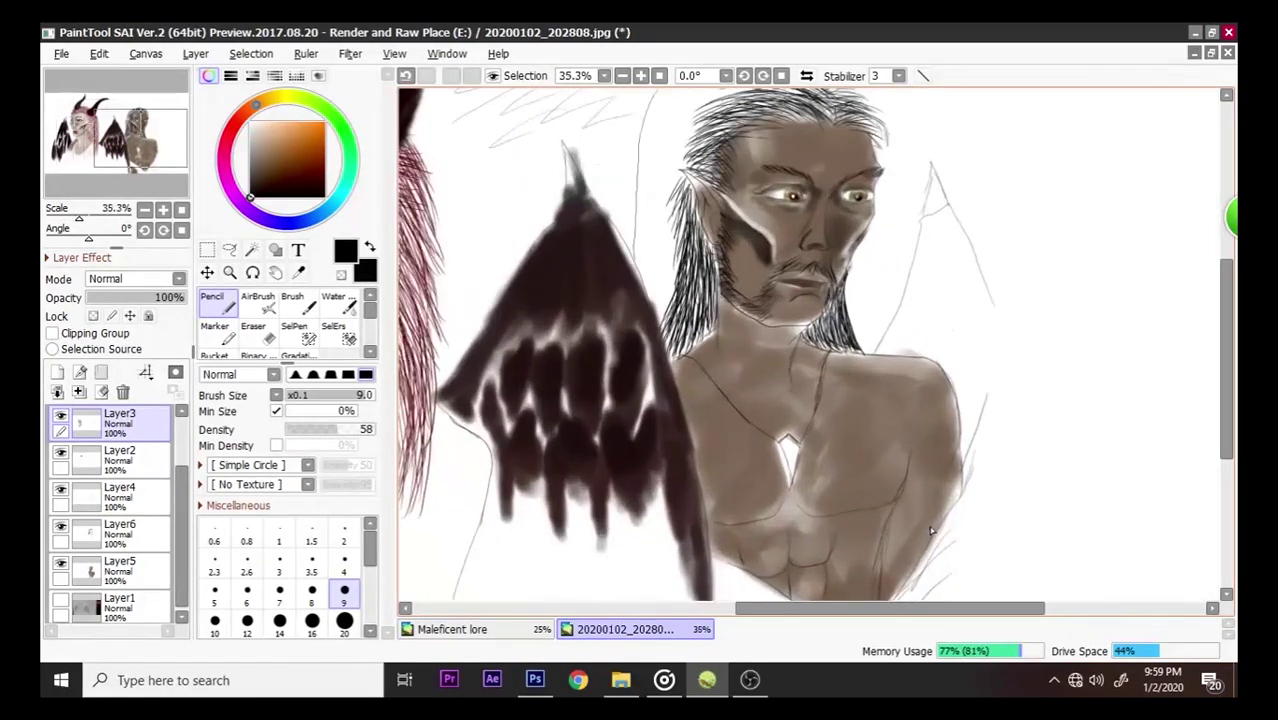
pyautogui.moveTo(1229, 360); pyautogui.dragTo(1233, 405)
pyautogui.scroll(2, 976, 338)
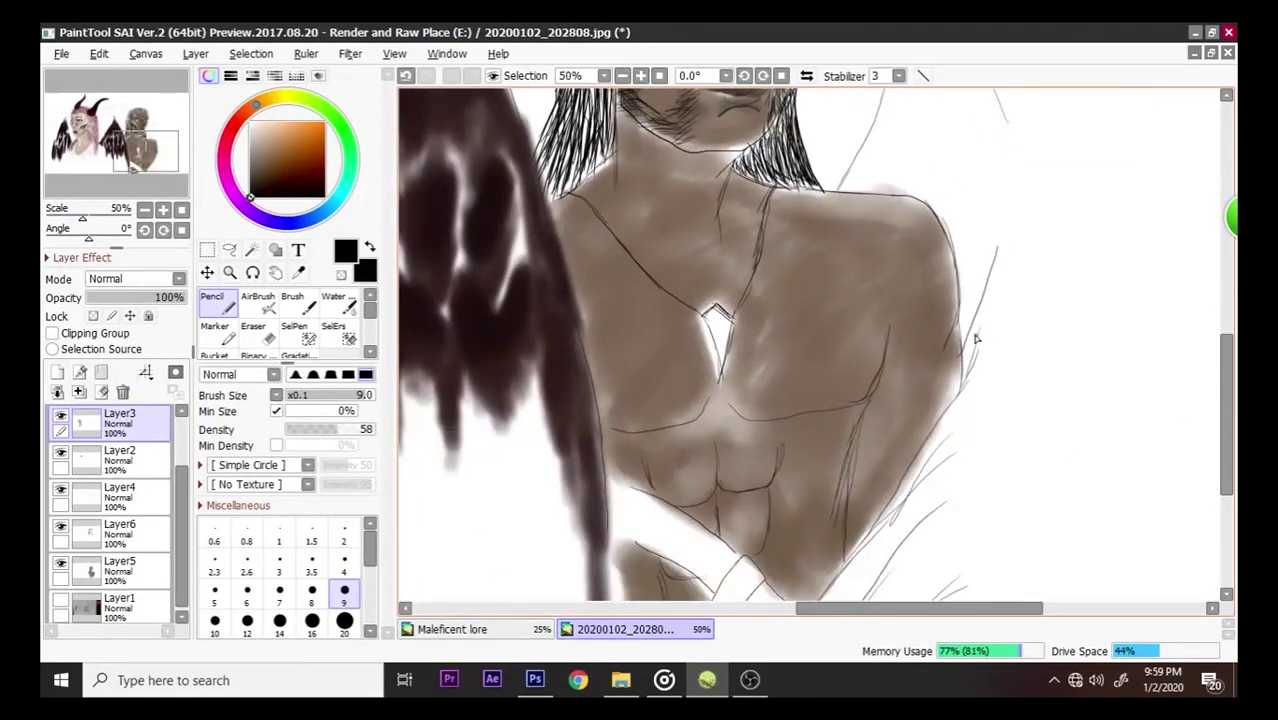
pyautogui.click(295, 303)
pyautogui.moveTo(807, 343); pyautogui.dragTo(830, 345)
pyautogui.moveTo(752, 433)
pyautogui.mouseDown()
pyautogui.moveTo(738, 424)
pyautogui.moveTo(855, 410)
pyautogui.mouseUp()
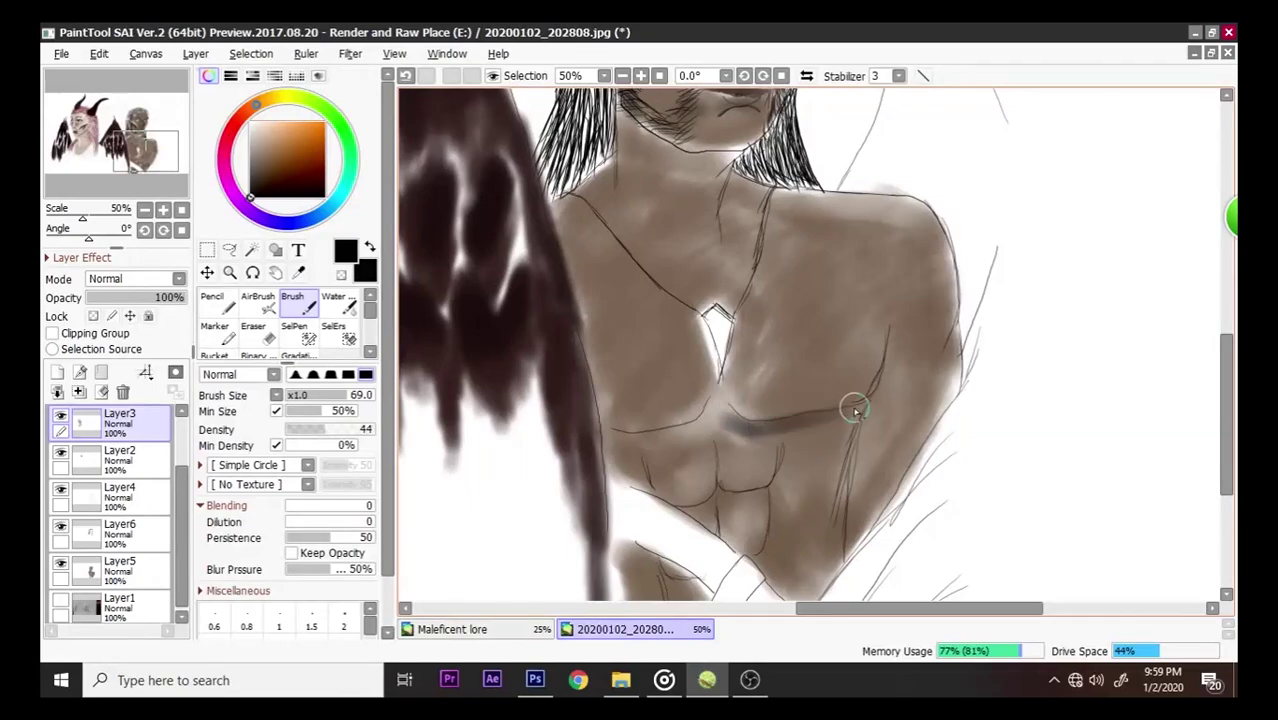
pyautogui.moveTo(716, 407)
pyautogui.mouseDown()
pyautogui.moveTo(665, 434)
pyautogui.moveTo(614, 437)
pyautogui.mouseUp()
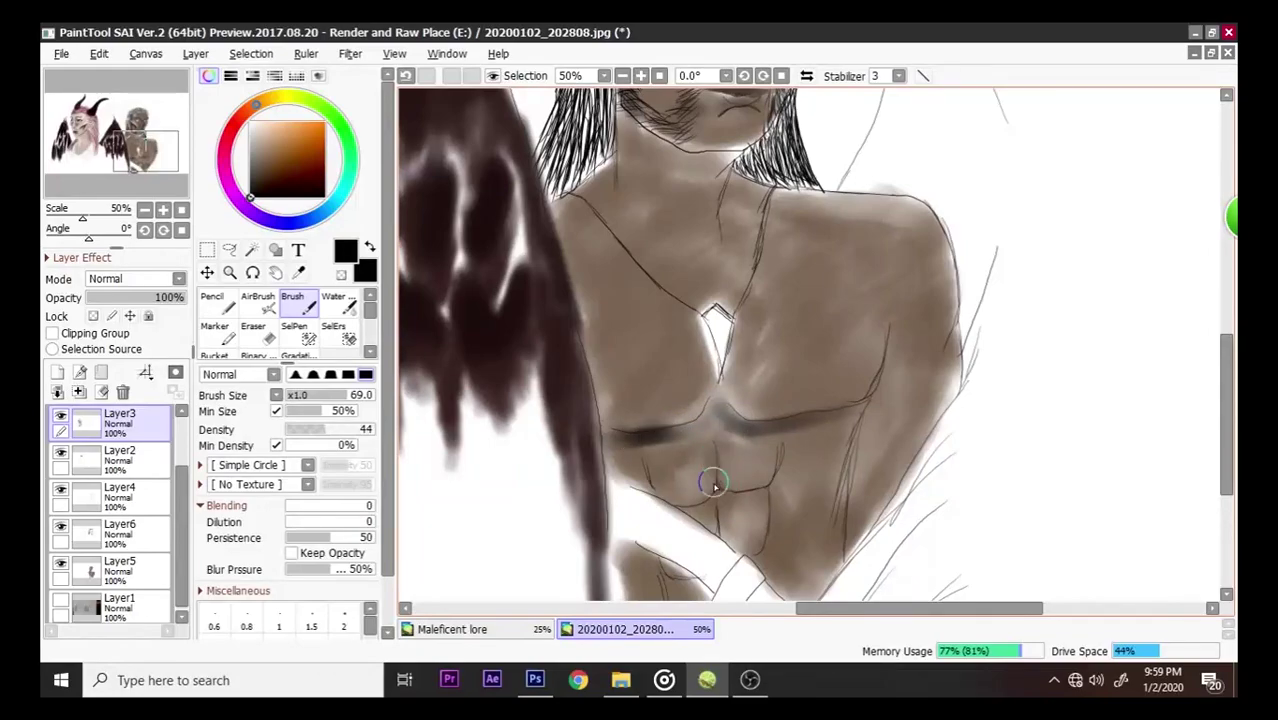
# - Shade the man's abdominal creases and lower belly, and the inner edge of his arm up to the armpit
pyautogui.moveTo(721, 491)
pyautogui.mouseDown()
pyautogui.moveTo(767, 487)
pyautogui.moveTo(724, 502)
pyautogui.mouseUp()
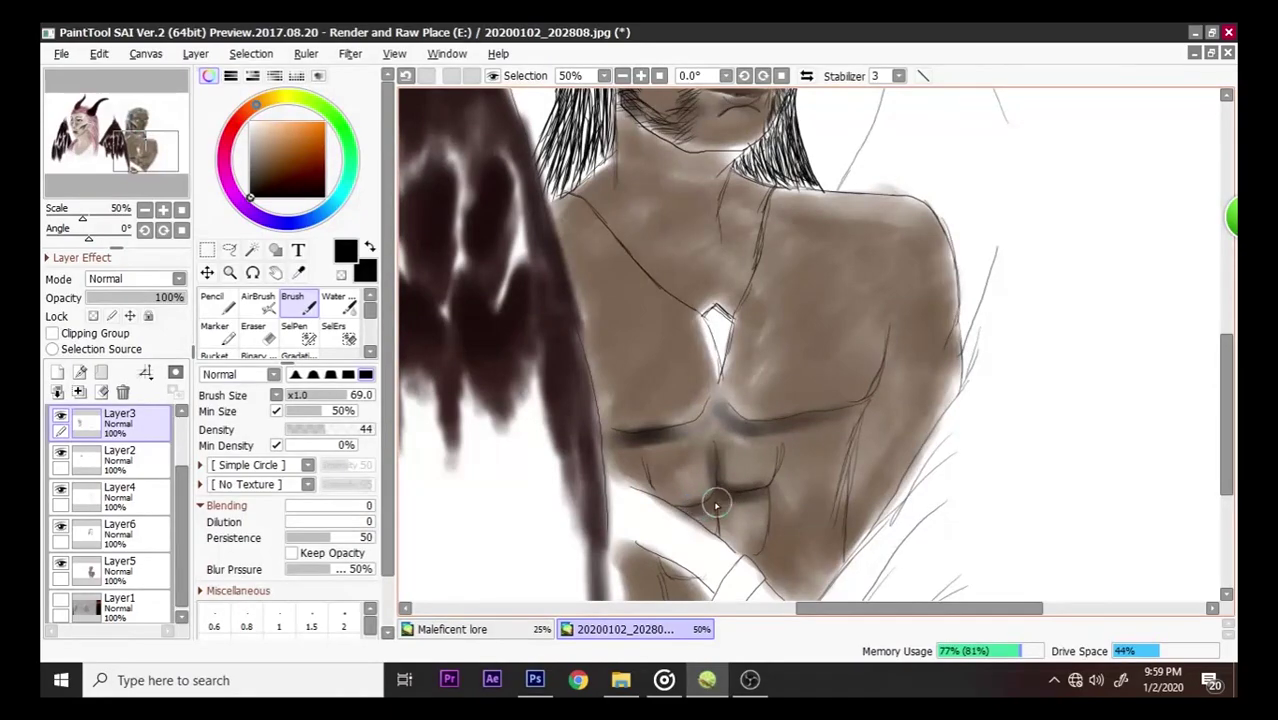
pyautogui.scroll(-2, 1213, 354)
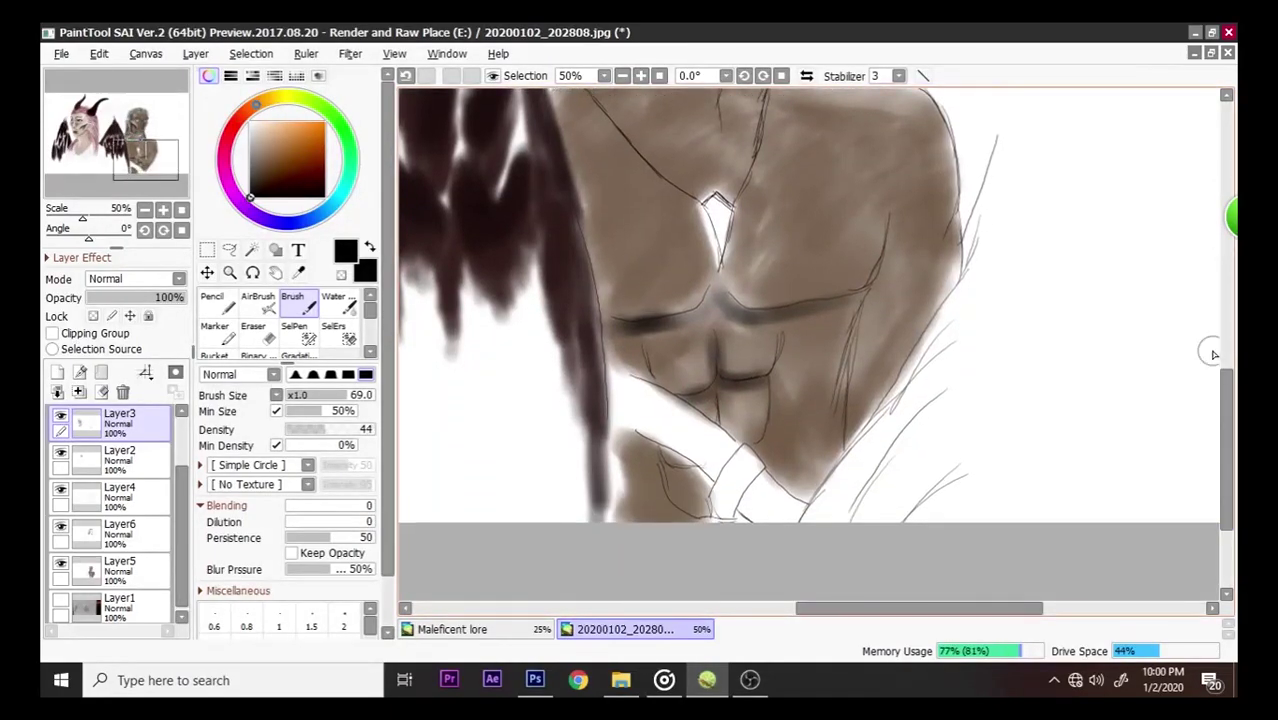
pyautogui.moveTo(682, 474)
pyautogui.mouseDown()
pyautogui.moveTo(649, 460)
pyautogui.moveTo(675, 515)
pyautogui.mouseUp()
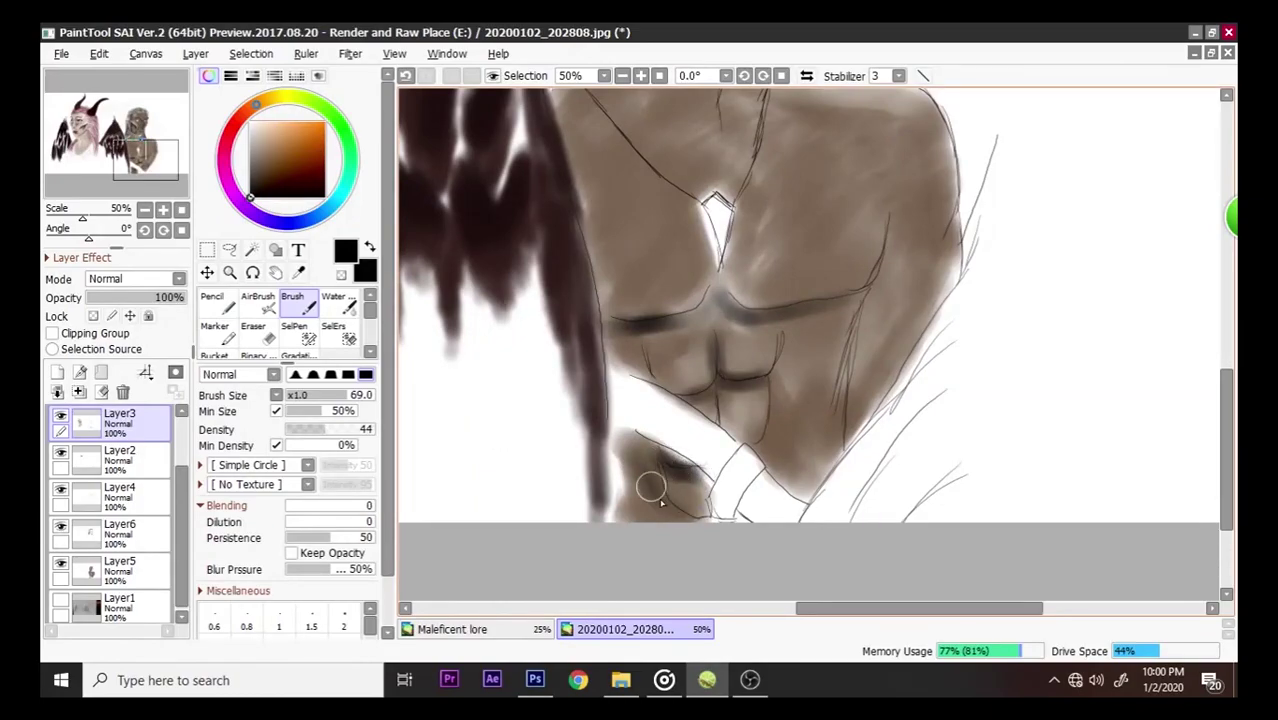
pyautogui.moveTo(862, 303)
pyautogui.mouseDown()
pyautogui.moveTo(845, 349)
pyautogui.moveTo(841, 374)
pyautogui.moveTo(862, 311)
pyautogui.moveTo(840, 445)
pyautogui.moveTo(865, 313)
pyautogui.moveTo(847, 385)
pyautogui.mouseUp()
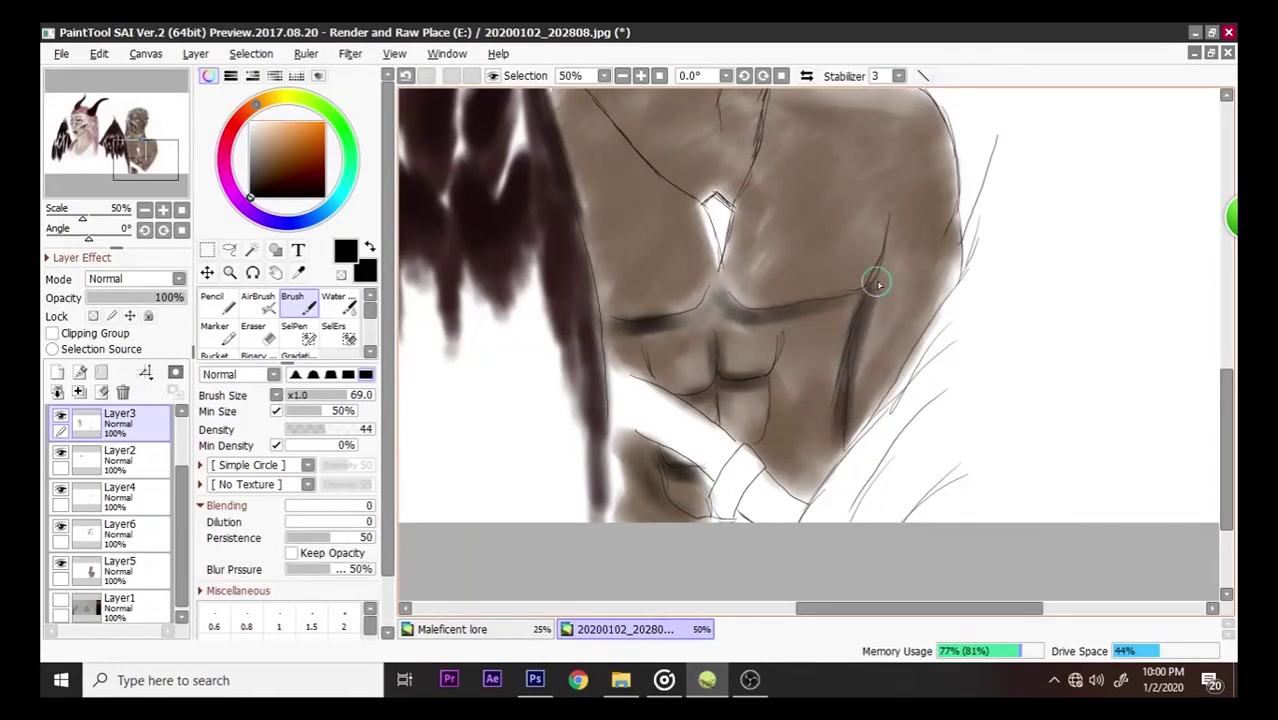
pyautogui.moveTo(895, 229)
pyautogui.mouseDown()
pyautogui.moveTo(876, 243)
pyautogui.moveTo(898, 196)
pyautogui.mouseUp()
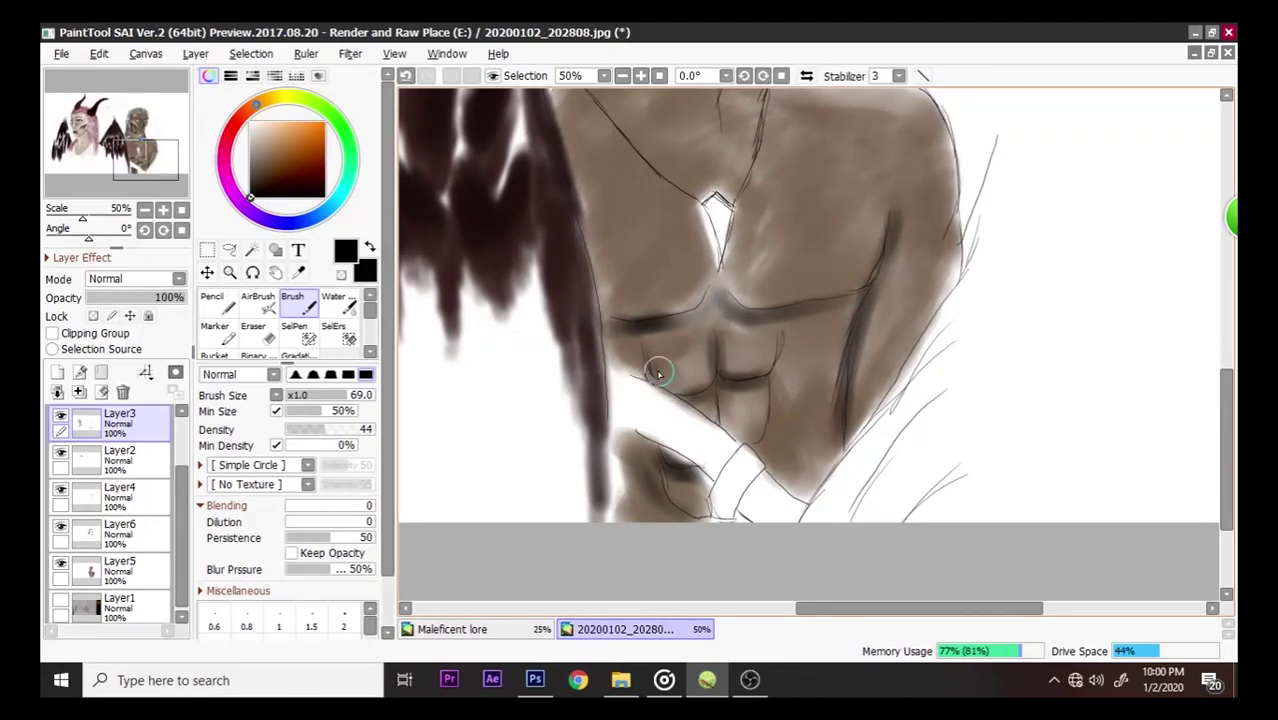
# - Paint dark shadows on the man's neck beside the hair and beneath the jaw
pyautogui.moveTo(1221, 442); pyautogui.dragTo(1197, 372)
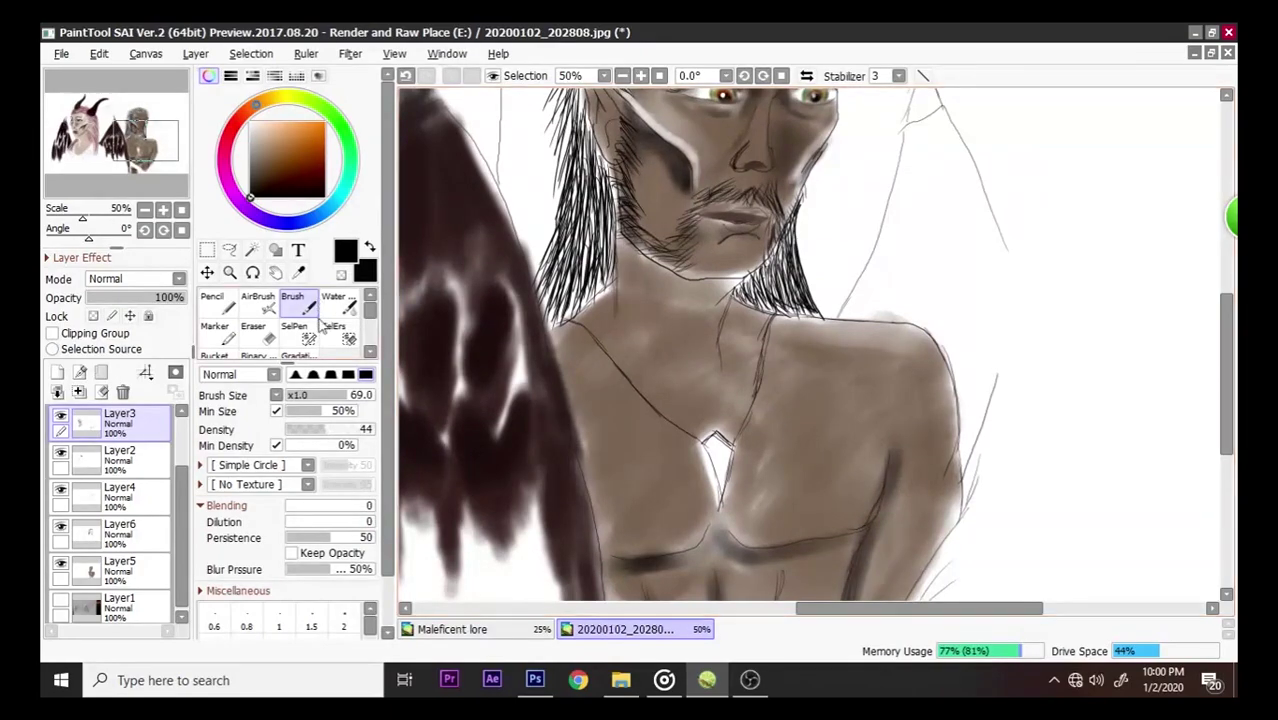
pyautogui.moveTo(620, 270); pyautogui.dragTo(620, 255)
pyautogui.moveTo(680, 290)
pyautogui.mouseDown()
pyautogui.moveTo(738, 278)
pyautogui.moveTo(695, 288)
pyautogui.moveTo(720, 300)
pyautogui.moveTo(711, 337)
pyautogui.moveTo(700, 300)
pyautogui.moveTo(662, 285)
pyautogui.moveTo(675, 316)
pyautogui.mouseUp()
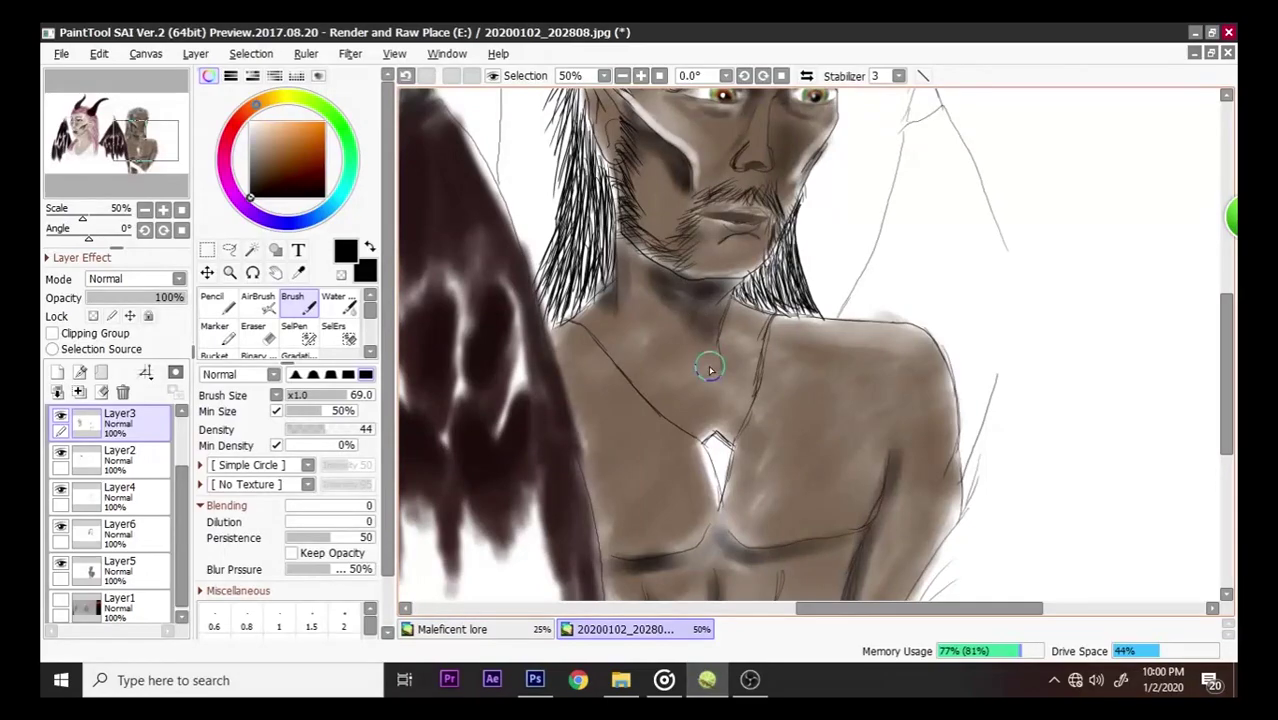
# - Shade the man's hair along the hairline and temple with soft black brush strokes
pyautogui.scroll(-3, 708, 370)
pyautogui.scroll(-2, 833, 260)
pyautogui.scroll(2, 830, 215)
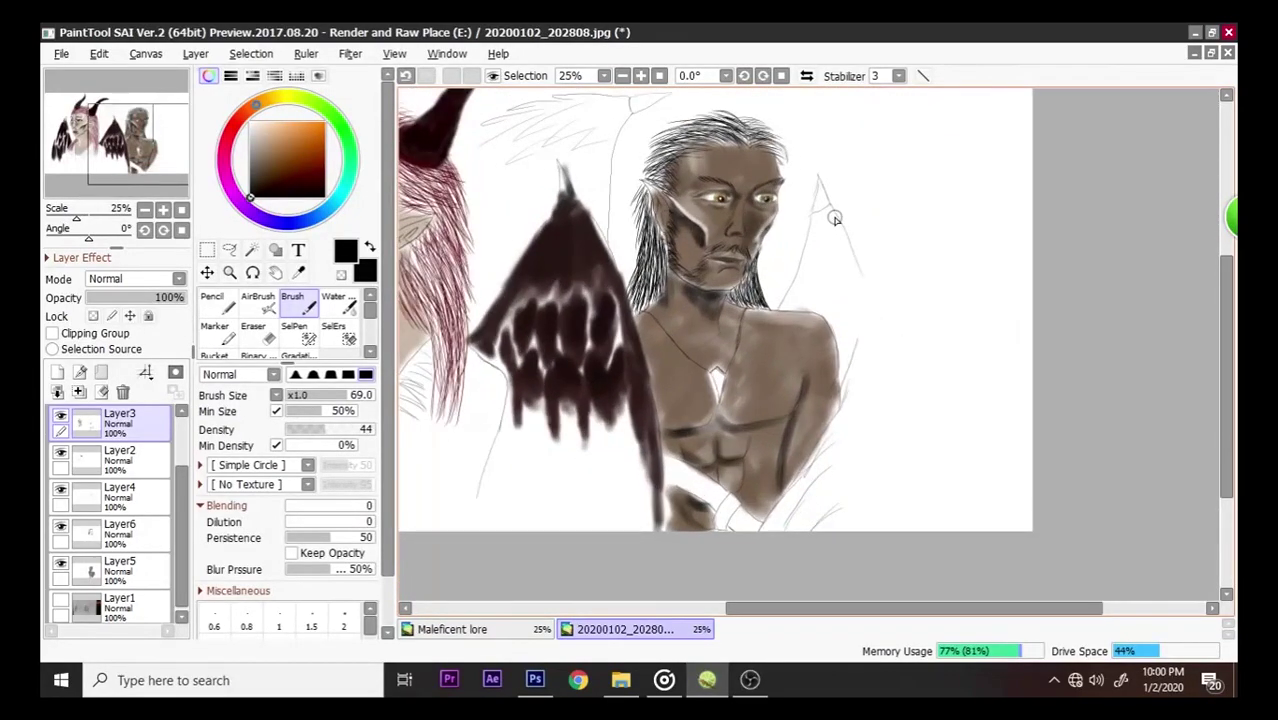
pyautogui.scroll(-2, 870, 281)
pyautogui.scroll(3, 836, 200)
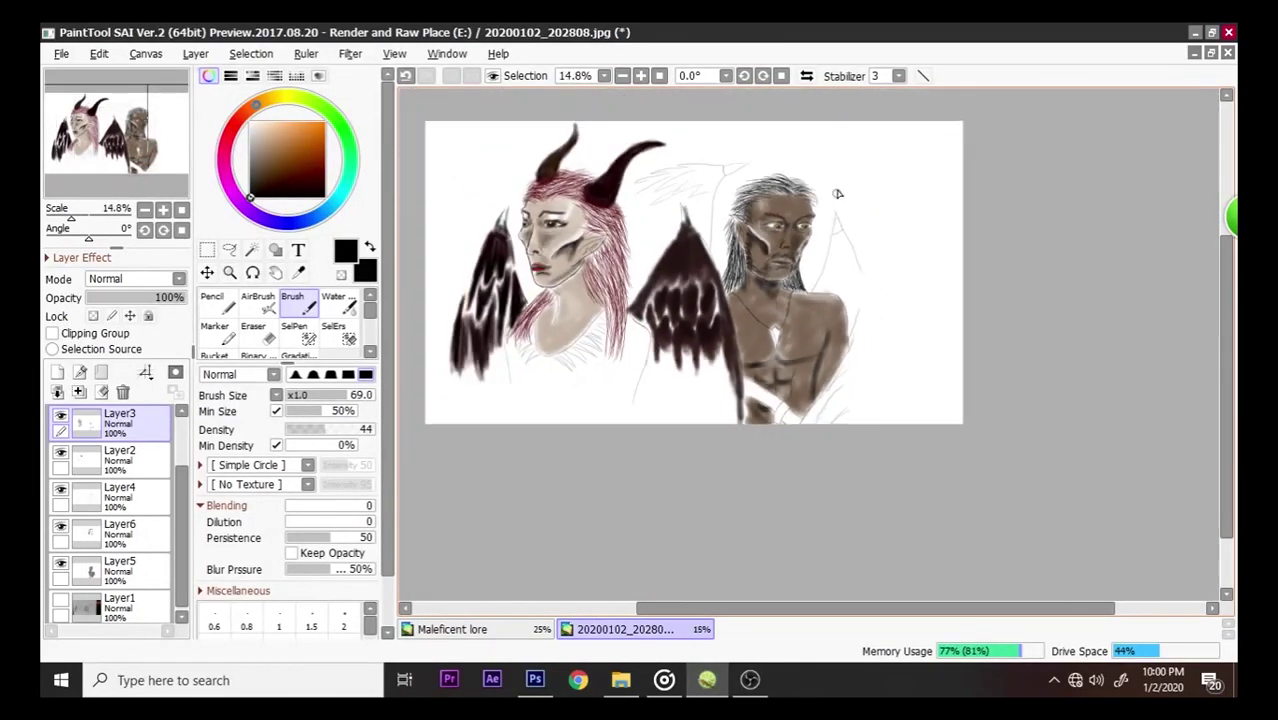
pyautogui.scroll(5, 784, 155)
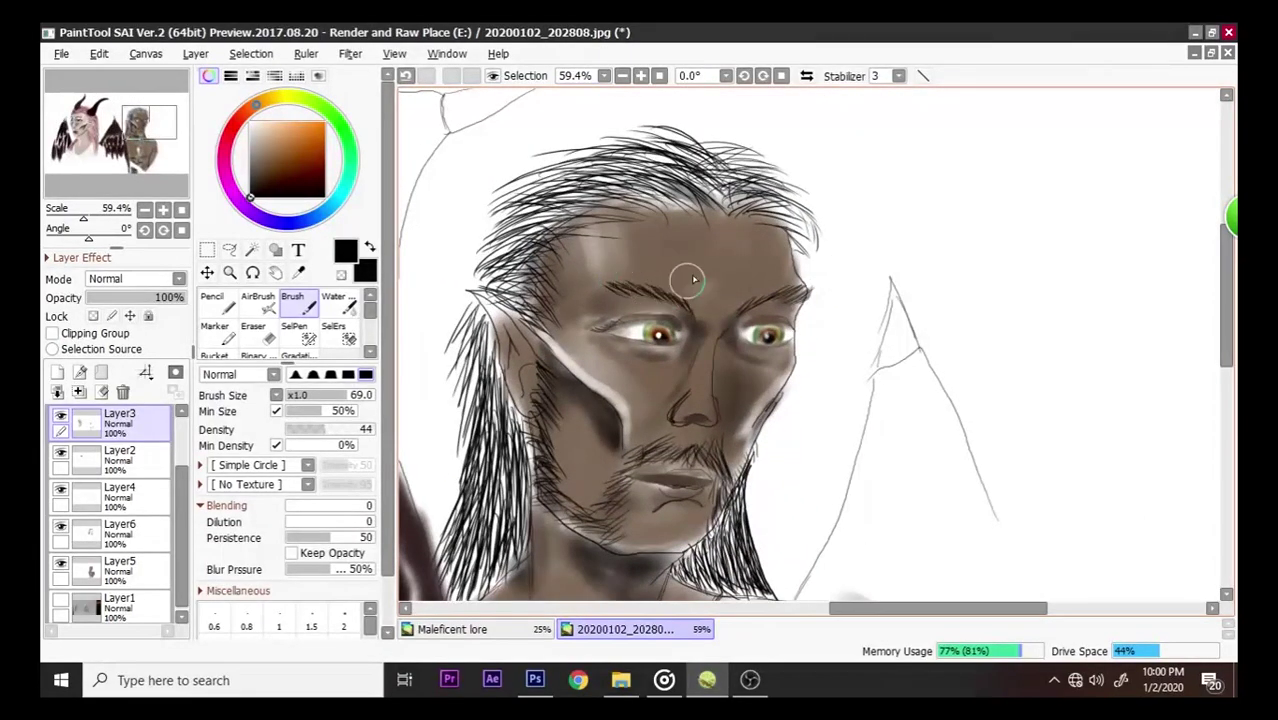
pyautogui.moveTo(716, 224)
pyautogui.mouseDown()
pyautogui.moveTo(601, 192)
pyautogui.moveTo(625, 201)
pyautogui.moveTo(635, 230)
pyautogui.moveTo(535, 228)
pyautogui.mouseUp()
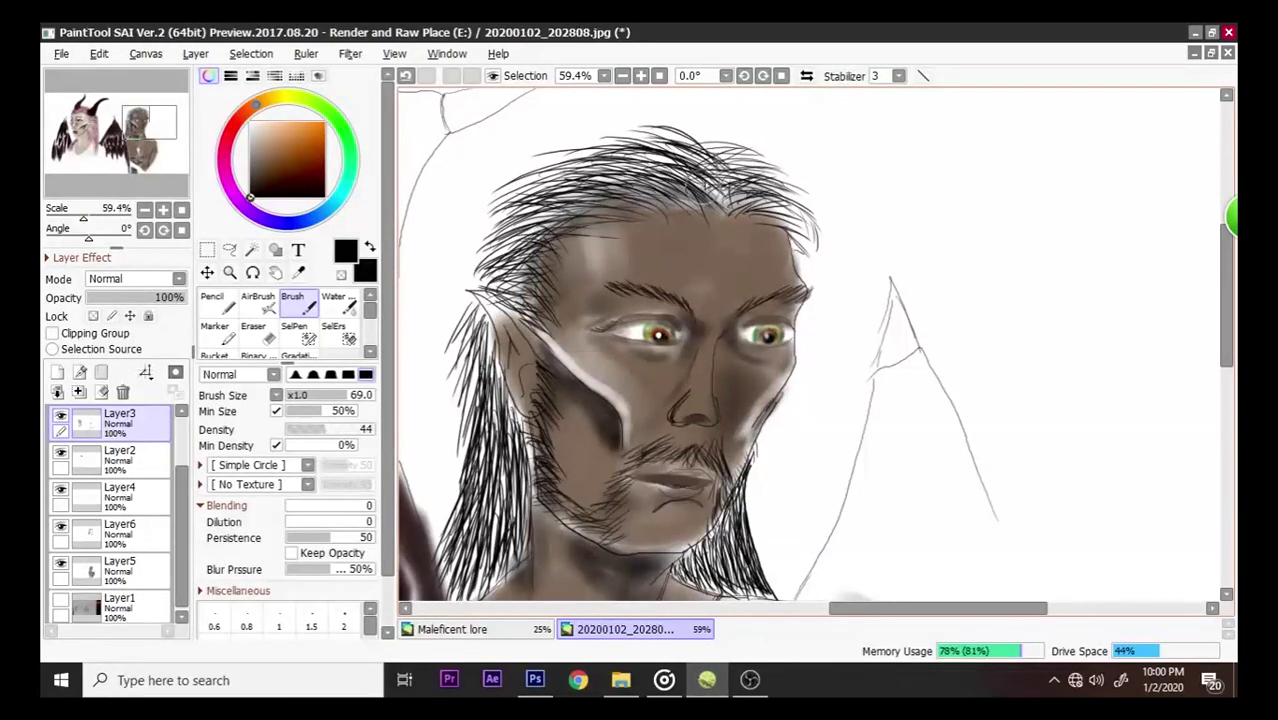
pyautogui.moveTo(744, 210)
pyautogui.mouseDown()
pyautogui.moveTo(762, 232)
pyautogui.moveTo(776, 226)
pyautogui.mouseUp()
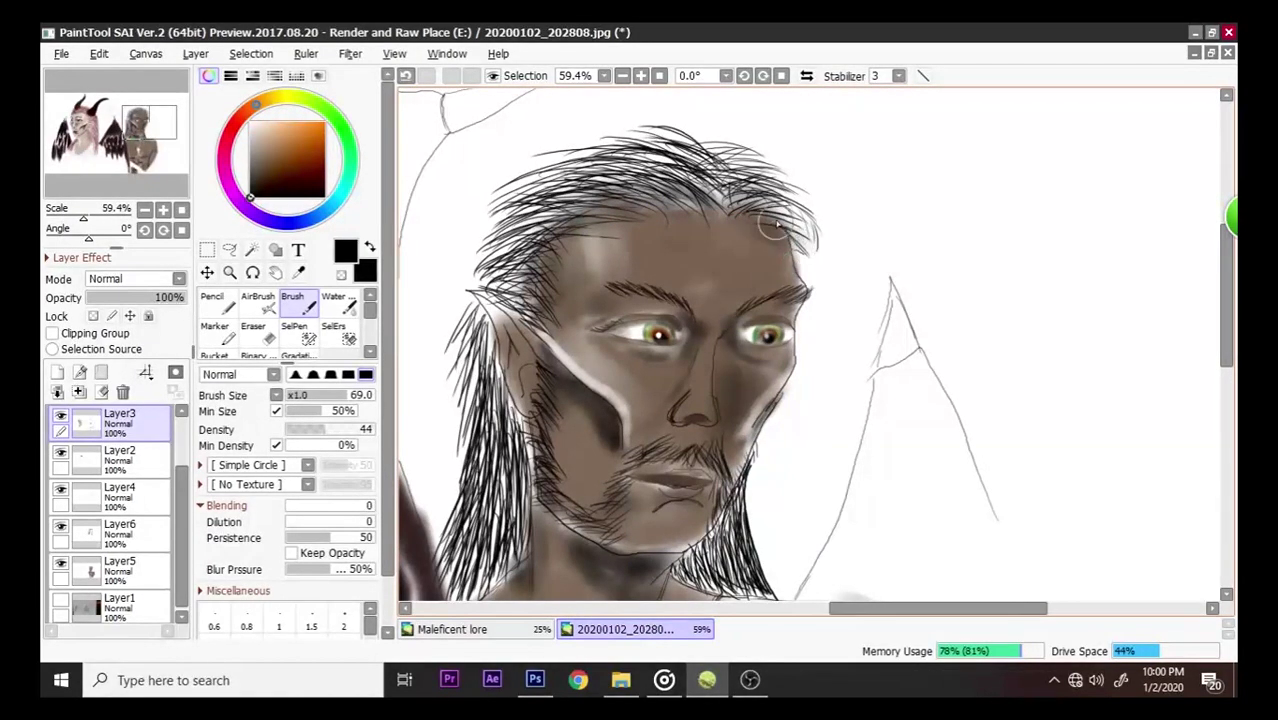
# - Sample a color from the man's eye, shift it to olive, and begin painting his raised wing's feathers with the Brush, raising density to 65
pyautogui.scroll(-3, 870, 238)
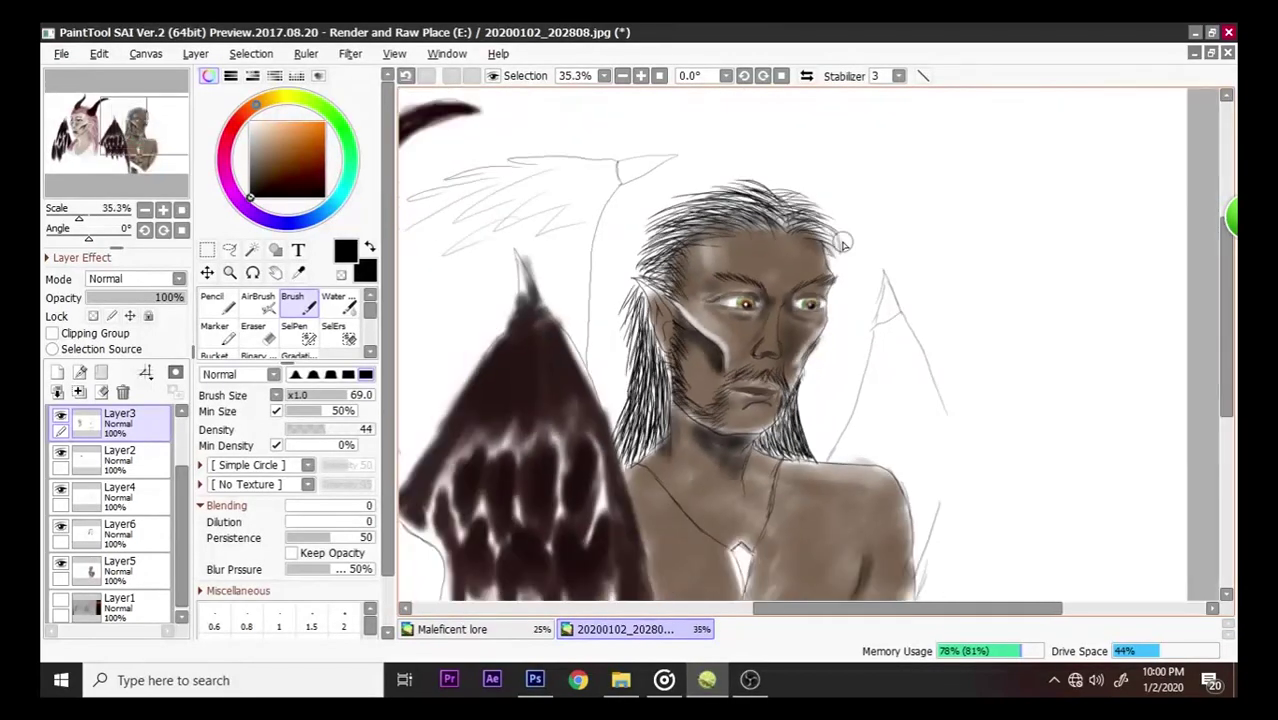
pyautogui.scroll(-2, 522, 245)
pyautogui.scroll(4, 439, 222)
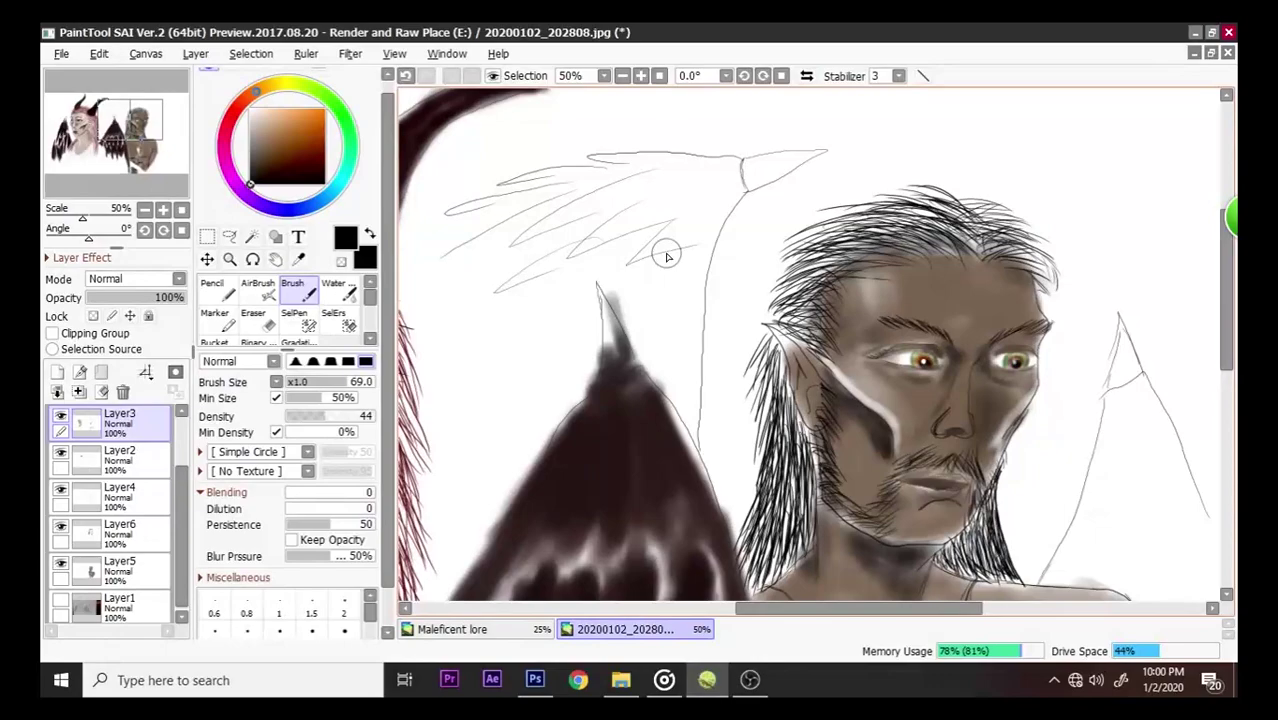
pyautogui.click(297, 259)
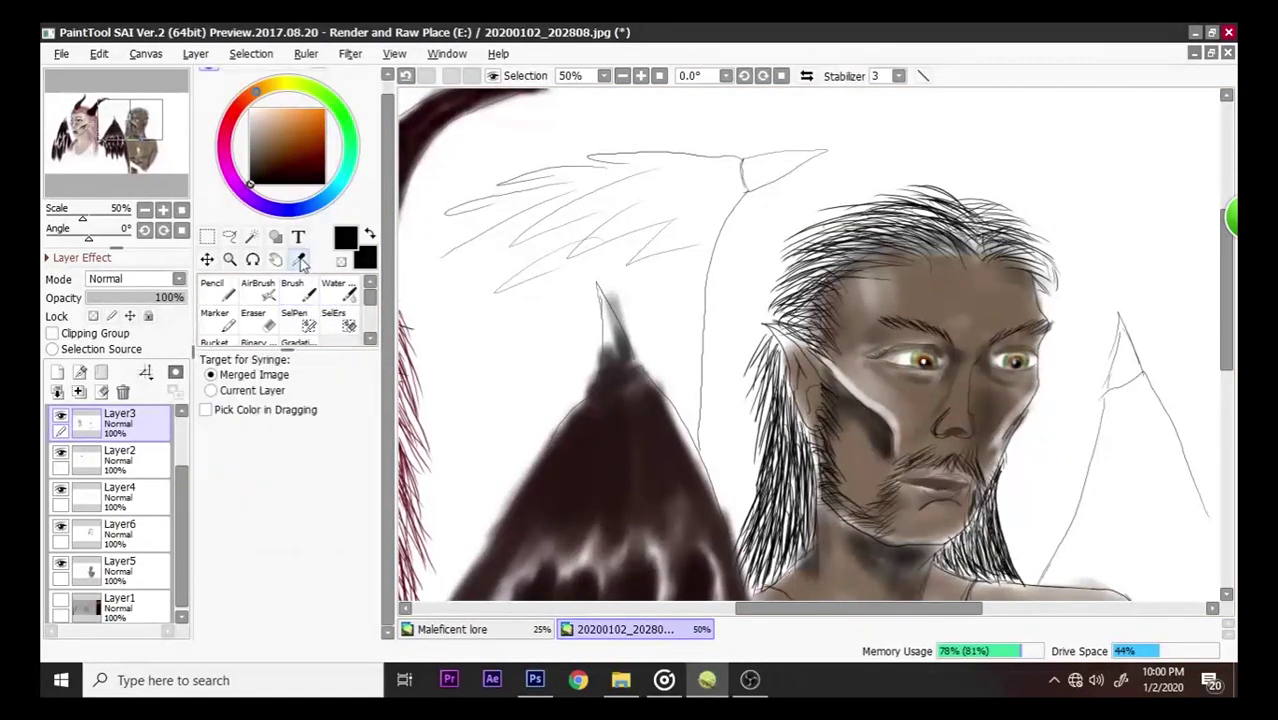
pyautogui.click(933, 350)
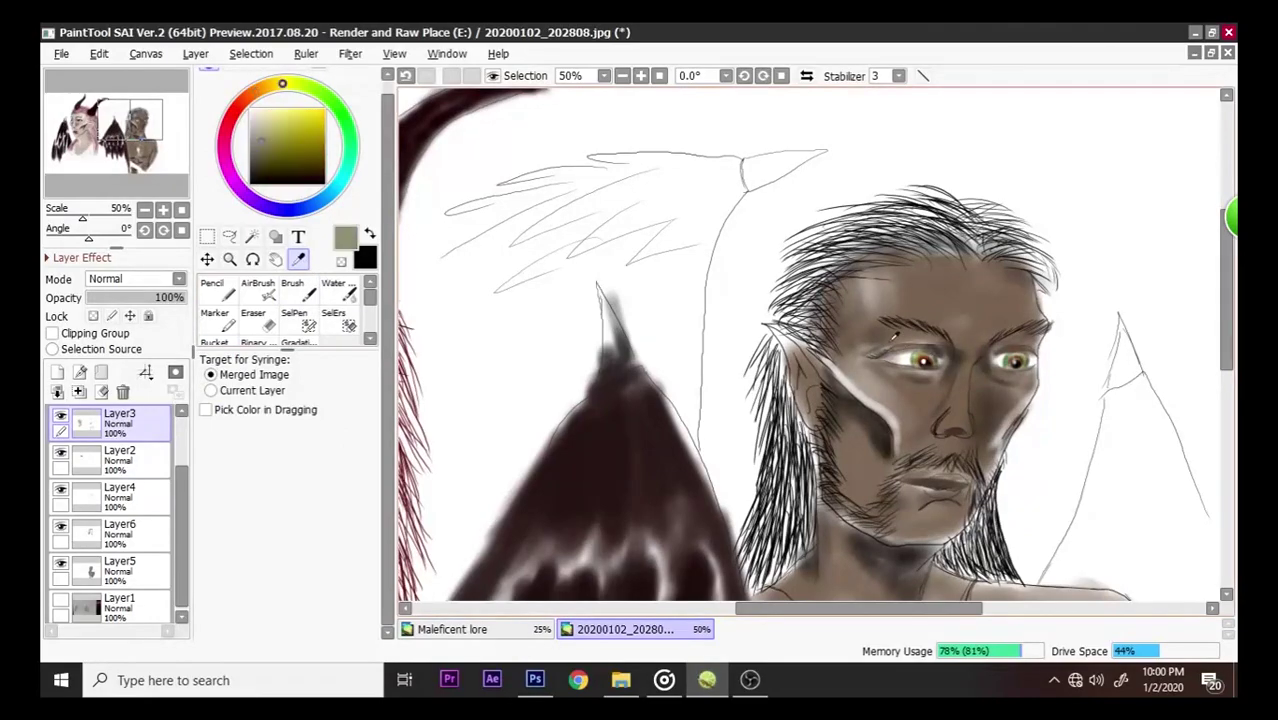
pyautogui.click(291, 286)
pyautogui.moveTo(665, 200)
pyautogui.mouseDown()
pyautogui.moveTo(572, 219)
pyautogui.moveTo(648, 185)
pyautogui.moveTo(564, 208)
pyautogui.moveTo(555, 220)
pyautogui.moveTo(624, 183)
pyautogui.moveTo(551, 219)
pyautogui.moveTo(673, 187)
pyautogui.moveTo(560, 257)
pyautogui.moveTo(672, 195)
pyautogui.moveTo(610, 222)
pyautogui.moveTo(316, 135)
pyautogui.moveTo(584, 206)
pyautogui.moveTo(664, 200)
pyautogui.moveTo(573, 246)
pyautogui.moveTo(662, 201)
pyautogui.moveTo(611, 219)
pyautogui.moveTo(565, 258)
pyautogui.moveTo(604, 227)
pyautogui.moveTo(691, 207)
pyautogui.moveTo(581, 241)
pyautogui.moveTo(508, 285)
pyautogui.mouseUp()
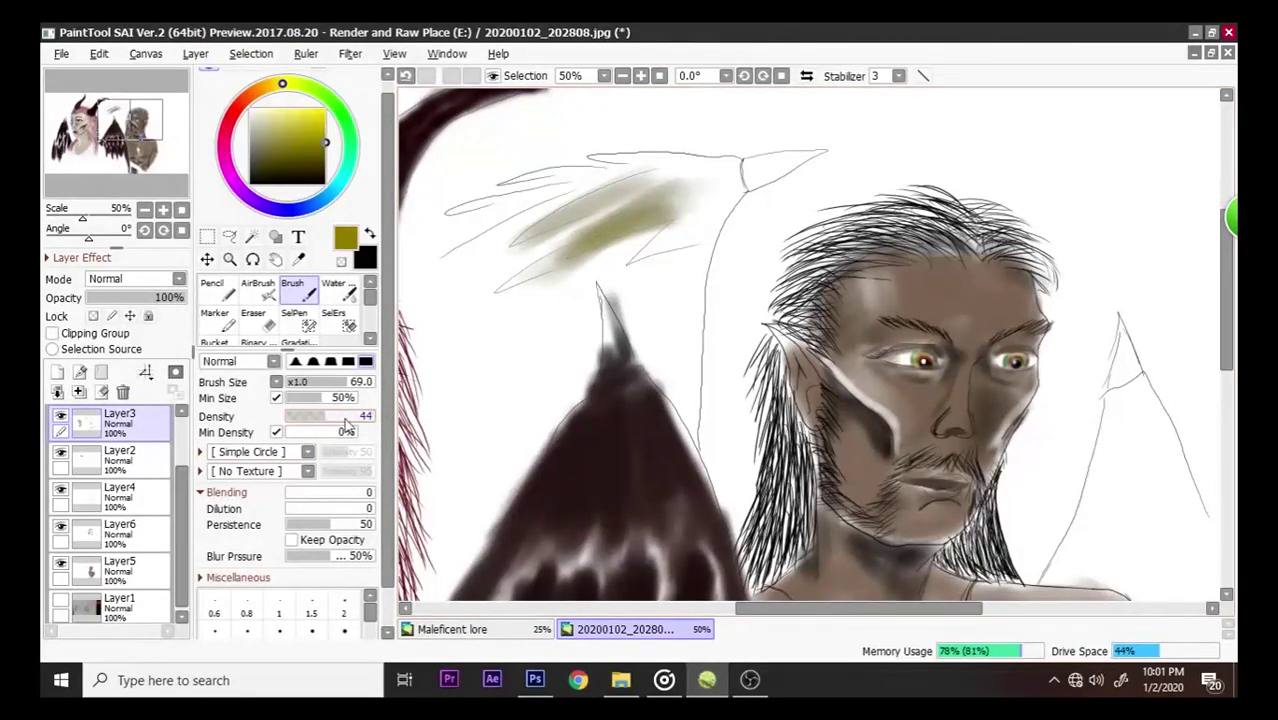
pyautogui.moveTo(622, 190)
pyautogui.mouseDown()
pyautogui.moveTo(506, 250)
pyautogui.moveTo(577, 212)
pyautogui.moveTo(672, 225)
pyautogui.moveTo(685, 243)
pyautogui.moveTo(608, 265)
pyautogui.mouseUp()
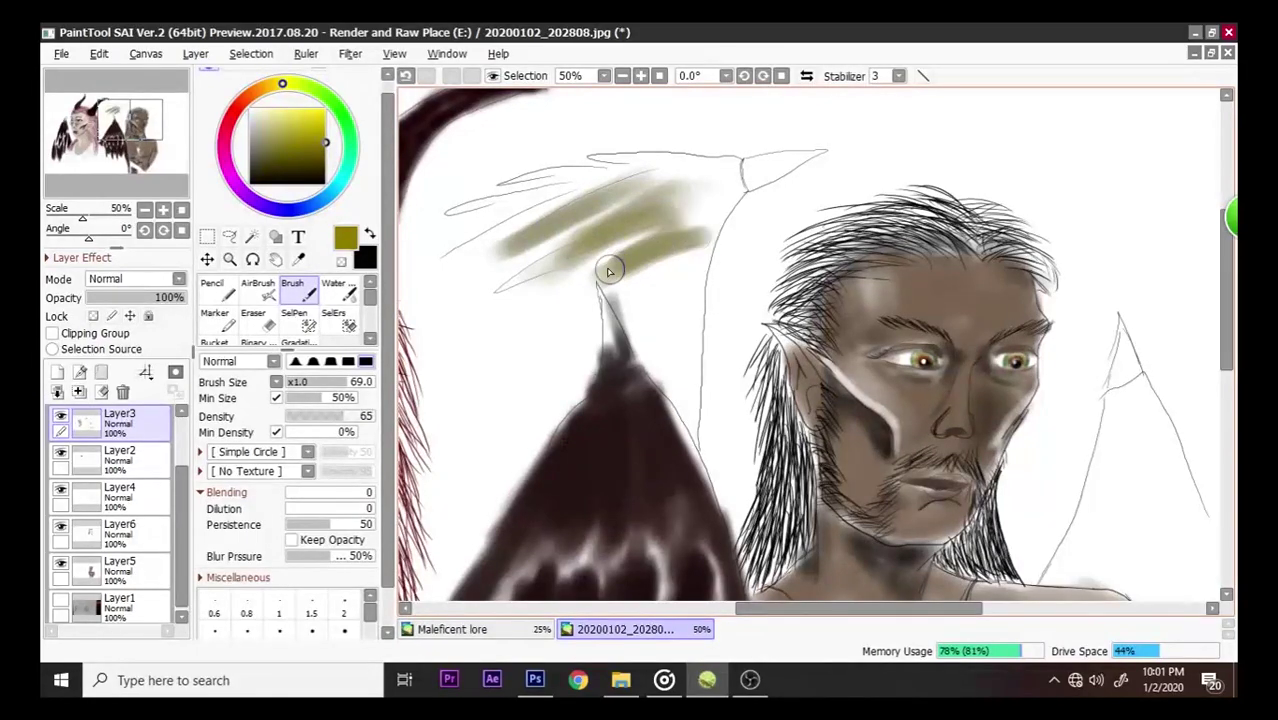
pyautogui.moveTo(636, 177)
pyautogui.mouseDown()
pyautogui.moveTo(567, 181)
pyautogui.moveTo(600, 190)
pyautogui.mouseUp()
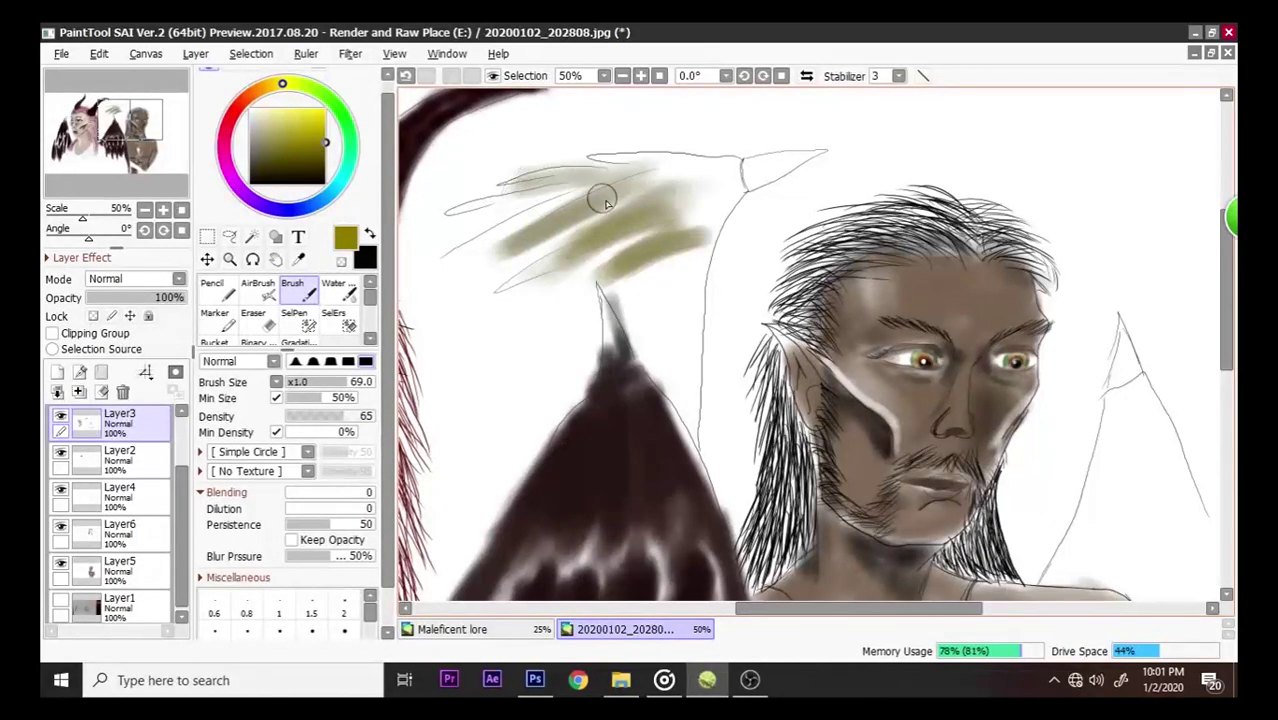
# - Extend the olive feathers down and outward across the raised wing, filling its top edge and the patch beside the woman's dark wing tip
pyautogui.moveTo(504, 296)
pyautogui.mouseDown()
pyautogui.moveTo(533, 284)
pyautogui.moveTo(478, 329)
pyautogui.mouseUp()
pyautogui.moveTo(572, 278)
pyautogui.mouseDown()
pyautogui.moveTo(474, 379)
pyautogui.moveTo(588, 284)
pyautogui.moveTo(551, 322)
pyautogui.moveTo(437, 308)
pyautogui.moveTo(485, 274)
pyautogui.mouseUp()
pyautogui.moveTo(673, 325)
pyautogui.mouseDown()
pyautogui.moveTo(638, 328)
pyautogui.moveTo(656, 277)
pyautogui.moveTo(684, 268)
pyautogui.moveTo(660, 307)
pyautogui.moveTo(672, 336)
pyautogui.moveTo(677, 316)
pyautogui.moveTo(620, 308)
pyautogui.mouseUp()
pyautogui.moveTo(470, 360)
pyautogui.mouseDown()
pyautogui.moveTo(486, 327)
pyautogui.moveTo(515, 349)
pyautogui.moveTo(519, 332)
pyautogui.moveTo(459, 431)
pyautogui.moveTo(510, 397)
pyautogui.moveTo(494, 390)
pyautogui.moveTo(456, 425)
pyautogui.moveTo(495, 346)
pyautogui.moveTo(535, 321)
pyautogui.moveTo(560, 323)
pyautogui.moveTo(560, 289)
pyautogui.moveTo(499, 306)
pyautogui.moveTo(523, 277)
pyautogui.moveTo(432, 314)
pyautogui.moveTo(442, 296)
pyautogui.moveTo(429, 293)
pyautogui.moveTo(528, 205)
pyautogui.moveTo(686, 160)
pyautogui.moveTo(640, 176)
pyautogui.moveTo(654, 216)
pyautogui.moveTo(711, 192)
pyautogui.moveTo(654, 212)
pyautogui.moveTo(730, 170)
pyautogui.mouseUp()
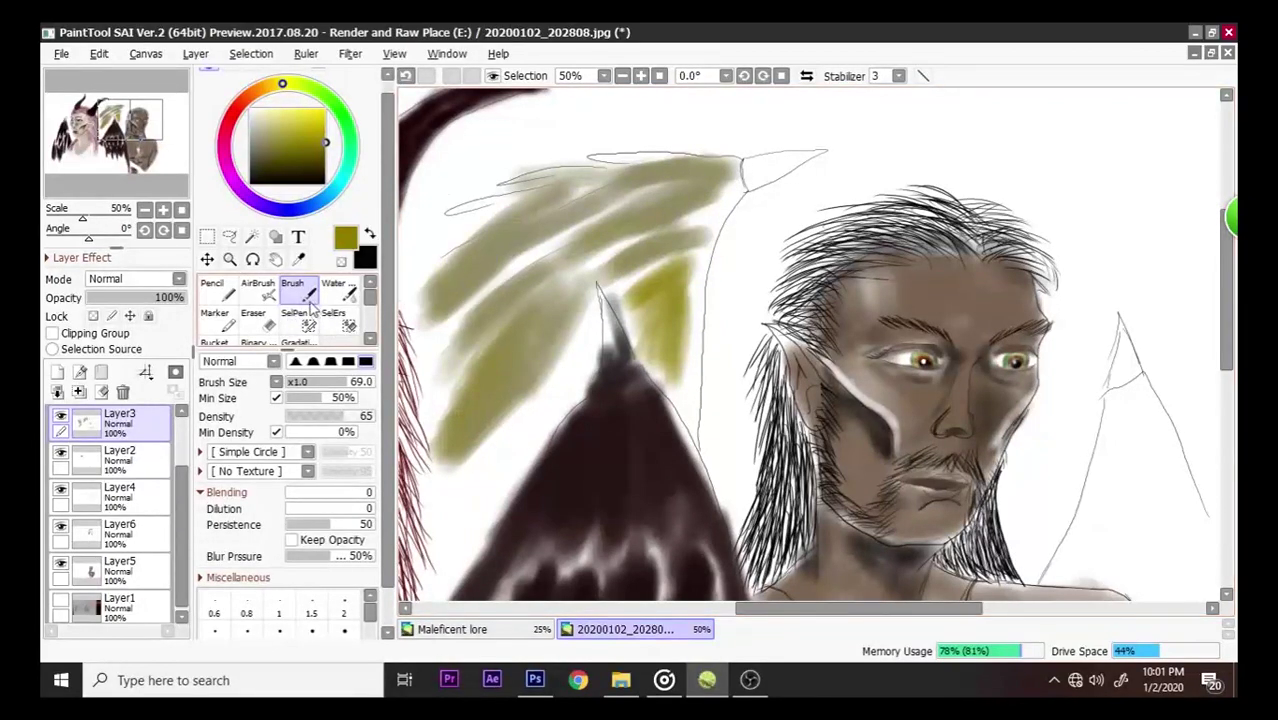
# - On Layer2, paint reddish-brown strokes along the raised wing's inner edge, its feather tips and the gaps between the olive feathers
pyautogui.click(150, 460)
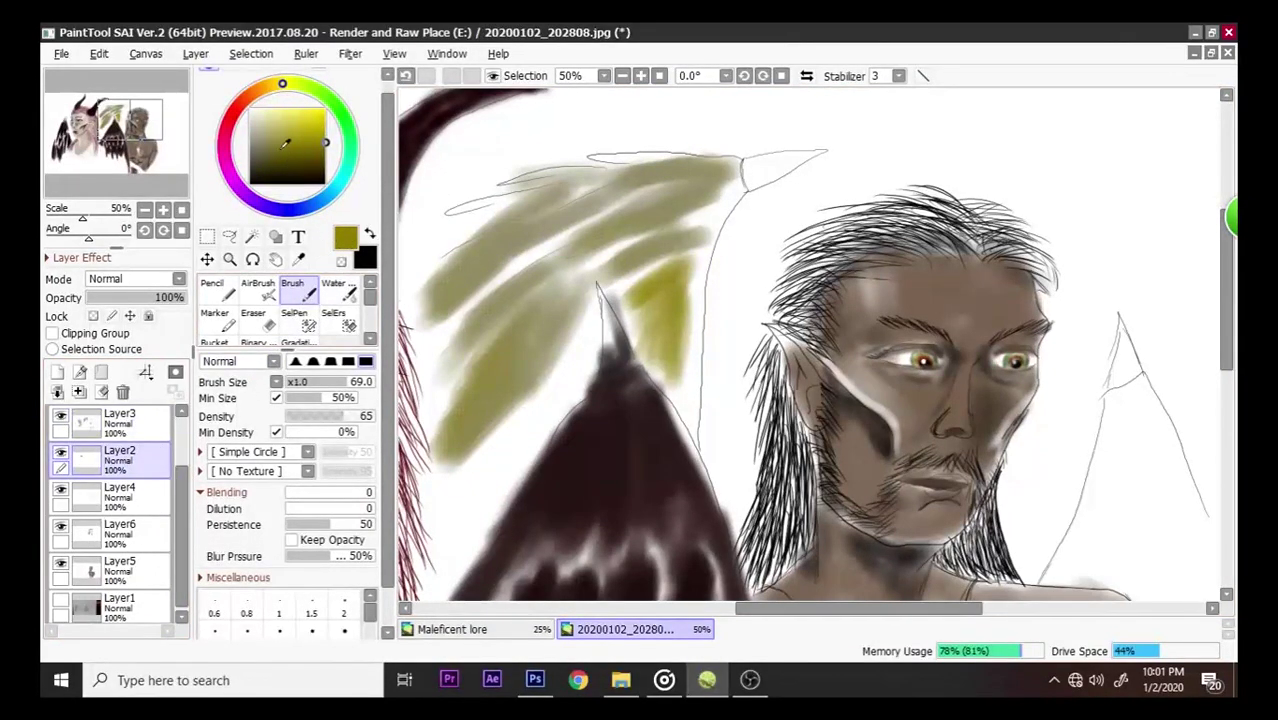
pyautogui.click(250, 107)
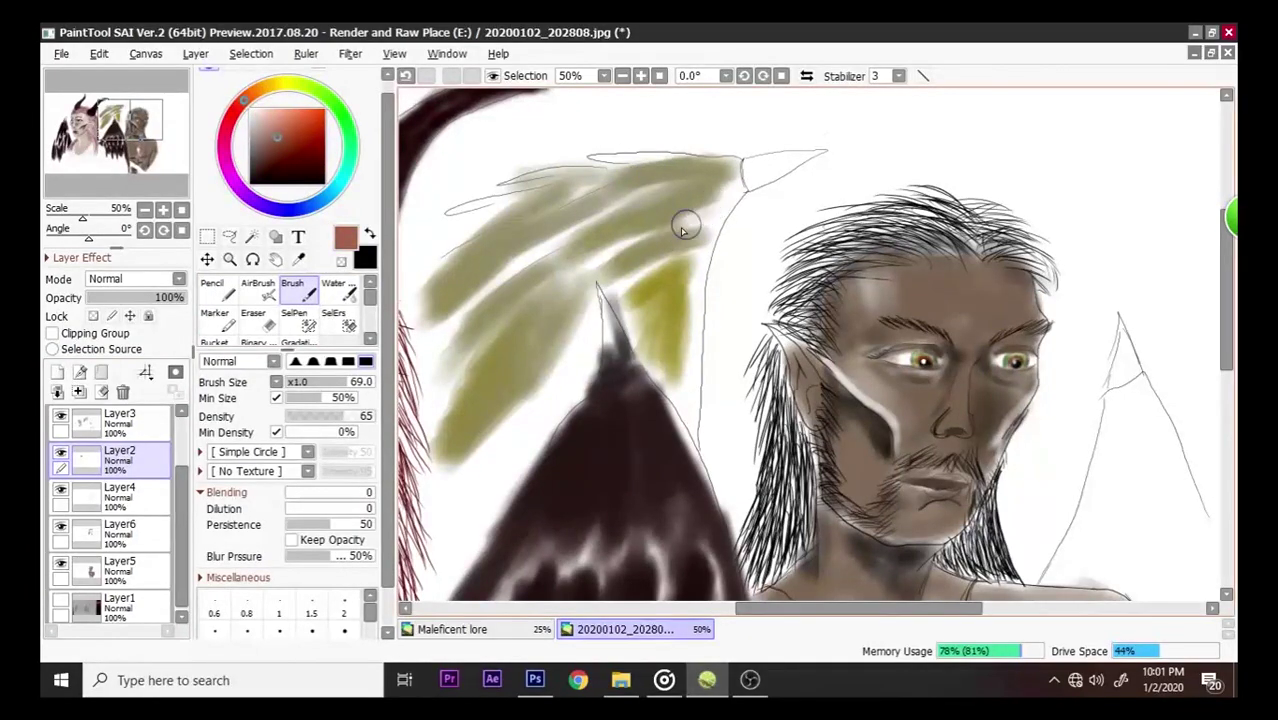
pyautogui.moveTo(676, 231)
pyautogui.mouseDown()
pyautogui.moveTo(696, 222)
pyautogui.moveTo(698, 335)
pyautogui.moveTo(690, 410)
pyautogui.moveTo(673, 434)
pyautogui.mouseUp()
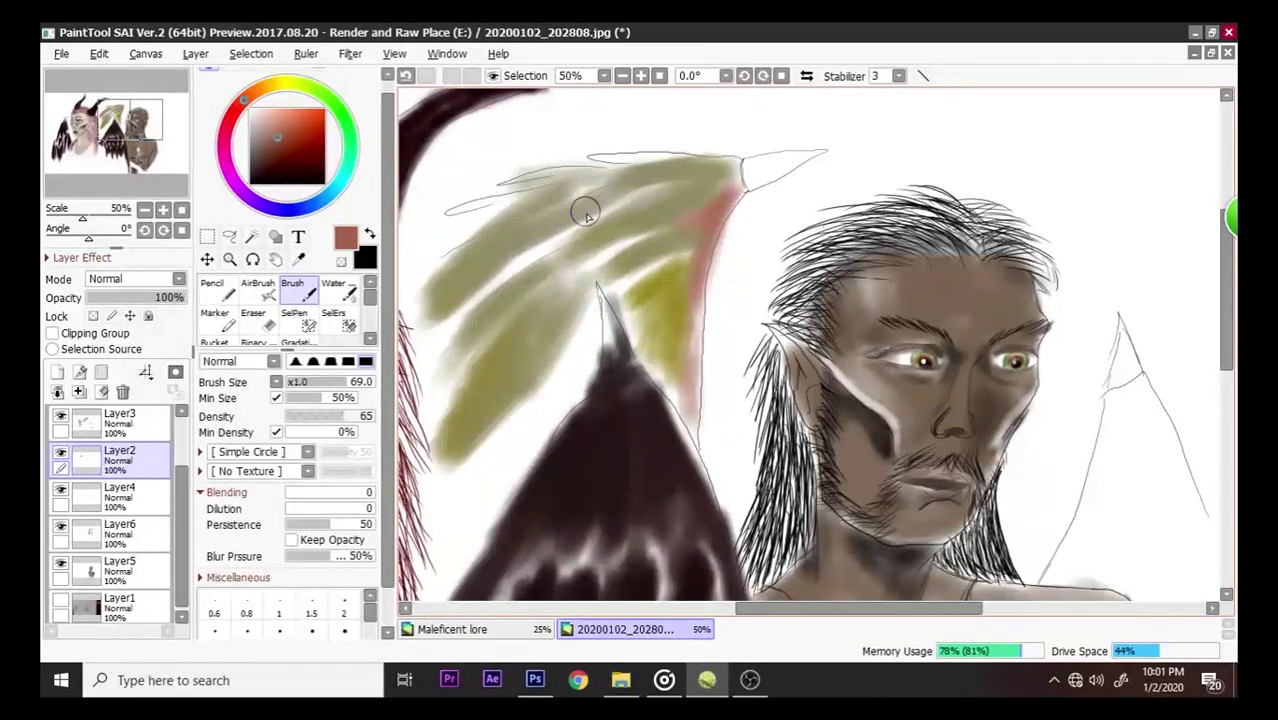
pyautogui.moveTo(627, 245)
pyautogui.mouseDown()
pyautogui.moveTo(561, 276)
pyautogui.moveTo(574, 238)
pyautogui.moveTo(630, 207)
pyautogui.moveTo(511, 310)
pyautogui.moveTo(559, 298)
pyautogui.moveTo(471, 359)
pyautogui.moveTo(482, 361)
pyautogui.moveTo(469, 417)
pyautogui.mouseUp()
pyautogui.moveTo(514, 354)
pyautogui.mouseDown()
pyautogui.moveTo(510, 416)
pyautogui.moveTo(568, 344)
pyautogui.moveTo(551, 384)
pyautogui.moveTo(558, 376)
pyautogui.moveTo(482, 429)
pyautogui.moveTo(463, 485)
pyautogui.moveTo(454, 448)
pyautogui.mouseUp()
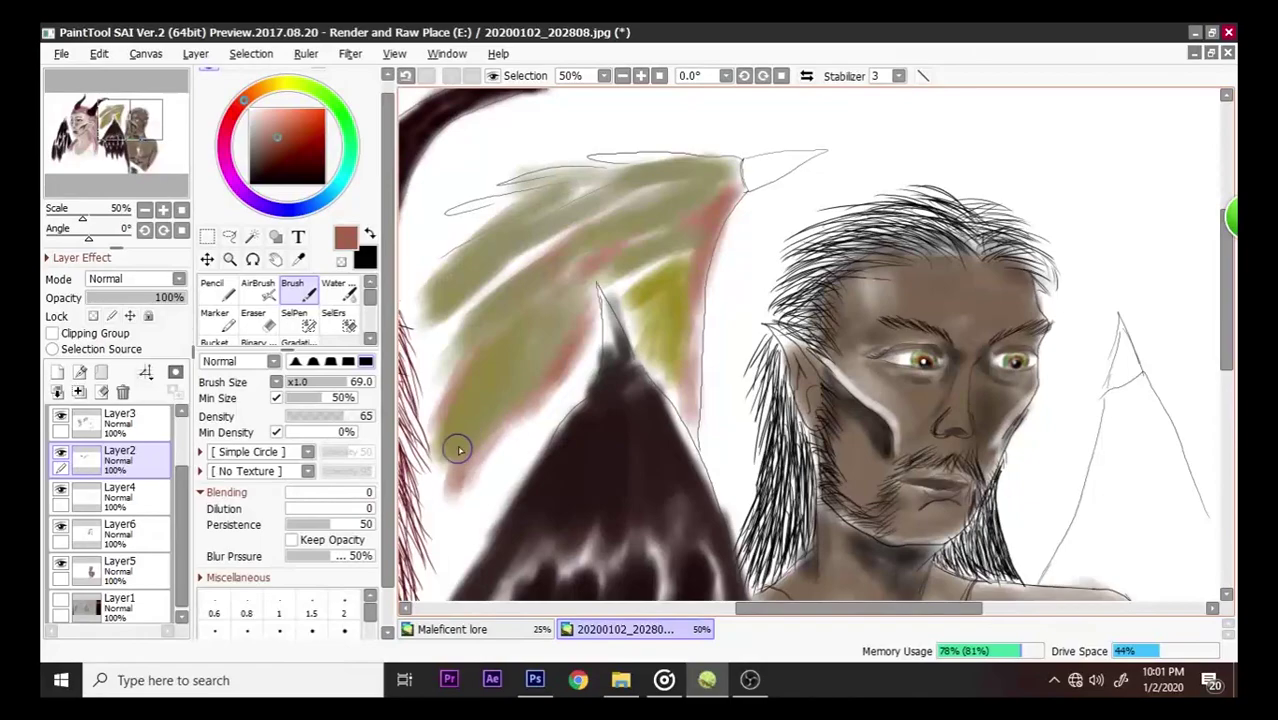
pyautogui.moveTo(513, 253)
pyautogui.mouseDown()
pyautogui.moveTo(547, 222)
pyautogui.moveTo(531, 214)
pyautogui.moveTo(543, 183)
pyautogui.moveTo(672, 161)
pyautogui.moveTo(655, 167)
pyautogui.moveTo(700, 172)
pyautogui.moveTo(455, 213)
pyautogui.moveTo(528, 214)
pyautogui.mouseUp()
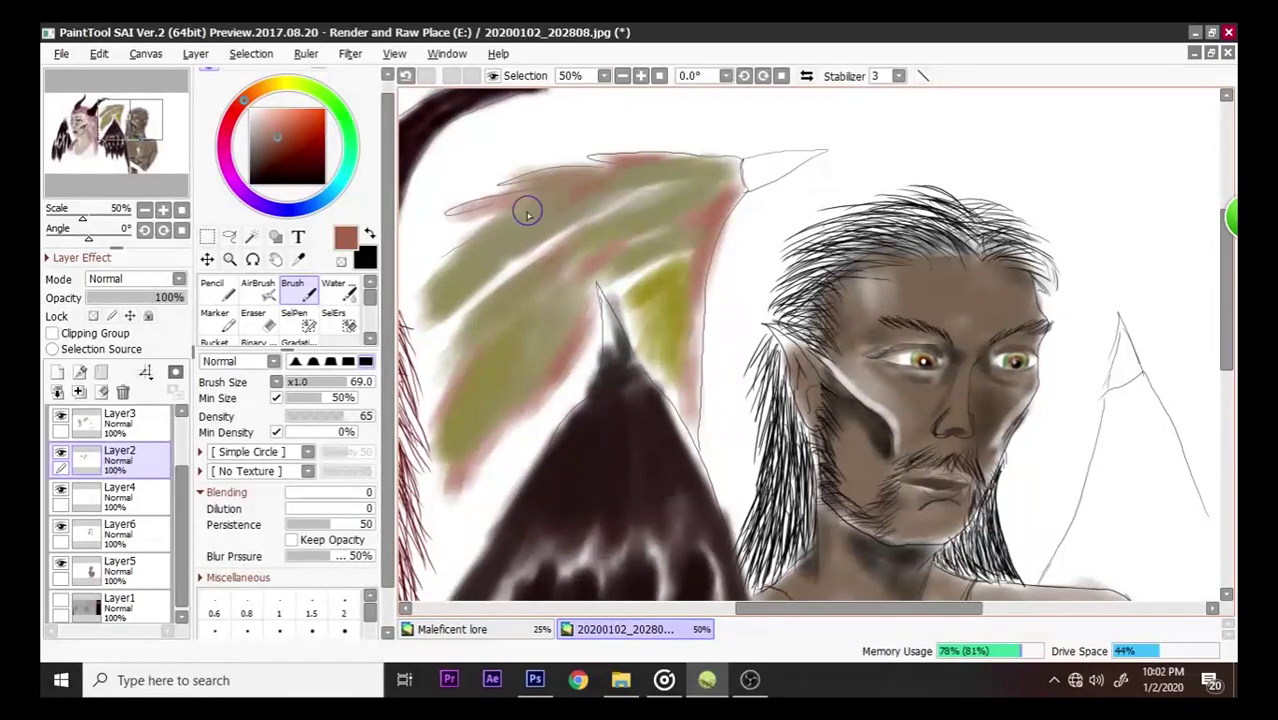
pyautogui.moveTo(472, 262)
pyautogui.mouseDown()
pyautogui.moveTo(435, 270)
pyautogui.moveTo(483, 240)
pyautogui.moveTo(465, 269)
pyautogui.moveTo(535, 271)
pyautogui.moveTo(643, 205)
pyautogui.moveTo(618, 205)
pyautogui.moveTo(647, 175)
pyautogui.moveTo(692, 170)
pyautogui.moveTo(581, 268)
pyautogui.moveTo(617, 258)
pyautogui.mouseUp()
pyautogui.moveTo(709, 243)
pyautogui.mouseDown()
pyautogui.moveTo(683, 274)
pyautogui.moveTo(696, 290)
pyautogui.moveTo(671, 327)
pyautogui.moveTo(698, 255)
pyautogui.moveTo(583, 305)
pyautogui.mouseUp()
pyautogui.moveTo(426, 316)
pyautogui.mouseDown()
pyautogui.moveTo(438, 270)
pyautogui.moveTo(409, 298)
pyautogui.mouseUp()
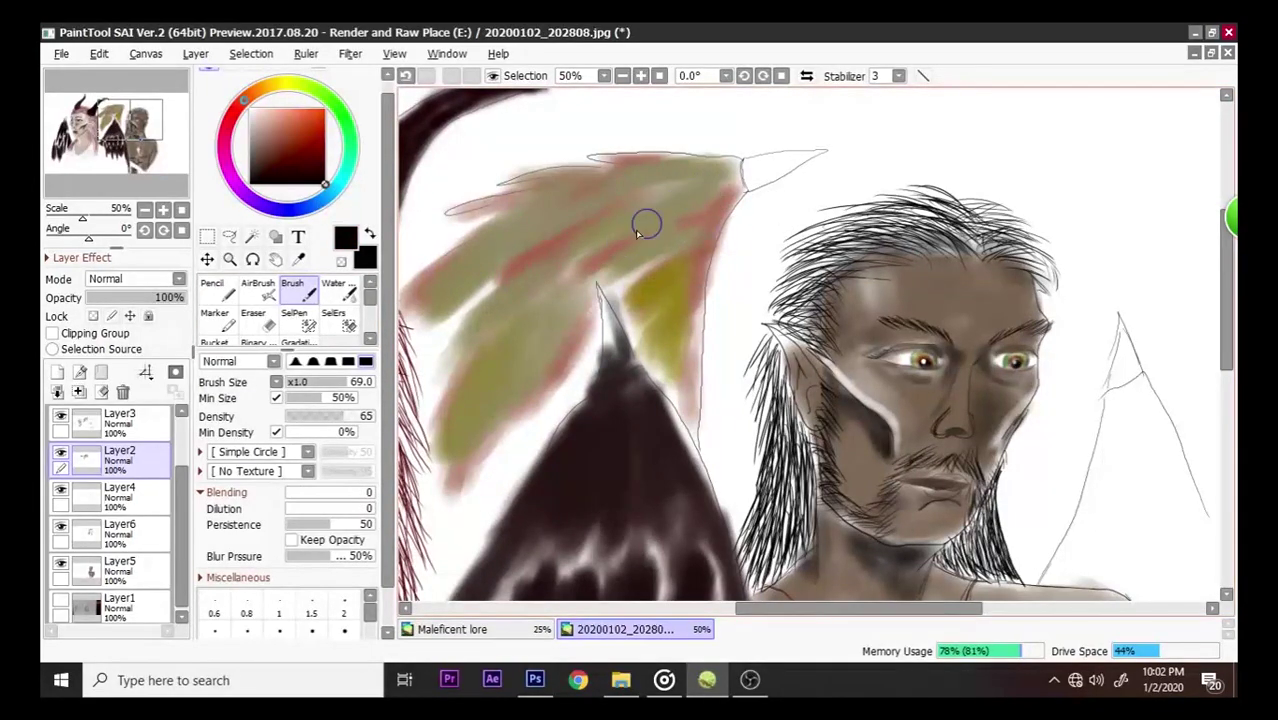
# - On Layer6, add a short black shadow stroke along the edge of one outer feather of the raised wing
pyautogui.click(118, 422)
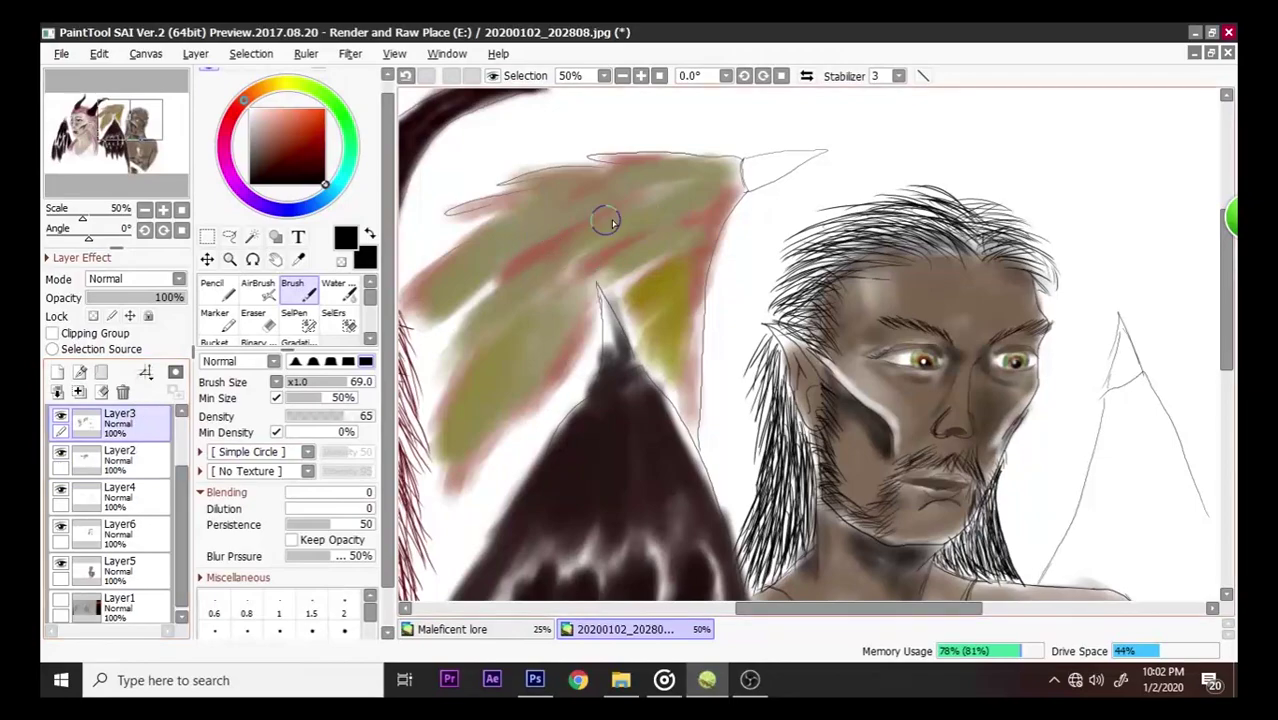
pyautogui.click(148, 482)
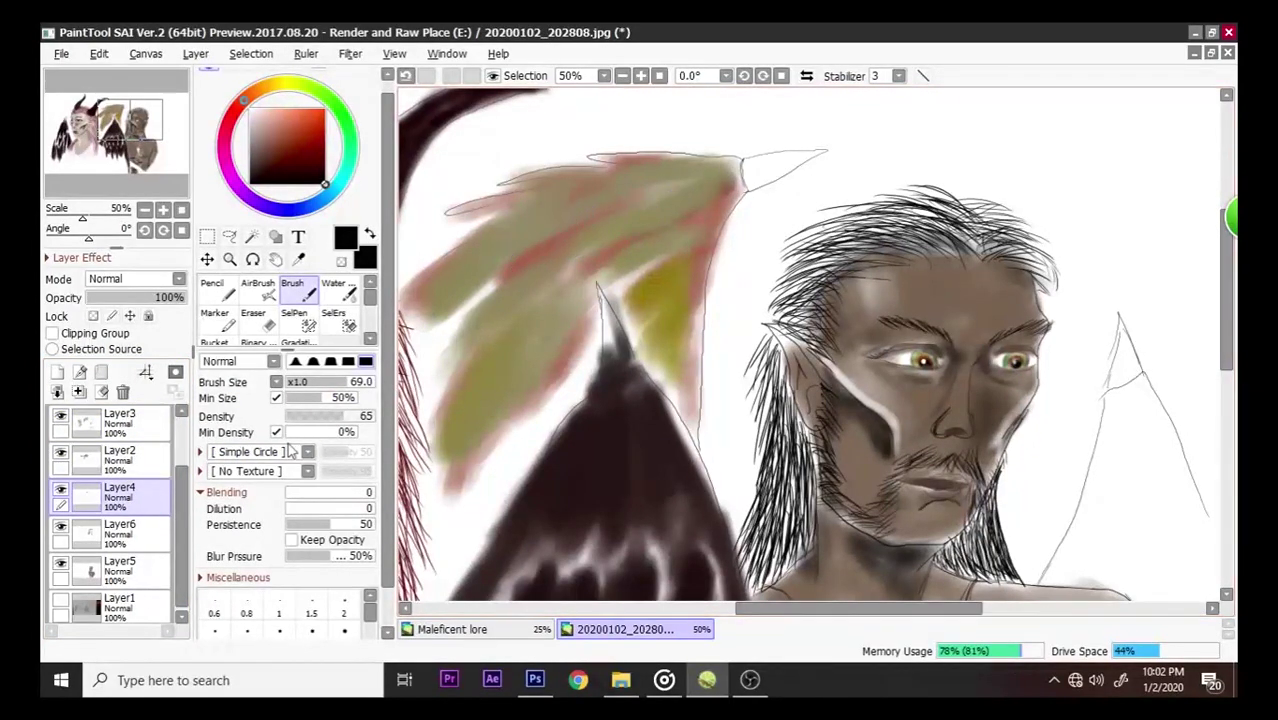
pyautogui.click(125, 535)
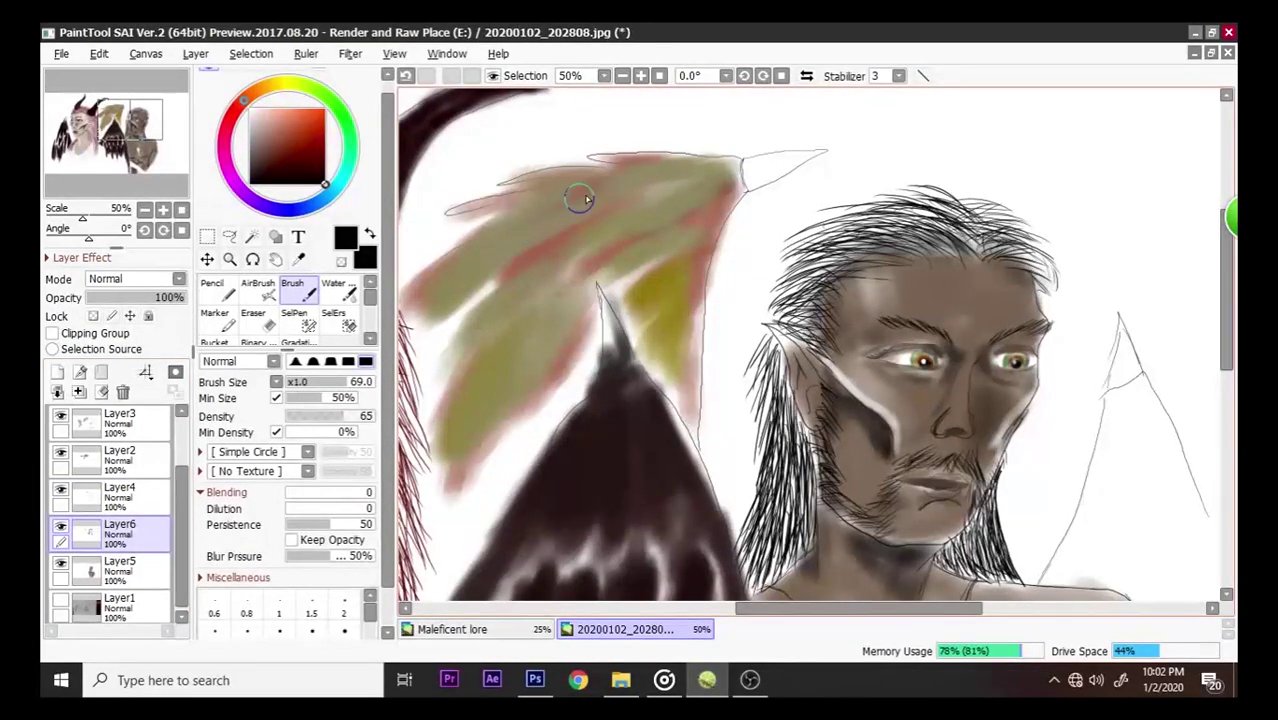
pyautogui.moveTo(447, 323); pyautogui.dragTo(484, 291)
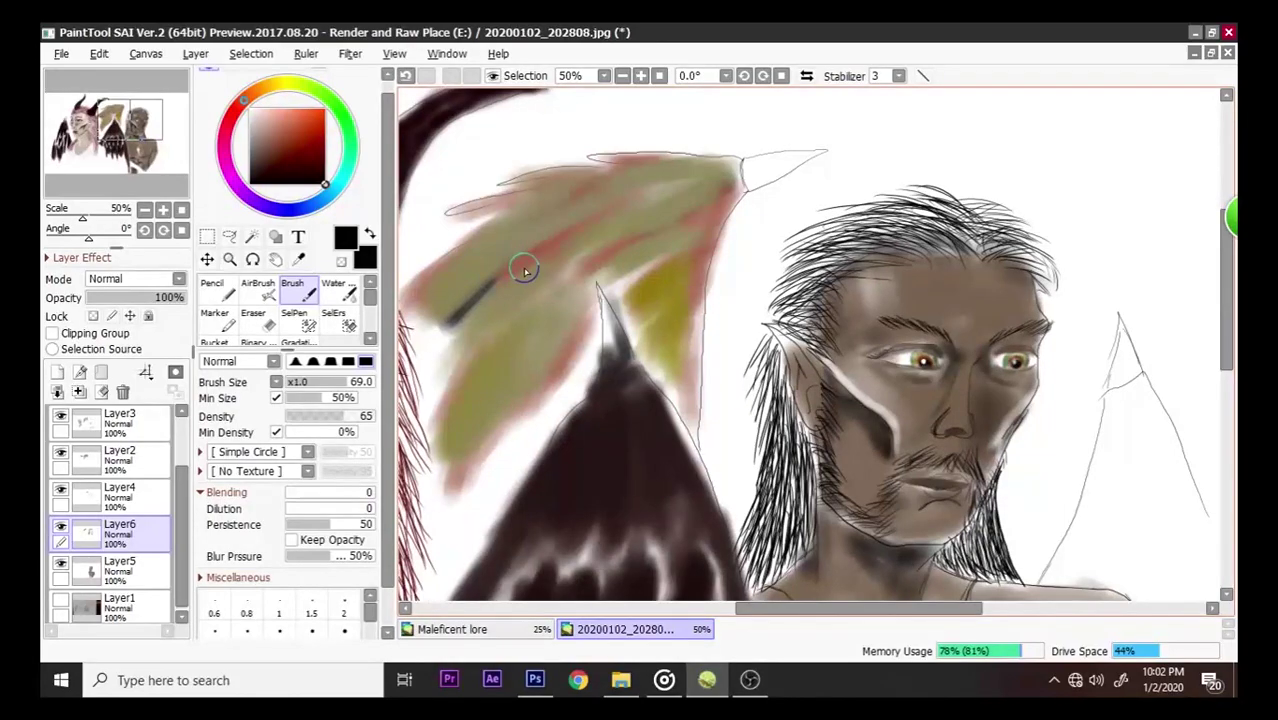
# - Add a new layer above Layer3 and paint soft black shadows along the raised wing's feathers and at its upper joint
pyautogui.click(160, 420)
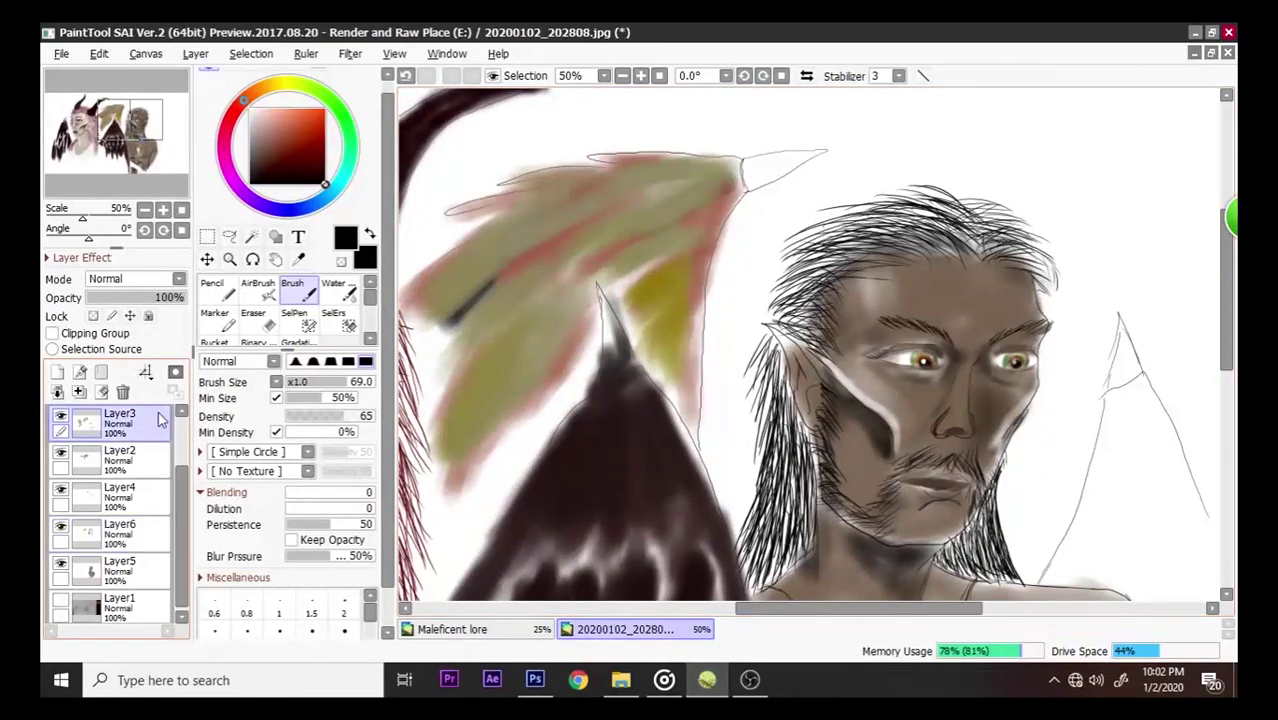
pyautogui.click(58, 391)
pyautogui.moveTo(652, 195)
pyautogui.mouseDown()
pyautogui.moveTo(545, 224)
pyautogui.moveTo(618, 184)
pyautogui.moveTo(711, 163)
pyautogui.moveTo(748, 175)
pyautogui.moveTo(742, 184)
pyautogui.moveTo(737, 161)
pyautogui.moveTo(633, 177)
pyautogui.mouseUp()
pyautogui.moveTo(697, 214)
pyautogui.mouseDown()
pyautogui.moveTo(596, 278)
pyautogui.moveTo(690, 197)
pyautogui.moveTo(628, 237)
pyautogui.moveTo(731, 176)
pyautogui.moveTo(587, 212)
pyautogui.moveTo(545, 210)
pyautogui.moveTo(586, 188)
pyautogui.moveTo(524, 201)
pyautogui.moveTo(558, 191)
pyautogui.moveTo(632, 247)
pyautogui.moveTo(500, 367)
pyautogui.moveTo(582, 266)
pyautogui.moveTo(500, 315)
pyautogui.moveTo(513, 315)
pyautogui.moveTo(515, 342)
pyautogui.moveTo(487, 435)
pyautogui.moveTo(597, 242)
pyautogui.mouseUp()
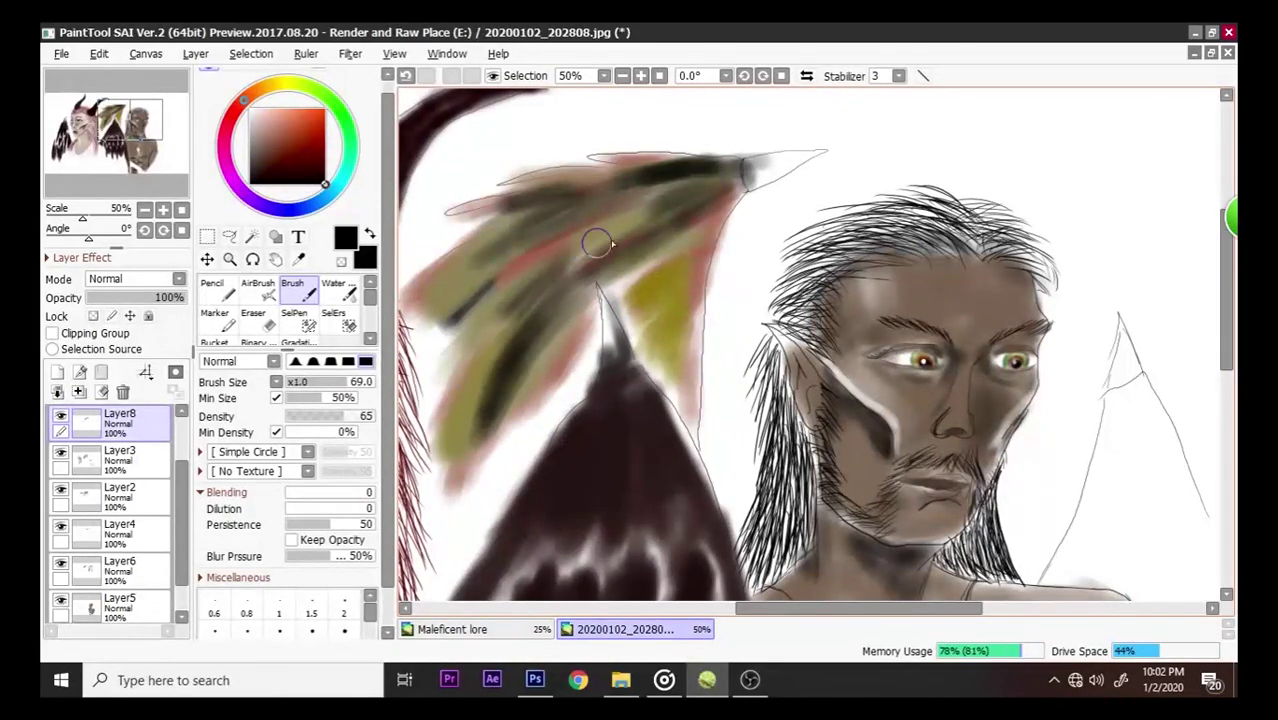
pyautogui.moveTo(672, 260)
pyautogui.mouseDown()
pyautogui.moveTo(685, 237)
pyautogui.moveTo(659, 254)
pyautogui.moveTo(642, 300)
pyautogui.moveTo(685, 348)
pyautogui.moveTo(665, 371)
pyautogui.moveTo(602, 225)
pyautogui.moveTo(440, 376)
pyautogui.moveTo(508, 251)
pyautogui.moveTo(474, 277)
pyautogui.moveTo(437, 350)
pyautogui.moveTo(442, 371)
pyautogui.mouseUp()
# - Examine the whole composition, then inspect the man's torso and his uncolored wing
pyautogui.scroll(-5, 530, 328)
pyautogui.scroll(-1, 575, 350)
pyautogui.scroll(1, 563, 374)
pyautogui.scroll(-3, 630, 404)
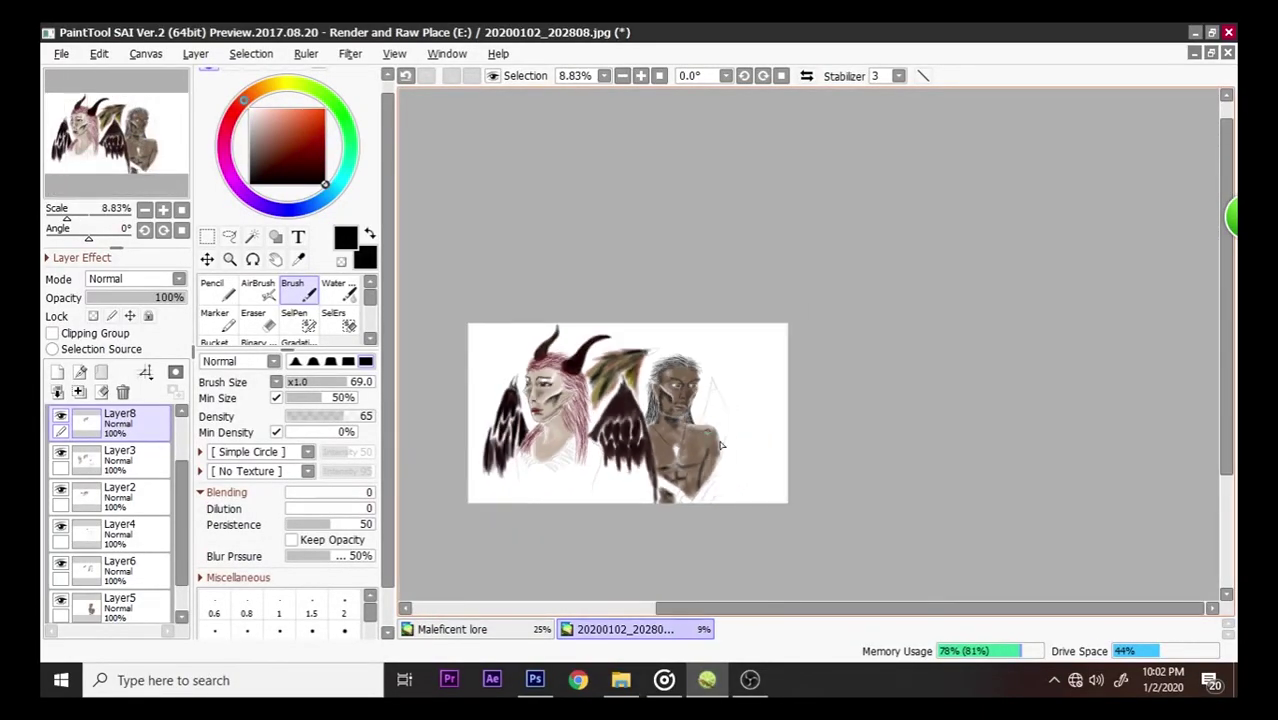
pyautogui.scroll(2, 620, 400)
pyautogui.scroll(-1, 610, 396)
pyautogui.scroll(2, 594, 390)
pyautogui.scroll(3, 762, 360)
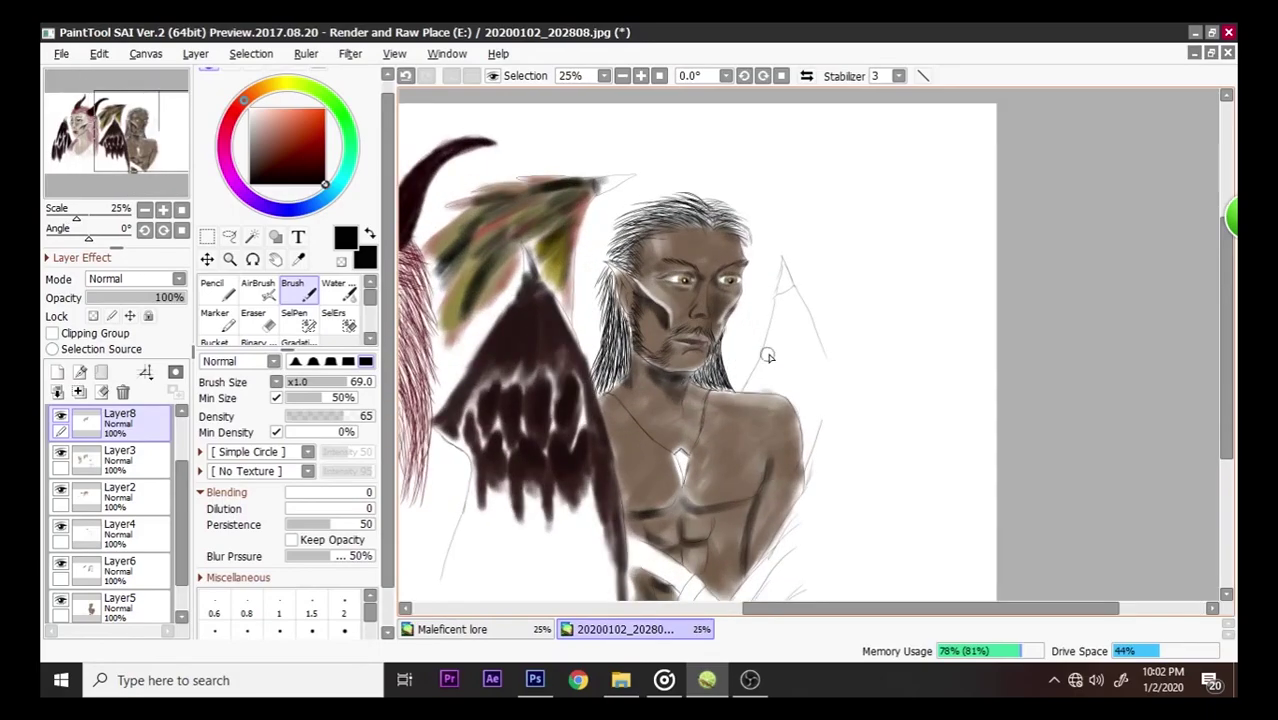
pyautogui.scroll(-2, 462, 211)
pyautogui.scroll(1, 462, 211)
pyautogui.scroll(-3, 462, 211)
pyautogui.moveTo(930, 608); pyautogui.dragTo(865, 608)
pyautogui.scroll(1, 582, 167)
pyautogui.scroll(2, 664, 168)
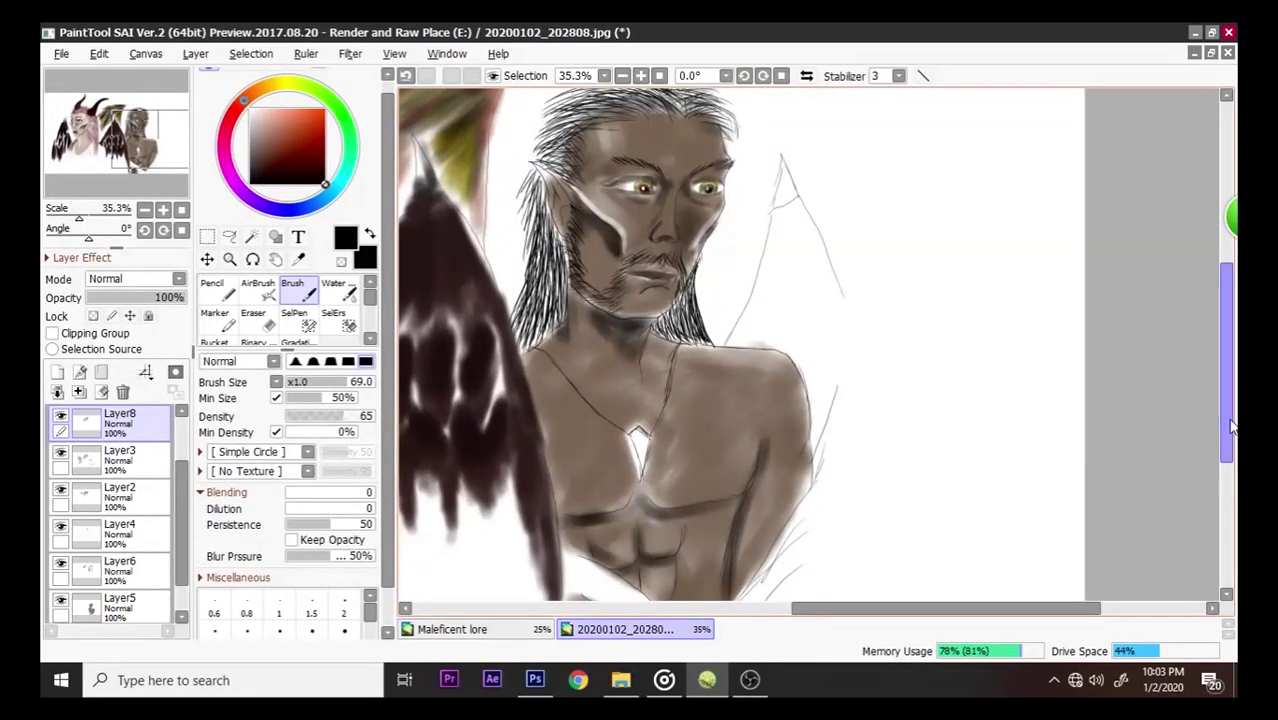
# - Sample the olive from the painted wing and fill the man's other wing with feather strokes from near its tip to the canvas bottom
pyautogui.moveTo(1226, 362); pyautogui.dragTo(1226, 322)
pyautogui.moveTo(890, 609); pyautogui.dragTo(868, 612)
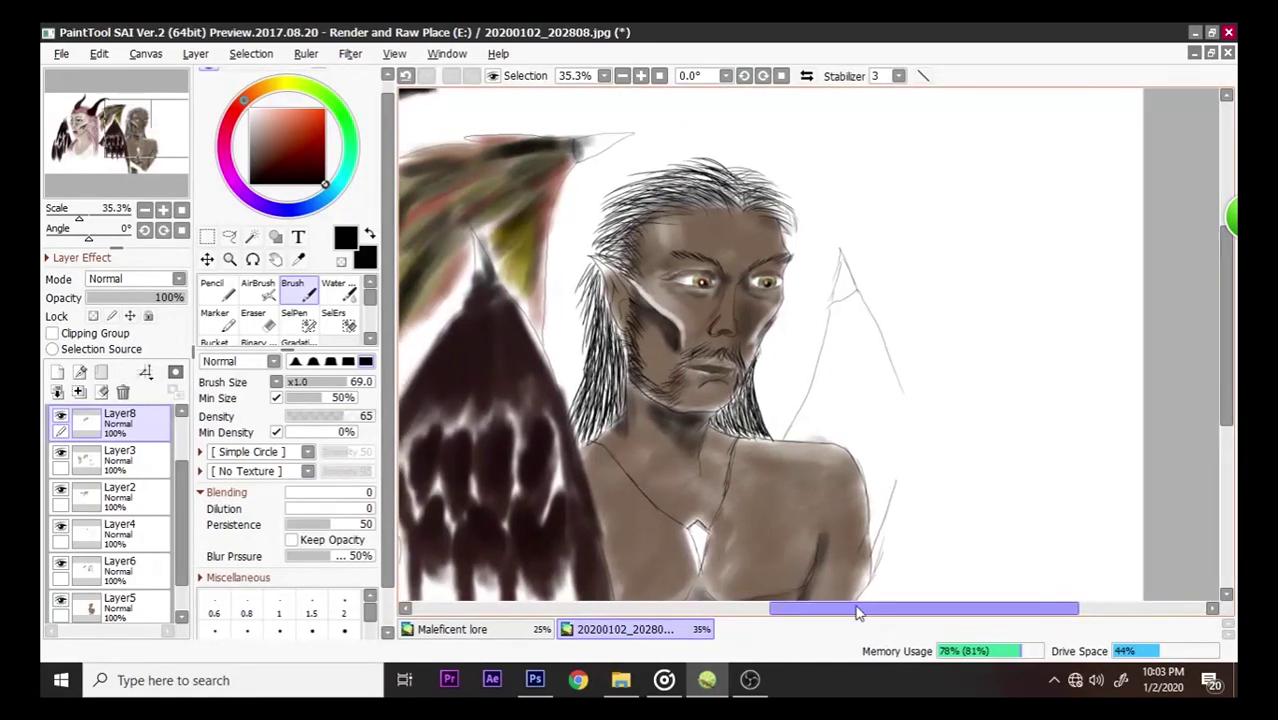
pyautogui.press('alt')
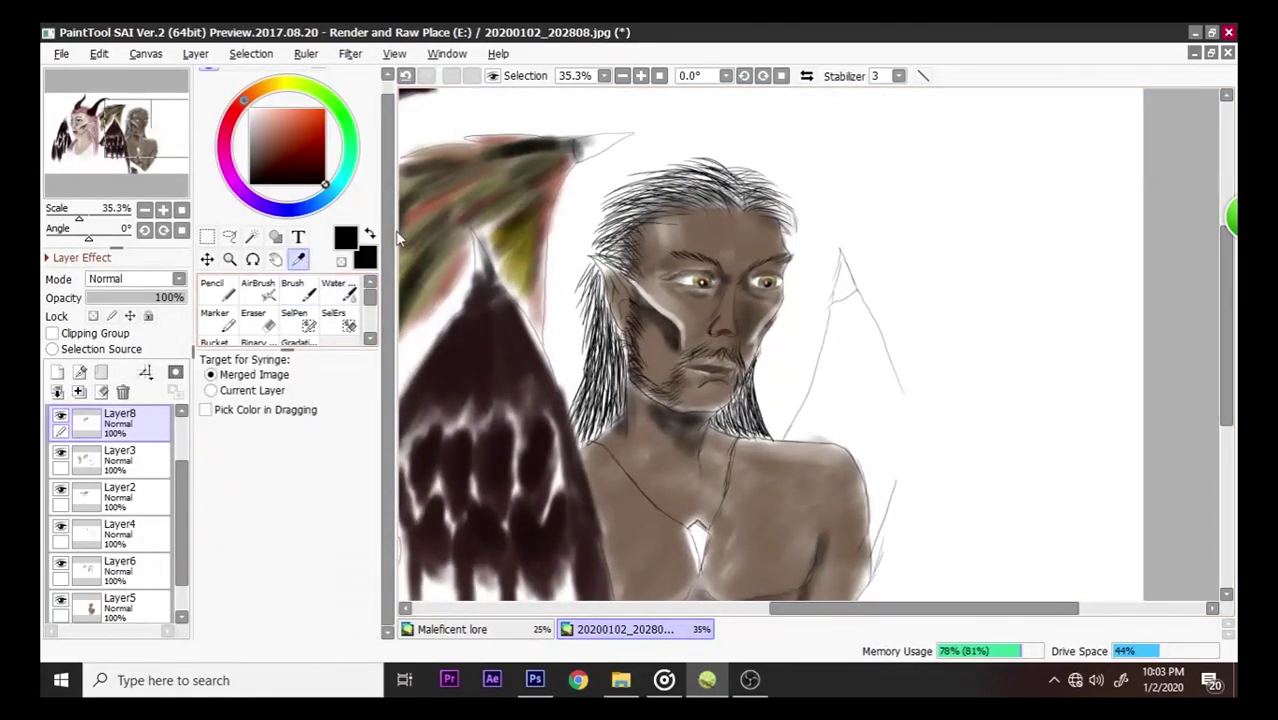
pyautogui.click(522, 268)
pyautogui.click(290, 292)
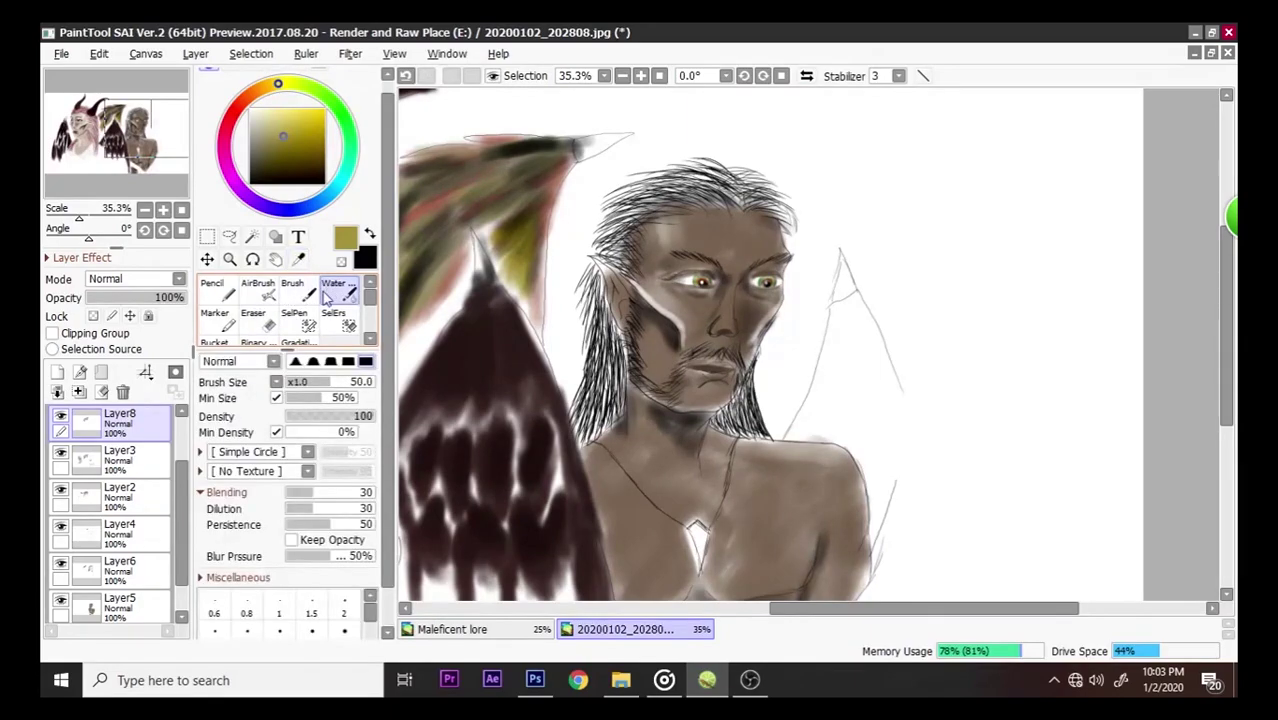
pyautogui.moveTo(843, 305)
pyautogui.mouseDown()
pyautogui.moveTo(822, 372)
pyautogui.moveTo(841, 309)
pyautogui.moveTo(897, 387)
pyautogui.moveTo(865, 315)
pyautogui.moveTo(897, 435)
pyautogui.moveTo(867, 331)
pyautogui.moveTo(912, 420)
pyautogui.moveTo(876, 325)
pyautogui.moveTo(875, 397)
pyautogui.moveTo(852, 392)
pyautogui.moveTo(861, 357)
pyautogui.moveTo(846, 394)
pyautogui.moveTo(839, 335)
pyautogui.moveTo(792, 420)
pyautogui.moveTo(825, 414)
pyautogui.moveTo(851, 306)
pyautogui.moveTo(849, 438)
pyautogui.moveTo(854, 327)
pyautogui.moveTo(886, 479)
pyautogui.moveTo(845, 302)
pyautogui.moveTo(848, 445)
pyautogui.moveTo(844, 358)
pyautogui.moveTo(789, 428)
pyautogui.moveTo(841, 310)
pyautogui.moveTo(876, 375)
pyautogui.moveTo(888, 368)
pyautogui.moveTo(925, 468)
pyautogui.mouseUp()
pyautogui.moveTo(1228, 379); pyautogui.dragTo(1234, 466)
pyautogui.moveTo(907, 334)
pyautogui.mouseDown()
pyautogui.moveTo(891, 368)
pyautogui.moveTo(919, 326)
pyautogui.moveTo(800, 491)
pyautogui.moveTo(915, 310)
pyautogui.moveTo(922, 281)
pyautogui.moveTo(870, 374)
pyautogui.moveTo(920, 278)
pyautogui.moveTo(916, 311)
pyautogui.moveTo(917, 213)
pyautogui.moveTo(886, 346)
pyautogui.moveTo(913, 233)
pyautogui.moveTo(885, 308)
pyautogui.moveTo(889, 294)
pyautogui.moveTo(893, 365)
pyautogui.moveTo(875, 413)
pyautogui.moveTo(889, 400)
pyautogui.moveTo(854, 431)
pyautogui.moveTo(847, 485)
pyautogui.moveTo(830, 491)
pyautogui.moveTo(925, 371)
pyautogui.moveTo(820, 497)
pyautogui.moveTo(932, 359)
pyautogui.moveTo(864, 426)
pyautogui.moveTo(907, 400)
pyautogui.moveTo(860, 479)
pyautogui.moveTo(942, 400)
pyautogui.moveTo(943, 362)
pyautogui.moveTo(897, 419)
pyautogui.moveTo(955, 346)
pyautogui.moveTo(935, 391)
pyautogui.moveTo(968, 300)
pyautogui.moveTo(963, 351)
pyautogui.moveTo(978, 277)
pyautogui.moveTo(927, 343)
pyautogui.moveTo(950, 285)
pyautogui.moveTo(933, 294)
pyautogui.moveTo(899, 351)
pyautogui.moveTo(942, 308)
pyautogui.moveTo(767, 533)
pyautogui.mouseUp()
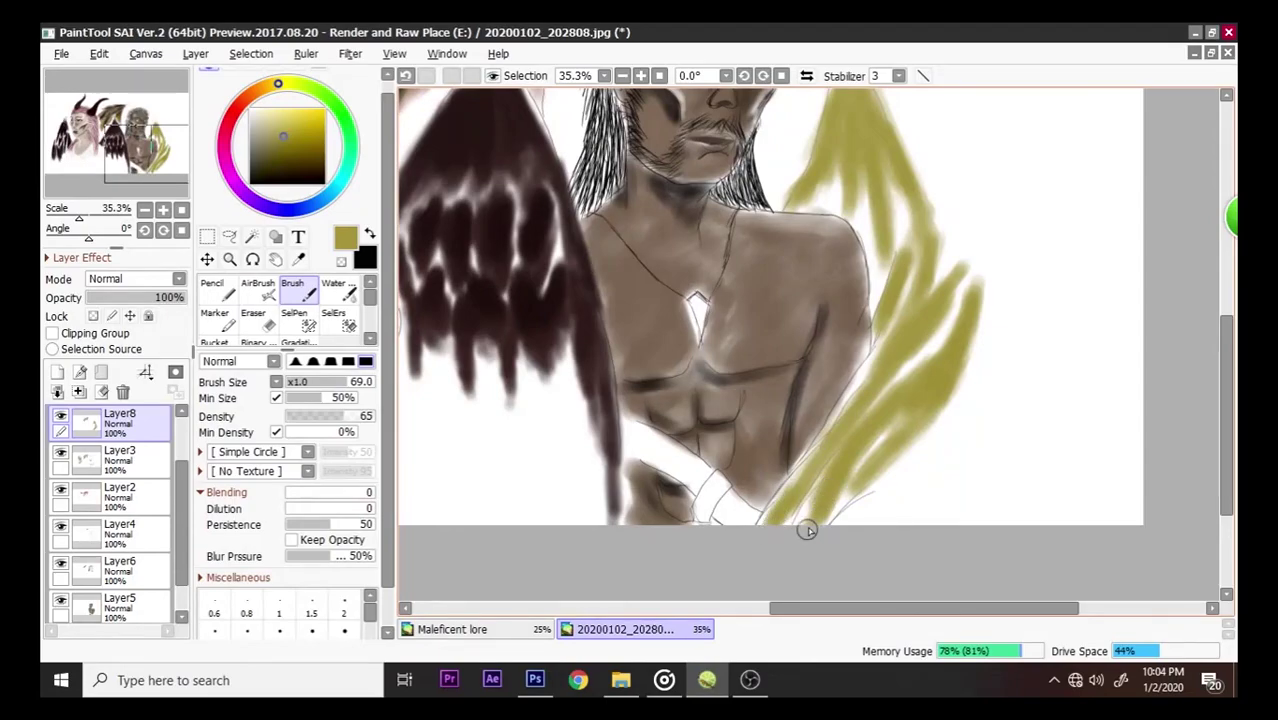
# - Darken the outlines around the man's irises in near-black with the Pencil at size 9
pyautogui.scroll(-2, 792, 511)
pyautogui.scroll(2, 921, 297)
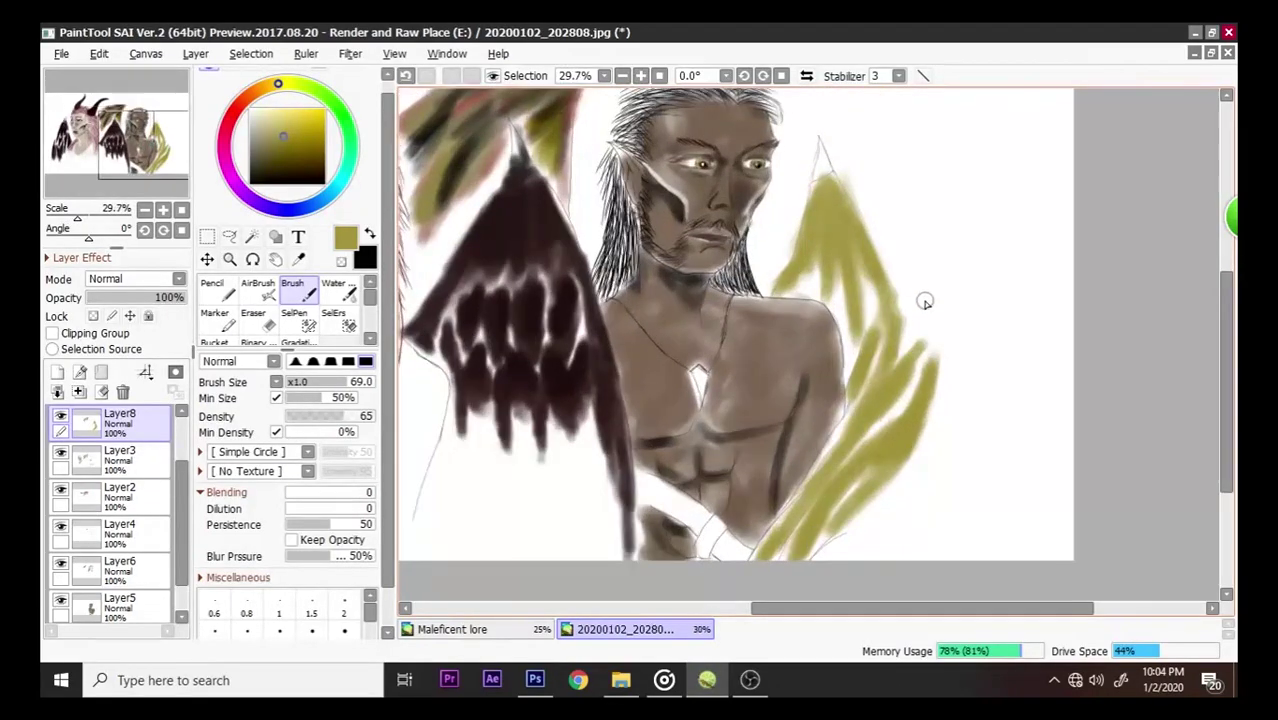
pyautogui.scroll(-3, 776, 159)
pyautogui.scroll(4, 776, 159)
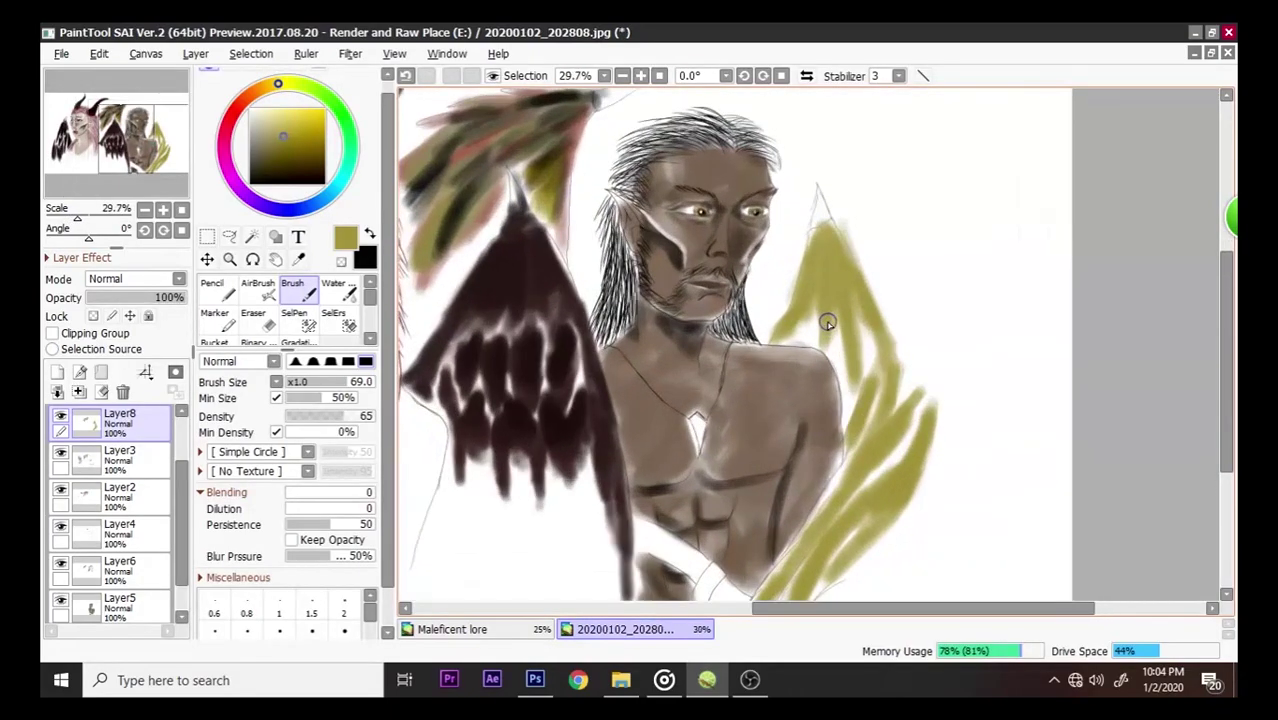
pyautogui.scroll(-1, 762, 140)
pyautogui.scroll(3, 833, 190)
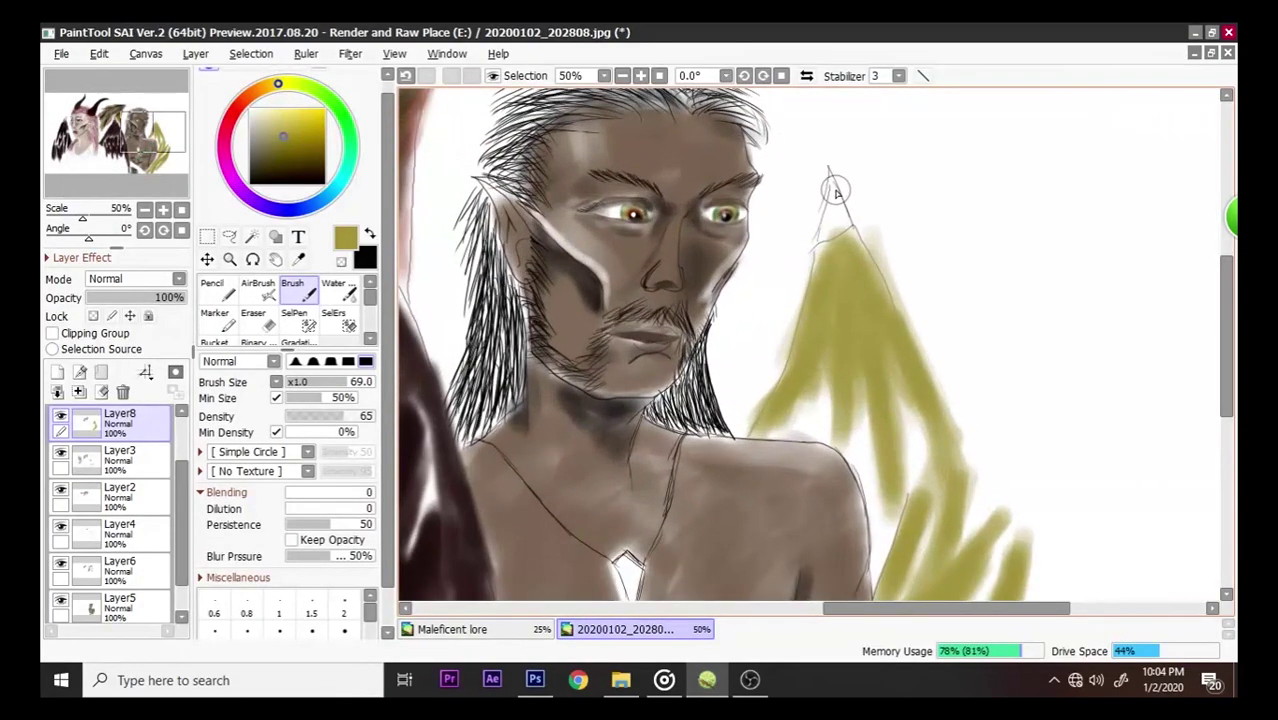
pyautogui.scroll(-2, 580, 210)
pyautogui.scroll(6, 577, 207)
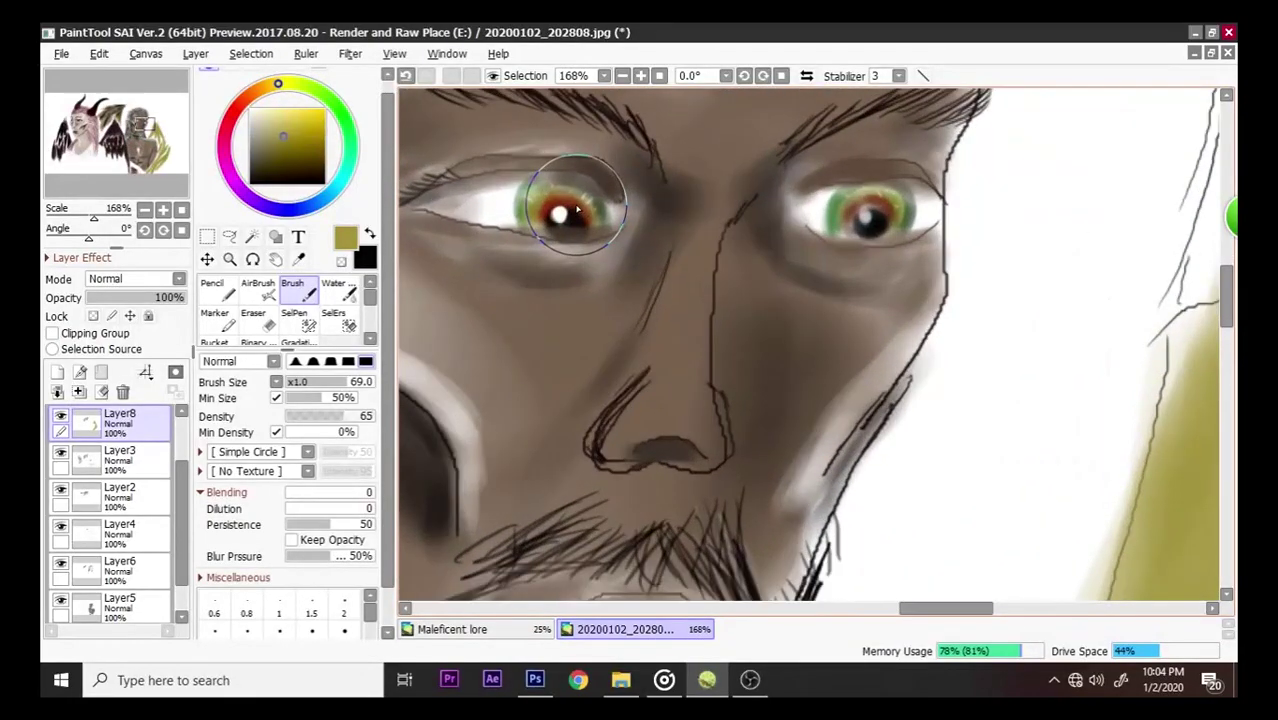
pyautogui.moveTo(290, 171); pyautogui.dragTo(323, 178)
pyautogui.click(212, 290)
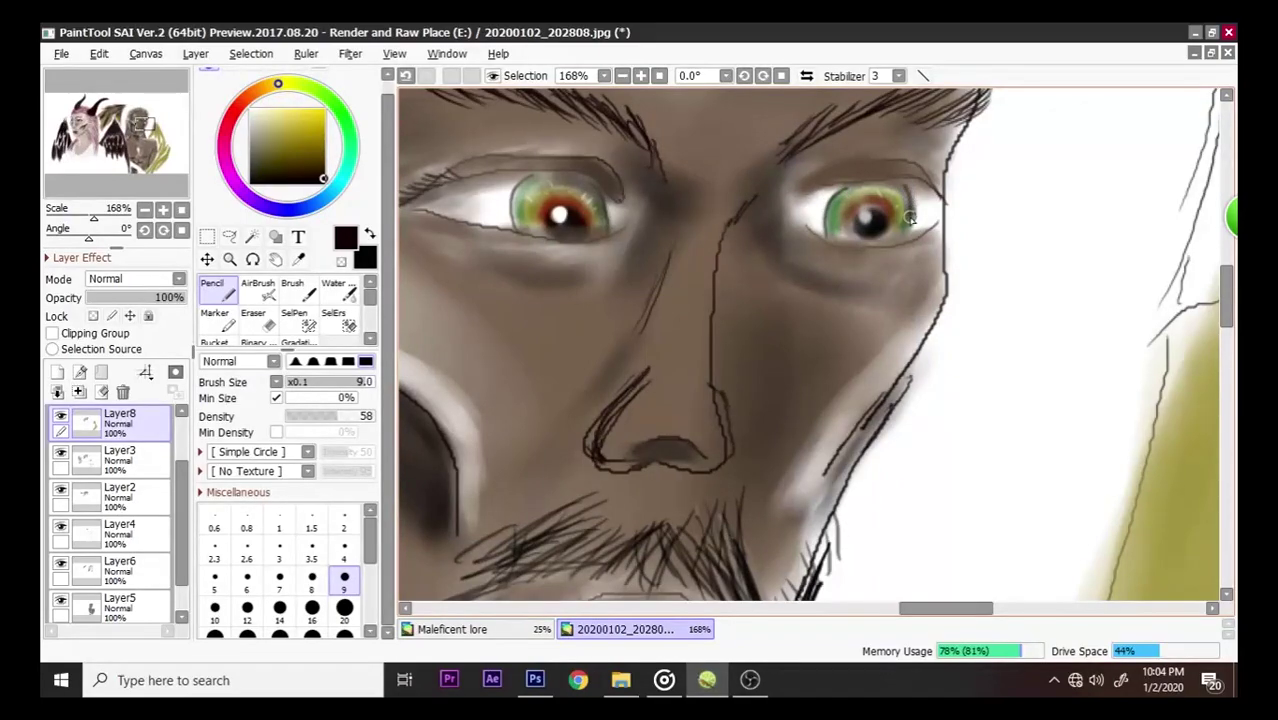
# - Sample the dusty pink from the man's raised wing, add a new layer above Layer8 and brush pink feather strokes onto his other wing
pyautogui.scroll(-4, 950, 190)
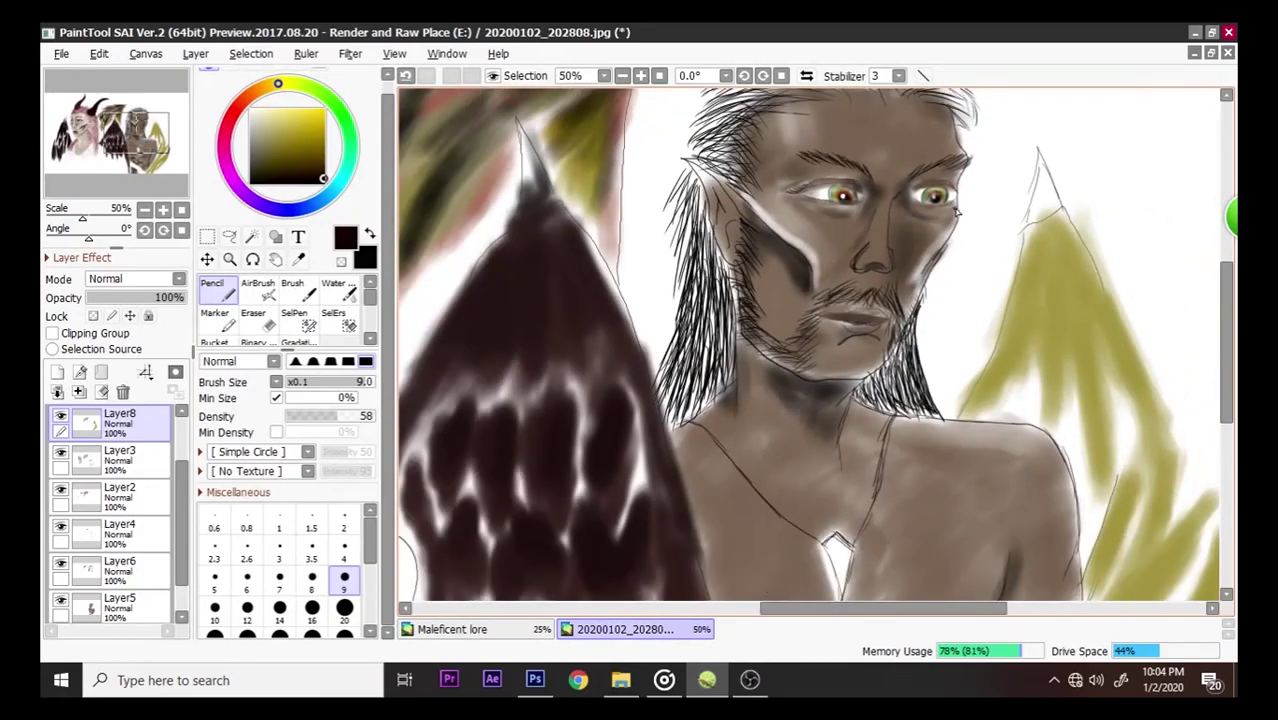
pyautogui.scroll(3, 1150, 308)
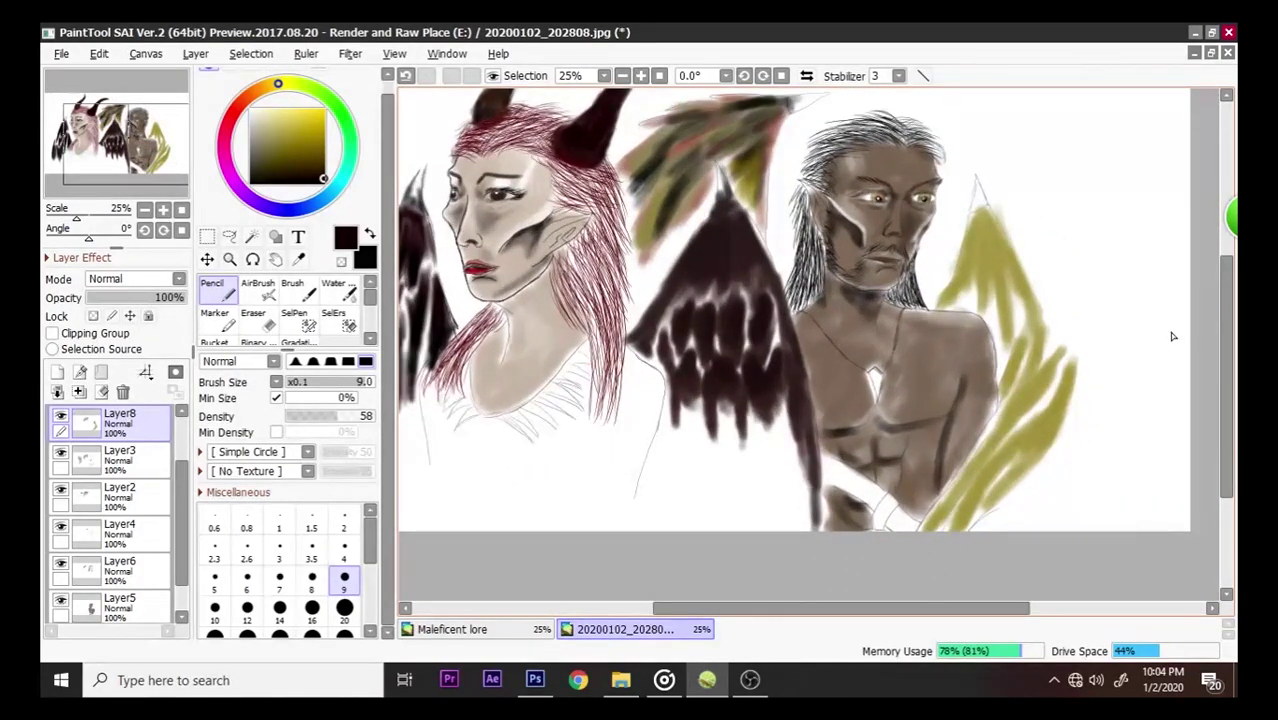
pyautogui.click(293, 290)
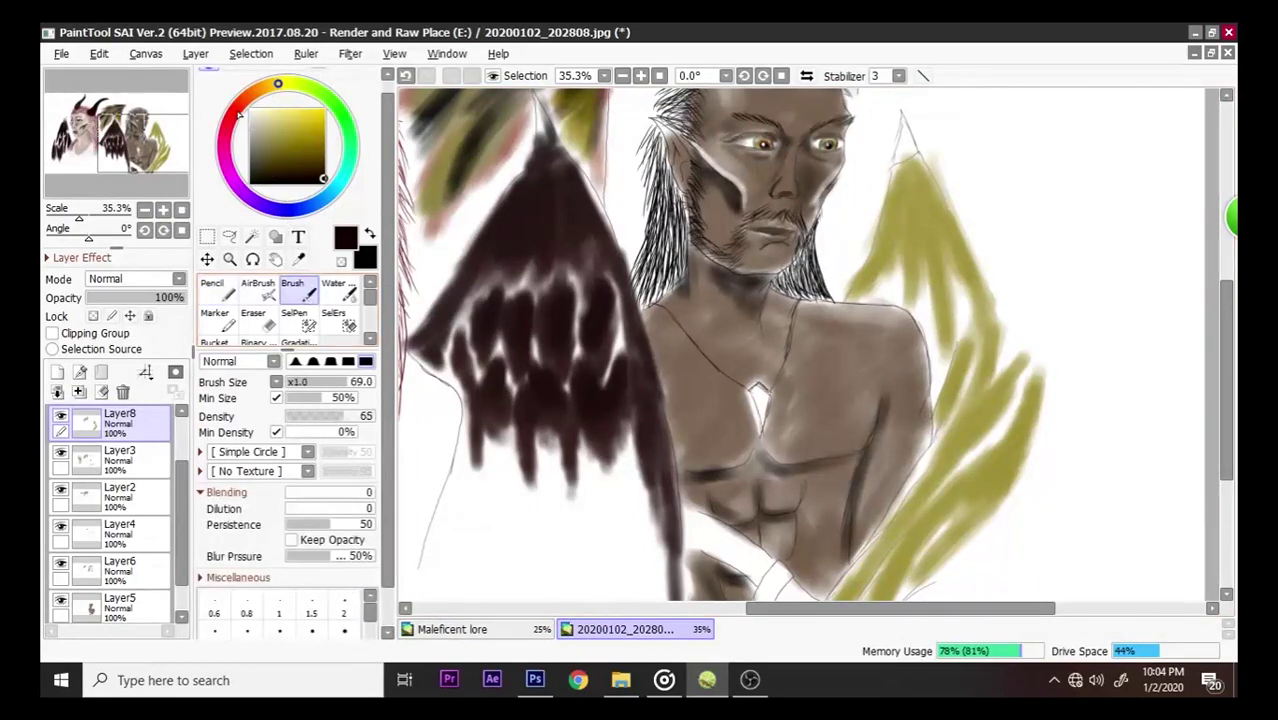
pyautogui.click(298, 259)
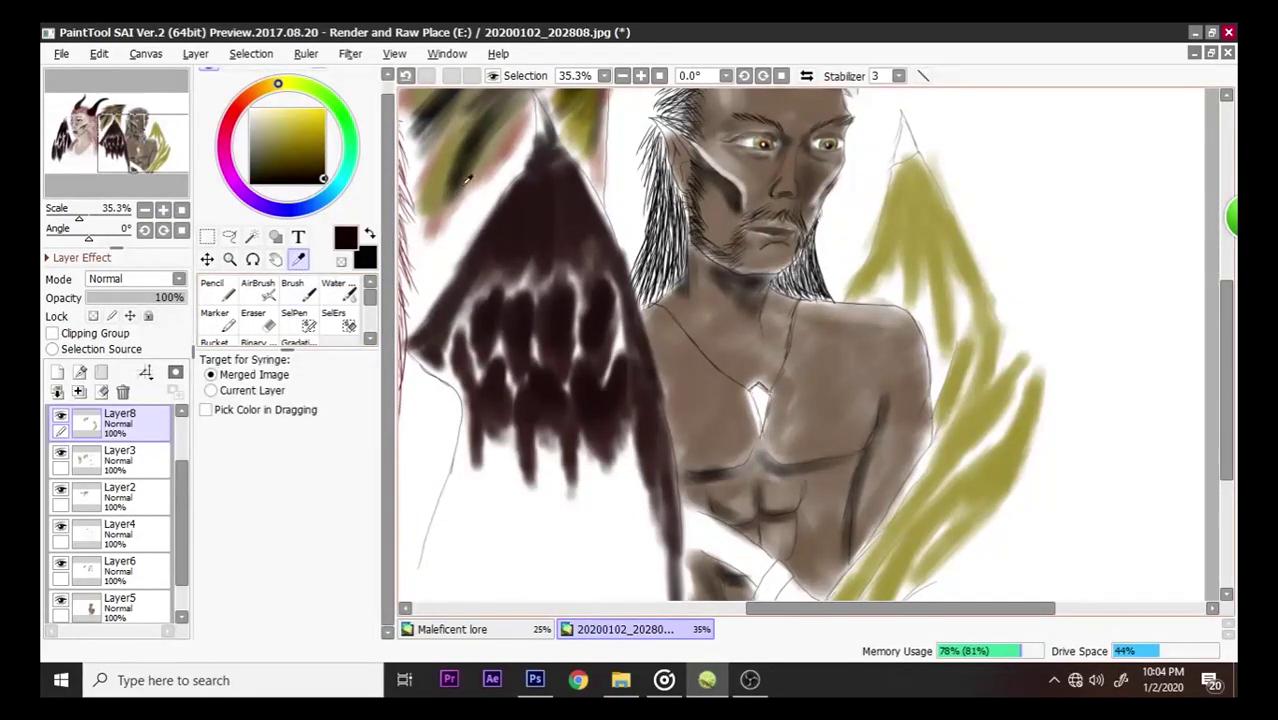
pyautogui.click(518, 143)
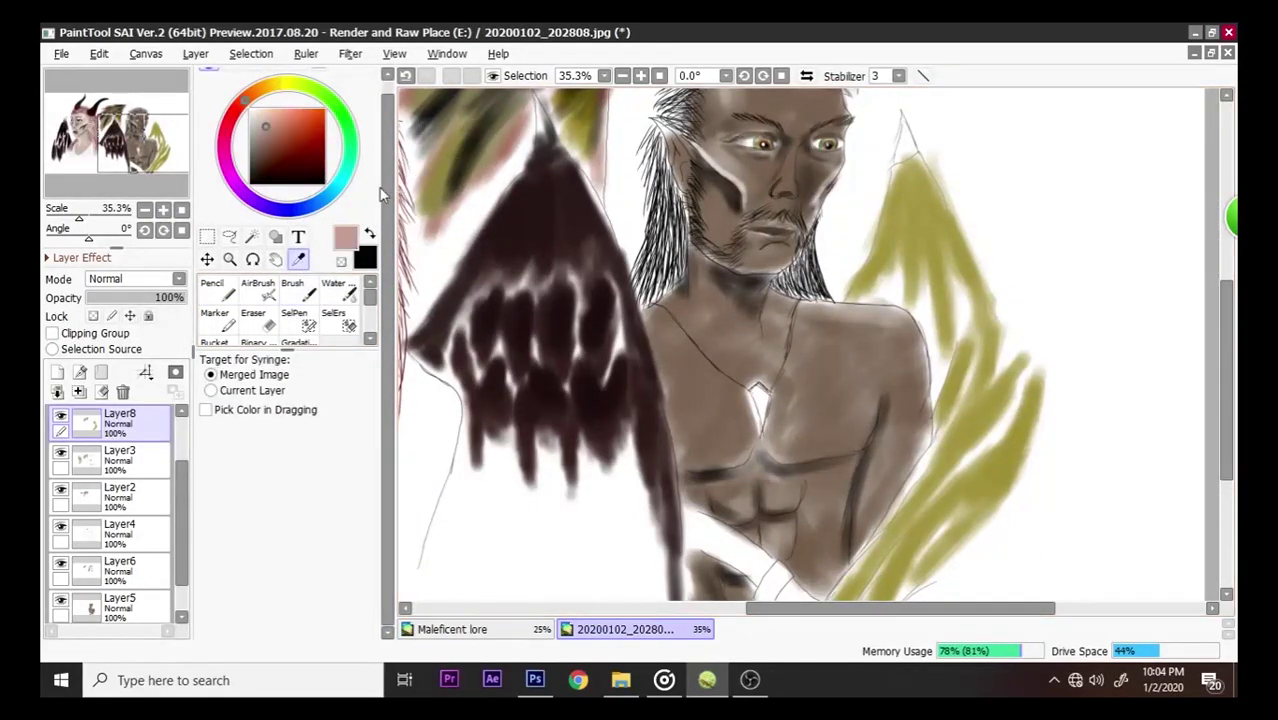
pyautogui.click(147, 461)
pyautogui.click(143, 424)
pyautogui.click(292, 290)
pyautogui.click(57, 373)
pyautogui.moveTo(885, 262)
pyautogui.mouseDown()
pyautogui.moveTo(906, 226)
pyautogui.moveTo(901, 252)
pyautogui.mouseUp()
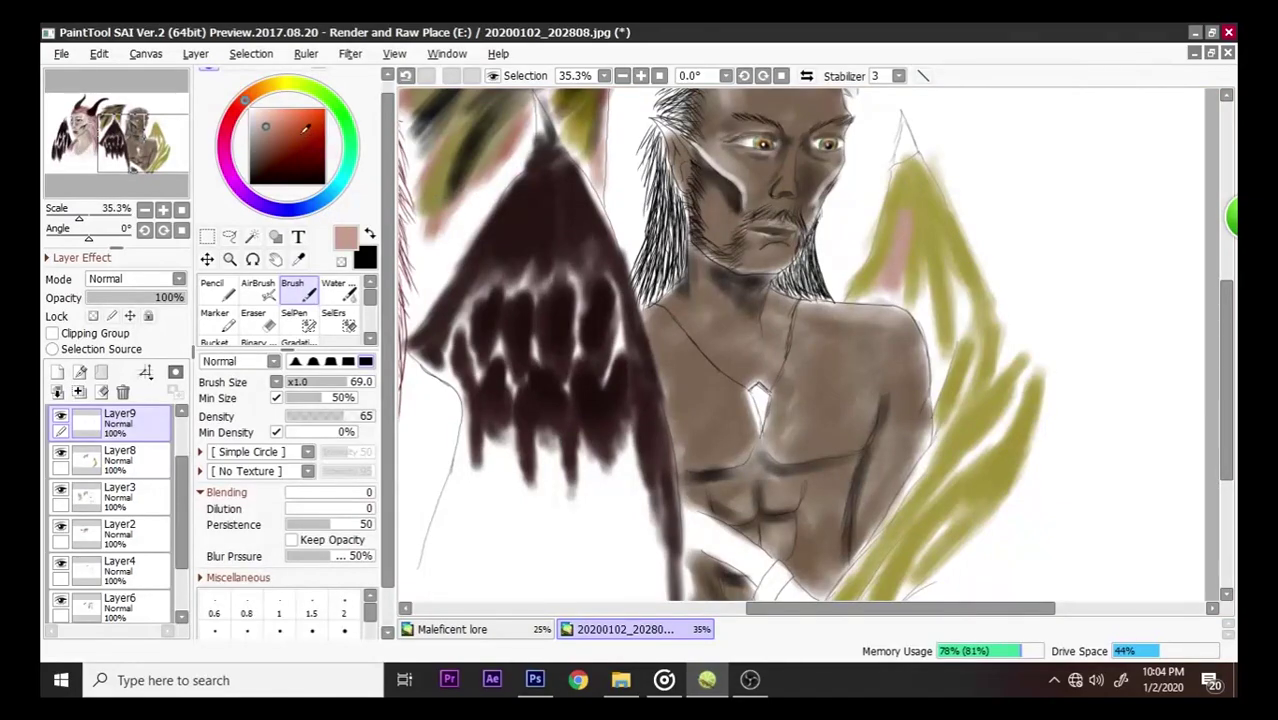
# - Choose a dark reddish brown and brush streaks along the feathers of the man's lower wing from its upper part to the canvas bottom
pyautogui.moveTo(306, 128); pyautogui.dragTo(285, 145)
pyautogui.moveTo(919, 294)
pyautogui.mouseDown()
pyautogui.moveTo(927, 340)
pyautogui.moveTo(921, 328)
pyautogui.mouseUp()
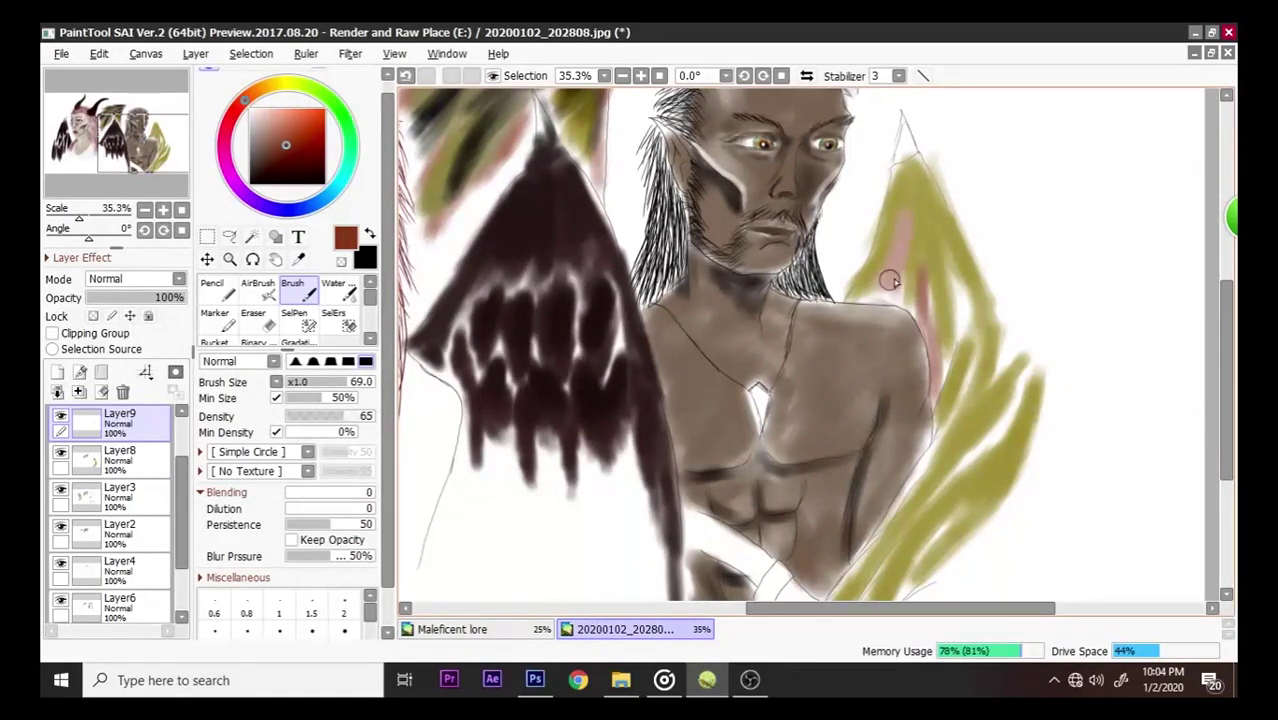
pyautogui.moveTo(915, 220)
pyautogui.mouseDown()
pyautogui.moveTo(930, 257)
pyautogui.moveTo(937, 248)
pyautogui.moveTo(927, 314)
pyautogui.moveTo(940, 300)
pyautogui.moveTo(964, 342)
pyautogui.moveTo(975, 328)
pyautogui.moveTo(947, 228)
pyautogui.moveTo(945, 268)
pyautogui.mouseUp()
pyautogui.moveTo(962, 392)
pyautogui.mouseDown()
pyautogui.moveTo(968, 360)
pyautogui.moveTo(935, 425)
pyautogui.moveTo(972, 335)
pyautogui.moveTo(945, 372)
pyautogui.mouseUp()
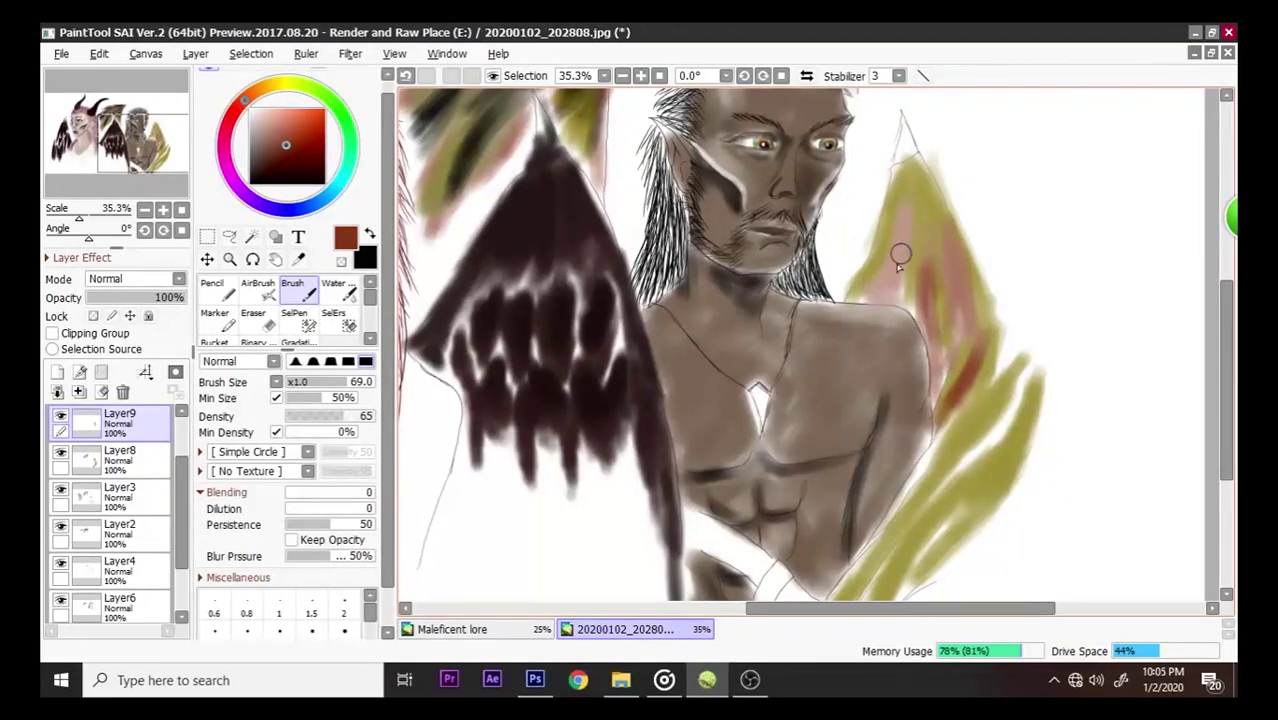
pyautogui.moveTo(932, 436)
pyautogui.mouseDown()
pyautogui.moveTo(983, 446)
pyautogui.moveTo(1018, 392)
pyautogui.moveTo(920, 496)
pyautogui.moveTo(904, 495)
pyautogui.moveTo(878, 575)
pyautogui.moveTo(955, 504)
pyautogui.moveTo(915, 570)
pyautogui.moveTo(980, 475)
pyautogui.moveTo(936, 543)
pyautogui.mouseUp()
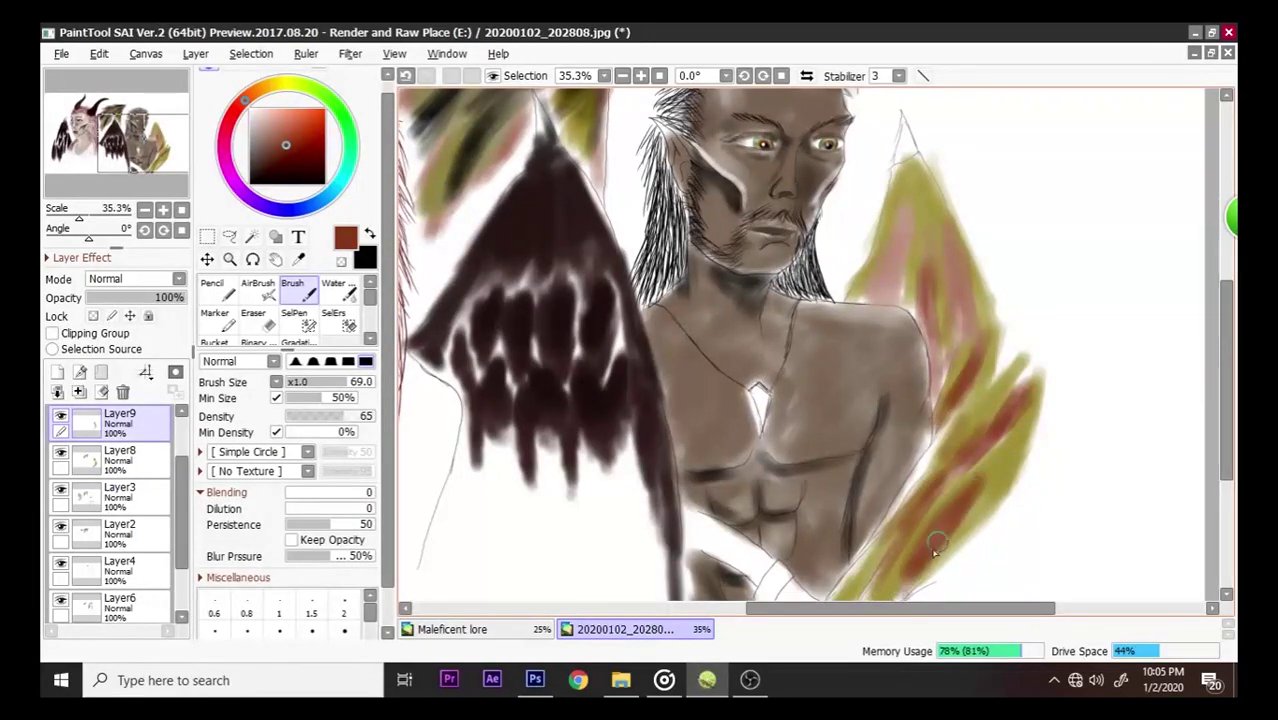
pyautogui.moveTo(995, 430)
pyautogui.mouseDown()
pyautogui.moveTo(933, 454)
pyautogui.moveTo(881, 530)
pyautogui.moveTo(929, 458)
pyautogui.moveTo(914, 471)
pyautogui.moveTo(848, 572)
pyautogui.moveTo(972, 435)
pyautogui.moveTo(848, 578)
pyautogui.moveTo(903, 490)
pyautogui.mouseUp()
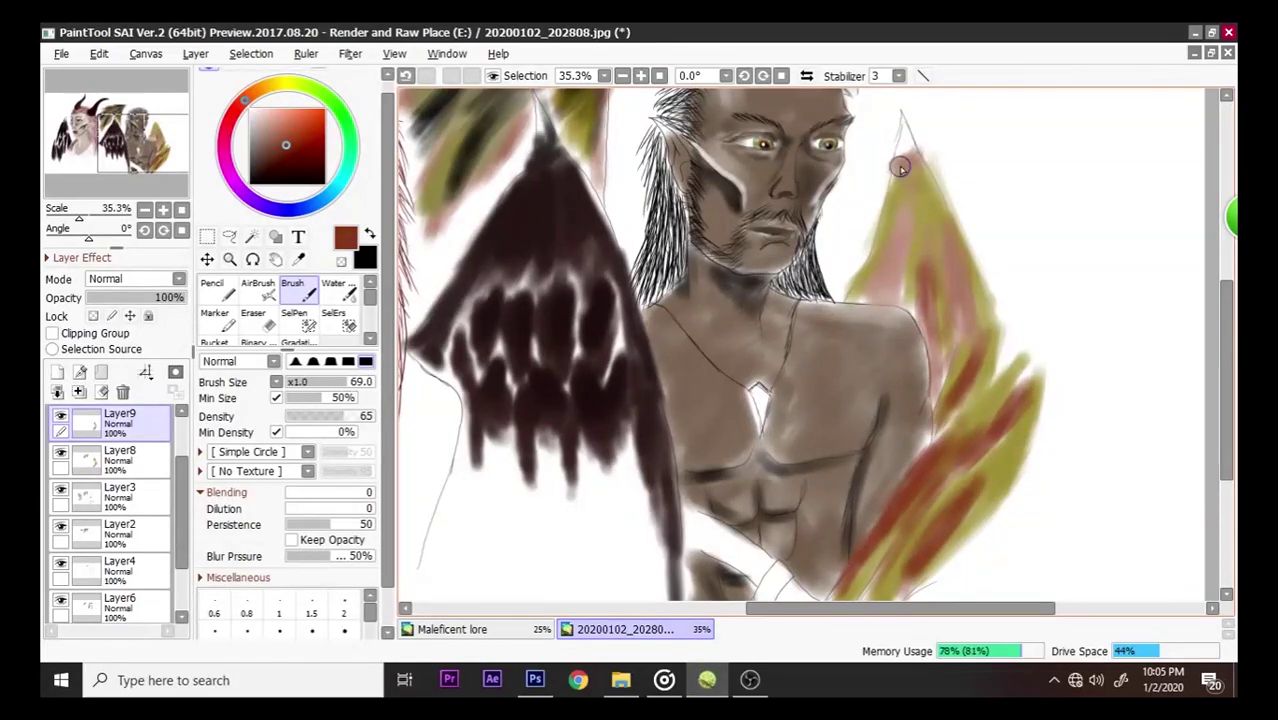
# - Change the color to near-black, add a new layer above Layer9 and paint dark strokes between the feathers of the man's lower wing
pyautogui.scroll(1, 950, 200)
pyautogui.scroll(-3, 1000, 215)
pyautogui.scroll(1, 1100, 245)
pyautogui.scroll(1, 1124, 257)
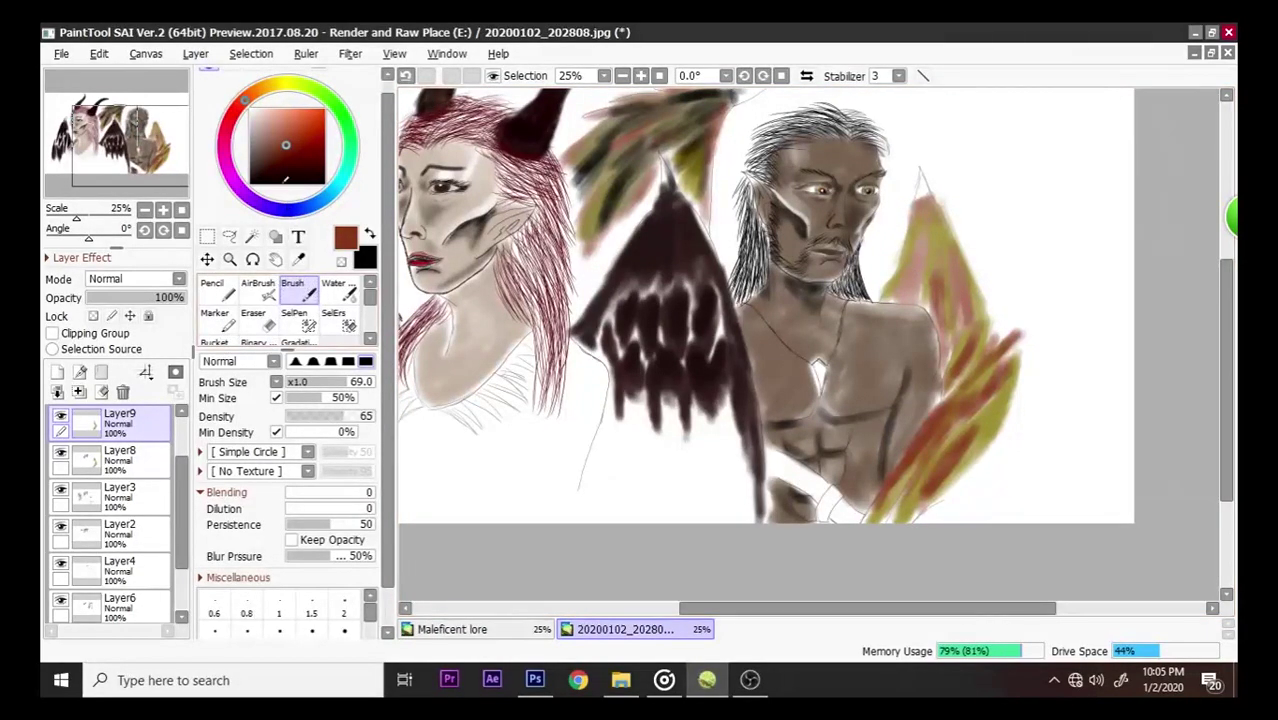
pyautogui.moveTo(285, 178); pyautogui.dragTo(325, 184)
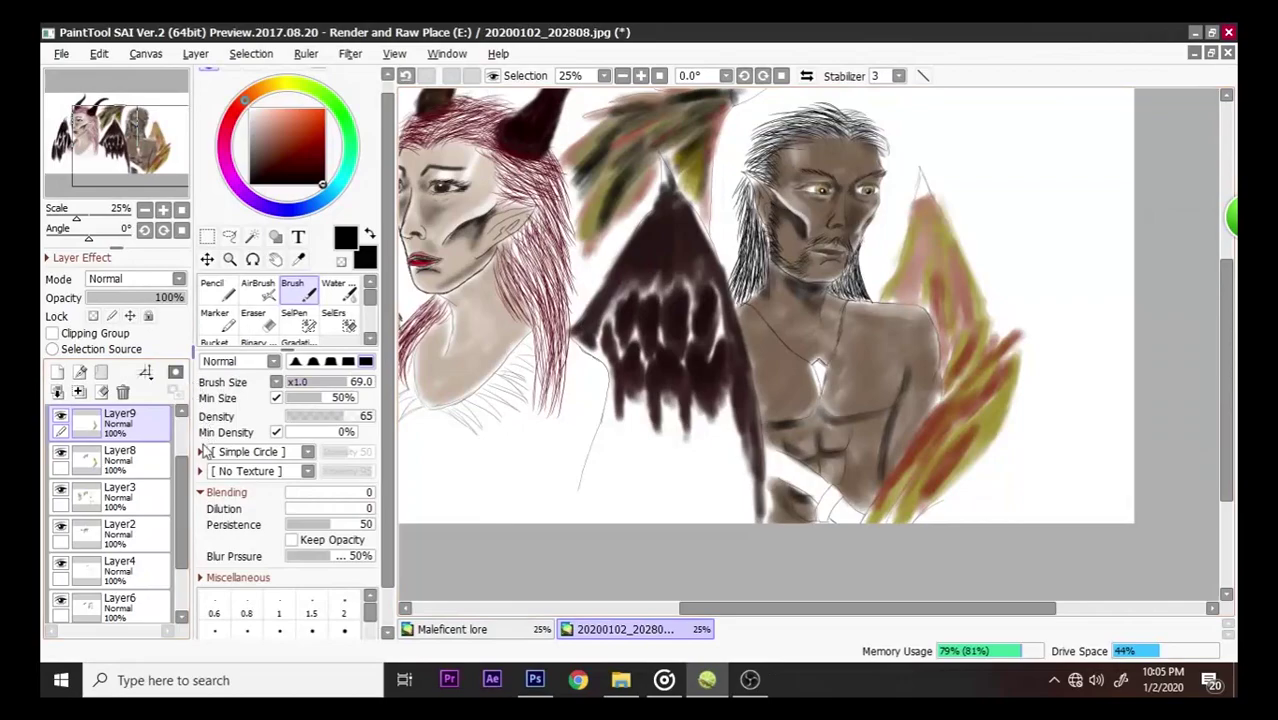
pyautogui.click(77, 371)
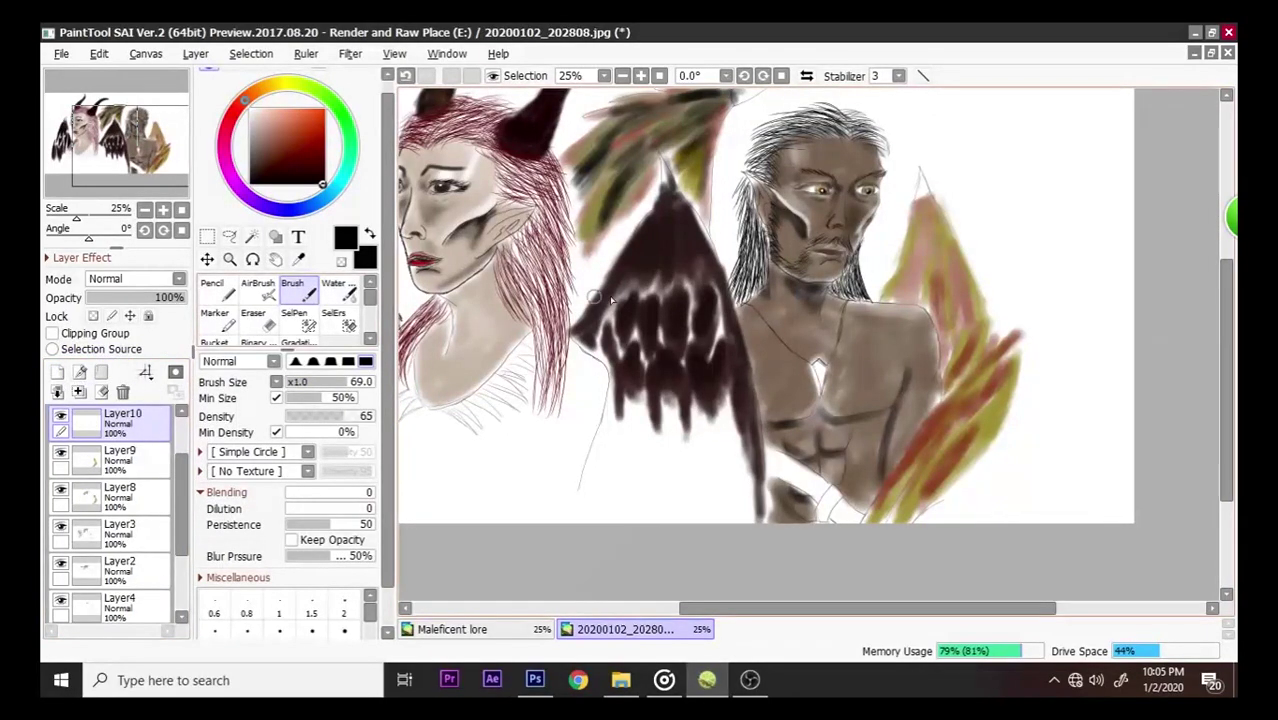
pyautogui.moveTo(907, 250)
pyautogui.mouseDown()
pyautogui.moveTo(926, 212)
pyautogui.moveTo(940, 307)
pyautogui.moveTo(930, 216)
pyautogui.moveTo(926, 235)
pyautogui.moveTo(969, 282)
pyautogui.moveTo(966, 327)
pyautogui.moveTo(940, 291)
pyautogui.mouseUp()
pyautogui.moveTo(964, 355)
pyautogui.mouseDown()
pyautogui.moveTo(950, 393)
pyautogui.moveTo(958, 381)
pyautogui.moveTo(993, 390)
pyautogui.moveTo(989, 368)
pyautogui.moveTo(906, 467)
pyautogui.moveTo(958, 429)
pyautogui.moveTo(929, 455)
pyautogui.moveTo(935, 466)
pyautogui.moveTo(977, 431)
pyautogui.moveTo(981, 453)
pyautogui.moveTo(1004, 408)
pyautogui.mouseUp()
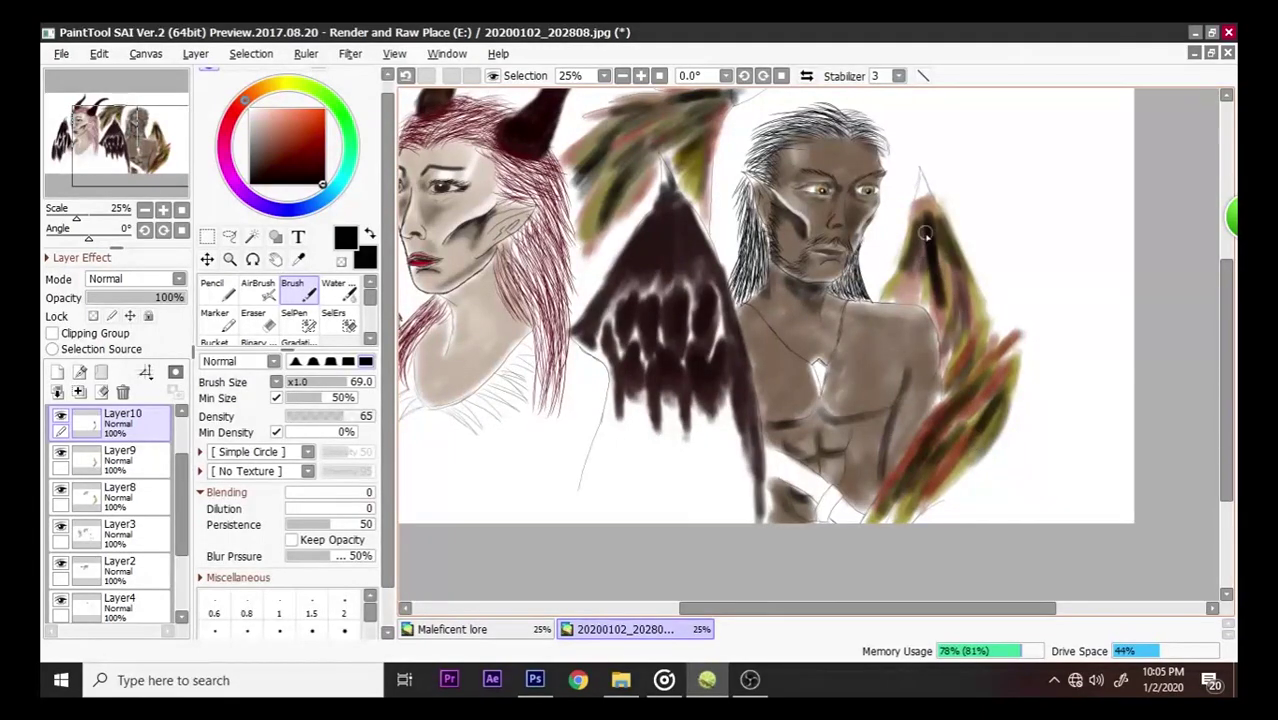
# - Deepen the lower wing's outer edges, feathers and tip with near-black strokes, and darken the inner edge of the raised wing
pyautogui.moveTo(922, 229); pyautogui.dragTo(891, 283)
pyautogui.moveTo(966, 286)
pyautogui.mouseDown()
pyautogui.moveTo(980, 334)
pyautogui.moveTo(965, 262)
pyautogui.mouseUp()
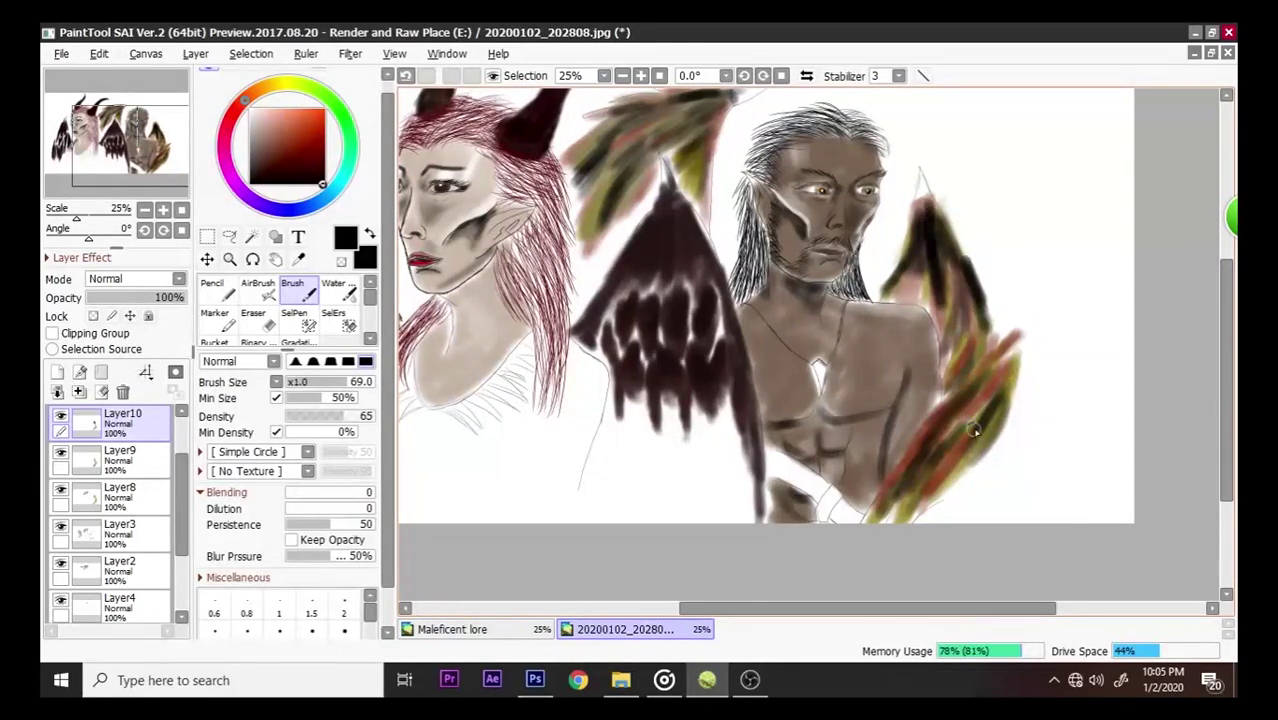
pyautogui.moveTo(1000, 395); pyautogui.dragTo(1016, 364)
pyautogui.moveTo(976, 452)
pyautogui.mouseDown()
pyautogui.moveTo(1003, 411)
pyautogui.moveTo(968, 454)
pyautogui.mouseUp()
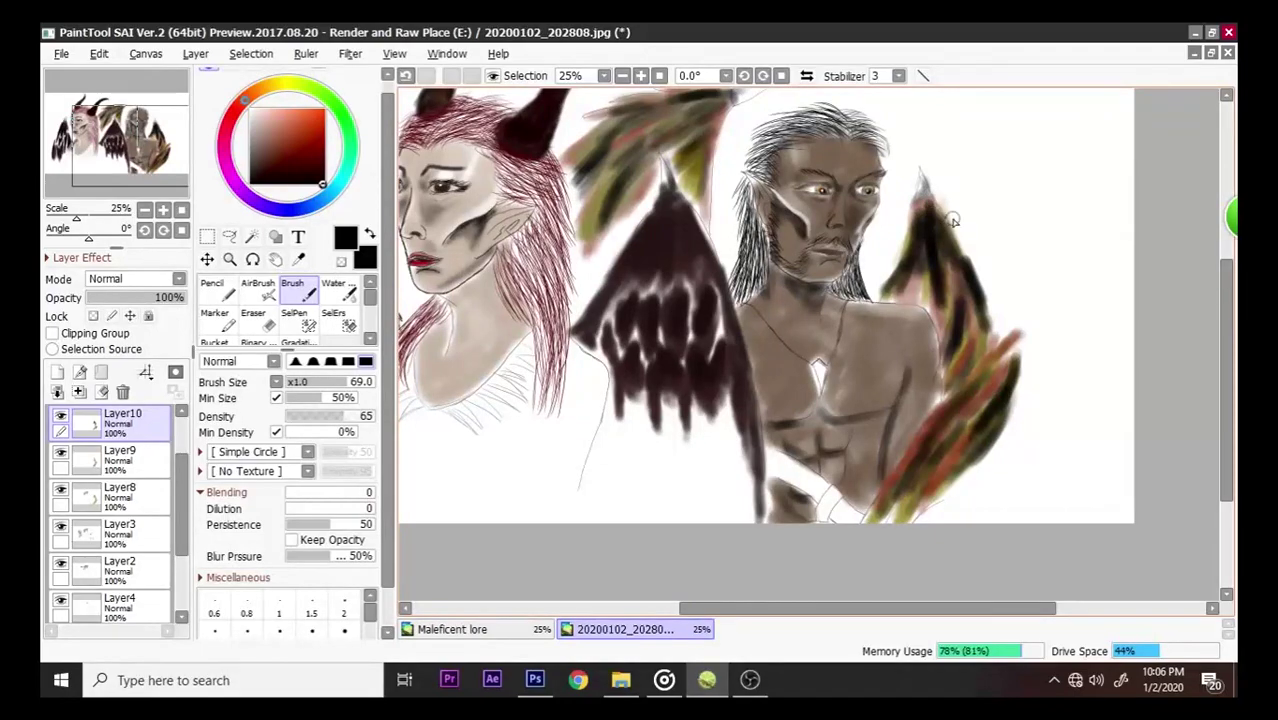
pyautogui.scroll(-2, 953, 220)
pyautogui.scroll(2, 958, 204)
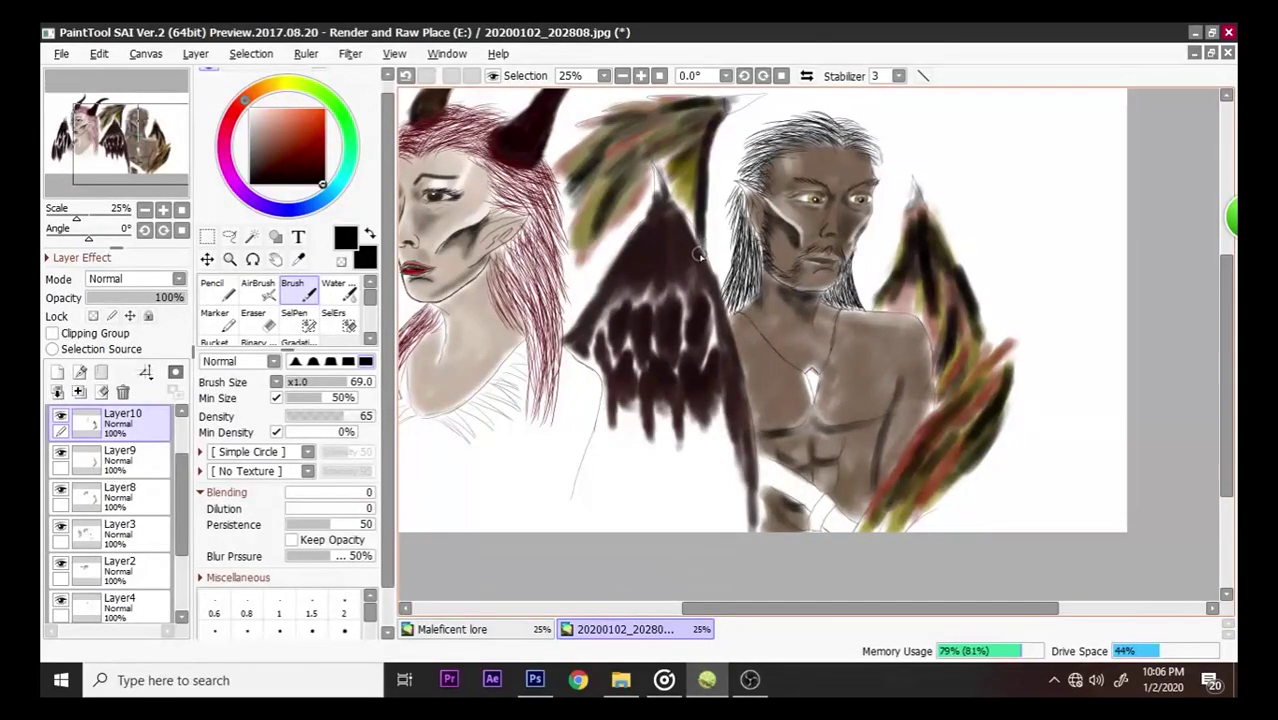
# - Set the Brush to the x10 size range at 670 and softly shade the man's raised wing in near-black
pyautogui.scroll(-2, 700, 257)
pyautogui.scroll(1, 600, 340)
pyautogui.scroll(-3, 600, 340)
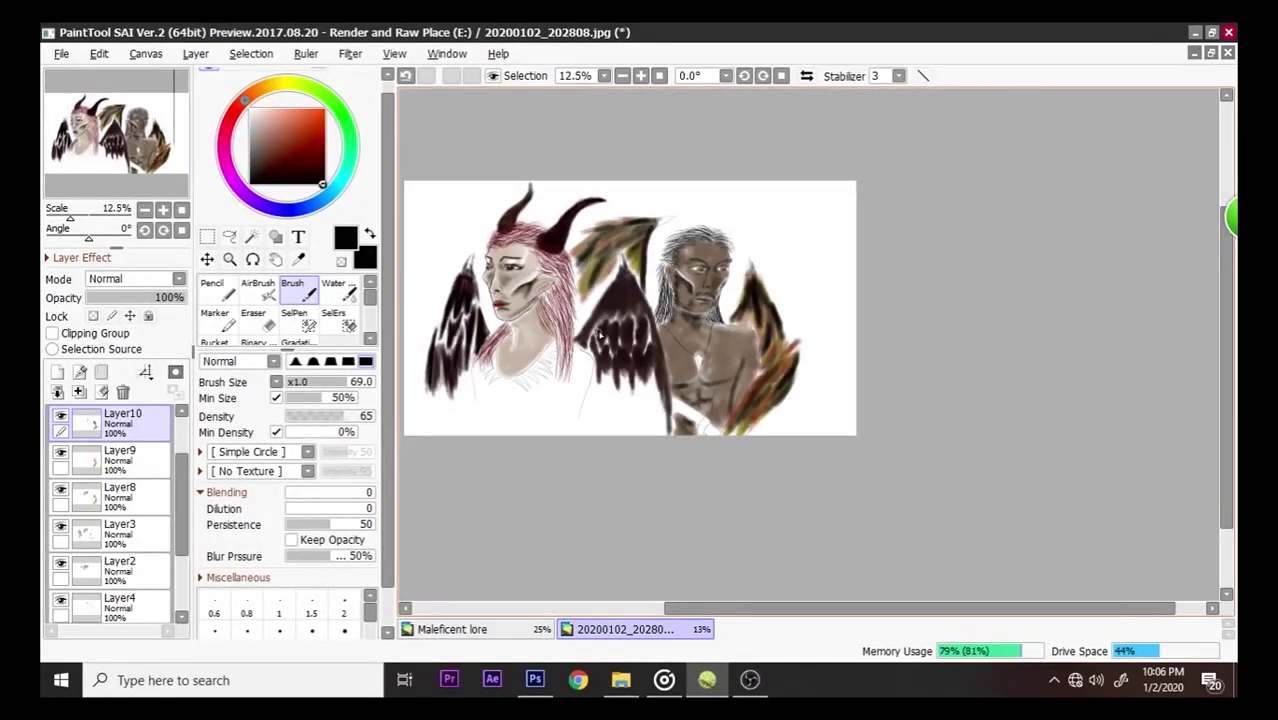
pyautogui.scroll(3, 600, 337)
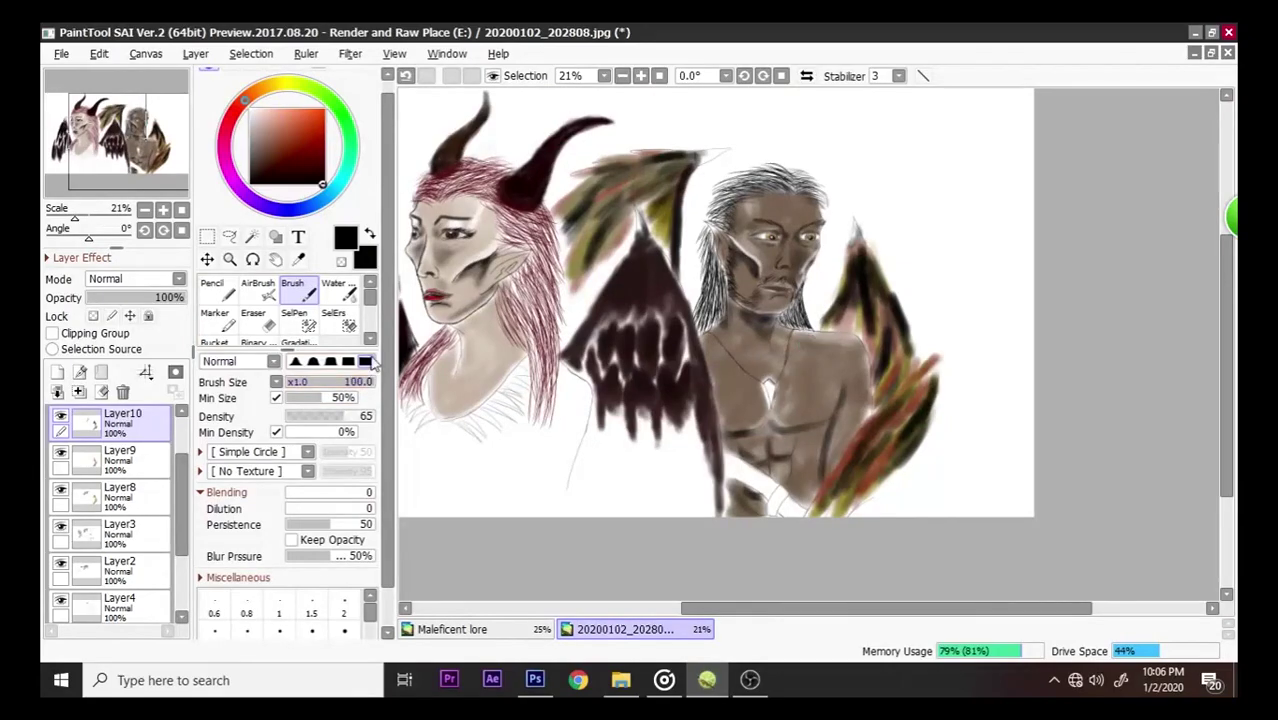
pyautogui.click(277, 384)
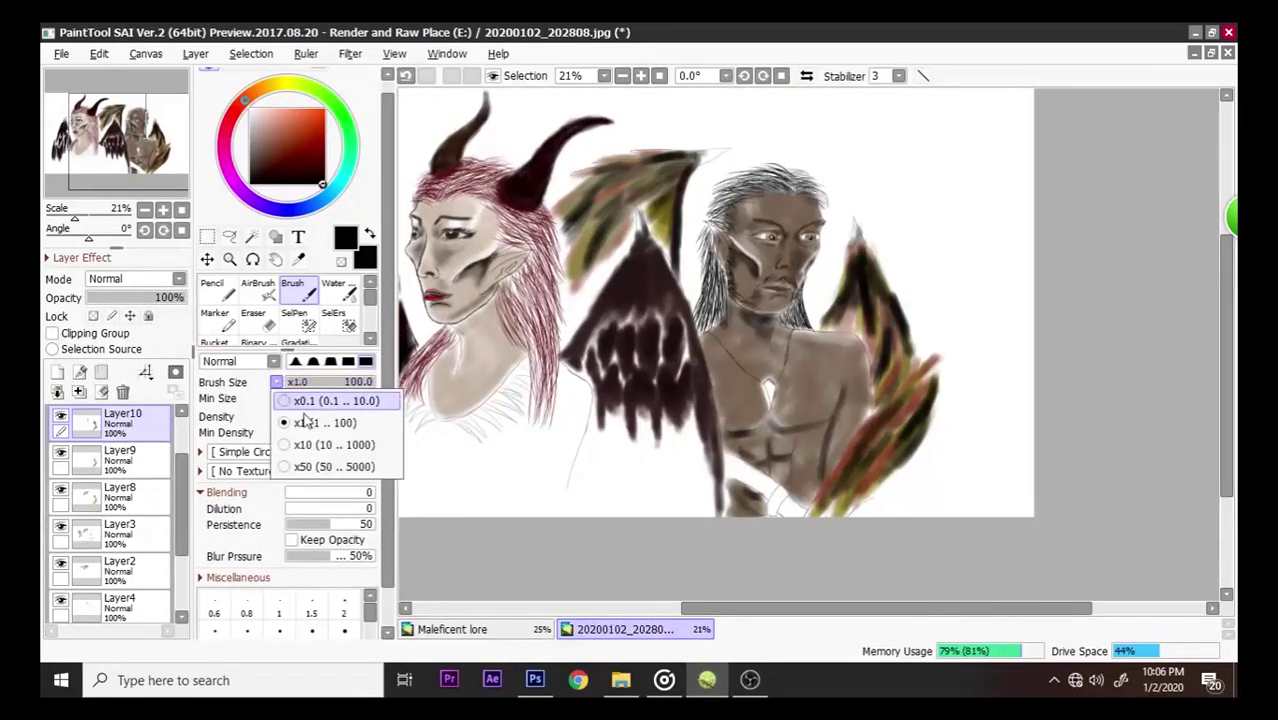
pyautogui.click(312, 449)
pyautogui.moveTo(328, 383); pyautogui.dragTo(352, 383)
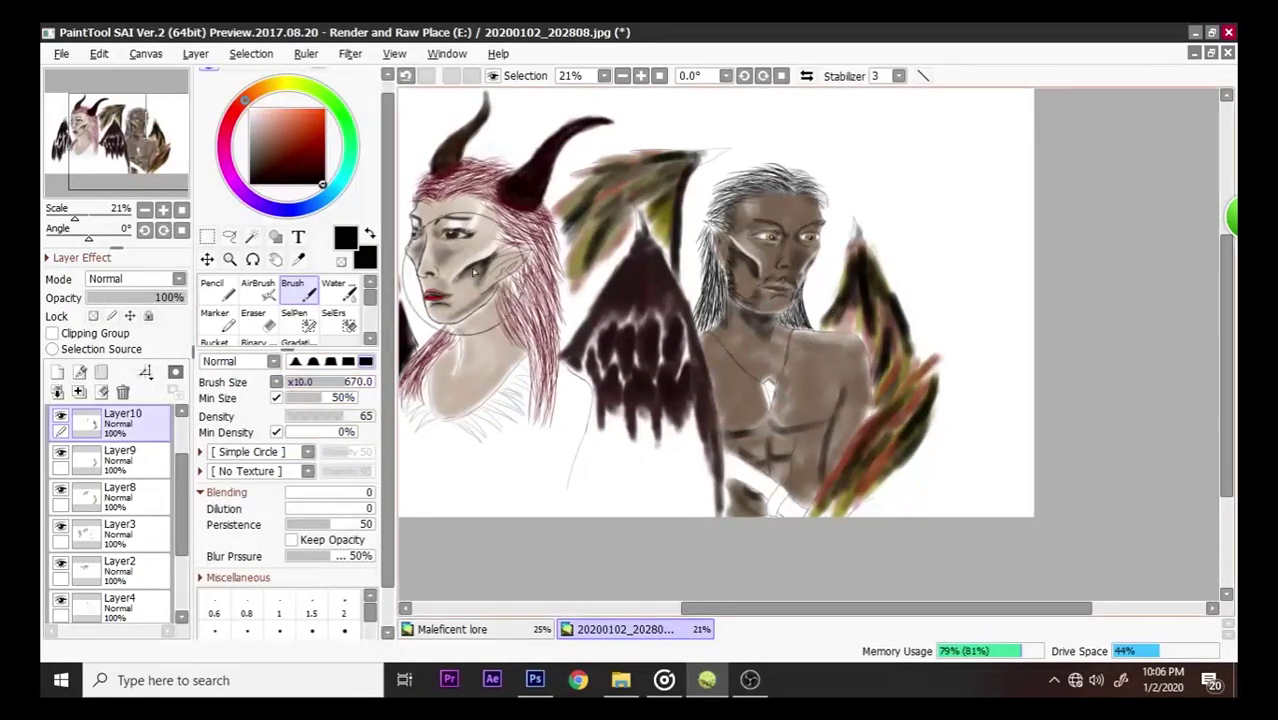
pyautogui.moveTo(631, 184)
pyautogui.mouseDown()
pyautogui.moveTo(591, 230)
pyautogui.moveTo(592, 268)
pyautogui.moveTo(585, 220)
pyautogui.moveTo(574, 234)
pyautogui.moveTo(611, 208)
pyautogui.moveTo(661, 200)
pyautogui.moveTo(658, 231)
pyautogui.moveTo(671, 163)
pyautogui.mouseUp()
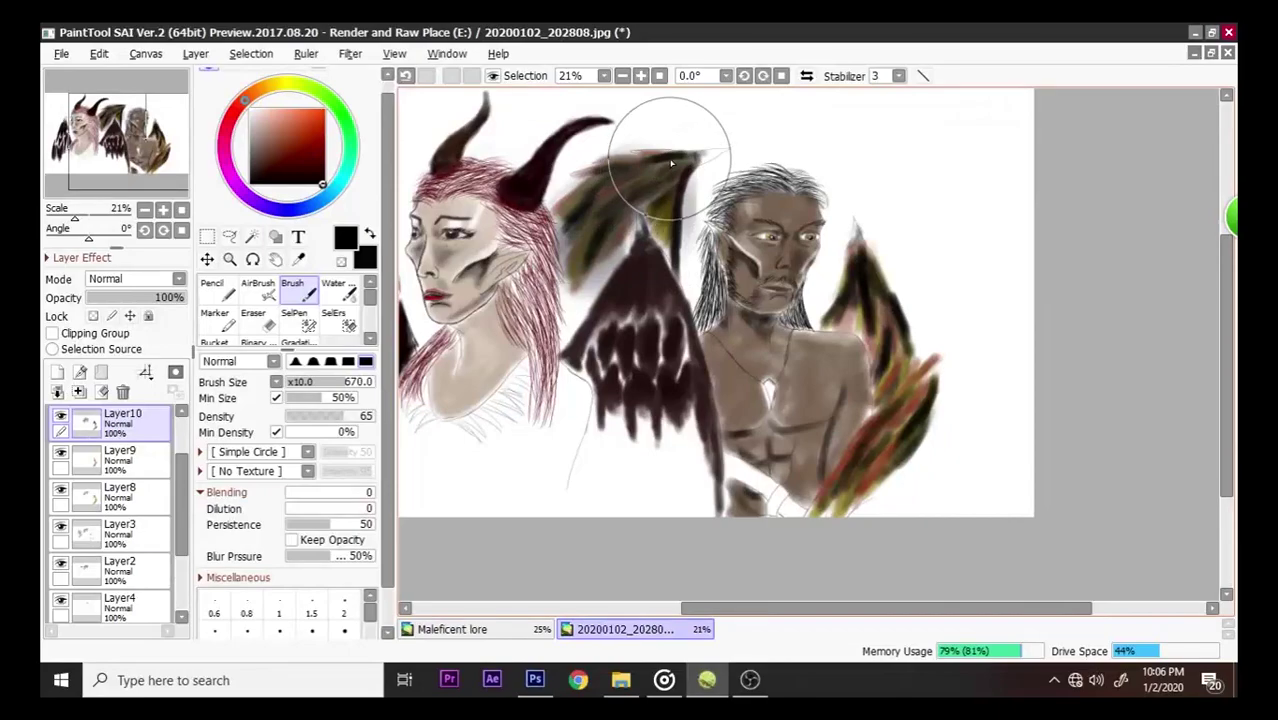
# - Examine the whole composition and inspect the man's face and wings up close
pyautogui.scroll(-2, 700, 150)
pyautogui.scroll(3, 770, 143)
pyautogui.scroll(-3, 827, 171)
pyautogui.scroll(1, 566, 133)
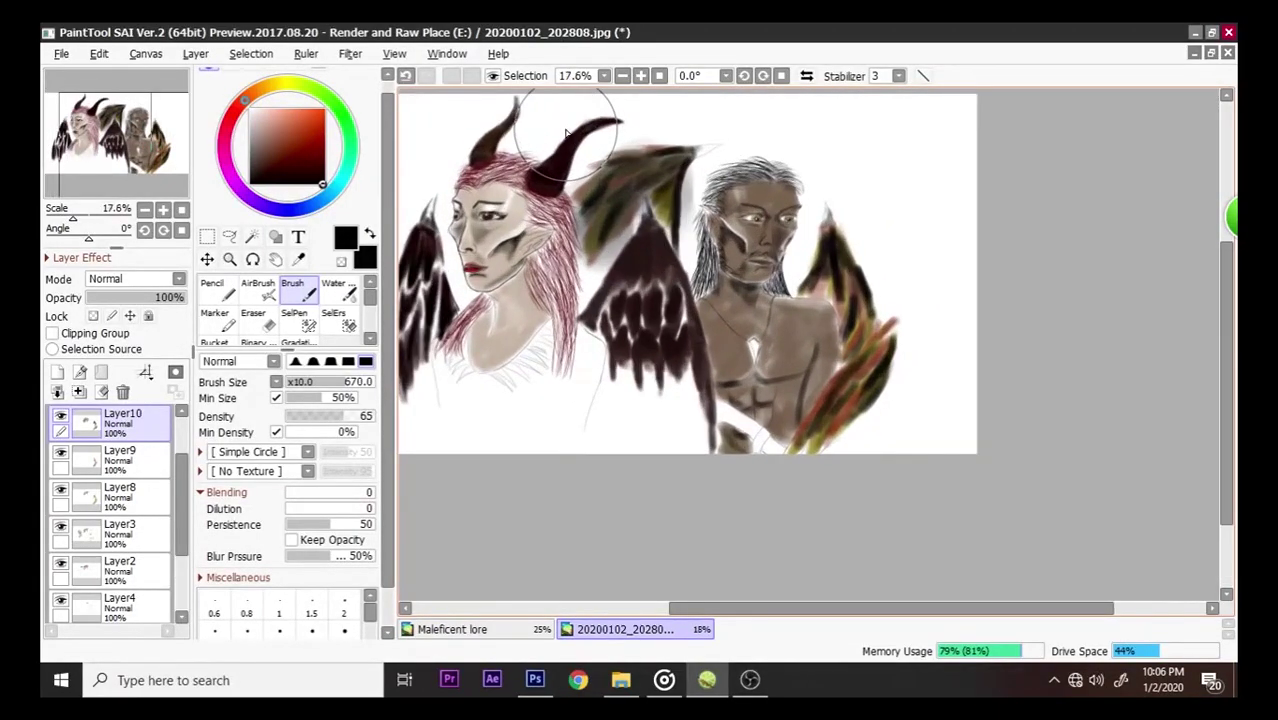
pyautogui.scroll(1, 580, 140)
pyautogui.scroll(-2, 868, 228)
pyautogui.scroll(2, 873, 225)
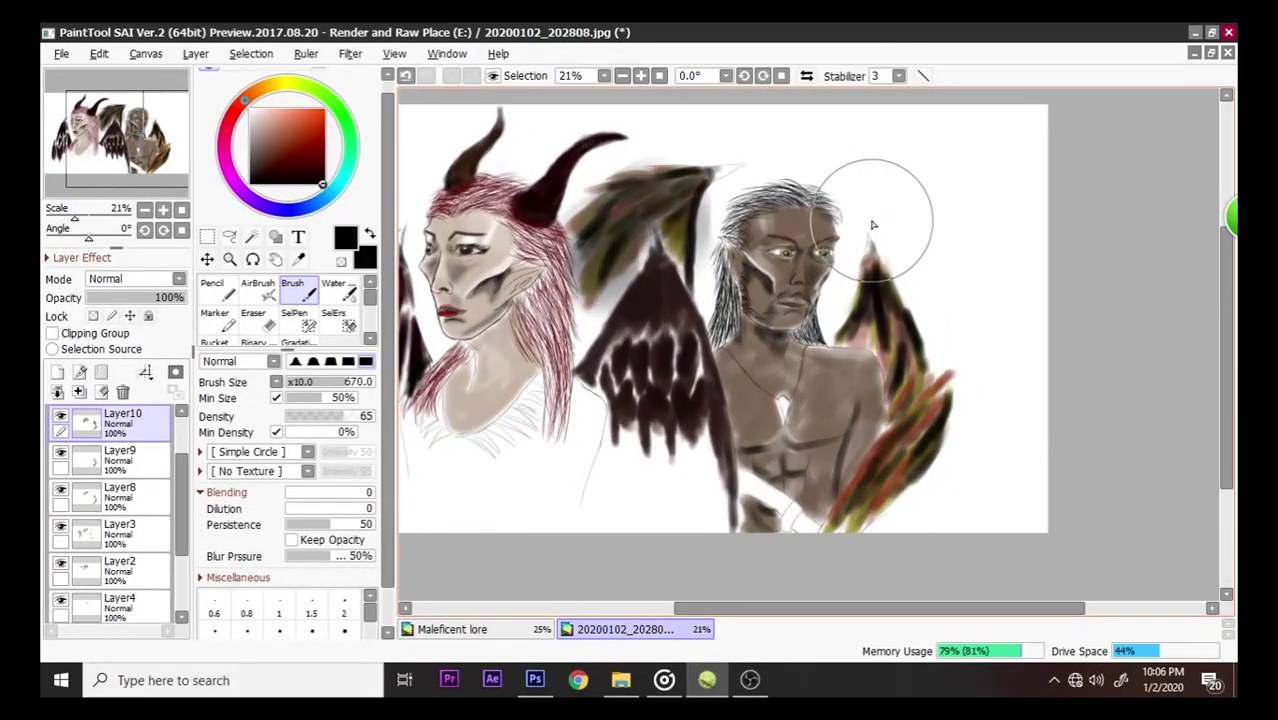
pyautogui.scroll(5, 800, 140)
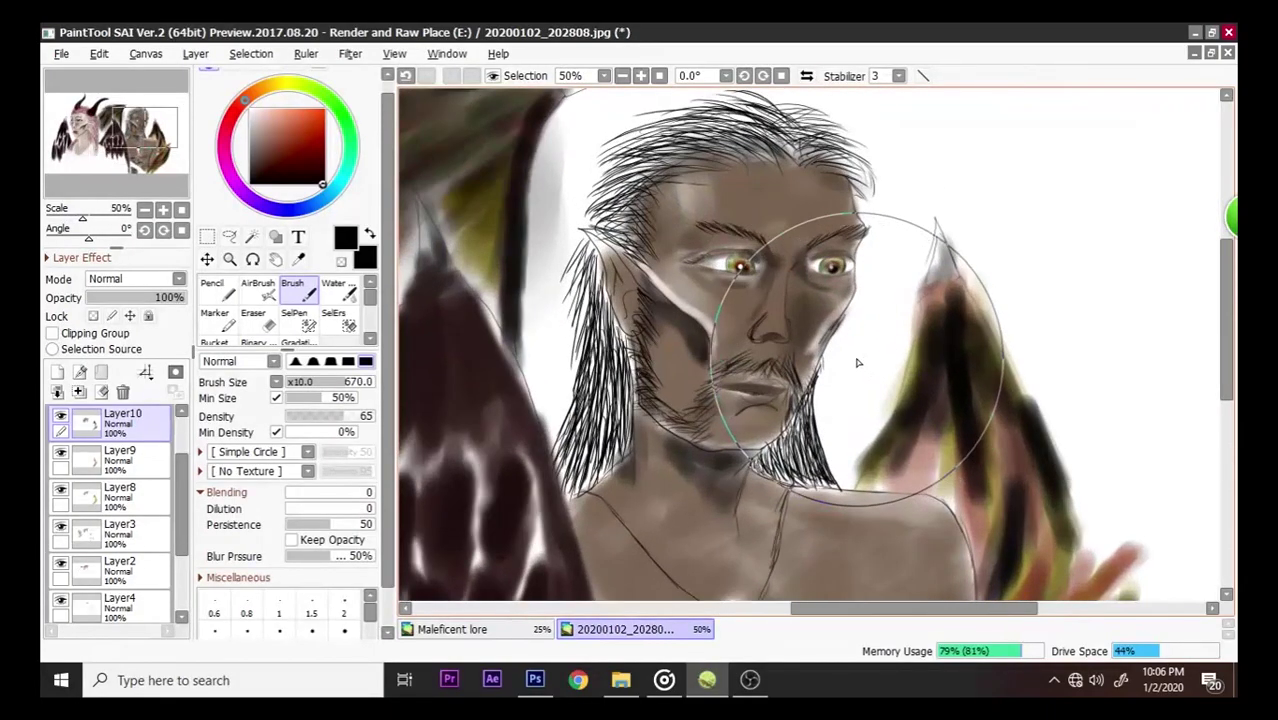
pyautogui.scroll(6, 857, 363)
pyautogui.scroll(-11, 773, 266)
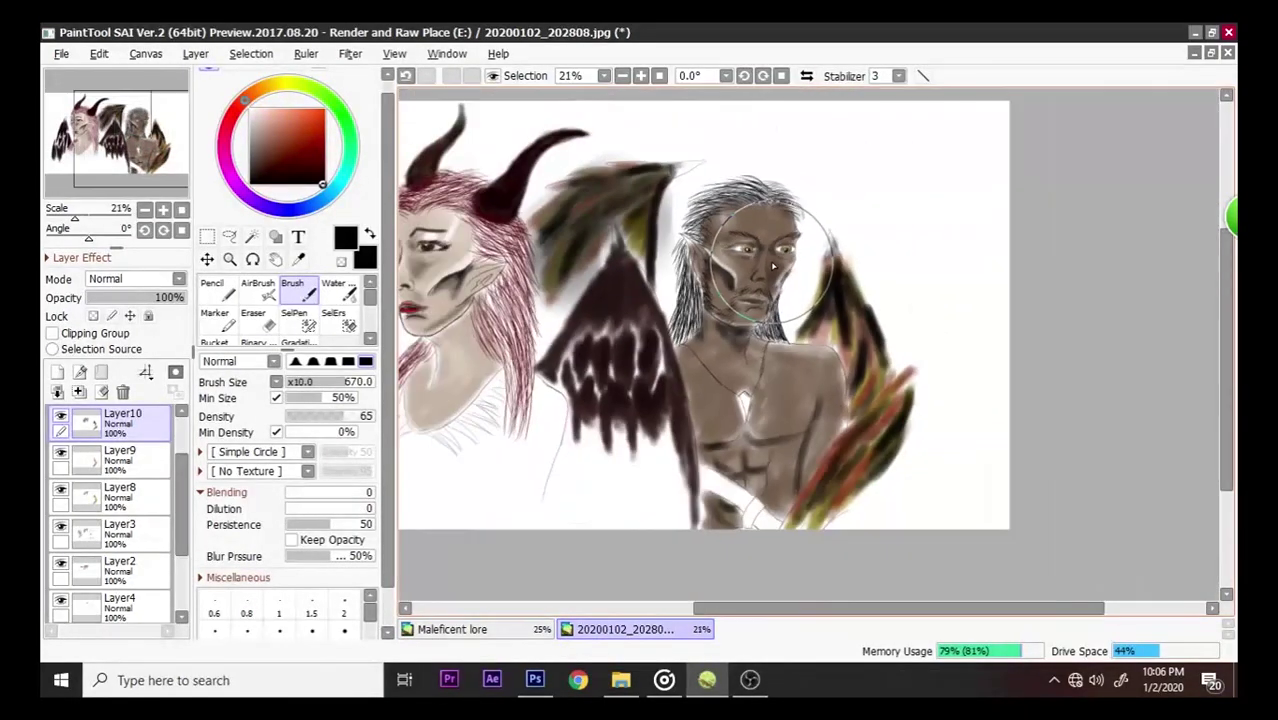
pyautogui.scroll(-2, 640, 345)
pyautogui.scroll(2, 525, 305)
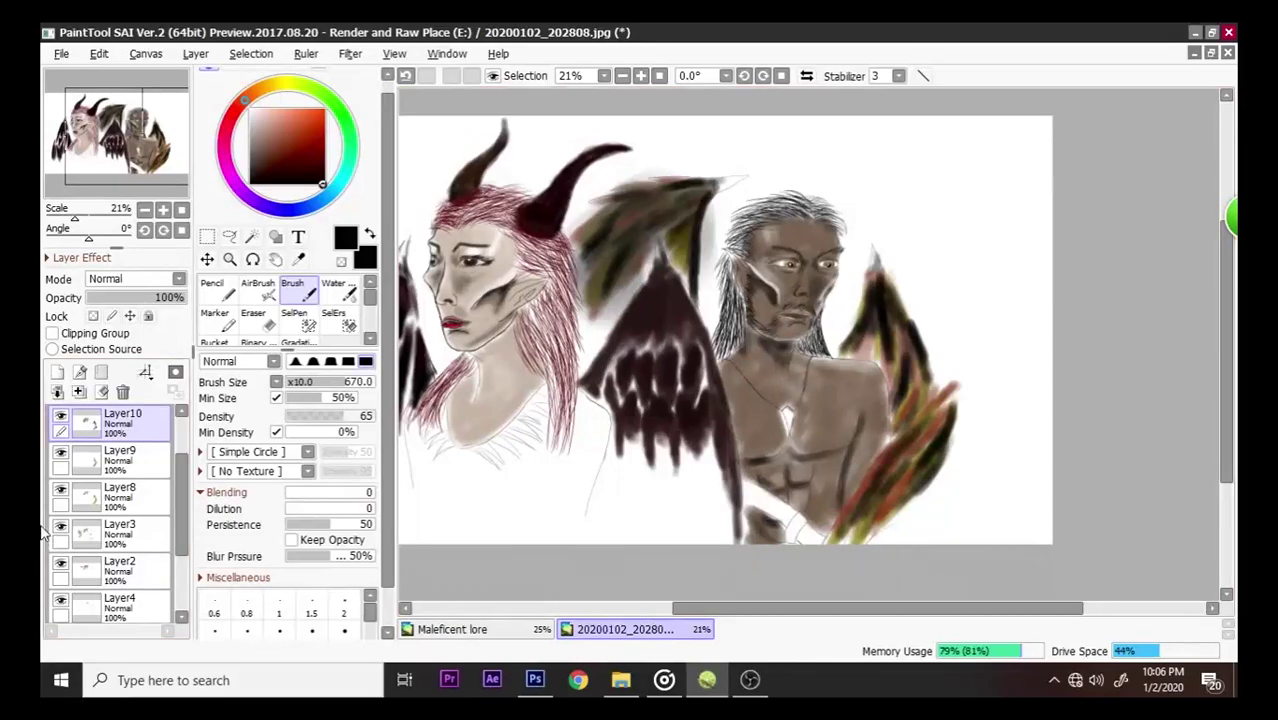
# - Show the original photo on Layer1 to compare it with the painting, then hide it again
pyautogui.scroll(-3, 90, 540)
pyautogui.click(61, 600)
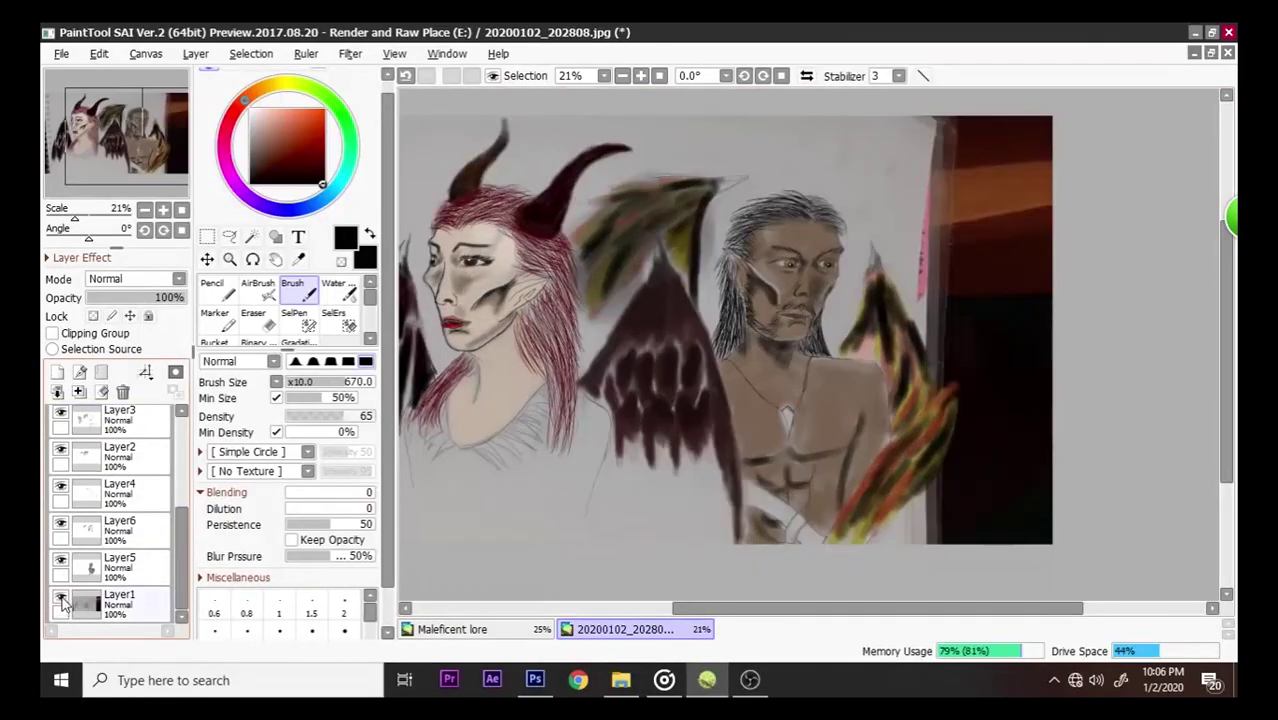
pyautogui.click(61, 600)
# - Reduce the Brush size to 260 and shade the inner part of the man's lower wing and the raised wing's lower feathers in near-black
pyautogui.scroll(-1, 686, 354)
pyautogui.scroll(2, 686, 354)
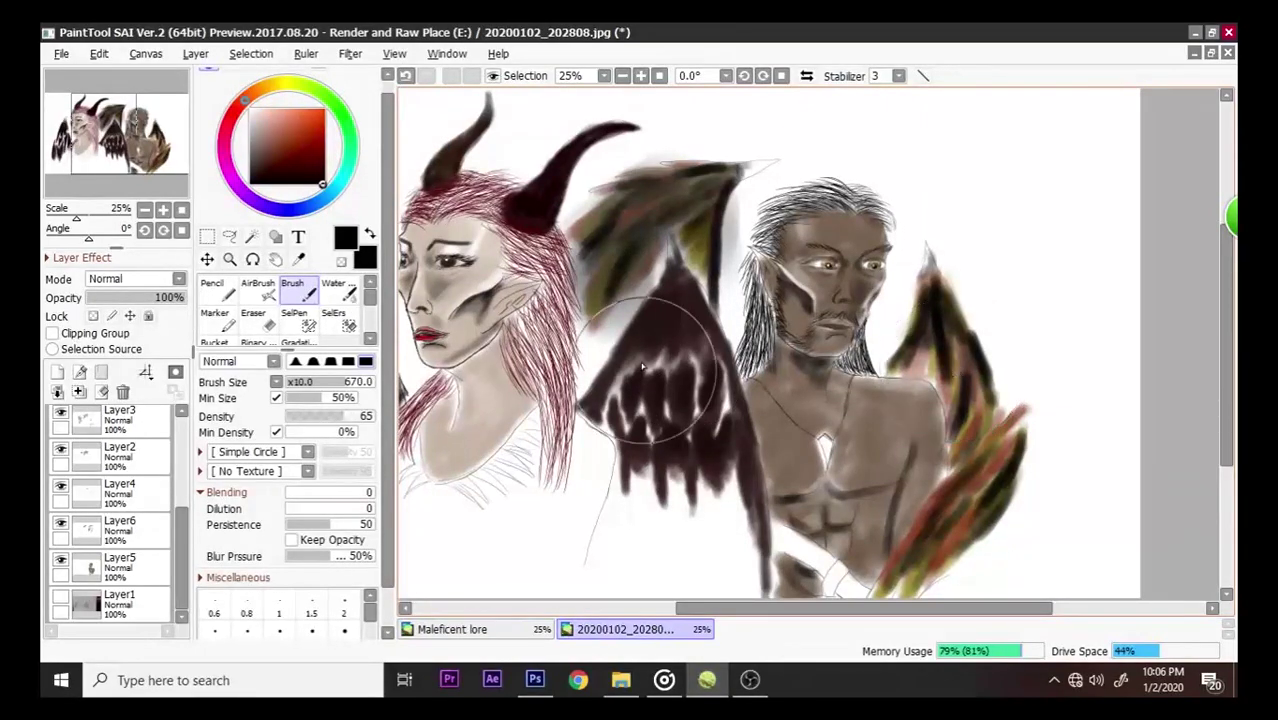
pyautogui.moveTo(372, 383); pyautogui.dragTo(333, 383)
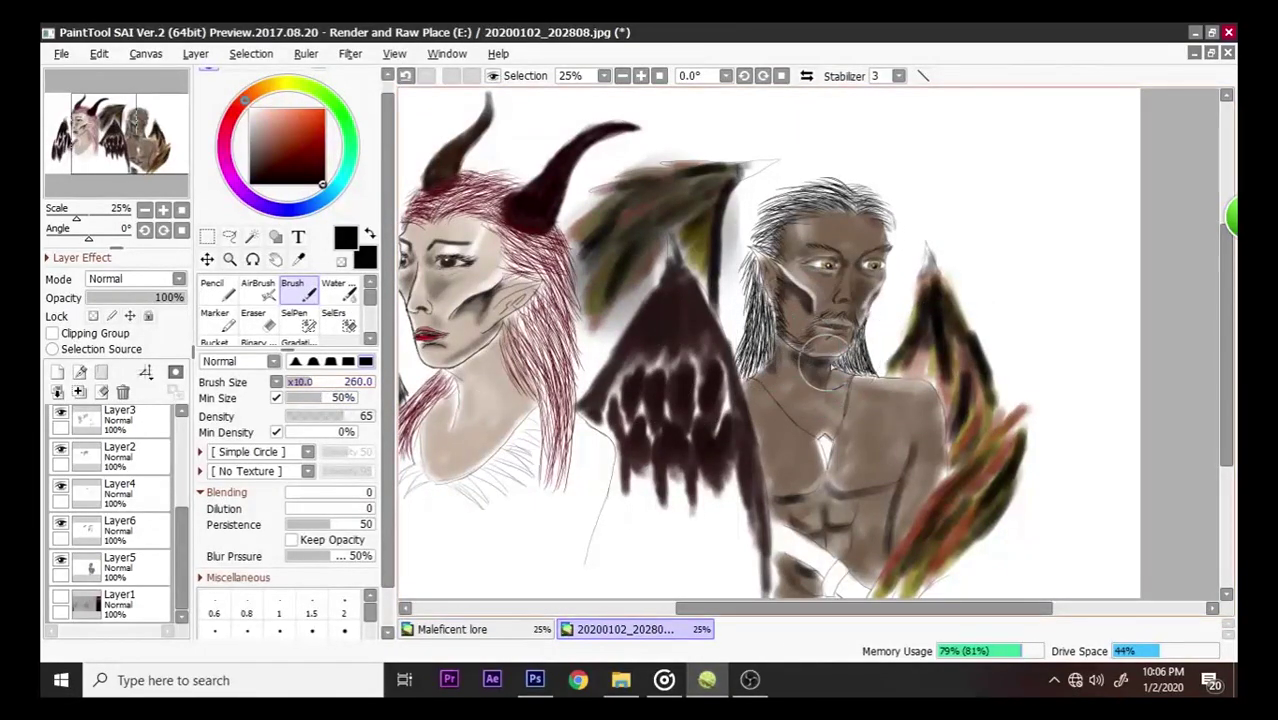
pyautogui.moveTo(940, 370)
pyautogui.mouseDown()
pyautogui.moveTo(958, 446)
pyautogui.moveTo(941, 374)
pyautogui.moveTo(902, 373)
pyautogui.moveTo(930, 363)
pyautogui.moveTo(950, 391)
pyautogui.moveTo(955, 462)
pyautogui.moveTo(942, 371)
pyautogui.moveTo(933, 388)
pyautogui.moveTo(914, 380)
pyautogui.moveTo(953, 418)
pyautogui.moveTo(936, 384)
pyautogui.moveTo(905, 372)
pyautogui.moveTo(943, 376)
pyautogui.moveTo(962, 416)
pyautogui.moveTo(951, 458)
pyautogui.moveTo(949, 422)
pyautogui.mouseUp()
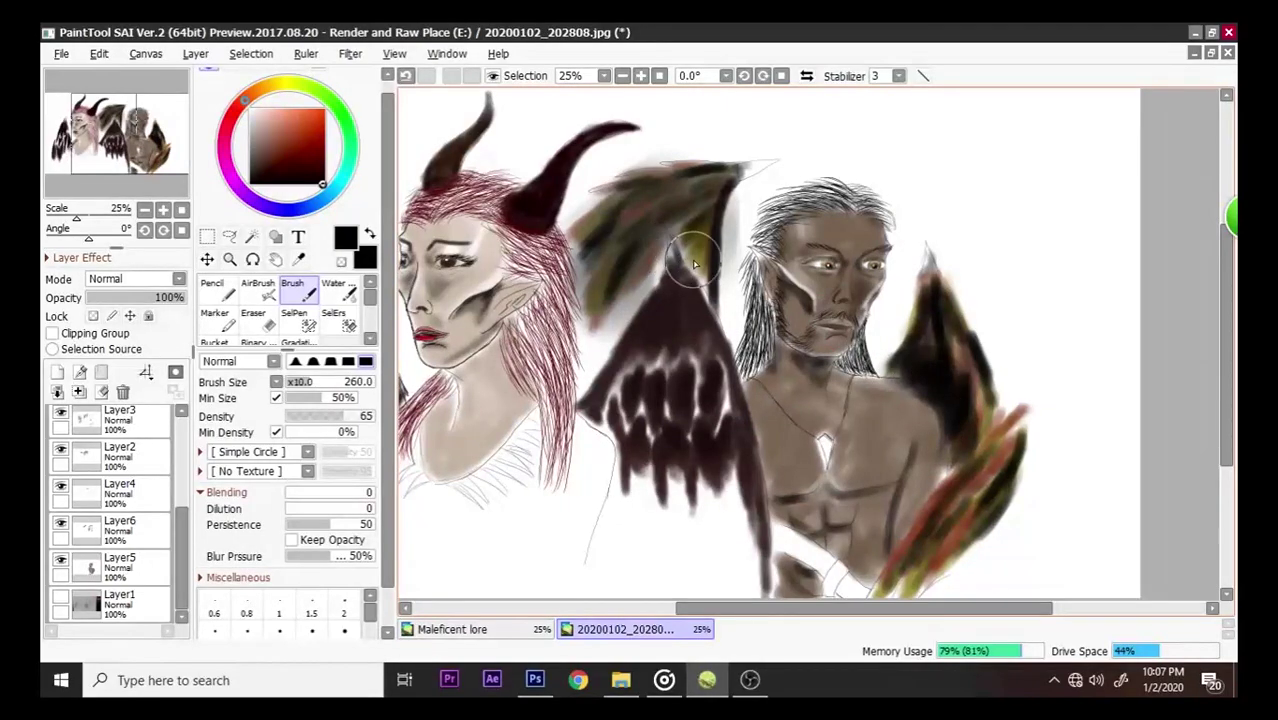
pyautogui.moveTo(702, 262)
pyautogui.mouseDown()
pyautogui.moveTo(683, 214)
pyautogui.moveTo(663, 226)
pyautogui.moveTo(591, 358)
pyautogui.moveTo(594, 309)
pyautogui.moveTo(596, 358)
pyautogui.moveTo(645, 278)
pyautogui.moveTo(588, 370)
pyautogui.moveTo(603, 275)
pyautogui.mouseUp()
# - Softly shade the inner edge of the woman's wing nearest the man and the area where her other wing meets her hair
pyautogui.scroll(-3, 622, 265)
pyautogui.scroll(2, 760, 340)
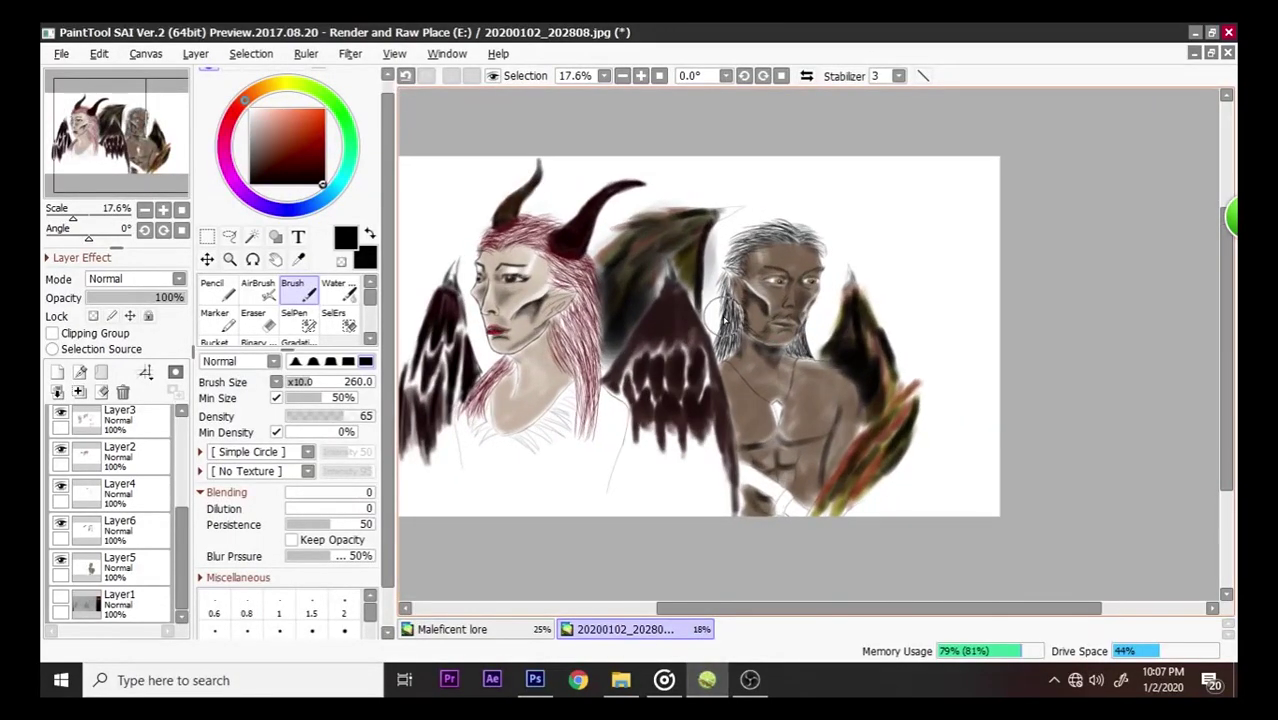
pyautogui.scroll(1, 807, 380)
pyautogui.scroll(-2, 807, 380)
pyautogui.scroll(2, 457, 348)
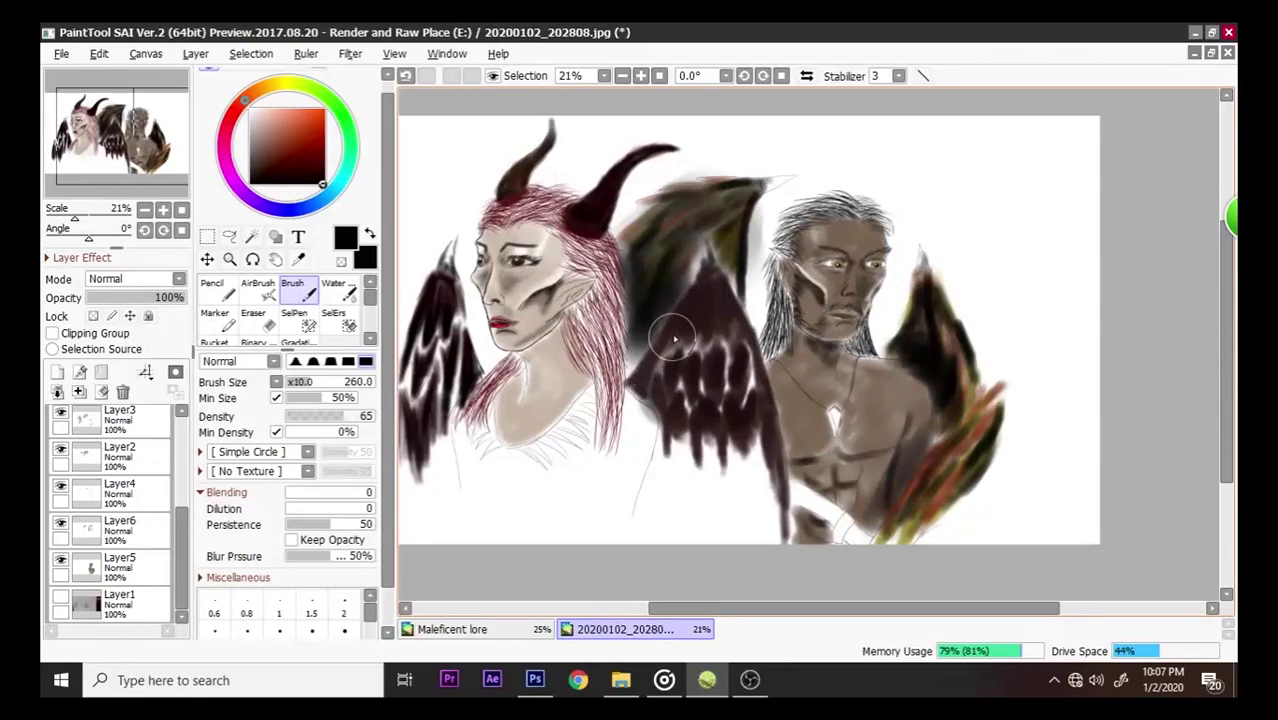
pyautogui.moveTo(656, 377)
pyautogui.mouseDown()
pyautogui.moveTo(645, 400)
pyautogui.moveTo(680, 455)
pyautogui.moveTo(672, 470)
pyautogui.mouseUp()
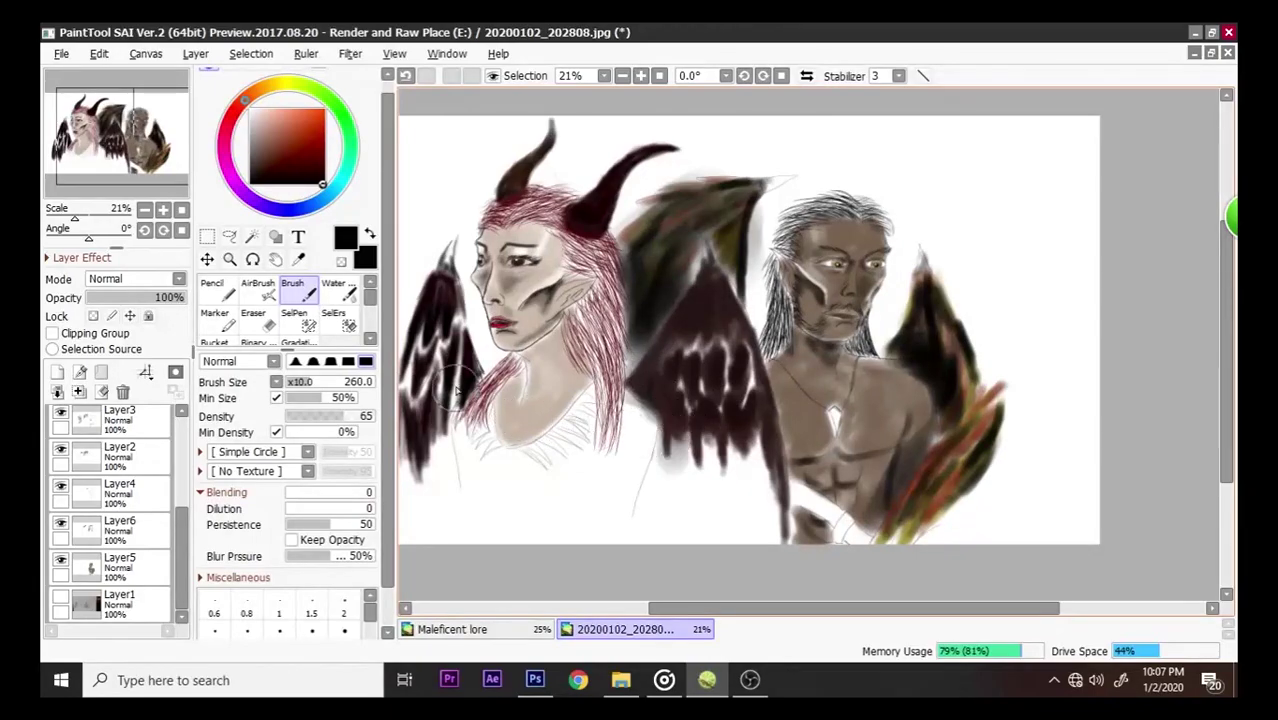
pyautogui.moveTo(452, 400)
pyautogui.mouseDown()
pyautogui.moveTo(440, 425)
pyautogui.moveTo(455, 385)
pyautogui.mouseUp()
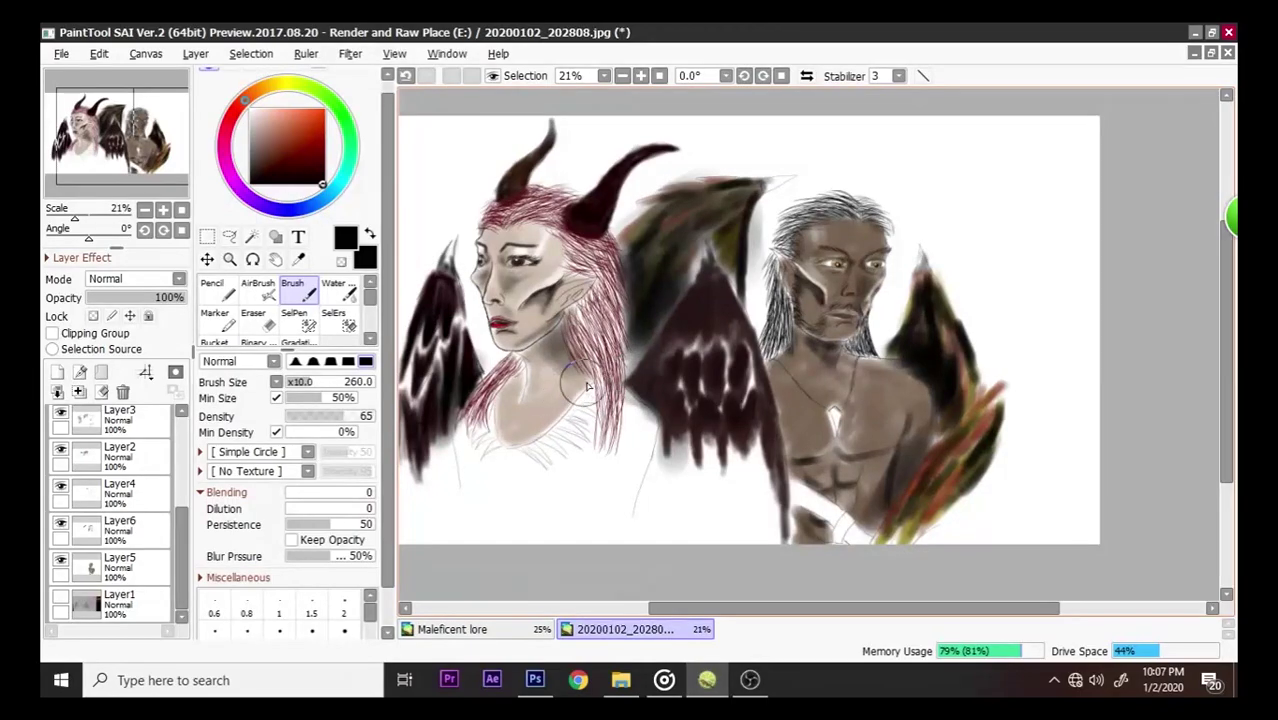
# - Softly darken the side of the man's chest nearest the woman's wing with black shading
pyautogui.moveTo(645, 385); pyautogui.dragTo(729, 320)
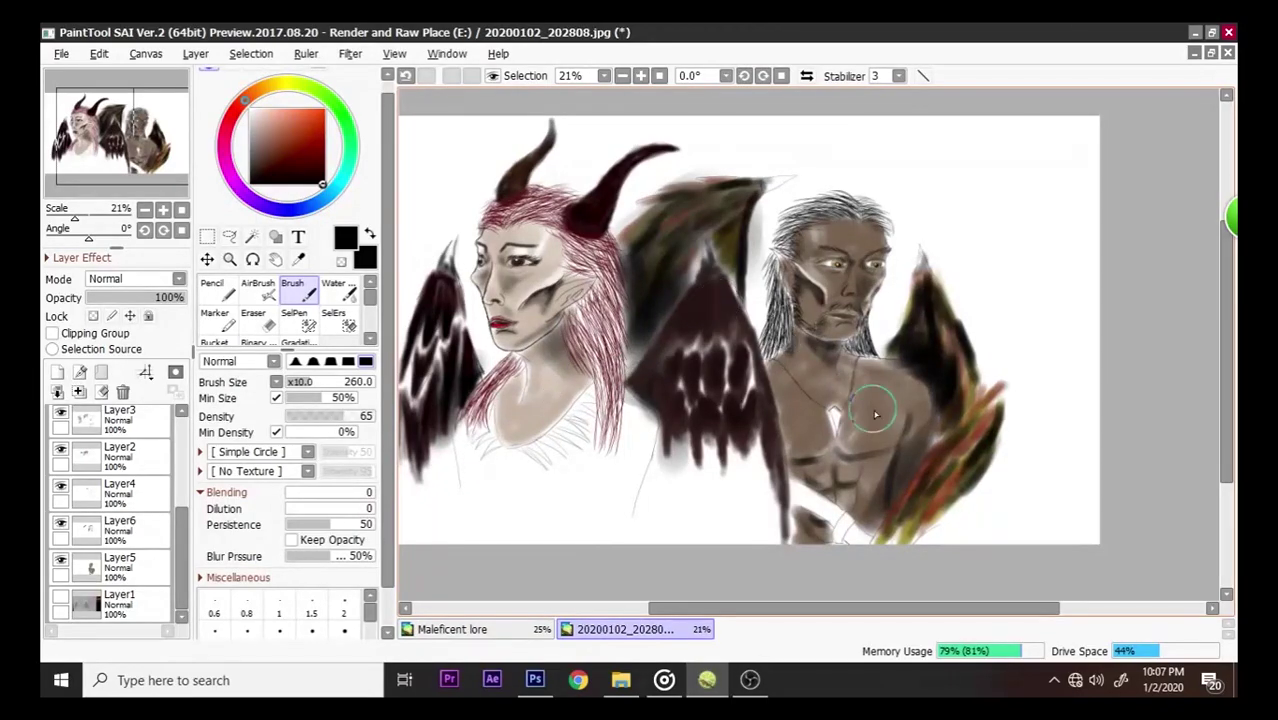
pyautogui.moveTo(735, 362)
pyautogui.mouseDown()
pyautogui.moveTo(776, 373)
pyautogui.moveTo(801, 465)
pyautogui.moveTo(790, 365)
pyautogui.moveTo(821, 469)
pyautogui.moveTo(806, 378)
pyautogui.moveTo(825, 467)
pyautogui.moveTo(783, 369)
pyautogui.moveTo(834, 493)
pyautogui.moveTo(803, 345)
pyautogui.moveTo(815, 485)
pyautogui.moveTo(907, 465)
pyautogui.moveTo(929, 485)
pyautogui.moveTo(831, 389)
pyautogui.moveTo(826, 428)
pyautogui.mouseUp()
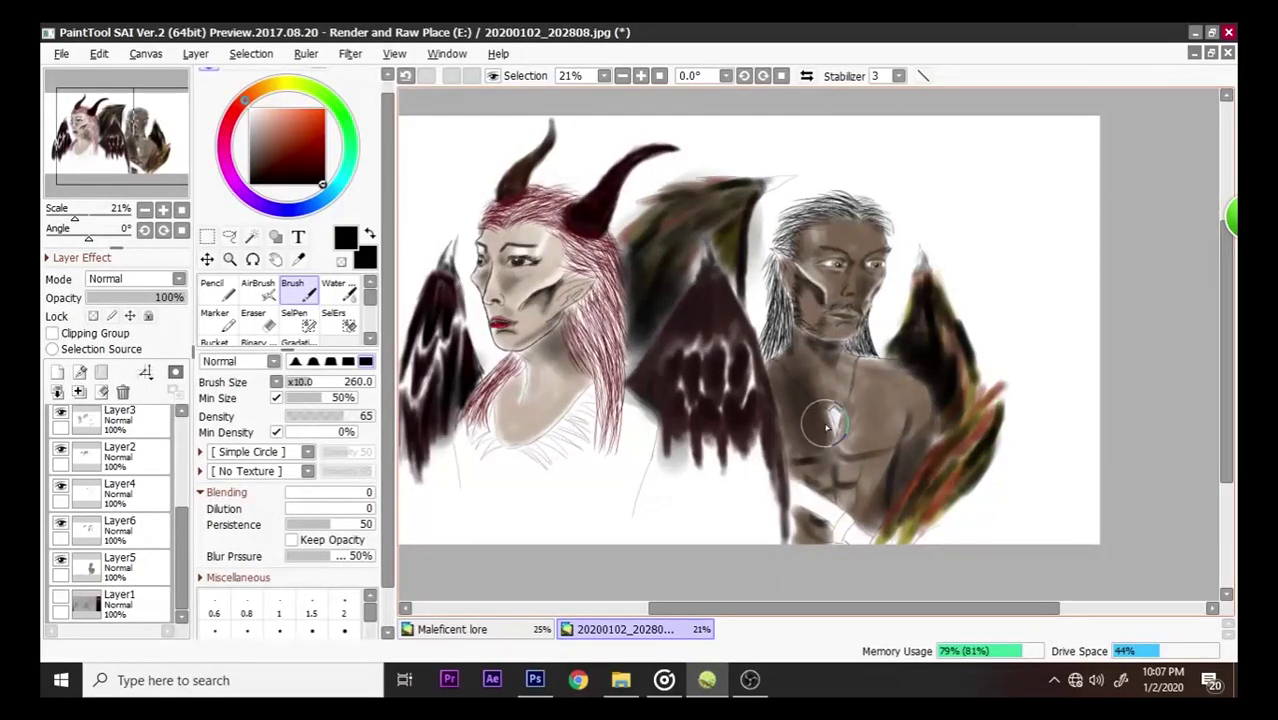
# - Choose a bright green, set the Brush size to 29 and paint the man's pendant on Layer9
pyautogui.scroll(2, 870, 505)
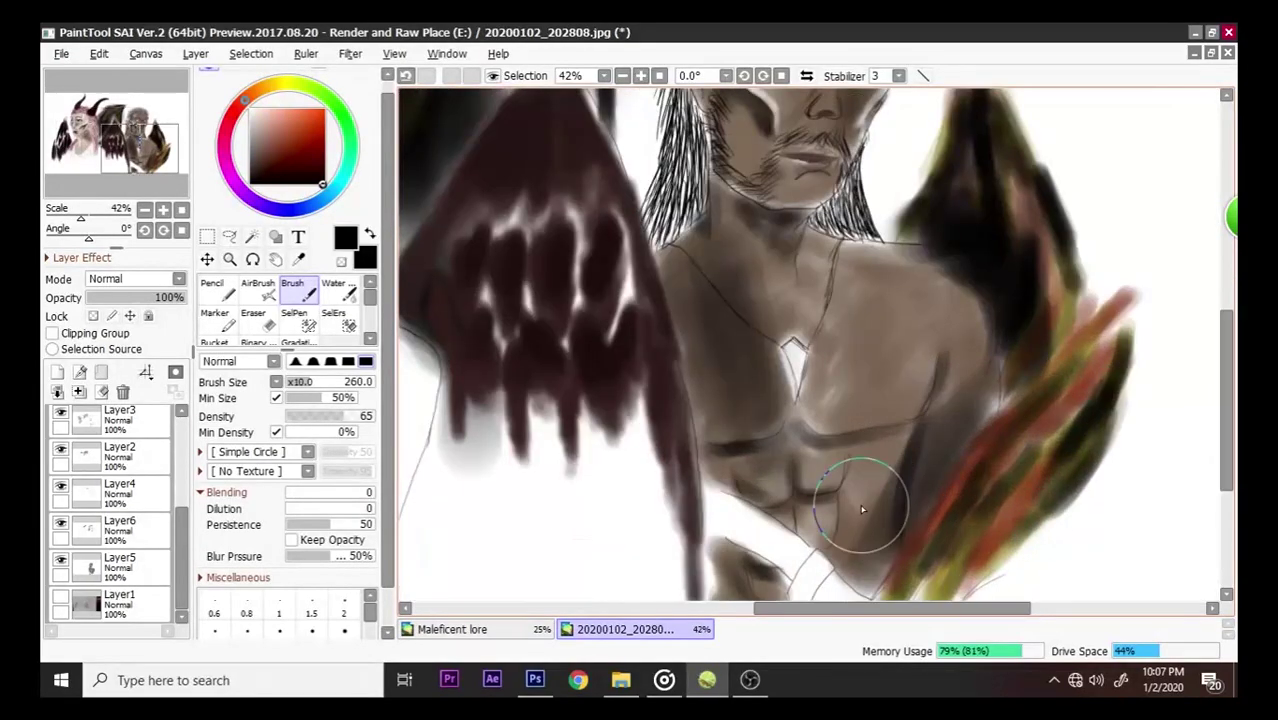
pyautogui.click(298, 260)
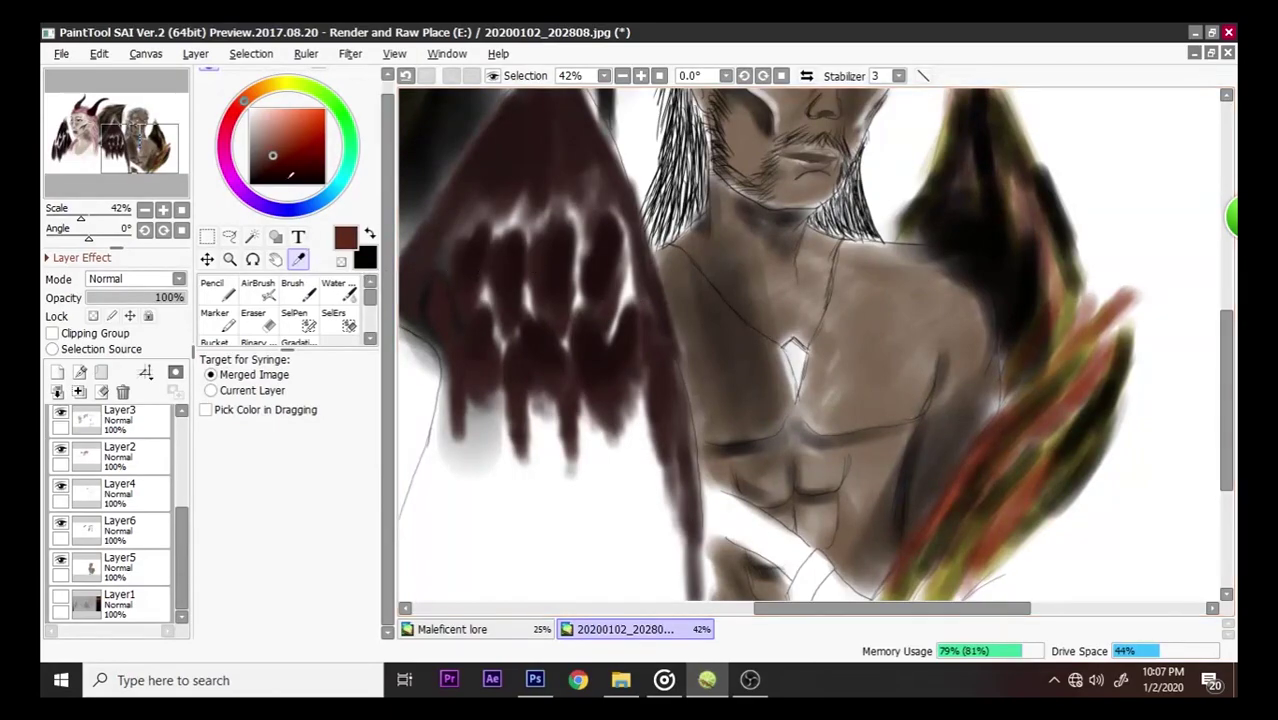
pyautogui.click(346, 126)
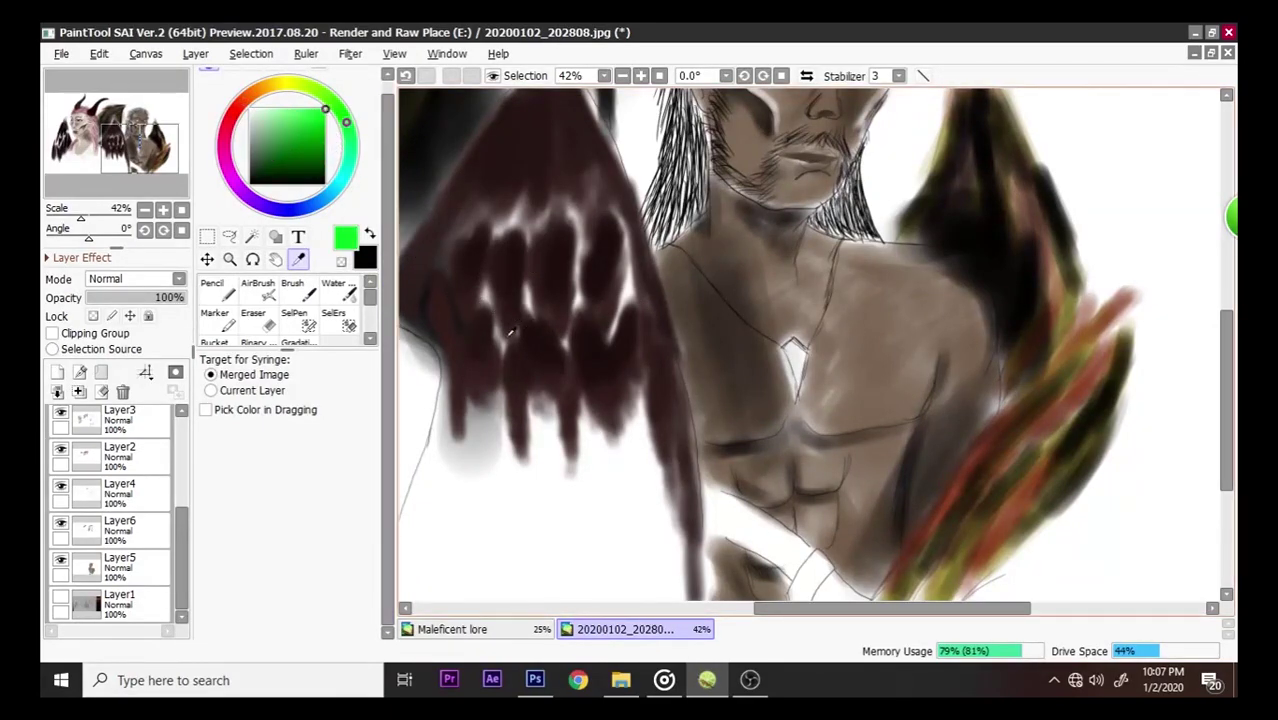
pyautogui.click(292, 290)
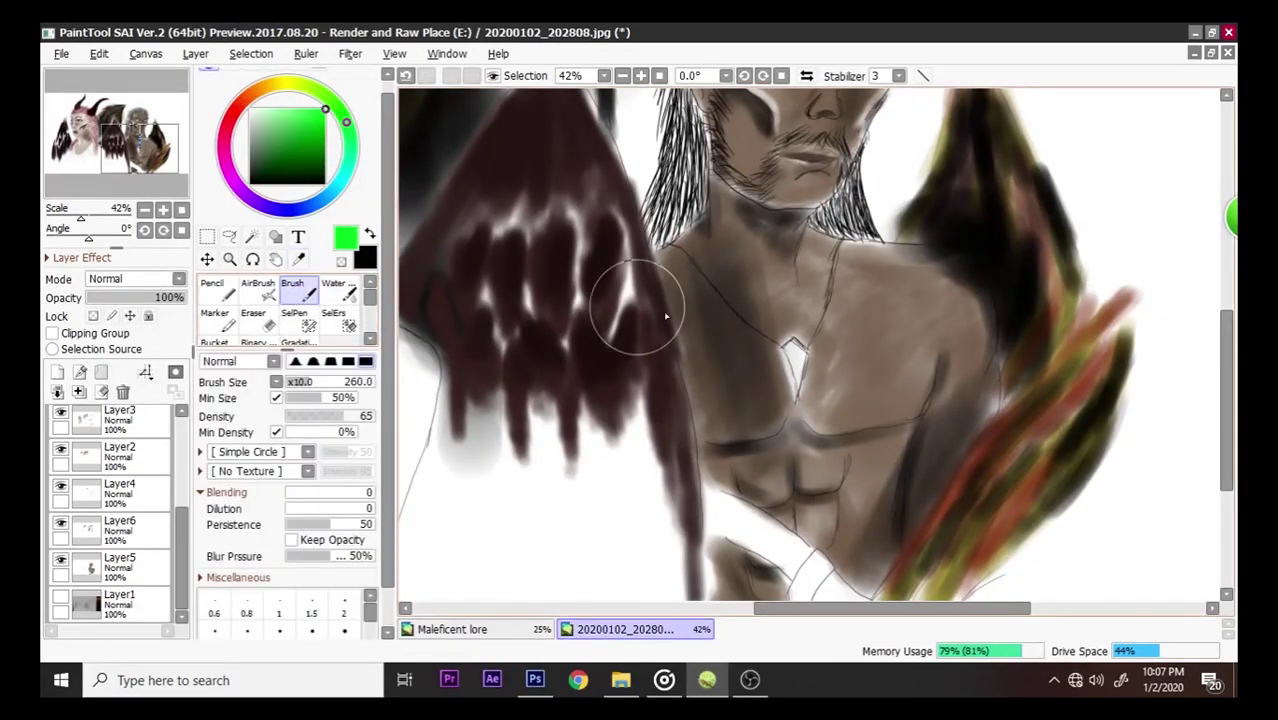
pyautogui.click(276, 382)
pyautogui.click(300, 423)
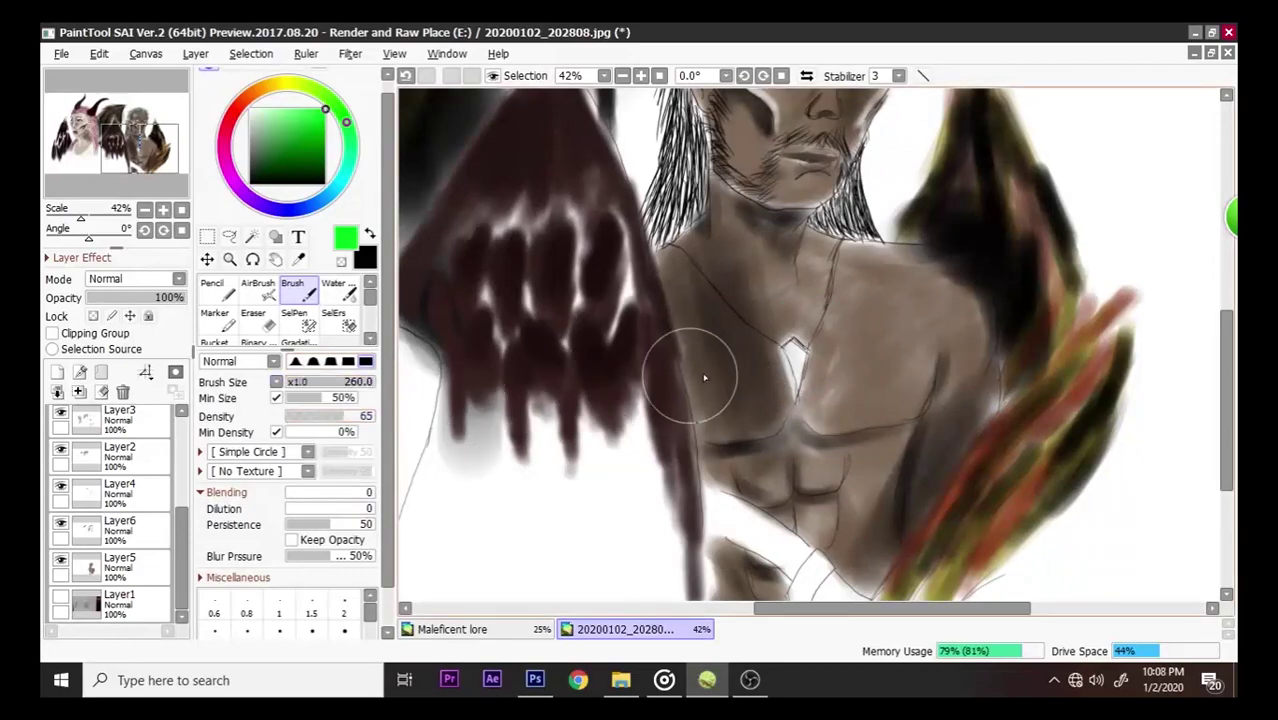
pyautogui.moveTo(333, 388); pyautogui.dragTo(305, 397)
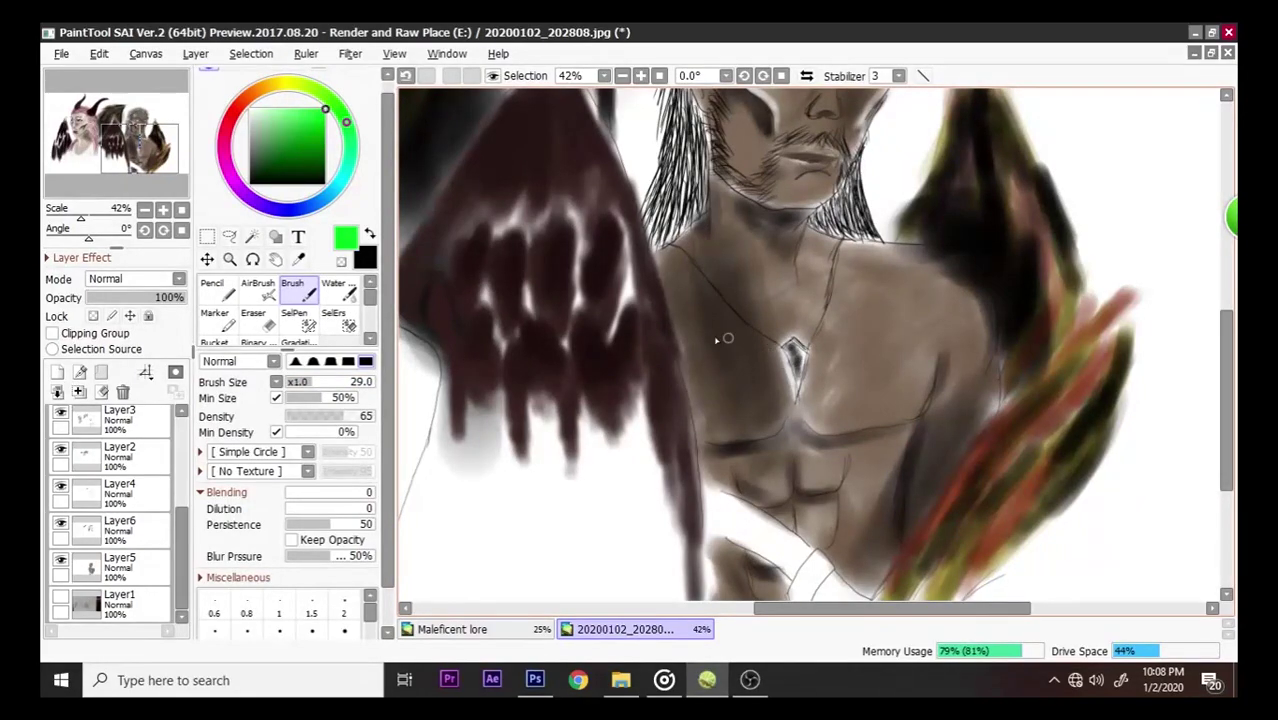
pyautogui.click(155, 490)
pyautogui.hotkey('ctrl', 'z')
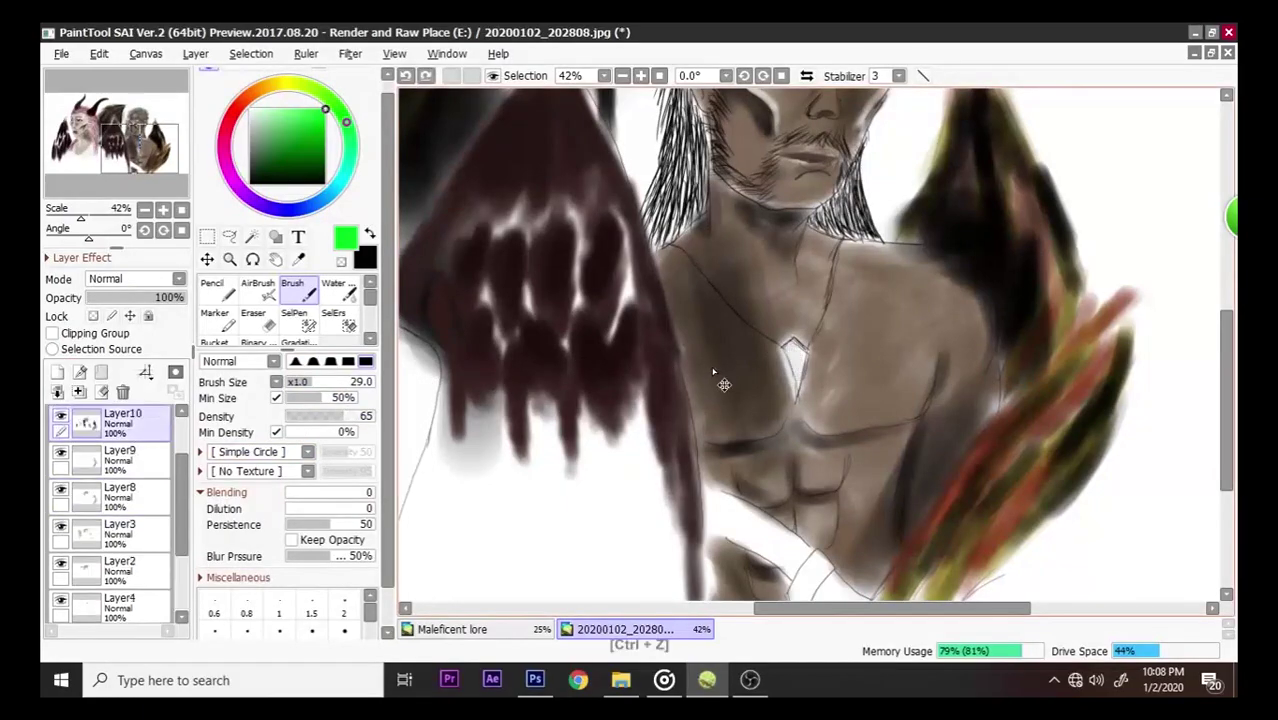
pyautogui.click(150, 462)
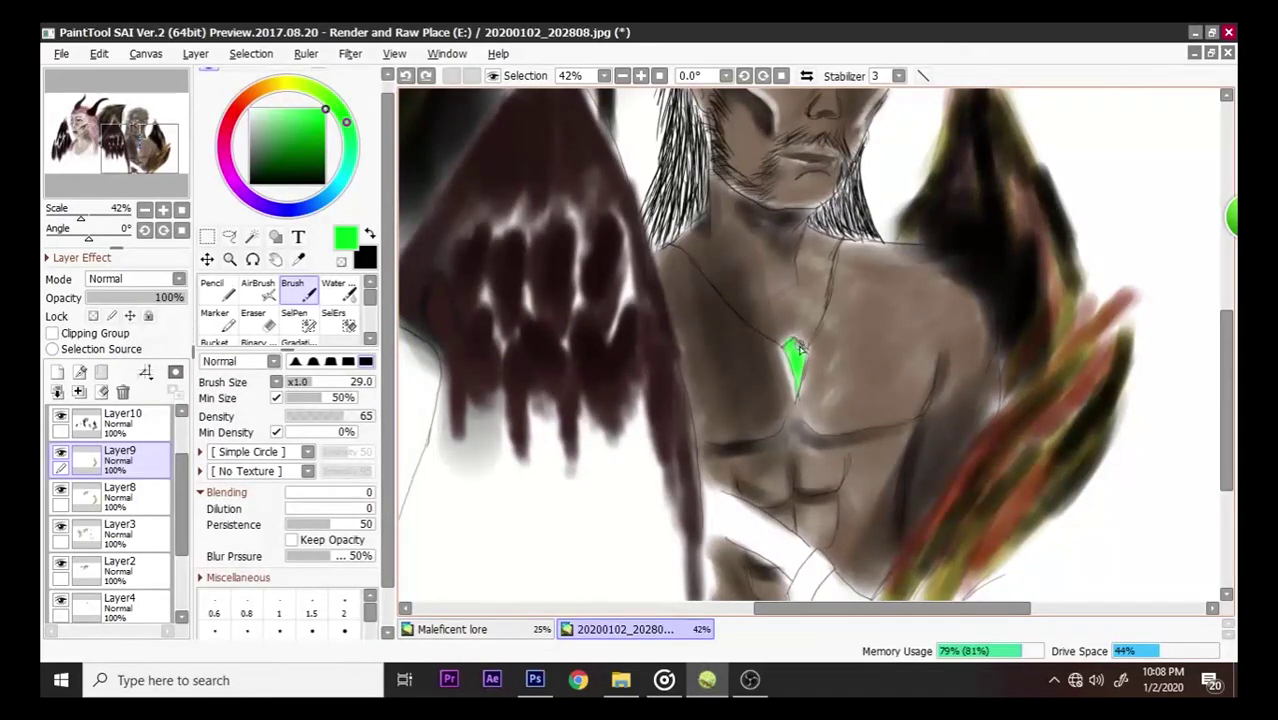
# - Sample black and shade the edges and tip of the green pendant on Layer9 and Layer8
pyautogui.rightClick(560, 302)
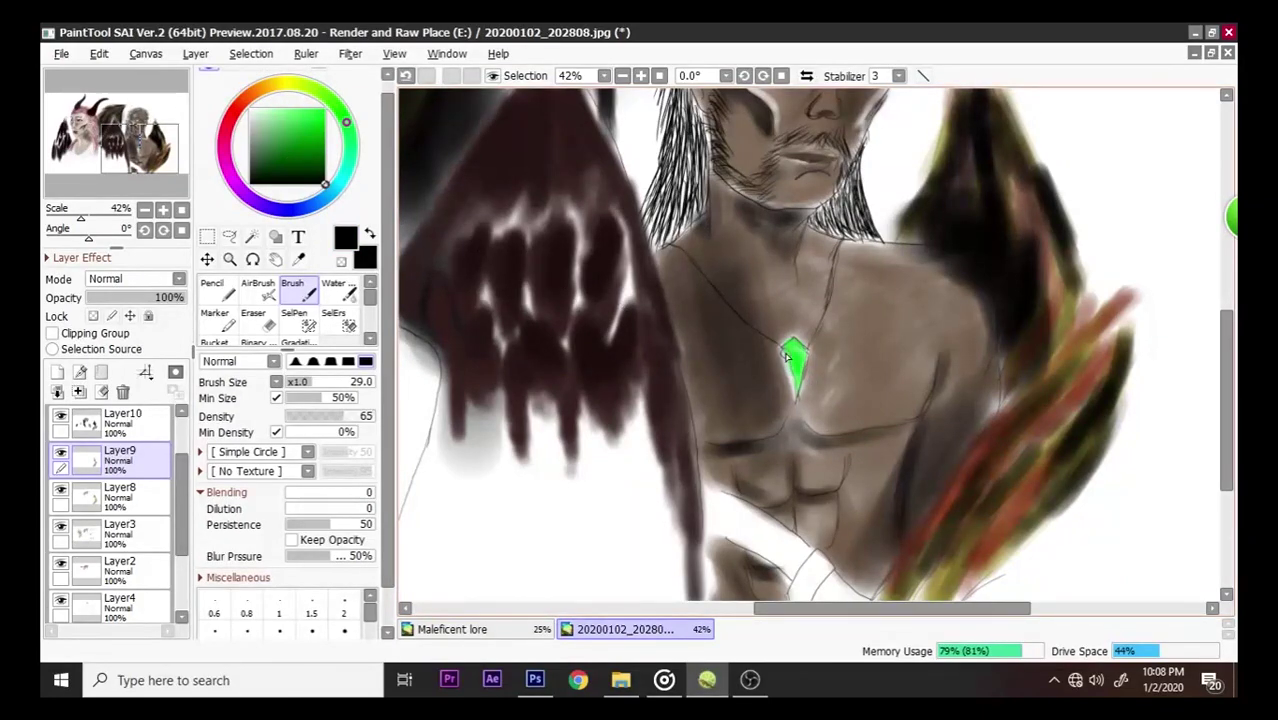
pyautogui.click(130, 497)
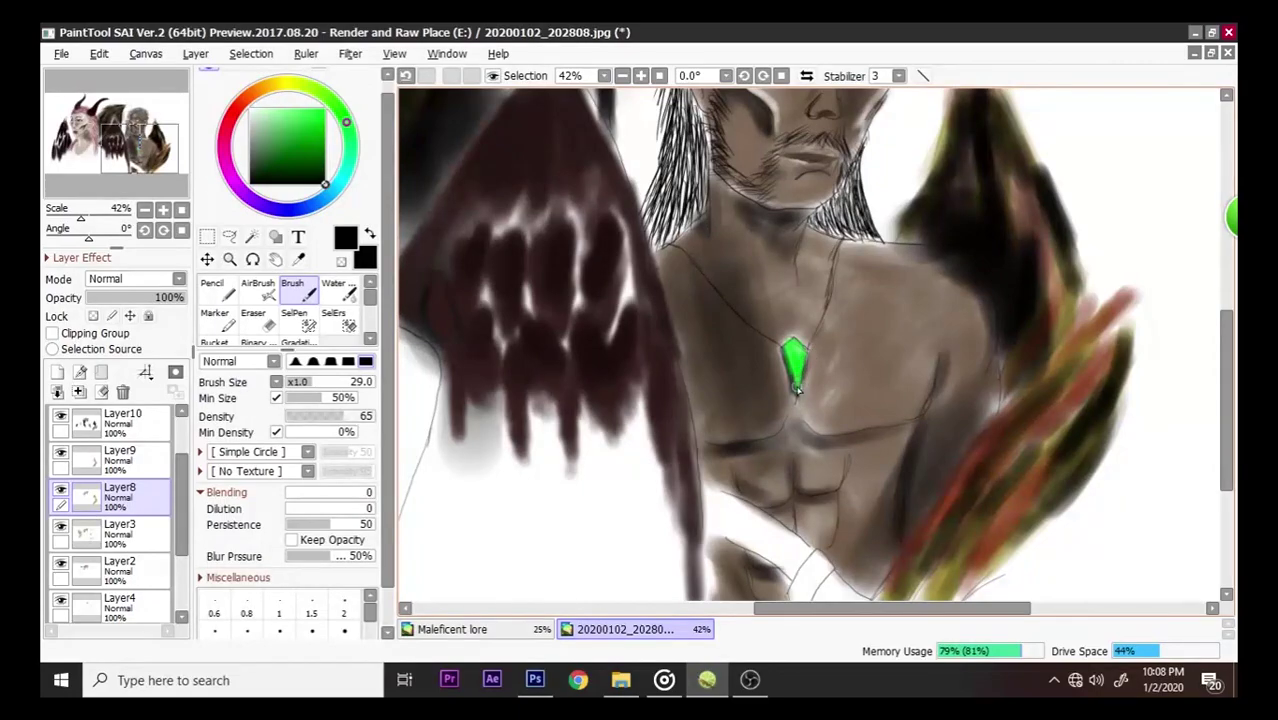
pyautogui.scroll(-4, 797, 390)
pyautogui.scroll(3, 840, 320)
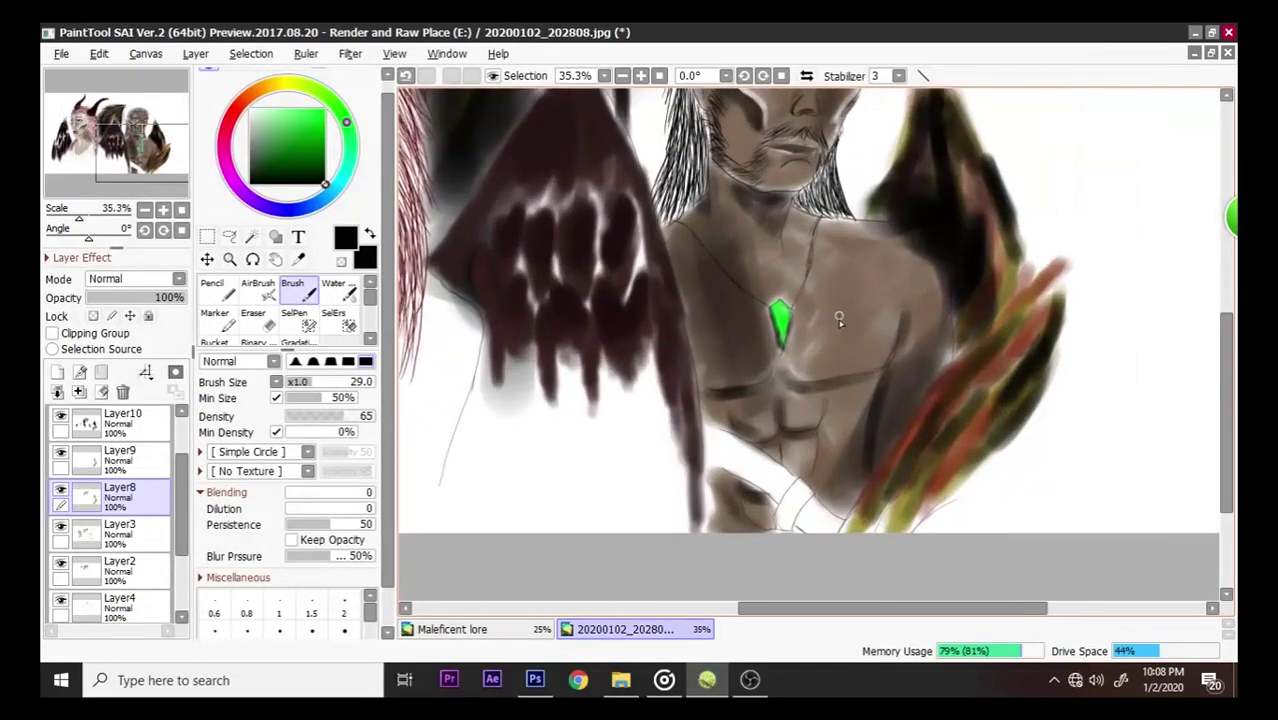
# - Sample the woman's wing's dark reddish-brown and paint both parts of the man's waist strap on Layer9 at Brush size 60
pyautogui.scroll(2, 775, 420)
pyautogui.scroll(-2, 1008, 412)
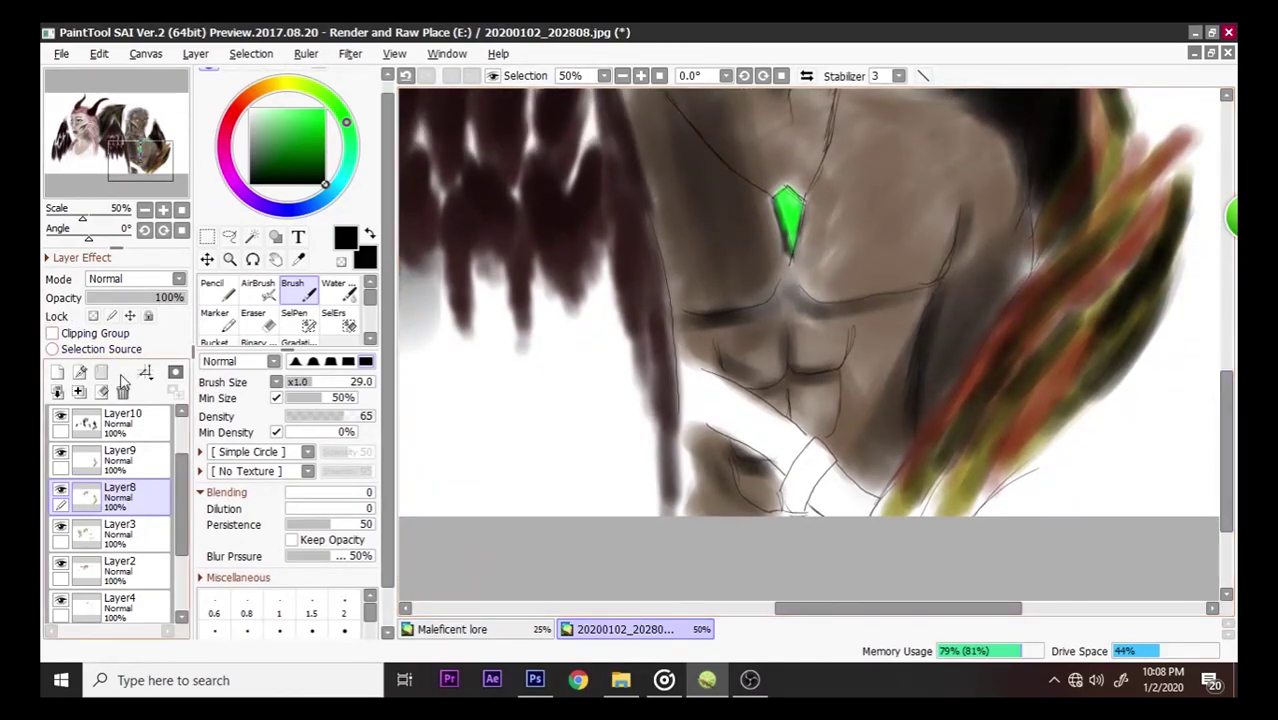
pyautogui.click(298, 259)
pyautogui.click(578, 248)
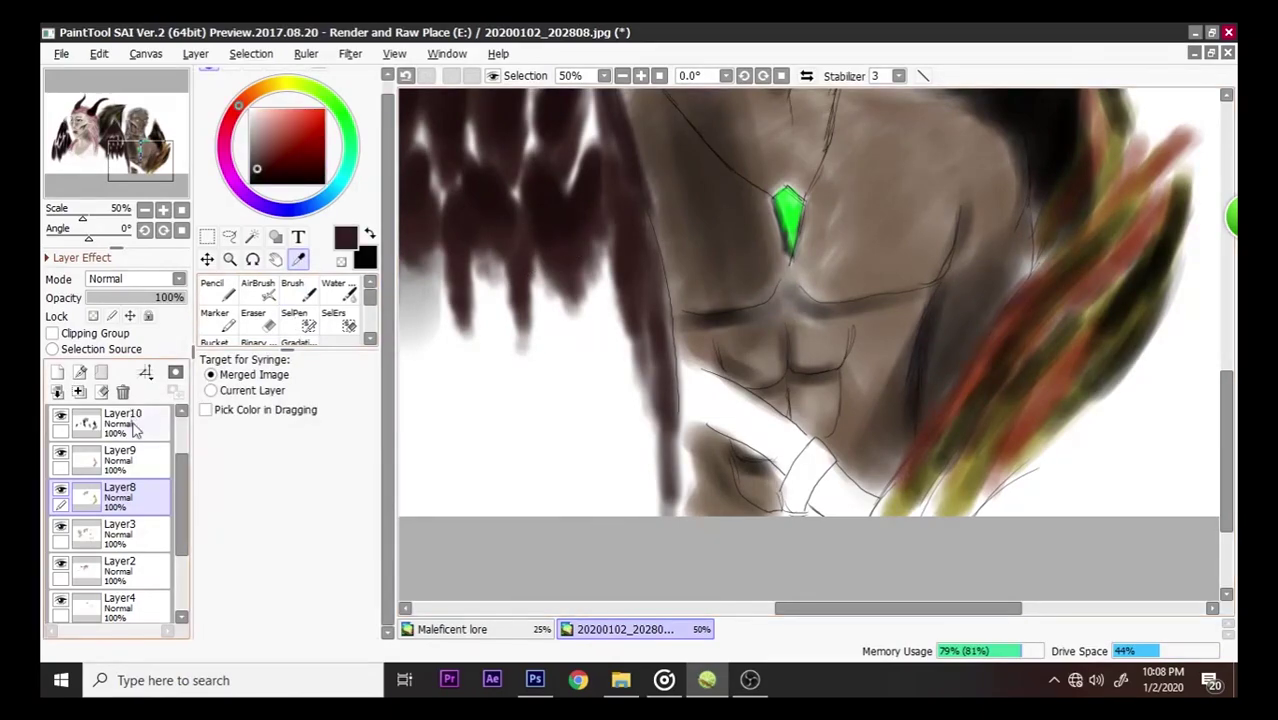
pyautogui.click(127, 452)
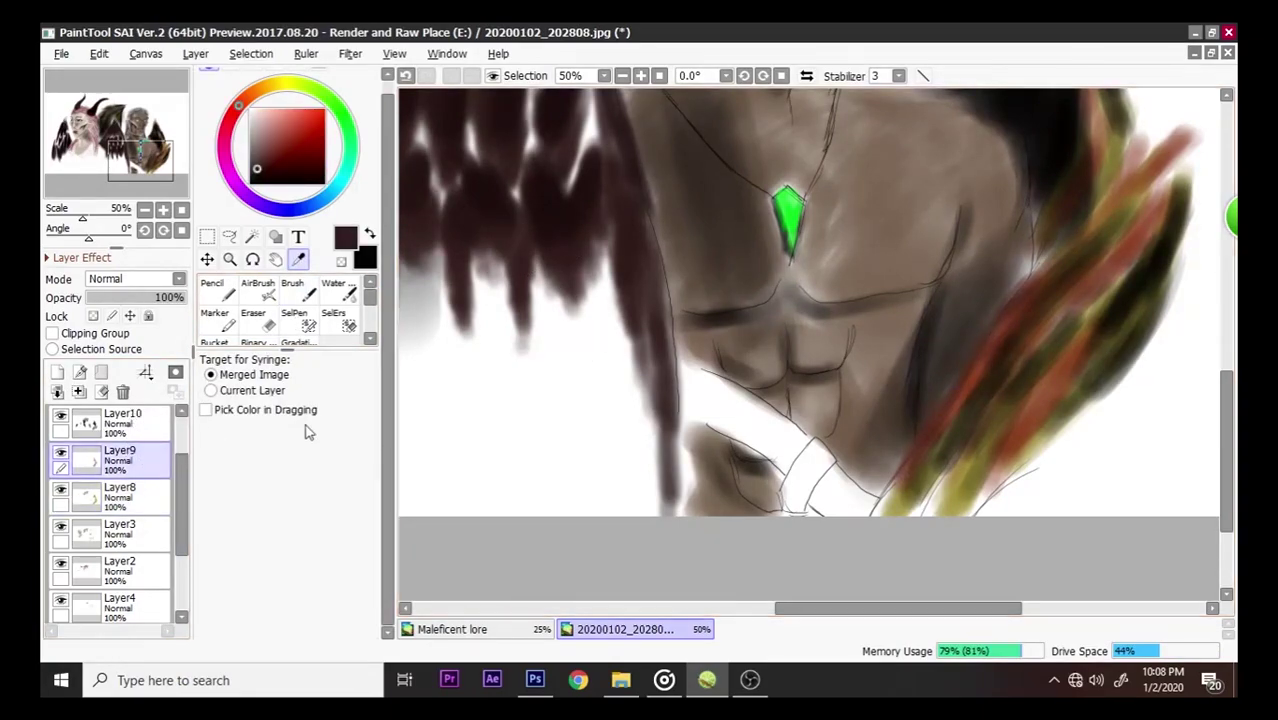
pyautogui.click(296, 293)
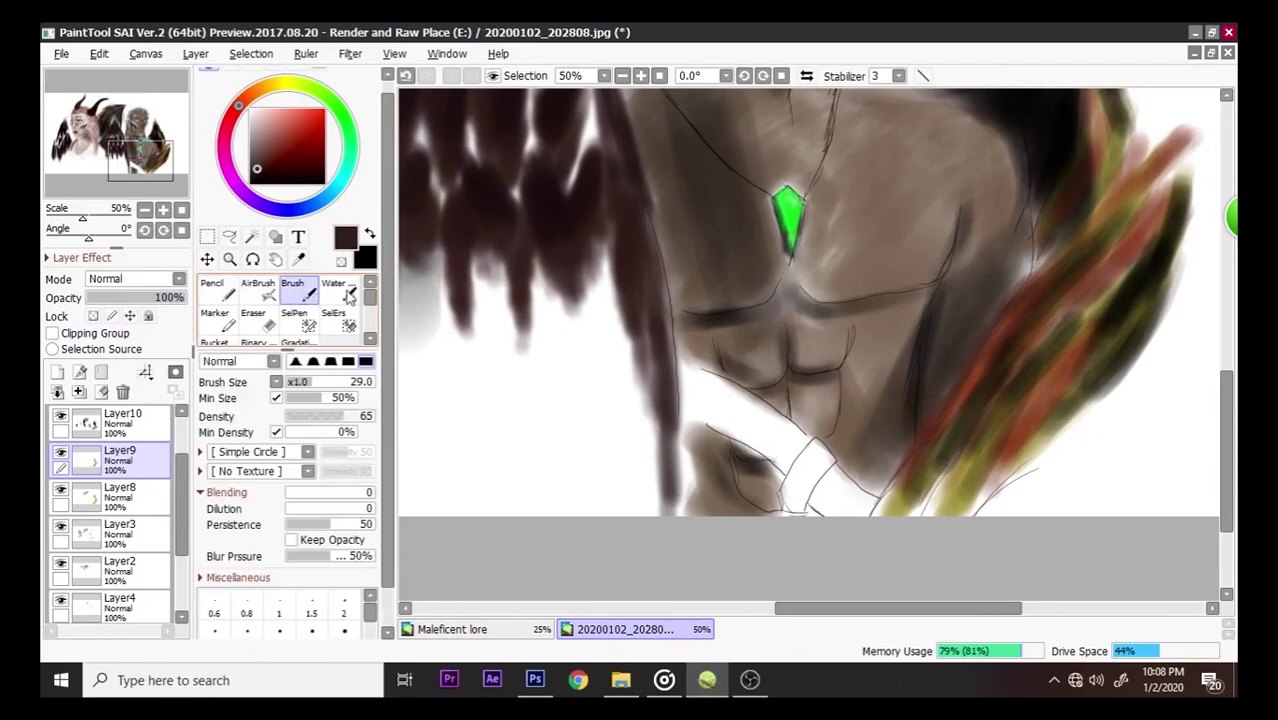
pyautogui.moveTo(336, 387); pyautogui.dragTo(348, 384)
pyautogui.moveTo(745, 405)
pyautogui.mouseDown()
pyautogui.moveTo(710, 387)
pyautogui.moveTo(758, 417)
pyautogui.moveTo(695, 406)
pyautogui.moveTo(763, 442)
pyautogui.moveTo(705, 409)
pyautogui.moveTo(706, 379)
pyautogui.moveTo(764, 409)
pyautogui.moveTo(785, 438)
pyautogui.moveTo(777, 461)
pyautogui.moveTo(799, 436)
pyautogui.mouseUp()
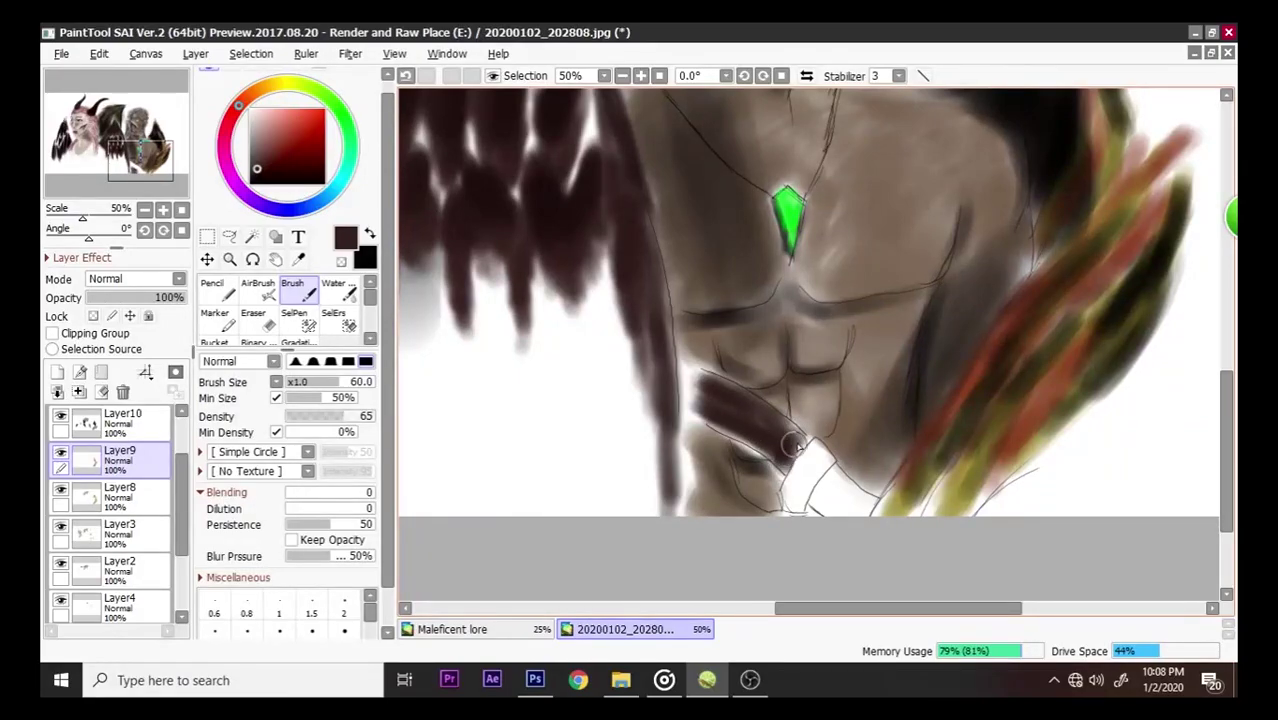
pyautogui.moveTo(692, 389)
pyautogui.mouseDown()
pyautogui.moveTo(707, 379)
pyautogui.moveTo(740, 405)
pyautogui.mouseUp()
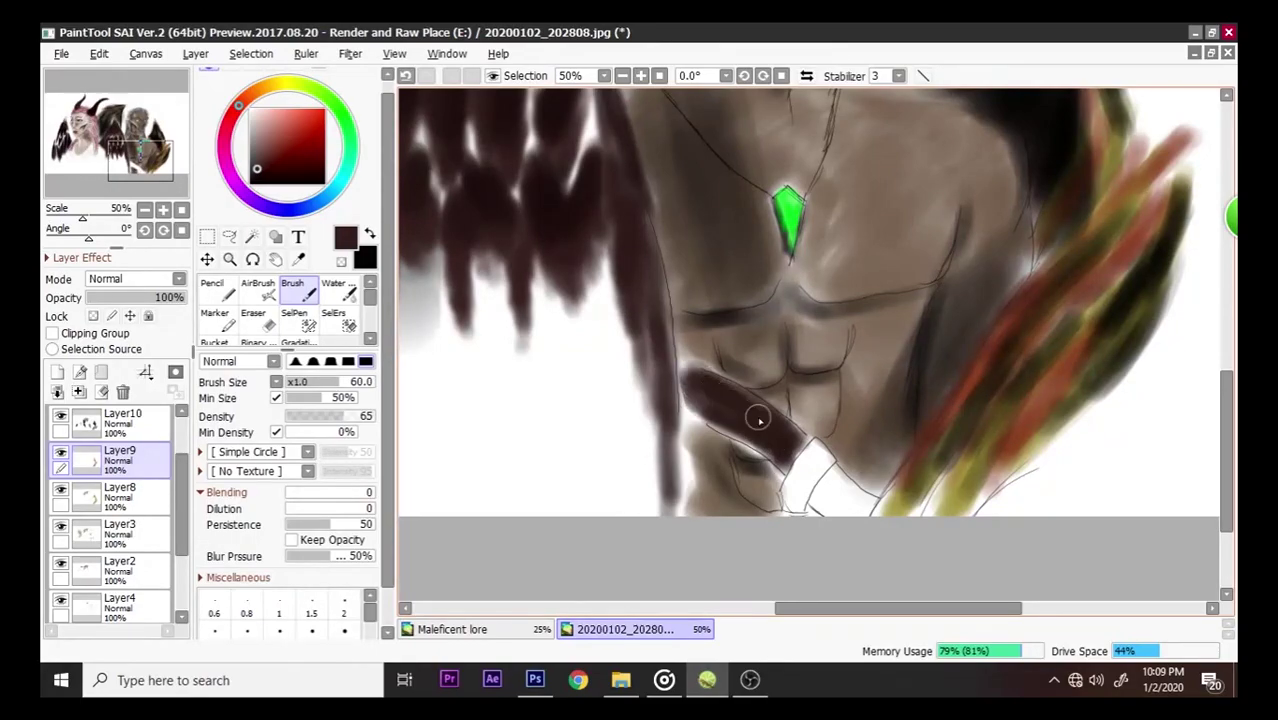
pyautogui.moveTo(831, 484); pyautogui.dragTo(860, 518)
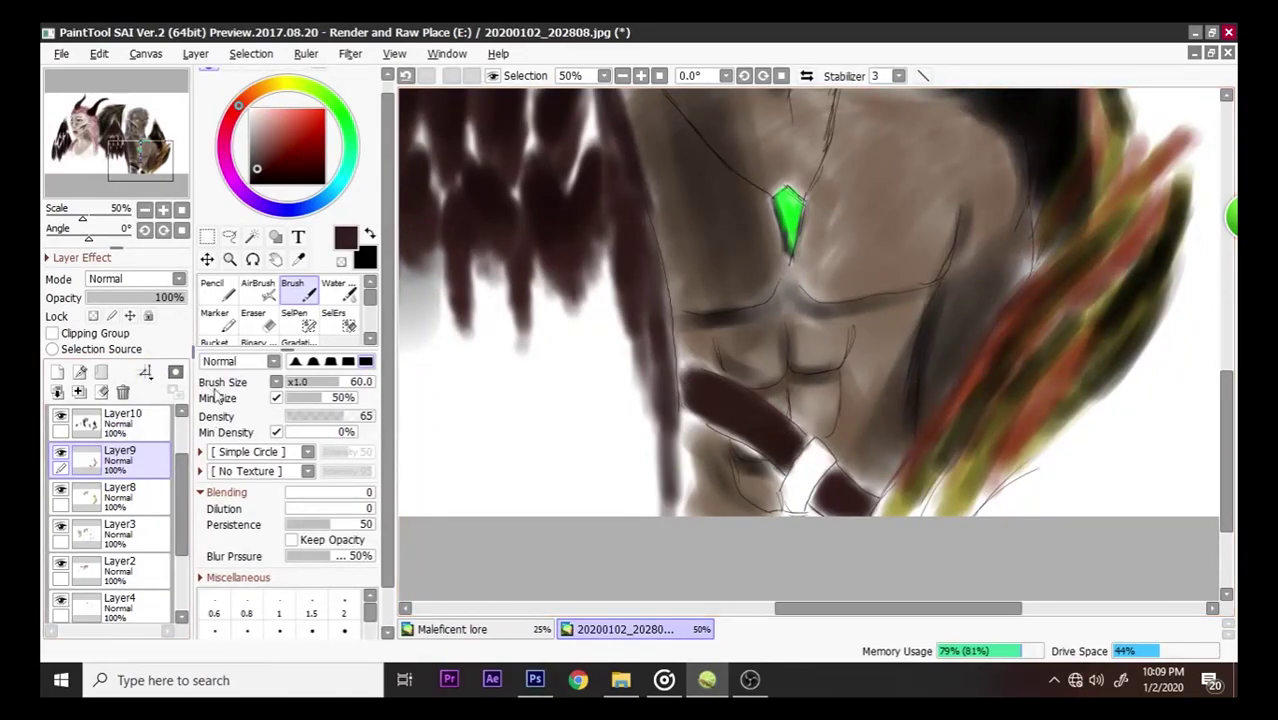
# - Sample the pendant's green and fill the white band crossing the man's waist strap
pyautogui.click(298, 260)
pyautogui.click(792, 205)
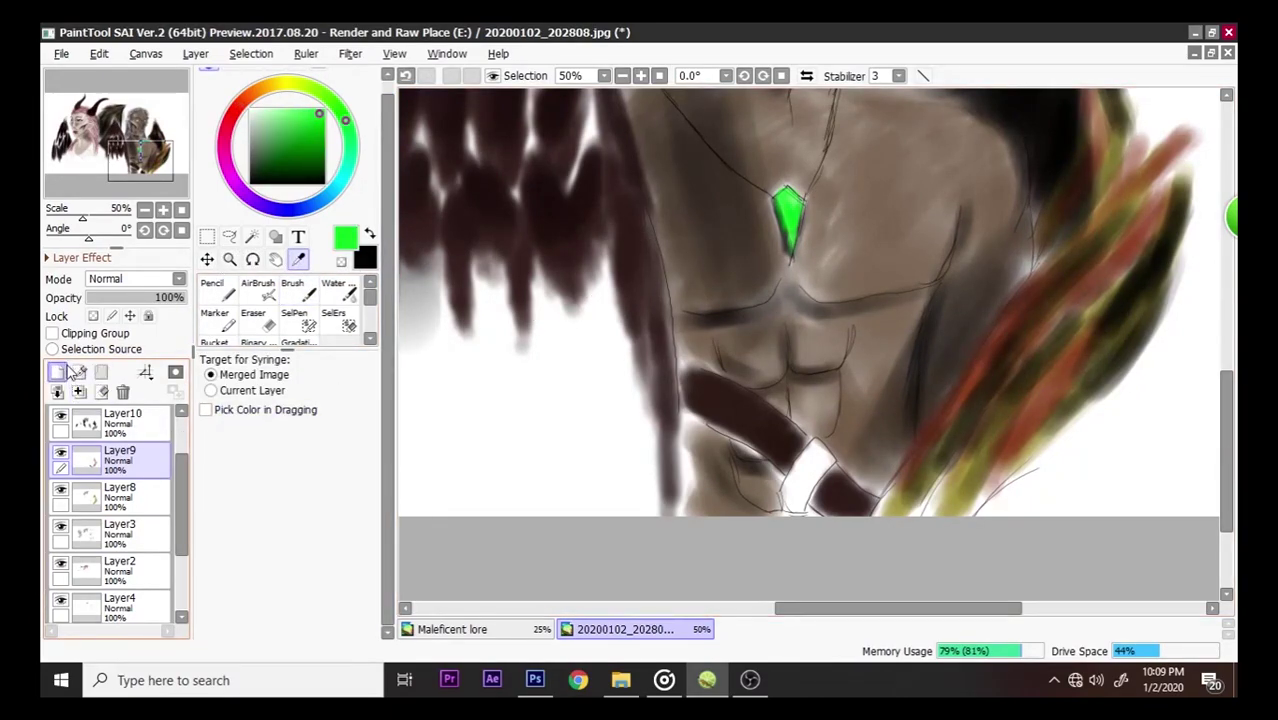
pyautogui.click(292, 293)
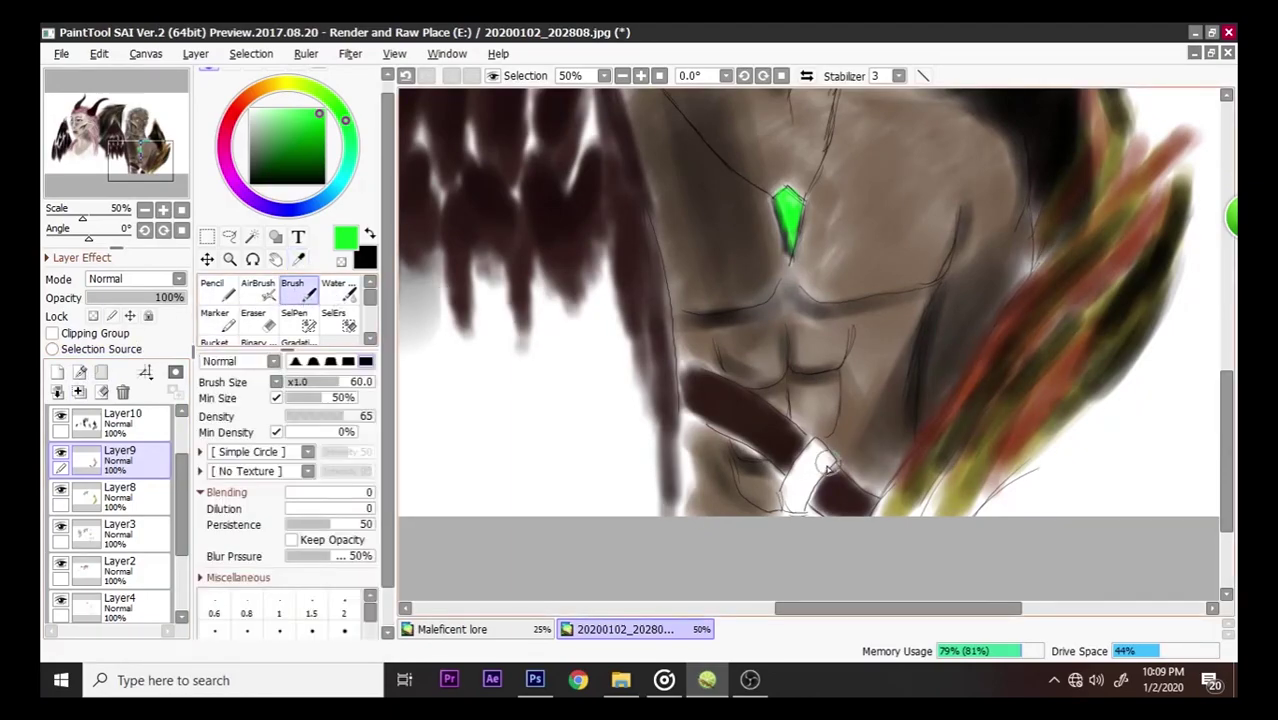
pyautogui.moveTo(821, 461)
pyautogui.mouseDown()
pyautogui.moveTo(803, 506)
pyautogui.moveTo(810, 463)
pyautogui.mouseUp()
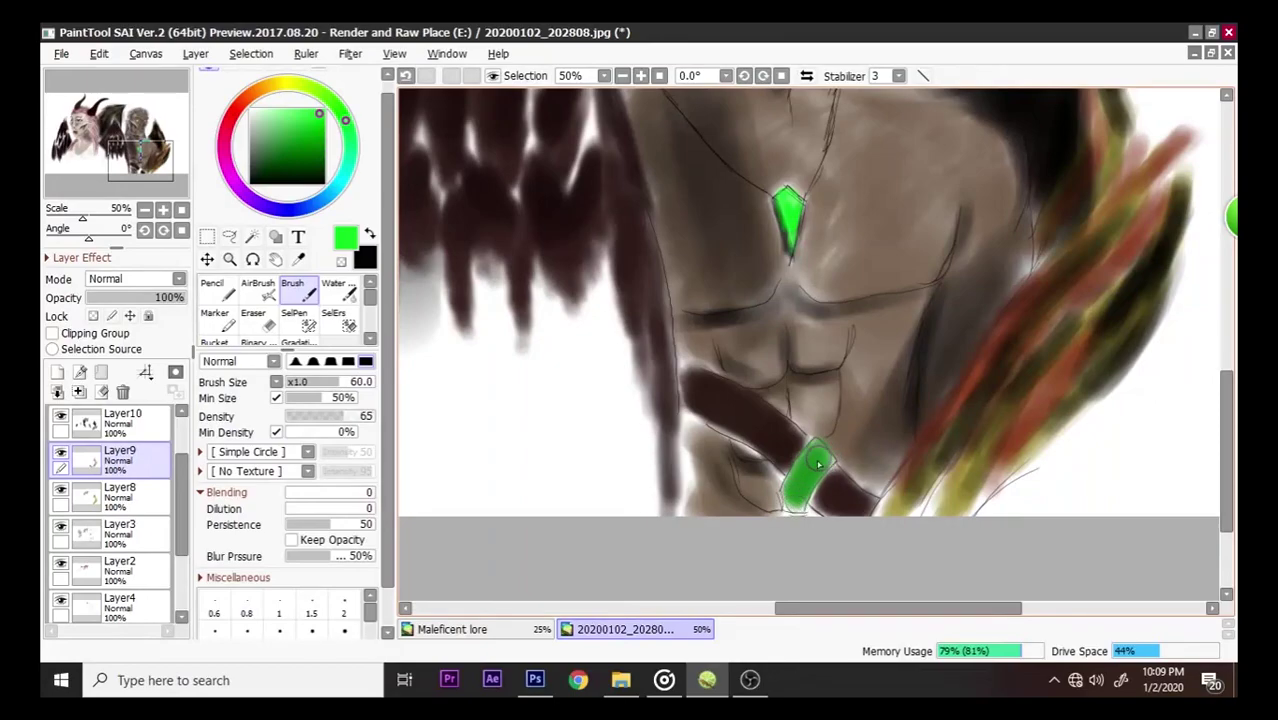
# - Examine the whole composition and inspect the man's face, pendant and waist strap up close
pyautogui.scroll(-2, 875, 101)
pyautogui.moveTo(1215, 467); pyautogui.dragTo(1201, 387)
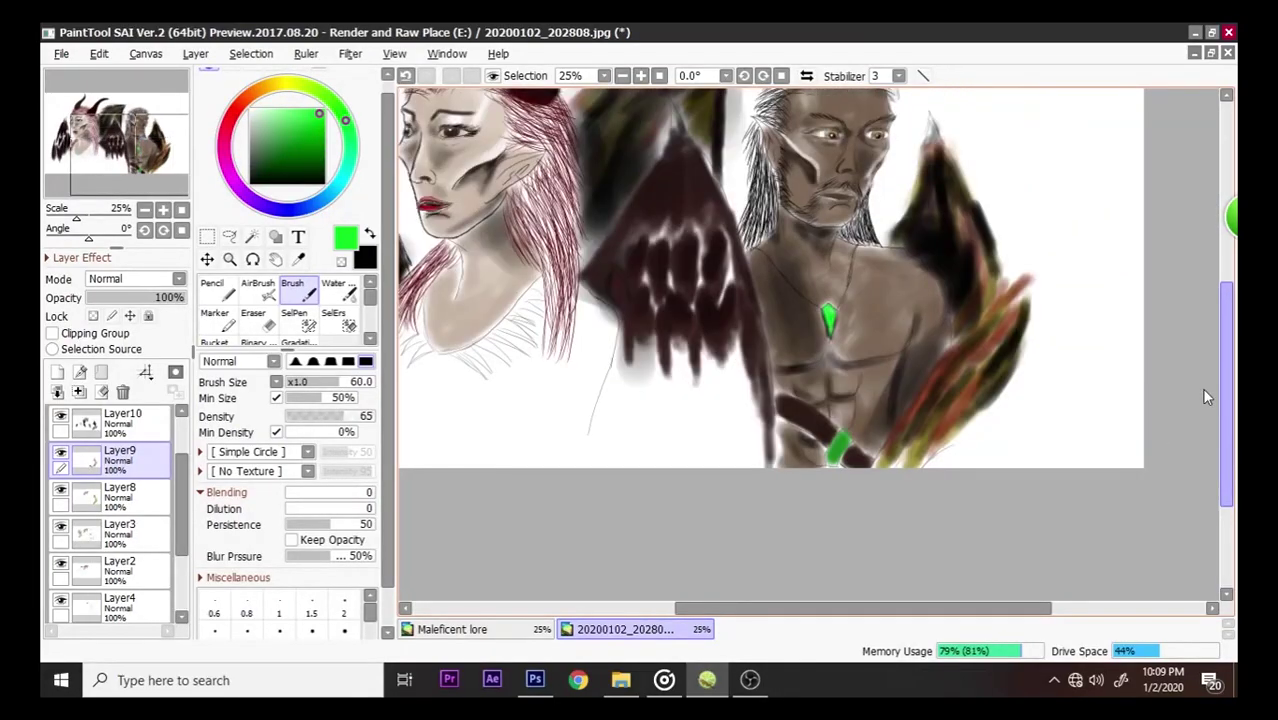
pyautogui.scroll(1, 845, 266)
pyautogui.scroll(-2, 845, 266)
pyautogui.scroll(3, 845, 266)
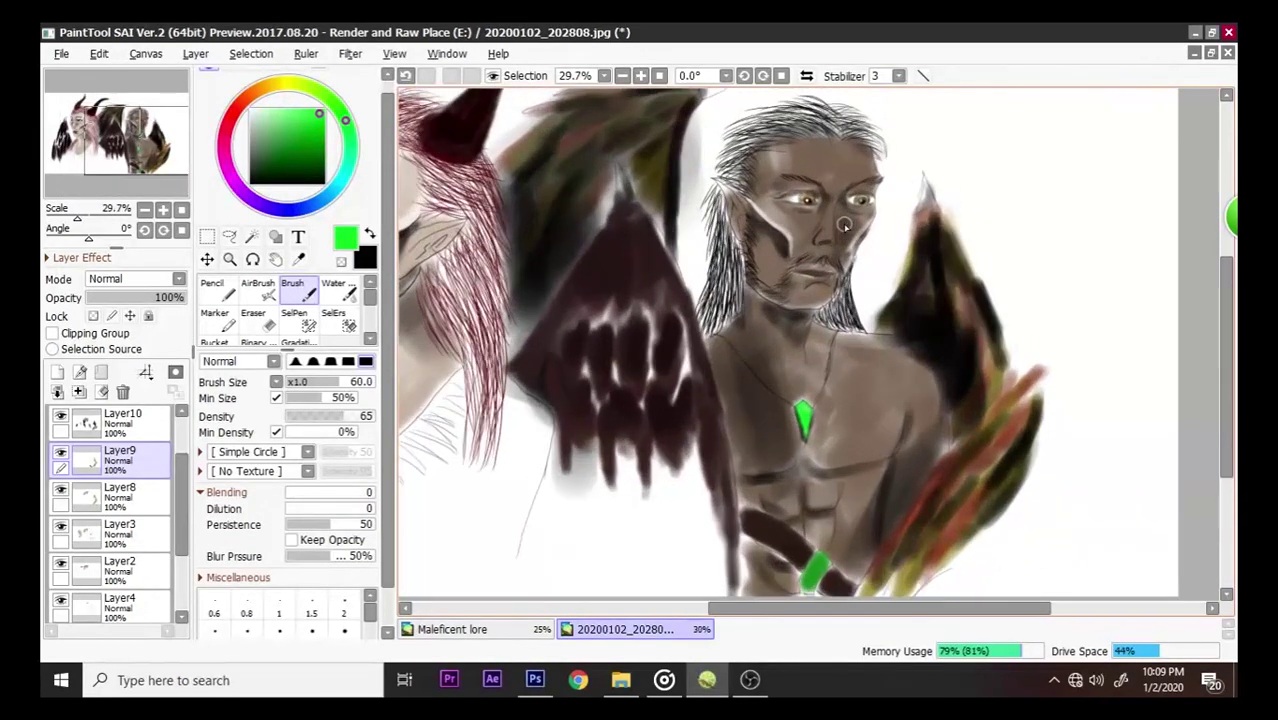
pyautogui.scroll(-1, 845, 197)
pyautogui.scroll(2, 845, 197)
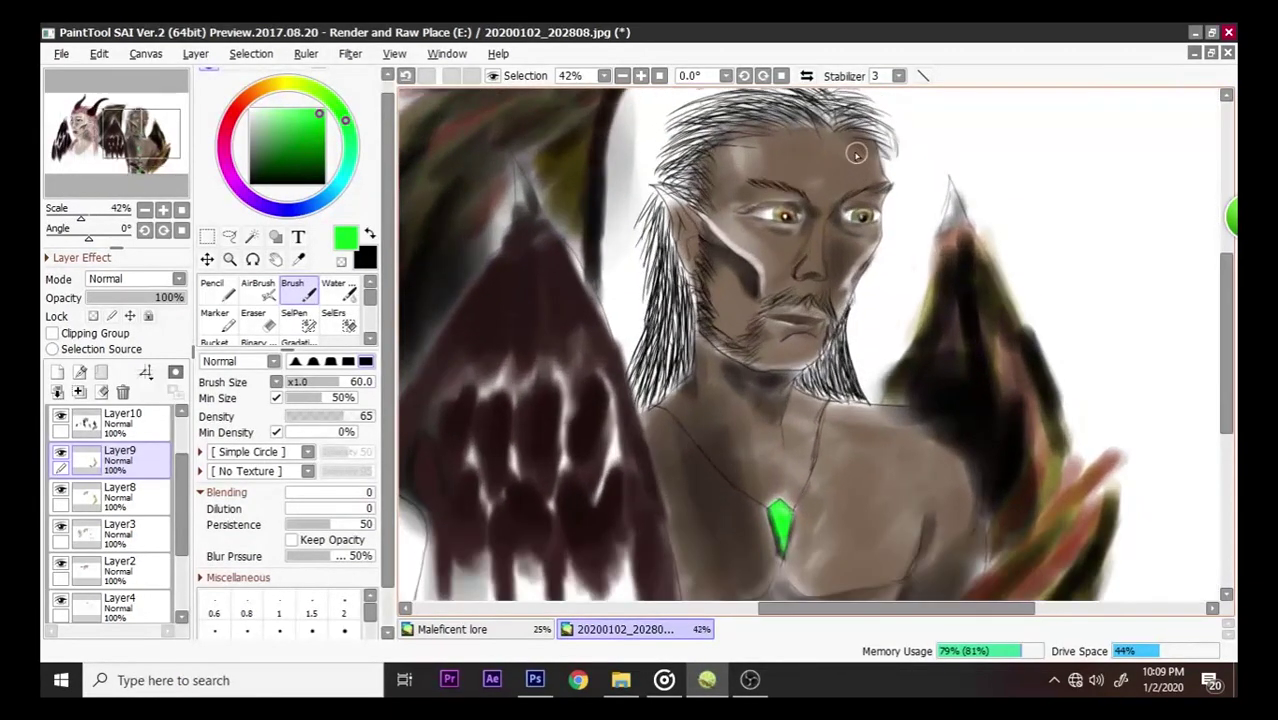
pyautogui.scroll(-5, 832, 160)
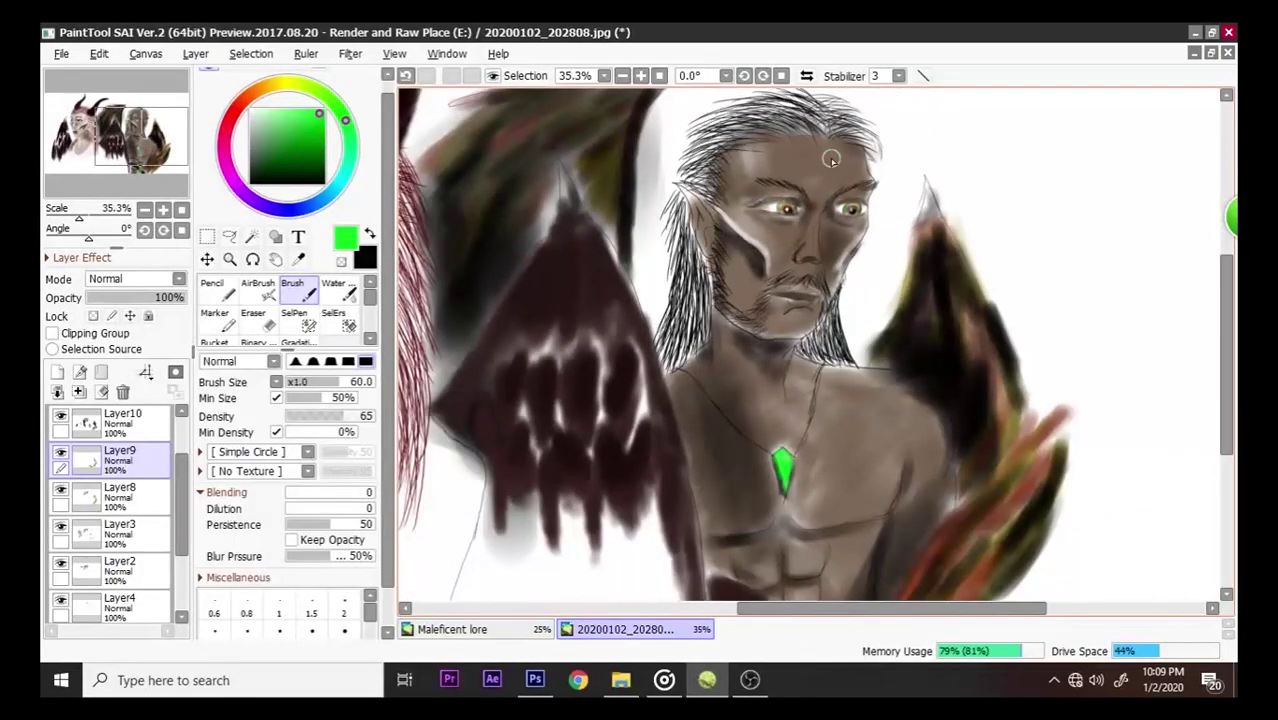
pyautogui.scroll(2, 832, 160)
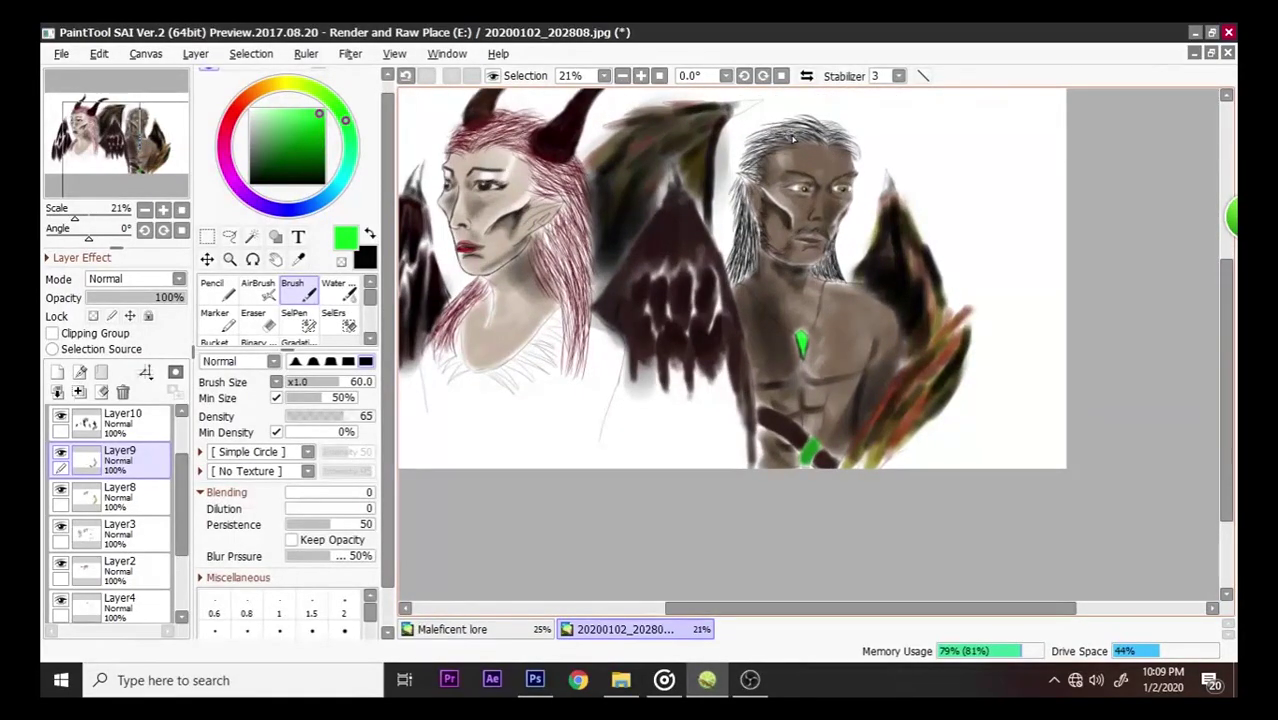
pyautogui.scroll(-1, 790, 135)
pyautogui.scroll(3, 790, 130)
pyautogui.scroll(-2, 788, 127)
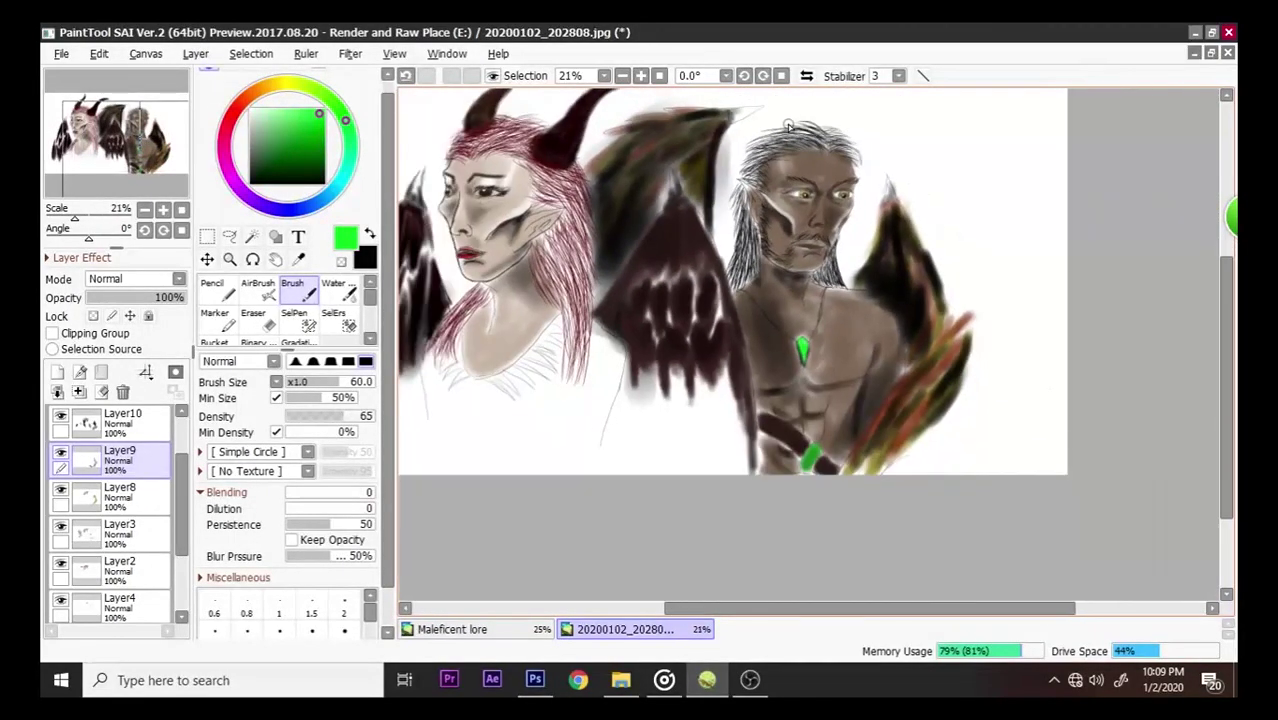
pyautogui.scroll(-1, 788, 127)
pyautogui.moveTo(1219, 437); pyautogui.dragTo(1157, 390)
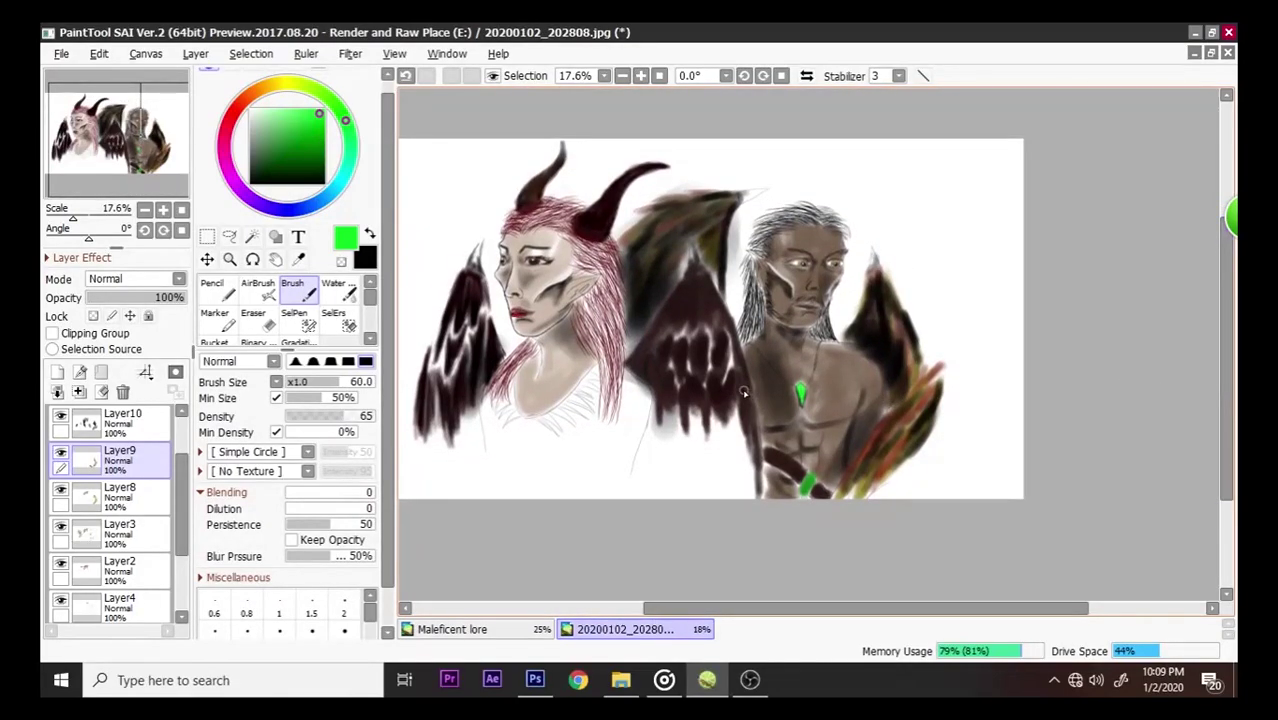
pyautogui.scroll(-1, 487, 509)
pyautogui.scroll(3, 480, 495)
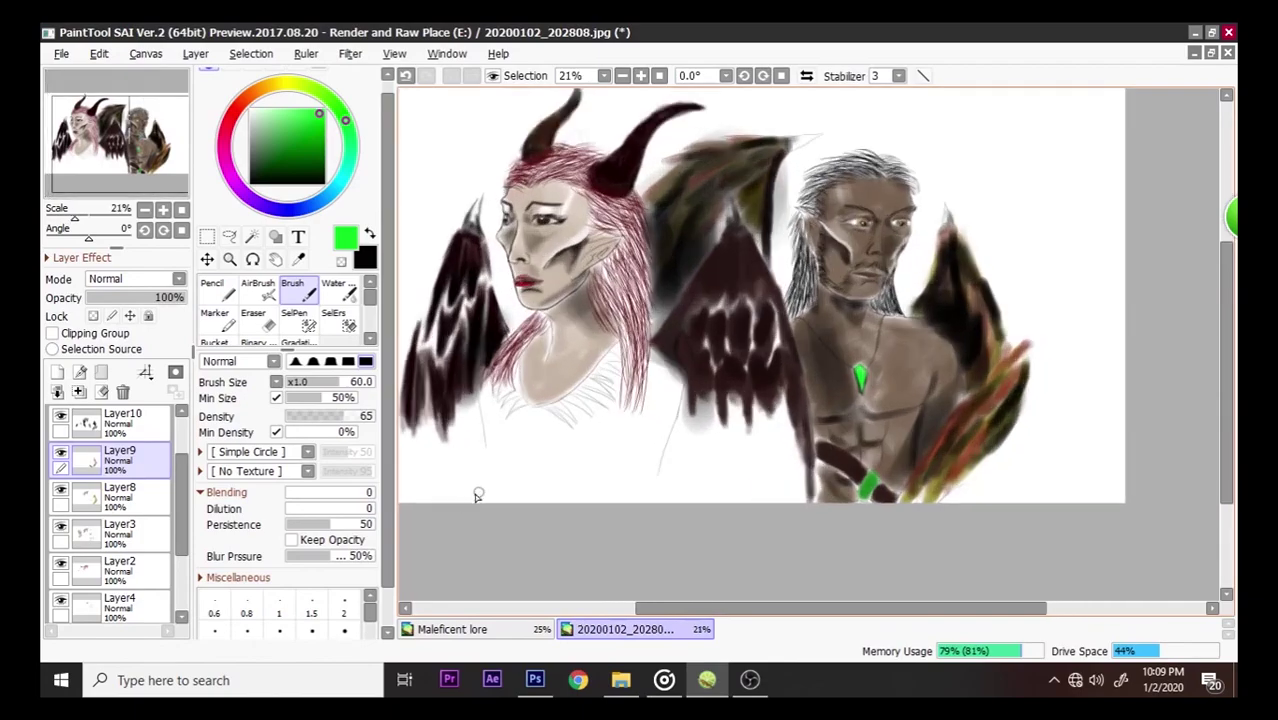
# - Choose a muted yellow-green, set the Brush size to 100 and paint the sides and lower part of the woman's dress
pyautogui.scroll(1, 463, 465)
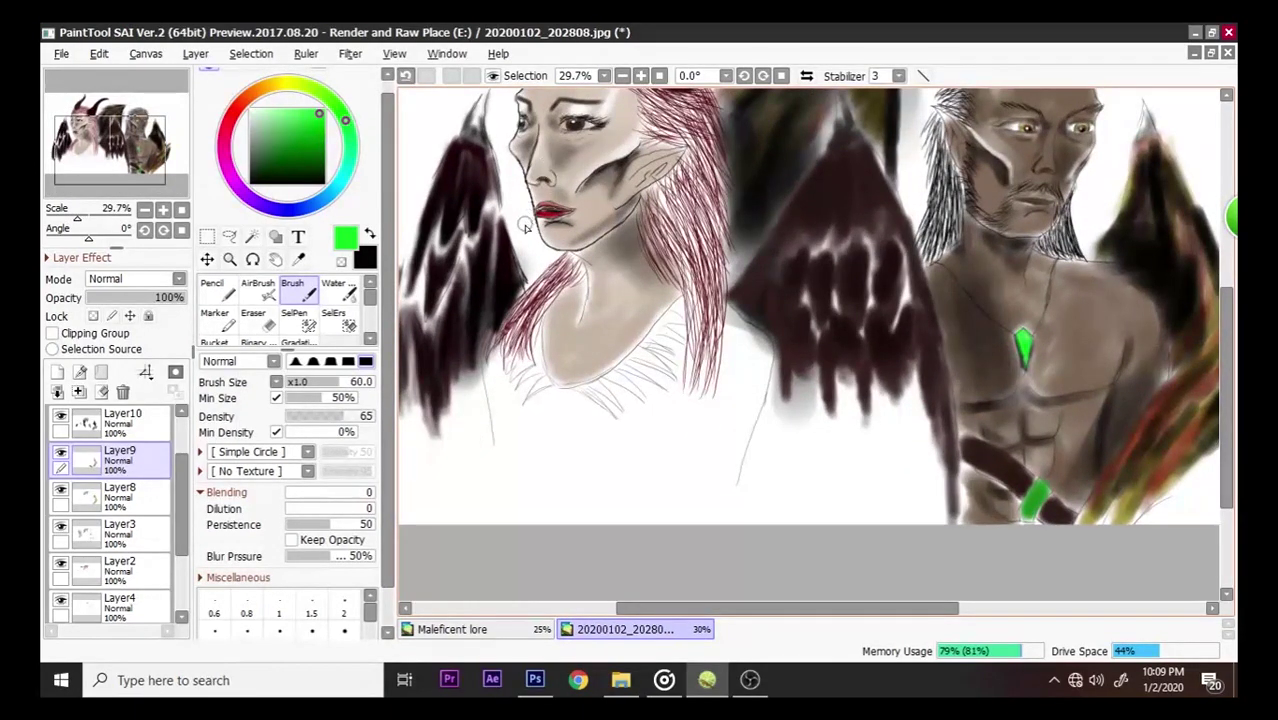
pyautogui.click(289, 82)
pyautogui.click(328, 147)
pyautogui.moveTo(332, 147); pyautogui.dragTo(290, 130)
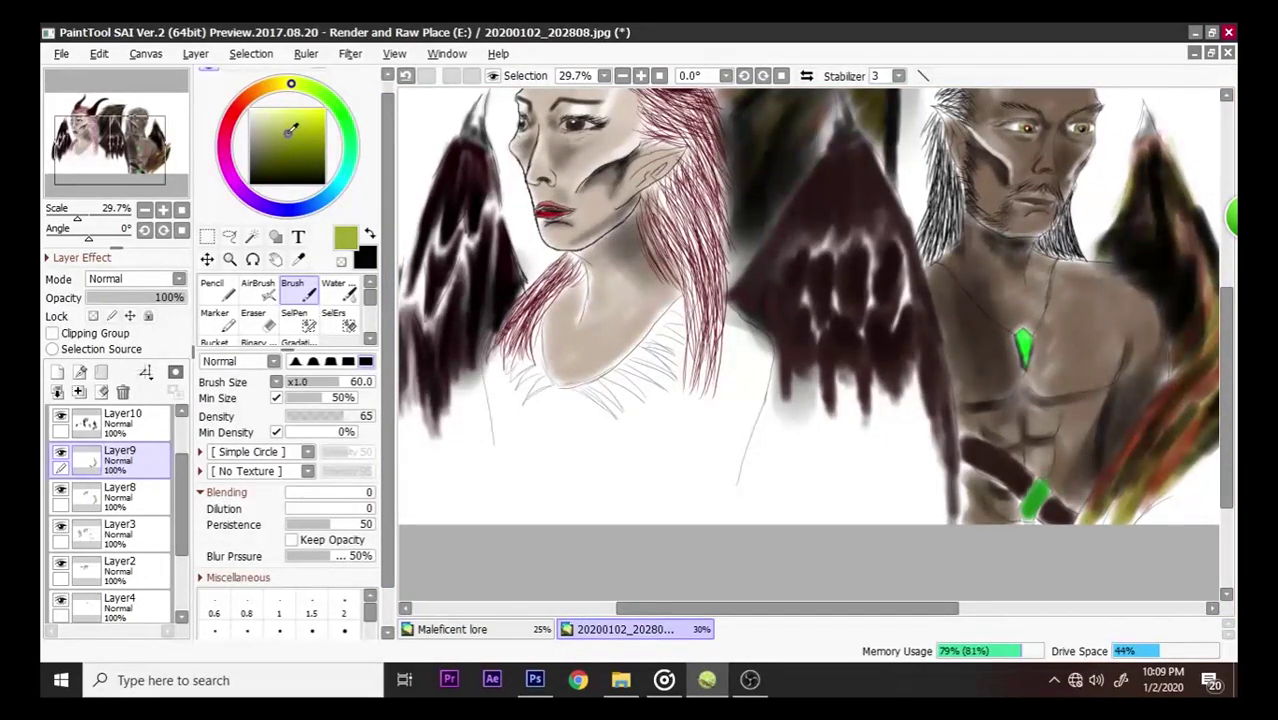
pyautogui.moveTo(556, 268); pyautogui.dragTo(494, 407)
pyautogui.moveTo(335, 382); pyautogui.dragTo(352, 382)
pyautogui.moveTo(508, 427)
pyautogui.mouseDown()
pyautogui.moveTo(491, 395)
pyautogui.moveTo(505, 445)
pyautogui.mouseUp()
pyautogui.moveTo(750, 385)
pyautogui.mouseDown()
pyautogui.moveTo(730, 482)
pyautogui.moveTo(753, 361)
pyautogui.moveTo(749, 395)
pyautogui.moveTo(757, 378)
pyautogui.moveTo(751, 344)
pyautogui.moveTo(770, 360)
pyautogui.moveTo(735, 422)
pyautogui.moveTo(732, 388)
pyautogui.moveTo(721, 392)
pyautogui.moveTo(708, 440)
pyautogui.moveTo(732, 399)
pyautogui.moveTo(737, 413)
pyautogui.moveTo(695, 468)
pyautogui.mouseUp()
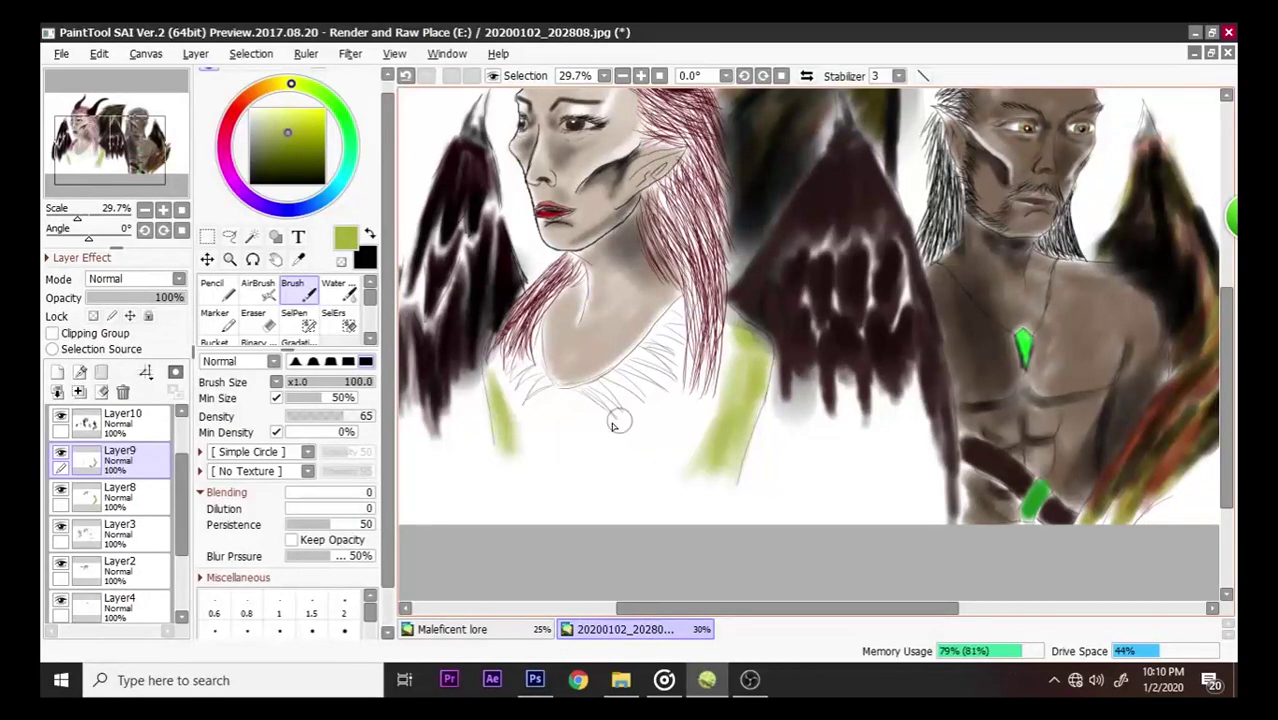
pyautogui.moveTo(521, 444)
pyautogui.mouseDown()
pyautogui.moveTo(527, 416)
pyautogui.moveTo(551, 433)
pyautogui.moveTo(514, 417)
pyautogui.moveTo(567, 440)
pyautogui.moveTo(552, 408)
pyautogui.moveTo(577, 411)
pyautogui.moveTo(589, 432)
pyautogui.moveTo(662, 404)
pyautogui.moveTo(631, 430)
pyautogui.moveTo(629, 457)
pyautogui.moveTo(689, 391)
pyautogui.moveTo(679, 476)
pyautogui.mouseUp()
pyautogui.scroll(-3, 679, 476)
pyautogui.scroll(2, 866, 224)
pyautogui.scroll(-1, 770, 134)
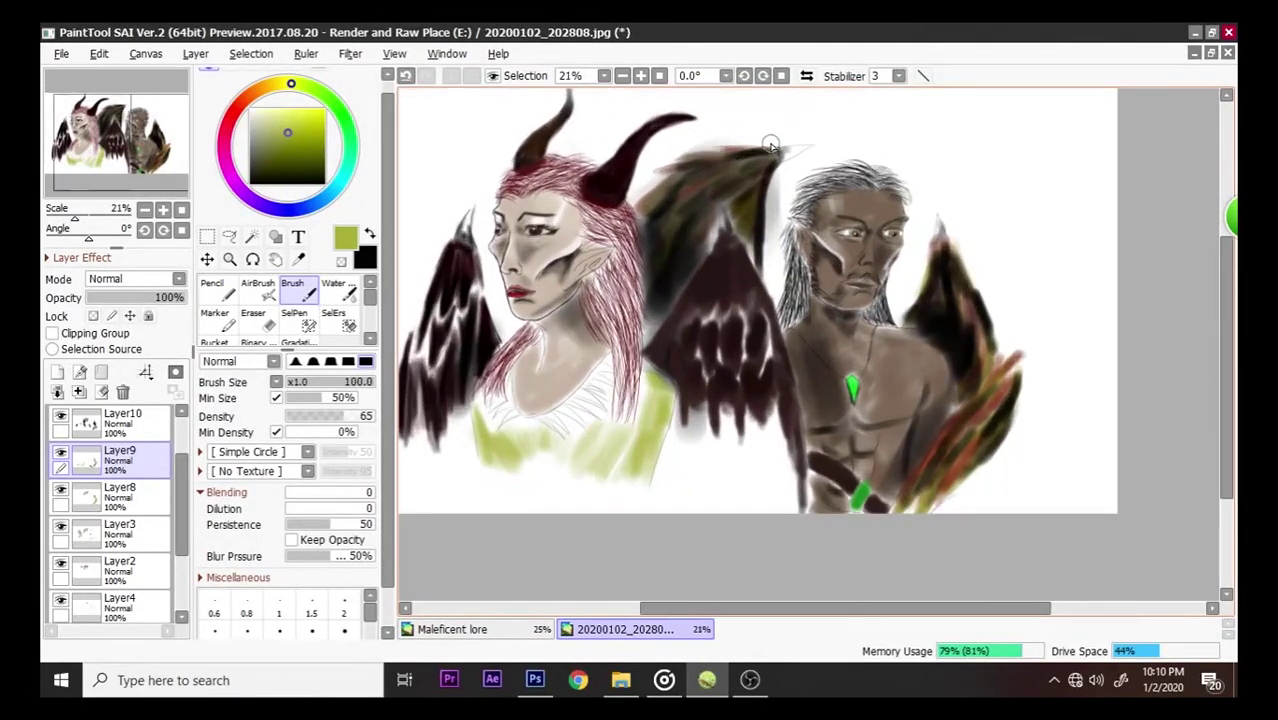
# - Save the painting under the new file name 20200102_2028fff08.jpg on the E: drive, with JPEG compression quality 90
pyautogui.scroll(2, 684, 142)
pyautogui.scroll(-3, 684, 151)
pyautogui.scroll(-1, 684, 151)
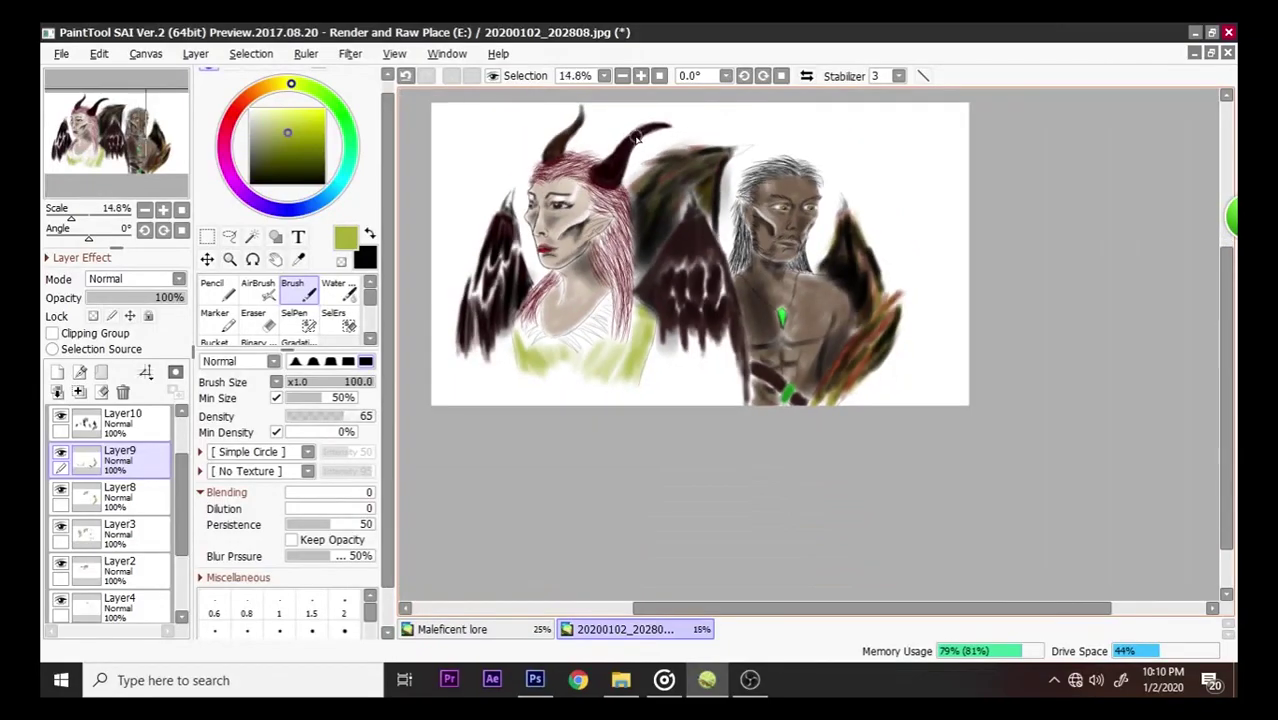
pyautogui.scroll(2, 599, 134)
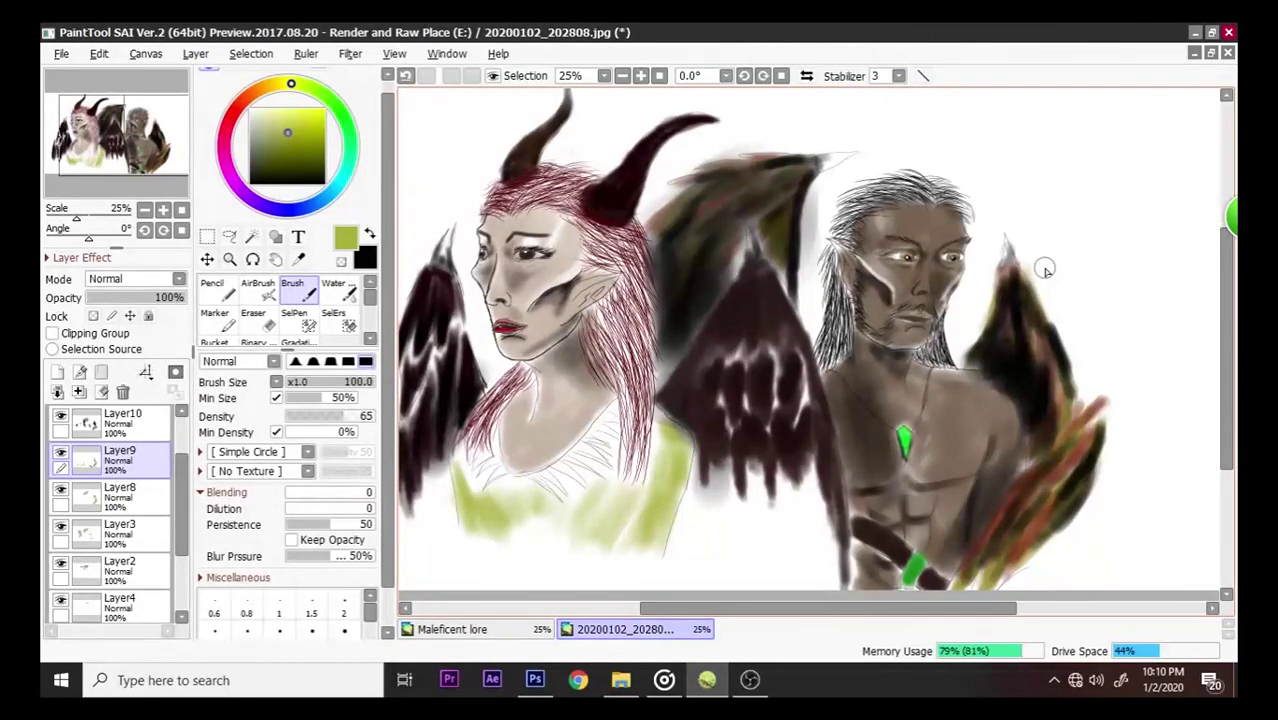
pyautogui.click(61, 54)
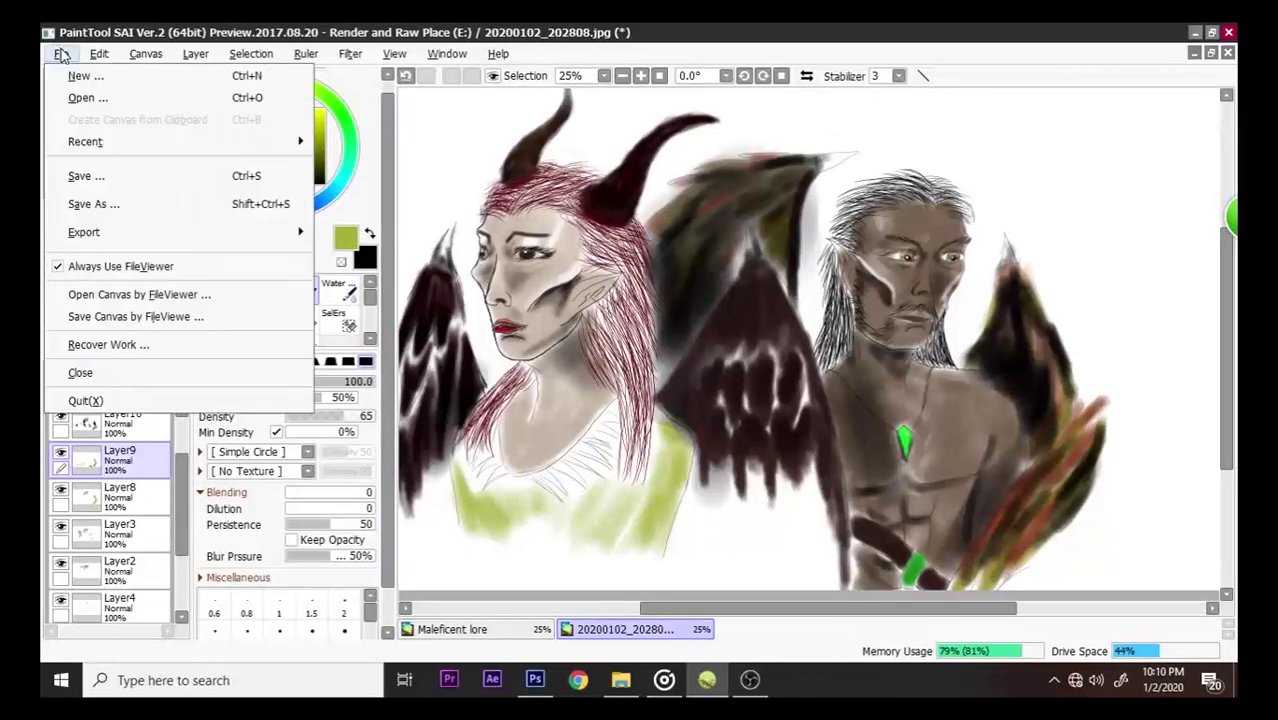
pyautogui.click(118, 205)
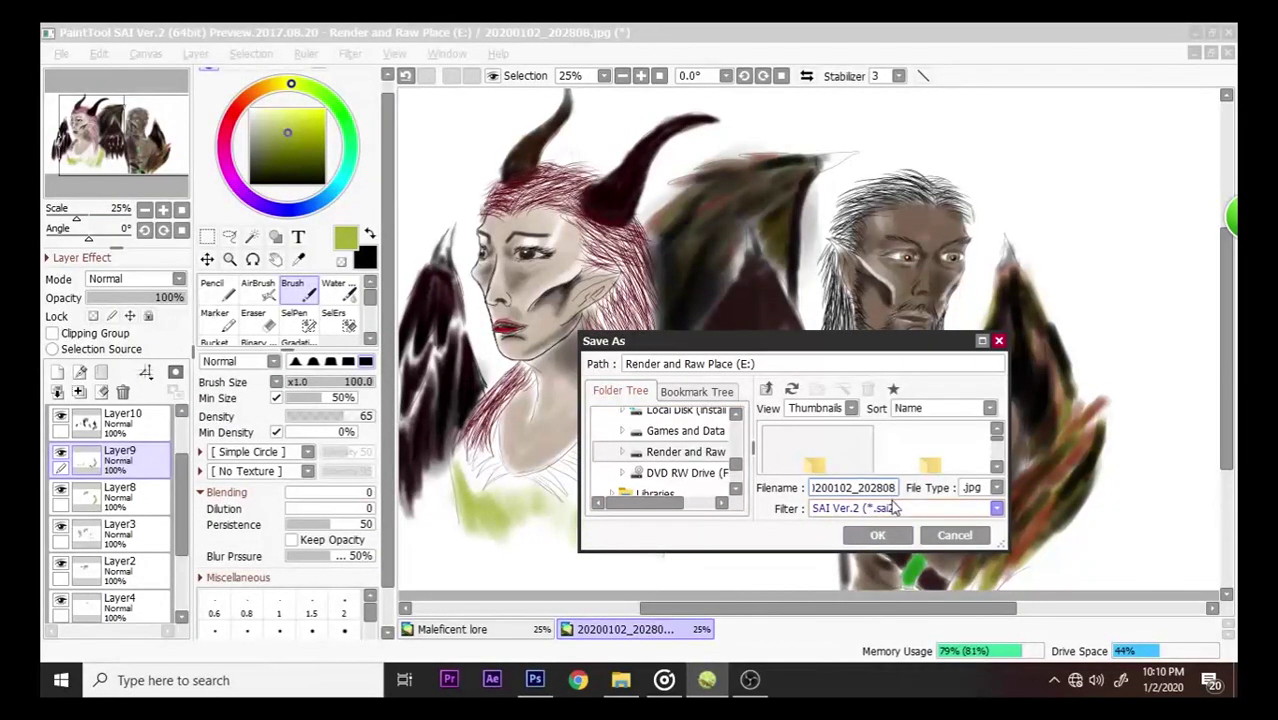
pyautogui.click(890, 508)
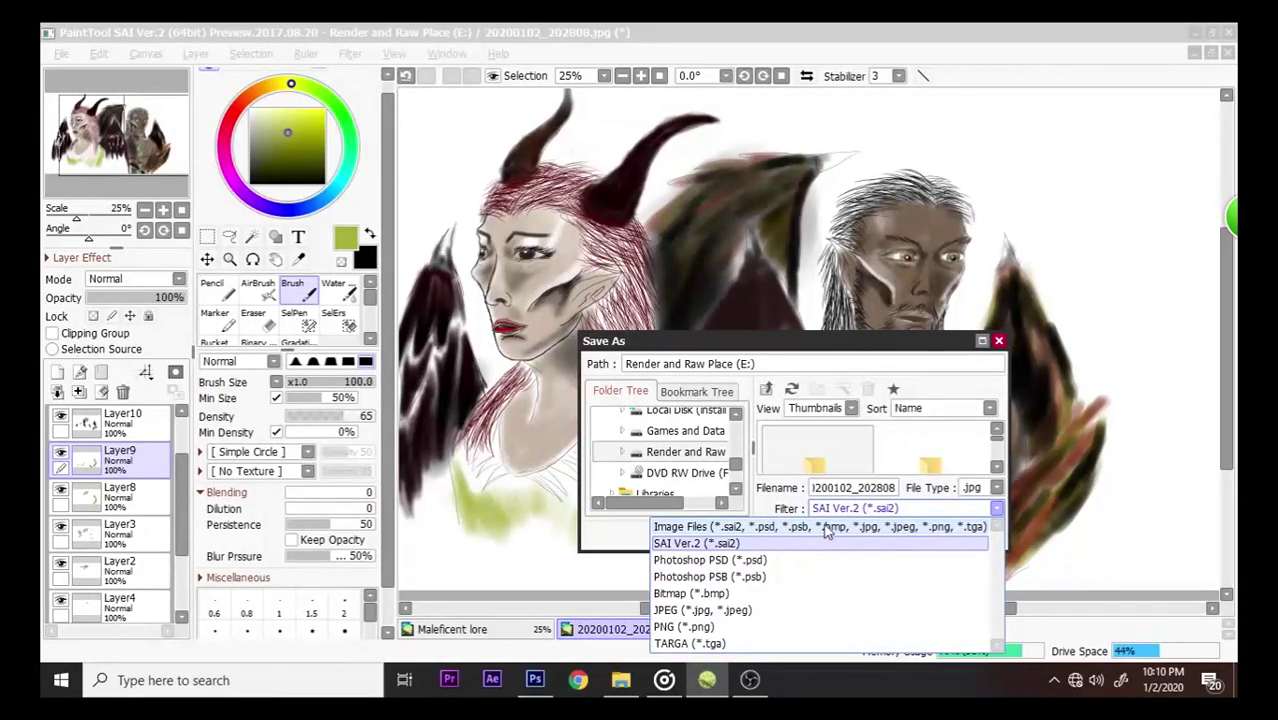
pyautogui.click(706, 627)
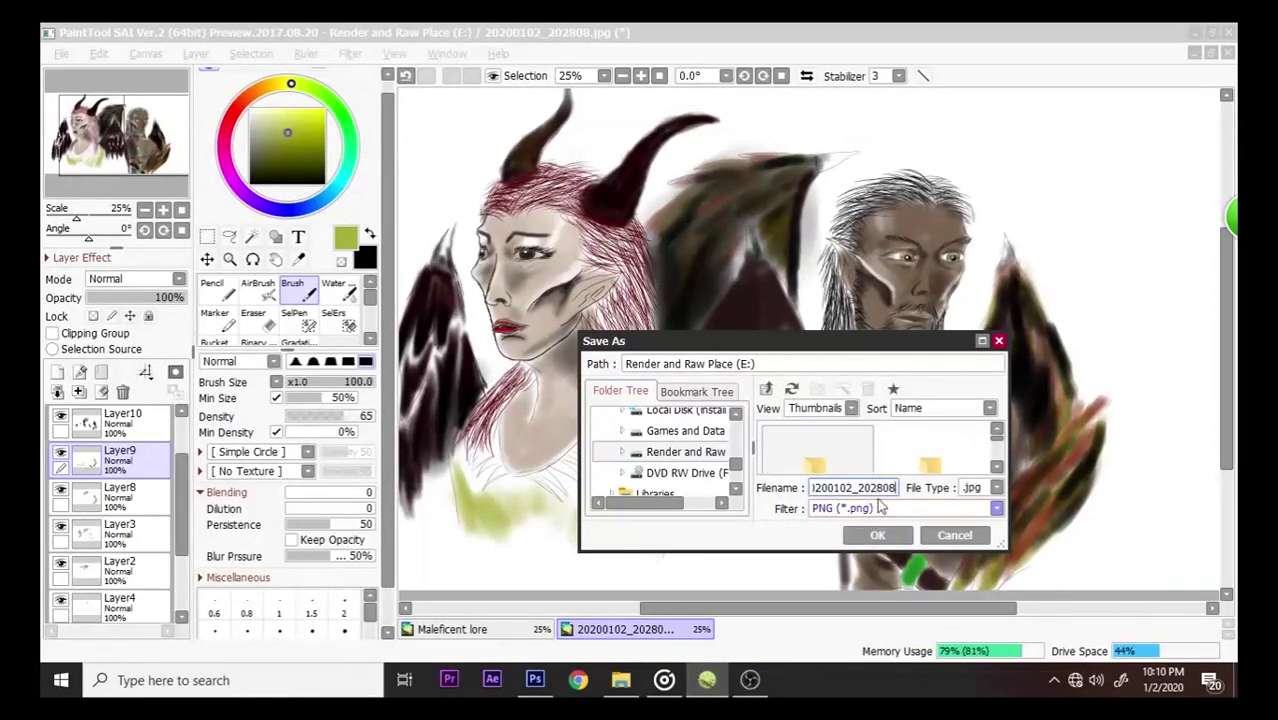
pyautogui.click(877, 535)
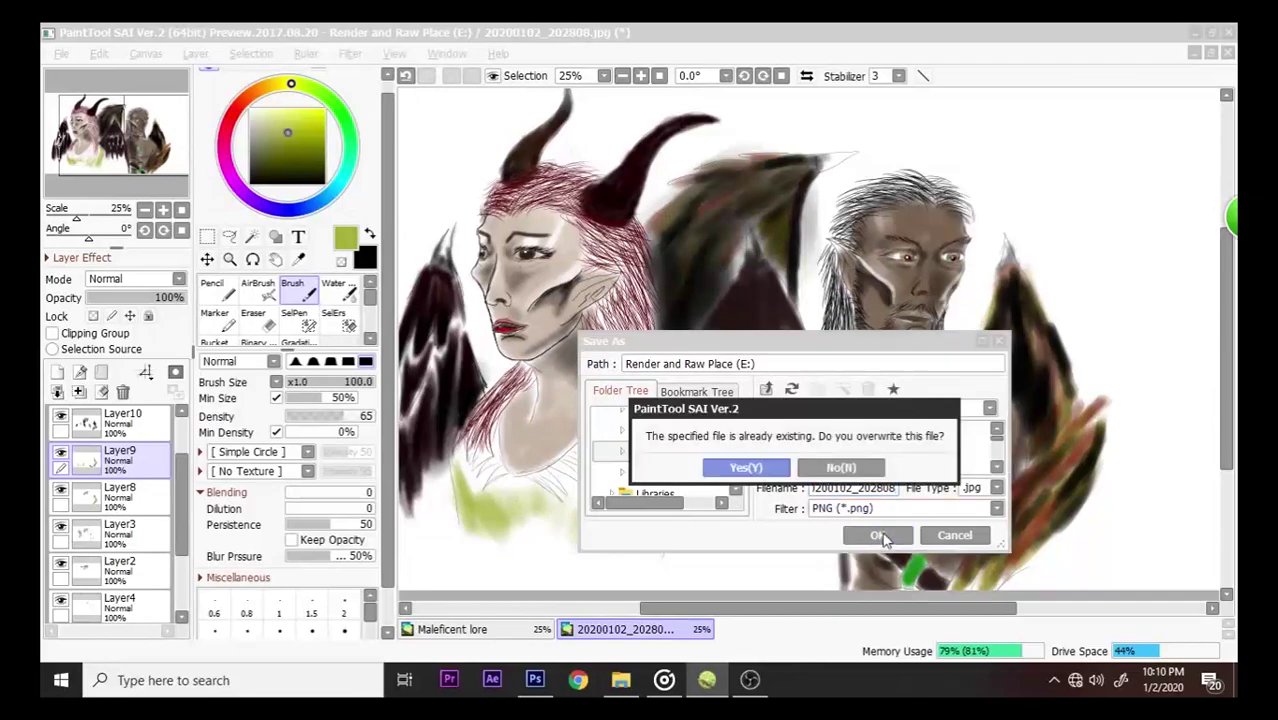
pyautogui.click(852, 476)
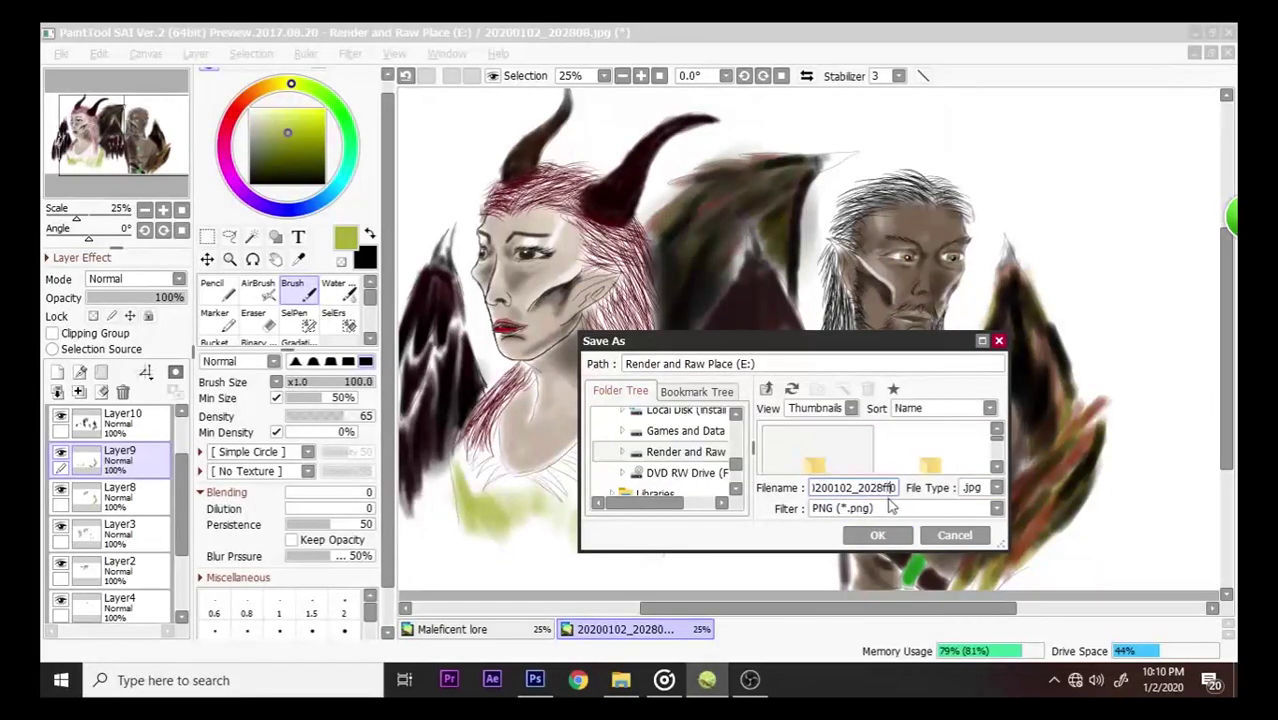
pyautogui.click(880, 535)
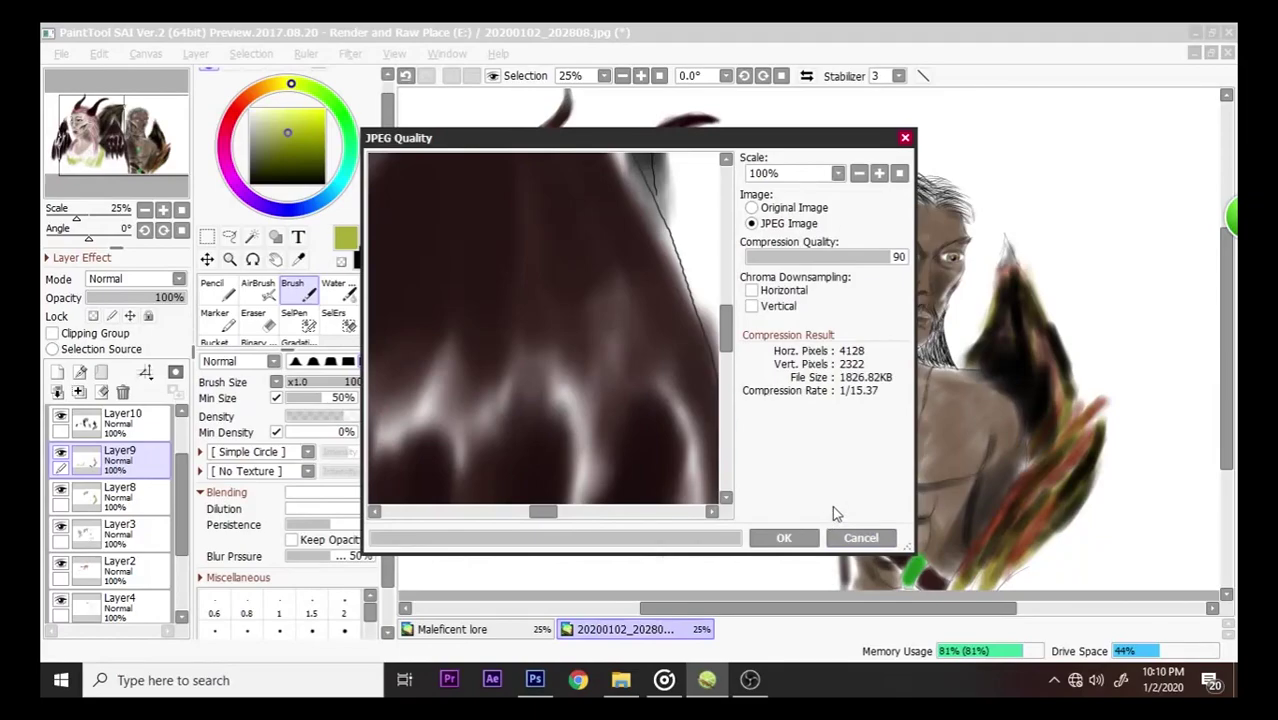
pyautogui.click(784, 538)
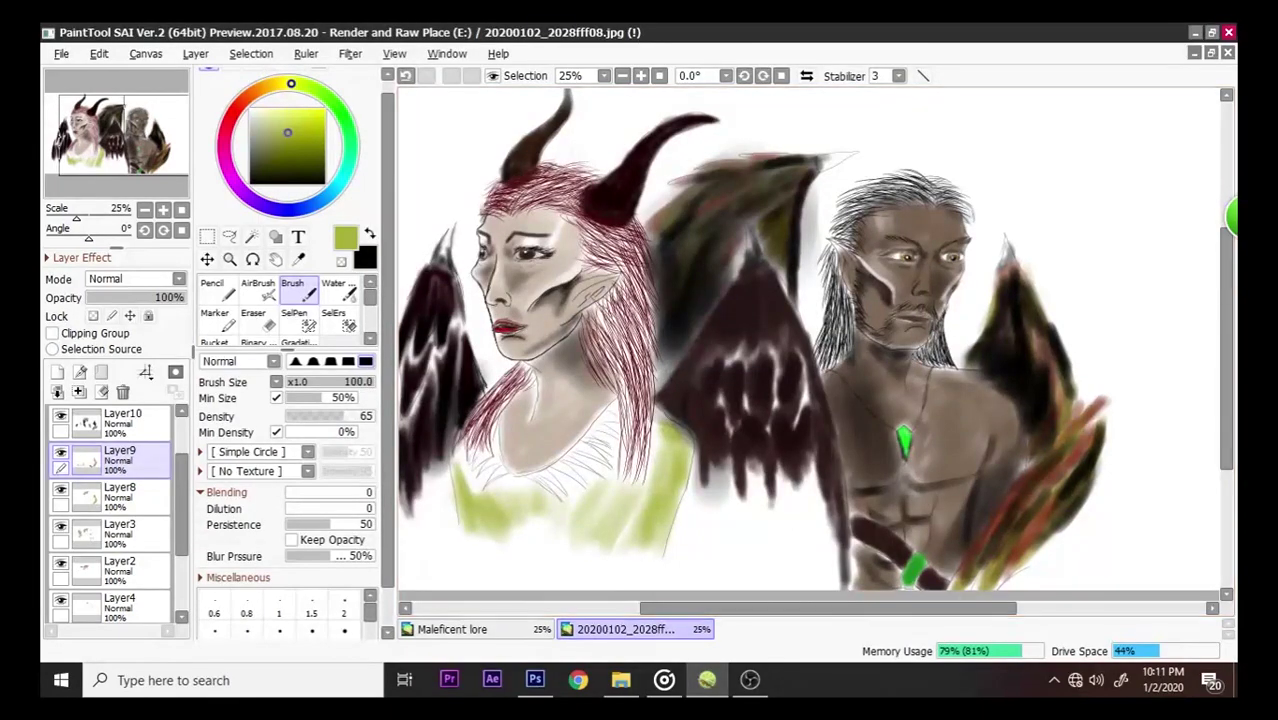
# - Close PaintTool SAI, saving the canvas again and overwriting the existing 20200102_2028fff08.jpg
pyautogui.click(1231, 33)
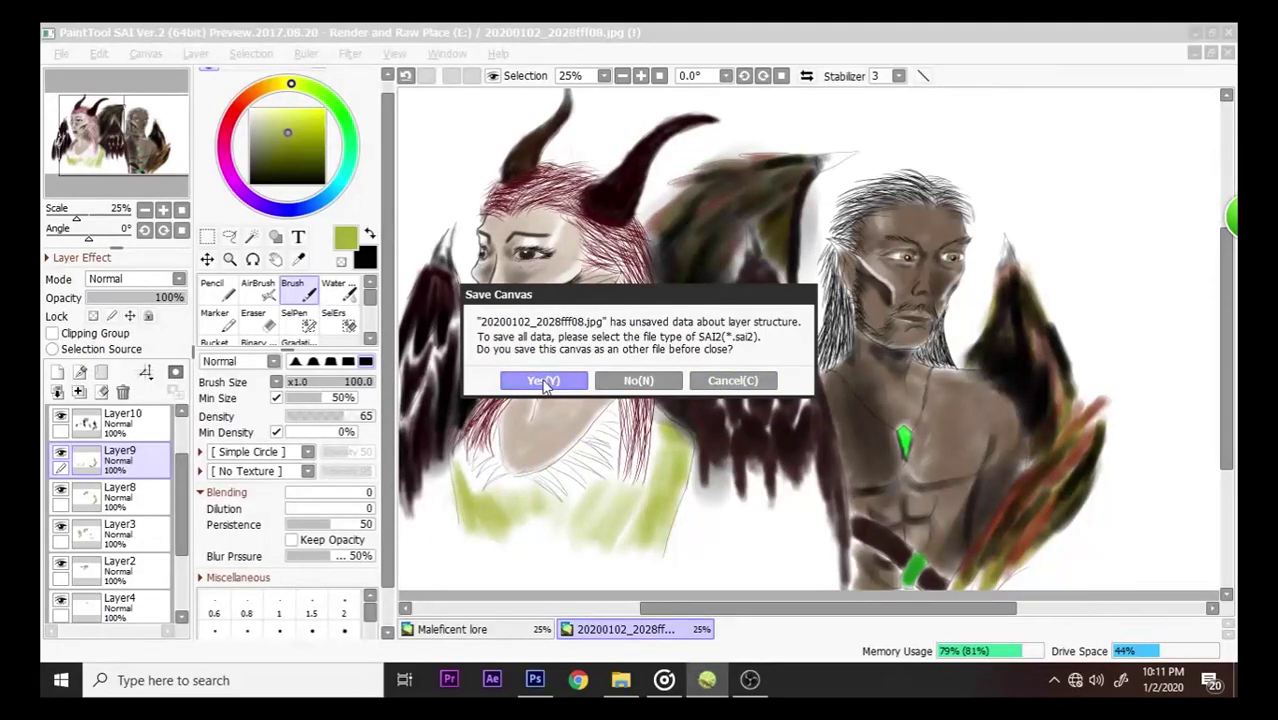
pyautogui.click(542, 382)
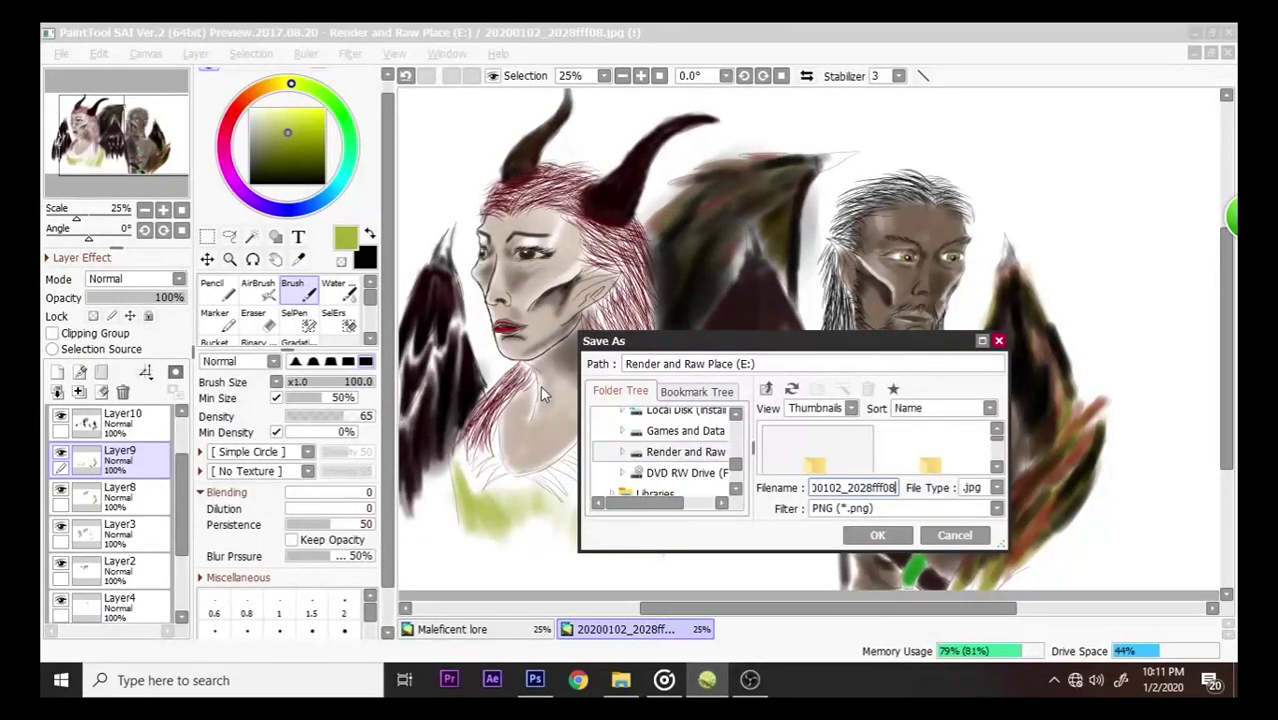
pyautogui.click(893, 510)
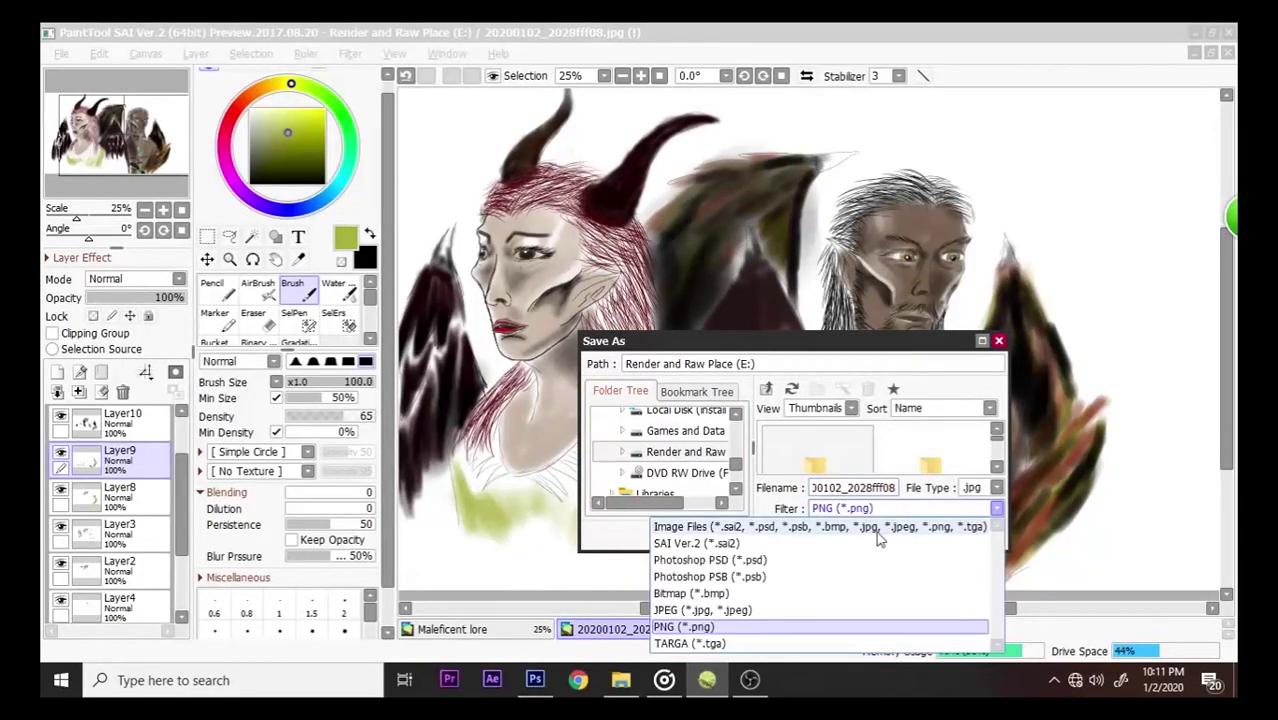
pyautogui.click(975, 541)
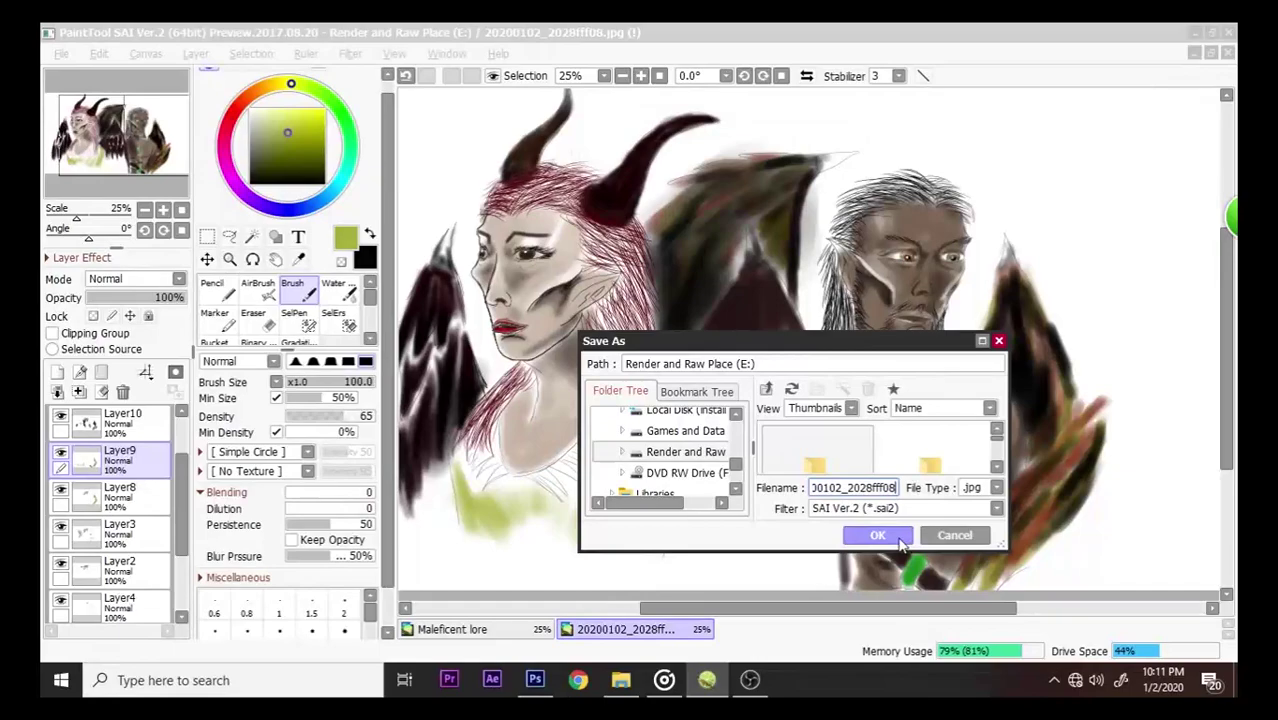
pyautogui.click(899, 540)
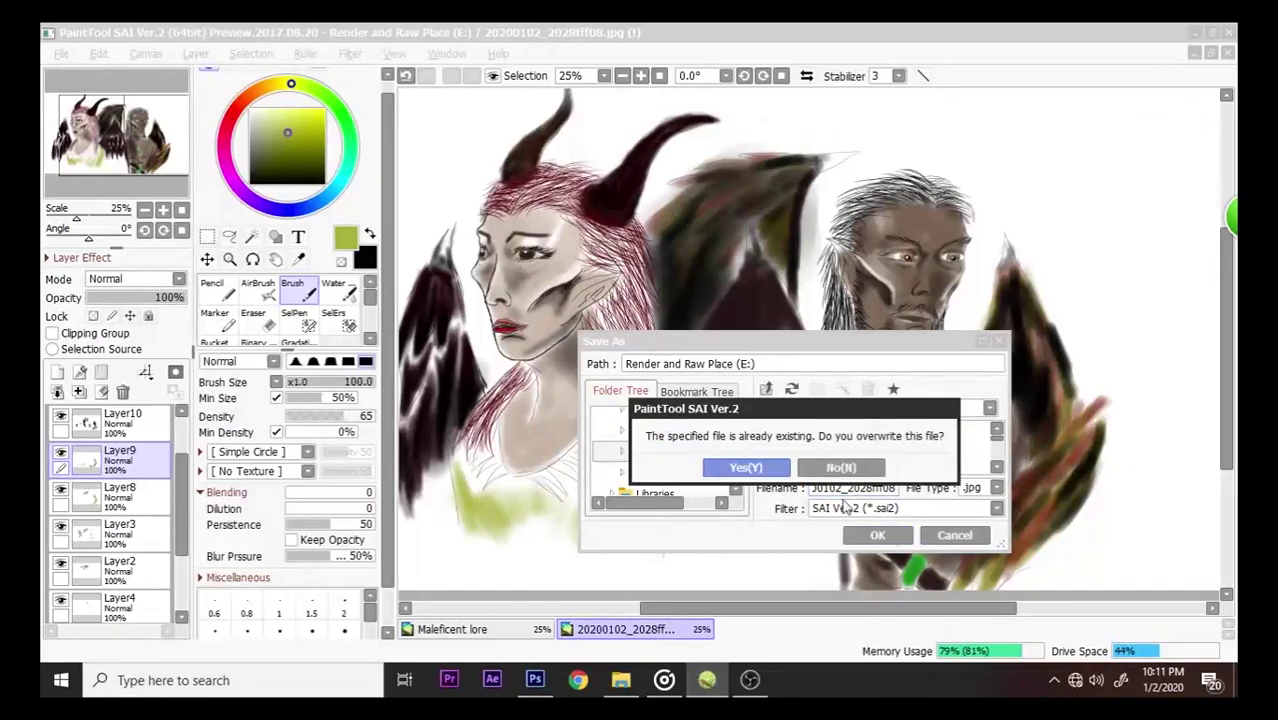
pyautogui.click(767, 480)
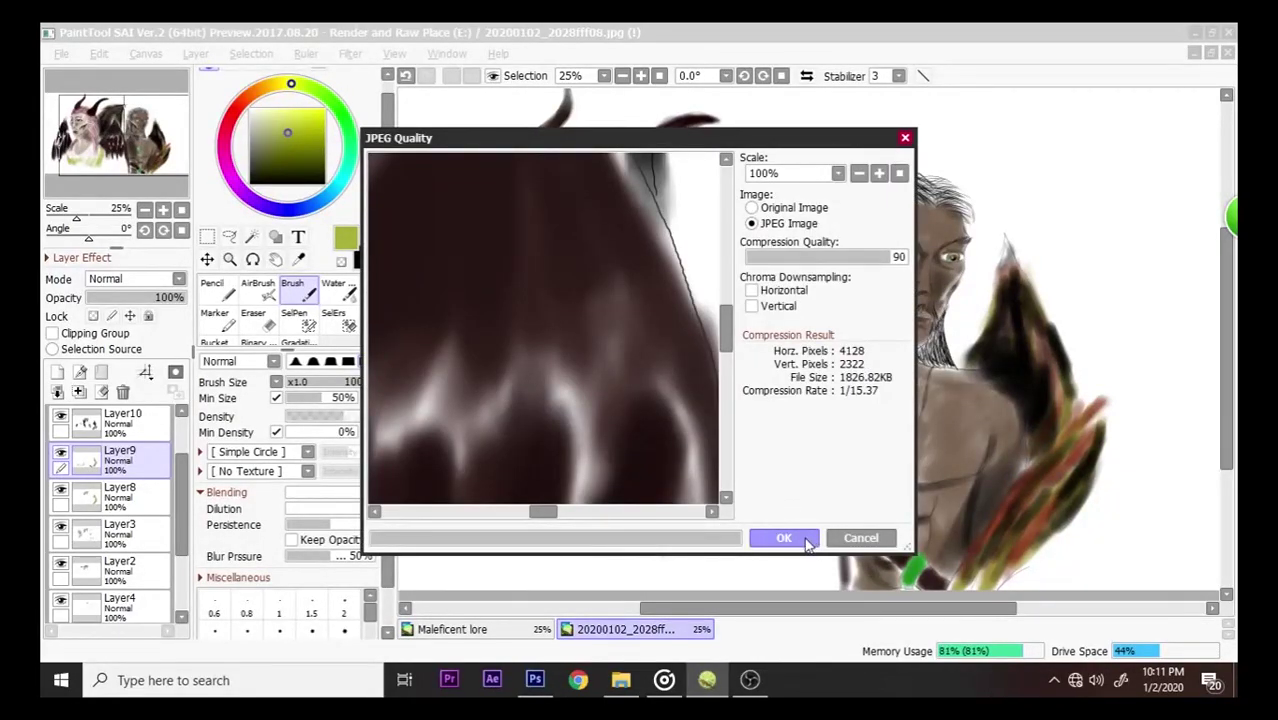
pyautogui.click(806, 212)
pyautogui.click(787, 540)
# - Switch to File Explorer and open 20200102_2028fff08.jpg from Render and Raw Place (E:) in Photoshop
pyautogui.hotkey('alt', 'Tab')
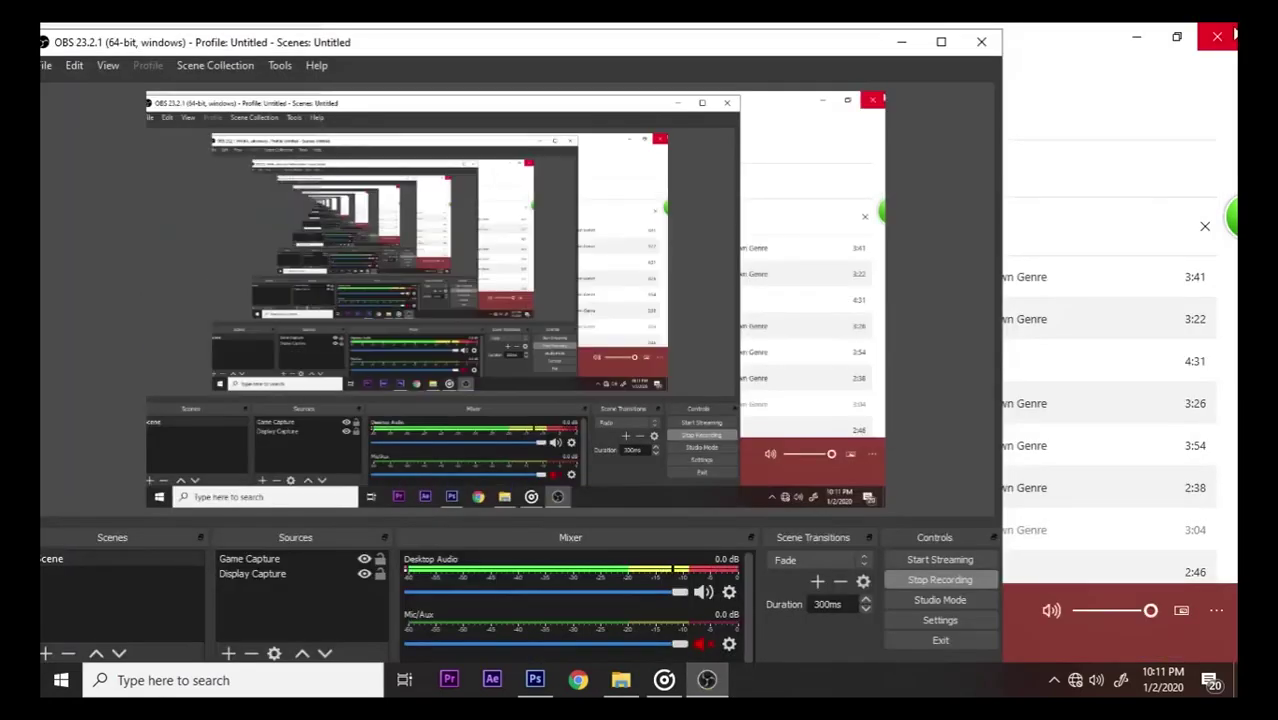
pyautogui.click(1087, 647)
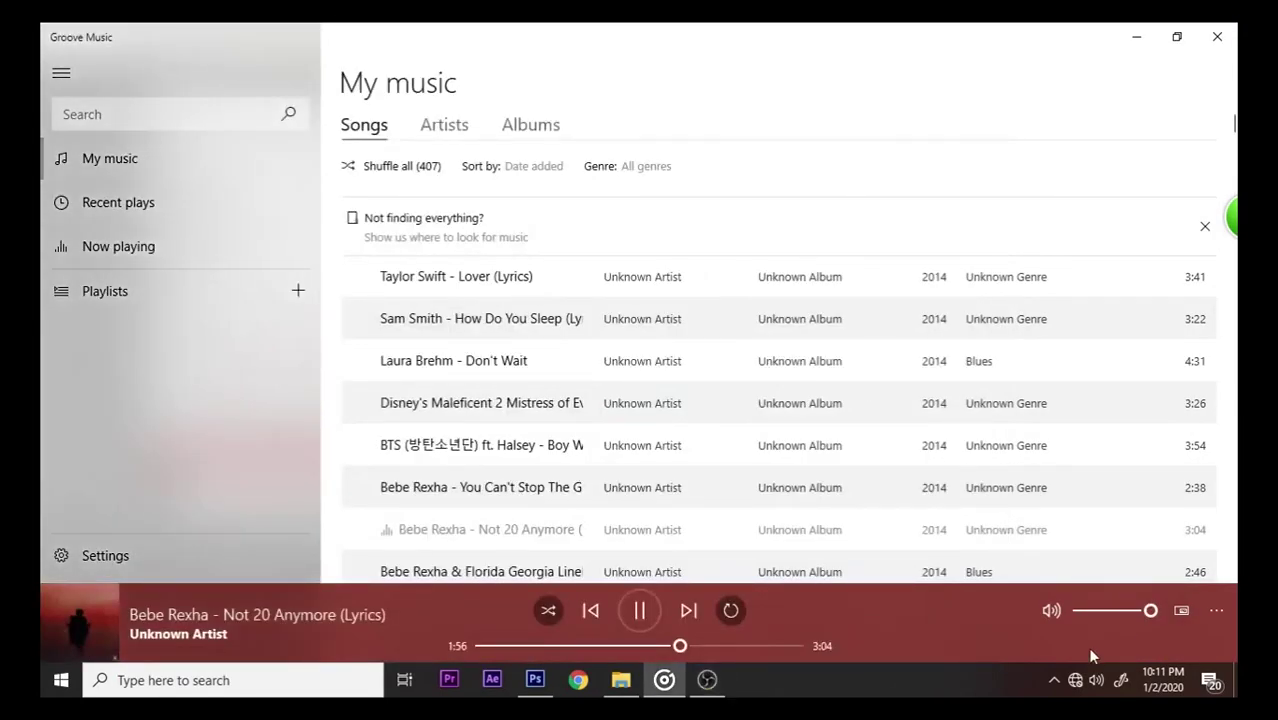
pyautogui.hotkey('alt', 'Tab')
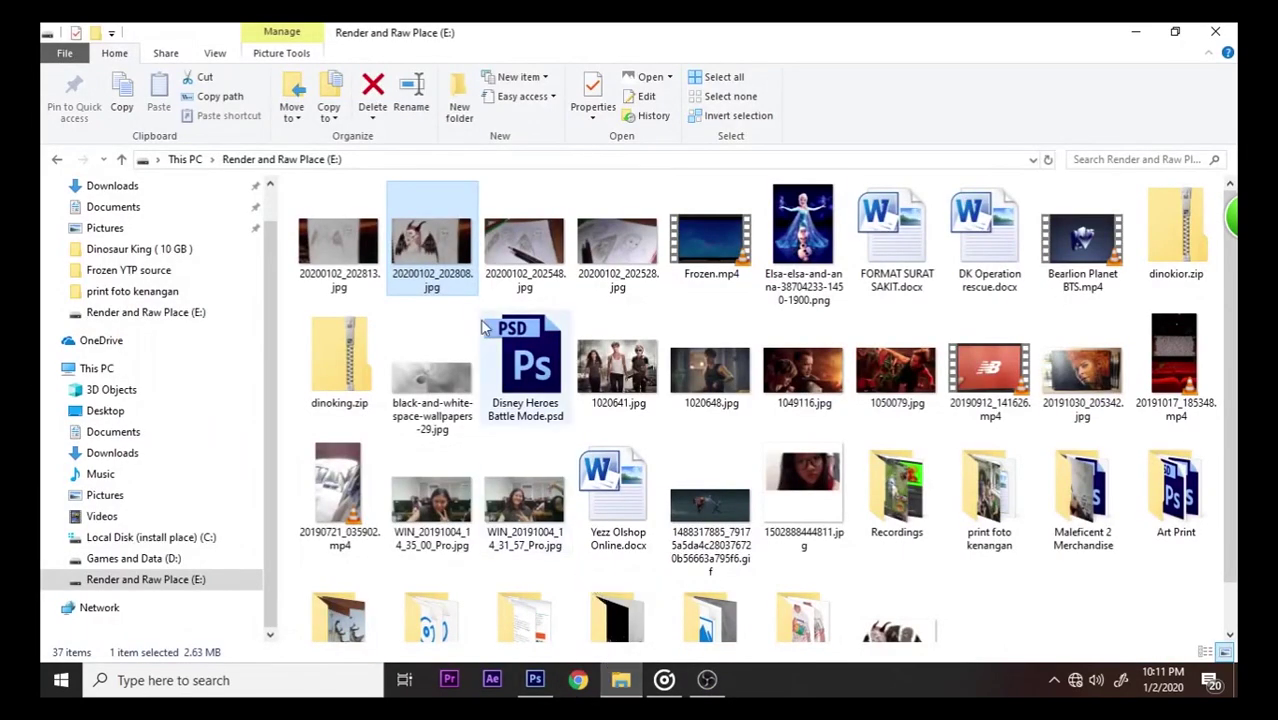
pyautogui.click(535, 680)
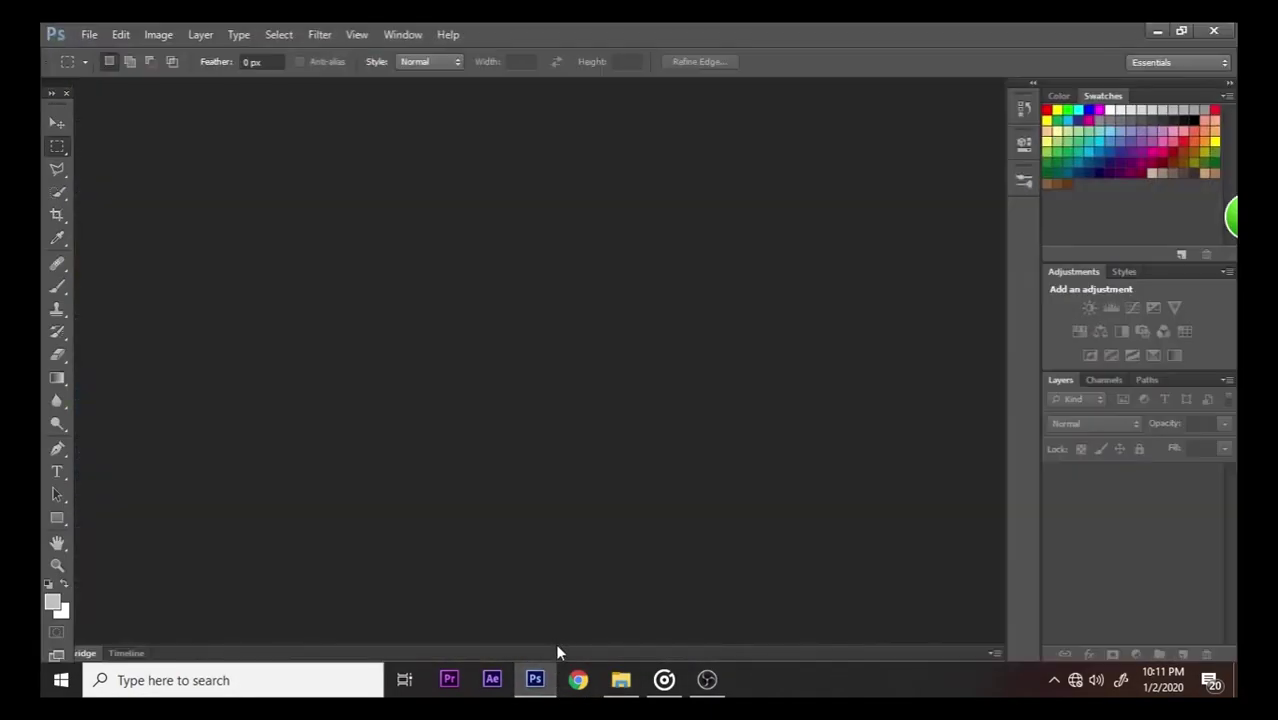
pyautogui.click(621, 680)
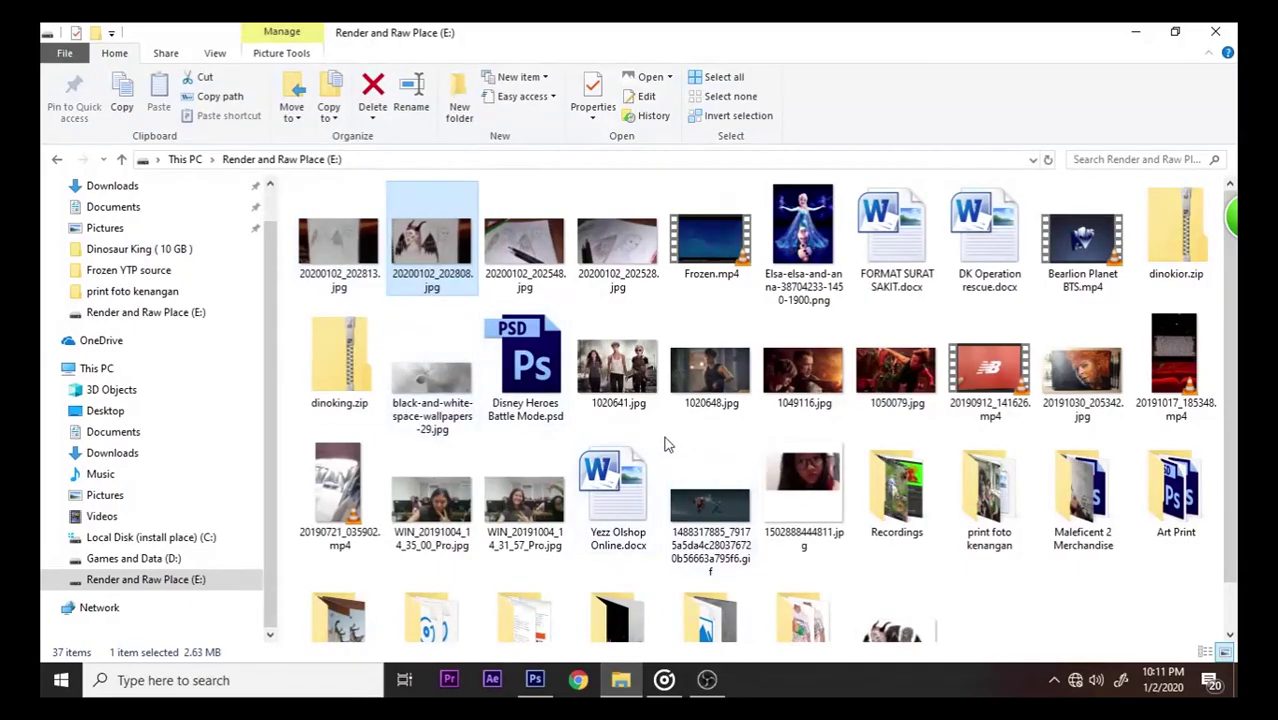
pyautogui.scroll(-1, 665, 442)
pyautogui.click(910, 612)
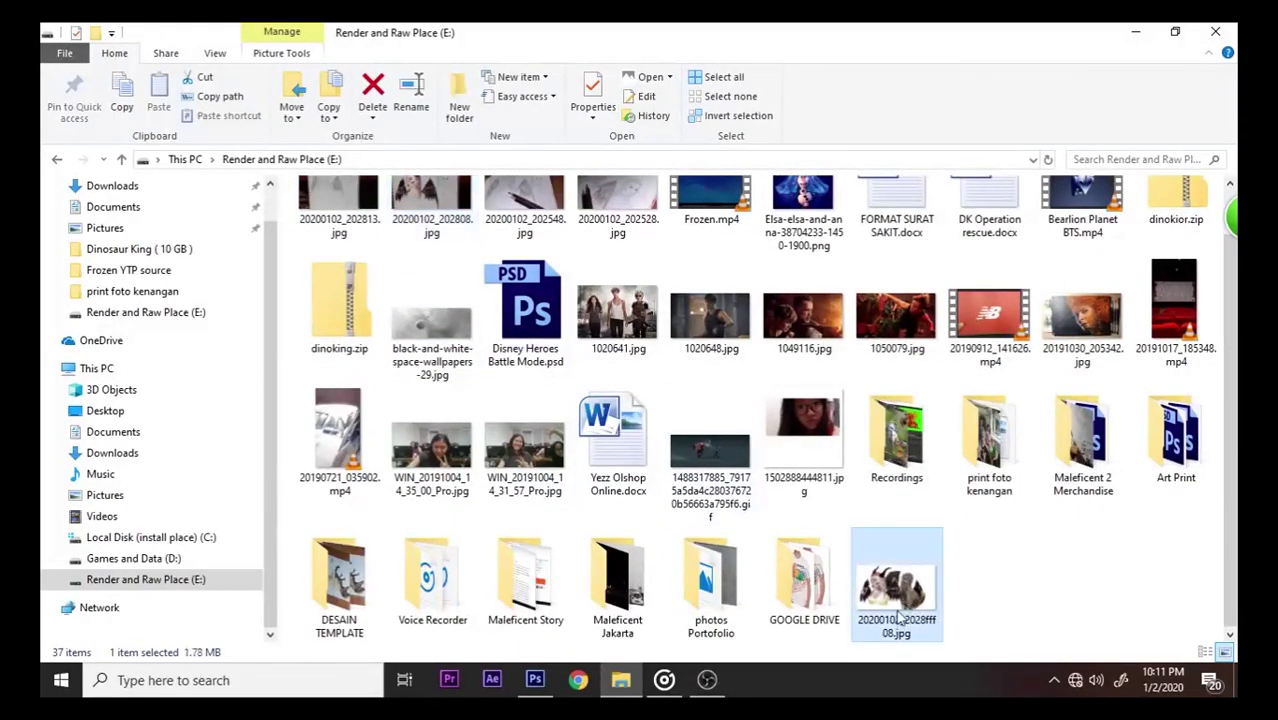
pyautogui.doubleClick(899, 617)
pyautogui.click(1218, 36)
pyautogui.moveTo(905, 600)
pyautogui.mouseDown()
pyautogui.moveTo(690, 590)
pyautogui.moveTo(514, 672)
pyautogui.moveTo(568, 405)
pyautogui.mouseUp()
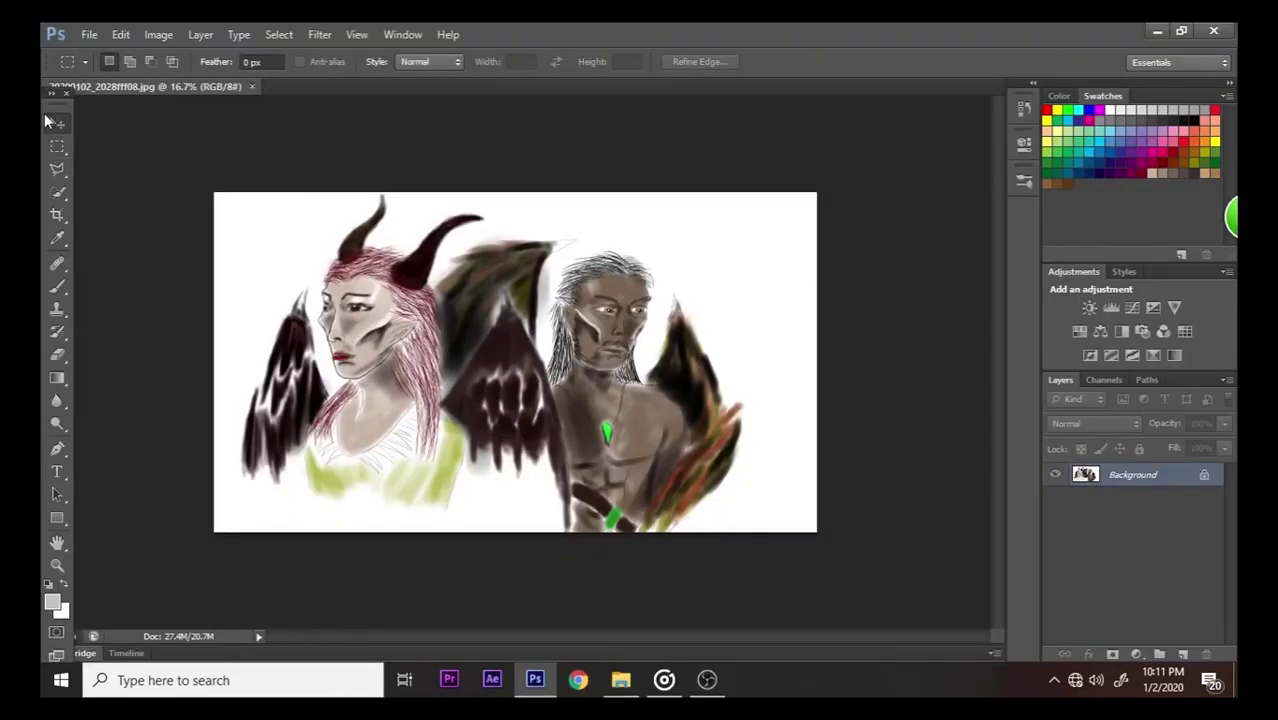
# - Select the Move tool and duplicate the Background layer under the default name Background copy
pyautogui.click(57, 122)
pyautogui.rightClick(1112, 478)
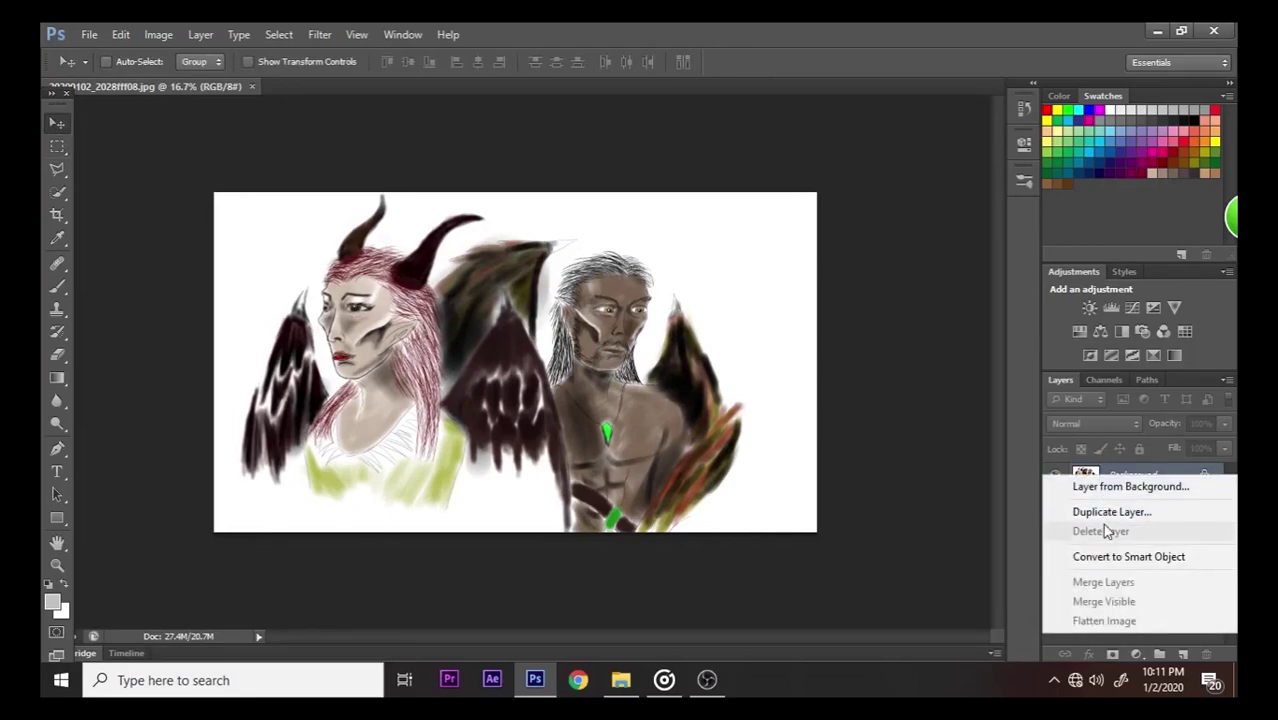
pyautogui.click(1125, 509)
pyautogui.click(779, 217)
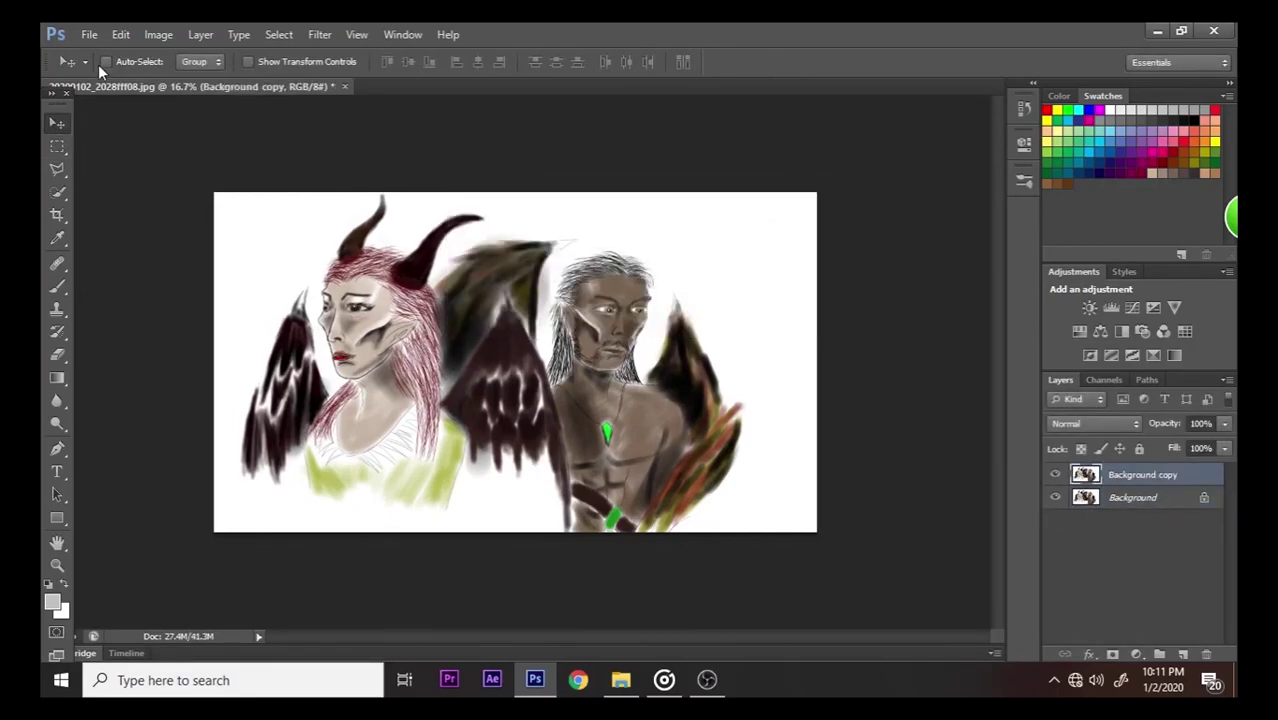
# - Open the Filter Gallery for the Background copy layer and preview the Cutout filter at 25% zoom
pyautogui.click(318, 35)
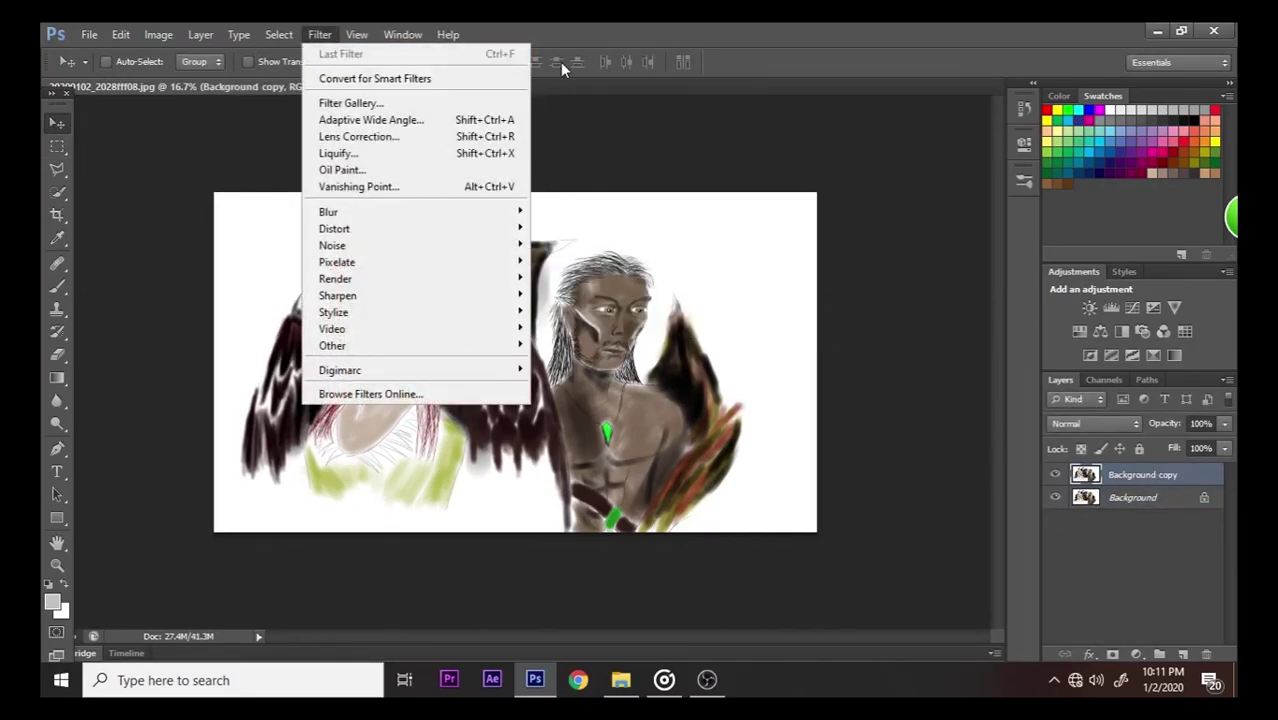
pyautogui.click(426, 105)
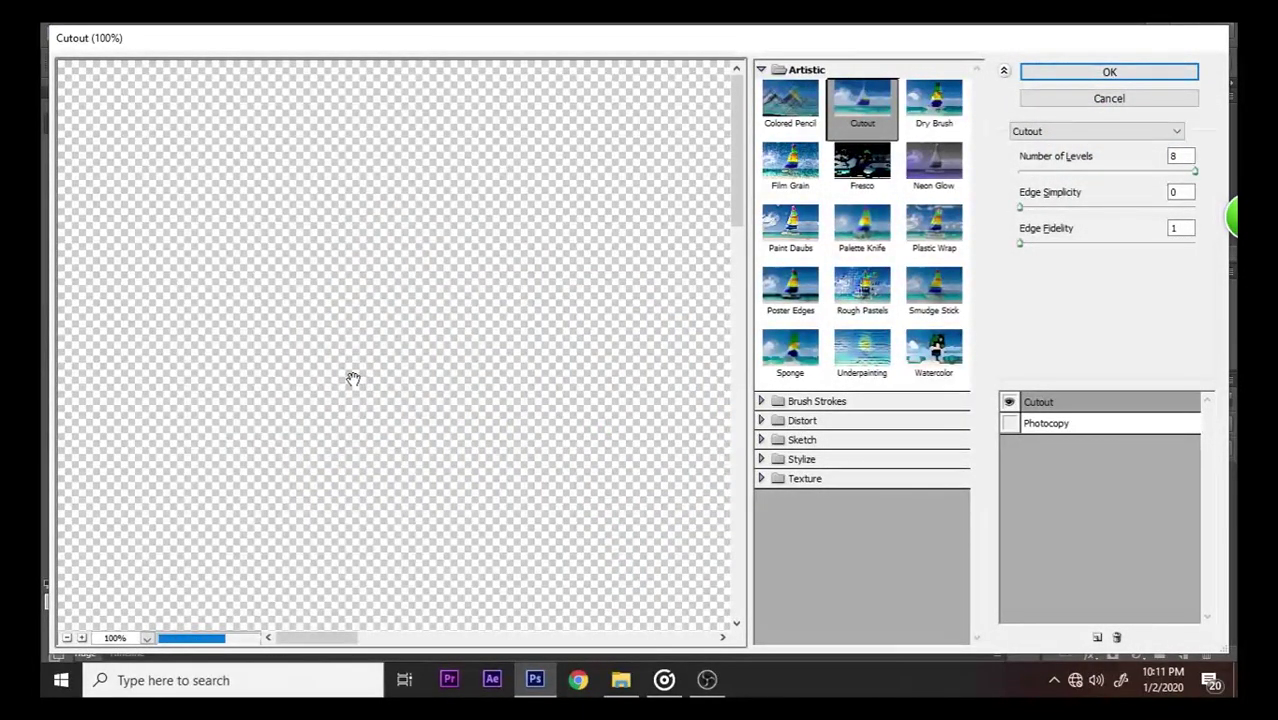
pyautogui.scroll(-2, 362, 378)
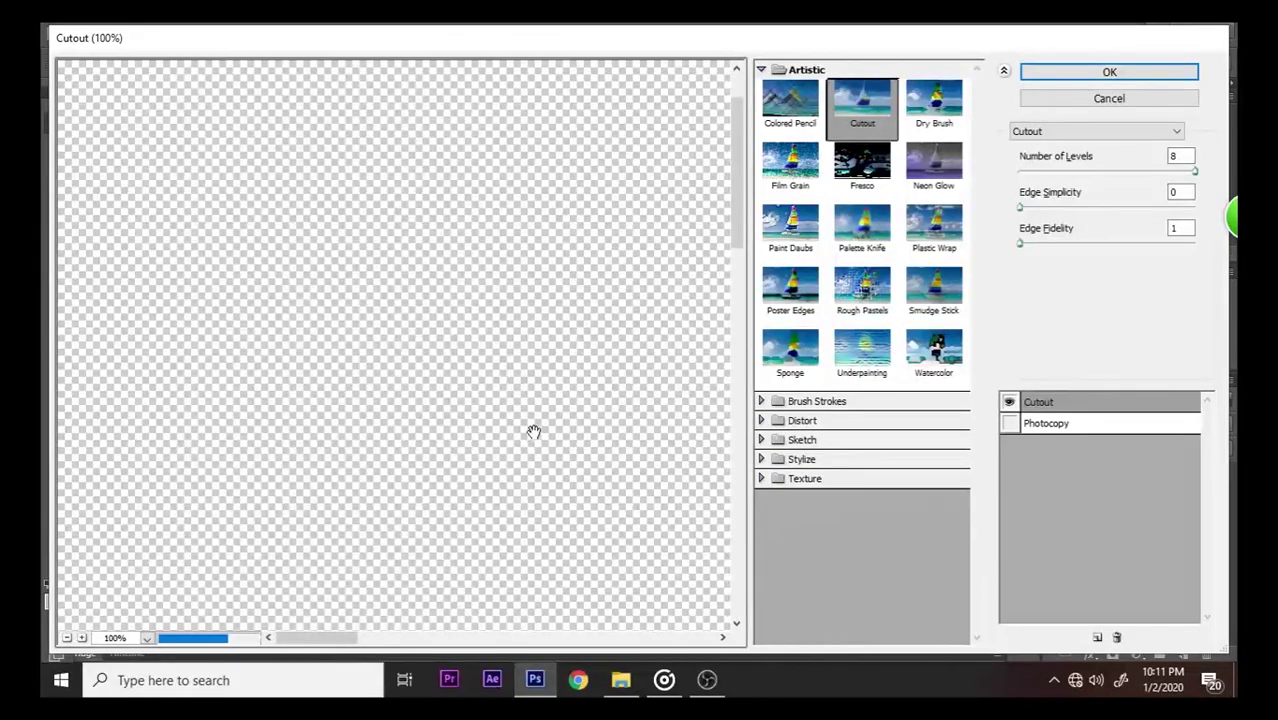
pyautogui.keyDown('alt'); pyautogui.click(436, 413); pyautogui.keyUp('alt')
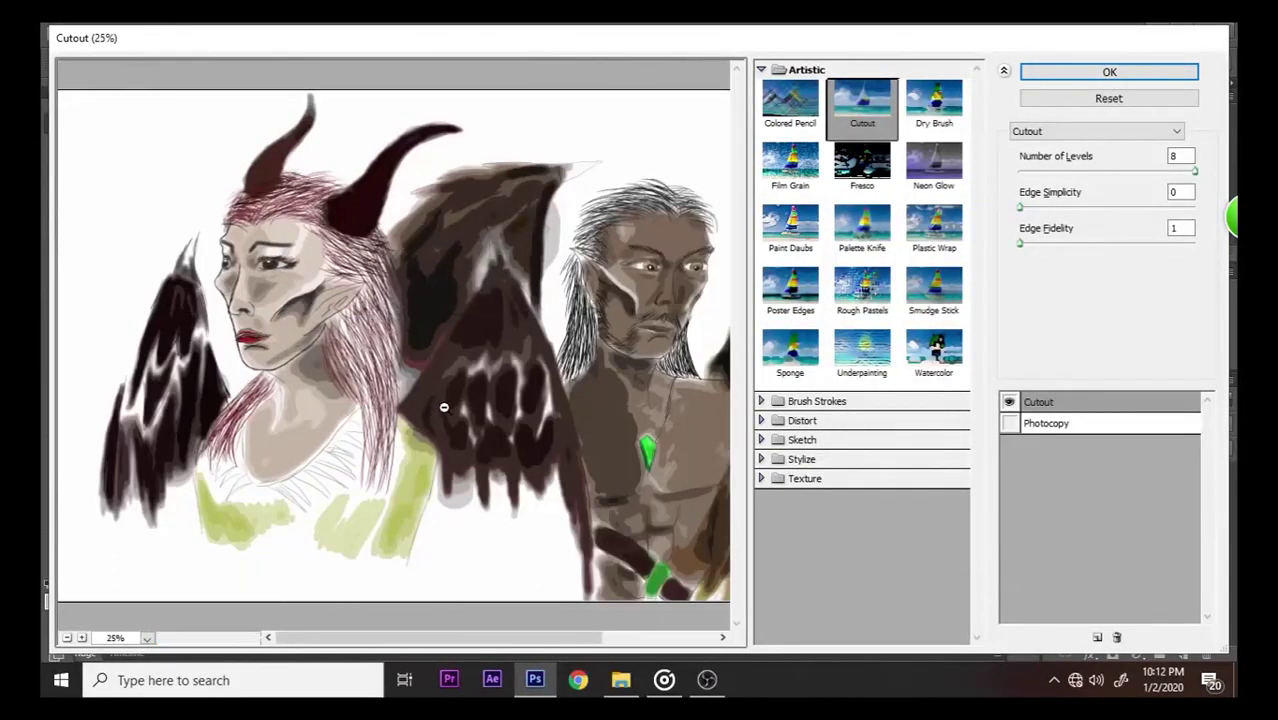
pyautogui.keyDown('alt'); pyautogui.click(448, 372); pyautogui.keyUp('alt')
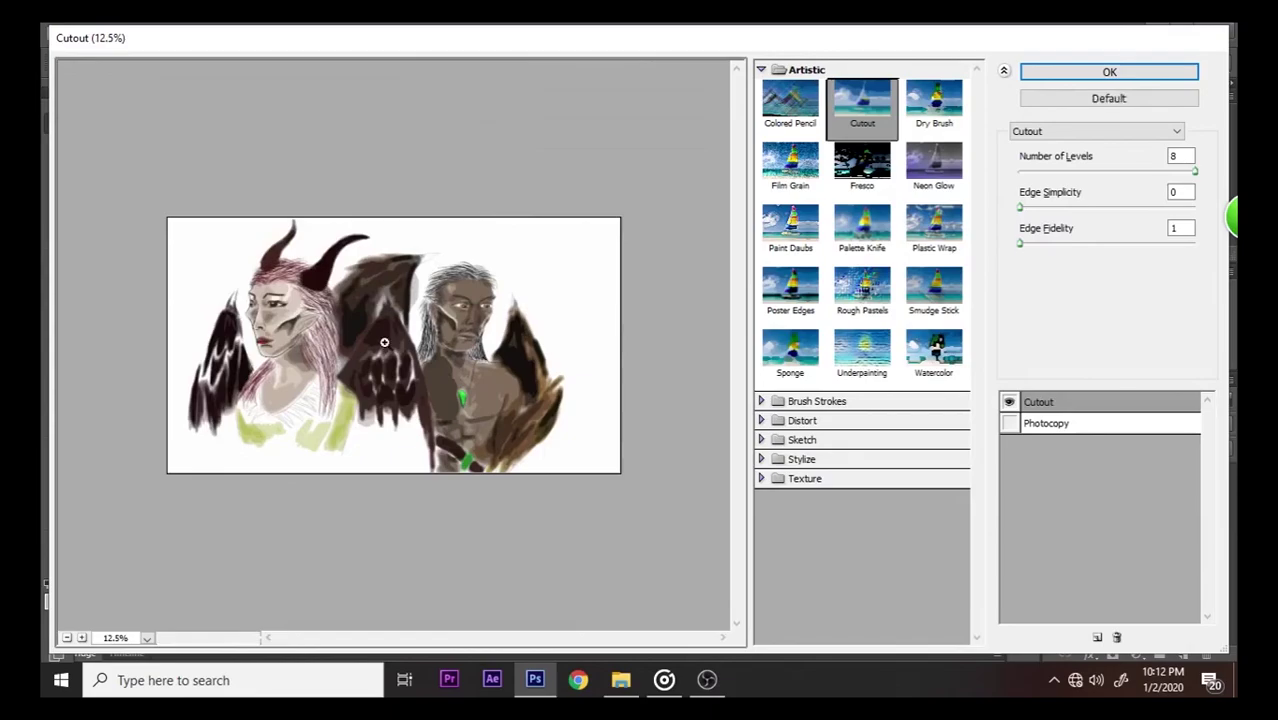
pyautogui.keyDown('ctrl'); pyautogui.click(384, 342); pyautogui.keyUp('ctrl')
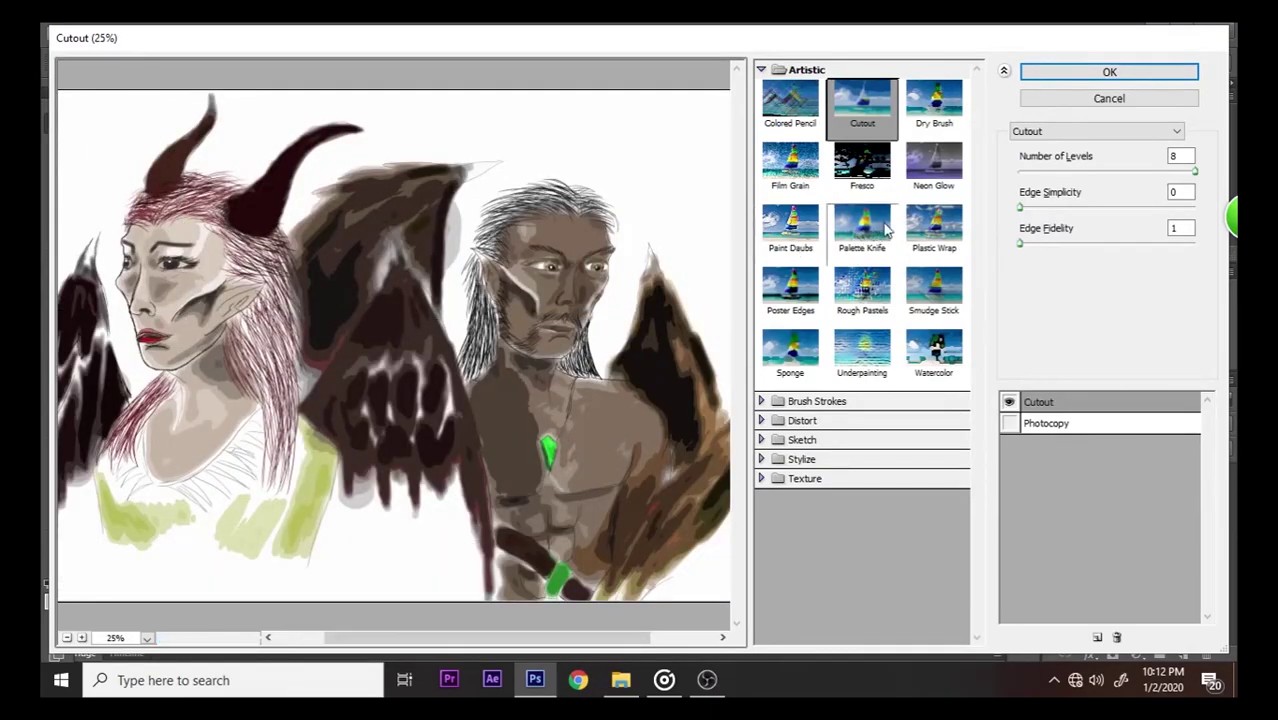
# - Preview the Artistic filters Dry Brush, Film Grain, Cutout, Neon Glow, Palette Knife and Paint Daubs on the painting
pyautogui.click(790, 101)
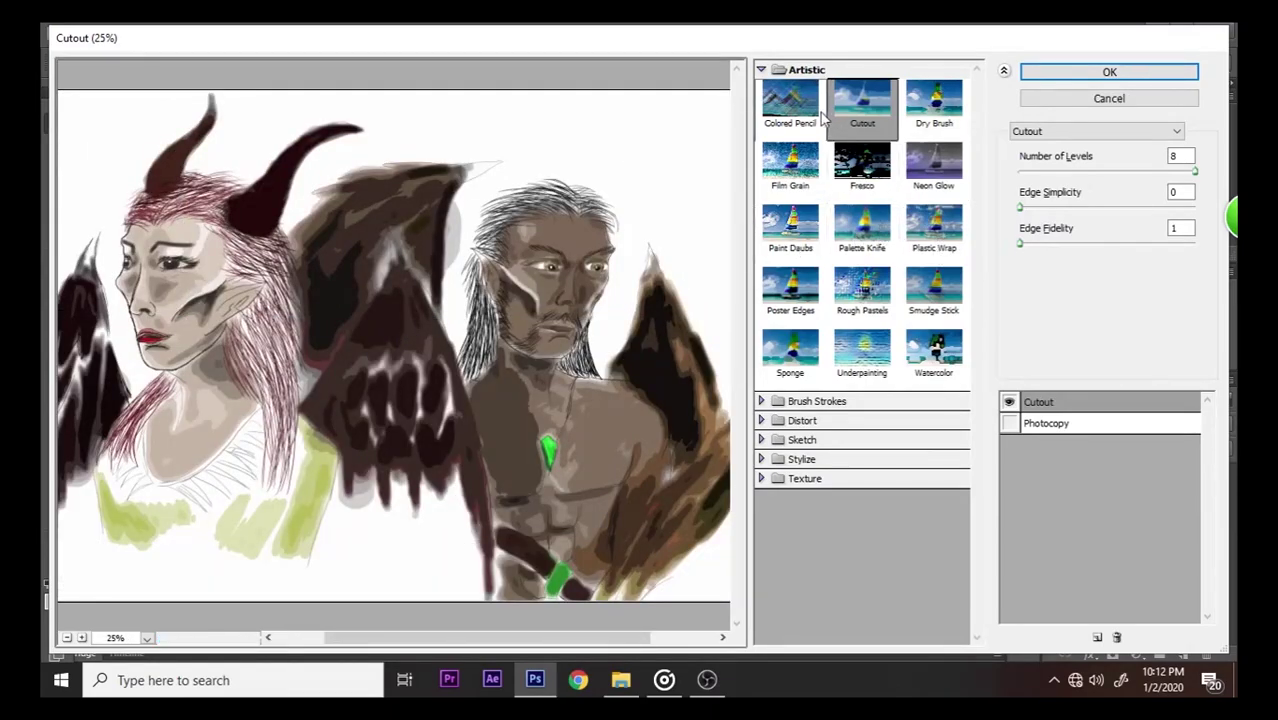
pyautogui.click(938, 128)
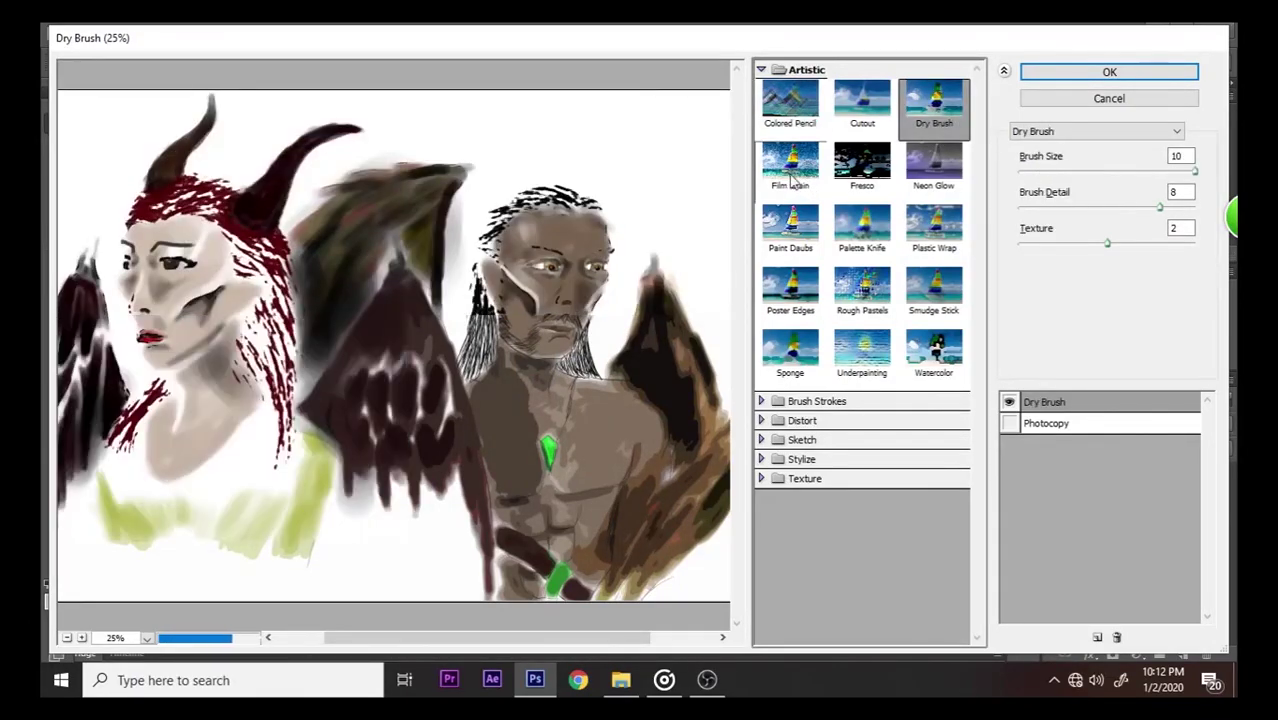
pyautogui.click(797, 178)
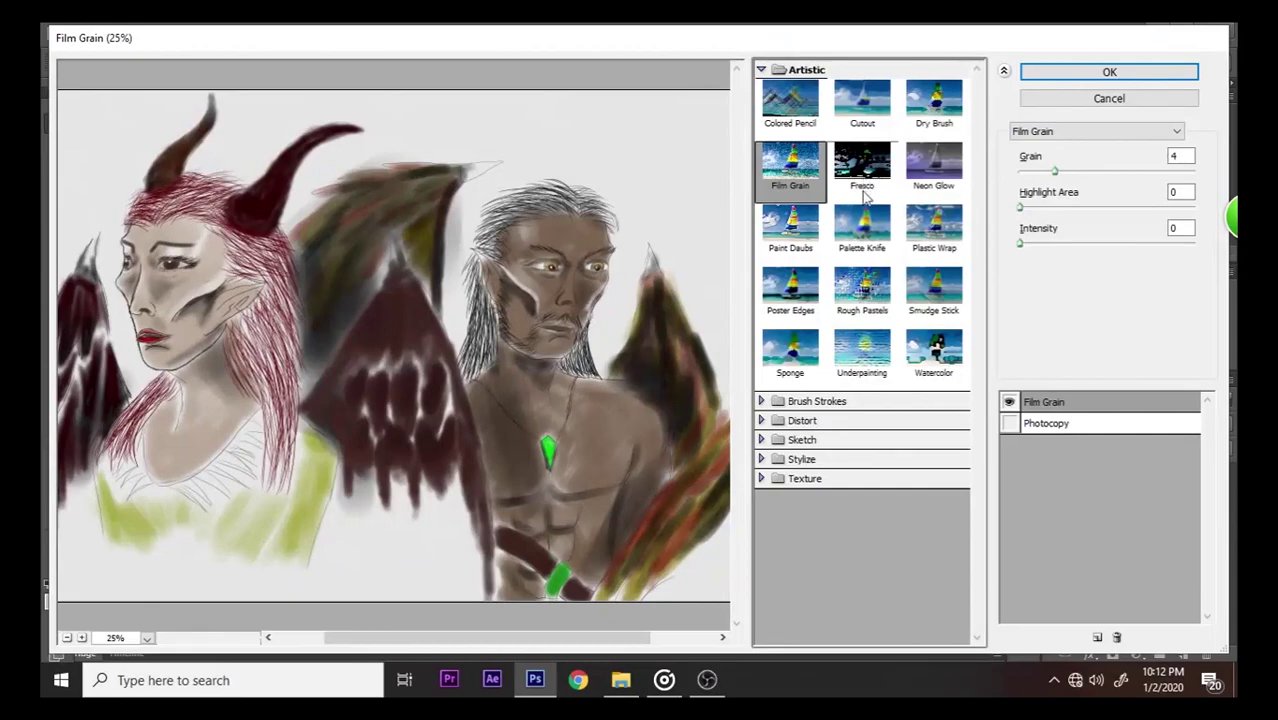
pyautogui.click(862, 104)
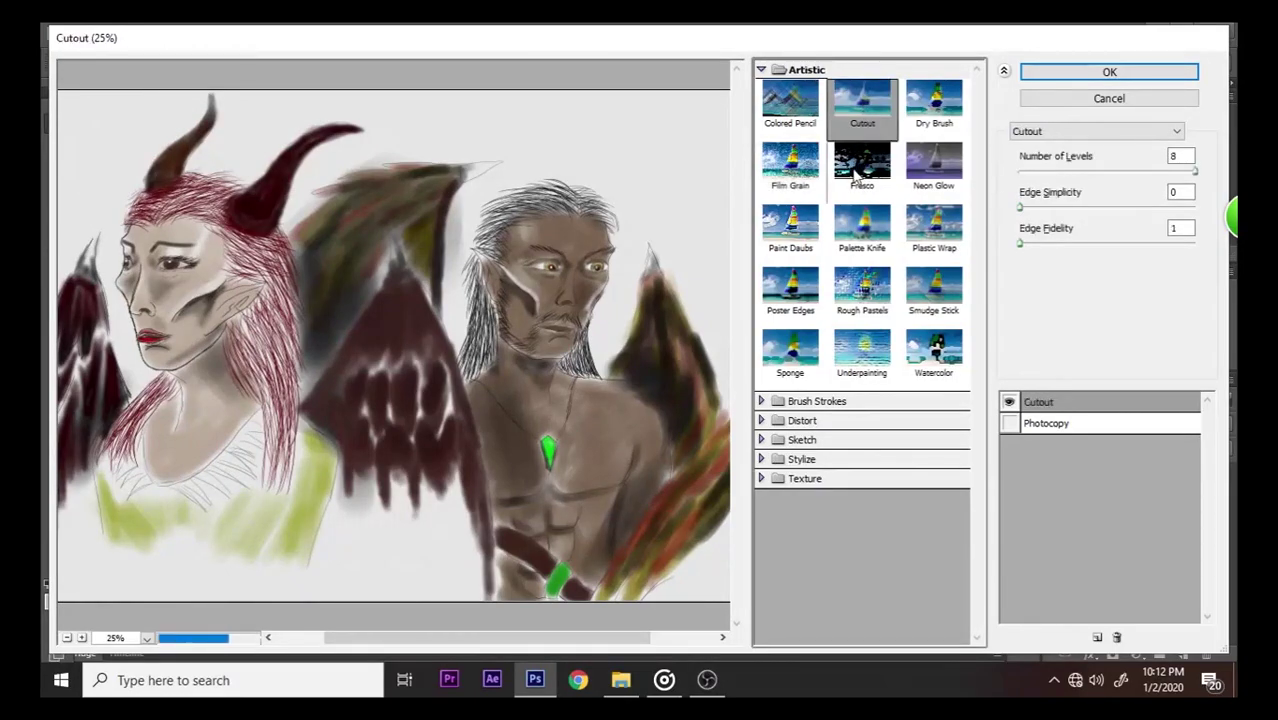
pyautogui.click(910, 175)
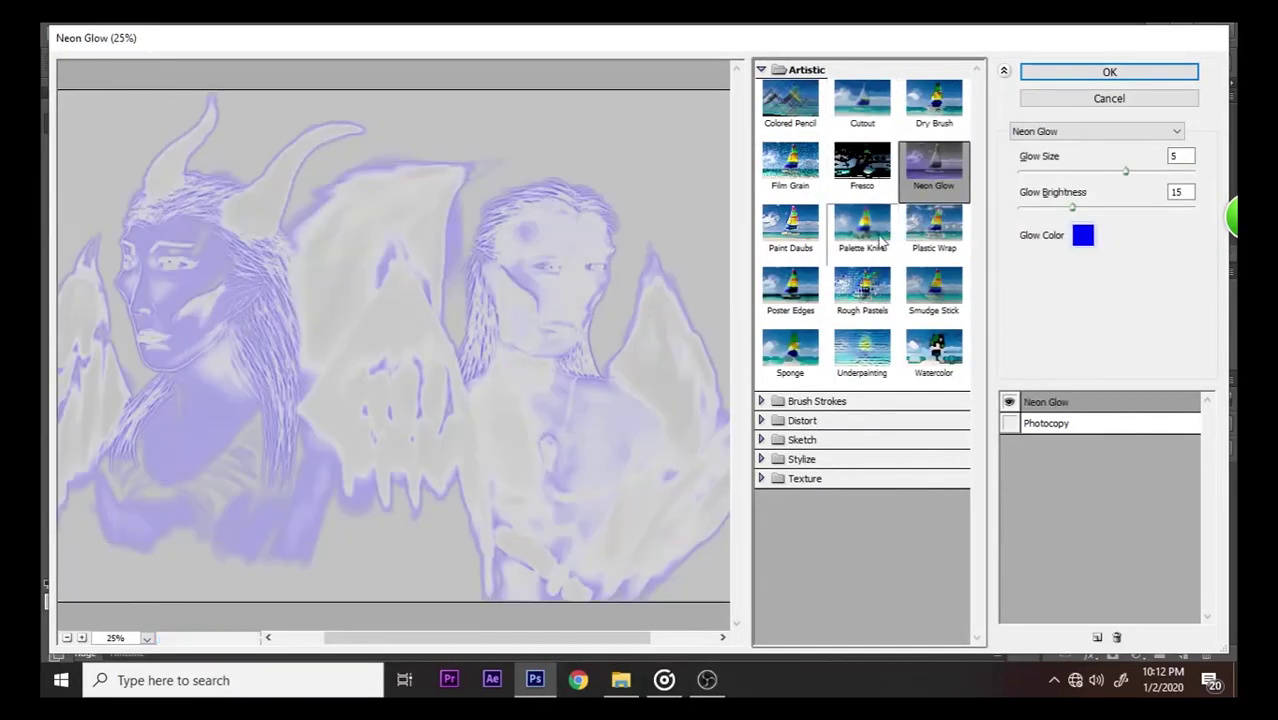
pyautogui.click(881, 238)
pyautogui.click(800, 240)
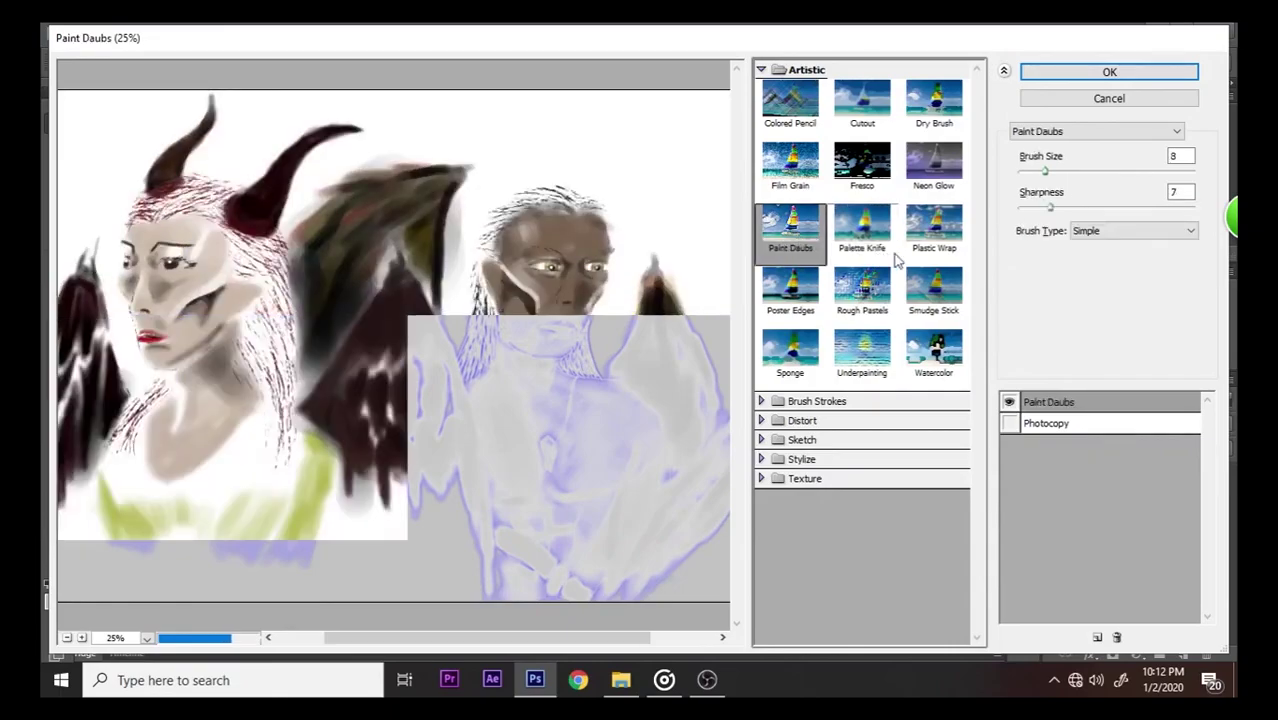
# - Preview the remaining Artistic filters: Plastic Wrap, Rough Pastels, Poster Edges, Smudge Stick, Sponge, Underpainting and Watercolor
pyautogui.click(930, 228)
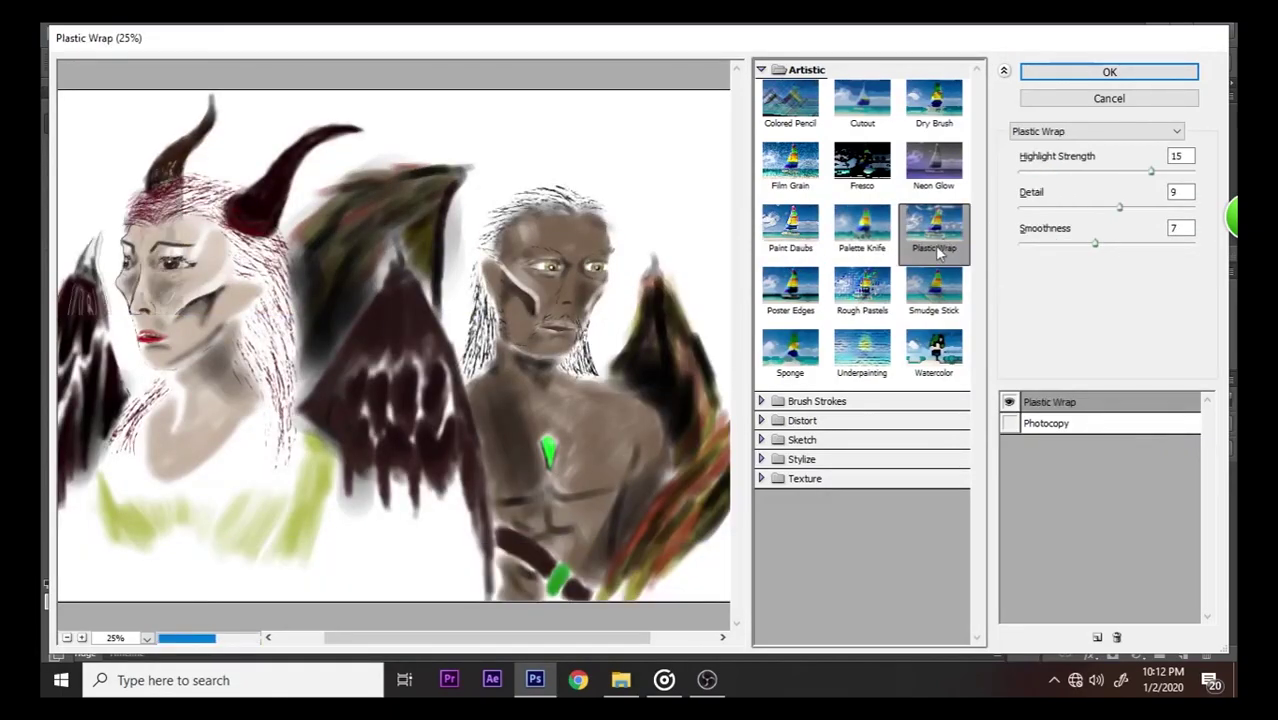
pyautogui.click(872, 290)
pyautogui.click(795, 290)
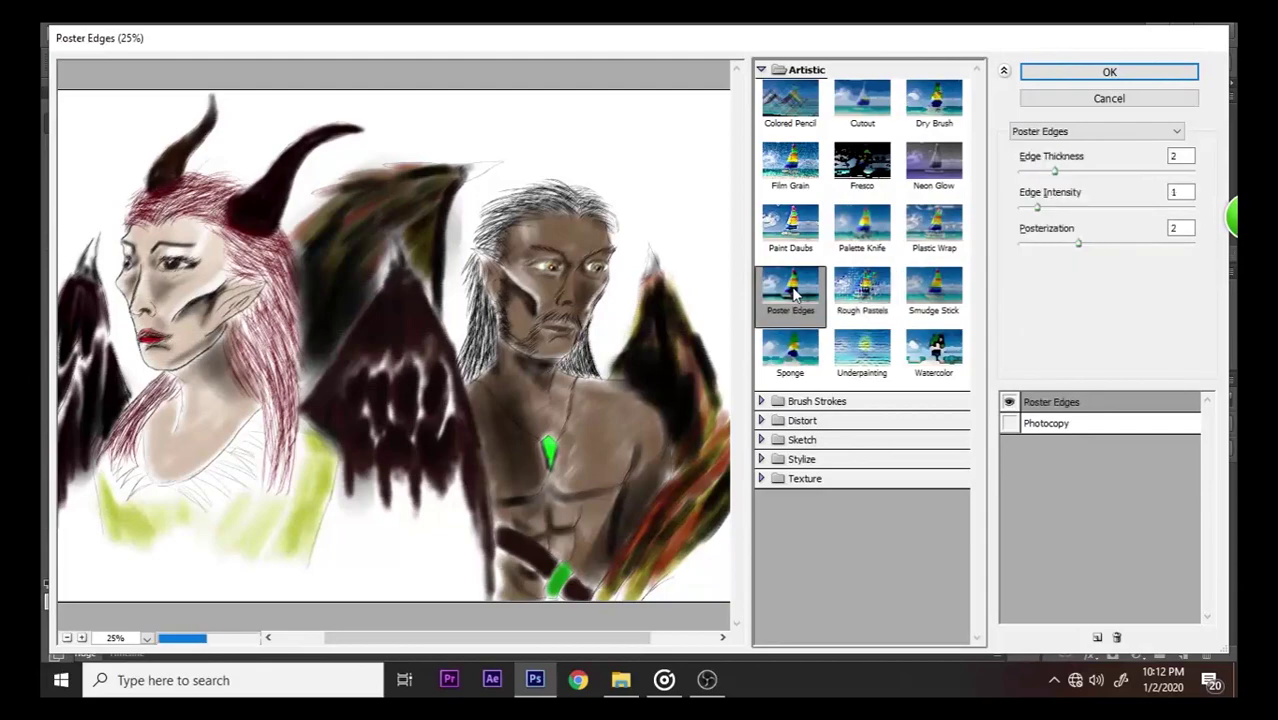
pyautogui.click(935, 298)
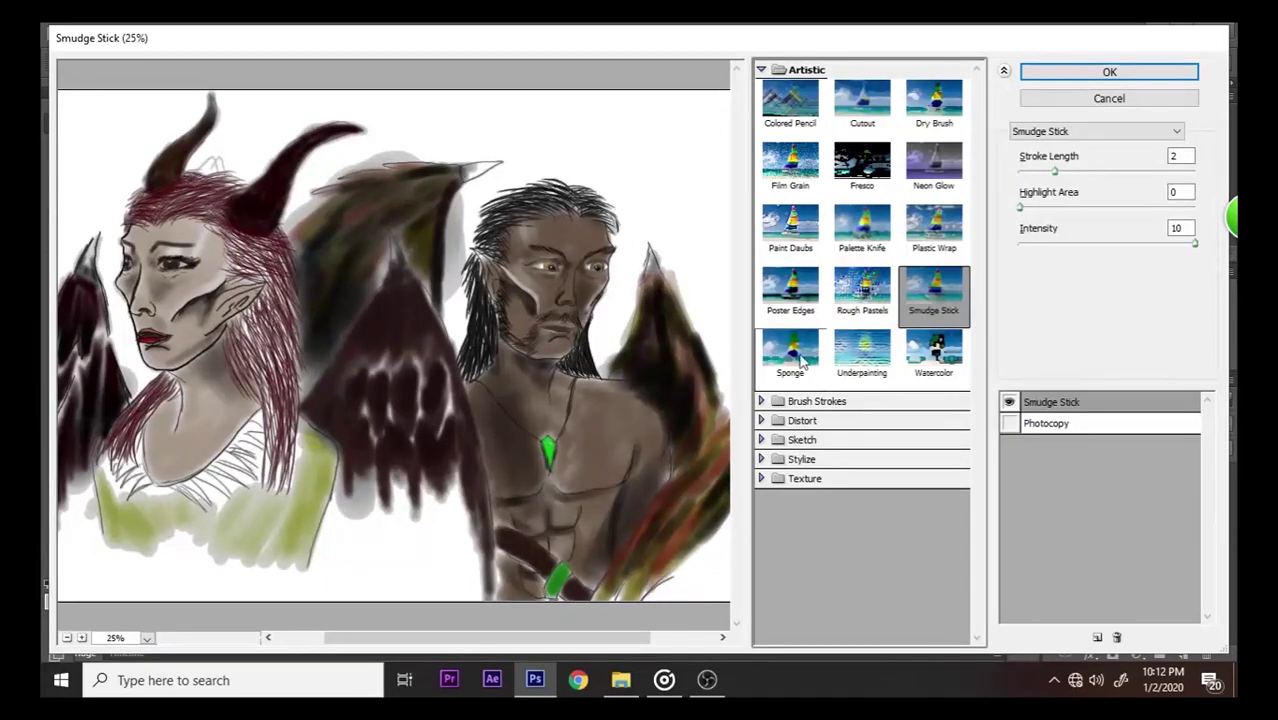
pyautogui.click(792, 356)
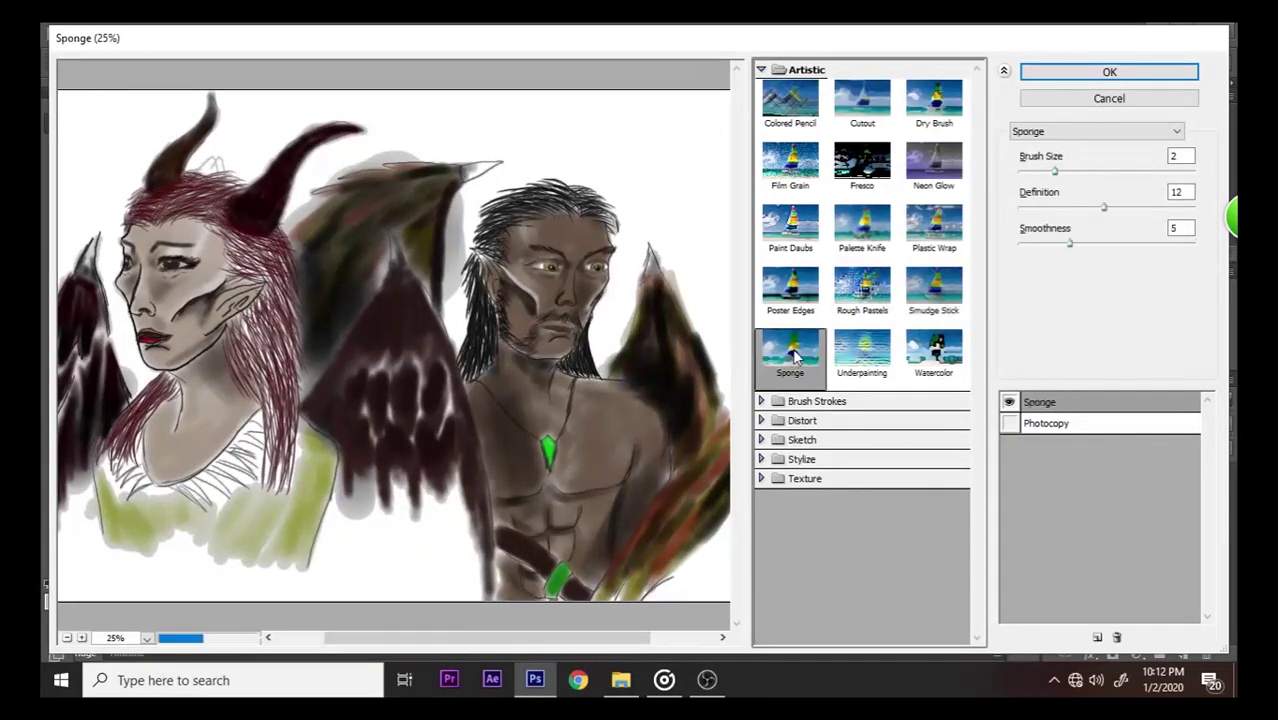
pyautogui.click(878, 370)
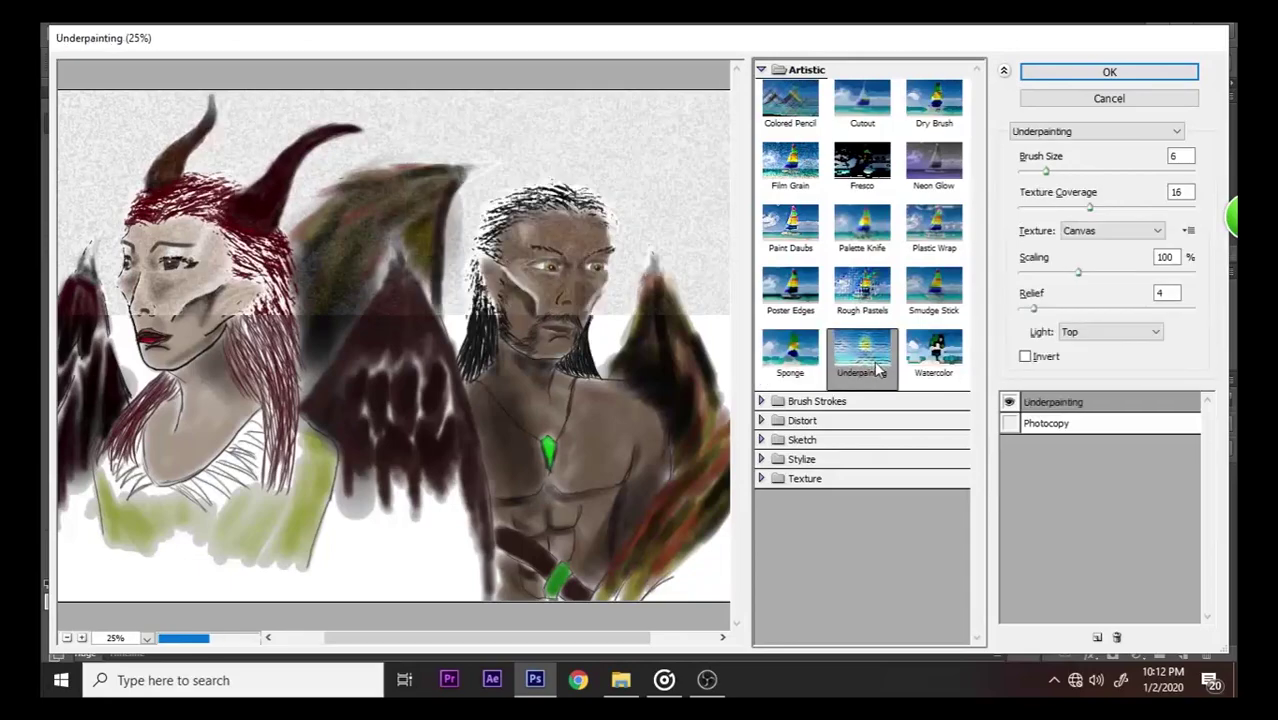
pyautogui.click(940, 375)
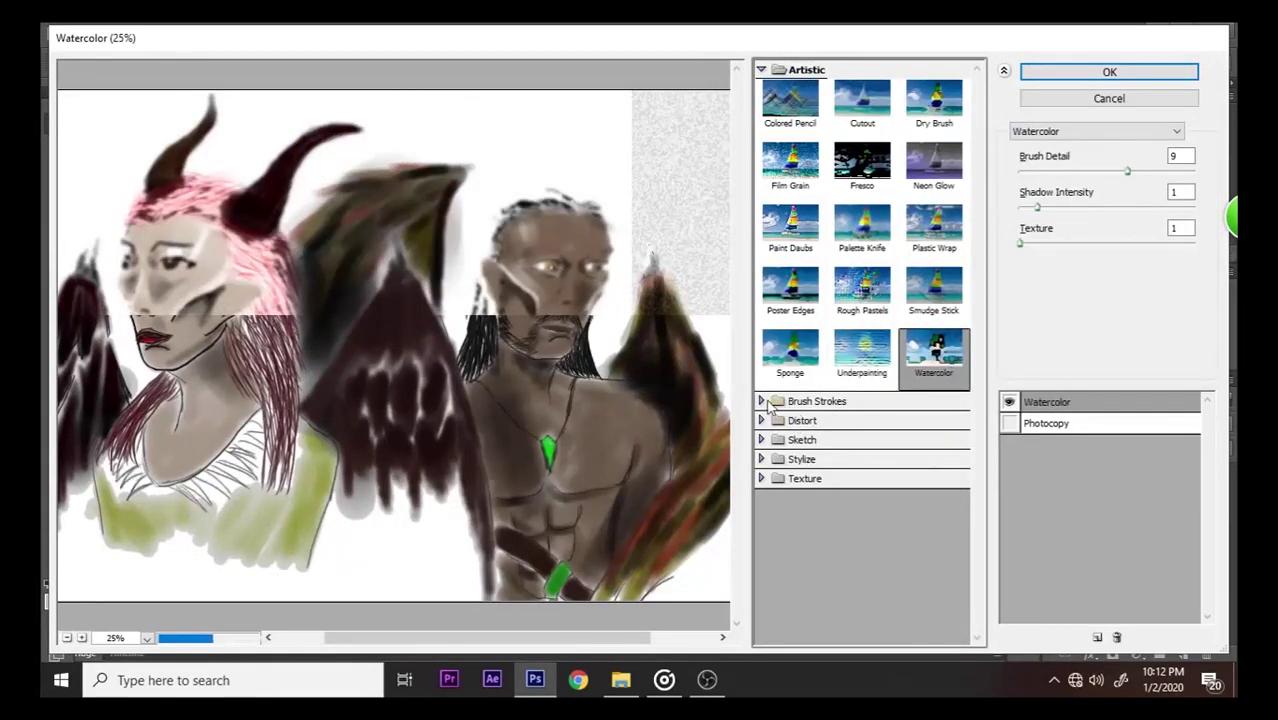
# - Preview the Brush Strokes filters on the painting, including Angled Strokes, Crosshatch, Dark Strokes, Ink Outlines, Spatter, Sprayed Strokes and Sumi-e
pyautogui.click(766, 401)
pyautogui.click(816, 427)
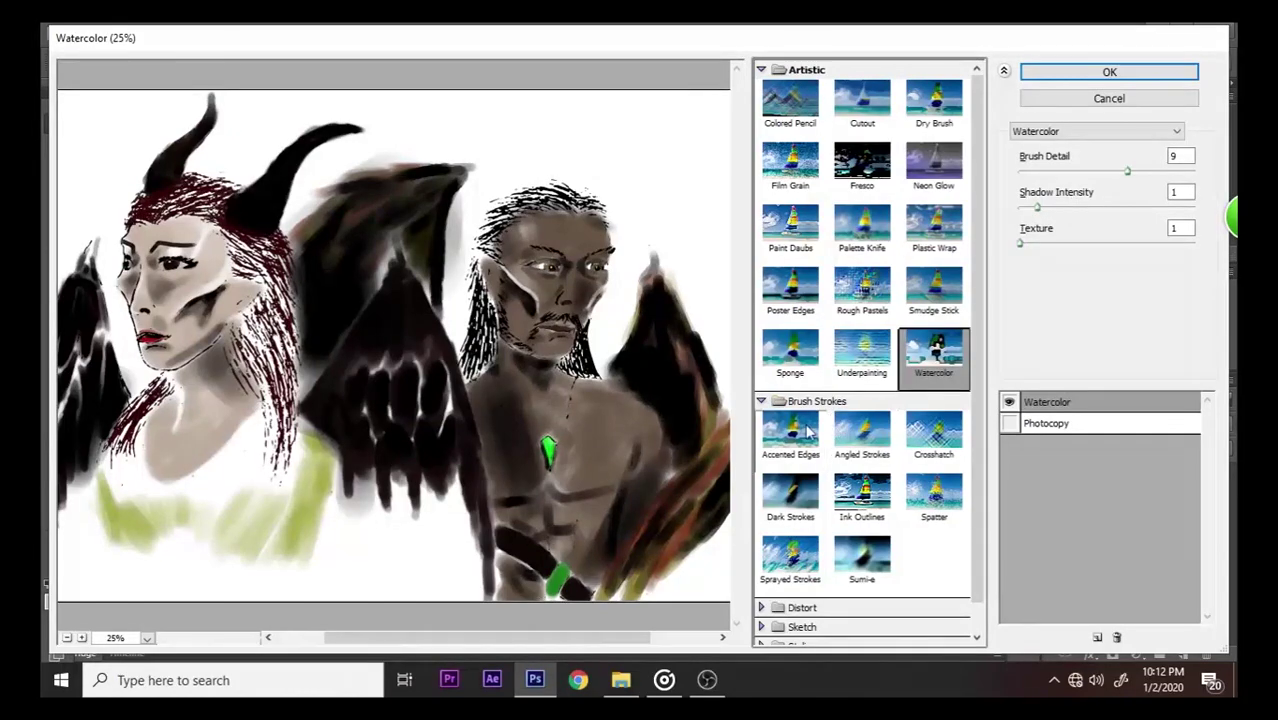
pyautogui.click(857, 436)
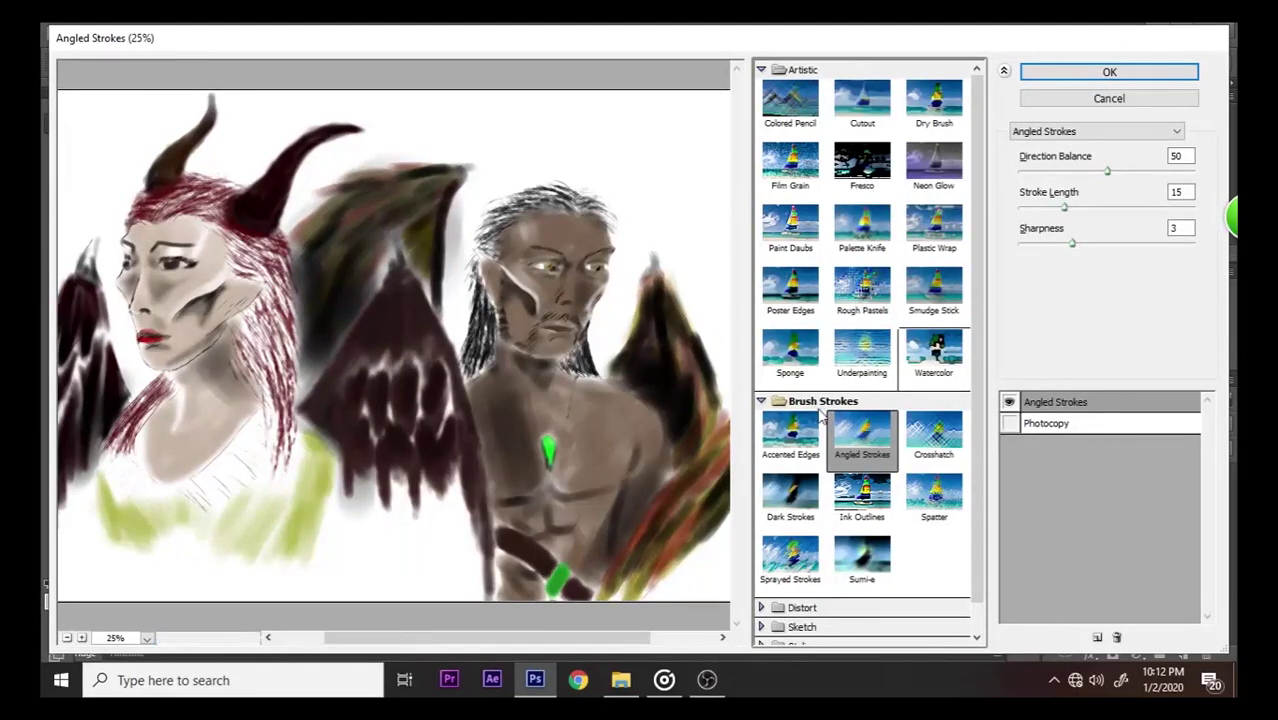
pyautogui.click(910, 438)
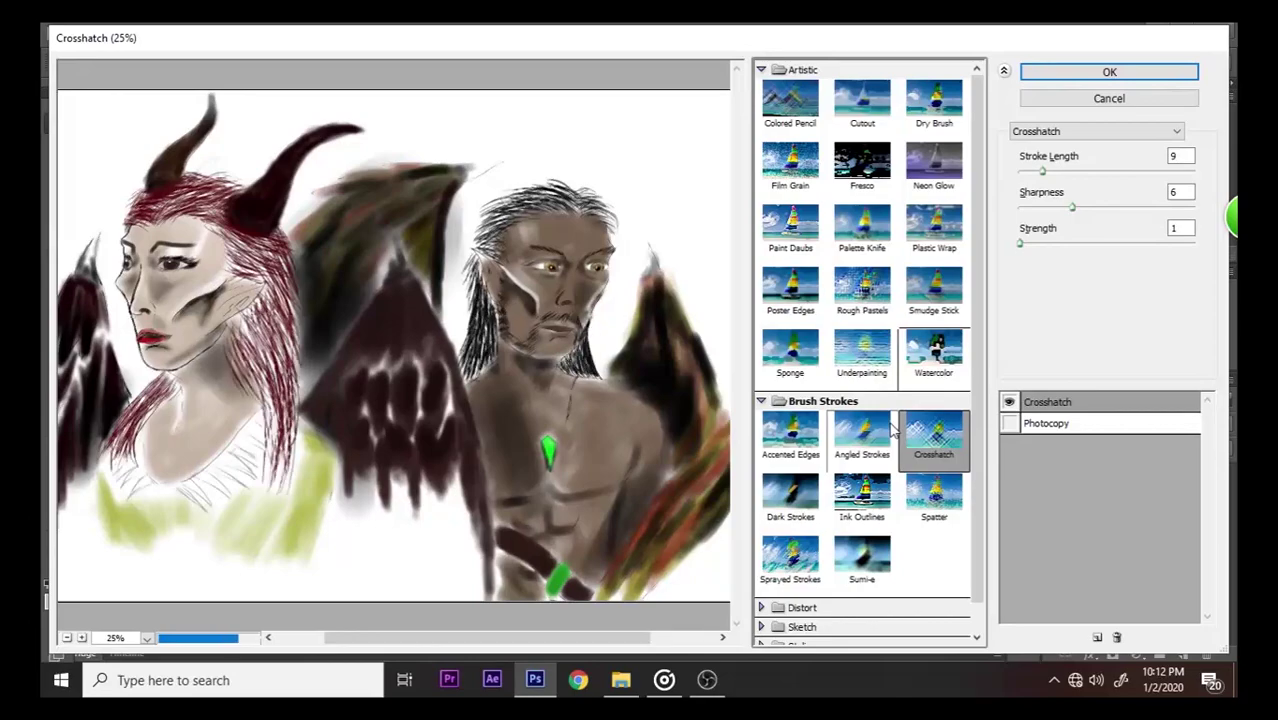
pyautogui.click(816, 505)
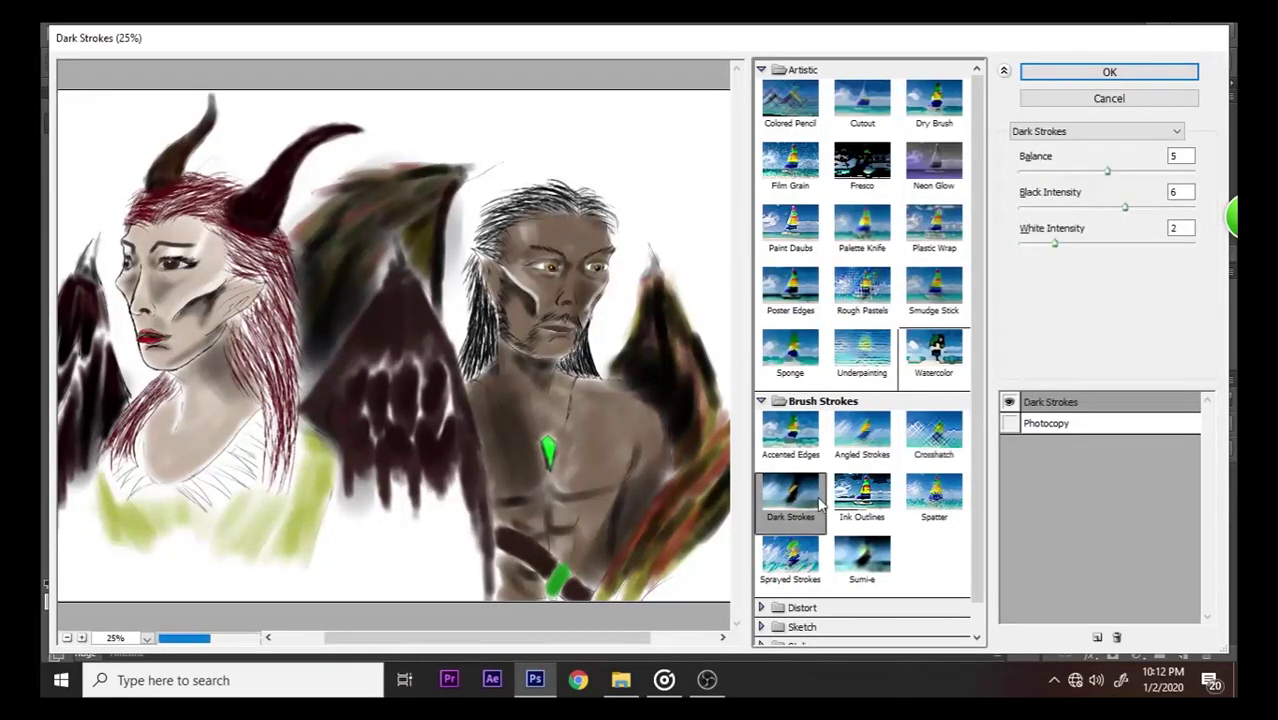
pyautogui.click(875, 504)
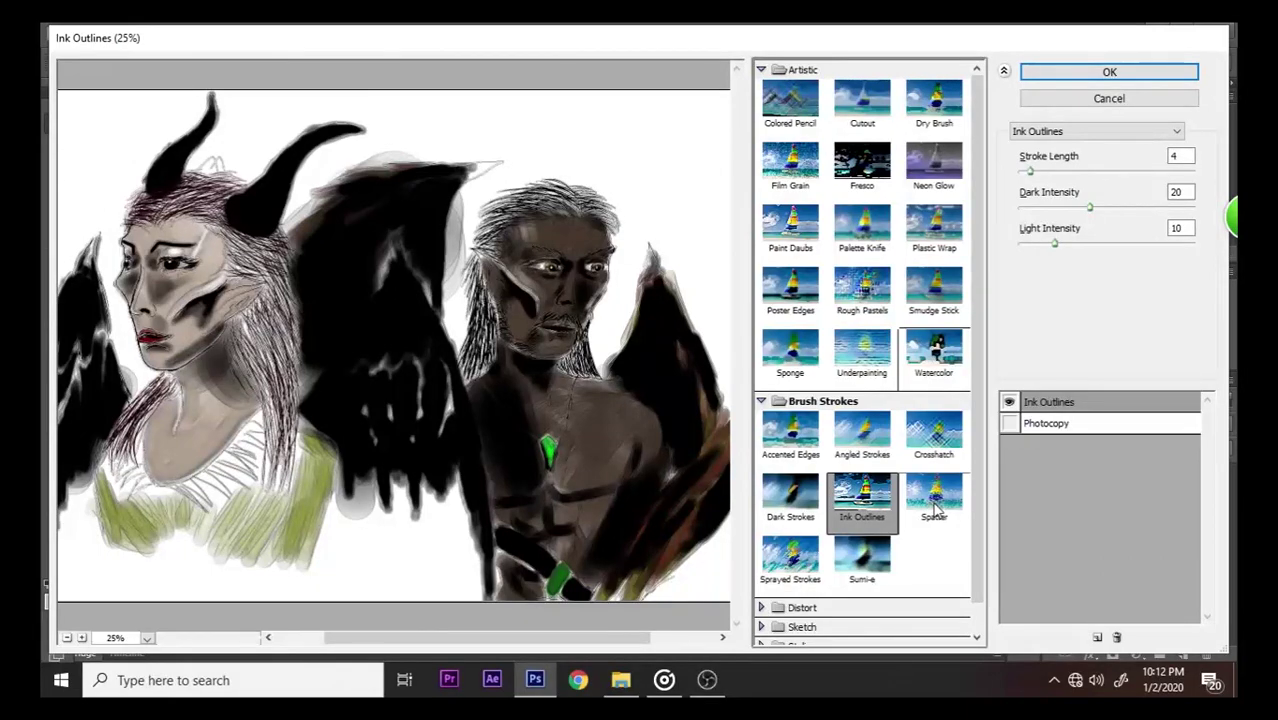
pyautogui.click(935, 505)
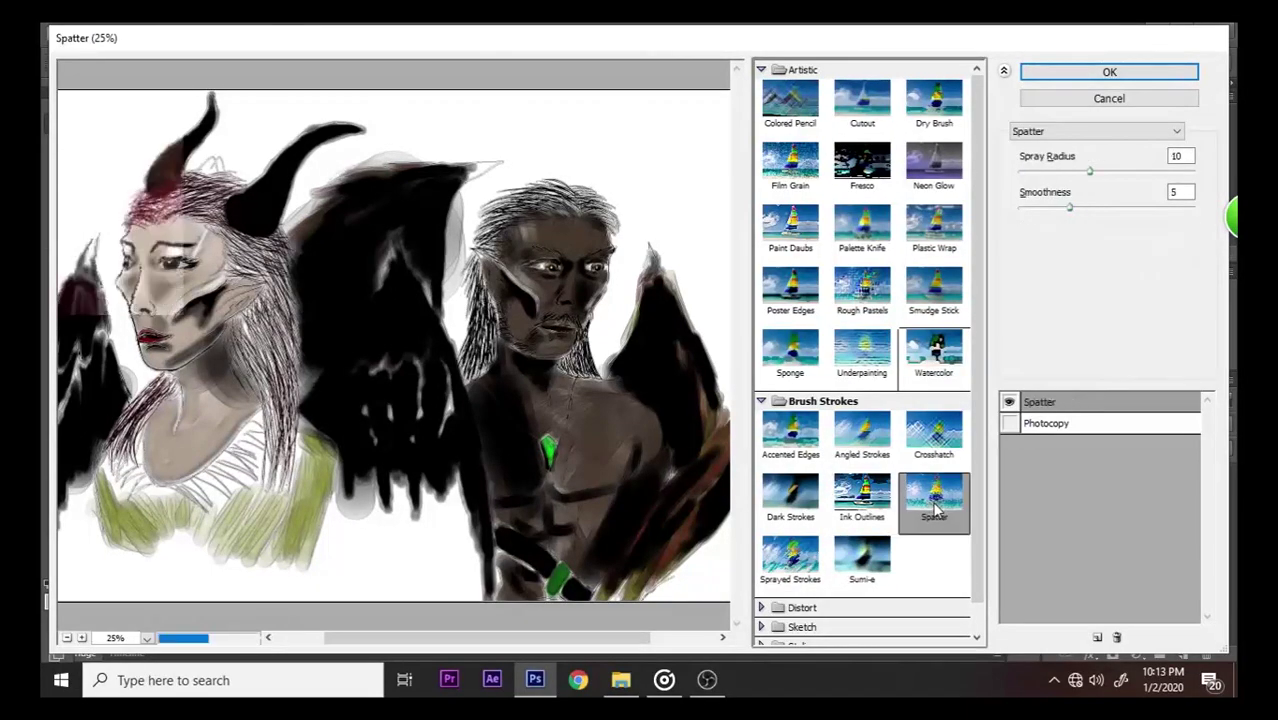
pyautogui.click(792, 565)
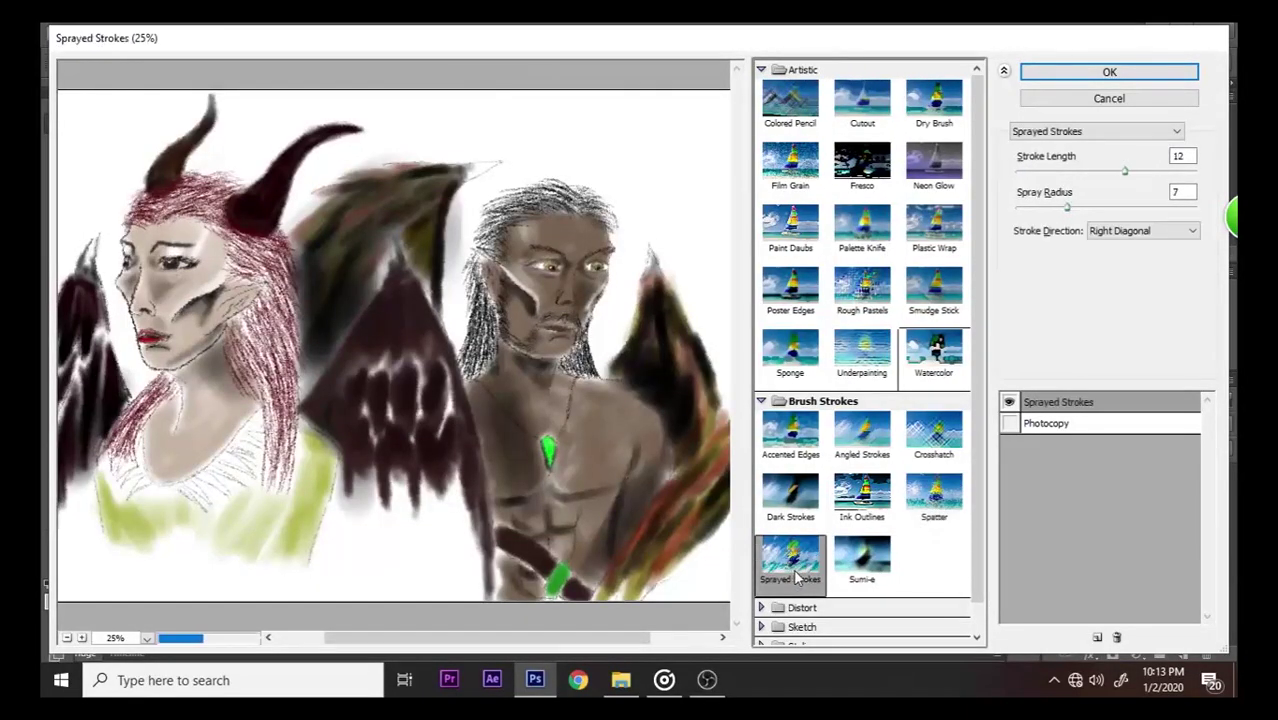
pyautogui.click(857, 562)
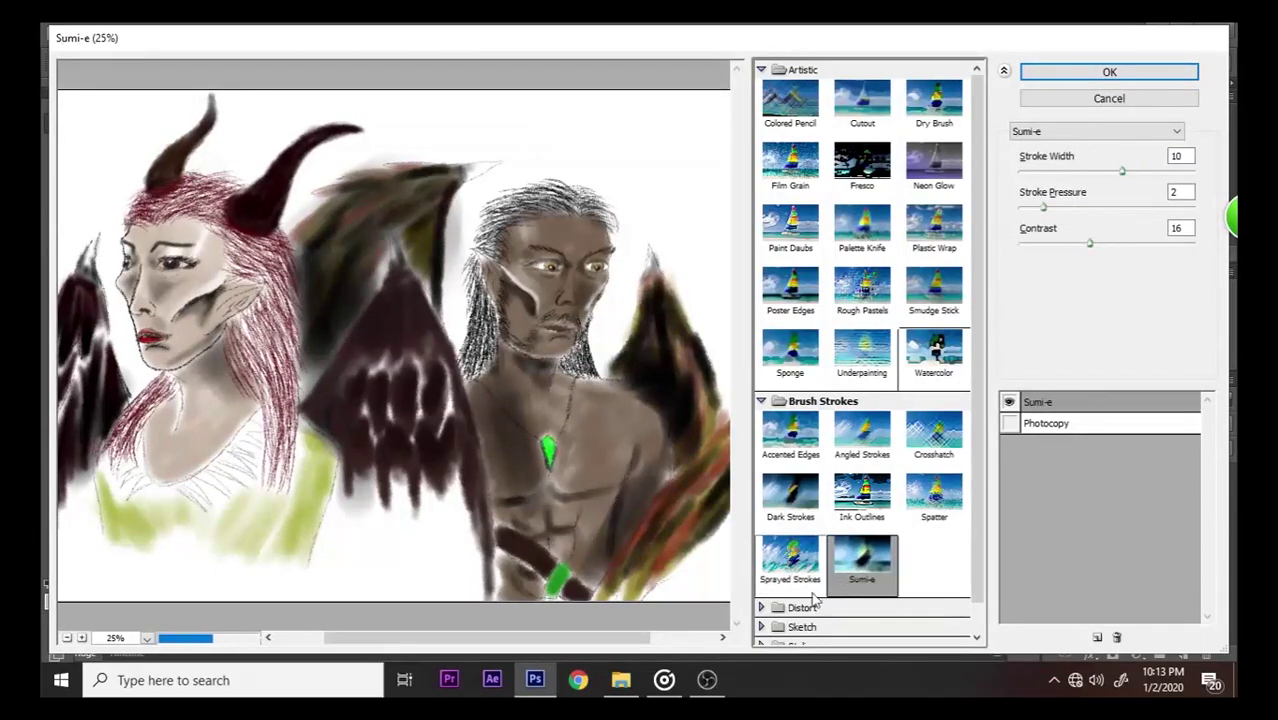
# - Preview the Distort filters Diffuse Glow, Glass and Ocean Ripple on the painting
pyautogui.scroll(-1, 795, 612)
pyautogui.click(800, 580)
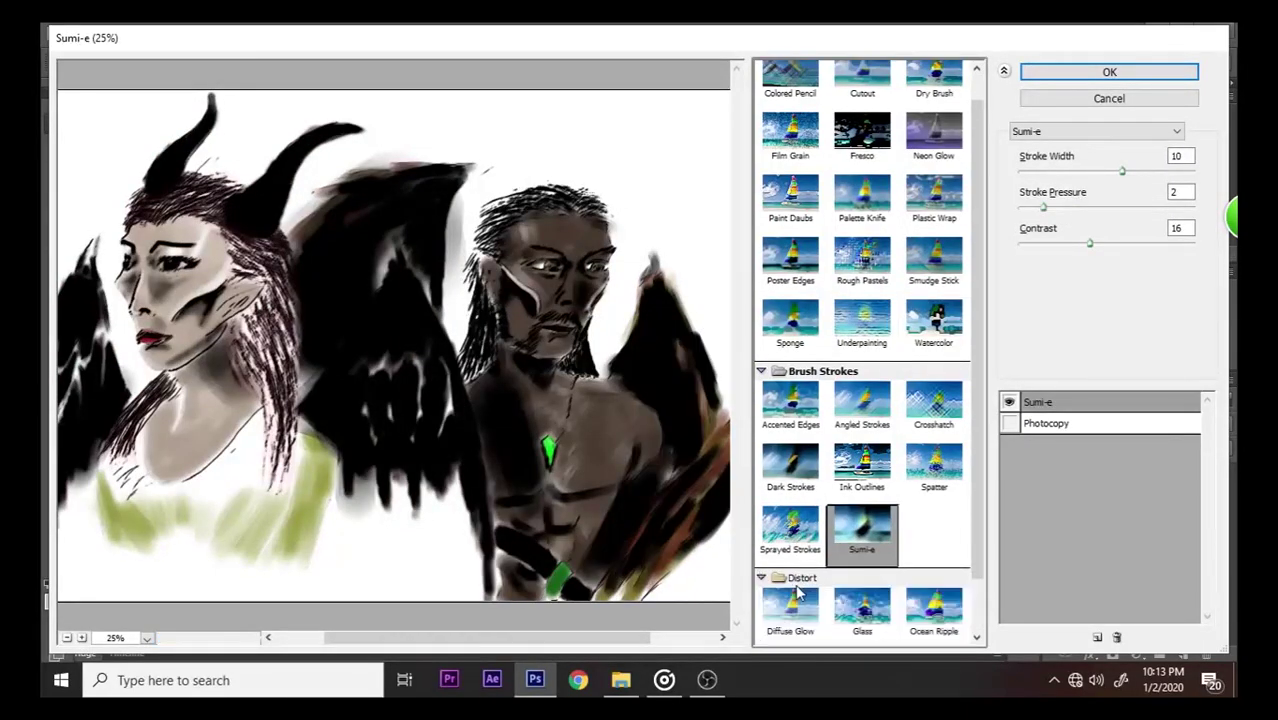
pyautogui.scroll(-1, 800, 590)
pyautogui.click(806, 568)
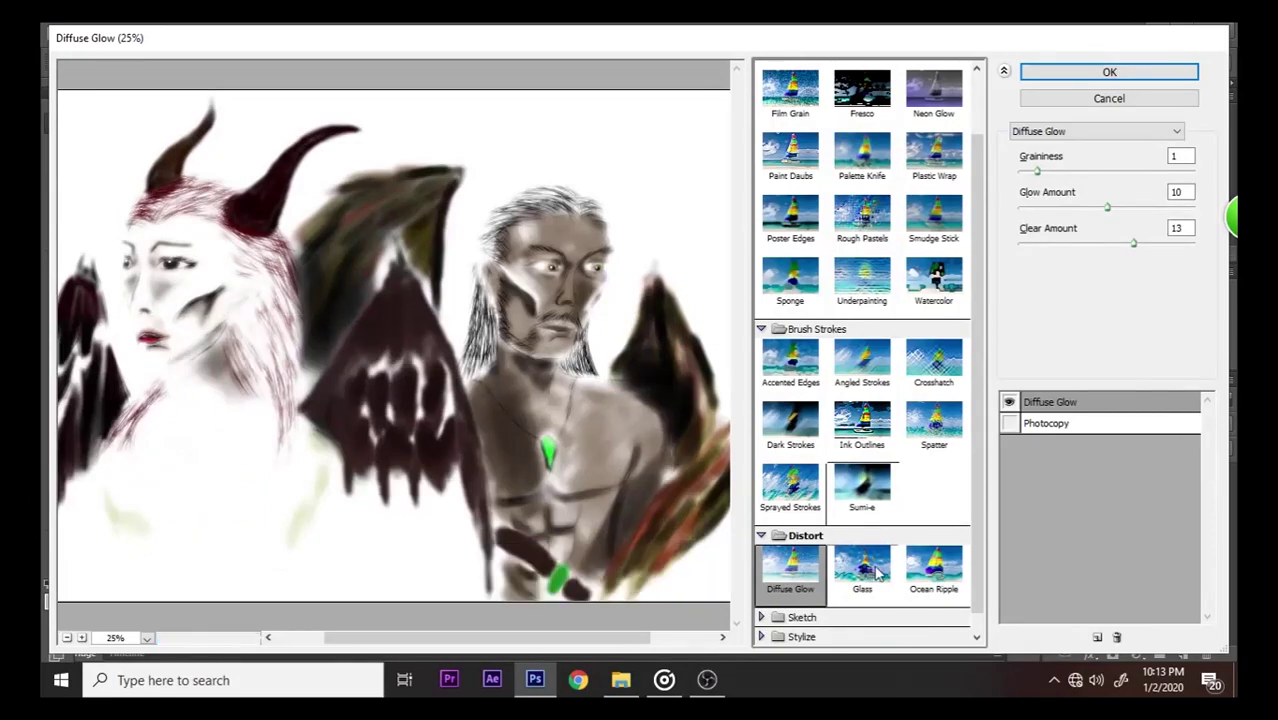
pyautogui.click(862, 567)
pyautogui.click(933, 565)
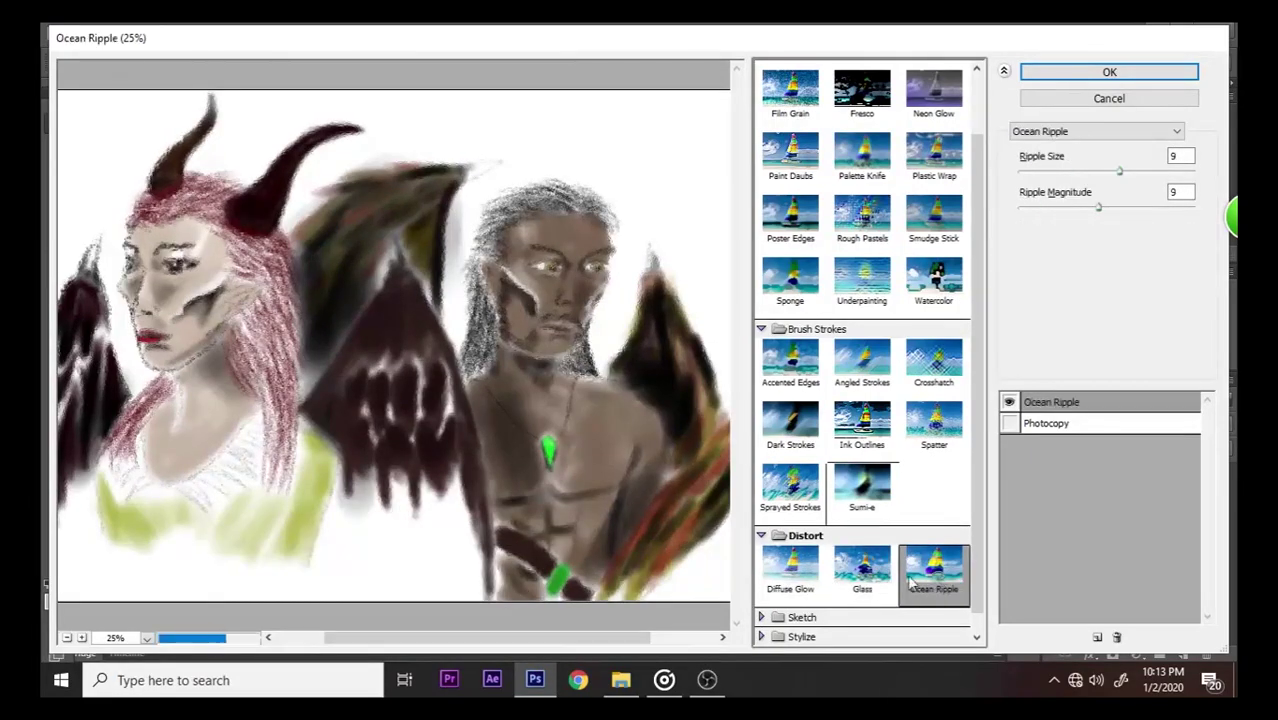
# - Look through the Sketch filter group, collapse it, and preview the Glowing Edges filter from the Stylize group
pyautogui.scroll(-1, 843, 568)
pyautogui.click(800, 597)
pyautogui.scroll(-3, 800, 590)
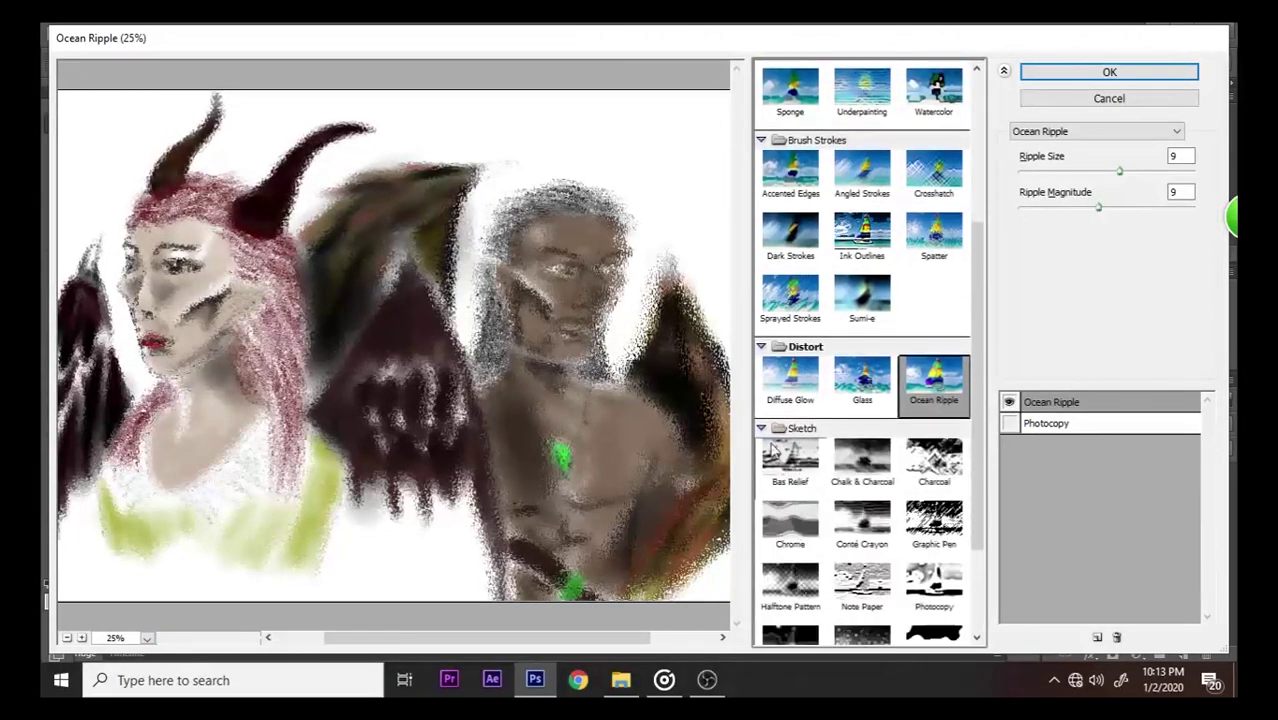
pyautogui.click(782, 432)
pyautogui.click(800, 616)
pyautogui.click(797, 557)
pyautogui.click(798, 617)
pyautogui.click(800, 597)
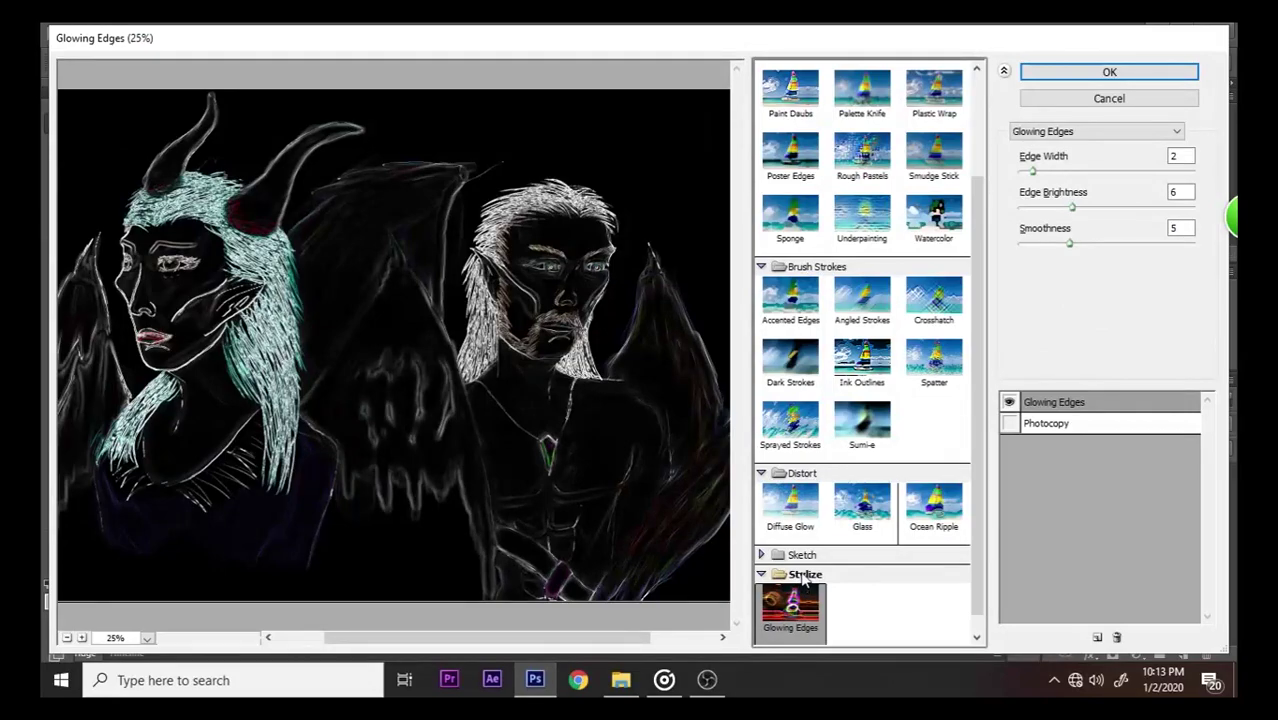
# - Preview the Texture filters Craquelure, Grain, Mosaic Tiles, Patchwork, Stained Glass and Texturizer on the painting
pyautogui.scroll(-1, 828, 573)
pyautogui.click(806, 634)
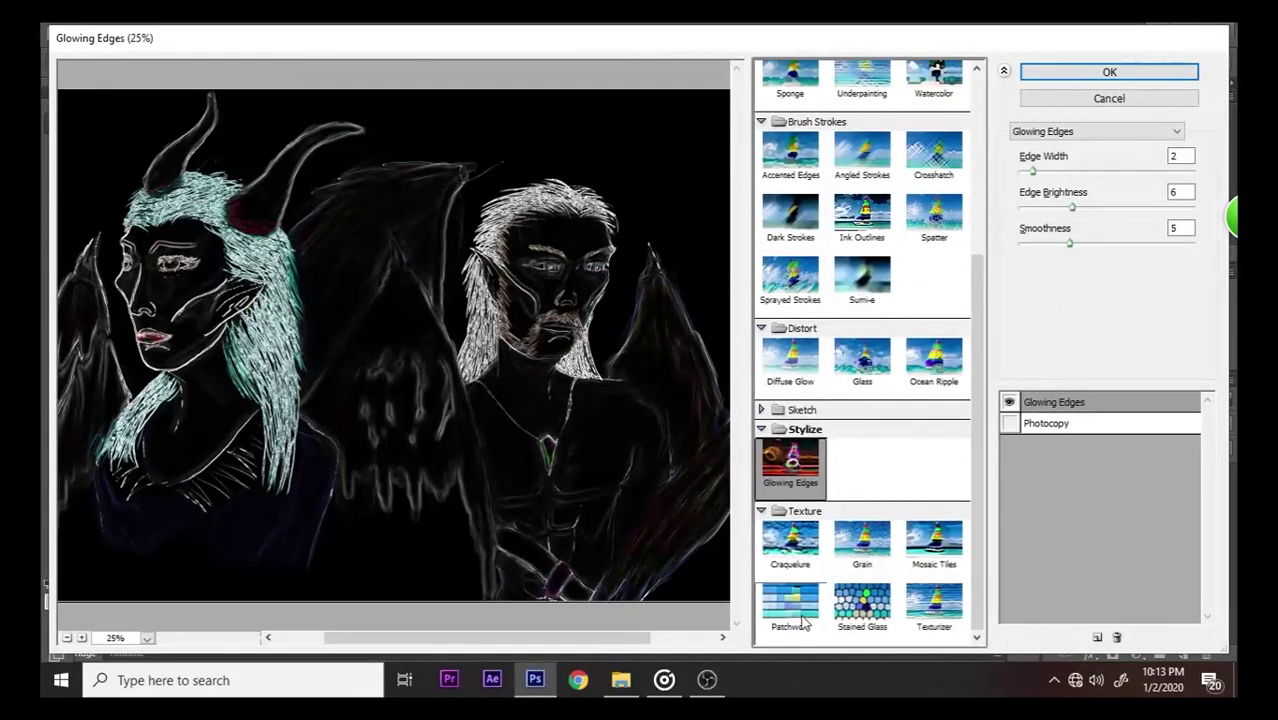
pyautogui.click(793, 536)
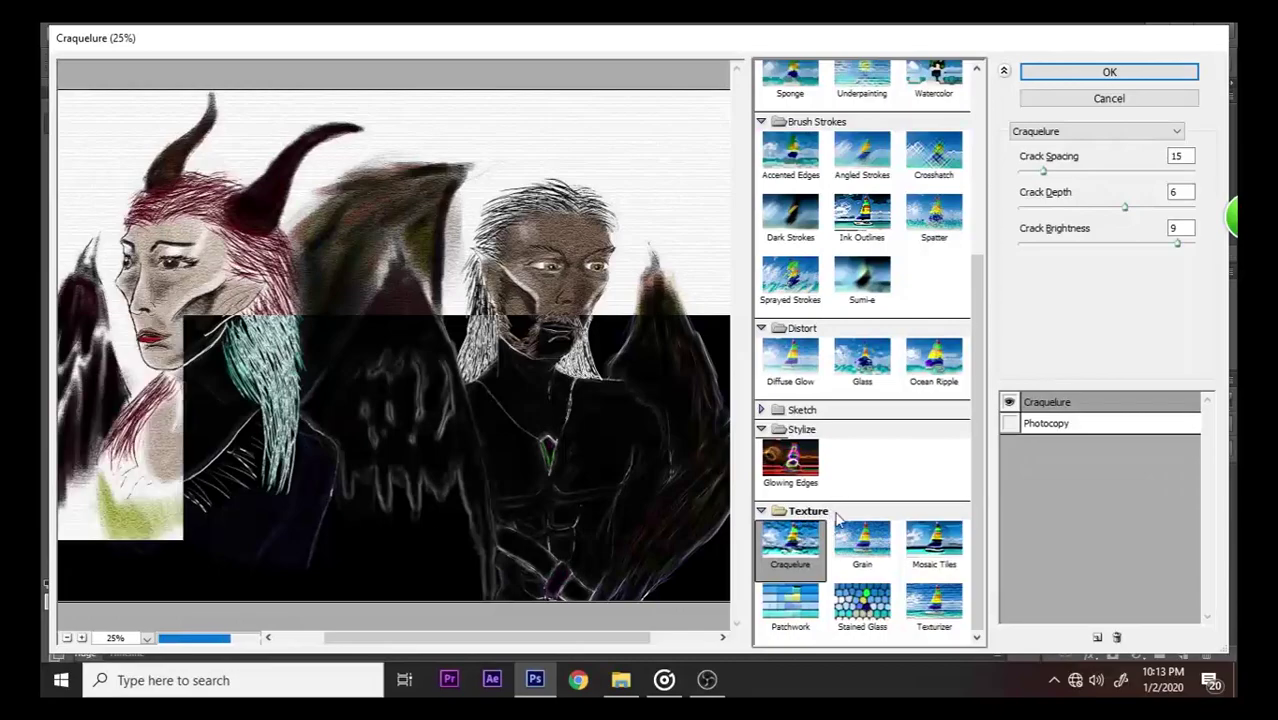
pyautogui.click(853, 562)
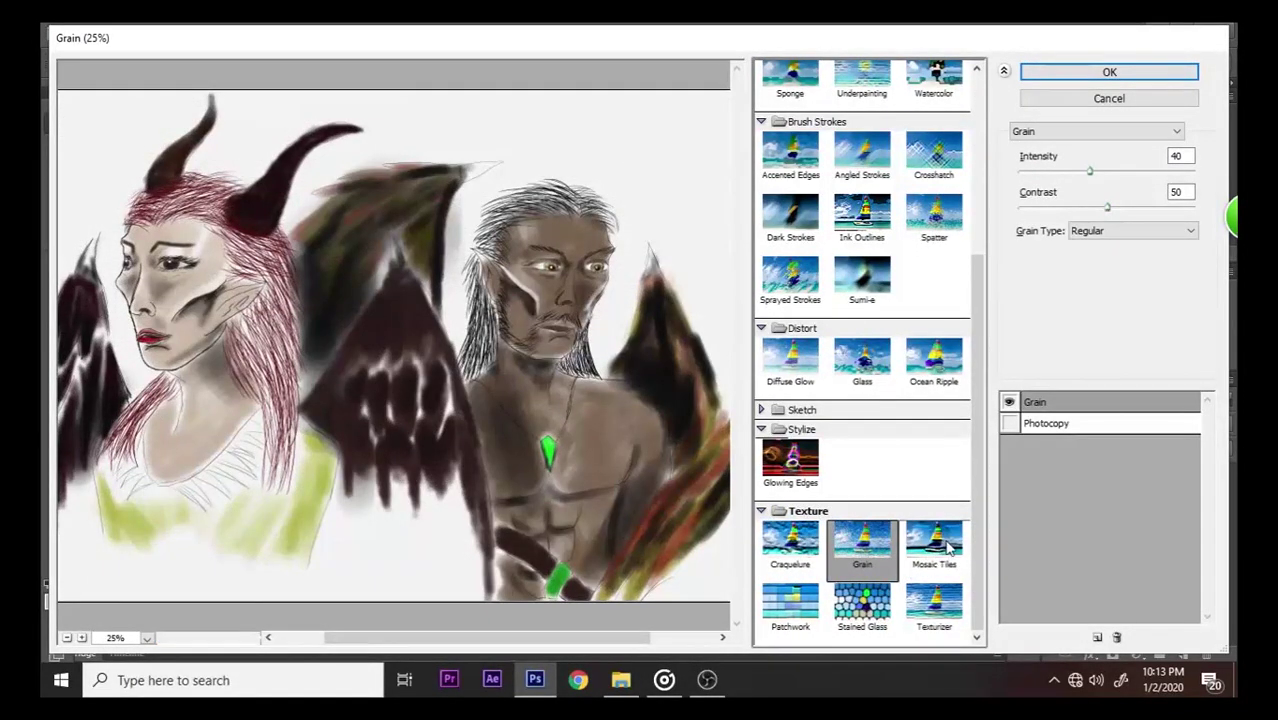
pyautogui.click(923, 547)
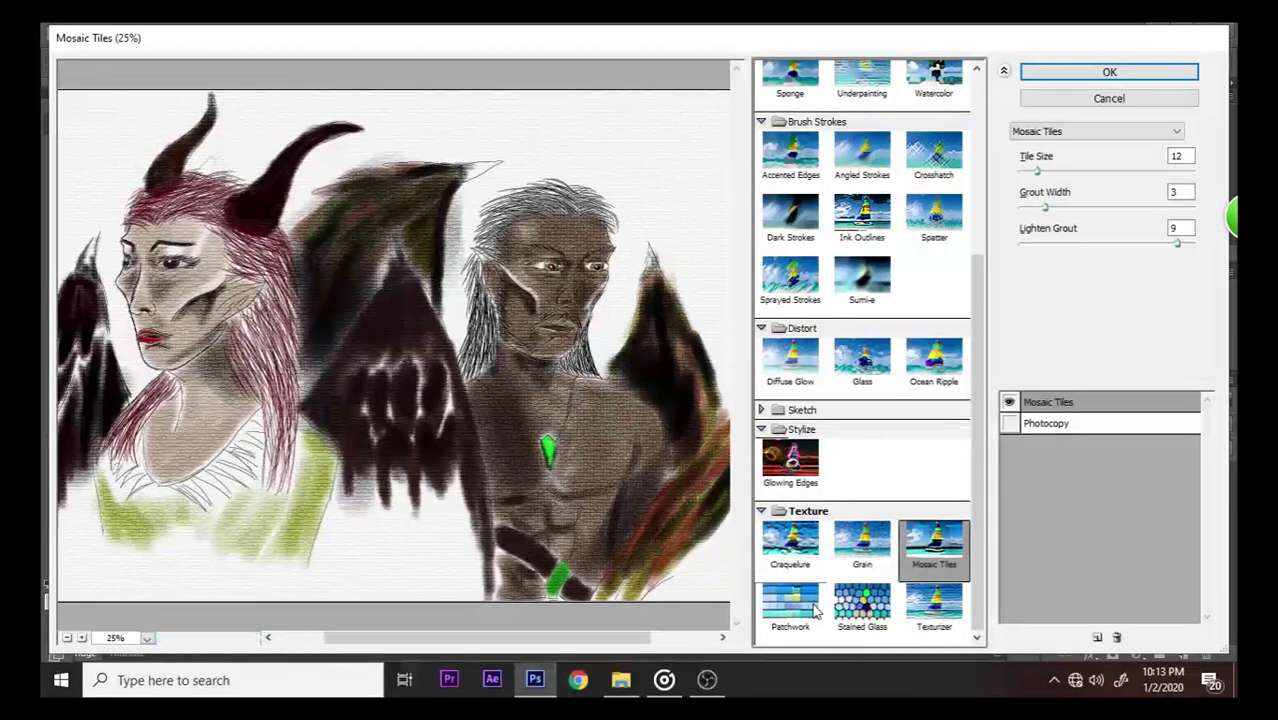
pyautogui.click(812, 606)
pyautogui.click(862, 604)
pyautogui.click(942, 610)
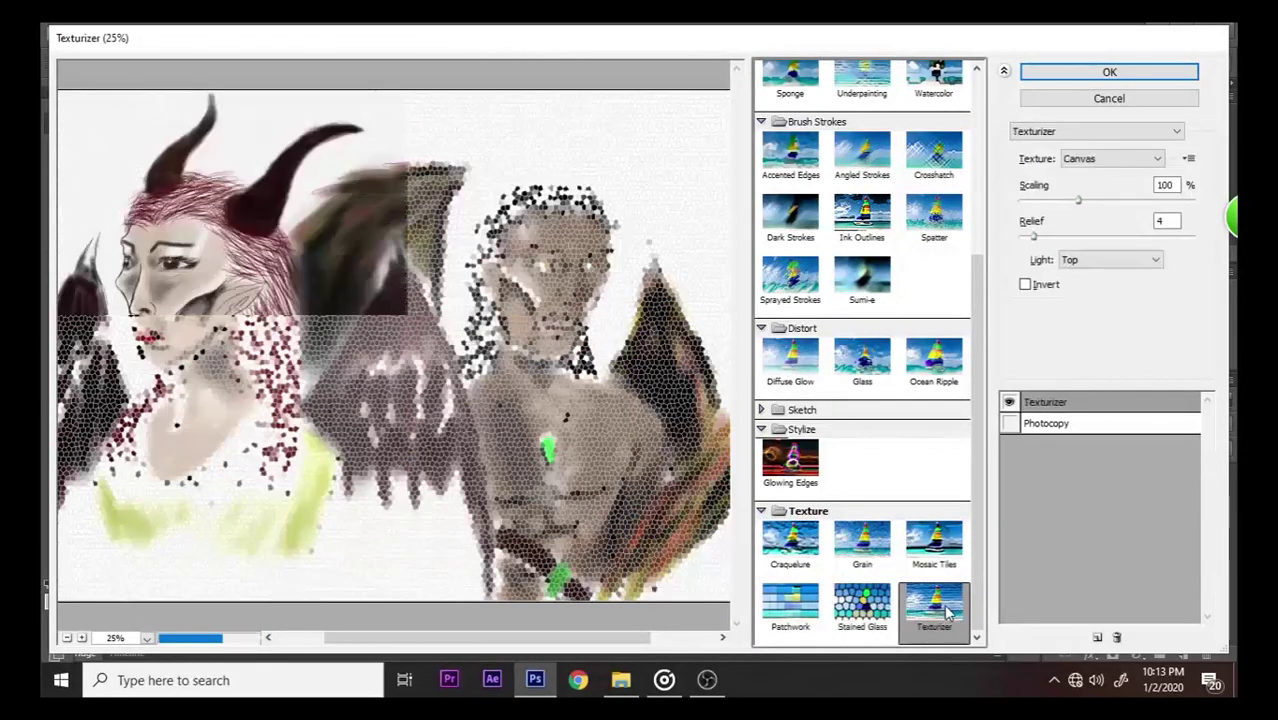
# - Return to the Artistic group, compare Cutout with Smudge Stick, and choose Smudge Stick with a Stroke Length of 10
pyautogui.scroll(4, 840, 533)
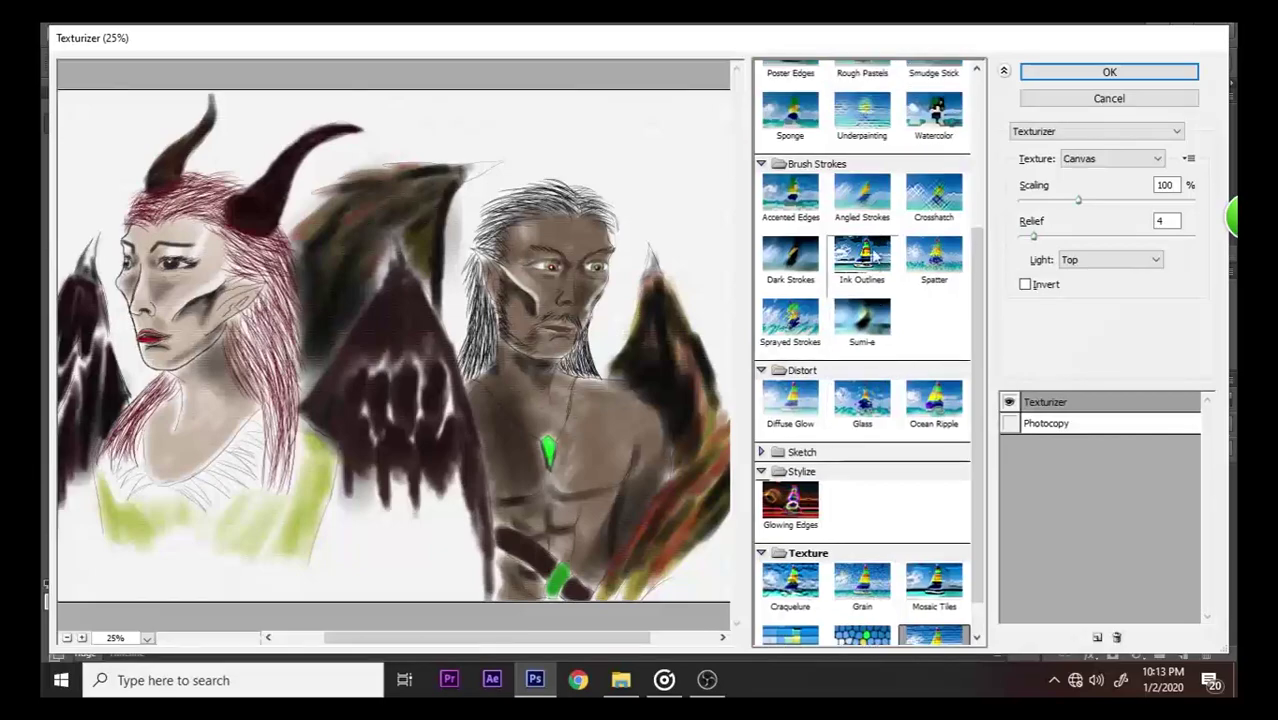
pyautogui.scroll(3, 868, 220)
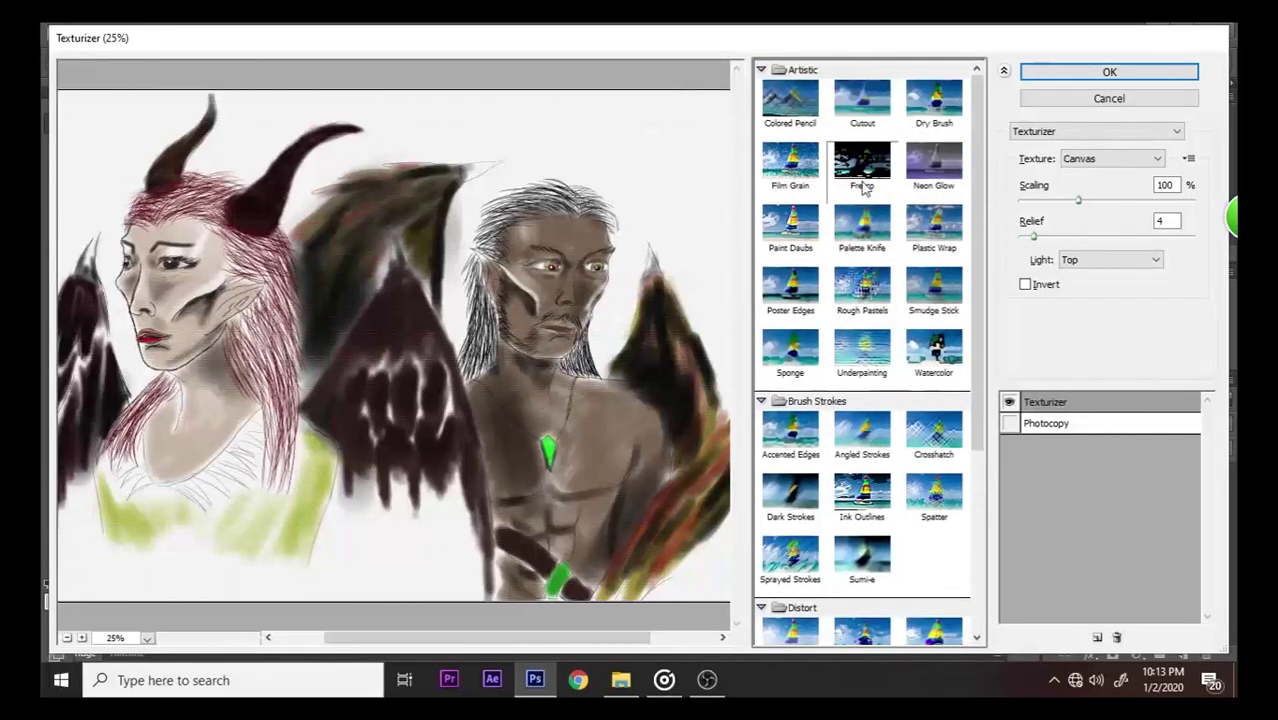
pyautogui.click(874, 112)
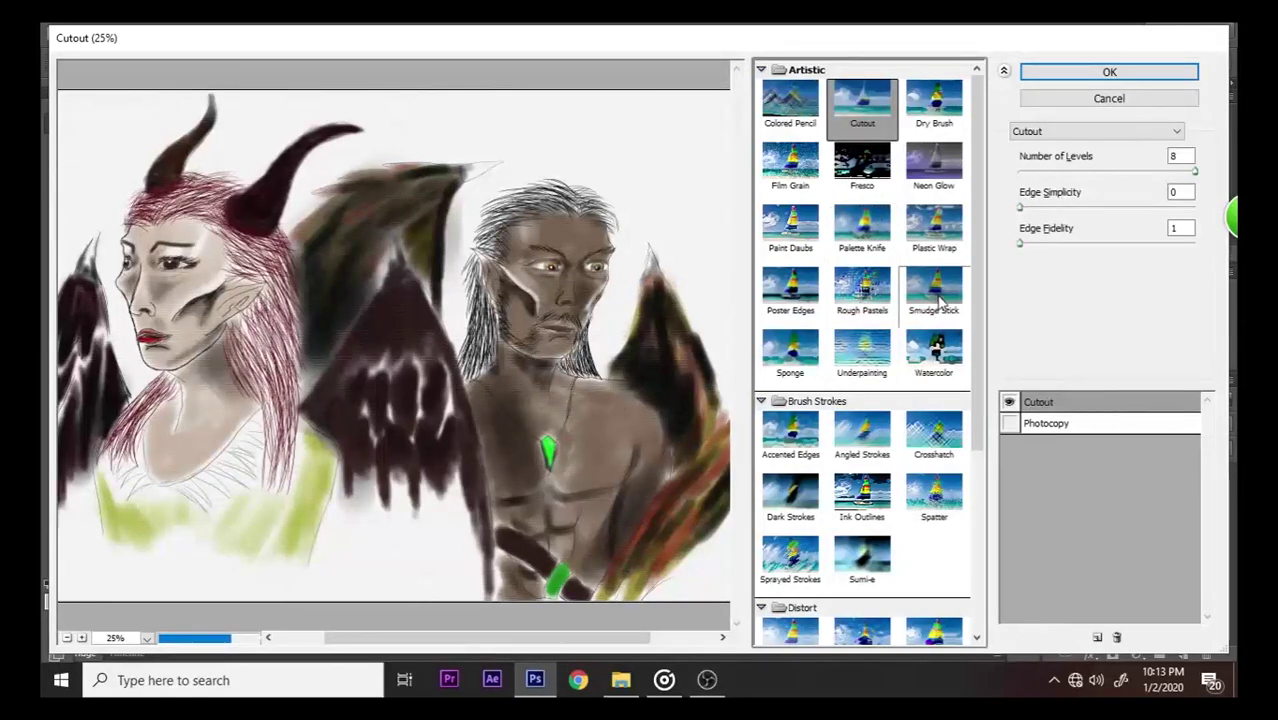
pyautogui.click(938, 300)
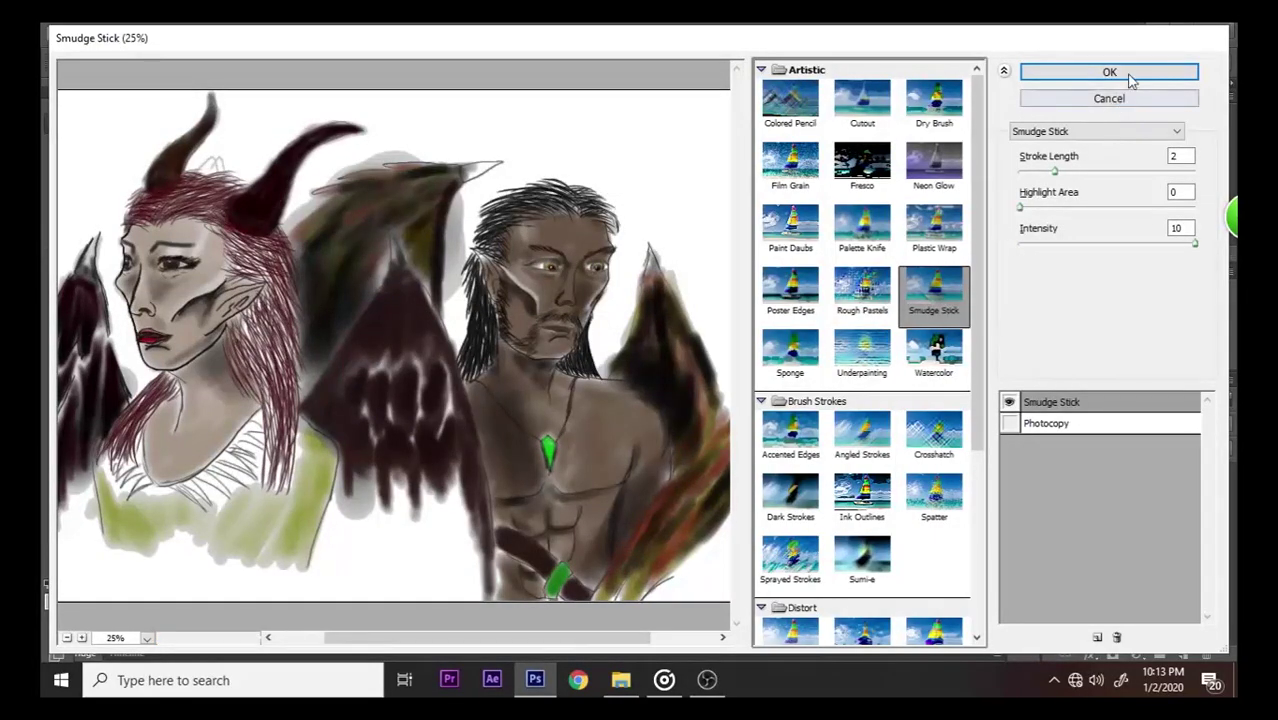
pyautogui.click(1091, 173)
pyautogui.moveTo(1092, 173); pyautogui.dragTo(1222, 168)
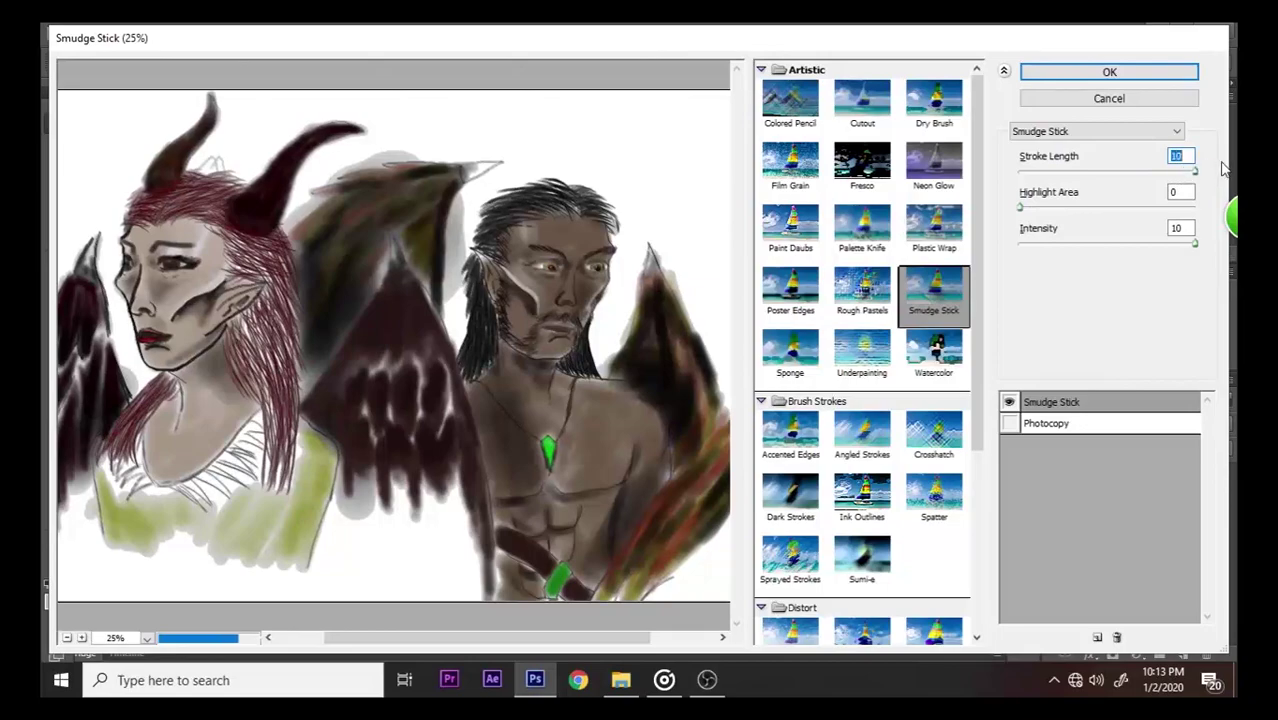
# - Try a Smudge Stick Stroke Length of 3 and compare several Highlight Area values, ending on 10
pyautogui.click(1070, 172)
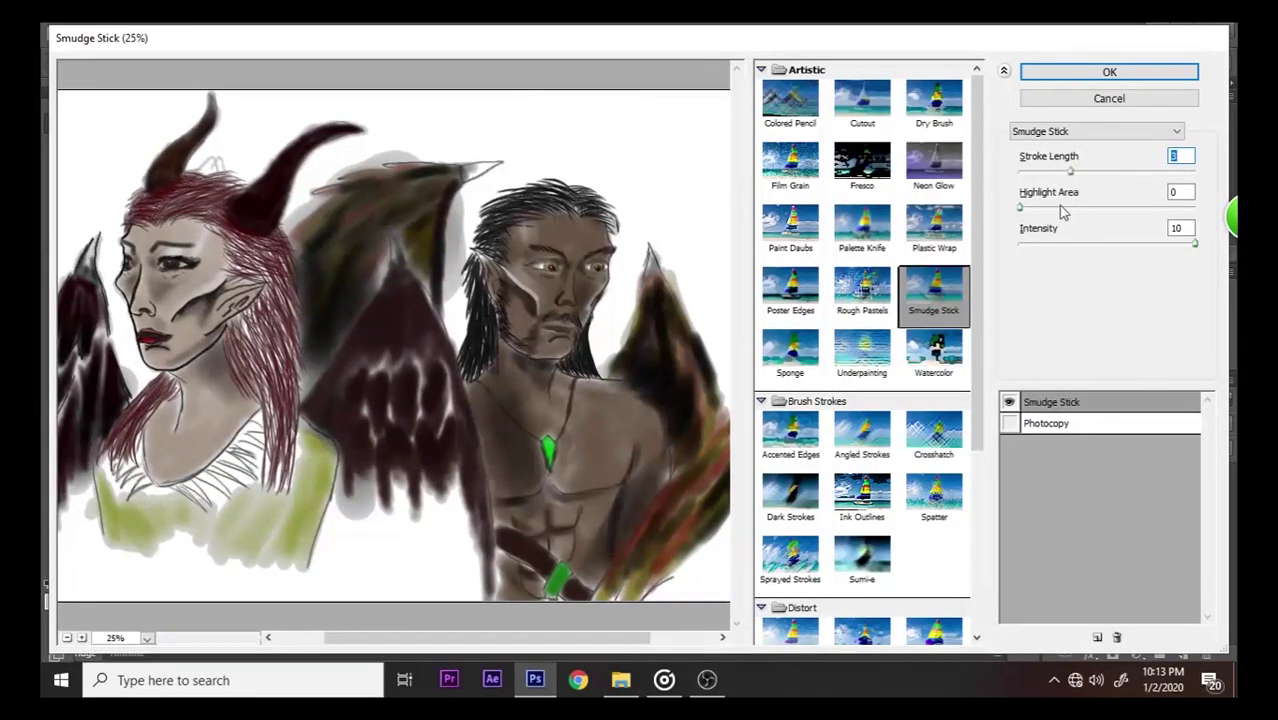
pyautogui.click(1192, 207)
pyautogui.click(1133, 208)
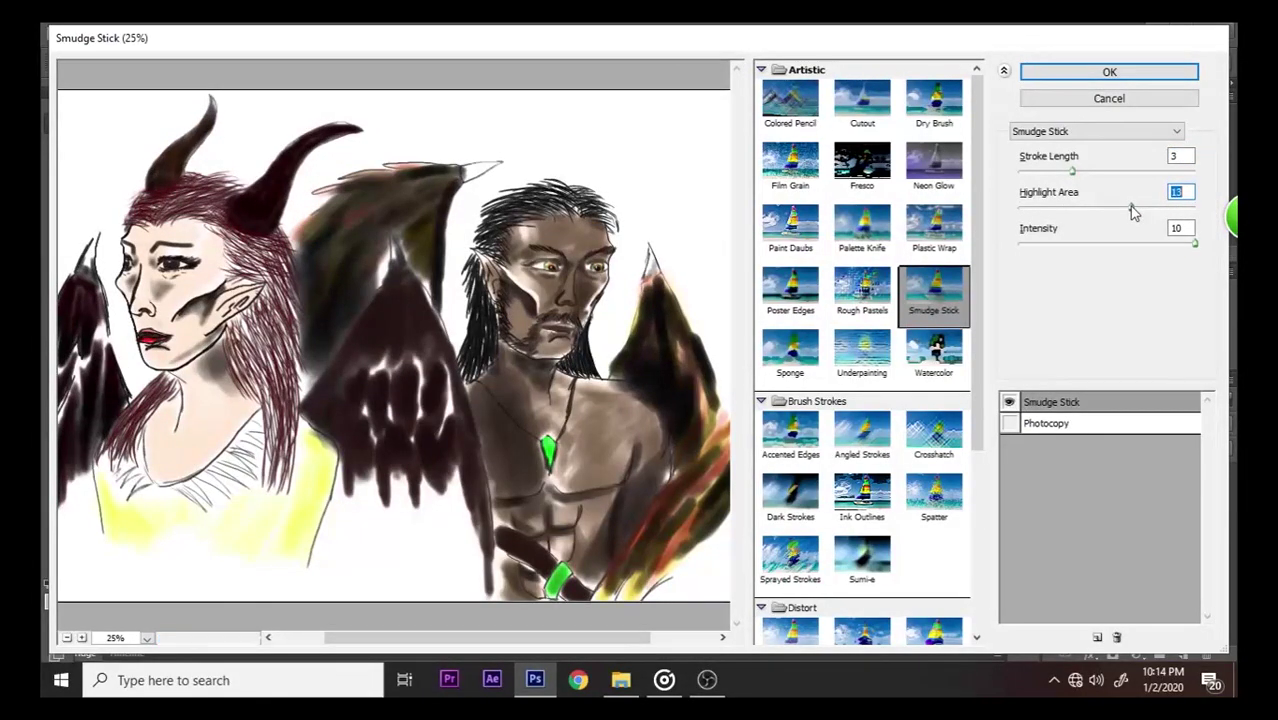
pyautogui.click(1108, 208)
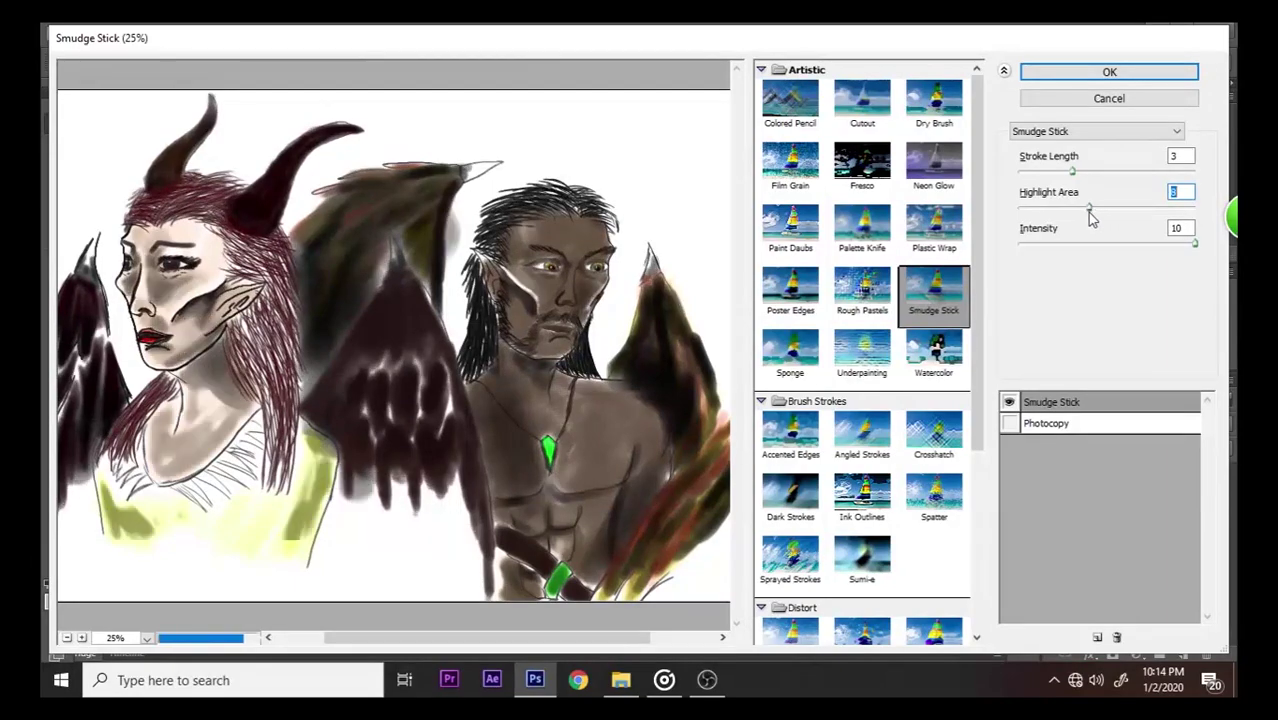
pyautogui.click(1118, 208)
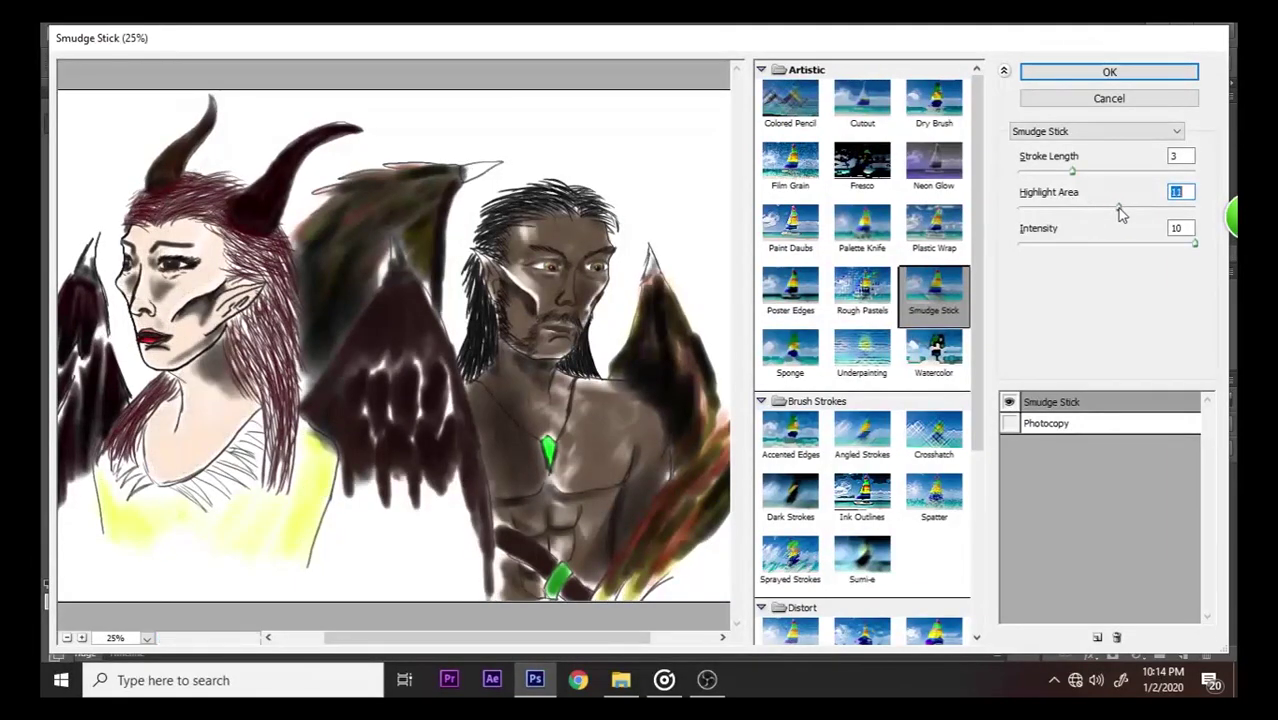
pyautogui.click(1100, 208)
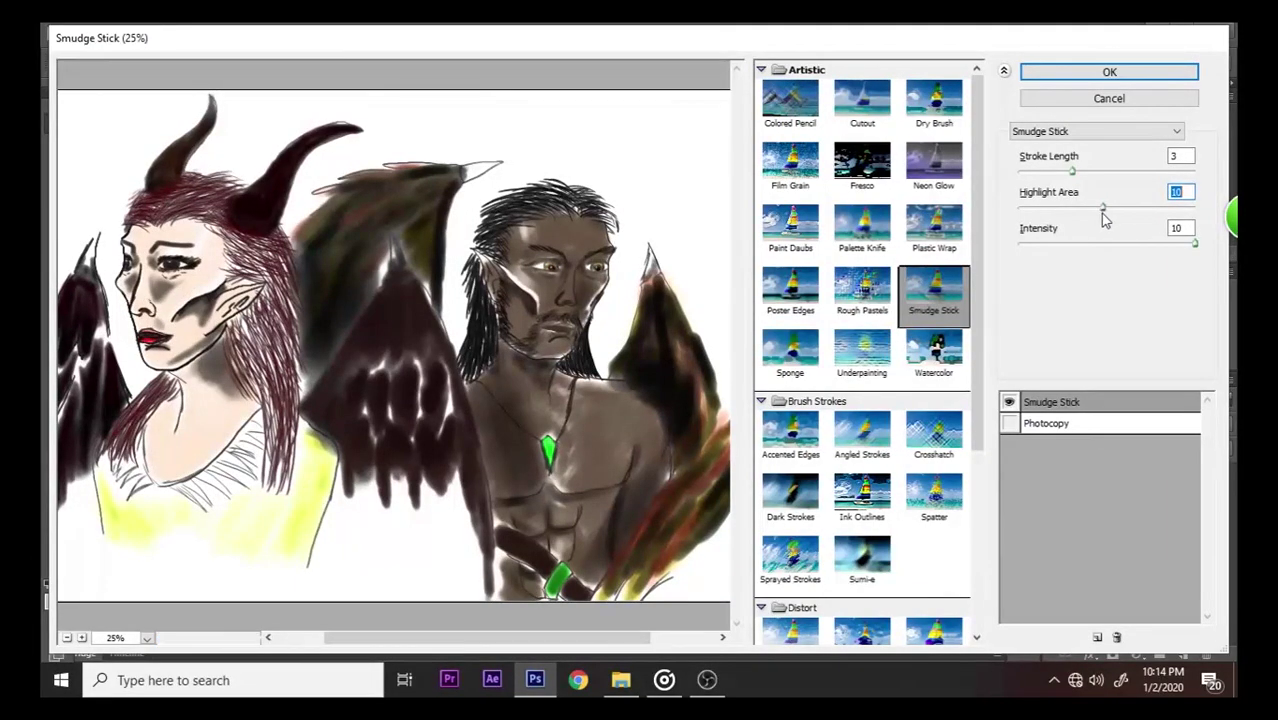
pyautogui.click(1110, 208)
pyautogui.click(1118, 208)
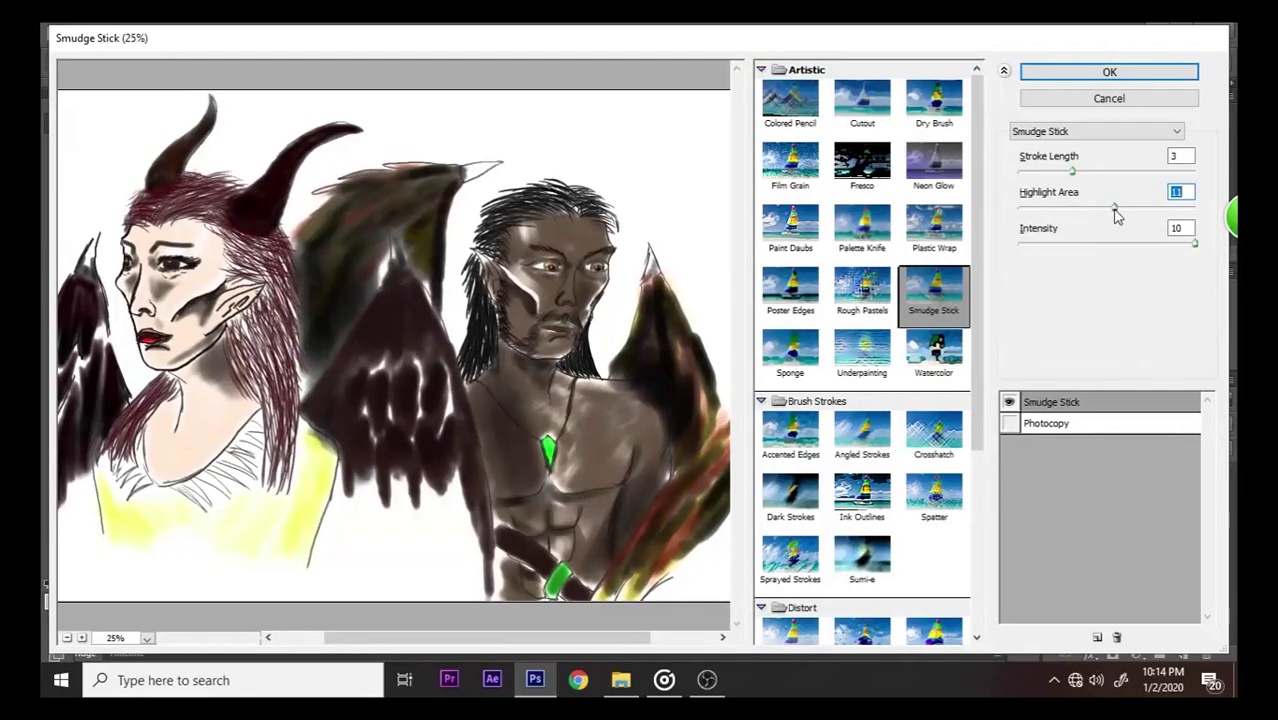
pyautogui.click(1108, 209)
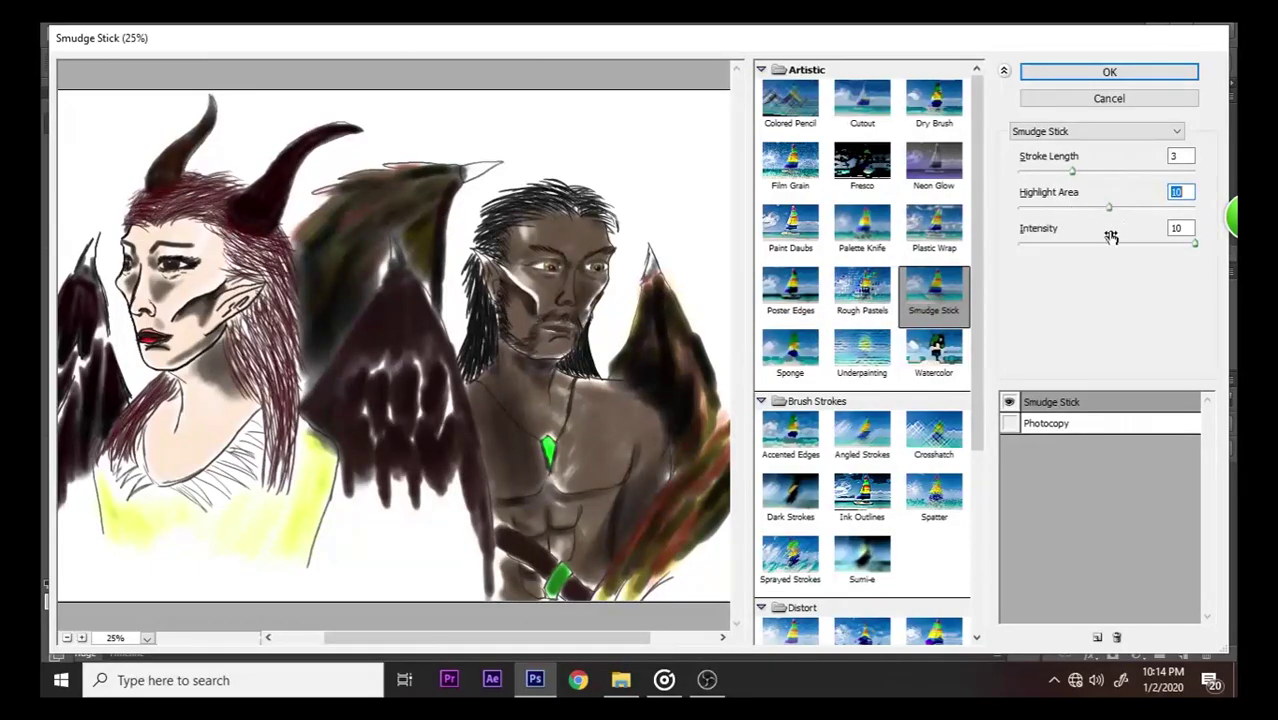
# - Set the Smudge Stick Intensity to 7, Highlight Area to 12 and Stroke Length to 2, and apply the filter
pyautogui.moveTo(1093, 248); pyautogui.dragTo(1195, 243)
pyautogui.click(1148, 245)
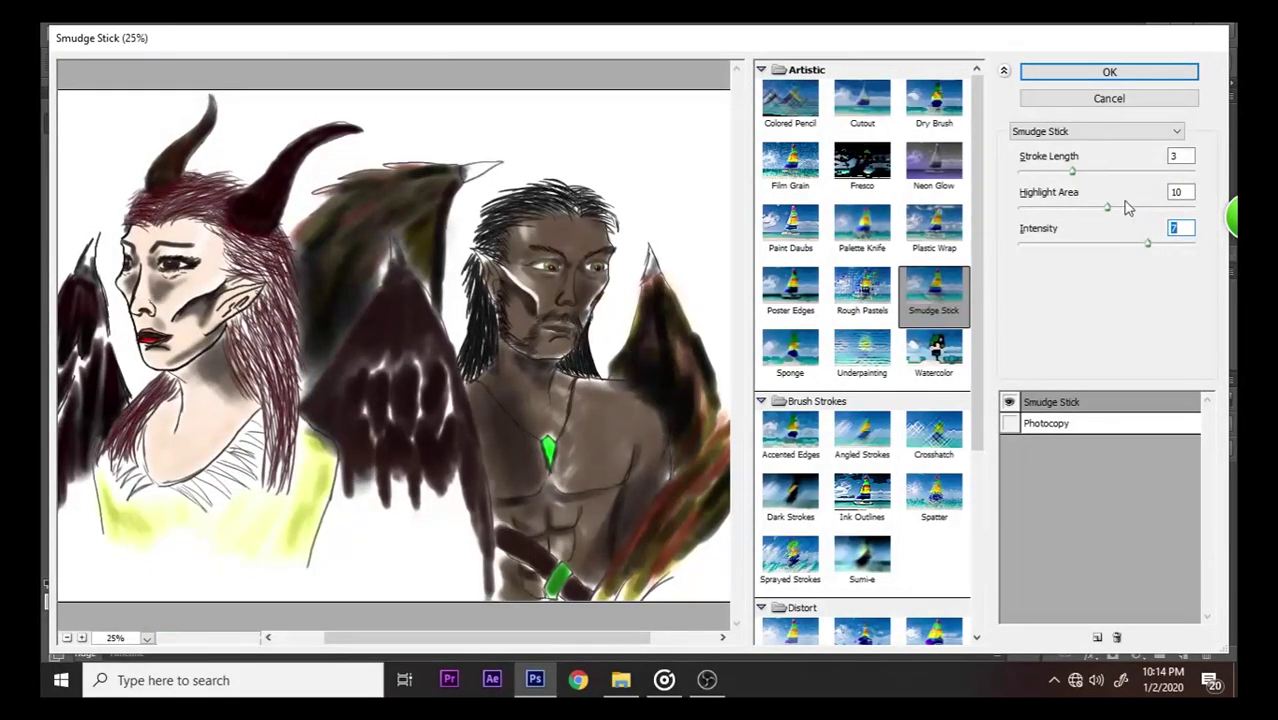
pyautogui.moveTo(1090, 210); pyautogui.dragTo(1097, 212)
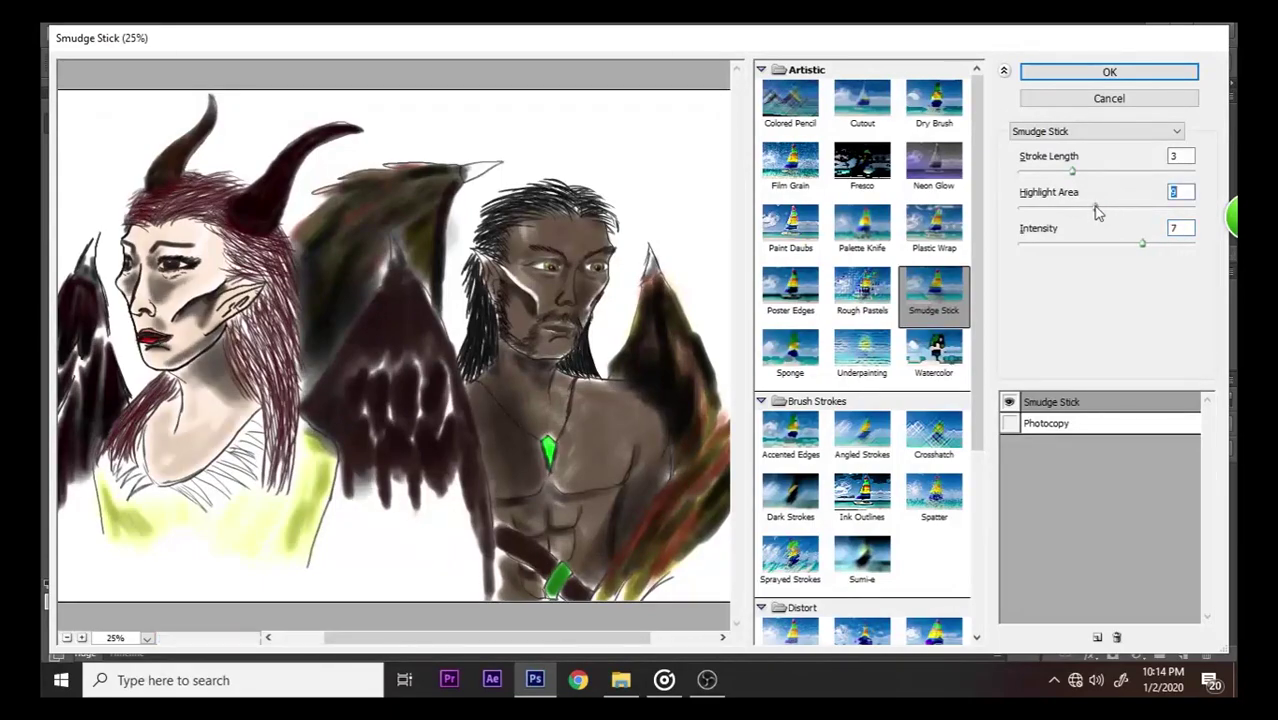
pyautogui.click(1122, 208)
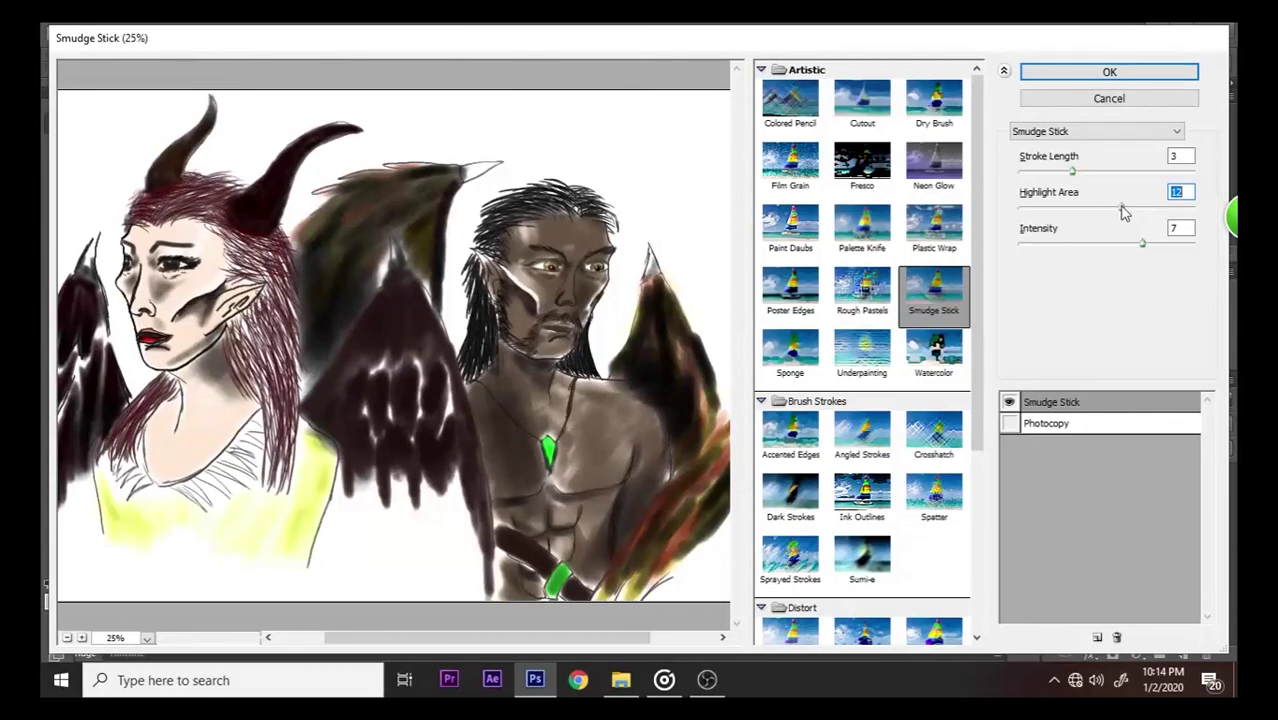
pyautogui.click(1064, 175)
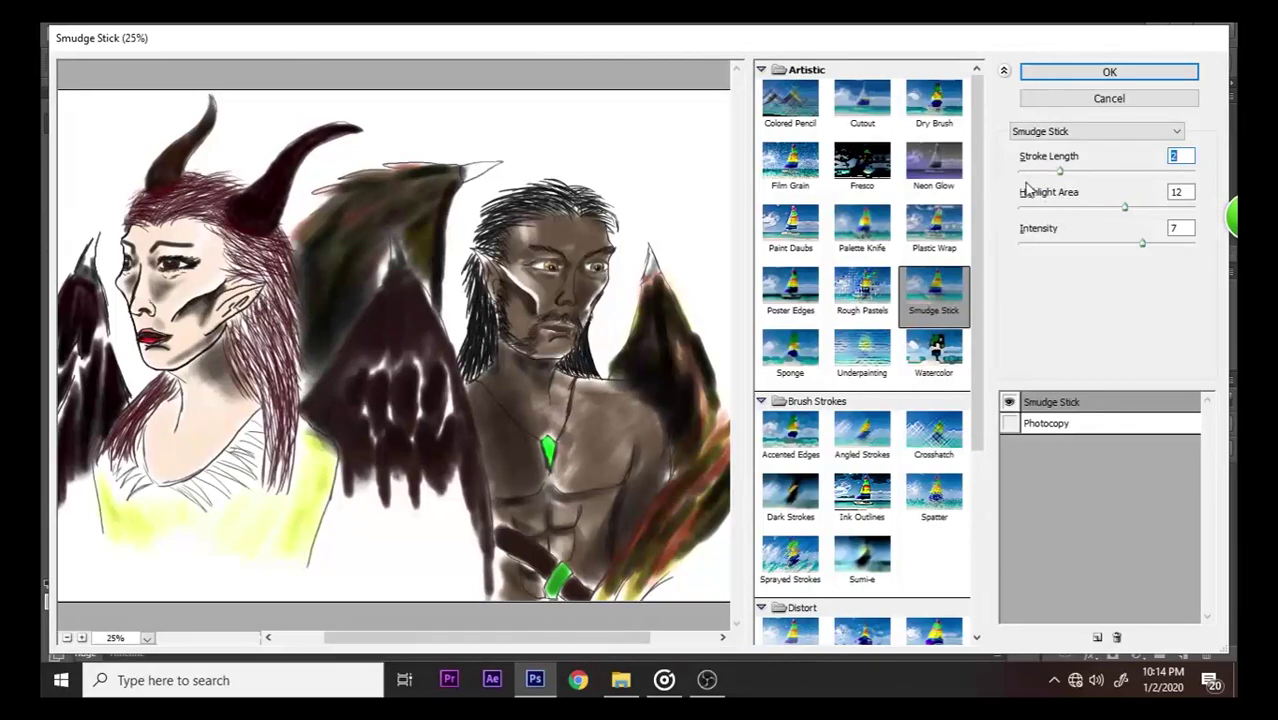
pyautogui.click(1109, 72)
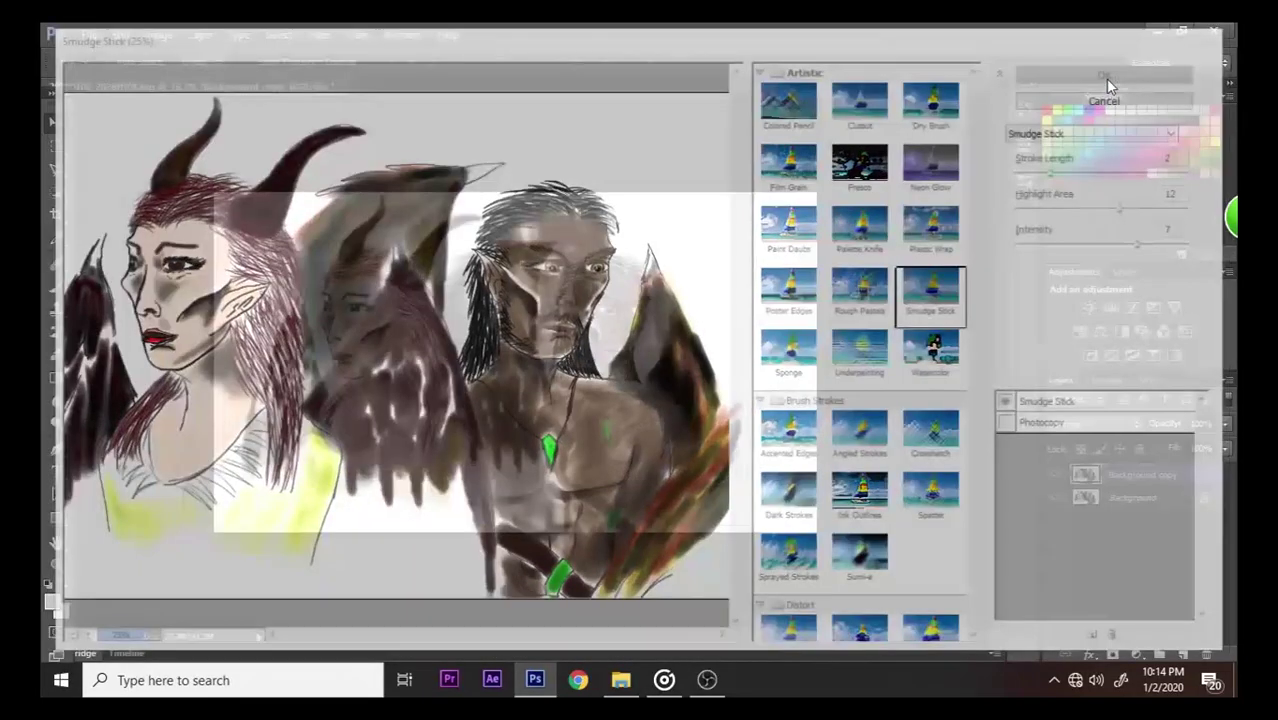
# - Duplicate the Background layer as Background copy 2 and reapply the last Filter Gallery effect to it
pyautogui.click(1134, 496)
pyautogui.rightClick(1134, 497)
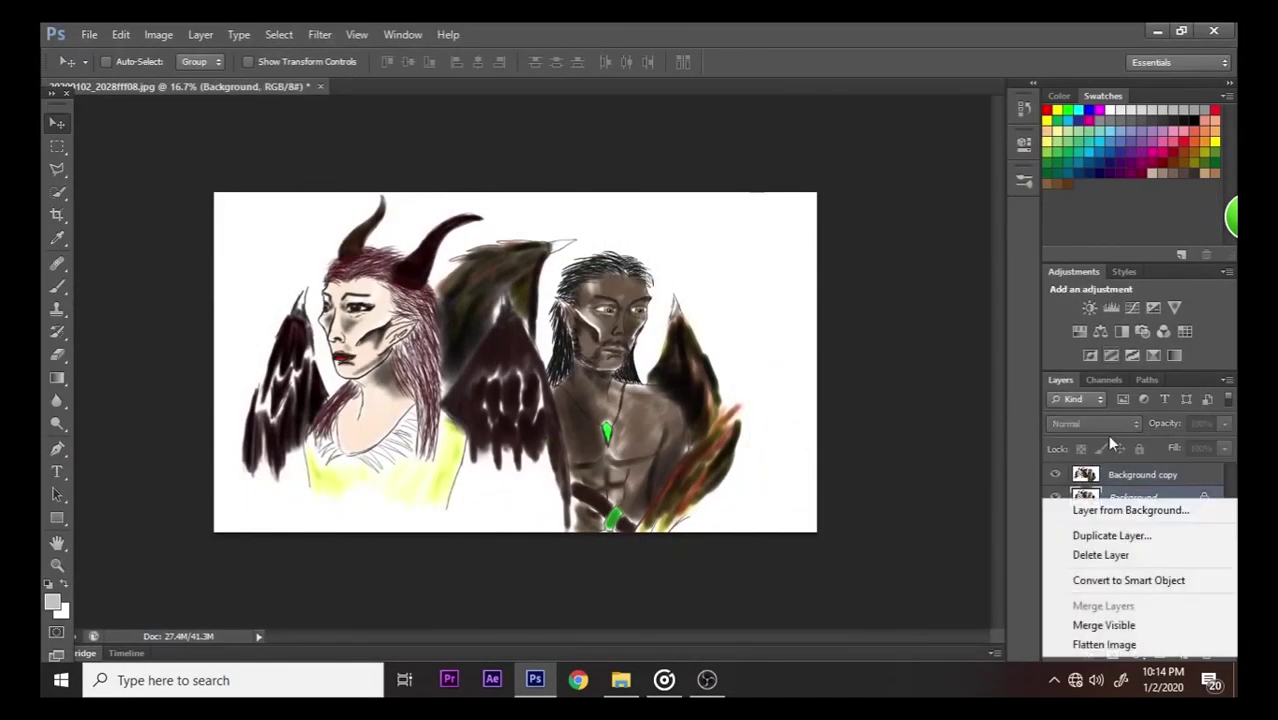
pyautogui.click(1106, 535)
pyautogui.click(813, 222)
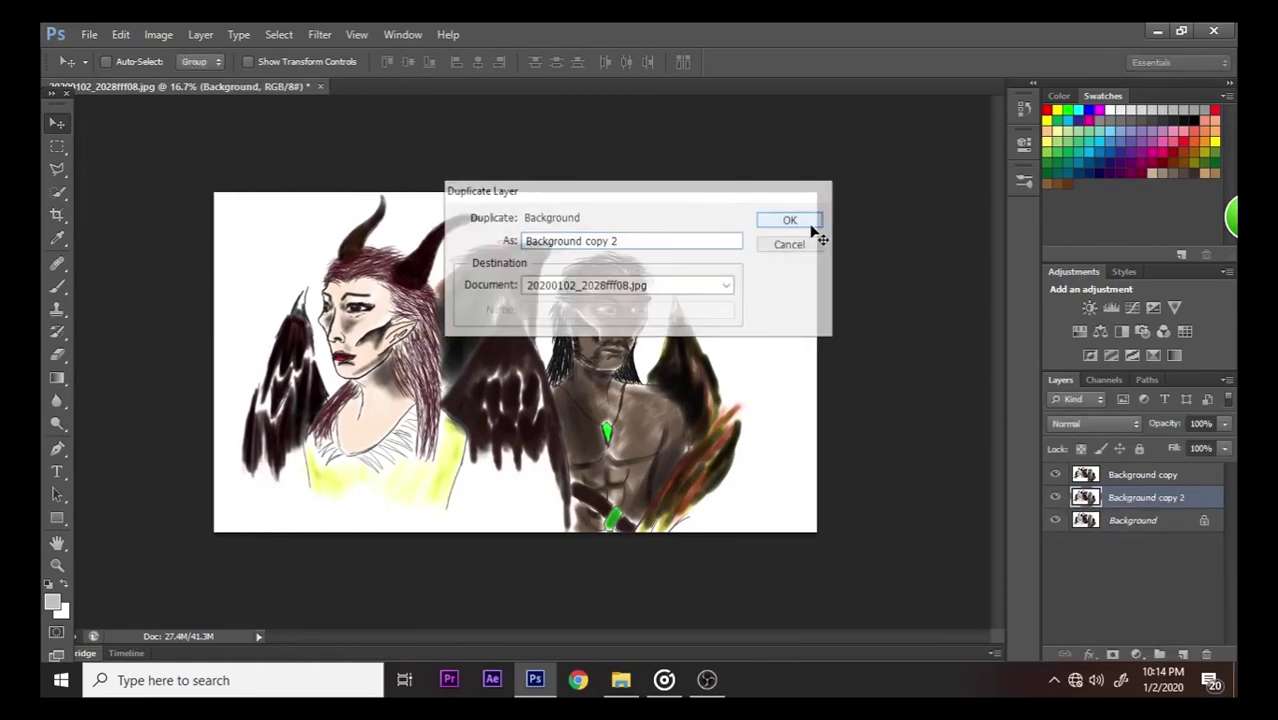
pyautogui.click(320, 34)
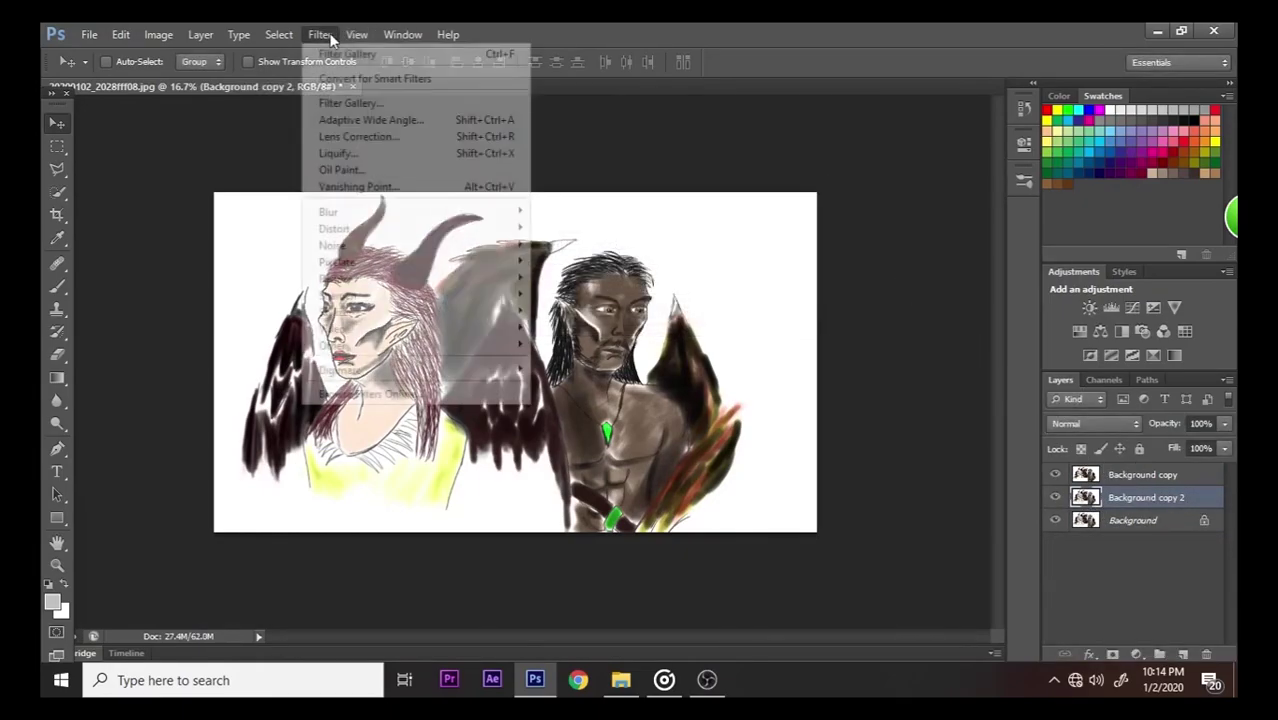
pyautogui.click(407, 55)
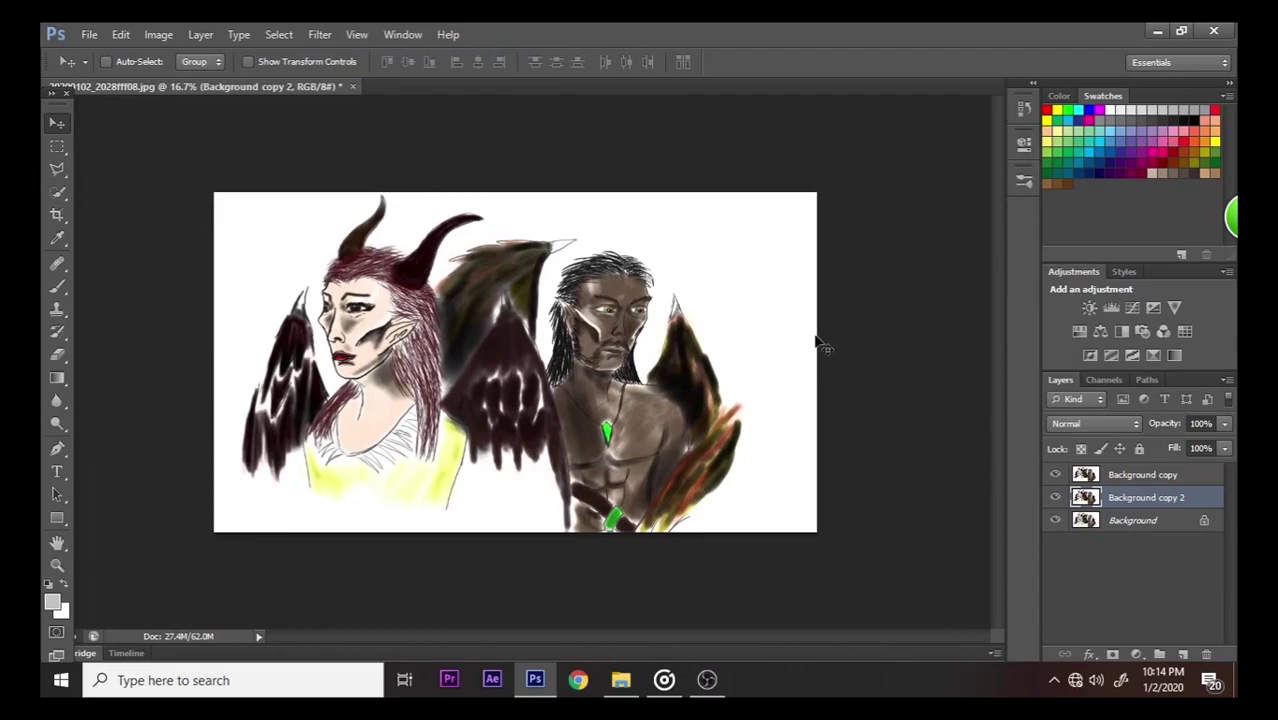
# - Open the Filter Gallery for Background copy 2 and choose Glowing Edges from the Stylize group
pyautogui.click(357, 34)
pyautogui.moveTo(320, 34)
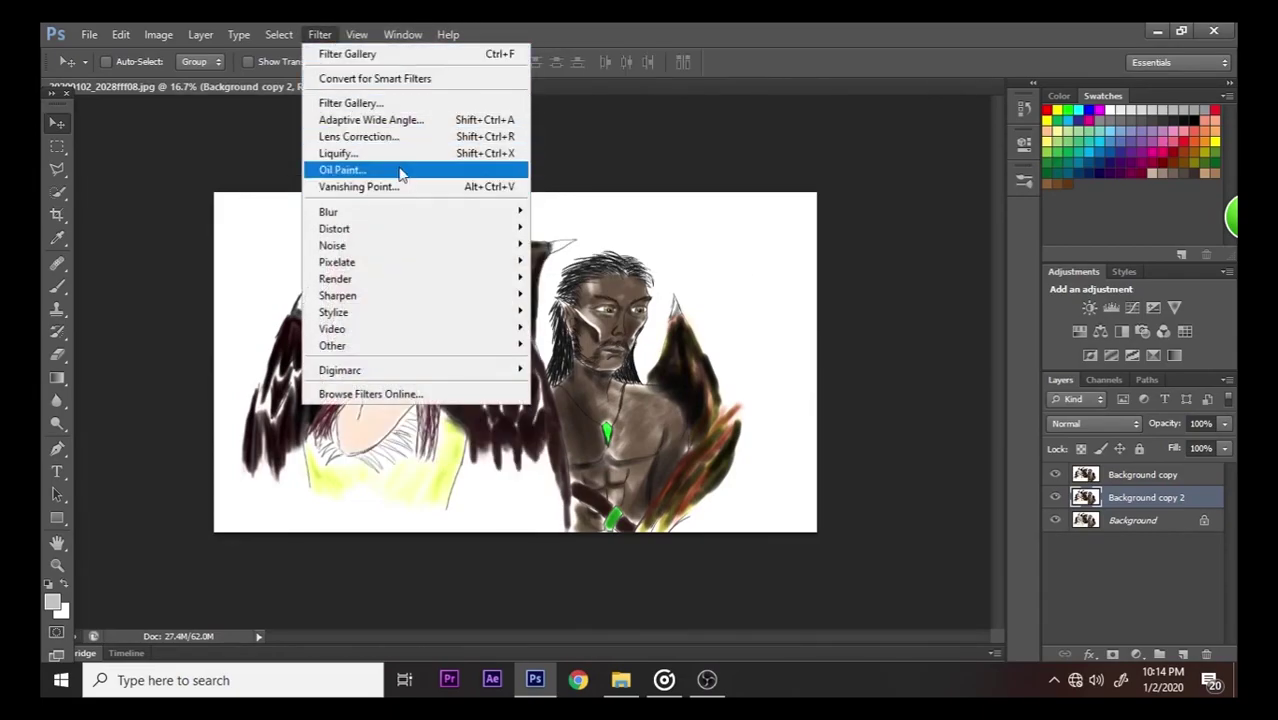
pyautogui.click(397, 101)
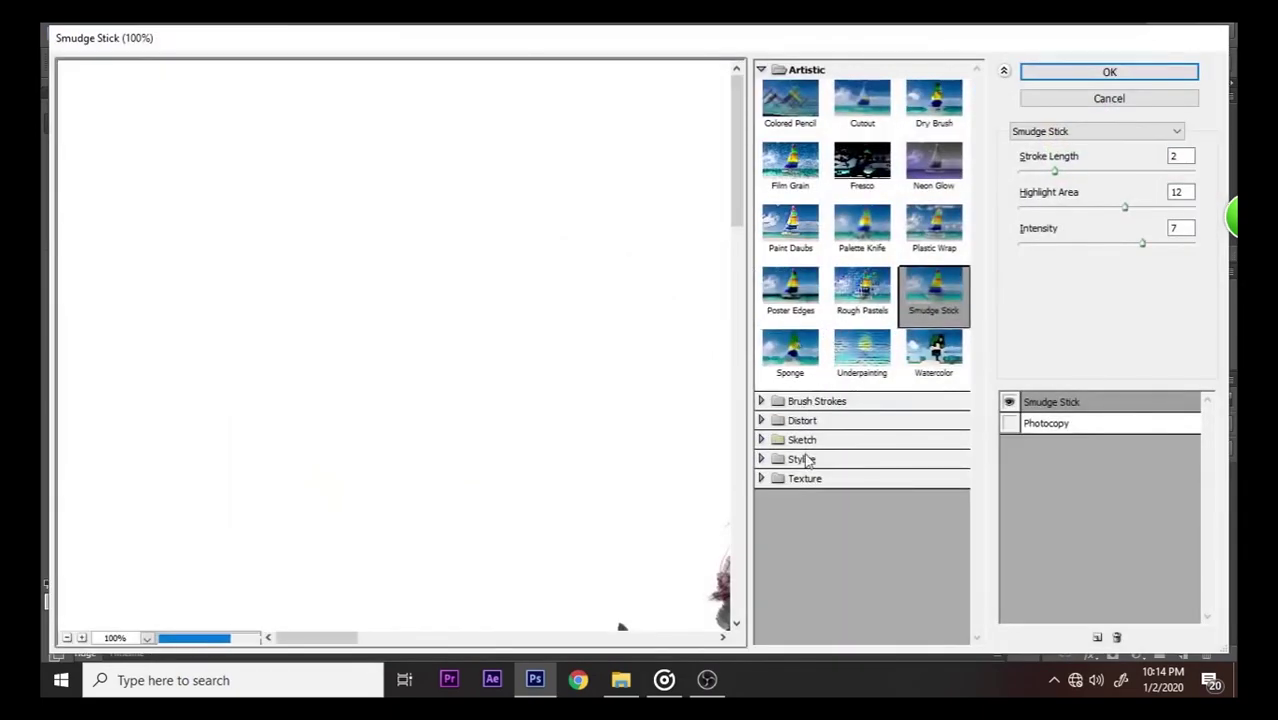
pyautogui.click(805, 420)
pyautogui.click(802, 502)
pyautogui.scroll(-4, 819, 531)
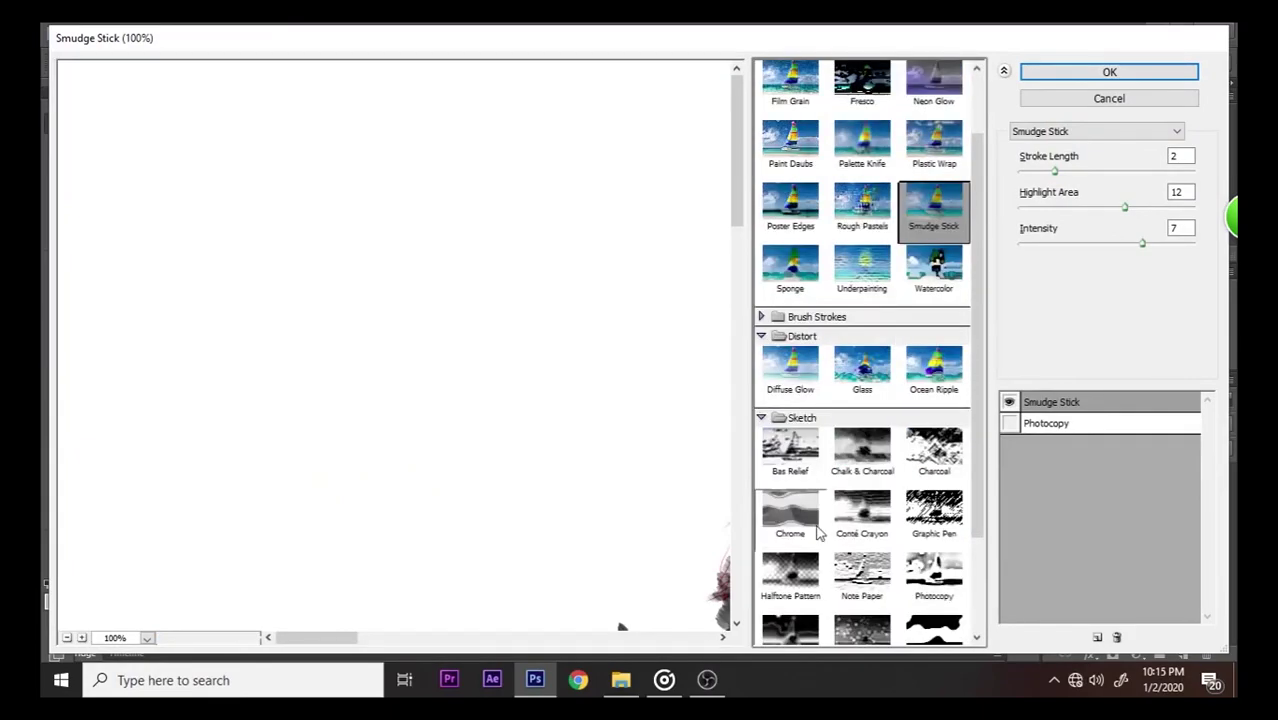
pyautogui.click(800, 617)
pyautogui.click(795, 587)
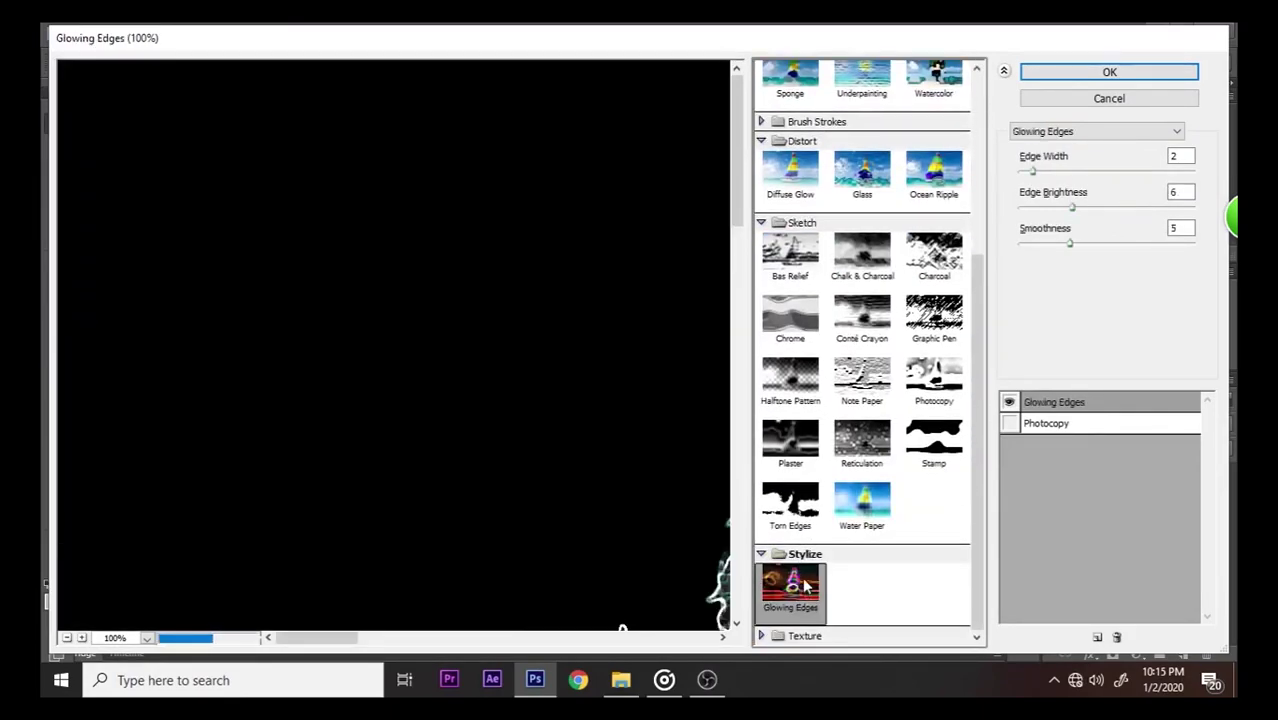
# - Set the Glowing Edges filter to an Edge Width of 5 and an Edge Brightness of 7, previewing the painting at 25%
pyautogui.keyDown('alt'); pyautogui.click(565, 371); pyautogui.keyUp('alt')
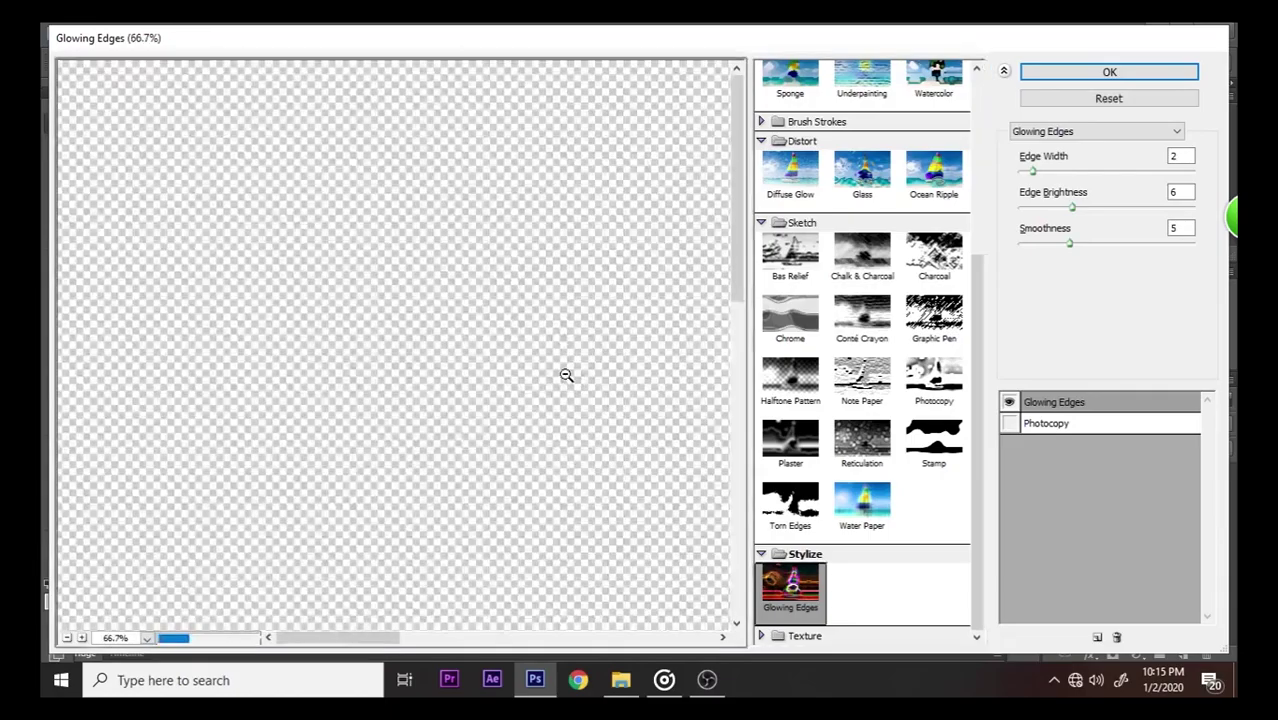
pyautogui.keyDown('alt'); pyautogui.click(565, 372); pyautogui.keyUp('alt')
pyautogui.keyDown('alt'); pyautogui.click(565, 373); pyautogui.keyUp('alt')
pyautogui.keyDown('alt'); pyautogui.click(565, 373); pyautogui.keyUp('alt')
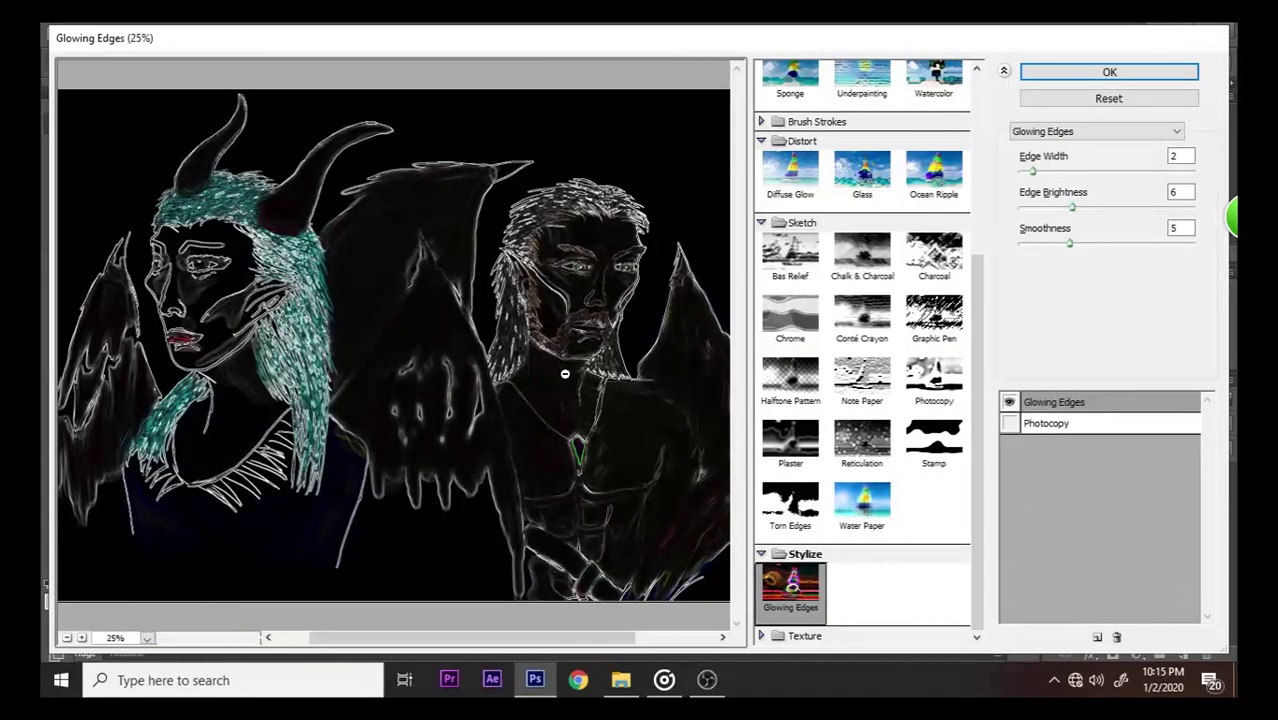
pyautogui.keyDown('alt'); pyautogui.click(565, 373); pyautogui.keyUp('alt')
pyautogui.keyDown('ctrl'); pyautogui.click(442, 351); pyautogui.keyUp('ctrl')
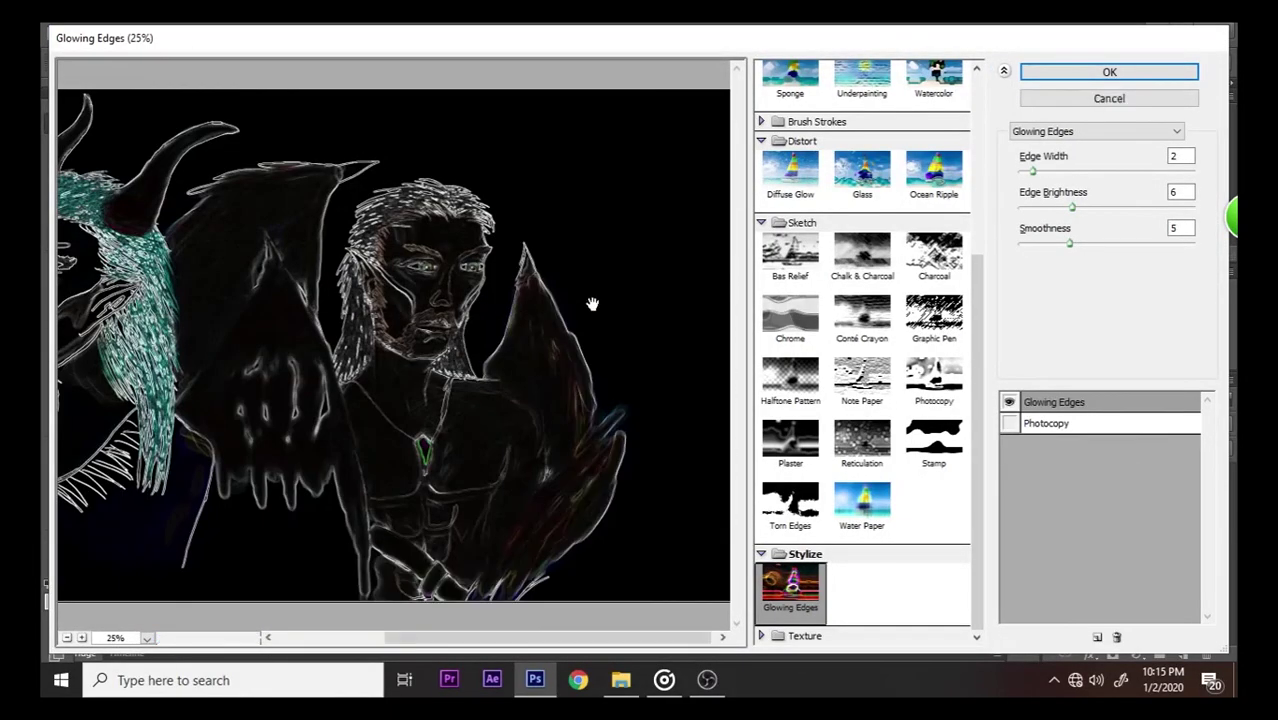
pyautogui.click(1065, 173)
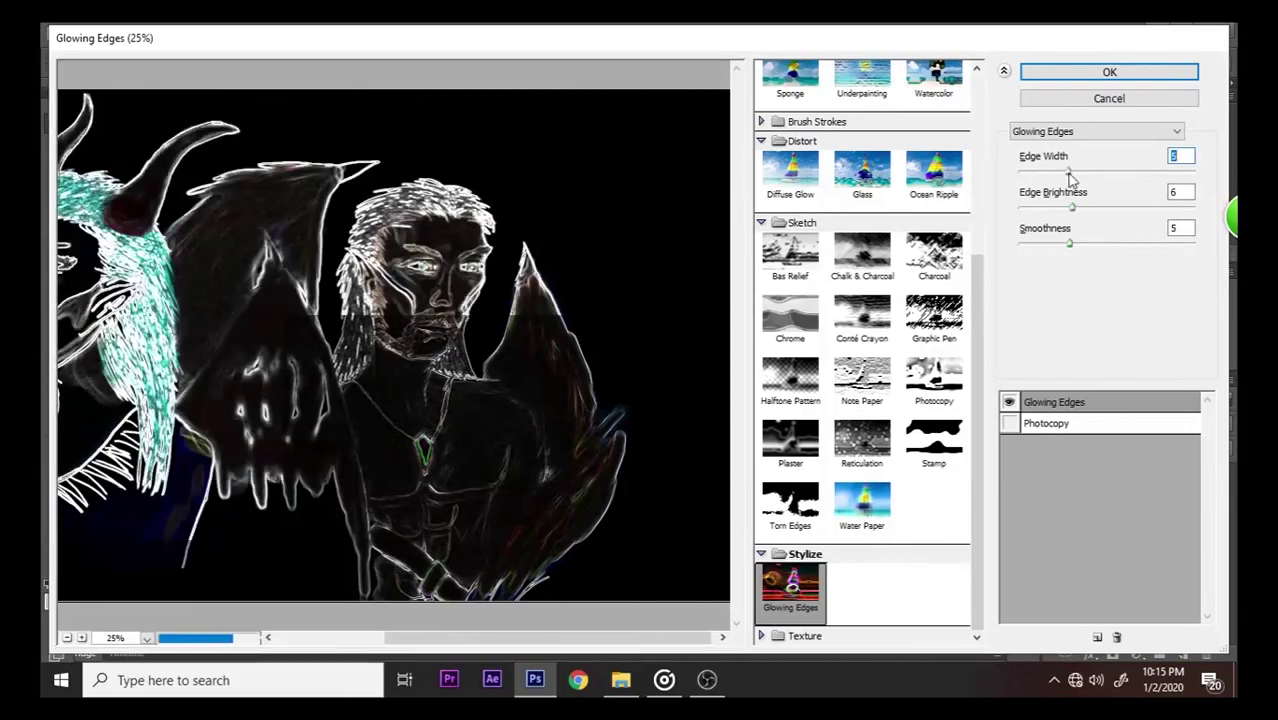
pyautogui.moveTo(458, 637); pyautogui.dragTo(378, 640)
pyautogui.click(1141, 208)
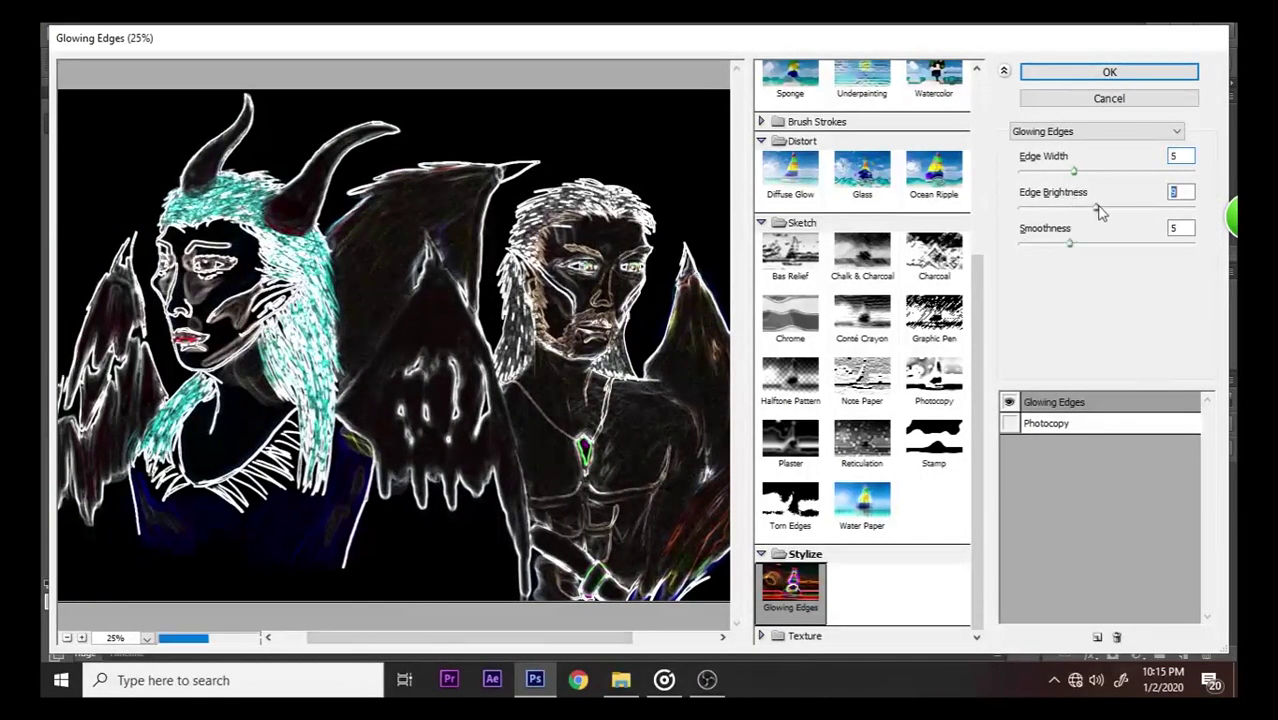
pyautogui.moveTo(1143, 213); pyautogui.dragTo(1077, 211)
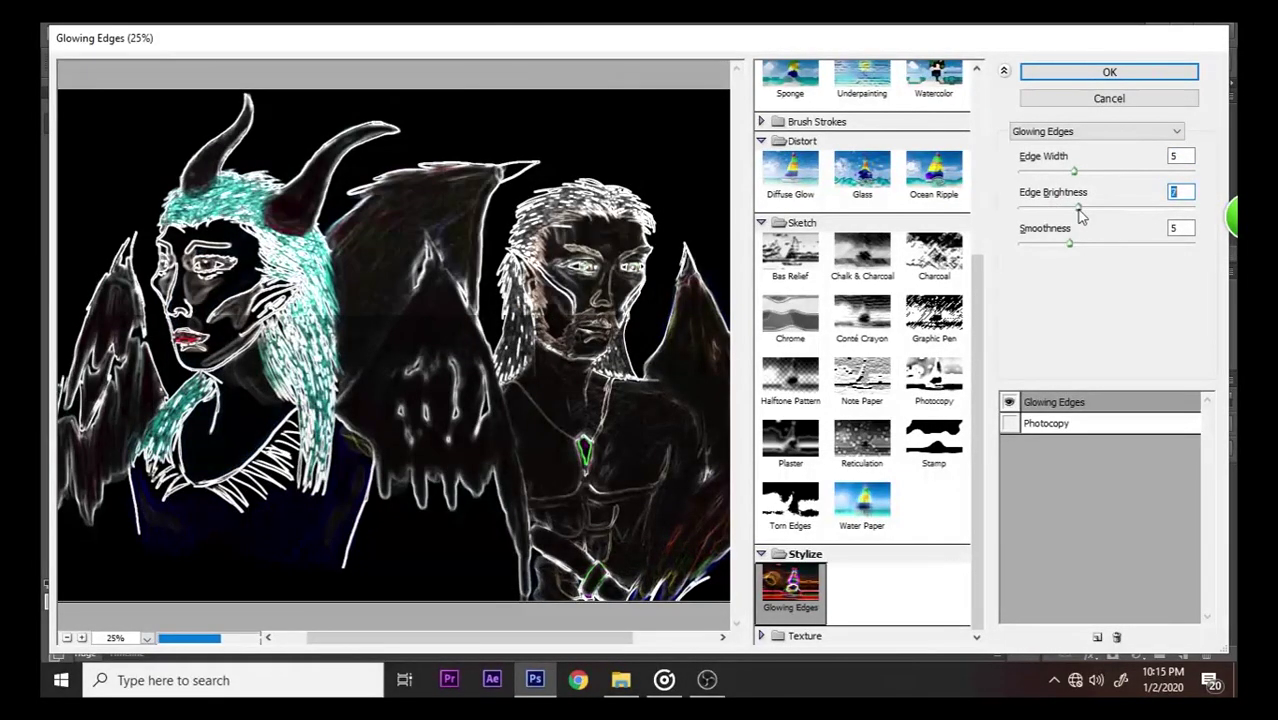
# - Set the Glowing Edges Smoothness to 5 and Edge Width to 2, and apply the filter
pyautogui.click(1113, 242)
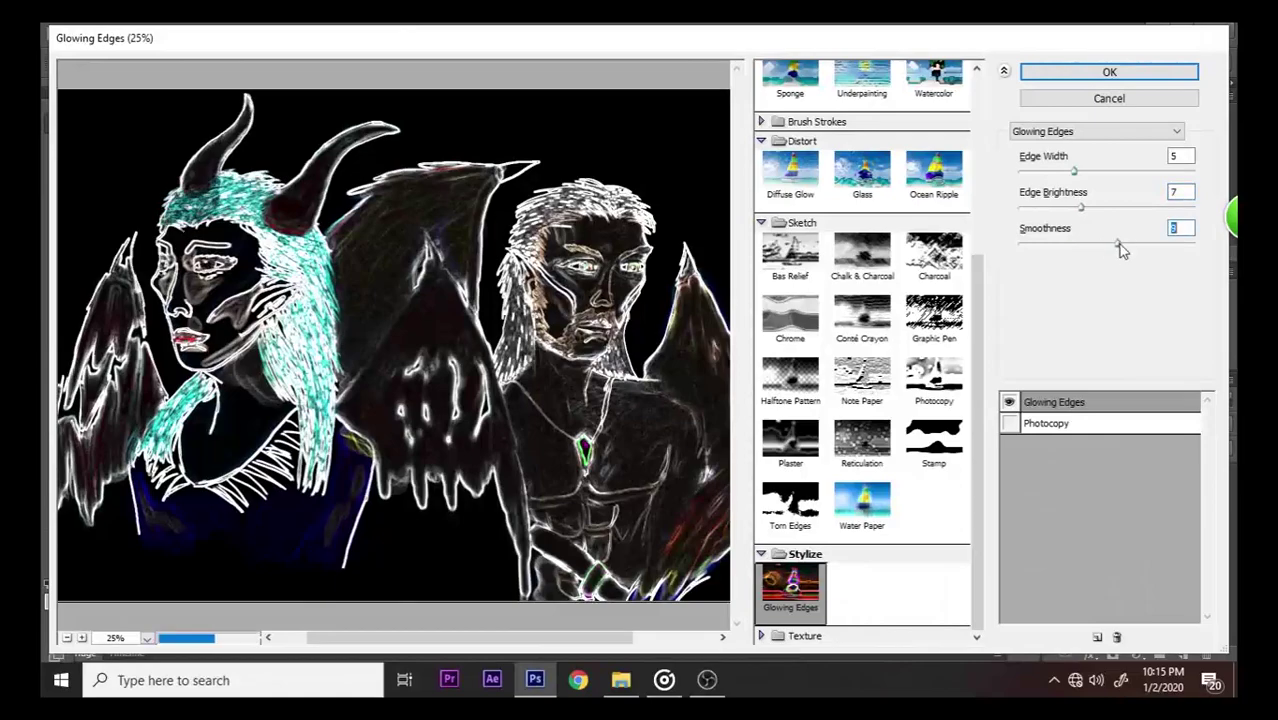
pyautogui.moveTo(1110, 248); pyautogui.dragTo(1067, 243)
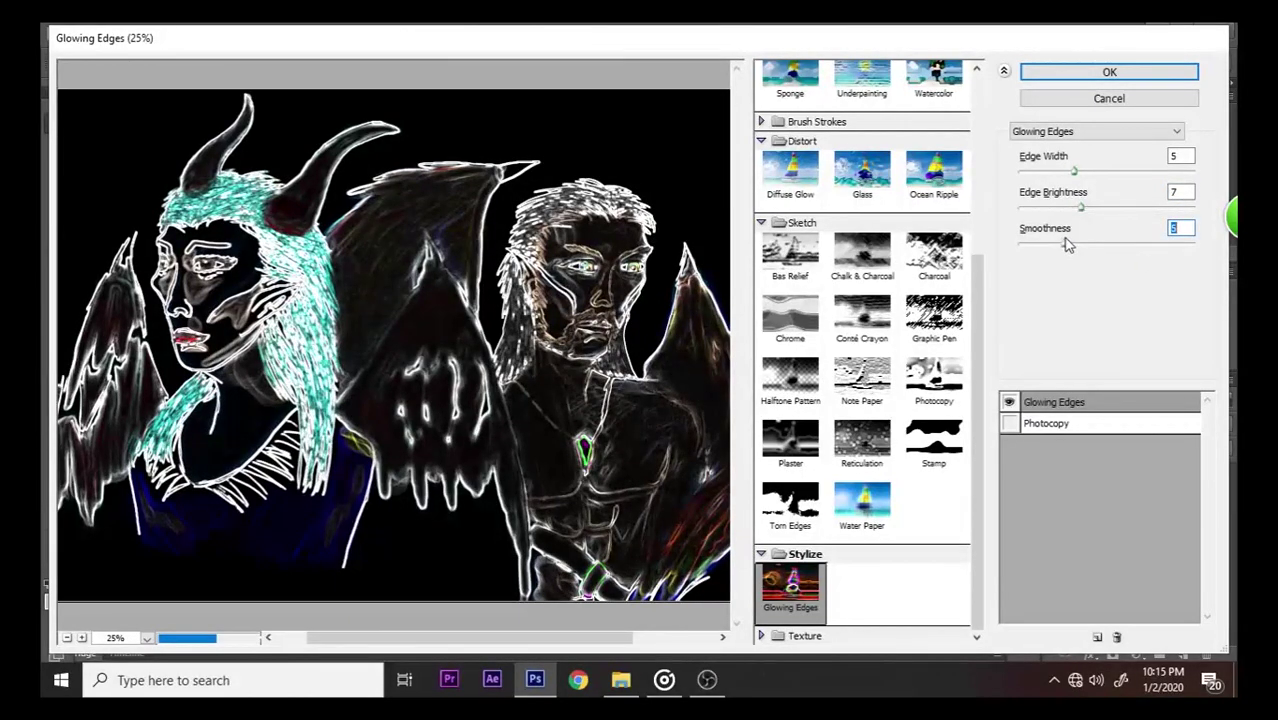
pyautogui.moveTo(1073, 171); pyautogui.dragTo(1037, 172)
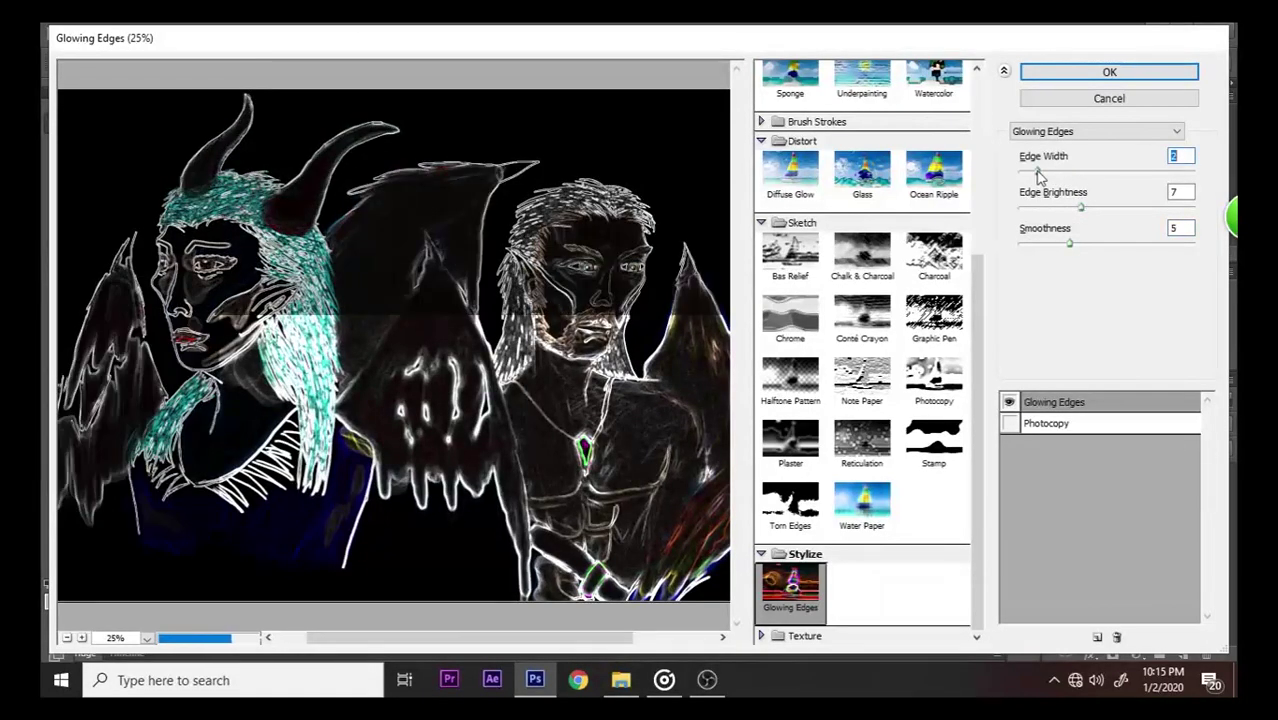
pyautogui.click(1109, 73)
# - Move Background copy 2 to the top of the layer stack and try the Multiply, Dissolve and Overlay blend modes on it
pyautogui.moveTo(1135, 497); pyautogui.dragTo(1130, 466)
pyautogui.click(1122, 426)
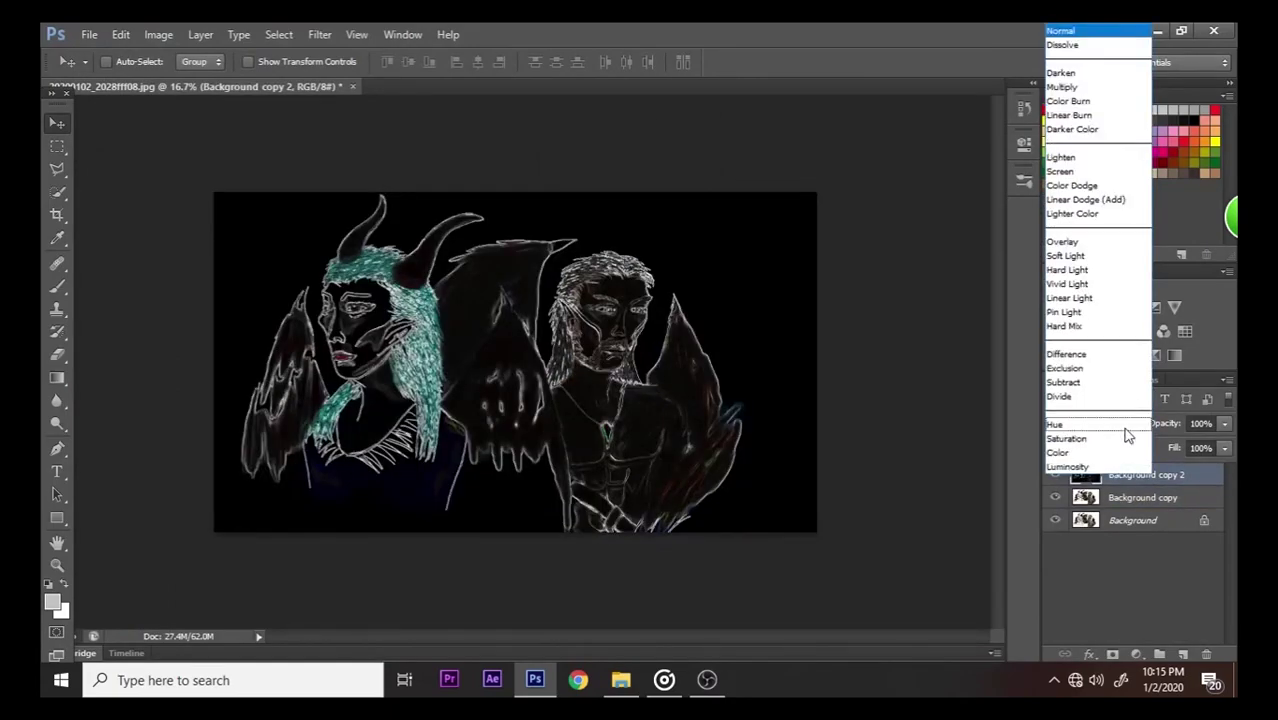
pyautogui.click(1088, 88)
pyautogui.click(1078, 426)
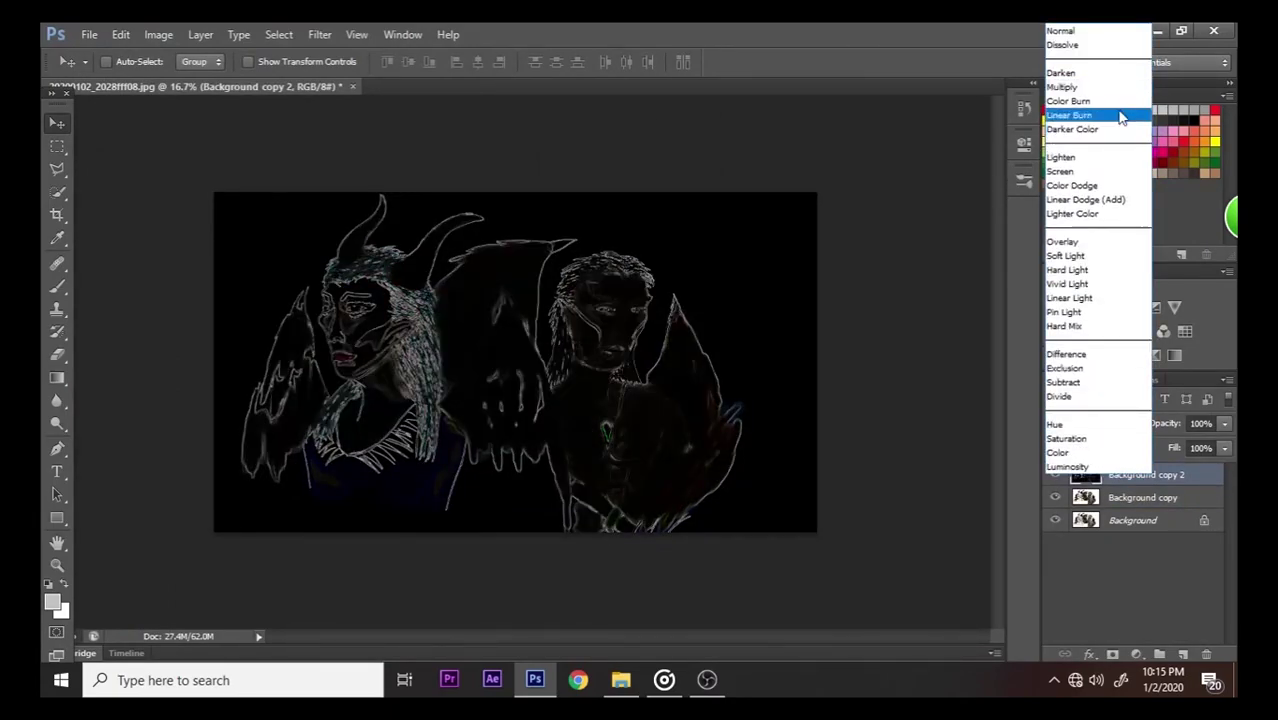
pyautogui.click(1094, 47)
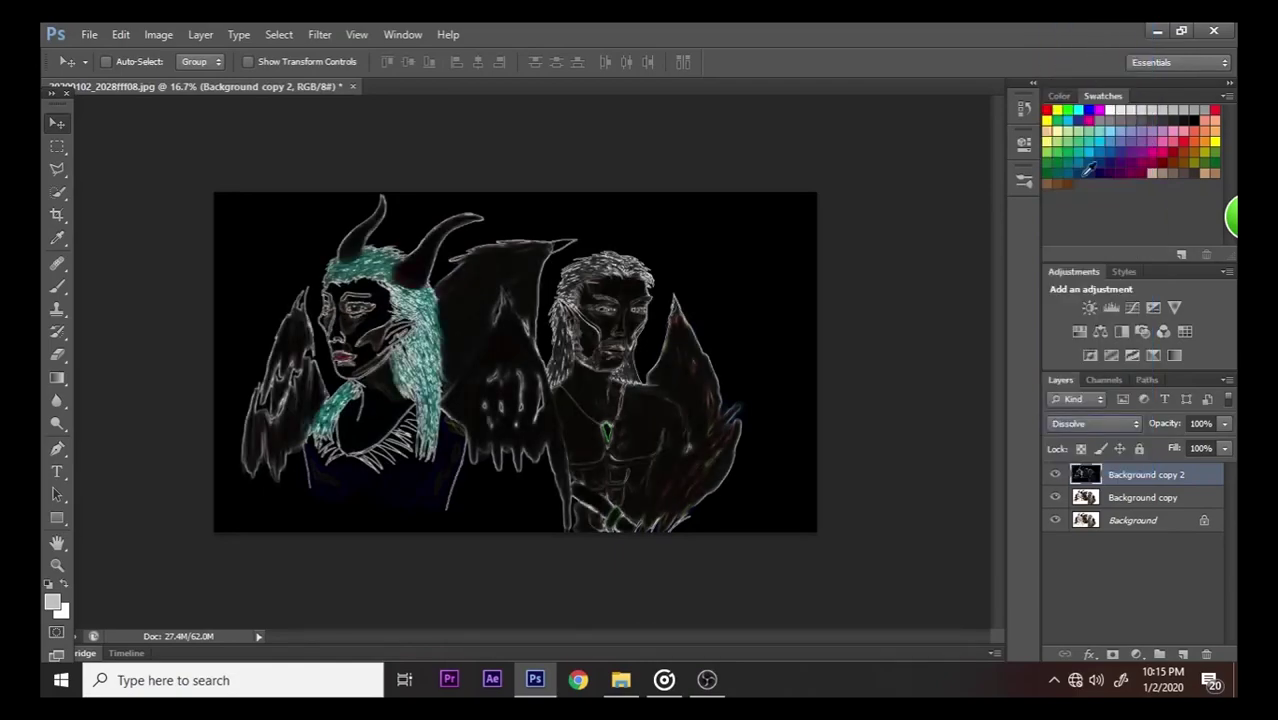
pyautogui.click(1083, 424)
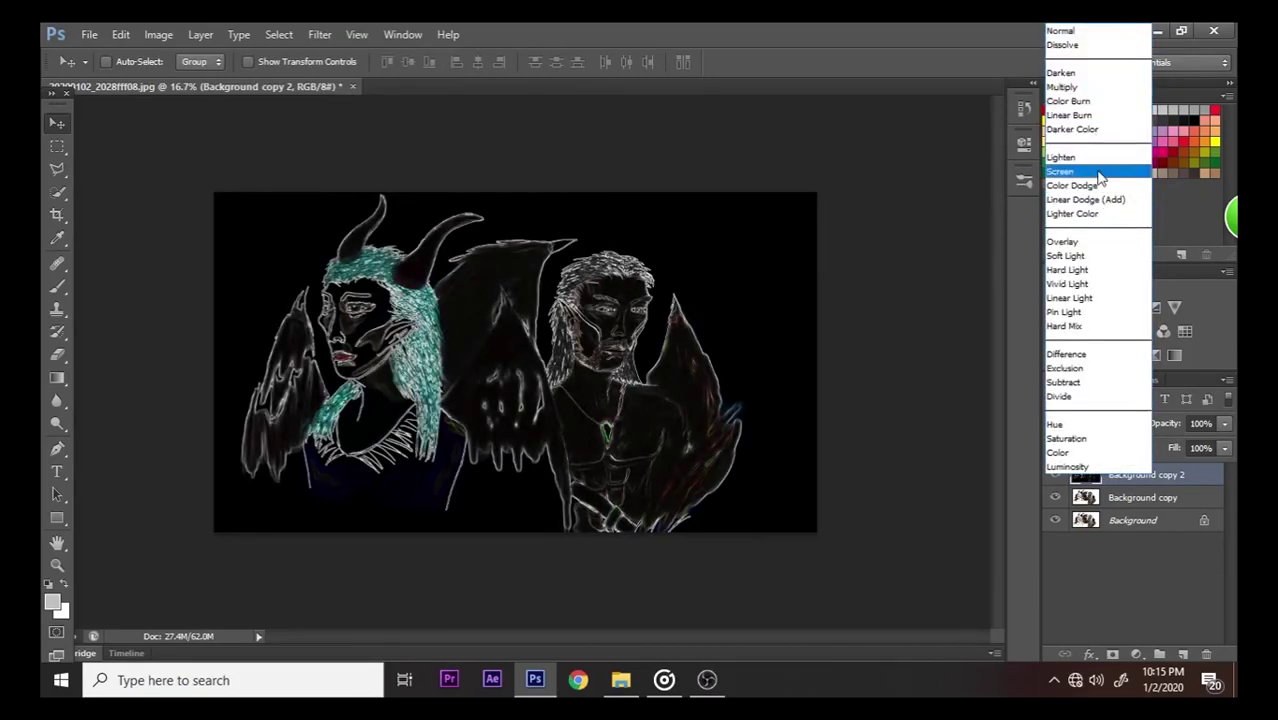
pyautogui.click(1102, 243)
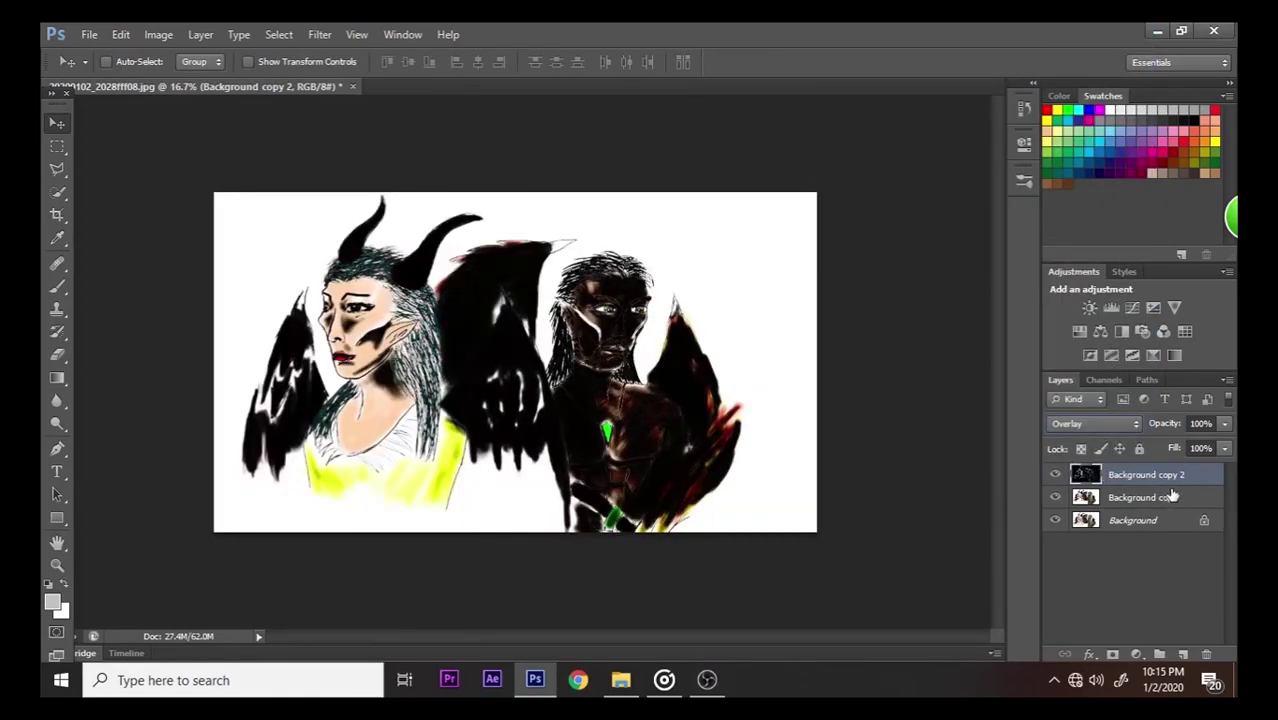
# - Try Soft Light and Hard Light on Background copy 2, set its blend mode to Difference, and hide the layer
pyautogui.click(1127, 421)
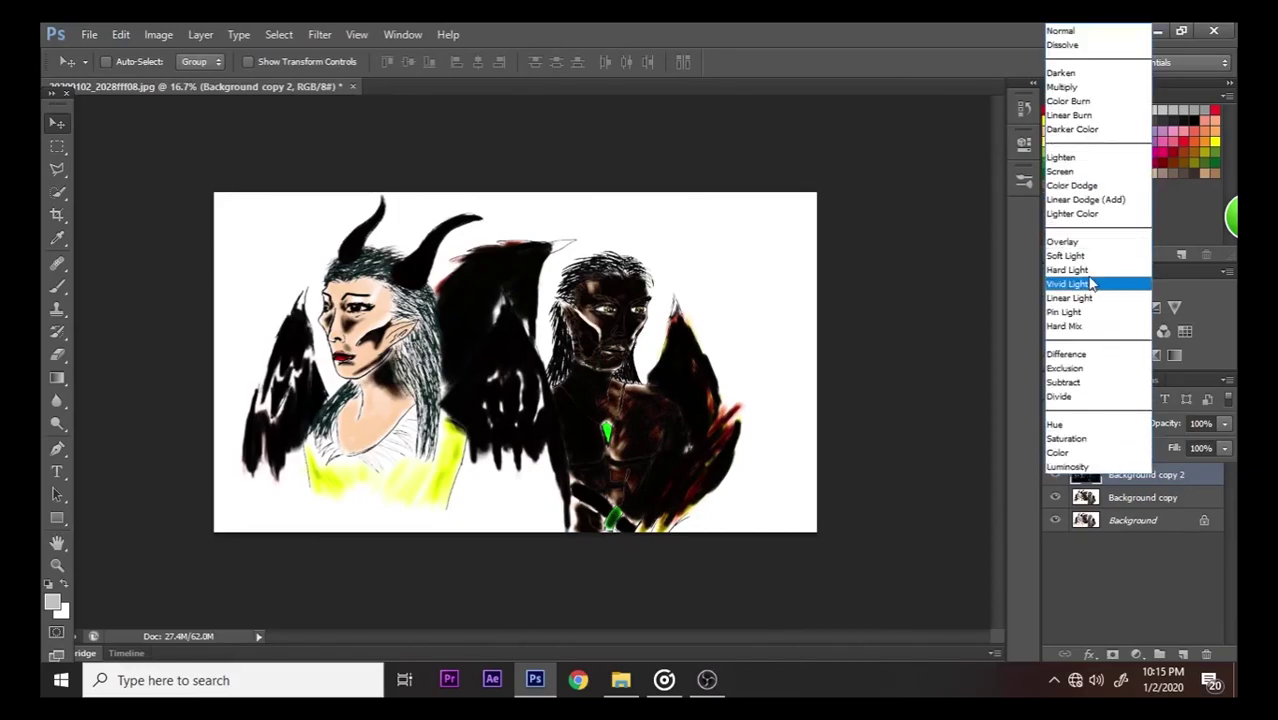
pyautogui.click(1090, 256)
pyautogui.click(1122, 425)
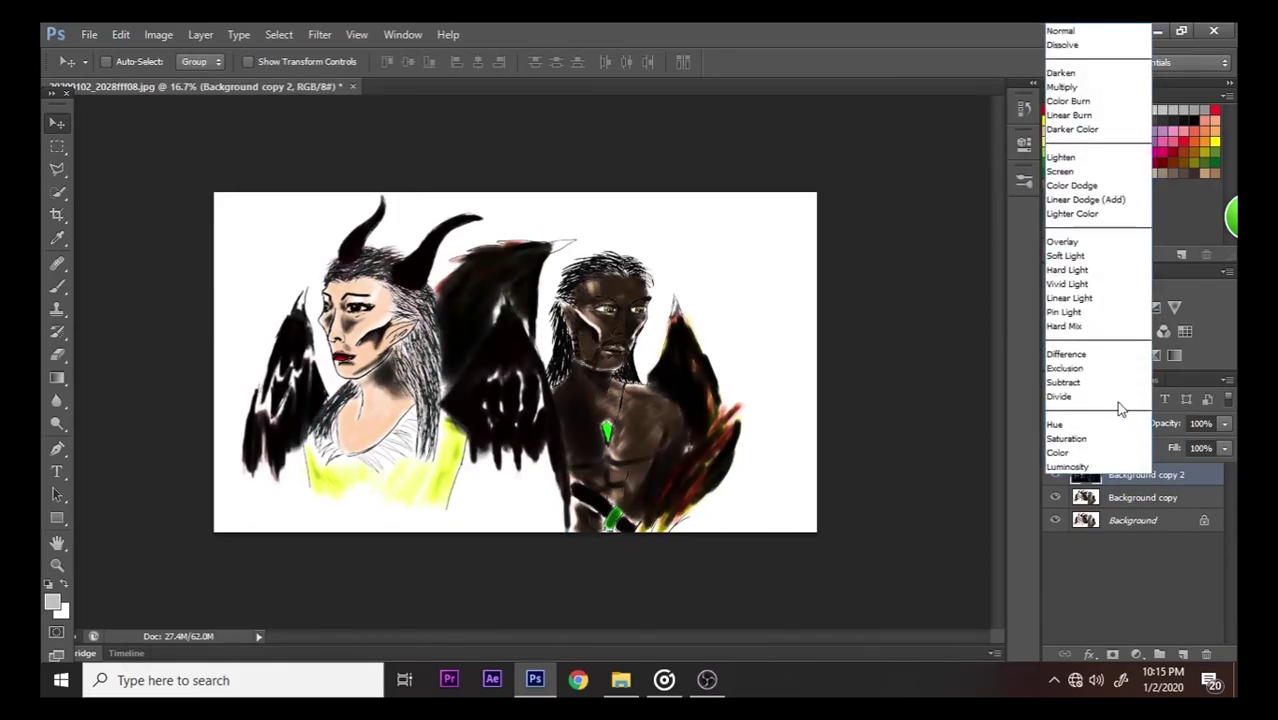
pyautogui.click(1098, 270)
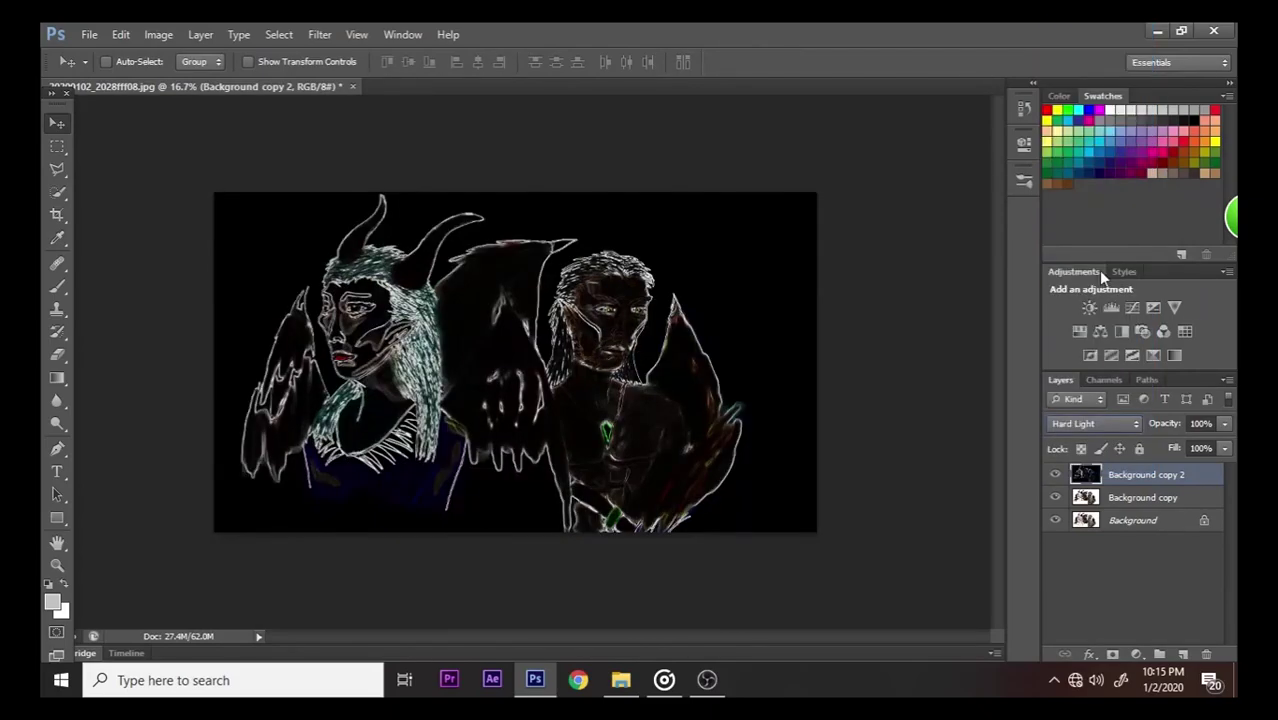
pyautogui.click(1112, 430)
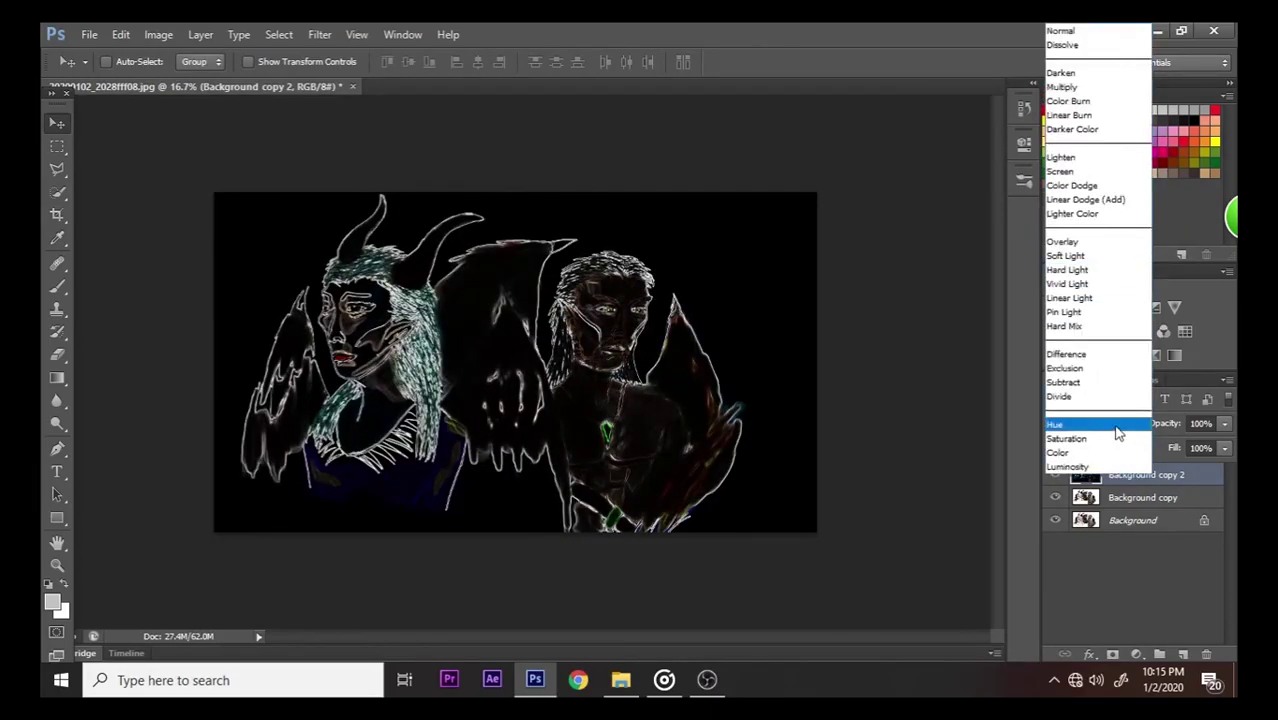
pyautogui.click(1096, 361)
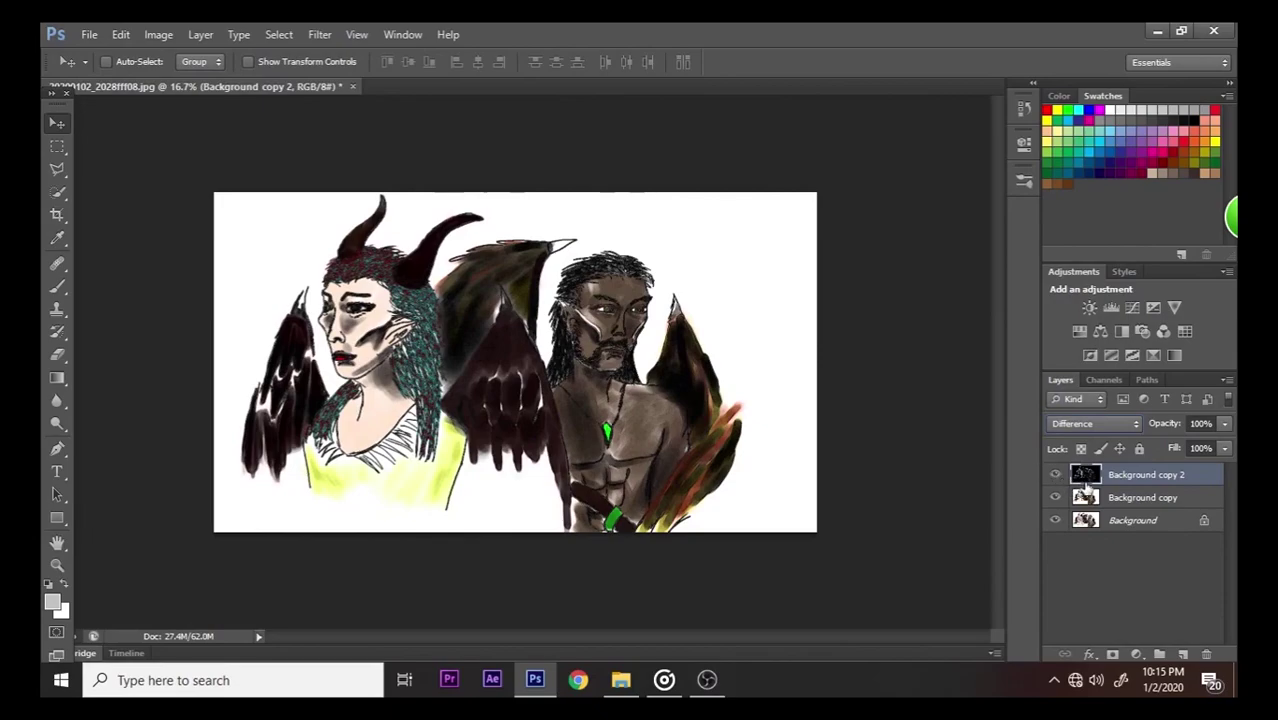
pyautogui.click(1055, 474)
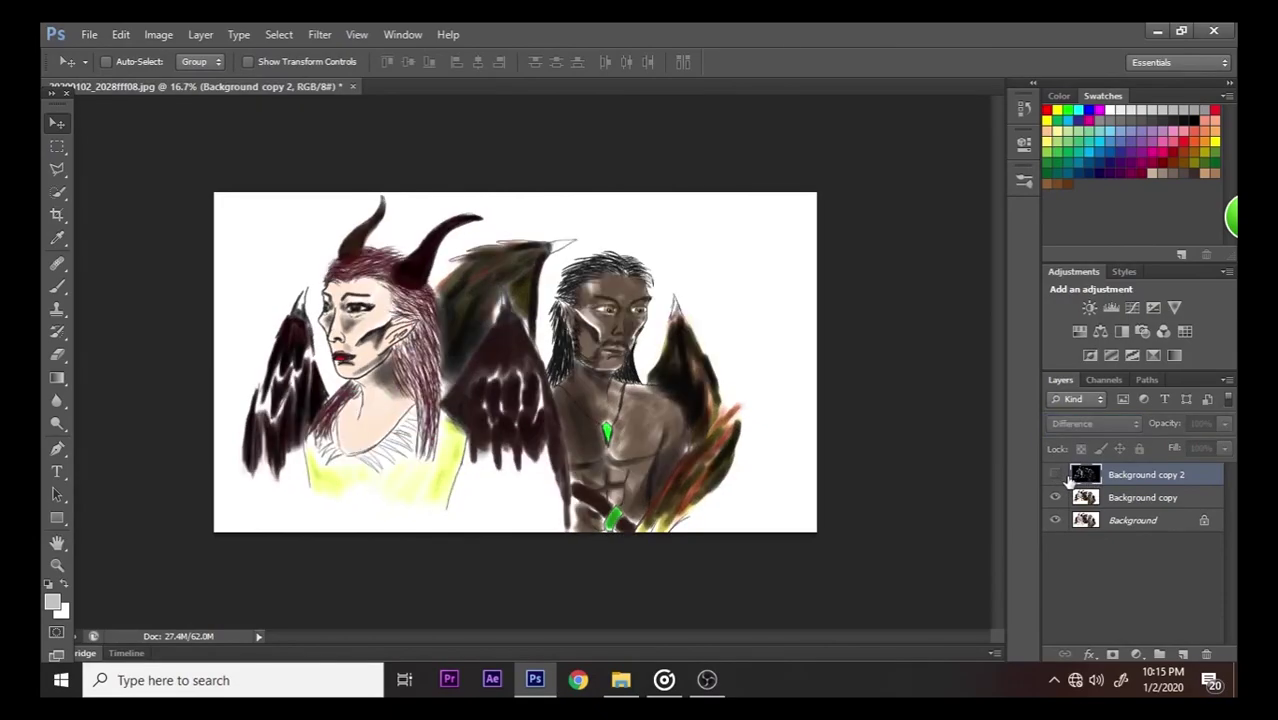
# - Duplicate the Background layer as Background copy 3
pyautogui.rightClick(1123, 524)
pyautogui.click(1128, 400)
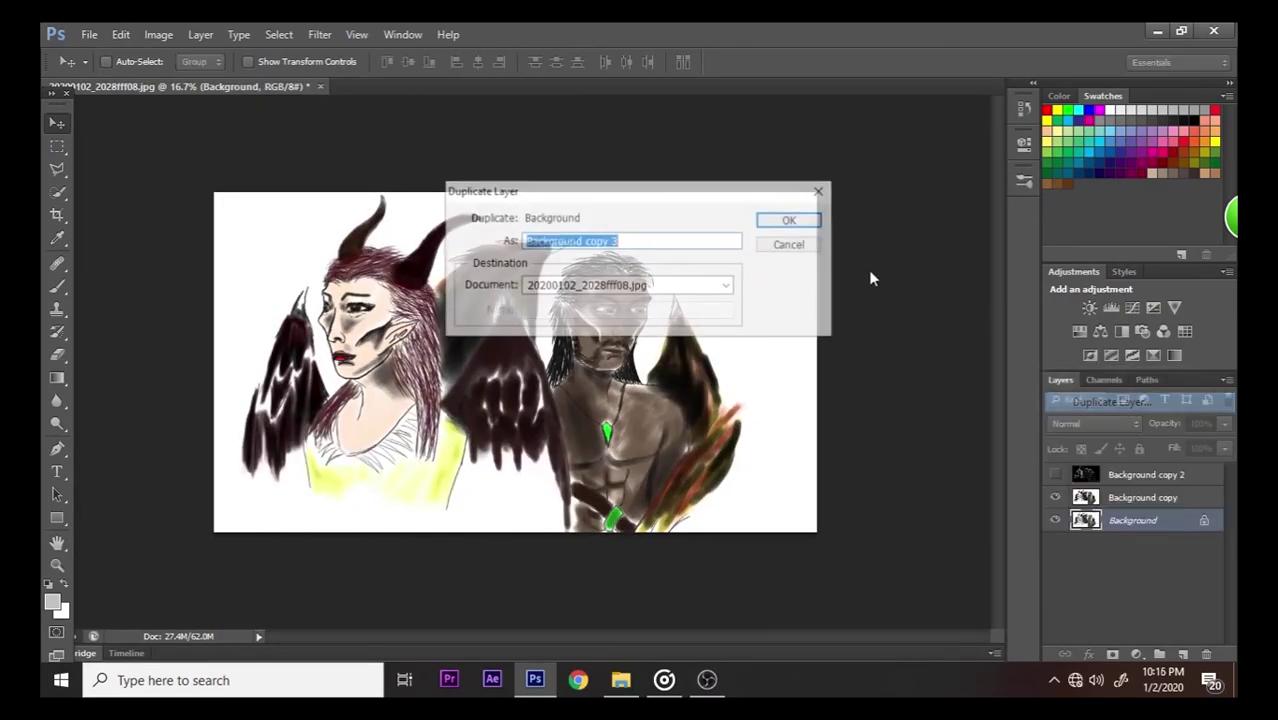
pyautogui.click(791, 220)
# - Open the Filter Gallery for Background copy 3 and choose Cutout from the Artistic group, previewing the whole painting at 12.5%
pyautogui.click(319, 34)
pyautogui.click(440, 103)
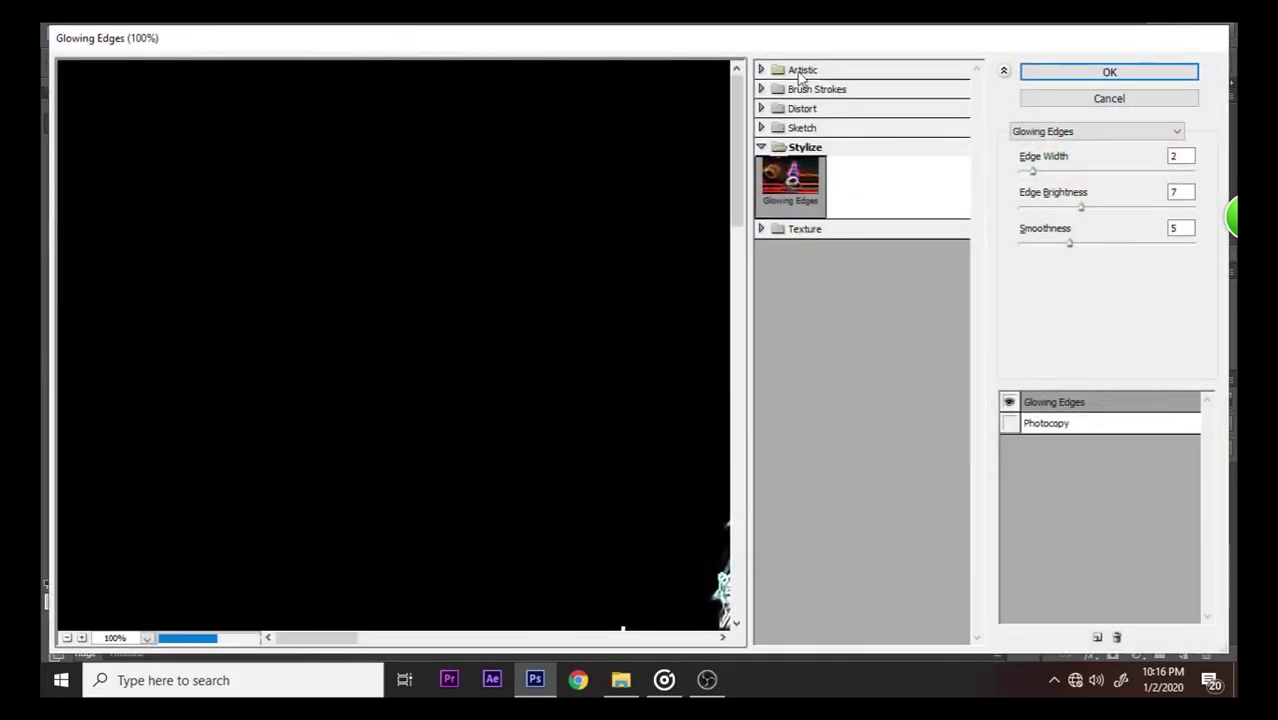
pyautogui.click(800, 66)
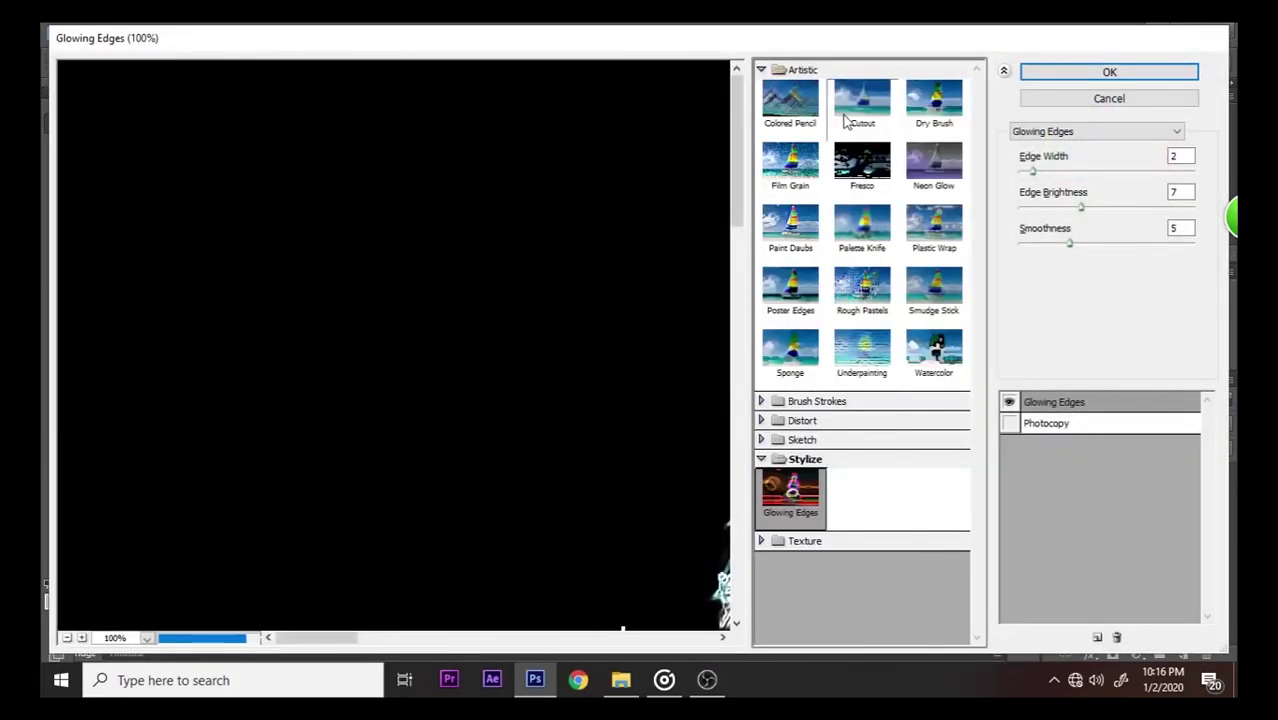
pyautogui.click(855, 105)
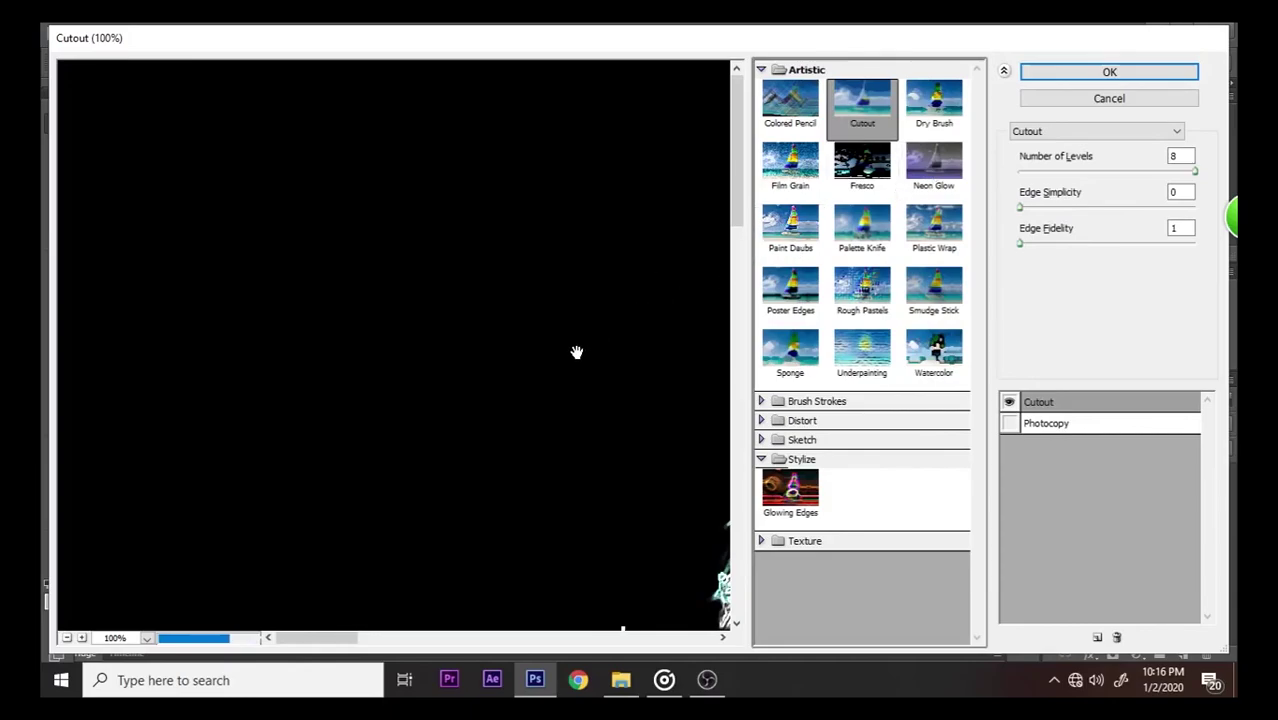
pyautogui.hotkey('ctrl', '-')
pyautogui.hotkey('ctrl', '-')
pyautogui.hotkey('ctrl', '-')
pyautogui.hotkey('ctrl', '-')
pyautogui.hotkey('ctrl', '-')
pyautogui.hotkey('ctrl', '-')
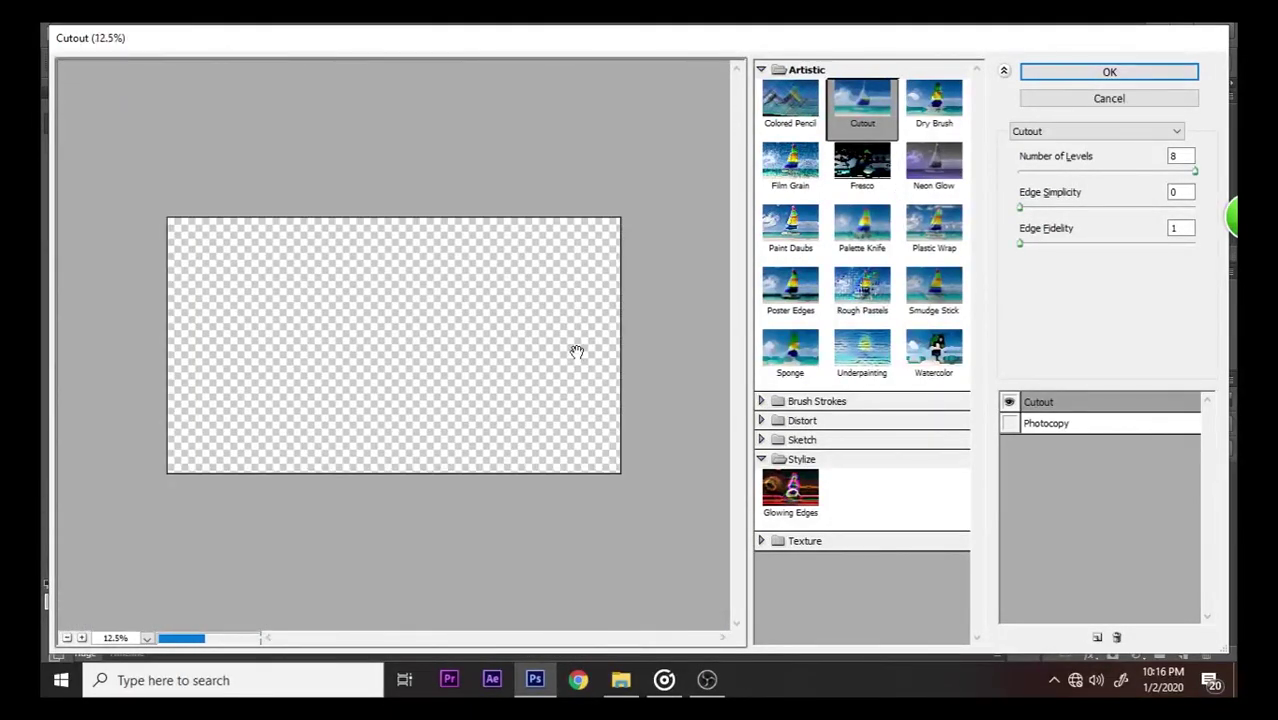
pyautogui.keyDown('ctrl'); pyautogui.click(486, 391); pyautogui.keyUp('ctrl')
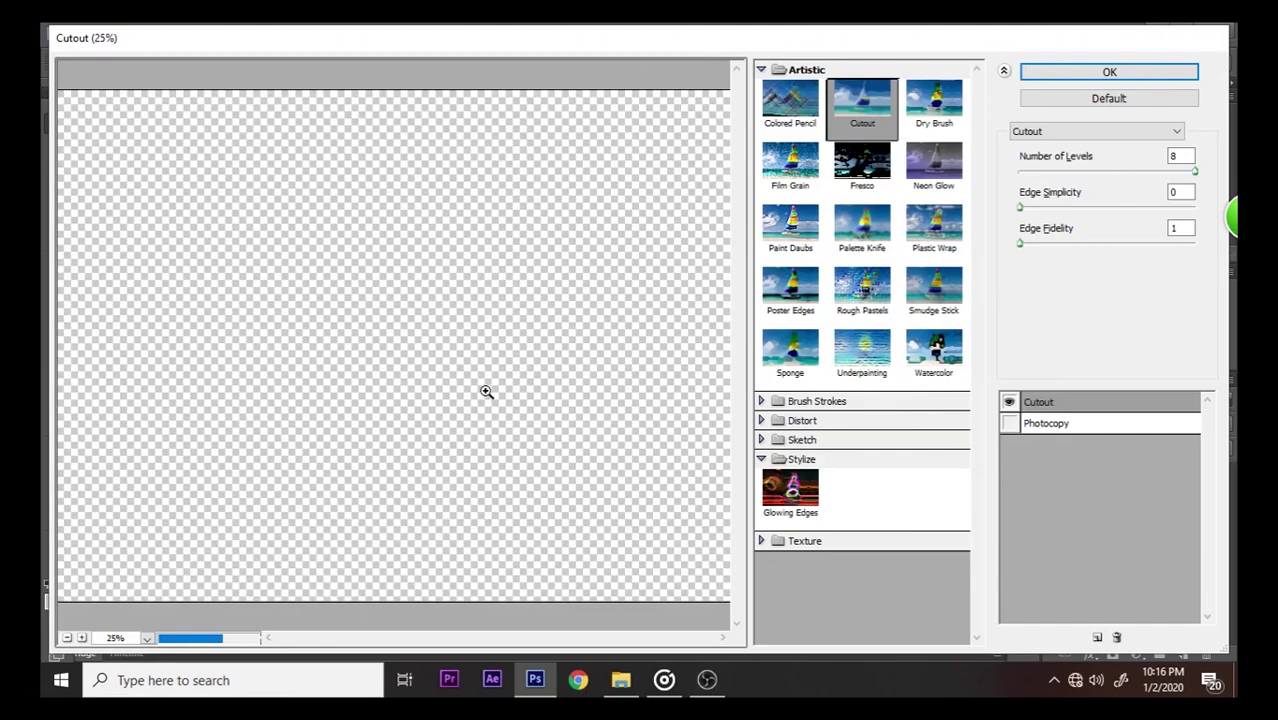
pyautogui.keyDown('alt'); pyautogui.click(486, 391); pyautogui.keyUp('alt')
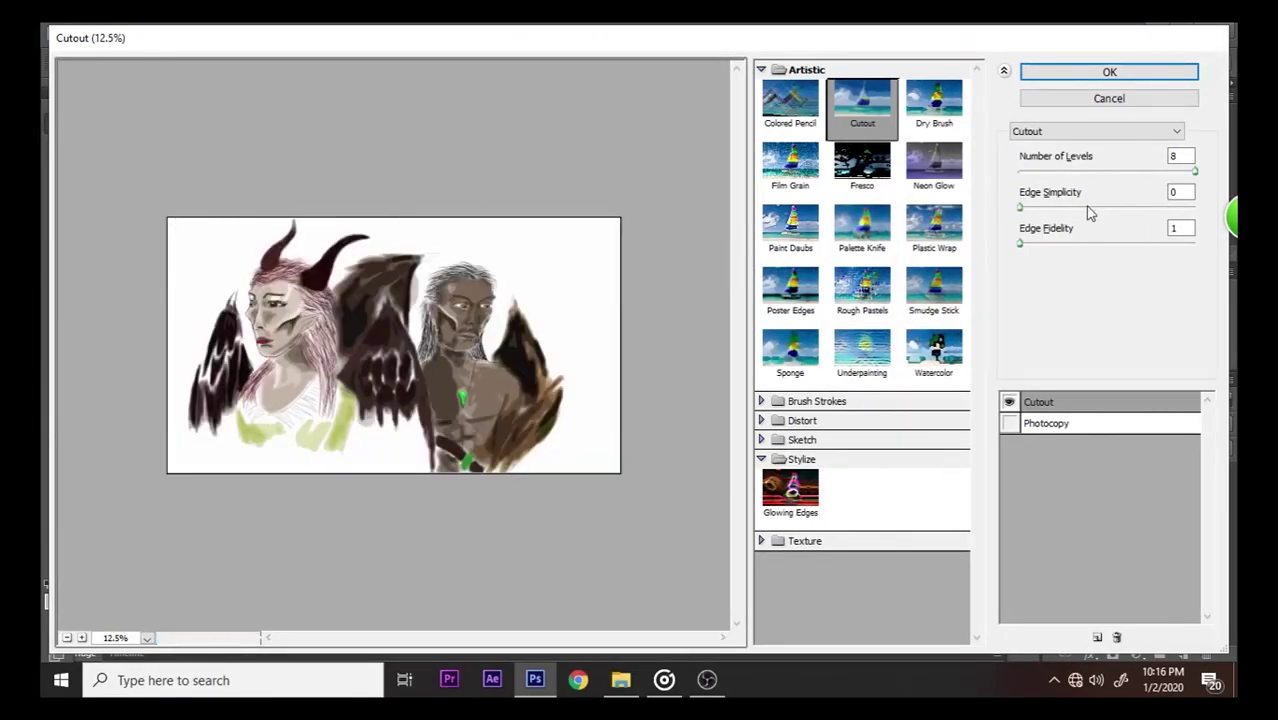
# - Try a Cutout Edge Simplicity of 4, set it back to 0, and apply the filter
pyautogui.click(1178, 192)
pyautogui.press('Up')
pyautogui.press('Up')
pyautogui.press('Up')
pyautogui.moveTo(1019, 212); pyautogui.dragTo(1090, 234)
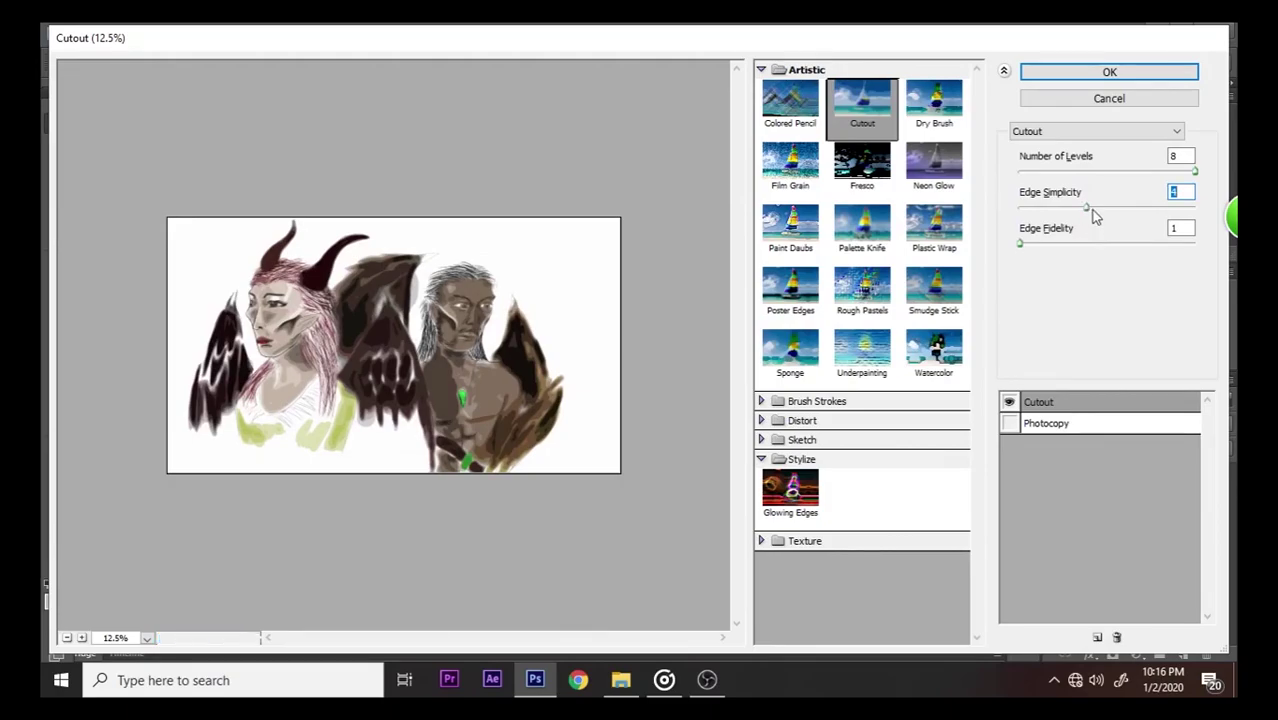
pyautogui.moveTo(1117, 212); pyautogui.dragTo(985, 210)
pyautogui.click(1112, 75)
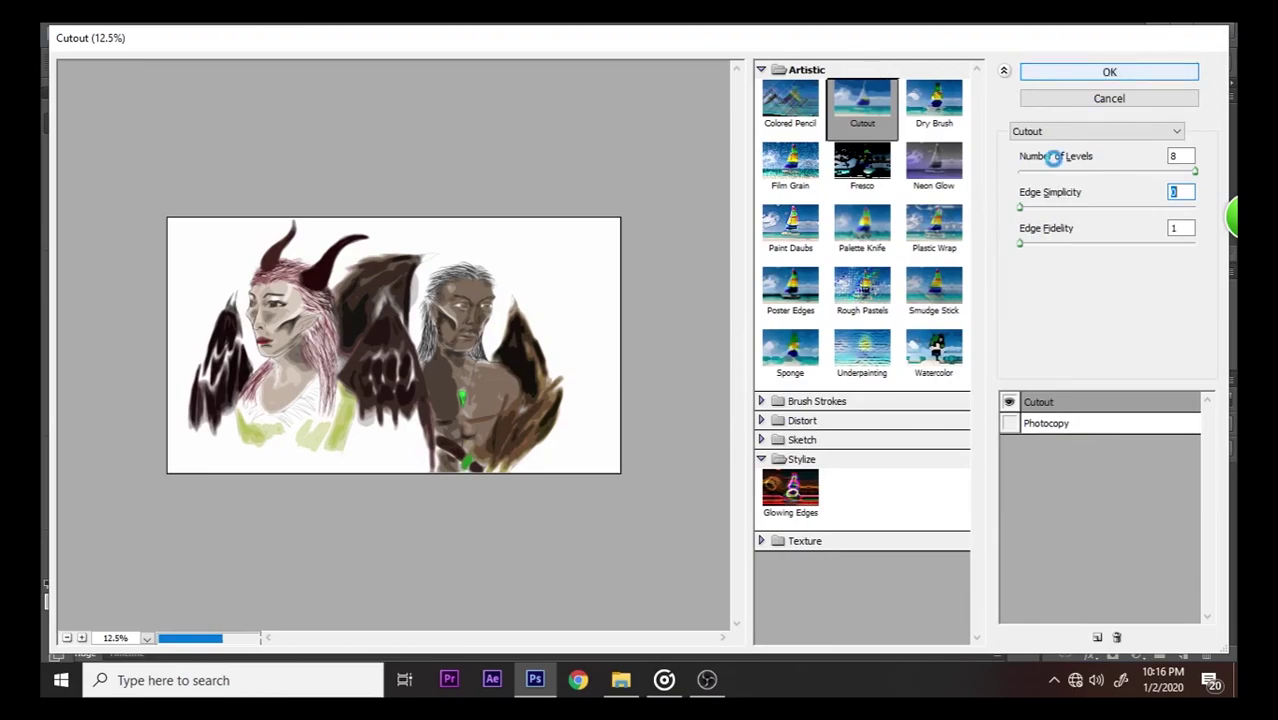
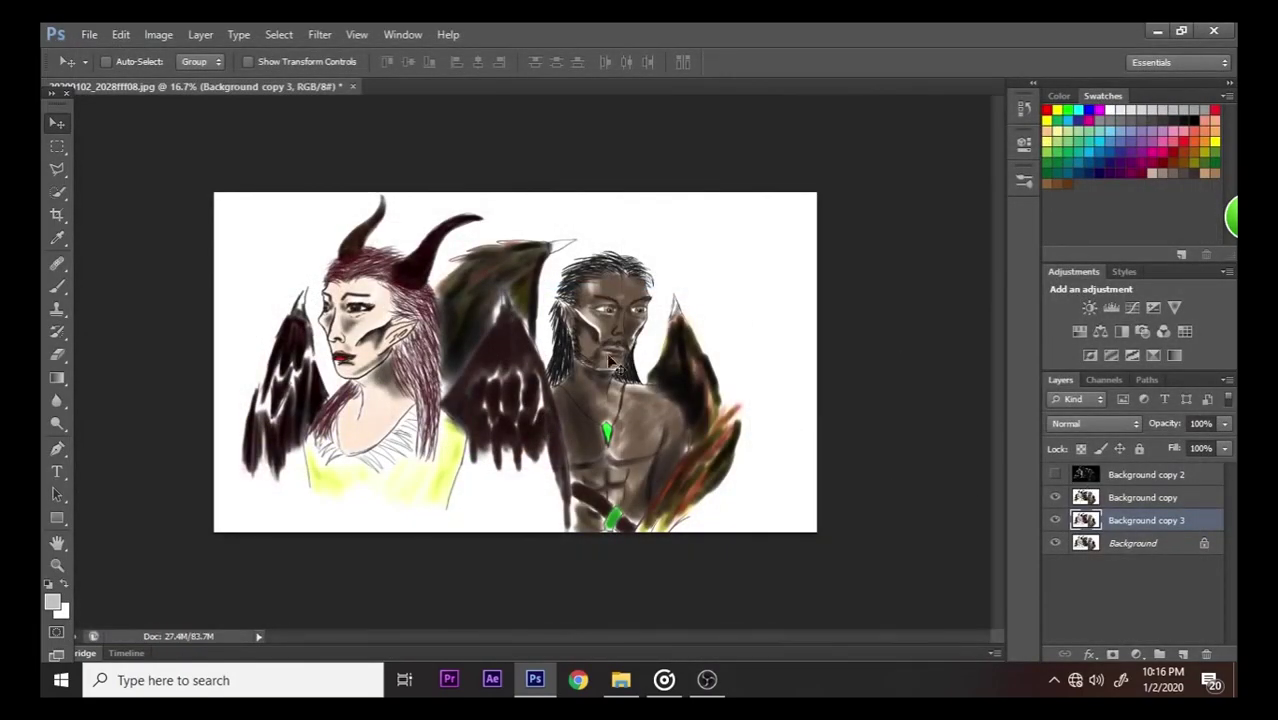
# - Move Background copy 3 above Background copy and set its blend mode to Multiply
pyautogui.scroll(3, 559, 317)
pyautogui.moveTo(1140, 521); pyautogui.dragTo(1140, 500)
pyautogui.click(1120, 424)
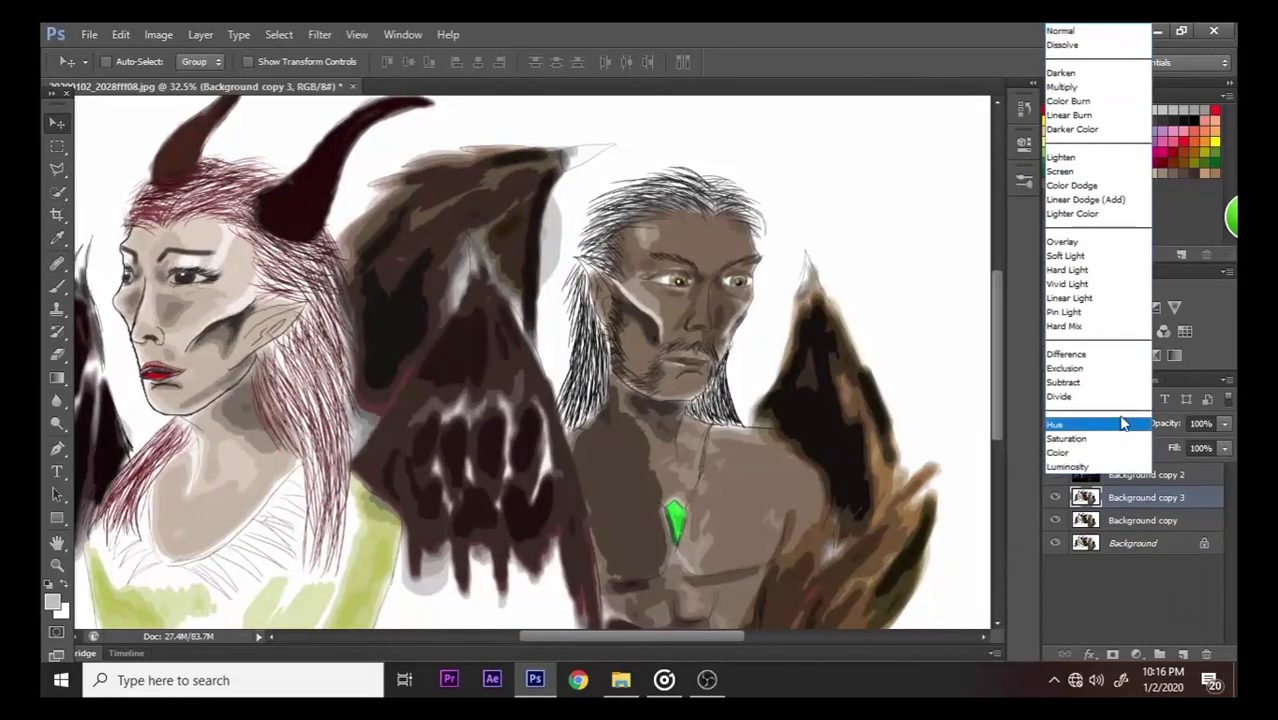
pyautogui.click(1060, 88)
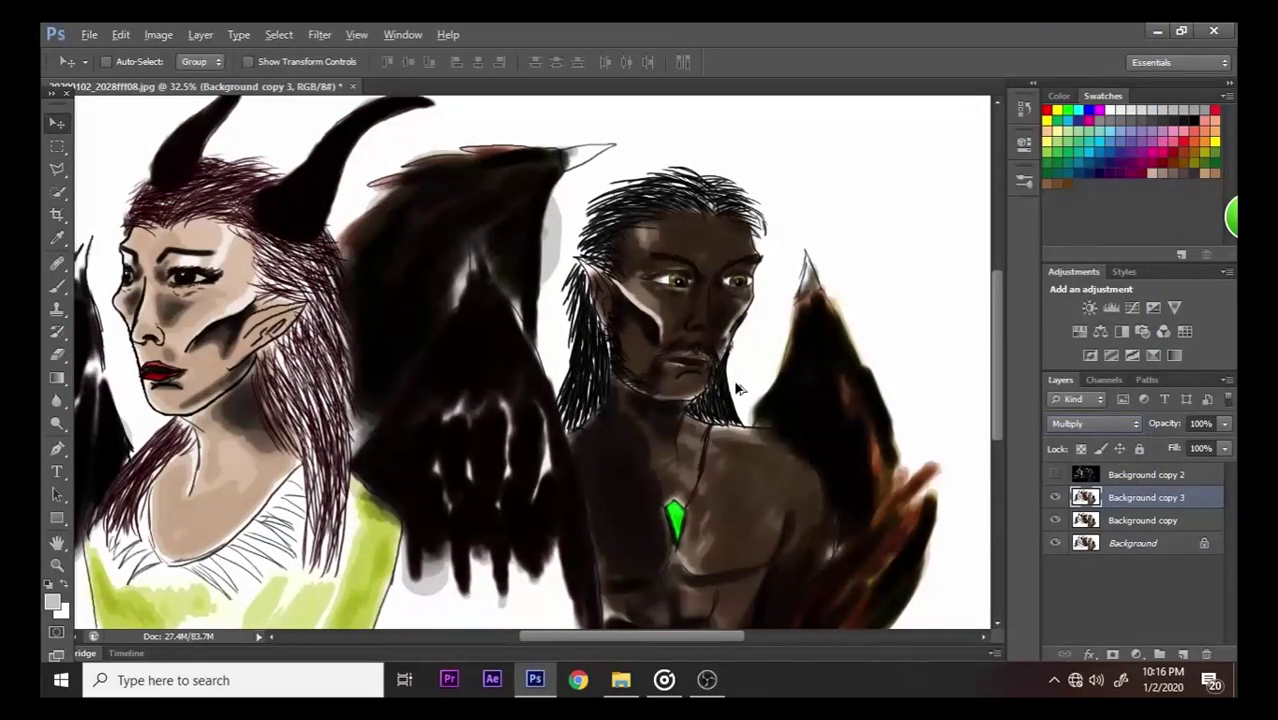
# - Return Background copy 3 to Normal blend mode and move it back below Background copy
pyautogui.press('alt')
pyautogui.hotkey('shift', 'alt', 'n')
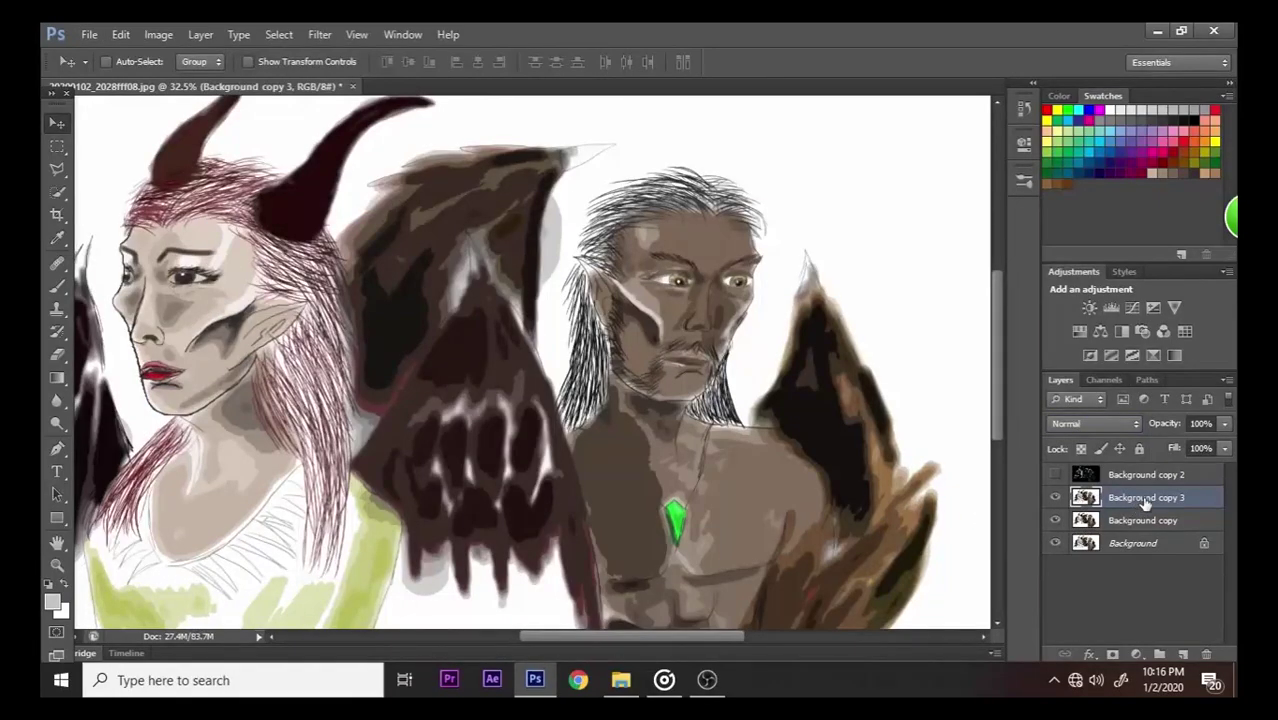
pyautogui.moveTo(1146, 503); pyautogui.dragTo(1140, 528)
# - Try Multiply on the Background copy layer and set its blend mode to Darken
pyautogui.click(1131, 501)
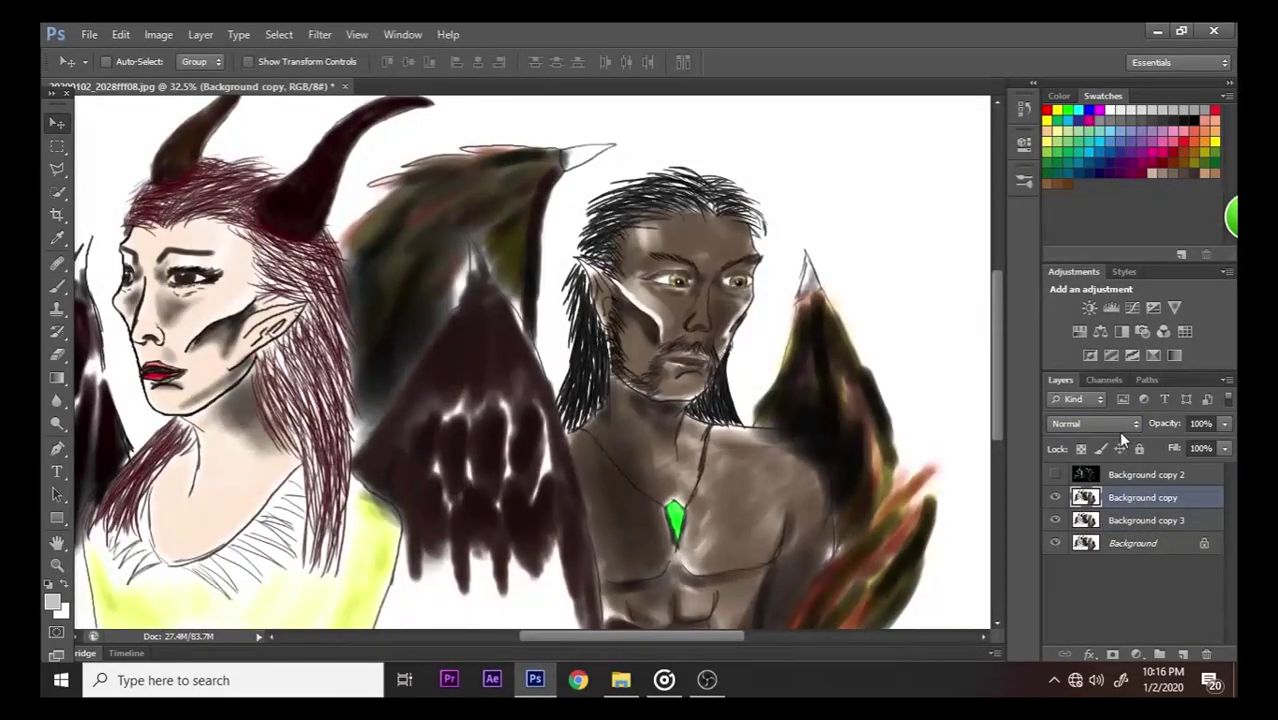
pyautogui.click(1115, 425)
pyautogui.click(1063, 84)
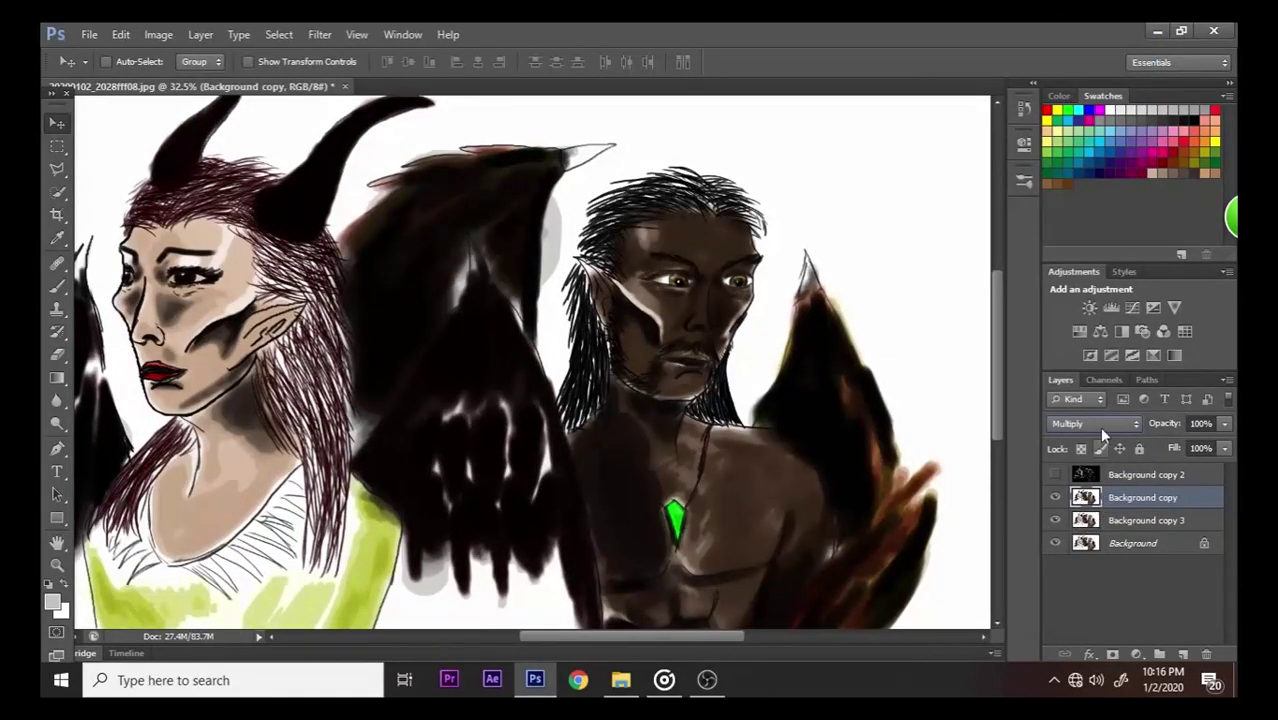
pyautogui.click(1099, 426)
pyautogui.click(1080, 56)
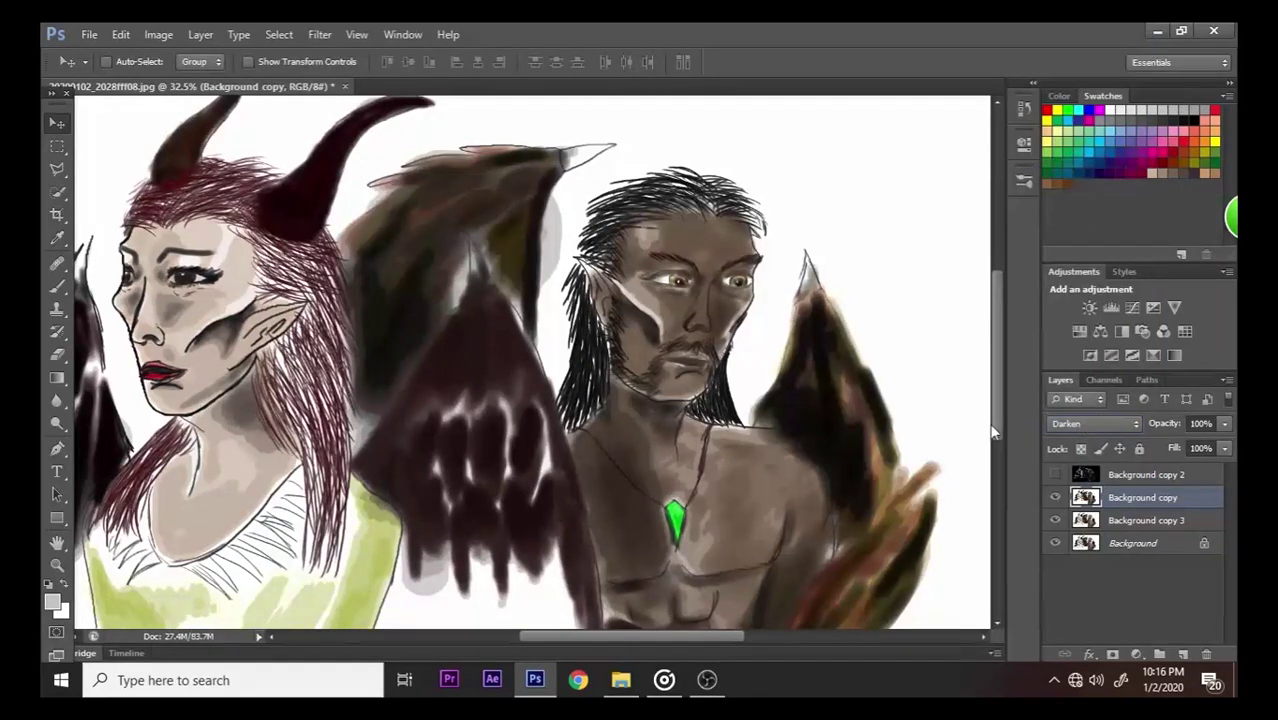
# - Examine the blended painting at several magnifications, checking the faces, hair and wings of the woman and the man
pyautogui.scroll(-3, 786, 482)
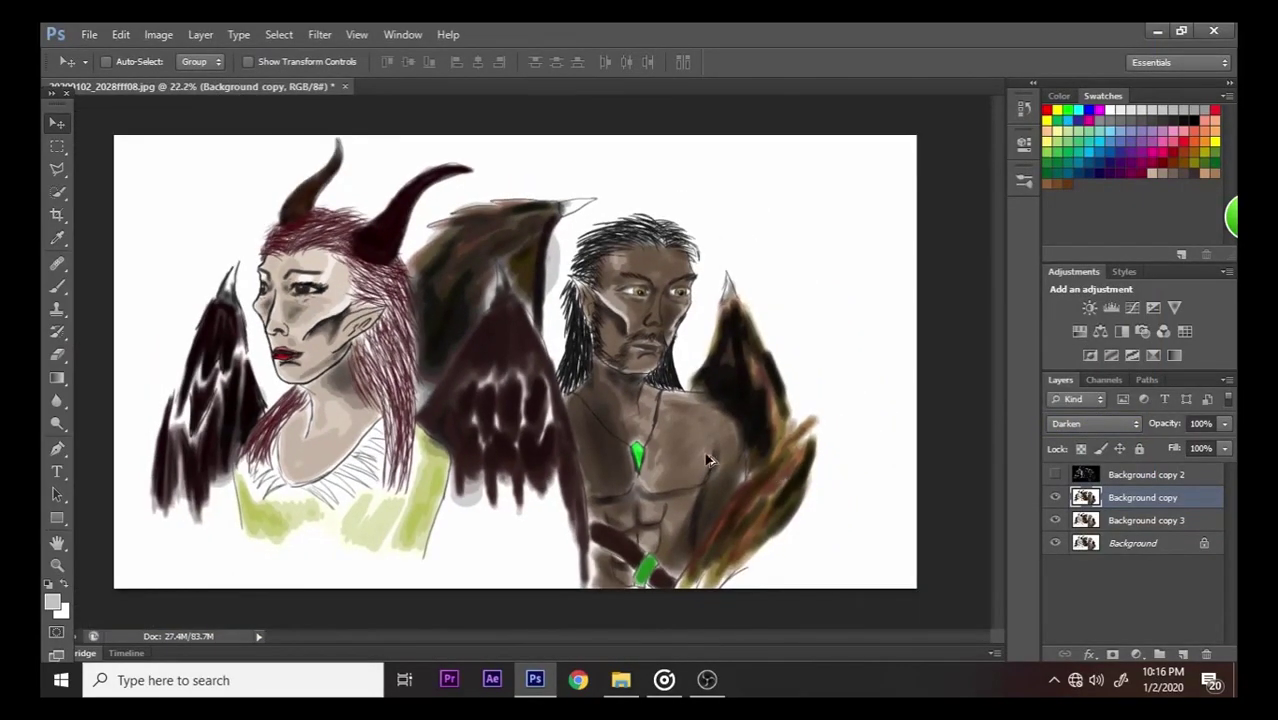
pyautogui.scroll(4, 636, 452)
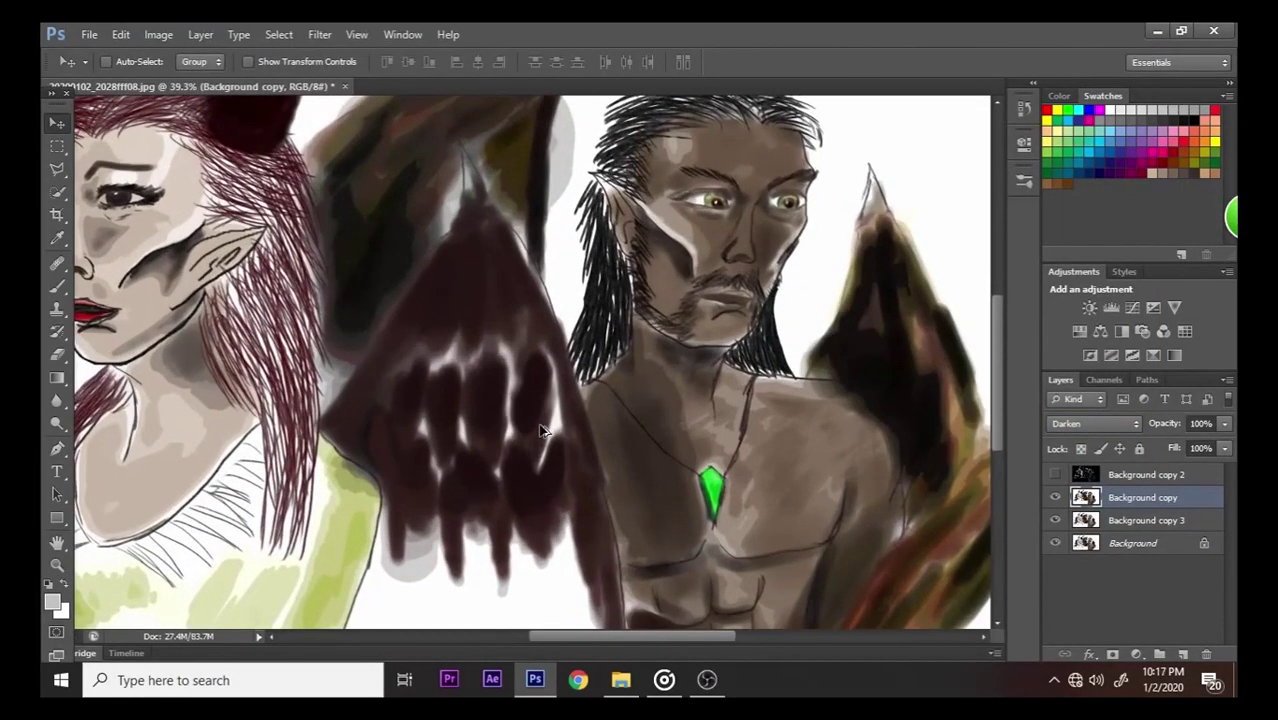
pyautogui.scroll(-1, 612, 366)
pyautogui.scroll(-3, 645, 335)
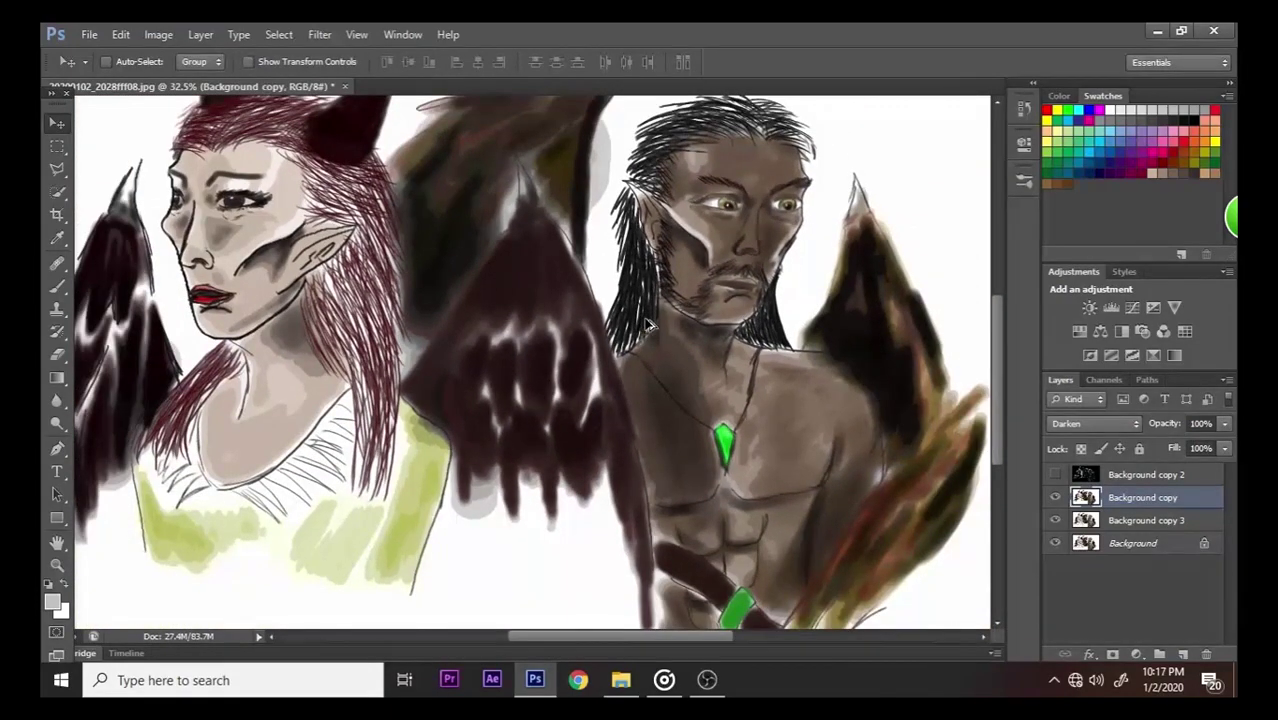
pyautogui.scroll(1, 398, 345)
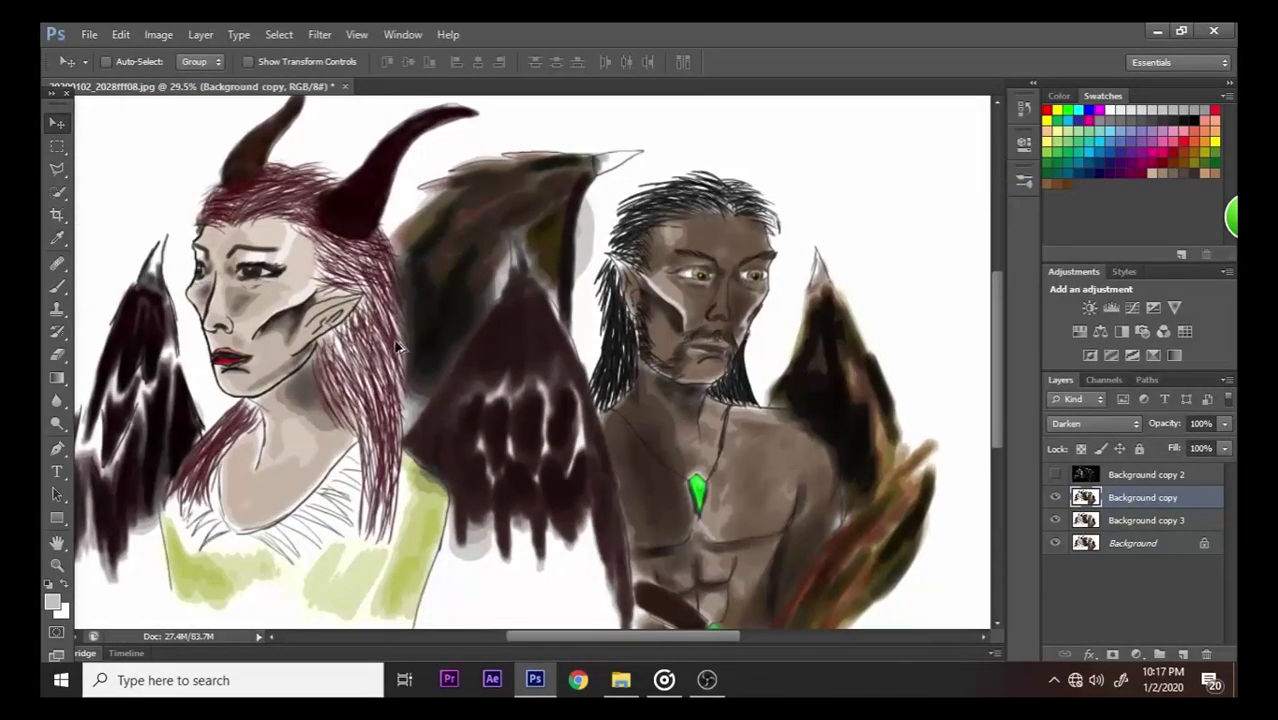
pyautogui.scroll(1, 395, 345)
pyautogui.scroll(-1, 350, 340)
pyautogui.scroll(1, 255, 340)
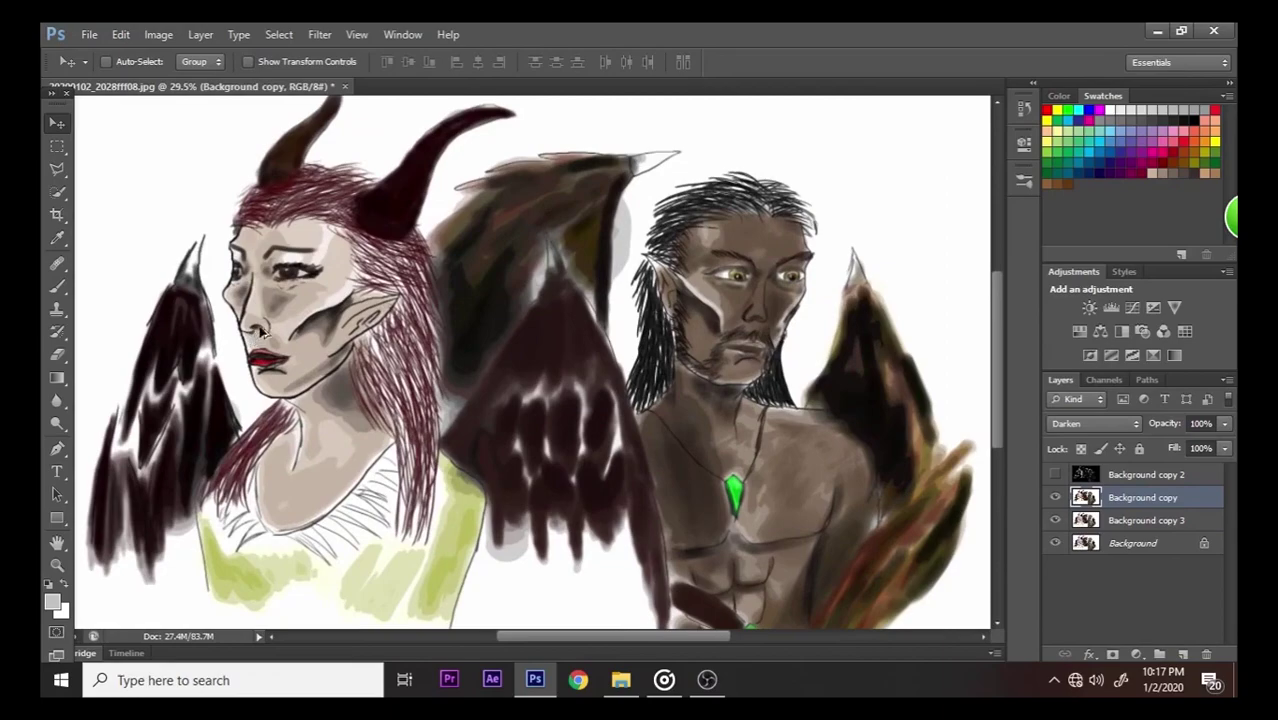
pyautogui.scroll(2, 287, 310)
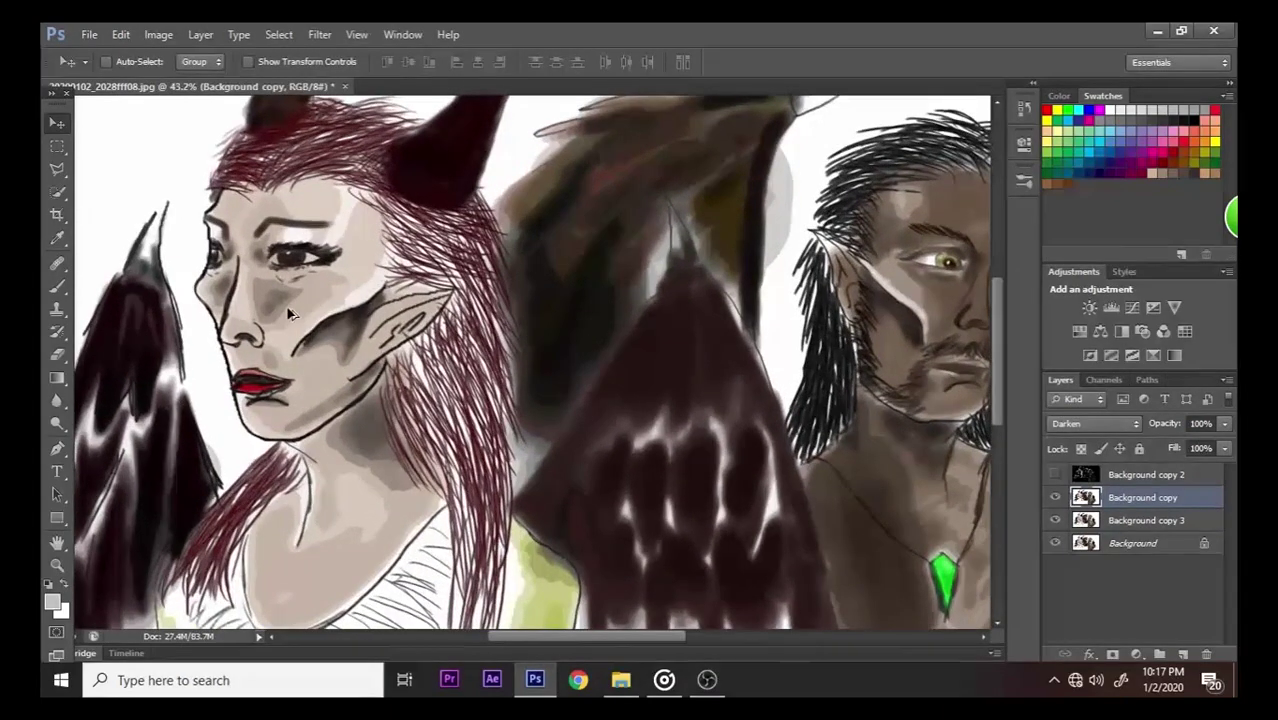
pyautogui.scroll(1, 287, 313)
pyautogui.scroll(-2, 772, 285)
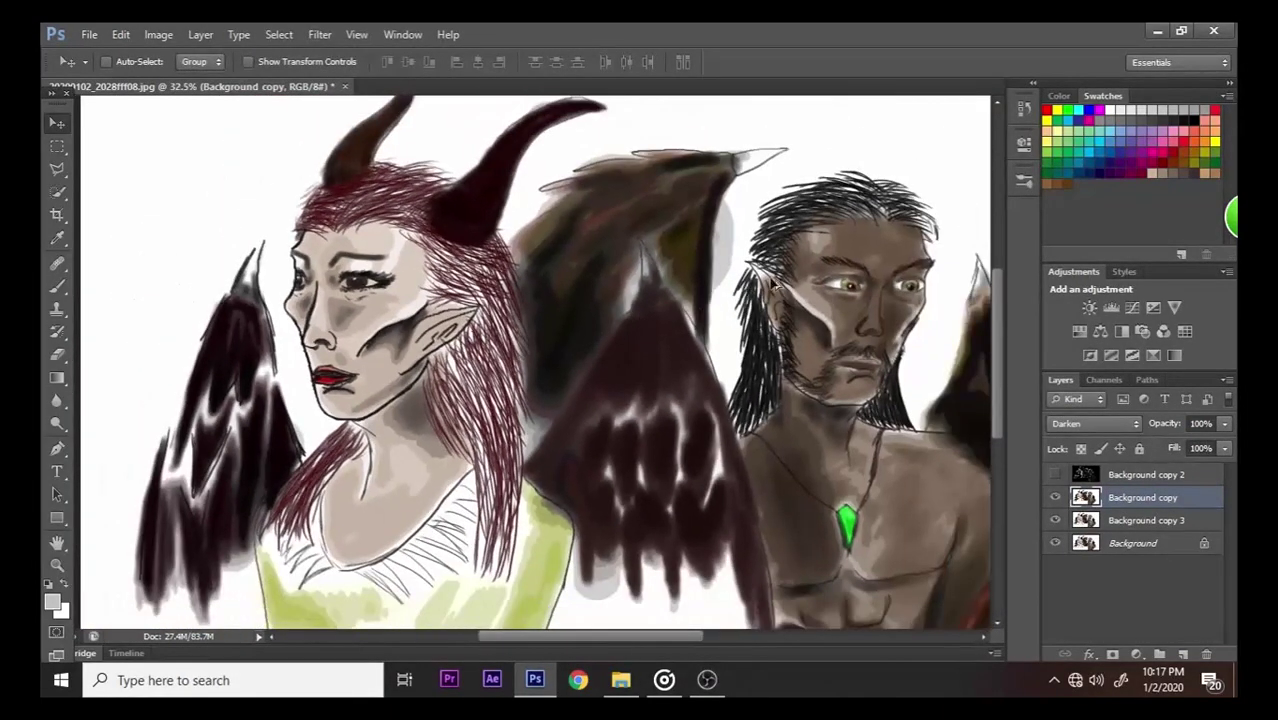
pyautogui.scroll(-2, 772, 285)
pyautogui.scroll(3, 700, 283)
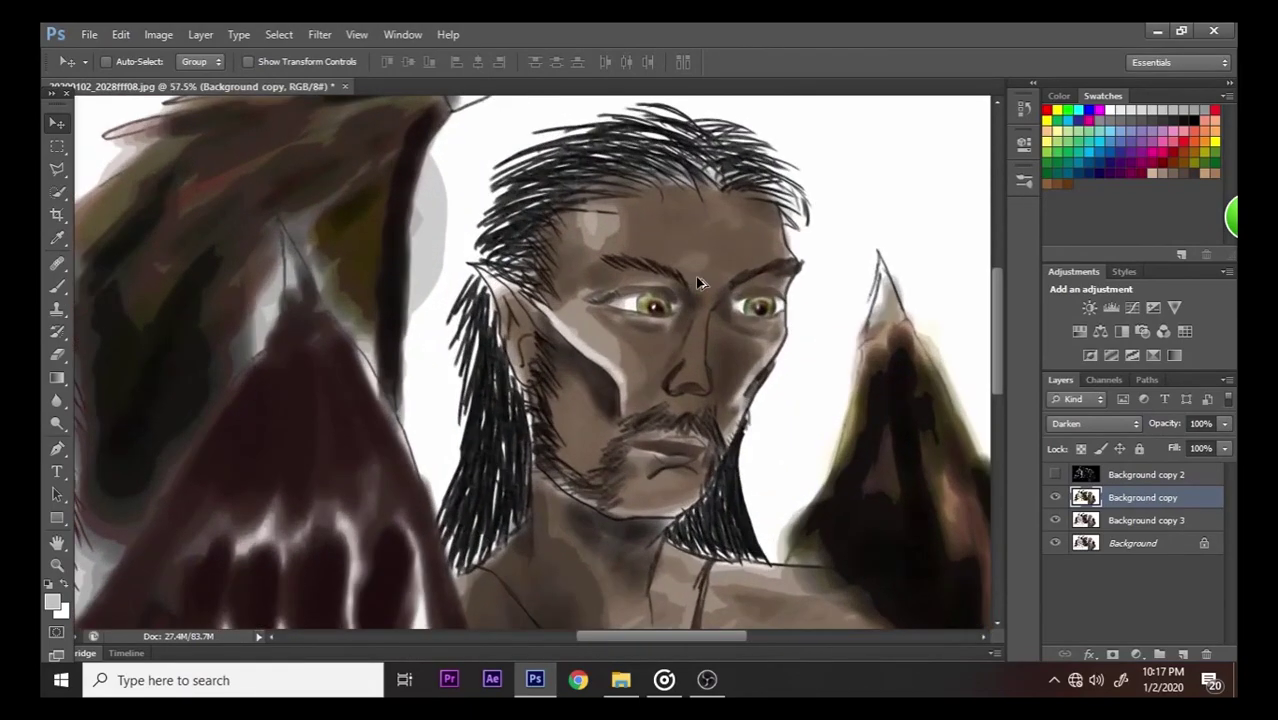
# - Outline the man's iris nearer his visible ear with the Polygonal Lasso on Background copy 3 and copy it to a new layer
pyautogui.scroll(3, 700, 283)
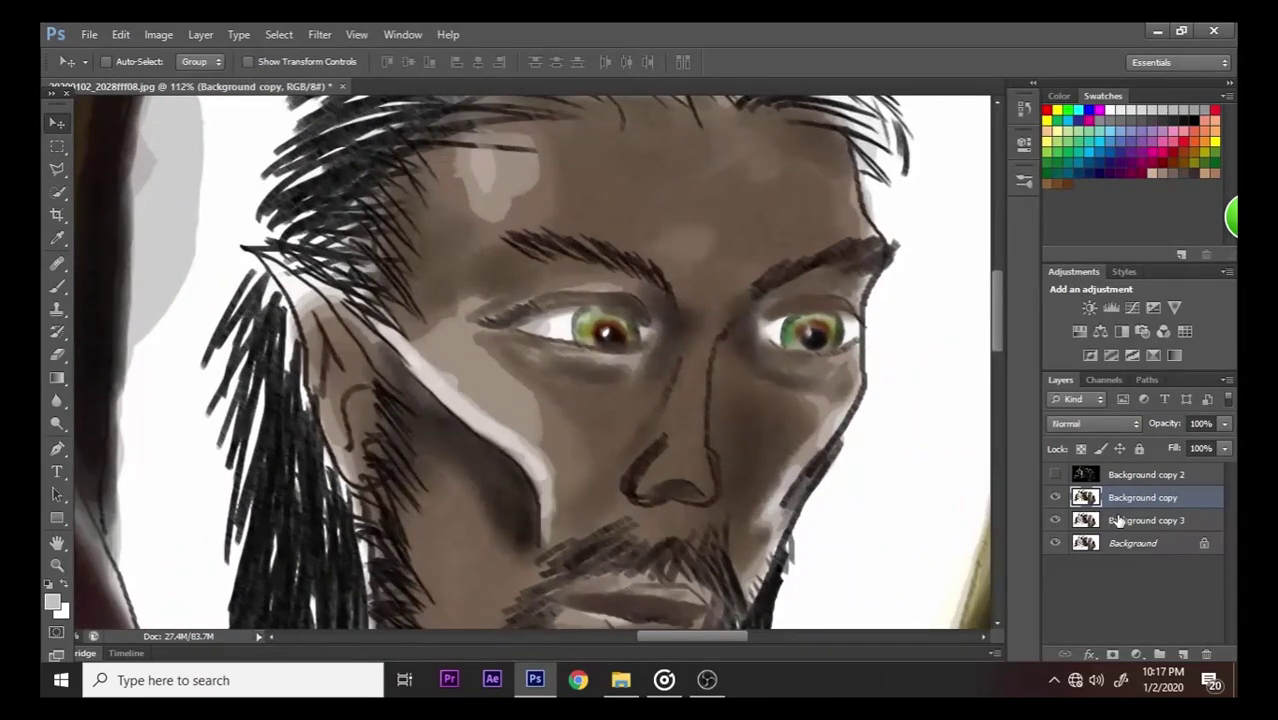
pyautogui.click(1118, 520)
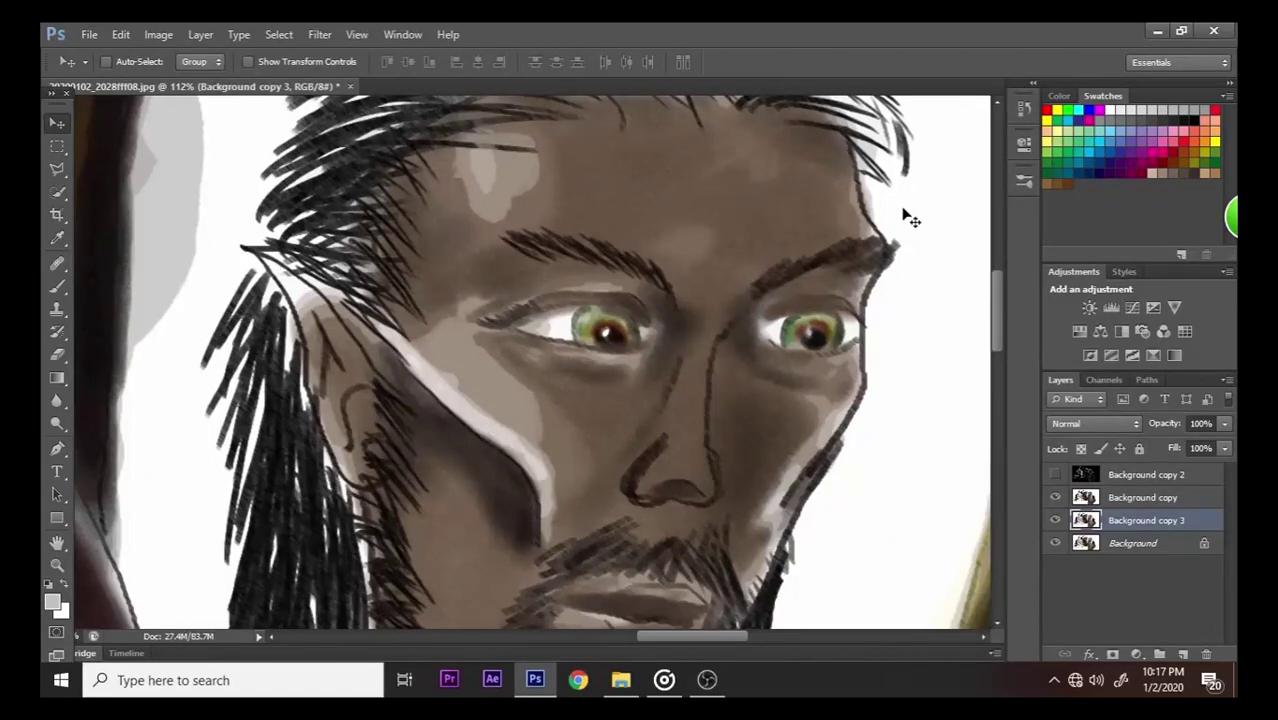
pyautogui.click(57, 169)
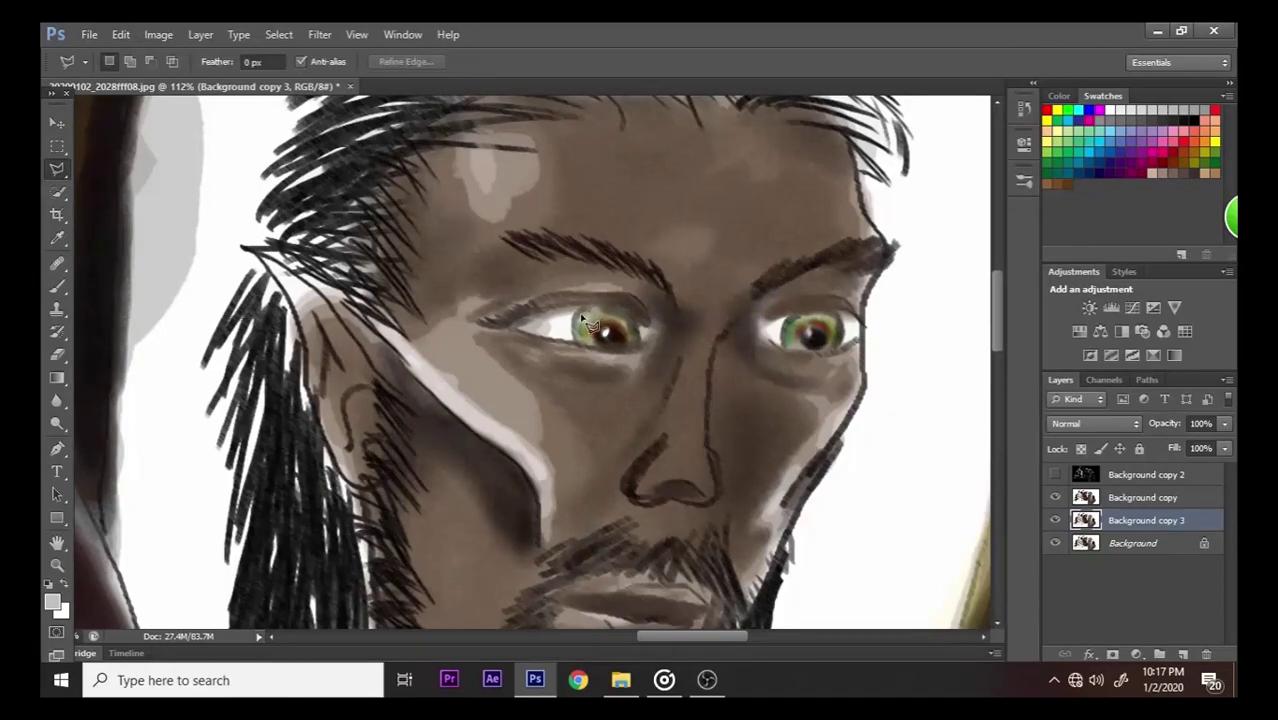
pyautogui.click(580, 341)
pyautogui.click(634, 346)
pyautogui.click(638, 330)
pyautogui.doubleClick(608, 317)
pyautogui.rightClick(613, 329)
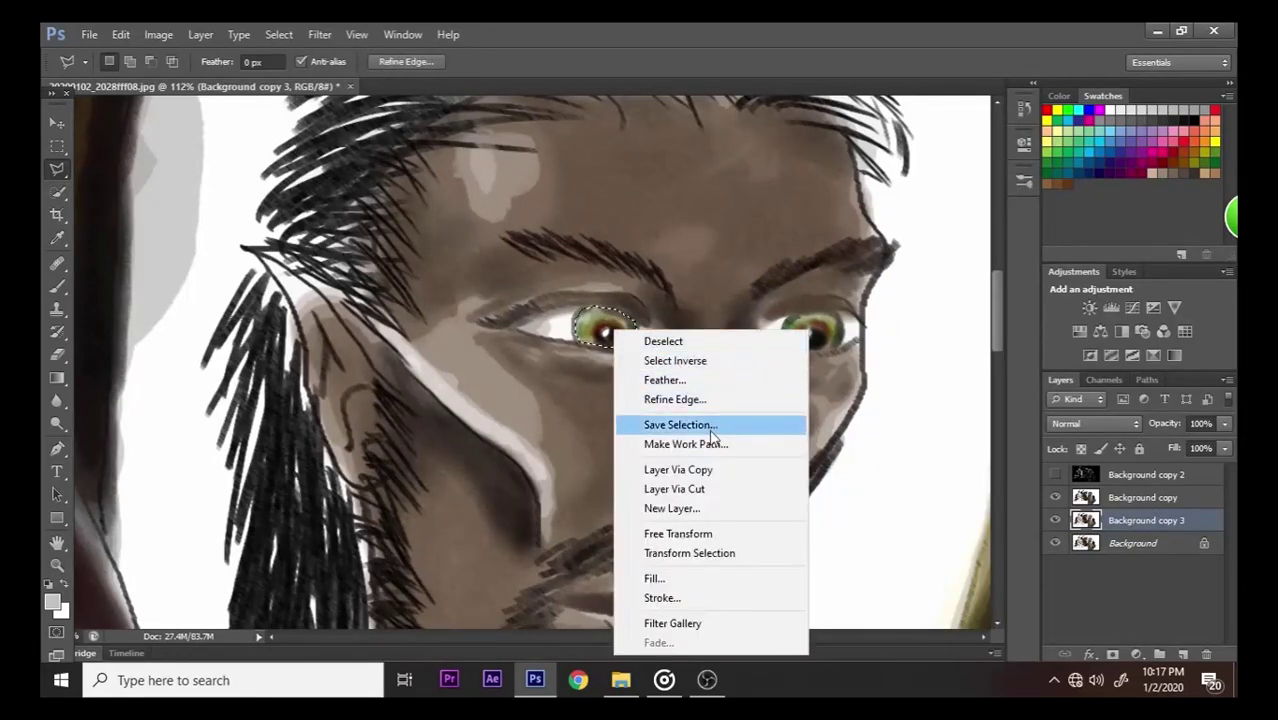
pyautogui.click(710, 471)
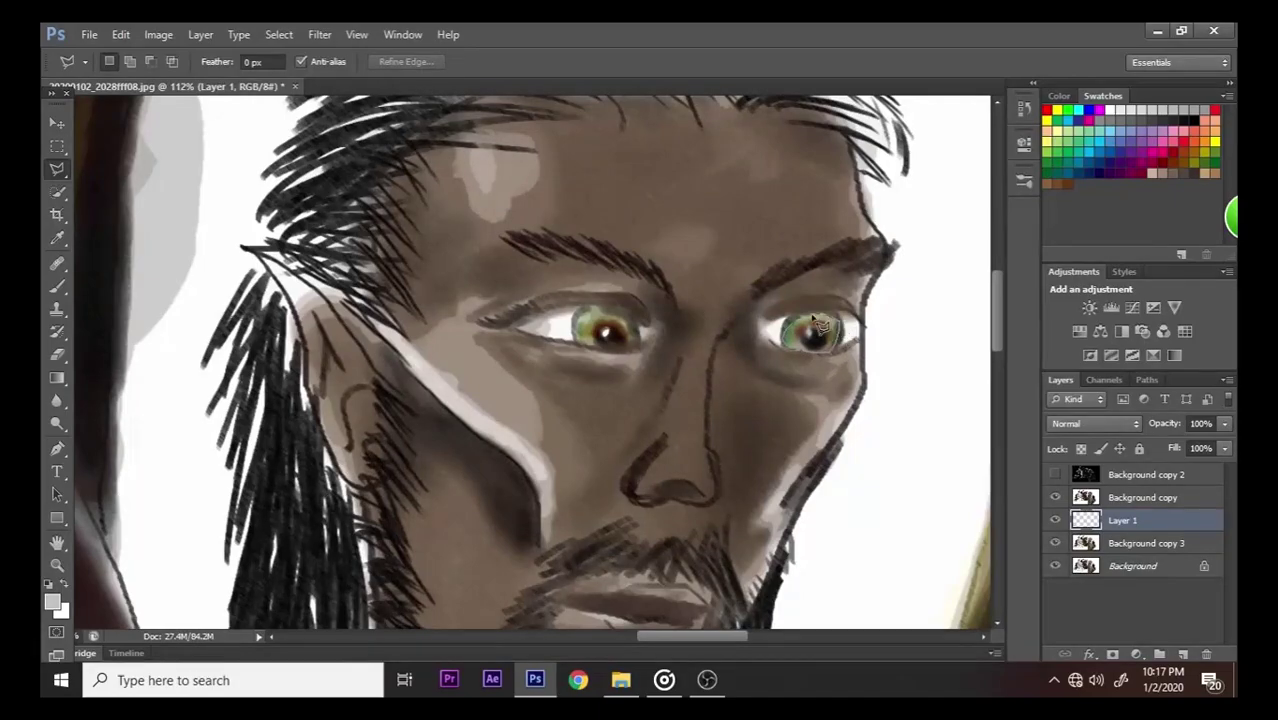
# - Copy the man's other iris from Background copy 3 to a new layer and merge the two iris layers
pyautogui.moveTo(806, 332); pyautogui.dragTo(811, 331)
pyautogui.rightClick(811, 331)
pyautogui.click(927, 476)
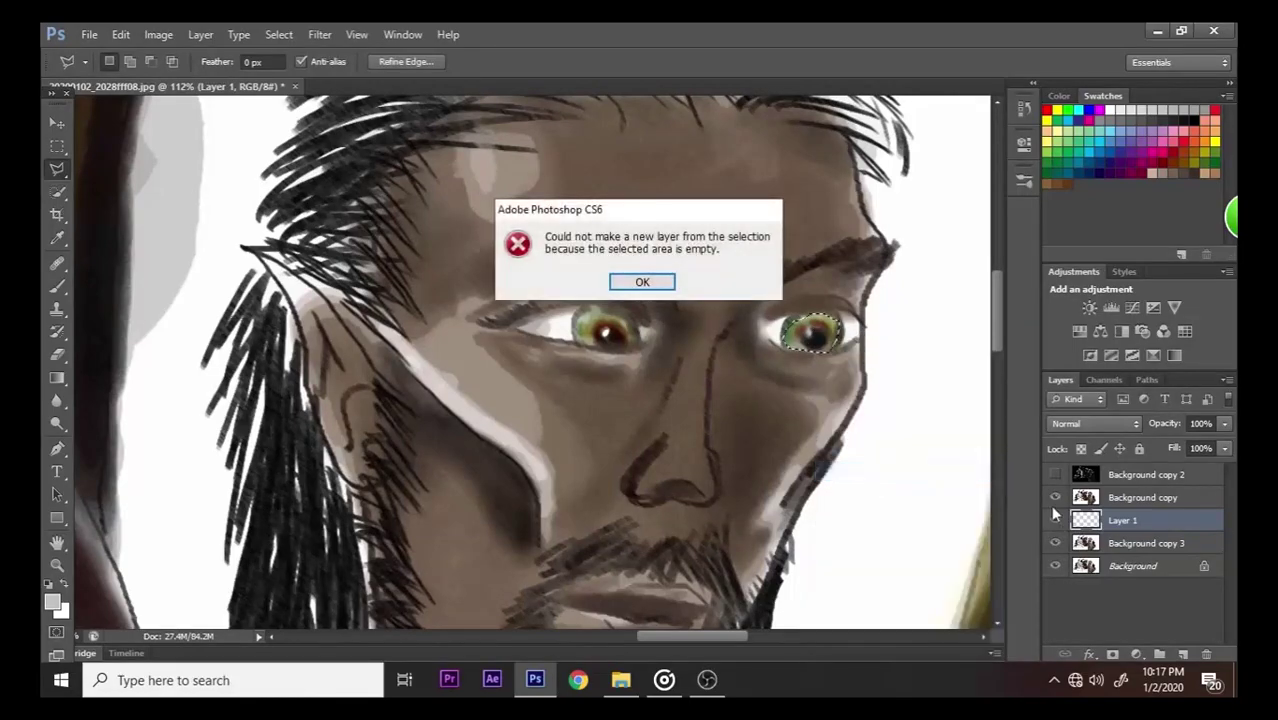
pyautogui.click(639, 280)
pyautogui.click(1133, 545)
pyautogui.rightClick(820, 334)
pyautogui.click(921, 477)
pyautogui.keyDown('ctrl'); pyautogui.click(1147, 524); pyautogui.keyUp('ctrl')
pyautogui.rightClick(1146, 522)
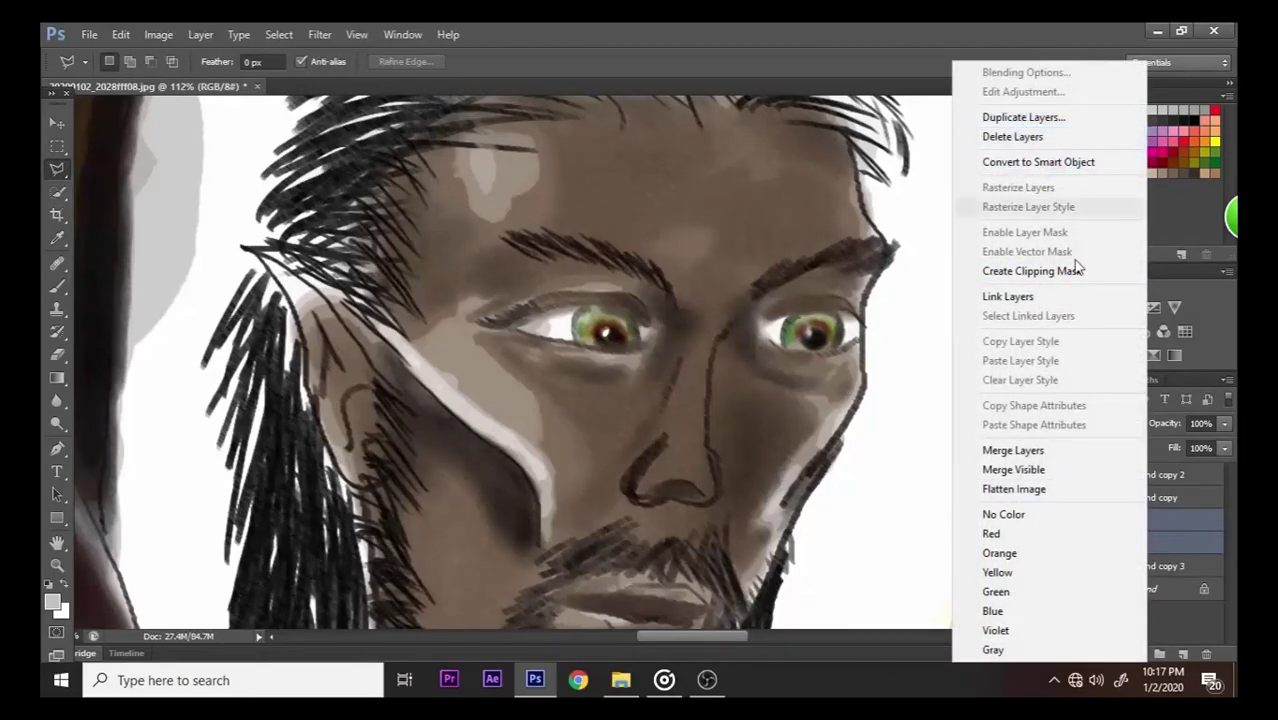
pyautogui.click(1064, 452)
# - Set the iris layer's brightness to 150 and contrast to 100
pyautogui.click(160, 36)
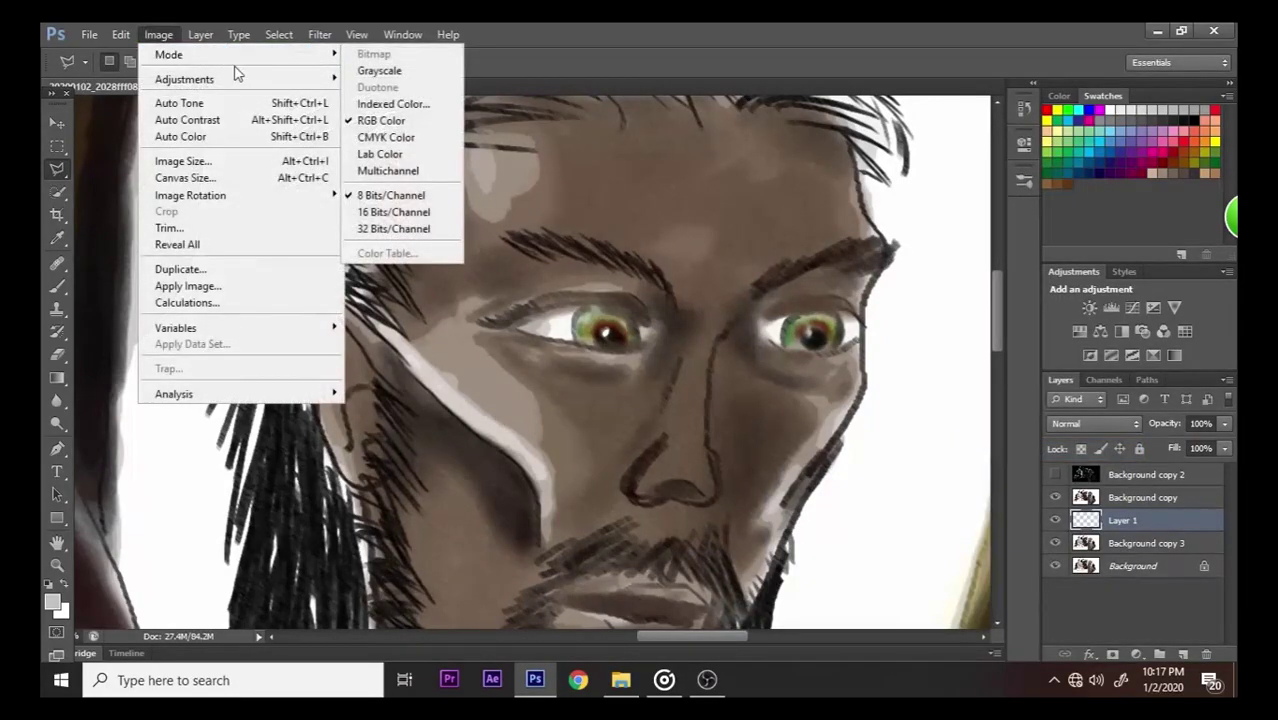
pyautogui.moveTo(240, 79)
pyautogui.click(374, 80)
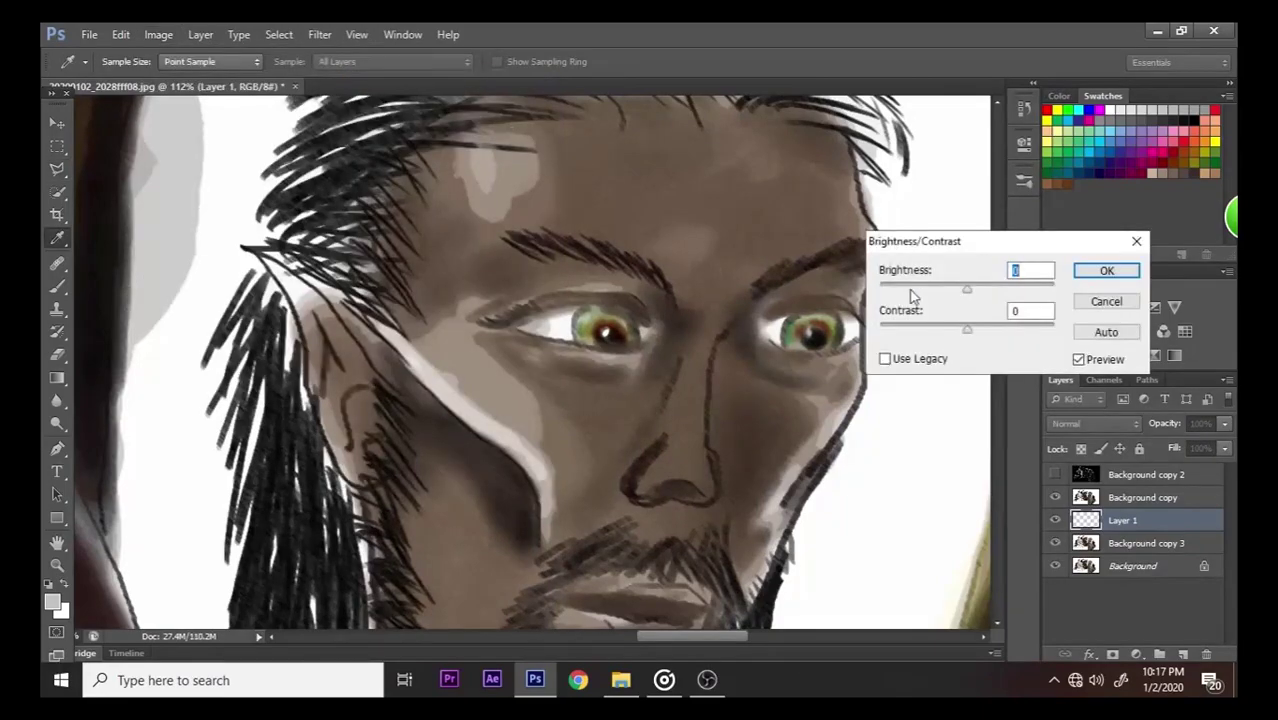
pyautogui.moveTo(966, 330); pyautogui.dragTo(1070, 330)
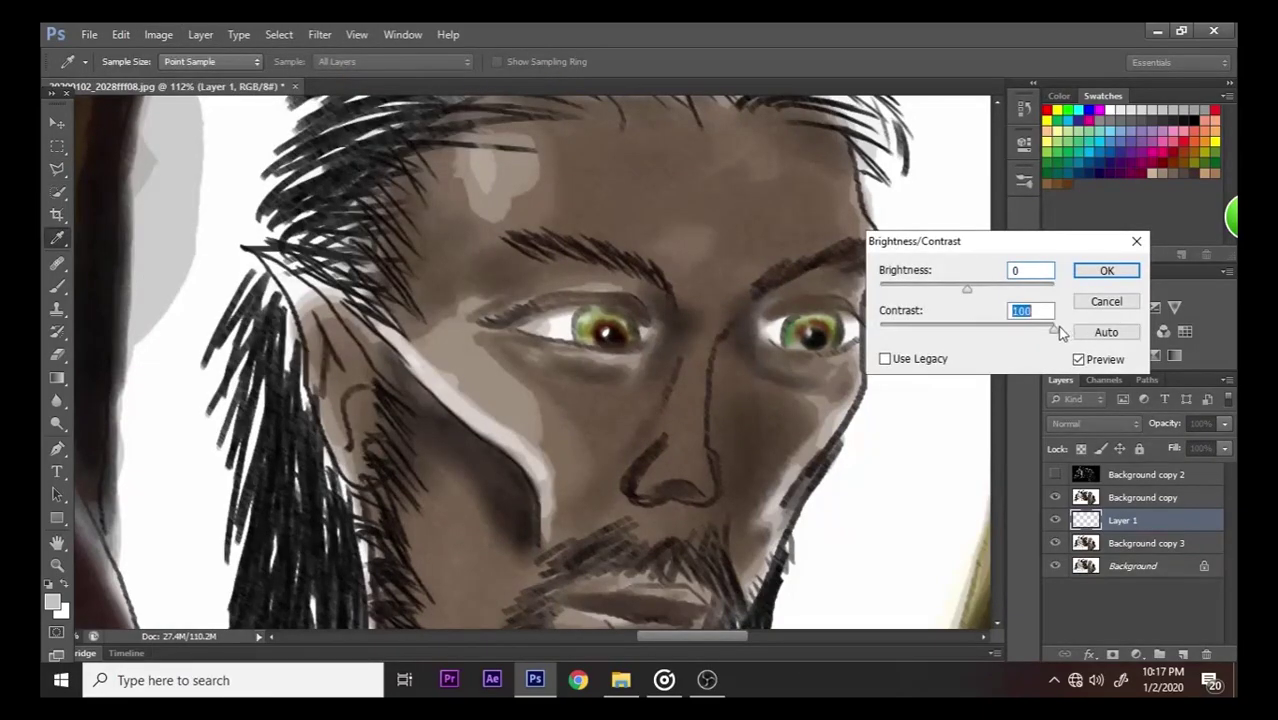
pyautogui.moveTo(975, 290); pyautogui.dragTo(1083, 304)
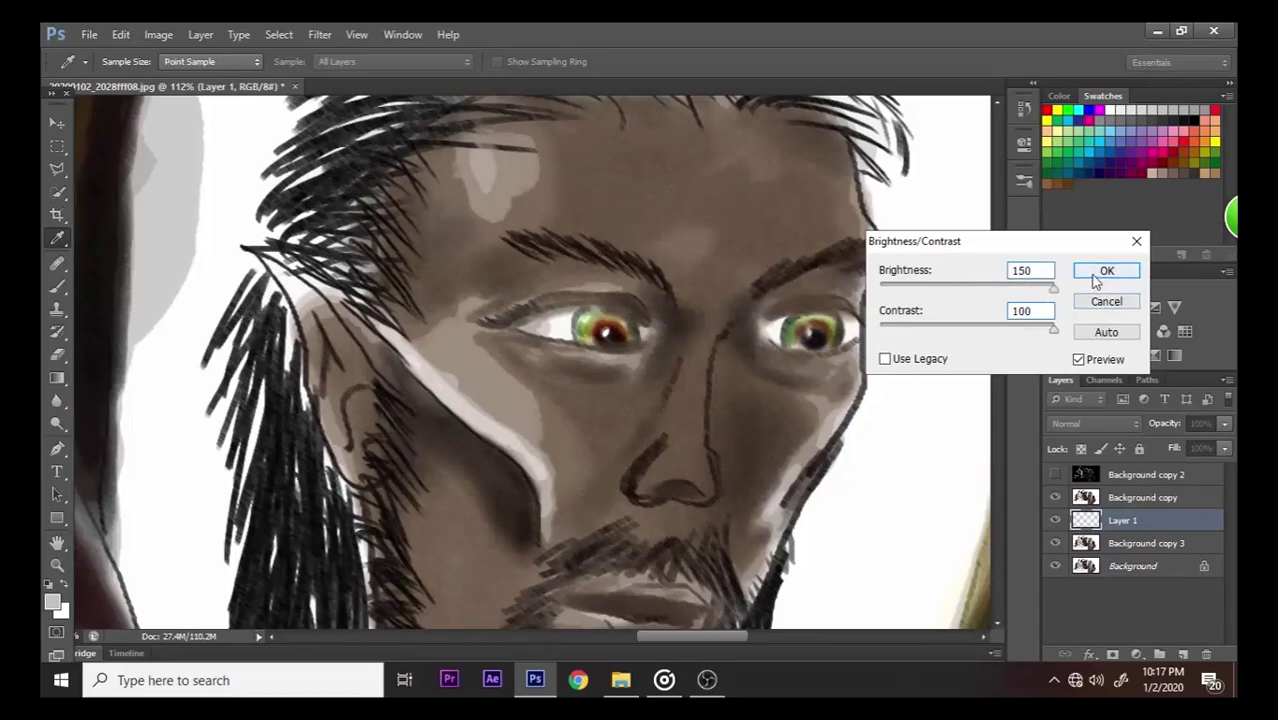
pyautogui.click(1106, 302)
# - Strongly raise the exposure of the iris layer with the Exposure adjustment
pyautogui.click(156, 34)
pyautogui.moveTo(240, 79)
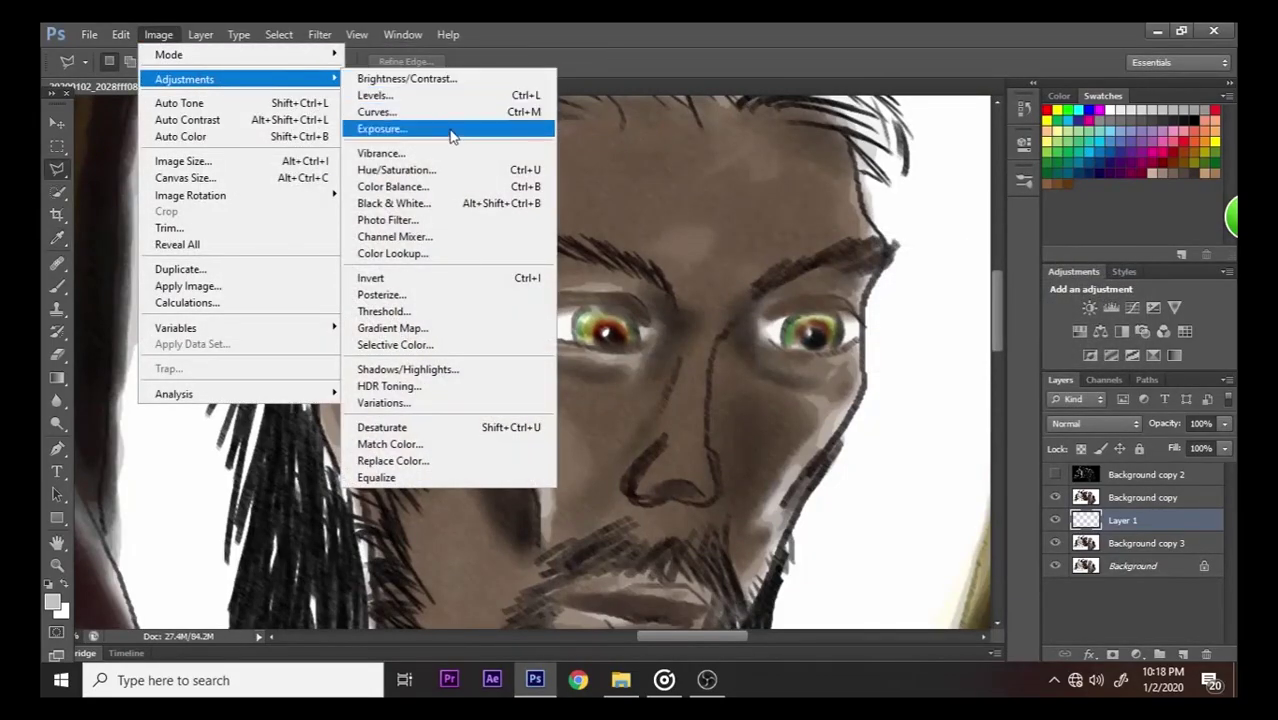
pyautogui.click(382, 128)
pyautogui.moveTo(1030, 318); pyautogui.dragTo(1195, 325)
pyautogui.click(1187, 288)
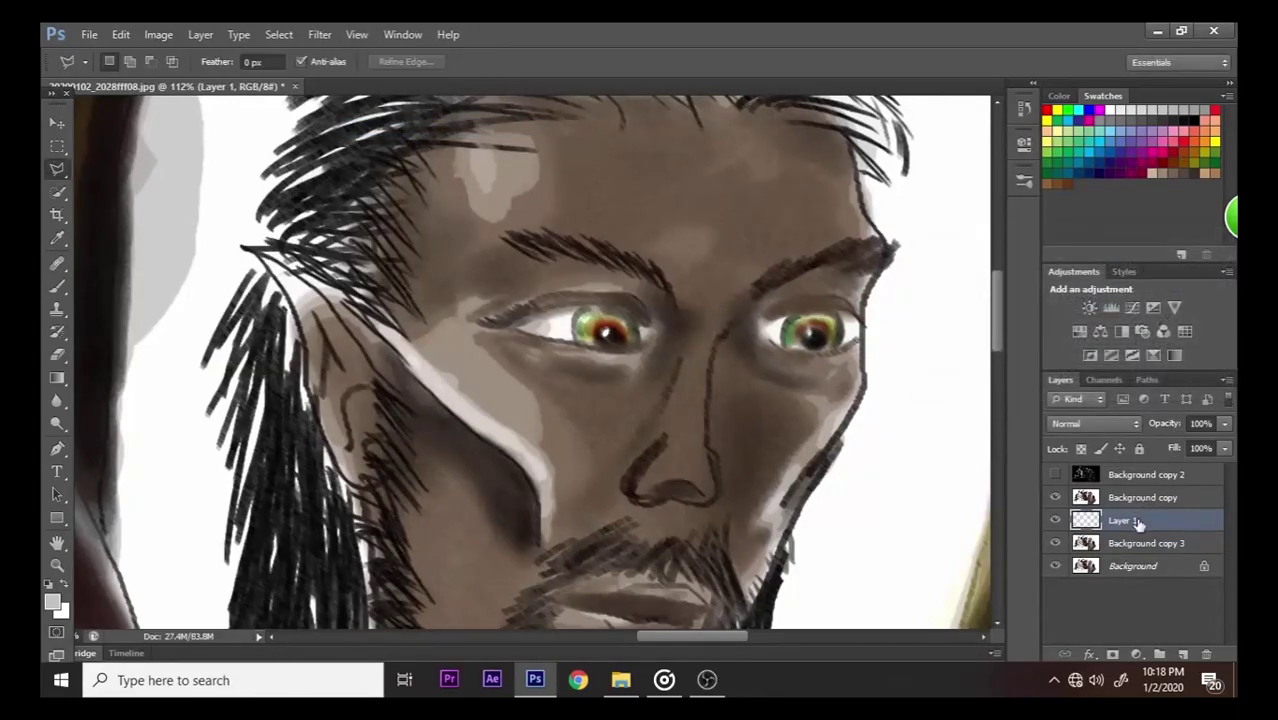
# - Try placing Layer 1 above Background copy, then undo the move
pyautogui.moveTo(1137, 521); pyautogui.dragTo(1140, 492)
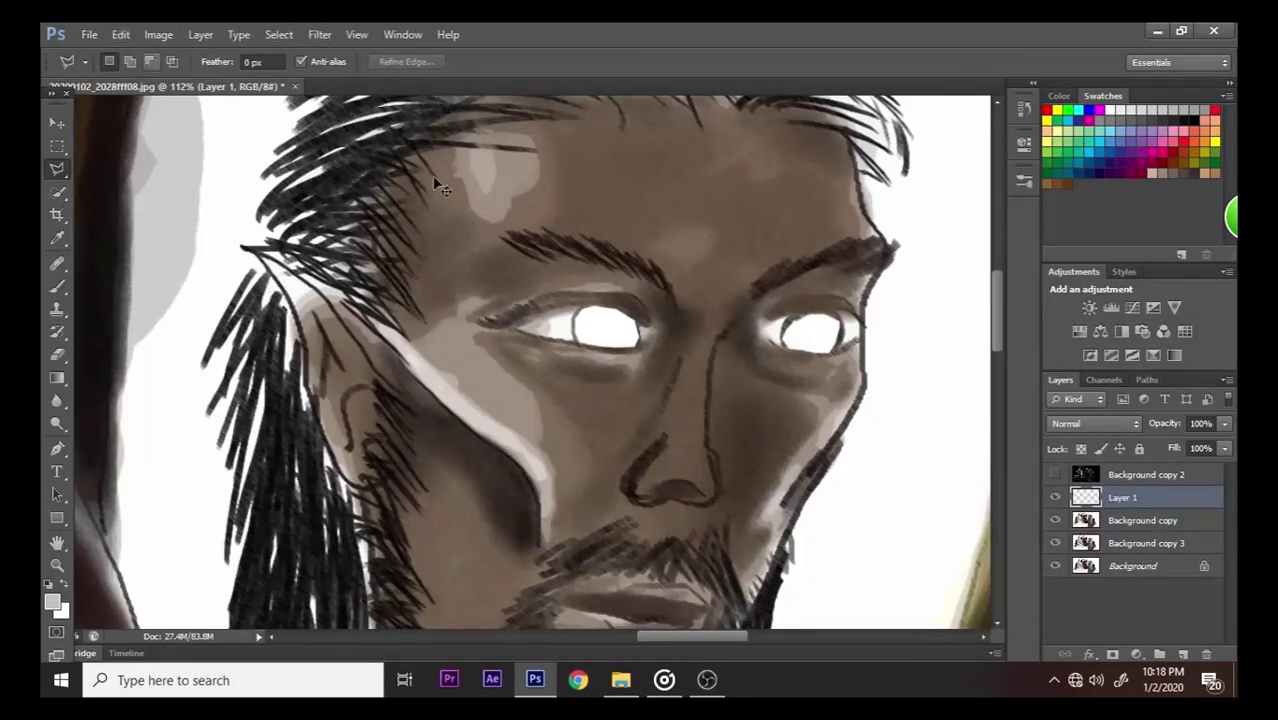
pyautogui.hotkey('ctrl', 'z')
pyautogui.hotkey('ctrl', 'j')
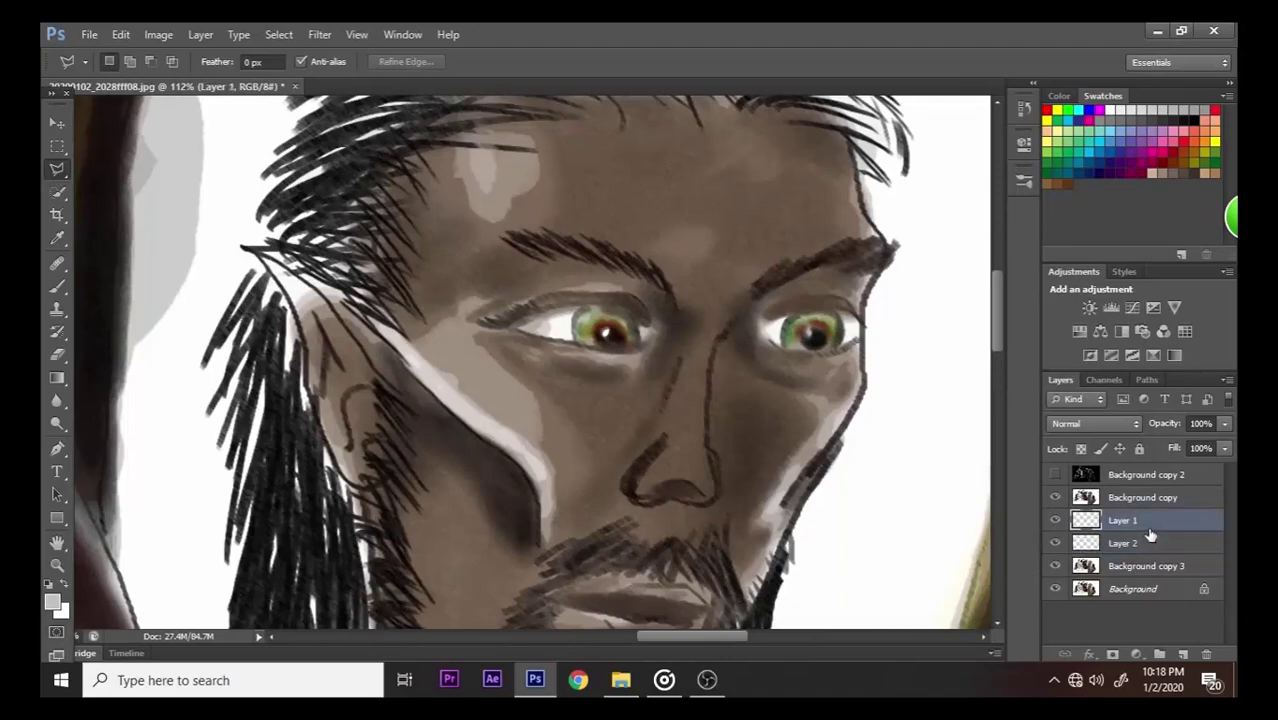
pyautogui.hotkey('ctrl', 'e')
pyautogui.click(1143, 497)
pyautogui.moveTo(1143, 497); pyautogui.dragTo(1150, 530)
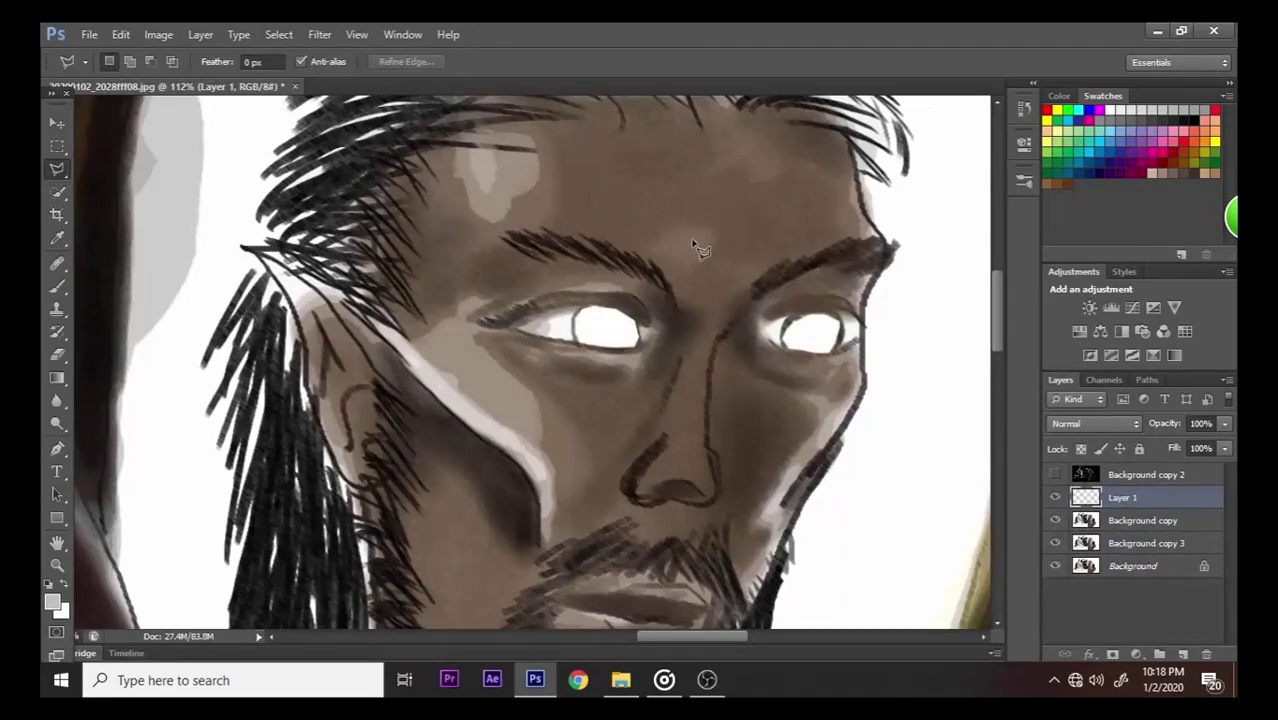
pyautogui.hotkey('ctrl', 'z')
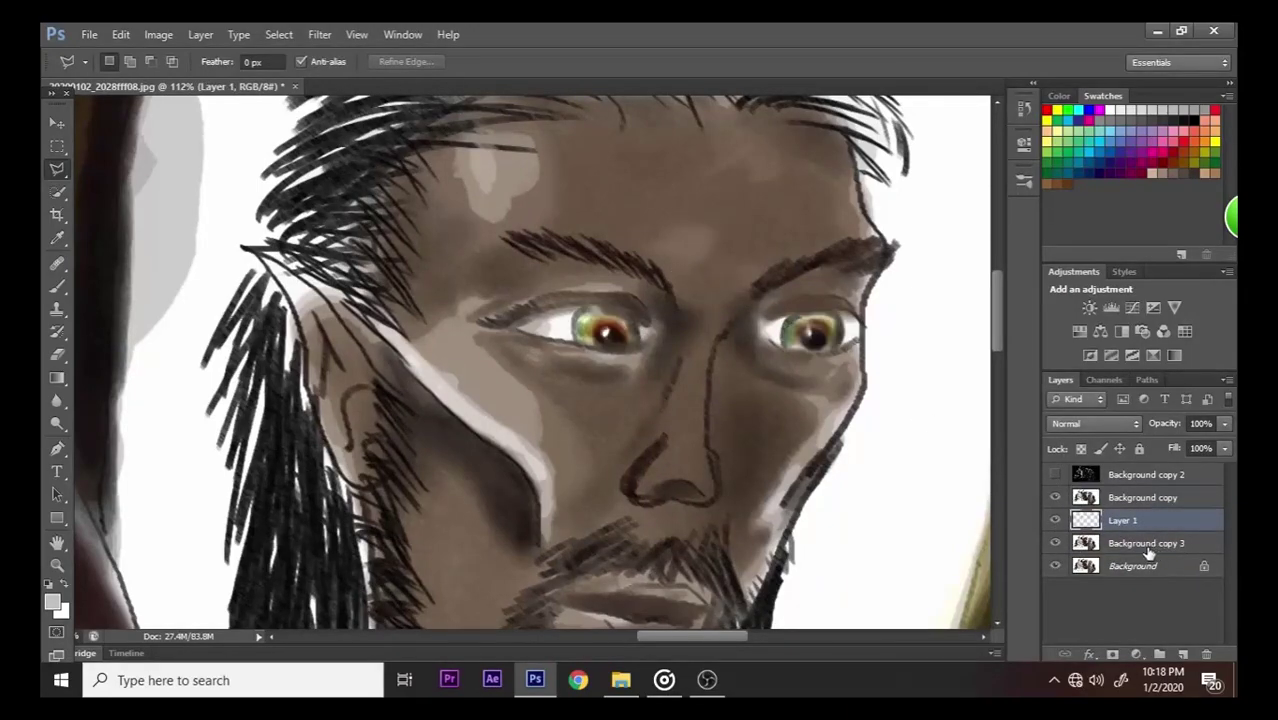
# - Hide Layer 1 and check the man's eyes, both faces and the whole painting at several magnifications
pyautogui.click(1053, 523)
pyautogui.scroll(-10, 790, 455)
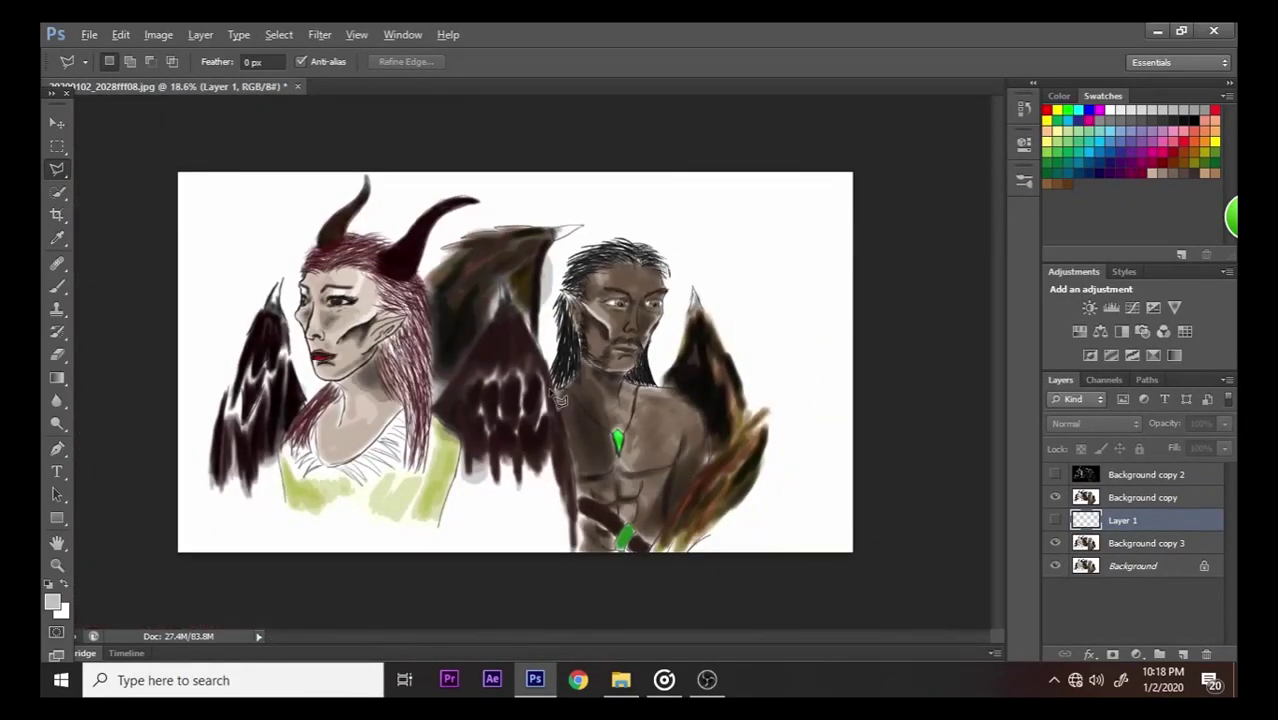
pyautogui.scroll(4, 558, 398)
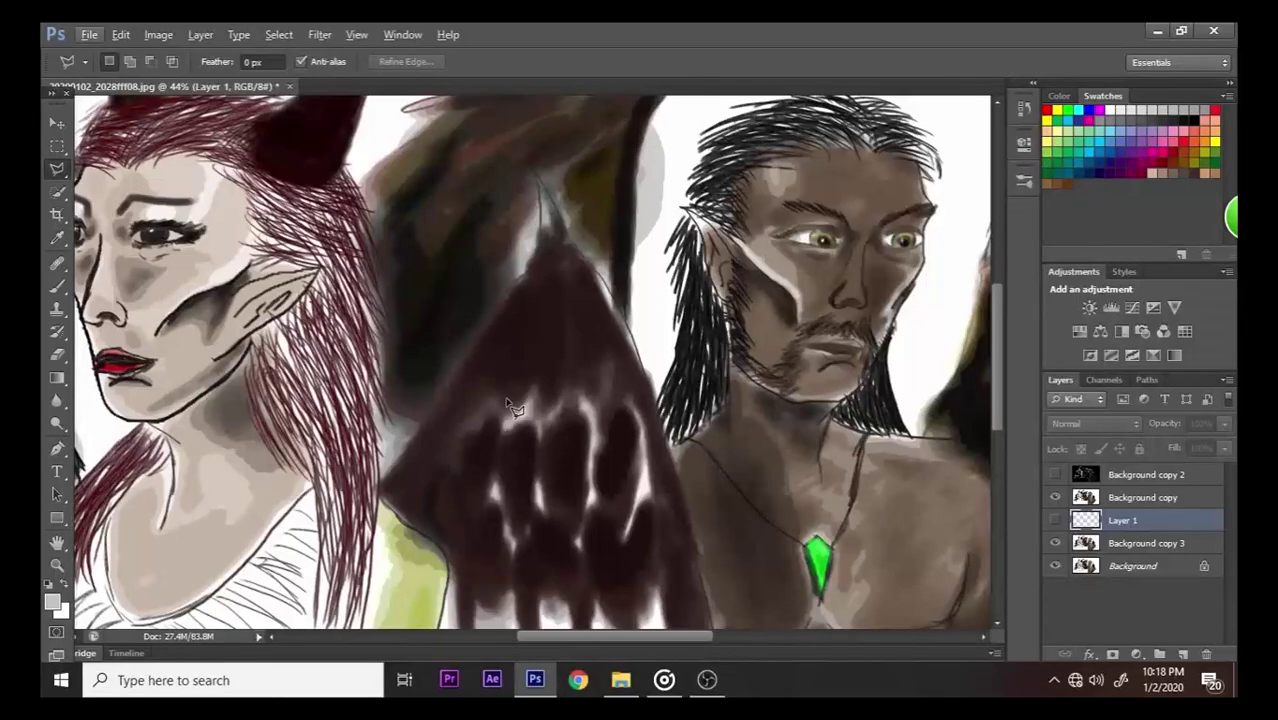
pyautogui.scroll(3, 997, 344)
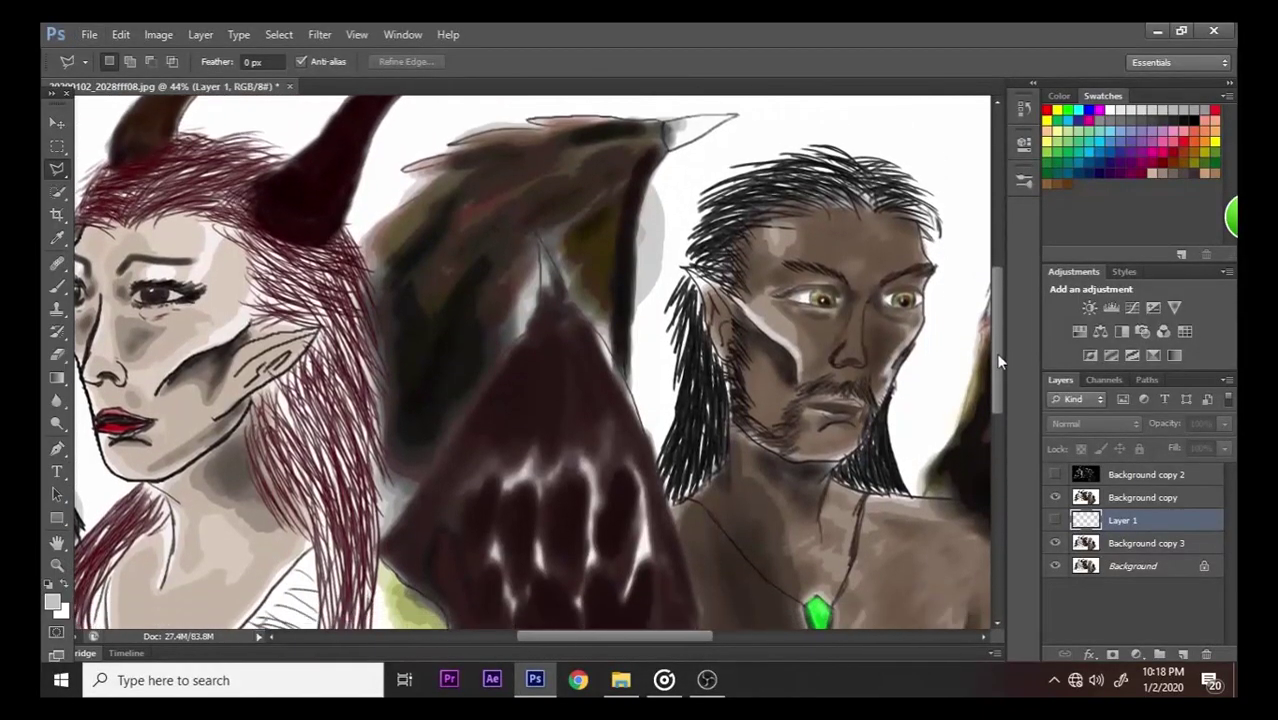
pyautogui.scroll(-1, 810, 383)
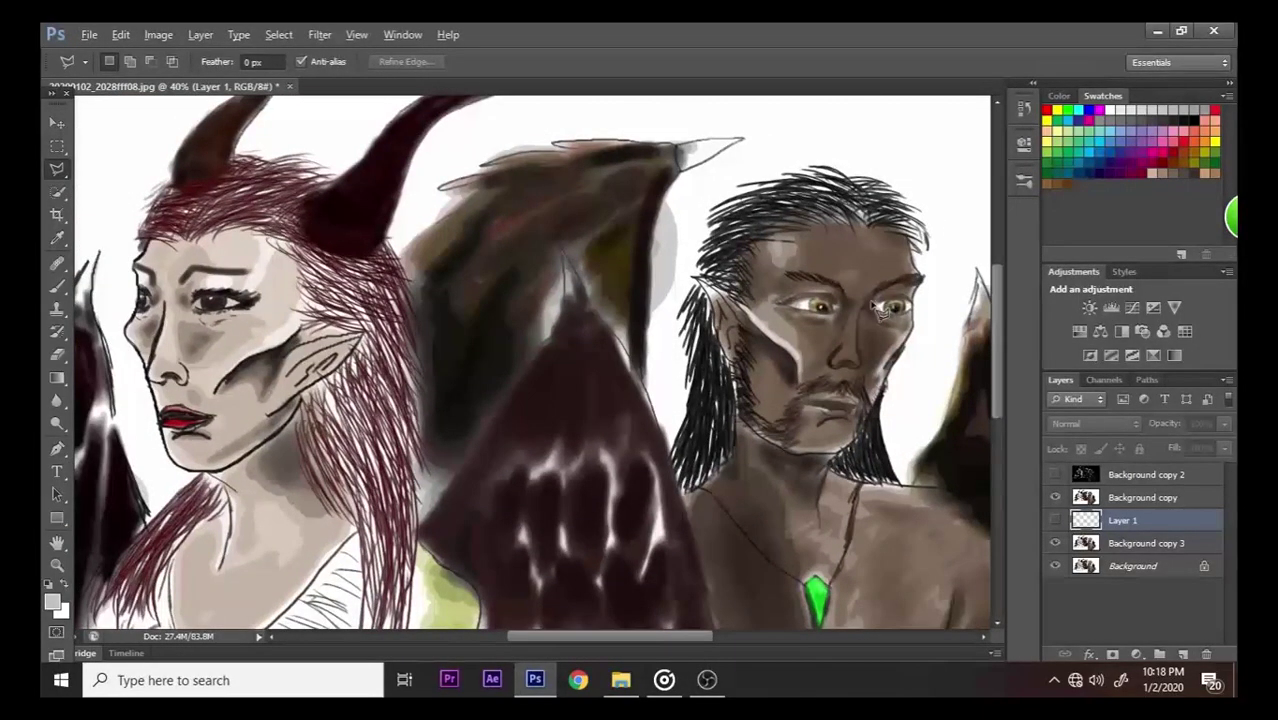
pyautogui.scroll(6, 885, 318)
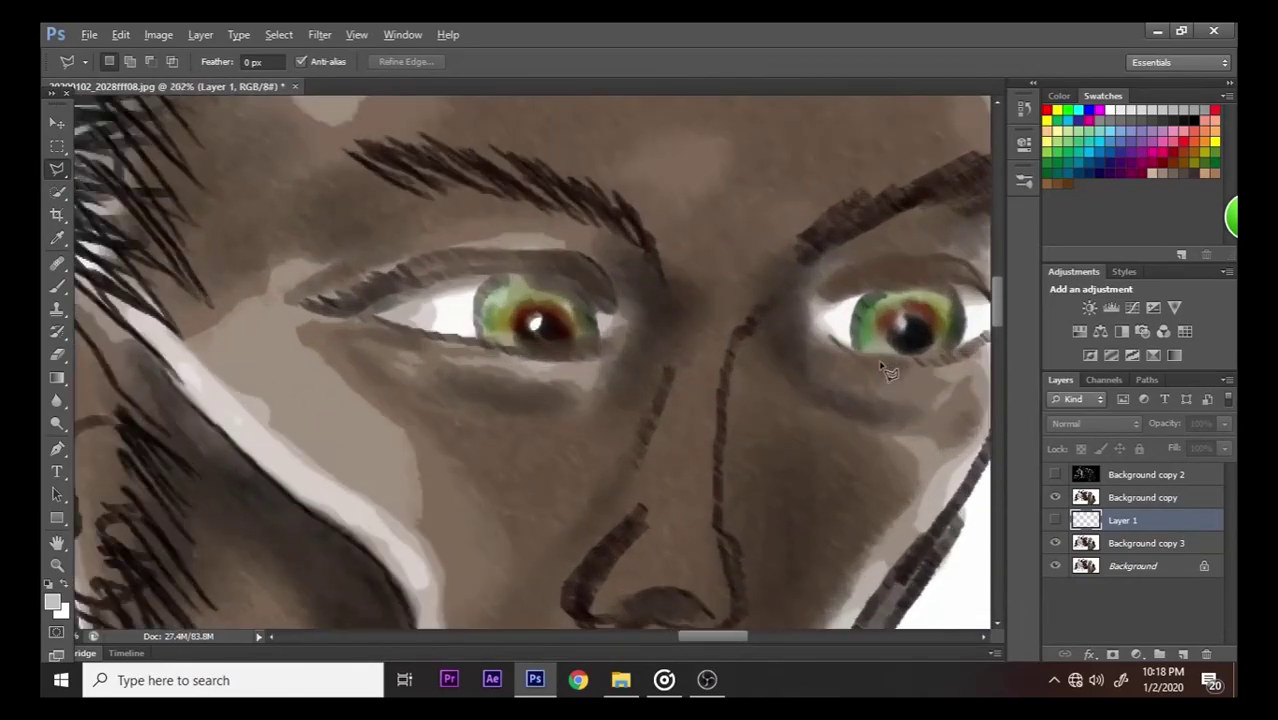
pyautogui.scroll(-2, 885, 372)
pyautogui.scroll(3, 885, 372)
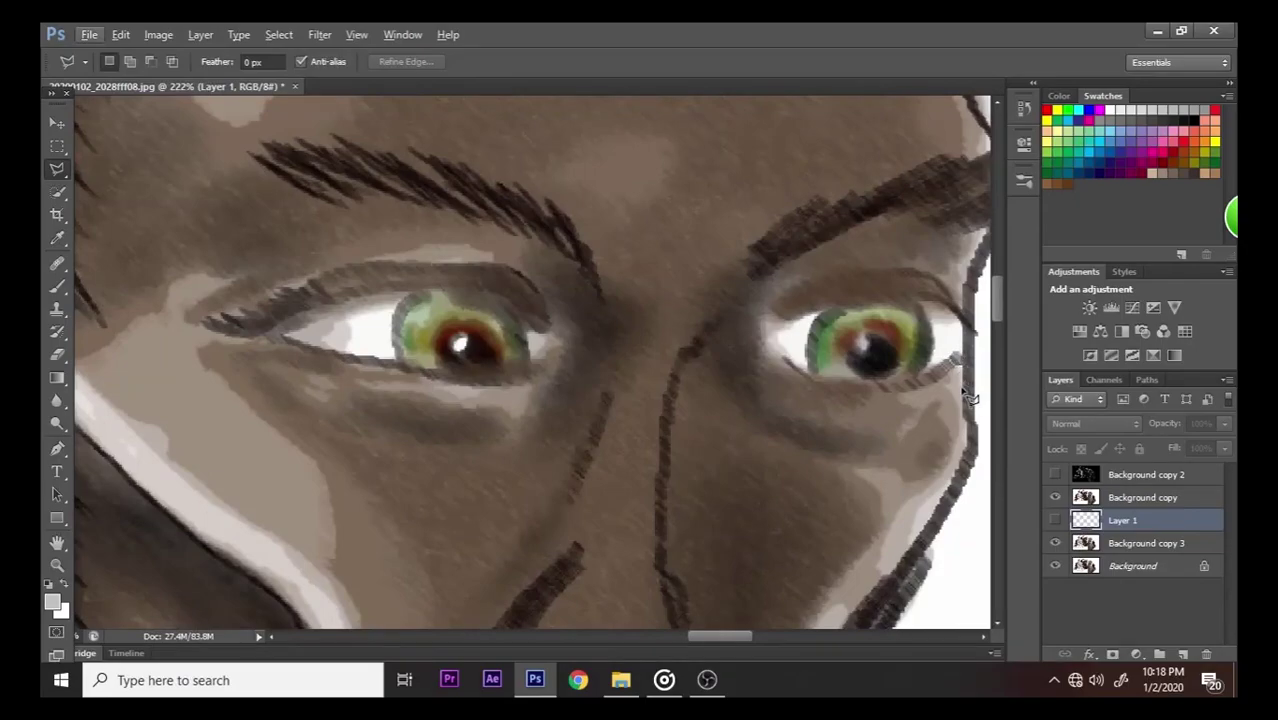
pyautogui.scroll(-8, 645, 492)
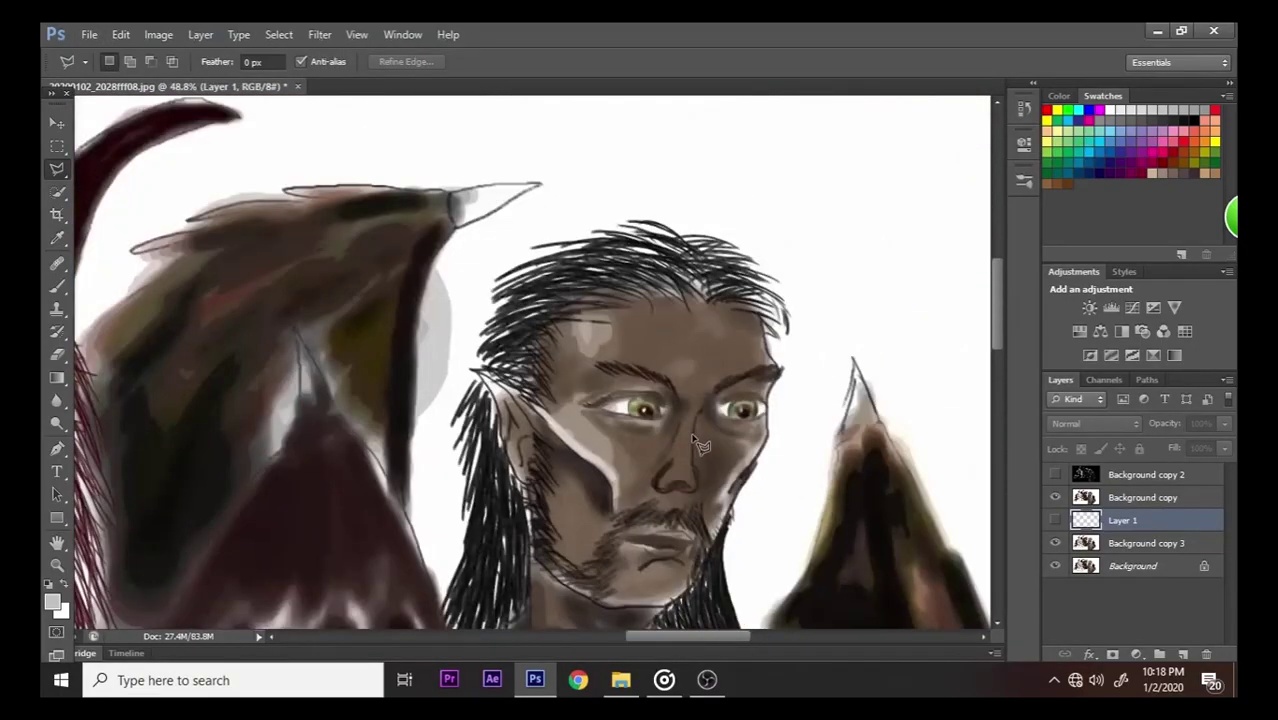
pyautogui.scroll(3, 468, 386)
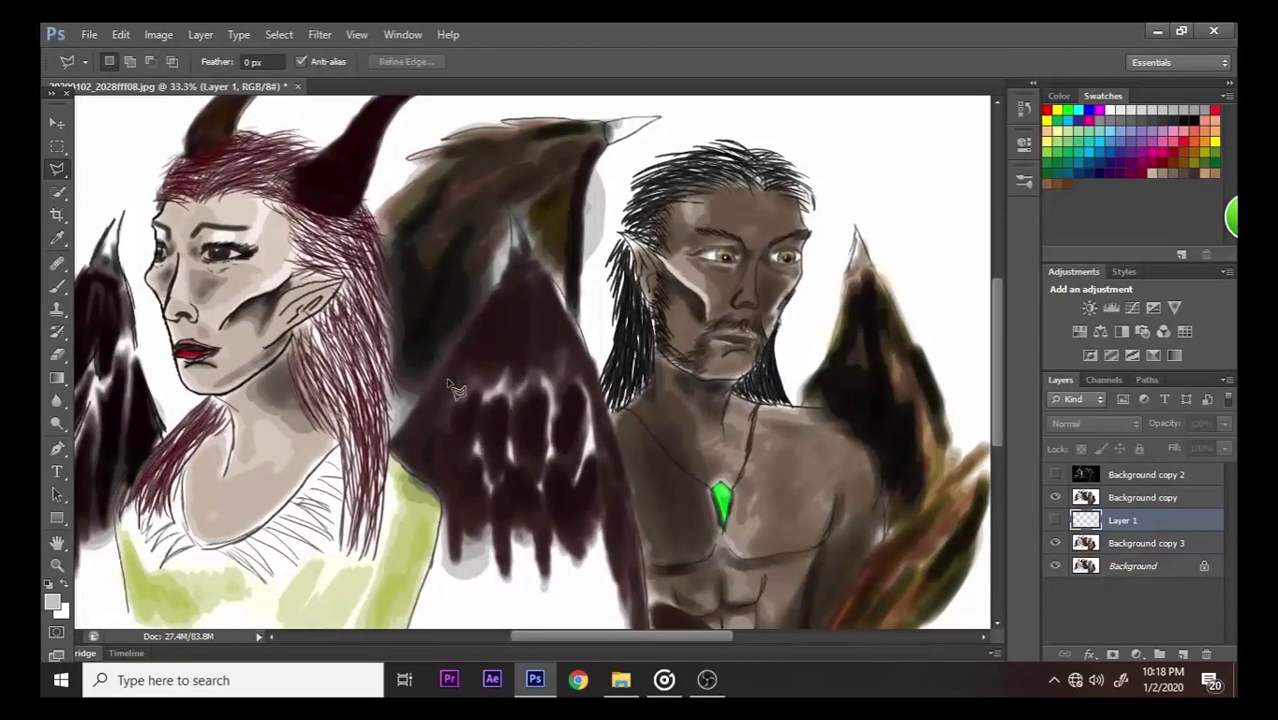
pyautogui.scroll(-3, 478, 320)
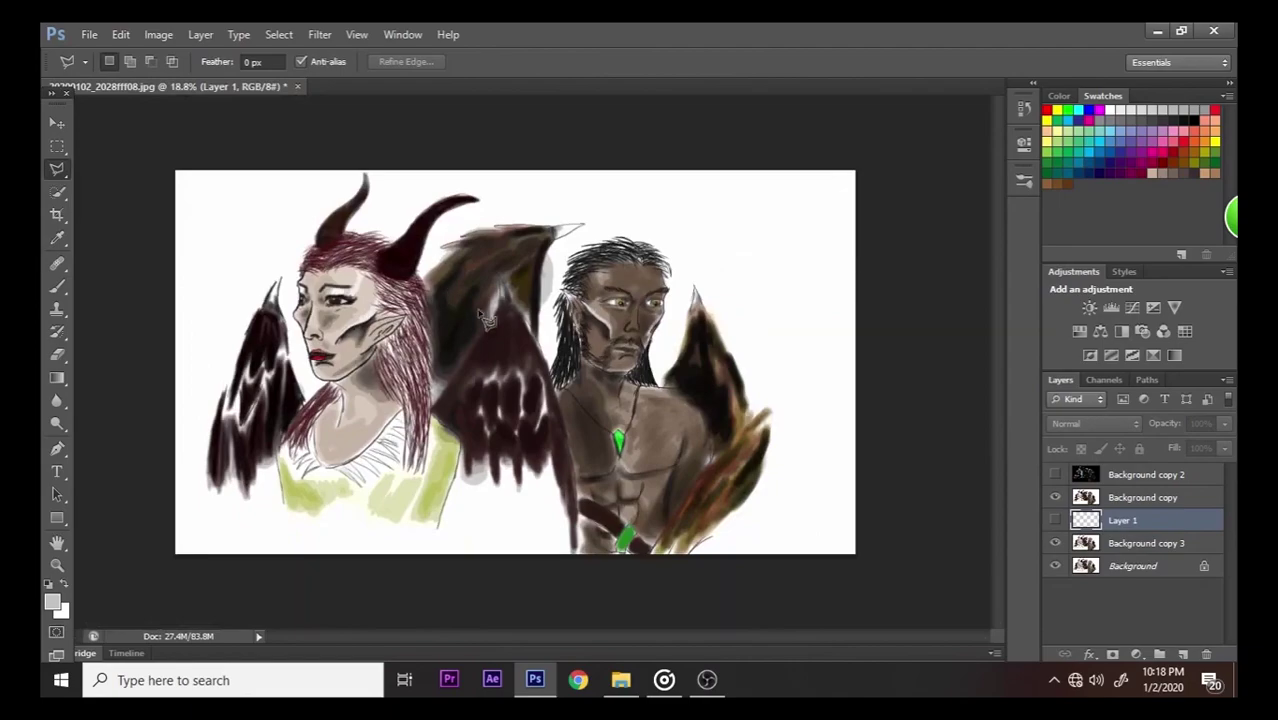
pyautogui.scroll(1, 484, 318)
# - Save a PNG copy of the painting on drive E under a file name beginning with Maleficent, accepting the PNG options
pyautogui.click(86, 35)
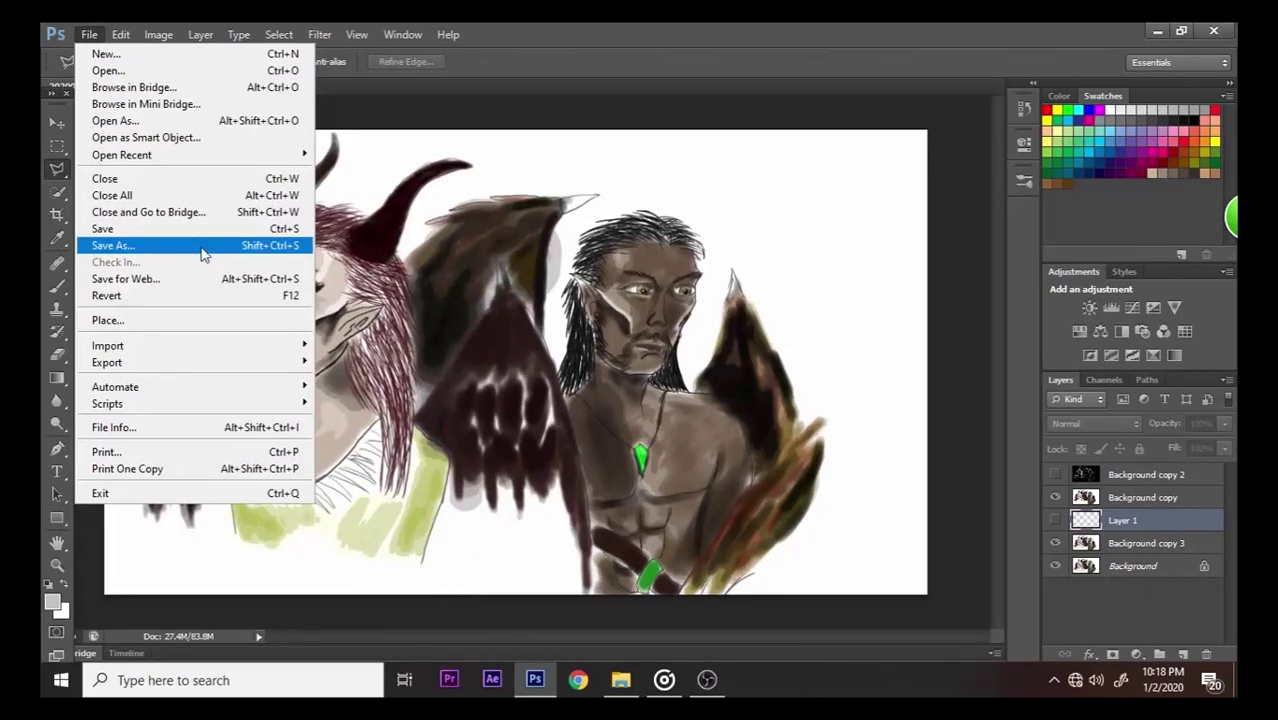
pyautogui.click(201, 249)
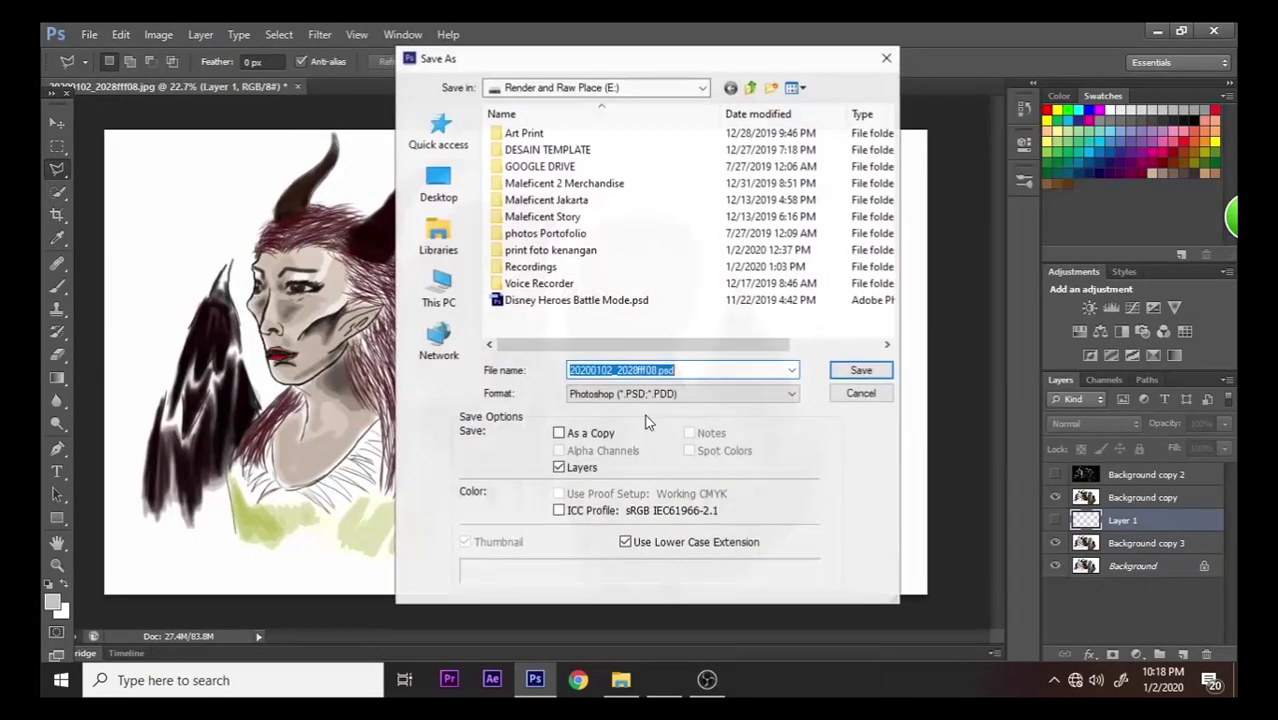
pyautogui.click(628, 396)
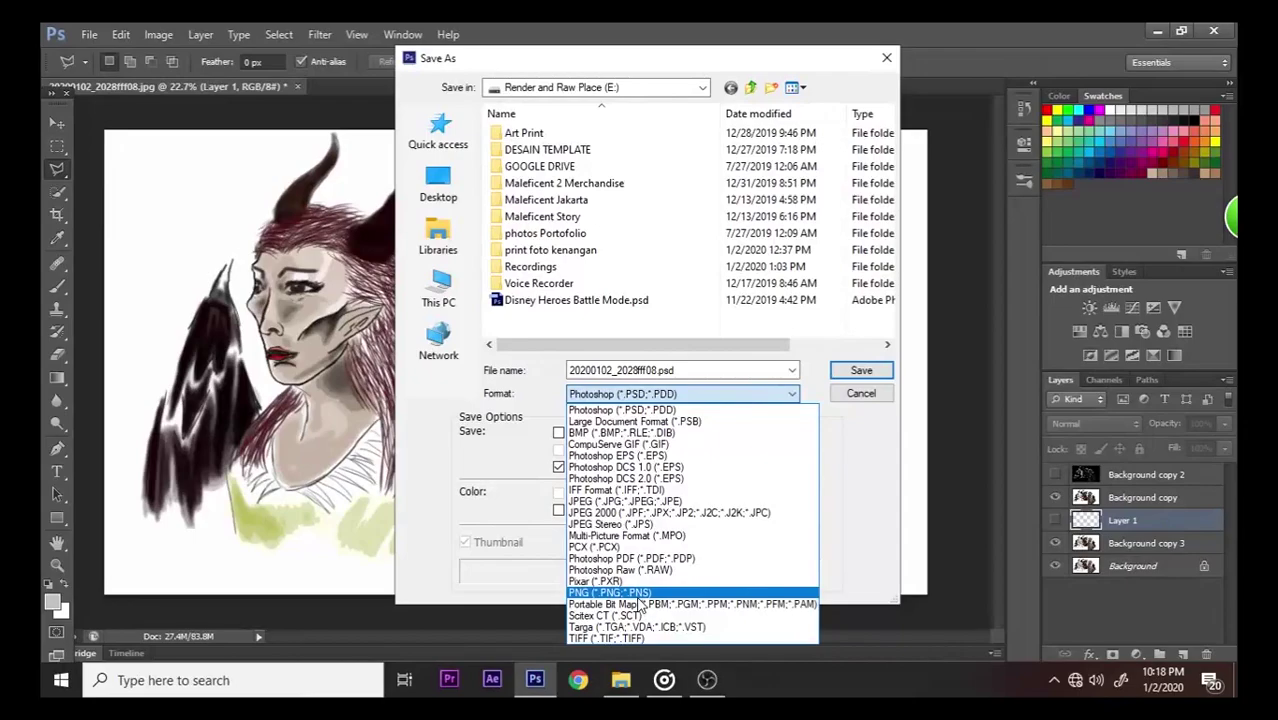
pyautogui.click(638, 594)
pyautogui.click(670, 394)
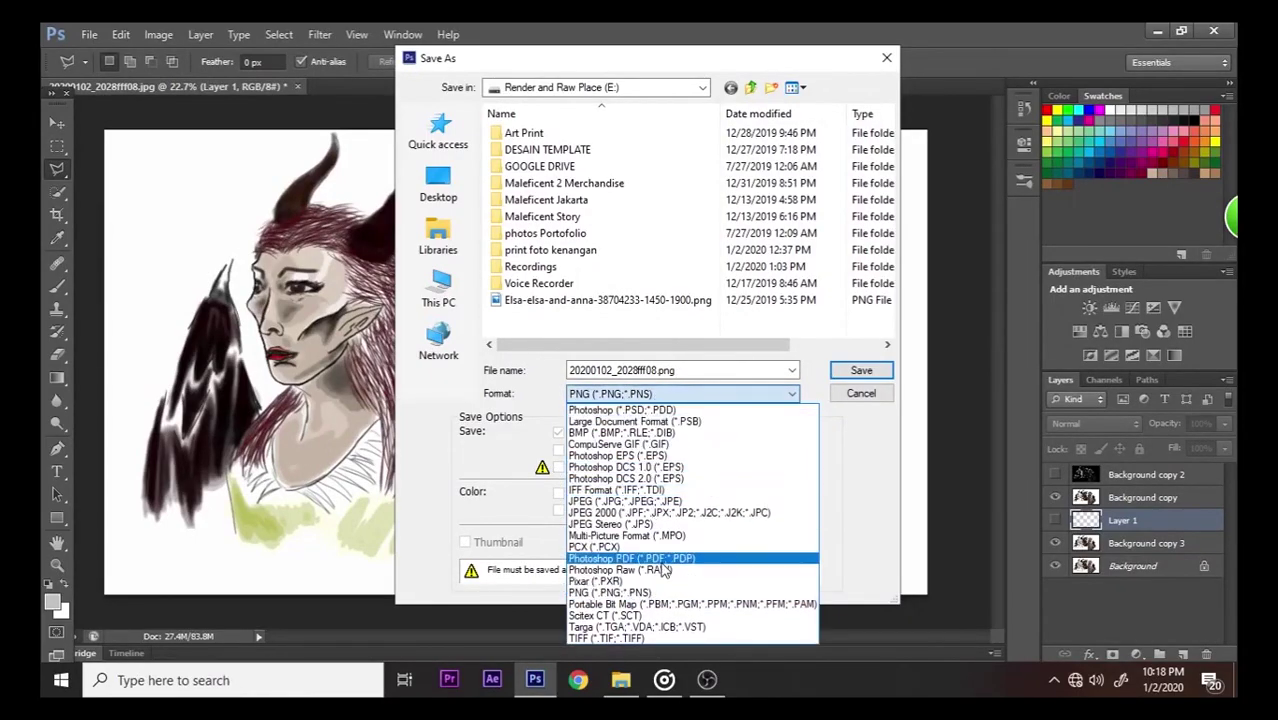
pyautogui.click(665, 594)
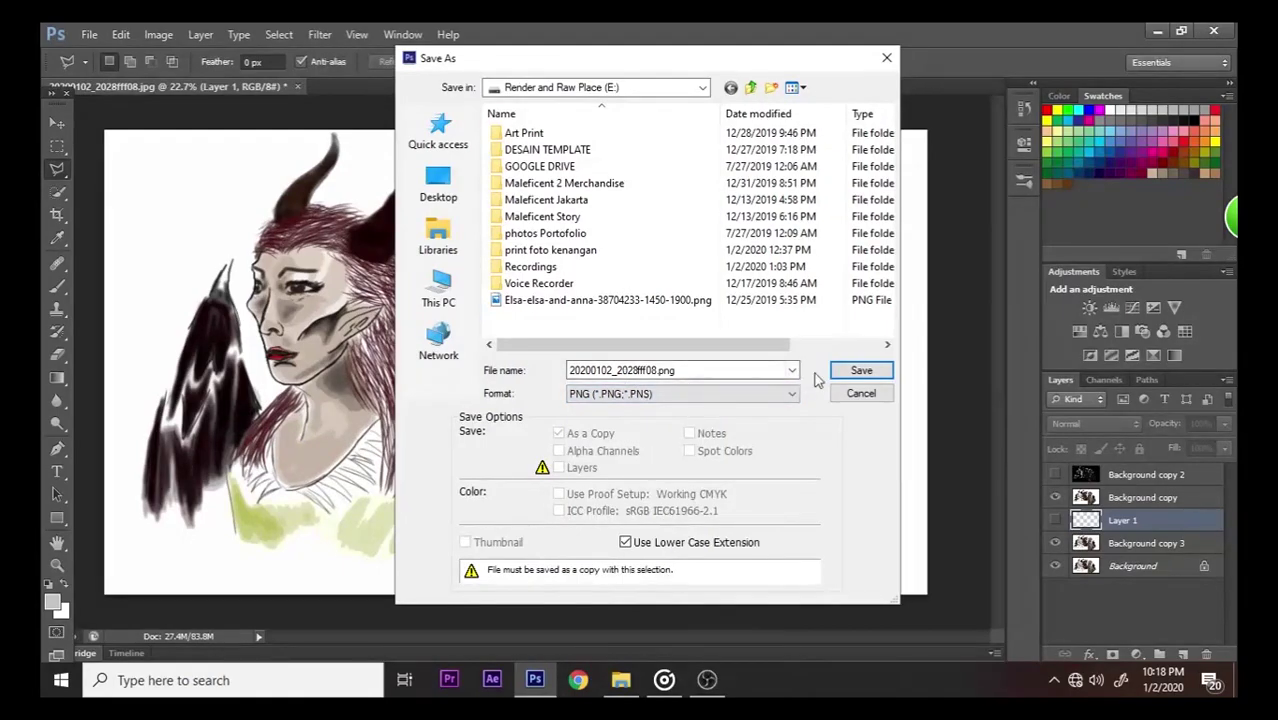
pyautogui.doubleClick(649, 372)
pyautogui.write('Ma')
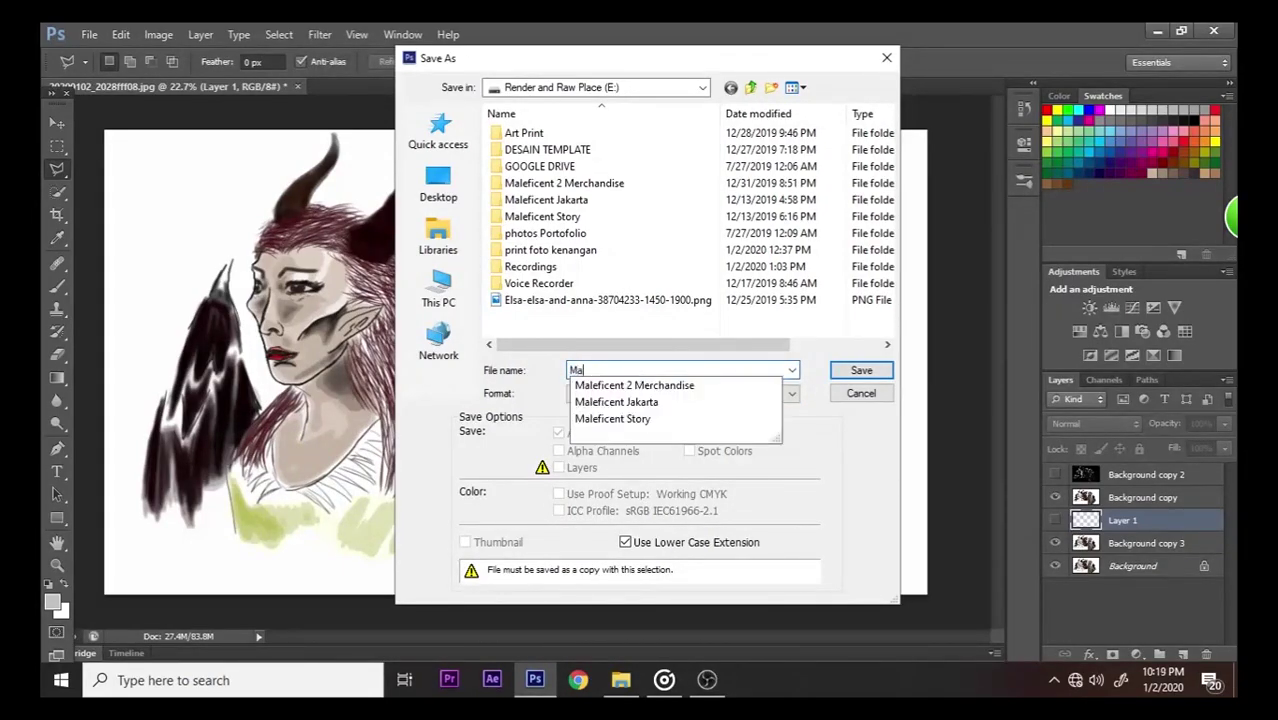
pyautogui.write('leficent 2')
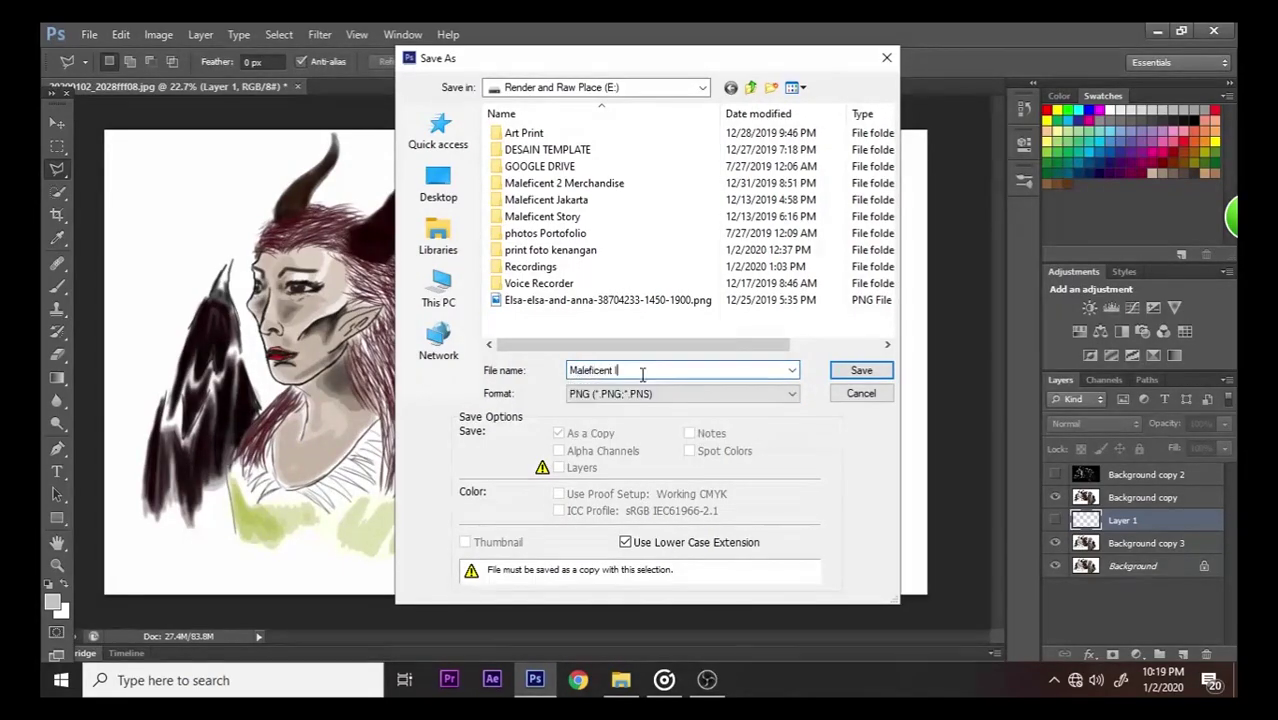
pyautogui.press('Return')
pyautogui.click(670, 233)
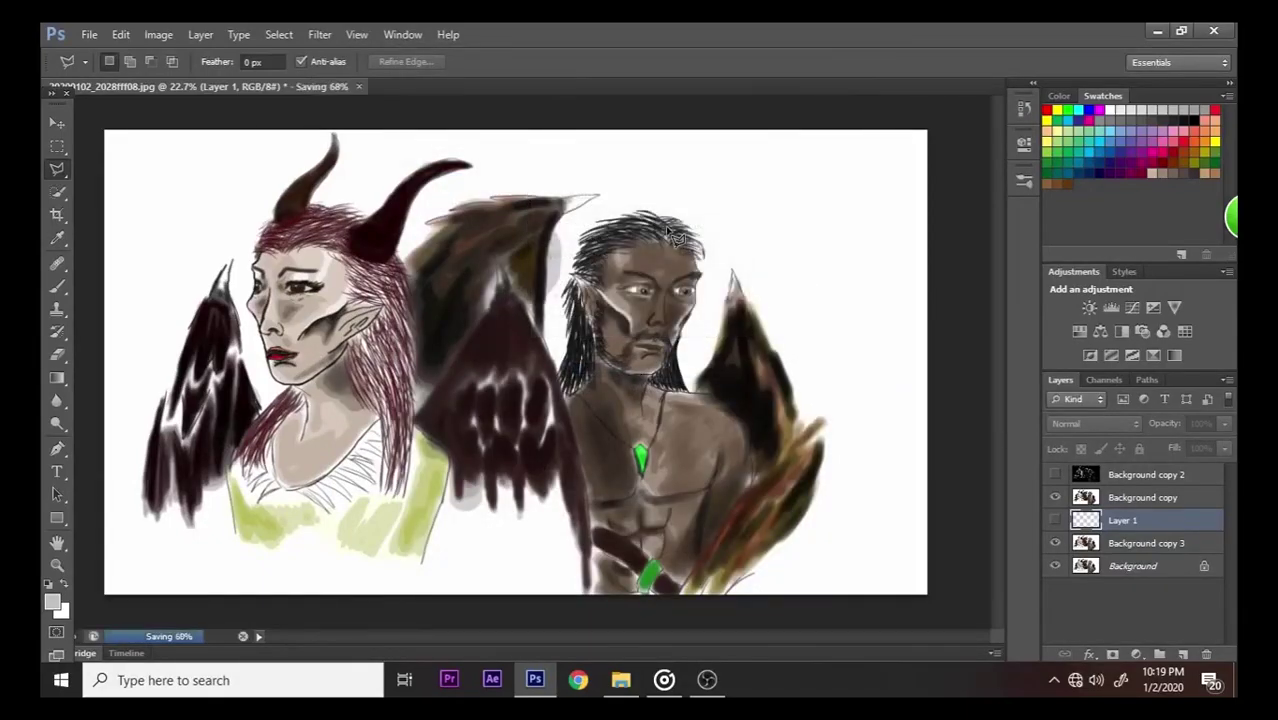
pyautogui.click(322, 35)
pyautogui.click(1000, 378)
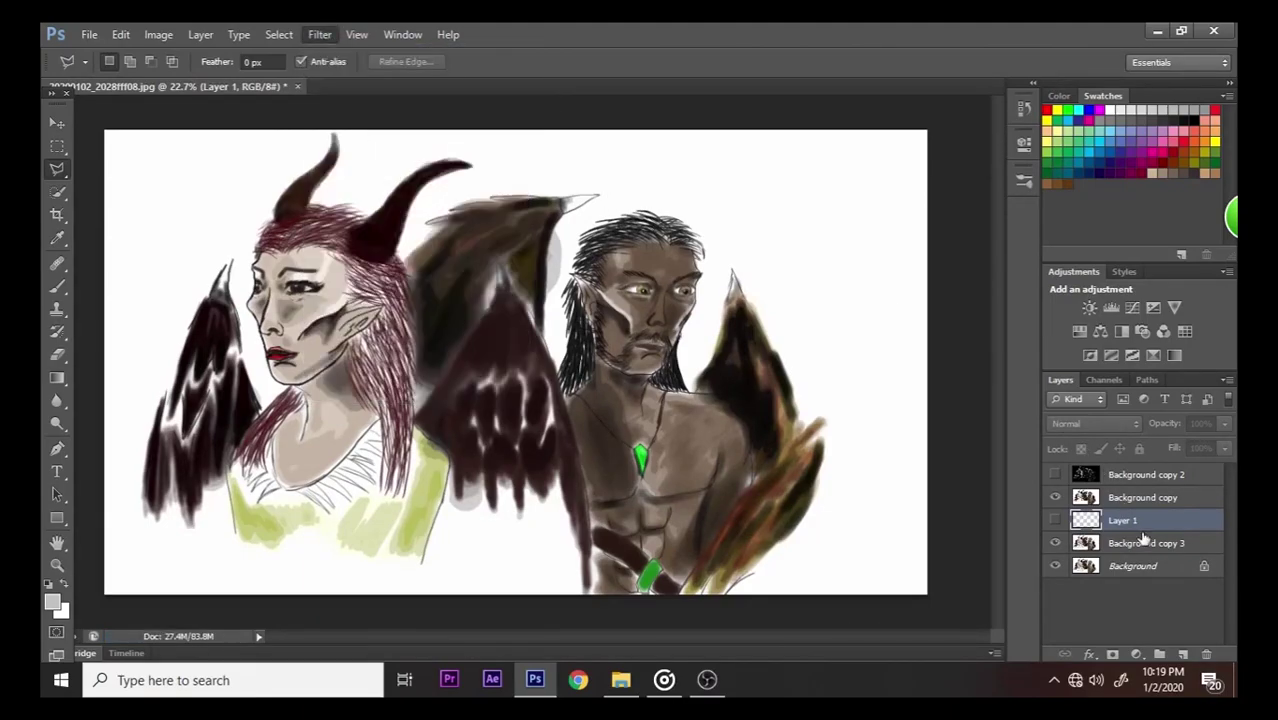
# - Compare the painting with Background copy and Background copy 3 shown and hidden, leaving only Background copy 3 hidden
pyautogui.click(1146, 543)
pyautogui.click(1142, 497)
pyautogui.click(1056, 498)
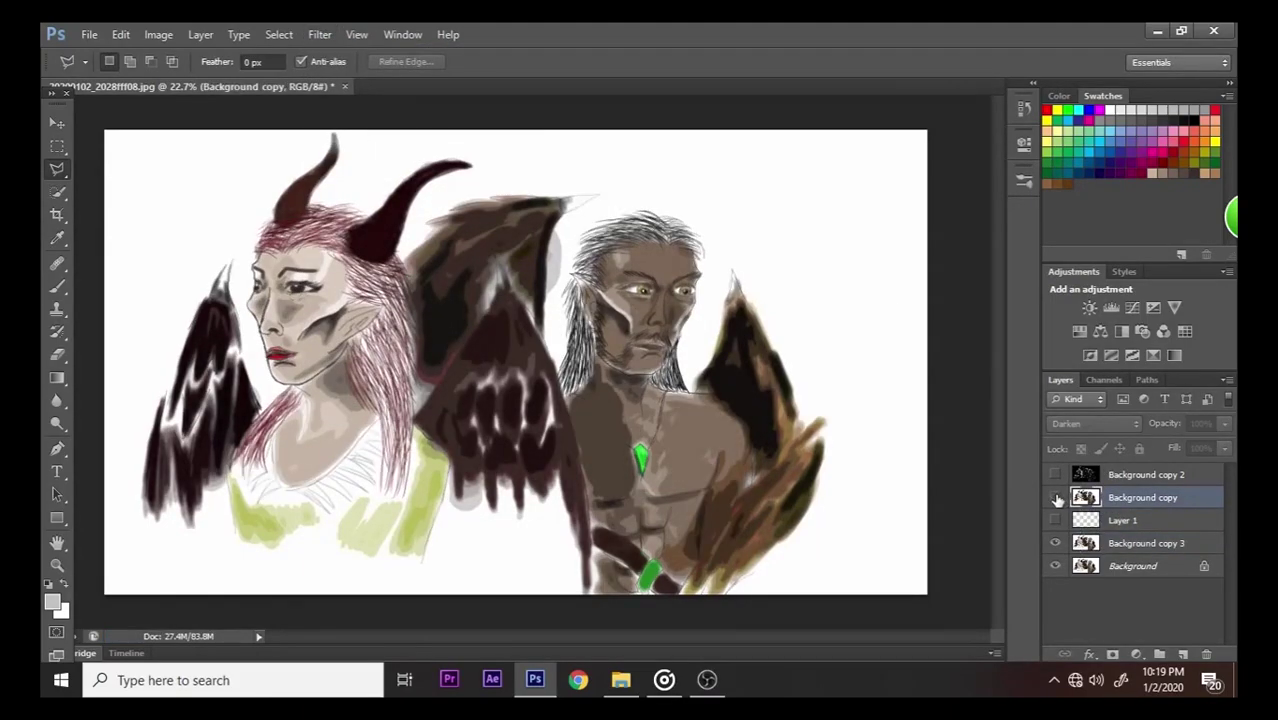
pyautogui.click(1056, 498)
pyautogui.click(1055, 543)
pyautogui.click(1055, 543)
pyautogui.click(1055, 543)
pyautogui.click(1055, 543)
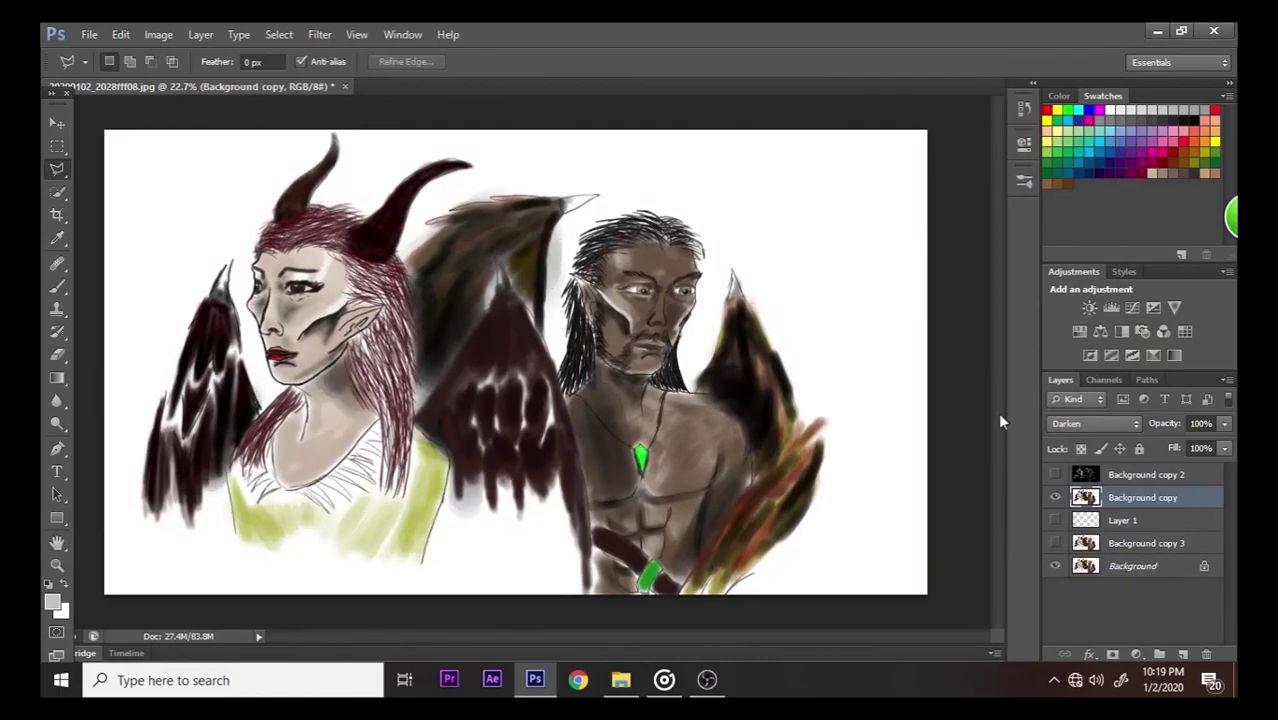
pyautogui.click(320, 34)
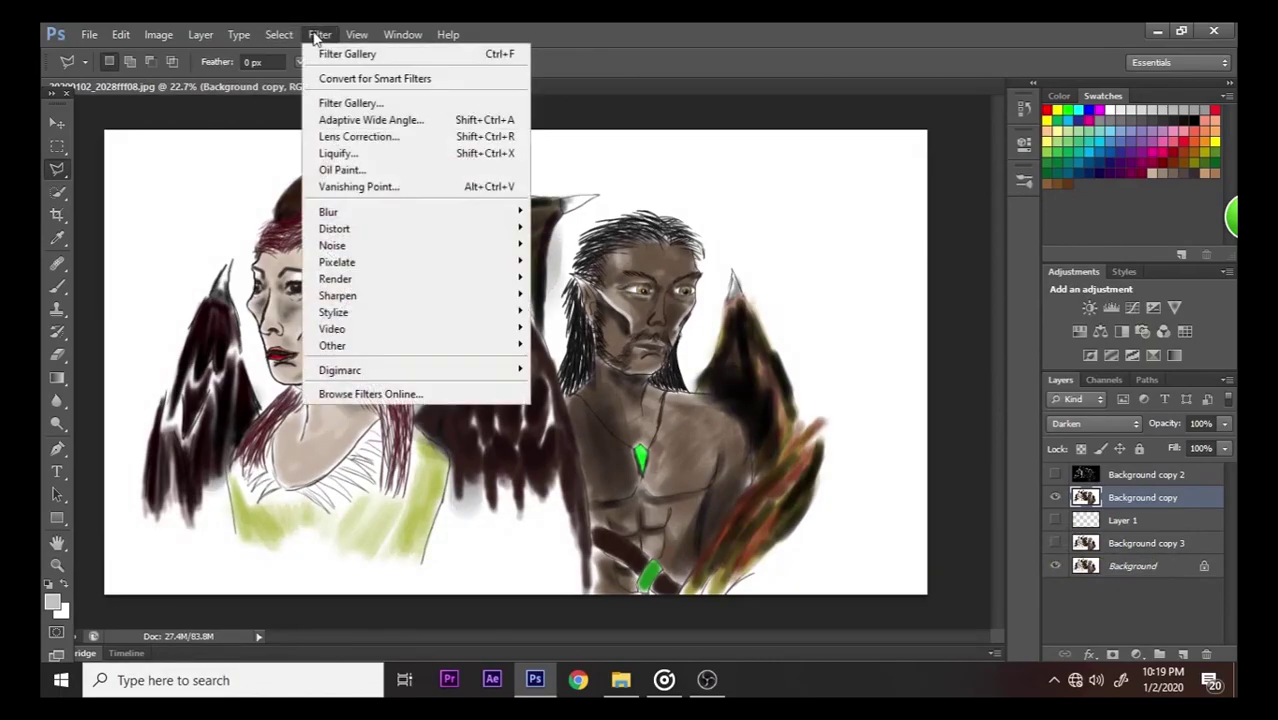
pyautogui.click(425, 174)
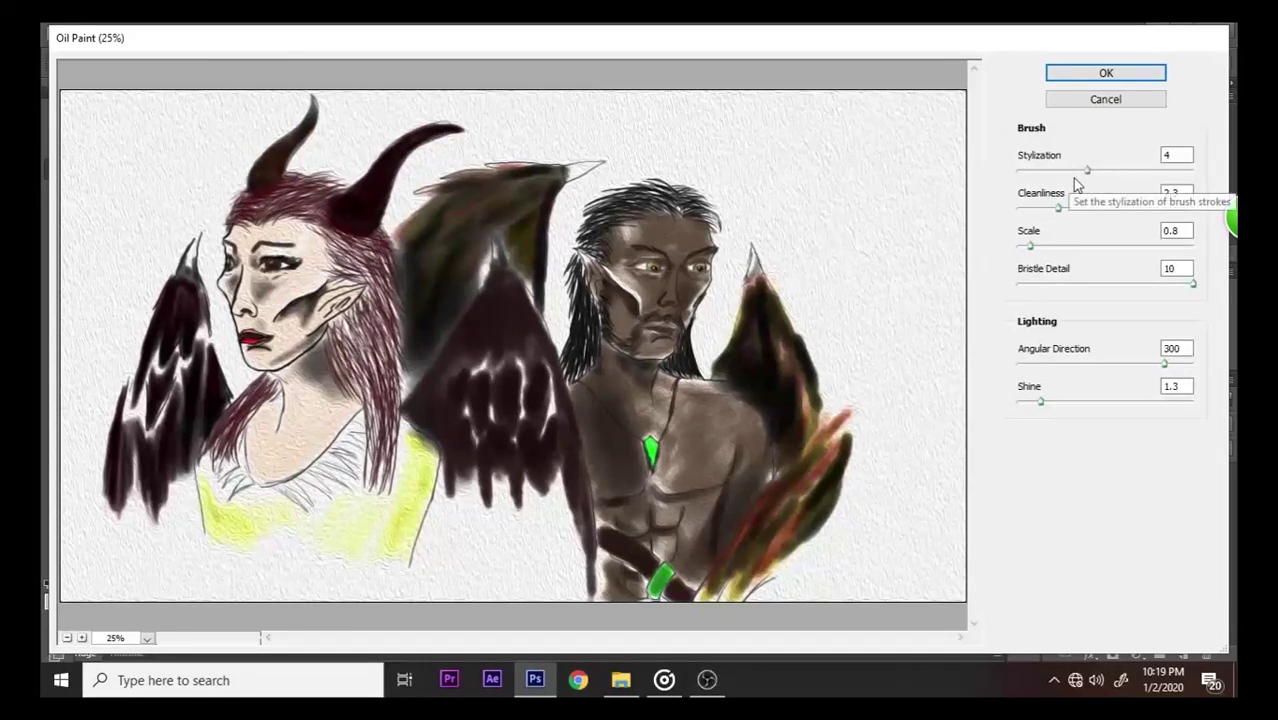
pyautogui.moveTo(1087, 171); pyautogui.dragTo(1212, 177)
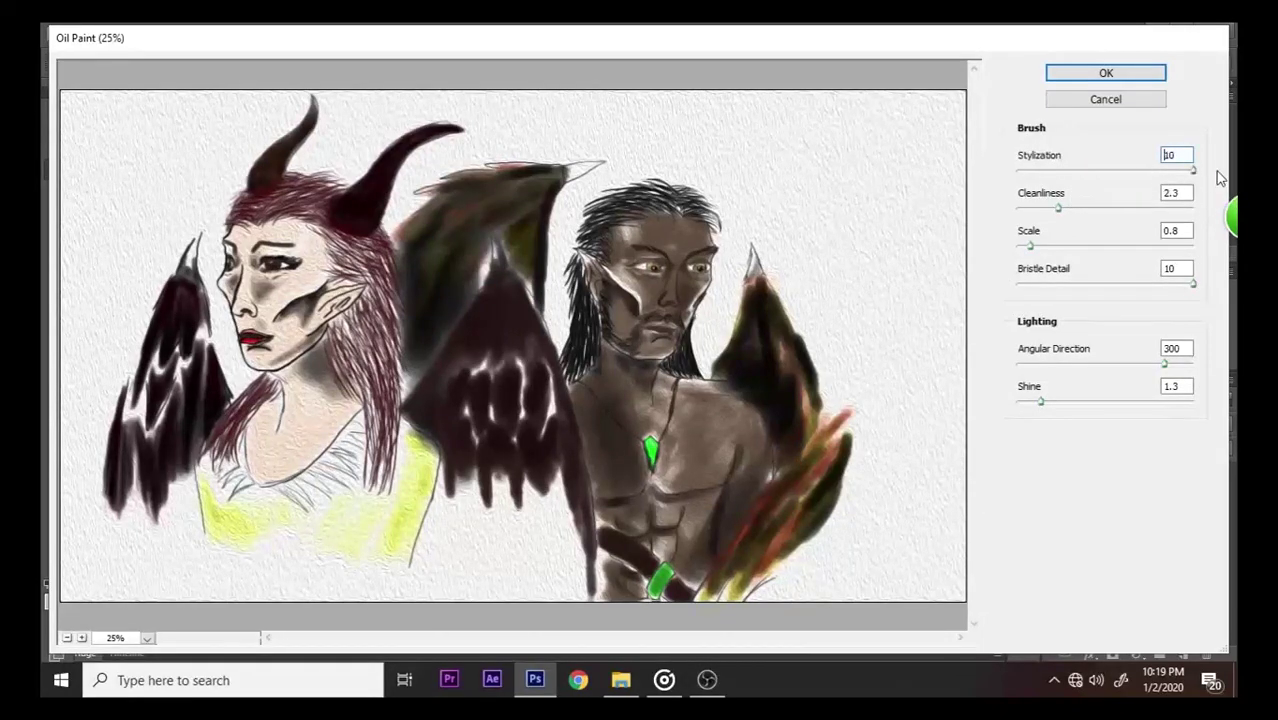
pyautogui.moveTo(1058, 208); pyautogui.dragTo(1177, 211)
pyautogui.moveTo(1177, 210); pyautogui.dragTo(1022, 256)
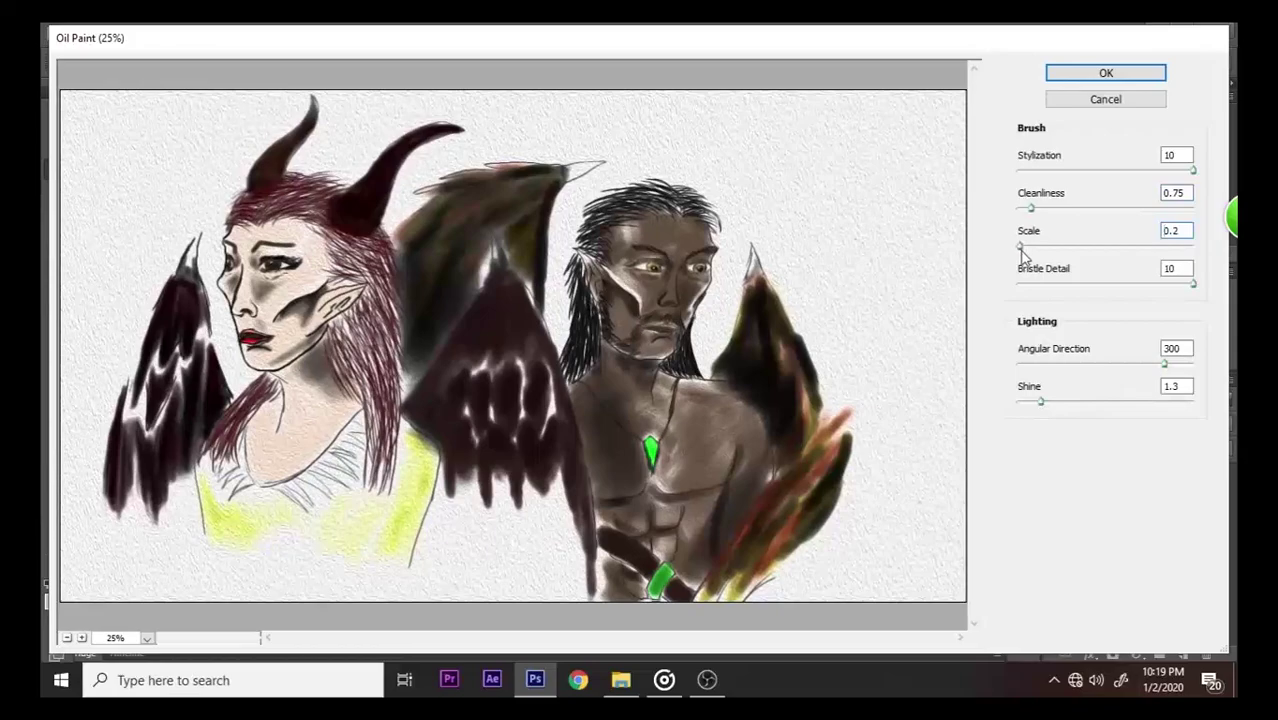
pyautogui.moveTo(1045, 401); pyautogui.dragTo(1085, 405)
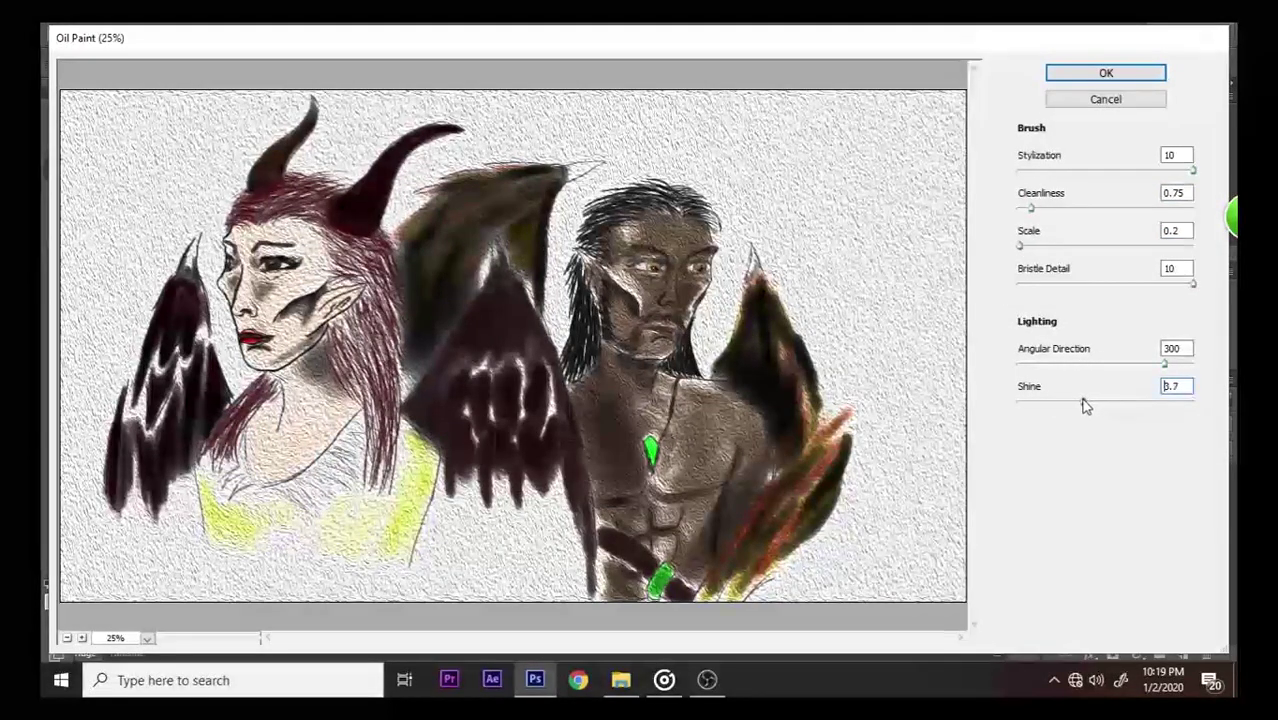
pyautogui.click(1103, 100)
pyautogui.click(320, 34)
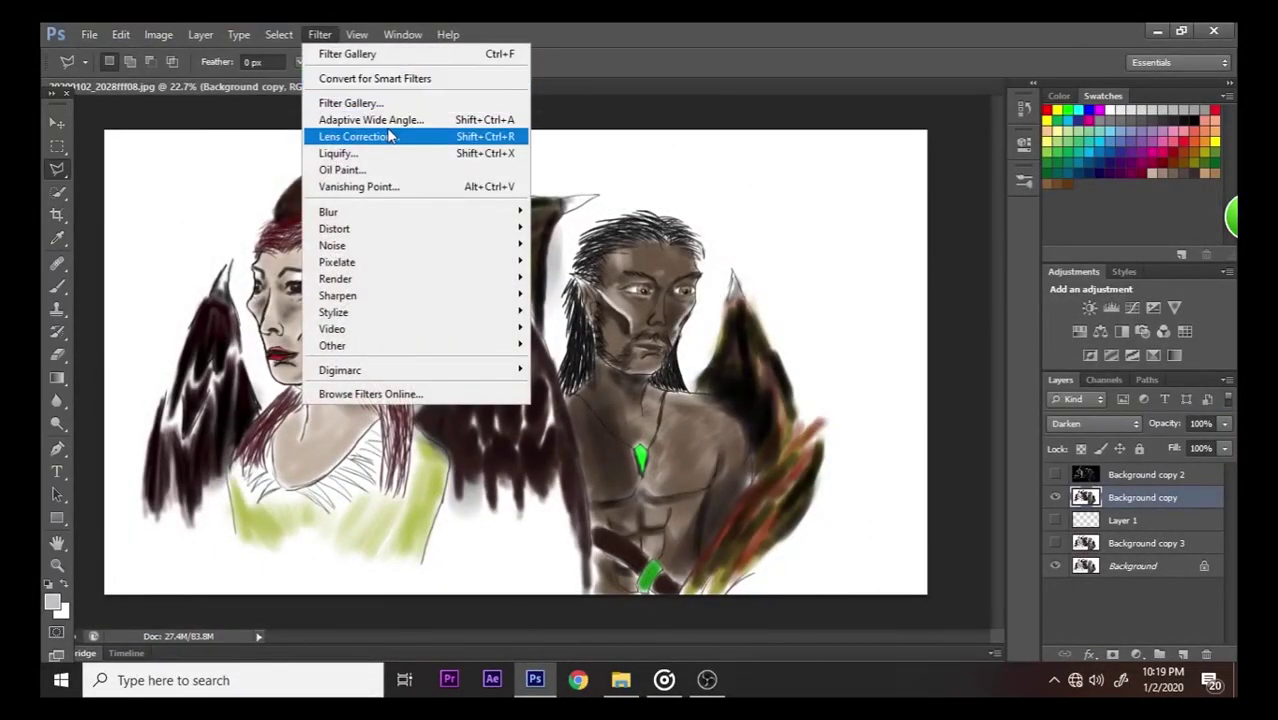
pyautogui.click(409, 104)
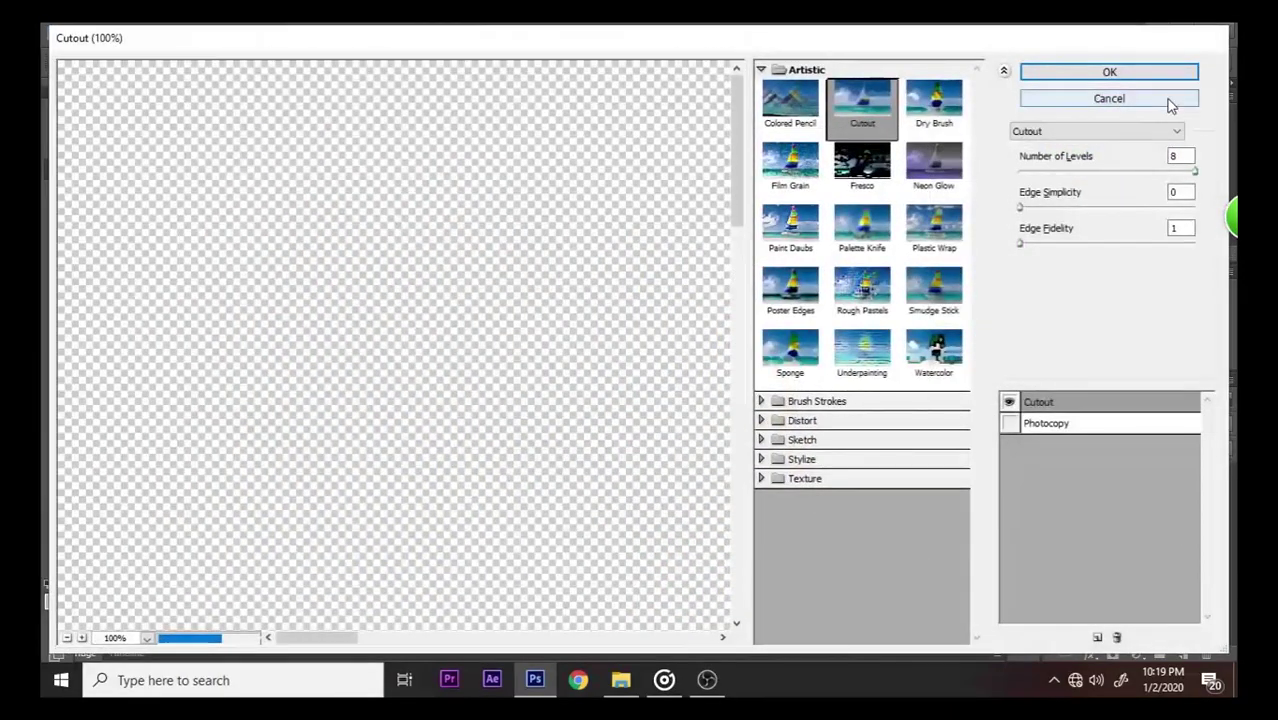
pyautogui.click(1108, 98)
# - Duplicate the Background layer and place the duplicate directly above Background copy in the layer stack
pyautogui.rightClick(1145, 568)
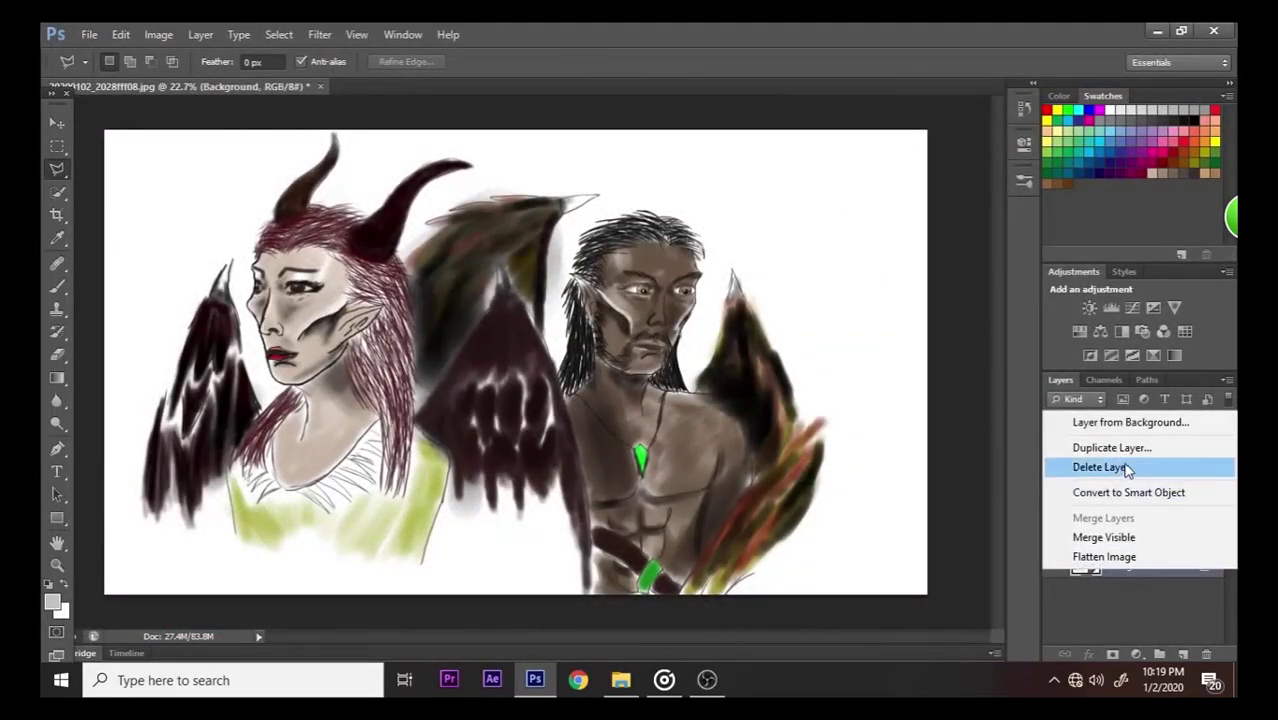
pyautogui.click(1112, 447)
pyautogui.click(802, 219)
pyautogui.moveTo(1118, 578); pyautogui.dragTo(1118, 500)
pyautogui.click(320, 34)
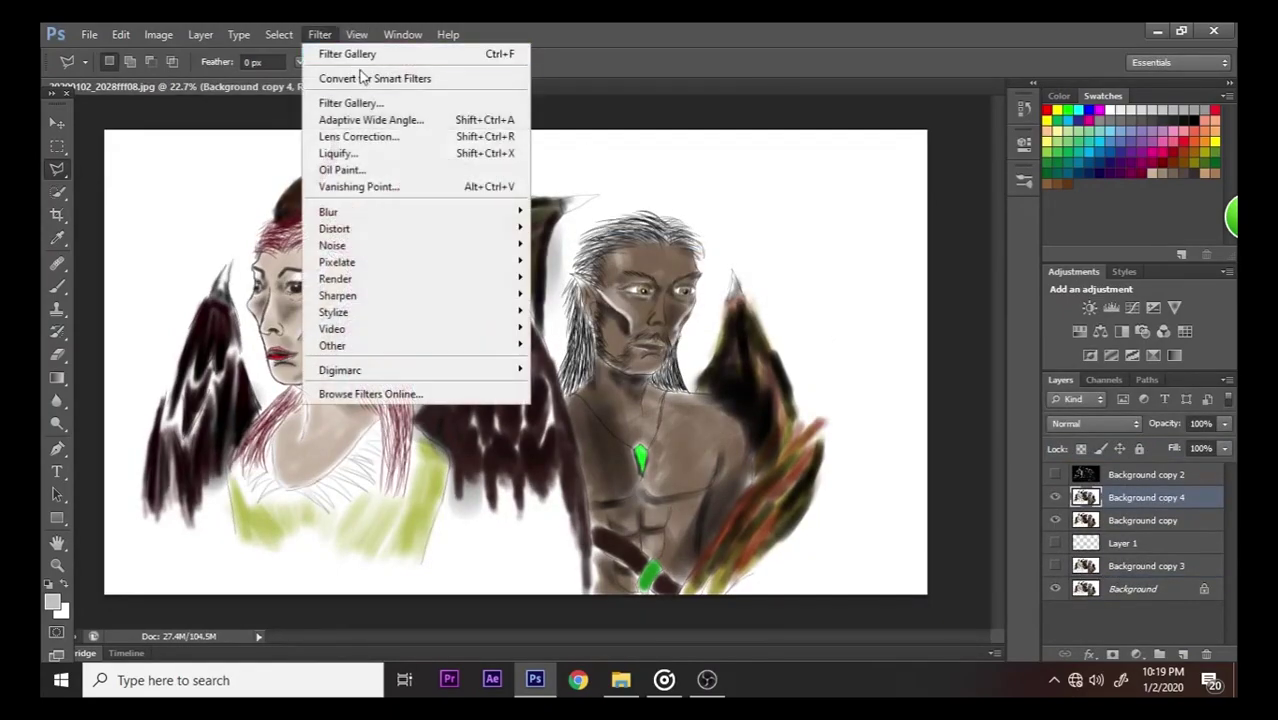
pyautogui.click(388, 55)
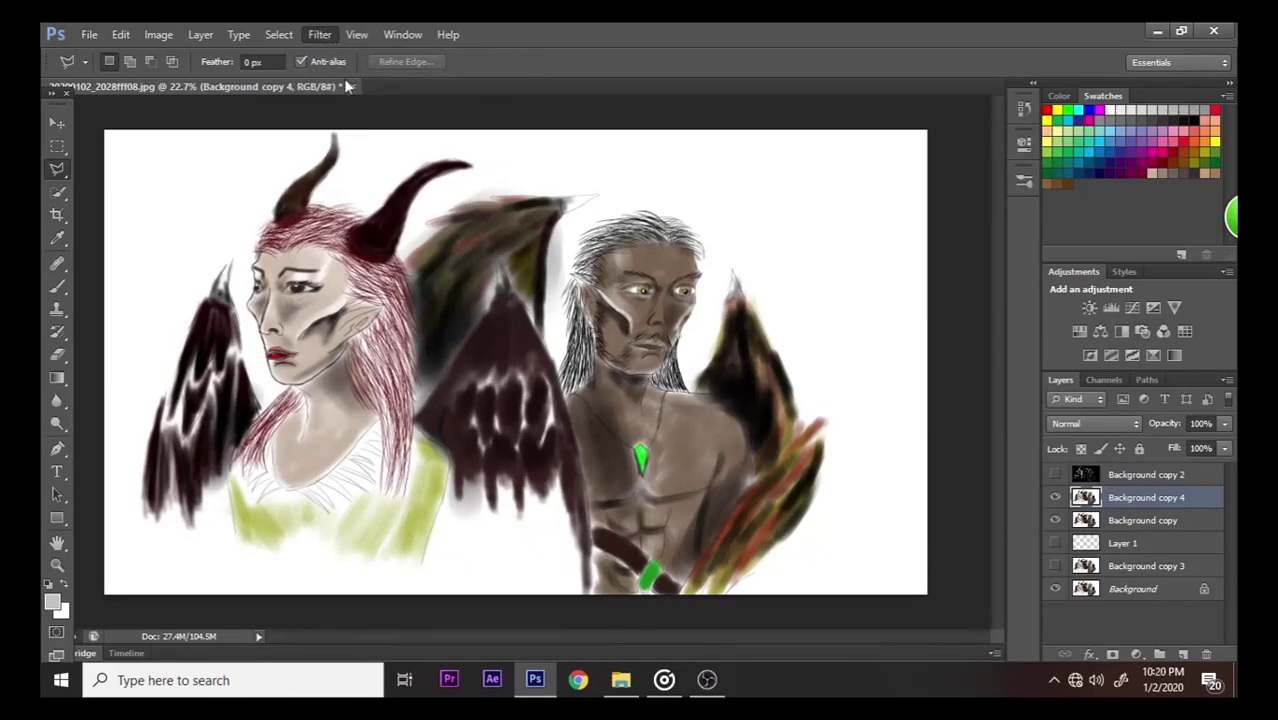
pyautogui.hotkey('ctrl', 'f')
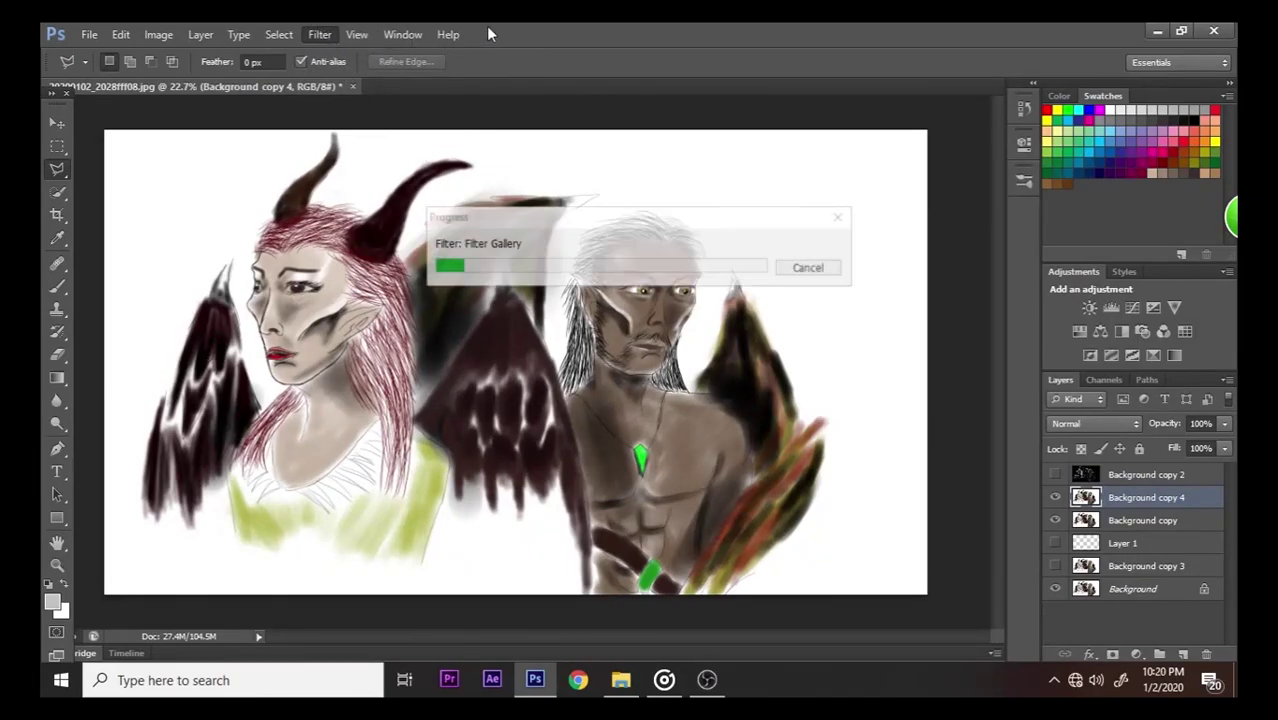
pyautogui.click(800, 274)
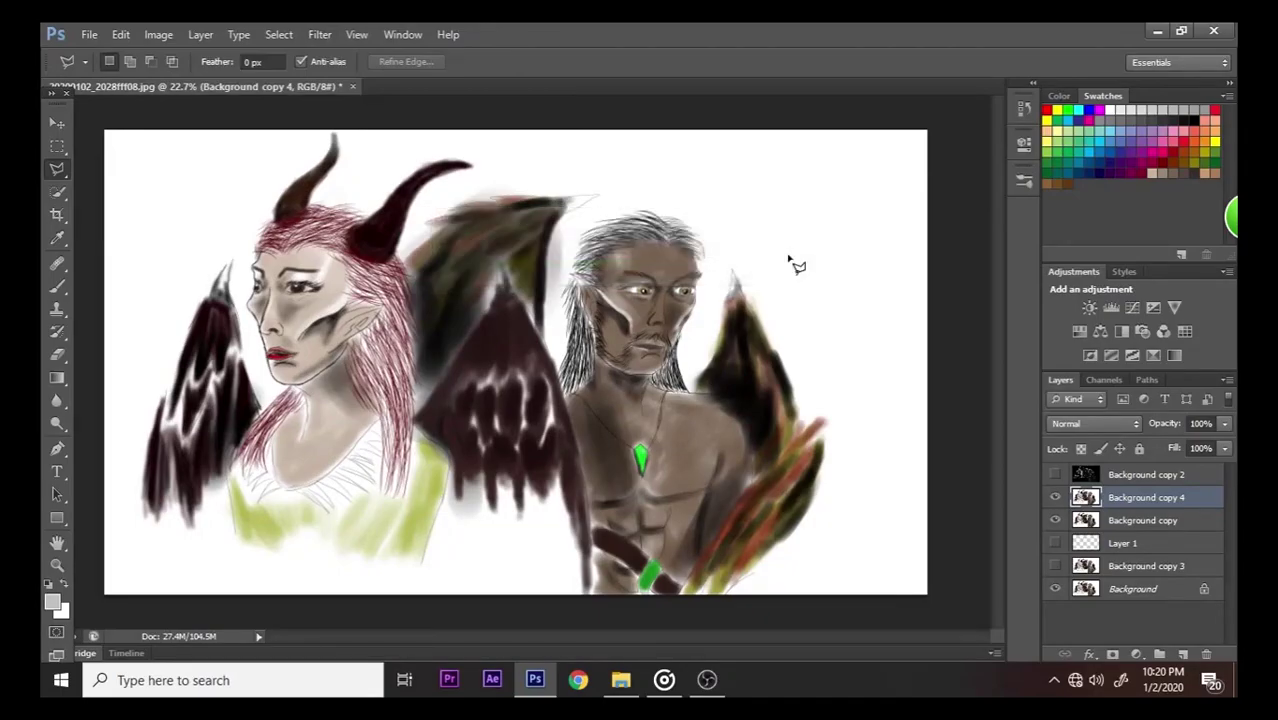
# - Open the Filter Gallery for Background copy 4 and choose the Photocopy sketch filter
pyautogui.click(320, 34)
pyautogui.click(426, 106)
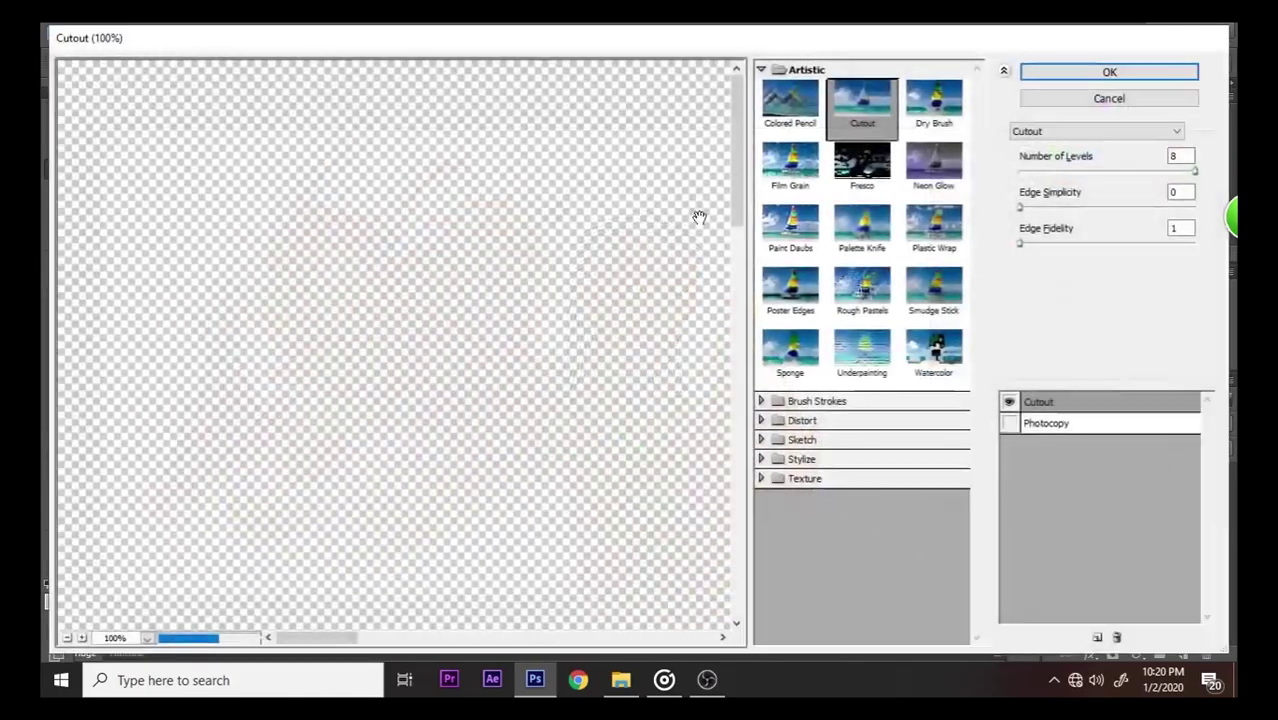
pyautogui.click(842, 402)
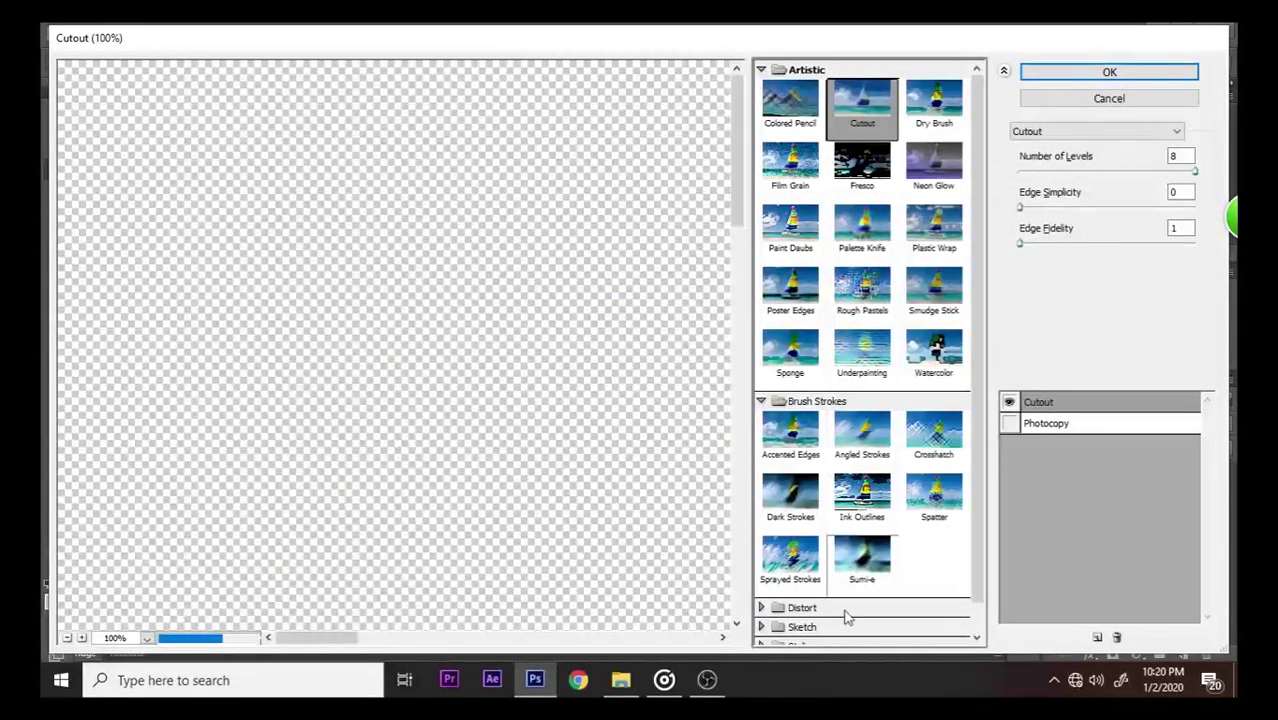
pyautogui.scroll(-1, 825, 600)
pyautogui.click(802, 597)
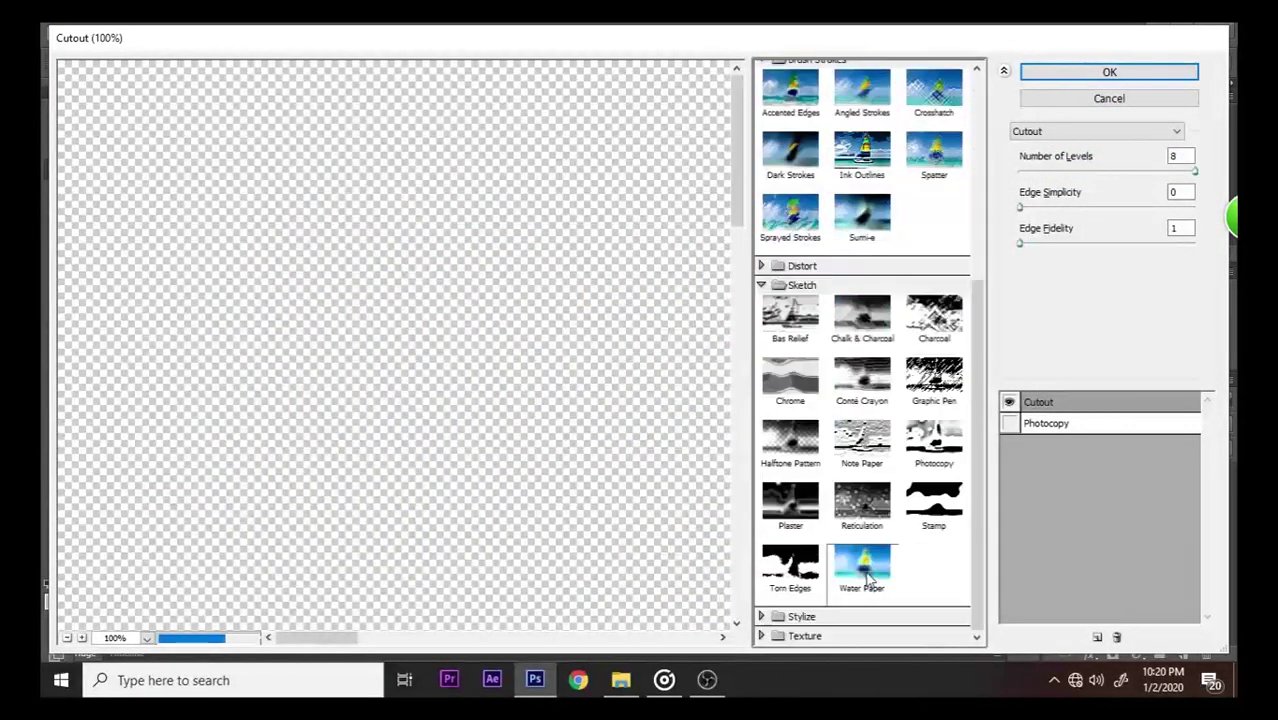
pyautogui.click(934, 445)
# - Apply the Photocopy filter with Detail 5 and Darkness 21, and set the layer's blend mode to Multiply
pyautogui.keyDown('alt'); pyautogui.click(553, 389); pyautogui.keyUp('alt')
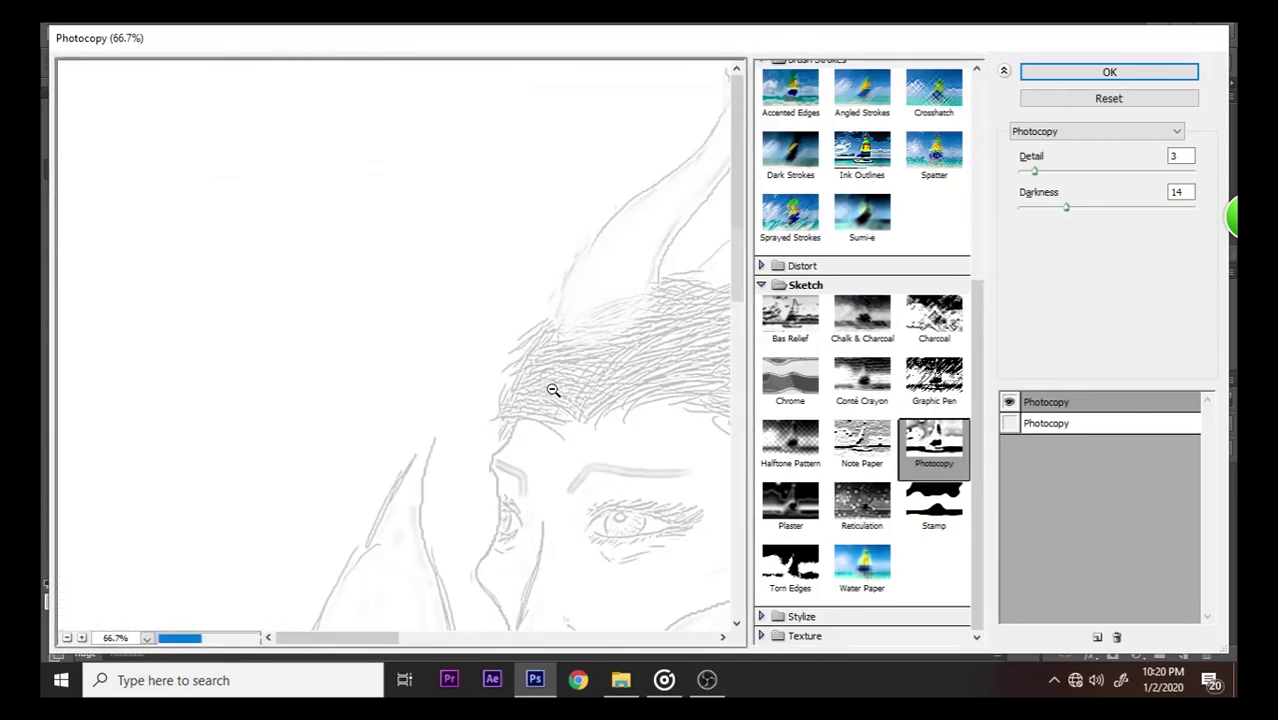
pyautogui.keyDown('alt'); pyautogui.click(553, 389); pyautogui.keyUp('alt')
pyautogui.keyDown('alt'); pyautogui.click(553, 389); pyautogui.keyUp('alt')
pyautogui.keyDown('alt'); pyautogui.click(555, 370); pyautogui.keyUp('alt')
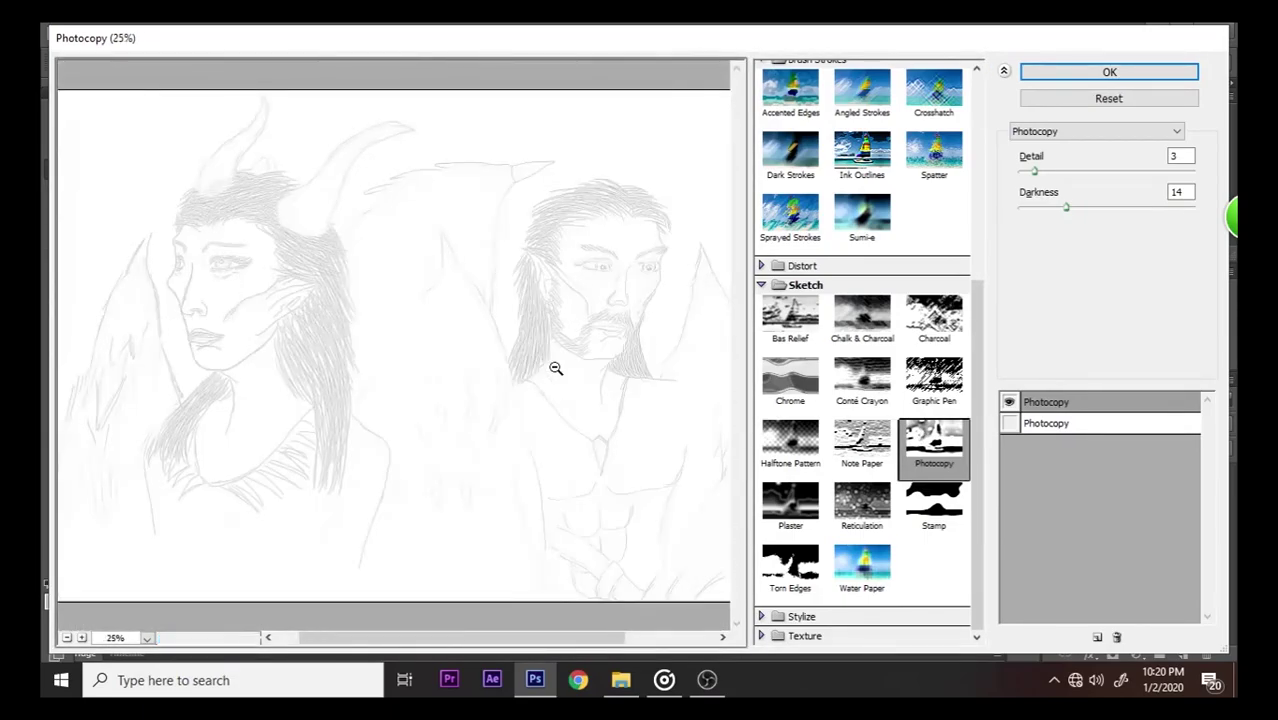
pyautogui.click(1050, 172)
pyautogui.moveTo(1070, 209); pyautogui.dragTo(1094, 216)
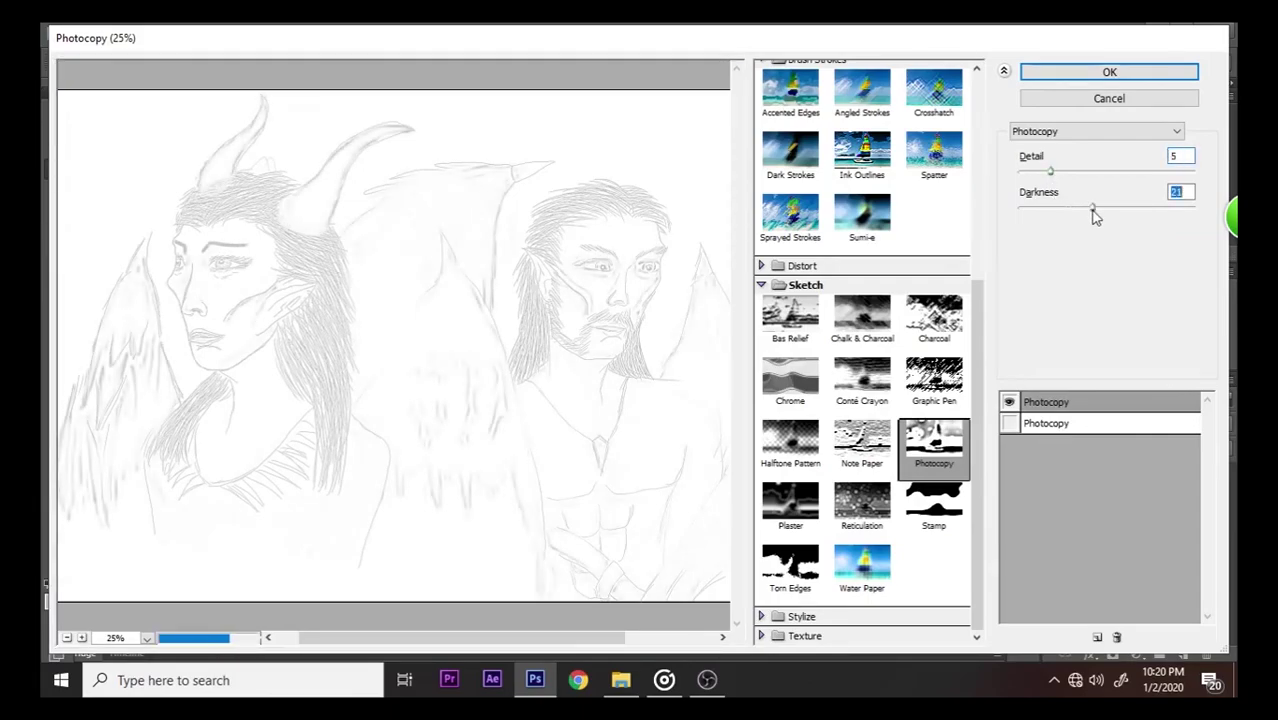
pyautogui.click(1110, 74)
pyautogui.click(1116, 427)
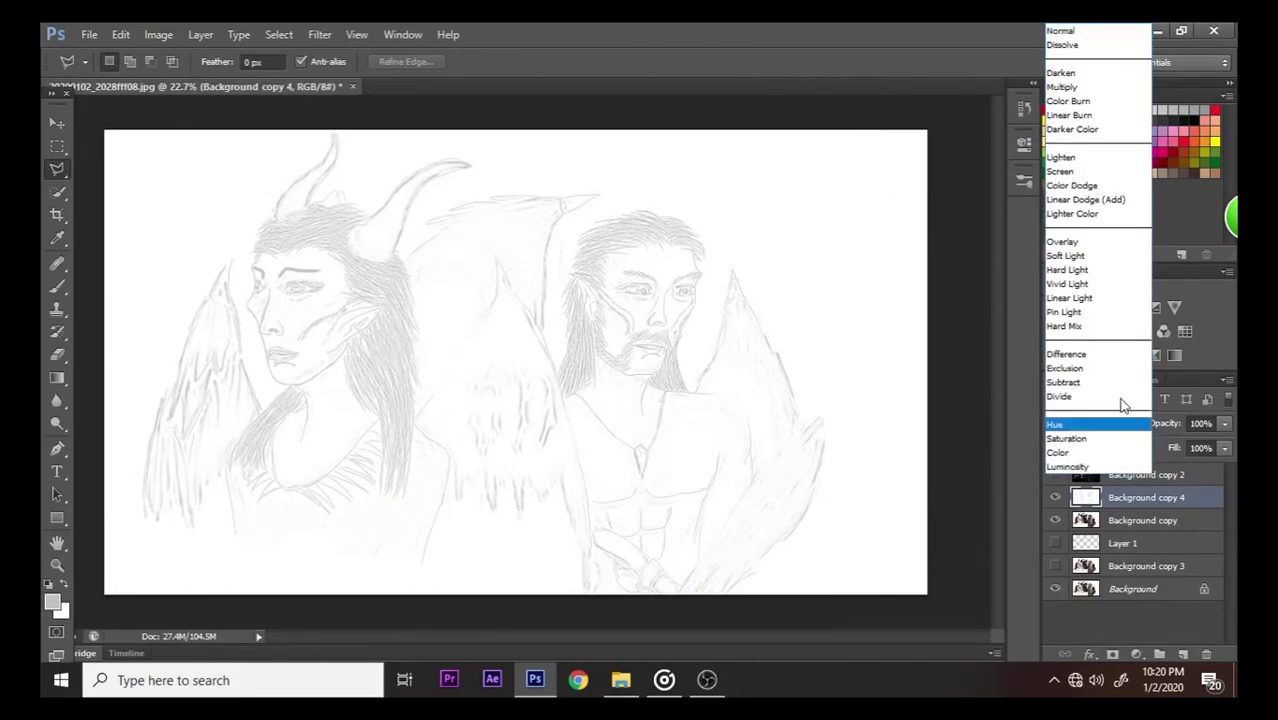
pyautogui.click(1062, 87)
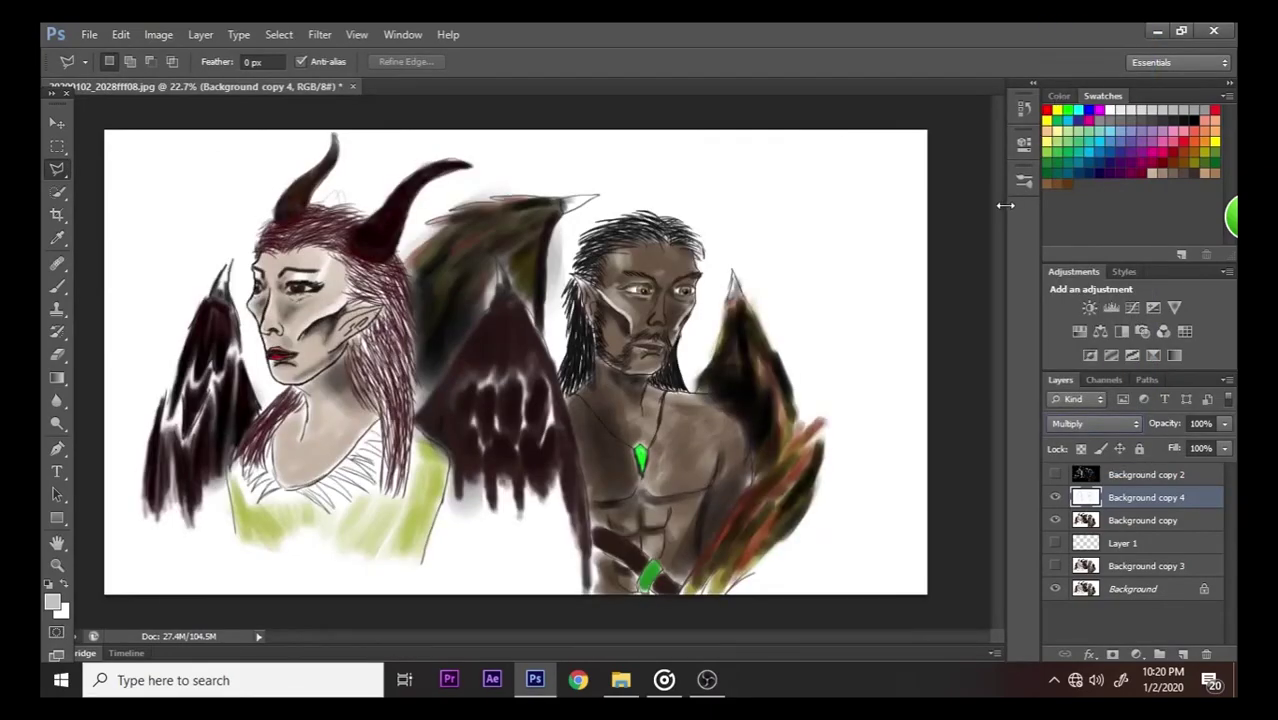
# - Compare the painting with and without Background copy and the multiplied line layer Background copy 4
pyautogui.click(1056, 522)
pyautogui.click(1056, 521)
pyautogui.click(1056, 500)
pyautogui.click(1056, 500)
pyautogui.click(1056, 498)
pyautogui.click(1056, 499)
pyautogui.click(1056, 499)
pyautogui.click(1057, 500)
pyautogui.click(1057, 500)
pyautogui.click(1056, 499)
# - Save the painting in PNG format on drive E under the existing PNG file's name, accepting the PNG options
pyautogui.click(87, 34)
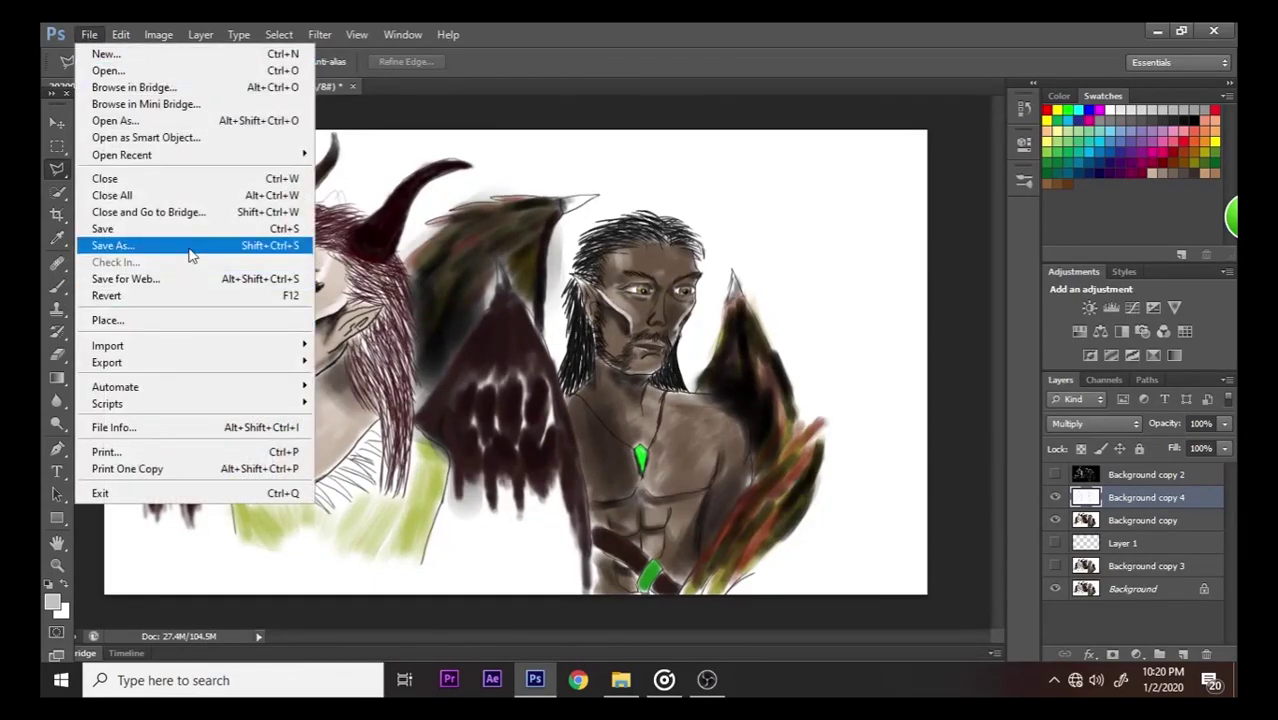
pyautogui.click(191, 246)
pyautogui.click(655, 394)
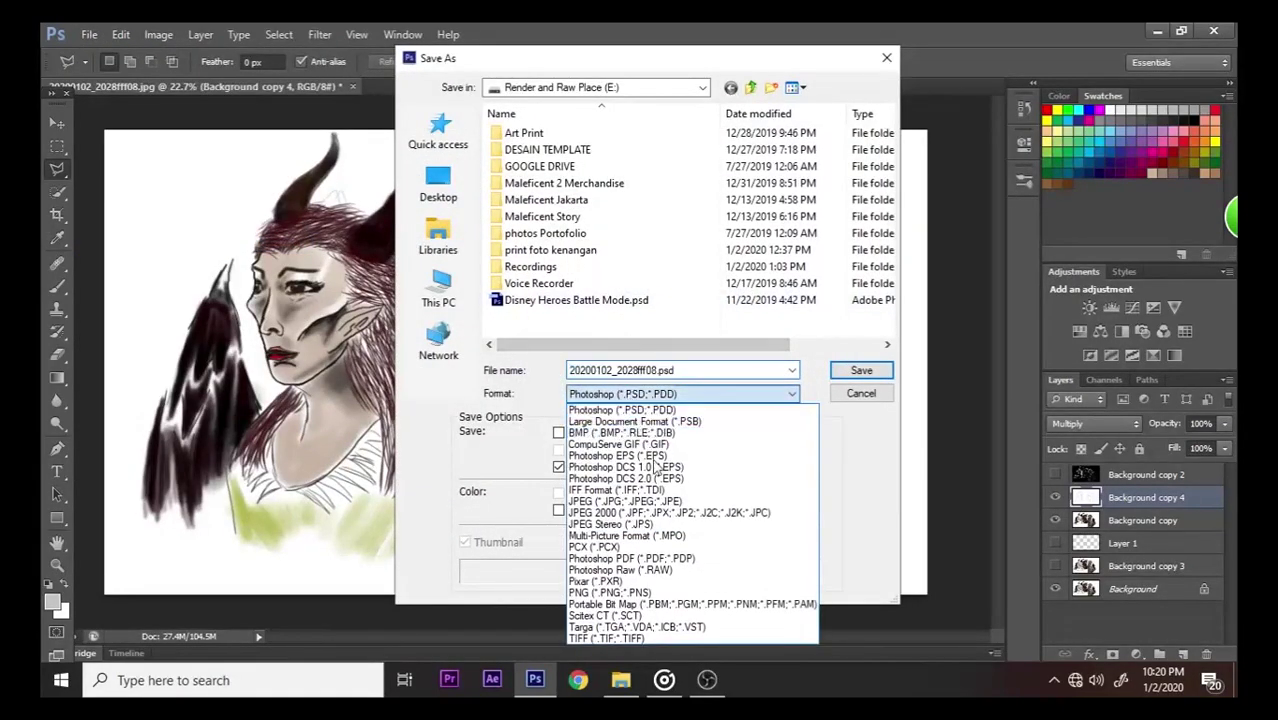
pyautogui.click(620, 592)
pyautogui.click(588, 318)
pyautogui.click(861, 370)
pyautogui.click(610, 282)
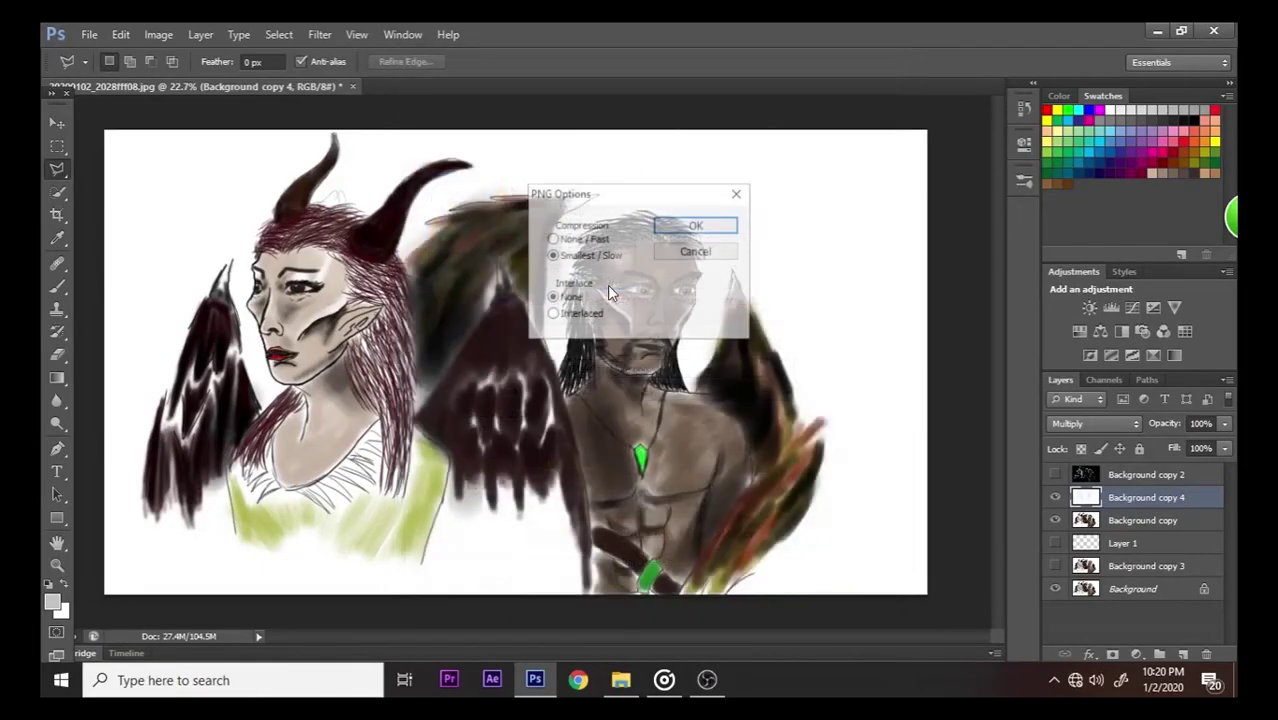
pyautogui.click(666, 226)
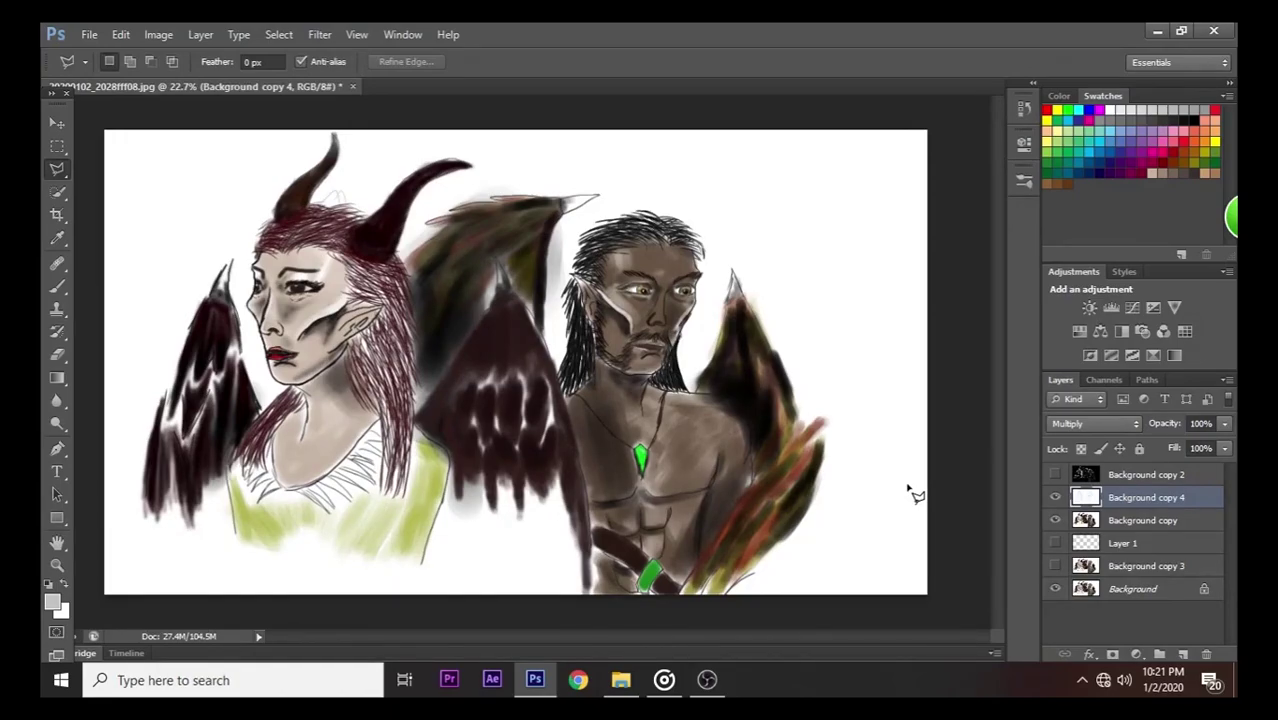
# - Try merging Background copy 4 with Background copy, then undo the merge
pyautogui.keyDown('shift'); pyautogui.click(1133, 566); pyautogui.keyUp('shift')
pyautogui.click(1131, 522)
pyautogui.keyDown('ctrl'); pyautogui.click(1138, 500); pyautogui.keyUp('ctrl')
pyautogui.rightClick(1140, 500)
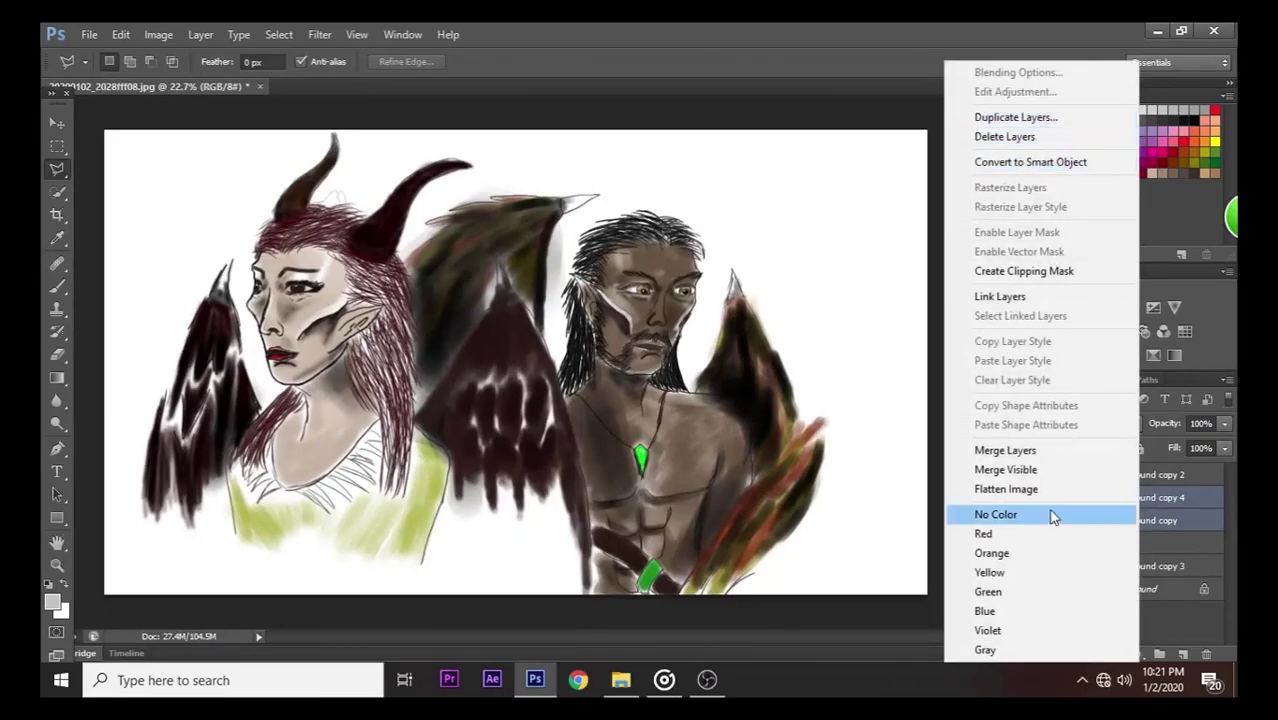
pyautogui.click(1050, 450)
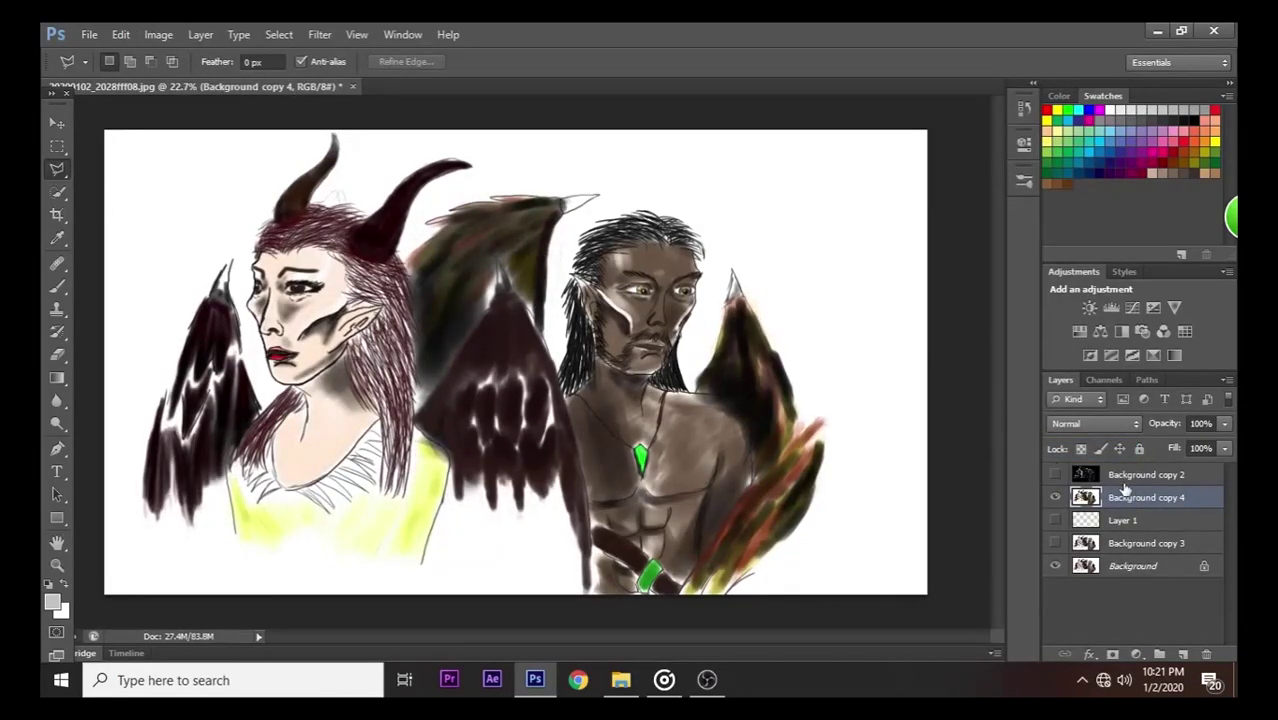
pyautogui.hotkey('ctrl', 'z')
# - Adjust Background copy with Brightness/Contrast, setting brightness to 23 and contrast to 100
pyautogui.click(158, 34)
pyautogui.click(57, 123)
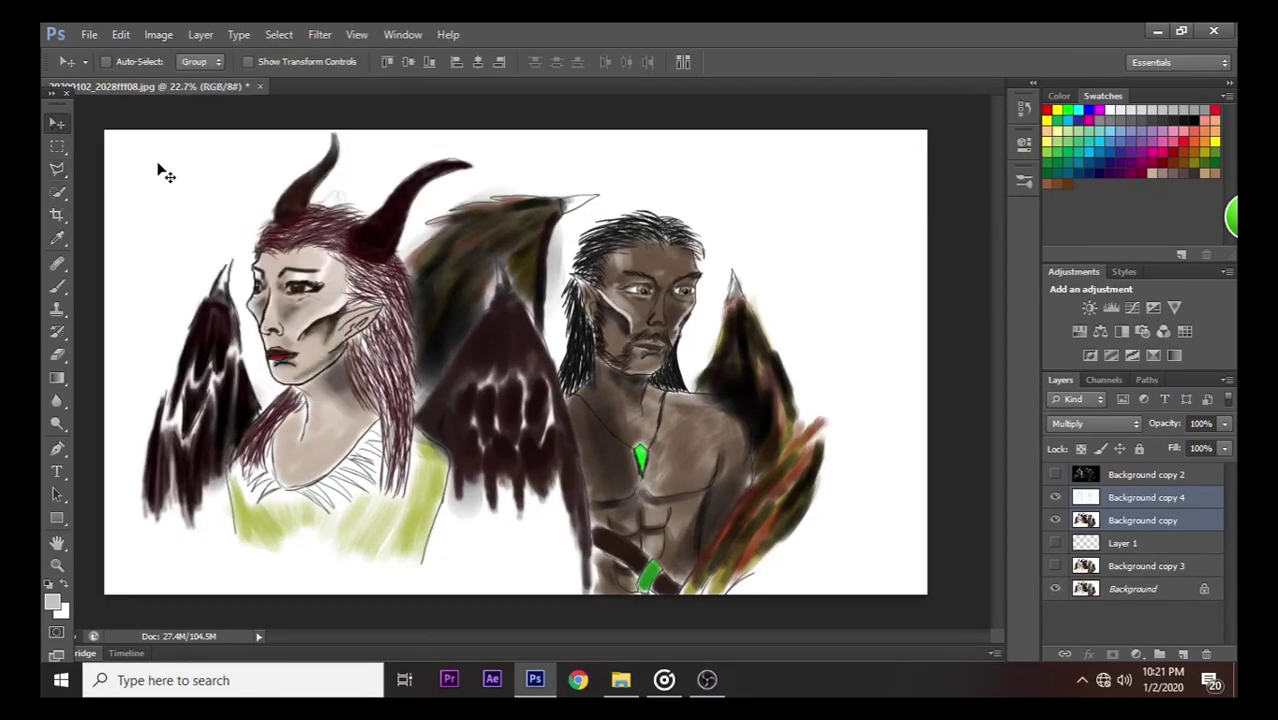
pyautogui.click(1145, 522)
pyautogui.click(160, 34)
pyautogui.moveTo(225, 84)
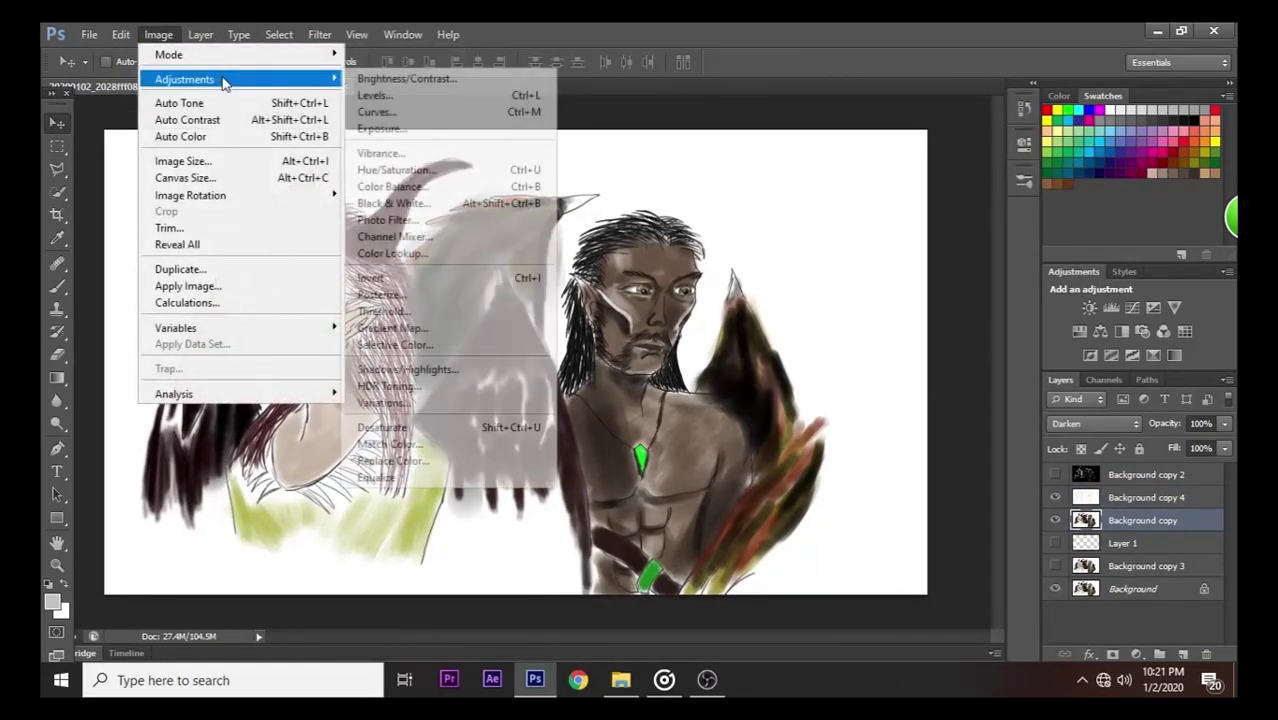
pyautogui.click(405, 79)
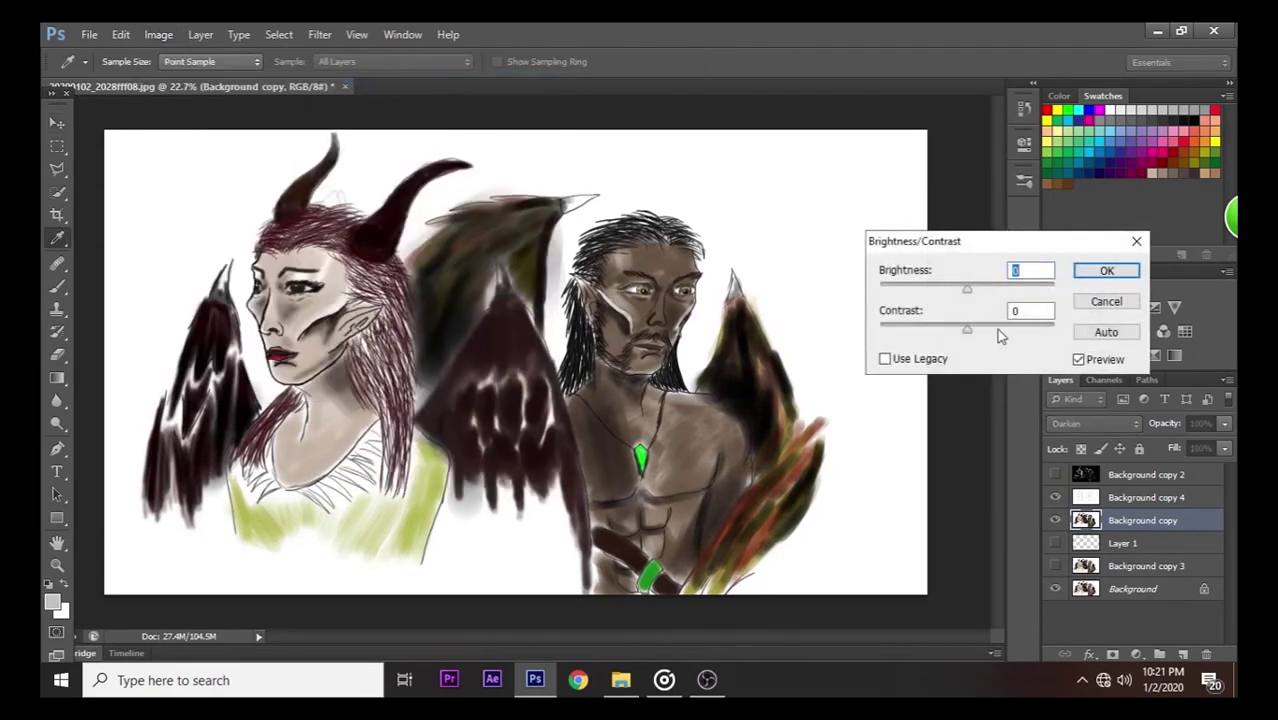
pyautogui.moveTo(996, 328); pyautogui.dragTo(1080, 332)
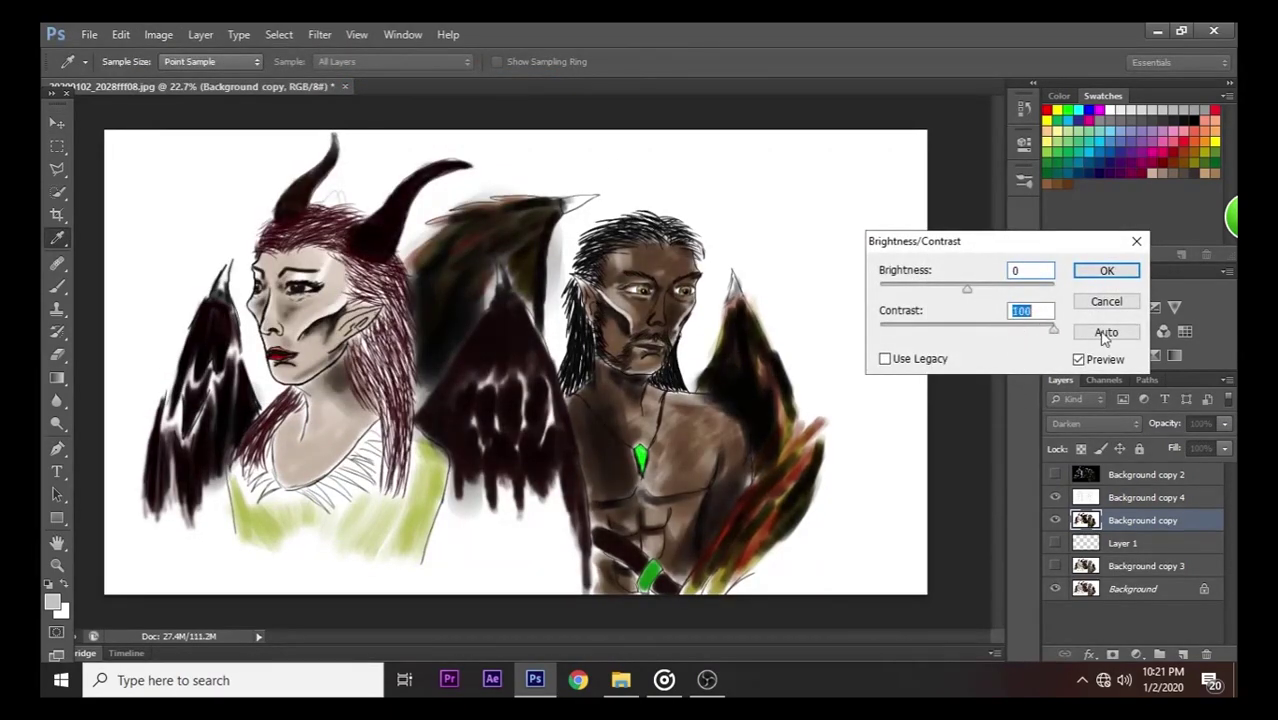
pyautogui.moveTo(966, 289); pyautogui.dragTo(974, 292)
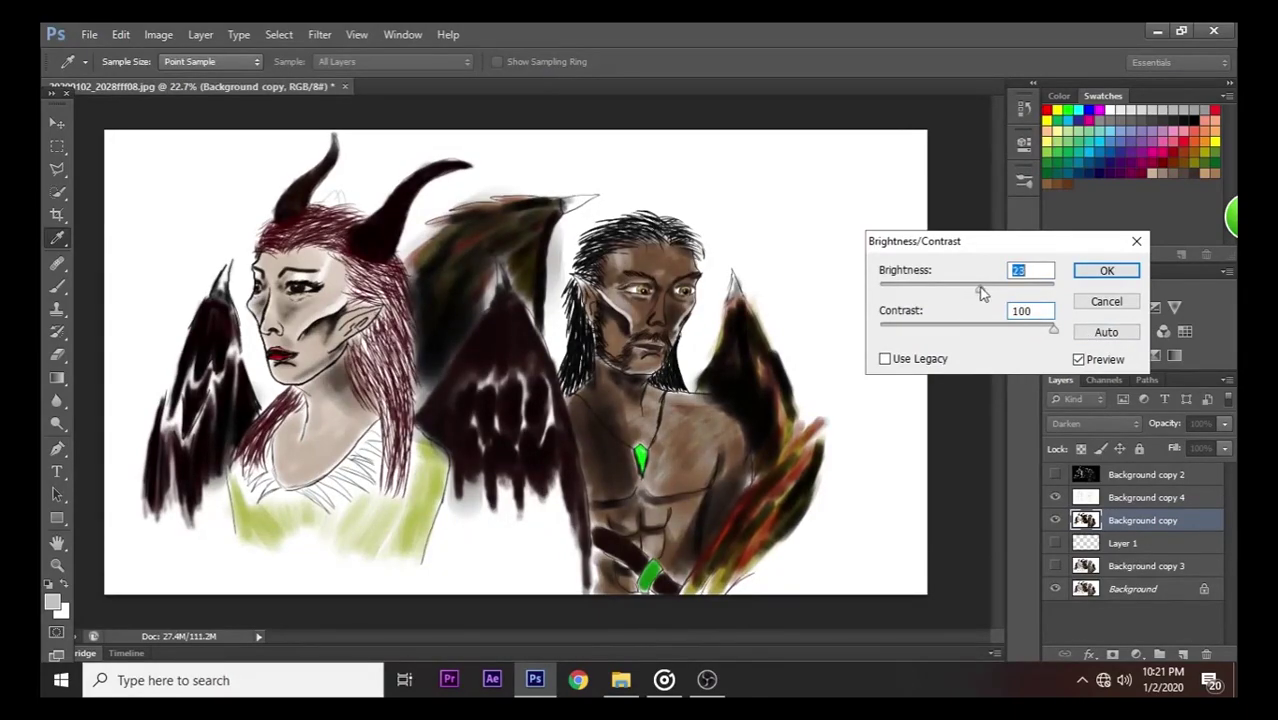
pyautogui.click(1106, 271)
# - Adjust Background copy with an S-shaped RGB Curves curve, lowering the shadows and raising the highlights from input 189 to output 205
pyautogui.press('v')
pyautogui.click(156, 34)
pyautogui.moveTo(200, 79)
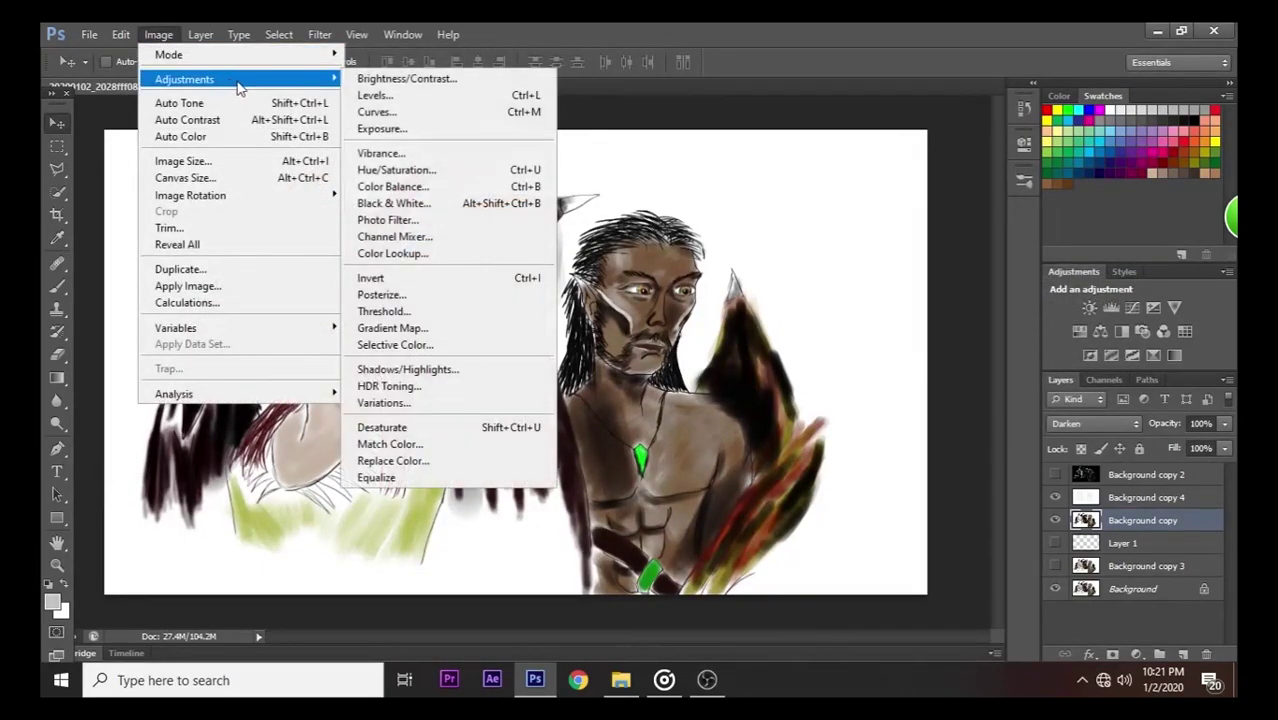
pyautogui.click(436, 122)
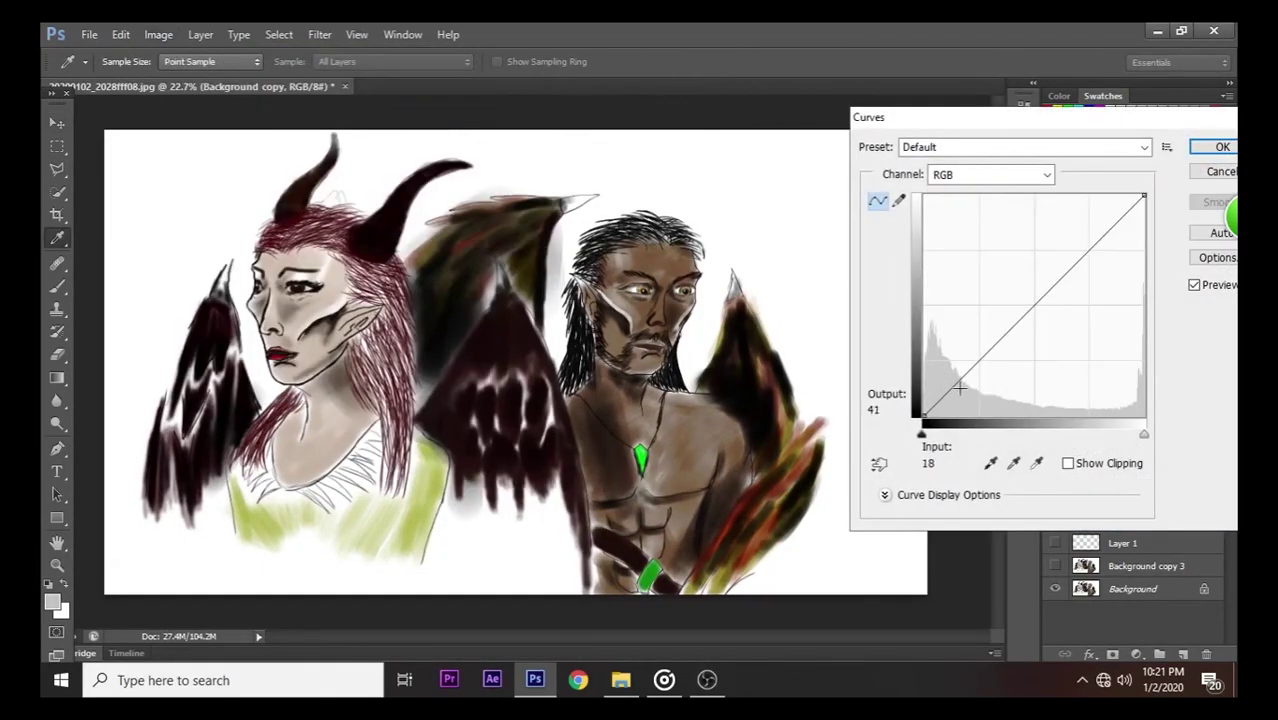
pyautogui.click(976, 357)
pyautogui.click(1090, 258)
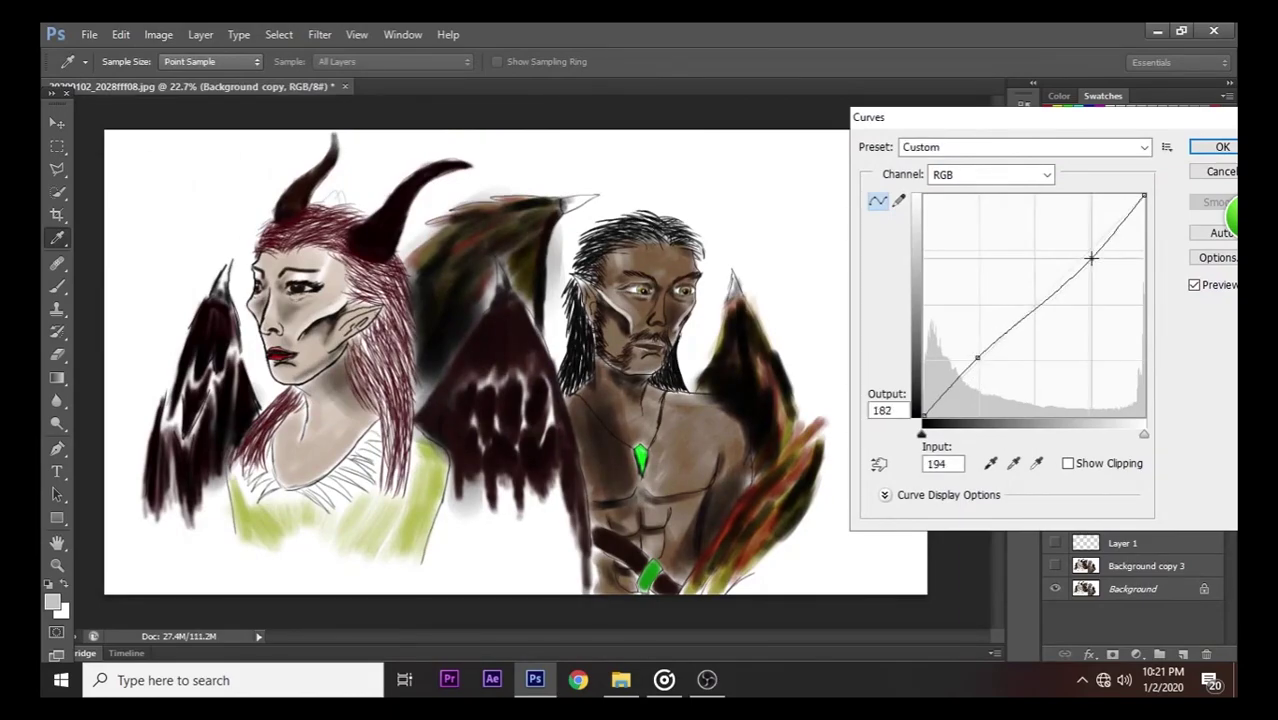
pyautogui.moveTo(976, 360)
pyautogui.mouseDown()
pyautogui.moveTo(979, 342)
pyautogui.moveTo(980, 376)
pyautogui.mouseUp()
pyautogui.moveTo(1095, 259); pyautogui.dragTo(1090, 238)
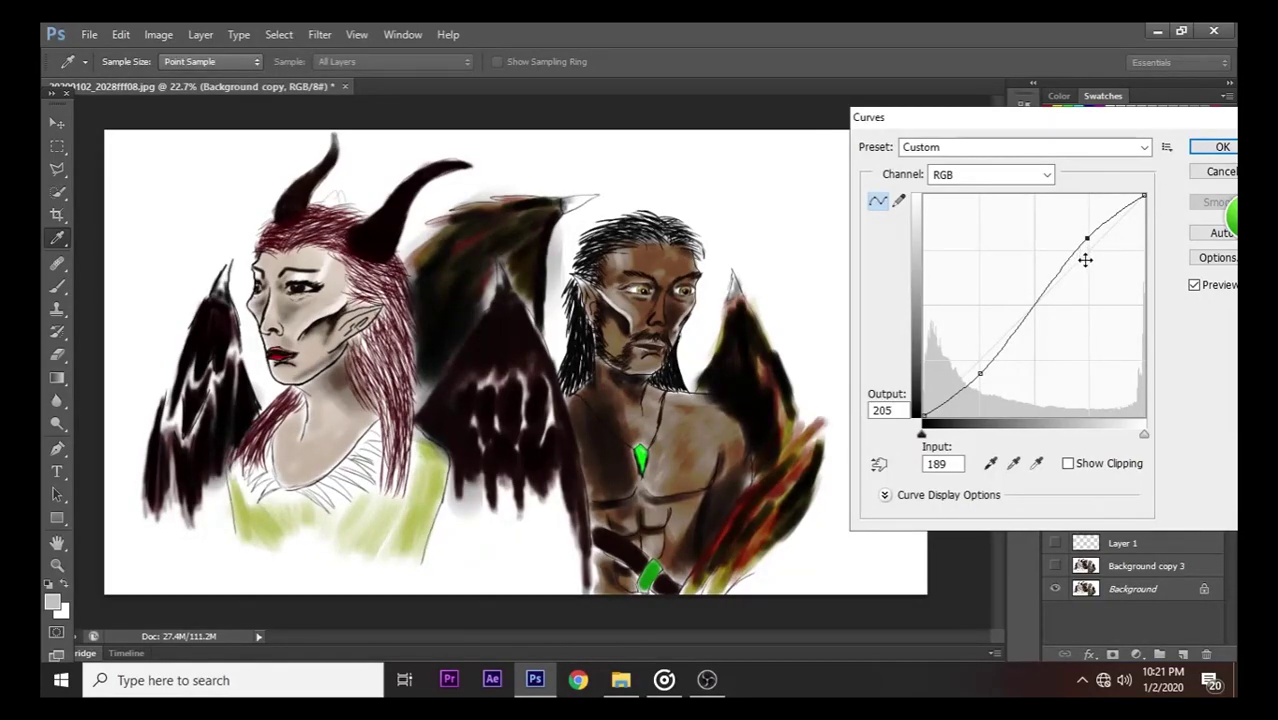
pyautogui.click(1222, 147)
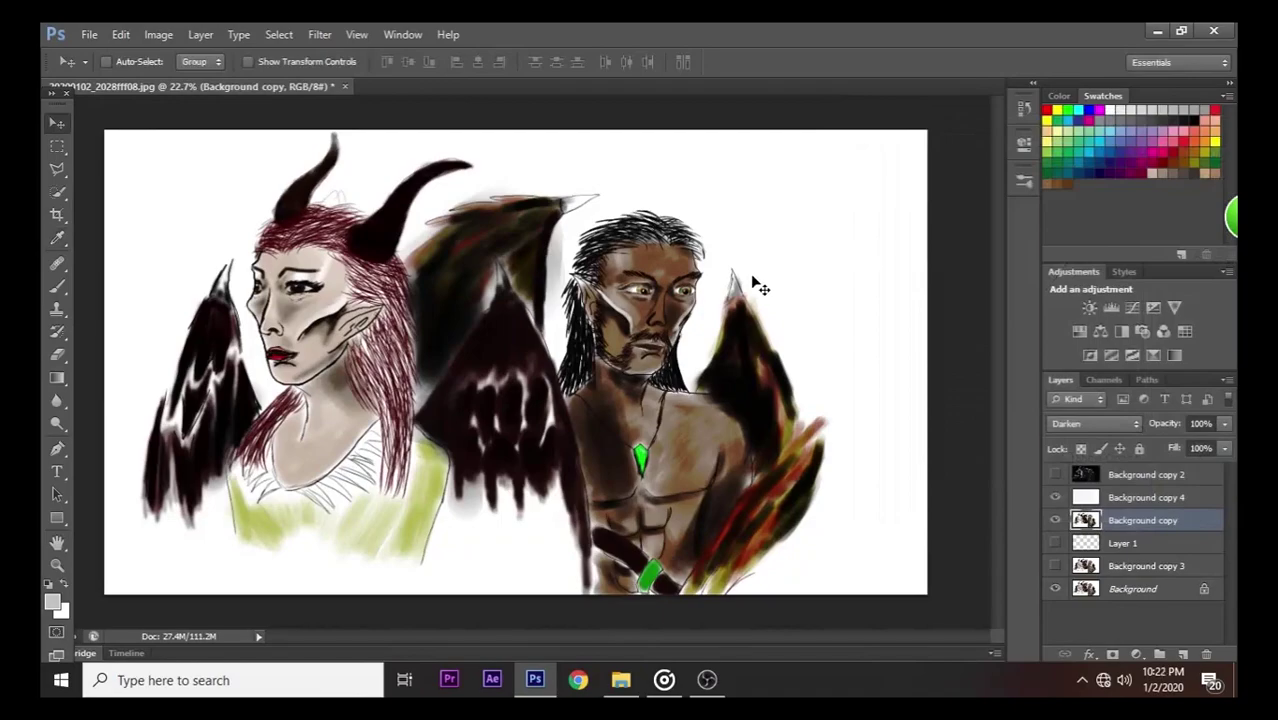
pyautogui.click(320, 34)
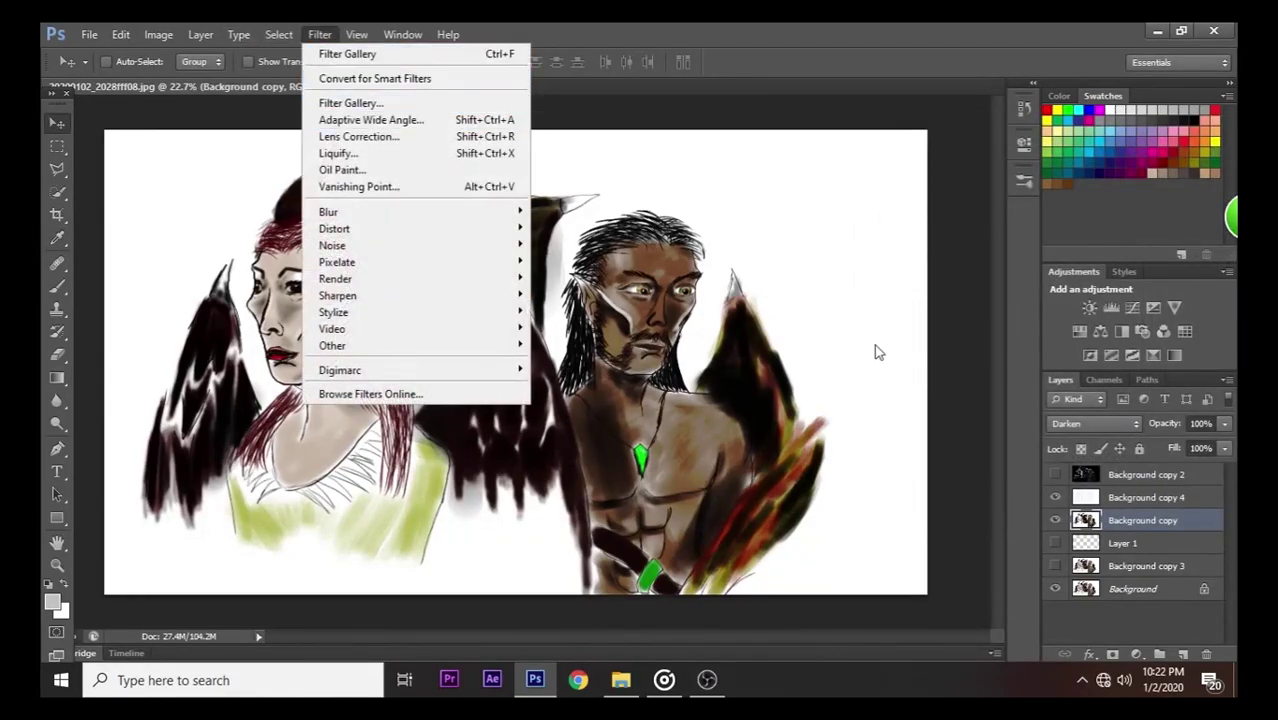
pyautogui.press('Escape')
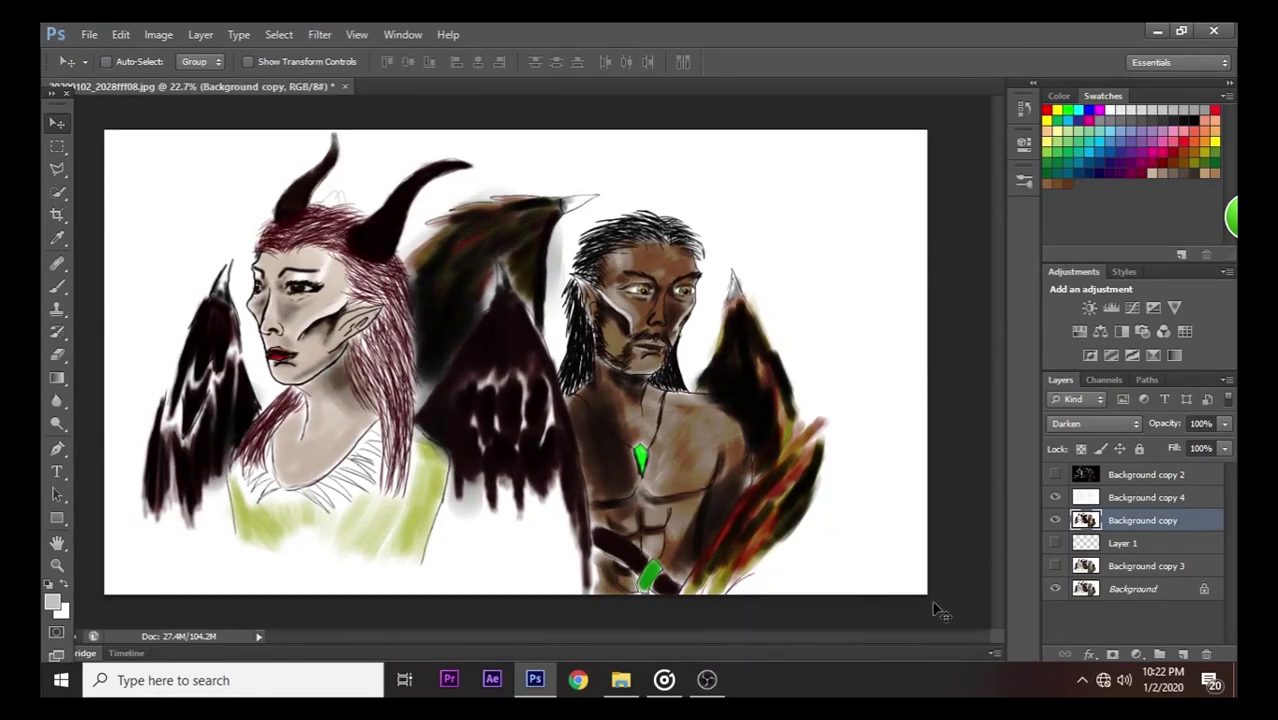
# - Select the Background layer and save the painting in PNG format over Maleficent lore.png on drive E, accepting the PNG options
pyautogui.click(1108, 603)
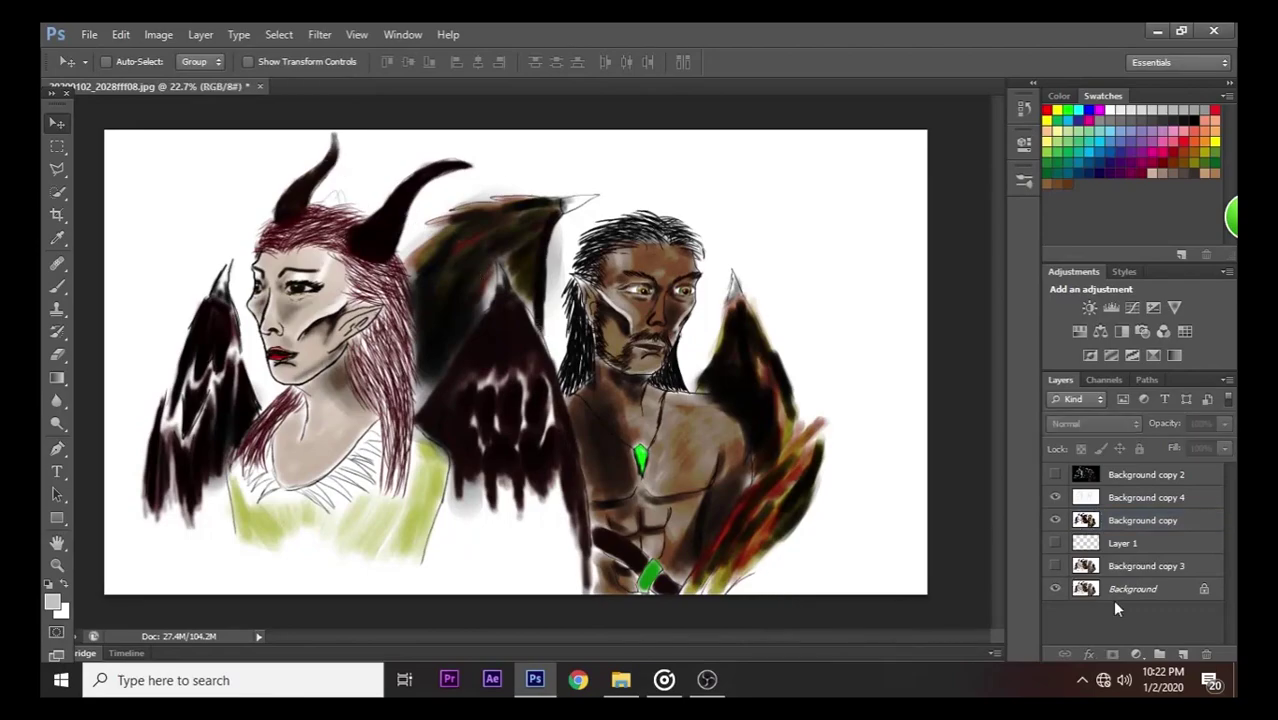
pyautogui.click(1106, 594)
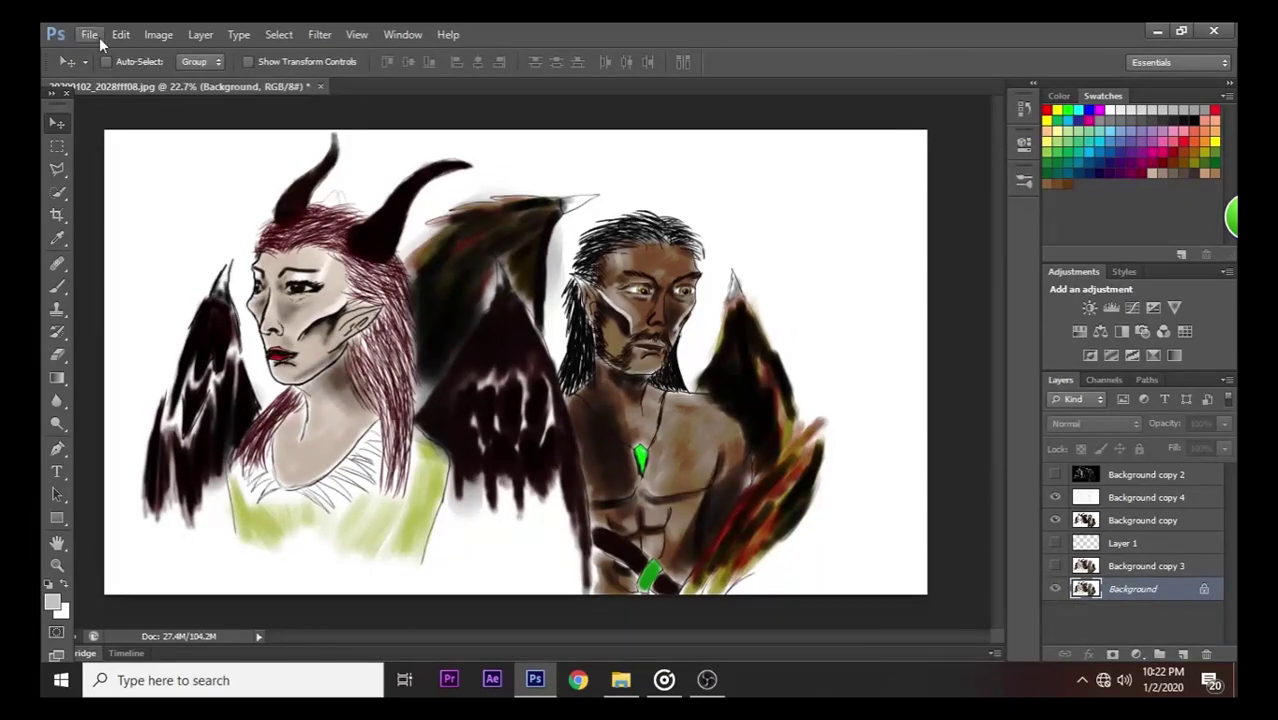
pyautogui.click(98, 37)
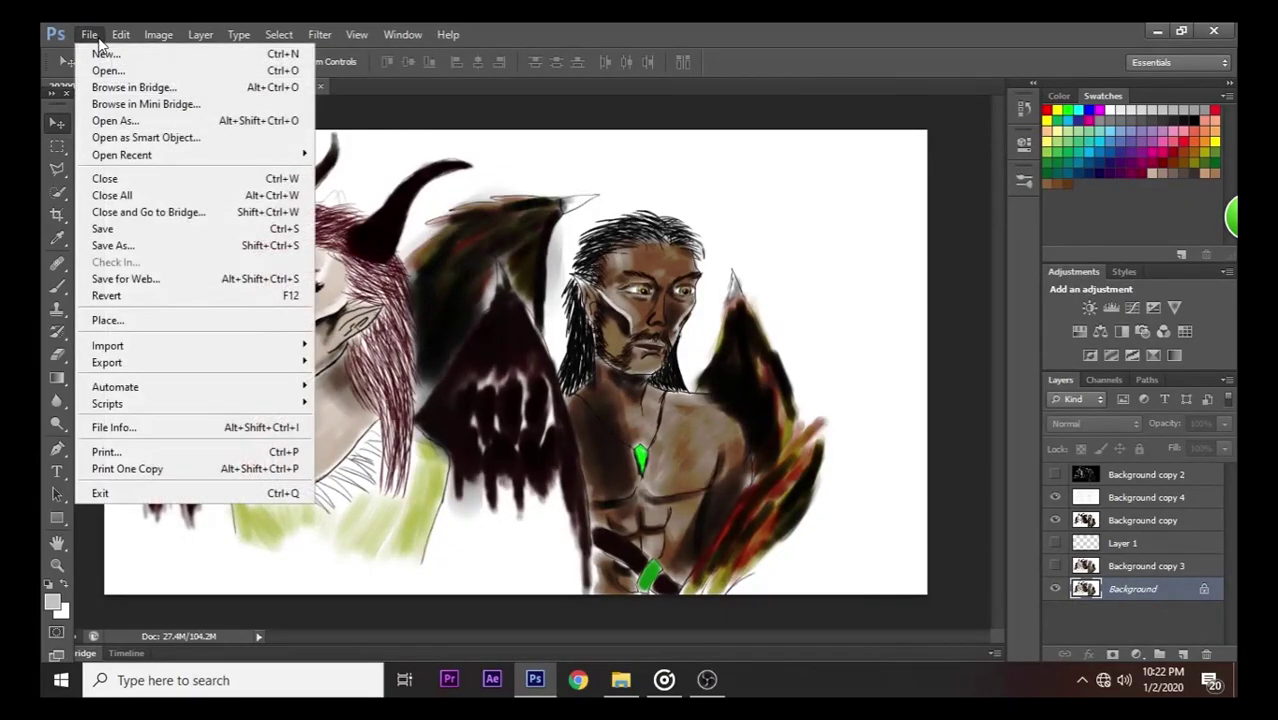
pyautogui.click(222, 250)
pyautogui.click(670, 394)
pyautogui.click(640, 592)
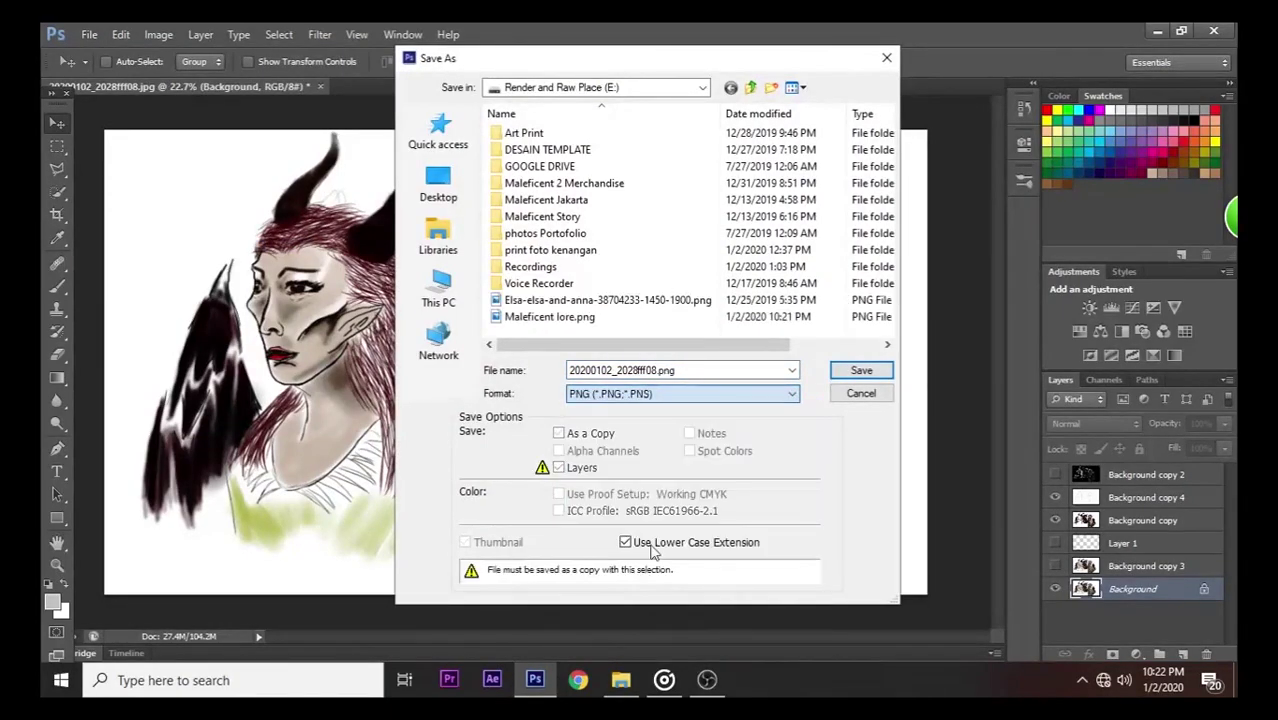
pyautogui.doubleClick(630, 370)
pyautogui.click(592, 316)
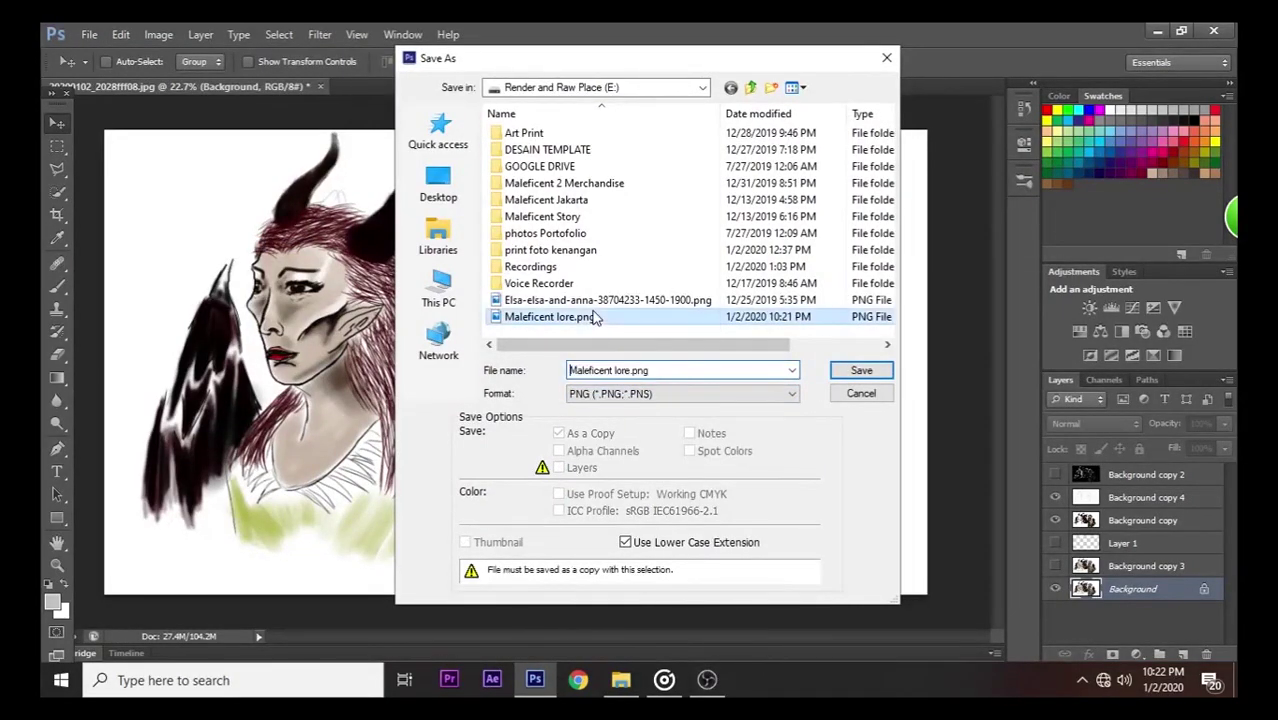
pyautogui.click(858, 372)
pyautogui.click(609, 282)
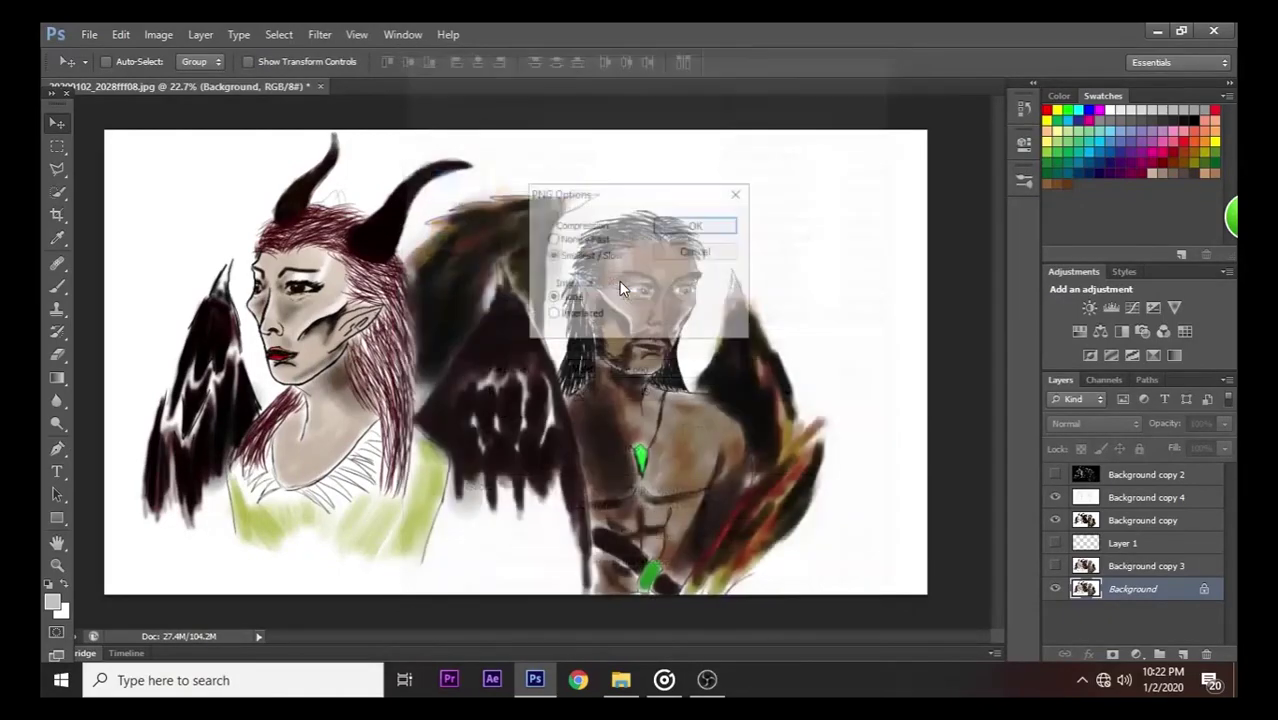
pyautogui.click(704, 228)
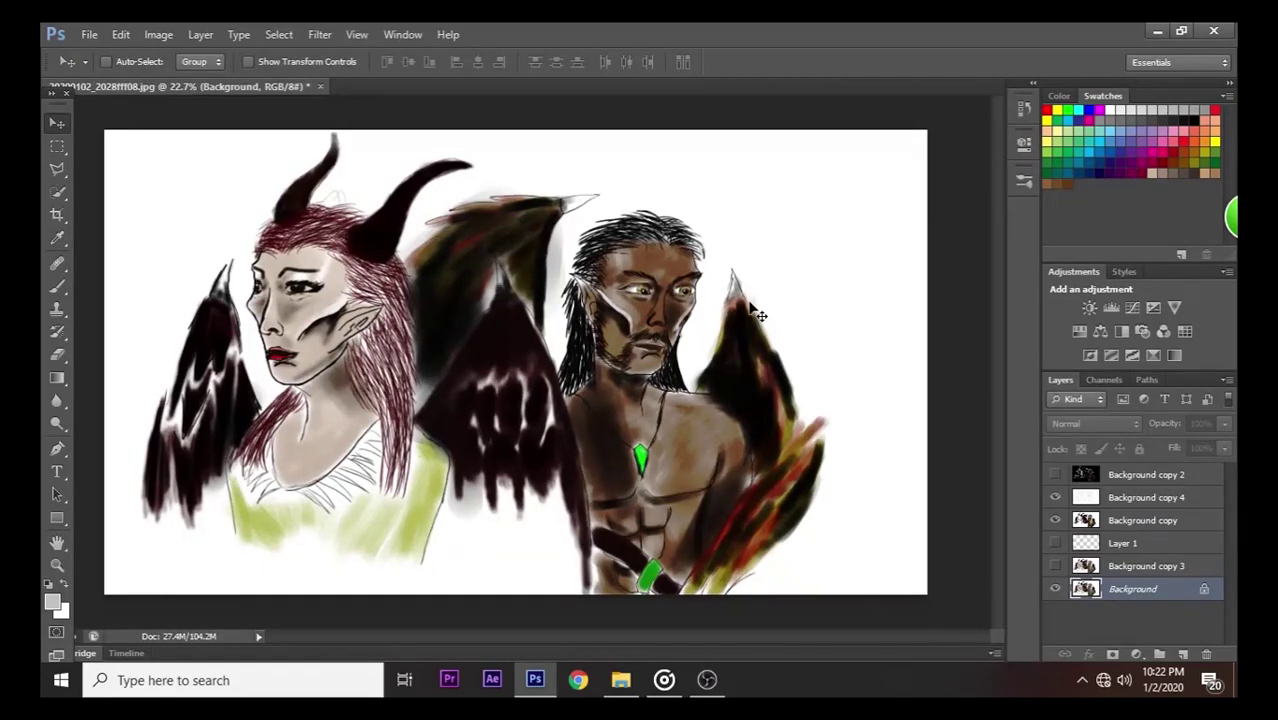
# - Add the caption "Hermia & Lysander" in black Orator Std text in a wide text box along the painting's lower-left edge
pyautogui.click(55, 471)
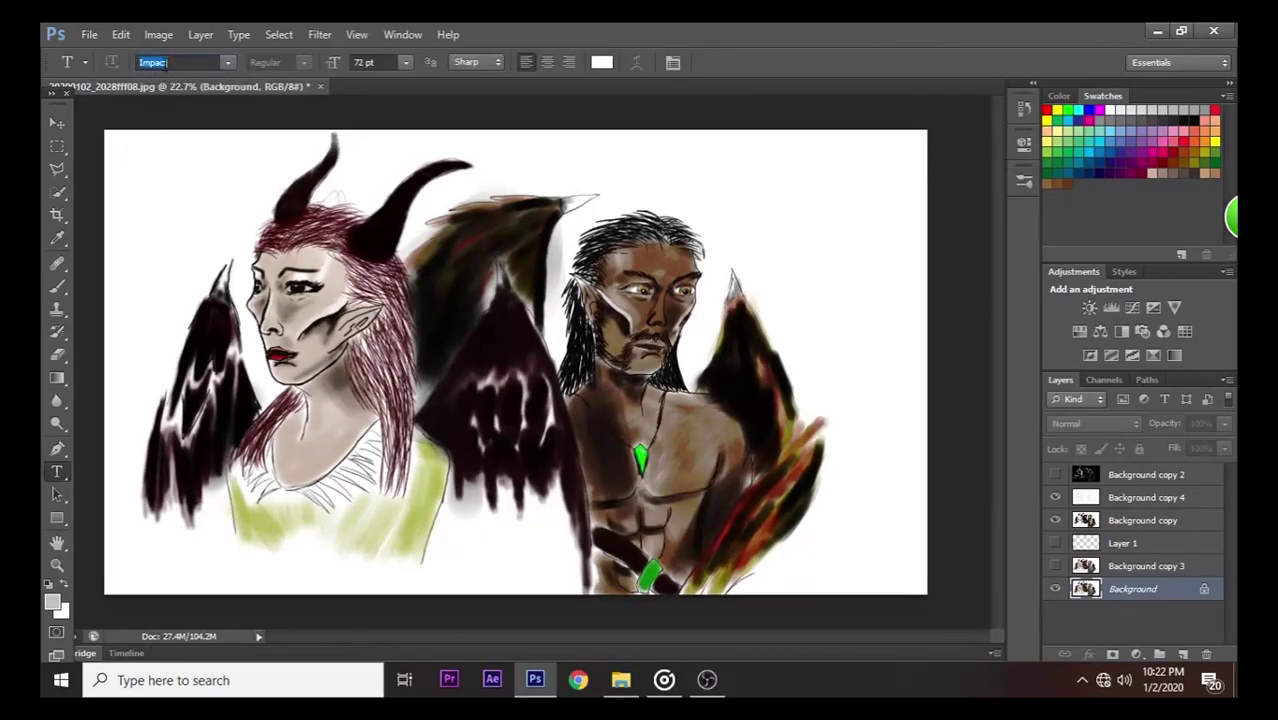
pyautogui.write('o')
pyautogui.press('Return')
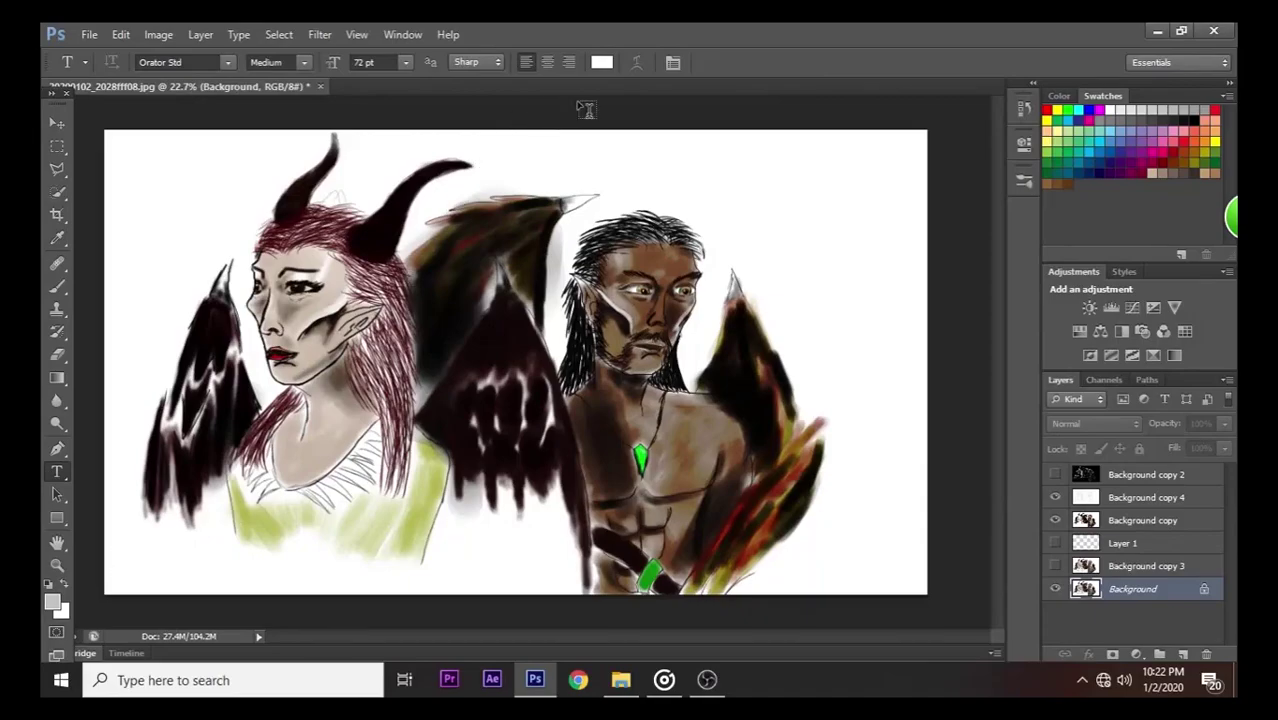
pyautogui.click(601, 63)
pyautogui.click(975, 451)
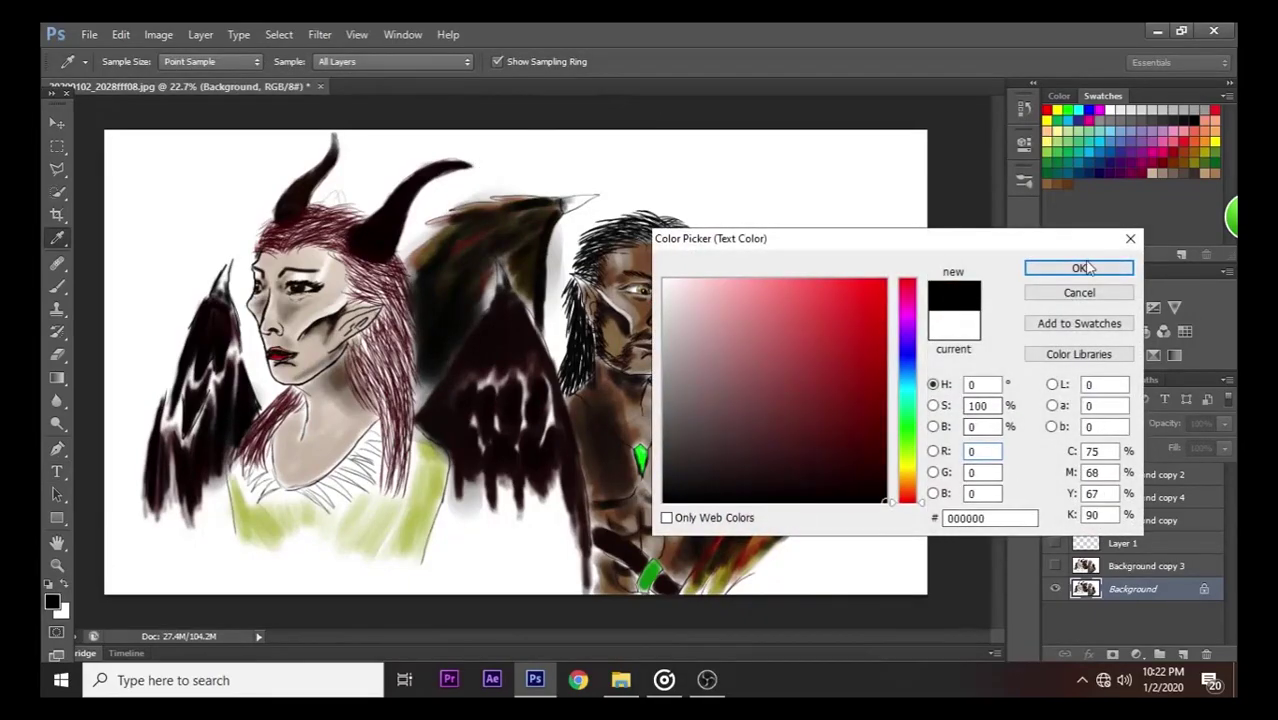
pyautogui.press('Return')
pyautogui.moveTo(110, 549); pyautogui.dragTo(574, 594)
pyautogui.write('HERMIA ')
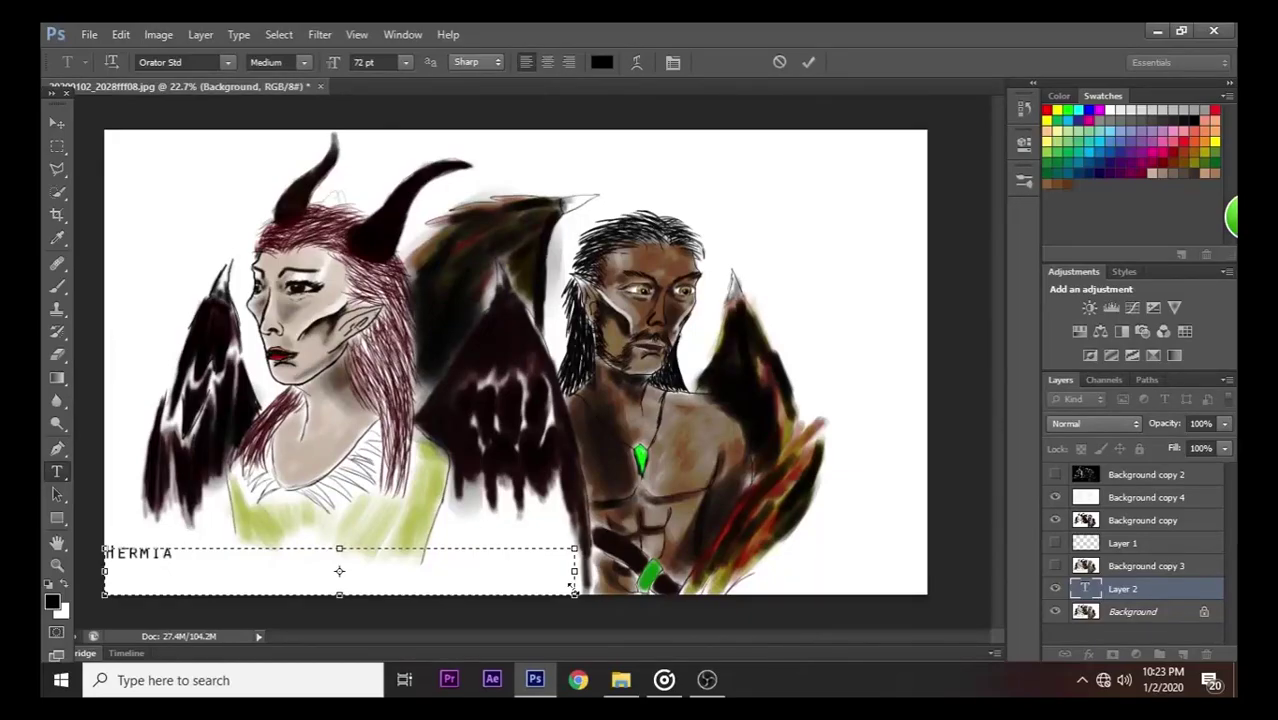
pyautogui.write('& Lysander')
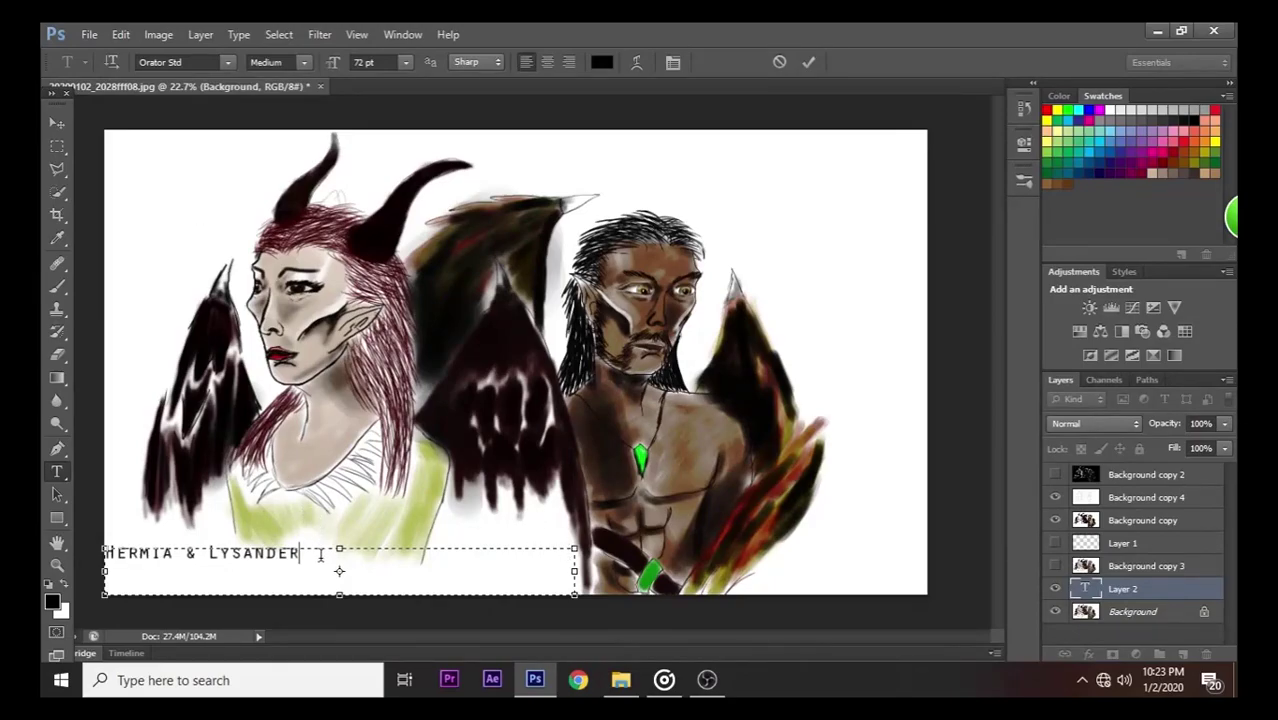
# - Set the whole caption's font size to 100 pt
pyautogui.hotkey('ctrl', 'a')
pyautogui.click(368, 62)
pyautogui.write('100')
pyautogui.press('Return')
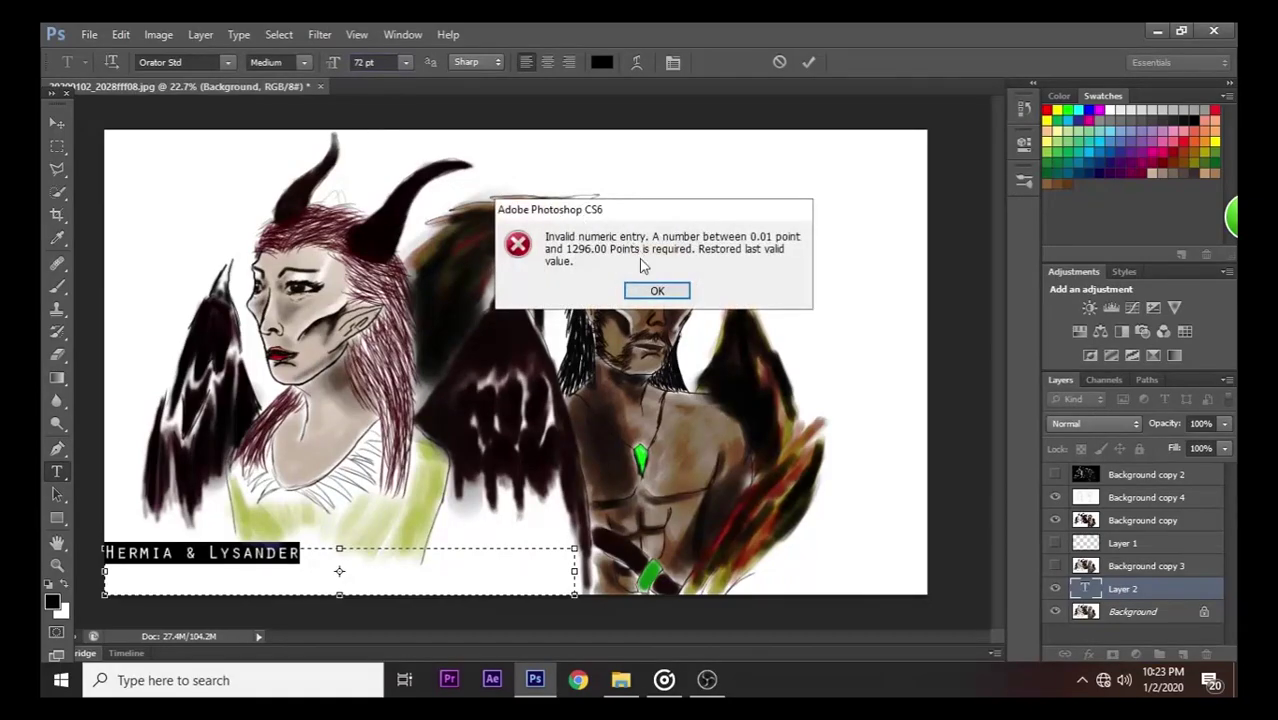
pyautogui.click(652, 291)
pyautogui.write('100')
pyautogui.press('Return')
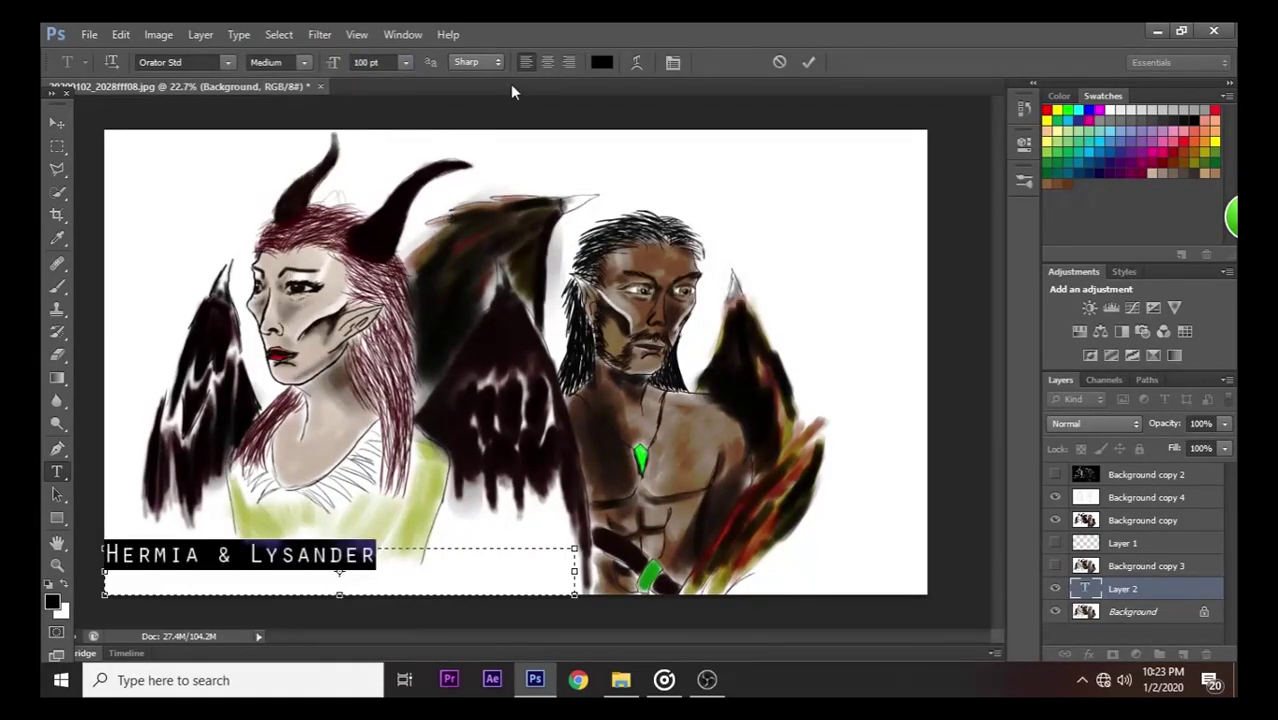
# - Center-align the caption and move it right and slightly down, beneath the woman and beside the man's waist
pyautogui.click(547, 62)
pyautogui.click(57, 122)
pyautogui.moveTo(428, 560); pyautogui.dragTo(530, 585)
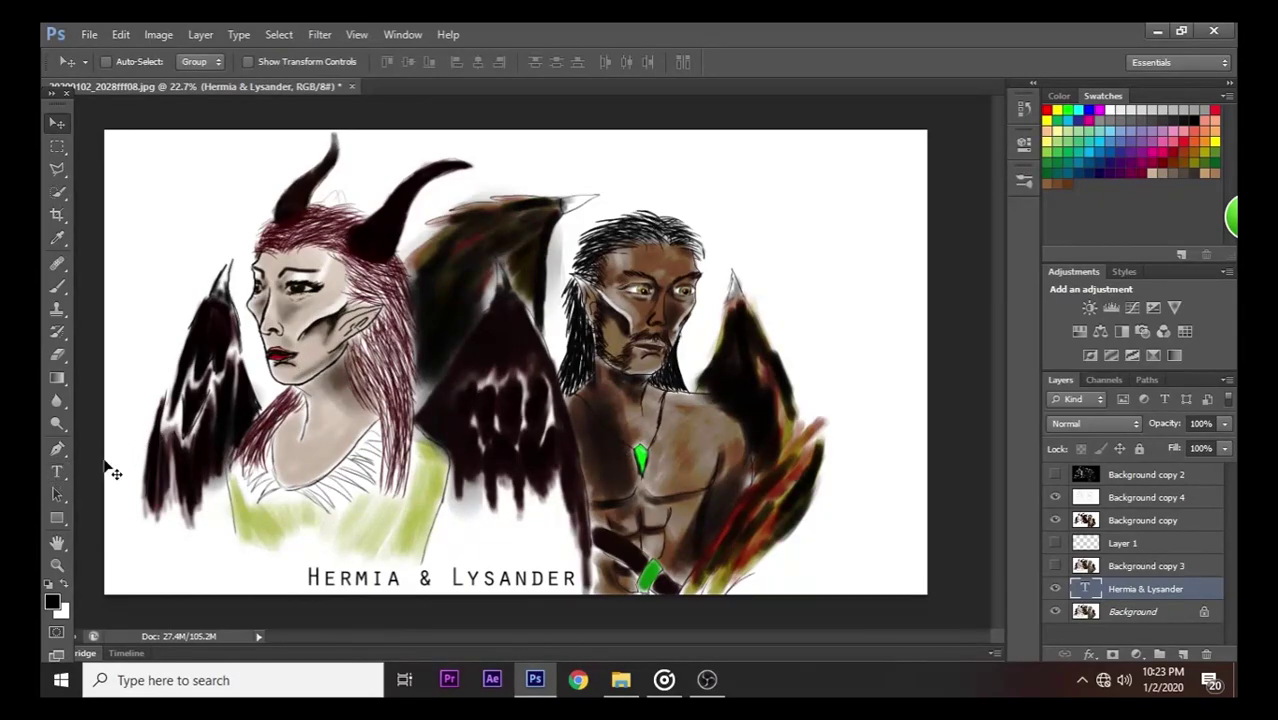
# - Change the "Hermia & Lysander" caption's font to Segoe Script
pyautogui.click(58, 476)
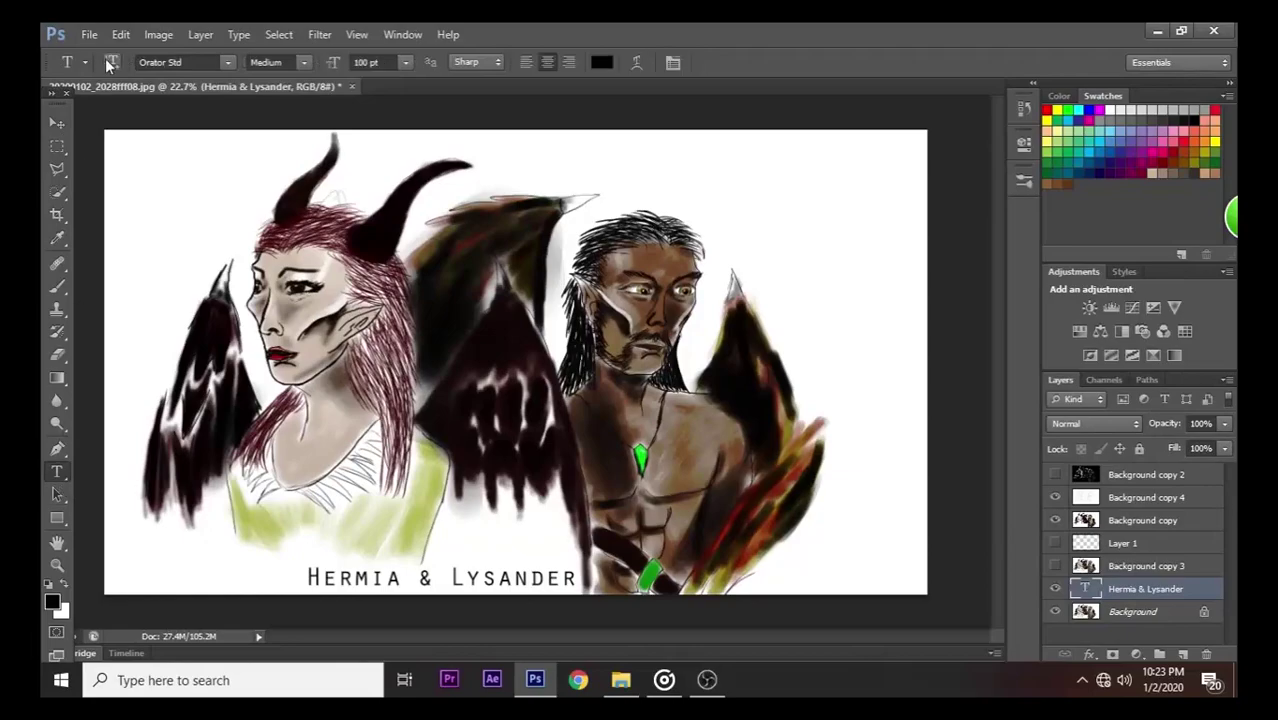
pyautogui.click(227, 63)
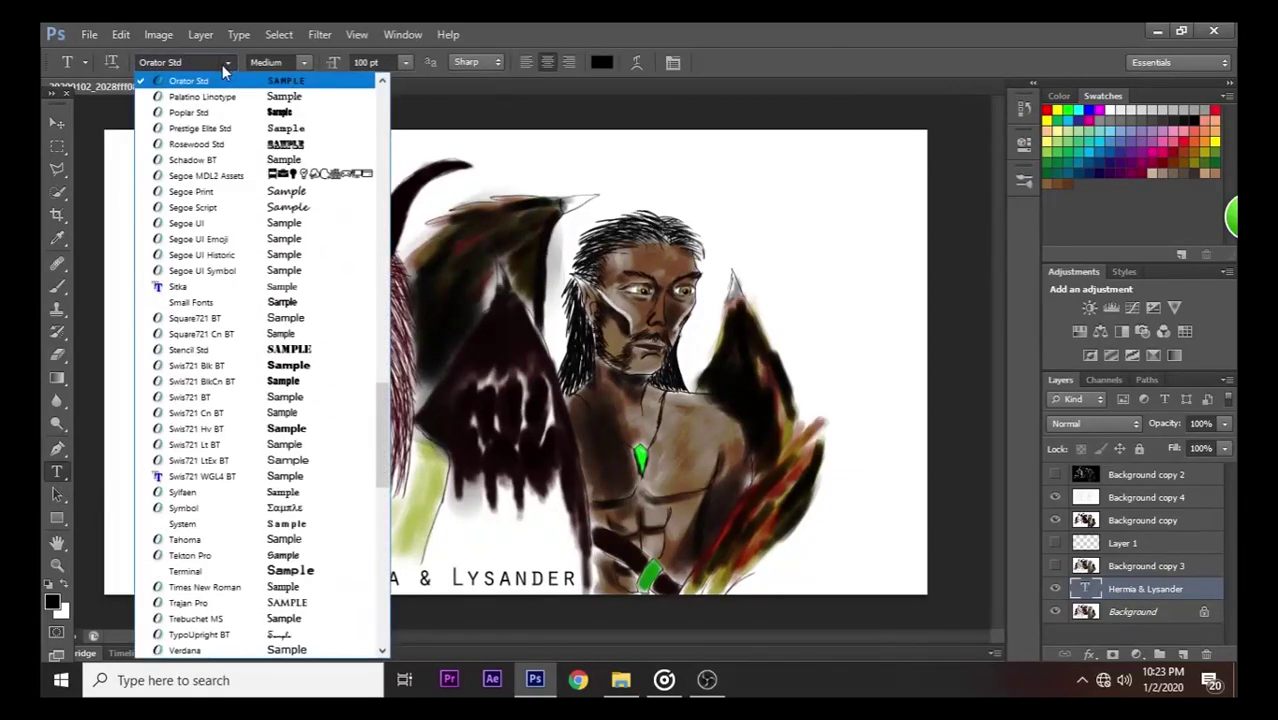
pyautogui.click(343, 218)
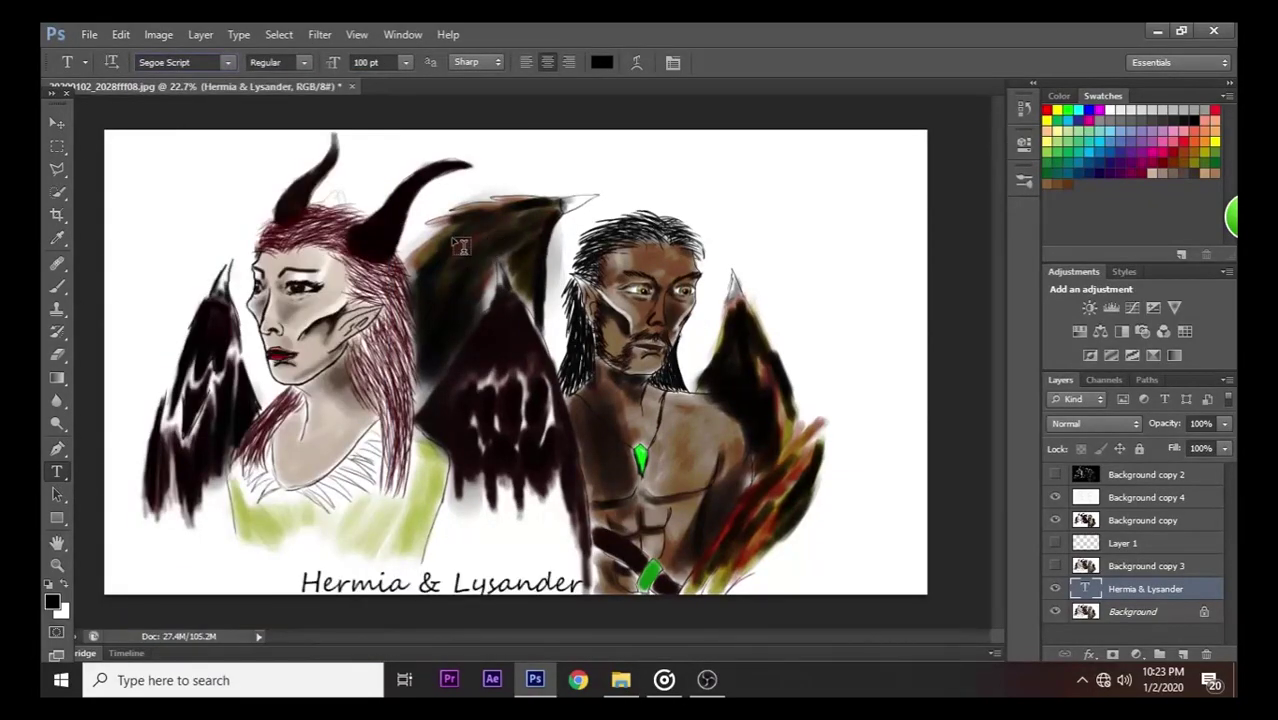
# - Try a 50 pt font size on the caption, then undo the size change
pyautogui.click(396, 66)
pyautogui.write('50')
pyautogui.press('Return')
pyautogui.hotkey('ctrl', 'z')
pyautogui.moveTo(760, 142); pyautogui.dragTo(916, 264)
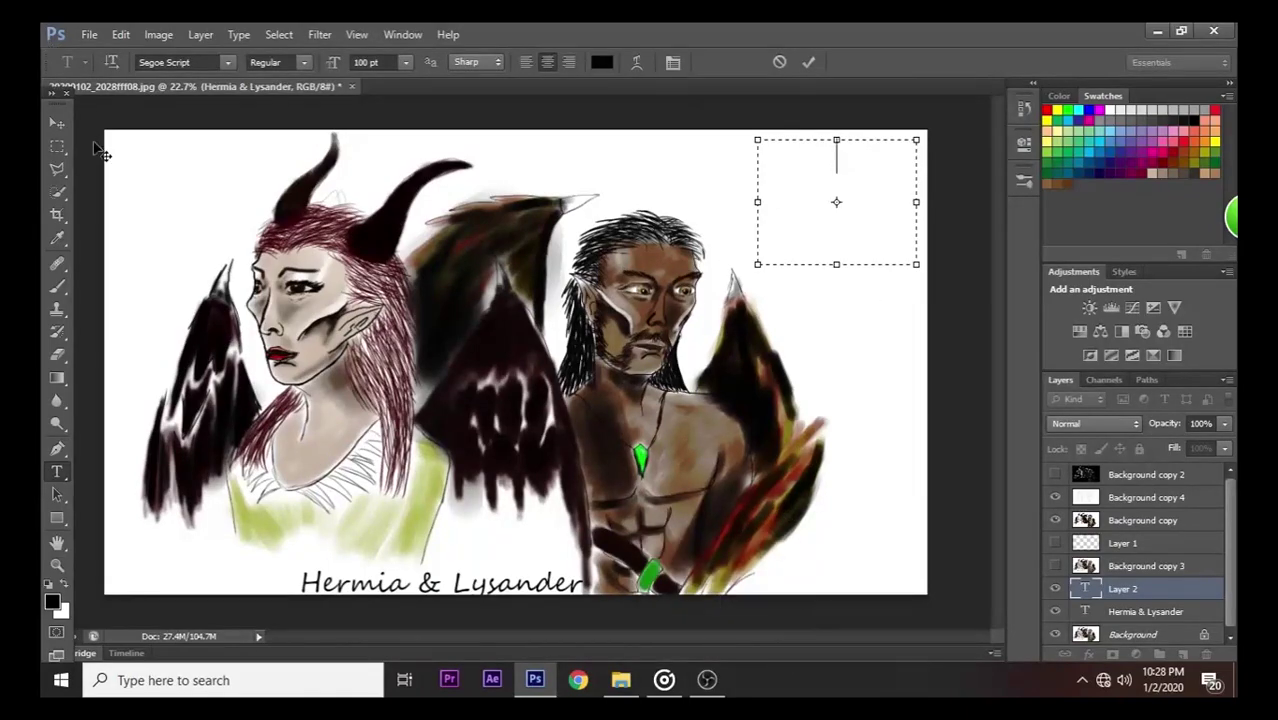
pyautogui.press('Escape')
pyautogui.press('v')
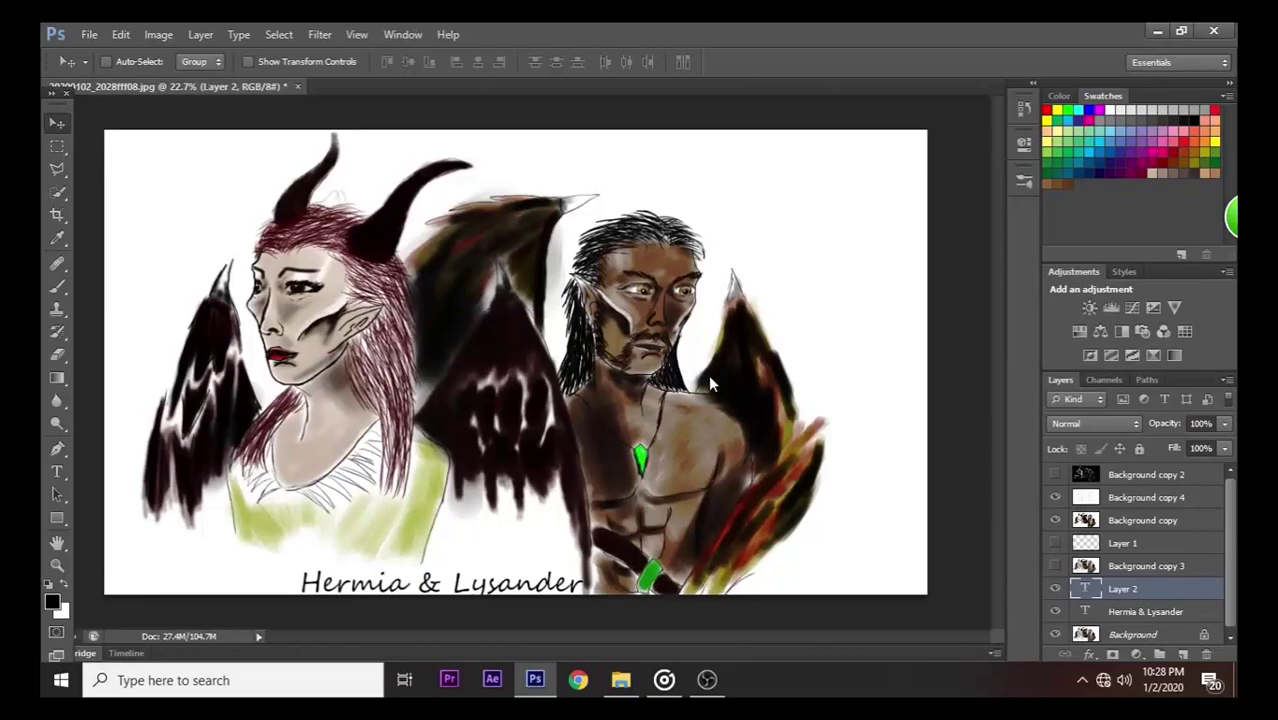
# - Save the layered painting as Maleficent lore.psd on drive E with Maximize Compatibility on, and switch to the drive's folder in File Explorer
pyautogui.hotkey('ctrl', 's')
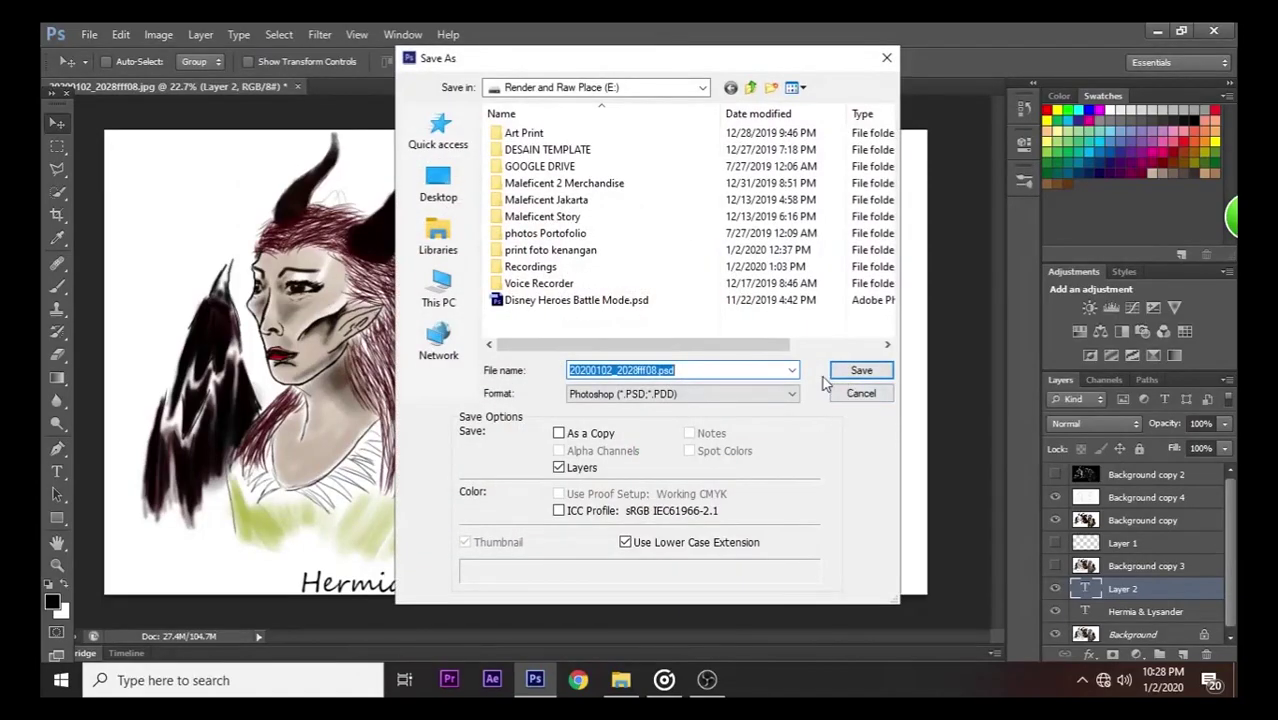
pyautogui.write('m')
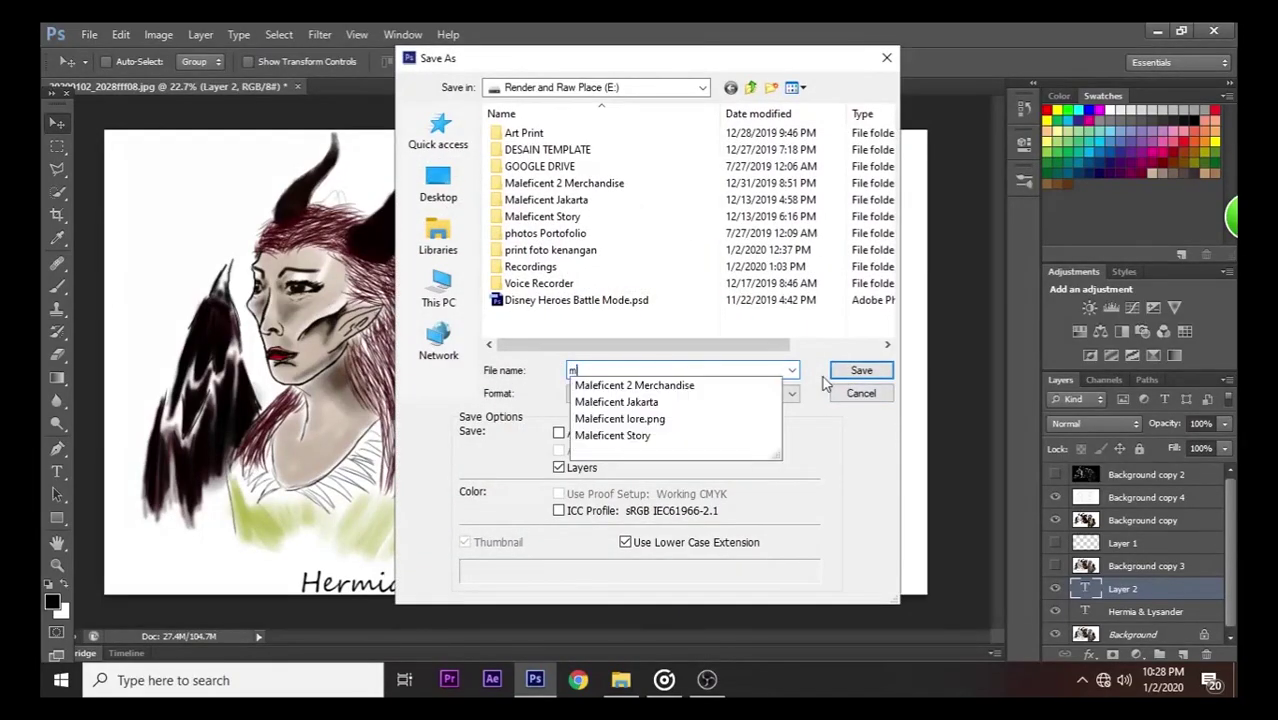
pyautogui.click(735, 428)
pyautogui.click(698, 370)
pyautogui.press('BackSpace')
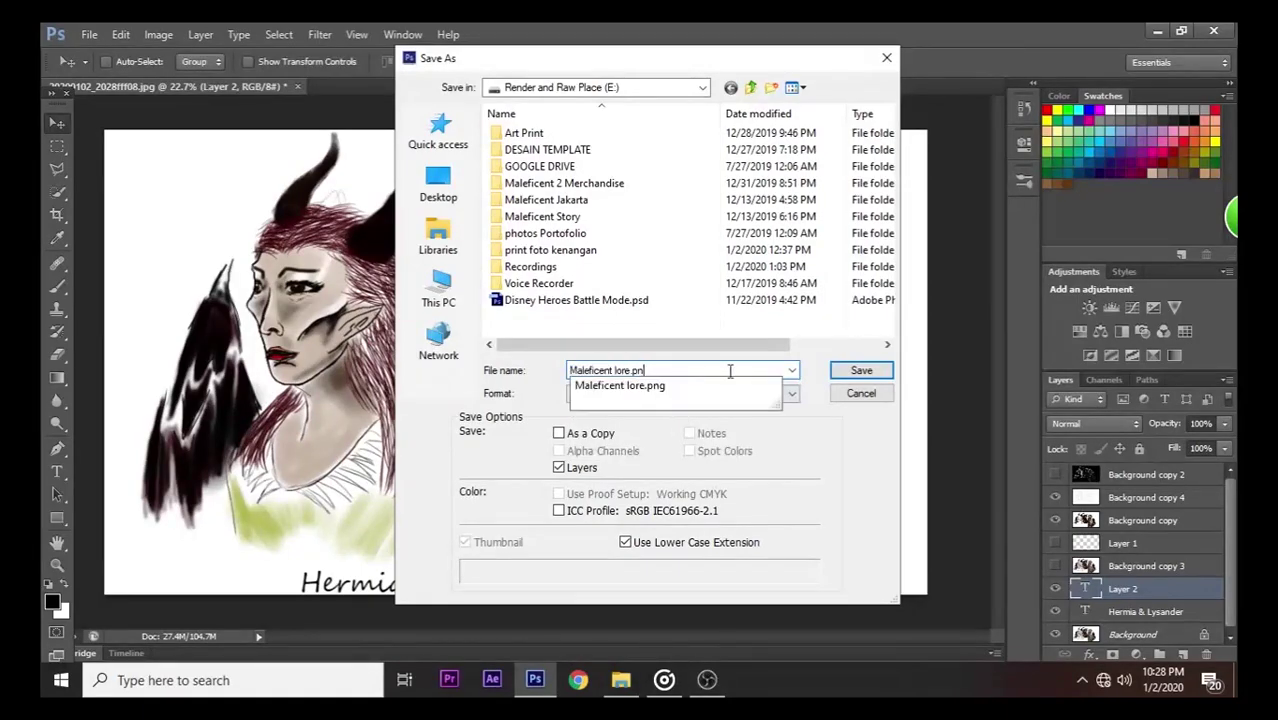
pyautogui.click(866, 374)
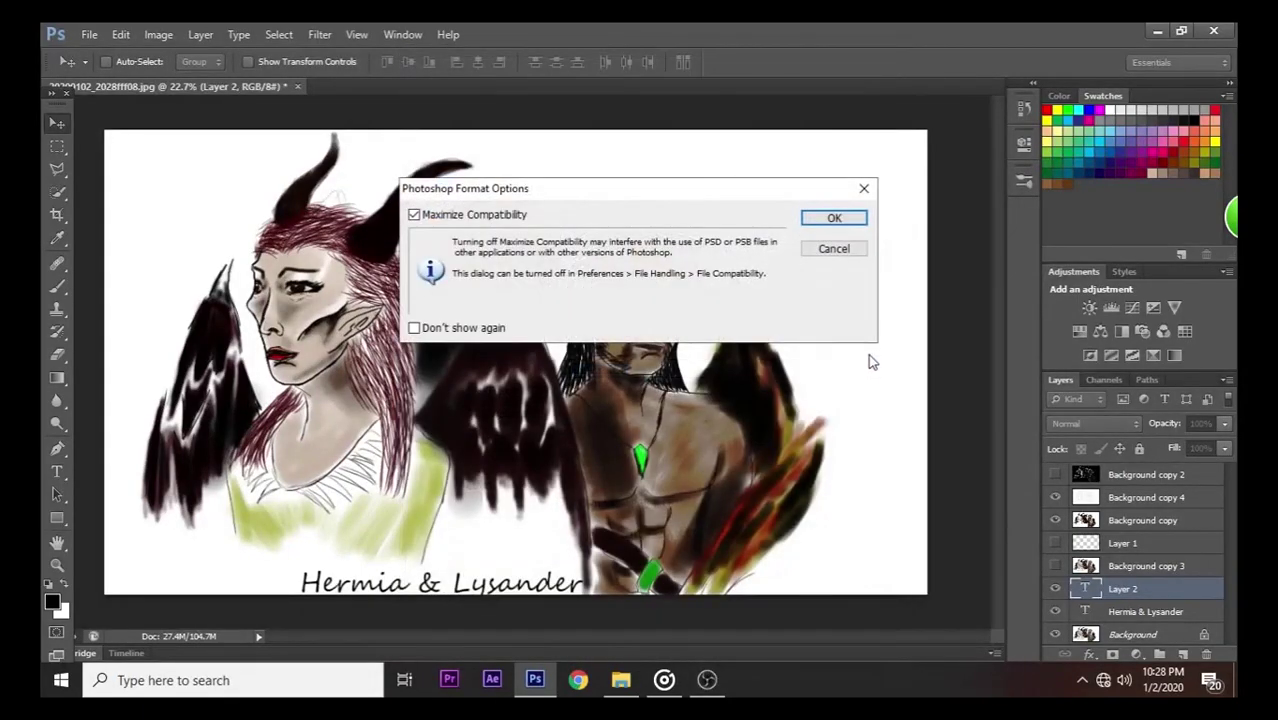
pyautogui.click(829, 218)
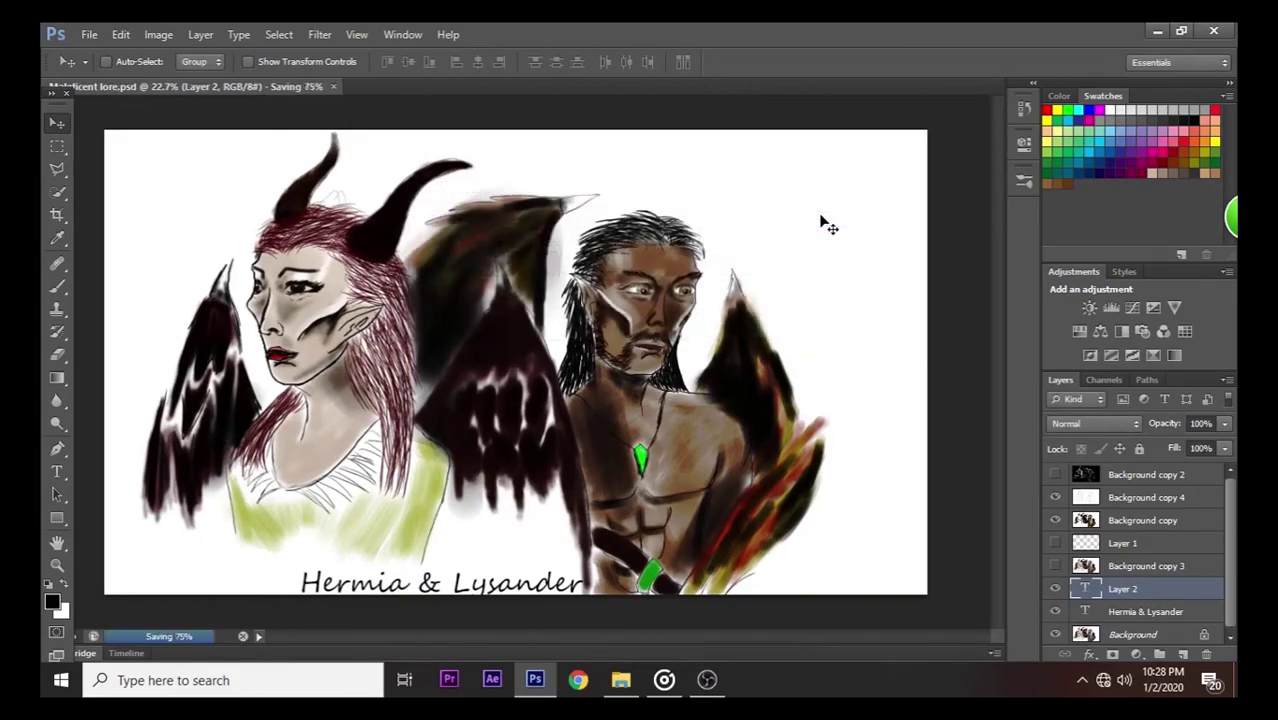
pyautogui.click(1157, 31)
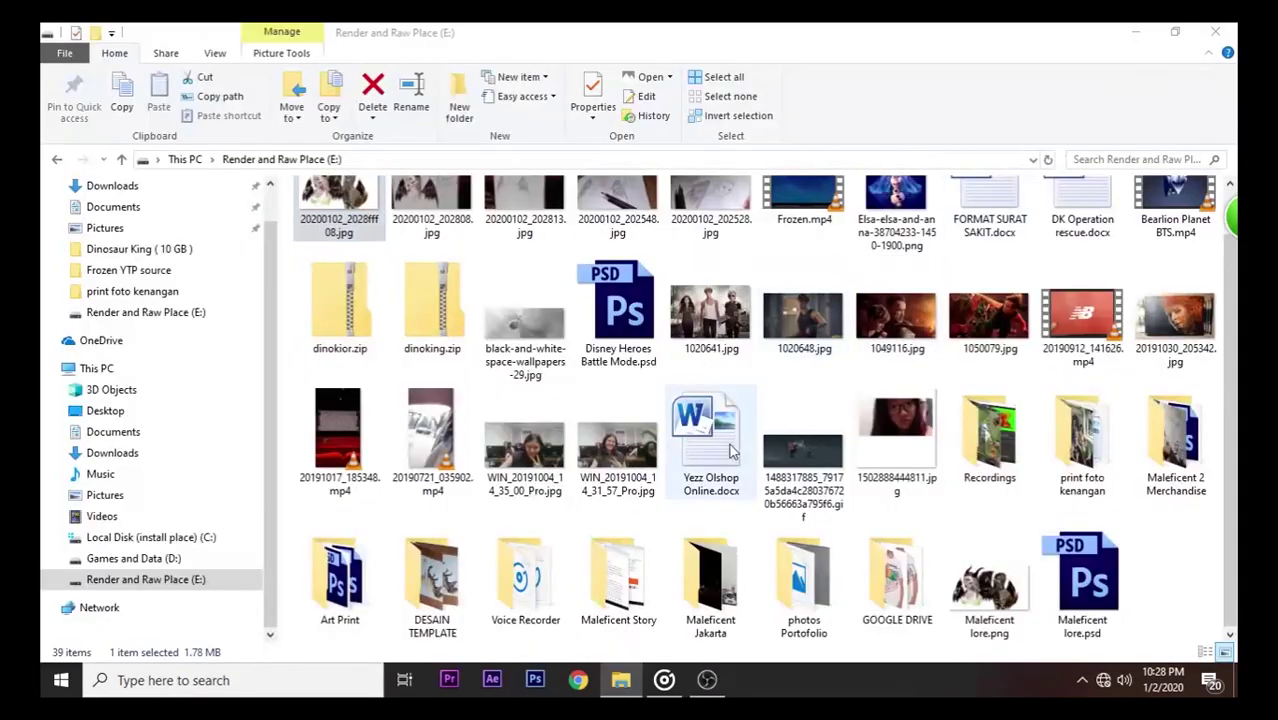